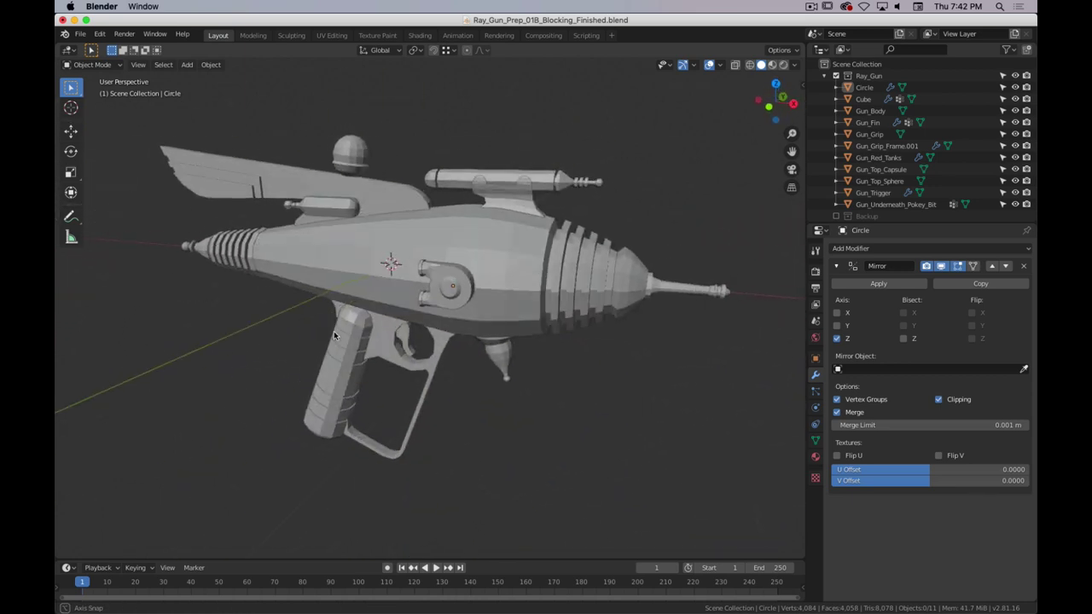
- Look over the blocked-out ray gun, including its fin, capsule and body
scroll(391, 304, up, 3)
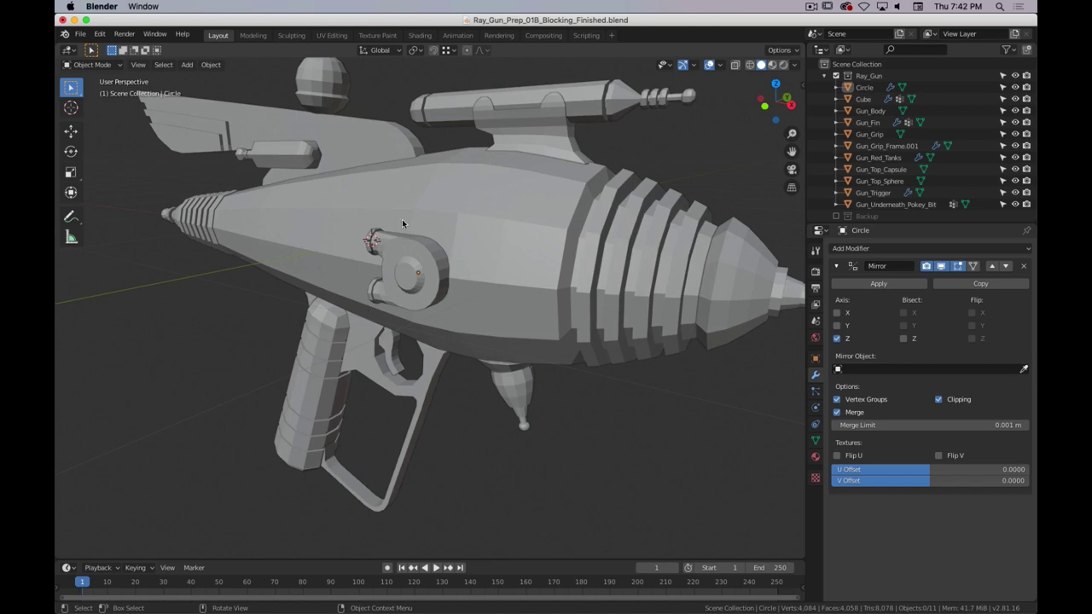
shift+middle_drag(445, 213, 558, 276)
click(426, 192)
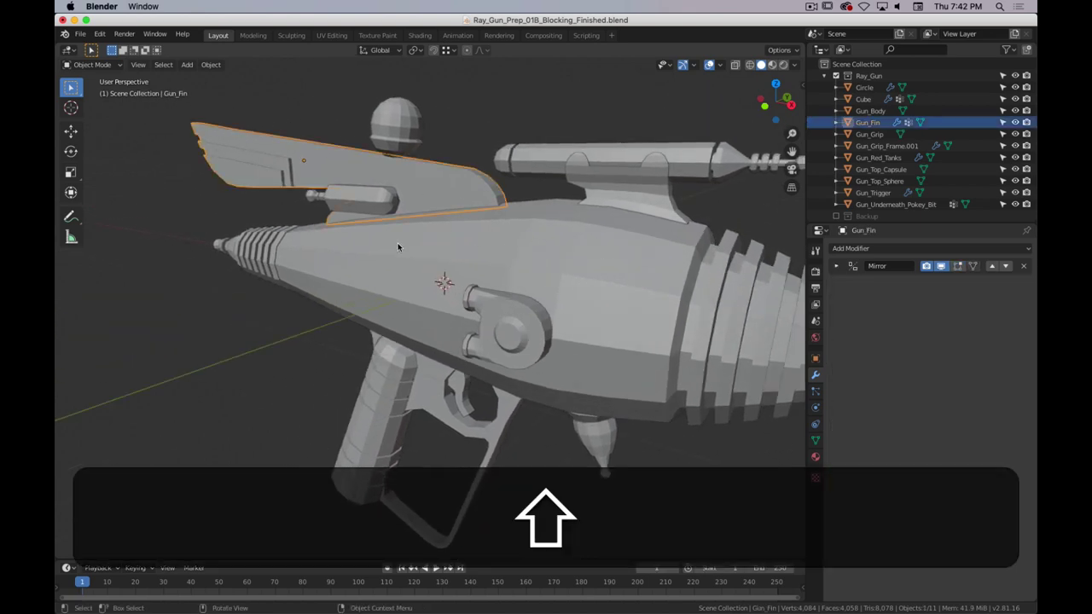
middle_drag(397, 242, 478, 269)
click(381, 197)
click(548, 248)
- Put the round side fitting in Edit Mode and select the edge loop around its upper pipe's open end
click(479, 254)
key(Tab)
scroll(489, 249, up, 3)
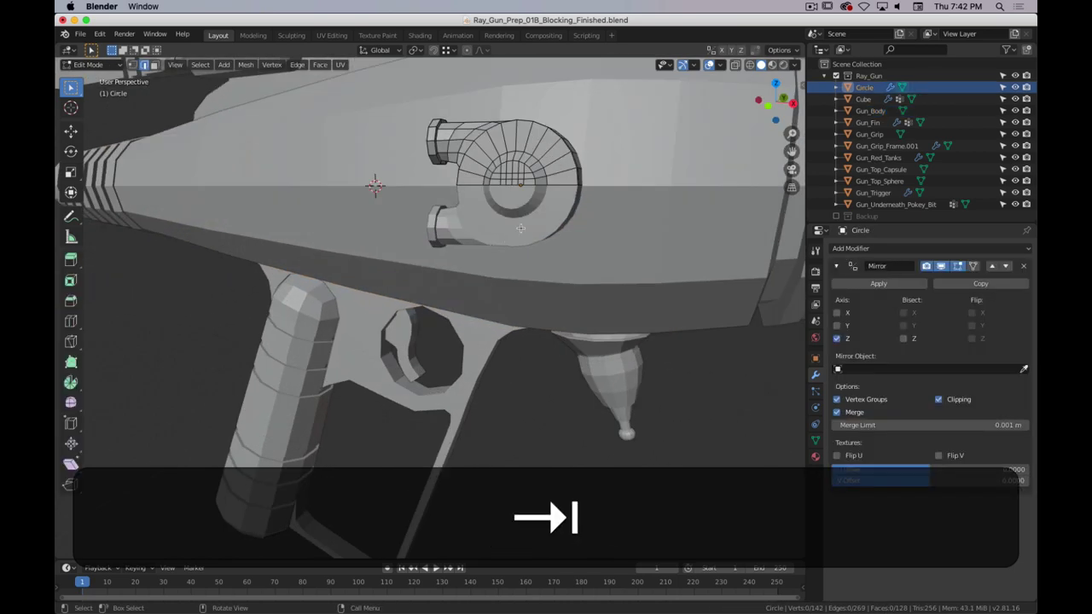
shift+middle_drag(520, 228, 527, 259)
scroll(527, 259, up, 3)
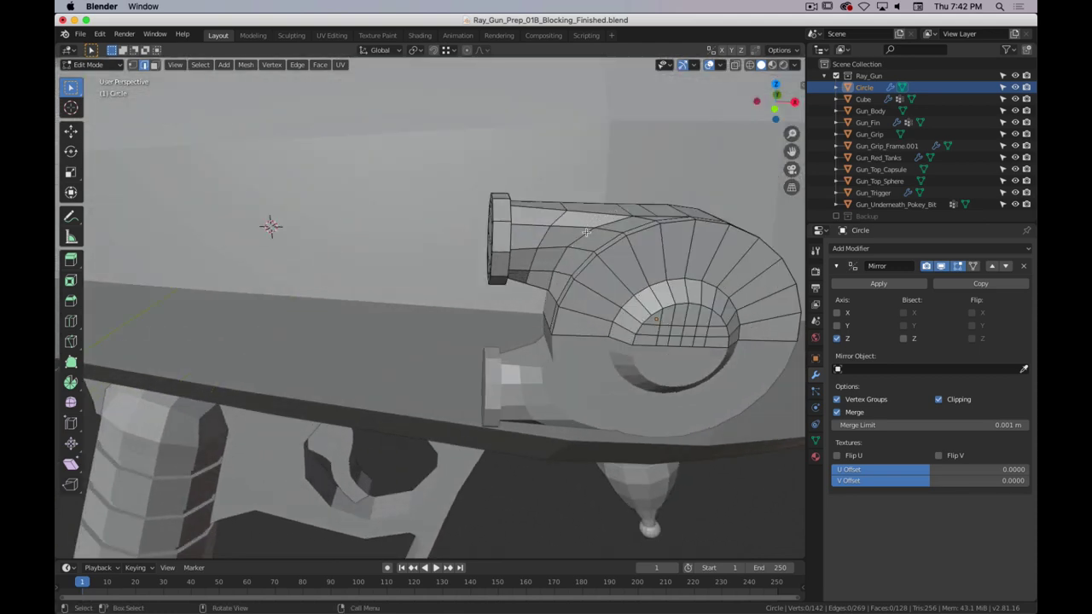
middle_drag(533, 228, 578, 200)
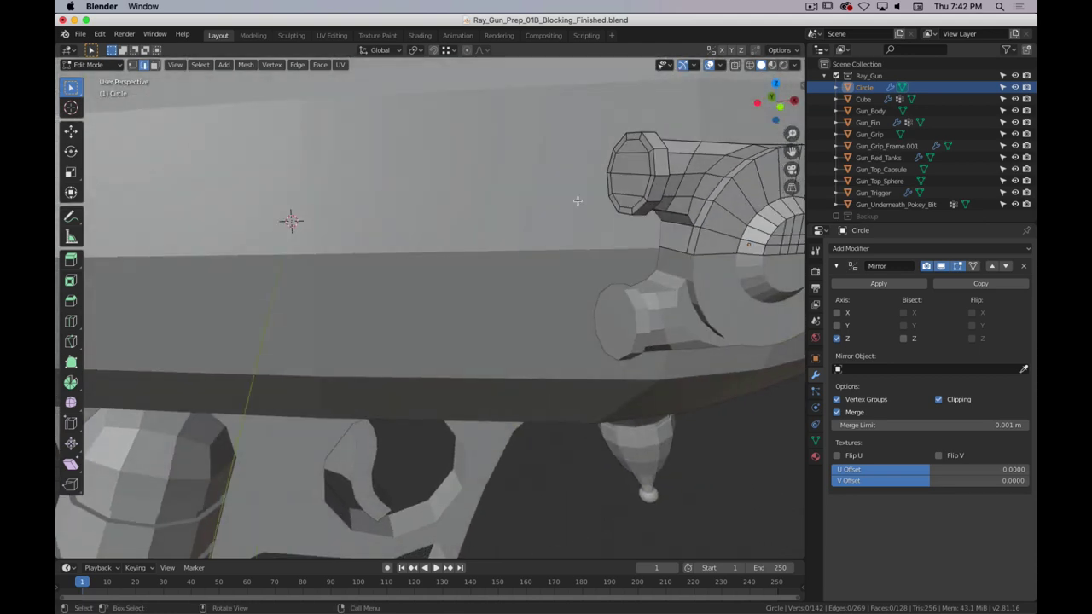
alt+click(653, 159)
- Look up the LoopTools Circle operation for the selected edge loop without applying it
right_click(653, 161)
mouse_move(655, 161)
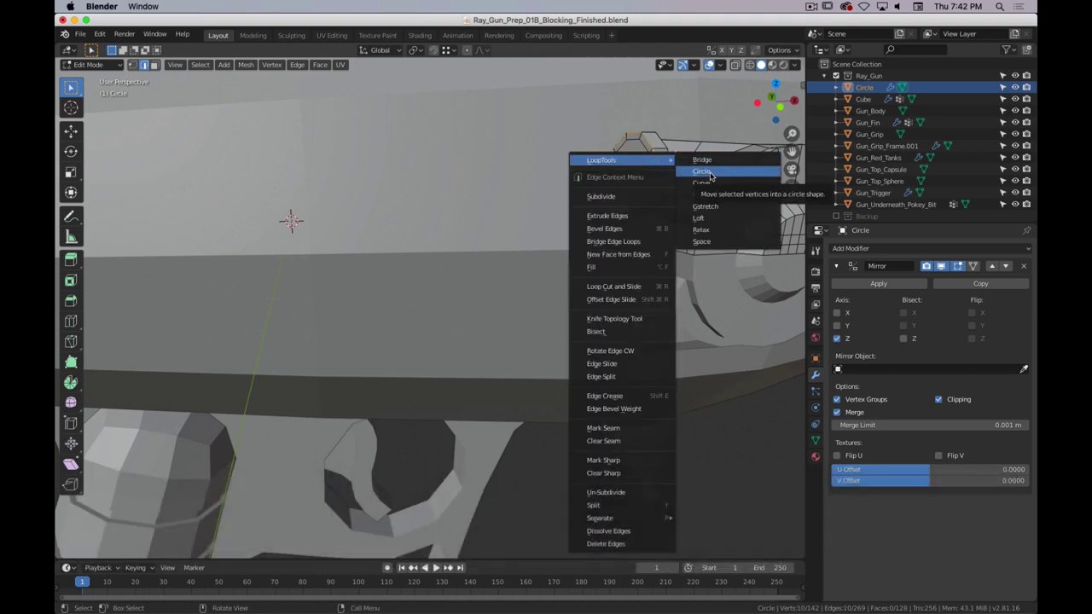
key(Escape)
- Search the add-ons in the preferences for "loop" to check whether LoopTools is enabled
click(100, 35)
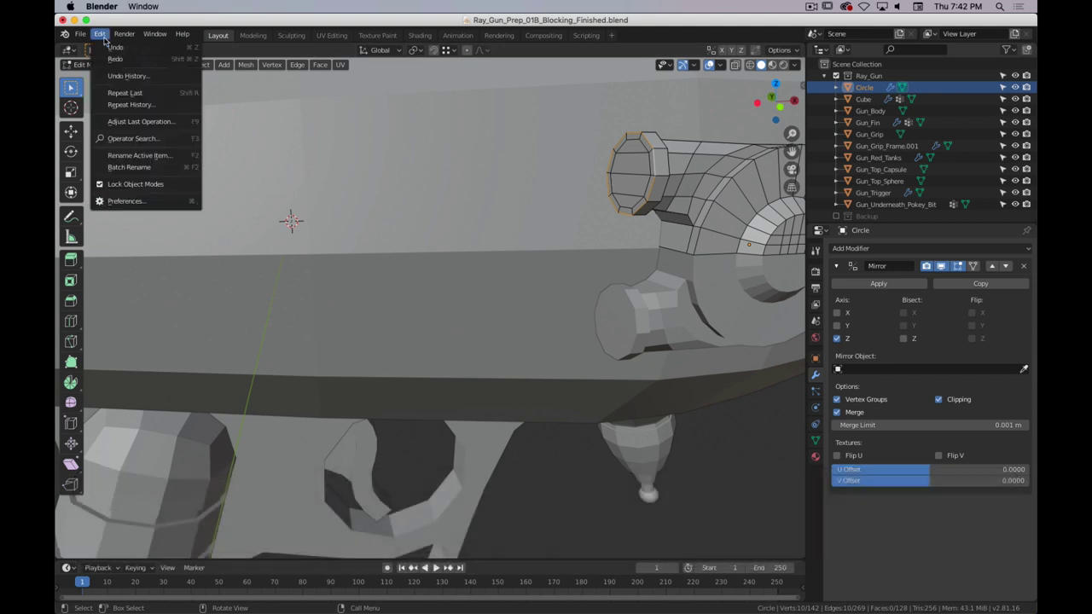
click(121, 200)
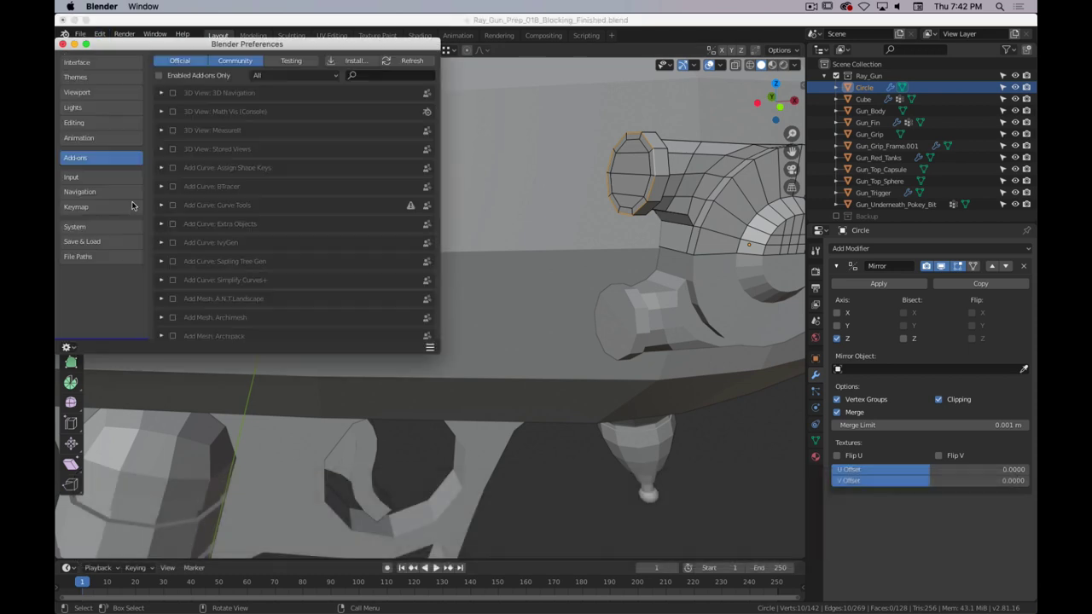
click(372, 77)
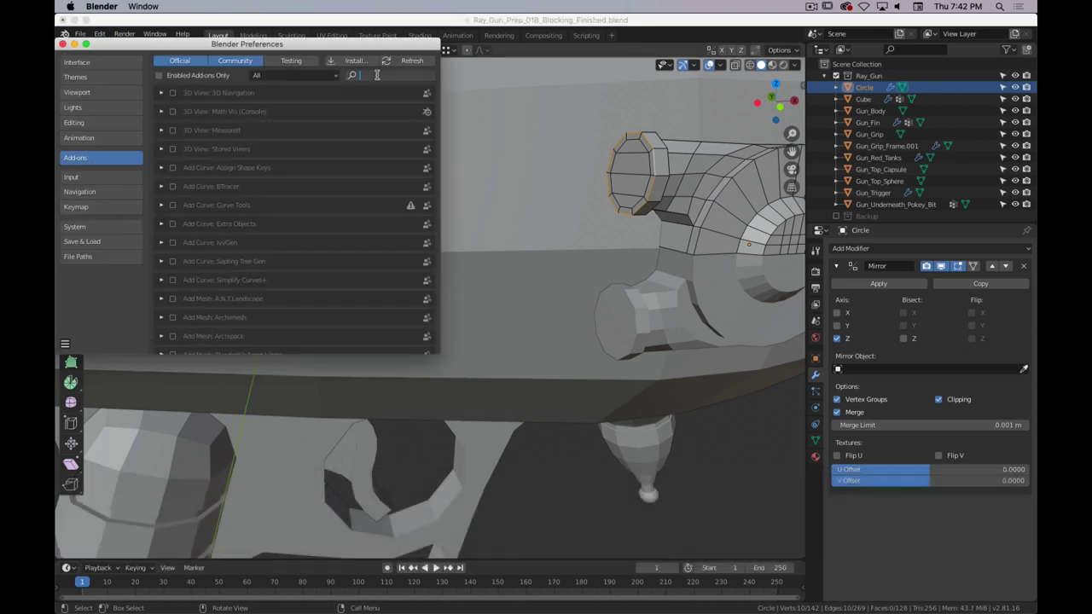
text(loop)
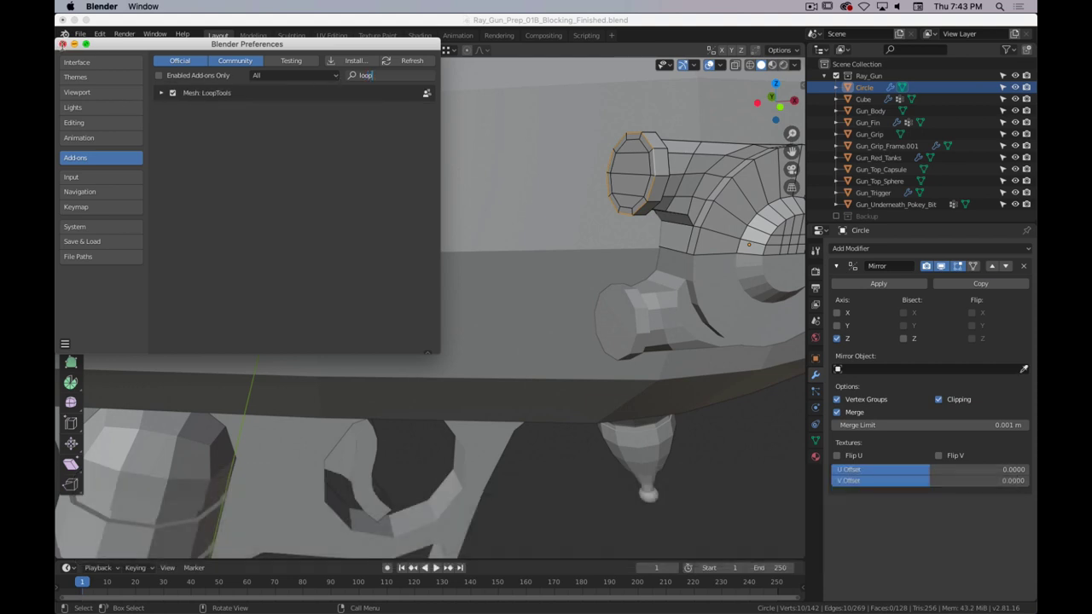
click(62, 44)
- Return the side fitting to Object Mode and frame the gun as a whole
middle_drag(559, 153, 549, 181)
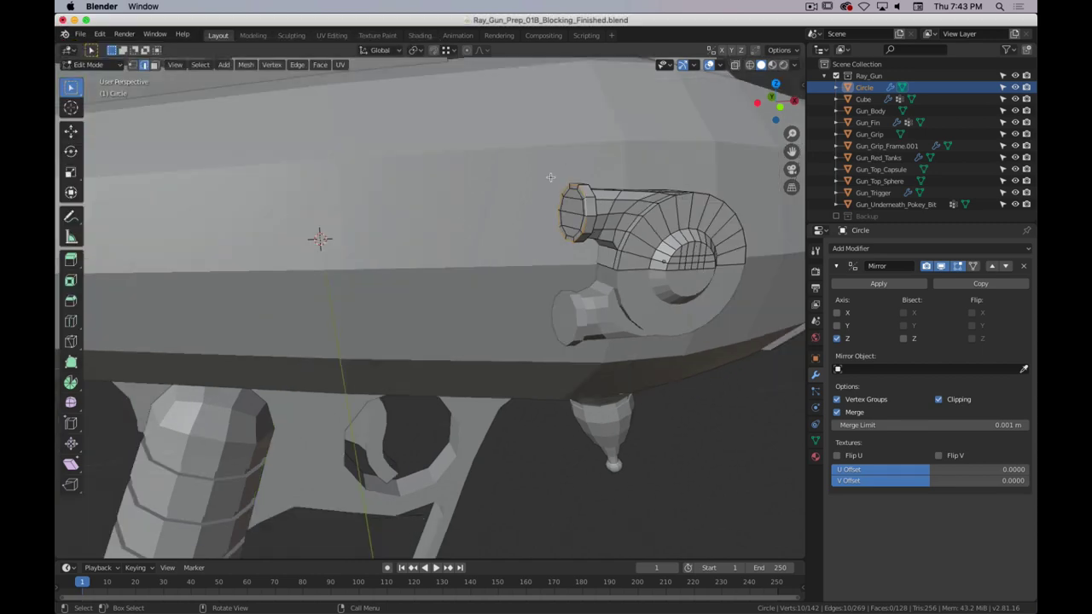
scroll(547, 187, down, 3)
shift+middle_drag(500, 241, 544, 208)
key(shift+Tab)
middle_drag(632, 232, 516, 230)
scroll(585, 239, down, 3)
scroll(558, 240, up, 2)
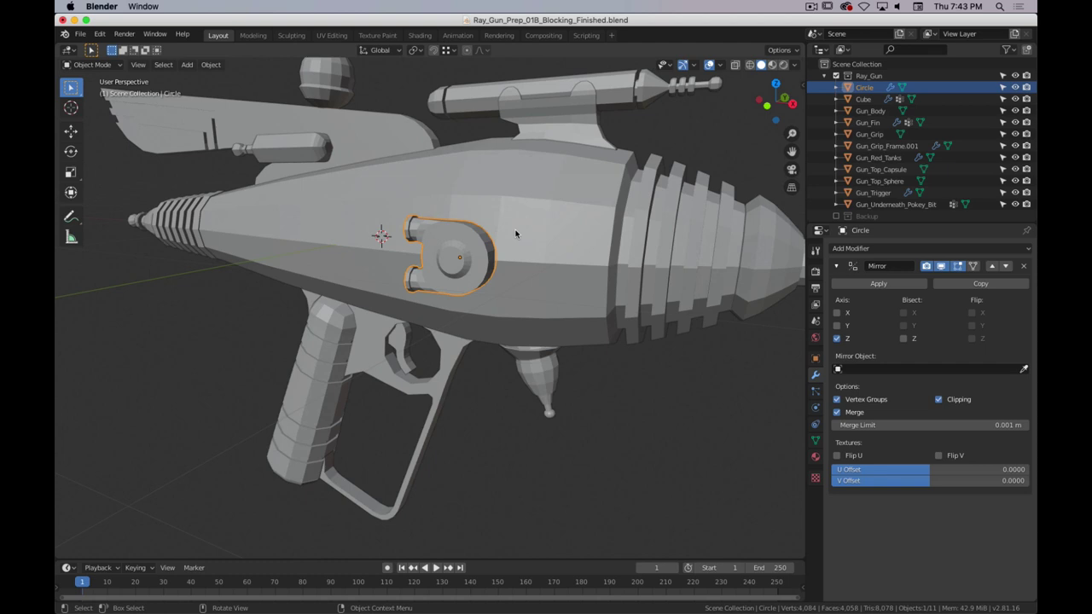
- Enable the REF collection and show the gun from the front in wireframe over the reference image
key(super+period)
scroll(836, 211, down, 1)
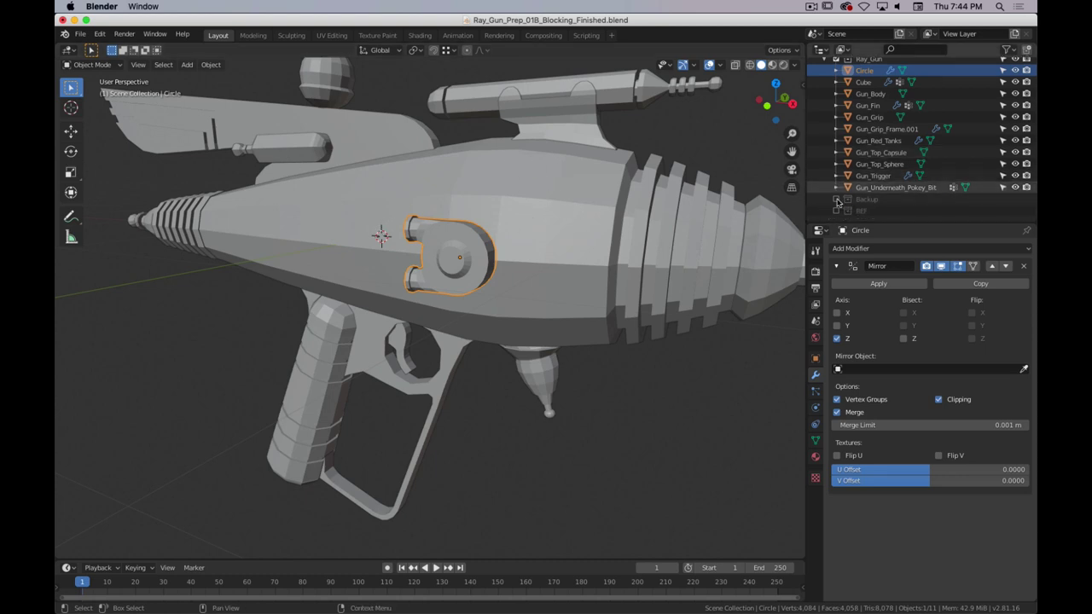
click(836, 211)
key(KP_1)
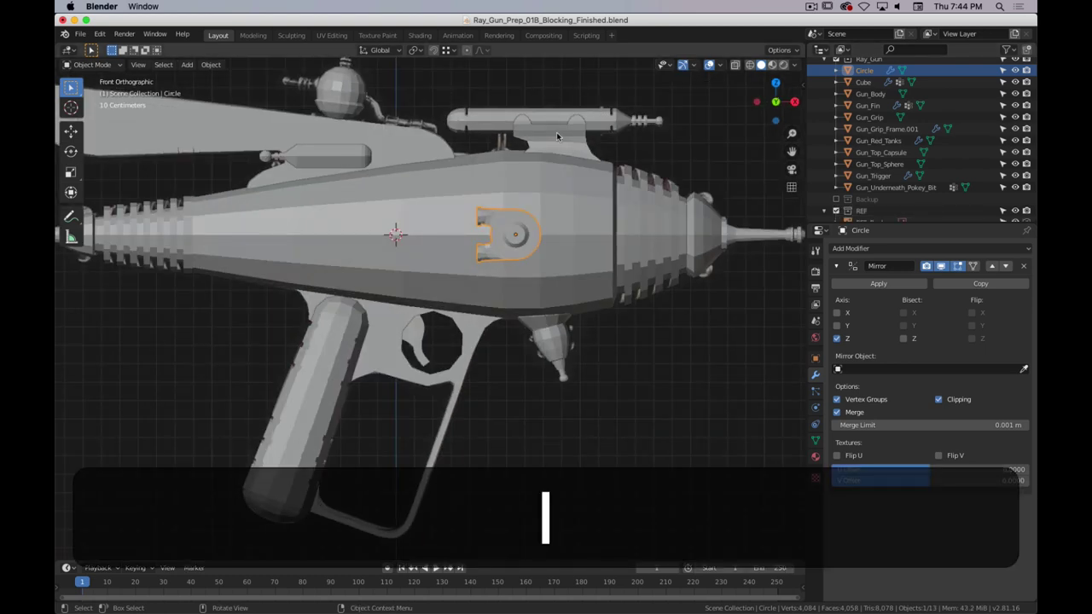
key(z)
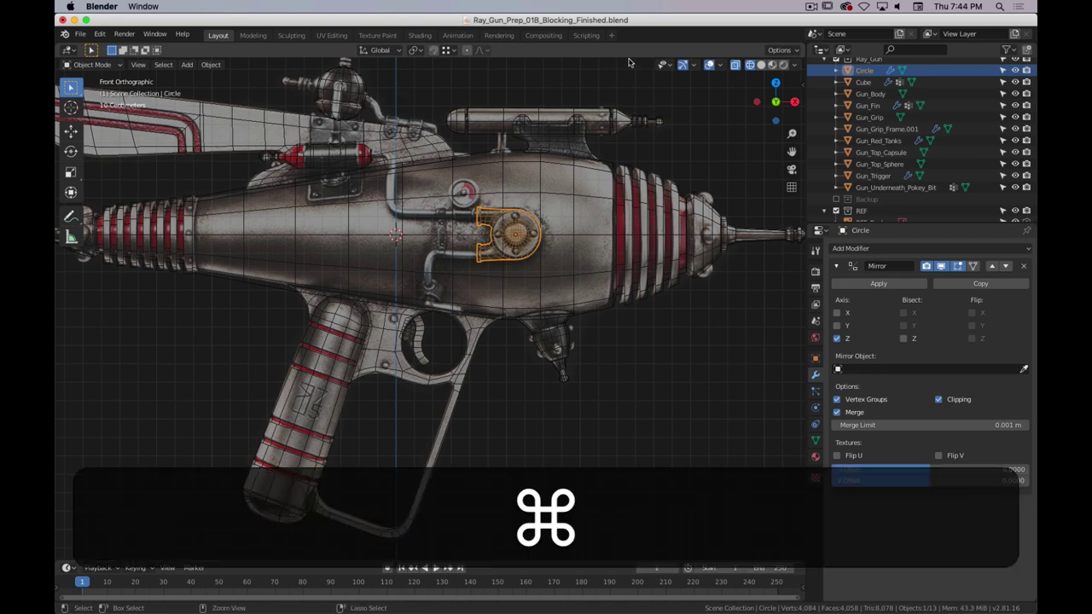
key(super+period)
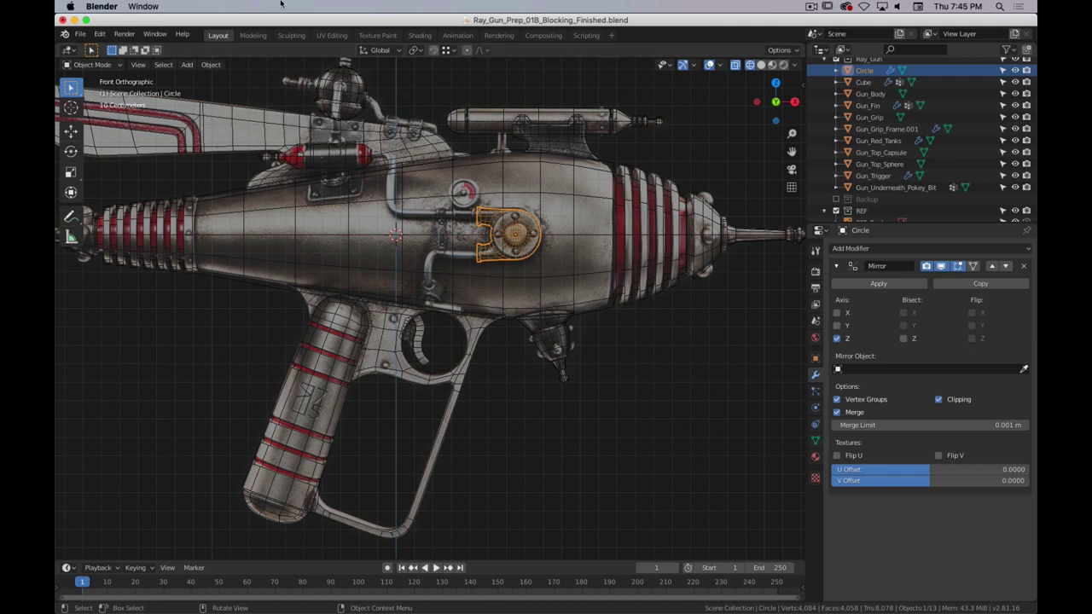
- Switch the viewport to quad view and back to the single front view
click(136, 65)
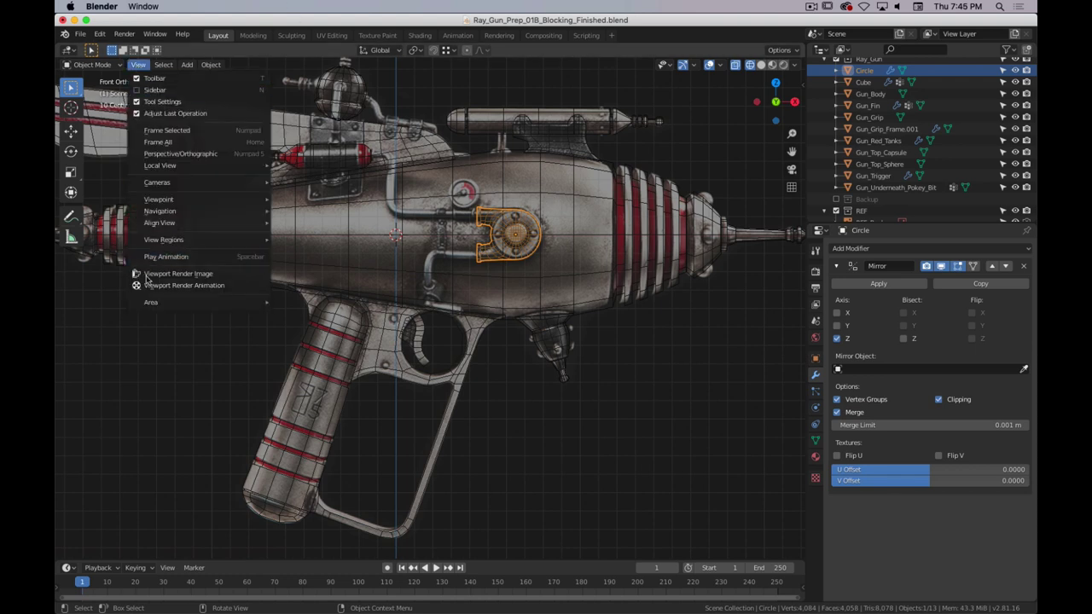
mouse_move(219, 306)
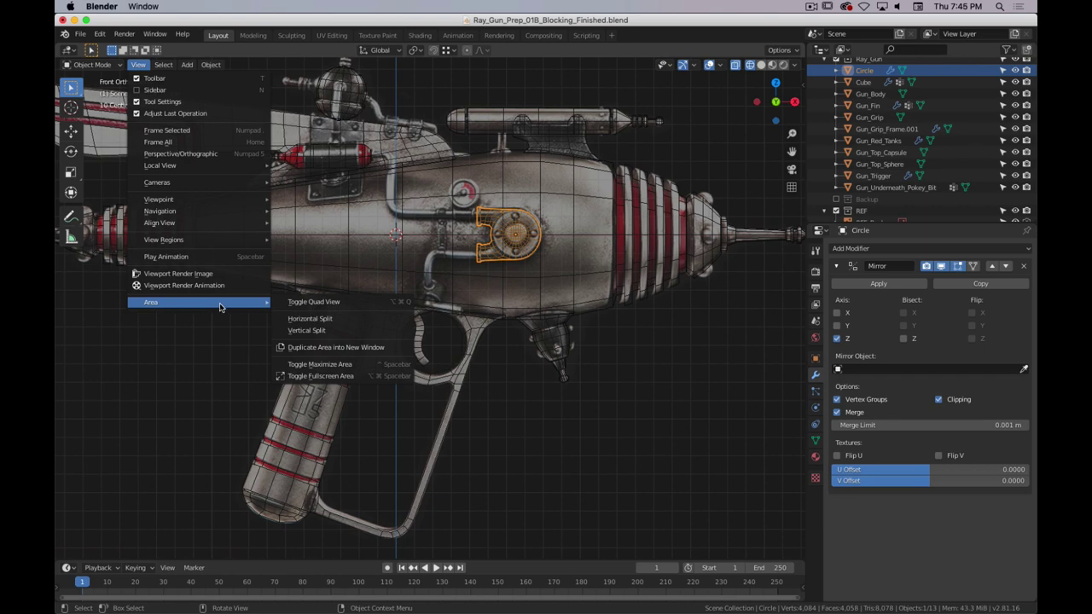
click(350, 305)
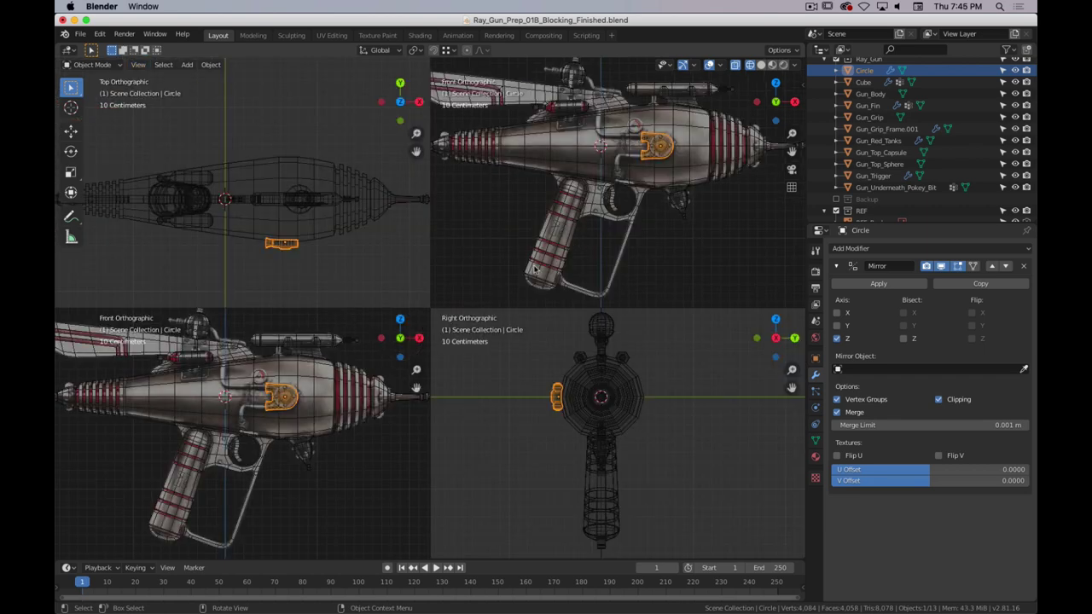
click(137, 65)
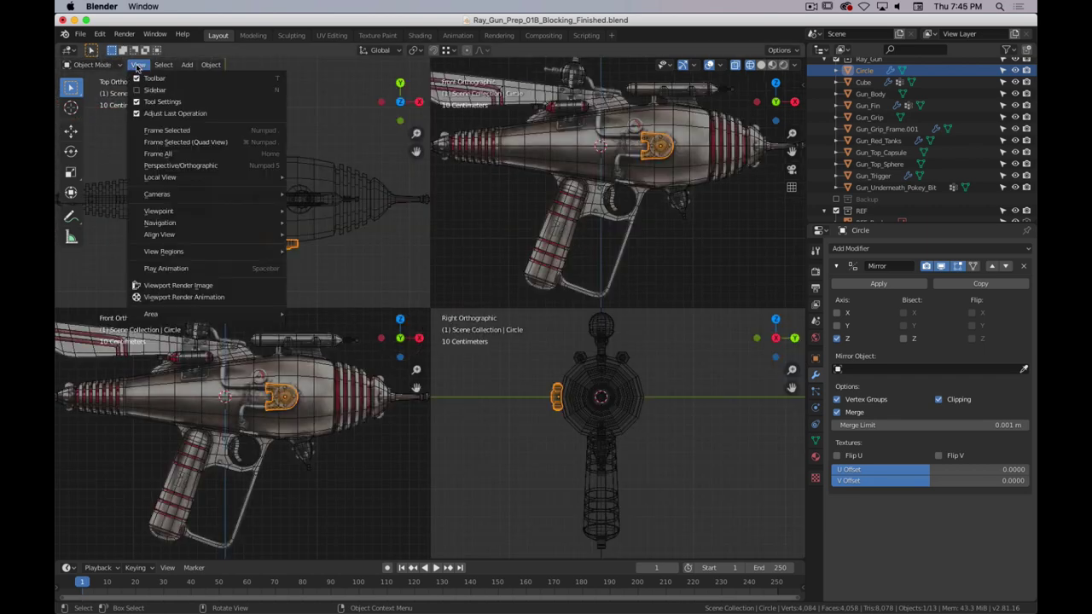
mouse_move(238, 315)
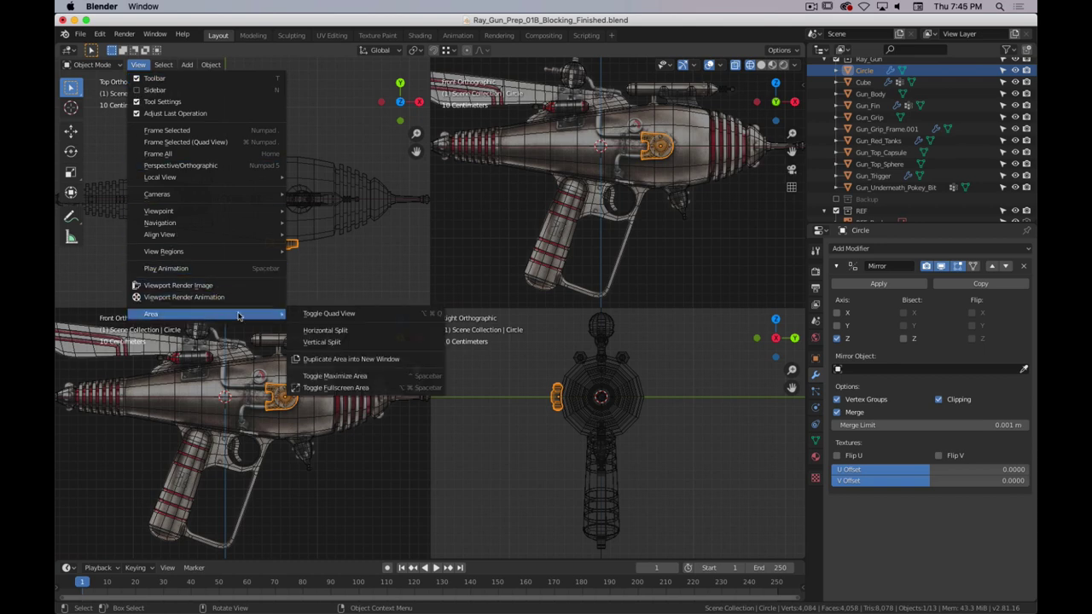
click(352, 315)
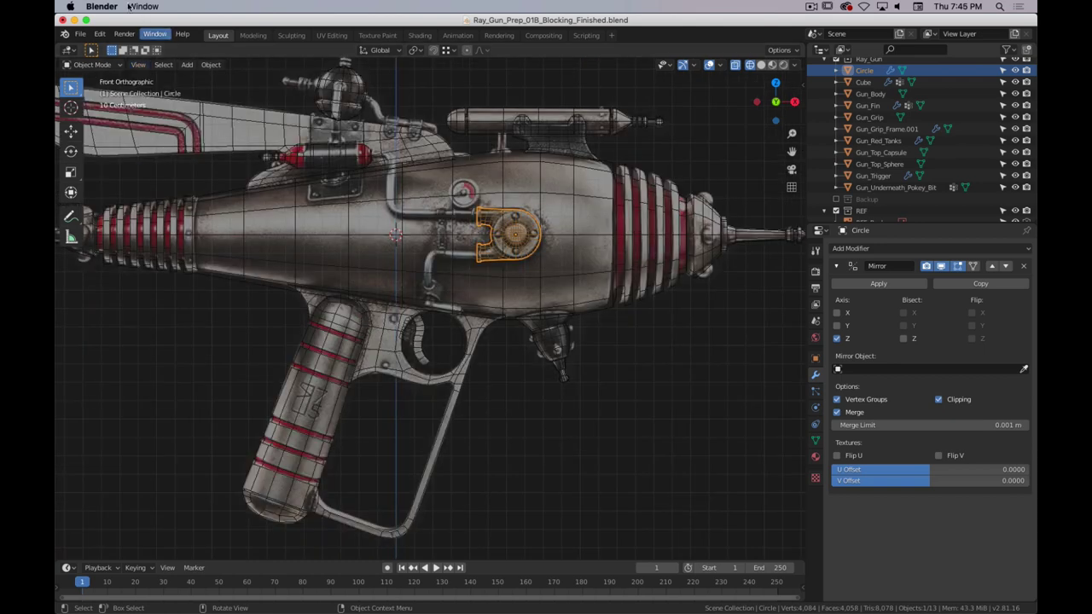
- Try a horizontal split of the viewport about halfway up, and join the areas back into one
click(138, 66)
mouse_move(190, 304)
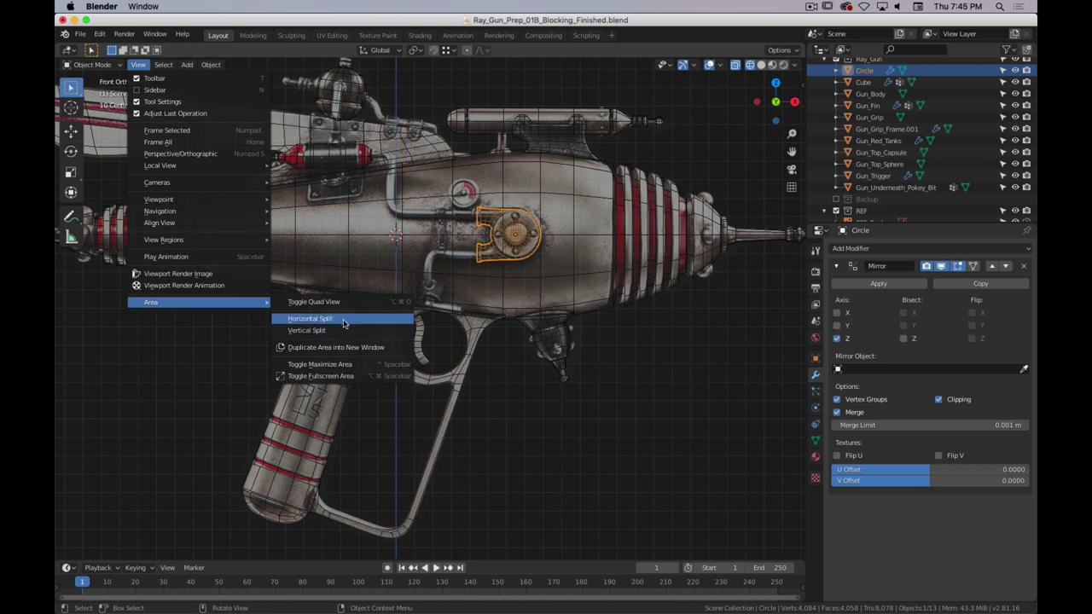
click(343, 321)
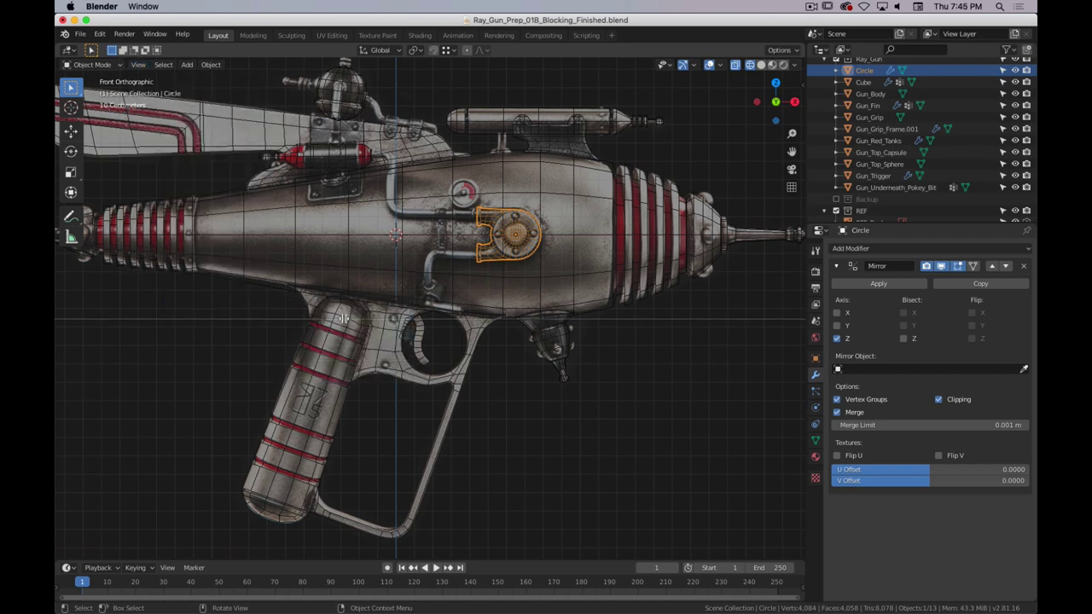
click(480, 280)
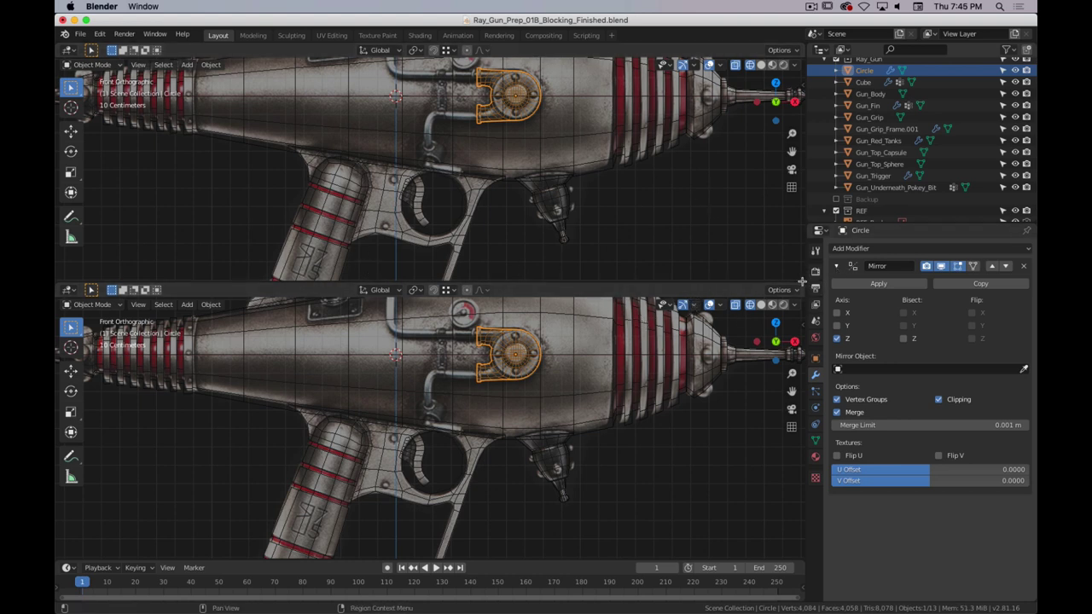
drag(802, 284, 625, 424)
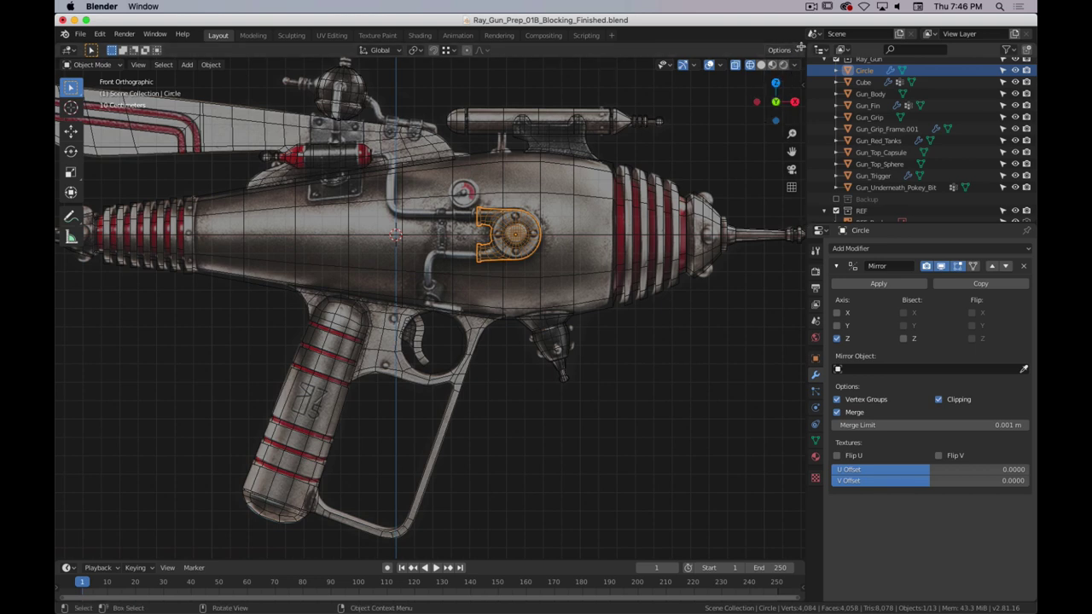
- Divide the viewport into one wide area above two smaller ones and give the second lower area solid shading
drag(799, 45, 437, 288)
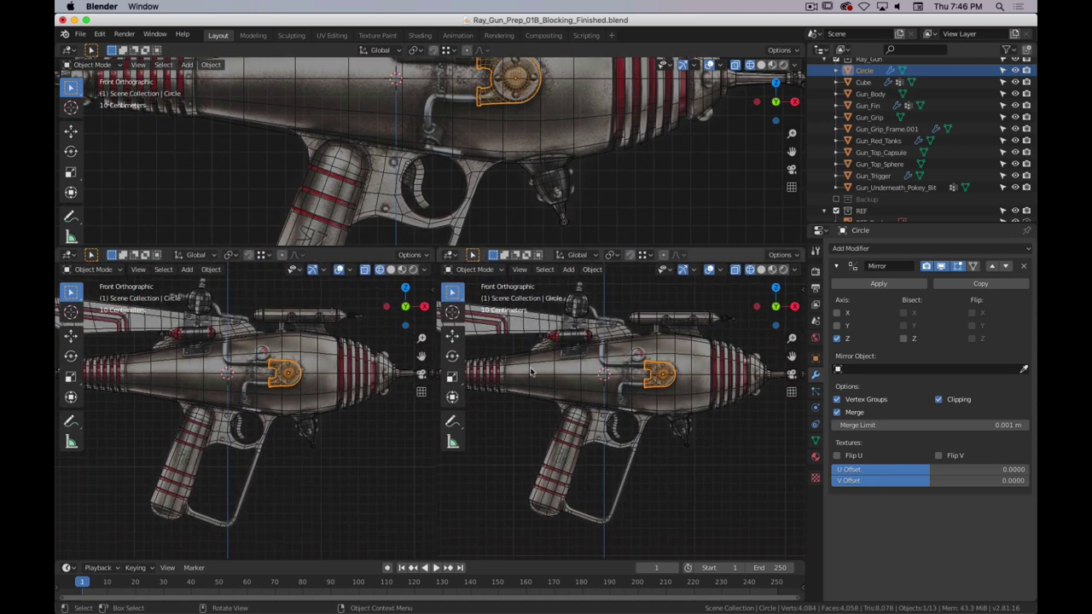
key(3)
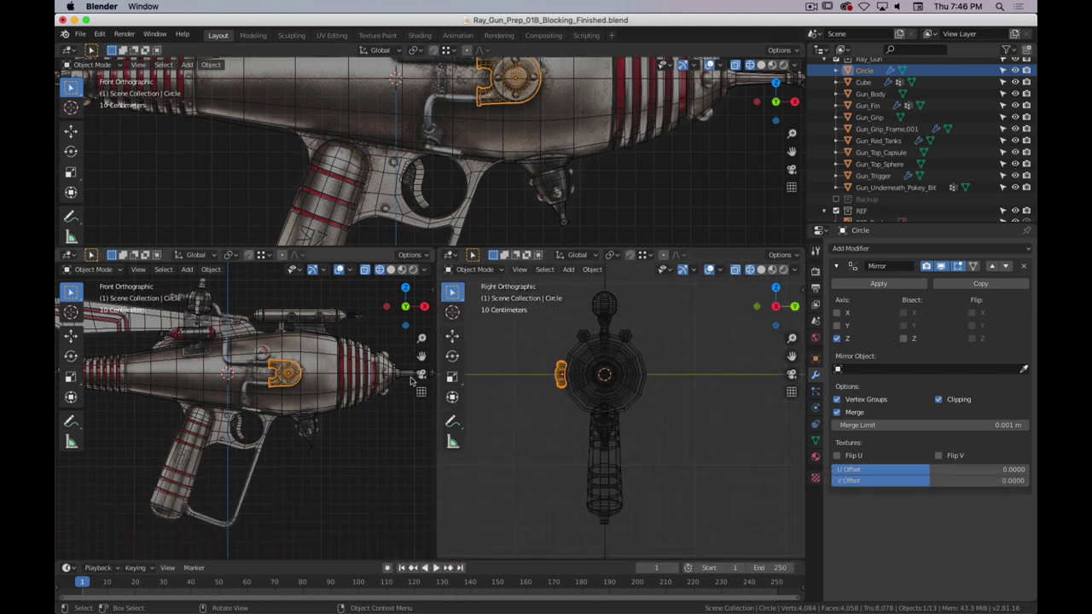
mouse_move(545, 379)
middle_down()
mouse_move(632, 406)
mouse_move(614, 411)
middle_up()
key(z)
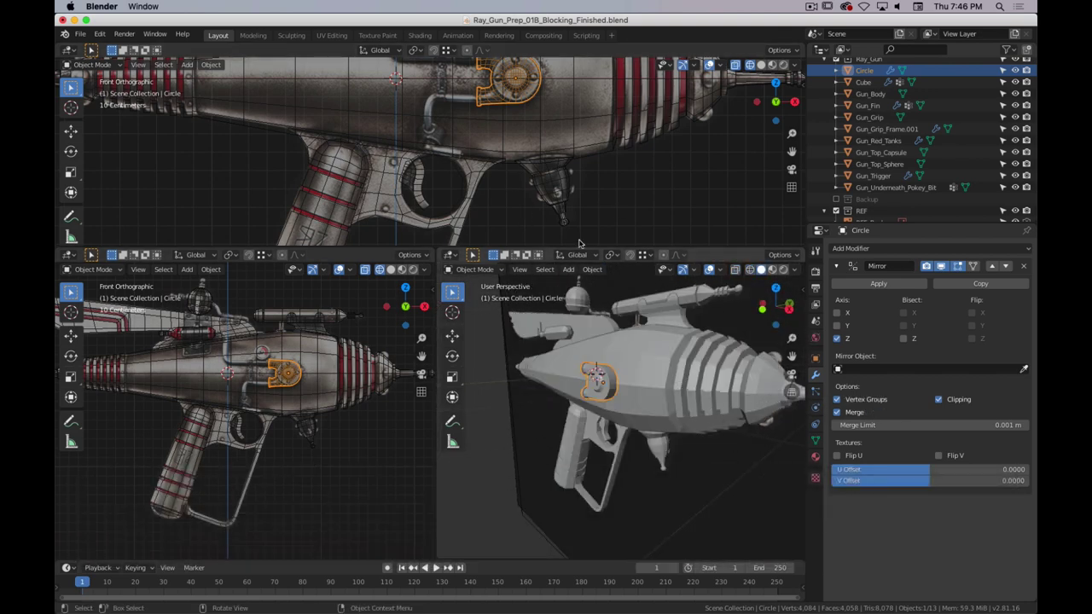
- Set the wide upper area to the top view and the solid-shaded lower area to the right view
middle_drag(578, 244, 504, 174)
key(7)
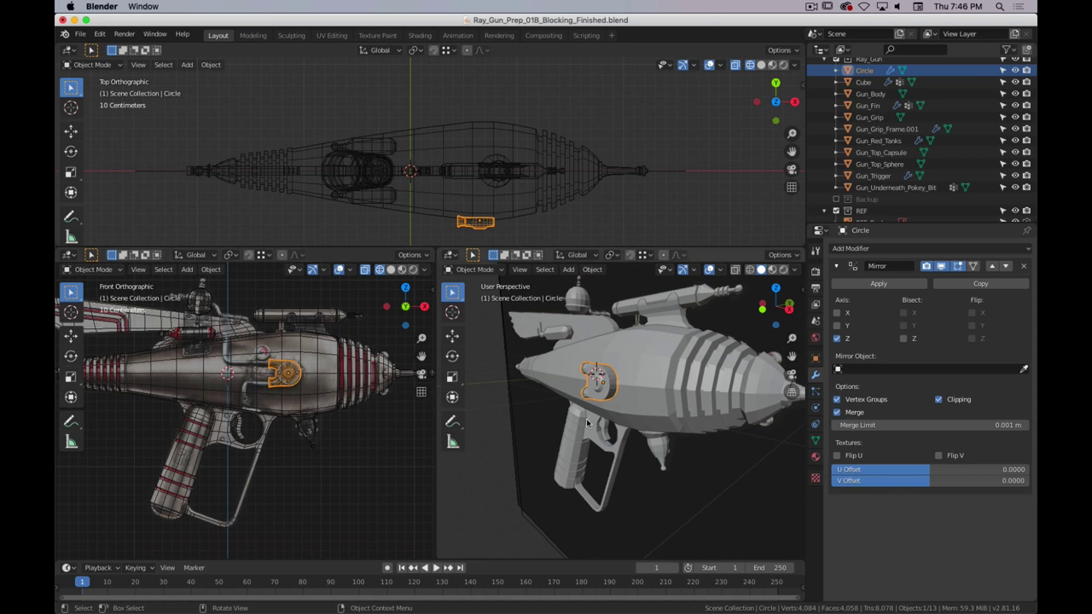
key(3)
shift+middle_drag(564, 379, 611, 380)
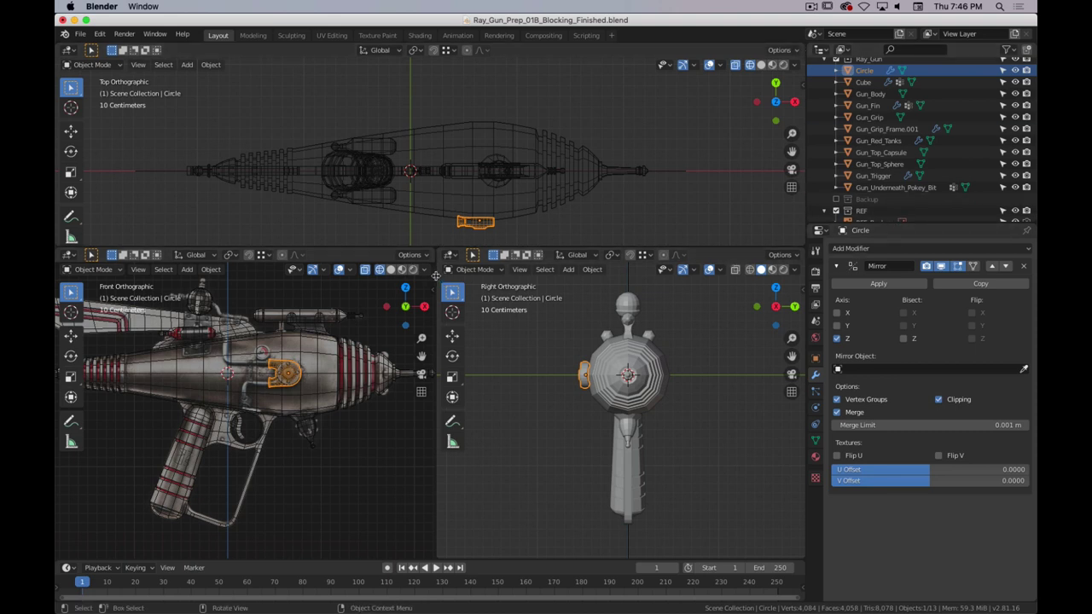
- Shift the borders between the three viewport areas slightly and join all areas back into a single front view
drag(435, 274, 443, 323)
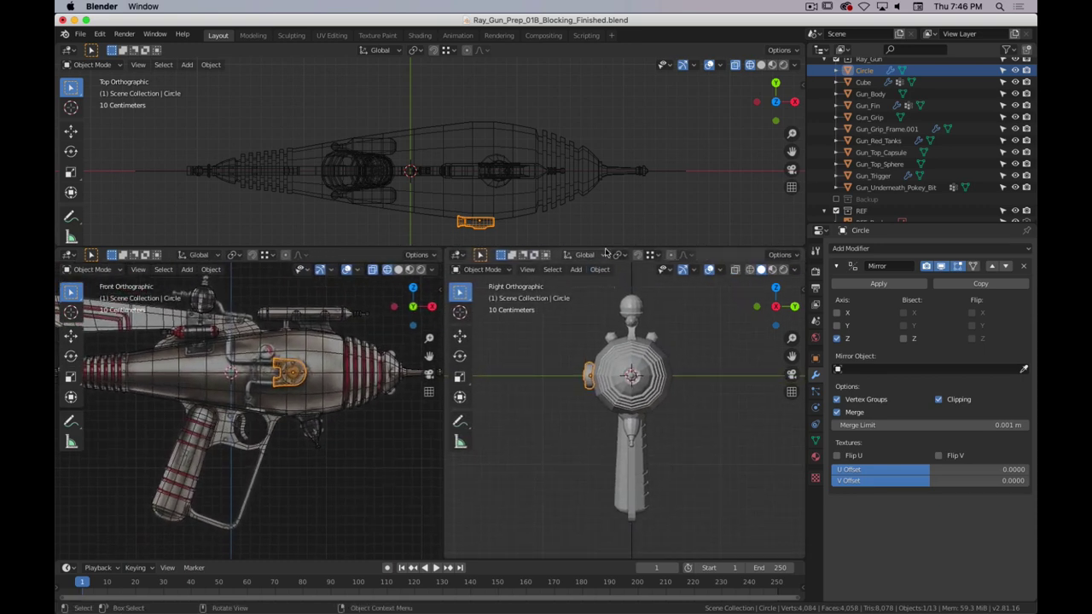
mouse_move(605, 246)
mouse_down()
mouse_move(605, 154)
mouse_move(605, 238)
mouse_up()
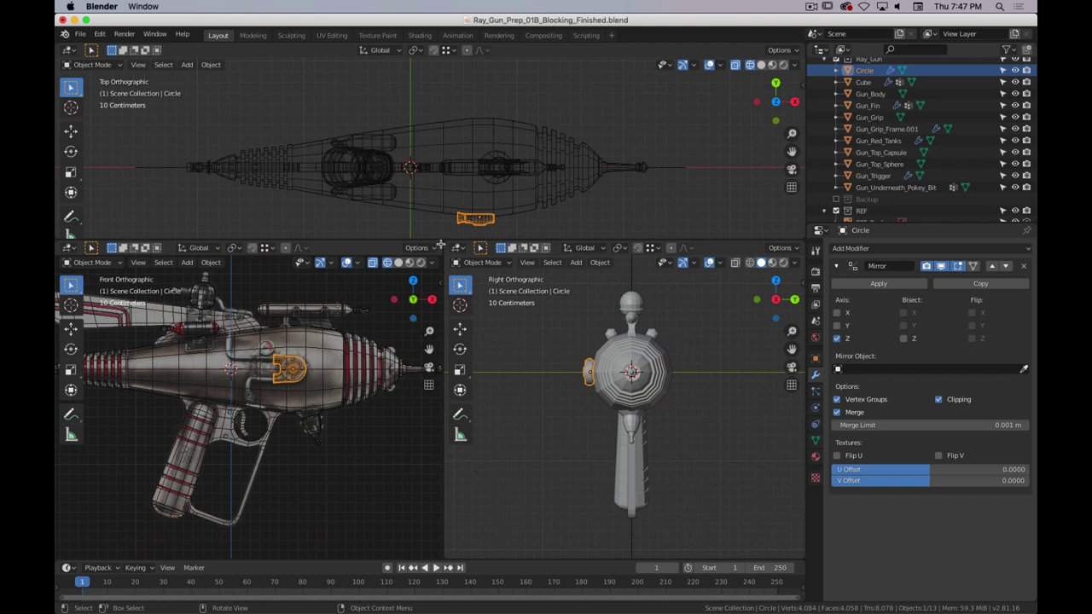
drag(441, 247, 509, 250)
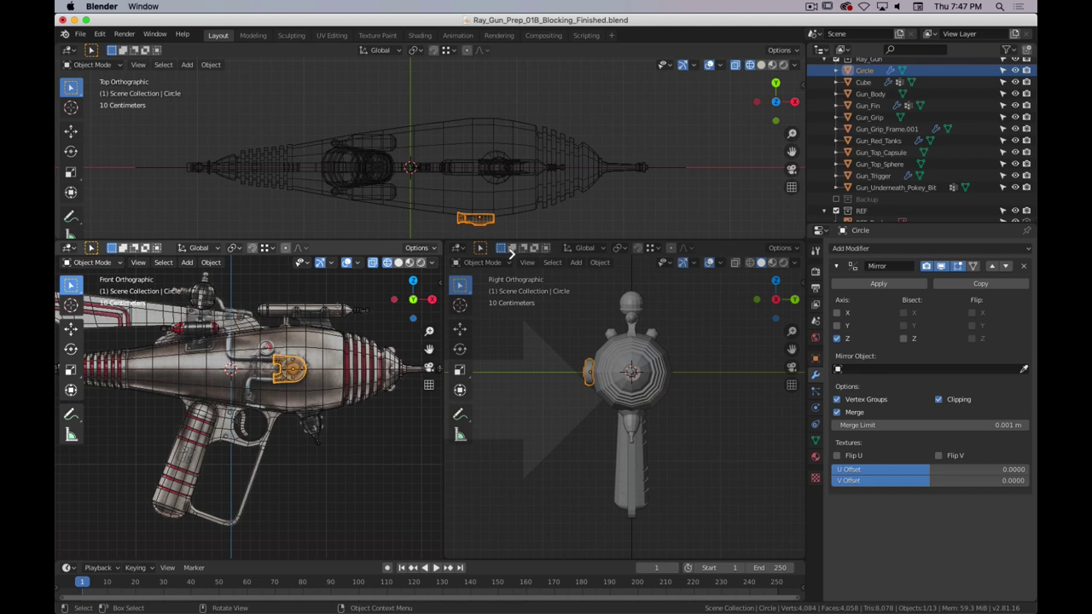
drag(441, 260, 417, 253)
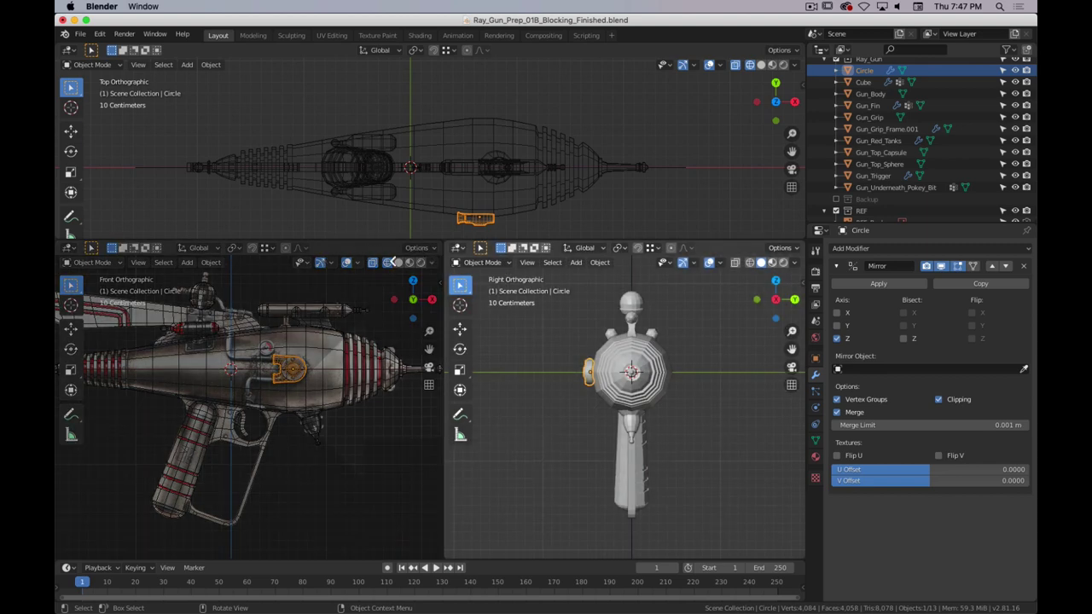
drag(293, 275, 559, 307)
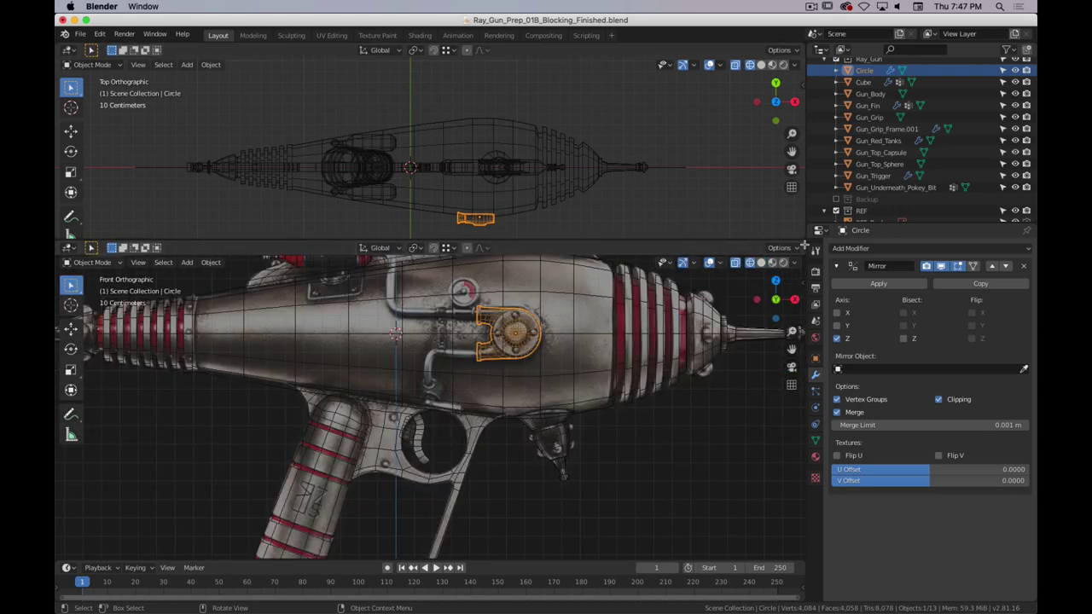
drag(799, 226, 793, 192)
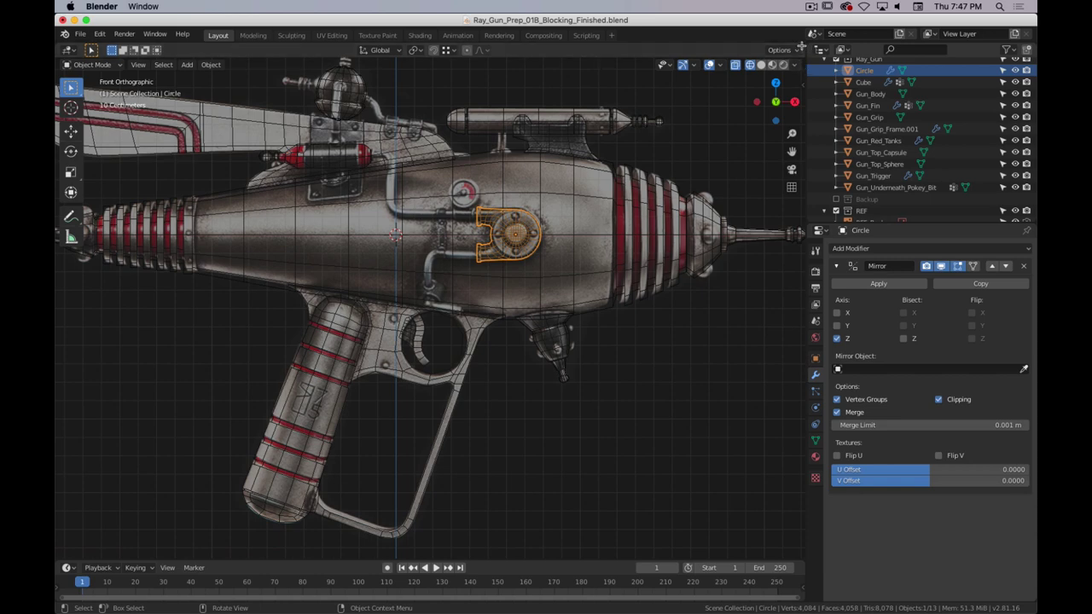
drag(801, 58, 765, 145)
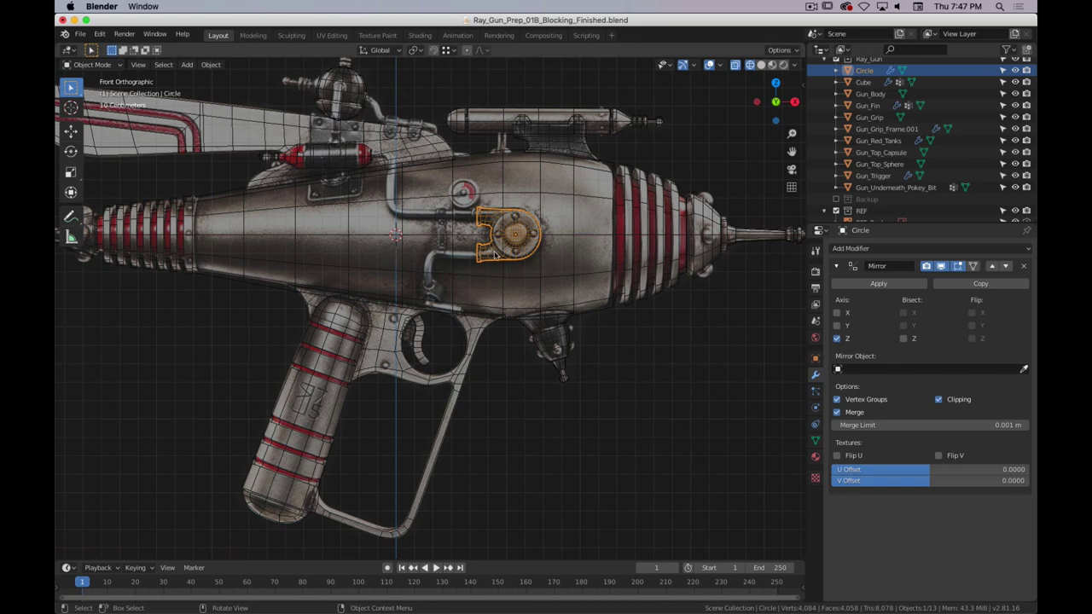
- Switch the front view to solid shading and inspect the whole ray gun from an angled perspective
scroll(494, 255, down, 3)
shift+middle_drag(510, 266, 516, 303)
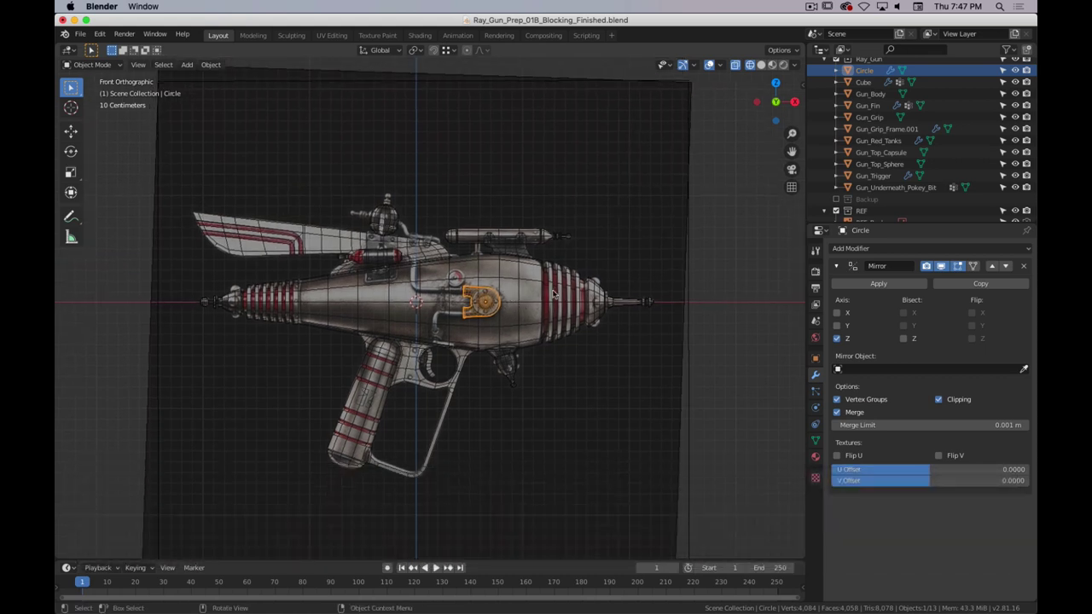
scroll(465, 281, up, 1)
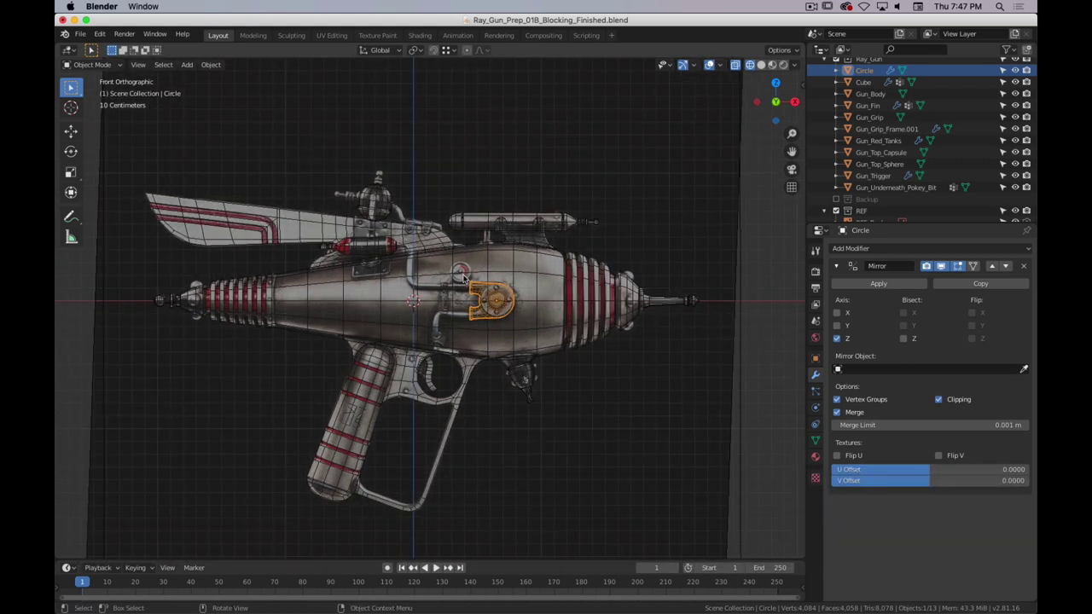
key(z)
middle_drag(609, 255, 529, 273)
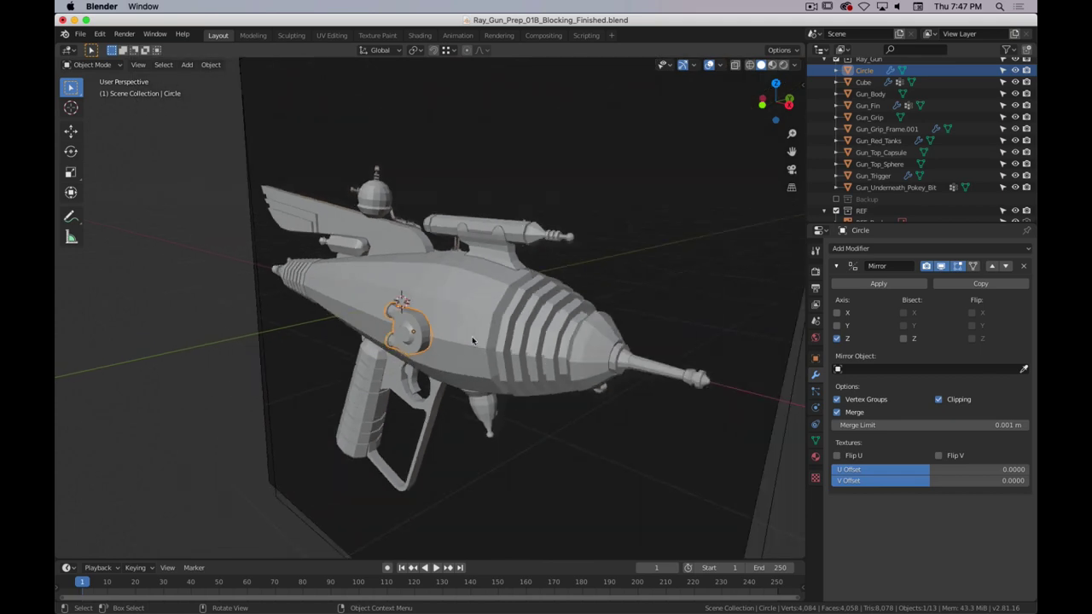
middle_drag(472, 340, 534, 327)
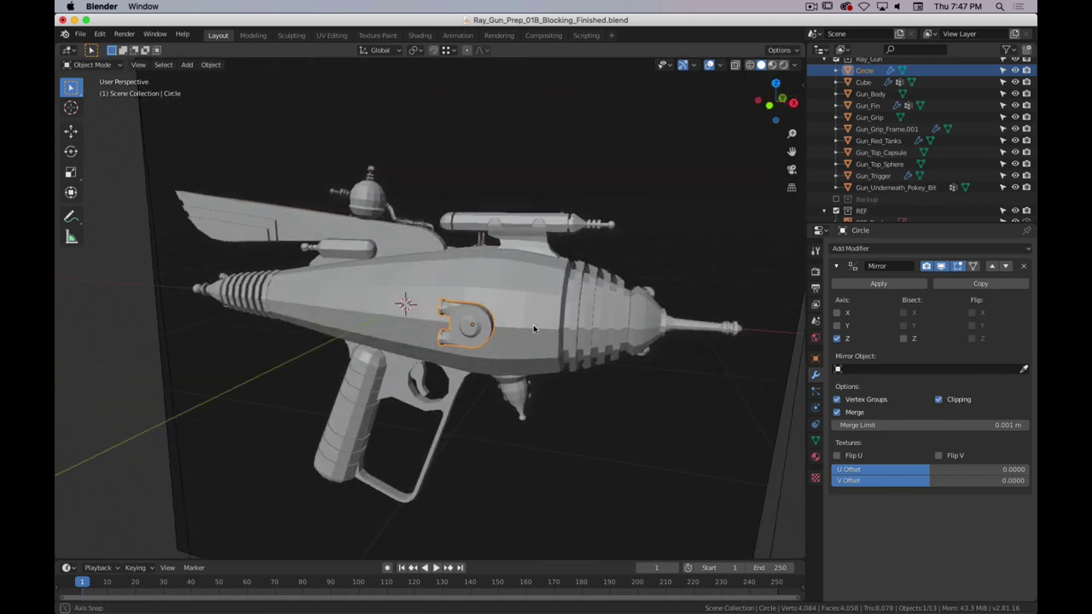
- Select the ray gun parts together with the reference images and hide them all
scroll(529, 320, down, 5)
drag(629, 177, 247, 503)
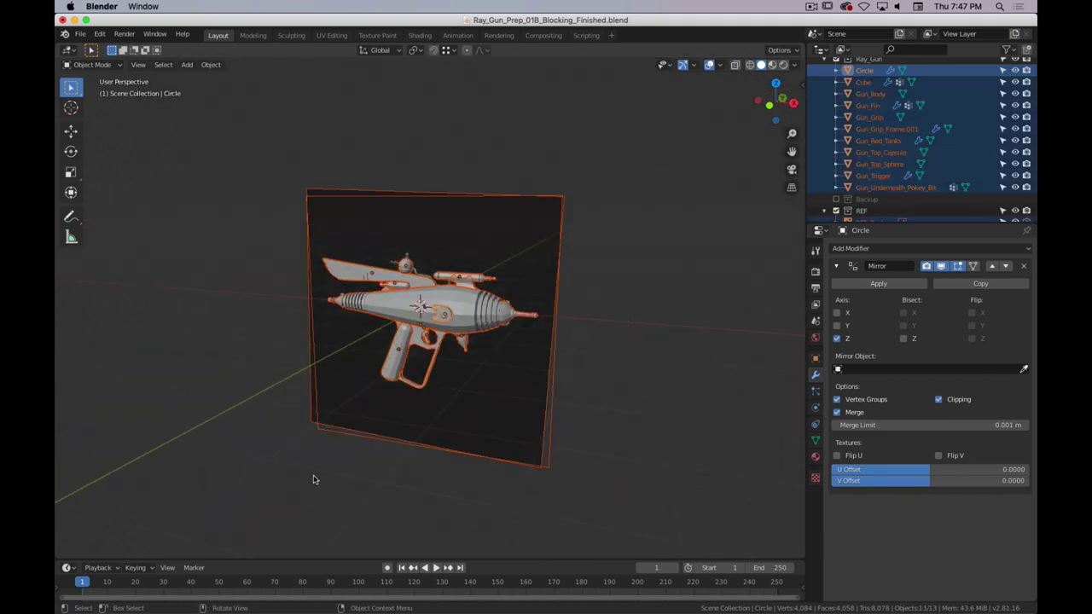
key(g)
right_click(650, 240)
key(h)
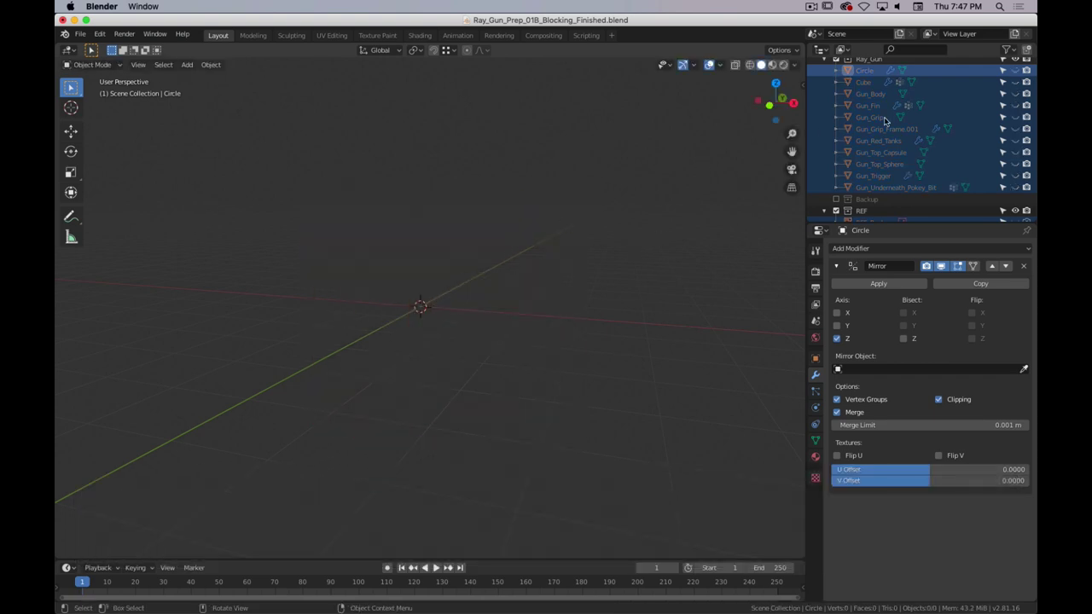
key(a)
- Reset the 3D cursor to the world origin and add a 2 m plane mesh there
middle_drag(423, 275, 509, 293)
shift+middle_drag(450, 260, 471, 255)
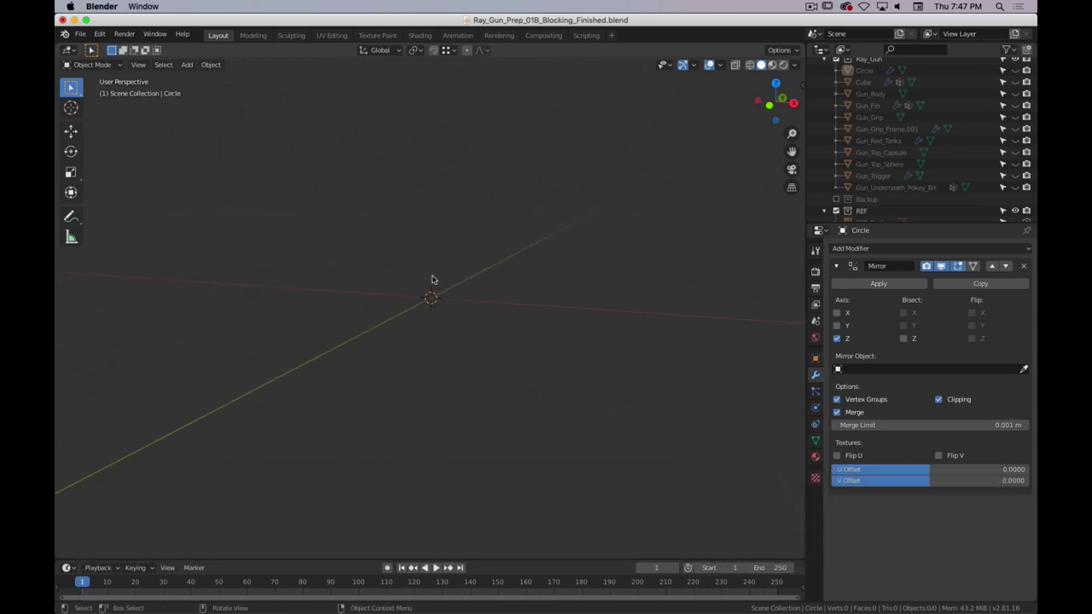
key(shift+c)
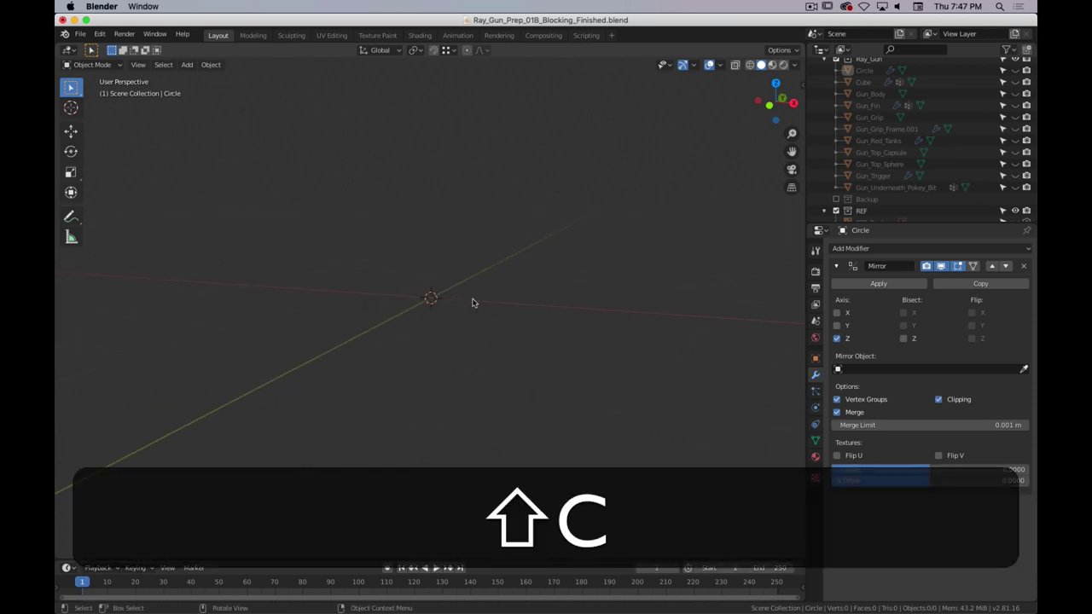
key(shift+a)
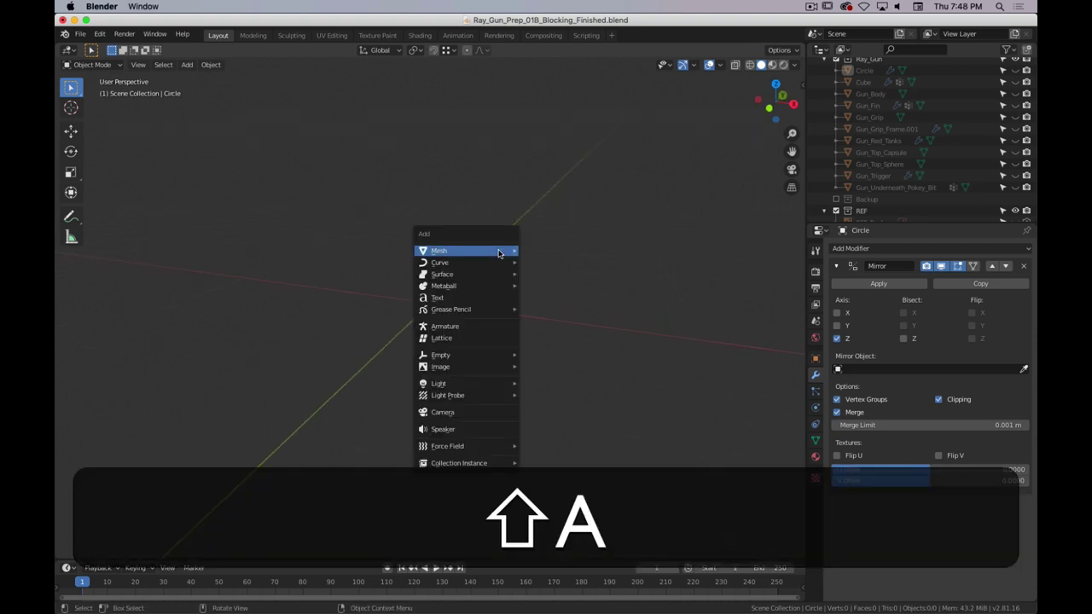
mouse_move(499, 252)
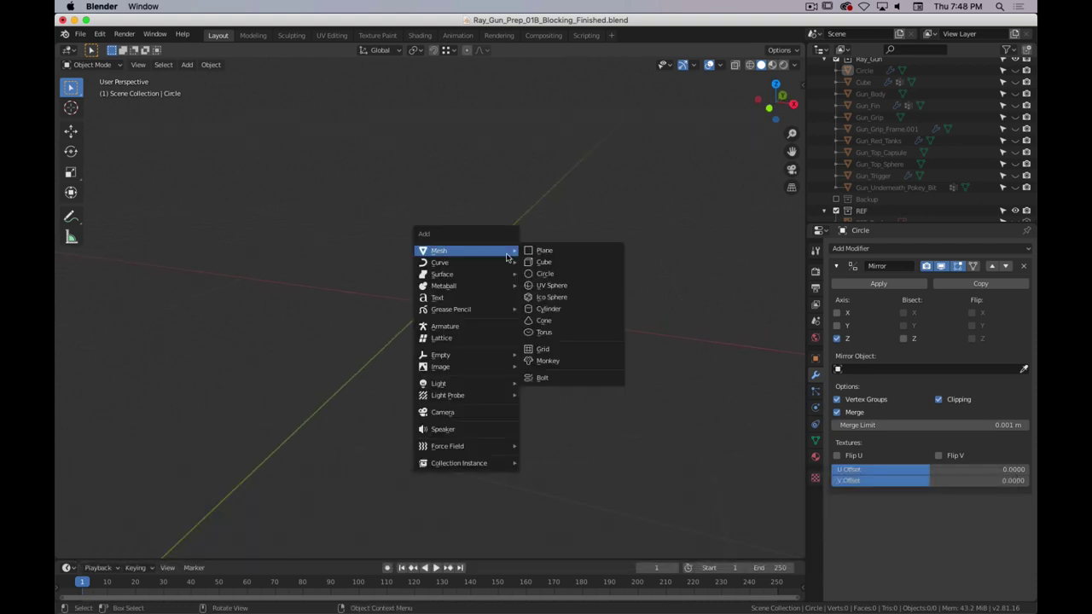
click(568, 254)
scroll(470, 329, down, 3)
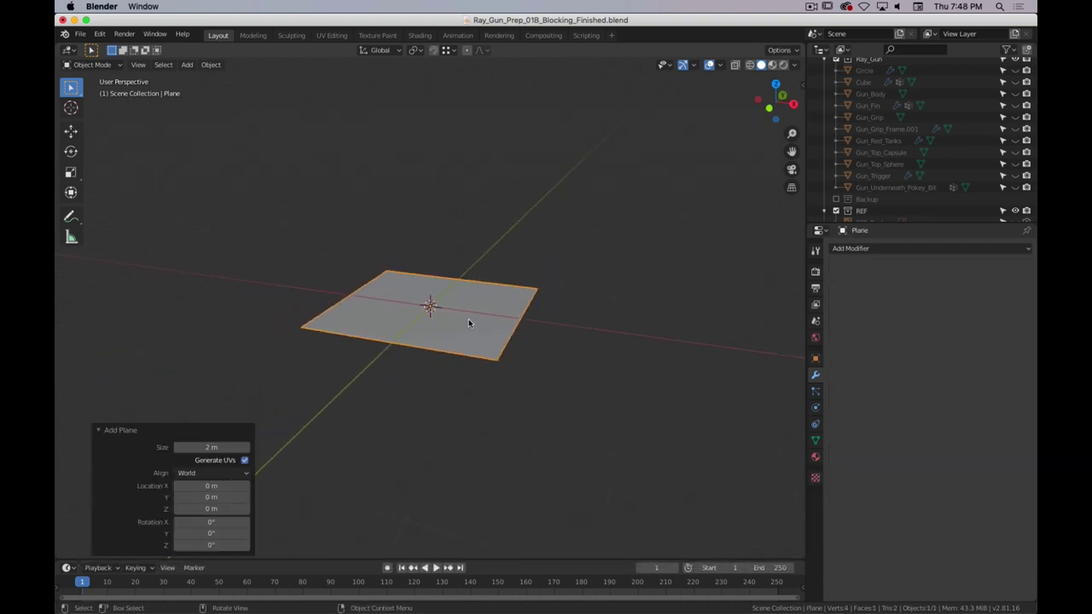
- Put the plane into Edit Mode with vertex selection
scroll(471, 311, up, 3)
middle_drag(473, 295, 499, 302)
key(Tab)
scroll(464, 333, down, 5)
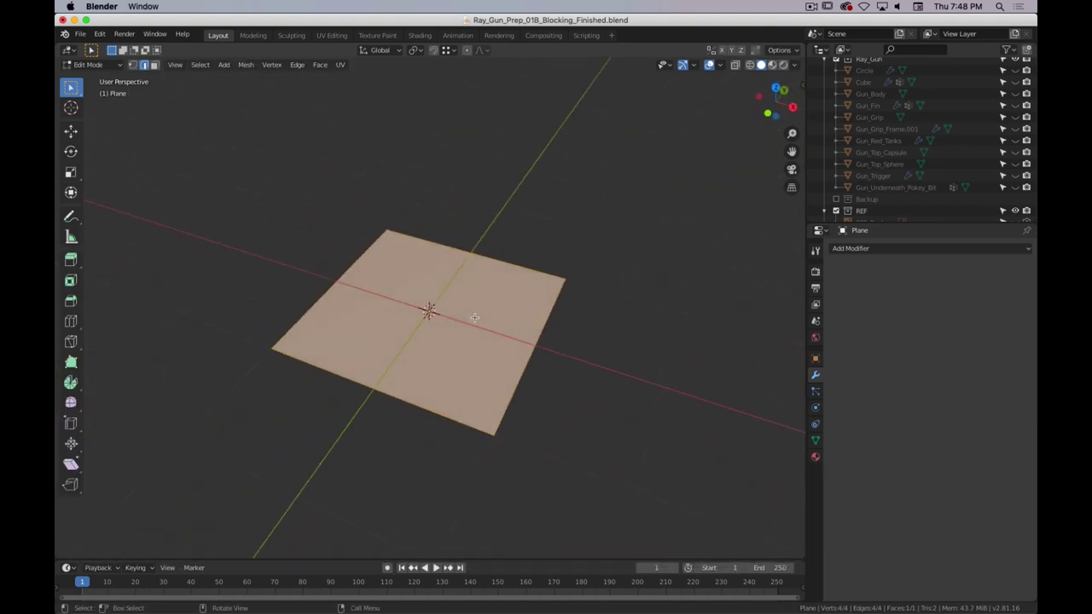
key(1)
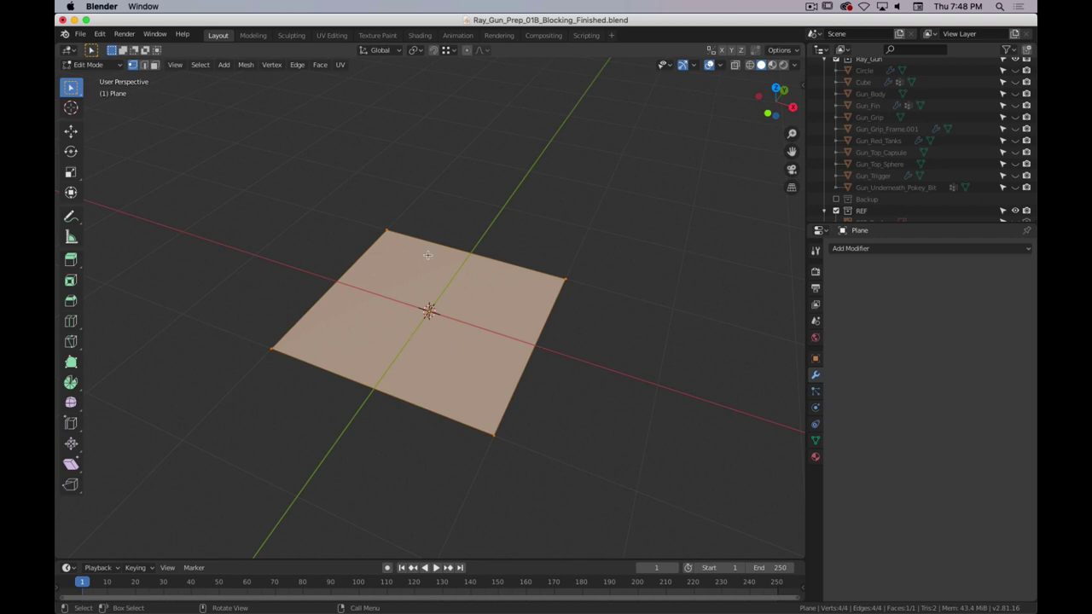
scroll(427, 357, down, 4)
scroll(457, 348, up, 5)
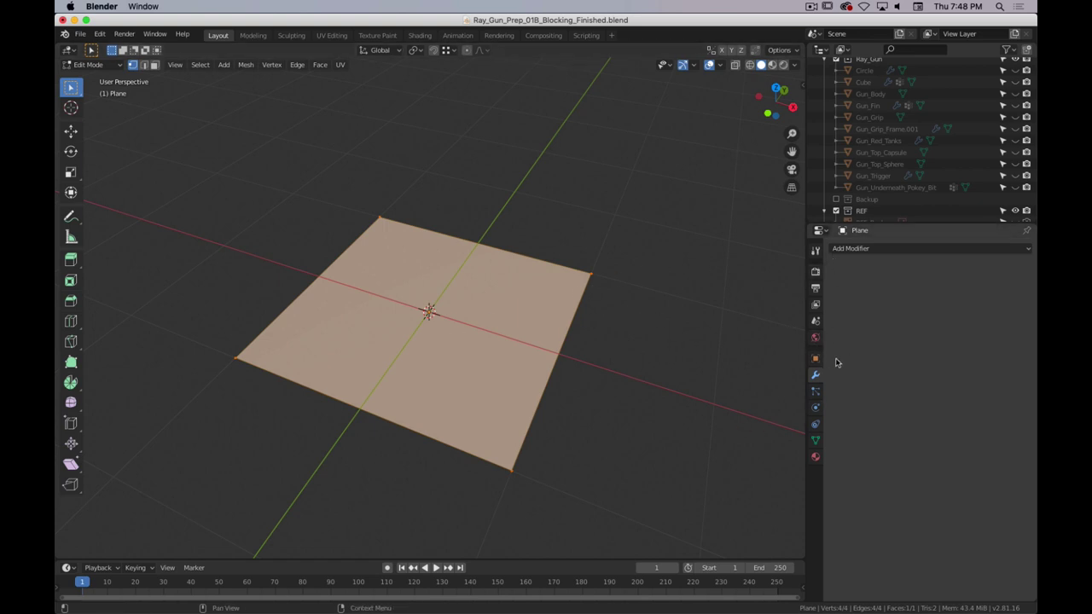
- Add a Subdivision Surface modifier to the plane
click(860, 251)
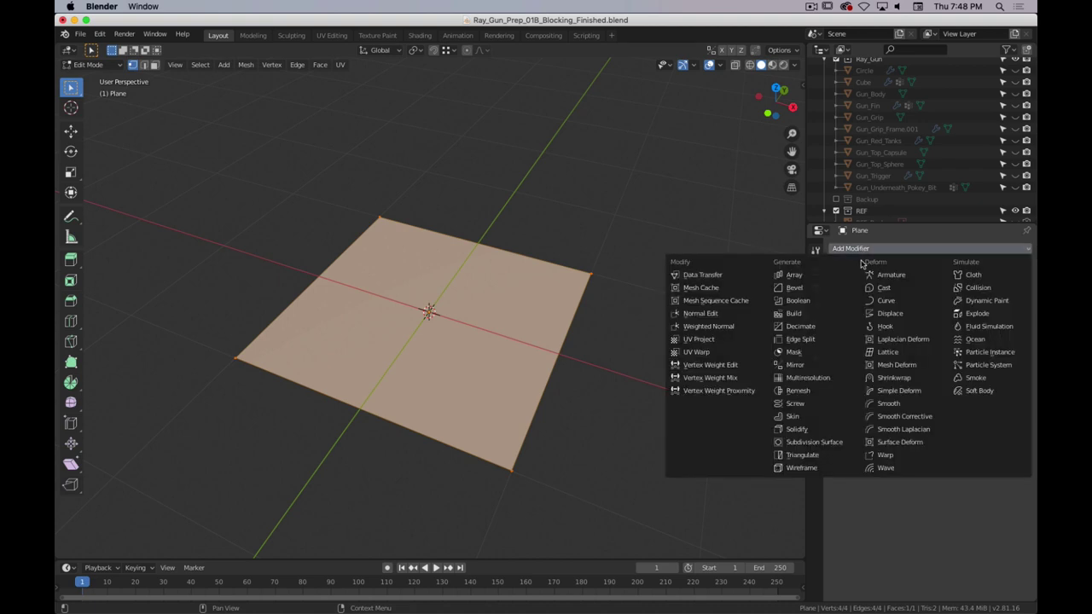
click(815, 443)
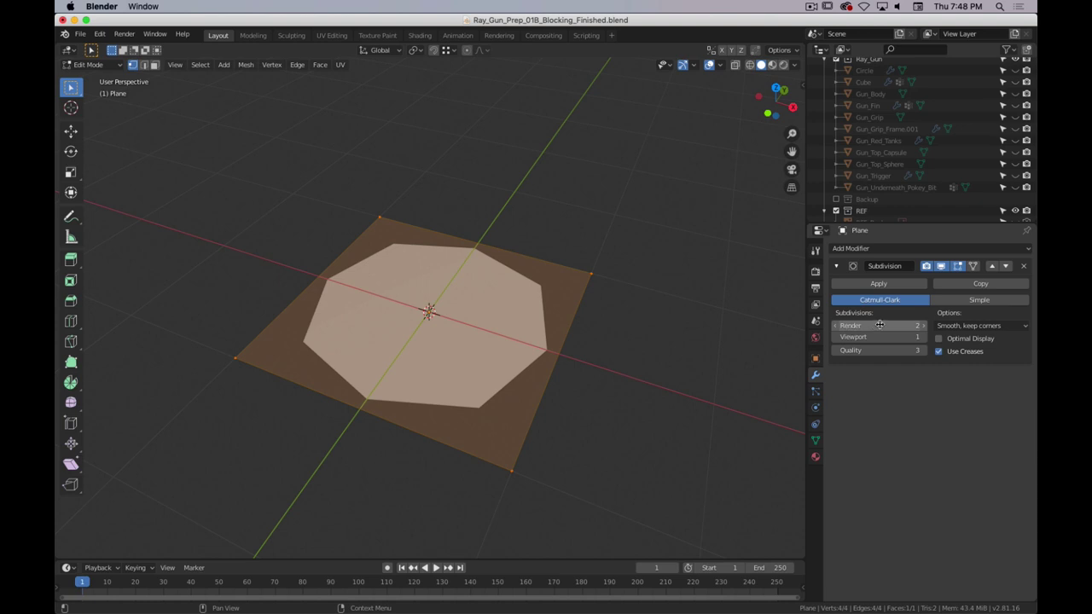
middle_drag(563, 355, 582, 394)
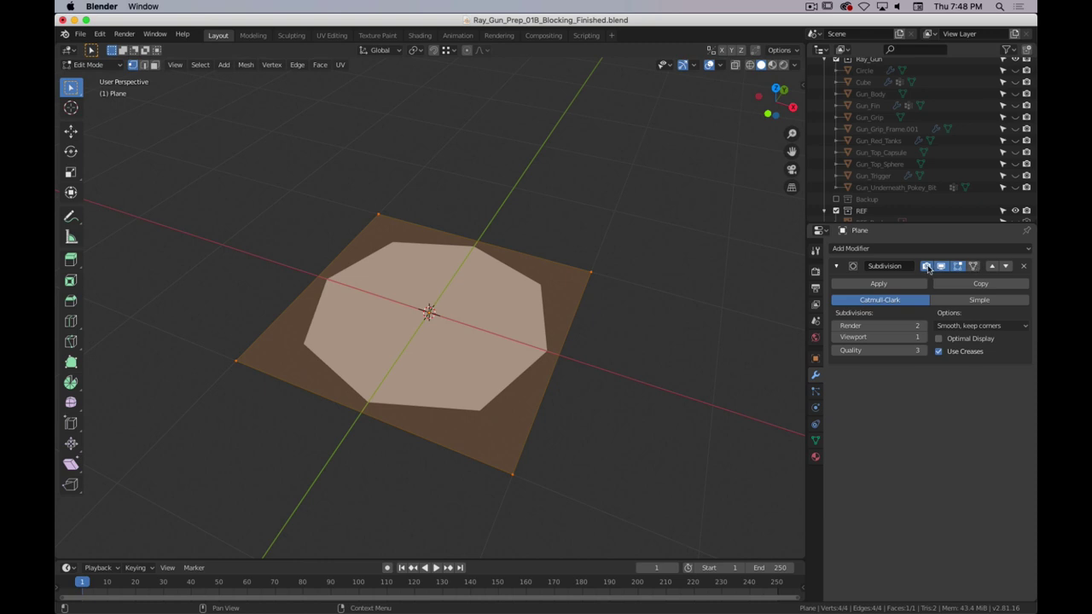
- Toggle the Subdivision modifier's render, viewport and Edit Mode display options off and back on
click(927, 267)
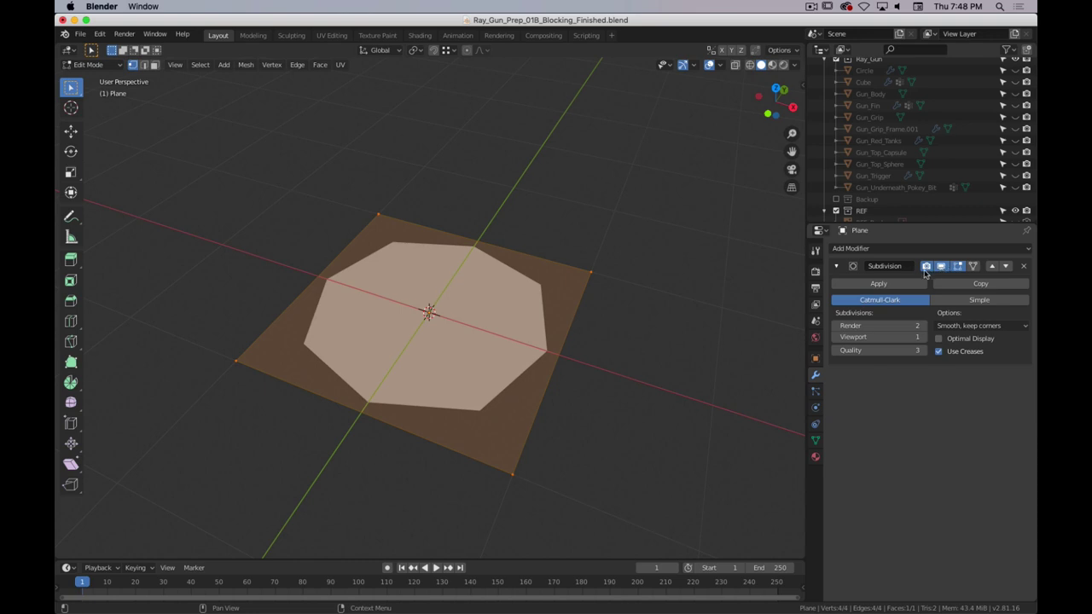
click(941, 267)
click(943, 267)
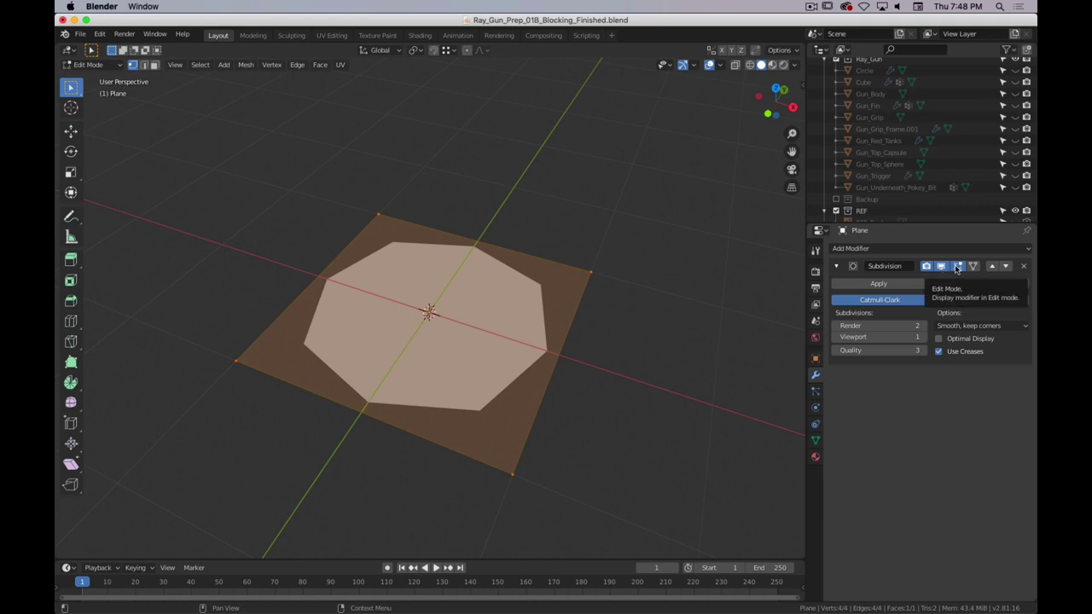
click(956, 267)
click(956, 266)
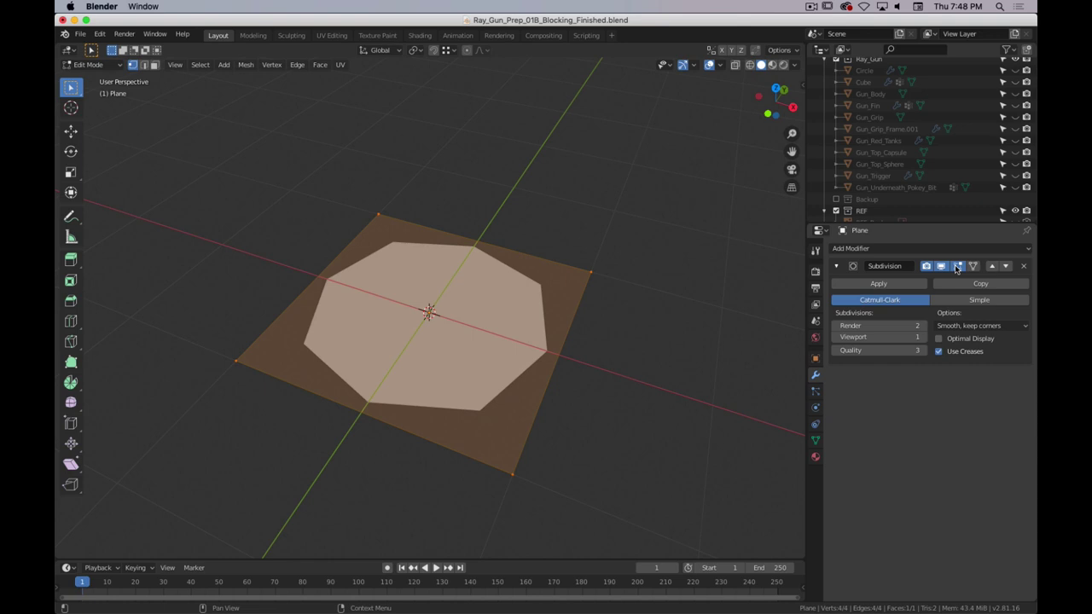
- Disable the Subdivision modifier's Edit Mode display, compare the plane in Object and Edit Mode, and re-enable it
click(956, 267)
key(Tab)
middle_drag(563, 314, 601, 334)
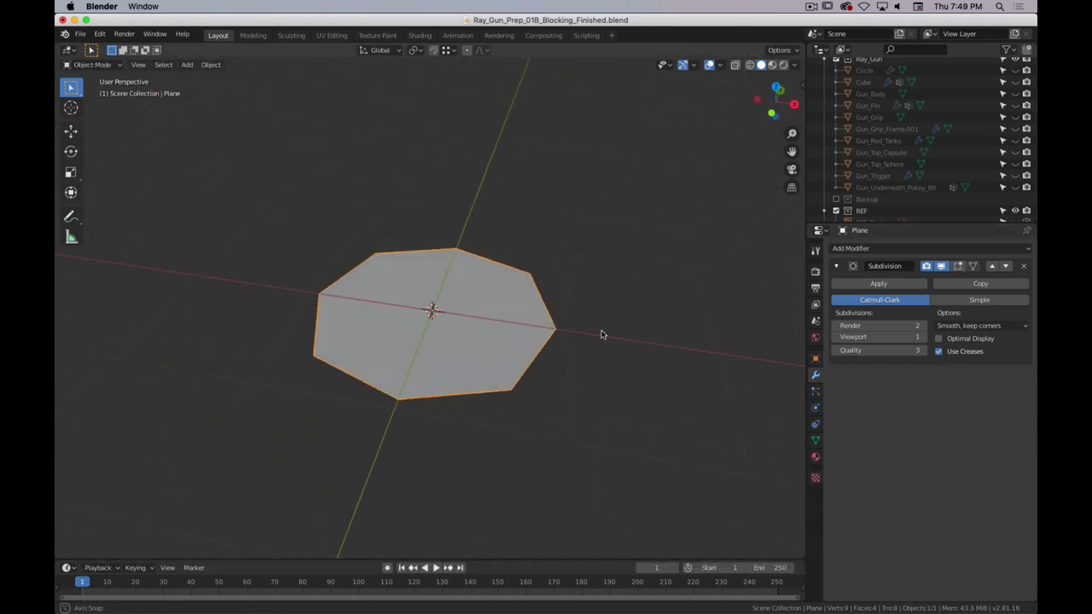
key(Tab)
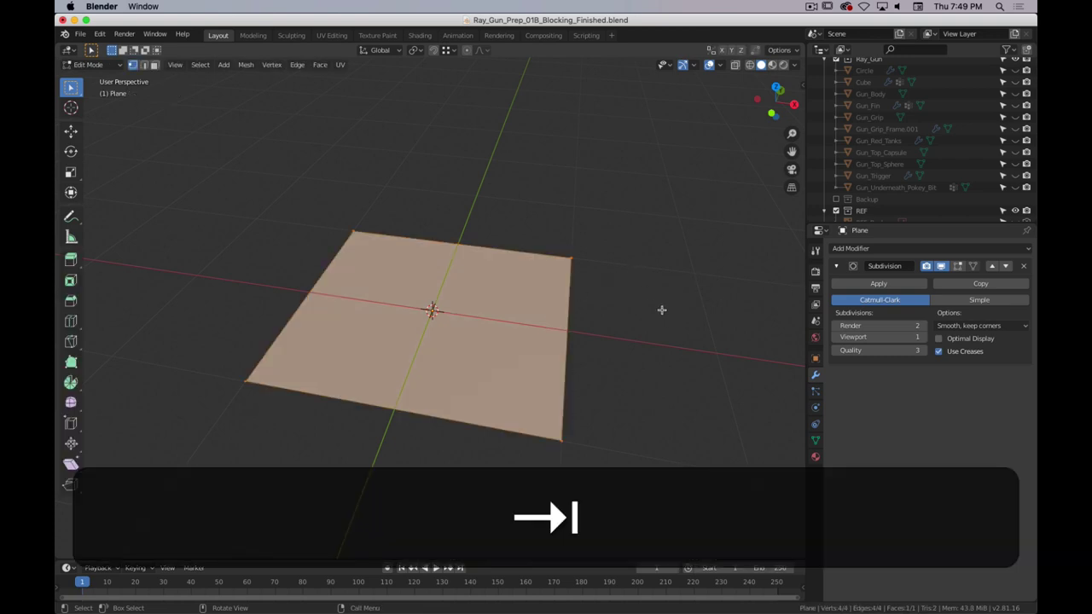
click(957, 266)
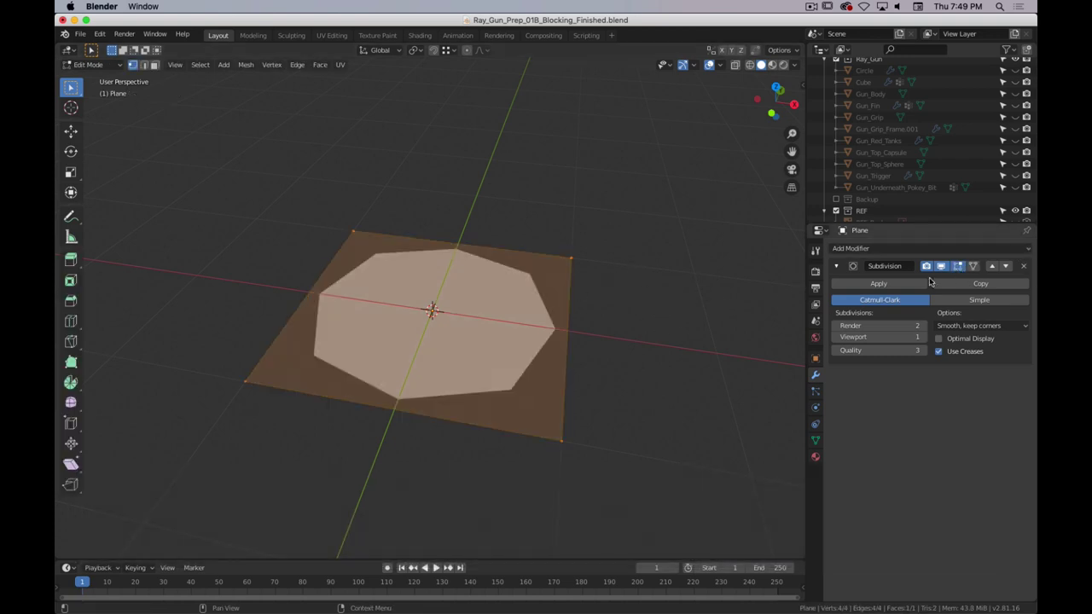
- Toggle the Subdivision modifier's On Cage display repeatedly to compare the editing cage, leaving the option off
click(974, 267)
click(974, 267)
click(974, 267)
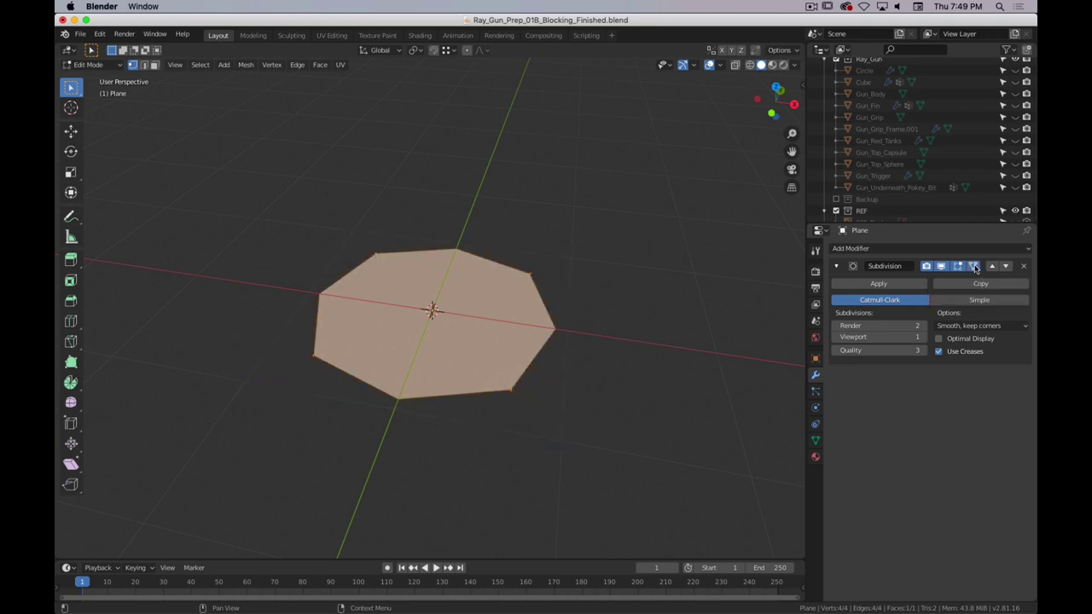
click(974, 267)
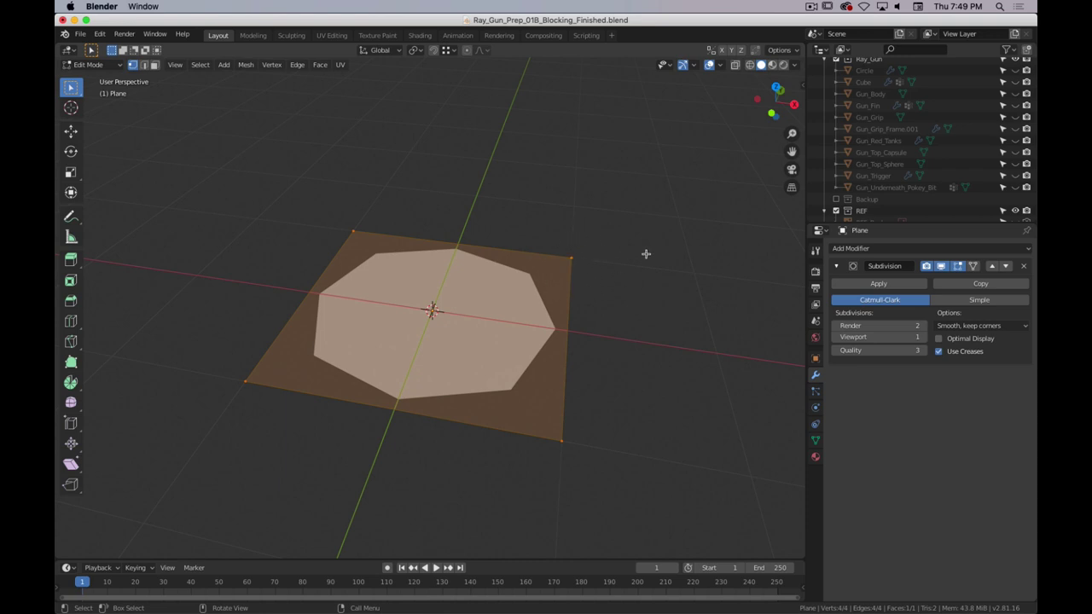
click(973, 266)
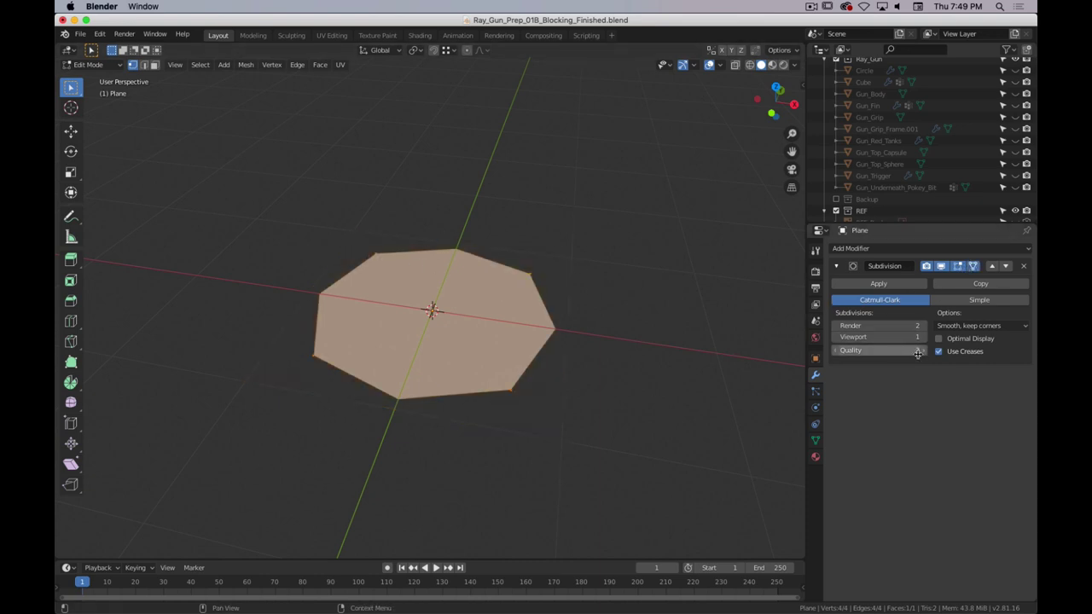
click(971, 267)
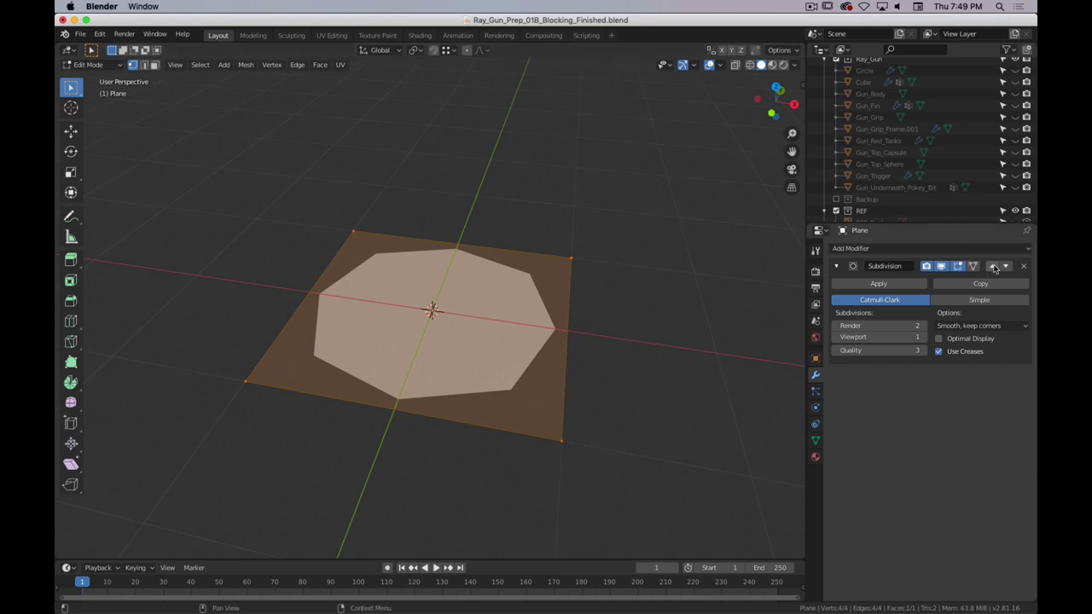
- Add a Solidify modifier to the plane, move it above and back below the Subdivision modifier, and remove it
click(886, 248)
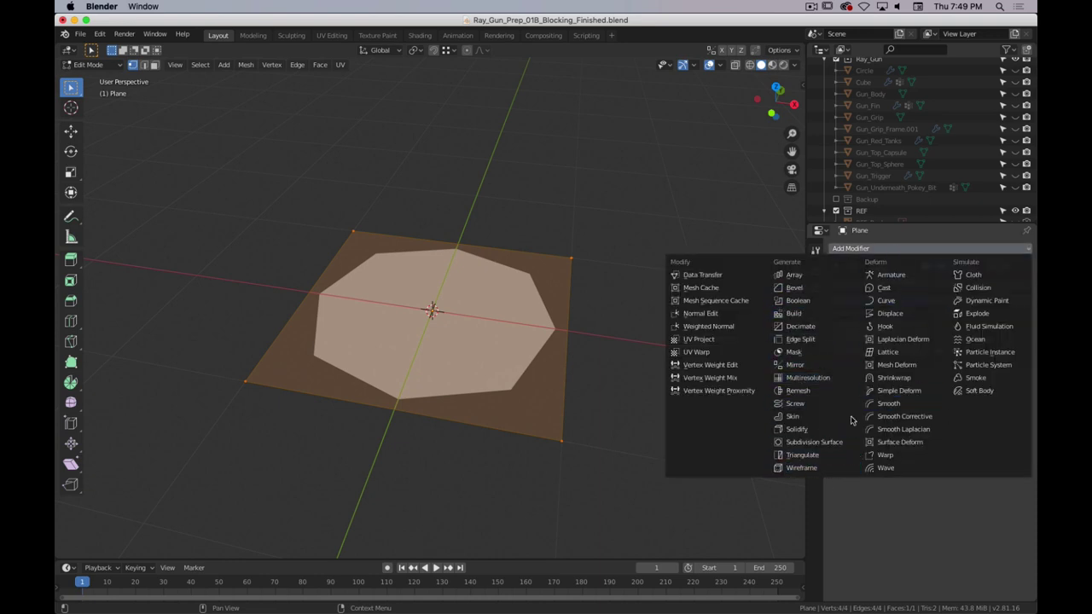
click(806, 429)
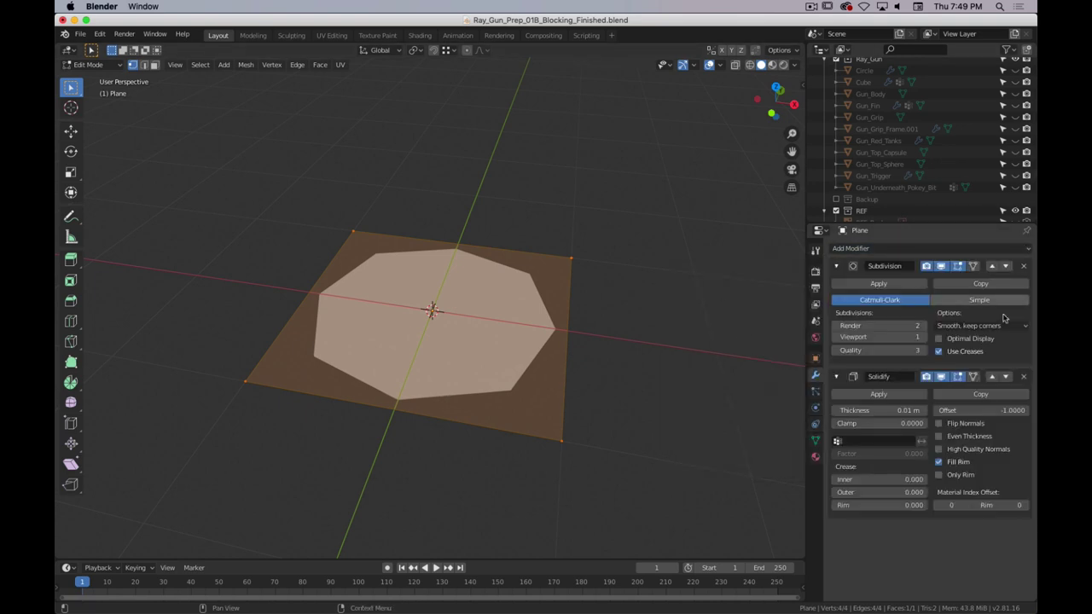
click(992, 376)
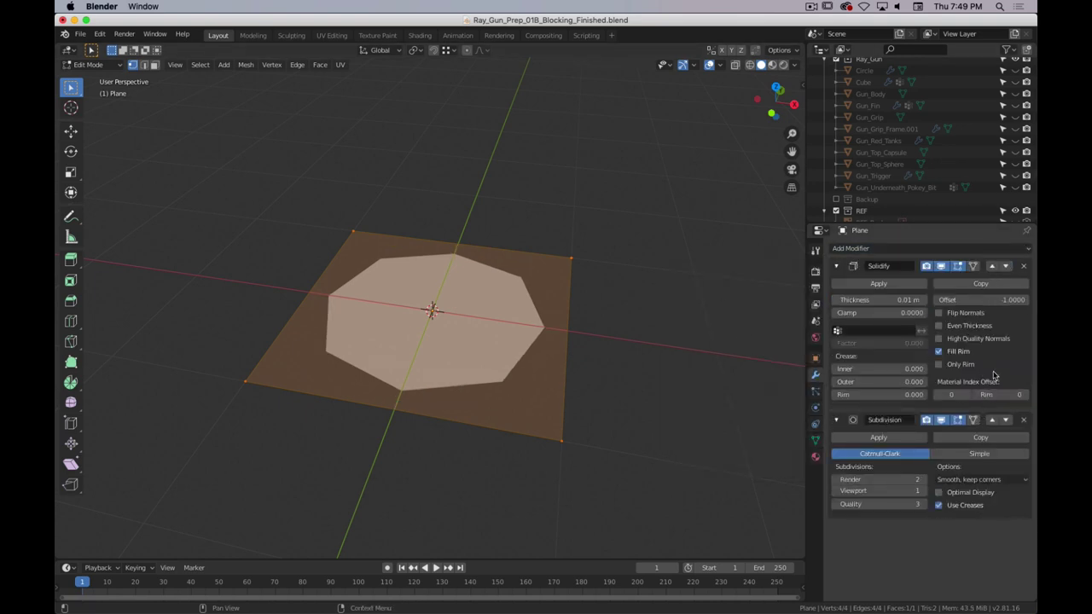
click(992, 420)
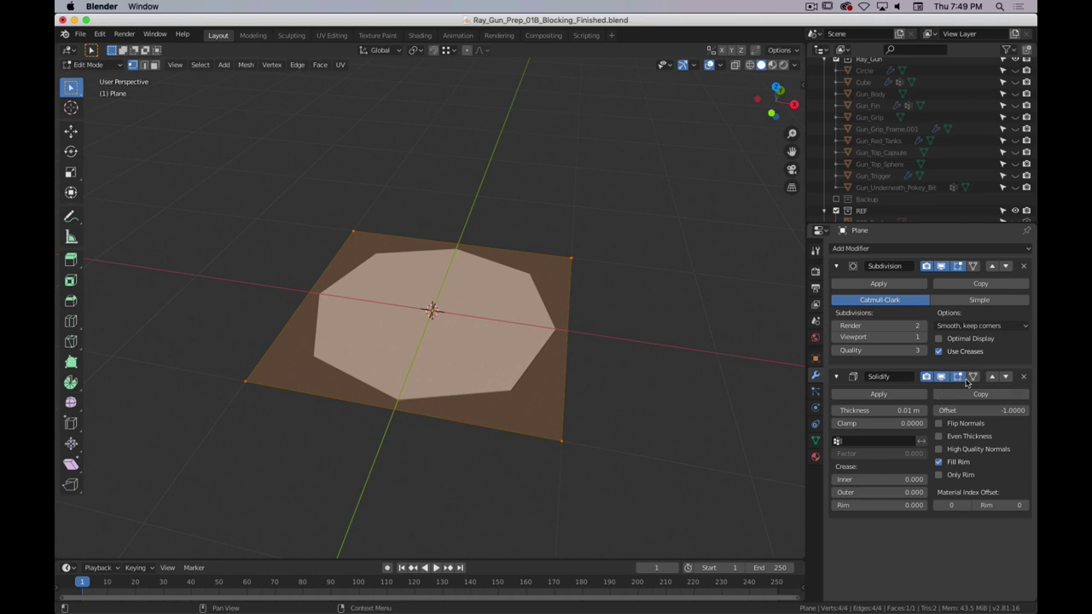
click(1024, 376)
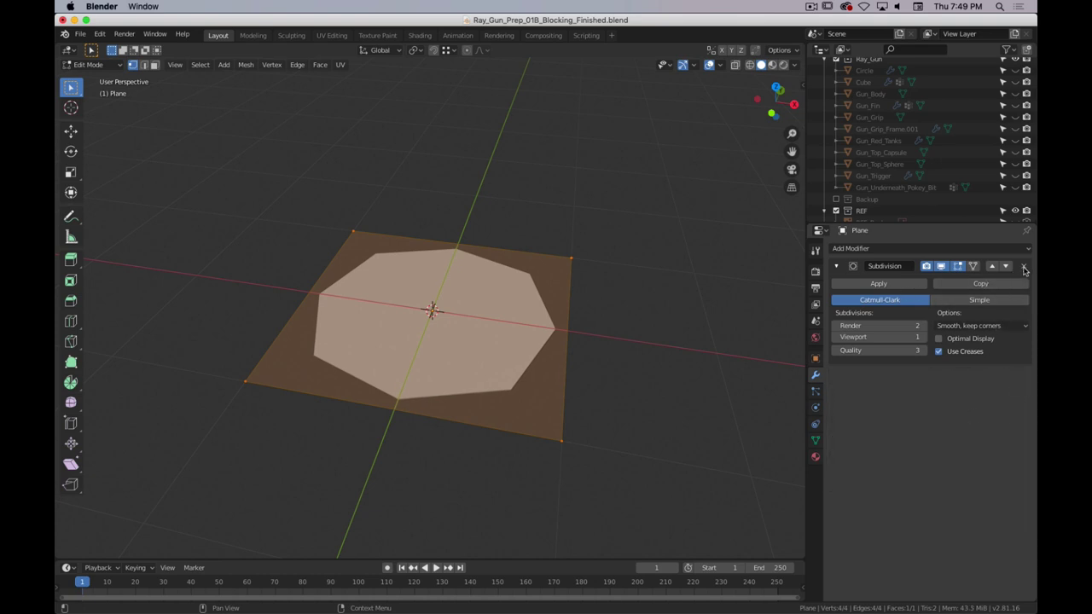
- Repeatedly collapse and expand the Subdivision modifier's settings, and duplicate the modifier and delete the copy
click(837, 268)
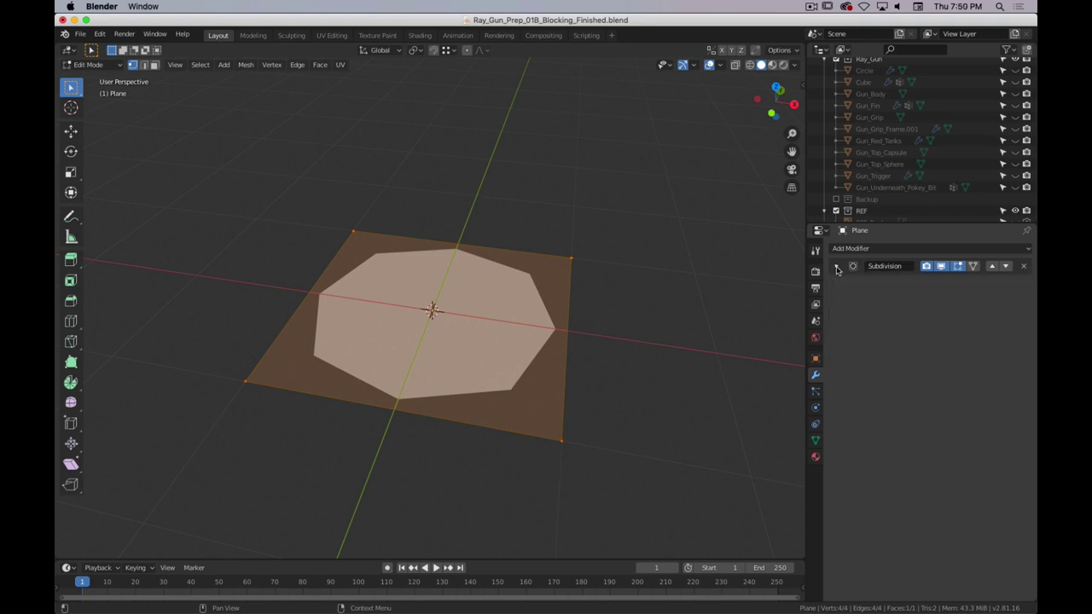
click(837, 268)
click(836, 268)
click(836, 267)
click(836, 268)
click(837, 267)
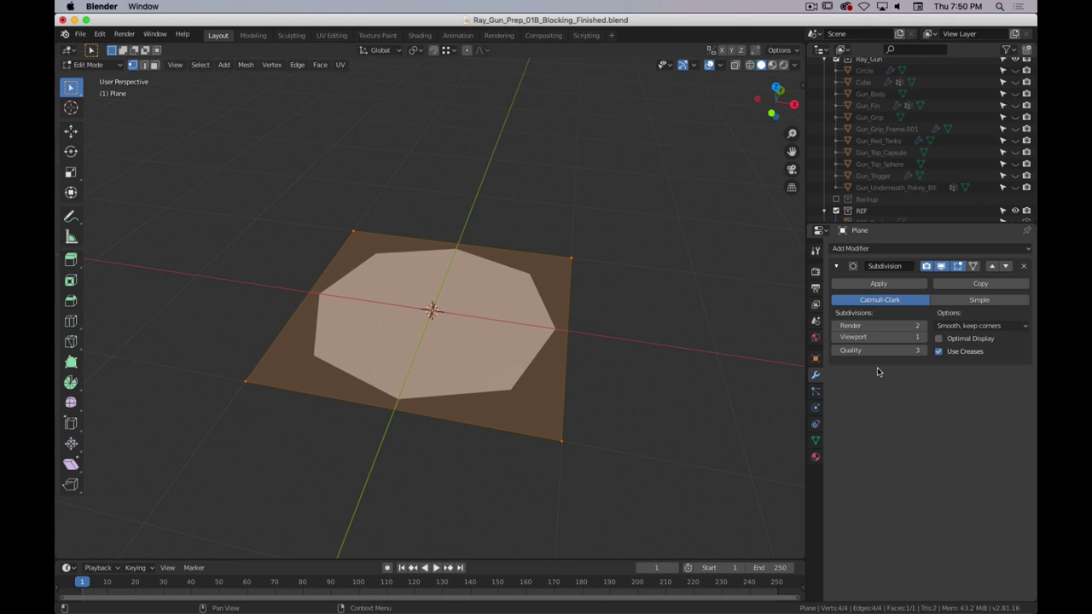
click(962, 284)
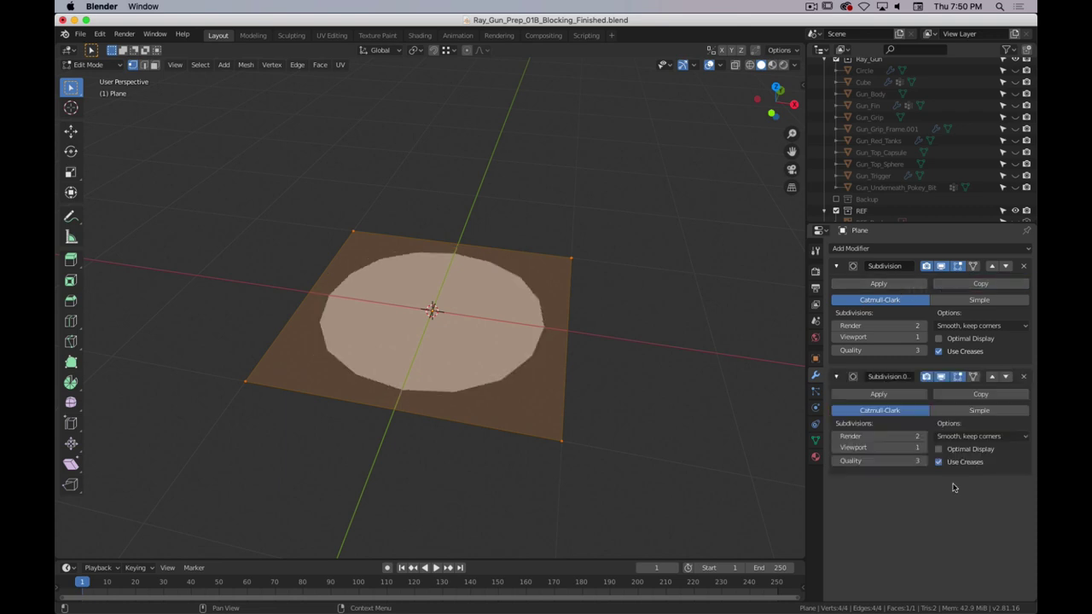
click(1024, 377)
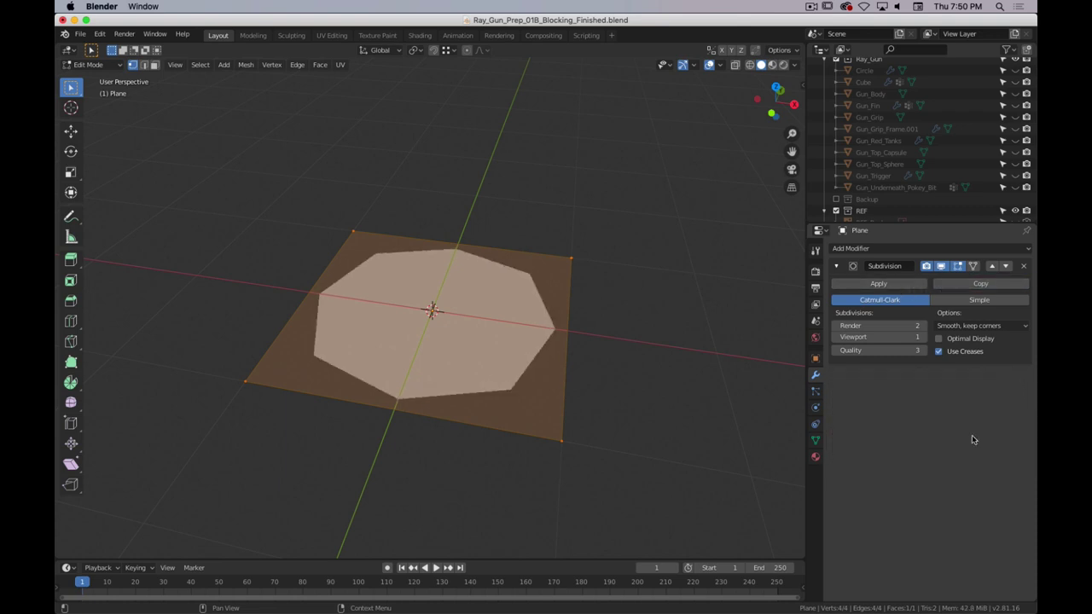
- Apply the Subdivision modifier in Object Mode and inspect the plane's resulting geometry in Edit Mode
click(884, 286)
key(Tab)
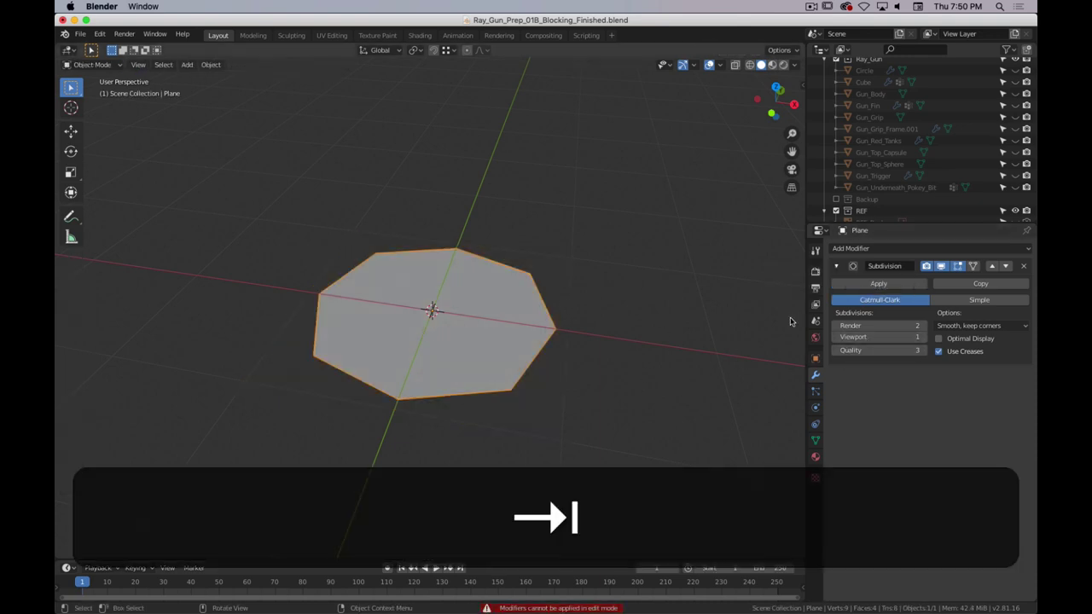
click(879, 283)
key(Tab)
middle_drag(485, 305, 452, 299)
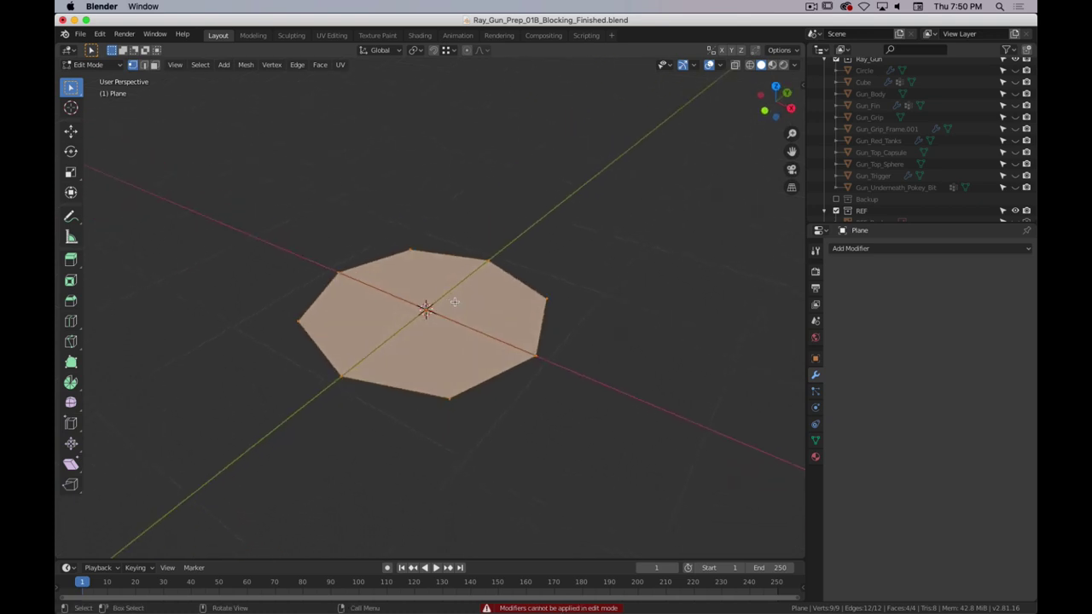
- Undo the application of the Subdivision modifier, returning the plane to Object Mode with the modifier live
key(Tab)
key(ctrl+shift+z)
key(ctrl+z)
key(ctrl+z)
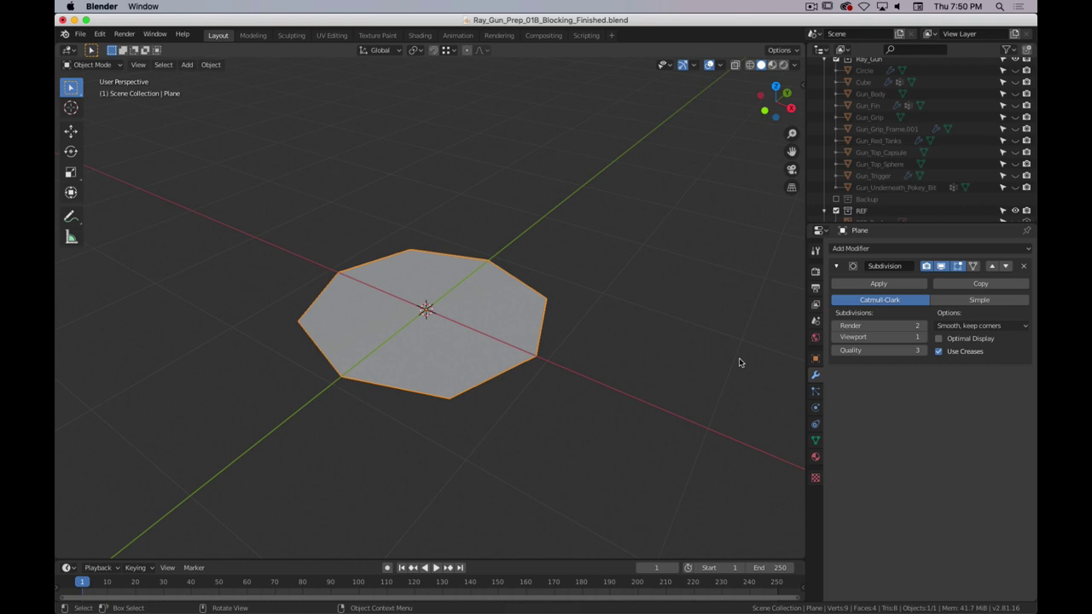
- Switch the Subdivision modifier back and forth between Simple and Catmull-Clark, leaving Catmull-Clark active
click(966, 303)
click(919, 303)
click(934, 300)
click(914, 301)
- Enter Edit Mode, set the Subdivision modifier's type to Simple, and enable its On Cage display
key(Tab)
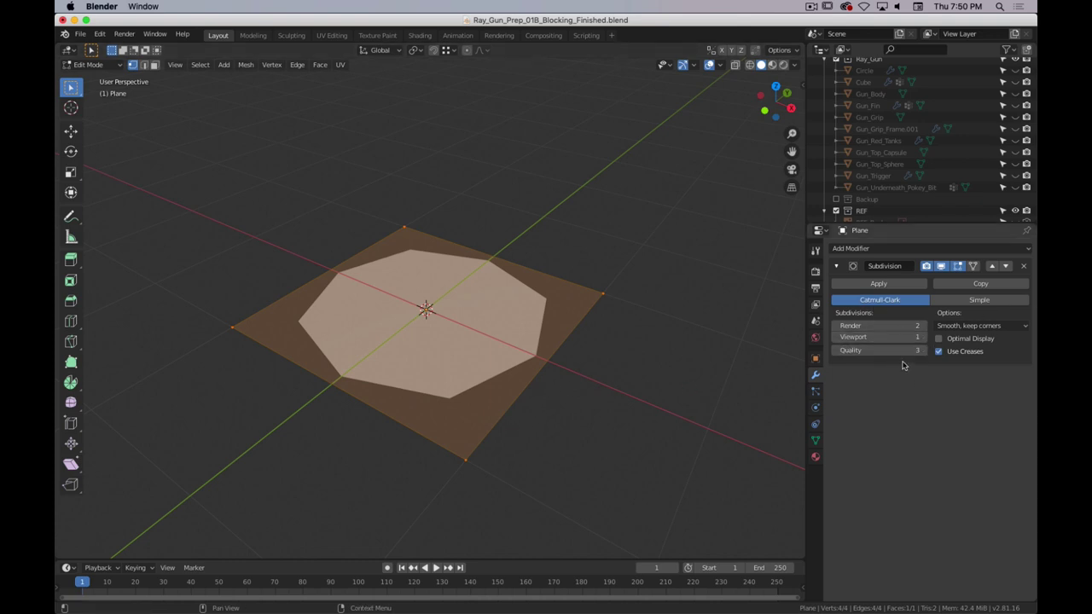
click(979, 300)
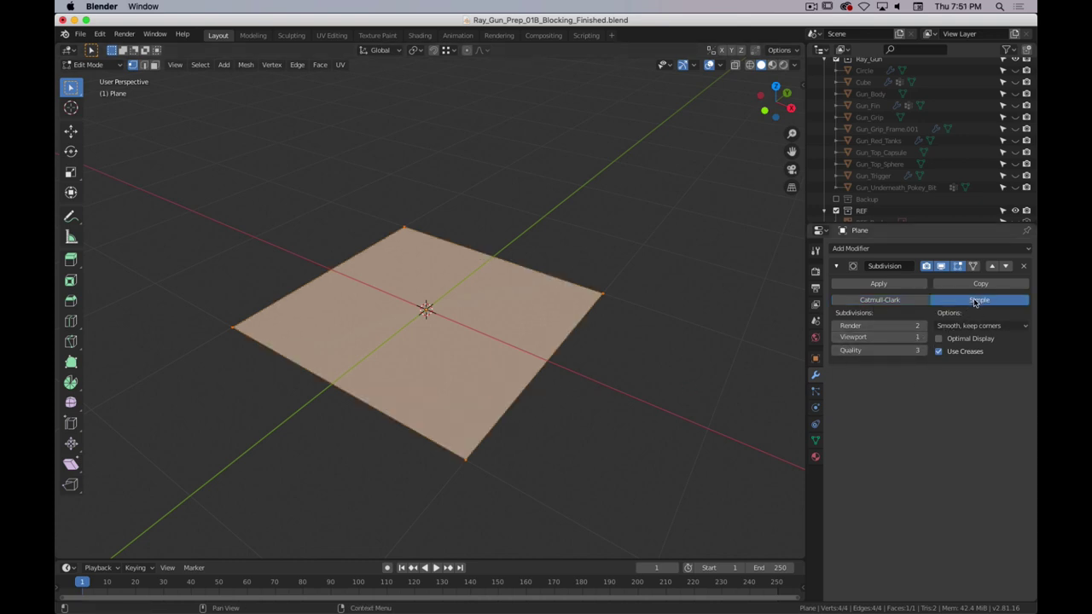
click(972, 266)
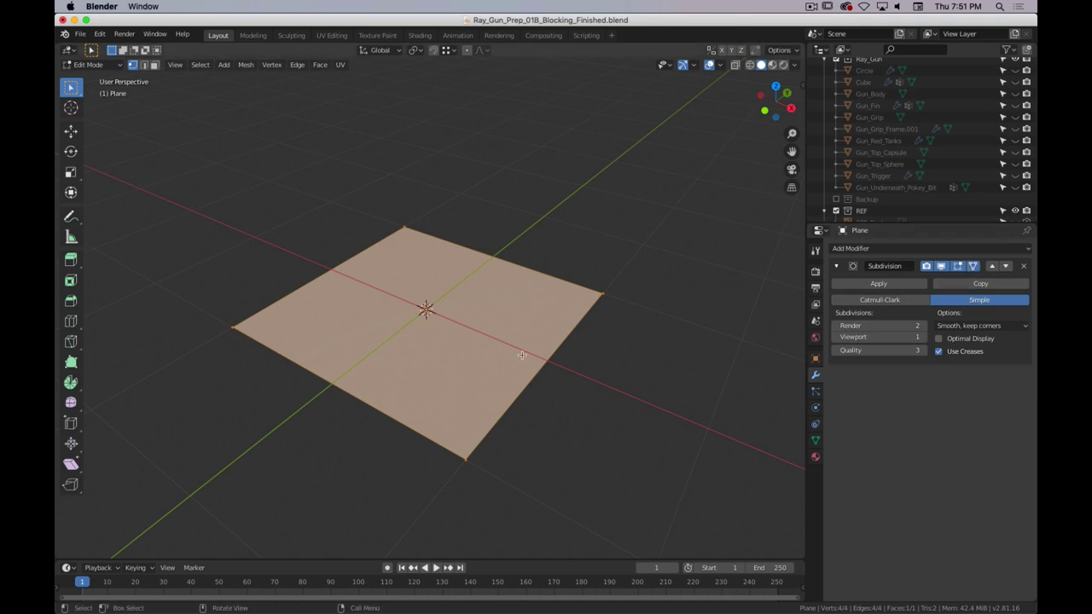
mouse_move(521, 354)
middle_down()
mouse_move(525, 401)
mouse_move(534, 356)
middle_up()
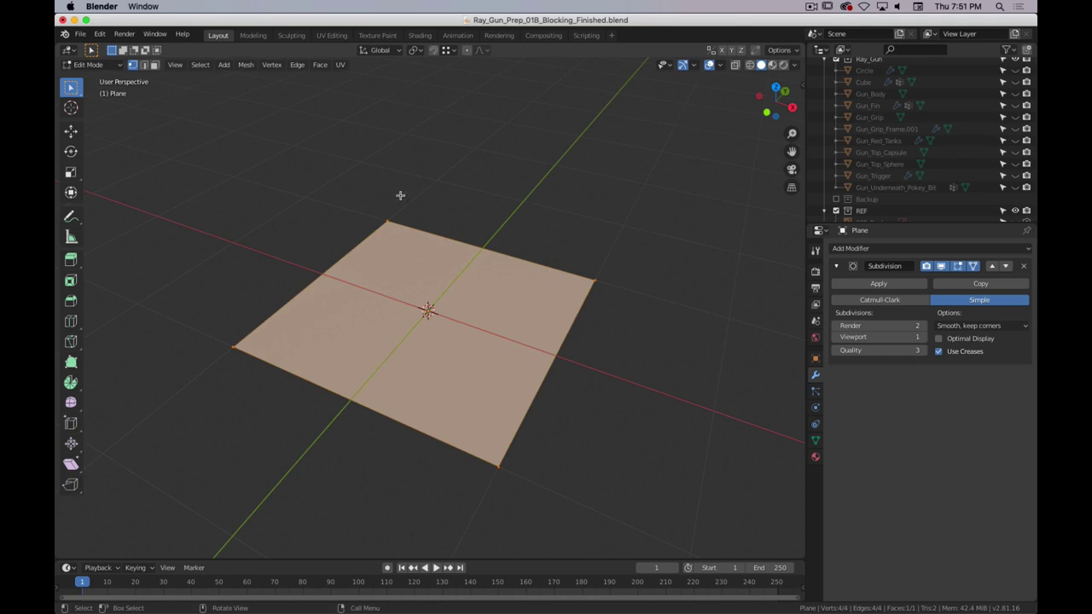
- Set Viewport subdivisions to 2 and compare Optimal Display in wireframe, leaving both Optimal Display and On Cage off
click(925, 338)
click(938, 339)
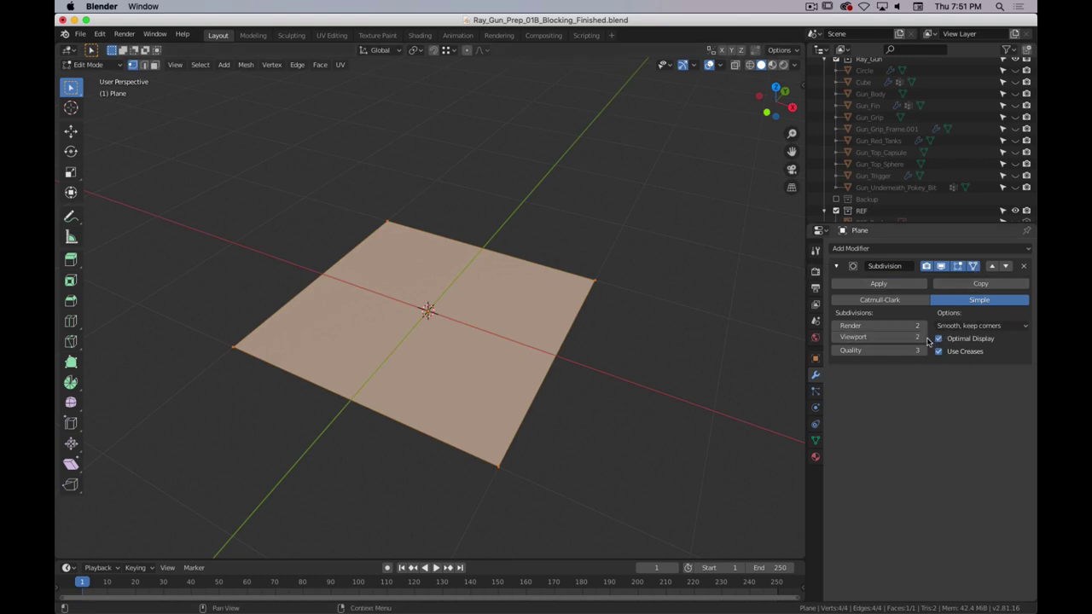
key(z)
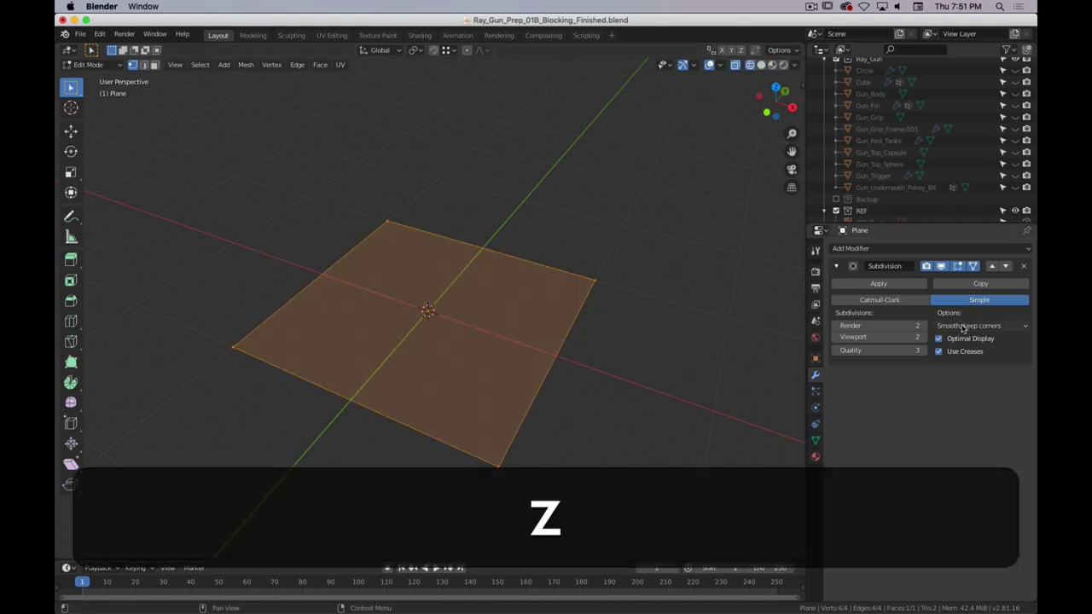
click(938, 339)
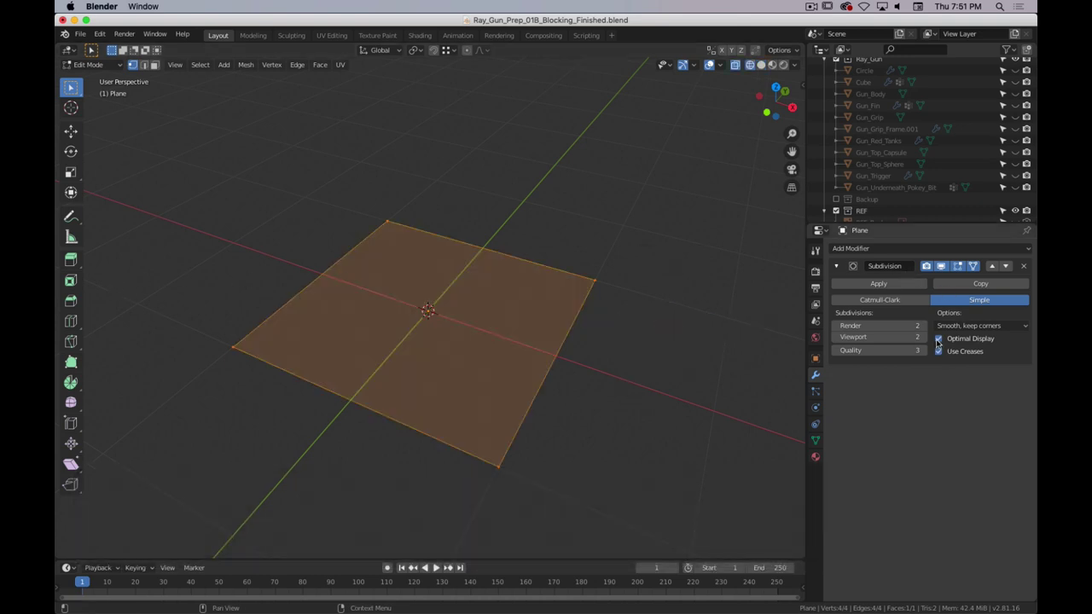
click(973, 267)
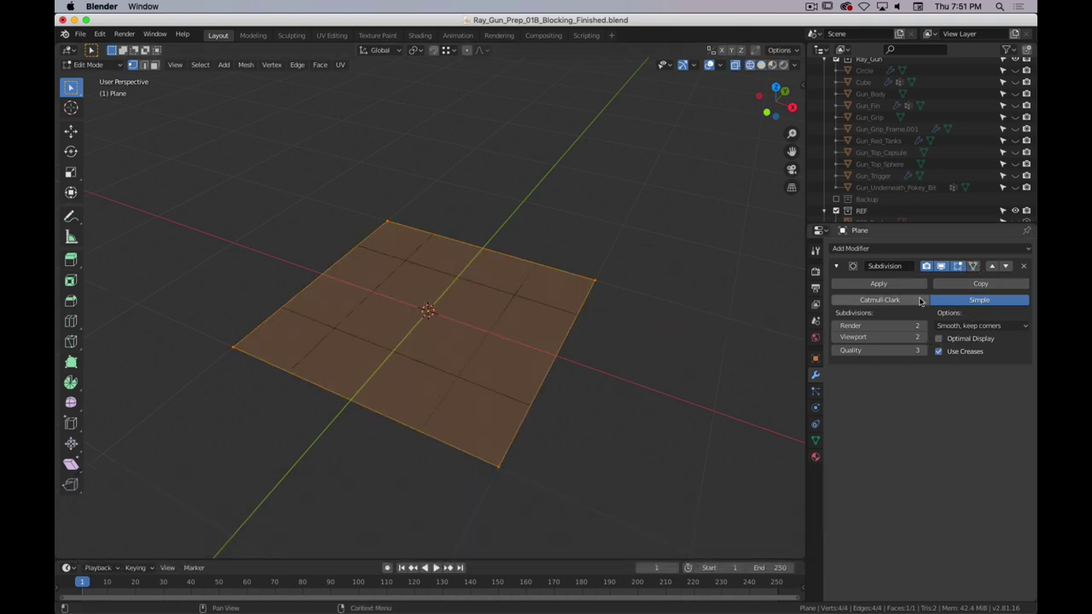
- Compare Viewport subdivision levels 1 and 2 in Simple mode, and switch the Subdivision modifier to Catmull-Clark
click(835, 337)
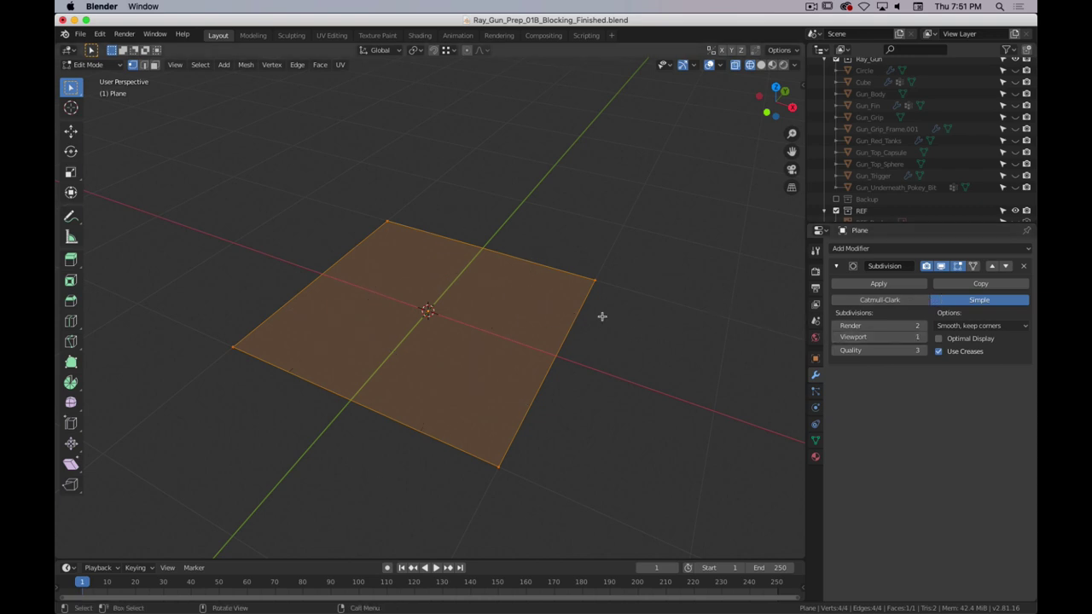
click(925, 337)
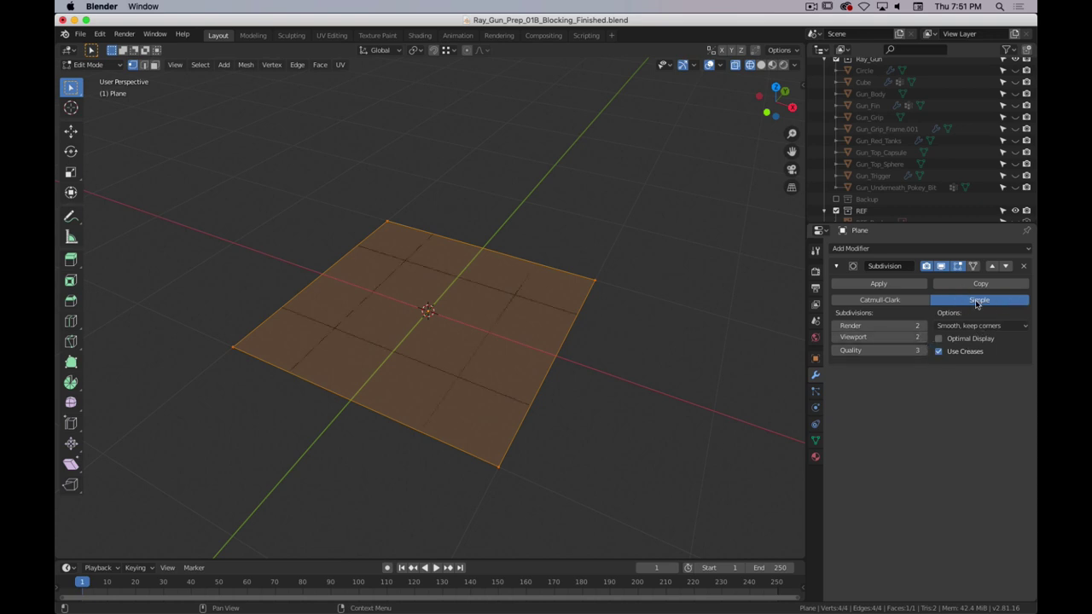
click(907, 303)
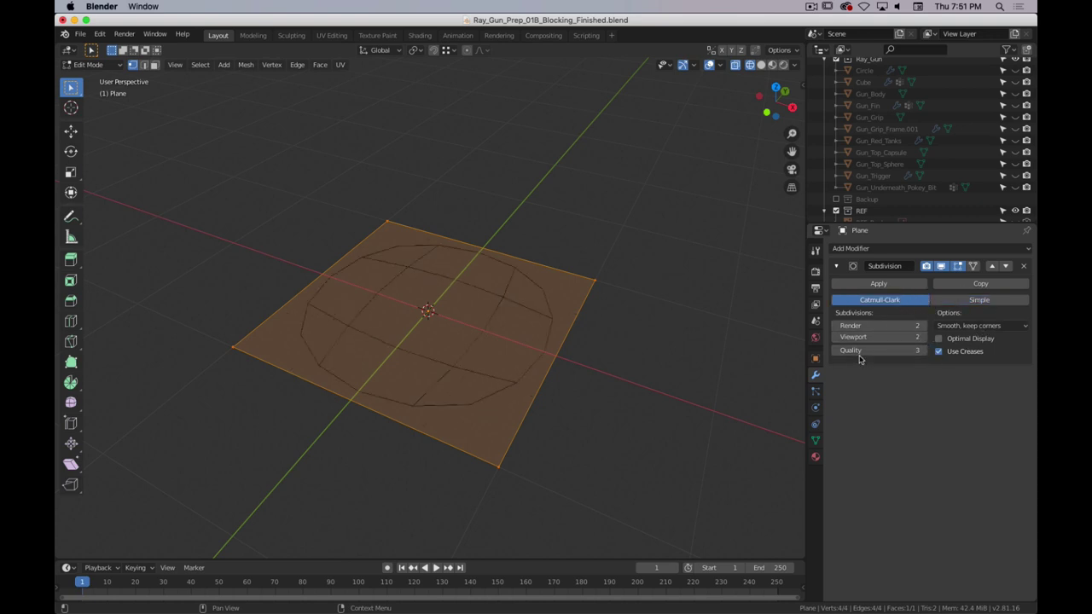
- Lower the Catmull-Clark Viewport subdivisions to 1, return them to 2, and inspect the plane's wireframe
click(836, 337)
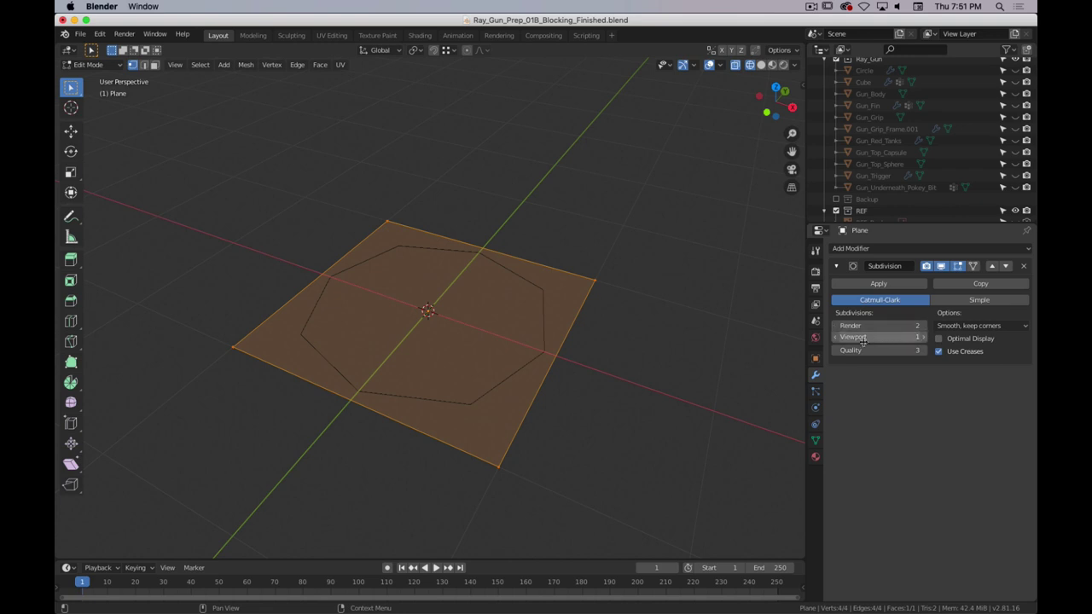
click(922, 338)
middle_drag(674, 341, 694, 361)
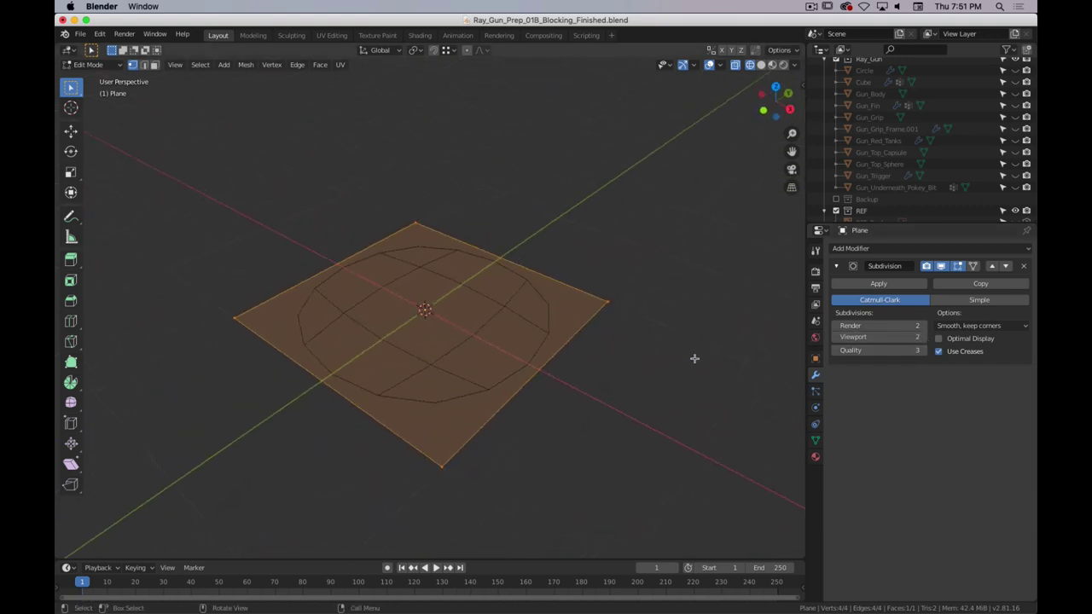
- Set the Render subdivisions to 3, and try Viewport subdivisions at 3 before returning them to 2
click(922, 326)
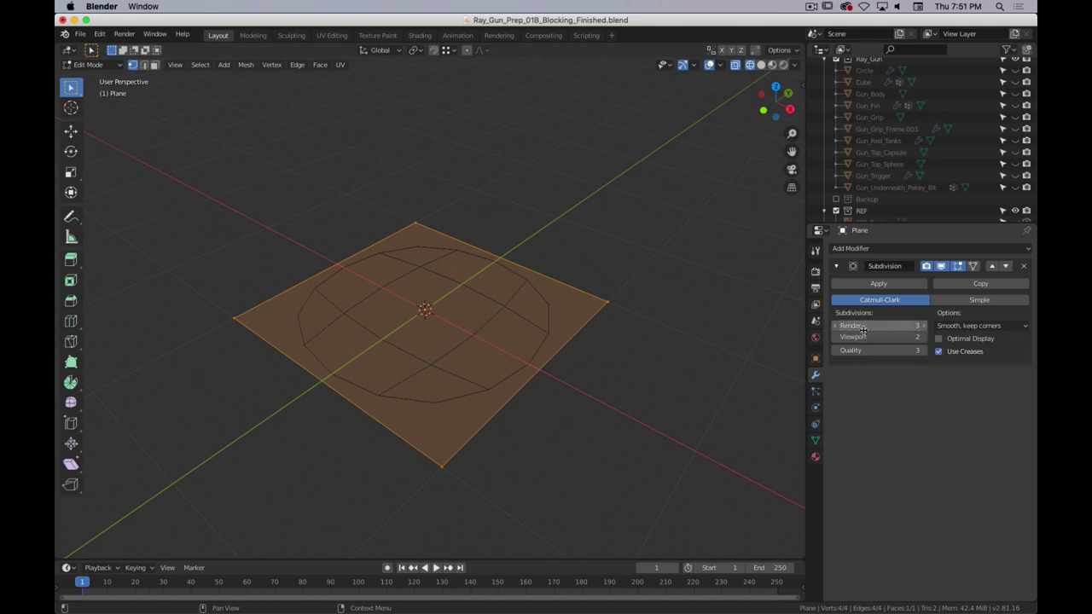
click(835, 326)
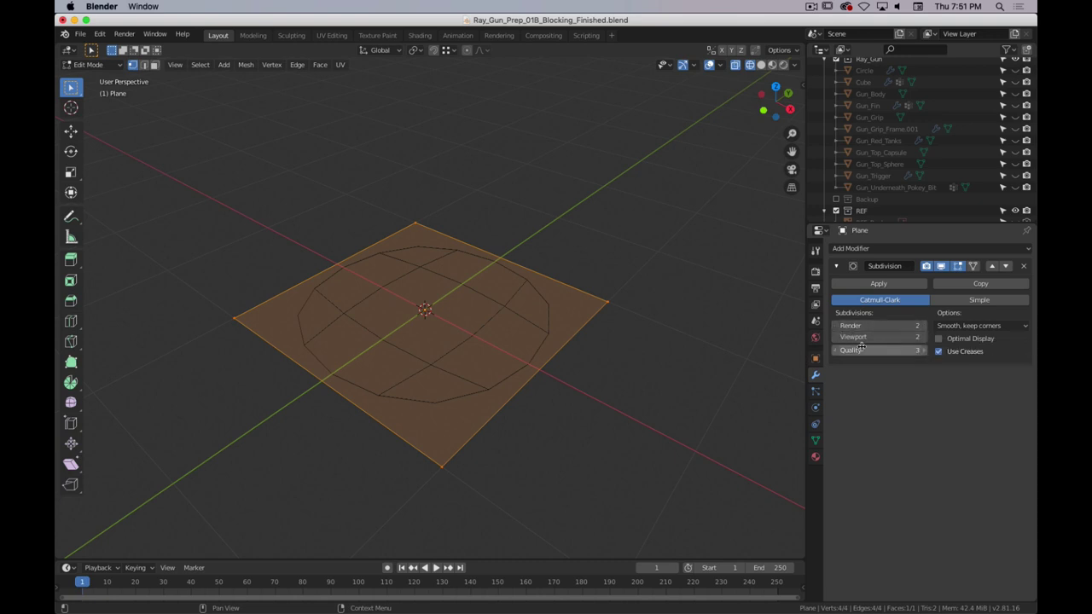
click(921, 327)
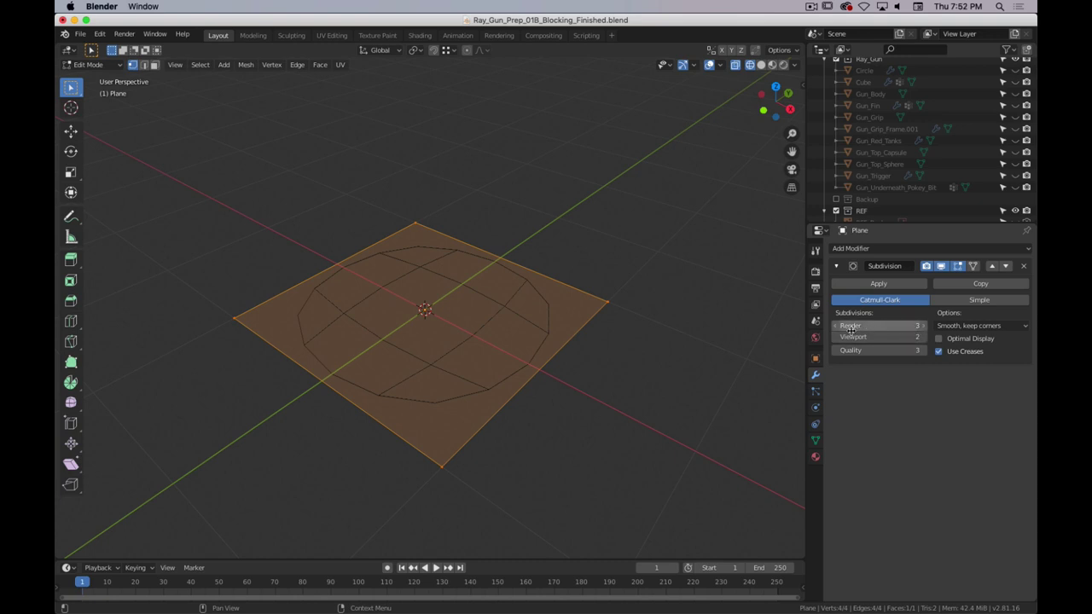
click(921, 336)
middle_drag(629, 376, 645, 360)
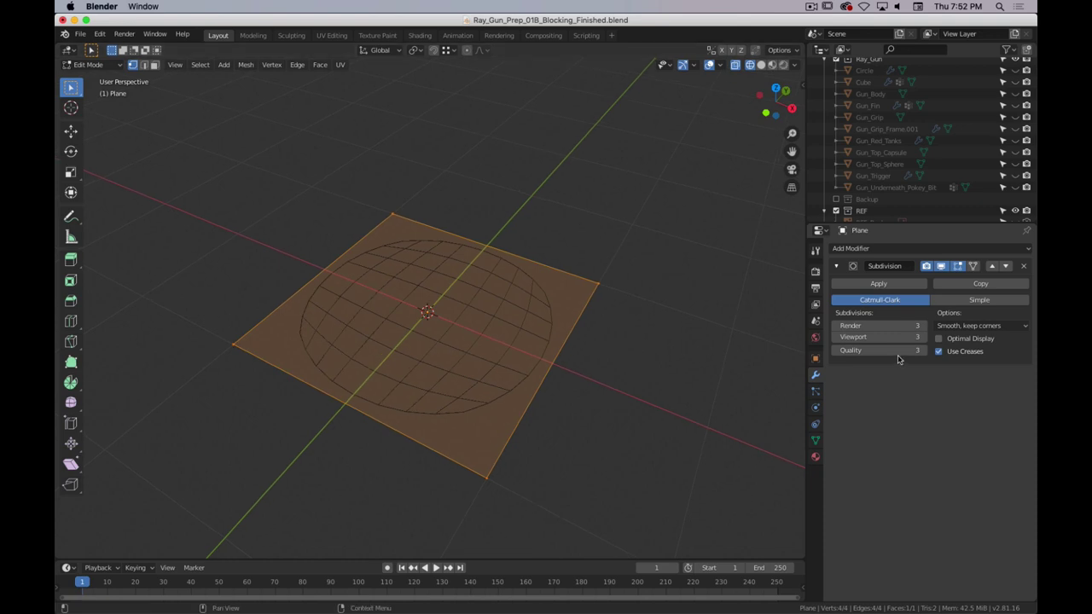
click(837, 338)
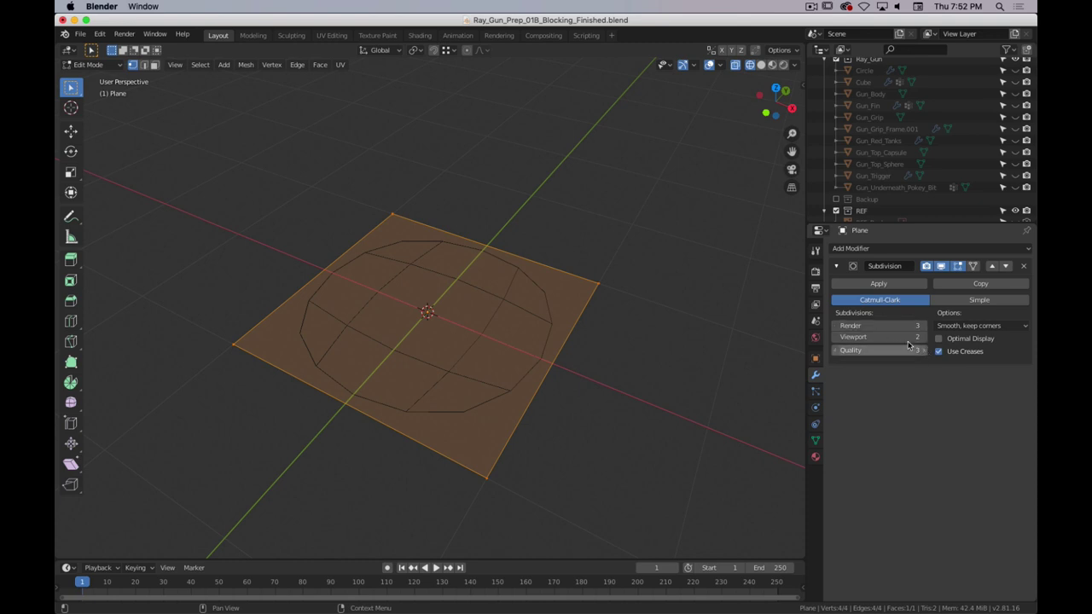
- Toggle the Subdivision modifier's Optimal Display on and off, and inspect the plane's wireframe from a low angle
click(939, 340)
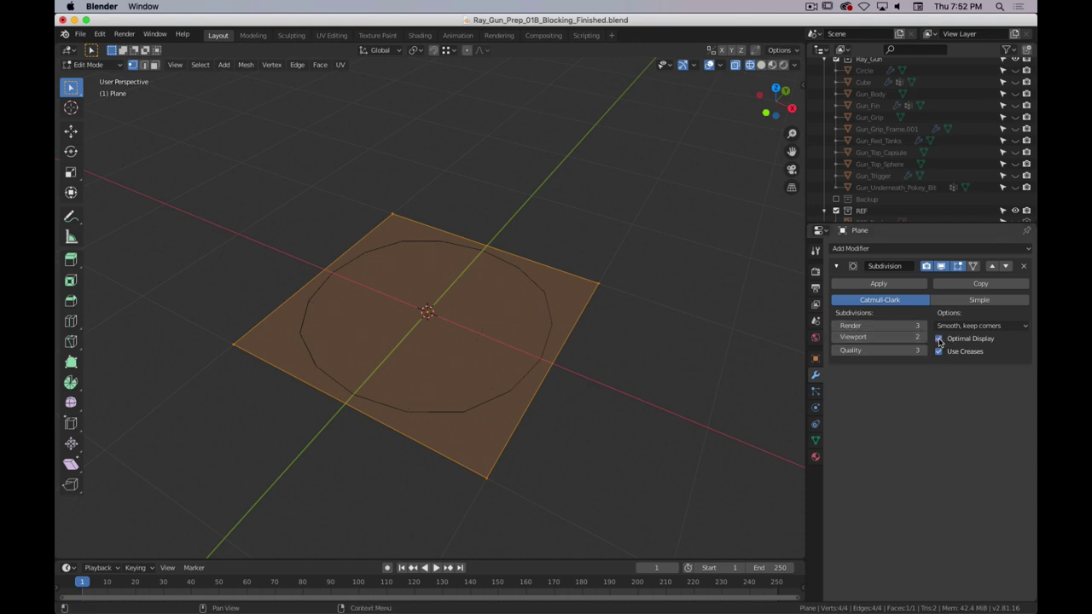
click(939, 339)
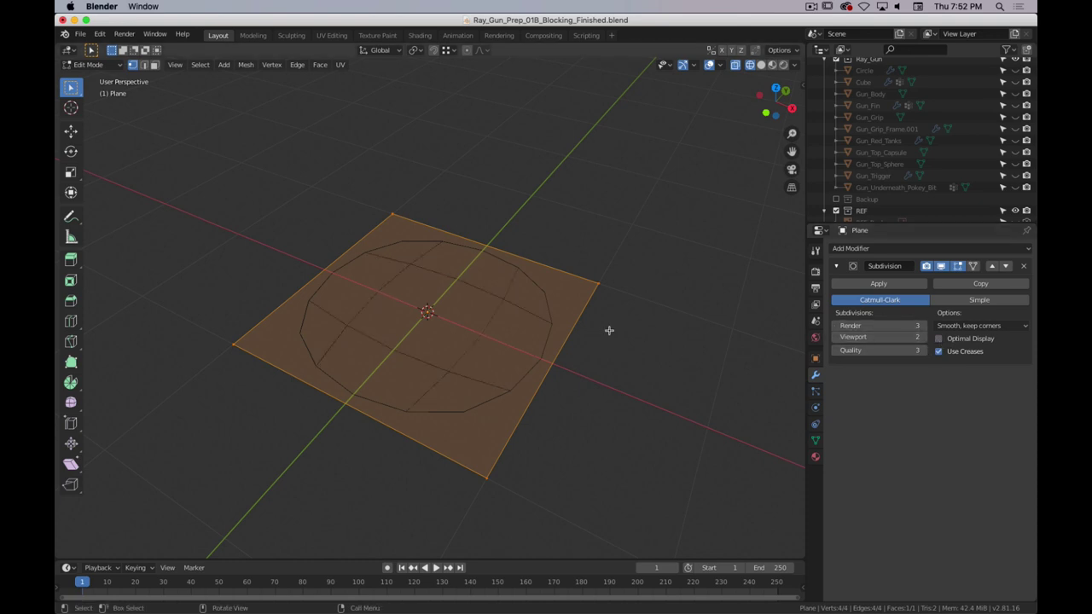
middle_drag(589, 319, 548, 290)
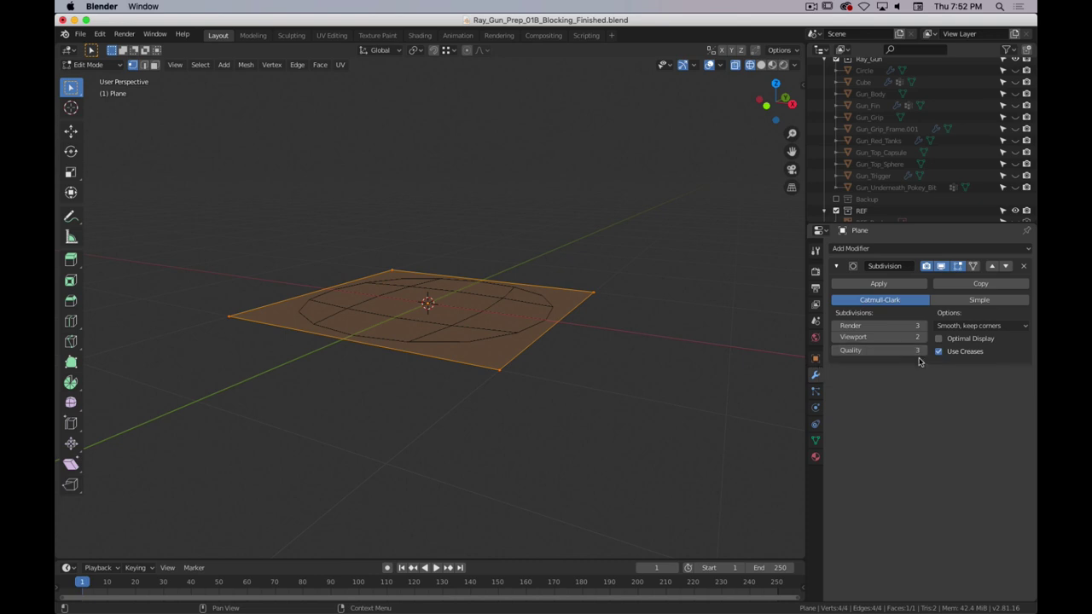
- Review the Subdivision modifier's UV smoothing options, keep "Smooth, keep corners", and inspect the plane's wireframe up close
click(972, 327)
key(s)
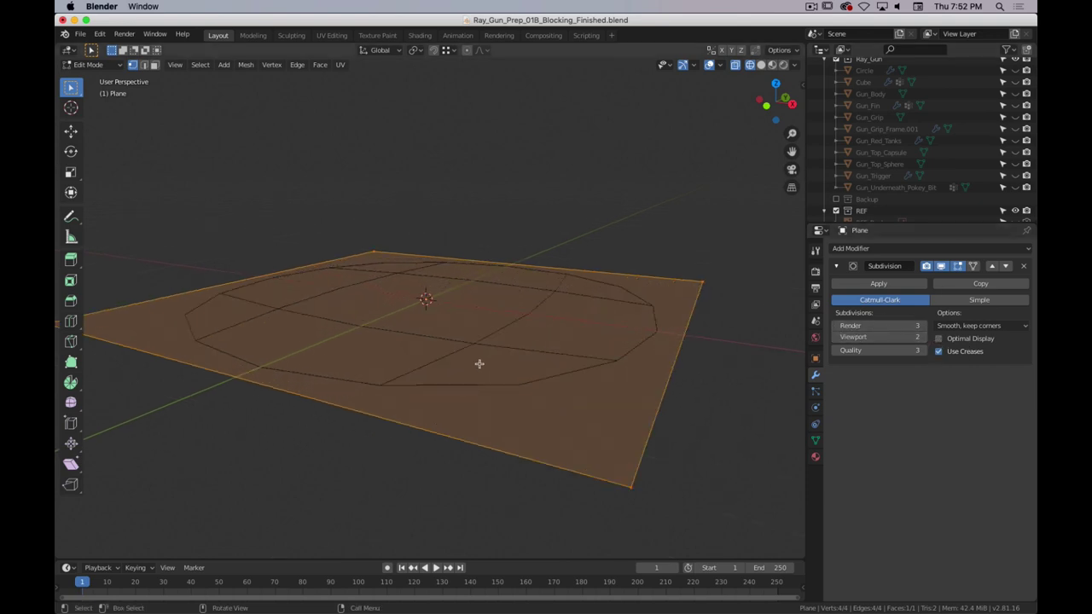
click(483, 338)
middle_drag(484, 338, 498, 377)
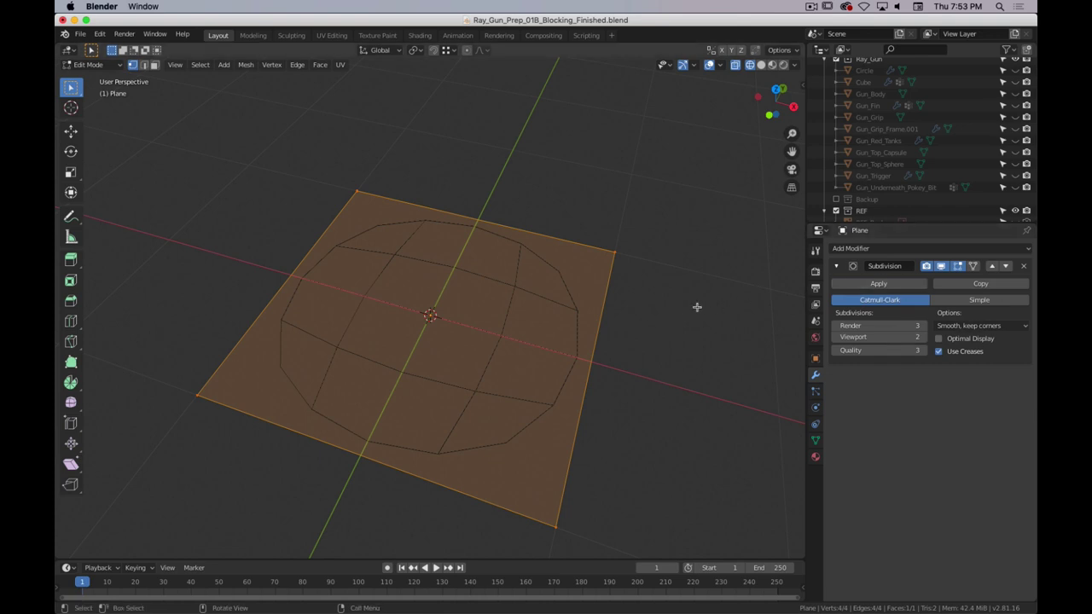
- Add two perpendicular edge loops close to two adjacent sides of the plane, and inspect the tightened corner in Object Mode
key(ctrl+r)
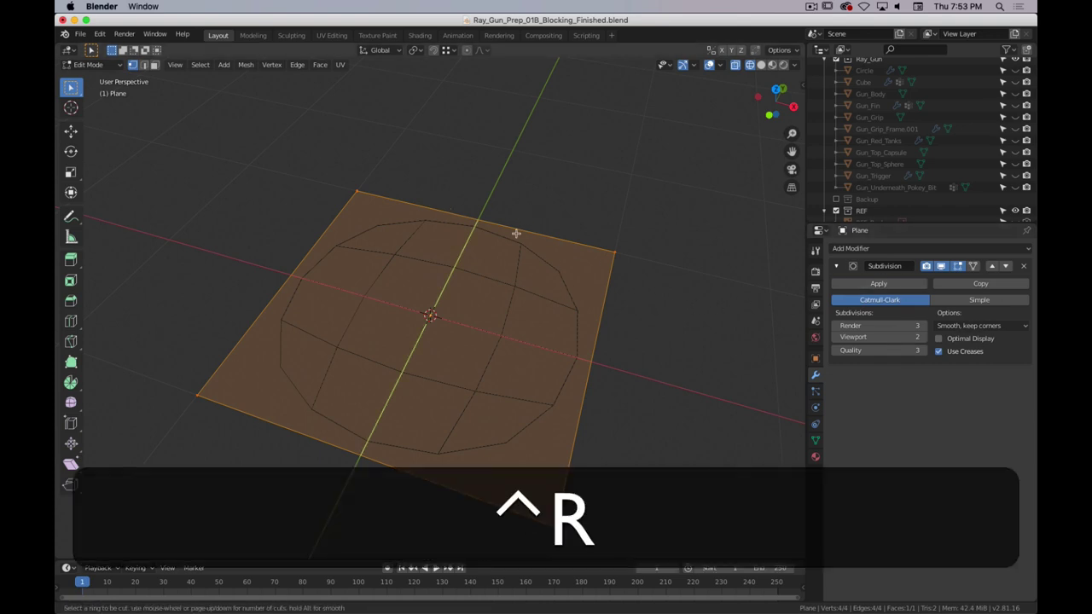
click(505, 228)
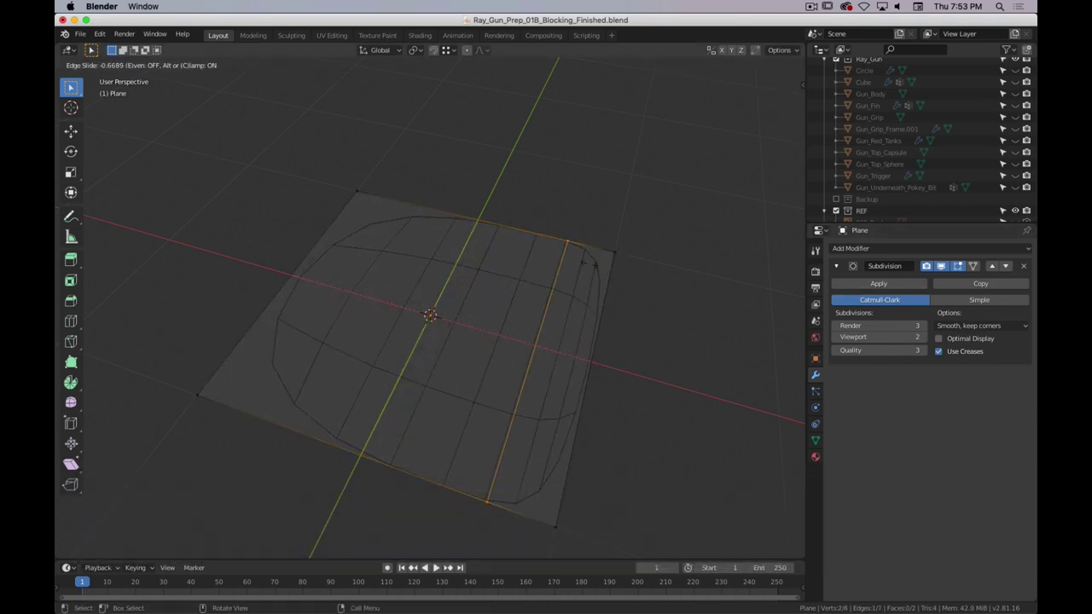
click(618, 295)
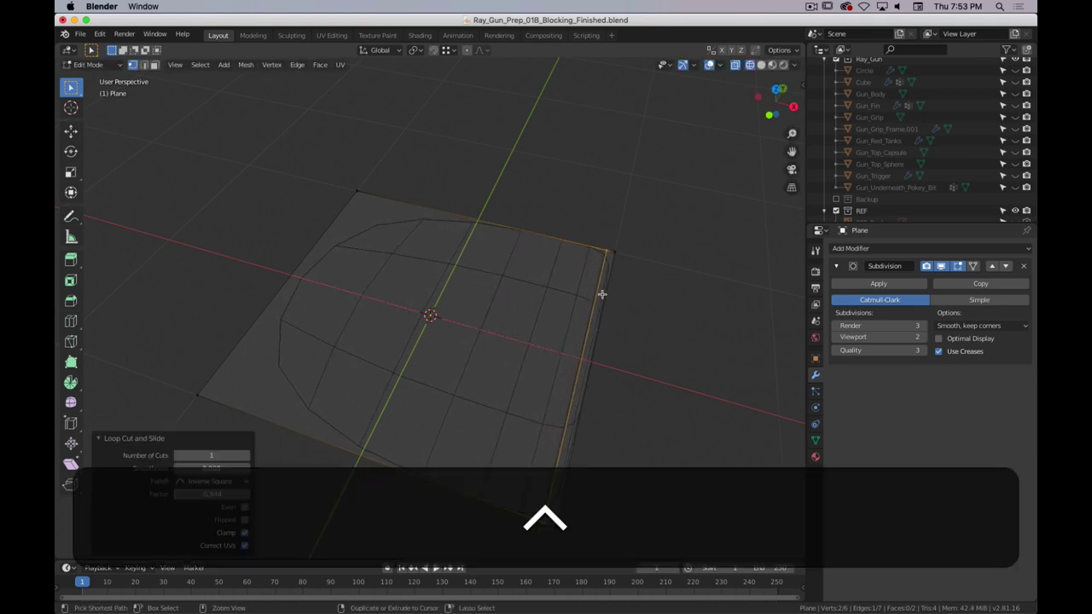
key(ctrl+r)
click(603, 301)
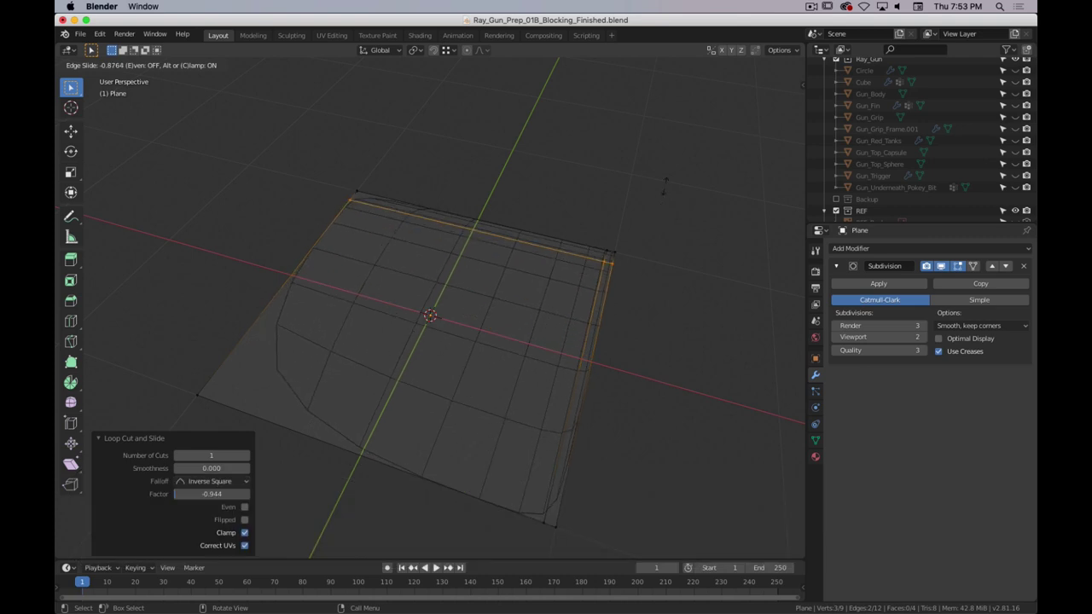
click(660, 190)
key(Tab)
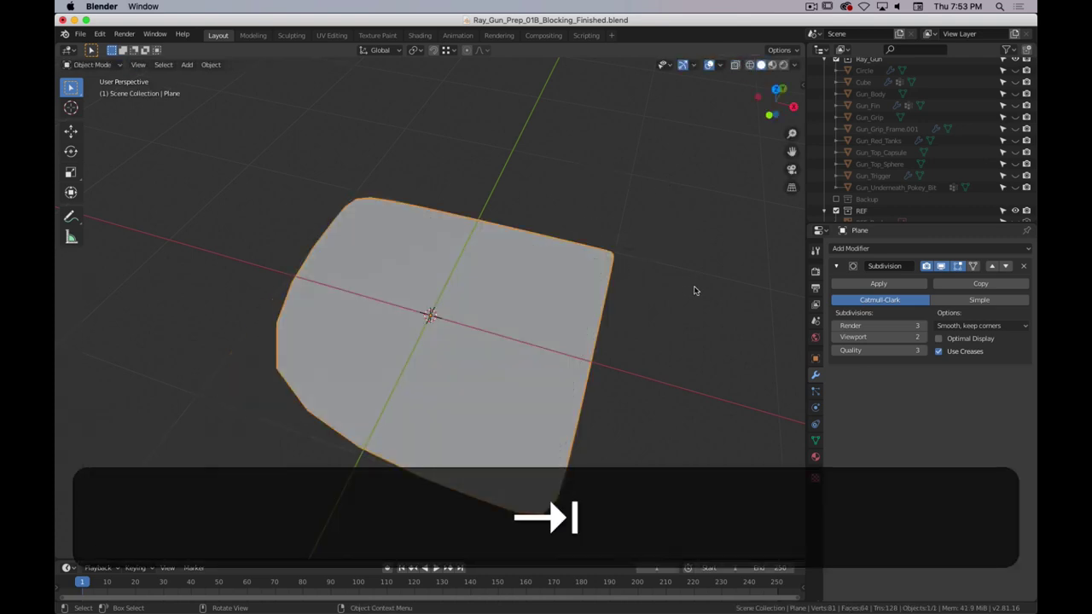
middle_drag(694, 287, 609, 307)
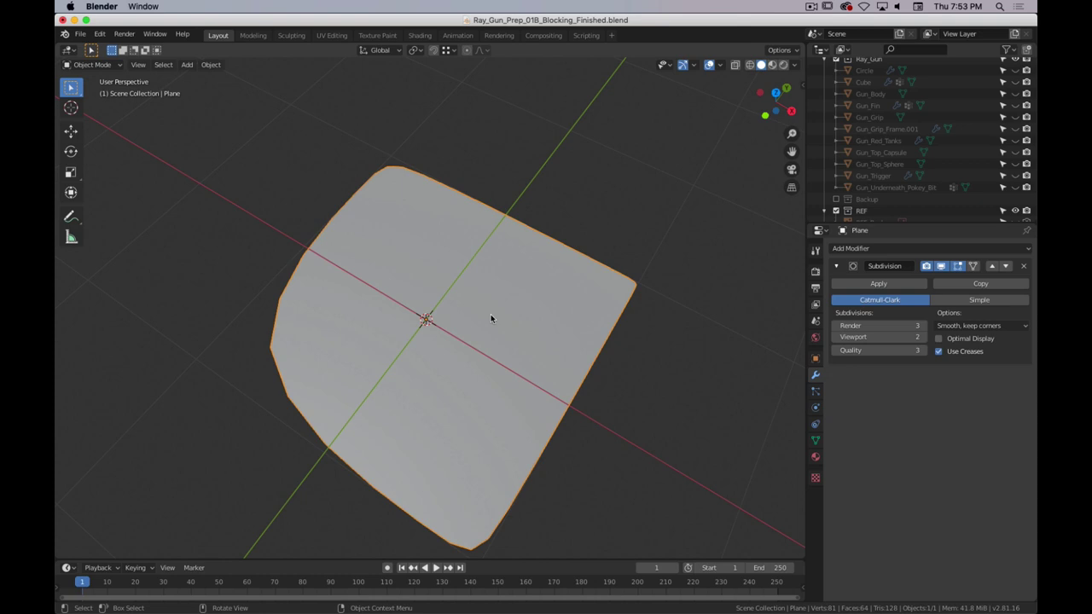
key(Tab)
key(Tab)
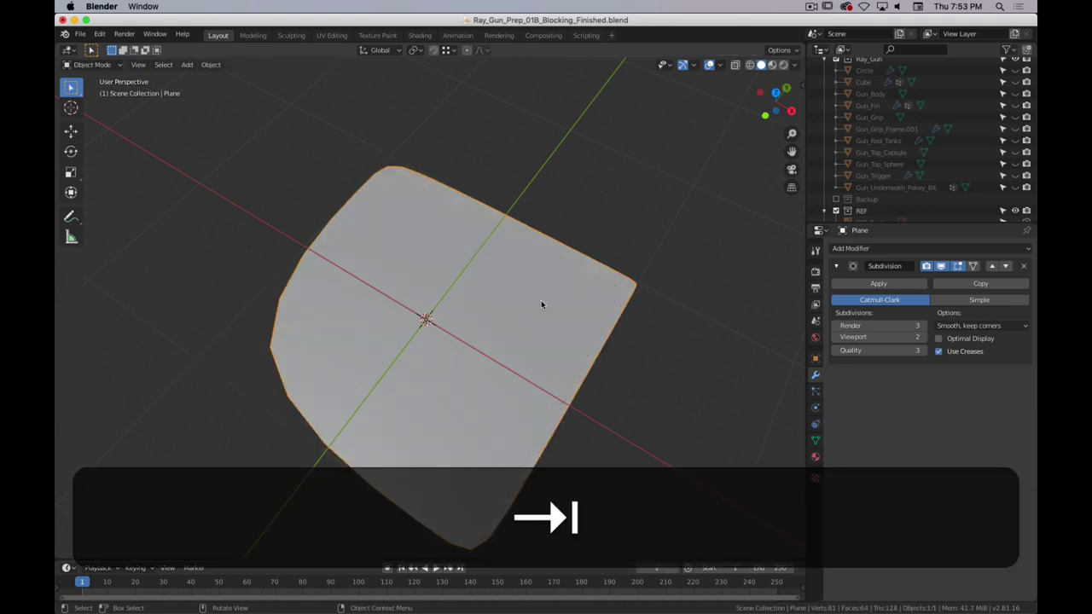
- Delete the test plane and add a 2 m cube at the world origin
key(x)
click(537, 301)
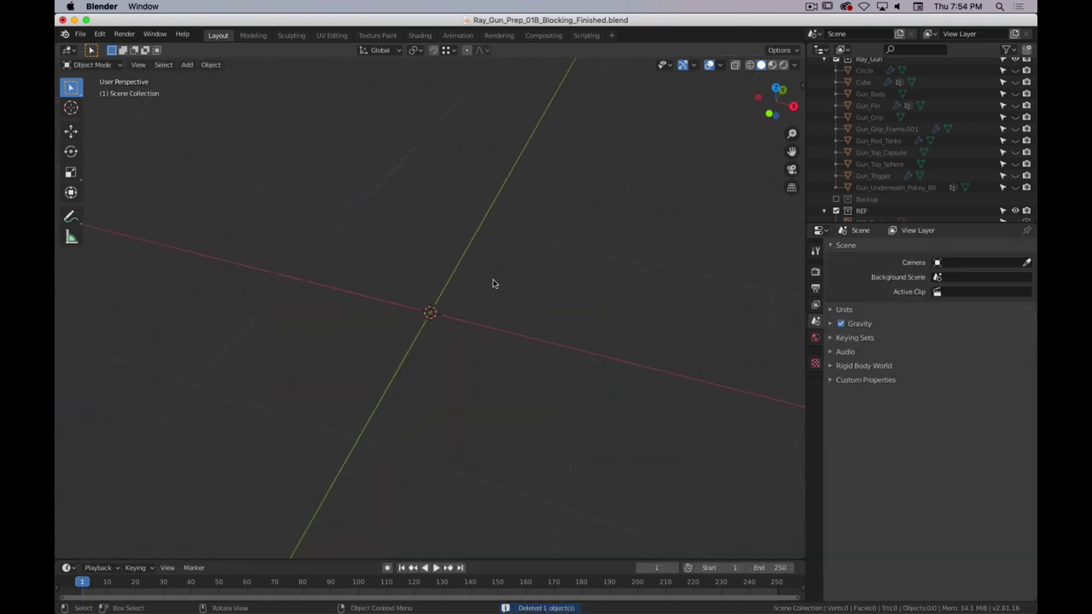
key(shift+a)
click(582, 293)
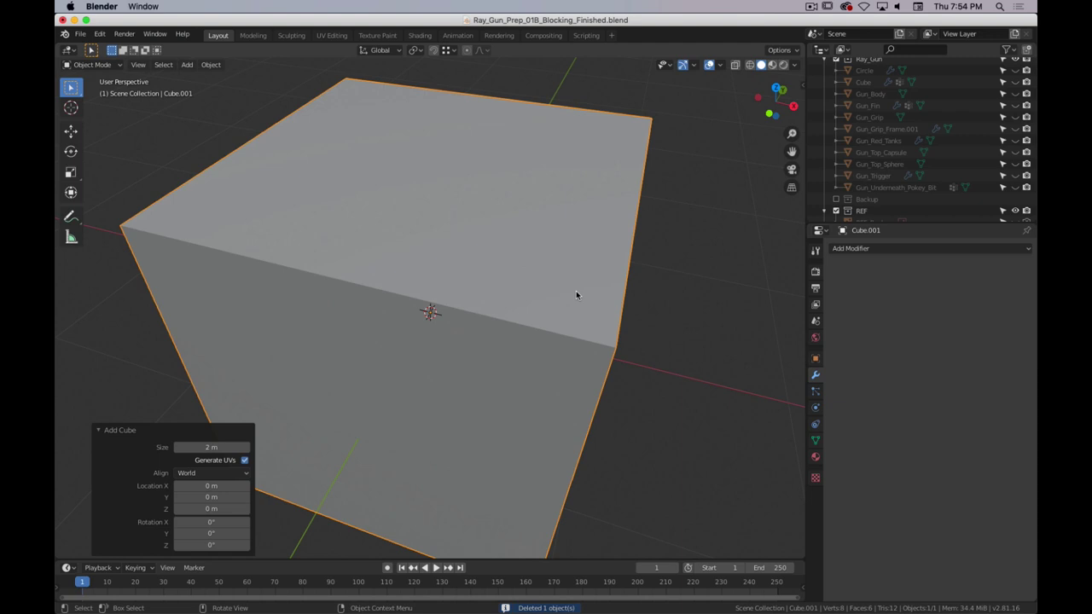
- Add a Subdivision Surface modifier to the cube and set its Viewport subdivisions to 2
click(913, 246)
click(814, 444)
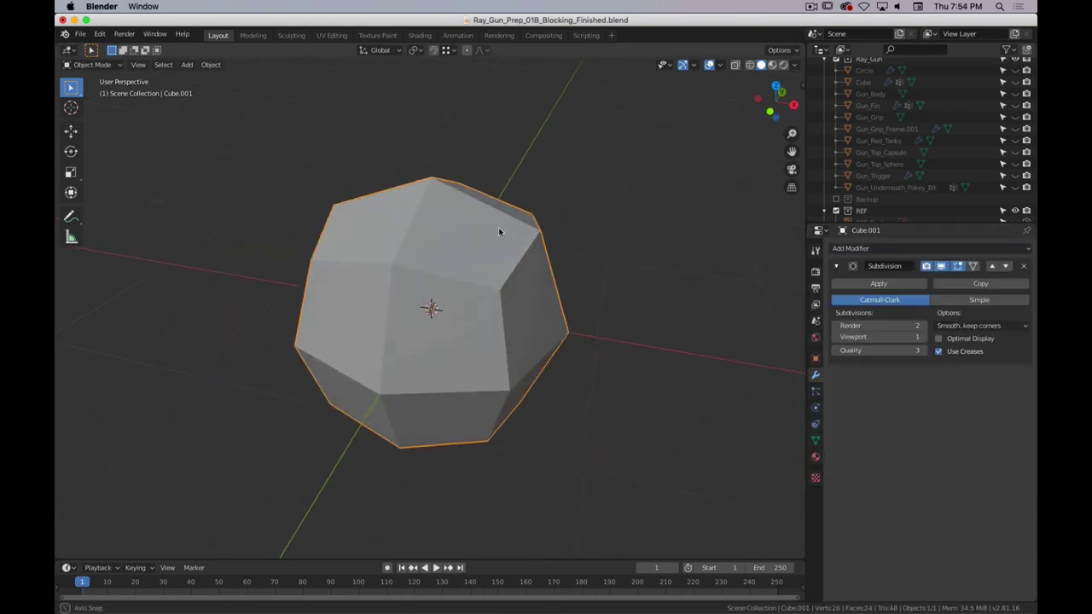
middle_drag(499, 231, 431, 248)
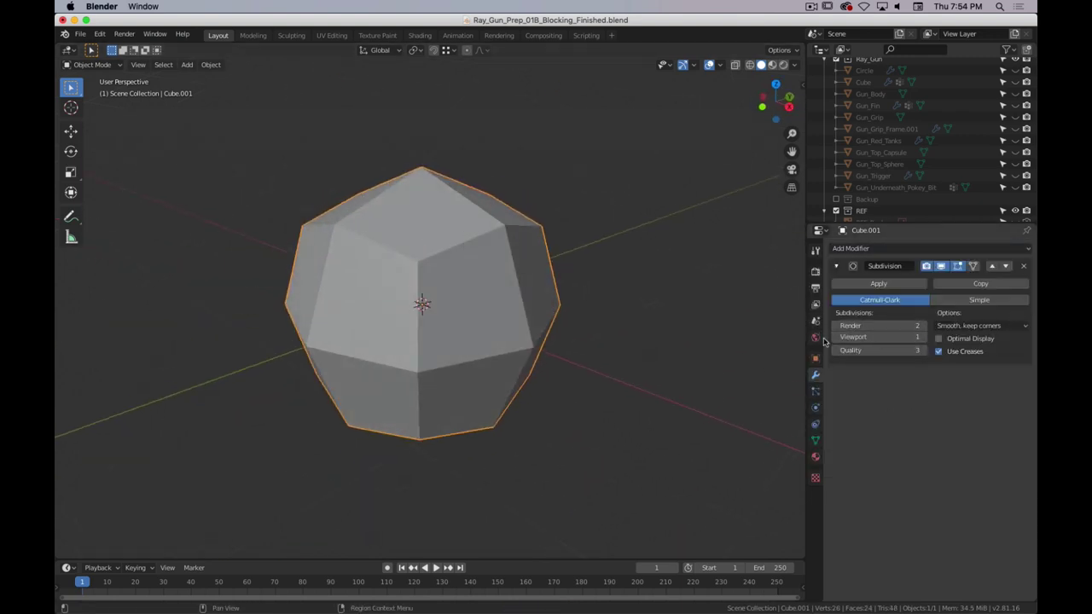
click(923, 336)
middle_drag(622, 282, 724, 324)
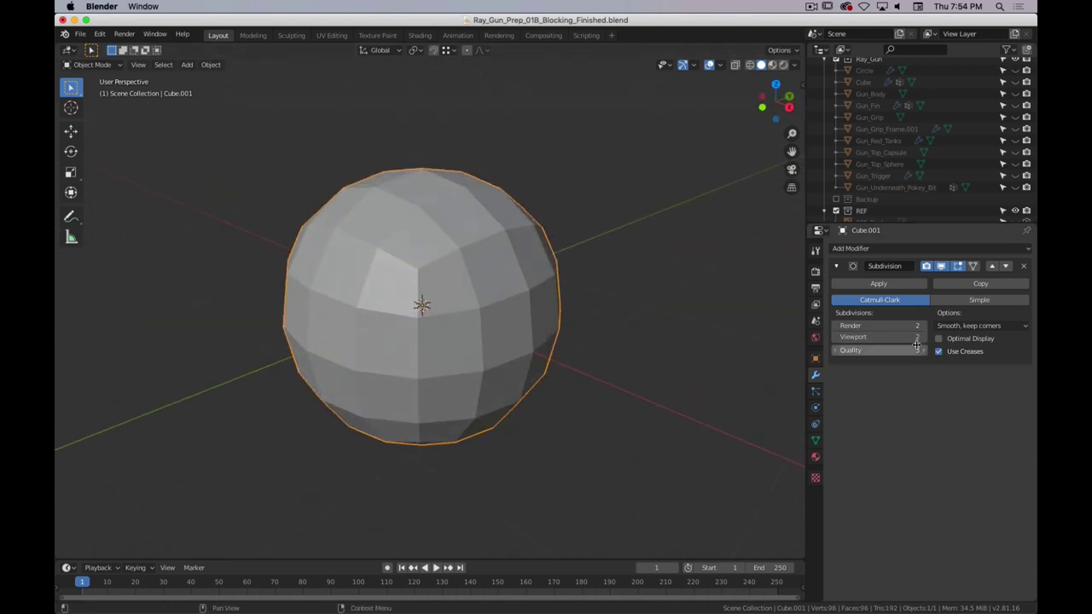
- Enable Optimal Display on the modifier, and compare the smoothed cube with its Edit Mode cage in Solid shading
click(938, 338)
key(Tab)
scroll(461, 194, up, 2)
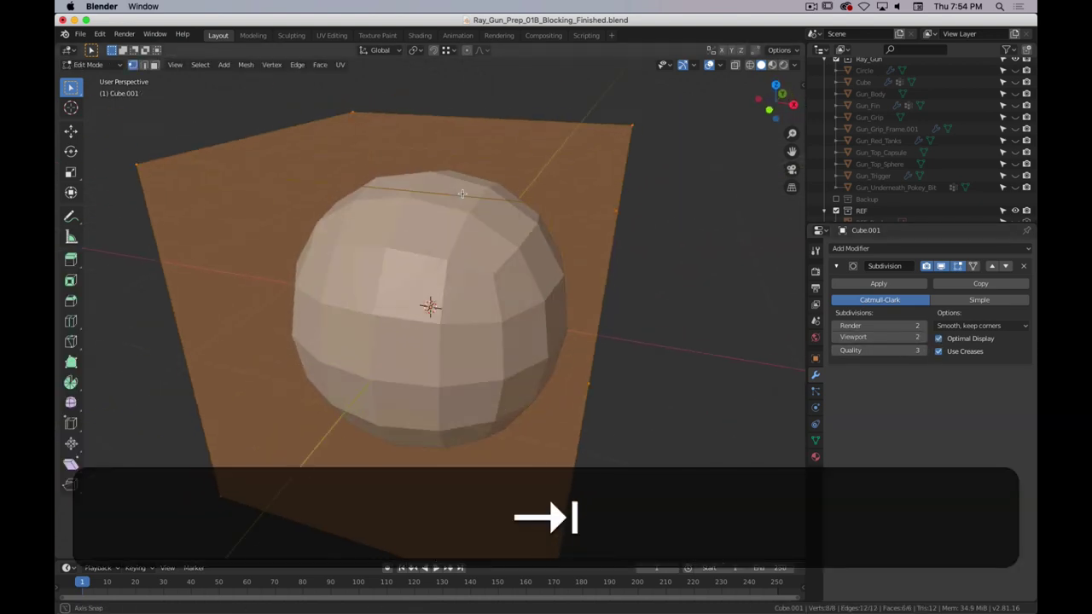
scroll(461, 193, down, 5)
middle_drag(461, 196, 466, 276)
key(Tab)
key(Tab)
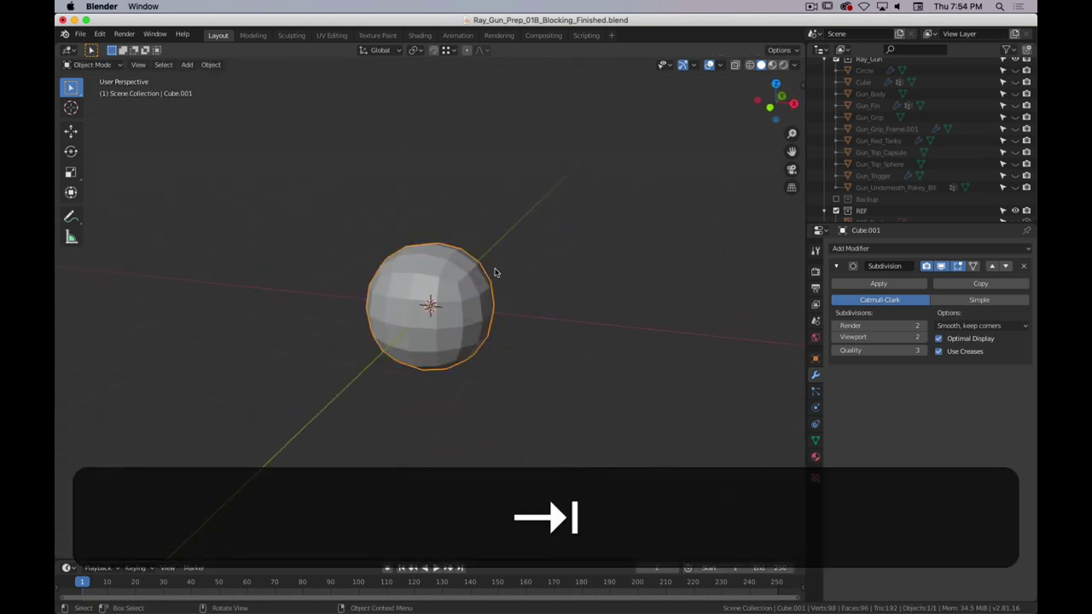
key(z)
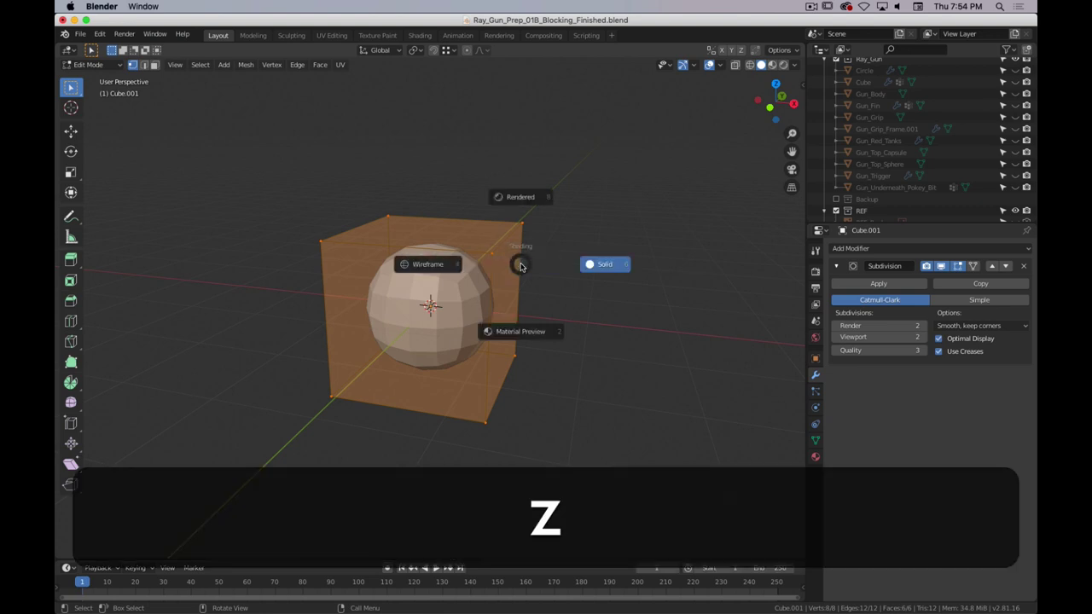
click(620, 253)
key(Tab)
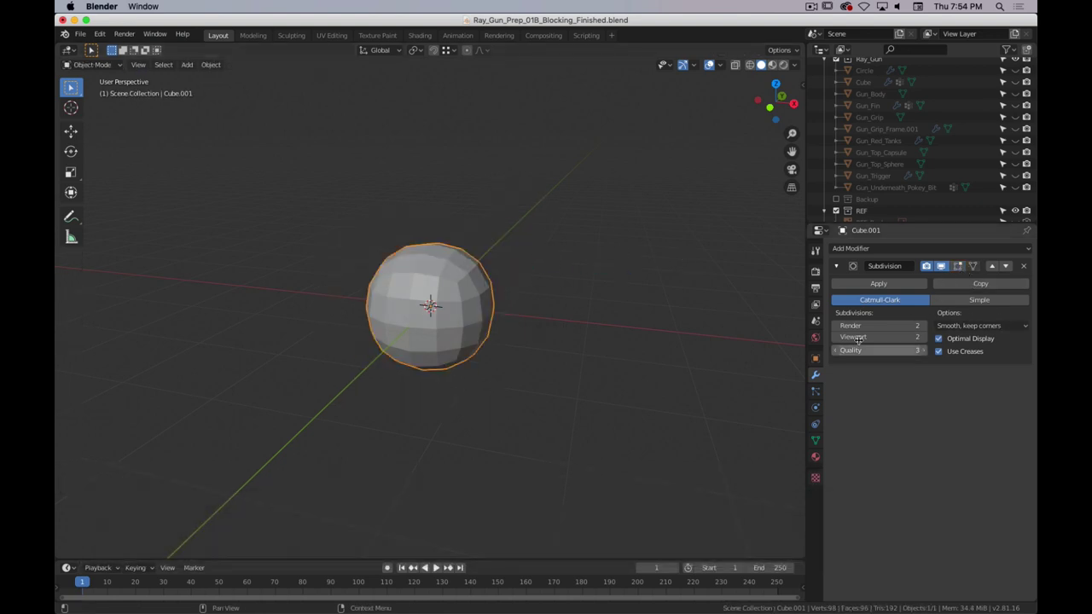
- Restore the Subdivision modifier's Edit Mode display, turn off its viewport display, and inspect the unsmoothed cube
click(960, 268)
click(941, 267)
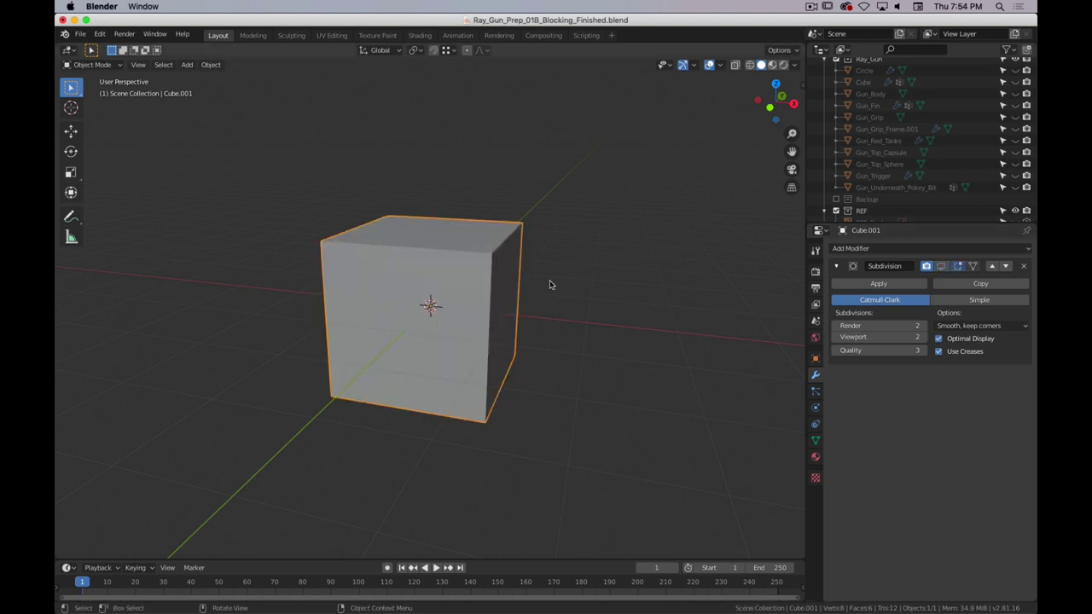
middle_drag(548, 282, 559, 253)
scroll(499, 274, up, 4)
scroll(558, 257, down, 3)
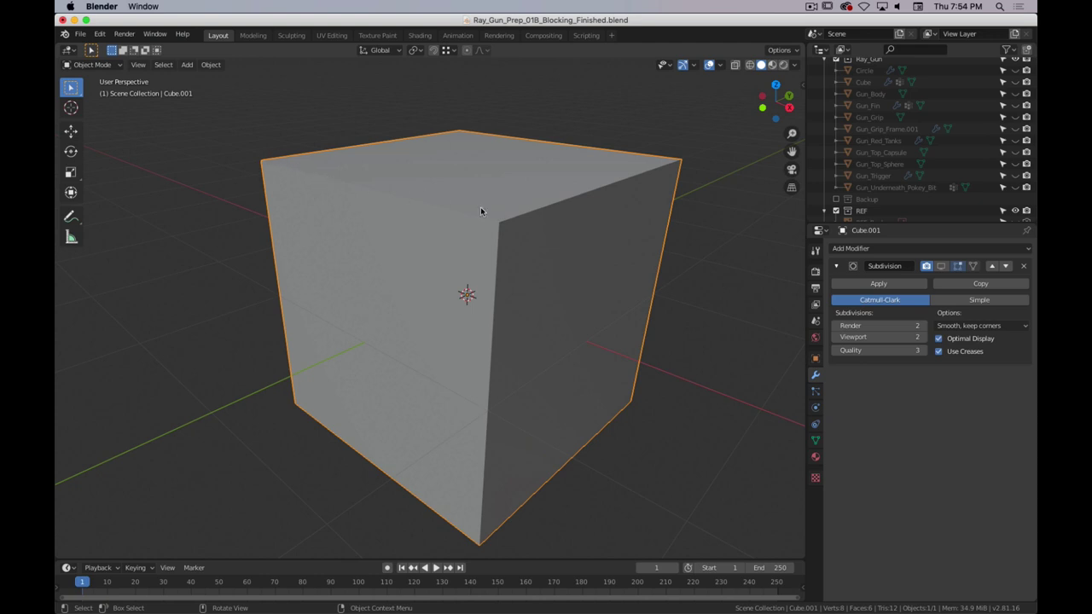
- Switch the viewport to Material Preview shading and inspect the cube's hard edges from several angles
key(z)
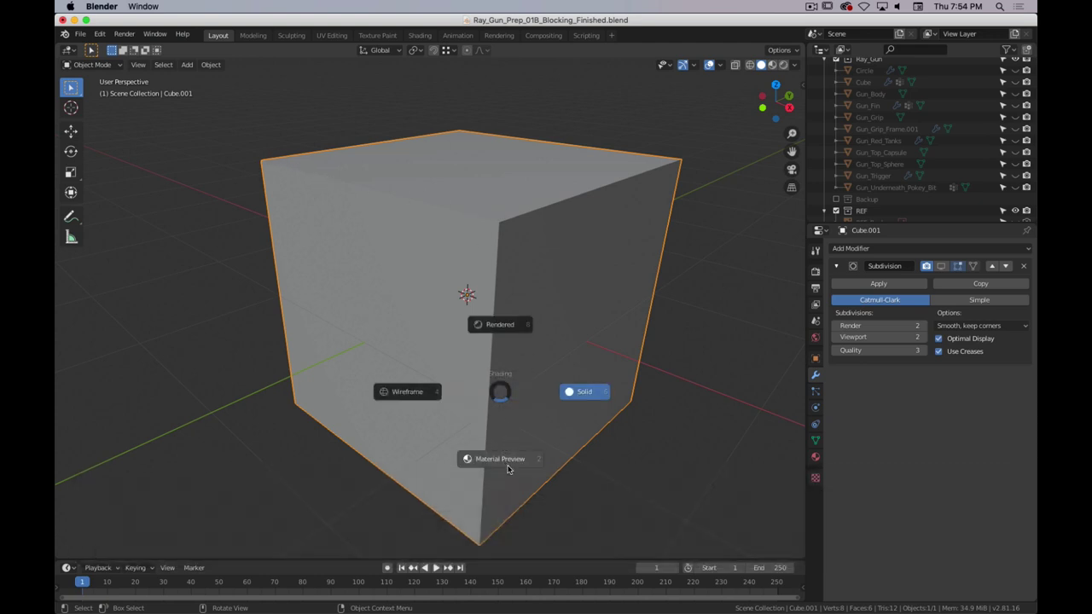
click(510, 463)
mouse_move(509, 295)
middle_down()
mouse_move(473, 298)
mouse_move(597, 238)
middle_up()
middle_drag(481, 257, 287, 171)
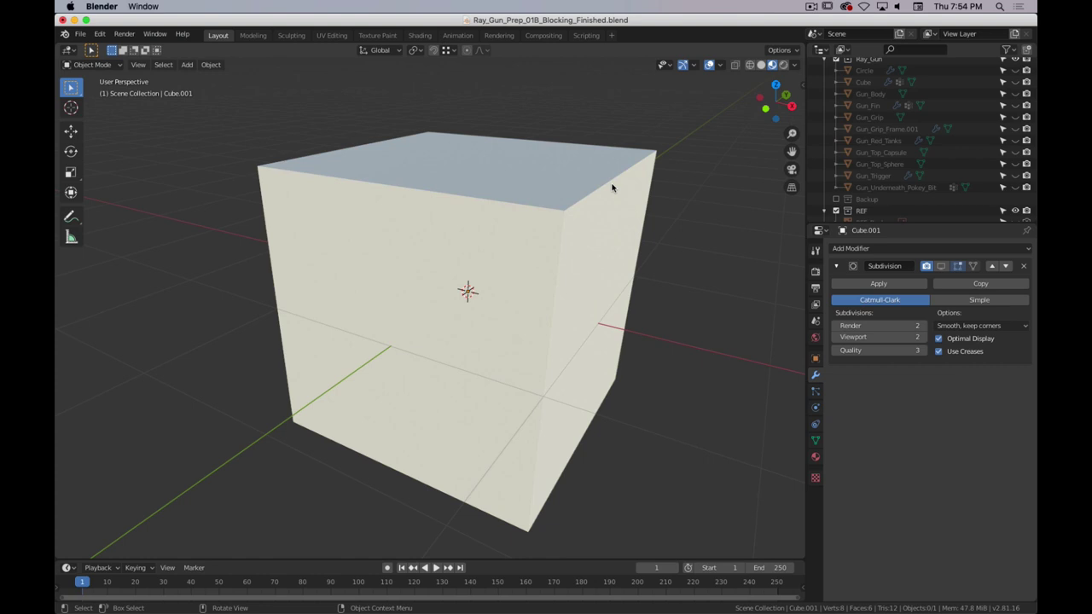
- Re-enable the modifier's viewport display and add three edge loops tight against the three faces meeting at one upper corner of the cube
click(941, 266)
key(Tab)
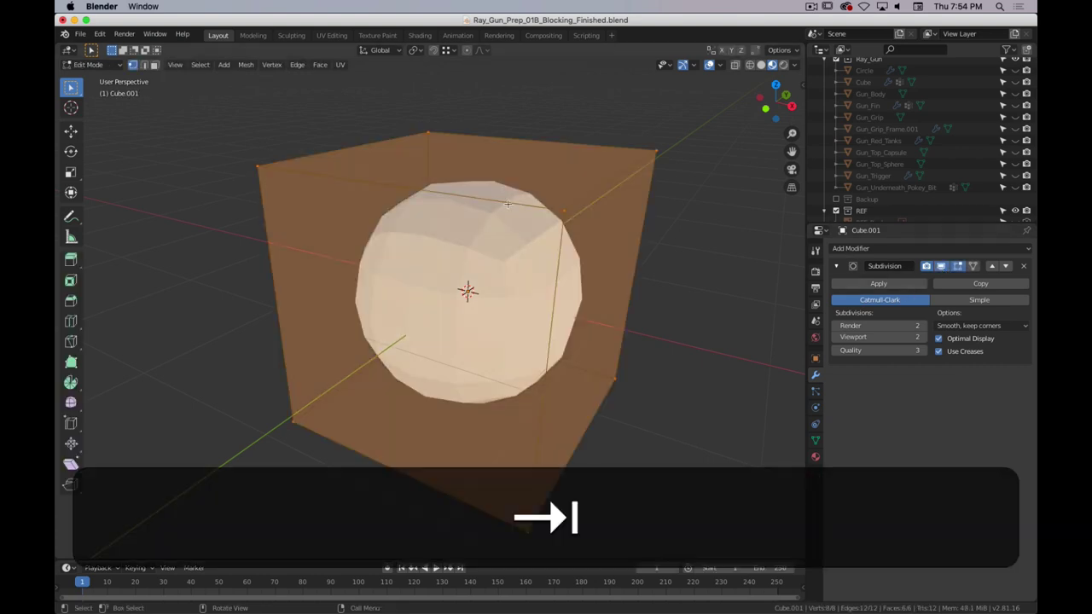
key(ctrl+r)
click(537, 210)
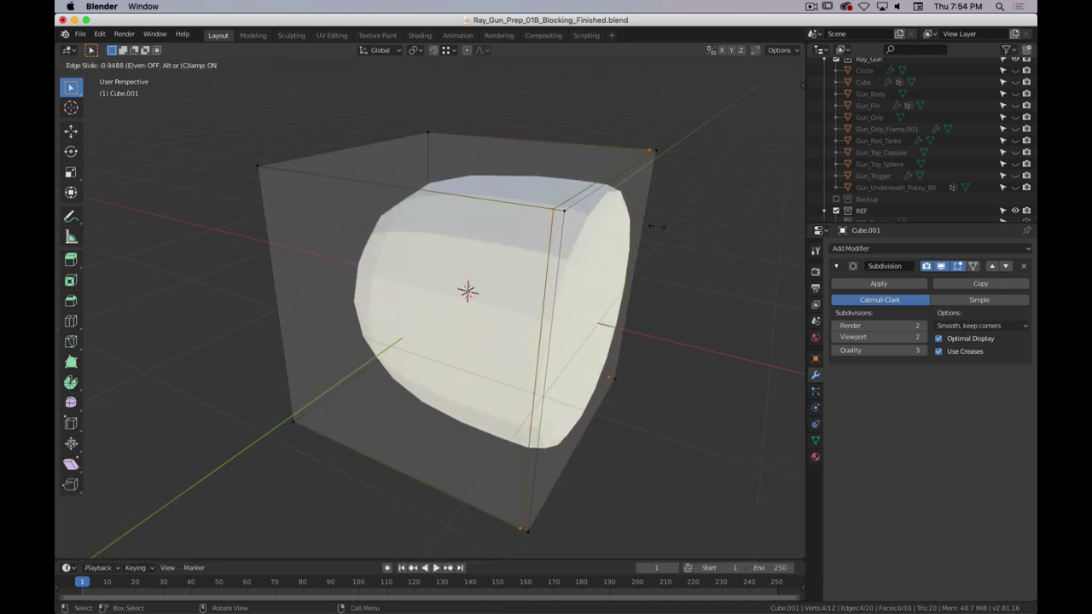
click(586, 201)
key(ctrl+r)
click(588, 198)
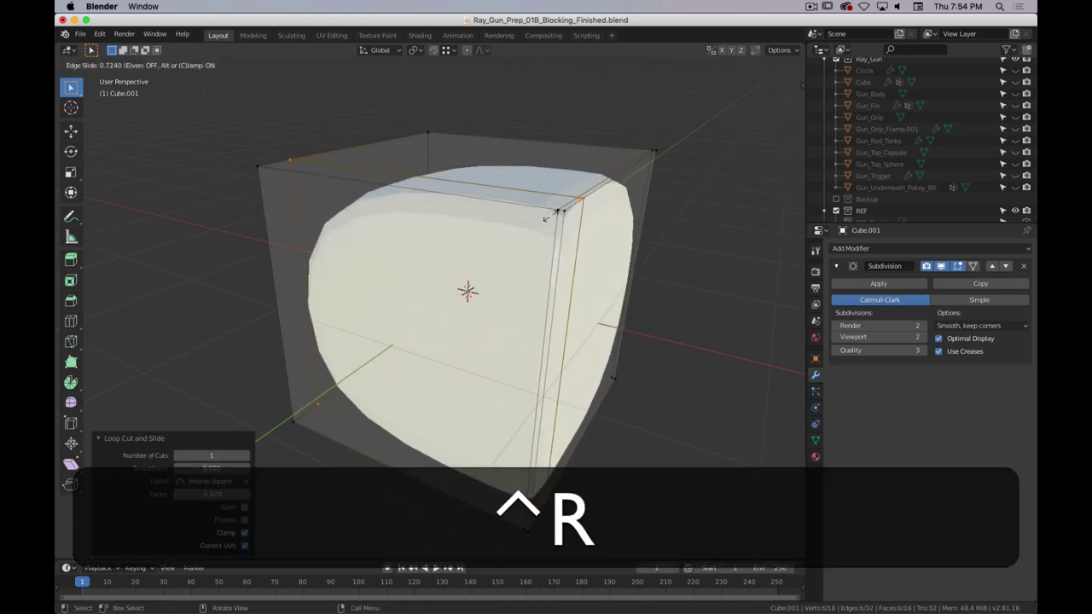
click(559, 226)
key(ctrl+r)
click(560, 231)
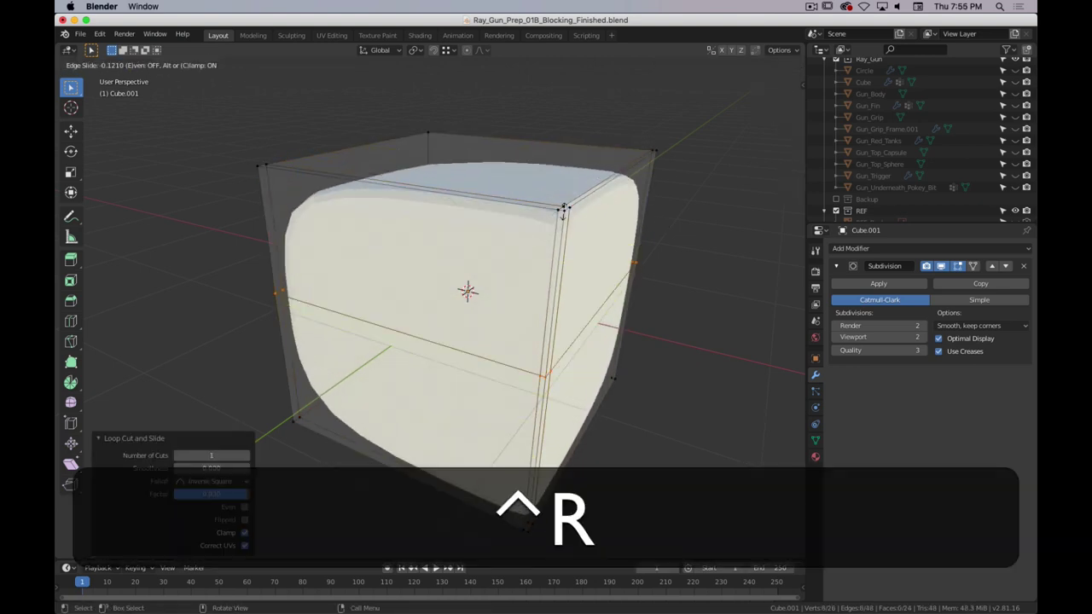
click(577, 75)
click(576, 75)
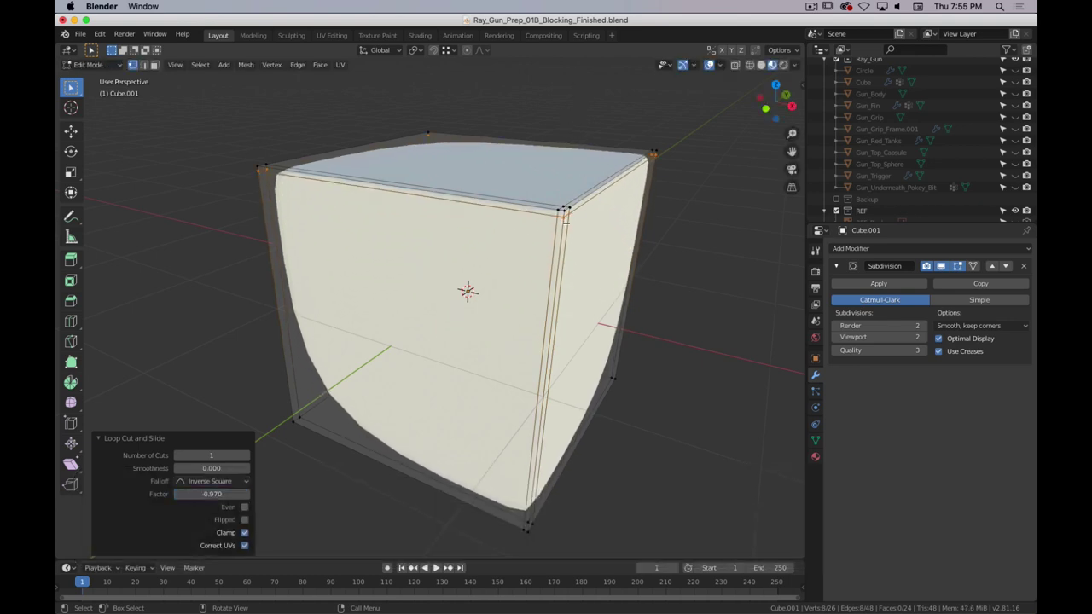
key(Tab)
middle_drag(558, 241, 519, 210)
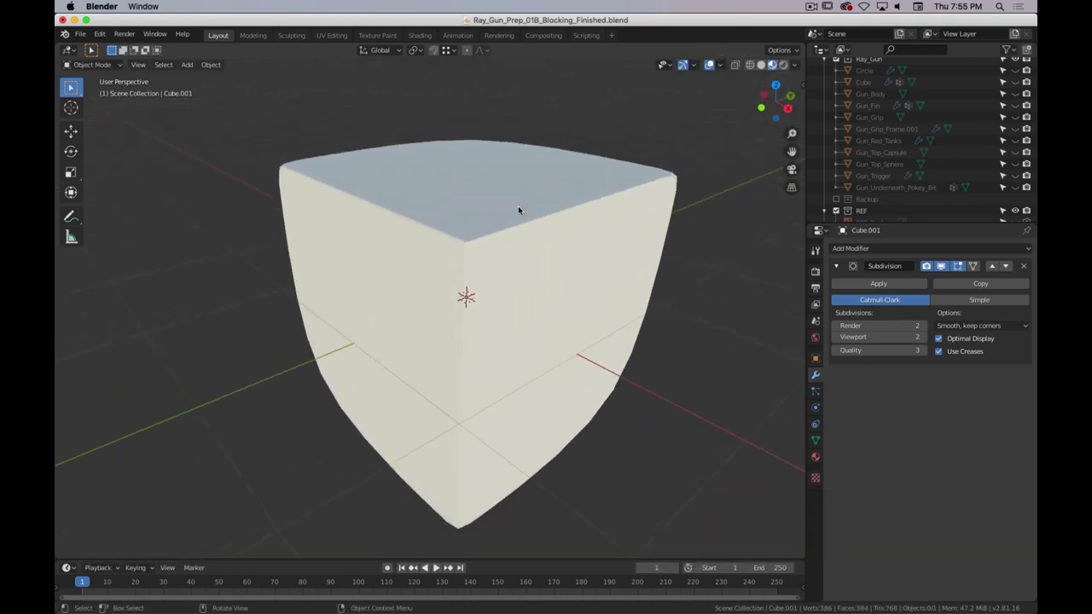
- Switch the viewport to Solid shading with MatCap lighting, and choose the brown clay-like MatCap
click(794, 65)
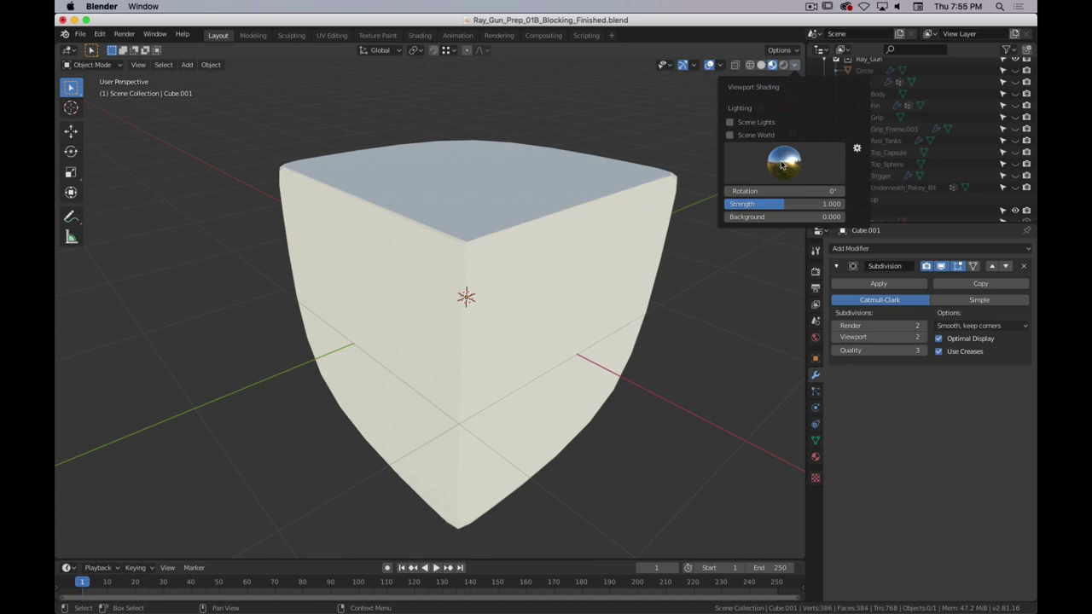
click(761, 65)
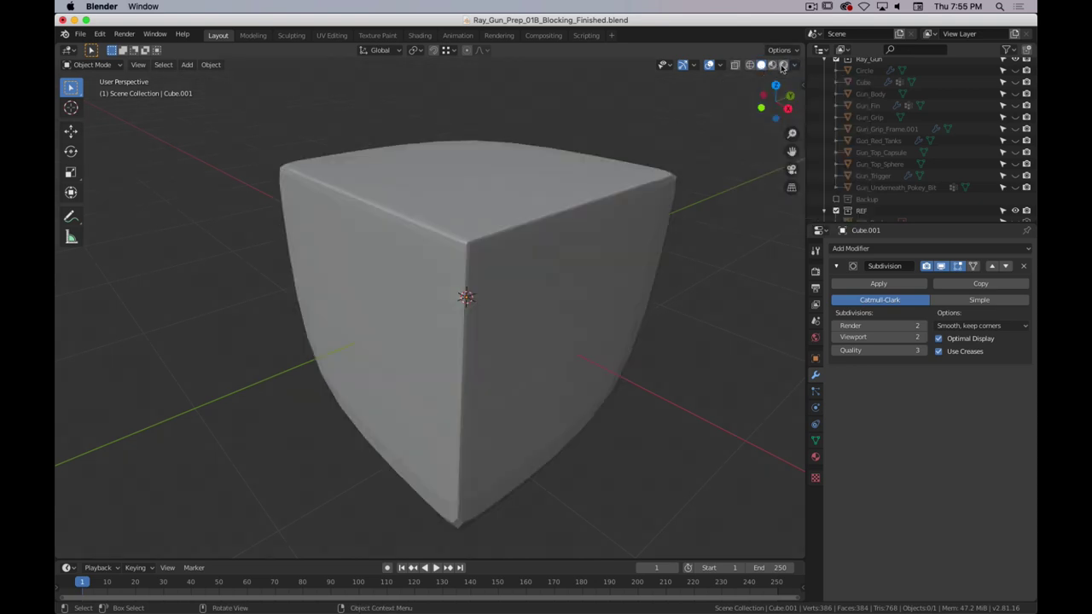
click(794, 65)
click(785, 120)
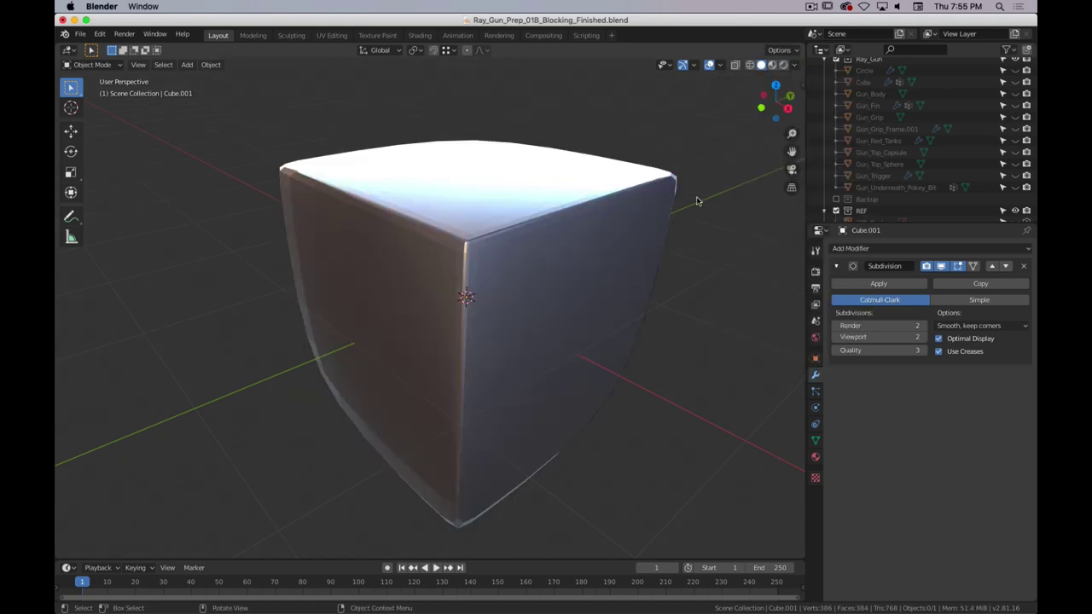
click(794, 66)
click(783, 149)
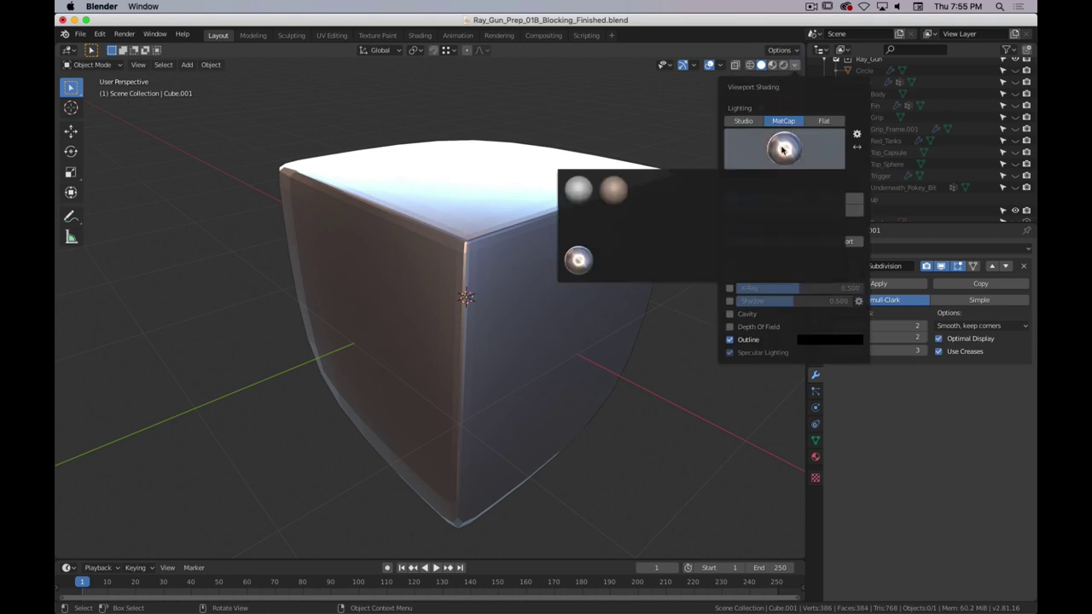
click(627, 193)
- Examine the cube's tightened and rounded edges from several angles, comparing the smoothed surface with its Edit Mode cage
middle_drag(566, 299, 582, 271)
scroll(583, 271, down, 5)
middle_drag(540, 224, 465, 256)
key(Tab)
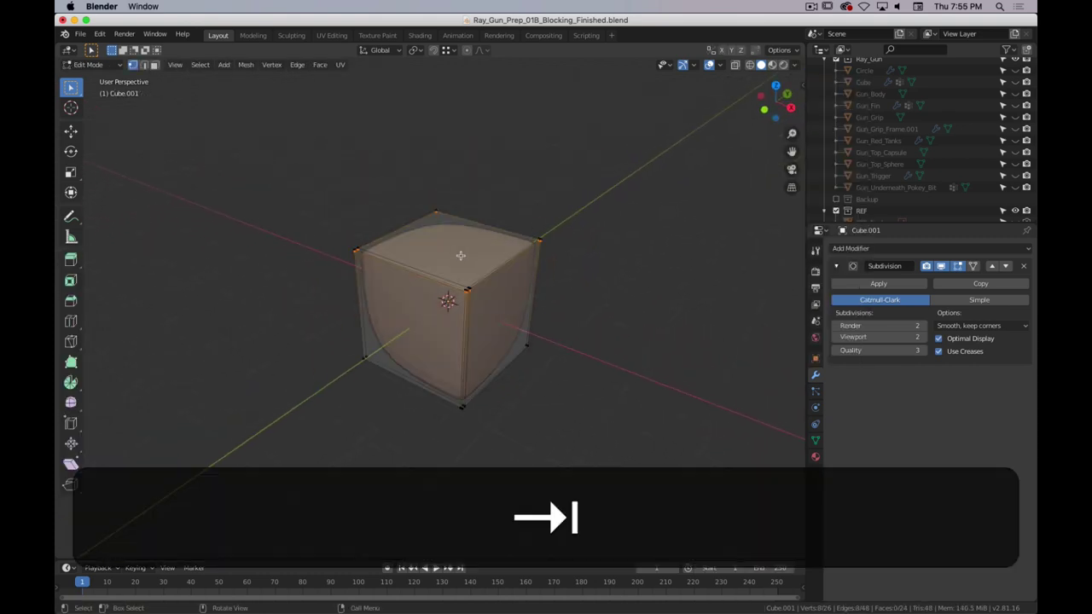
key(Tab)
scroll(461, 260, up, 3)
middle_drag(401, 241, 506, 264)
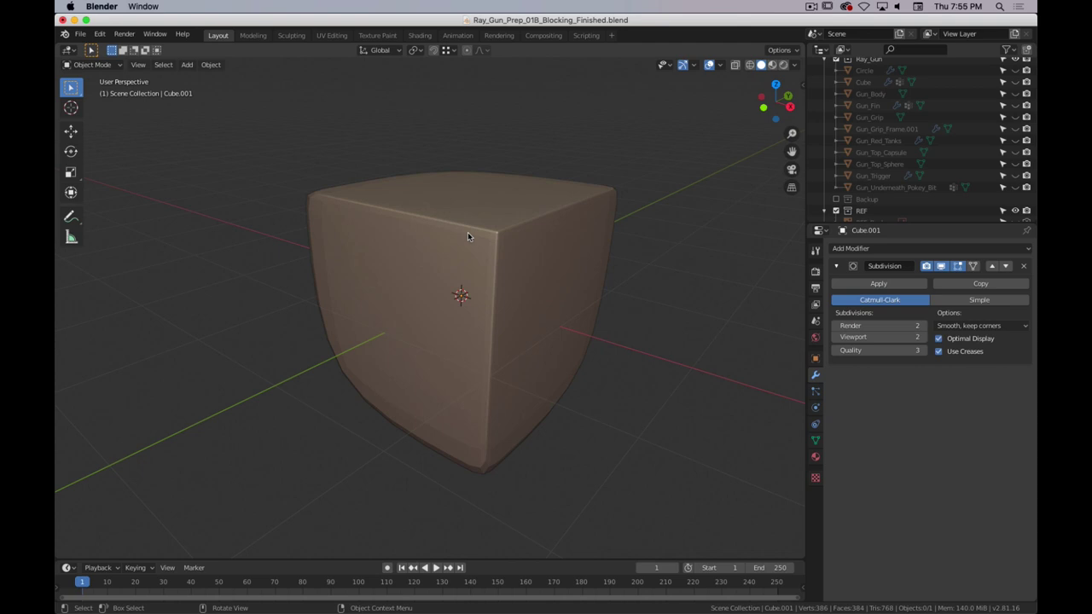
middle_drag(483, 267, 506, 273)
key(Tab)
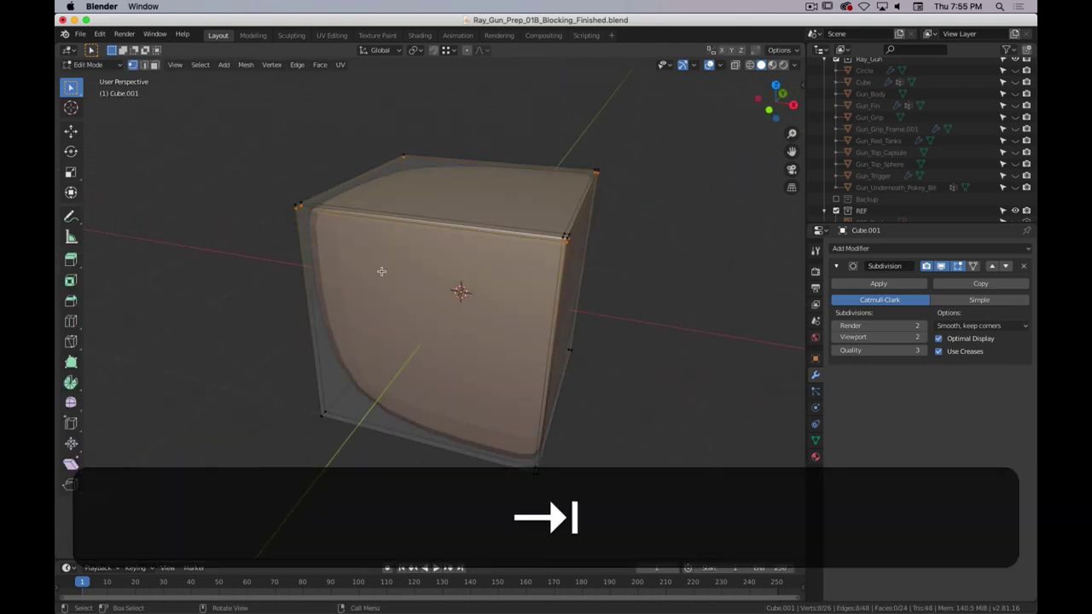
middle_drag(399, 258, 469, 221)
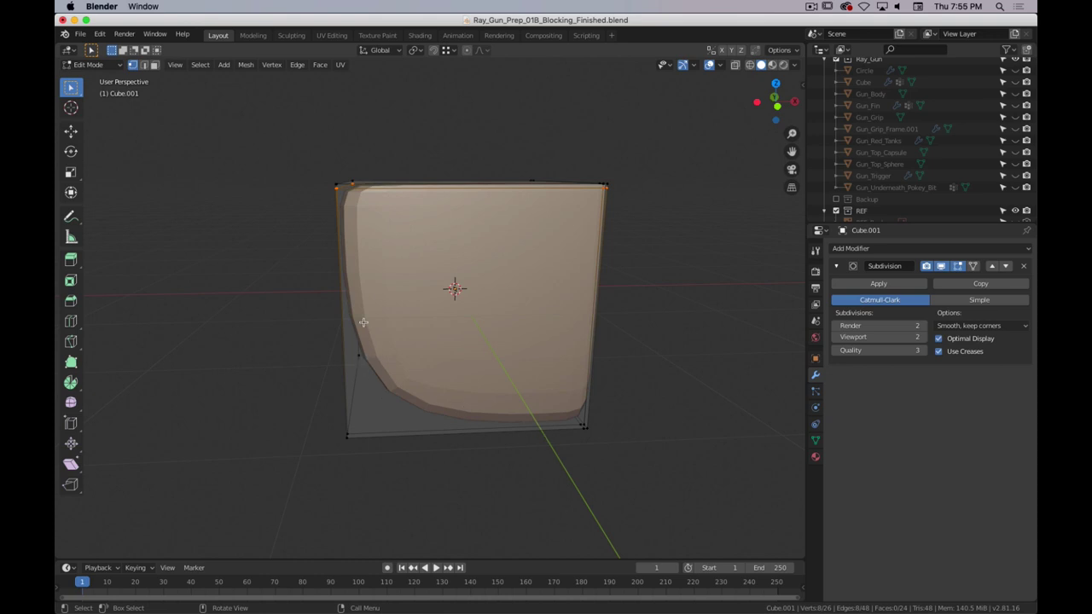
key(Tab)
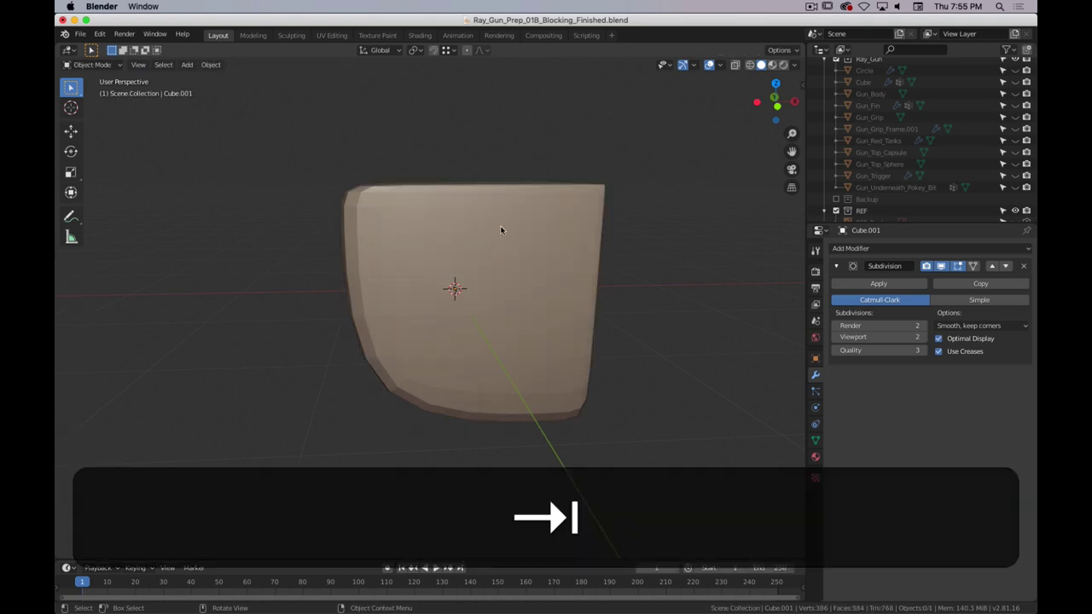
- Apply smooth shading to the cube and check its surface from another angle
middle_drag(501, 230, 724, 302)
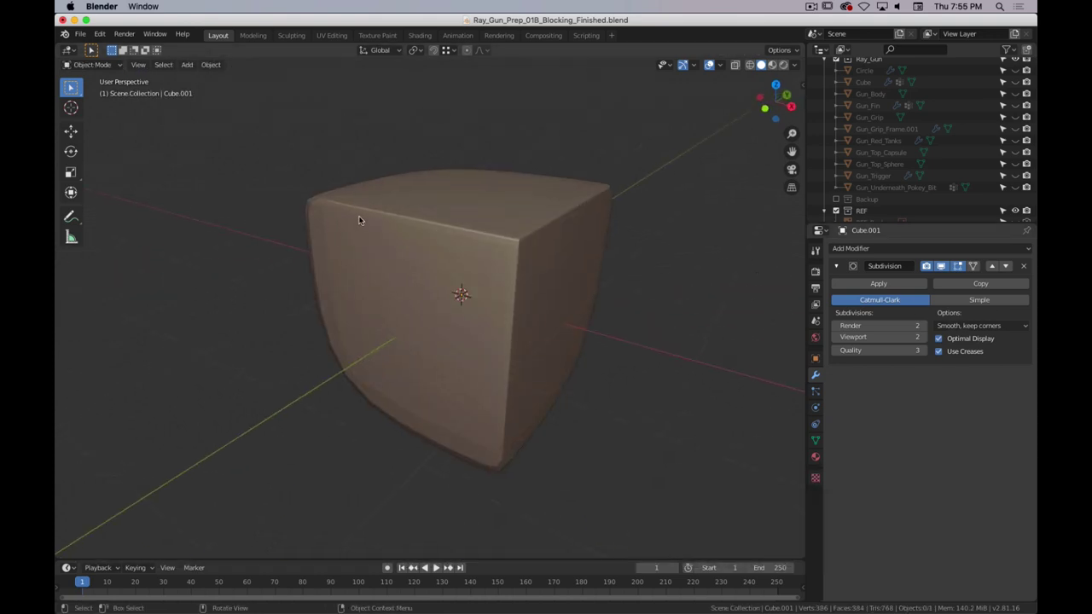
middle_drag(359, 220, 462, 256)
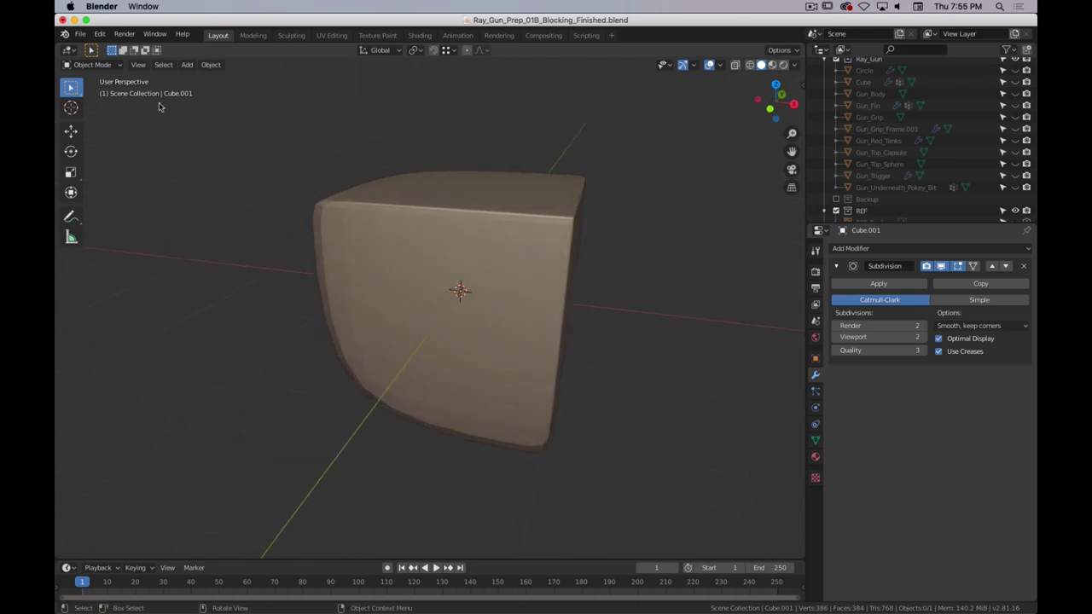
right_click(410, 206)
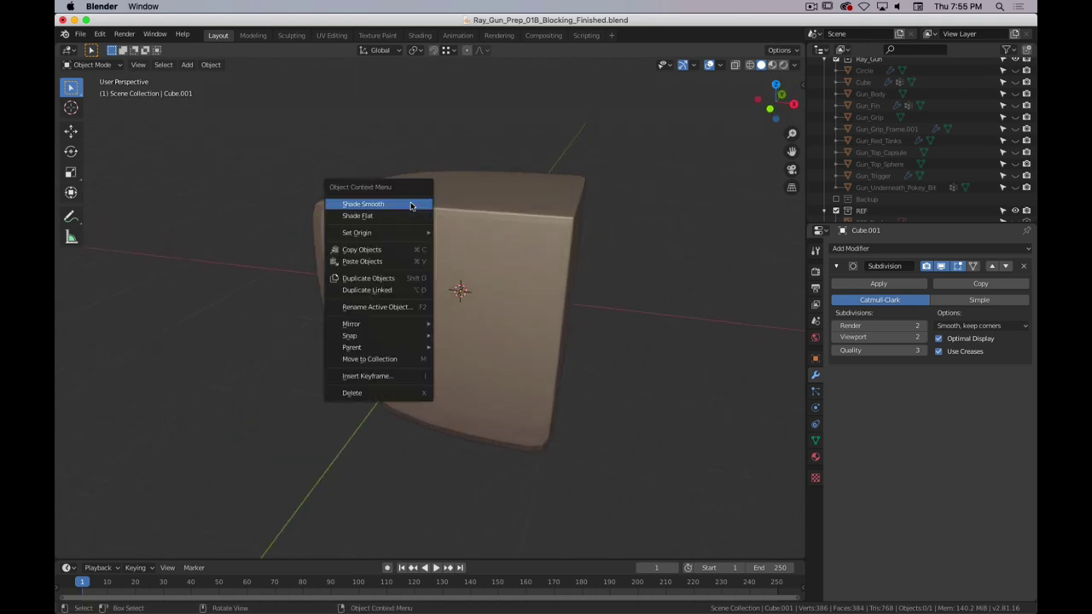
click(367, 205)
click(463, 244)
right_click(452, 229)
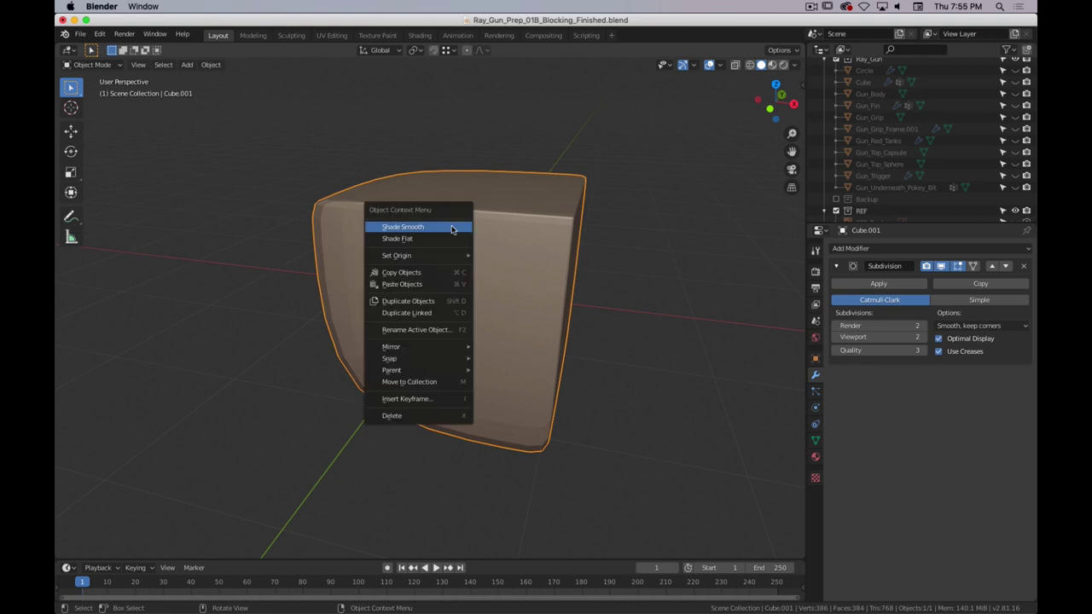
click(452, 229)
mouse_move(436, 259)
middle_down()
mouse_move(501, 246)
mouse_move(501, 237)
mouse_move(455, 253)
mouse_move(485, 259)
mouse_move(458, 278)
mouse_move(488, 280)
mouse_move(421, 232)
mouse_move(455, 223)
middle_up()
key(Tab)
key(Tab)
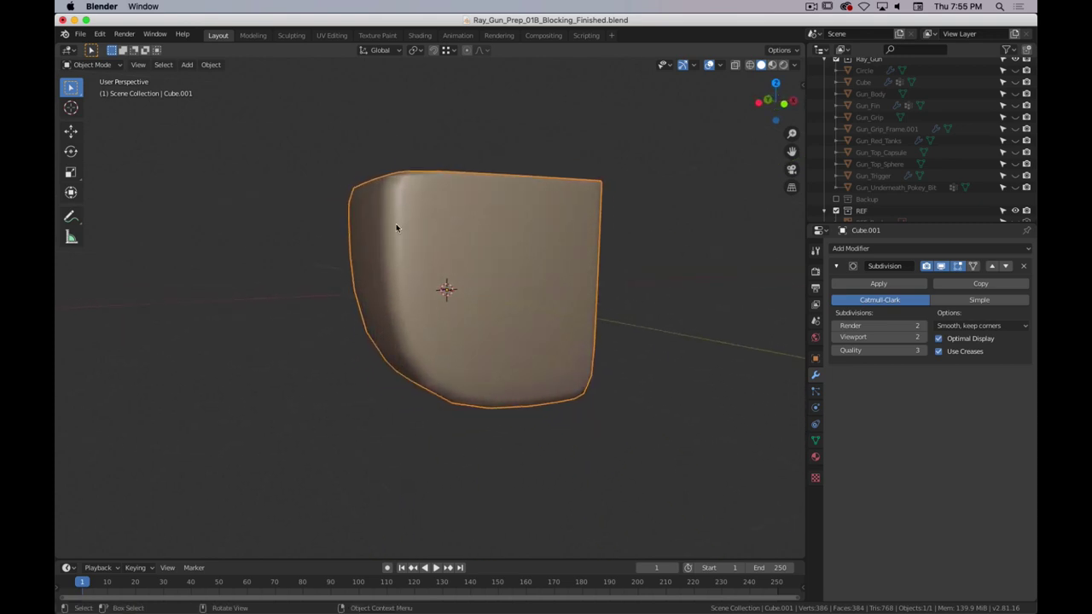
- Add one edge loop tight against the cube's remaining unsupported side face and another tight against its bottom face
key(Tab)
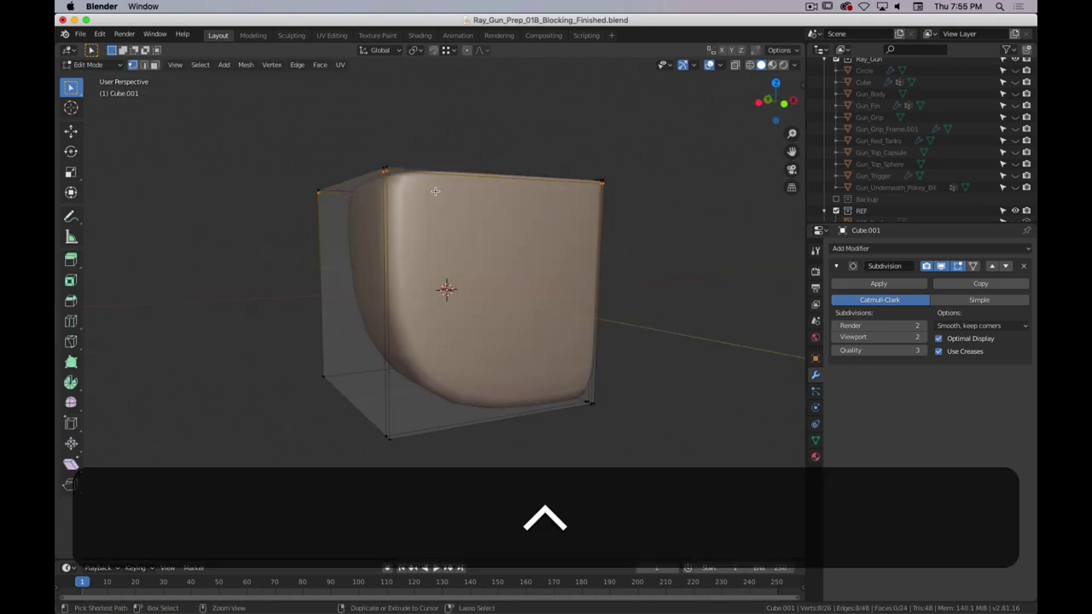
key(ctrl+r)
click(437, 182)
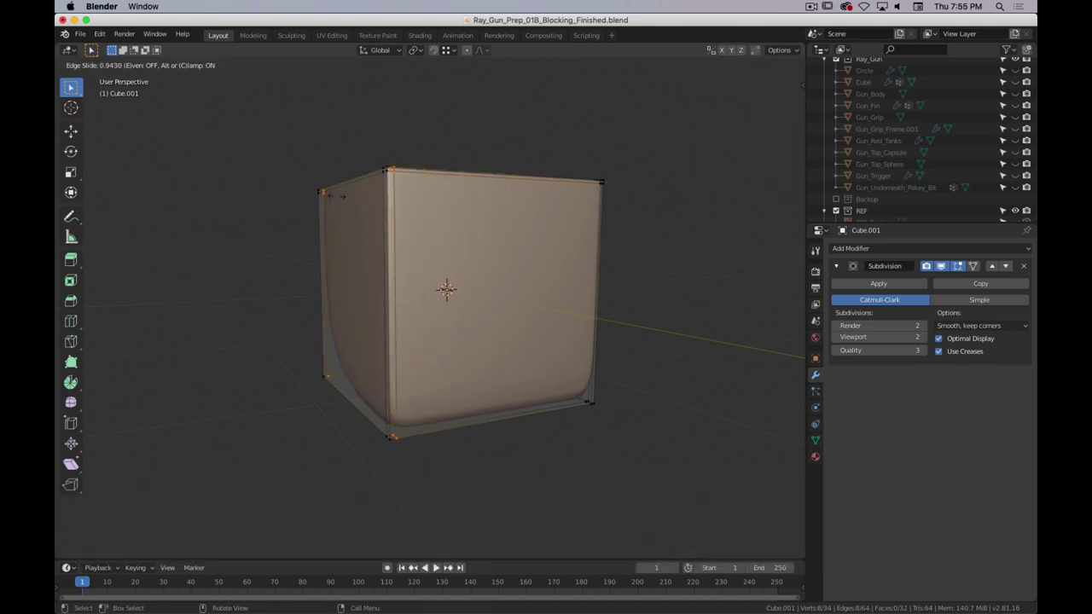
click(337, 195)
middle_drag(413, 190, 360, 420)
key(ctrl)
key(ctrl+r)
click(362, 416)
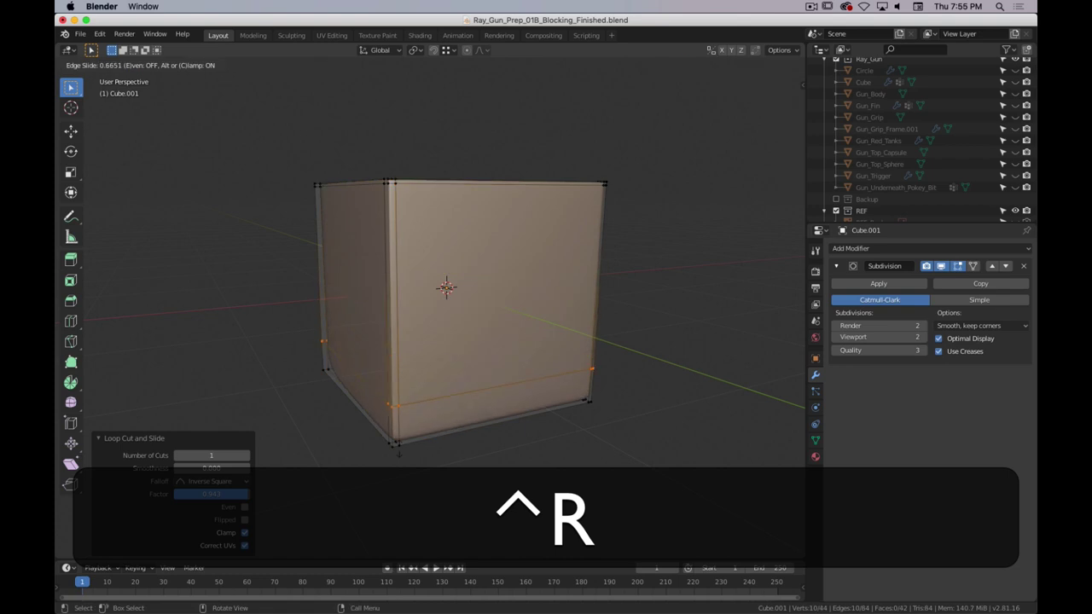
click(399, 484)
key(Tab)
middle_drag(662, 264, 387, 203)
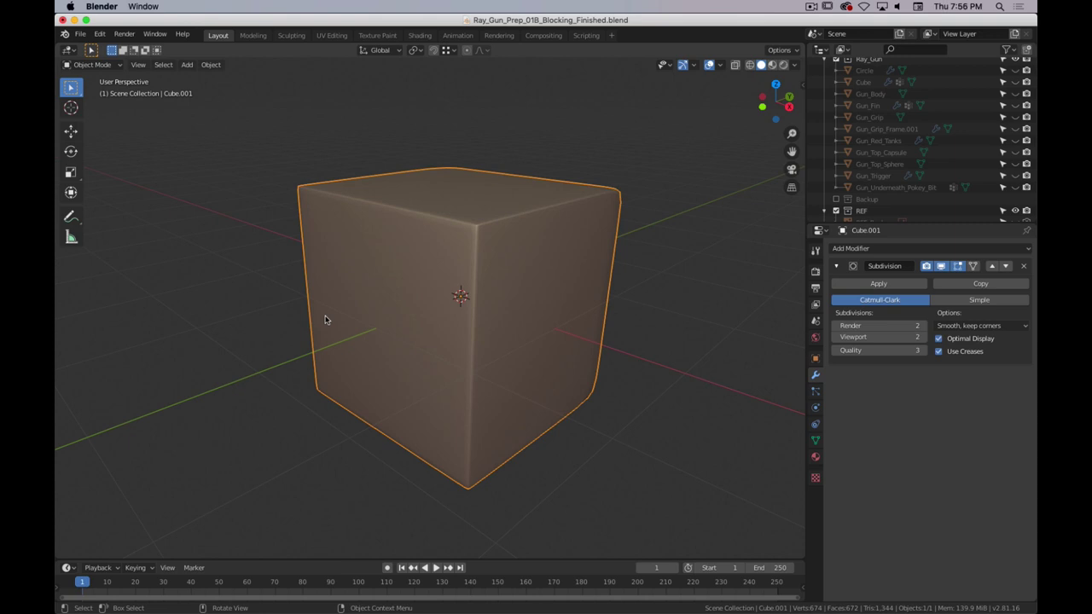
mouse_move(397, 268)
middle_down()
mouse_move(453, 276)
mouse_move(435, 322)
mouse_move(279, 284)
mouse_move(418, 295)
mouse_move(463, 334)
mouse_move(469, 295)
mouse_move(495, 288)
mouse_move(439, 285)
mouse_move(448, 280)
mouse_move(444, 304)
mouse_move(441, 273)
mouse_move(451, 285)
mouse_move(404, 262)
middle_up()
- Slide the vertical supporting loop beside the near corner away from that corner by a factor of about 0.180
key(Tab)
alt+click(404, 265)
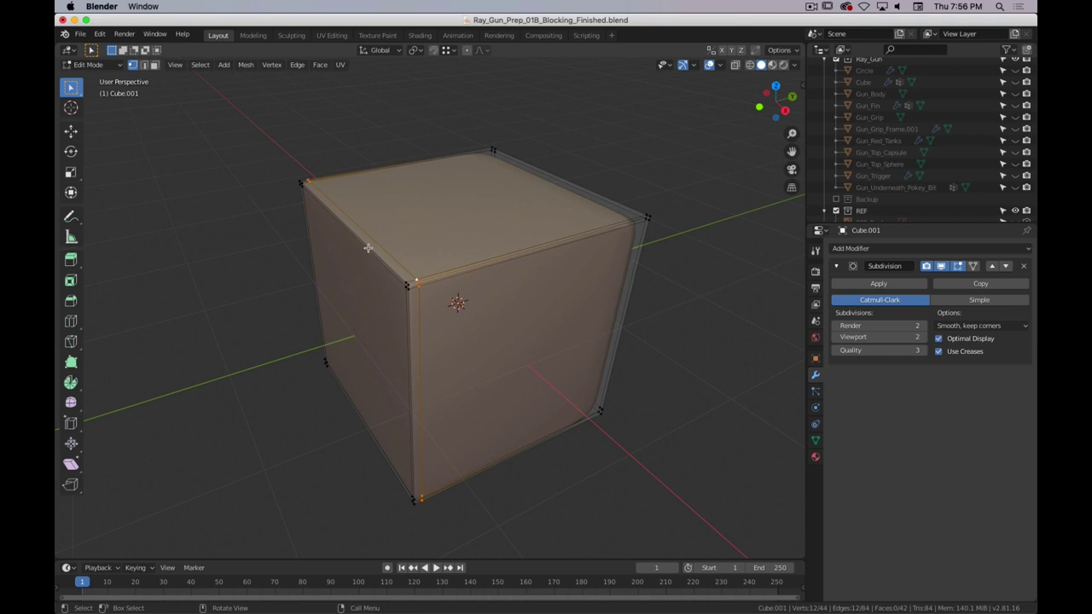
key(g)
key(g)
click(398, 247)
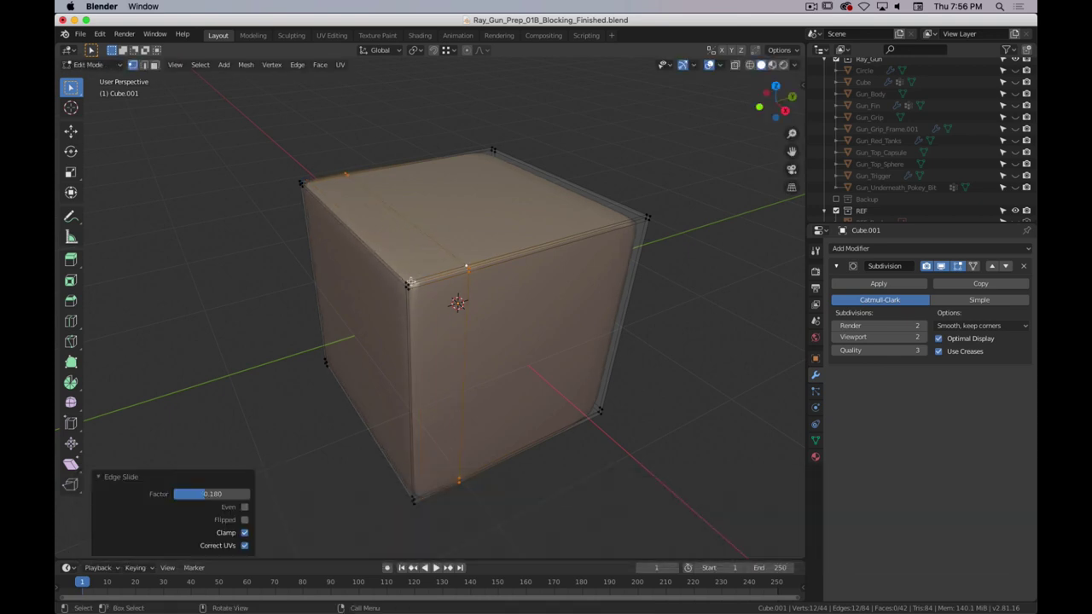
- Slide the corner's other vertical supporting loop inward by about 0.173 and its upper horizontal loop down by about 0.15
alt+click(423, 276)
key(g)
key(g)
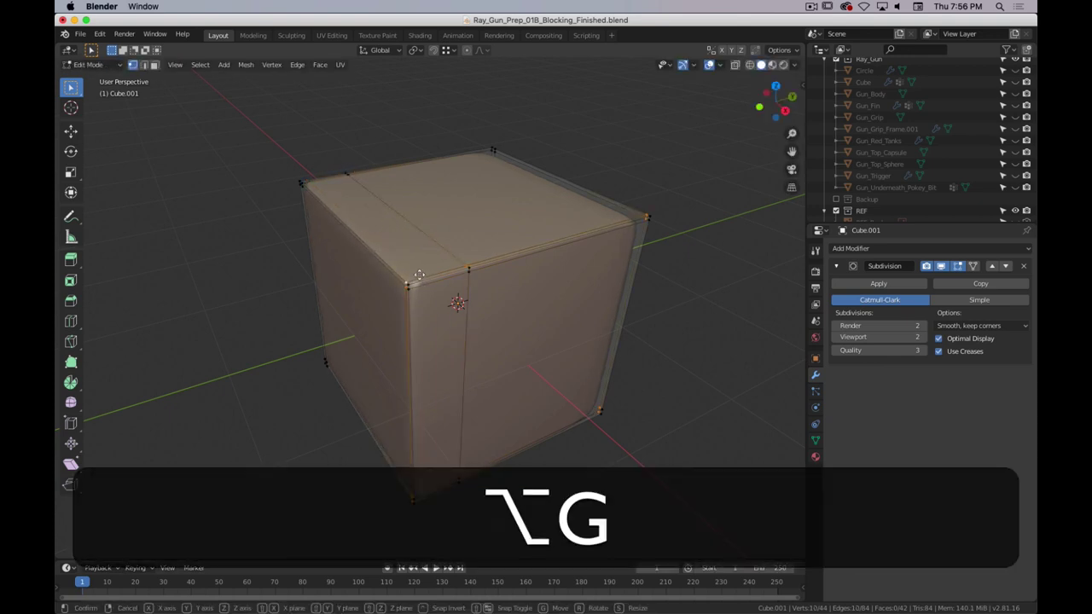
click(408, 261)
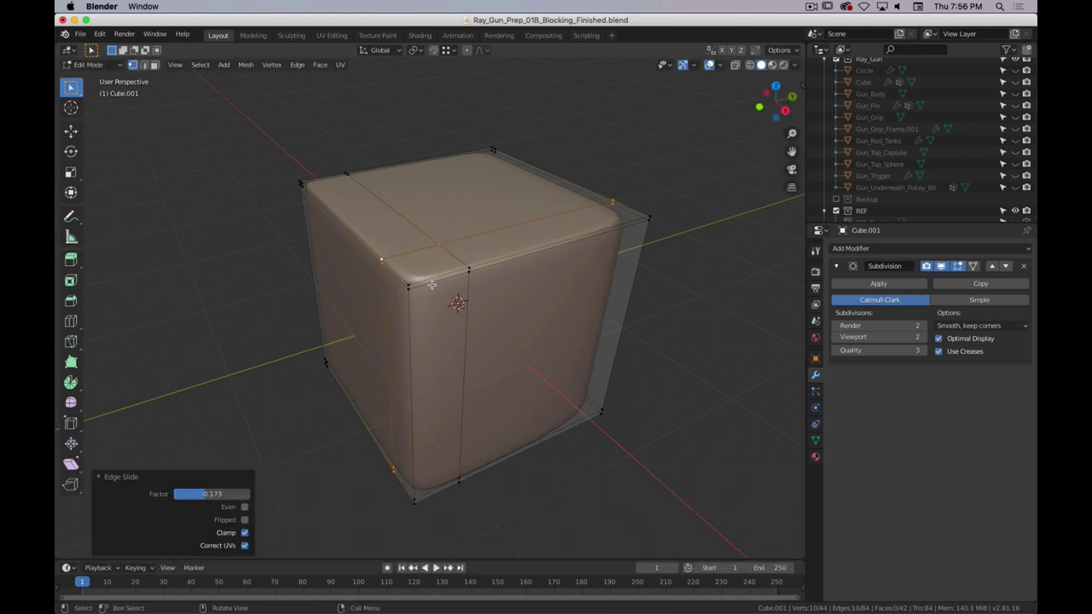
key(g)
key(g)
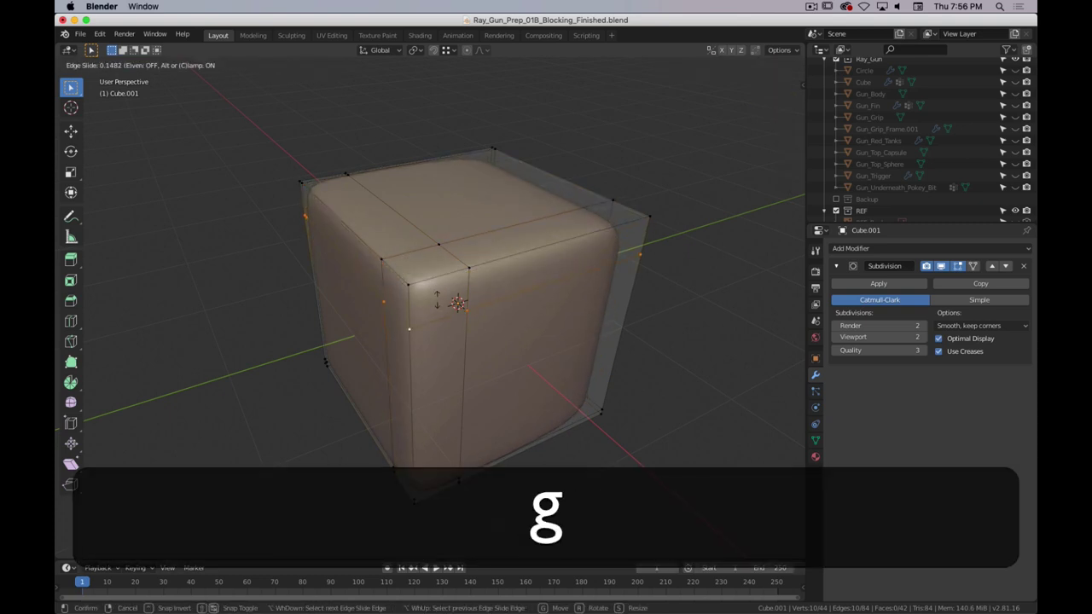
click(436, 298)
key(Tab)
middle_drag(460, 307, 332, 208)
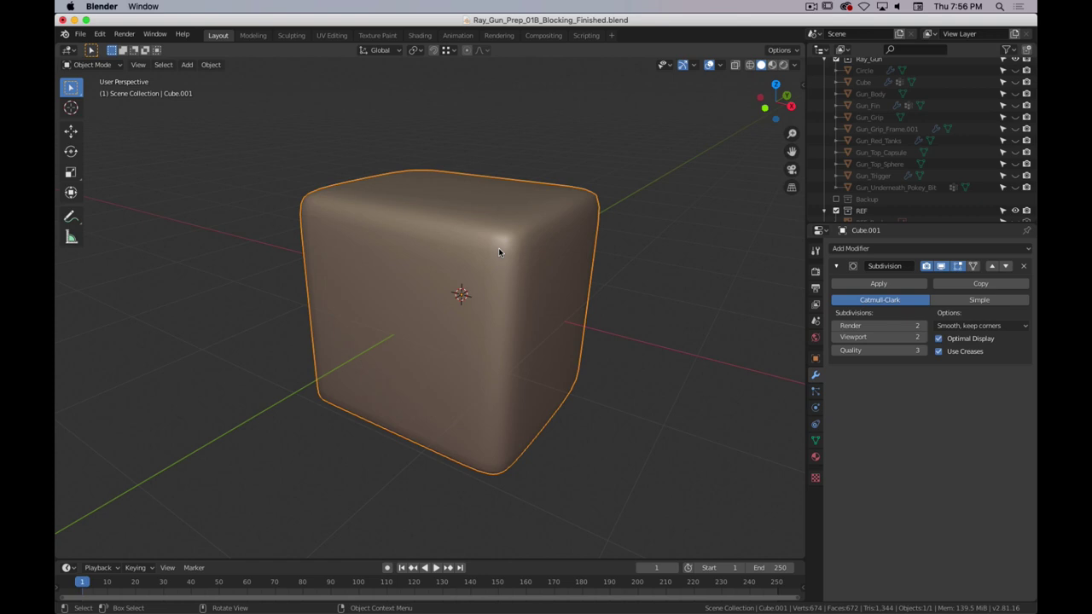
- Delete the test cube from the scene
scroll(481, 234, down, 3)
key(Tab)
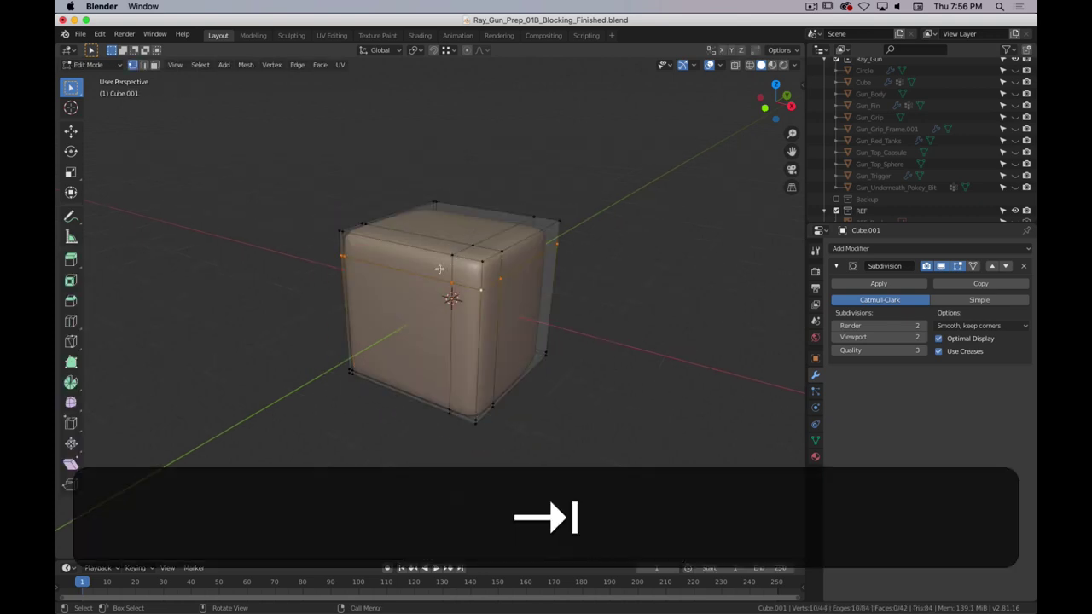
key(Tab)
key(x)
click(448, 260)
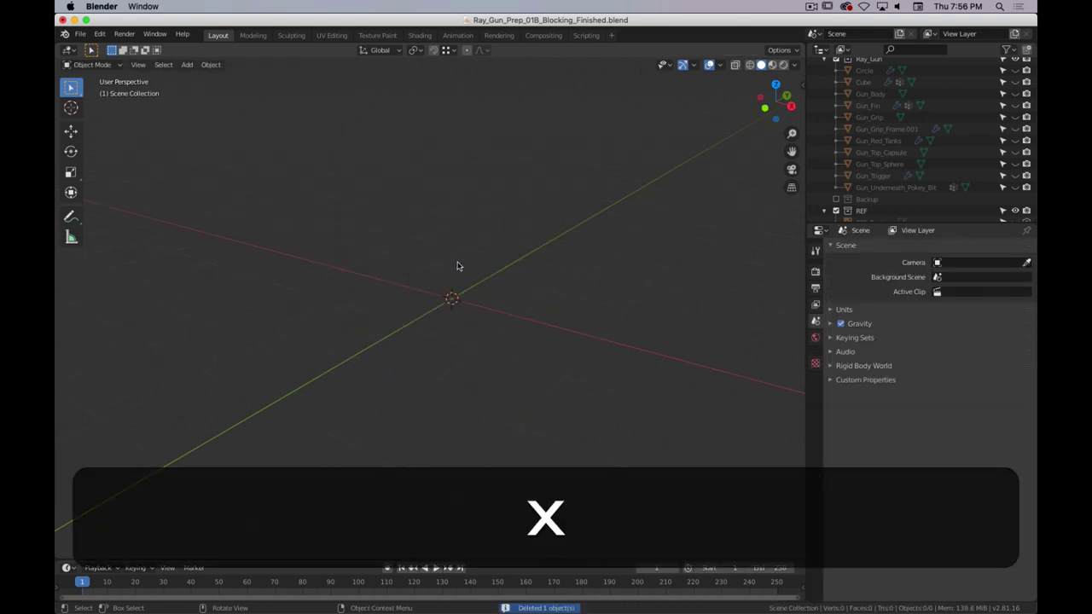
- Add a cylinder mesh and stretch all its geometry along Z by a factor of about 2.065 in Edit Mode
key(shift+a)
mouse_move(469, 295)
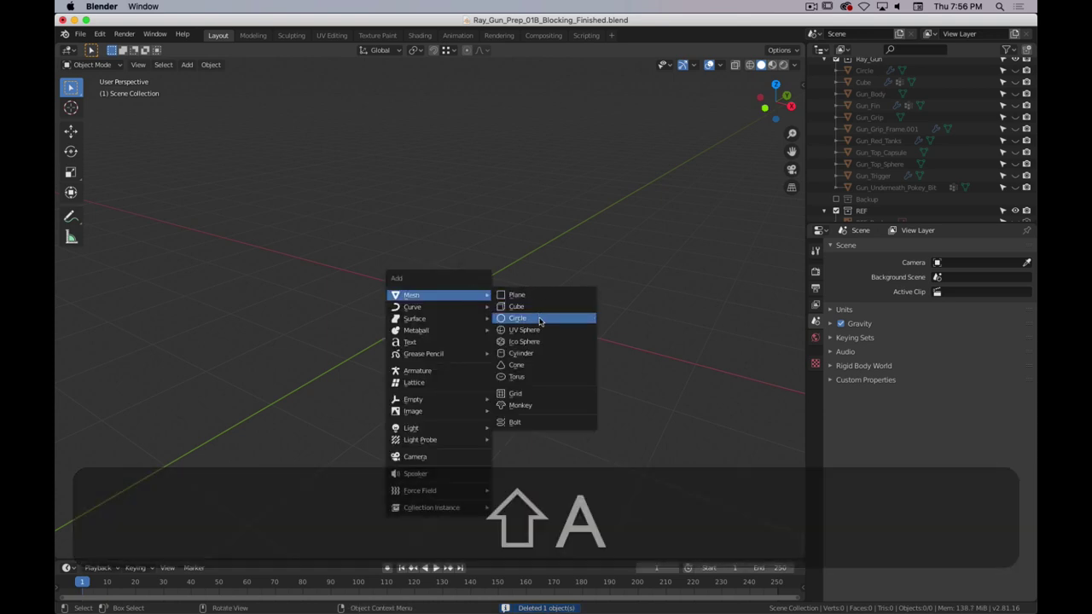
click(546, 353)
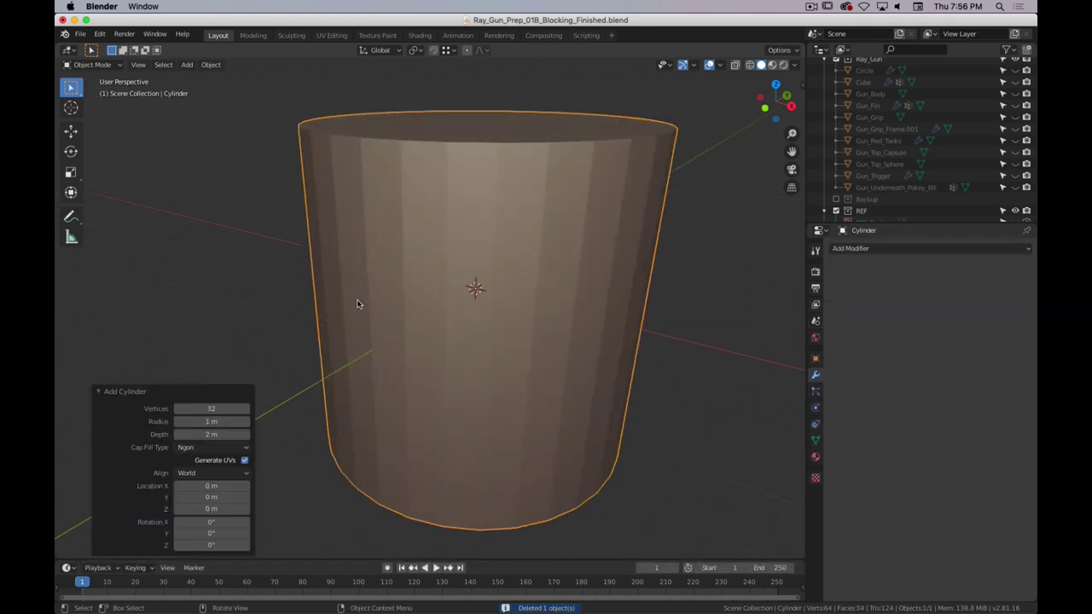
scroll(398, 287, down, 2)
key(Tab)
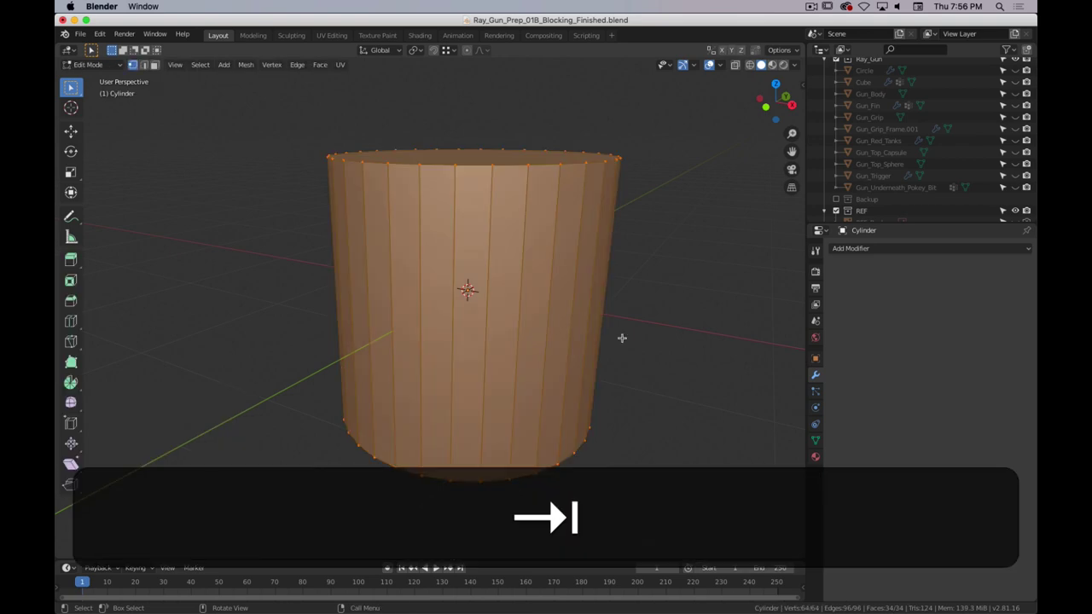
scroll(622, 335, down, 3)
key(s)
key(z)
click(695, 428)
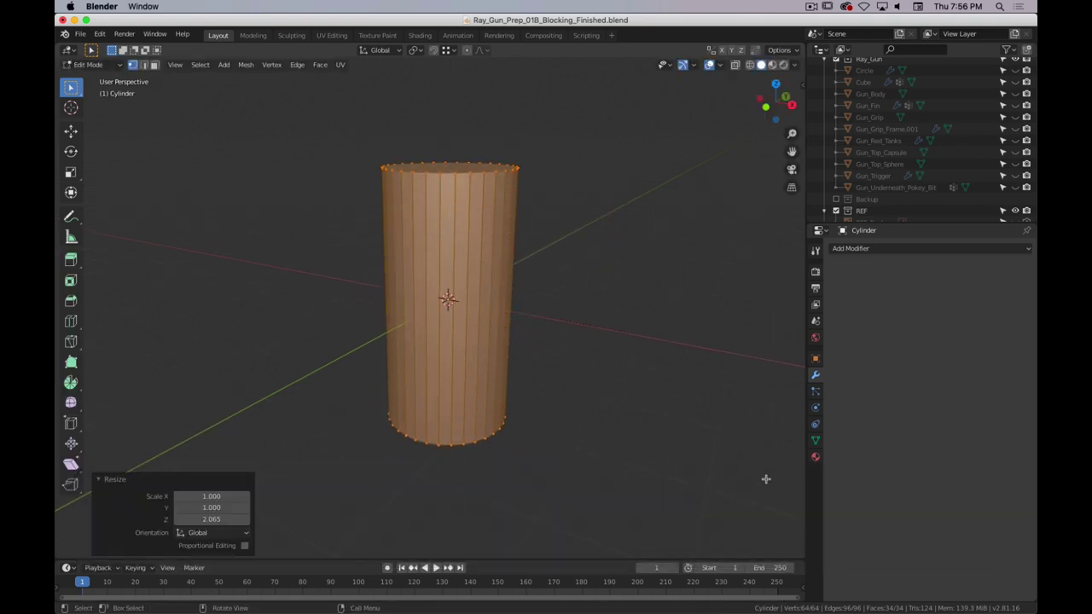
- Add two evenly spaced horizontal edge loops around the cylinder
key(ctrl+r)
scroll(419, 270, up, 1)
click(419, 270)
right_click(419, 270)
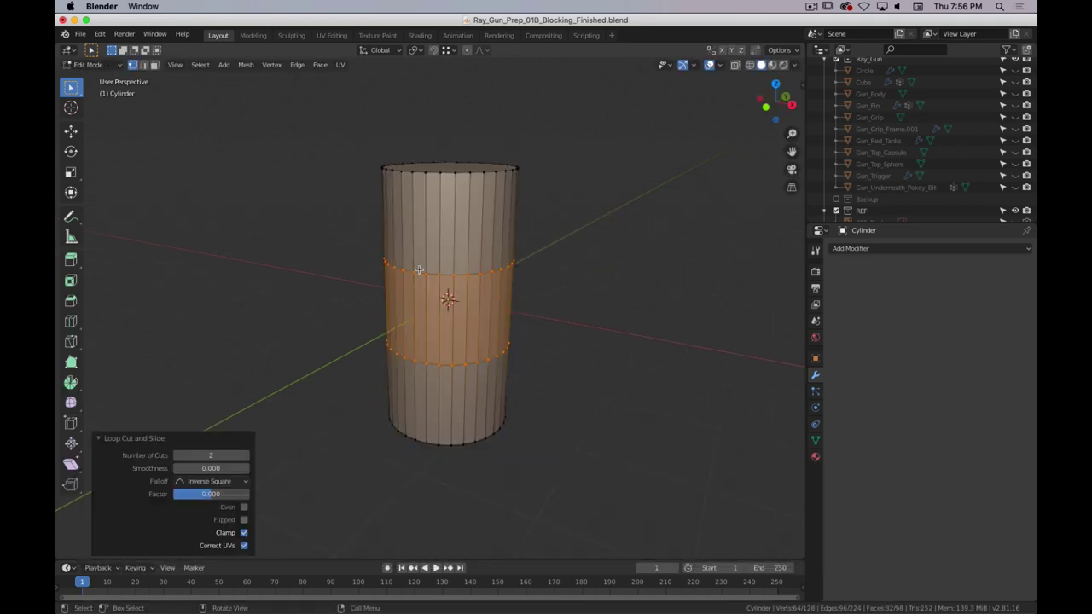
- Extrude the cylinder's middle band of faces and scale it outward by about 1.755, excluding the Z axis
alt+click(447, 289)
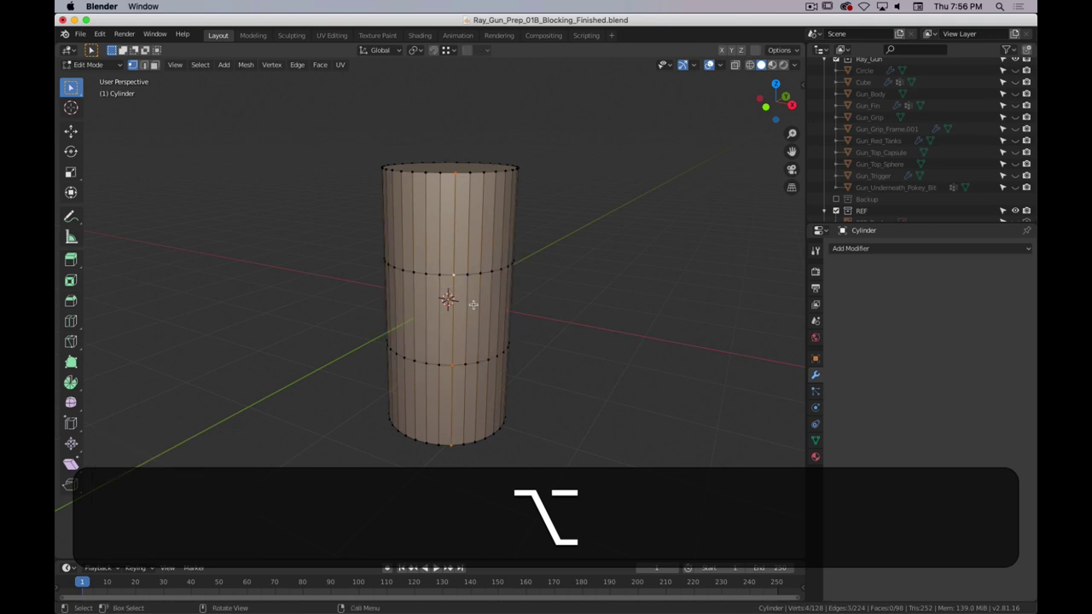
key(alt+3)
alt+click(475, 307)
key(alt+e)
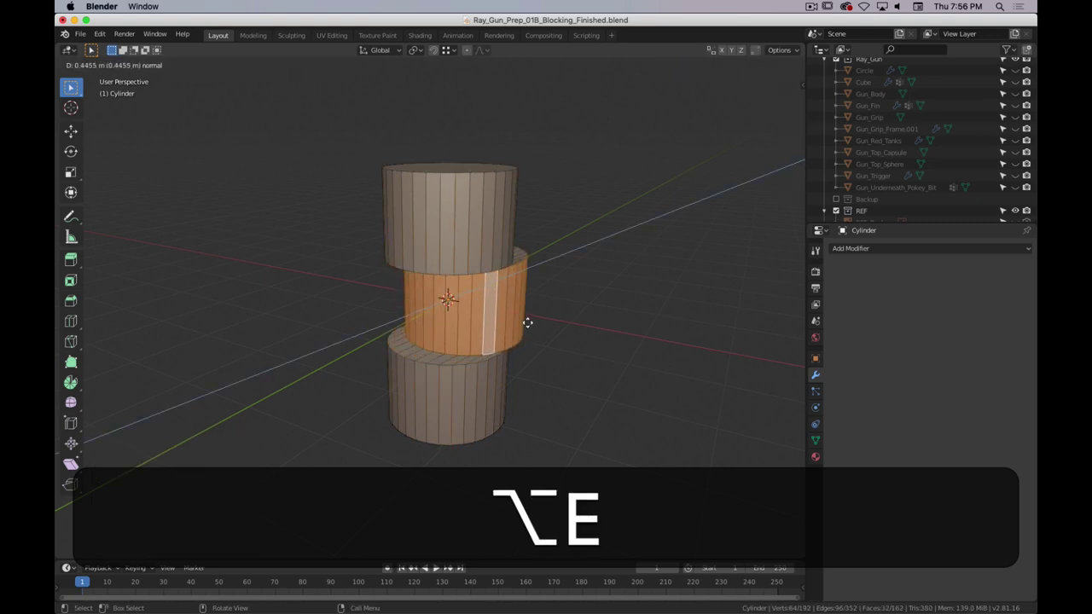
key(e)
right_click(511, 339)
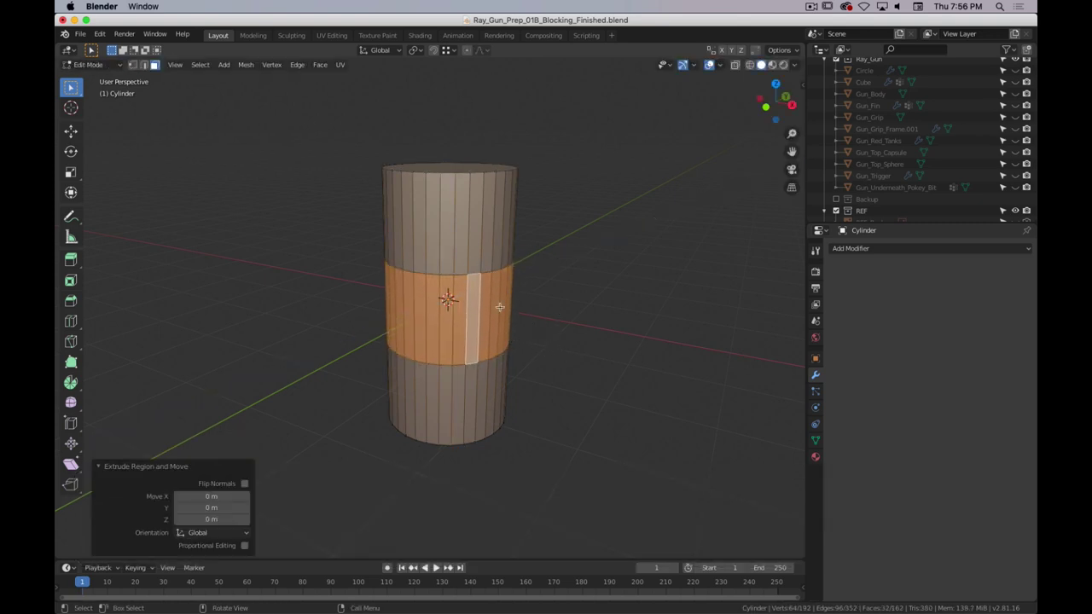
key(s)
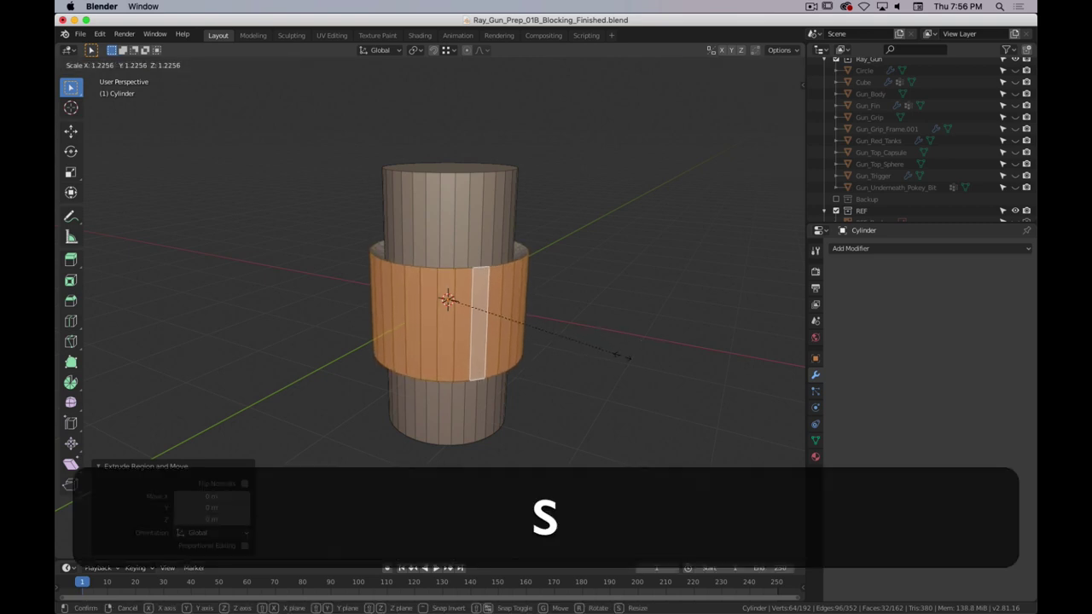
key(shift+z)
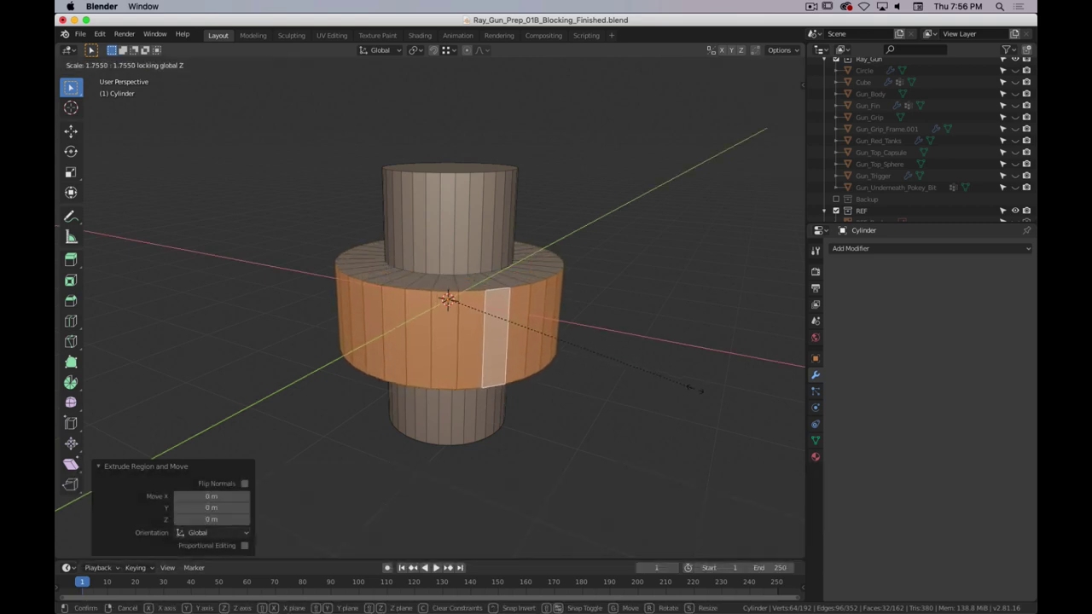
click(699, 388)
- Add a Subdivision Surface modifier to the cylinder in Object Mode
middle_drag(515, 455, 564, 412)
key(Tab)
middle_drag(453, 454, 533, 393)
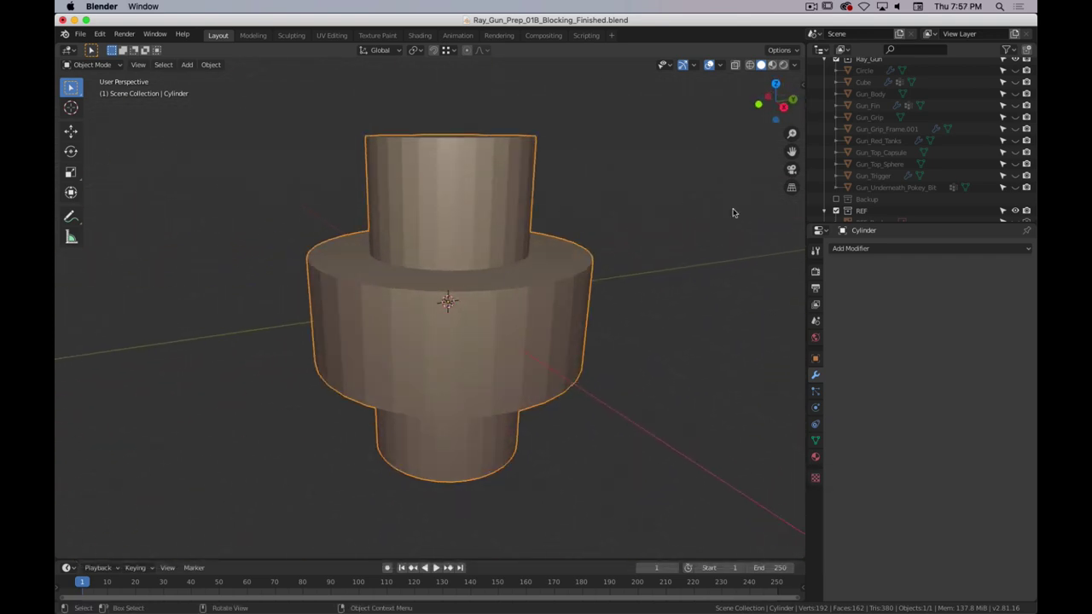
click(865, 249)
click(827, 443)
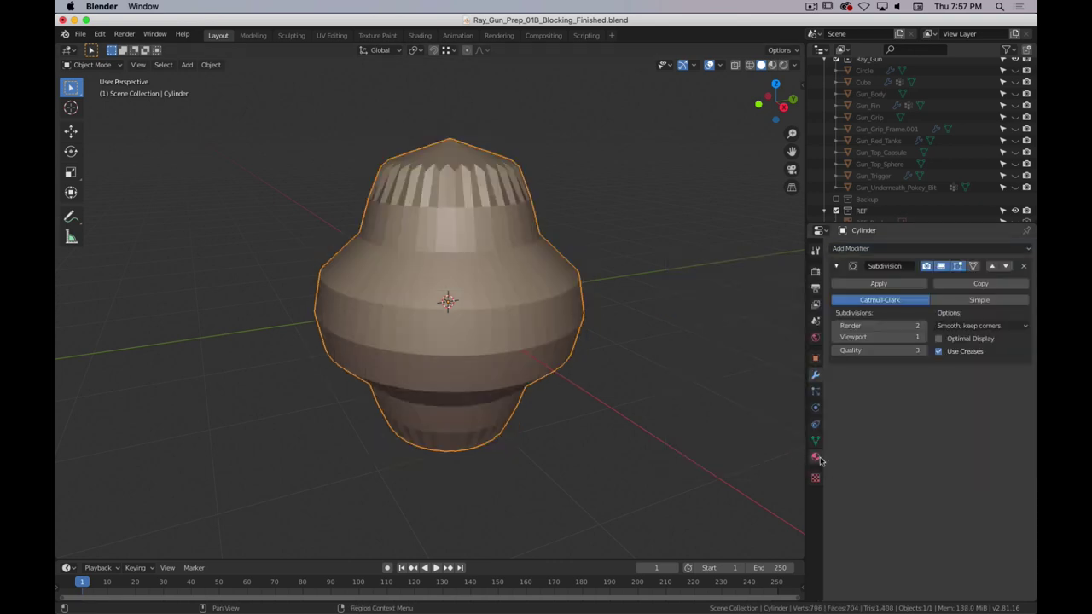
- Apply smooth shading to the subdivided cylinder
middle_drag(602, 360, 565, 310)
key(Tab)
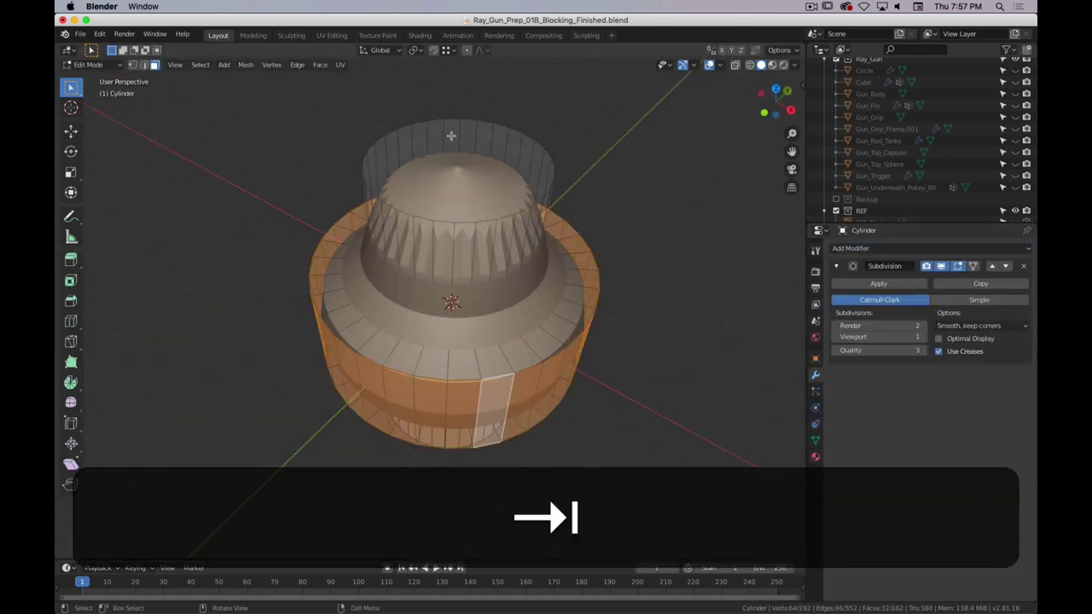
key(Tab)
middle_drag(542, 261, 483, 212)
right_click(483, 209)
click(478, 206)
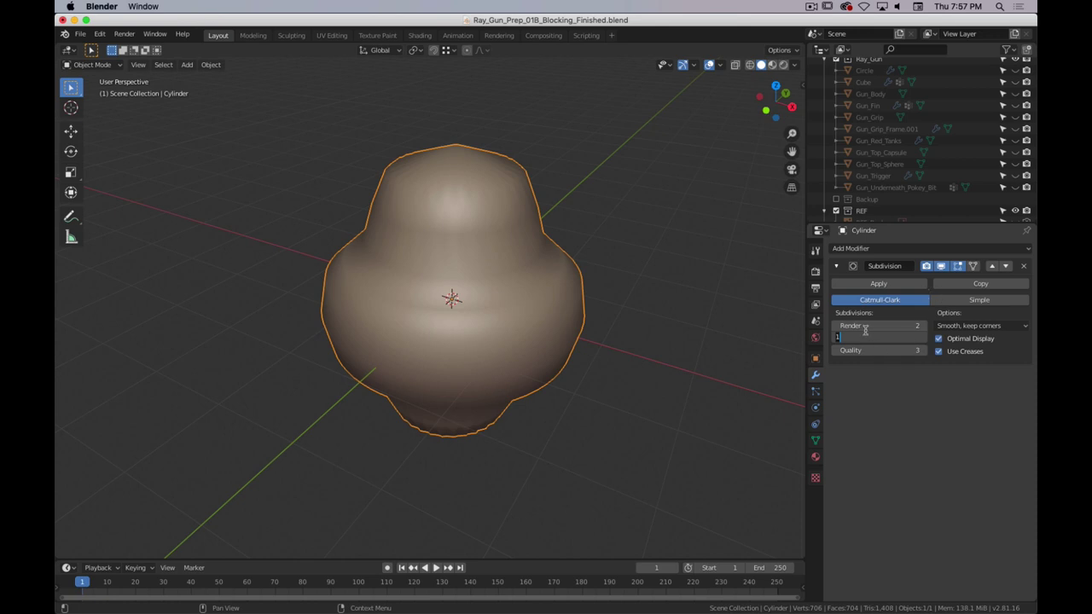
- Enable Optimal Display and set the cylinder's viewport subdivisions to 2
click(919, 339)
middle_drag(708, 317, 676, 321)
scroll(469, 264, up, 3)
scroll(477, 270, down, 3)
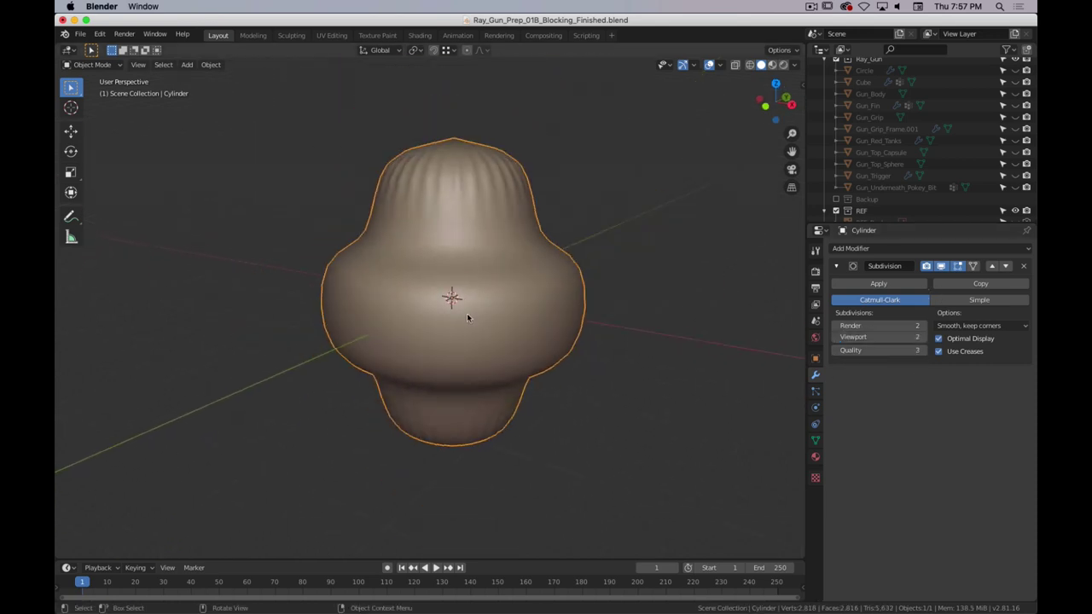
- Enter Edit Mode on the cylinder and turn off the Subdivision modifier's Edit Mode display
middle_drag(468, 315, 515, 302)
key(Tab)
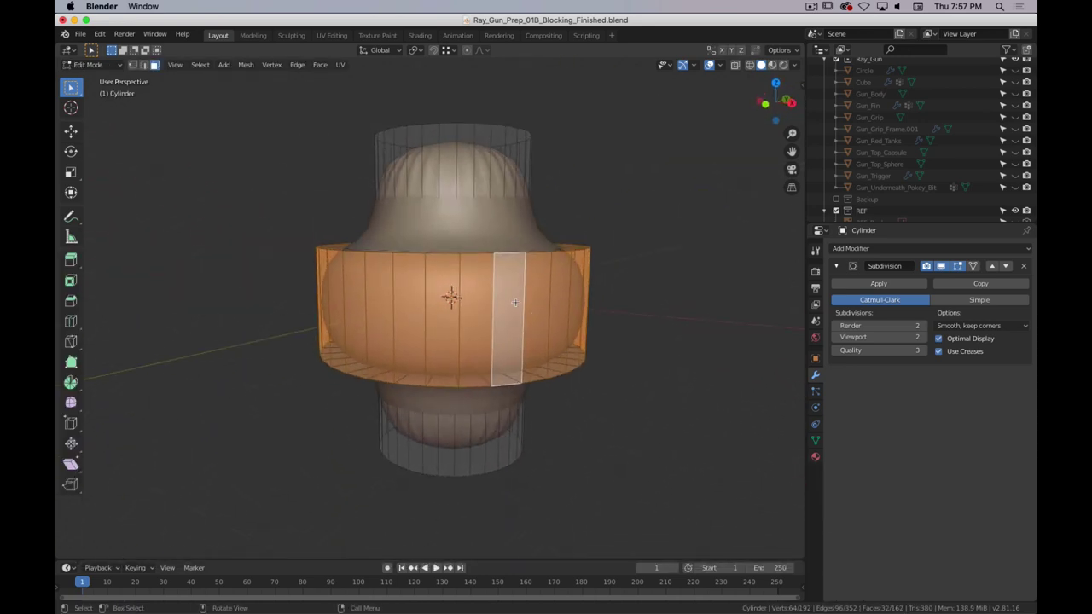
middle_drag(477, 255, 528, 249)
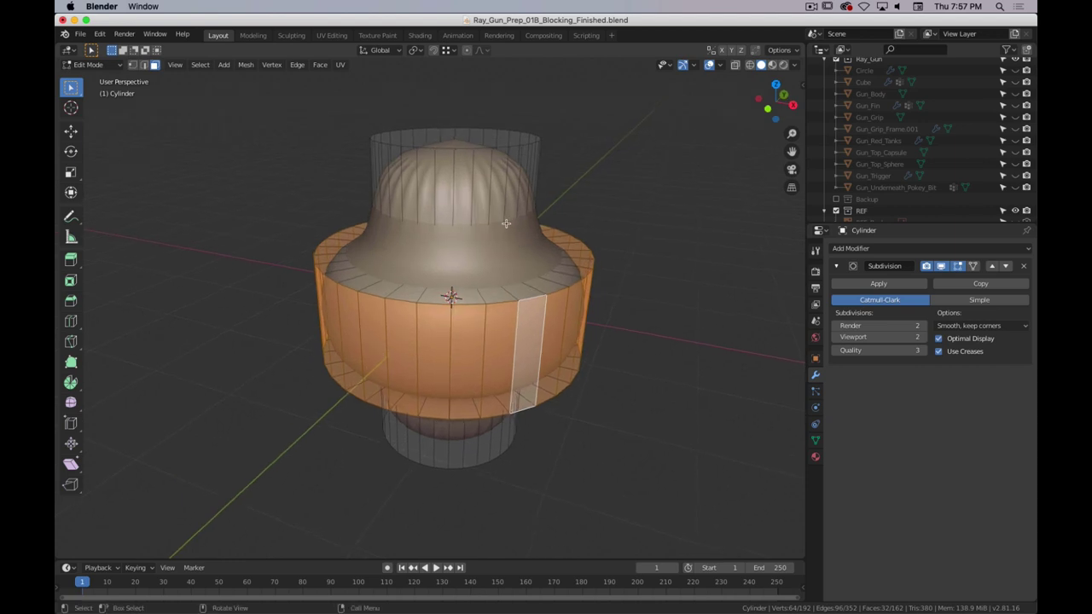
click(957, 265)
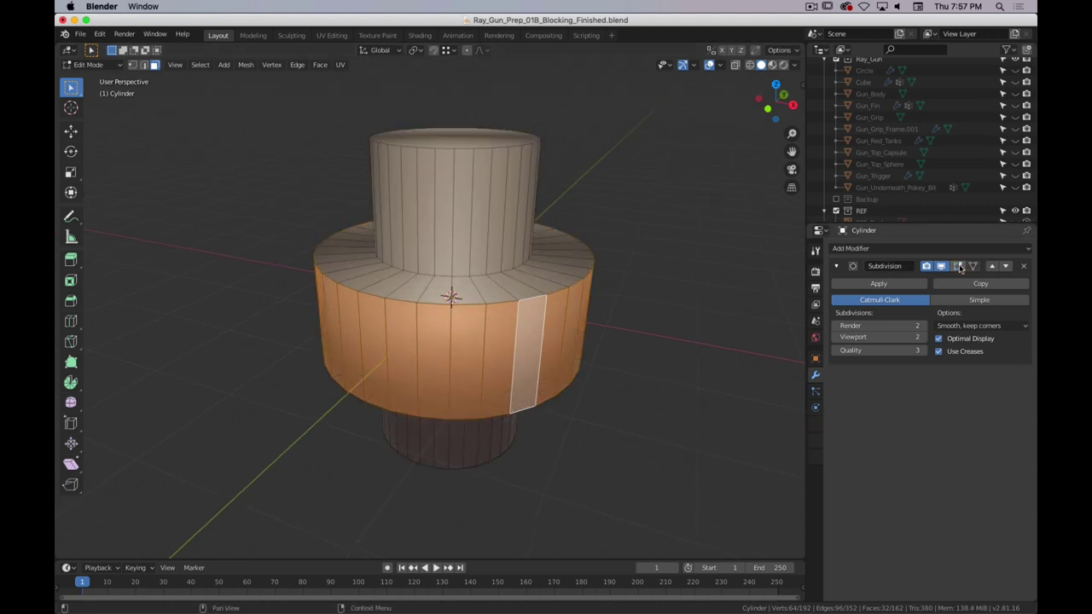
- Add one supporting edge loop around the upper neck, slid close to its base at a factor of about 0.87
middle_drag(465, 234, 468, 232)
key(ctrl+r)
click(468, 232)
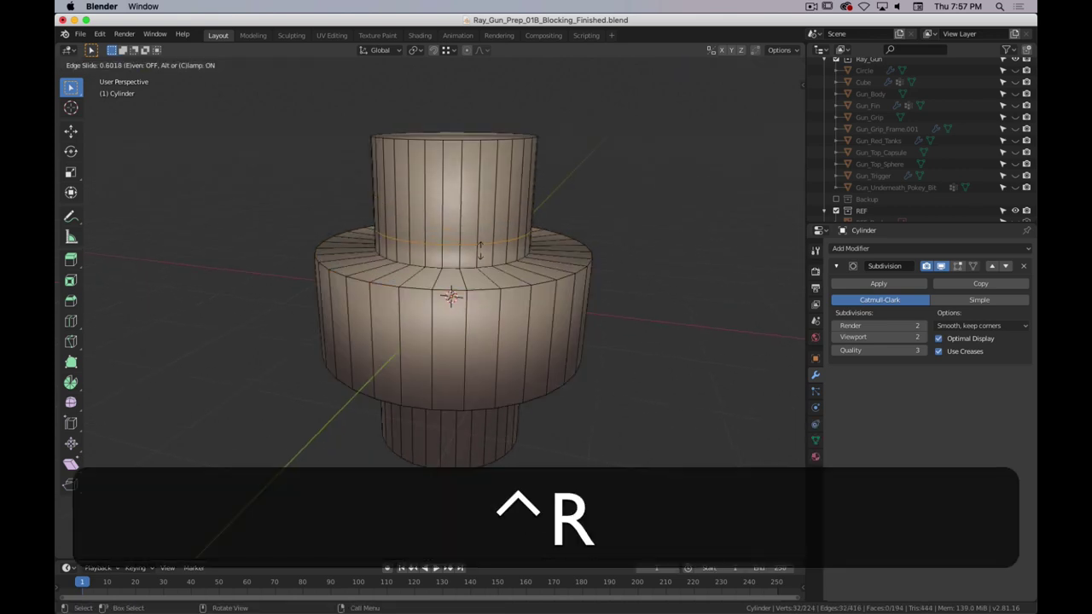
click(486, 275)
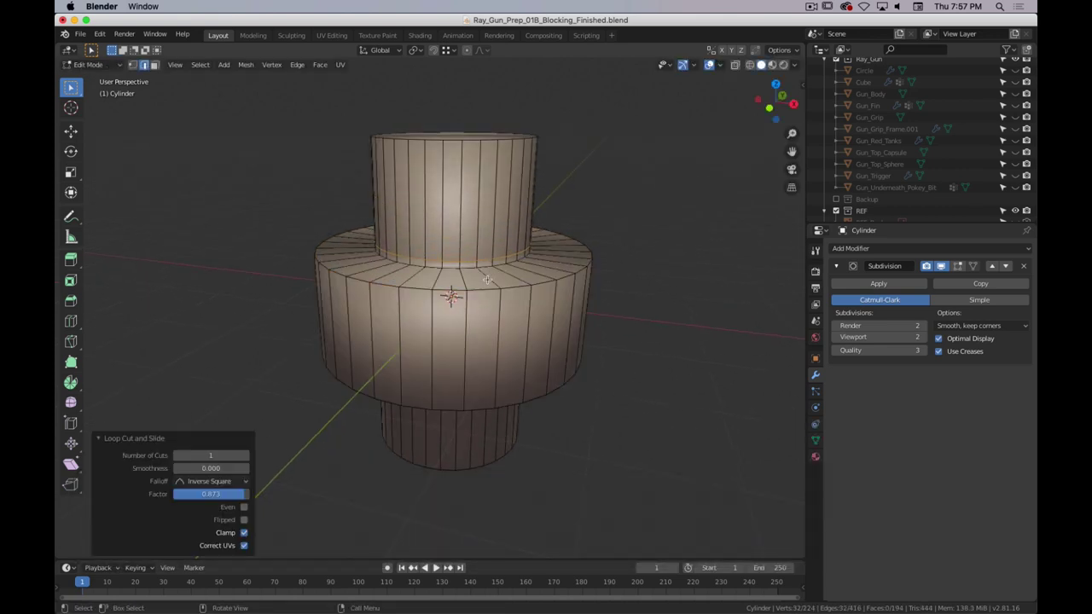
- Add a supporting edge loop on the ledge close to the upper neck's base, factor about 0.70, and check the smoothed corner in Object Mode
key(ctrl+r)
click(477, 276)
click(476, 275)
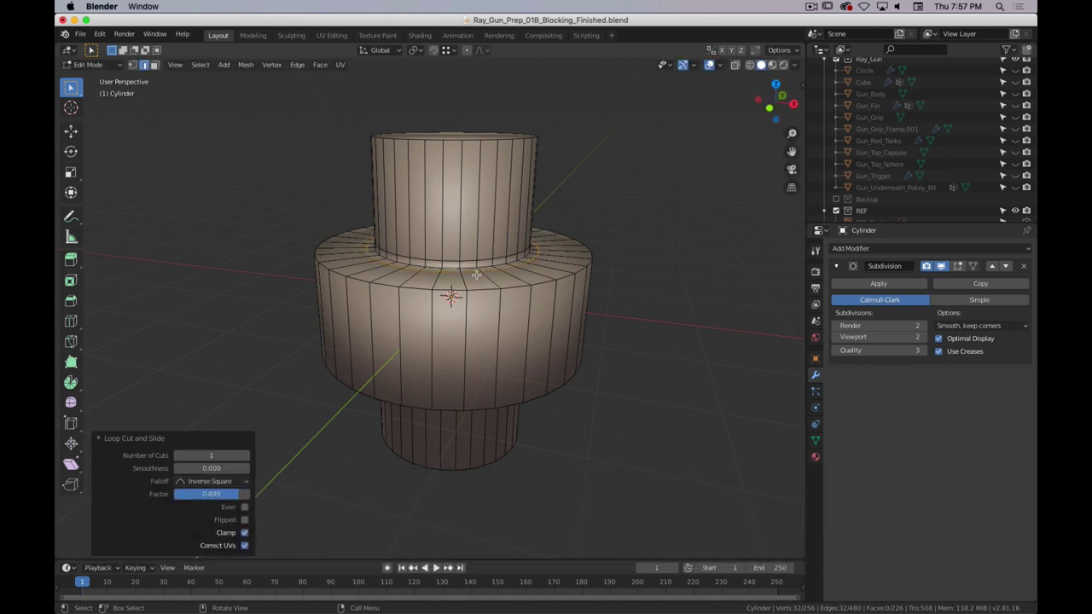
key(Tab)
middle_drag(483, 332, 529, 329)
key(Tab)
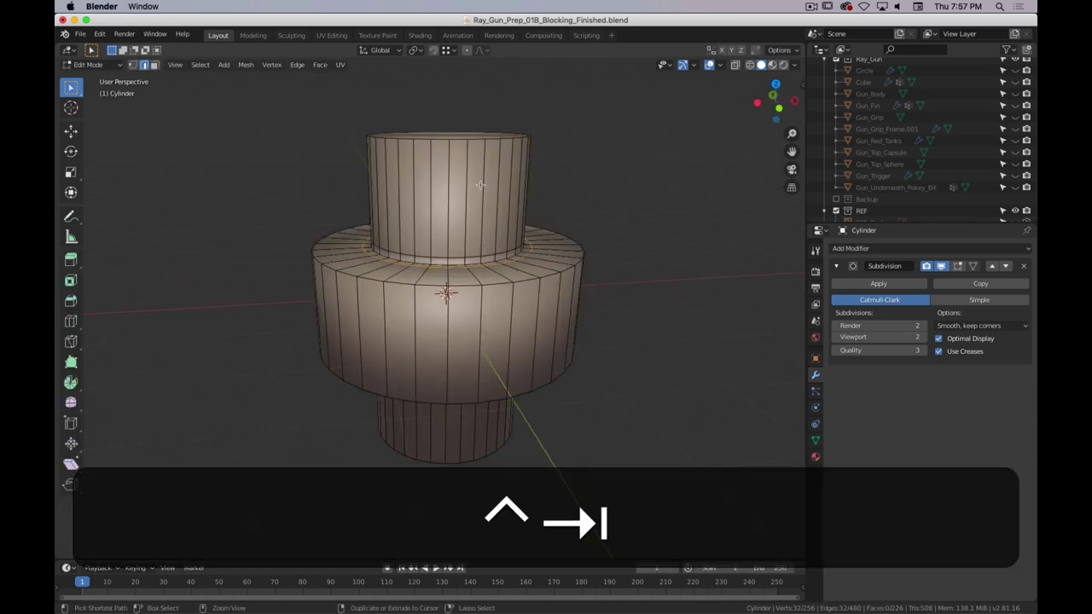
- Add an edge loop around the upper neck just below its top rim, slide about -0.94, and check it in Object Mode
key(ctrl+r)
click(483, 181)
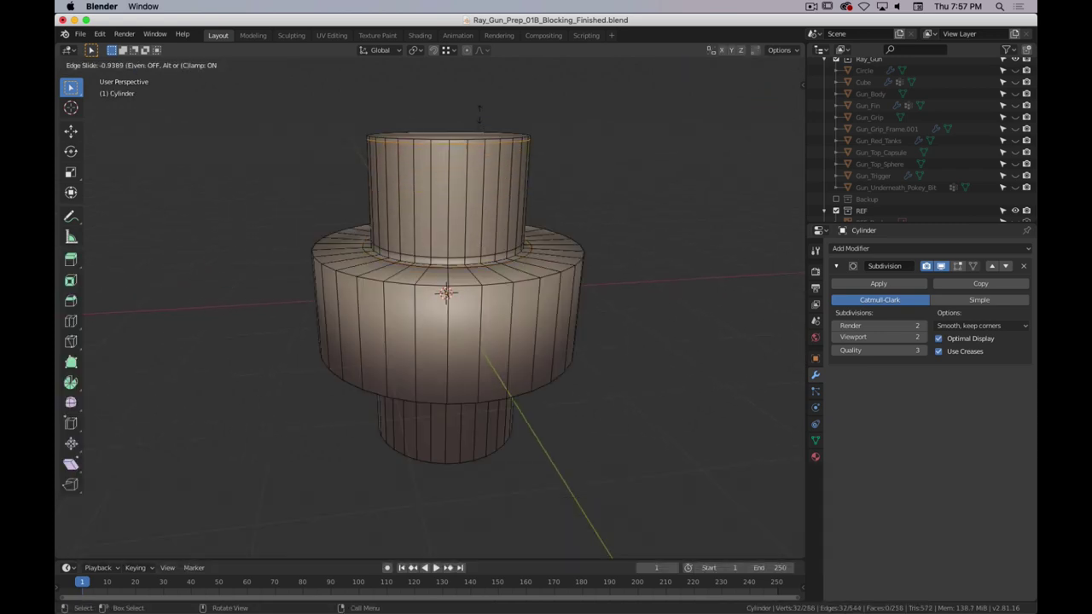
click(478, 111)
key(Tab)
middle_drag(504, 272, 506, 312)
key(Tab)
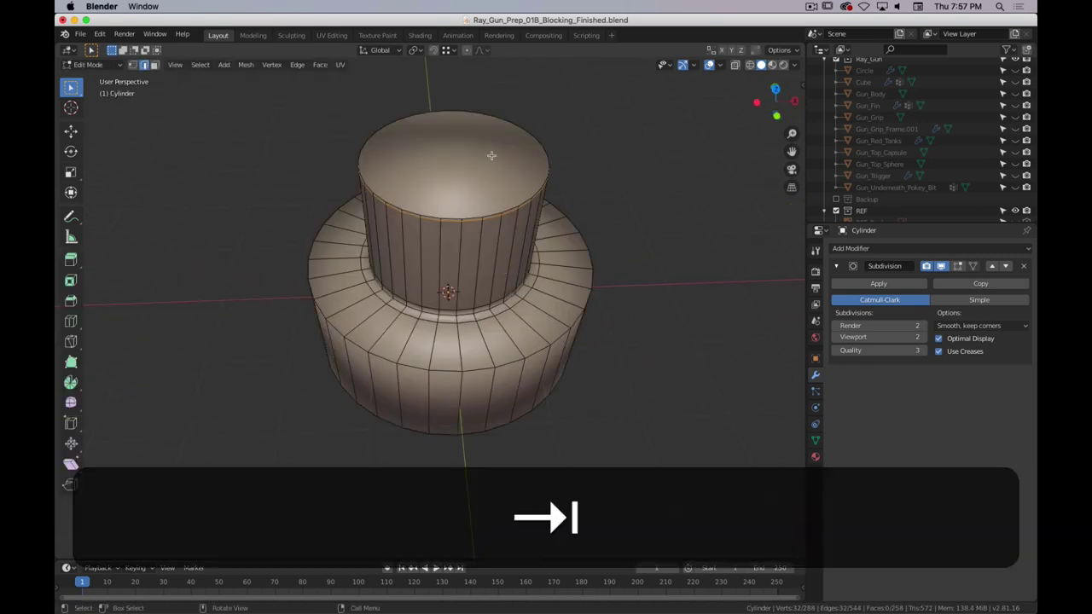
- Select the neck's top cap face and inset it by about 0.03 m
middle_drag(491, 156, 492, 167)
key(3)
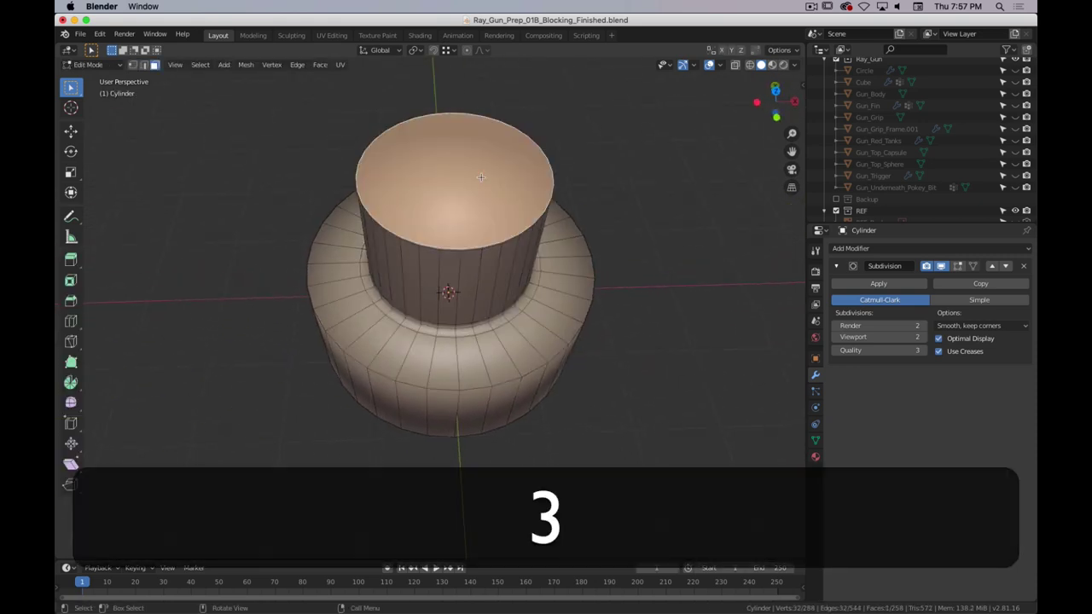
scroll(474, 194, up, 3)
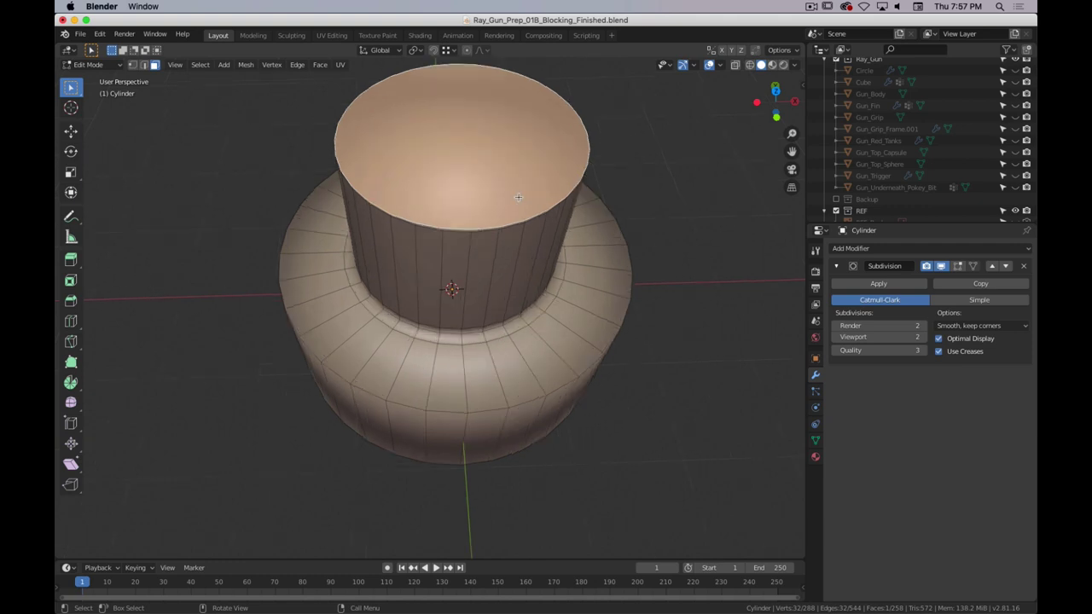
key(i)
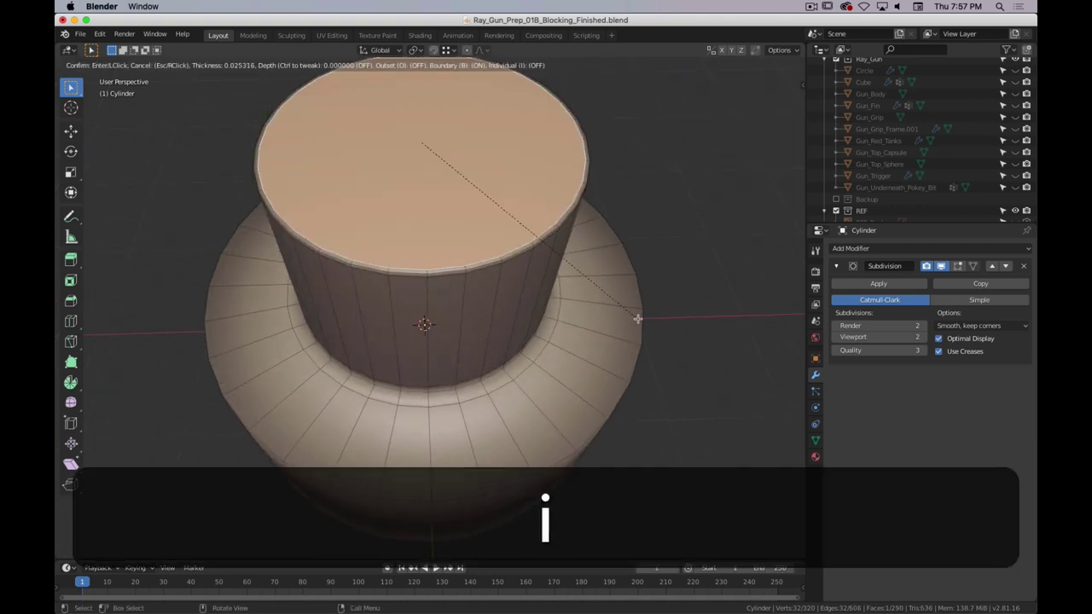
click(638, 316)
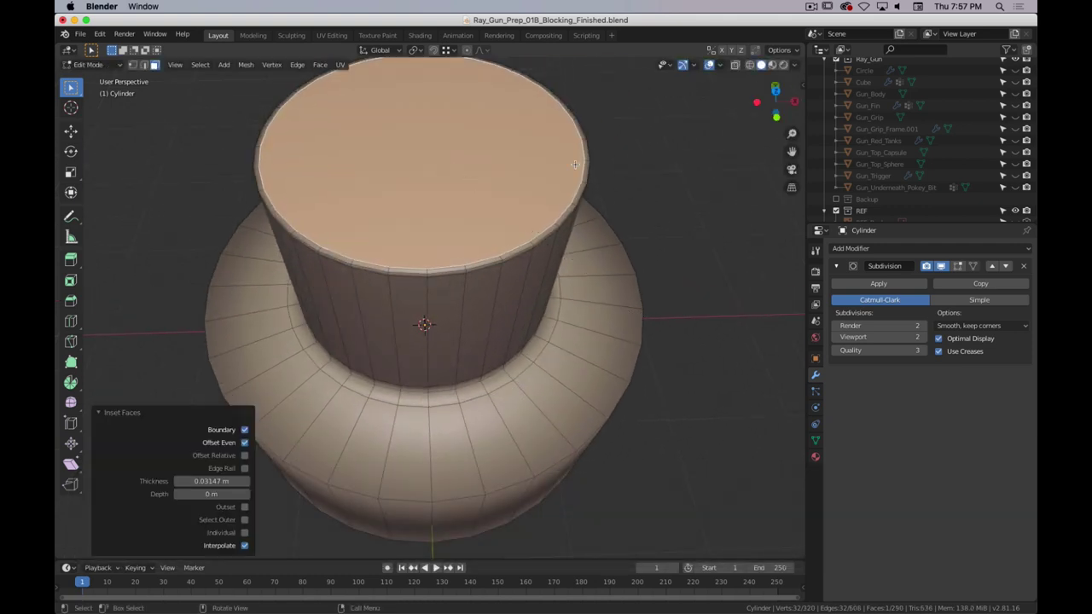
- Select the edge loop around the inset cap and inspect the smoothed top rim in Object Mode
alt+click(569, 206)
key(alt+2)
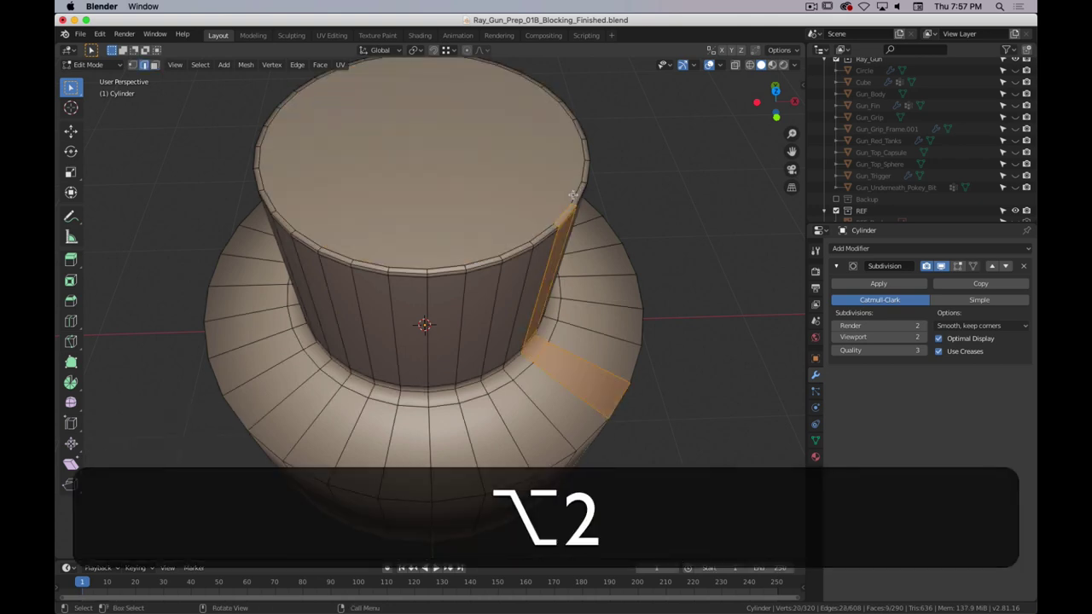
alt+click(563, 211)
middle_drag(603, 244, 585, 224)
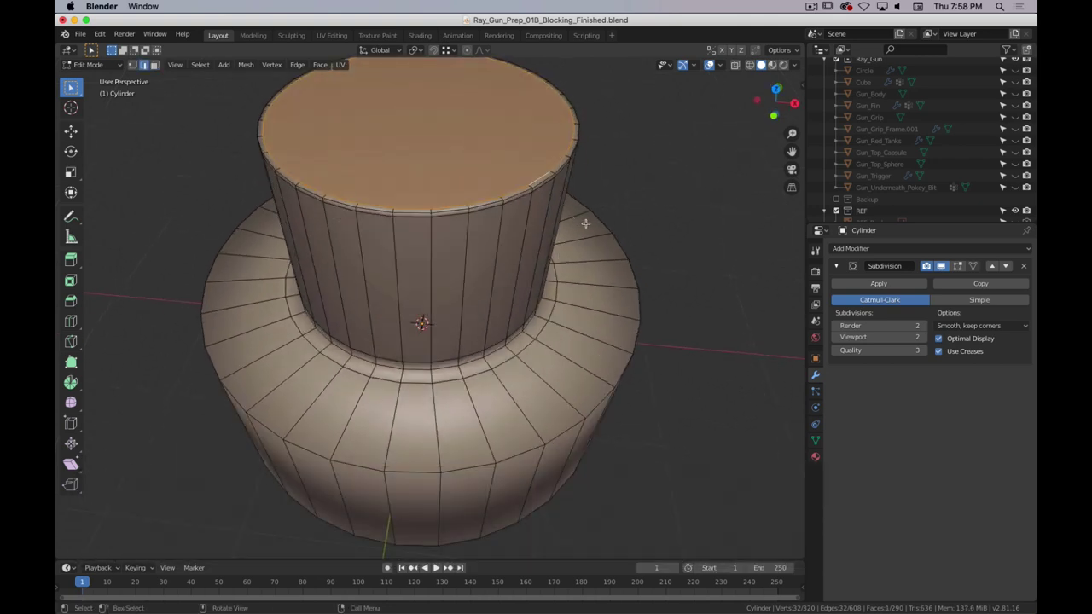
key(Tab)
scroll(504, 282, down, 1)
middle_drag(503, 282, 509, 230)
scroll(516, 278, down, 2)
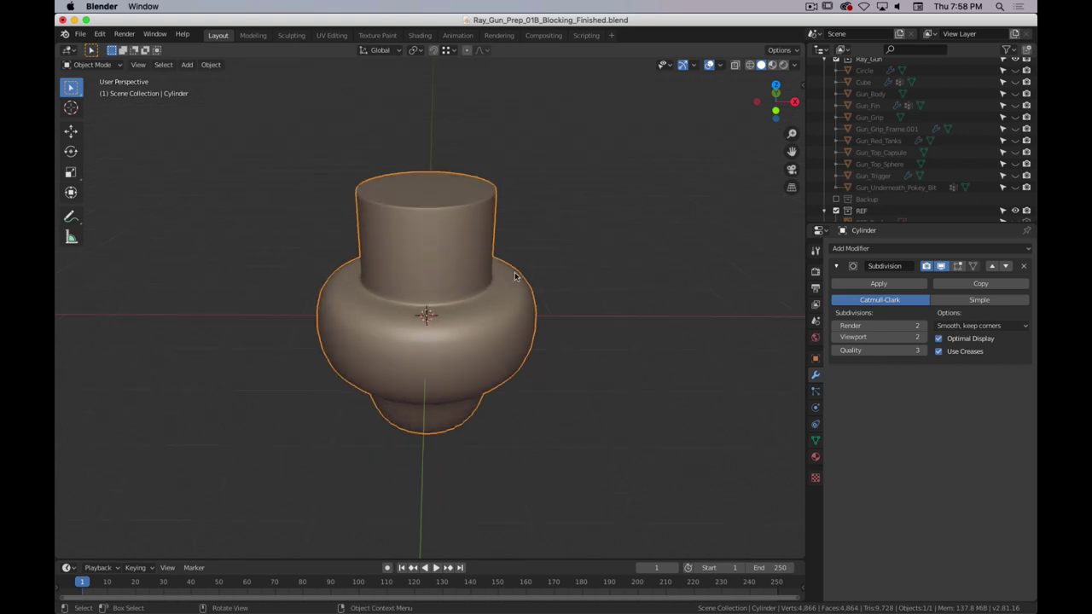
scroll(515, 290, up, 1)
- Use Offset Edge Slide on the inner corner loop above the lower stem, with Even and Flipped on and a slide of about -0.94
key(Tab)
middle_drag(513, 296, 487, 273)
key(alt)
scroll(453, 304, up, 2)
right_click(486, 273)
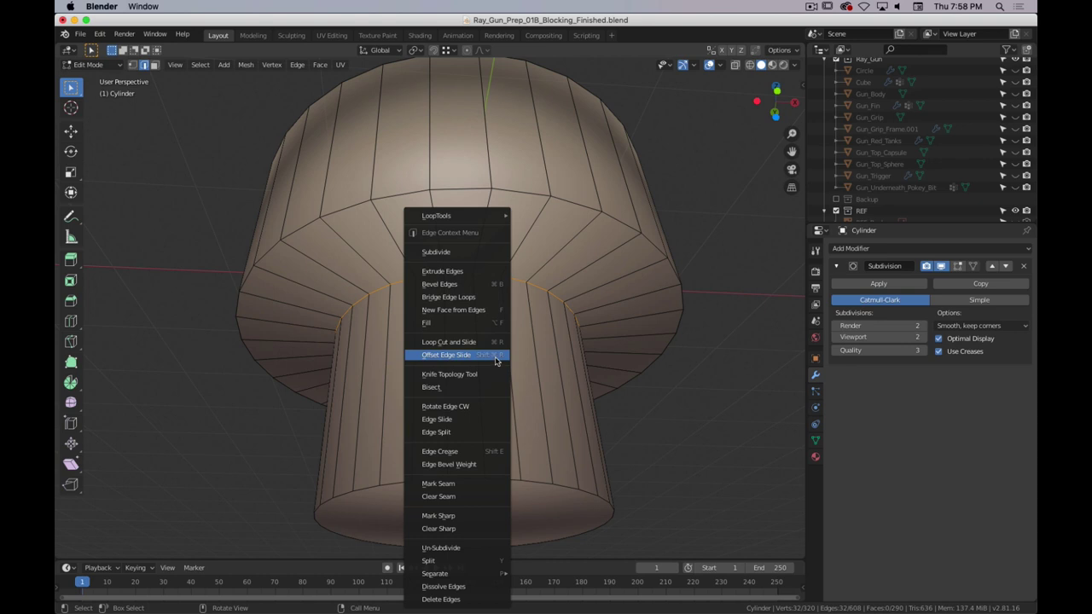
click(497, 359)
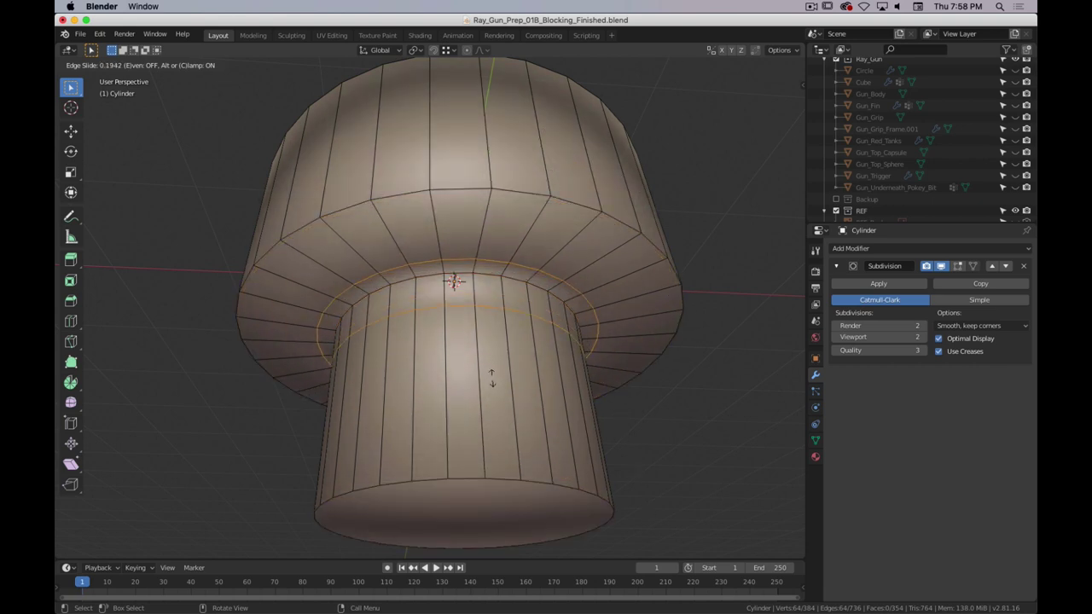
key(e)
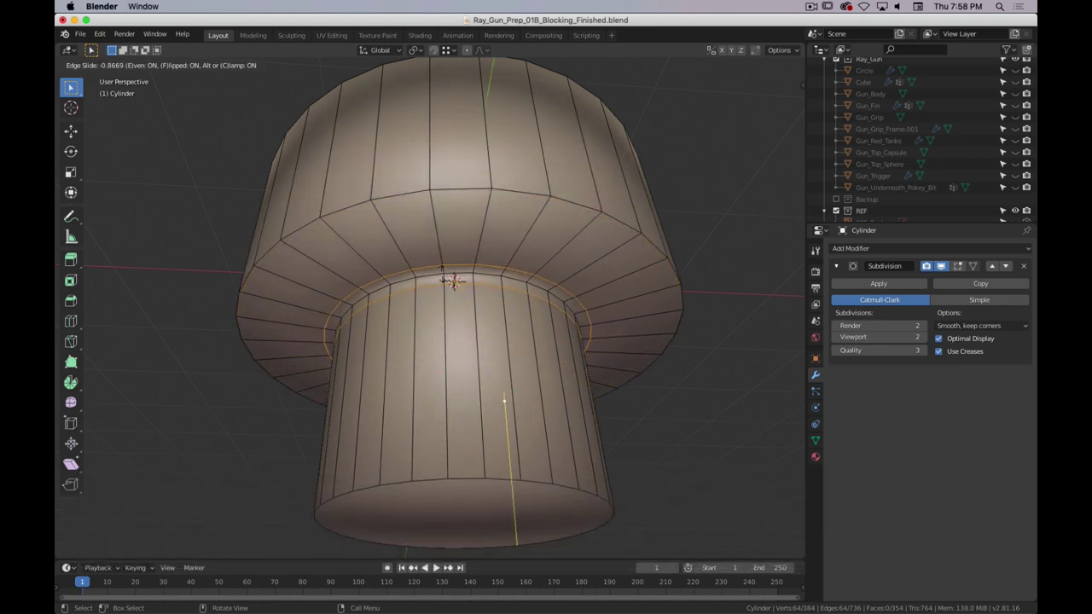
key(f)
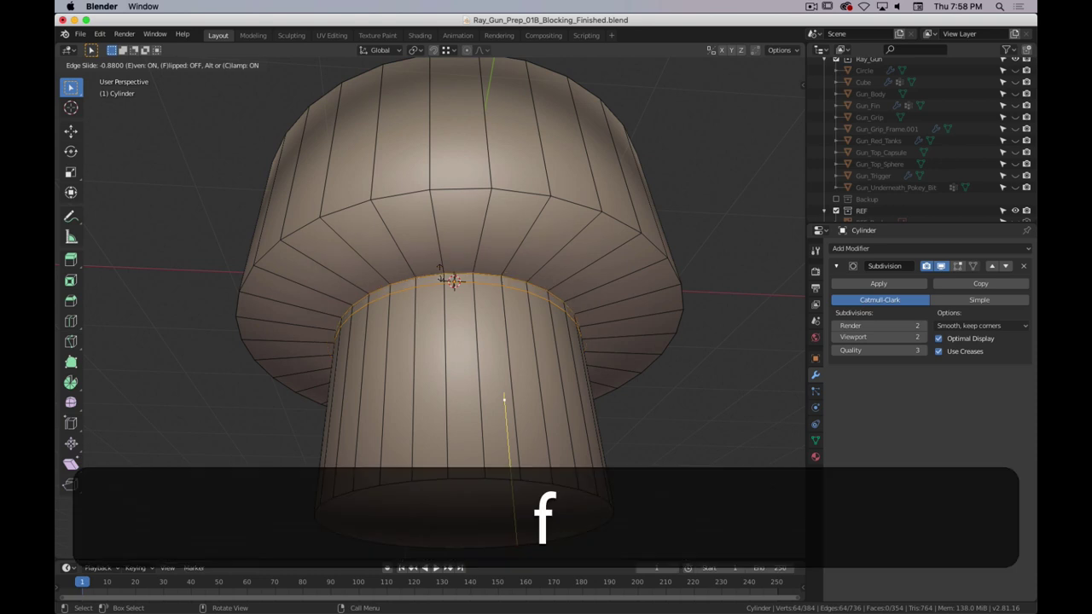
key(f)
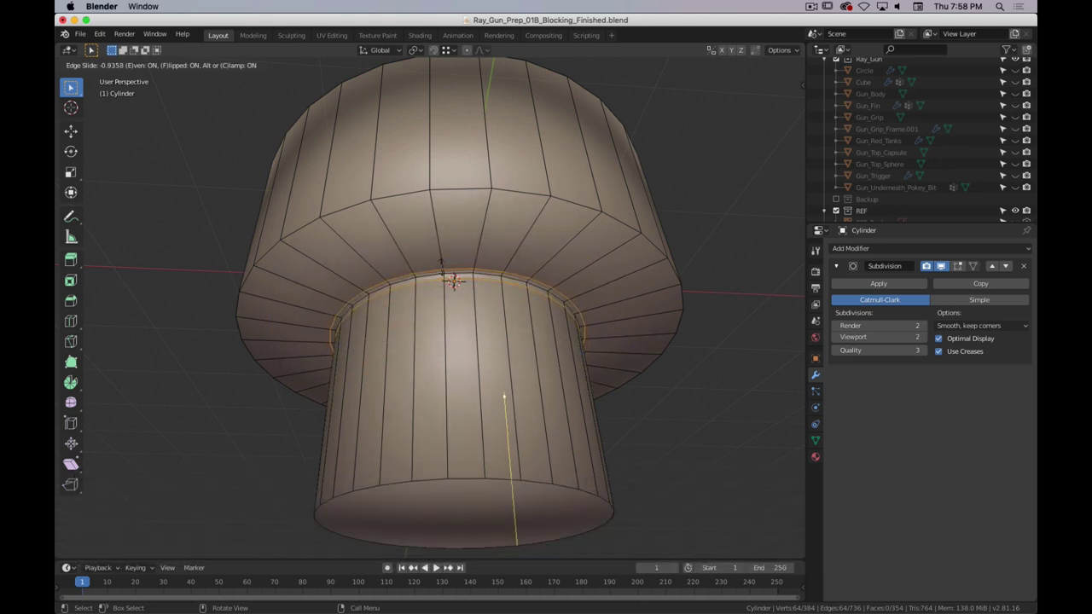
click(440, 260)
- Compare the smoothed cylinder with its edge cage by switching between Object Mode and Edit Mode
key(Tab)
middle_drag(487, 284, 523, 336)
scroll(524, 336, up, 5)
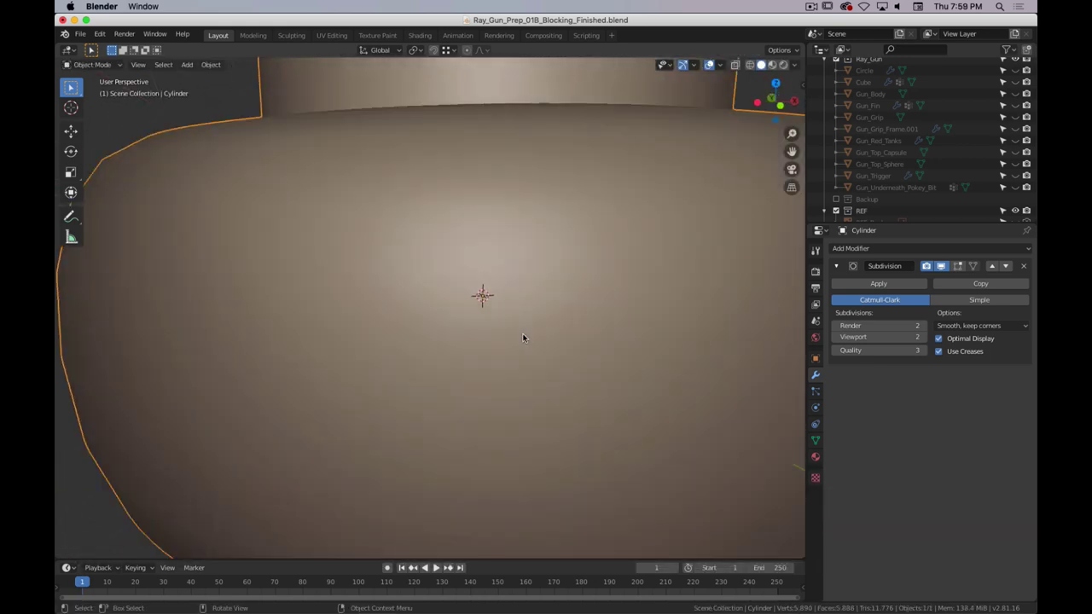
scroll(524, 336, down, 8)
key(Tab)
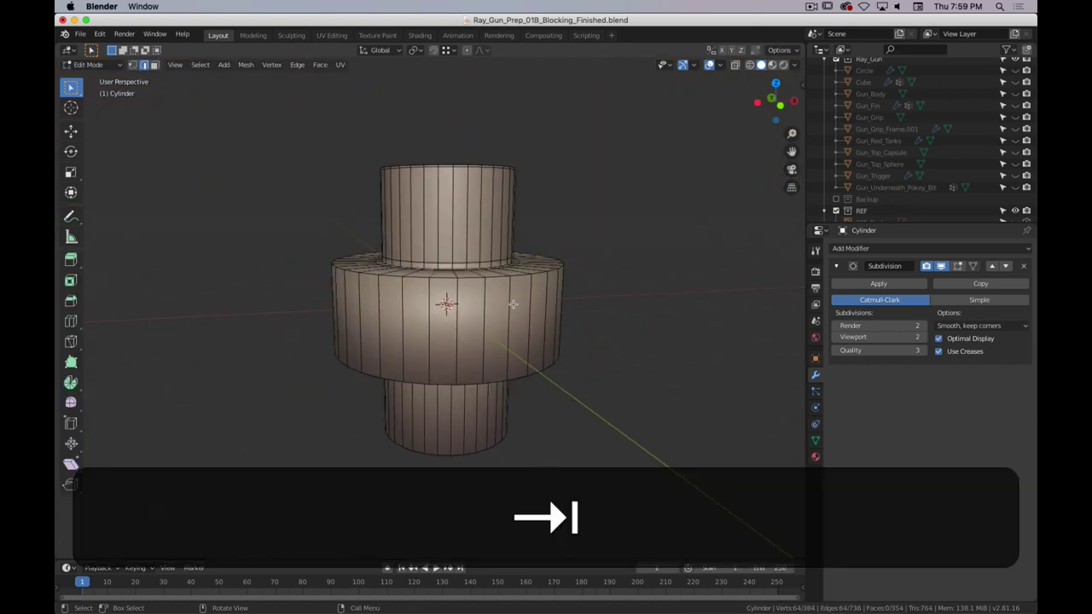
mouse_move(518, 311)
middle_down()
mouse_move(480, 268)
mouse_move(489, 309)
mouse_move(606, 327)
mouse_move(397, 324)
mouse_move(562, 356)
mouse_move(575, 341)
mouse_move(546, 324)
mouse_move(568, 350)
mouse_move(508, 292)
middle_up()
key(Tab)
key(Tab)
key(Tab)
key(Tab)
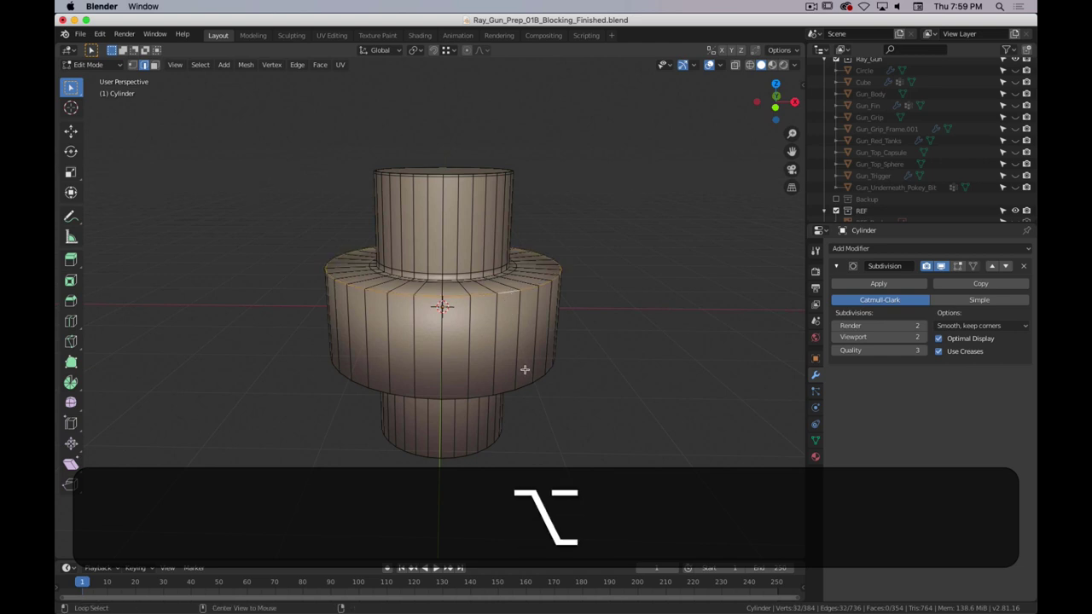
- Use Offset Edge Slide on both outer rim loops of the wide middle section at factor 0 with Even off
middle_drag(524, 370, 482, 290)
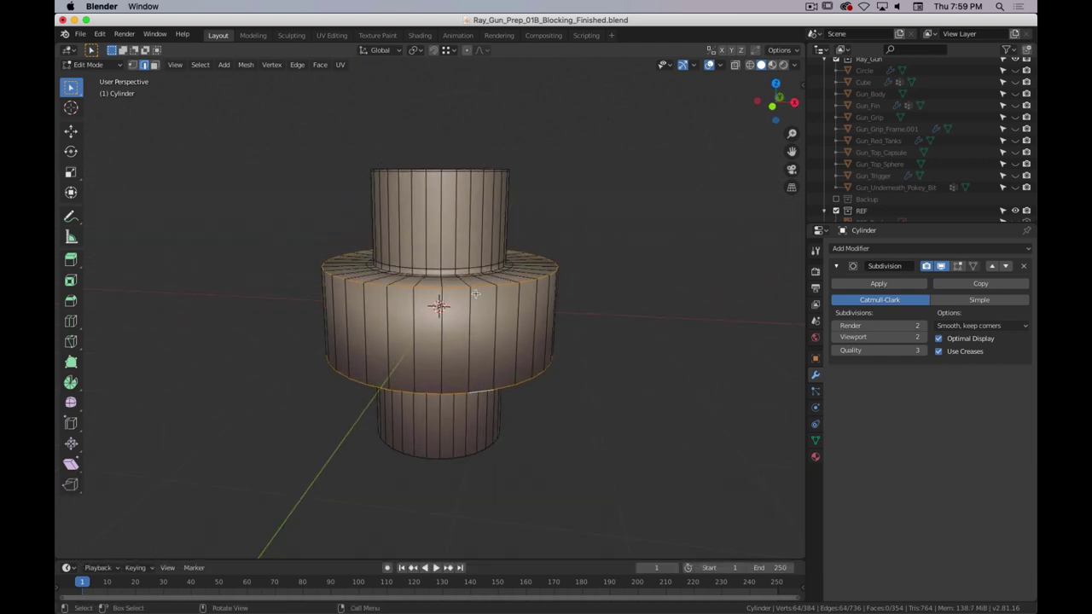
right_click(482, 290)
click(452, 290)
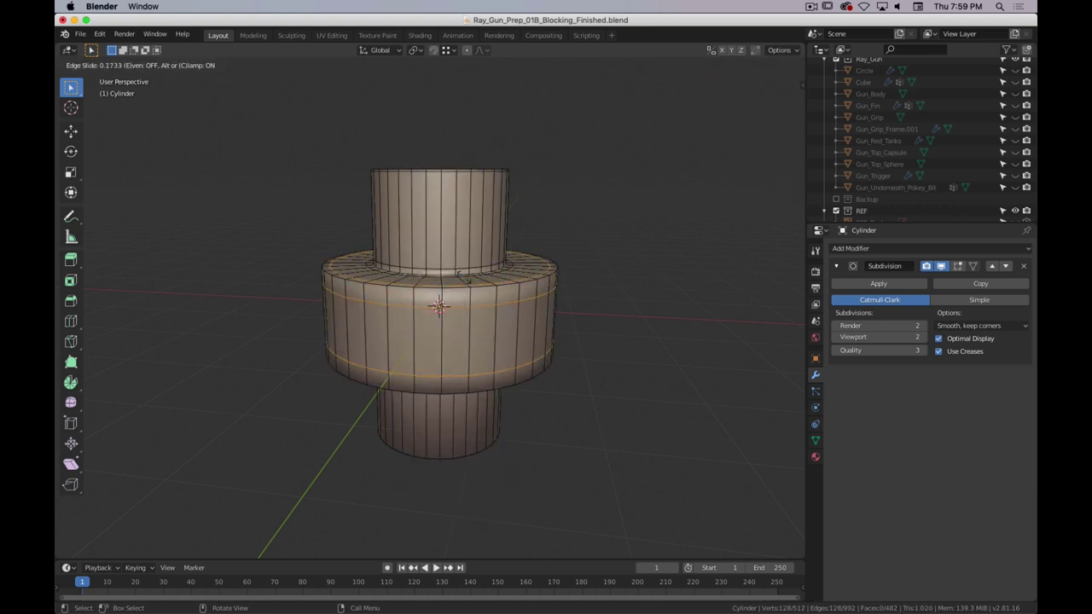
key(e)
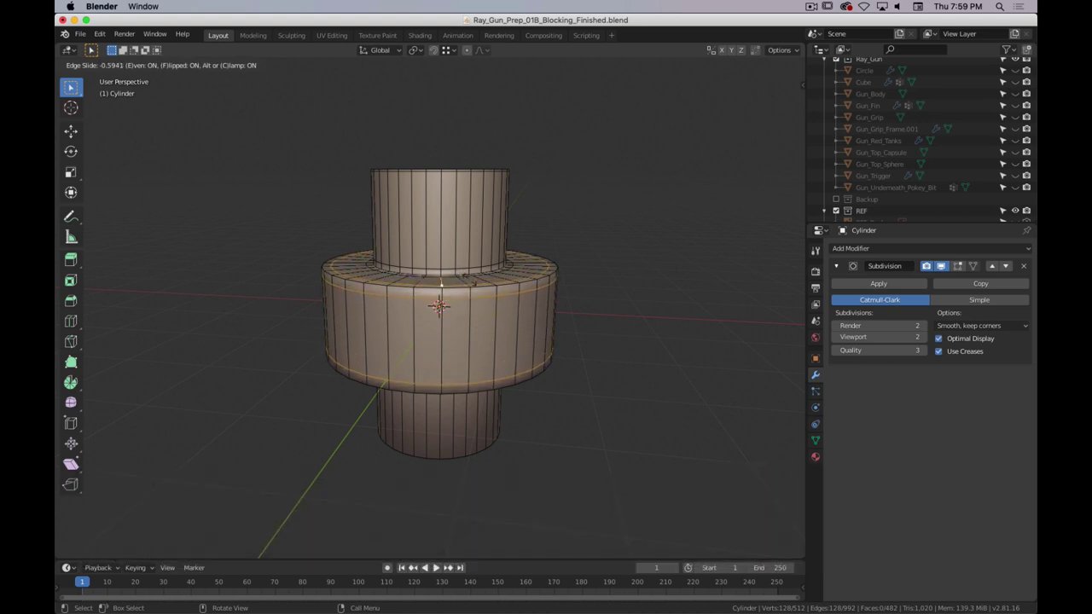
click(465, 276)
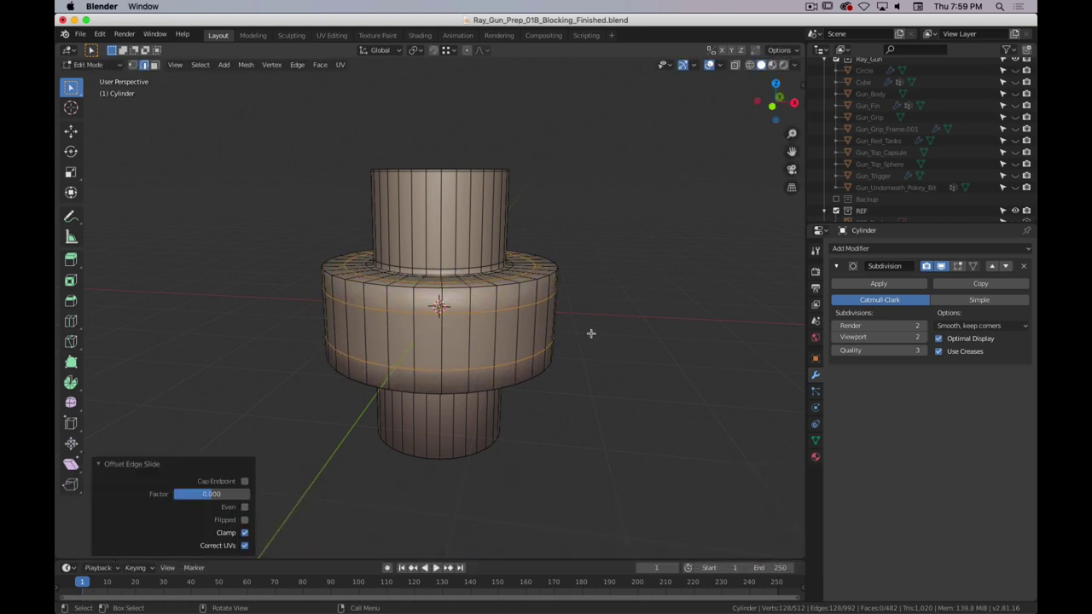
- Inspect the softened outer rims of the wide middle section from several angles in Object Mode and return to Edit Mode
key(Tab)
middle_drag(595, 345, 575, 407)
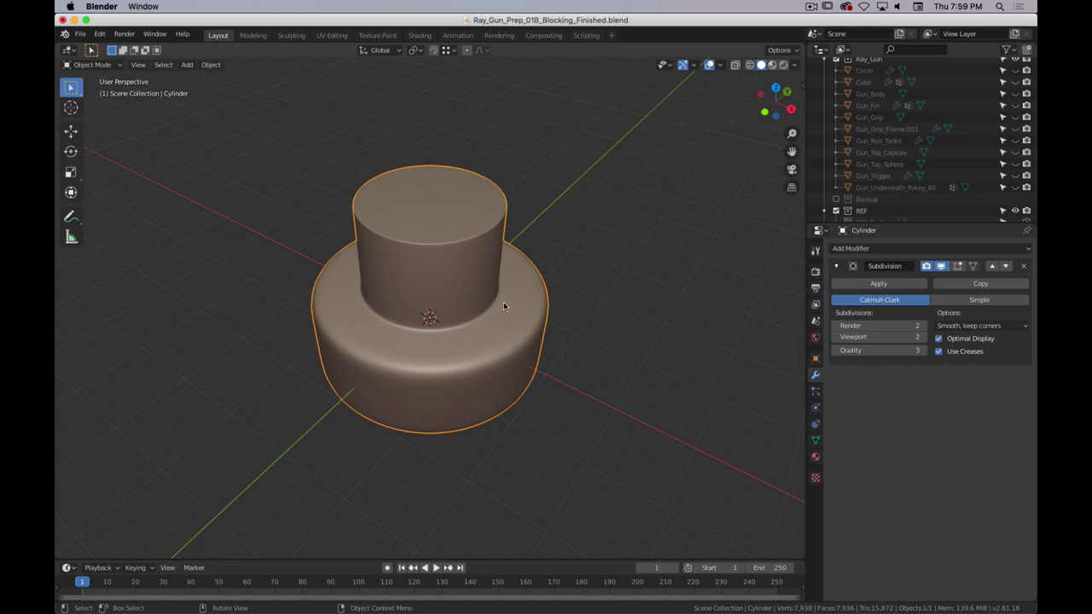
middle_drag(546, 361, 774, 377)
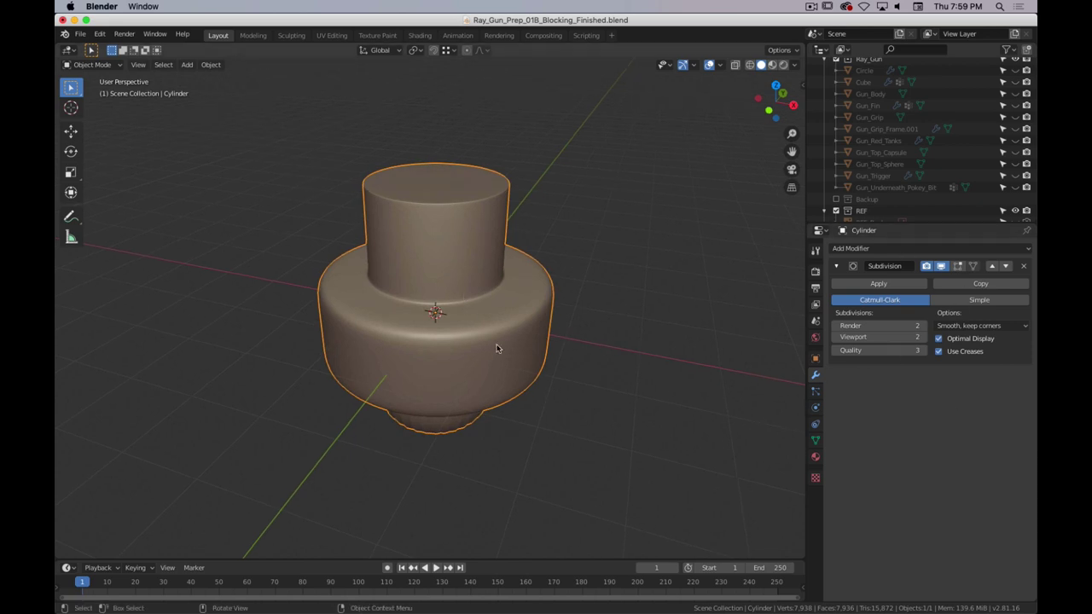
middle_drag(497, 346, 565, 370)
key(Tab)
key(Tab)
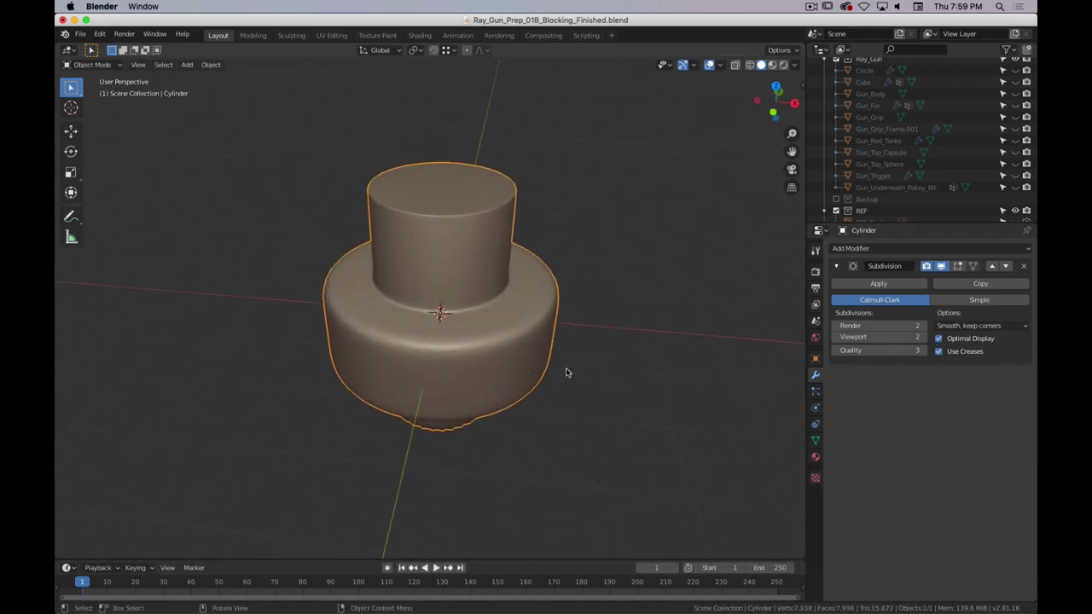
middle_drag(484, 329, 538, 278)
key(Tab)
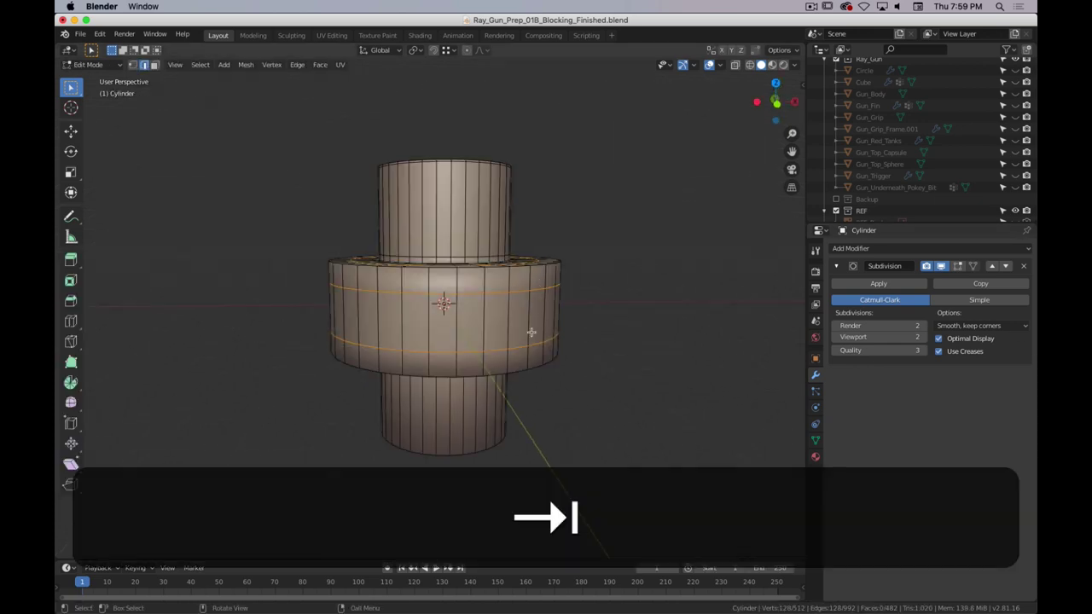
- Select the two supporting loops on either side of the wide section's upper outer rim and dissolve them
mouse_move(484, 312)
middle_down()
mouse_move(476, 303)
mouse_move(488, 300)
middle_up()
click(650, 316)
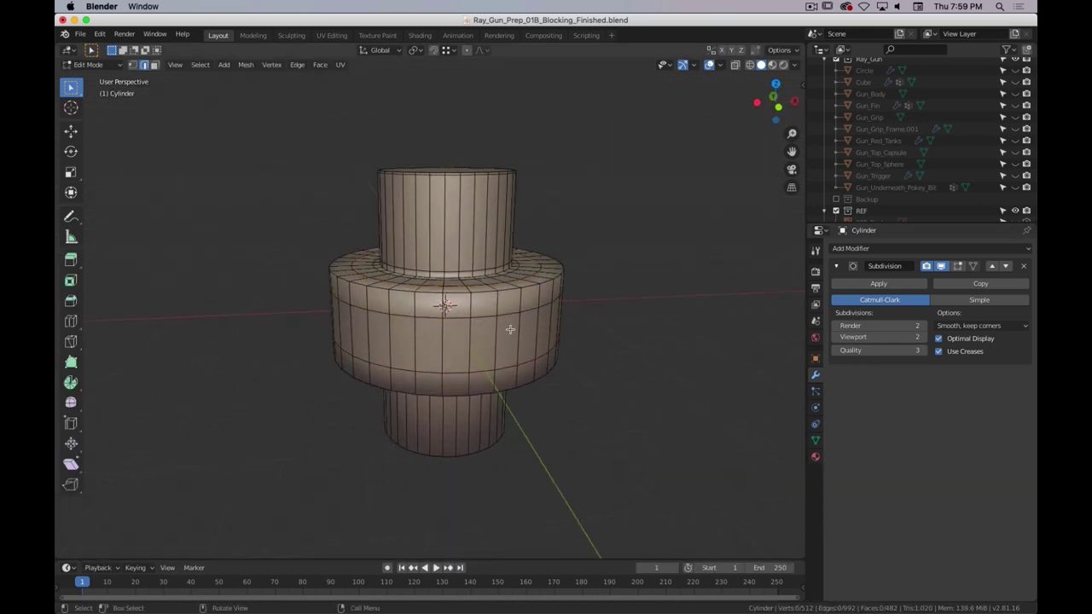
alt+click(487, 316)
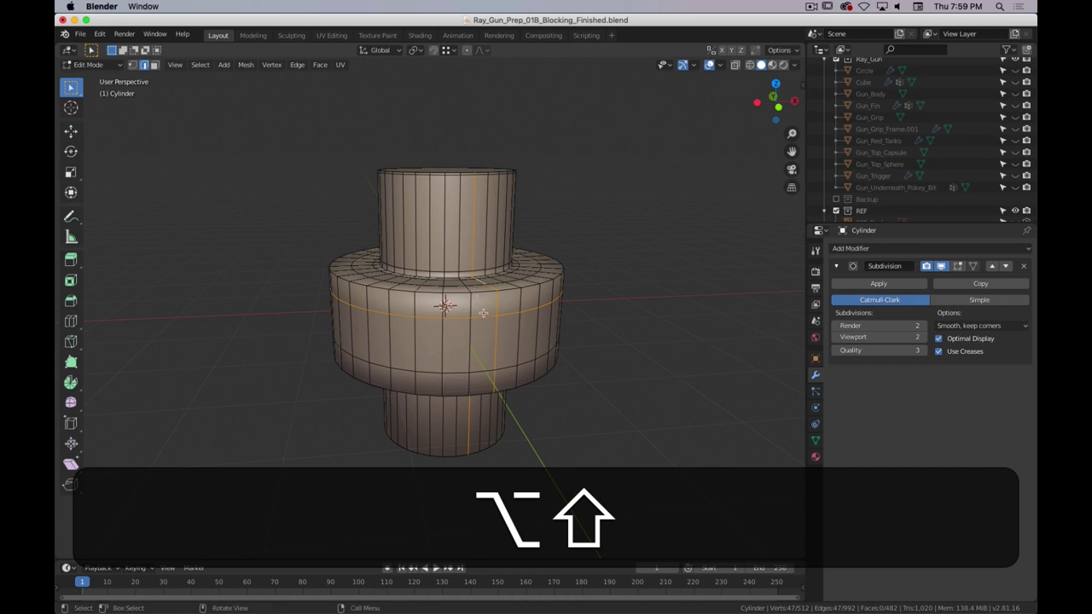
click(483, 314)
alt+click(484, 314)
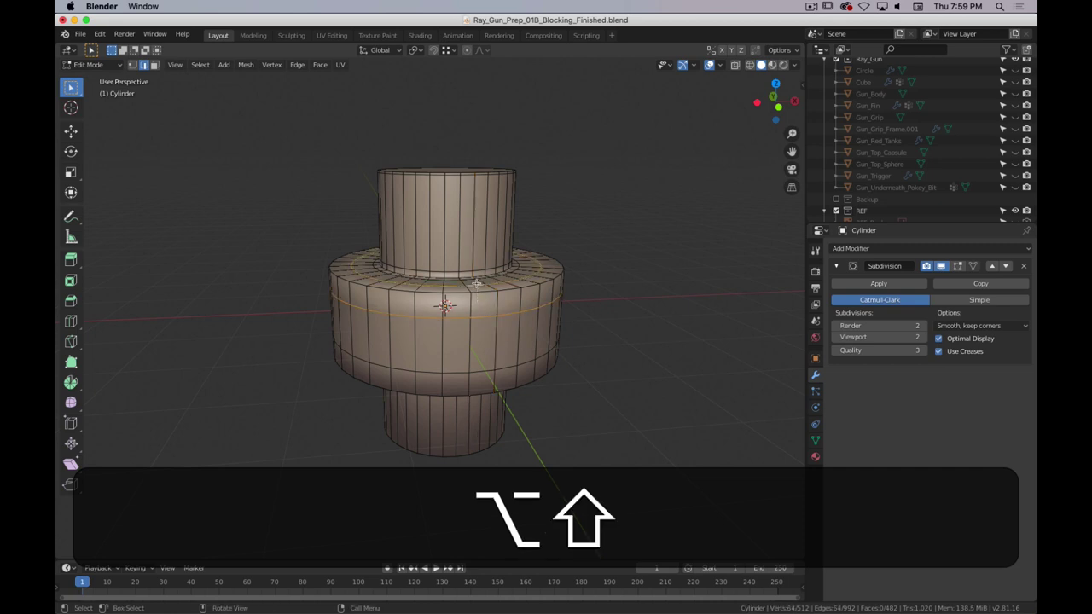
key(x)
click(468, 367)
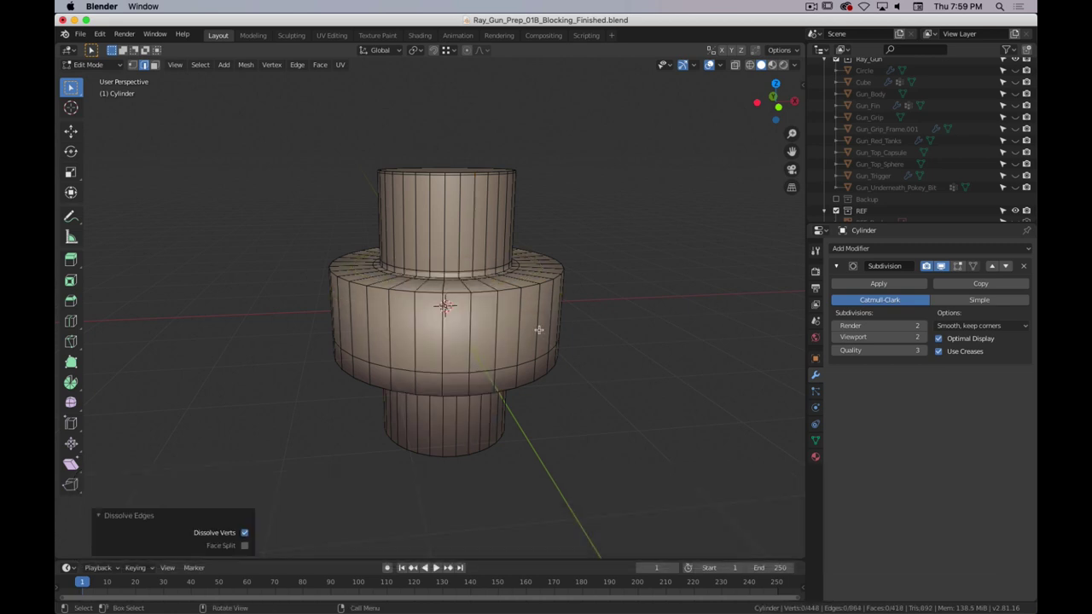
- Use Offset Edge Slide on the wide section's upper outer rim loop at factor about -0.79 with Even and Flipped on
middle_drag(538, 329, 509, 307)
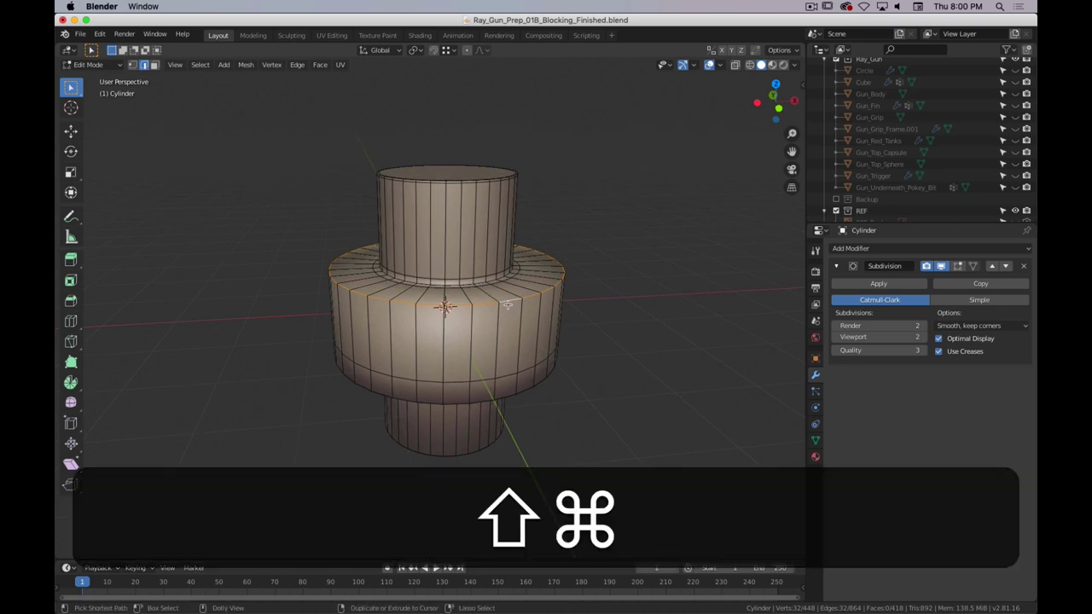
key(shift+super+e)
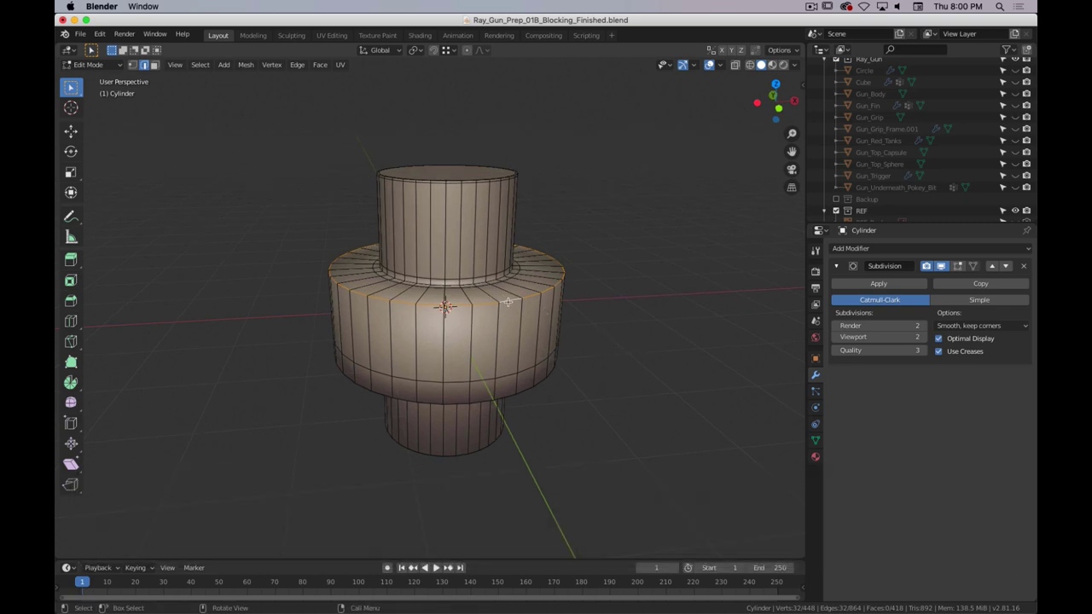
key(shift+super+e)
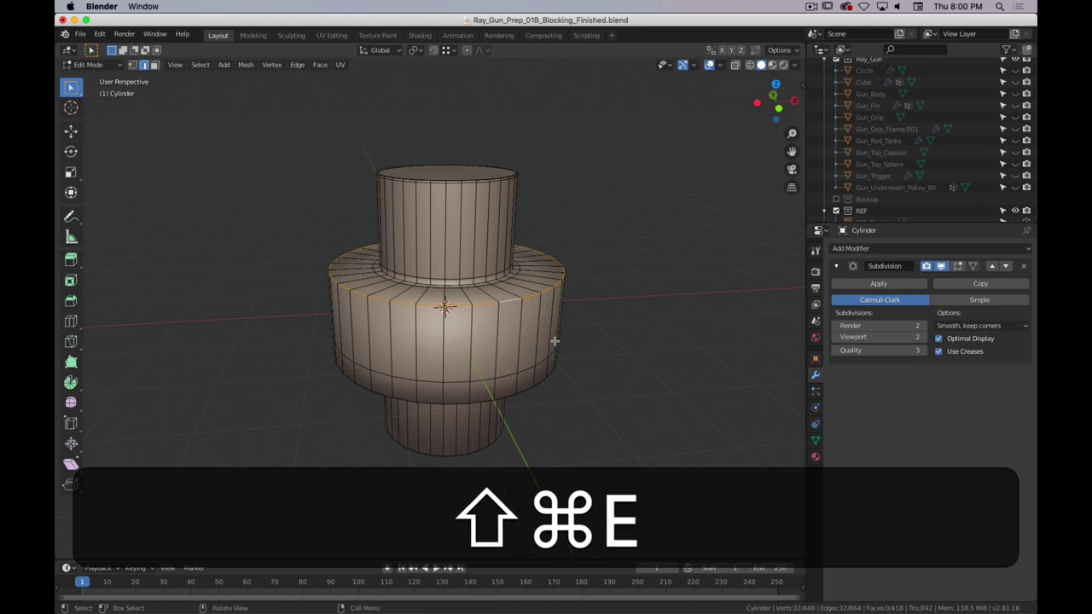
right_click(607, 266)
right_click(497, 300)
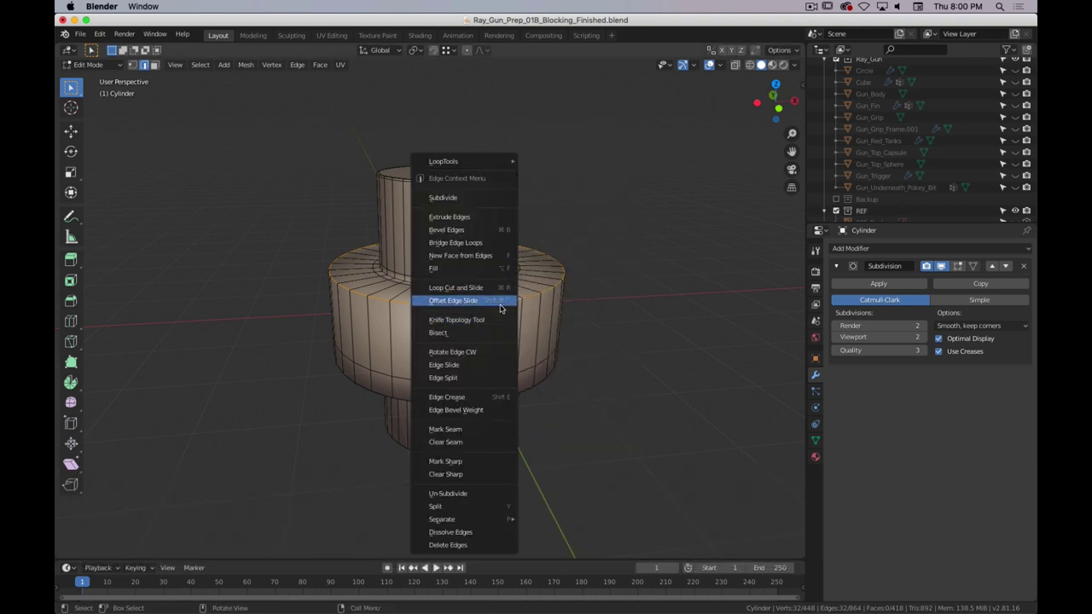
key(shift+super+r)
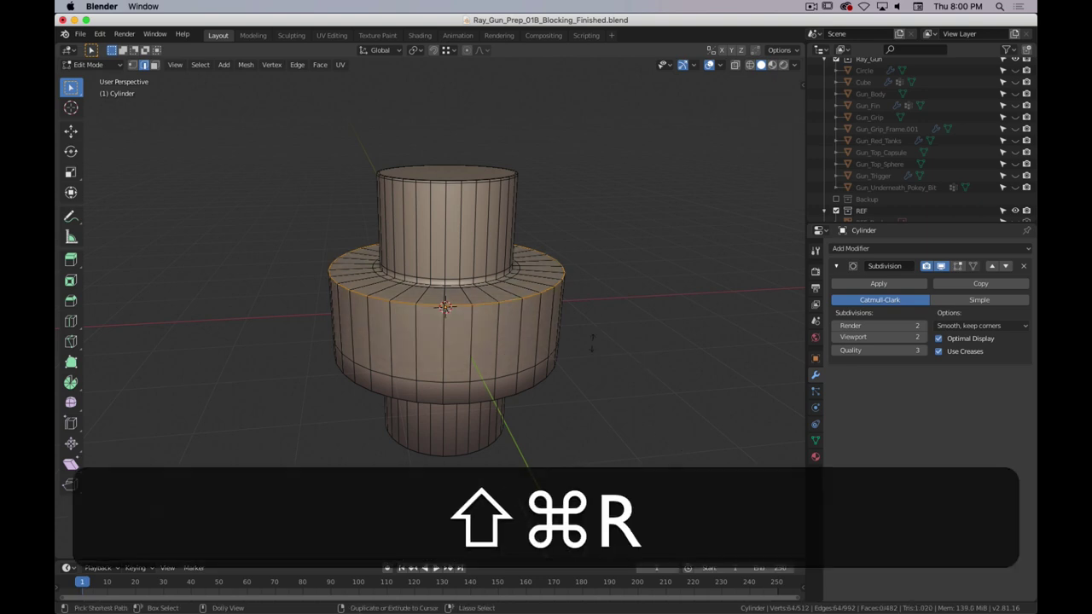
key(e)
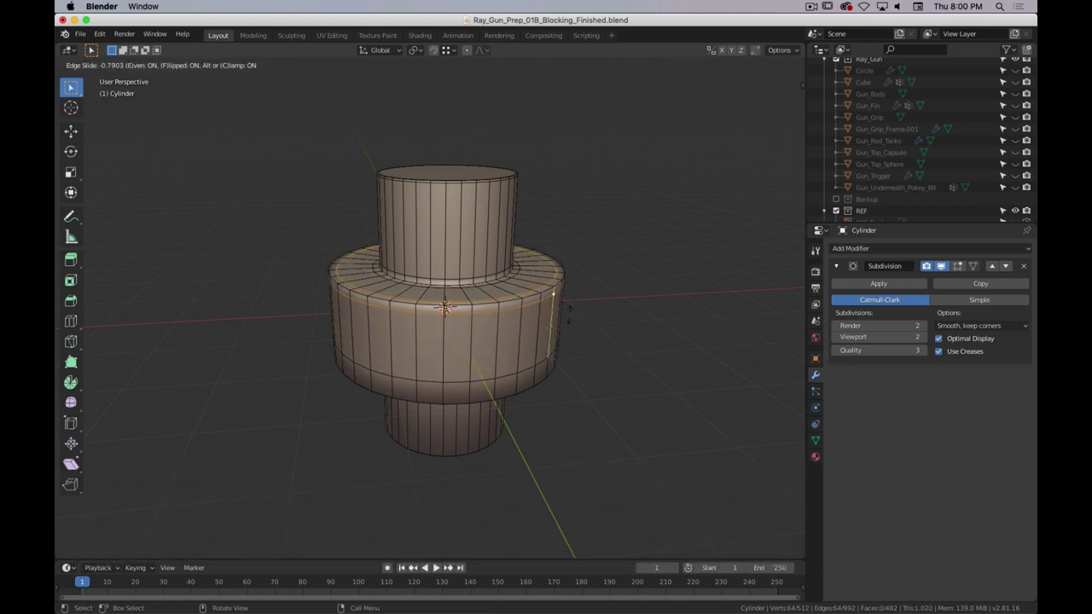
click(568, 313)
- Return to Object Mode and delete the practice cylinder
key(Tab)
scroll(558, 371, down, 4)
middle_drag(559, 371, 420, 342)
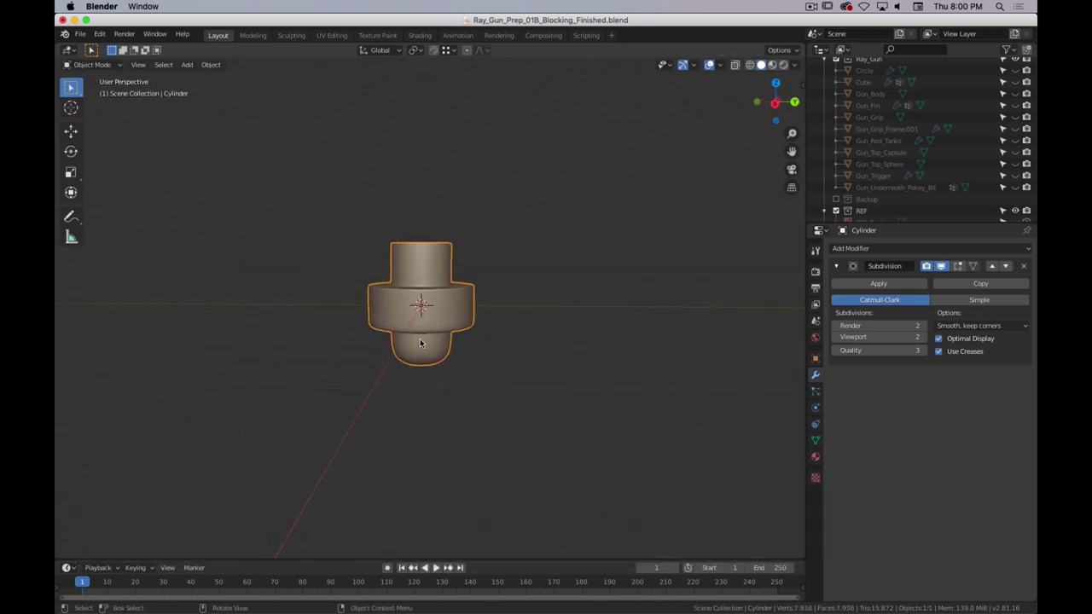
key(super+period)
key(x)
click(442, 292)
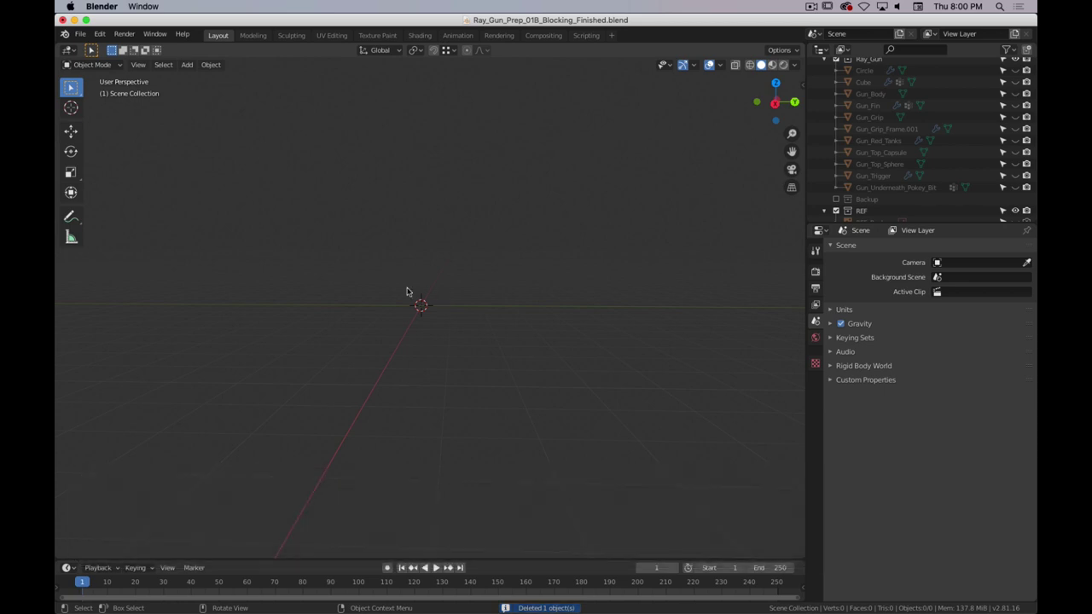
- Unhide all the ray gun objects, view them from the front and clear the selection
middle_drag(506, 221, 486, 242)
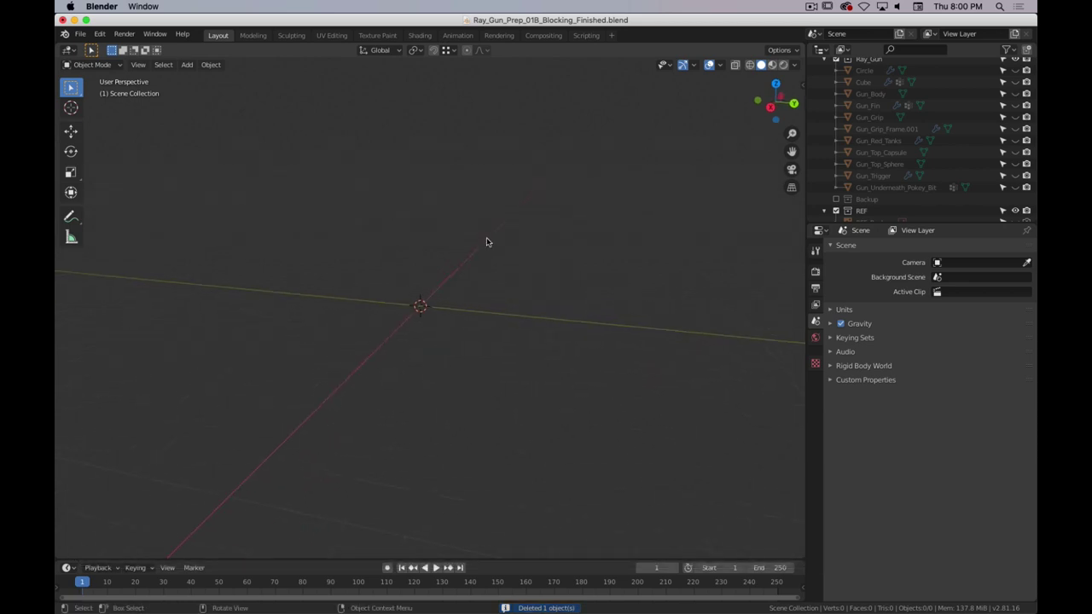
key(alt+h)
middle_drag(499, 285, 364, 274)
key(1)
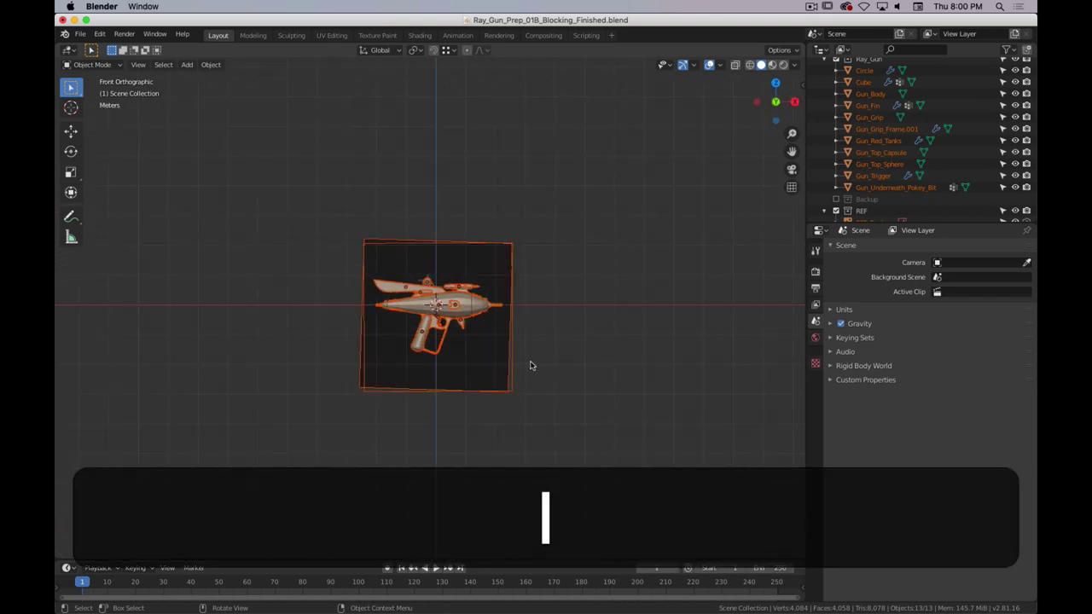
scroll(530, 365, up, 4)
click(719, 293)
- Change the viewport's solid shading from the brown look to a neutral grey one
middle_drag(719, 292, 600, 224)
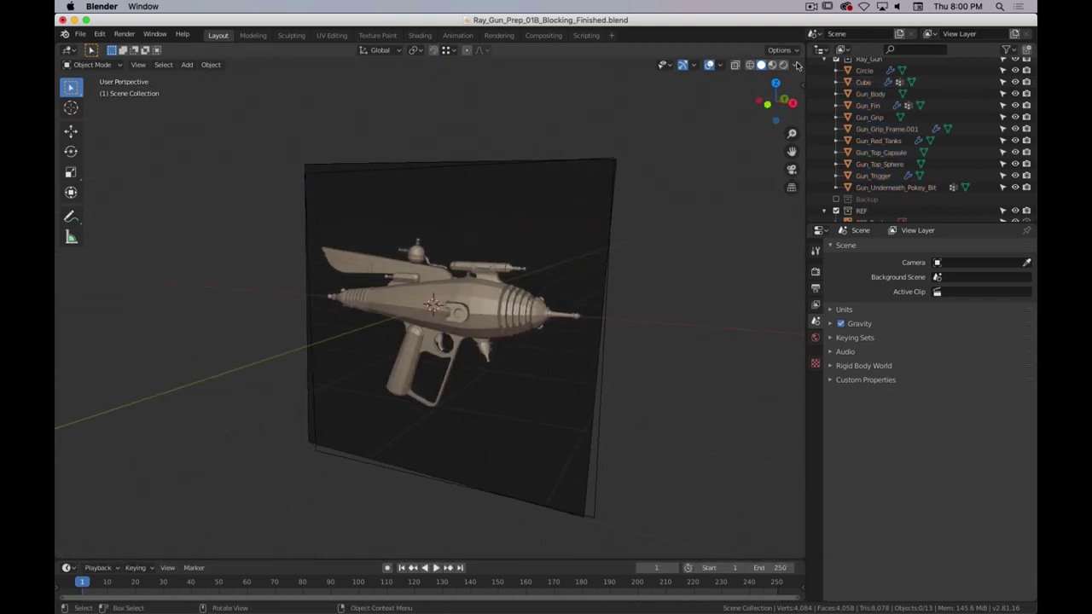
click(795, 65)
click(743, 211)
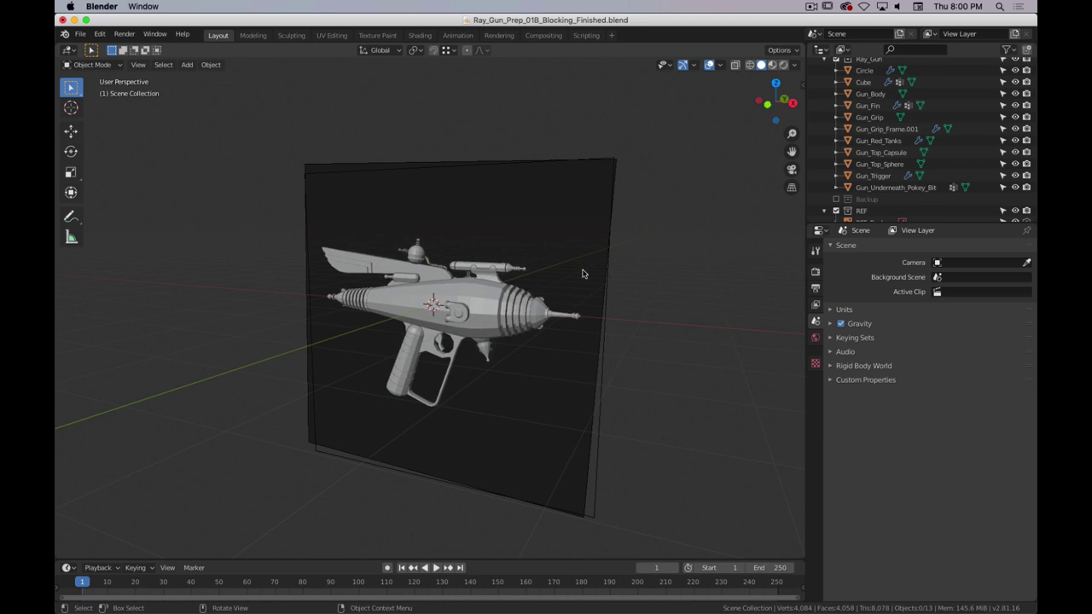
- Exclude the REF collection from the view layer, leaving only the ray gun parts in view
scroll(503, 353, up, 4)
scroll(503, 353, down, 3)
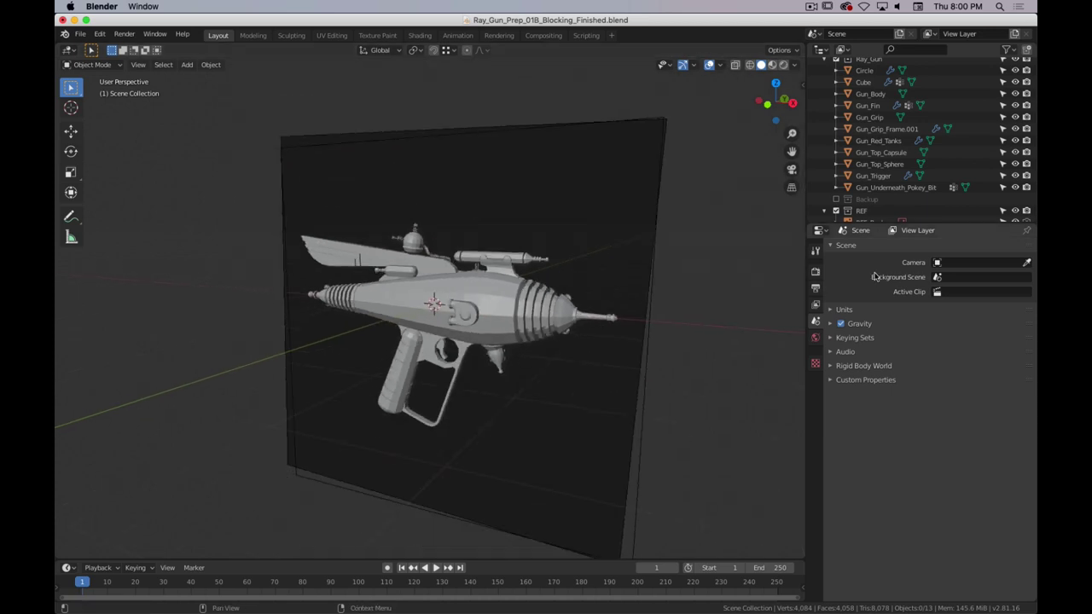
click(835, 211)
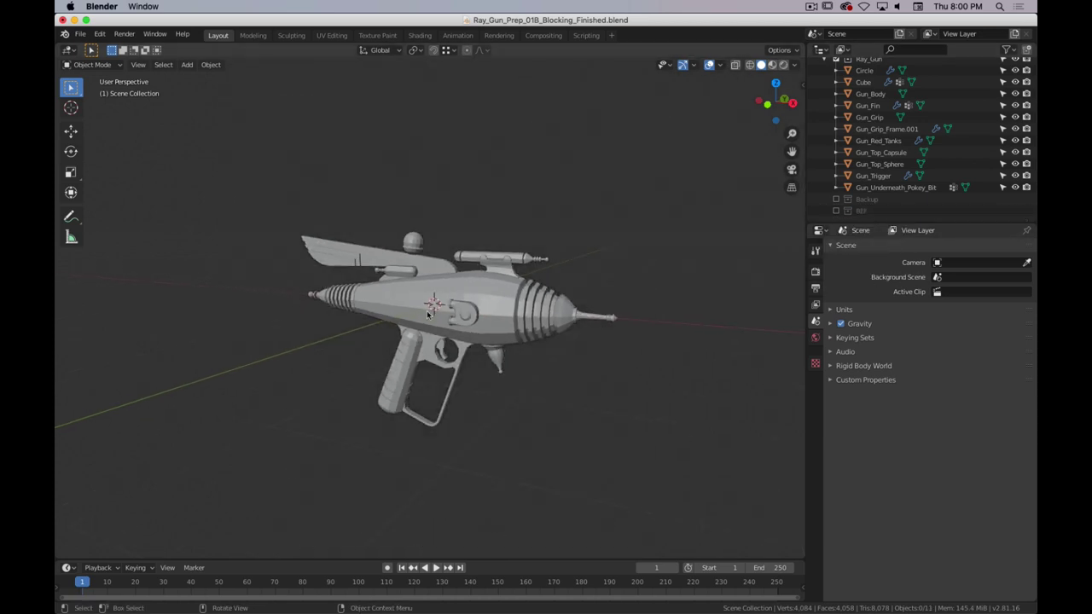
- Select Gun_Body and isolate it in local view
click(489, 287)
middle_drag(489, 286, 488, 319)
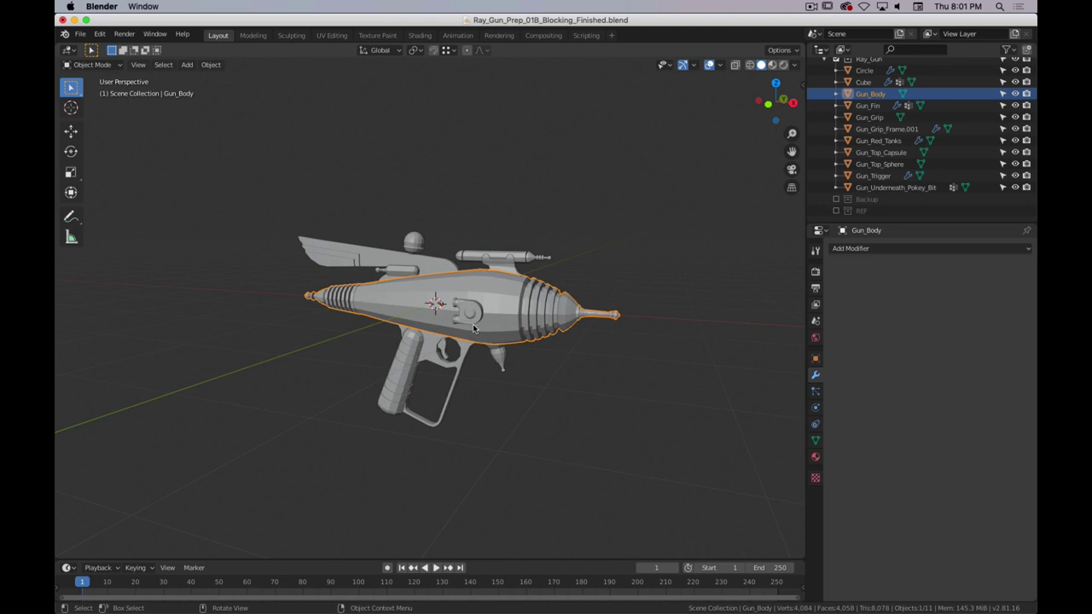
key(slash)
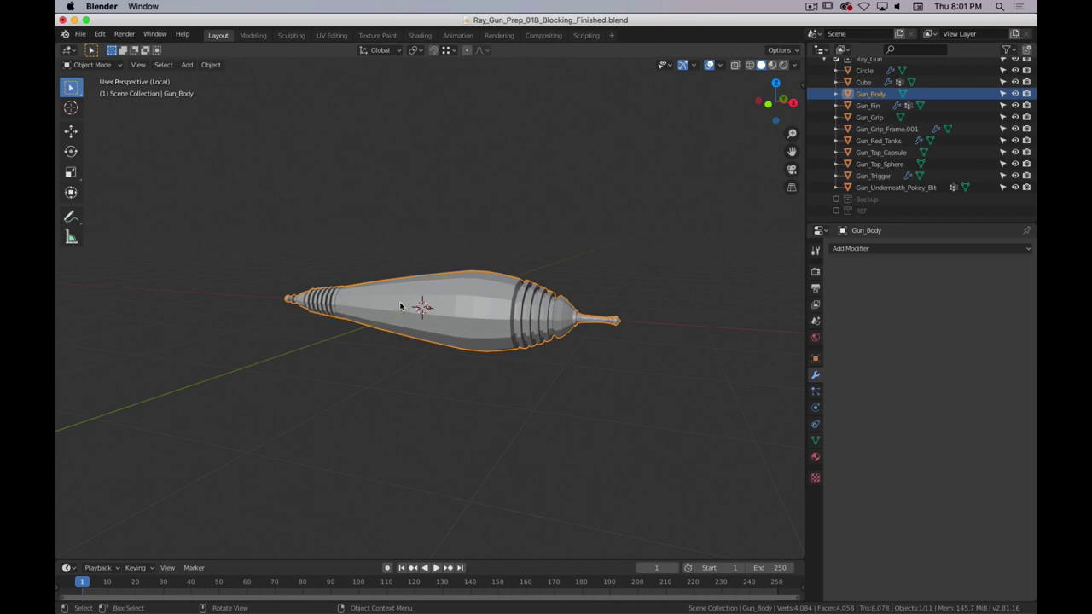
middle_drag(488, 231, 458, 237)
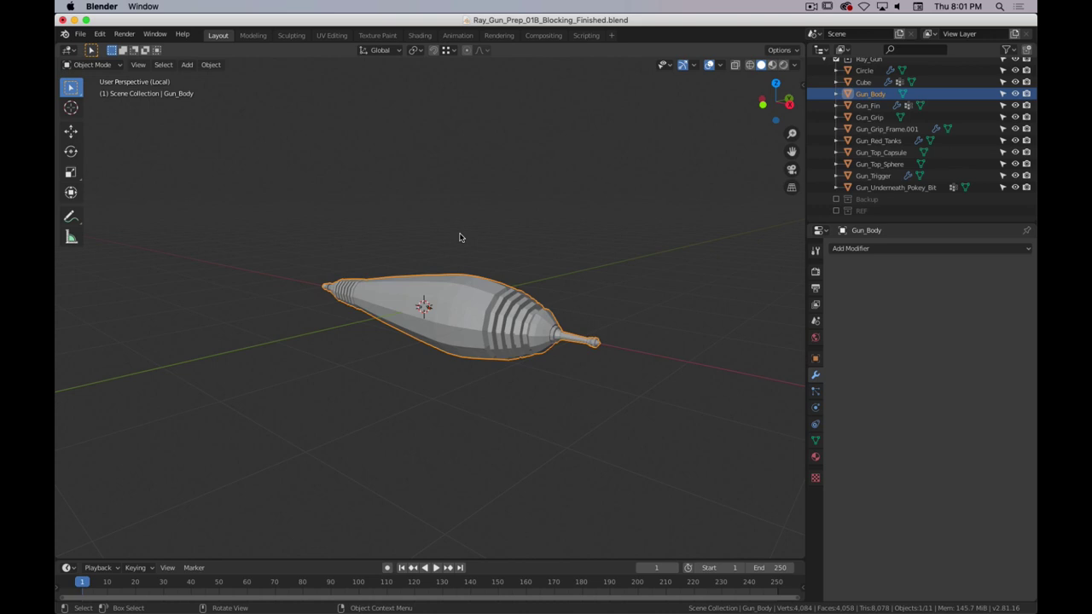
- Add a Subdivision Surface modifier to Gun_Body with Render 3, Viewport 2 and Optimal Display on
key(Tab)
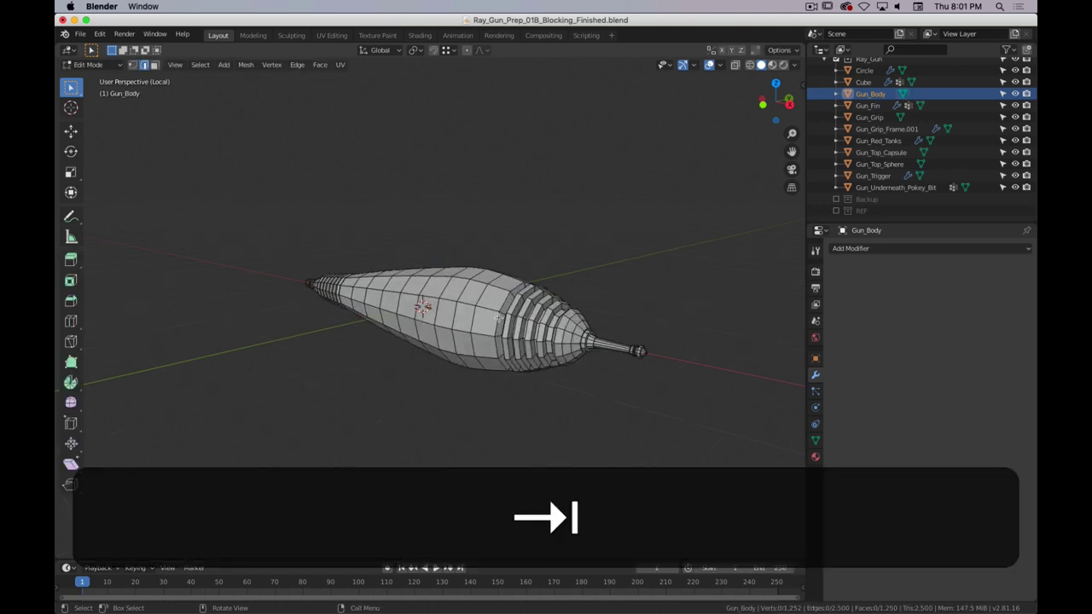
scroll(469, 290, up, 4)
shift+middle_drag(459, 261, 431, 247)
click(863, 251)
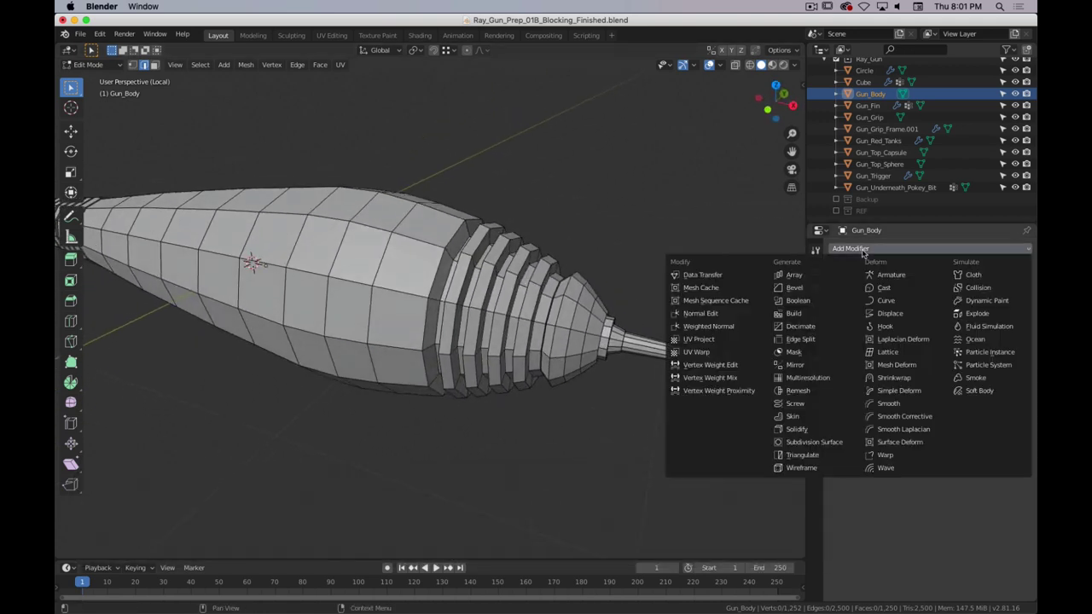
click(815, 441)
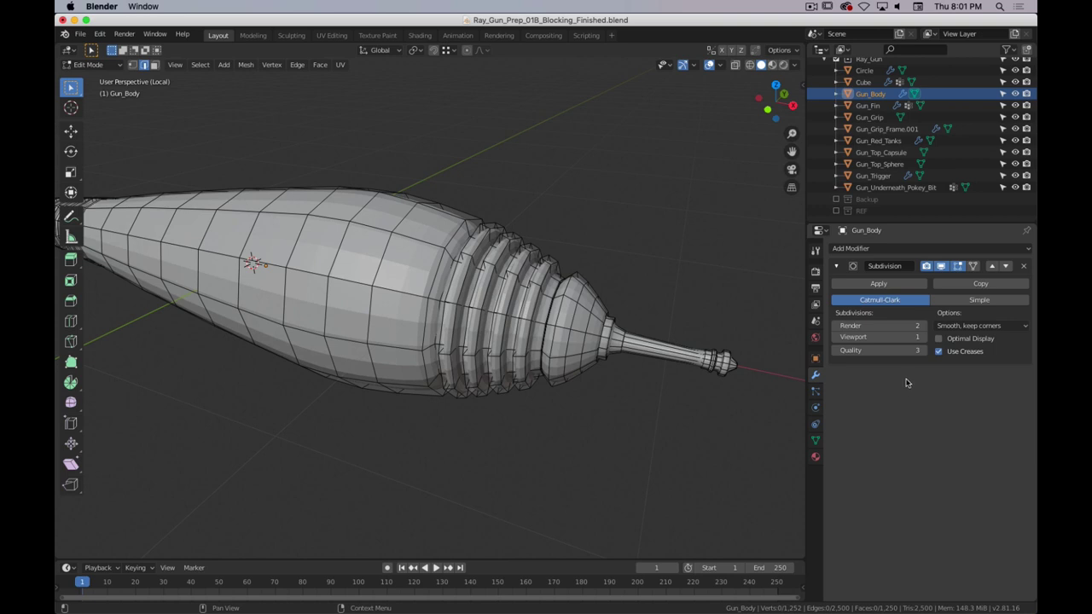
click(923, 340)
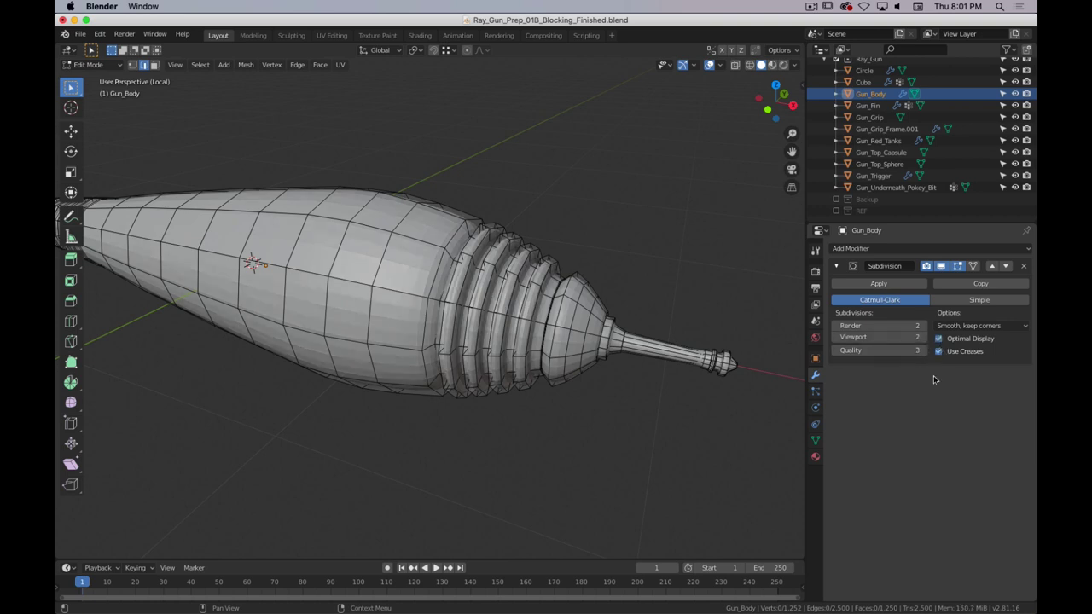
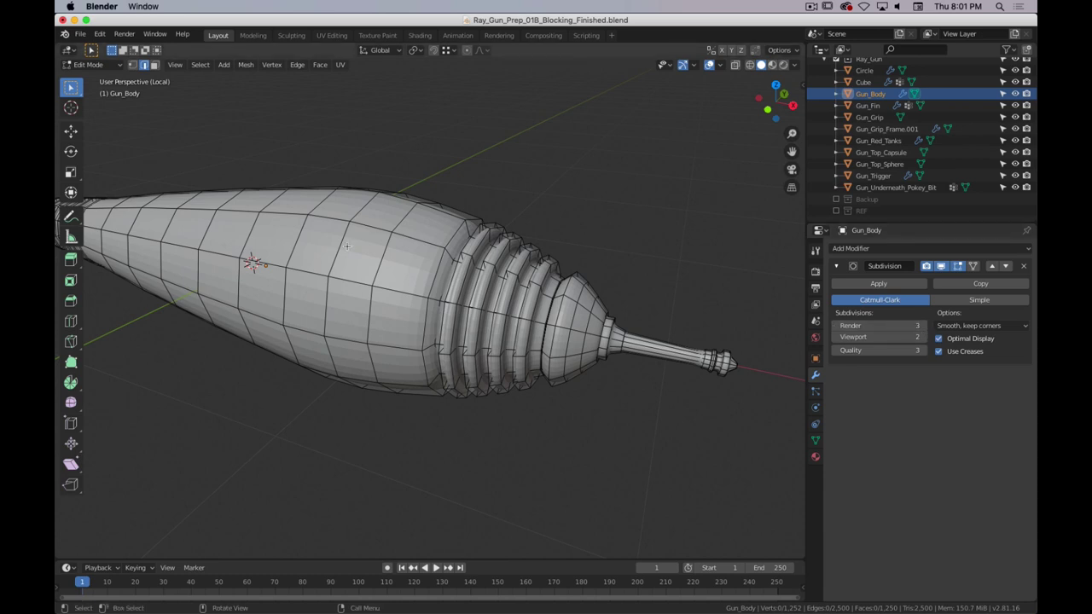
- Return to Object Mode and apply Shade Smooth to Gun_Body
key(Tab)
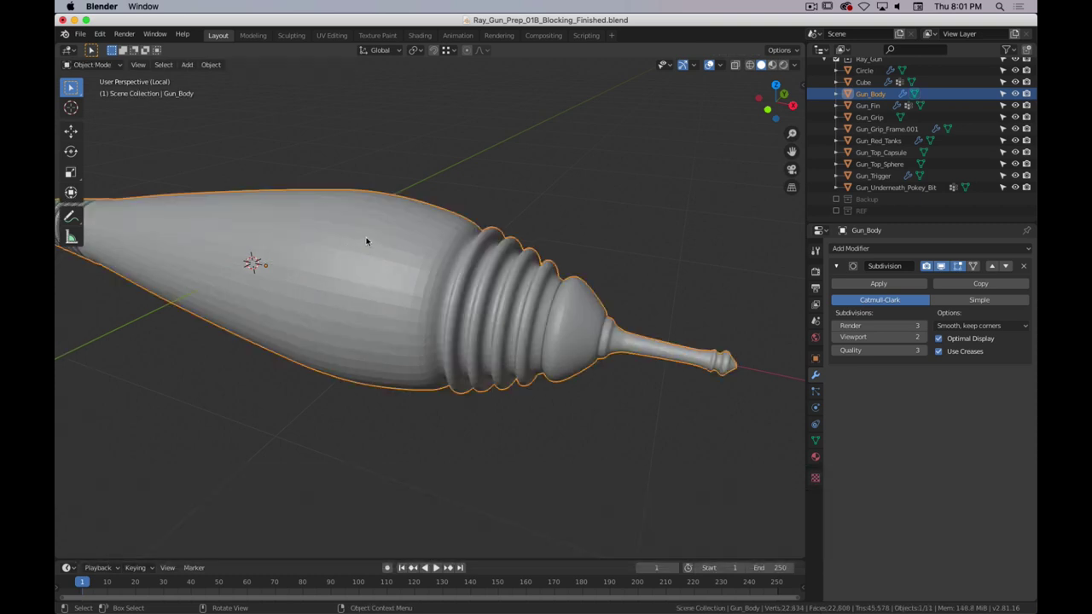
right_click(367, 238)
click(313, 226)
- Examine the smoothed gun body from the rear tip and its rings to the front rings and nozzle
mouse_move(322, 431)
middle_down()
mouse_move(397, 426)
mouse_move(406, 400)
mouse_move(361, 431)
mouse_move(318, 414)
middle_up()
middle_drag(263, 384, 539, 381)
scroll(494, 345, up, 5)
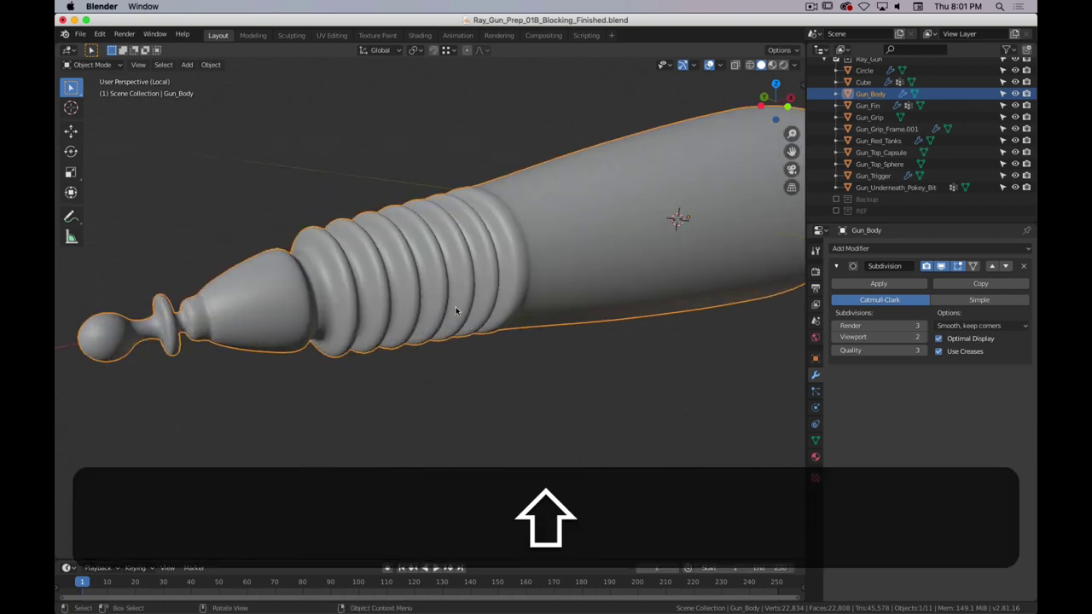
middle_drag(455, 310, 372, 289)
shift+middle_drag(372, 289, 499, 253)
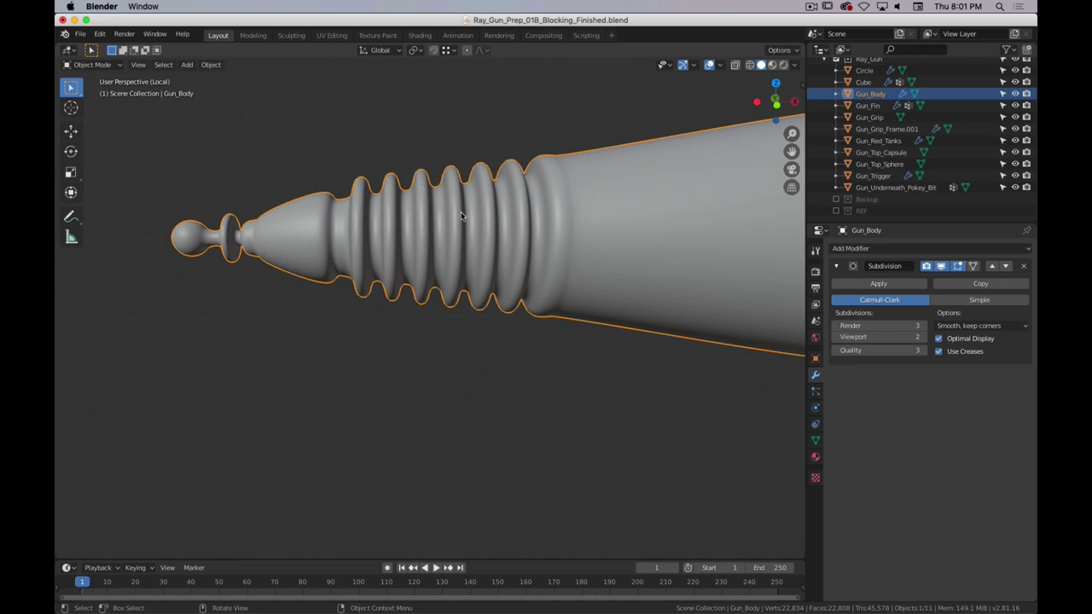
scroll(425, 269, down, 3)
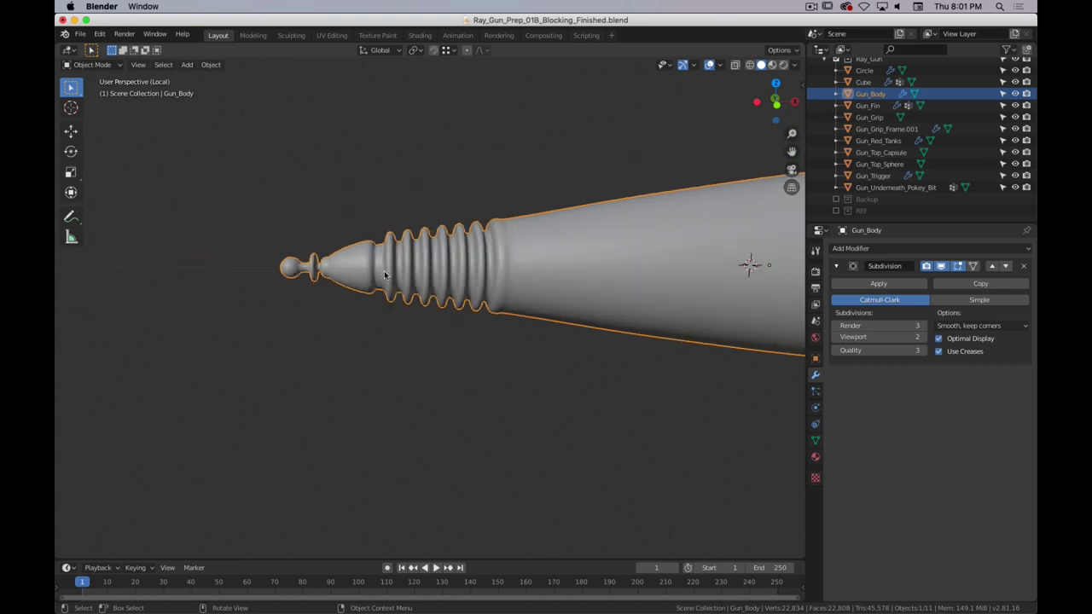
shift+middle_drag(529, 243, 381, 235)
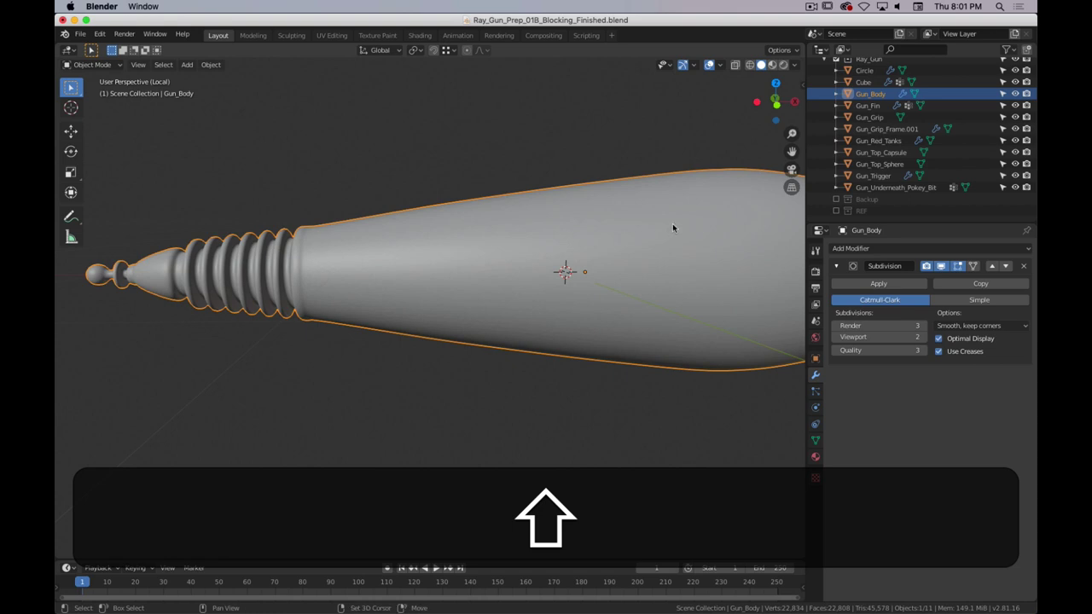
middle_drag(672, 224, 548, 256)
shift+middle_drag(393, 263, 517, 254)
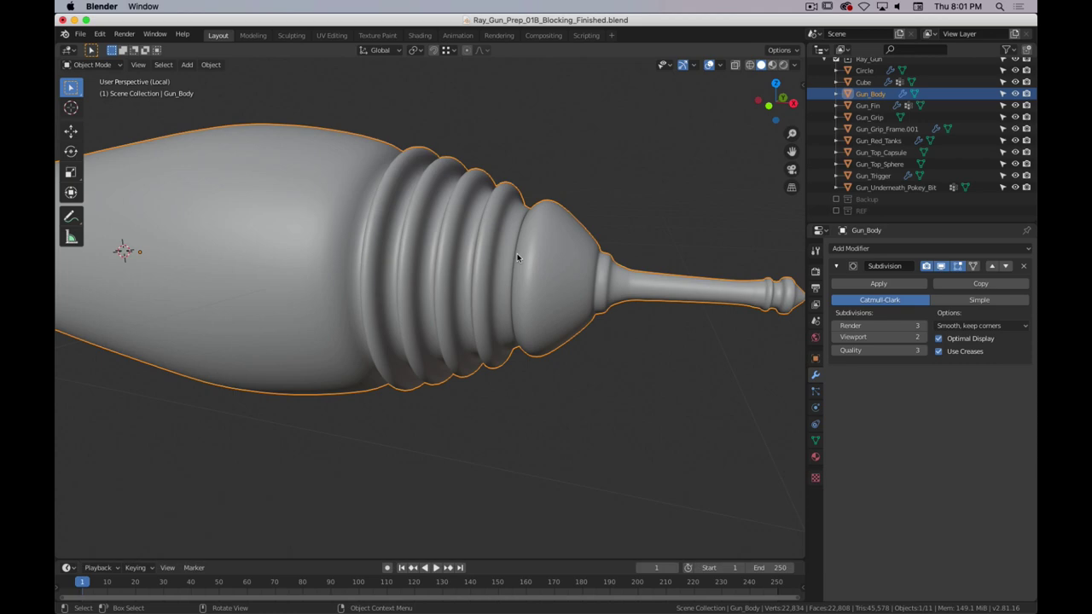
- Enter Edit Mode on Gun_Body and frame the front rings up close
scroll(479, 266, up, 2)
key(Tab)
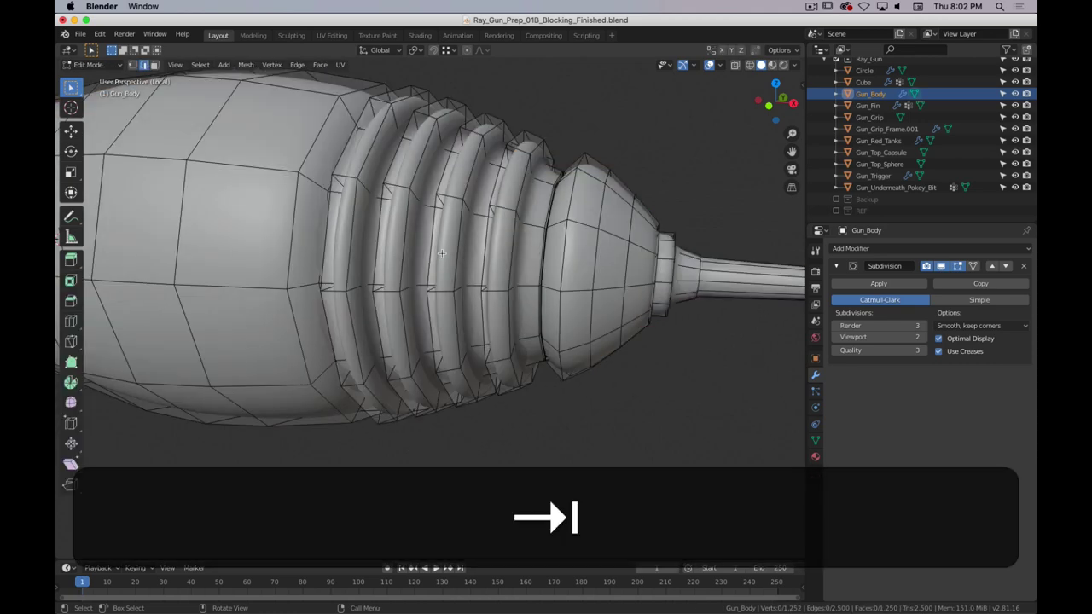
scroll(455, 261, up, 3)
shift+middle_drag(454, 261, 521, 261)
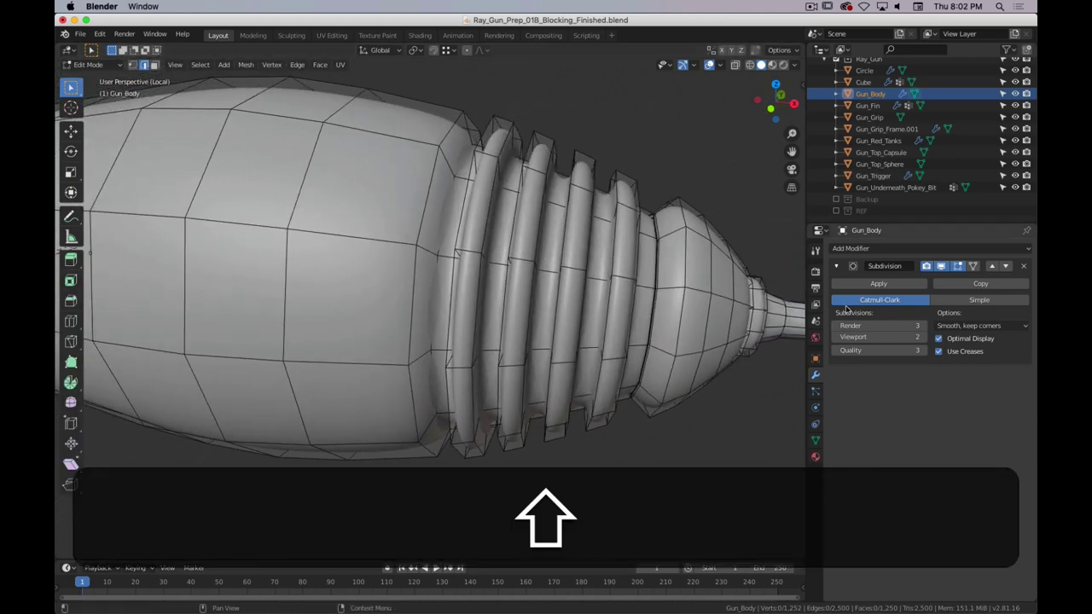
- Compare the front rings' base mesh with their subdivided surface by switching the Subdivision modifier's Edit Mode display off and on
click(958, 268)
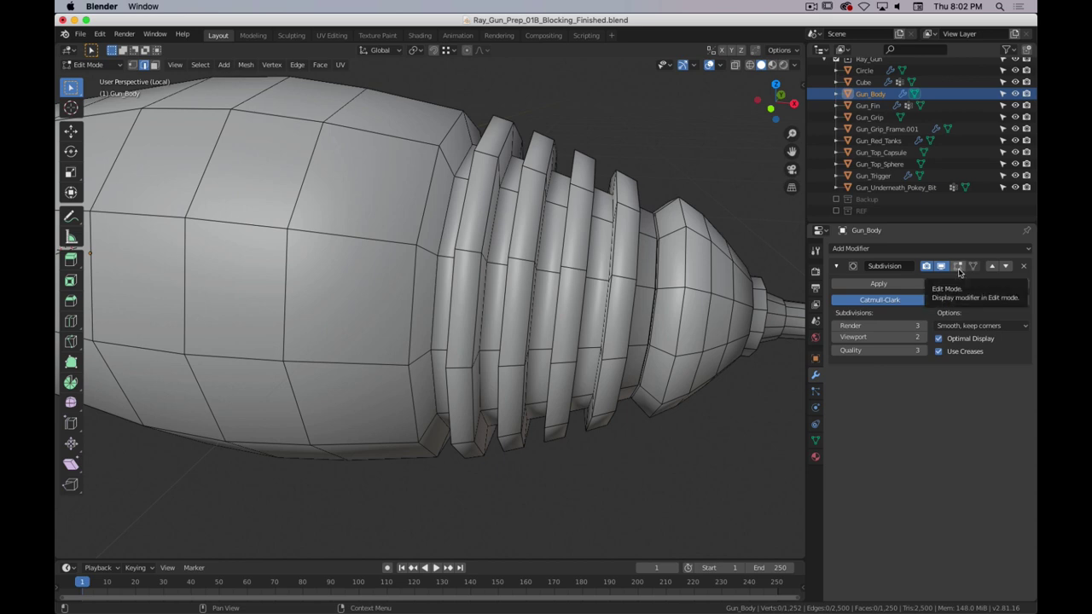
middle_drag(456, 193, 475, 223)
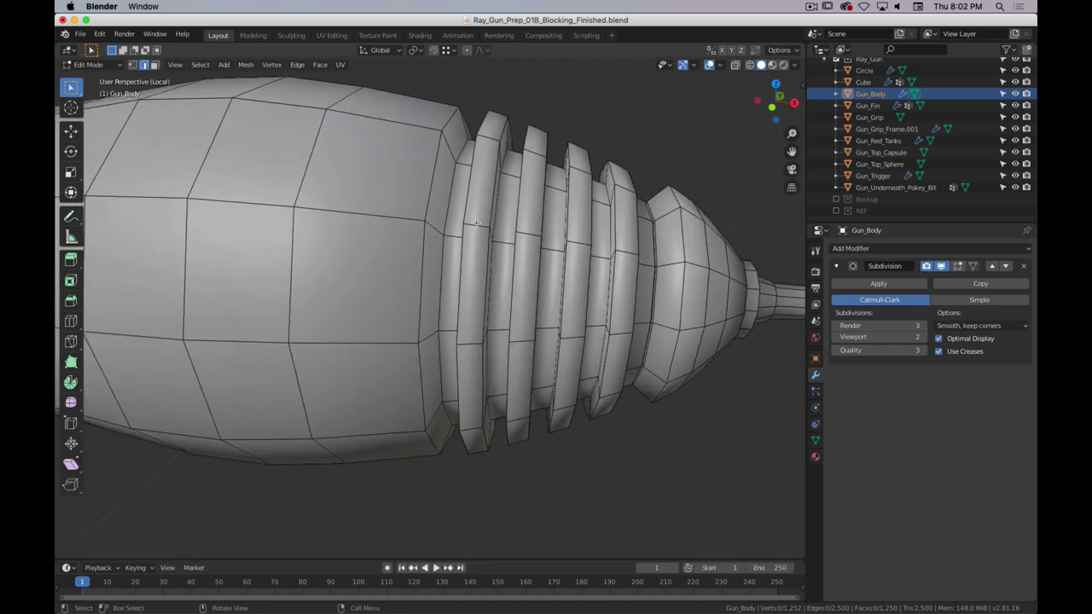
middle_drag(577, 223, 502, 234)
scroll(515, 244, up, 1)
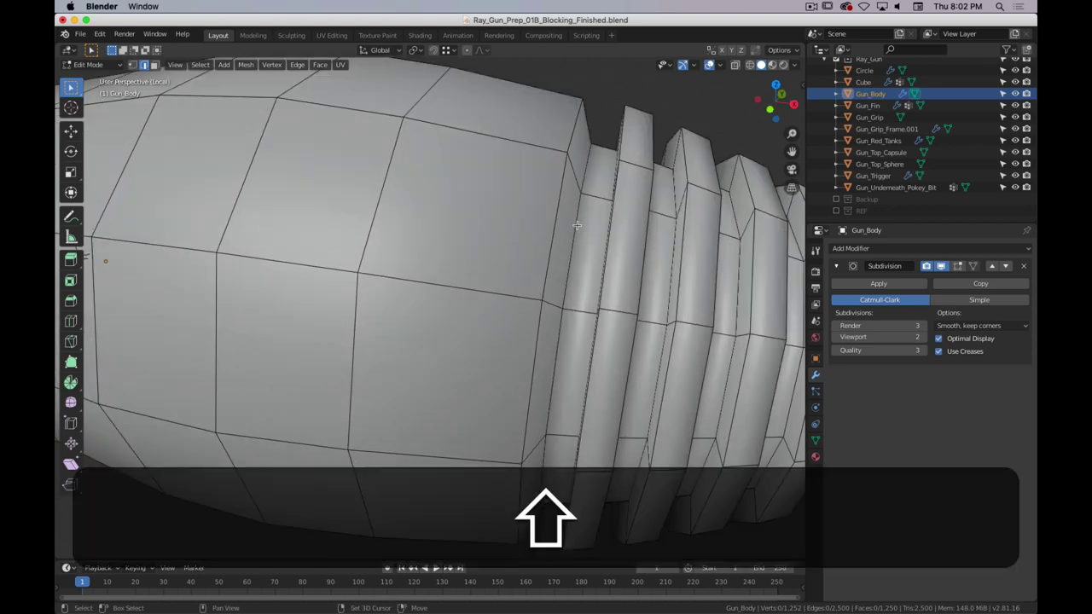
shift+middle_drag(577, 229, 522, 247)
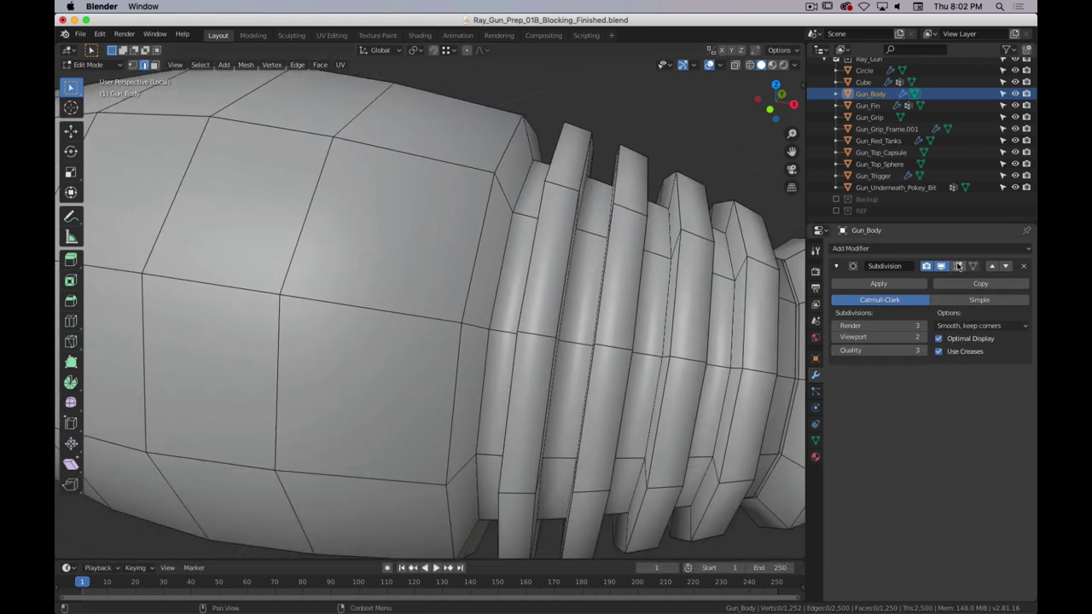
click(958, 265)
middle_drag(548, 210, 581, 208)
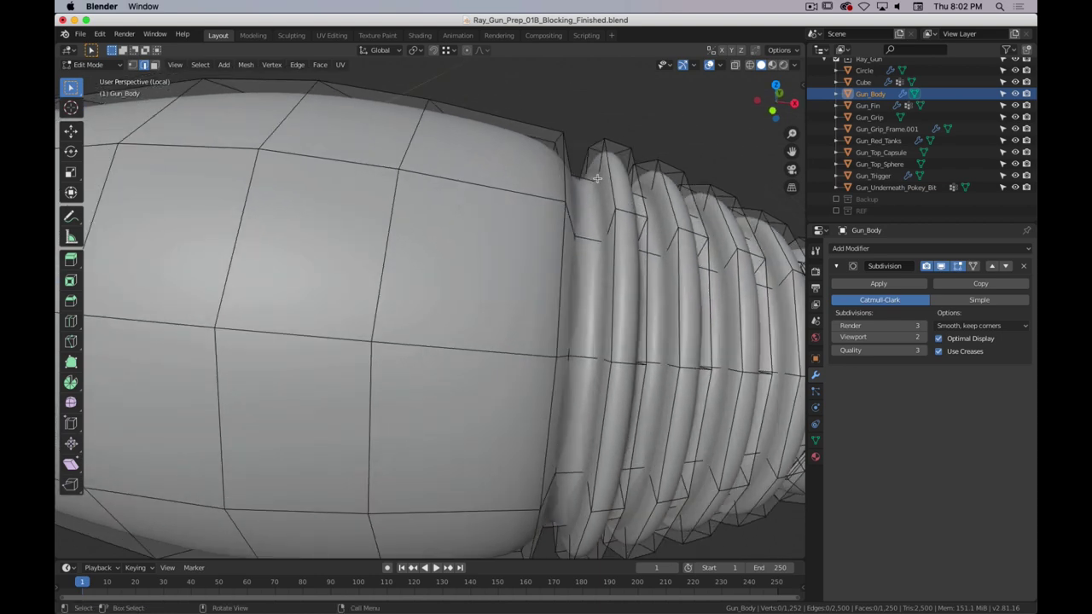
- Try a loop cut on the side wall of the first front ring, beside the large body section
scroll(597, 178, up, 3)
shift+middle_drag(636, 170, 561, 218)
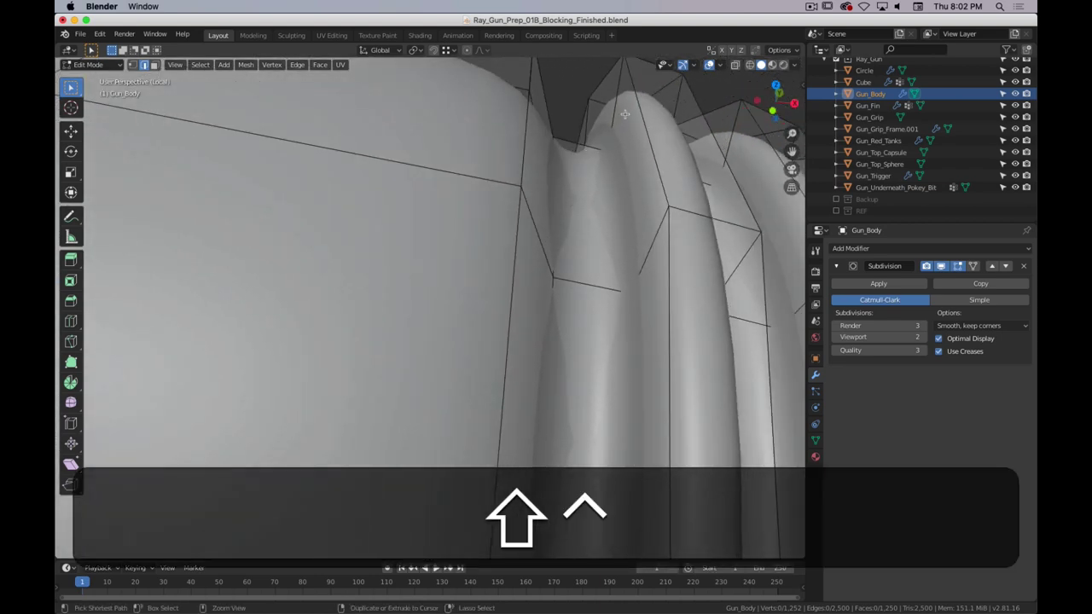
key(ctrl+r)
click(612, 109)
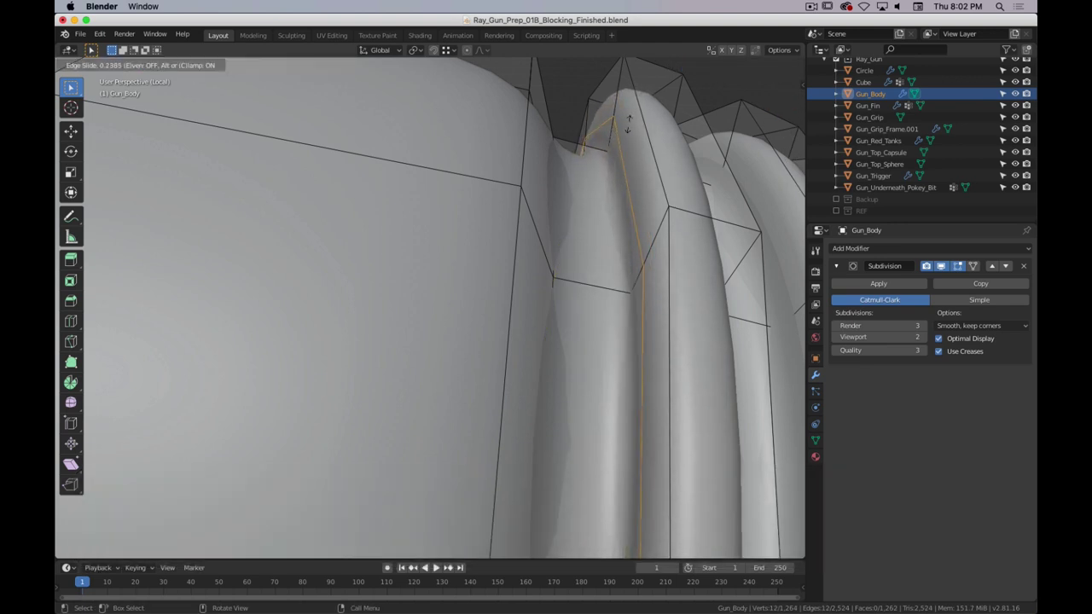
click(630, 139)
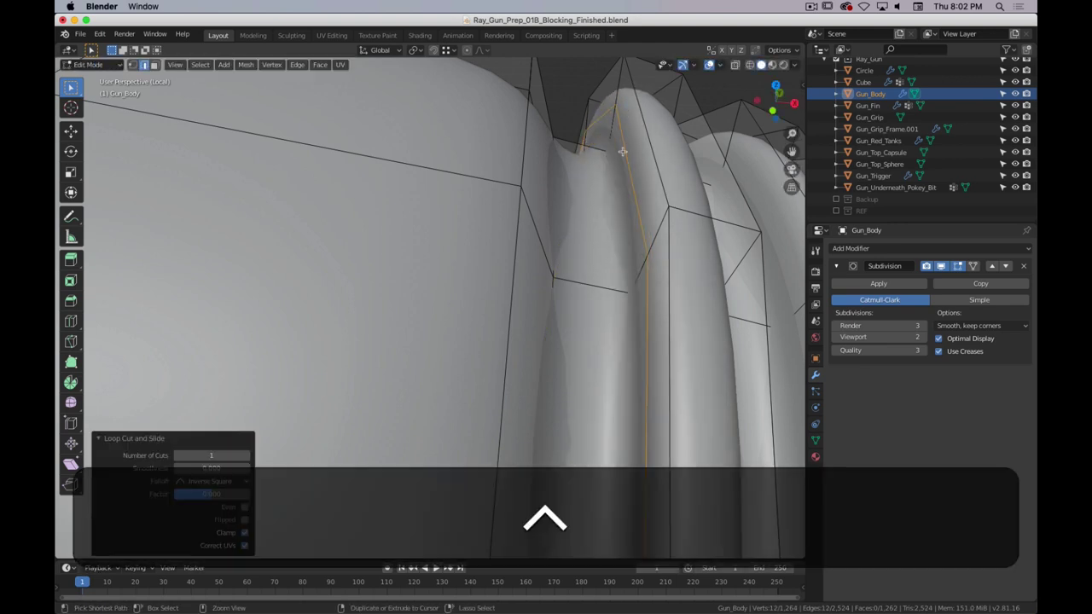
key(ctrl+z)
- Turn off the Subdivision modifier's Edit Mode display and frame all the front rings' base mesh
middle_drag(588, 179, 955, 315)
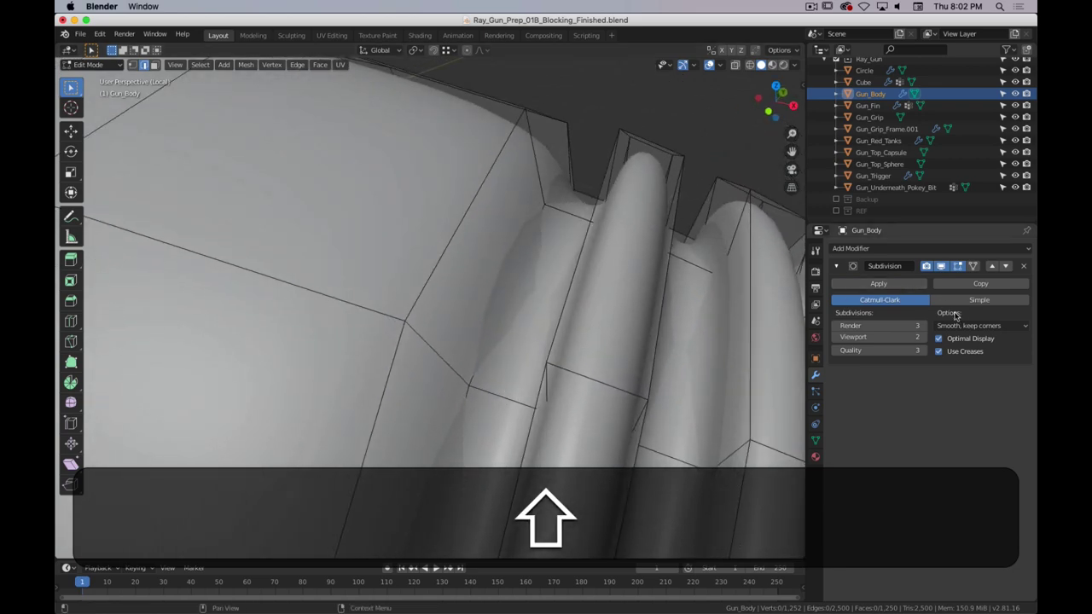
click(957, 266)
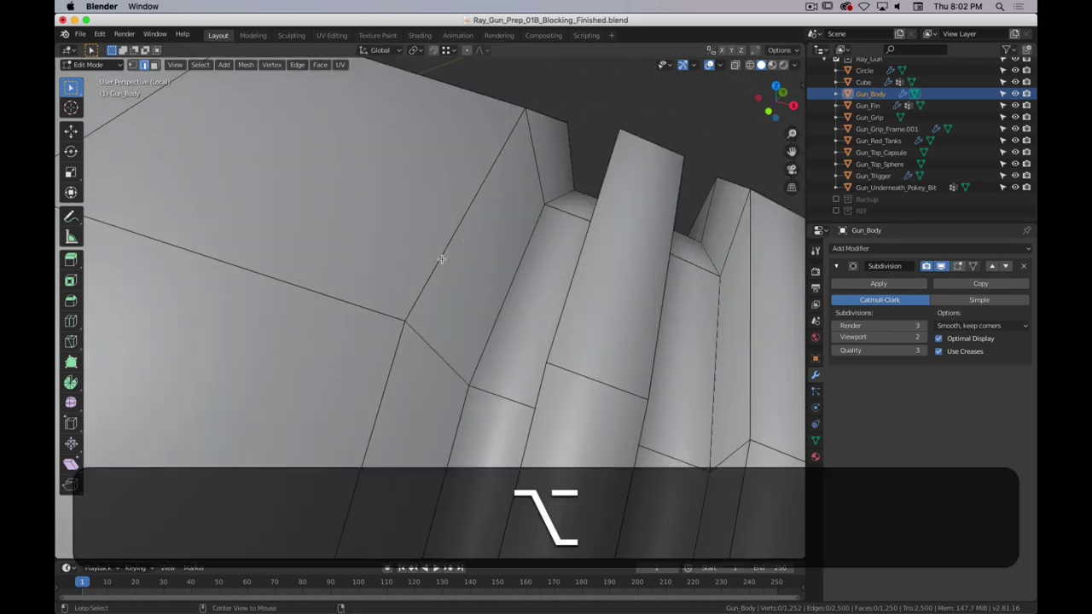
scroll(439, 257, down, 6)
shift+middle_drag(442, 293, 405, 189)
scroll(467, 242, up, 2)
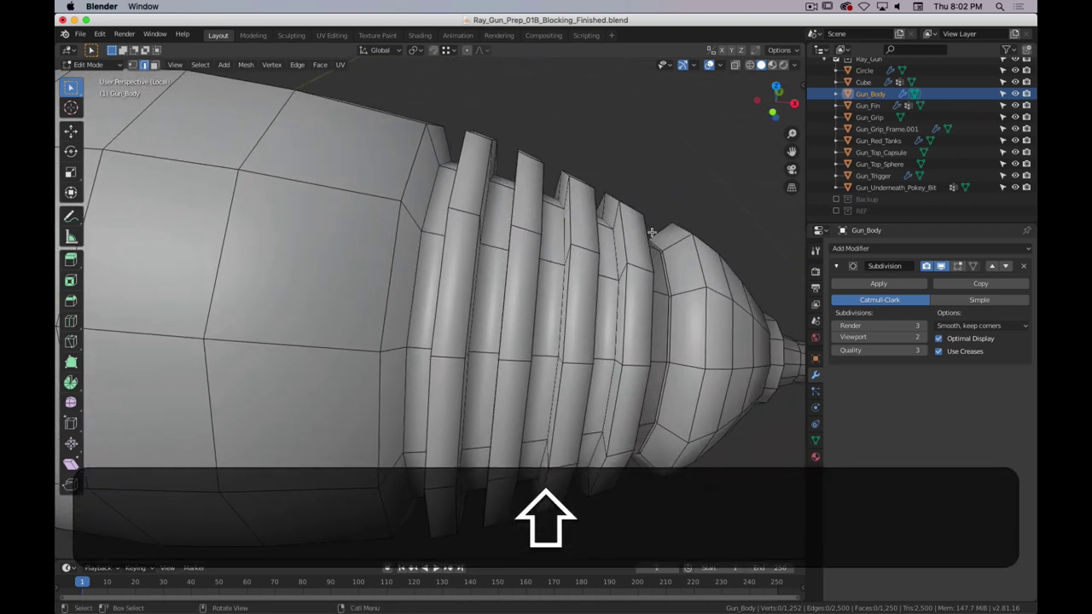
- Select the edge loops on the front lip of the large body section and around the first front ring
alt+click(413, 162)
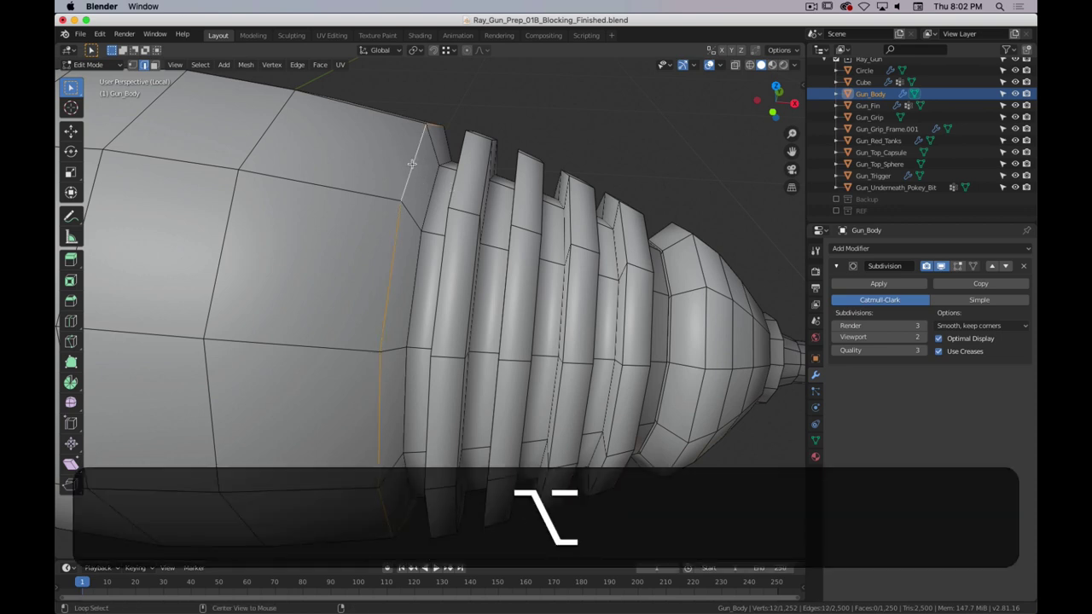
alt+shift+click(431, 197)
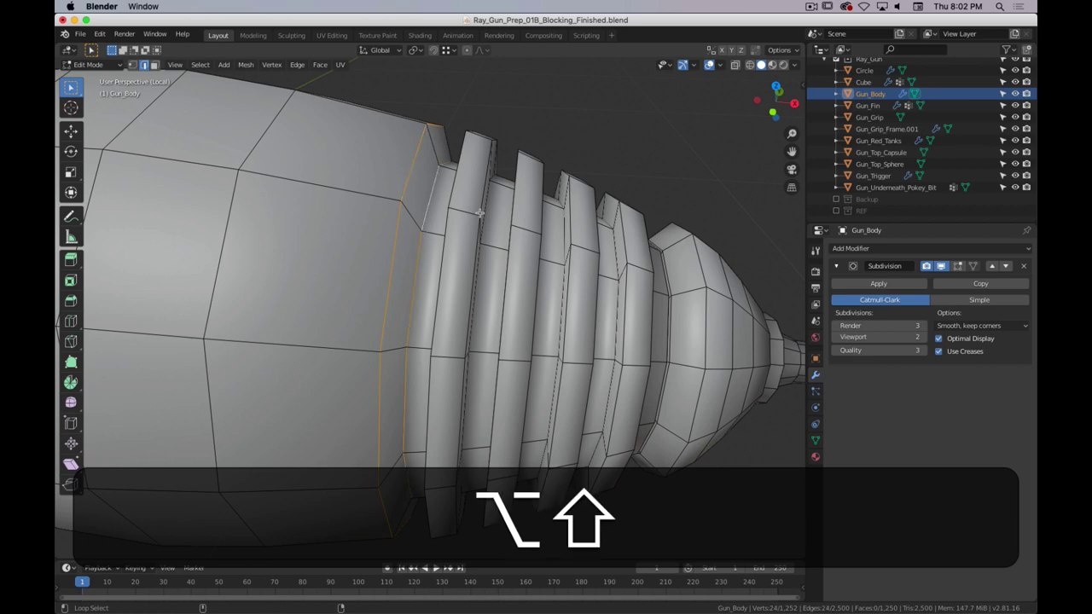
middle_drag(479, 213, 517, 219)
alt+shift+click(546, 210)
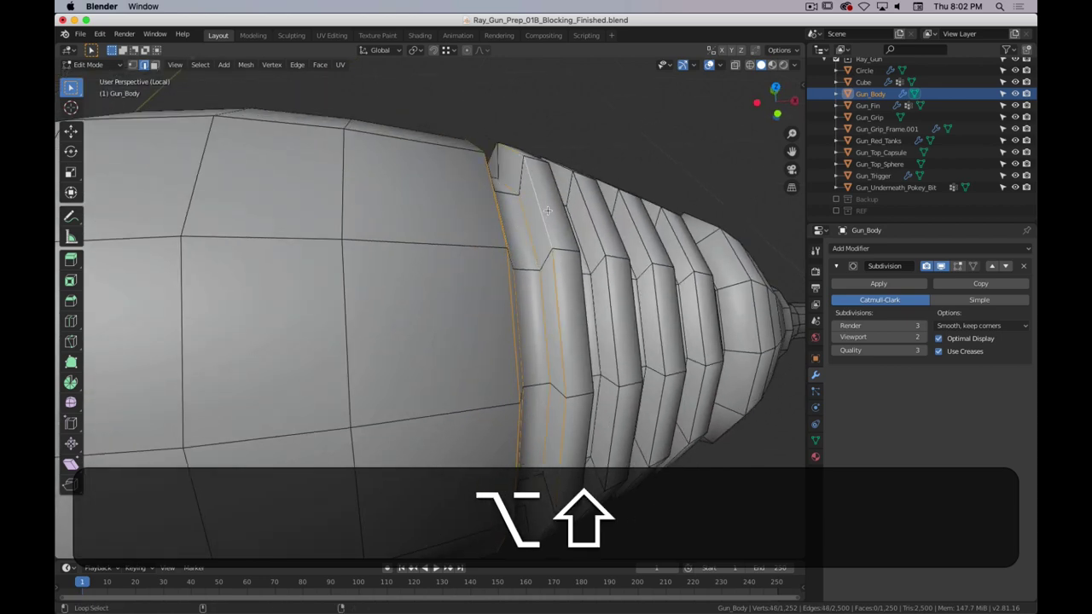
alt+shift+click(565, 224)
middle_drag(564, 223, 535, 231)
alt+shift+click(411, 216)
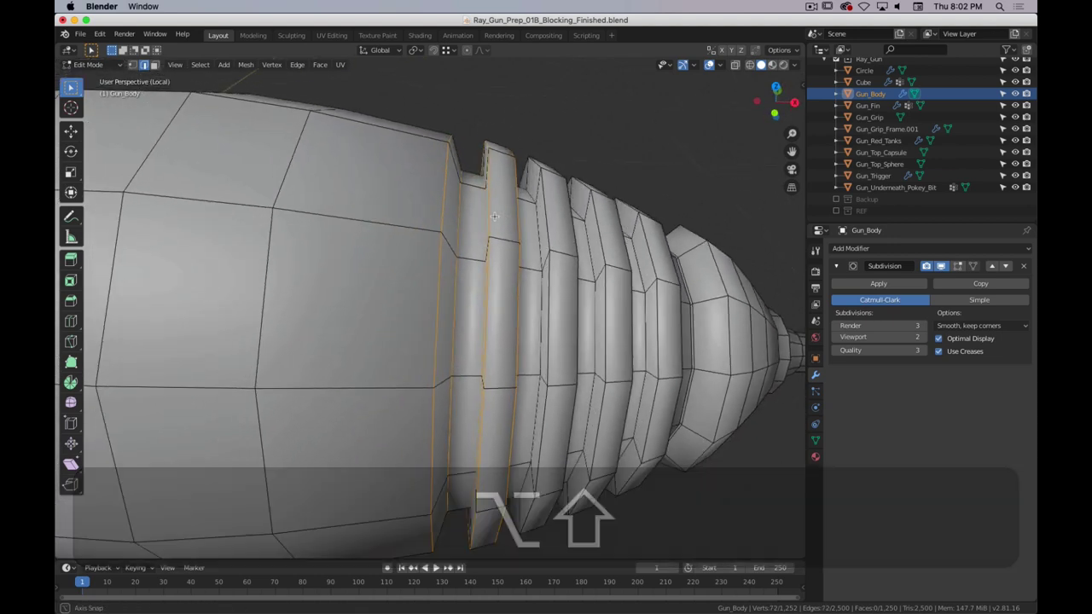
- Add the edge loops of the remaining three front rings to the selection
alt+shift+click(536, 230)
alt+shift+click(556, 221)
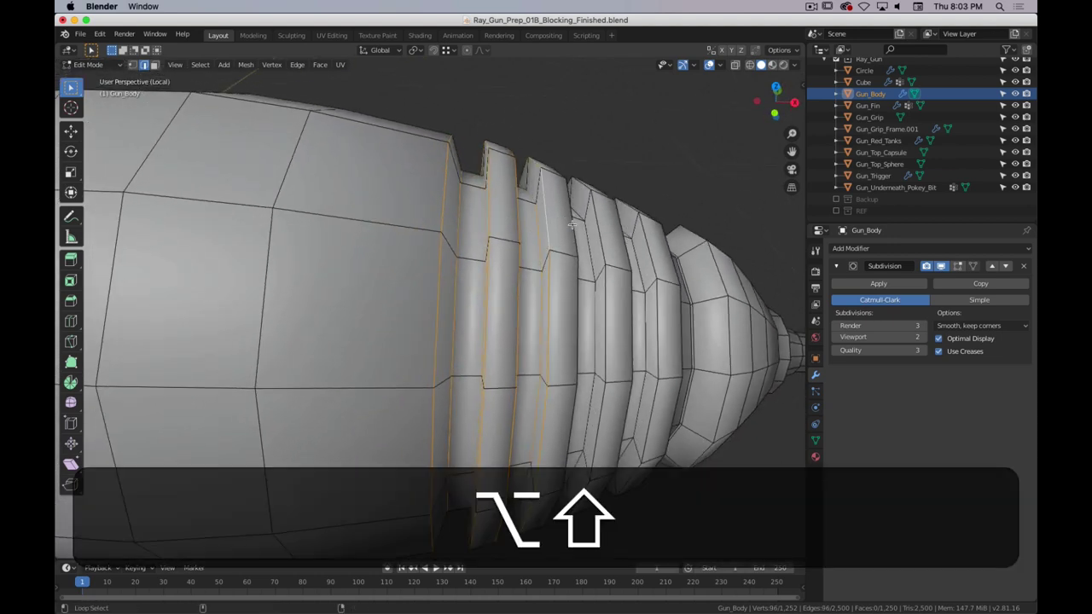
alt+shift+click(571, 226)
alt+shift+click(600, 233)
alt+shift+click(625, 246)
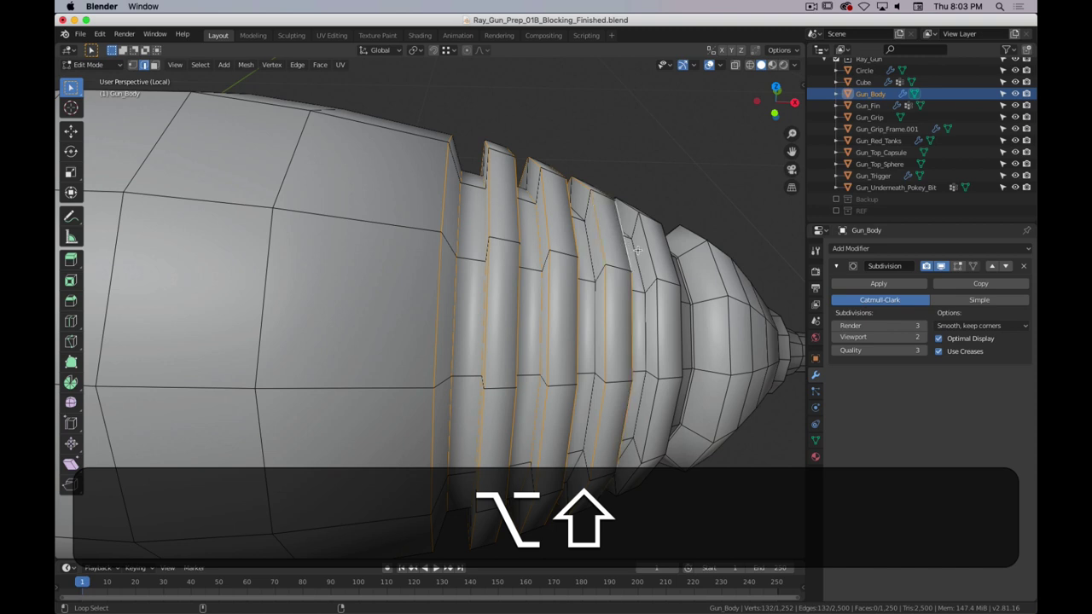
alt+shift+click(637, 251)
alt+shift+click(648, 252)
alt+shift+click(593, 259)
middle_drag(620, 260, 636, 265)
alt+shift+click(640, 266)
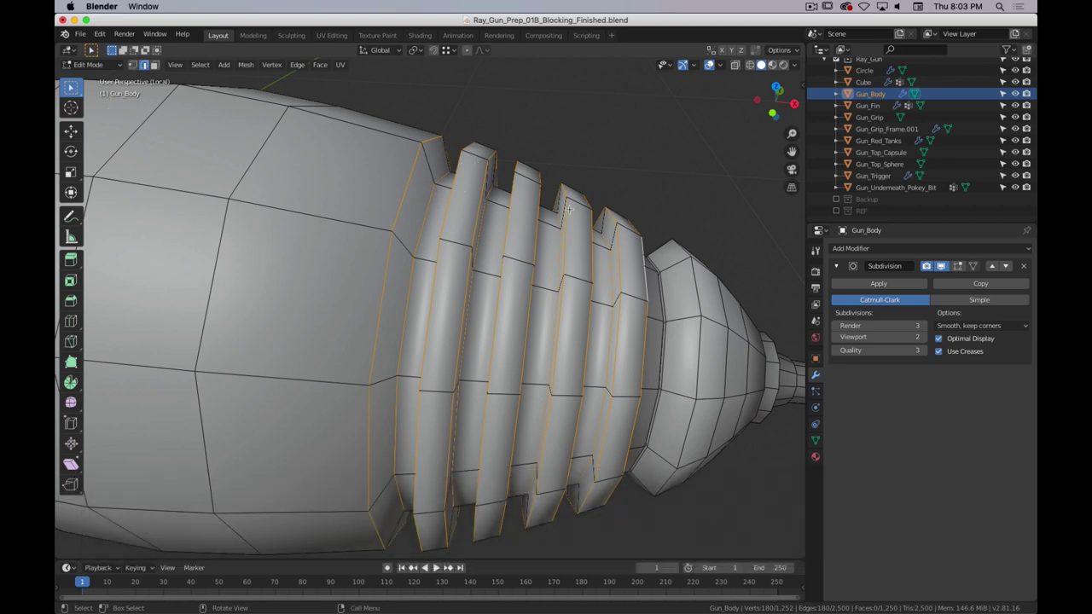
- Extend the selection with the still unselected inner edge loops on the nozzle-facing sides of the front rings
middle_drag(568, 208, 419, 165)
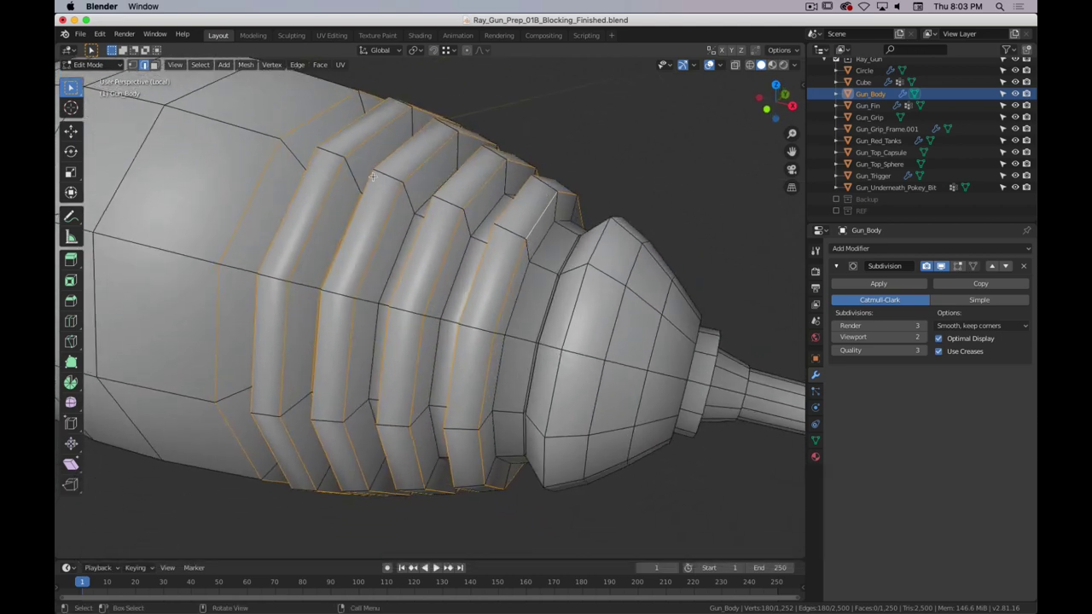
alt+shift+click(540, 244)
middle_drag(541, 244, 506, 236)
alt+shift+click(506, 236)
alt+shift+click(441, 219)
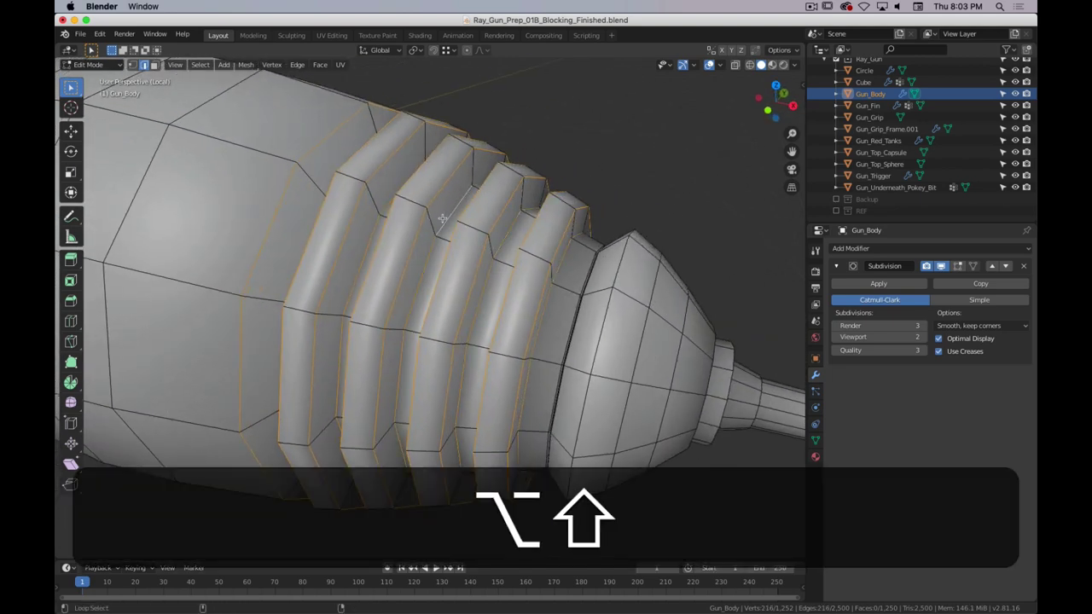
middle_drag(441, 219, 484, 201)
scroll(470, 198, up, 2)
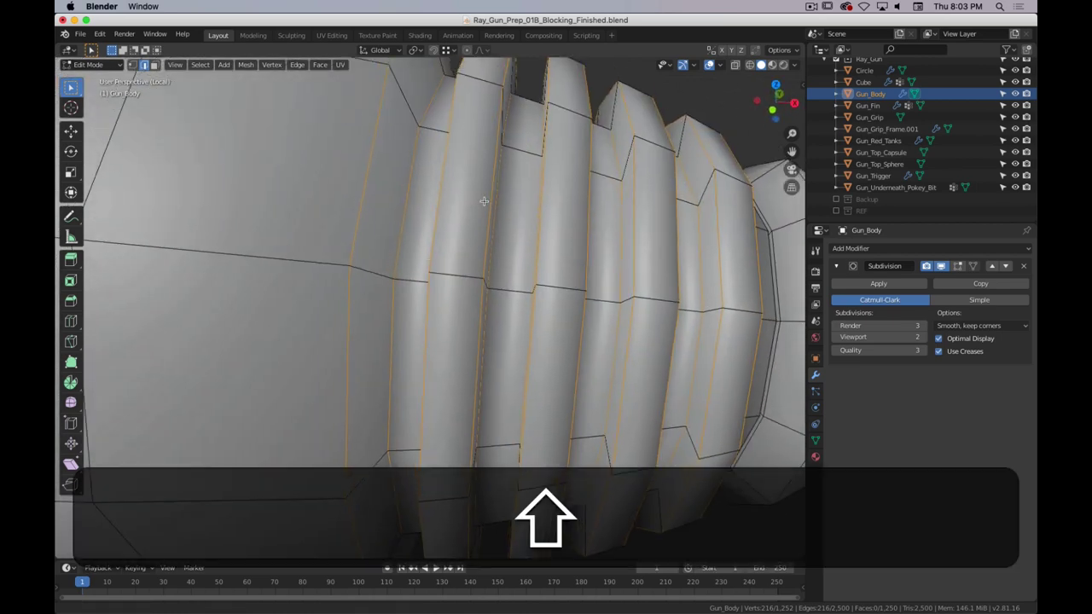
scroll(484, 201, down, 3)
- Run Offset Edge Slide on the selected ring loops with Even enabled and a factor of -0.901
right_click(388, 191)
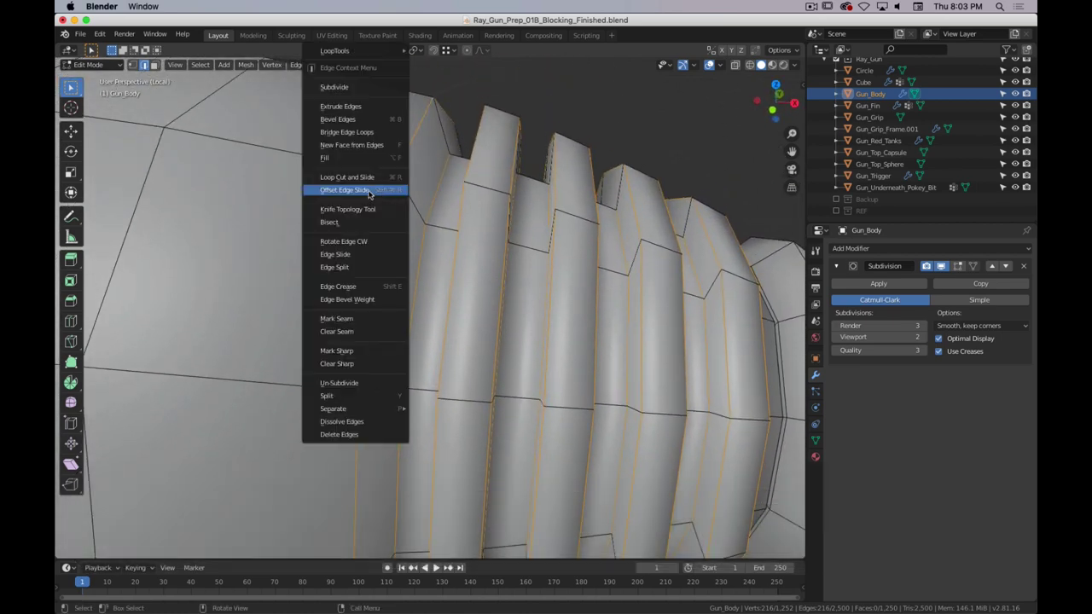
click(382, 196)
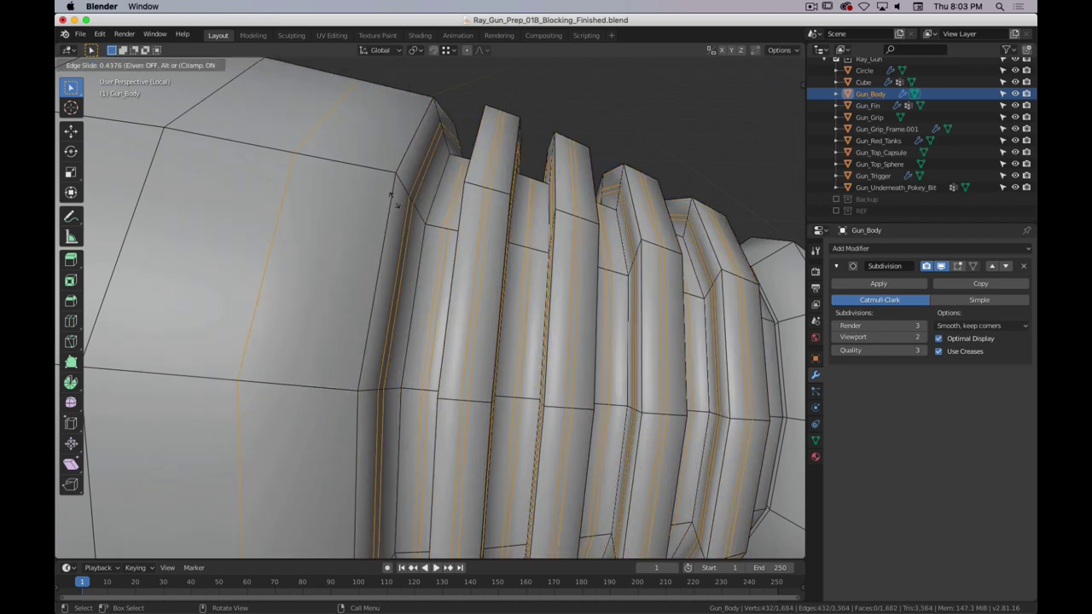
key(e)
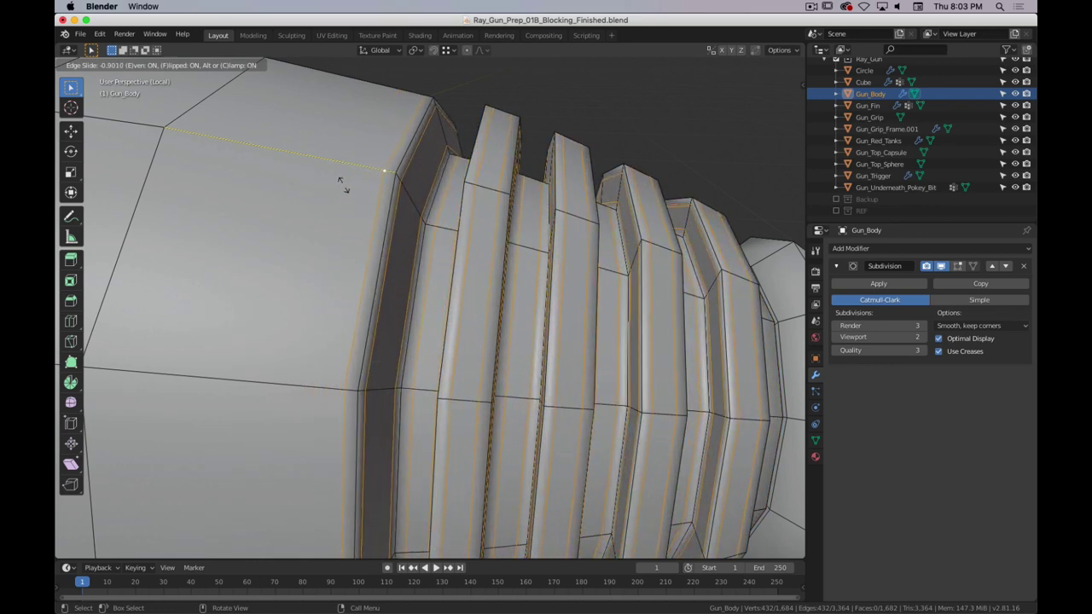
click(341, 184)
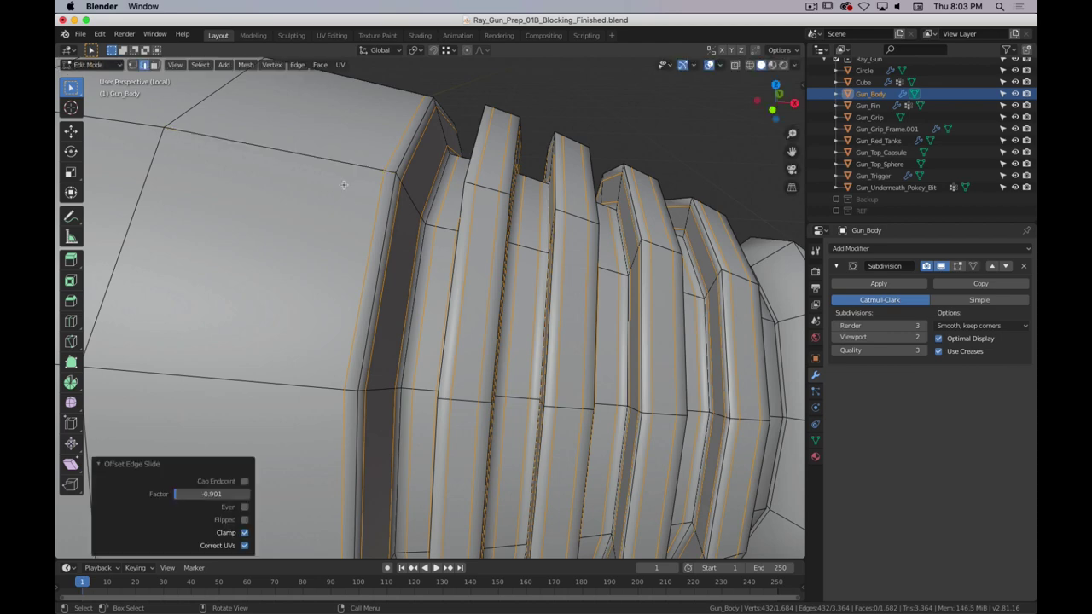
- Examine the sharpened front rings of Gun_Body in Object Mode
scroll(481, 234, down, 5)
shift+middle_drag(499, 286, 417, 253)
scroll(416, 258, up, 3)
key(Tab)
key(Tab)
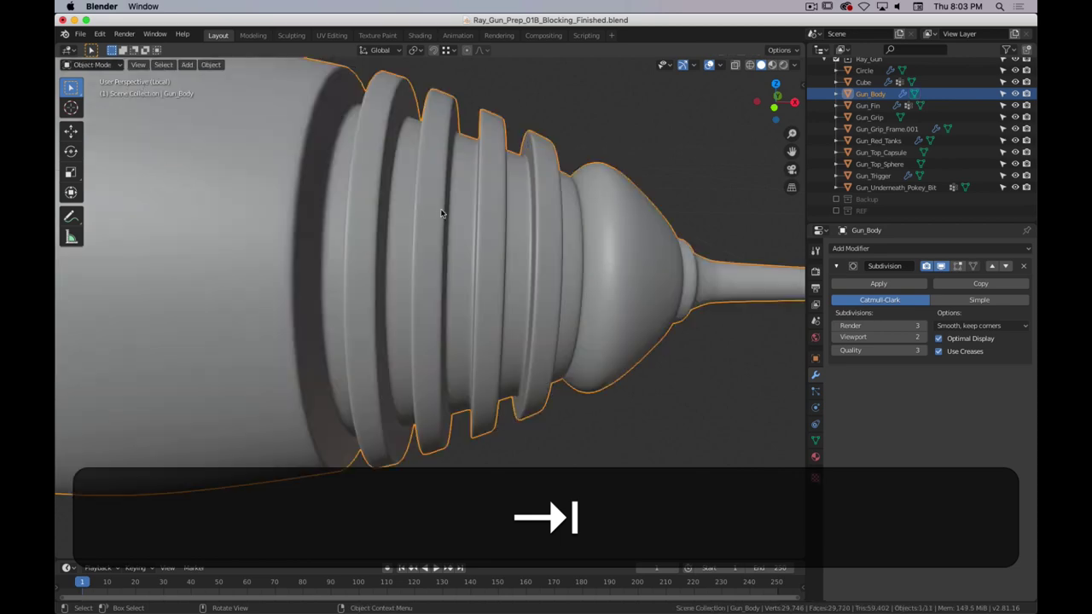
mouse_move(490, 232)
middle_down()
mouse_move(510, 253)
mouse_move(475, 240)
middle_up()
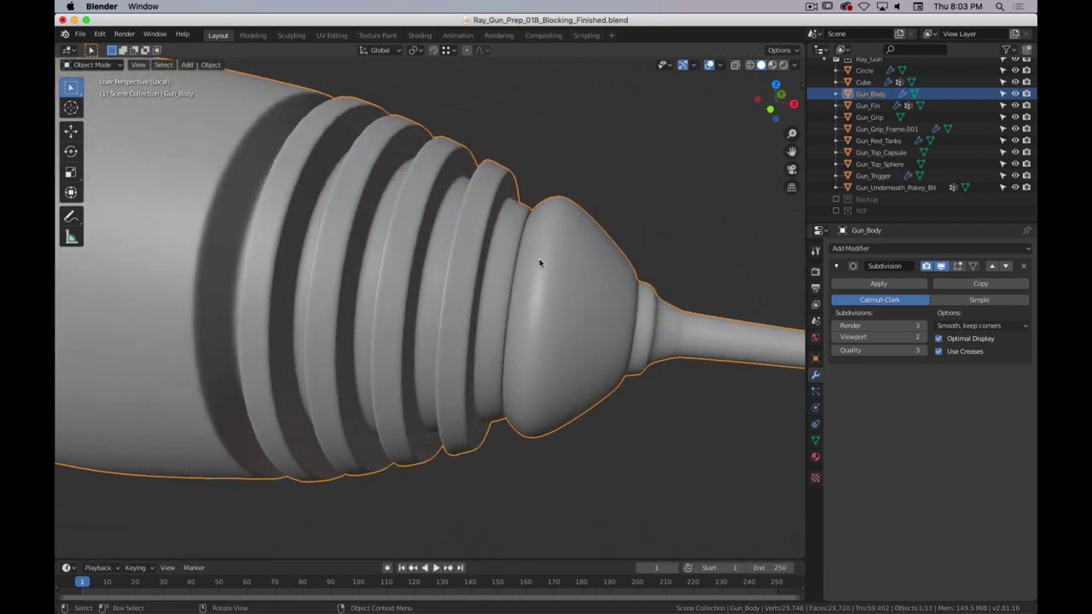
- Return to Edit Mode, show the REF collection, and compare the nozzle cone with the reference in front wireframe view
key(Tab)
shift+middle_drag(566, 273, 520, 258)
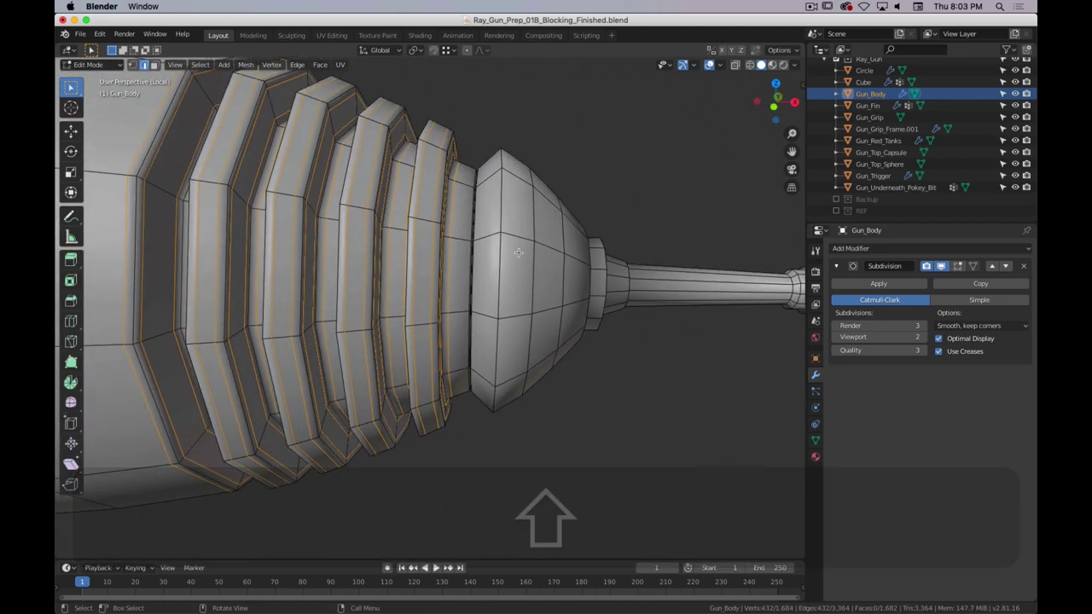
scroll(551, 135, up, 2)
shift+middle_drag(551, 135, 521, 193)
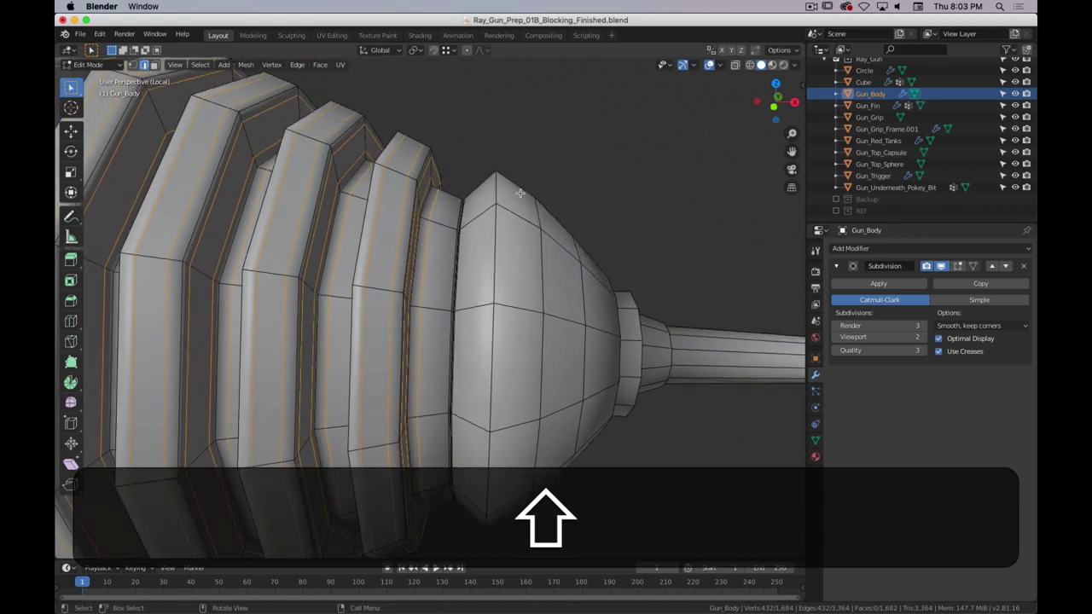
click(836, 210)
key(1)
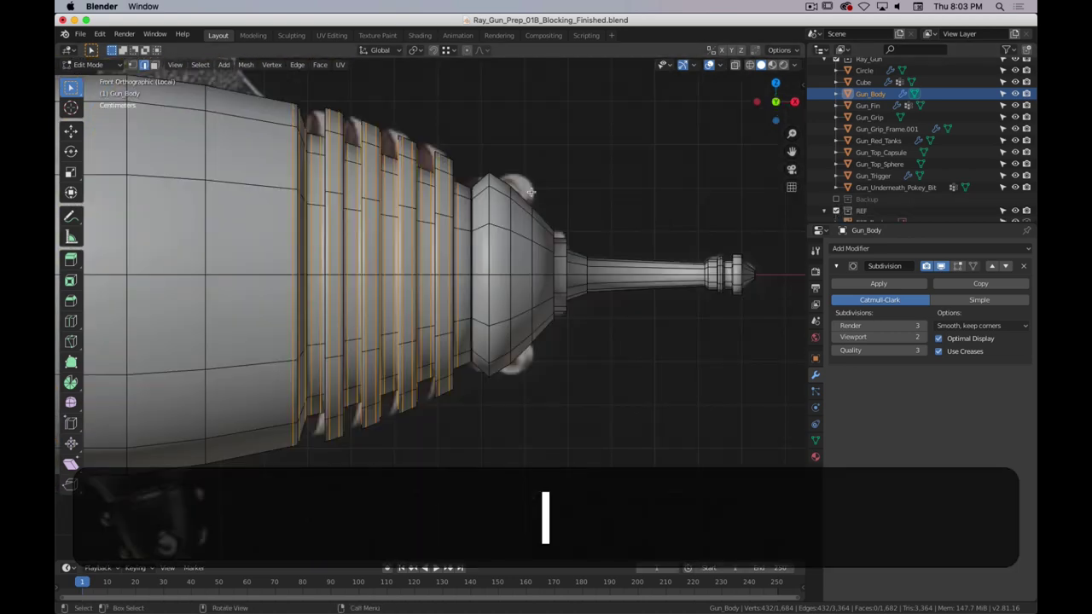
key(shift+z)
scroll(475, 188, up, 3)
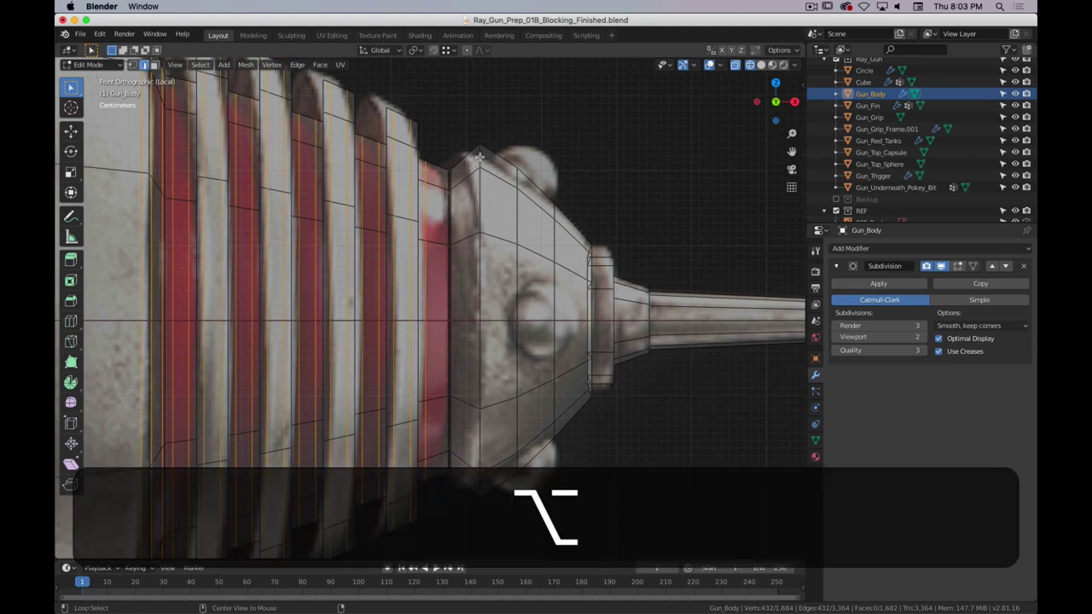
- Apply Offset Edge Slide to the widest edge loop of the nozzle cone, with Even enabled and a factor of about -0.85
alt+click(480, 184)
right_click(479, 166)
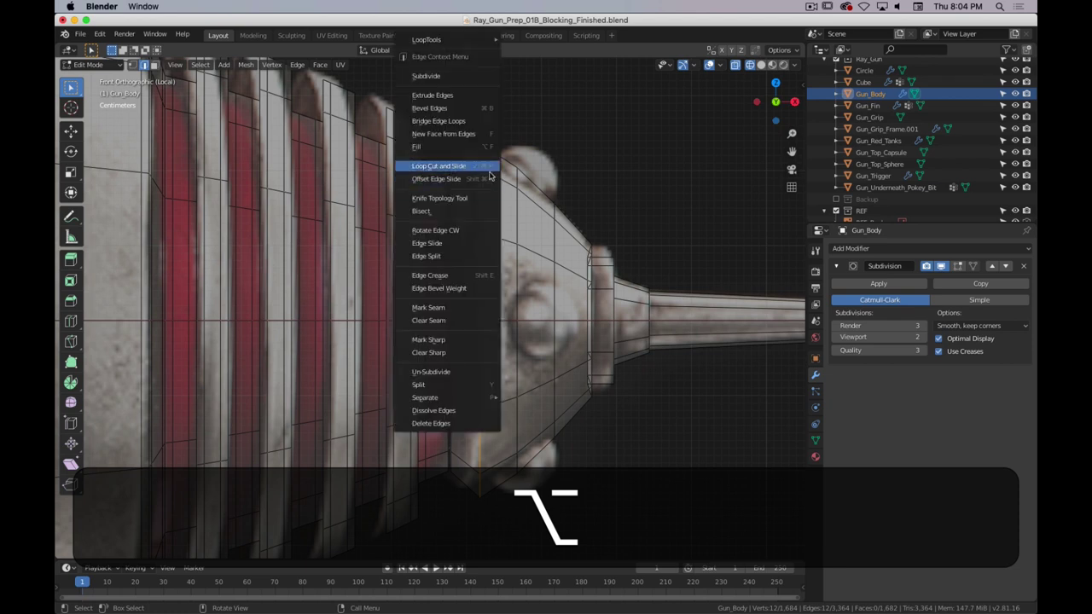
click(481, 177)
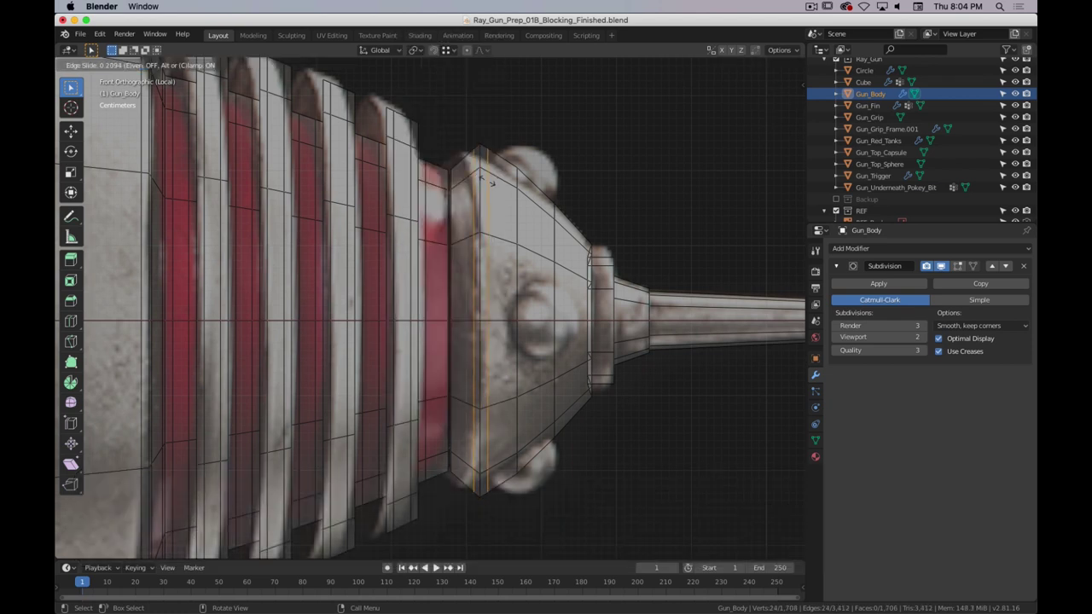
key(e)
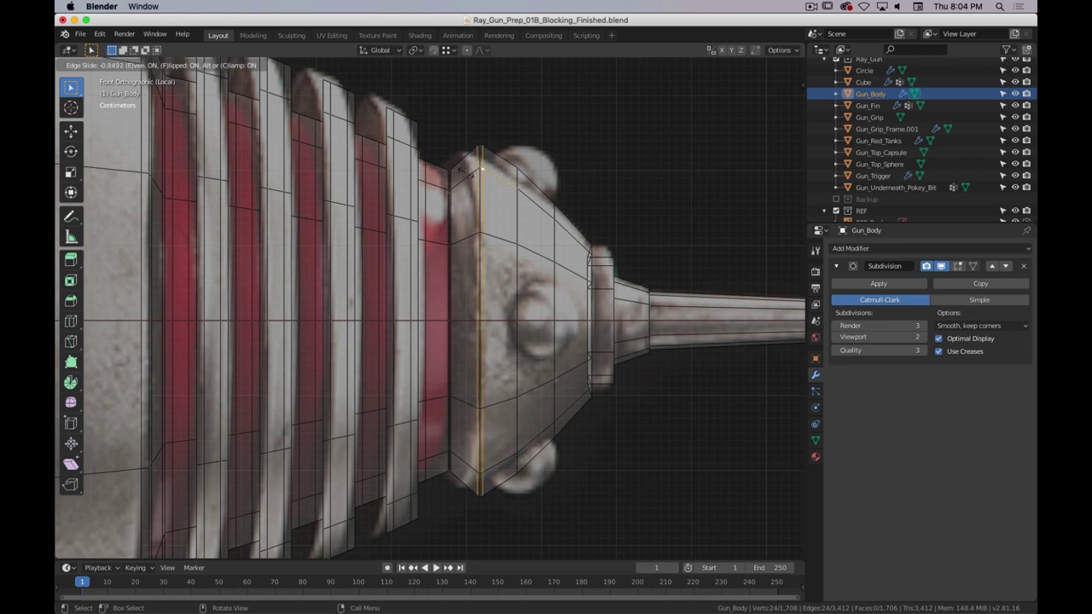
click(465, 171)
- Return to Object Mode with Solid shading and frame the rear rings of the gun body
key(Tab)
key(z)
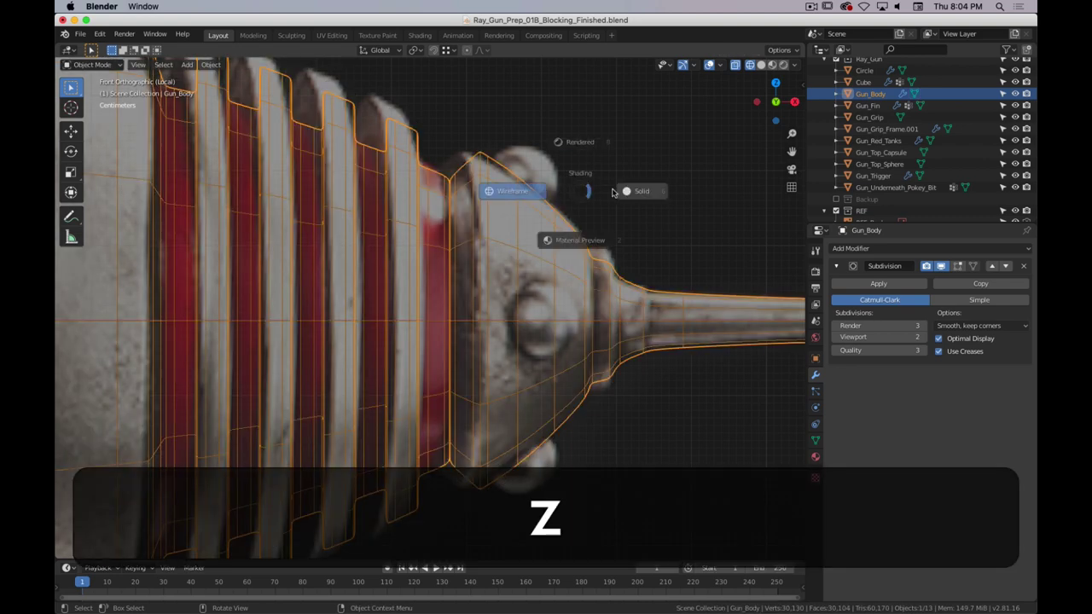
click(623, 190)
mouse_move(518, 181)
middle_down()
mouse_move(504, 185)
mouse_move(522, 212)
mouse_move(545, 204)
mouse_move(548, 217)
mouse_move(514, 205)
mouse_move(385, 231)
mouse_move(478, 205)
mouse_move(464, 220)
mouse_move(489, 243)
mouse_move(433, 220)
mouse_move(366, 223)
middle_up()
scroll(503, 191, down, 4)
shift+middle_drag(238, 240, 448, 210)
scroll(393, 223, up, 5)
shift+middle_drag(309, 146, 366, 183)
scroll(295, 218, up, 2)
- In Edit Mode, select the six inner edge loops at the bases of the first three rear rings
key(Tab)
shift+middle_drag(282, 222, 348, 253)
key(shift)
key(alt)
alt+shift+middle_drag(245, 299, 488, 238)
alt+shift+middle_drag(571, 245, 491, 267)
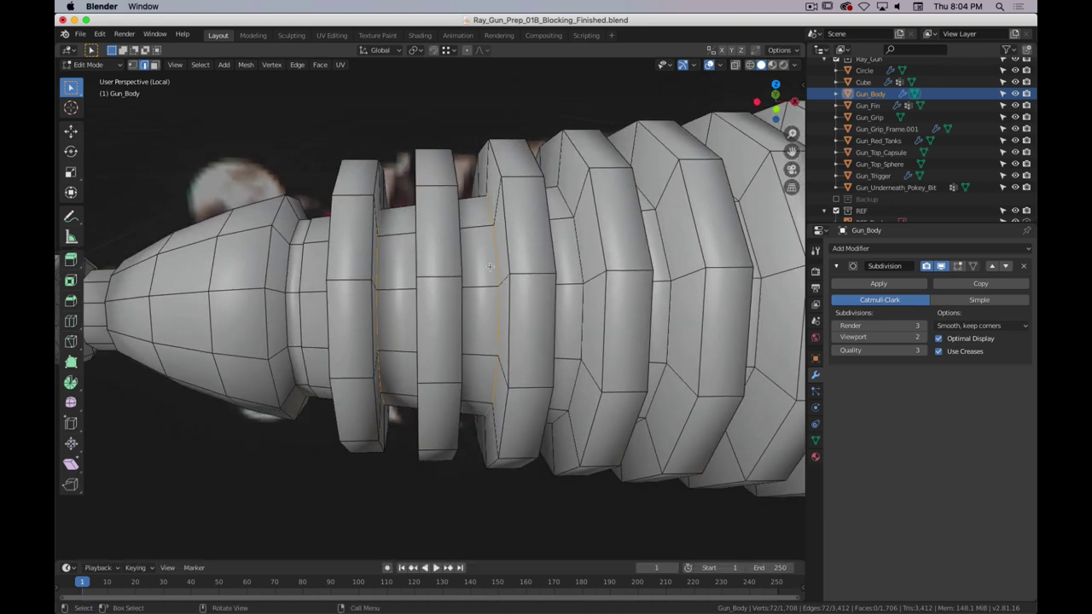
key(super+period)
- Apply Offset Edge Slide to the rear rings' selected base loops, with Even enabled and a factor of about -0.82
right_click(384, 263)
click(385, 263)
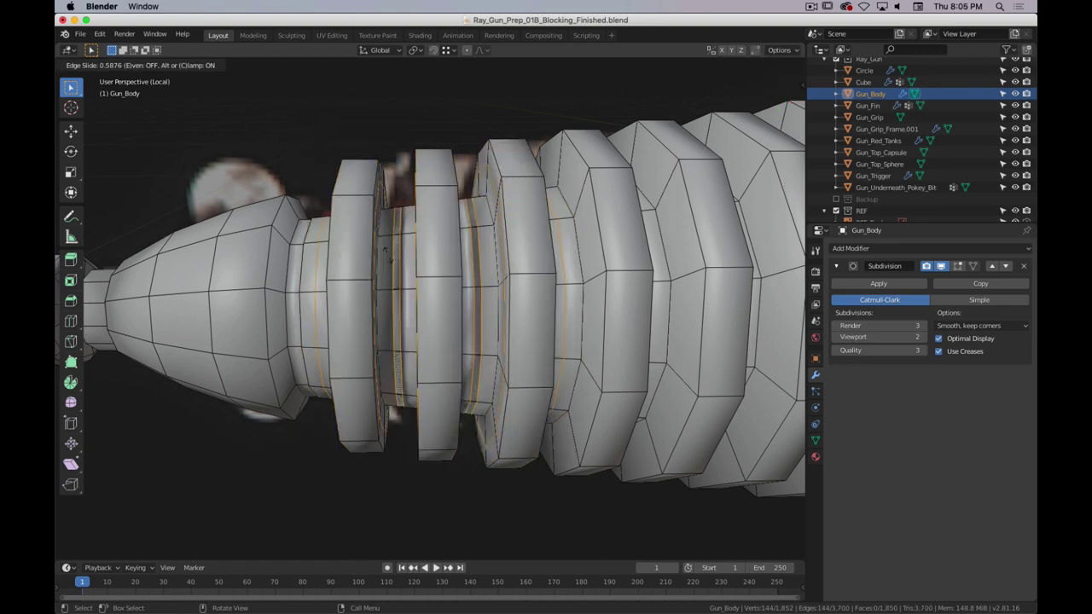
key(e)
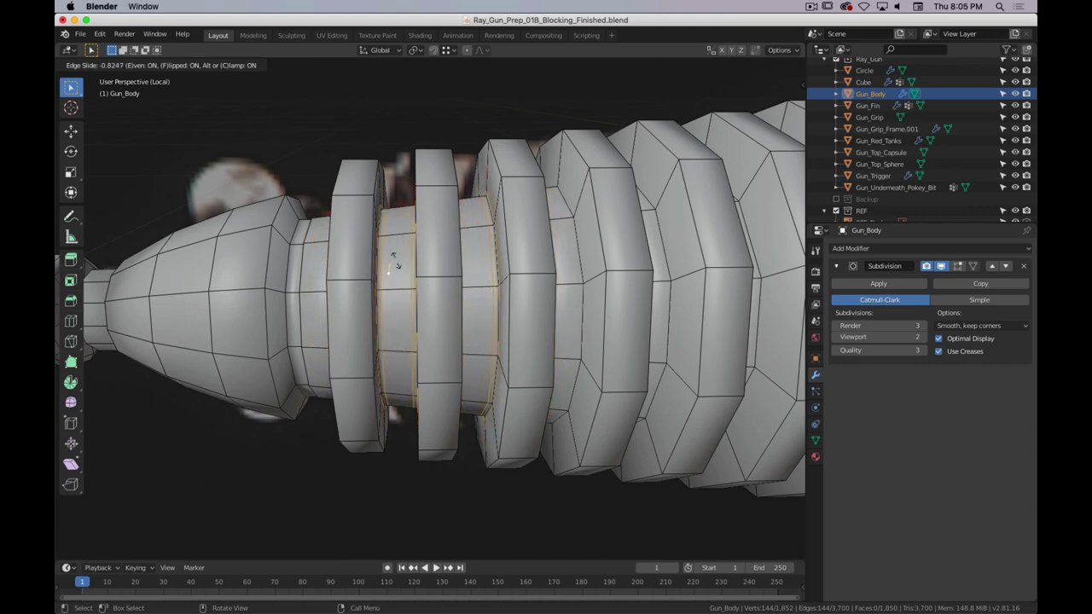
click(394, 261)
- Examine the rear rings and the tip of Gun_Body in Object Mode
key(Tab)
middle_drag(395, 319, 419, 314)
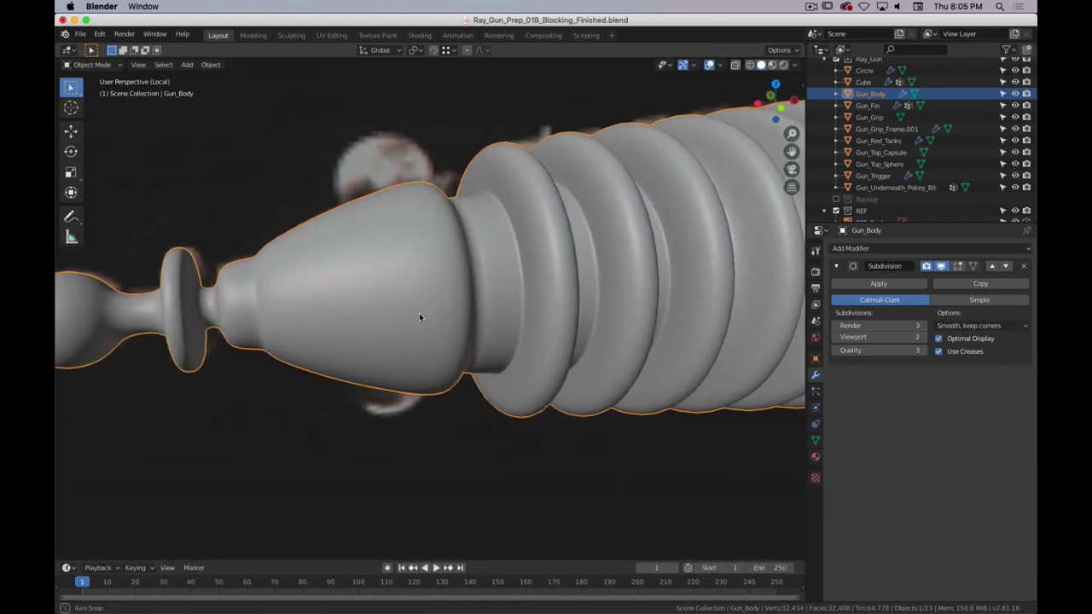
scroll(460, 316, down, 3)
shift+middle_drag(489, 316, 374, 267)
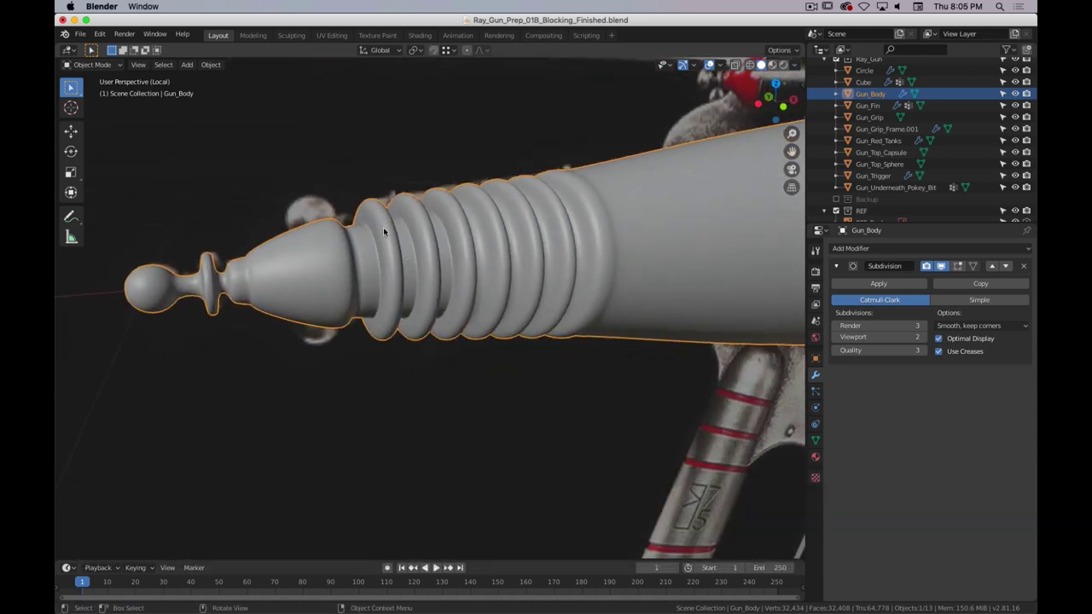
- Examine the smoothed rear rings and the full length of the gun body
mouse_move(395, 225)
middle_down()
mouse_move(439, 254)
mouse_move(417, 258)
mouse_move(389, 218)
middle_up()
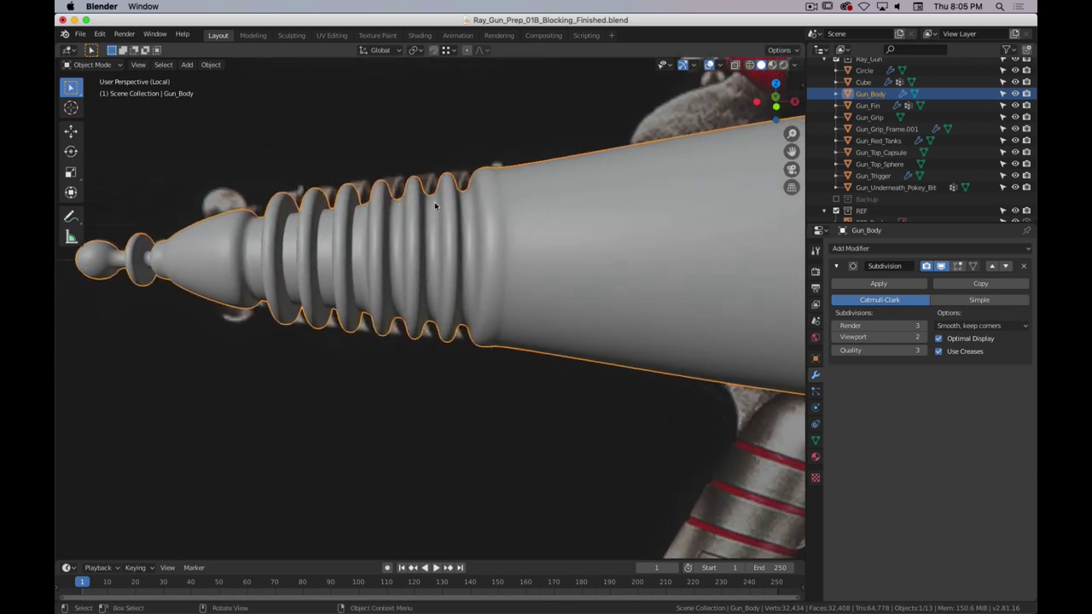
scroll(430, 240, down, 2)
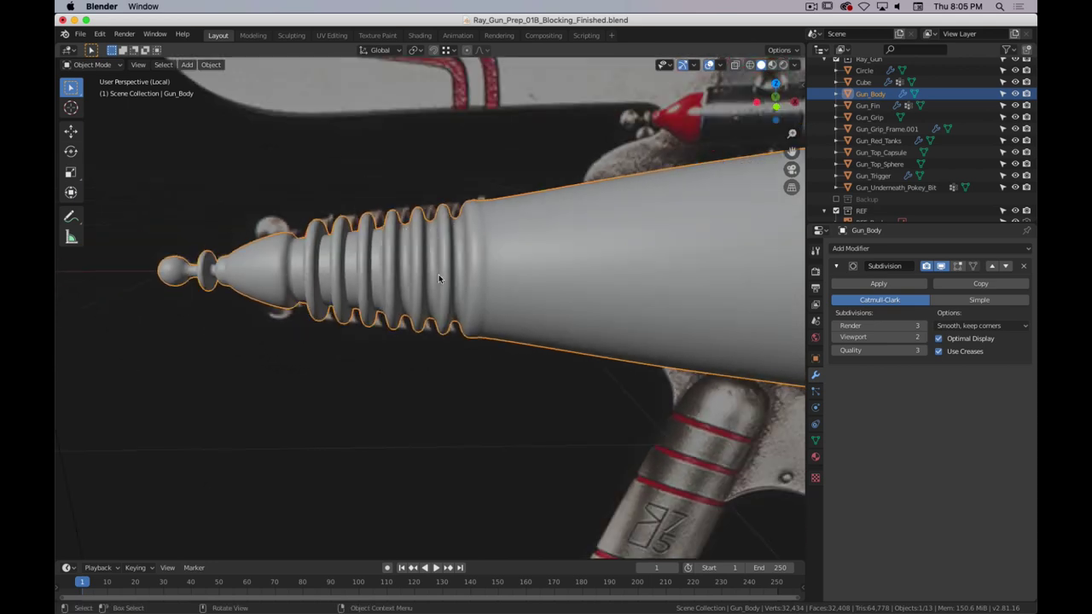
shift+middle_drag(683, 271, 341, 299)
scroll(342, 298, down, 3)
shift+middle_drag(595, 295, 473, 317)
mouse_move(597, 317)
middle_down()
mouse_move(537, 316)
mouse_move(582, 310)
middle_up()
shift+middle_drag(437, 313, 609, 298)
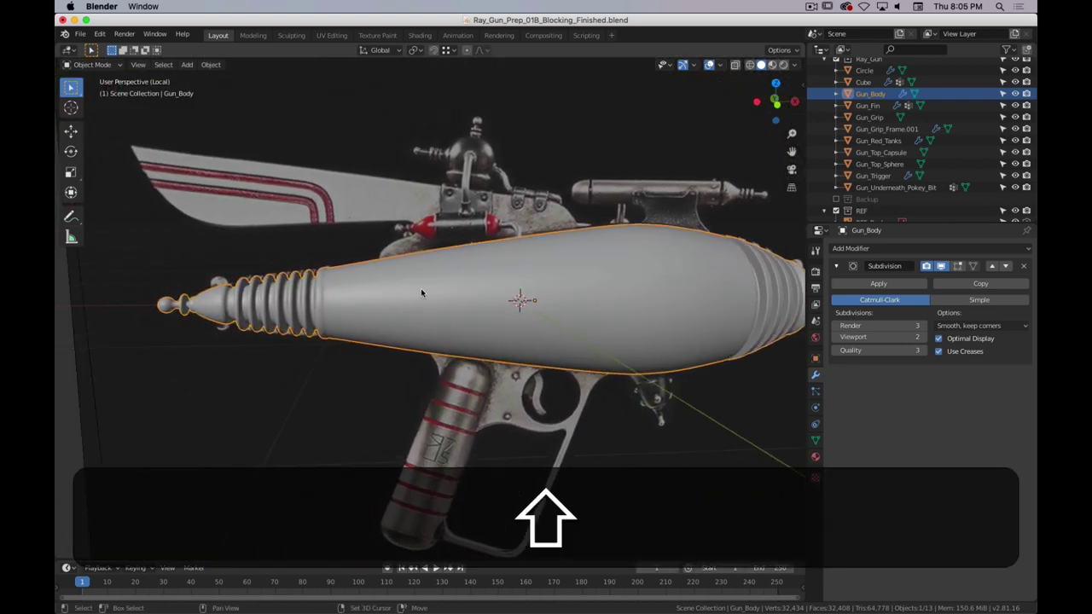
middle_drag(362, 290, 398, 283)
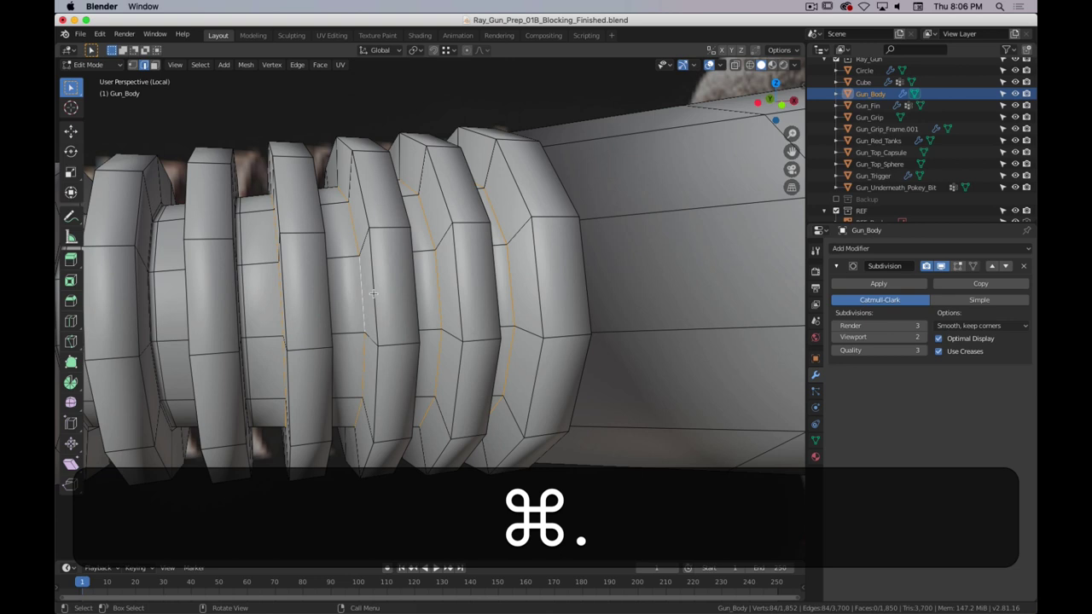
- Apply Offset Edge Slide to the selected base loops of the remaining four rear rings, with Even enabled and a factor of about -0.757
shift+middle_drag(367, 293, 411, 256)
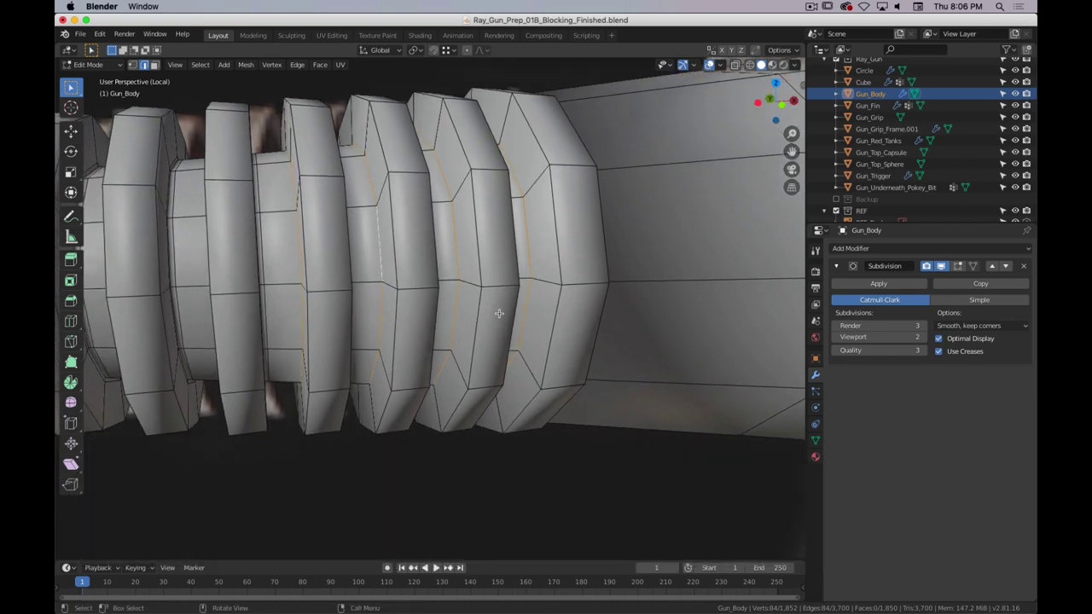
key(alt+shift+r)
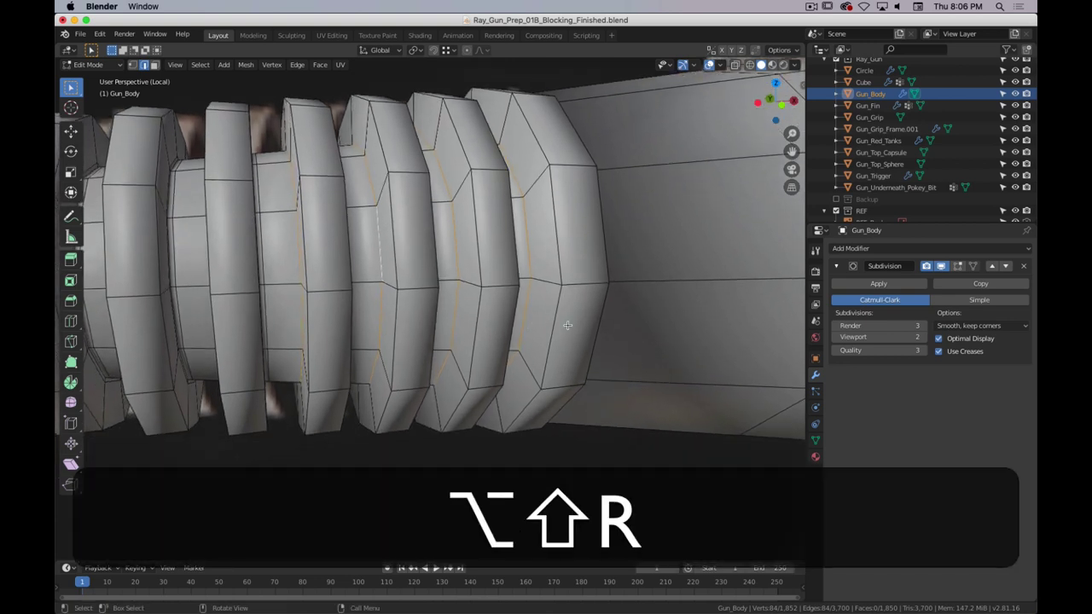
key(shift+super+r)
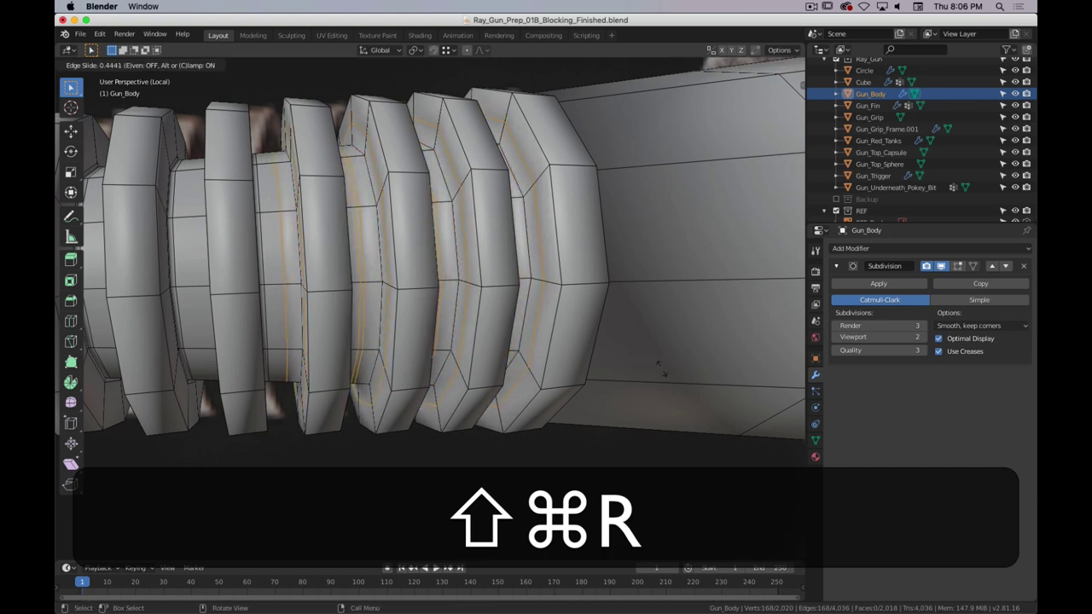
key(e)
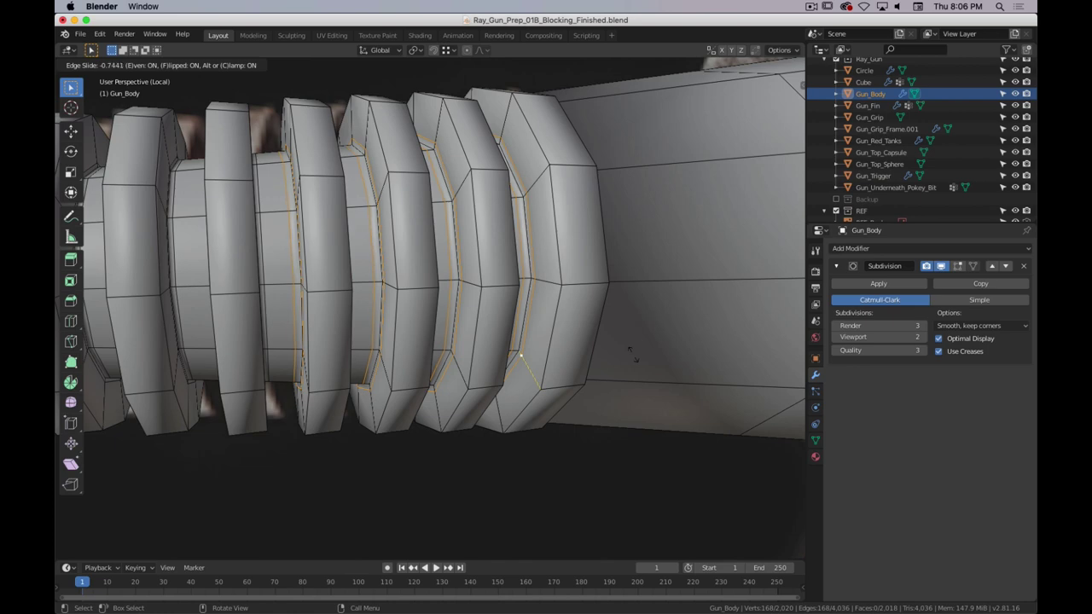
click(632, 354)
scroll(501, 310, up, 5)
scroll(498, 307, down, 7)
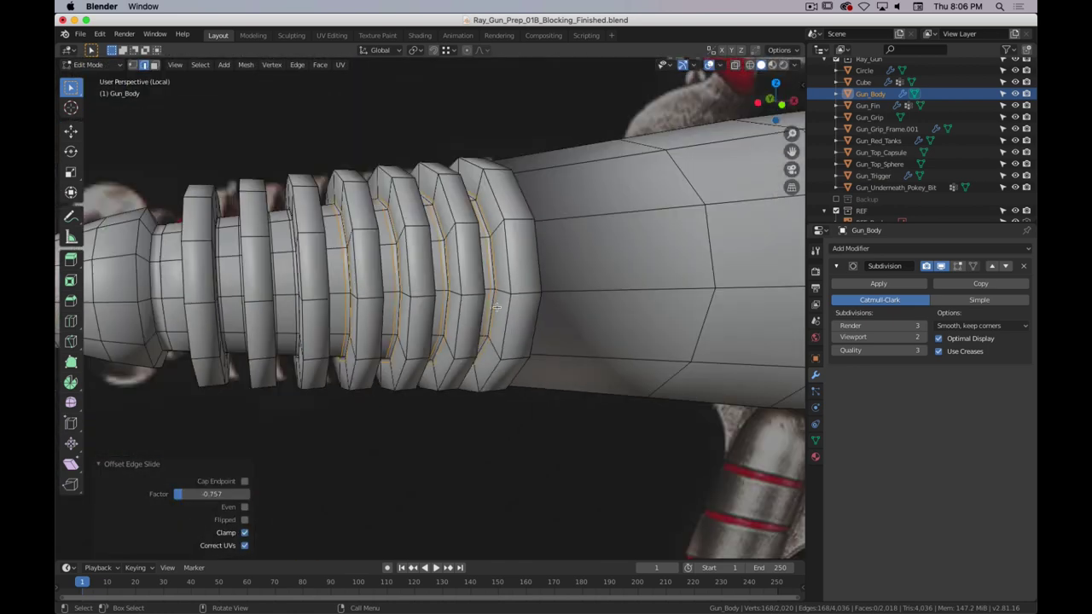
middle_drag(459, 304, 421, 302)
- Check the rear rings of Gun_Body in Object Mode against their wireframe in Edit Mode
key(Tab)
scroll(421, 302, up, 2)
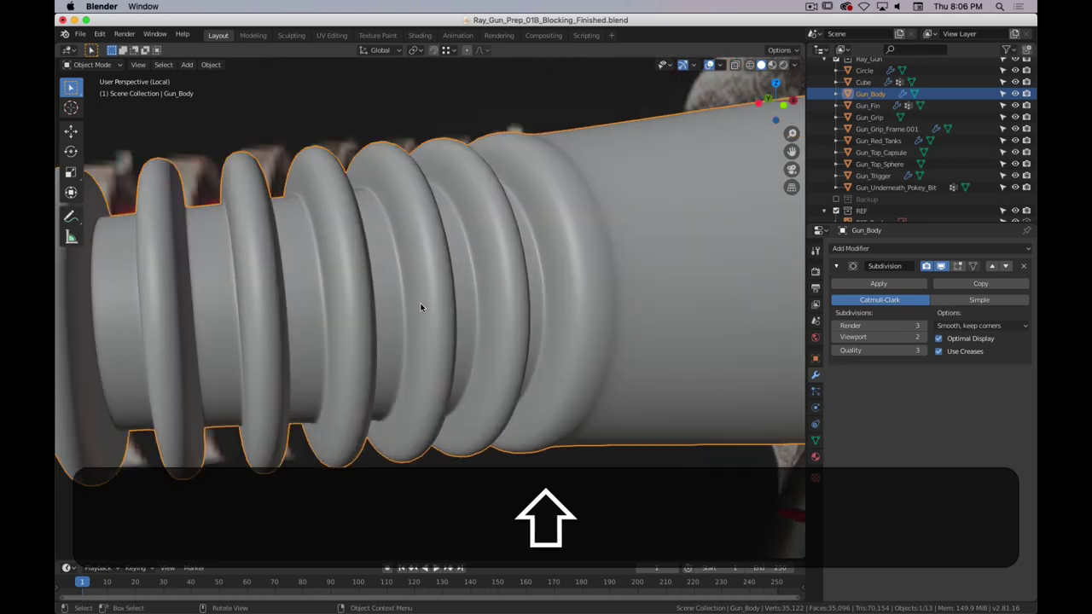
scroll(421, 301, down, 4)
key(Tab)
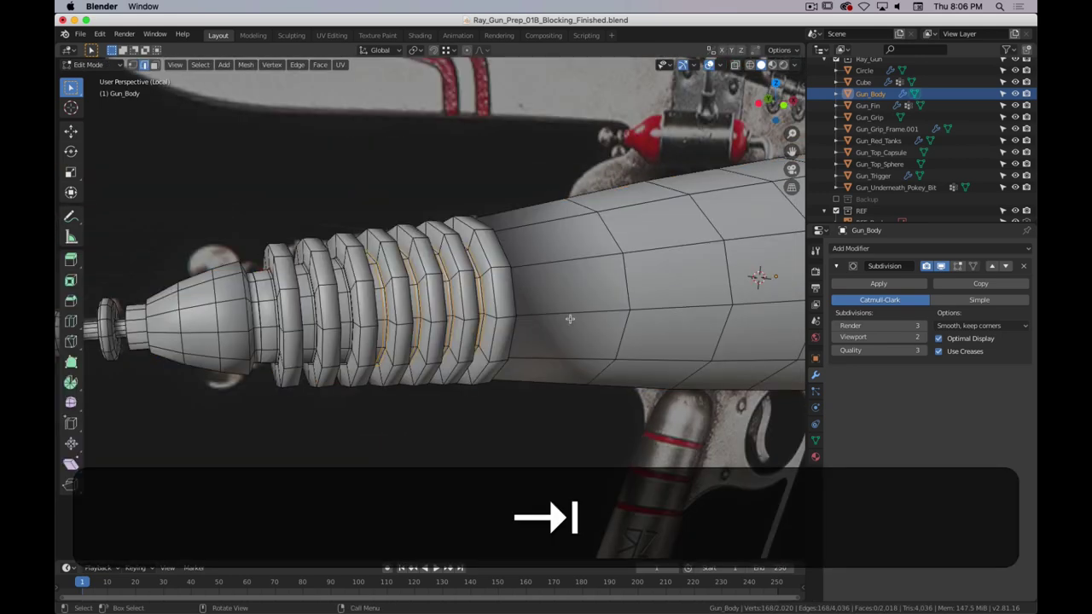
shift+middle_drag(607, 317, 588, 307)
scroll(362, 302, up, 1)
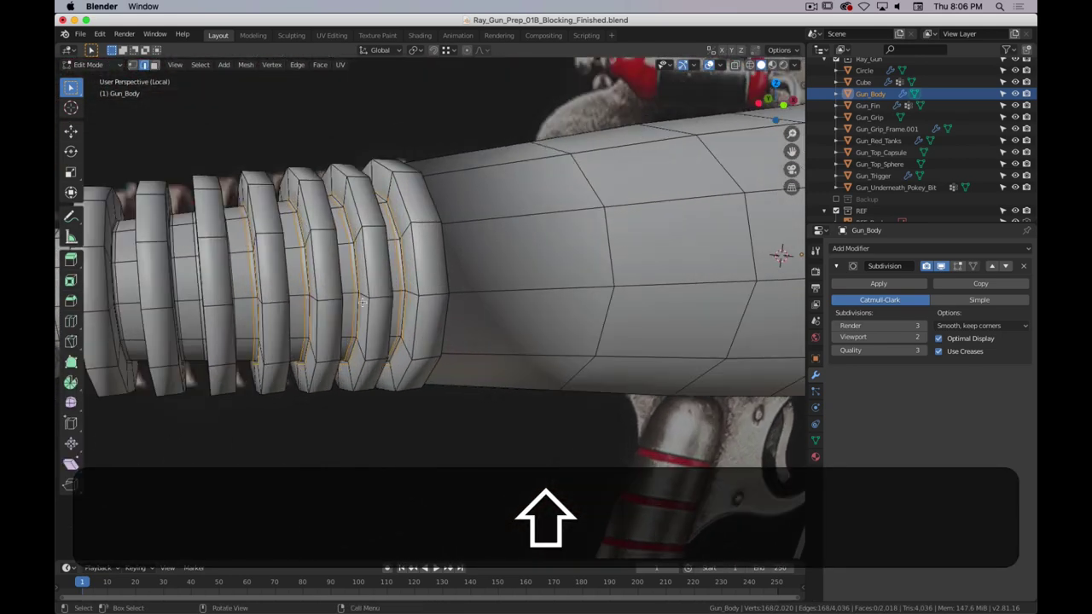
shift+scroll(445, 288, up, 4)
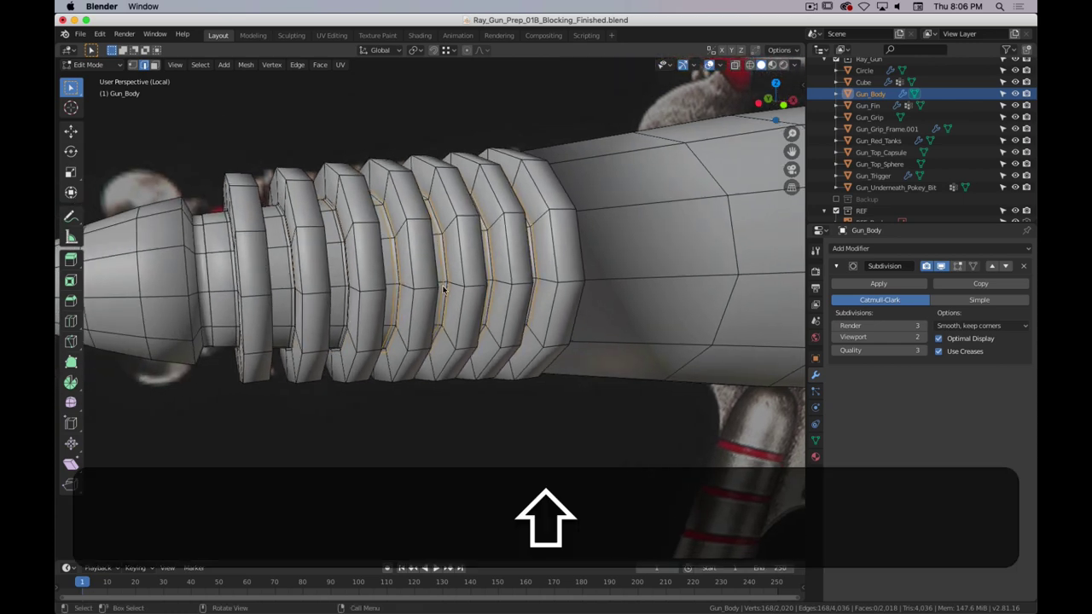
key(Tab)
shift+middle_drag(417, 274, 490, 275)
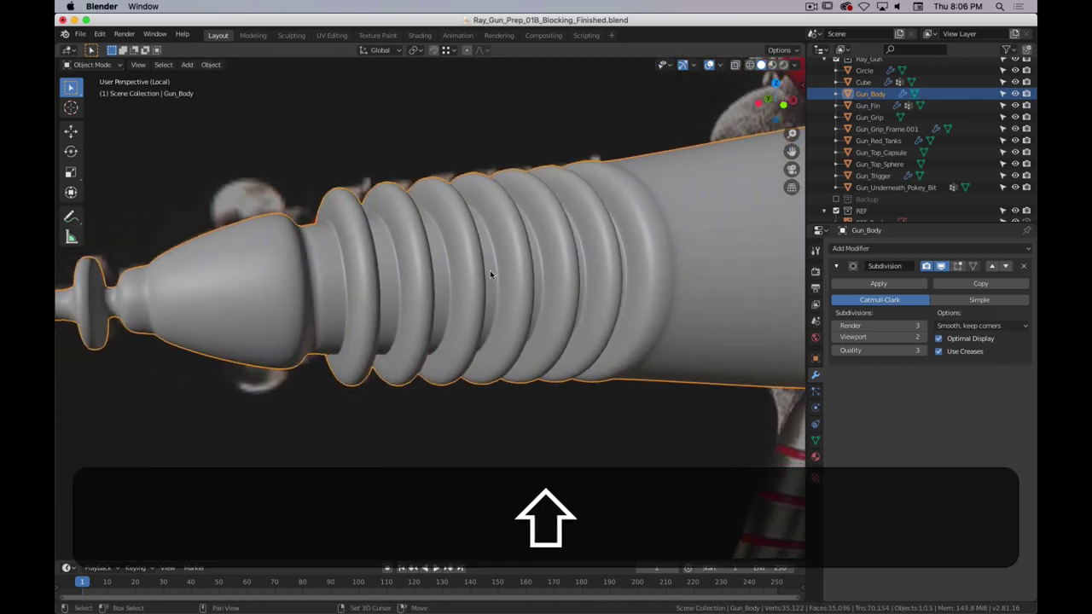
scroll(568, 302, down, 4)
shift+middle_drag(643, 281, 258, 303)
middle_drag(568, 292, 438, 291)
- Inspect the wireframe of the front rings, nose cone and nozzle in Edit Mode
key(Tab)
scroll(477, 286, up, 3)
key(shift+Tab)
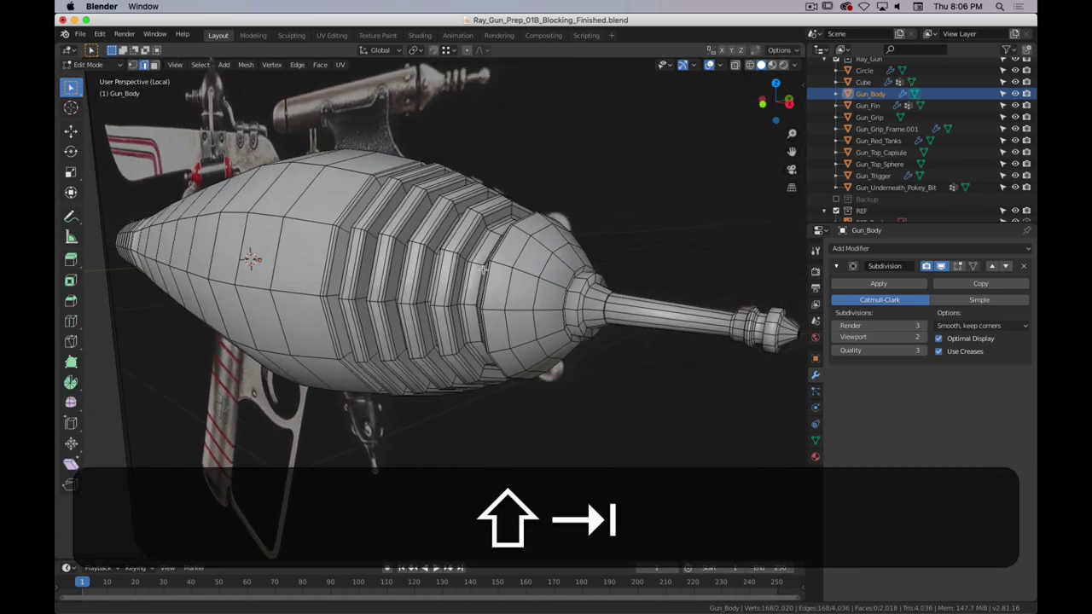
scroll(565, 278, up, 3)
shift+middle_drag(566, 278, 471, 309)
scroll(430, 310, down, 1)
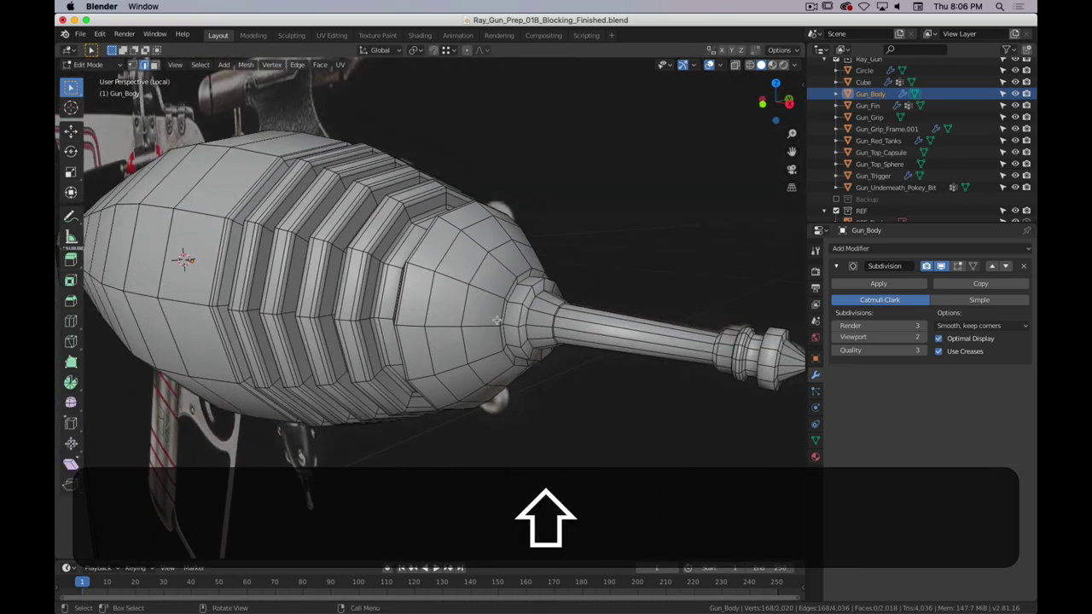
shift+scroll(569, 307, right, 5)
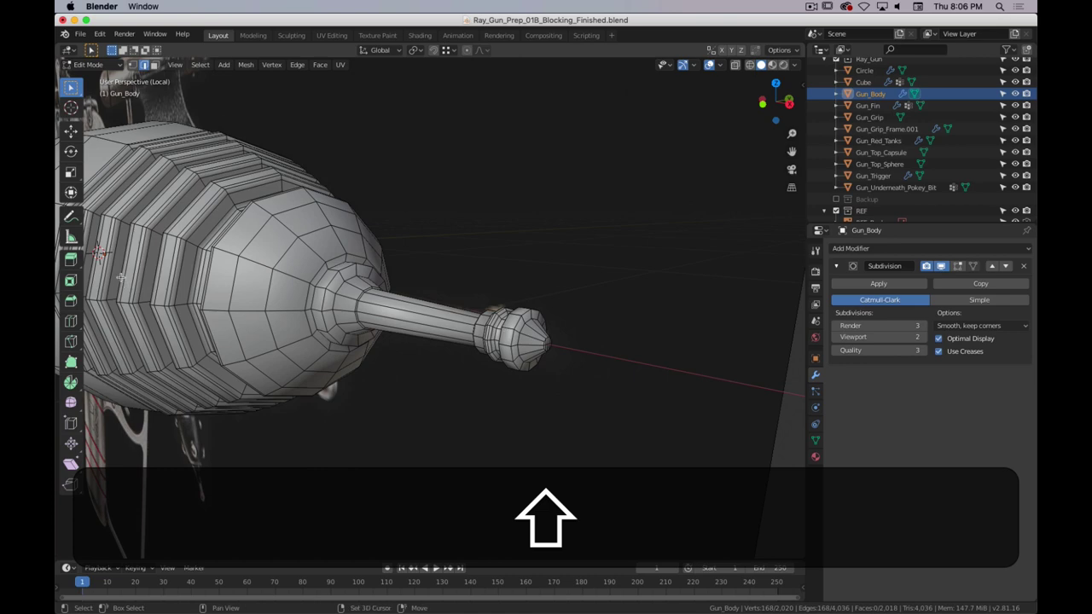
middle_drag(433, 317, 524, 314)
- Inspect the rear rings once more, both smoothed in Object Mode and as wireframe from several angles
scroll(524, 315, down, 6)
shift+middle_drag(110, 277, 441, 297)
scroll(441, 296, up, 5)
middle_drag(324, 290, 495, 311)
scroll(503, 313, up, 2)
shift+middle_drag(409, 309, 580, 262)
key(Tab)
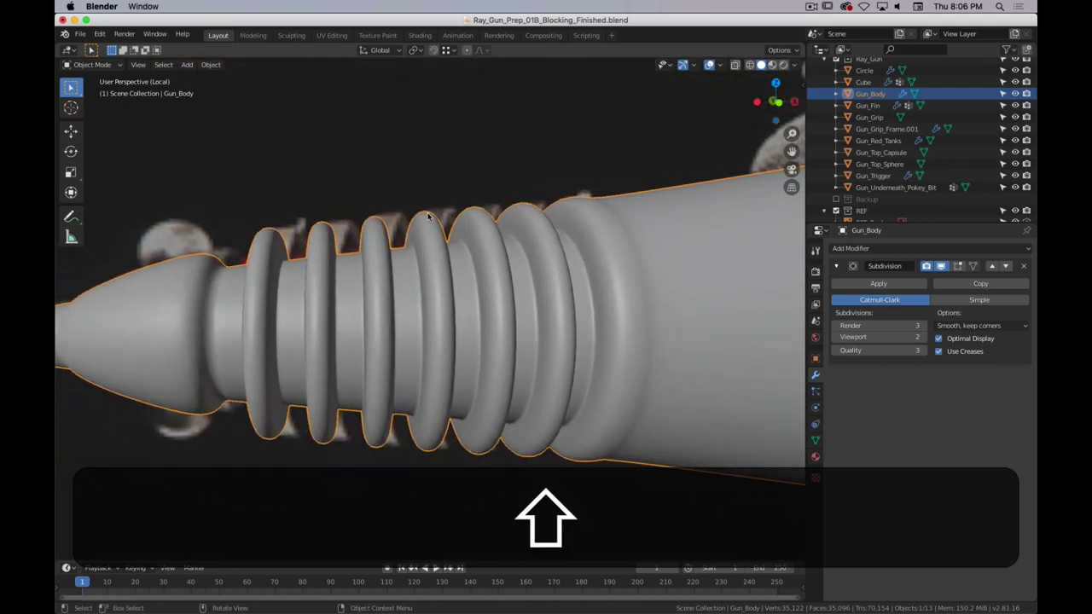
middle_drag(293, 285, 497, 256)
key(Tab)
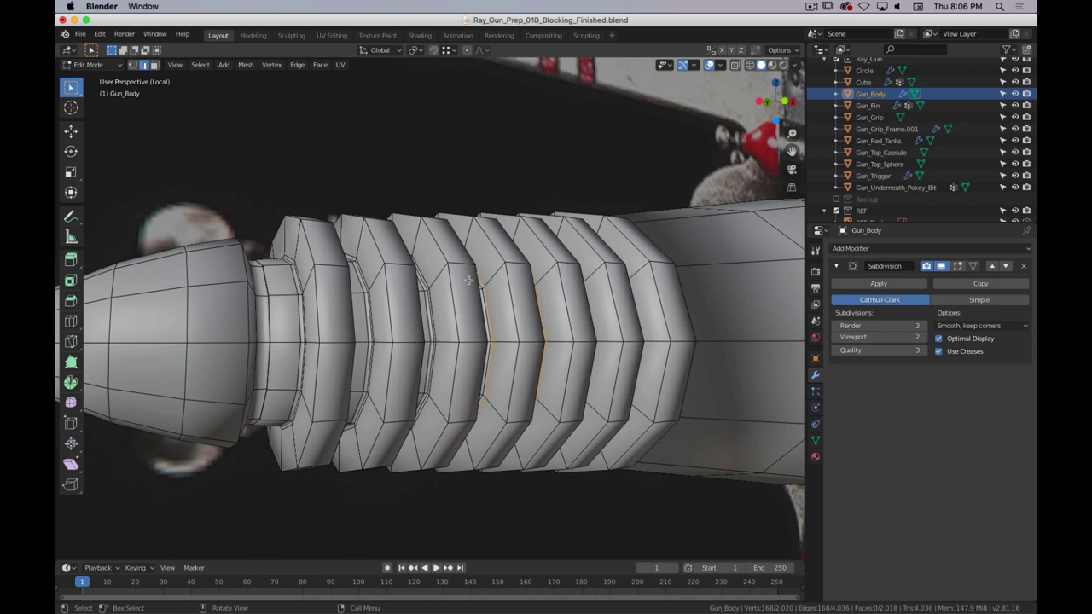
middle_drag(414, 299, 473, 374)
- Return to Object Mode and leave Local View to show the whole ray gun
scroll(452, 307, down, 4)
scroll(472, 374, down, 6)
key(Tab)
key(slash)
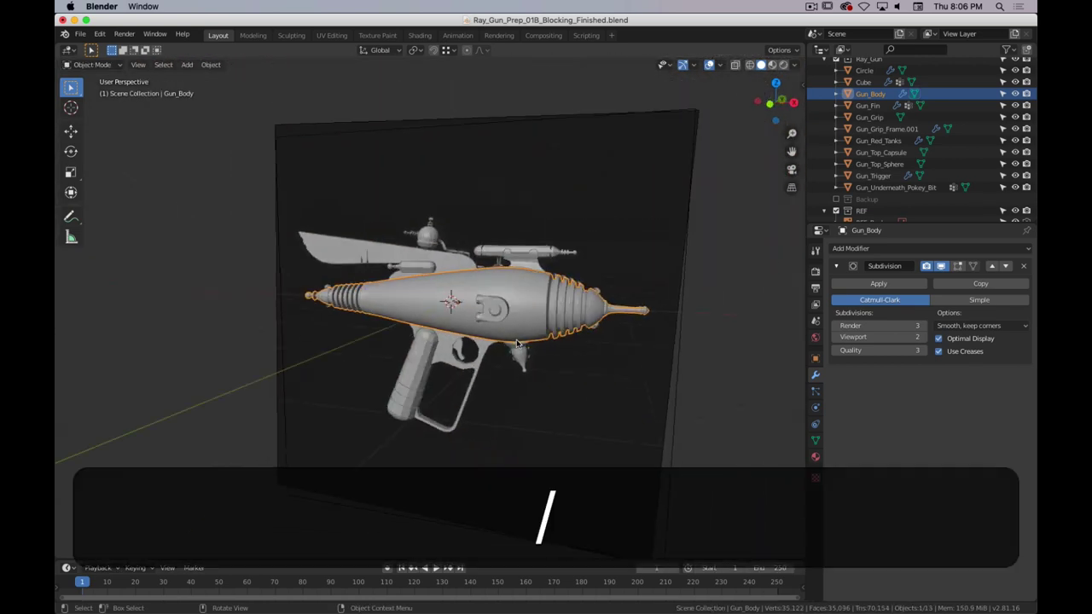
- Inspect the meshes of Gun_Grip_Frame.001 and Gun_Grip, switching each between Edit Mode and Object Mode
click(422, 351)
click(429, 349)
scroll(428, 349, up, 5)
key(Tab)
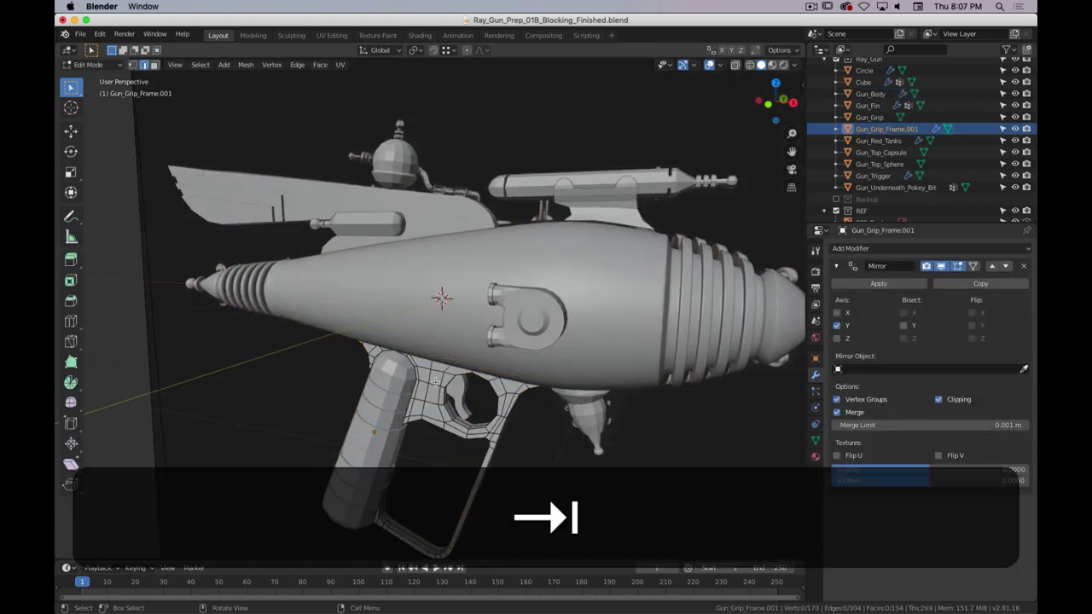
key(shift+Tab)
shift+middle_drag(460, 295, 505, 279)
key(Tab)
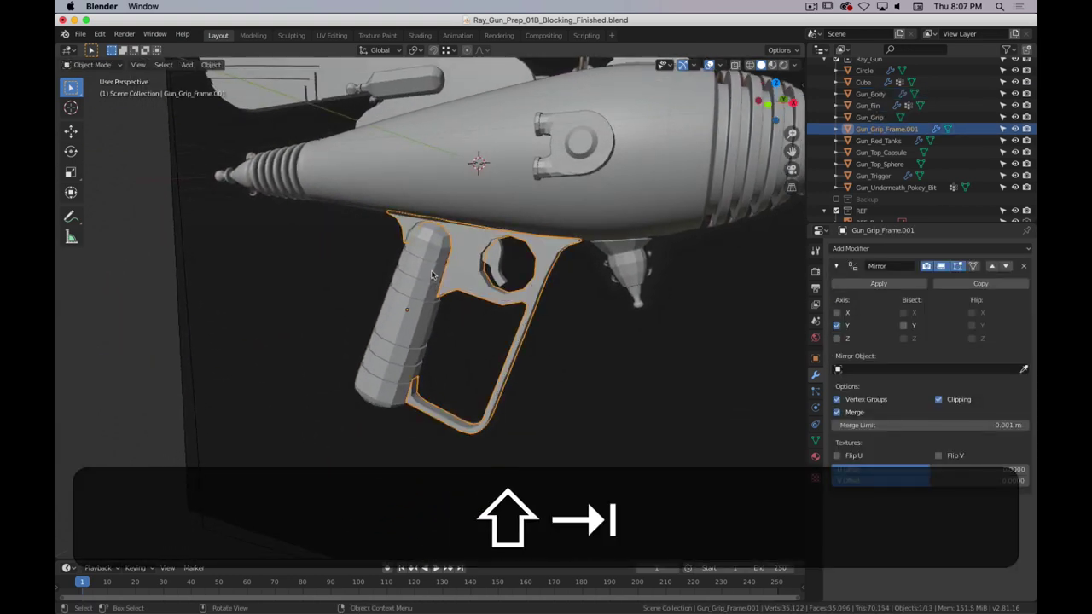
click(433, 277)
key(Tab)
key(Tab)
middle_drag(435, 278, 383, 349)
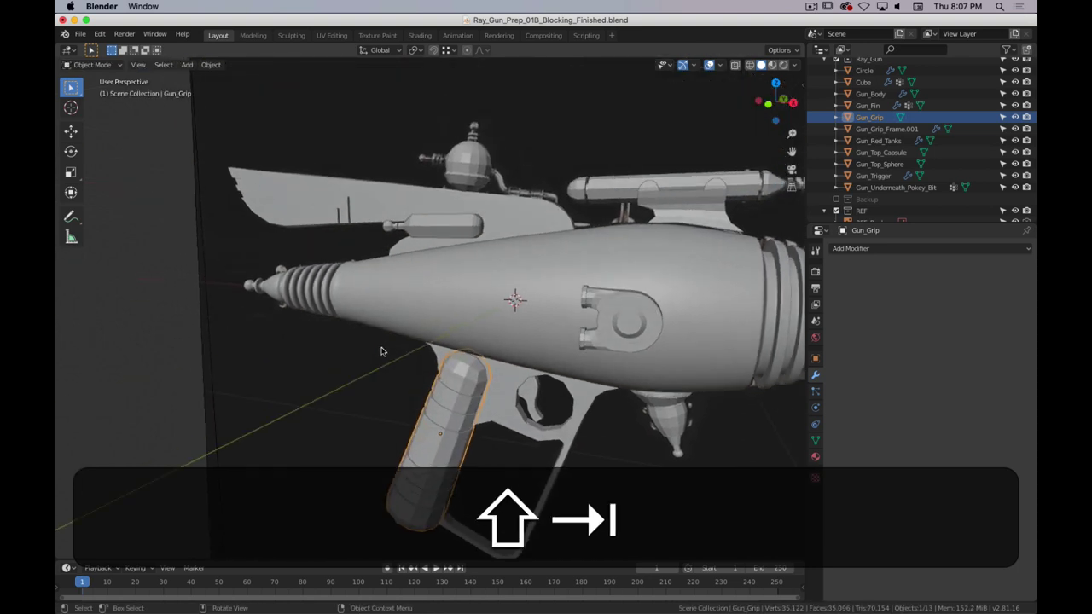
- In Gun_Body's Edit Mode, select the two close edge loops where the last rear ring meets the main body
click(430, 304)
key(Tab)
key(super+period)
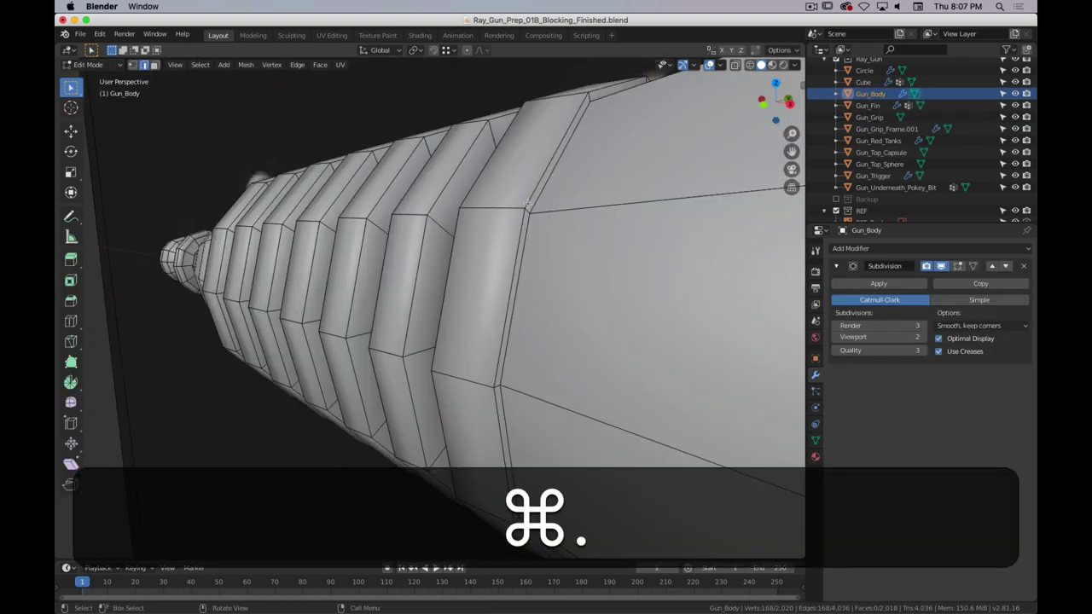
alt+drag(537, 220, 515, 229)
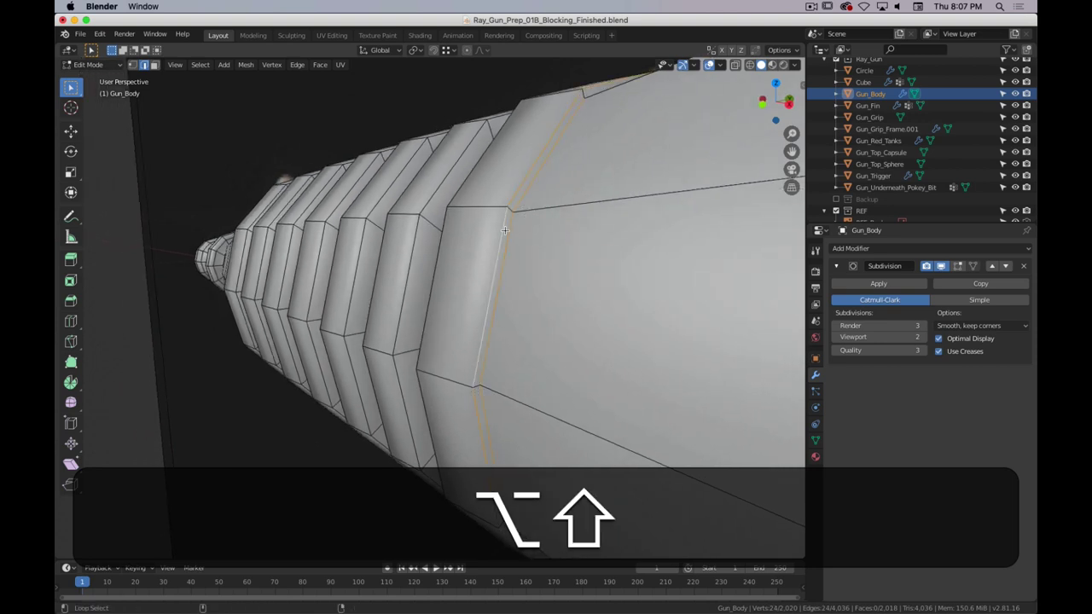
- Try Offset Edge Slide on the two selected loops, with Even enabled and a factor of about -0.986
key(shift+super+r)
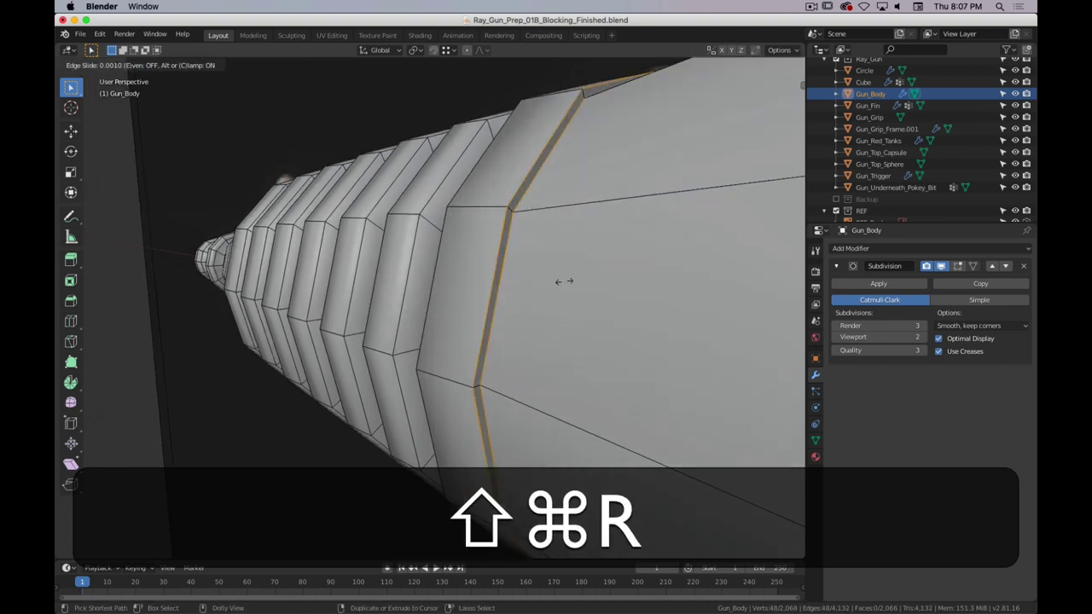
key(e)
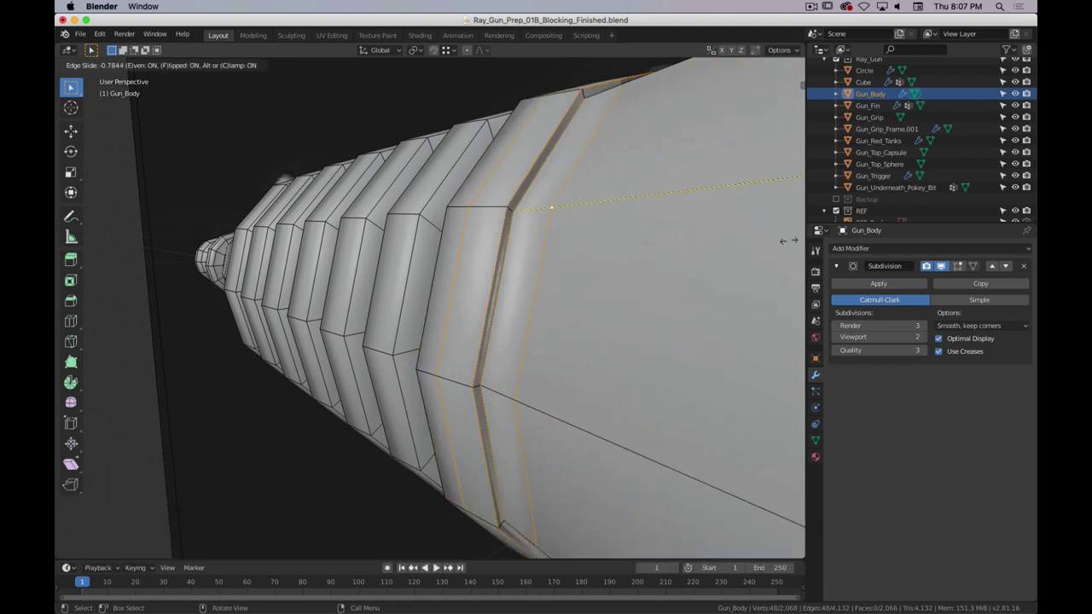
click(658, 234)
scroll(599, 208, up, 4)
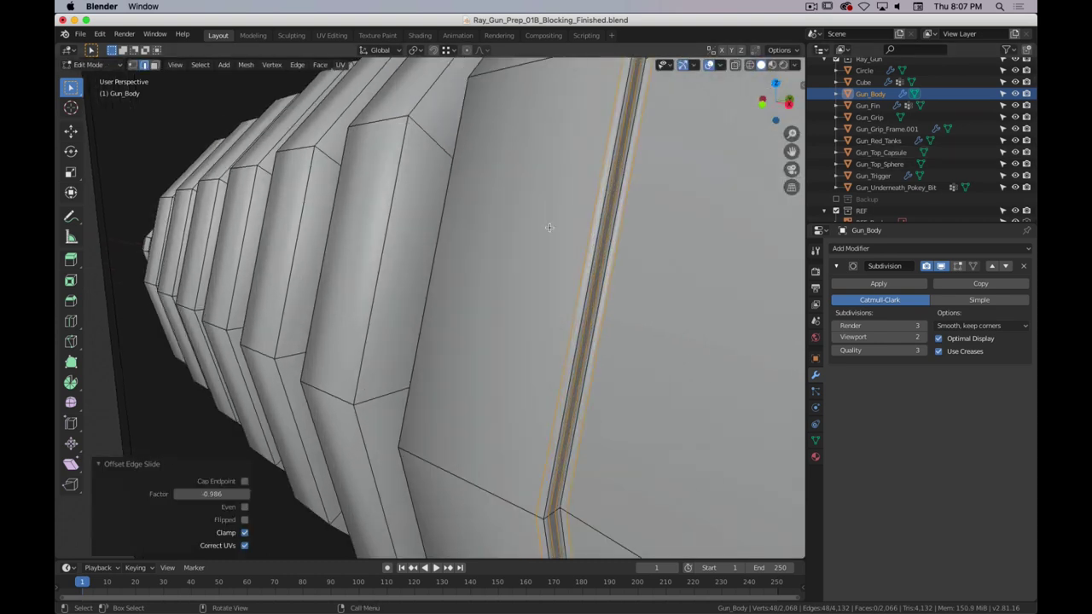
shift+middle_drag(600, 209, 560, 222)
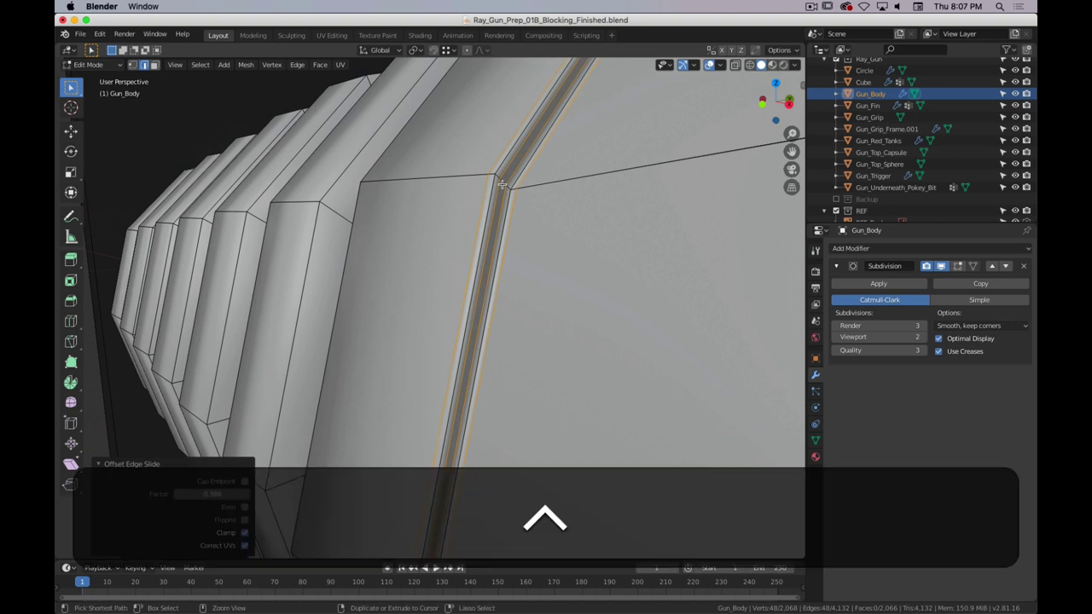
key(ctrl+z)
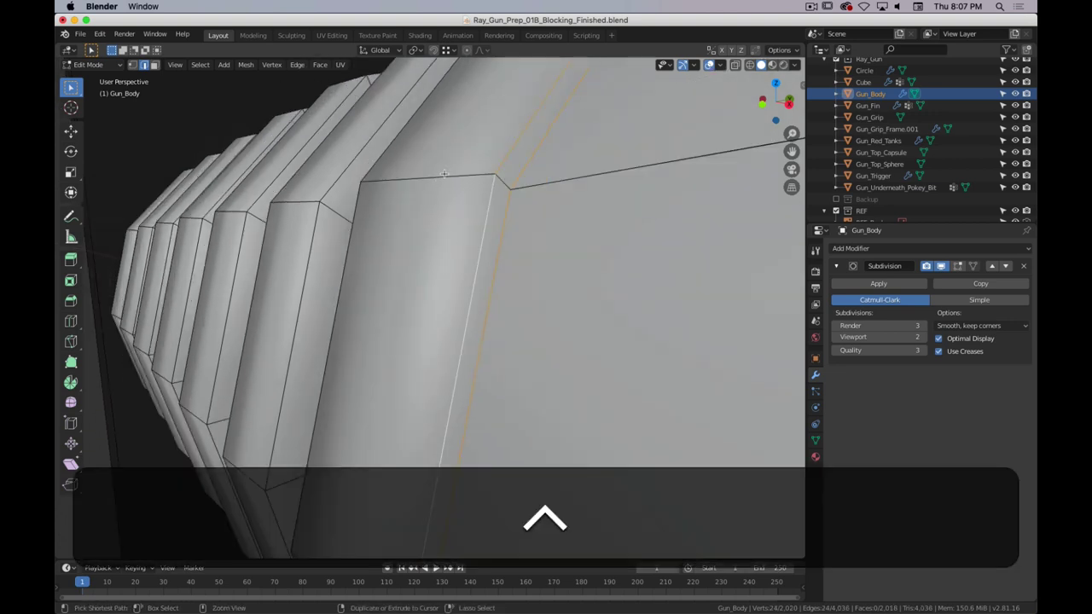
- Add a single supporting loop cut on the ring side of the ring-to-body step, with a factor of about -0.90
key(ctrl+r)
click(505, 189)
click(504, 186)
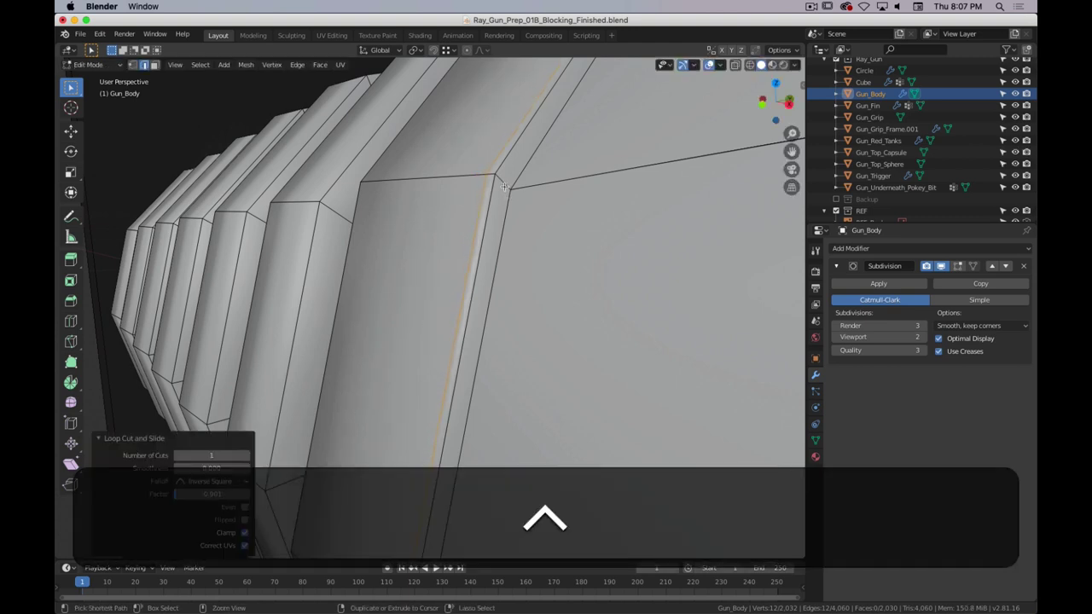
key(ctrl+r)
middle_drag(504, 186, 773, 274)
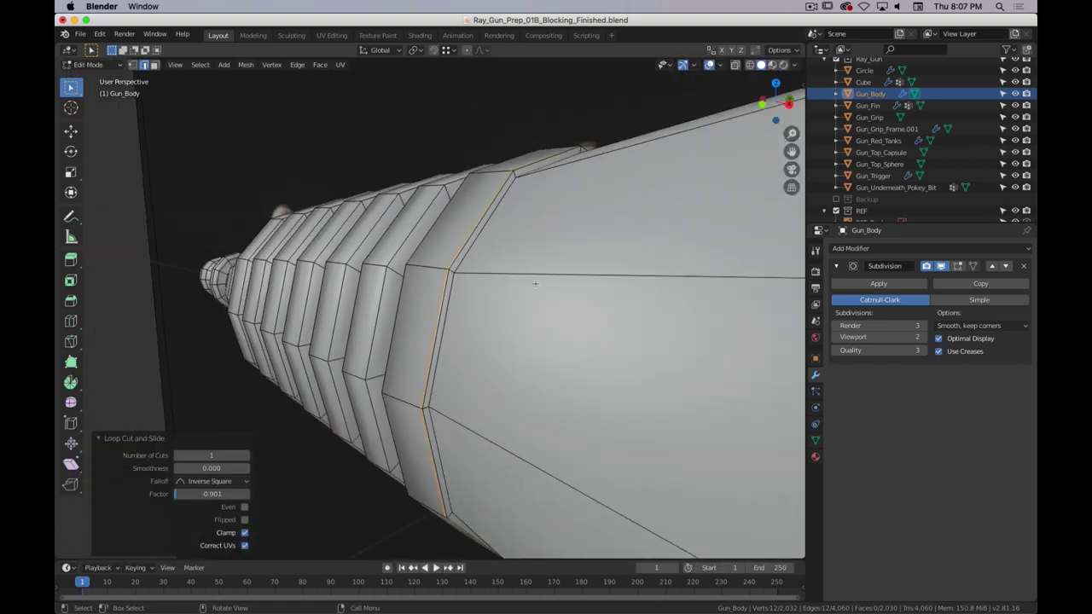
- Add a single supporting loop cut on the main body side of the step, at a factor of about 0.93, and return to Object Mode
key(ctrl+r)
click(773, 274)
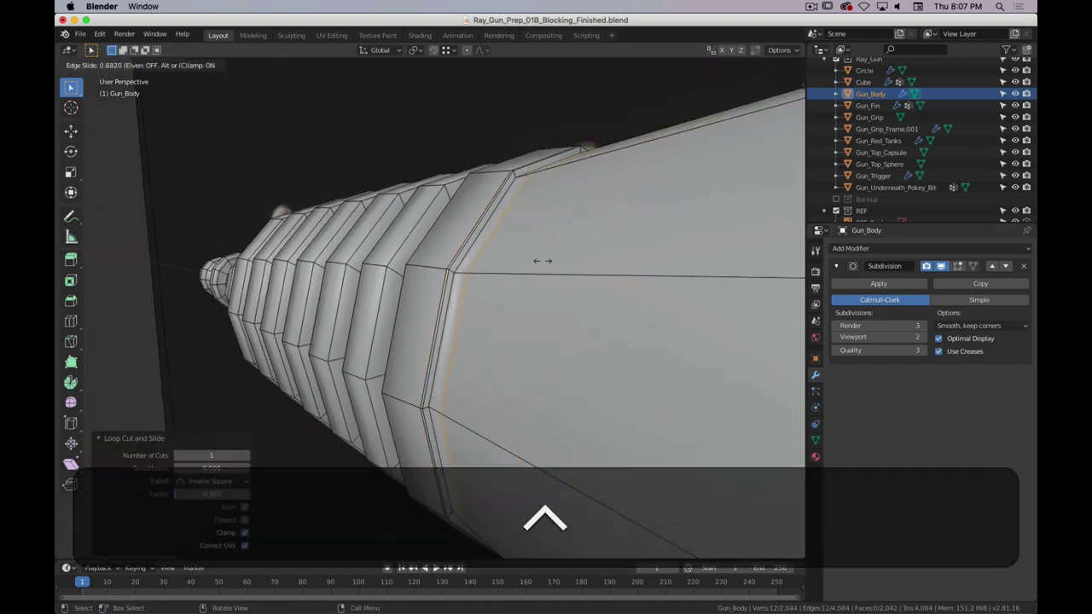
click(529, 261)
middle_drag(529, 261, 471, 242)
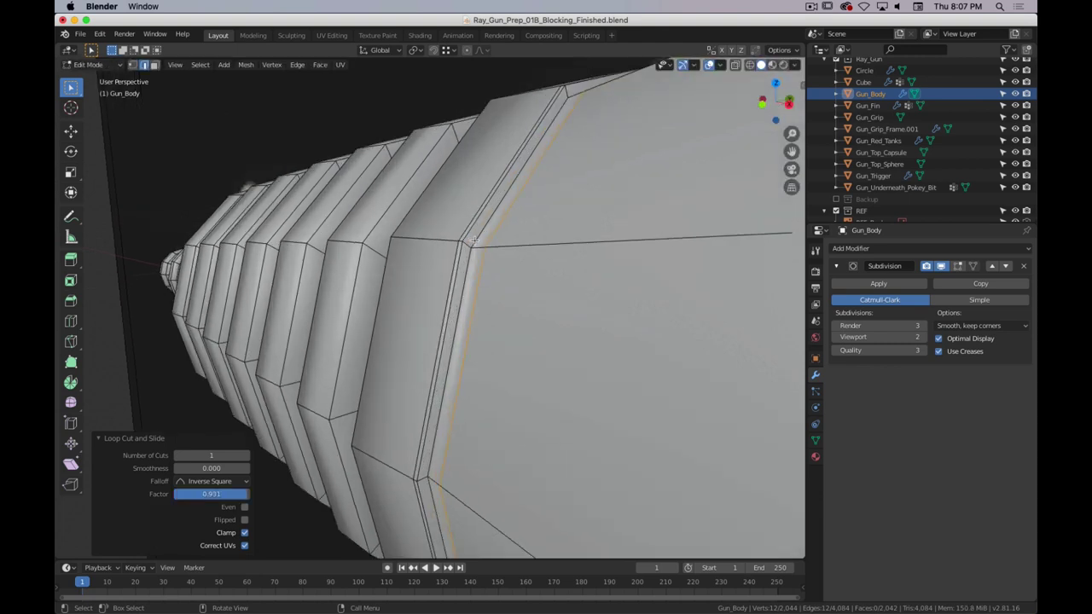
key(Tab)
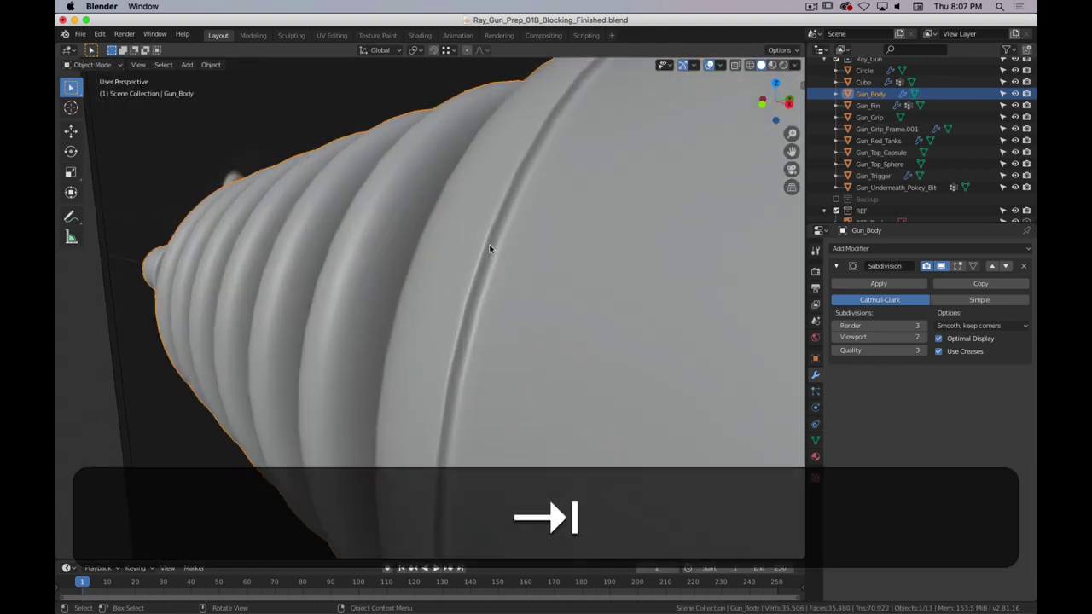
- Add a centered loop cut in the step between the last rear ring and main body, and edge-slide the body-side supporting loop by about 0.54
middle_drag(490, 242, 458, 222)
key(ctrl+Tab)
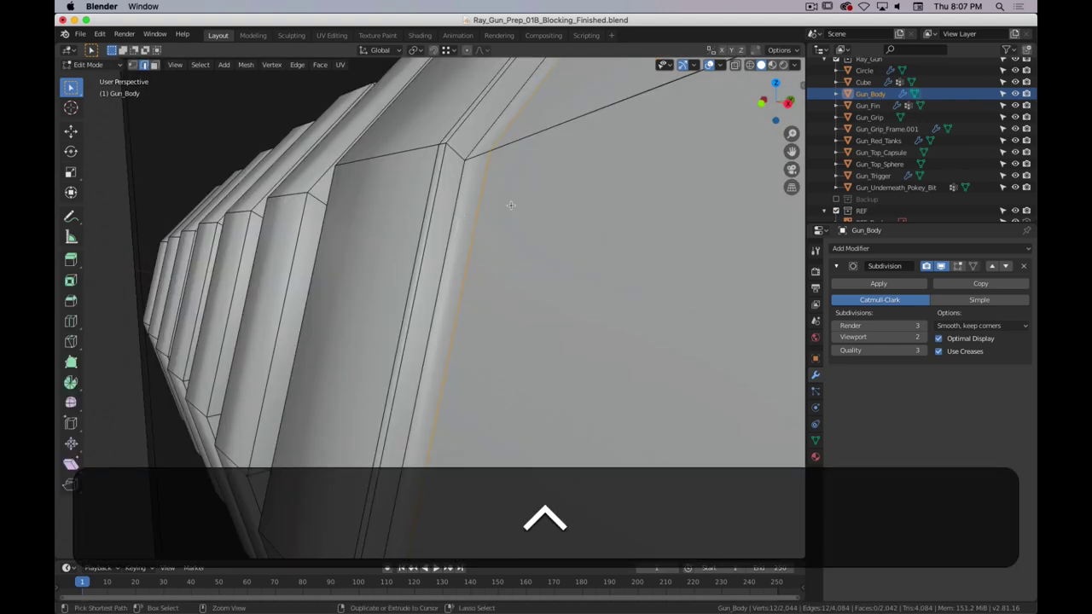
key(ctrl+r)
click(454, 151)
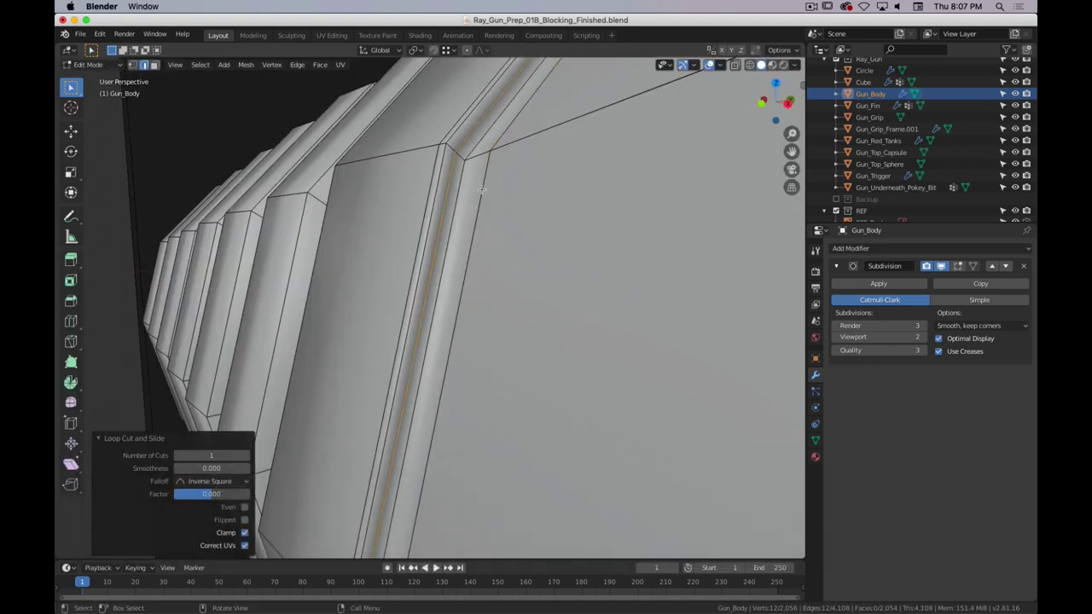
key(g)
key(g)
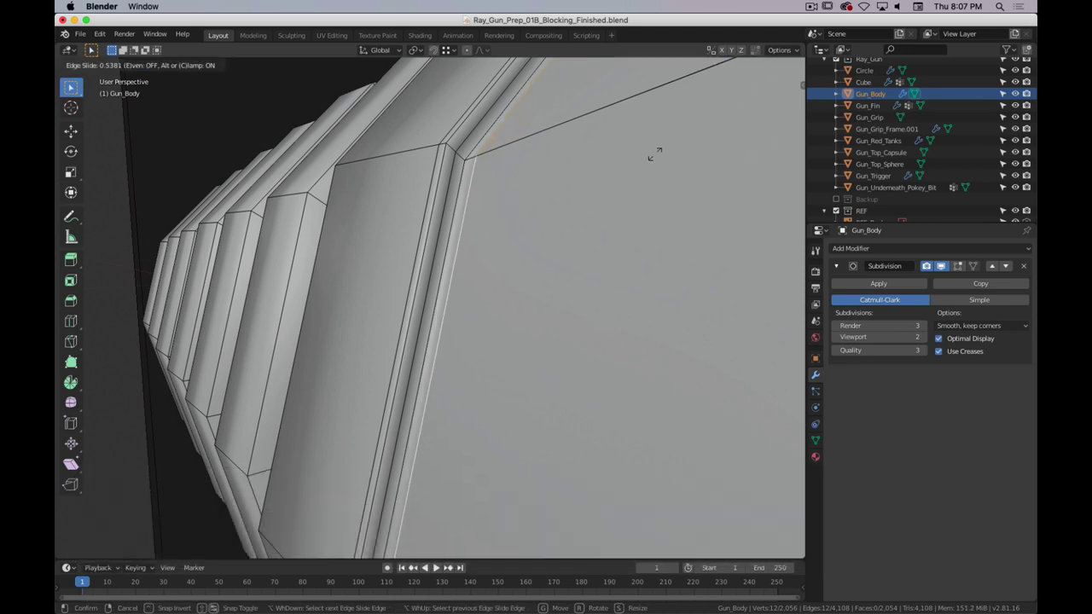
click(653, 151)
- Examine the rear rings and the ring-to-body seam in both Object Mode and Edit Mode
key(Tab)
scroll(512, 210, down, 3)
middle_drag(512, 209, 595, 261)
key(Tab)
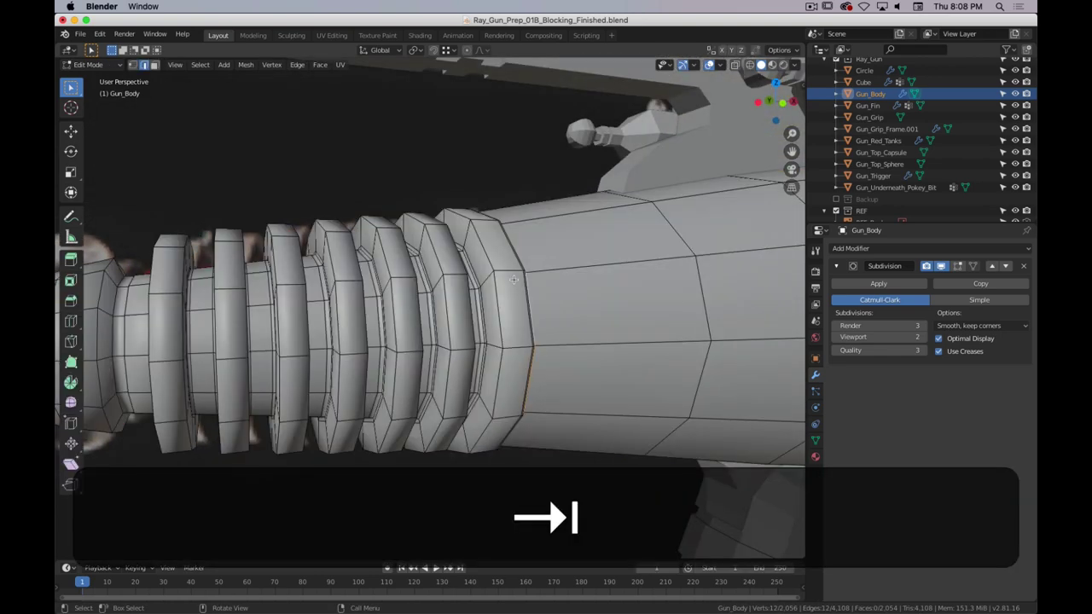
middle_drag(513, 278, 608, 254)
key(Tab)
scroll(487, 273, down, 4)
scroll(486, 272, up, 4)
scroll(488, 271, down, 4)
scroll(461, 300, up, 4)
middle_drag(460, 287, 404, 273)
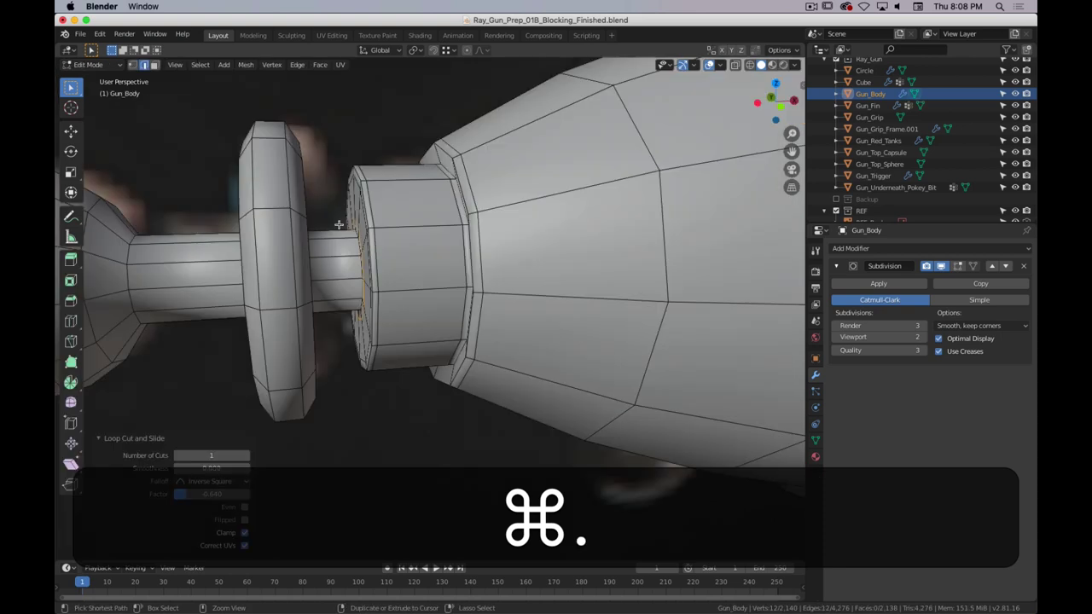
- Add two loop cuts on the short shaft between the rear tip's disc and collar, and scale them apart along X by about 2.478
scroll(329, 228, up, 2)
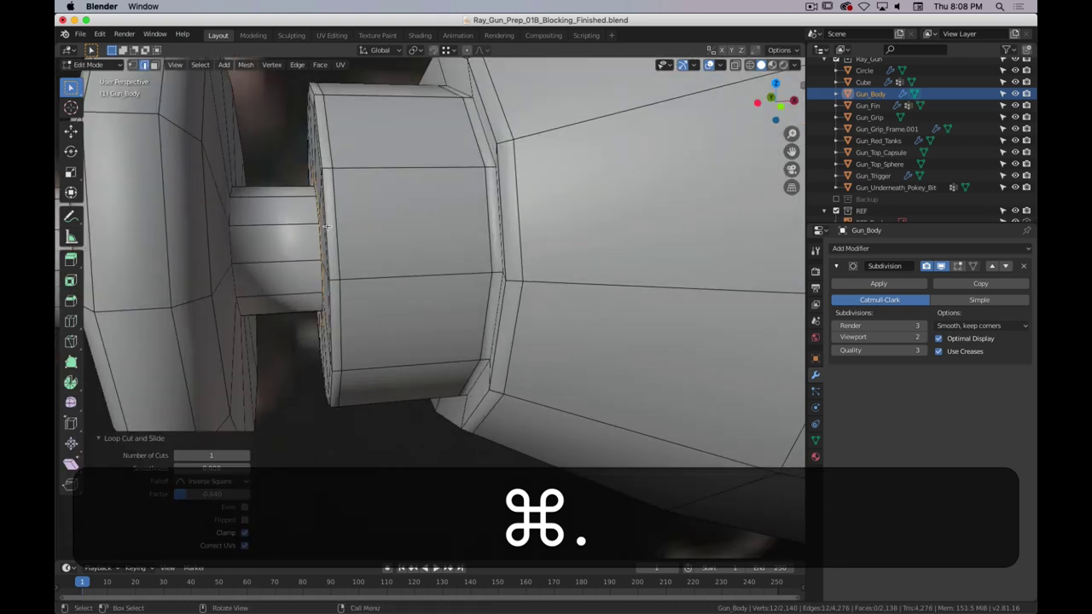
key(1)
shift+middle_drag(316, 225, 428, 256)
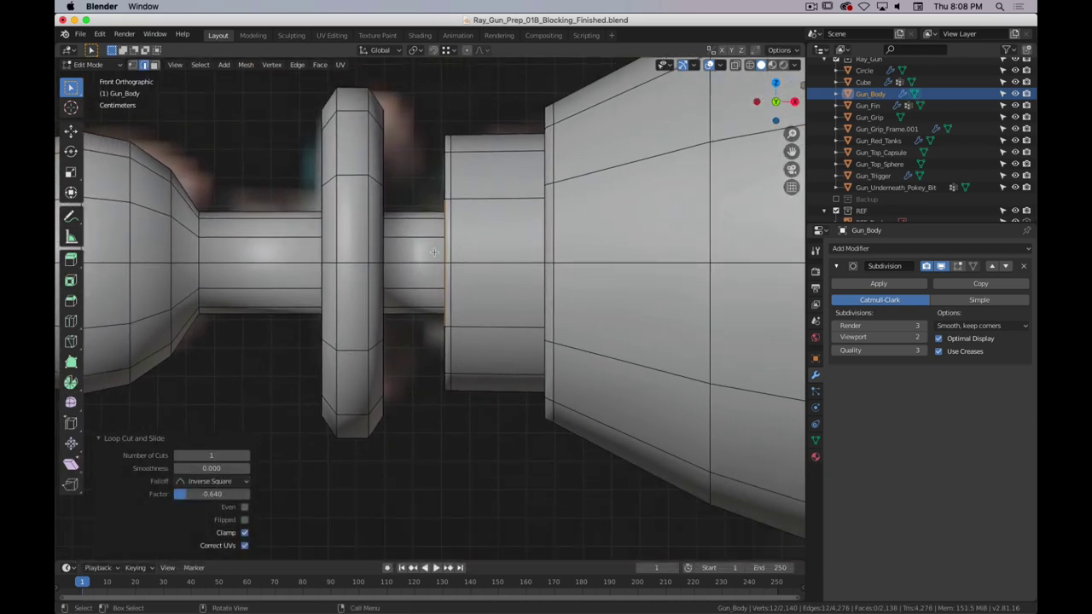
key(ctrl+r)
scroll(418, 241, up, 1)
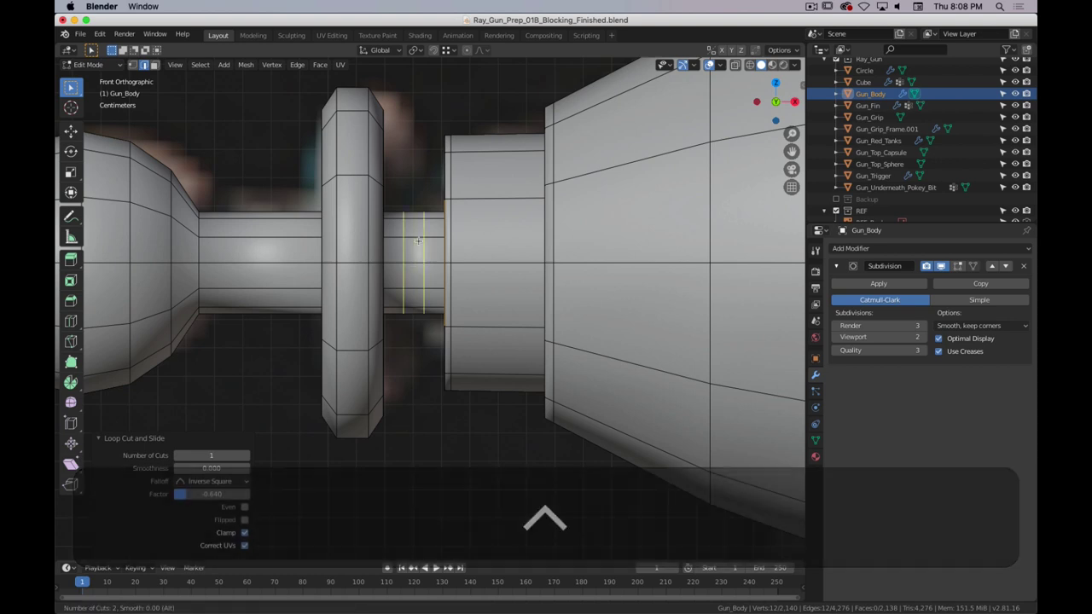
click(418, 241)
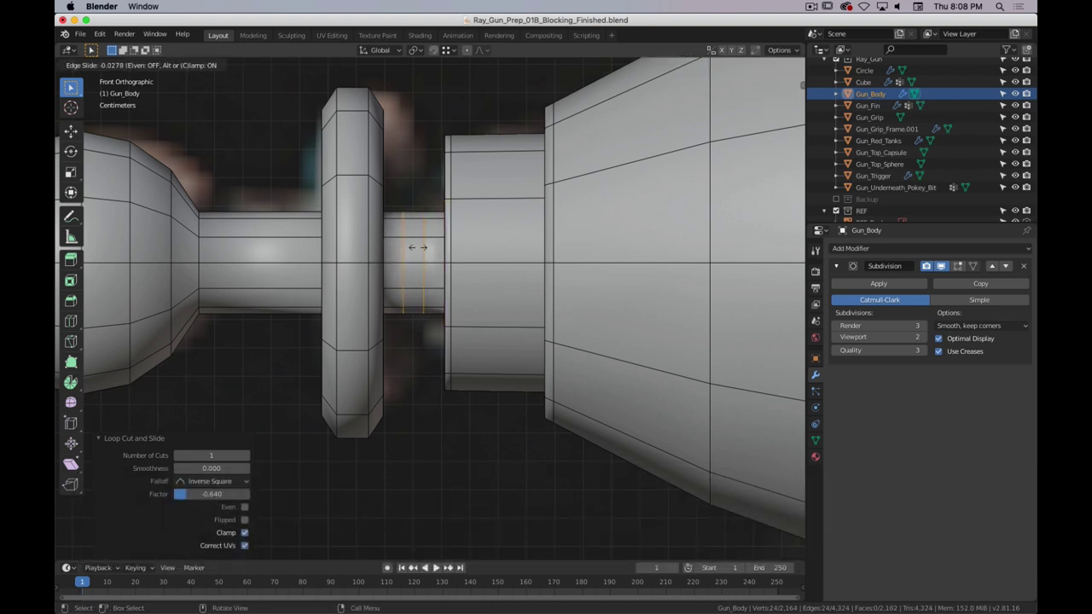
right_click(418, 248)
key(s)
key(x)
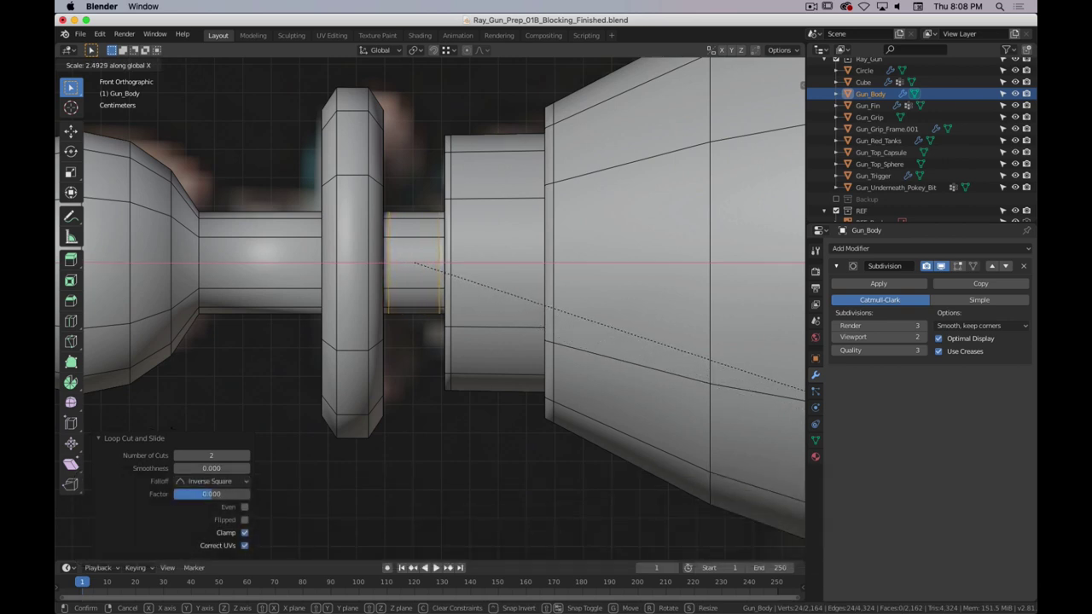
click(170, 427)
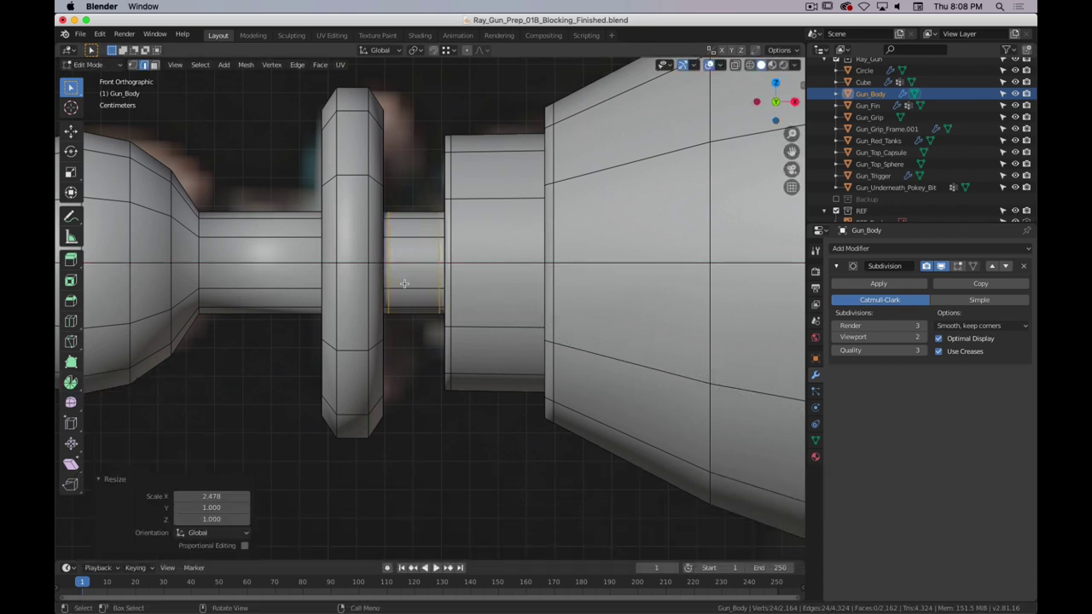
middle_drag(411, 275, 365, 264)
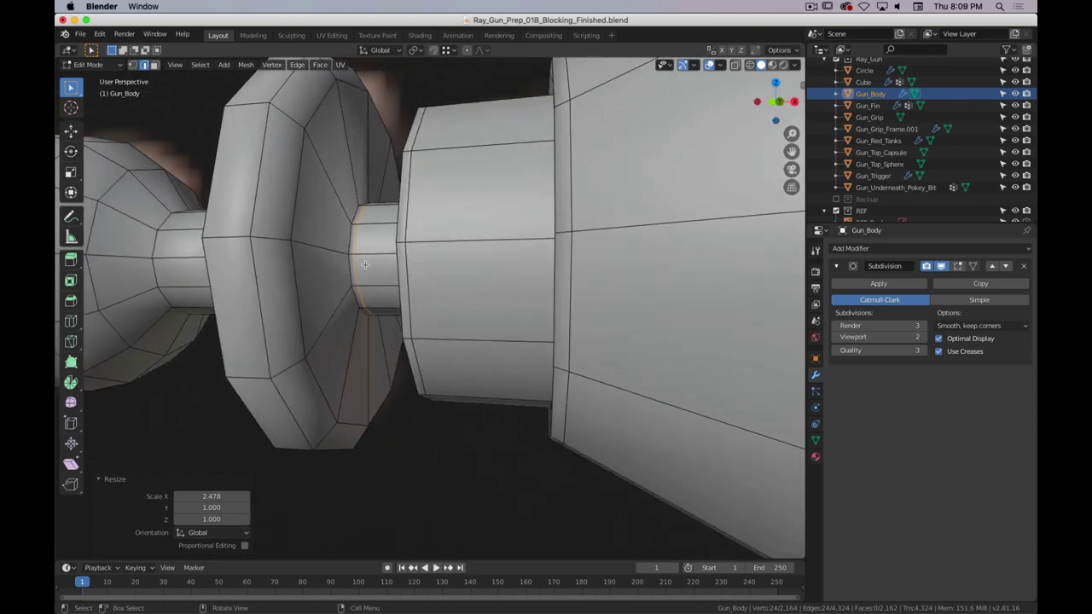
- Select all the end cap faces at the nozzle tip, inset them with a thickness of about 0.0008, and return to Object Mode
key(super+period)
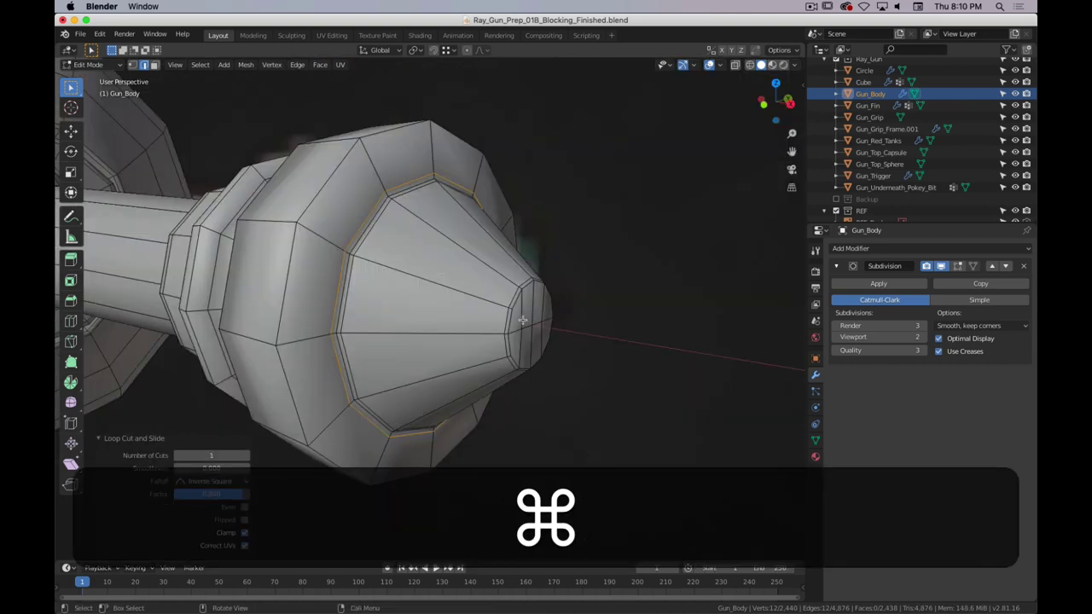
middle_drag(519, 307, 467, 294)
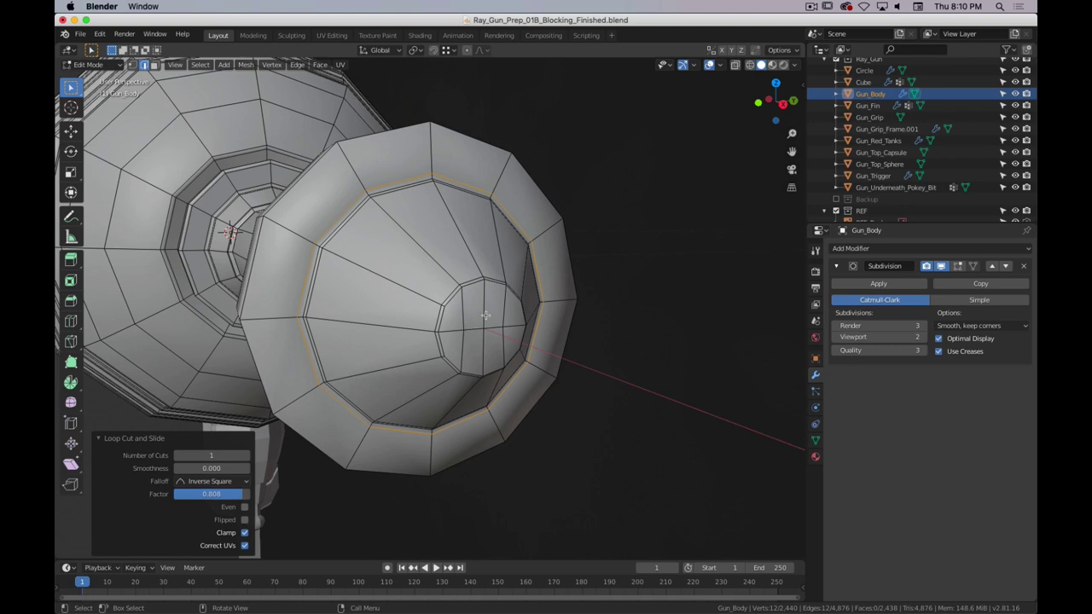
key(3)
click(485, 316)
shift+click(514, 319)
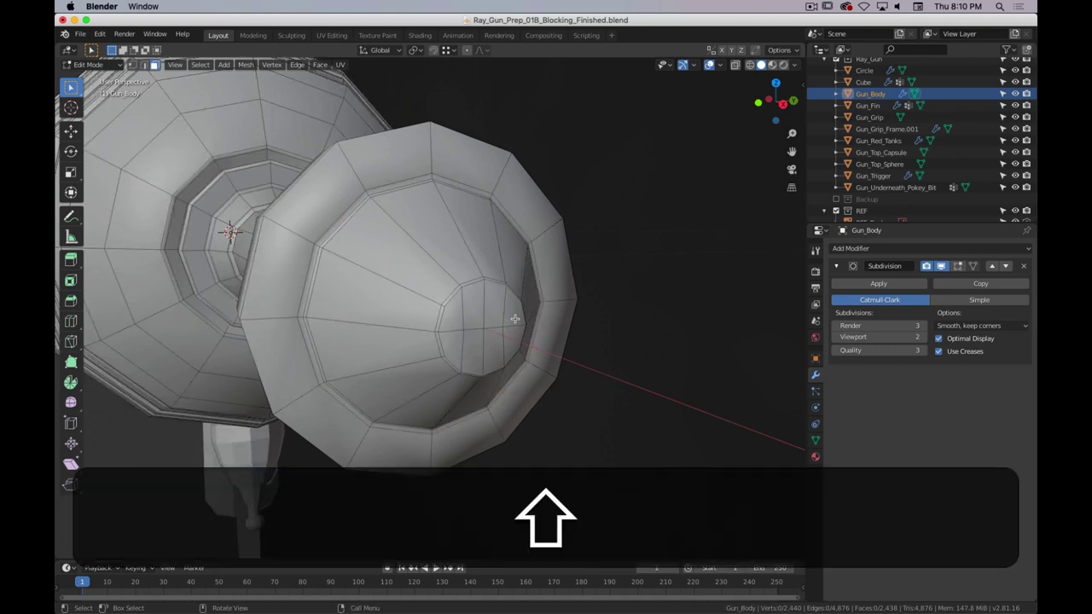
shift+click(513, 334)
shift+click(496, 340)
shift+click(490, 314)
shift+click(469, 314)
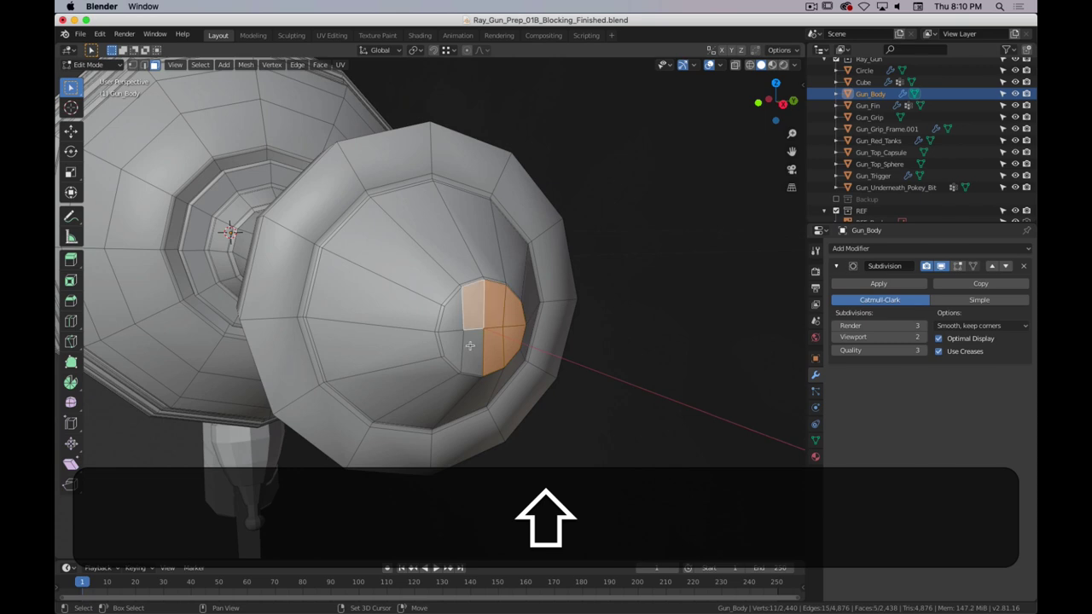
shift+click(470, 343)
shift+click(454, 345)
shift+click(449, 312)
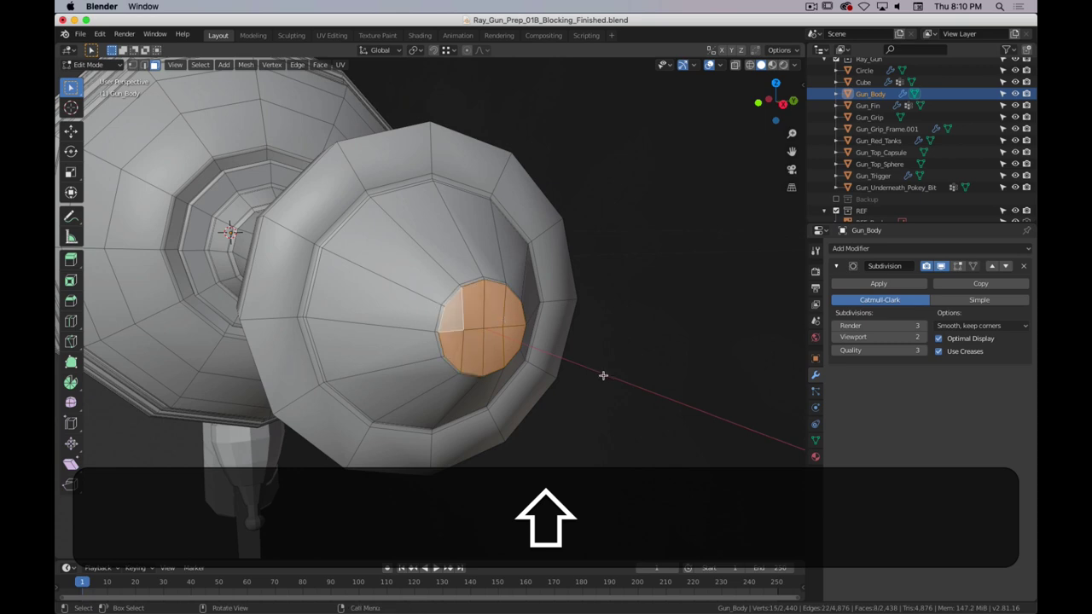
key(i)
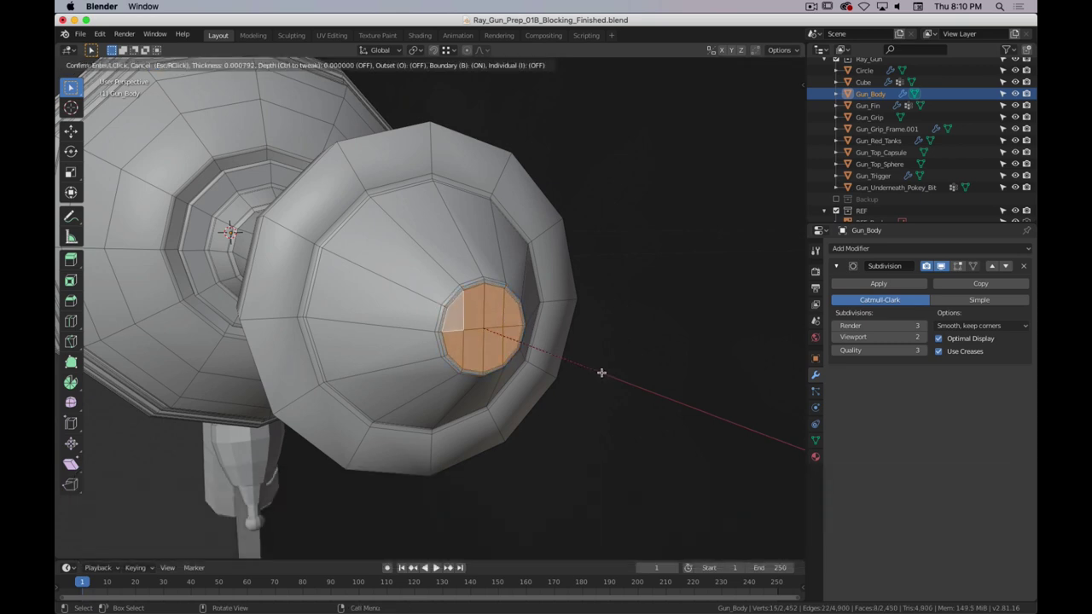
click(602, 372)
key(Tab)
- Examine the subdivided Gun_Body from nozzle to rear rings, comparing its surface in Object Mode and Edit Mode
middle_drag(388, 322, 462, 319)
scroll(462, 320, down, 6)
shift+middle_drag(200, 297, 542, 260)
scroll(542, 260, down, 12)
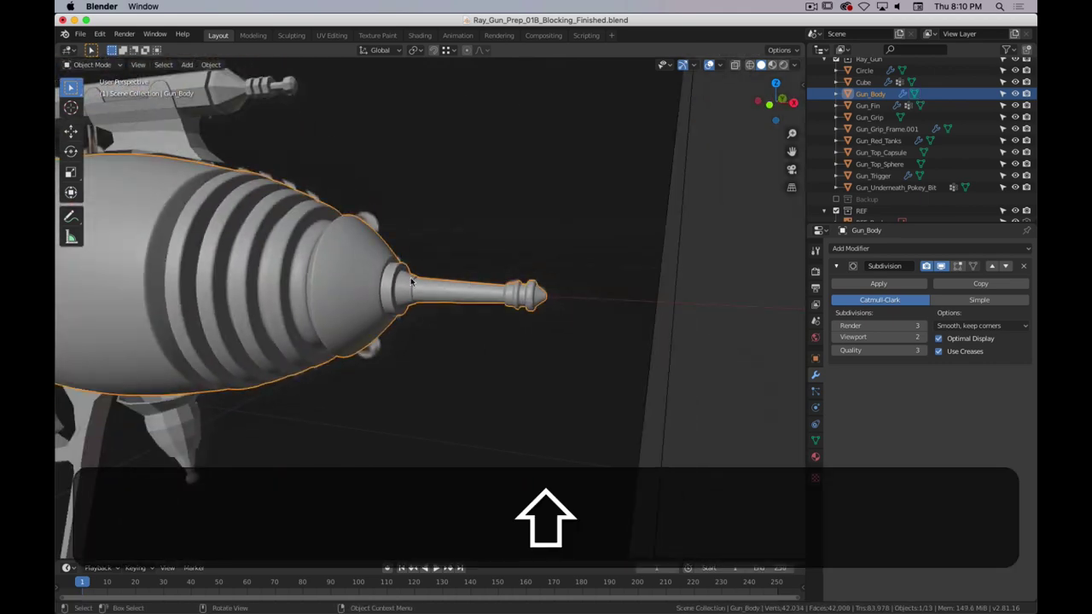
shift+middle_drag(195, 279, 377, 249)
scroll(389, 247, up, 3)
key(Tab)
scroll(377, 249, down, 3)
shift+middle_drag(562, 260, 474, 259)
key(Tab)
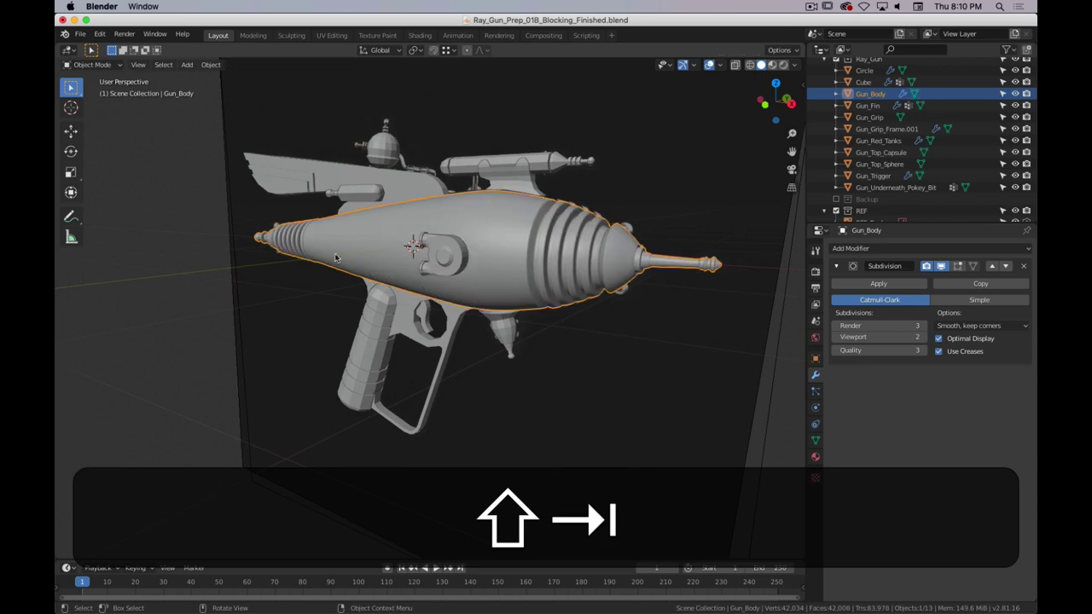
middle_drag(337, 257, 274, 259)
shift+middle_drag(506, 236, 636, 265)
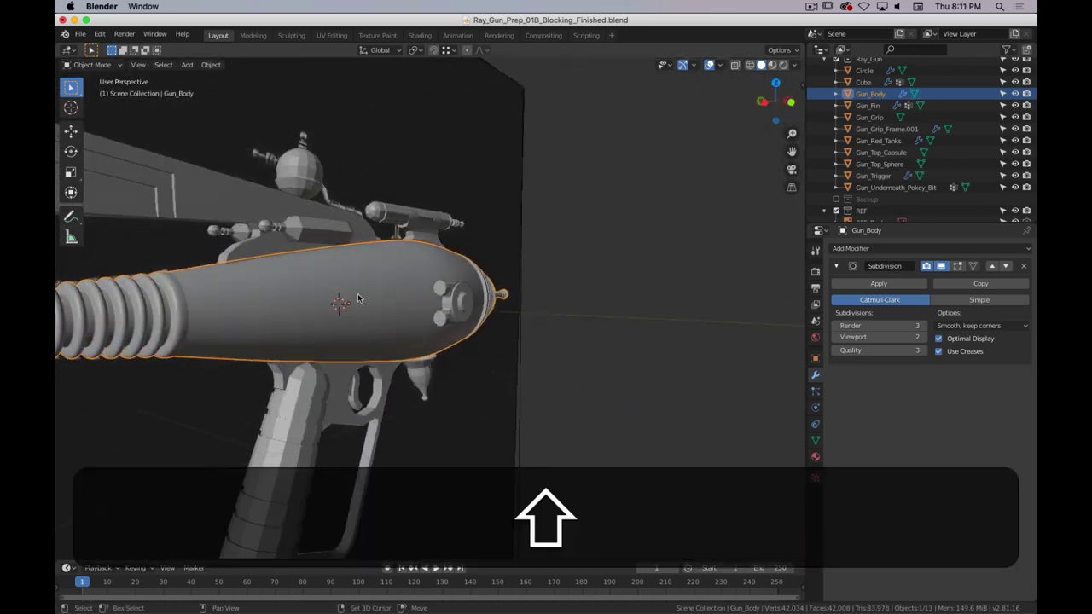
shift+middle_drag(359, 293, 363, 244)
shift+middle_drag(510, 267, 490, 220)
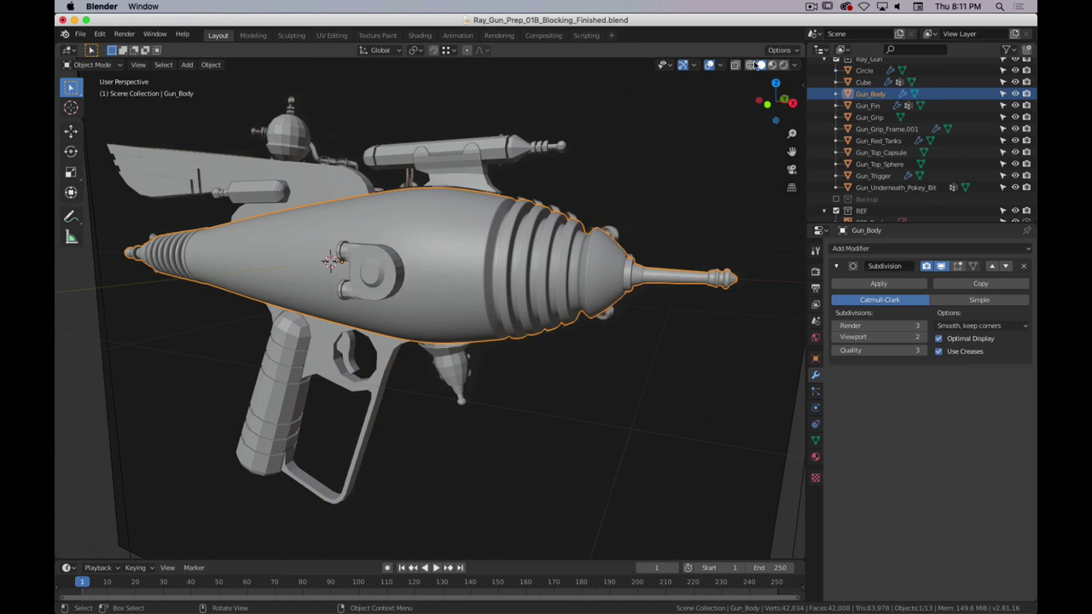
key(super+period)
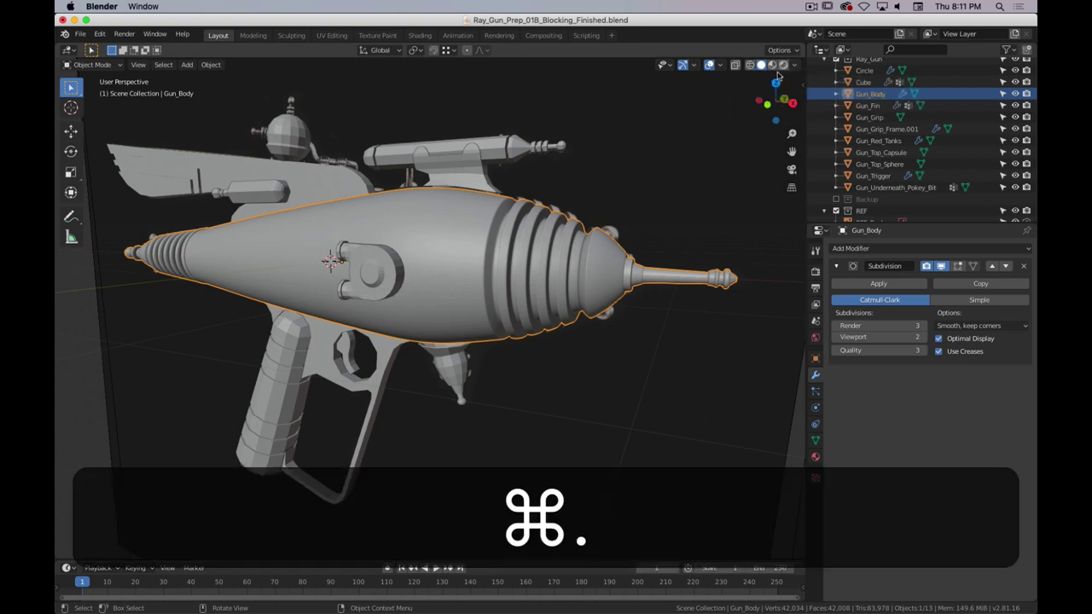
- Open the viewport shading settings and show the available Studio lighting presets
click(796, 66)
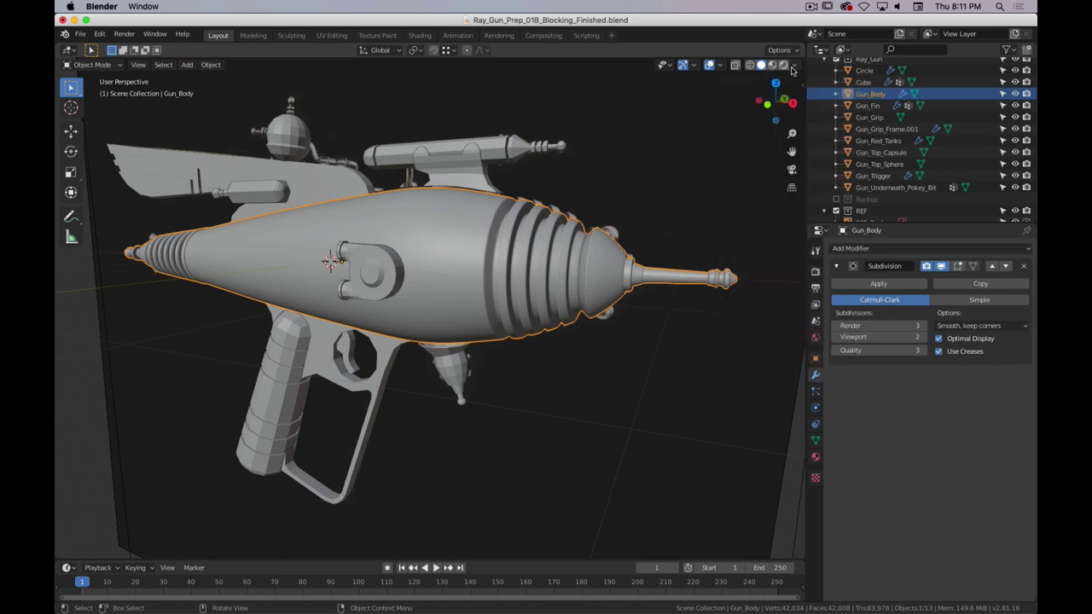
click(794, 68)
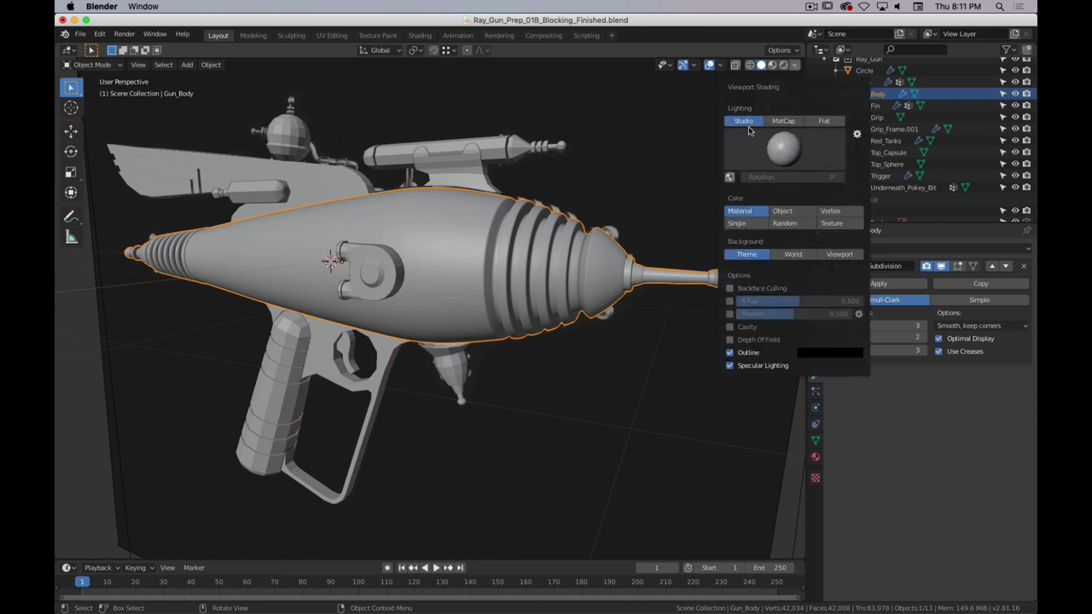
click(793, 153)
click(787, 149)
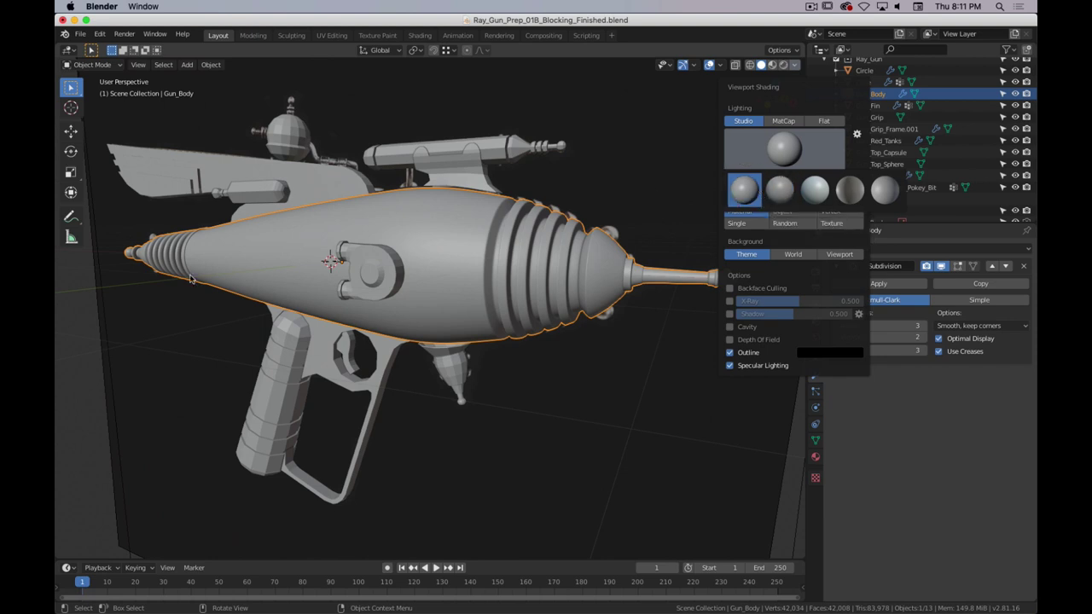
- Create a new material on Gun_Body and set its Base Color to a light mint green
click(816, 457)
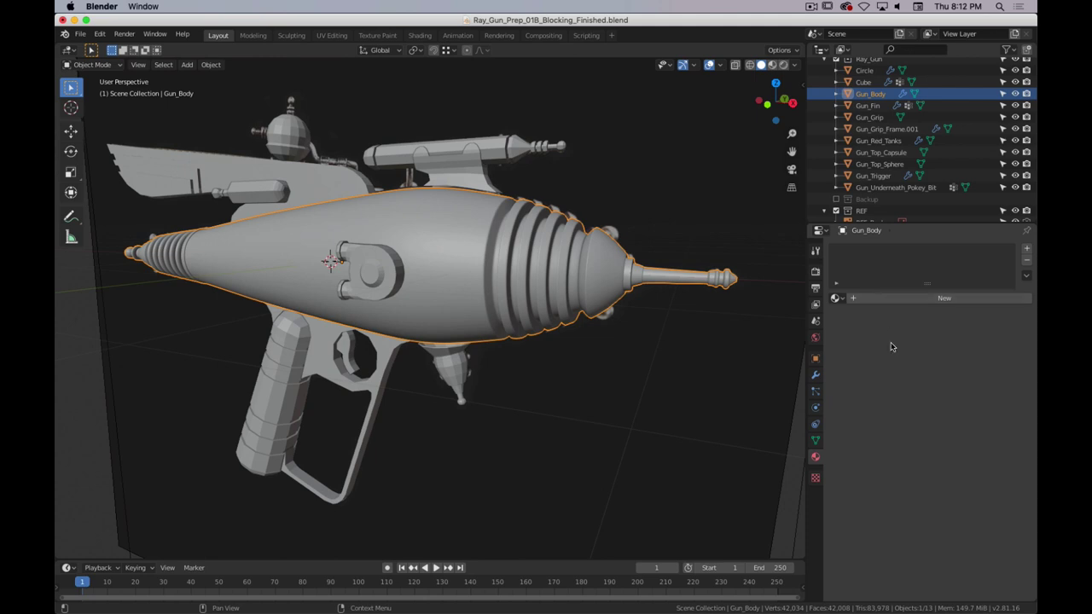
click(895, 298)
click(959, 416)
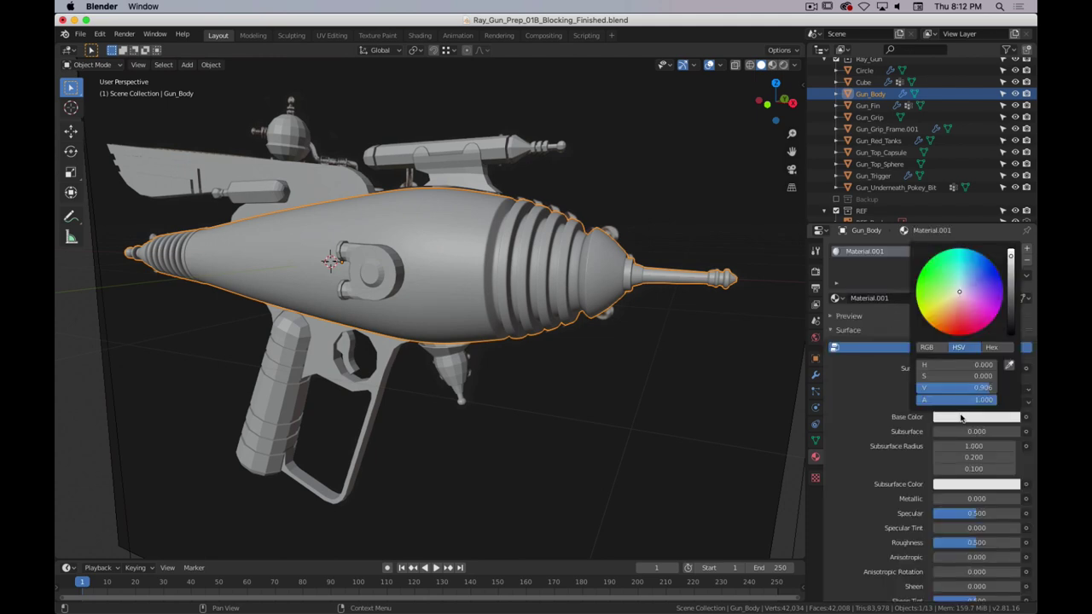
click(945, 353)
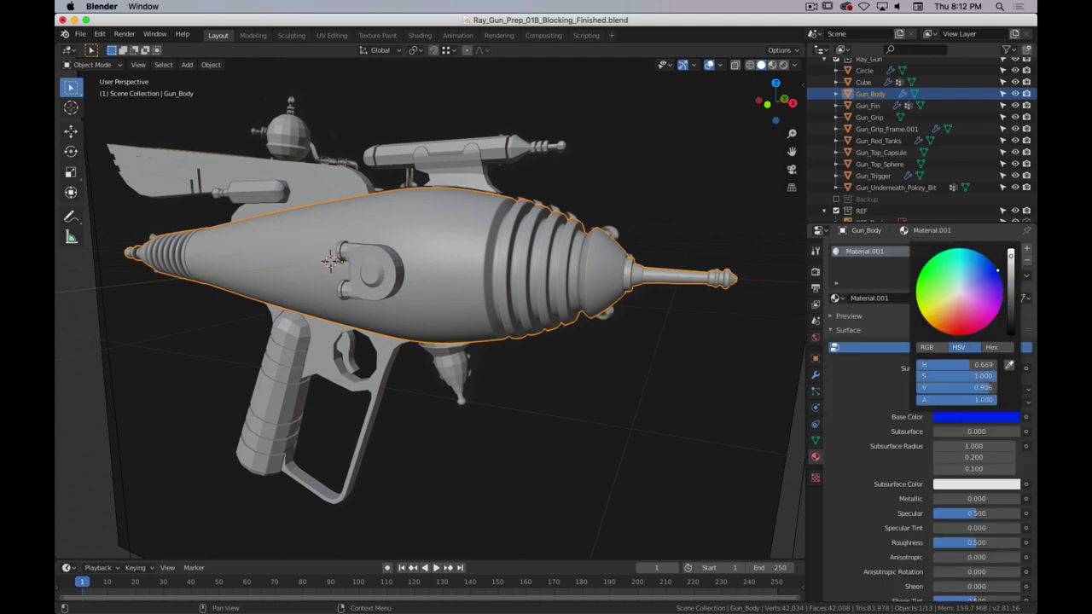
click(950, 415)
drag(990, 265, 945, 275)
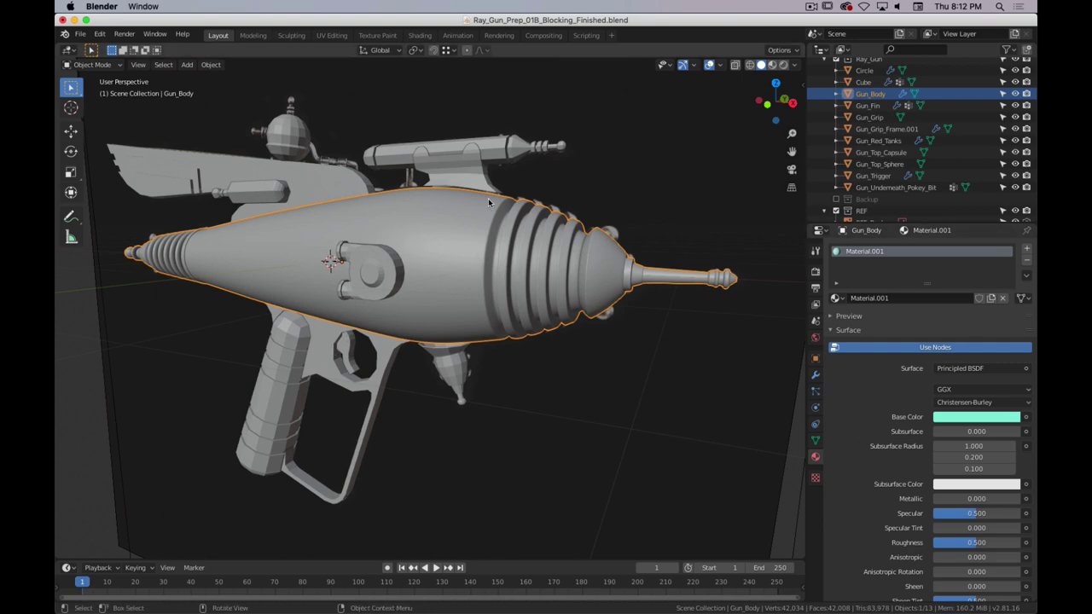
- Preview the mint green Gun_Body in Material Preview shading and return the viewport to Solid shading
key(z)
click(510, 232)
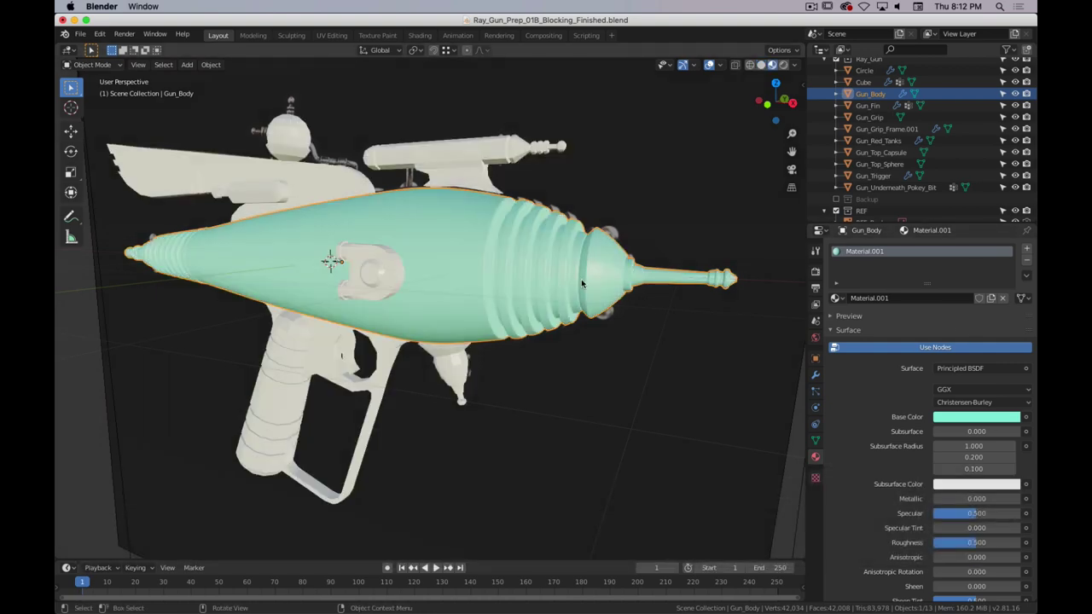
mouse_move(581, 283)
middle_down()
mouse_move(514, 314)
mouse_move(602, 273)
mouse_move(606, 294)
mouse_move(567, 287)
middle_up()
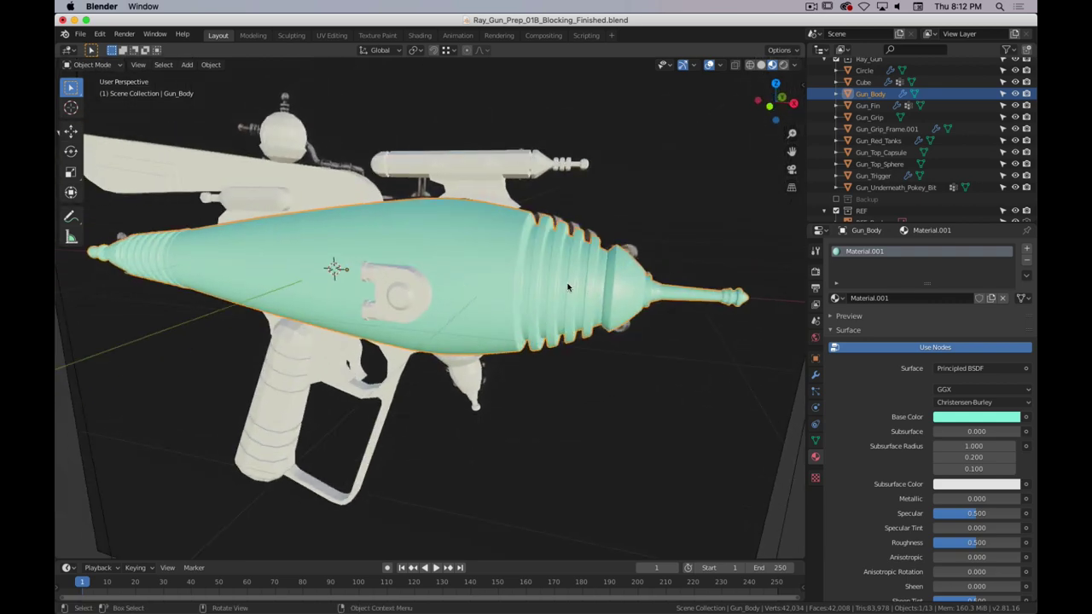
key(z)
click(632, 269)
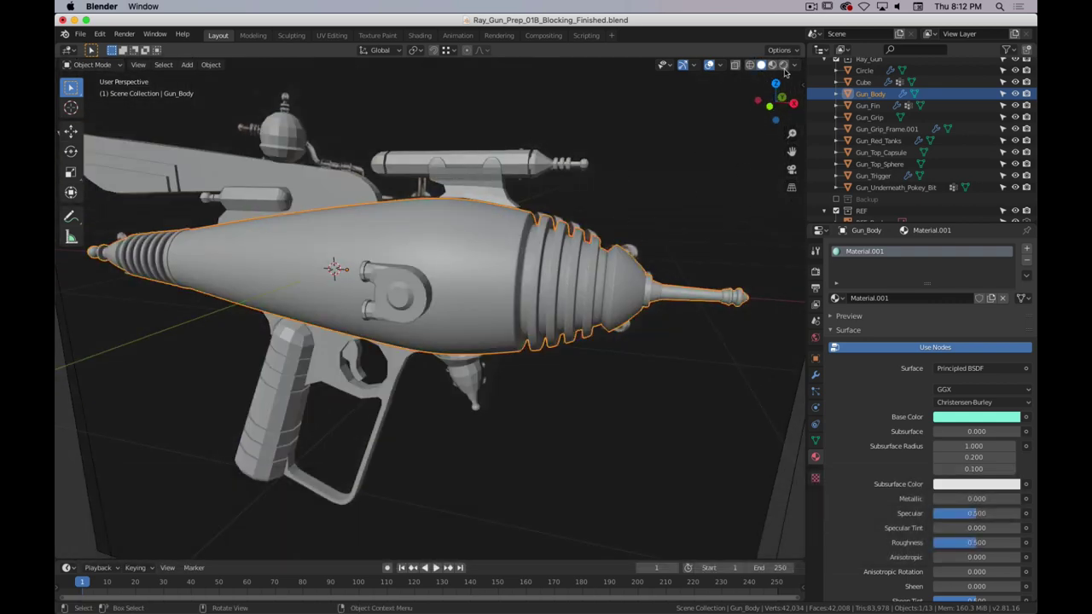
- Switch the Solid shading's Studio lighting to the fourth preset and view Gun_Body from the side
click(795, 66)
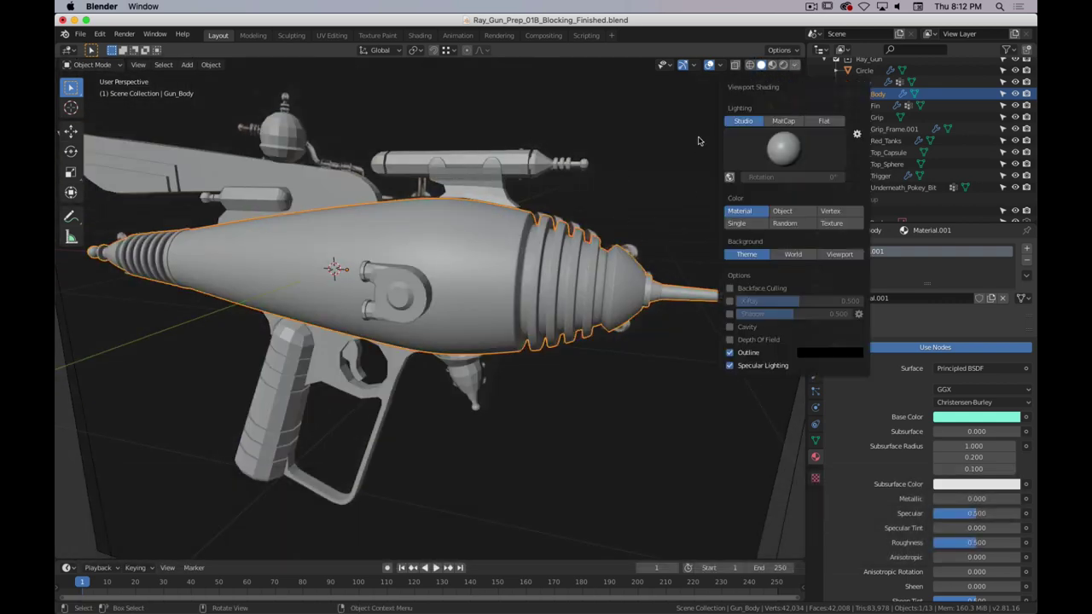
click(794, 66)
click(784, 147)
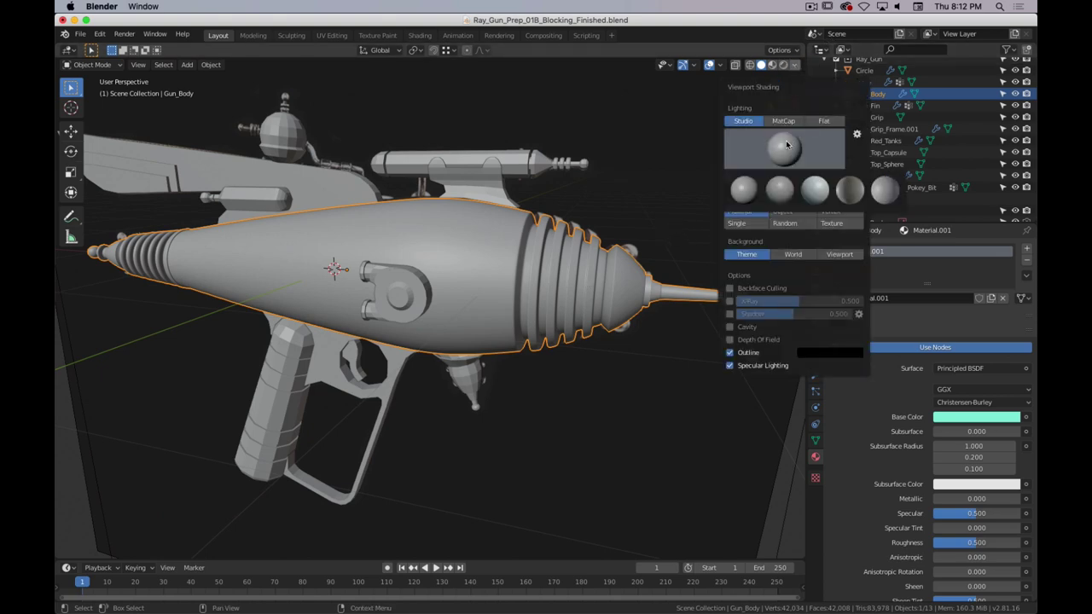
click(853, 189)
middle_drag(324, 362, 518, 251)
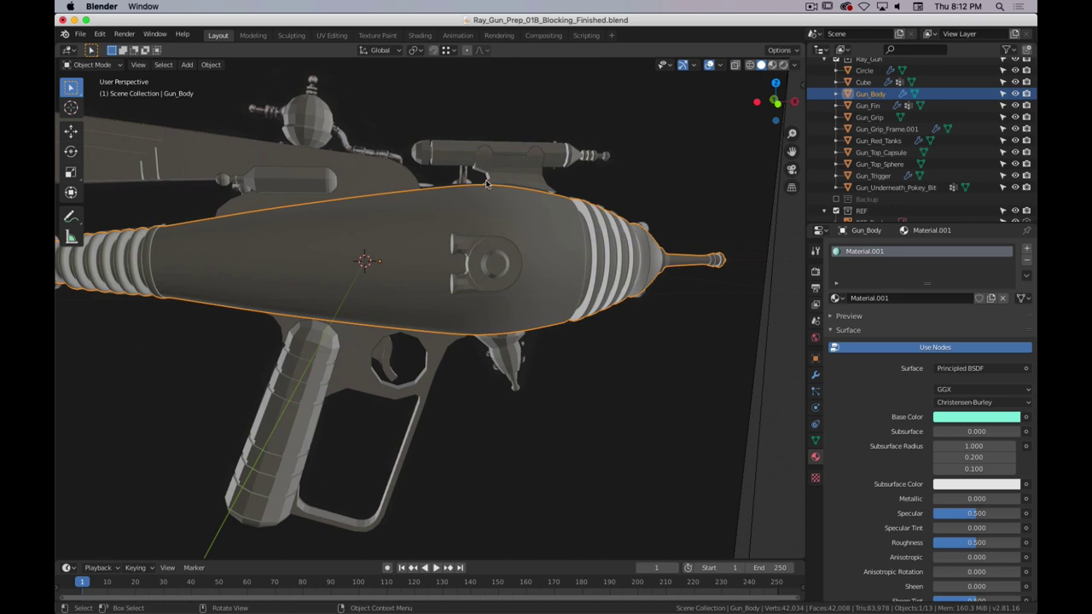
- Compare Gun_Body in Material Preview shading with the current Studio lighting, ending in Solid shading
key(x)
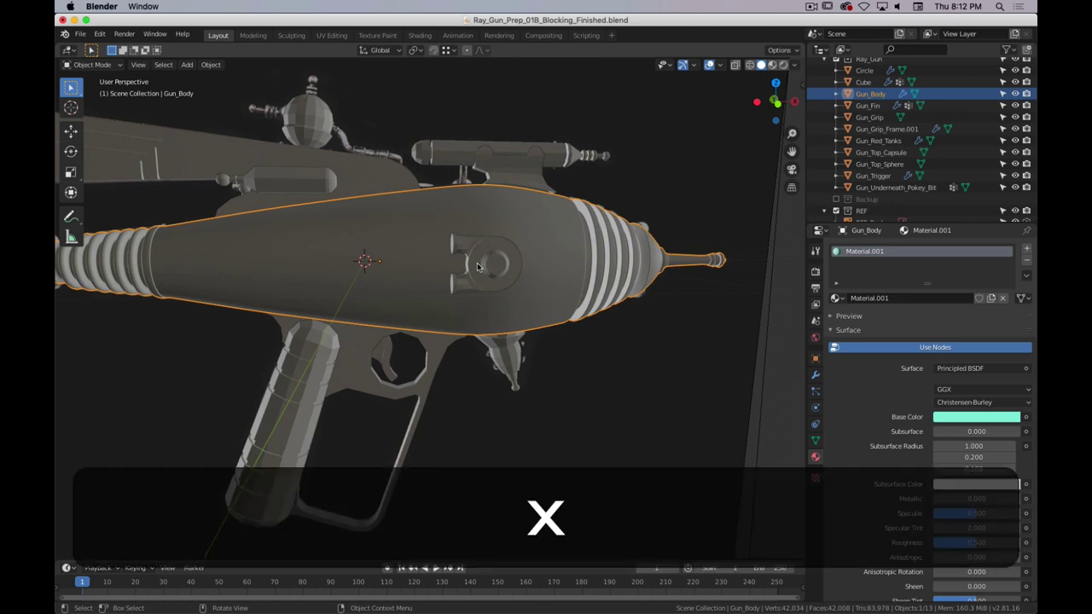
key(z)
click(544, 292)
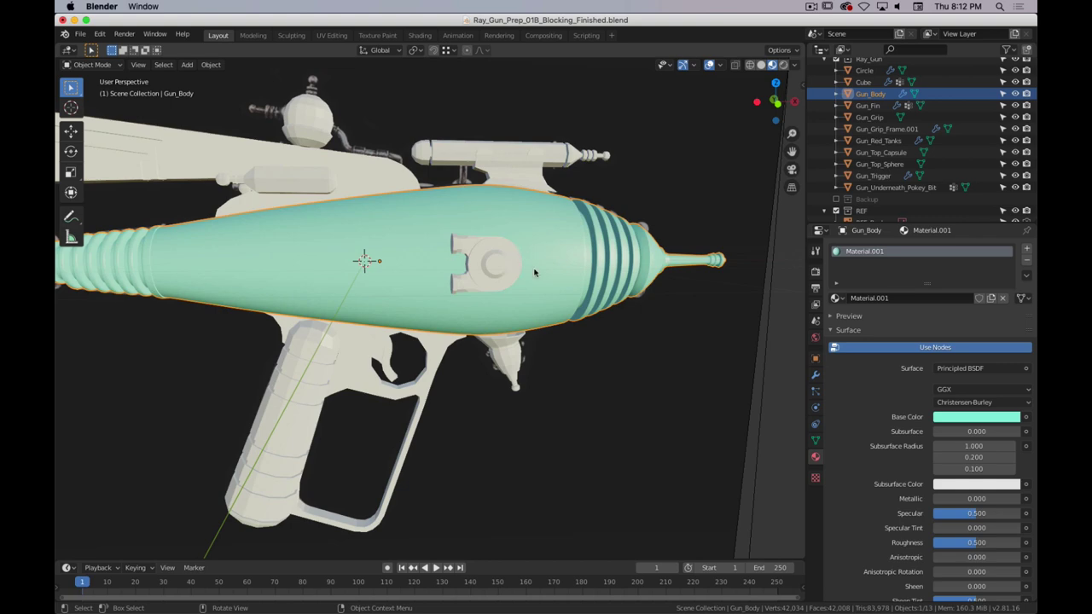
key(z)
click(650, 247)
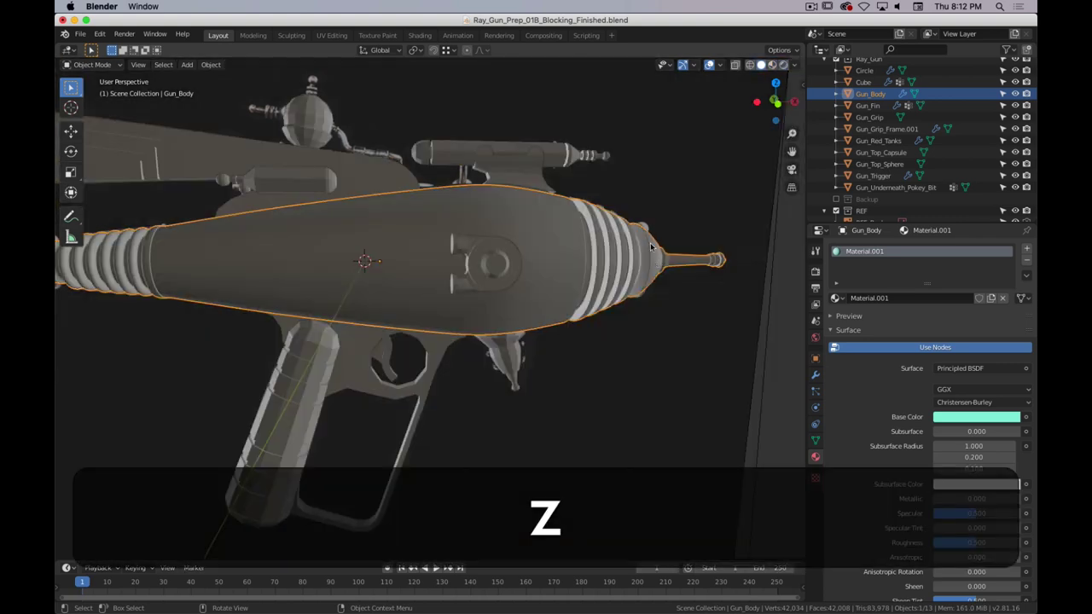
middle_drag(650, 247, 628, 213)
- Set the Studio lighting to the first preset
click(794, 65)
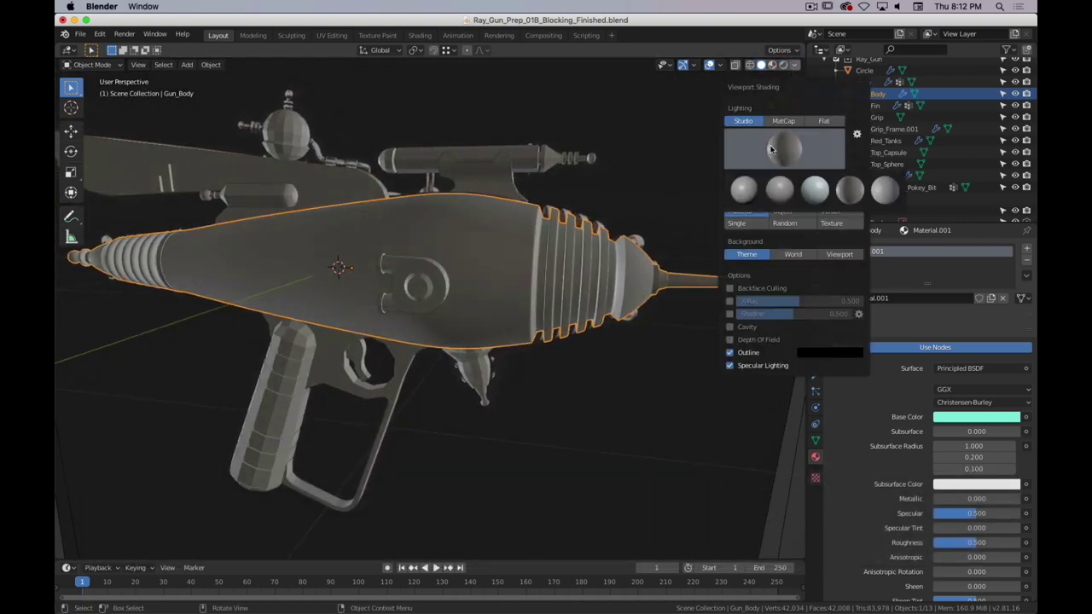
click(743, 189)
mouse_move(495, 208)
middle_down()
mouse_move(443, 231)
mouse_move(500, 213)
middle_up()
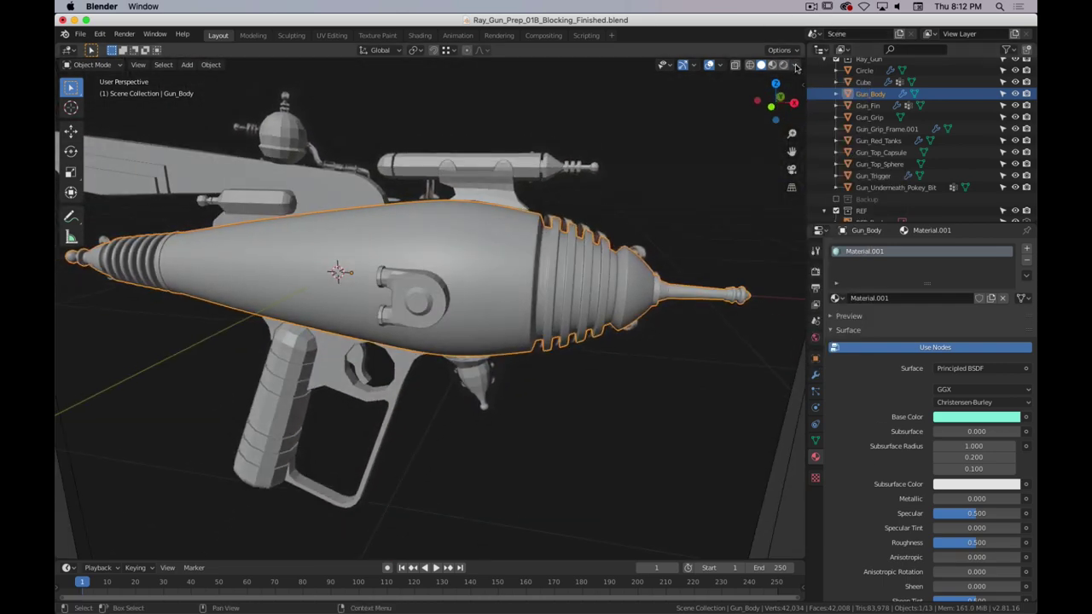
- Switch the viewport lighting to MatCap and apply the matte red clay preset to inspect the gun's surface
click(794, 64)
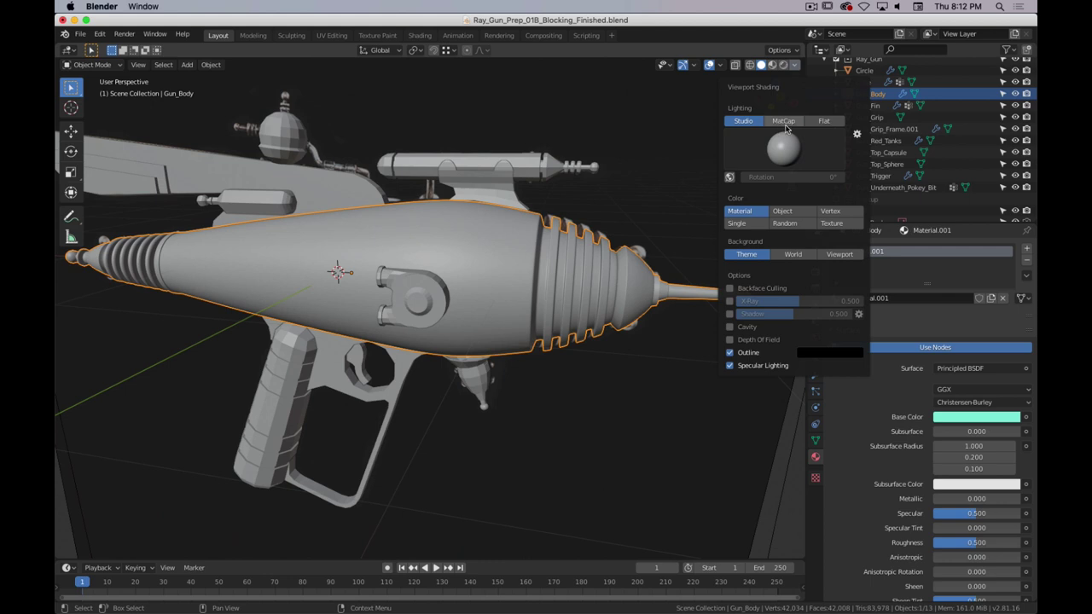
click(788, 122)
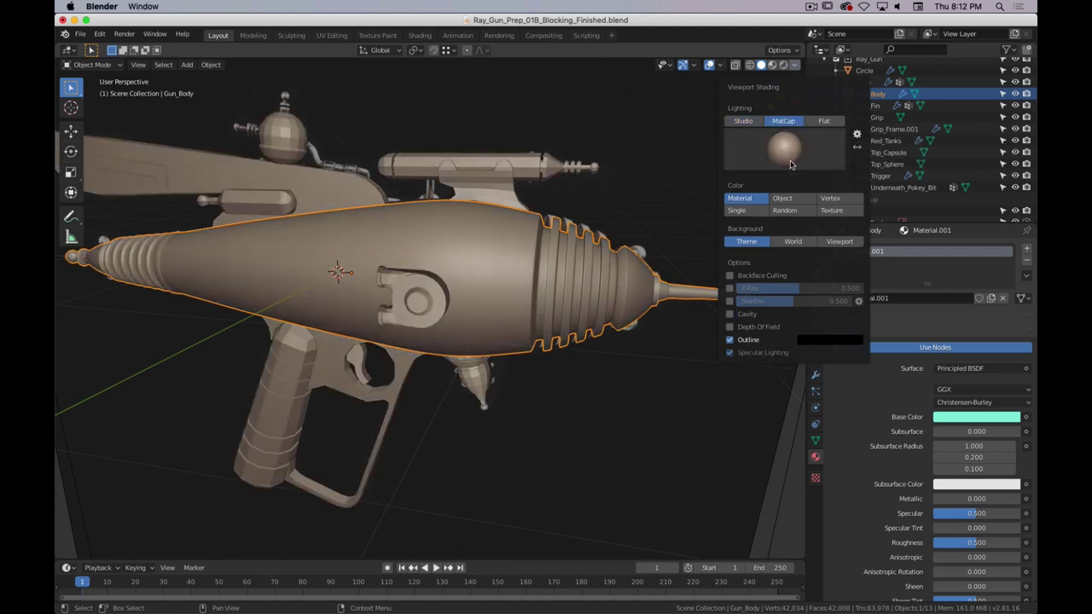
click(784, 149)
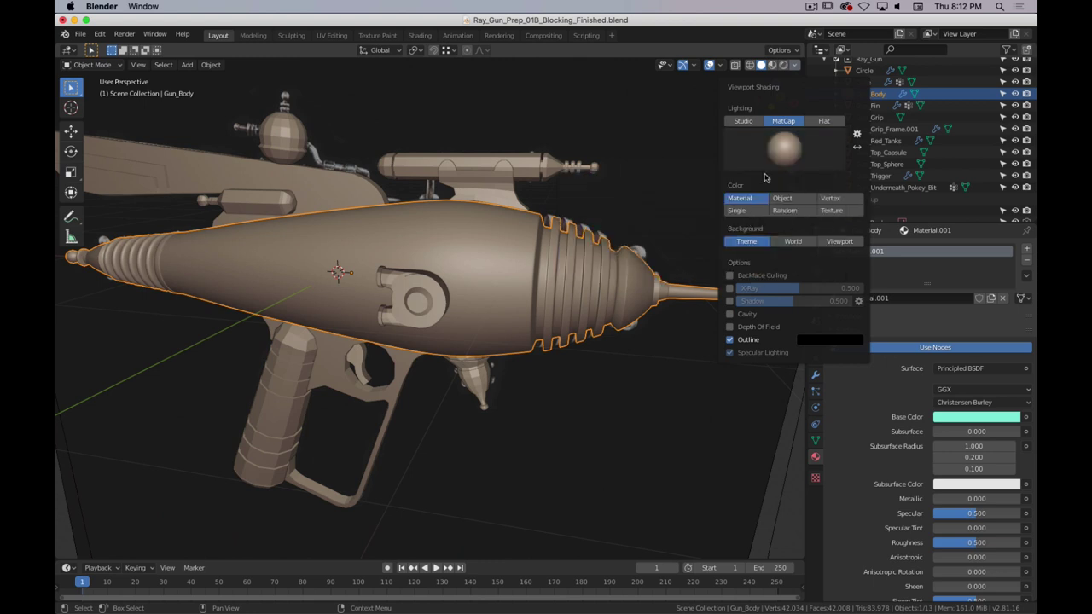
click(784, 149)
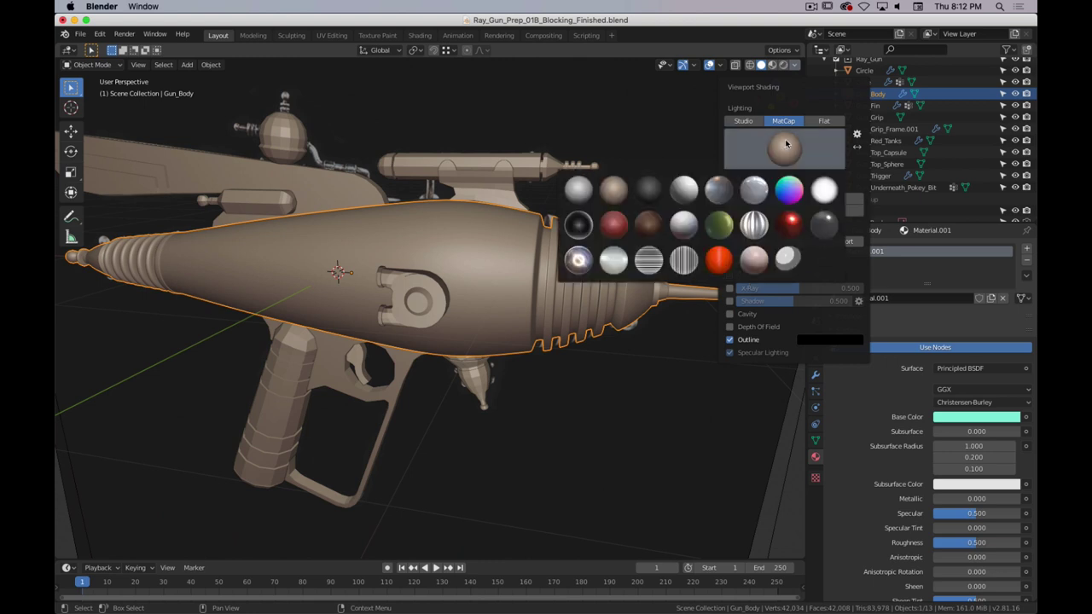
click(614, 226)
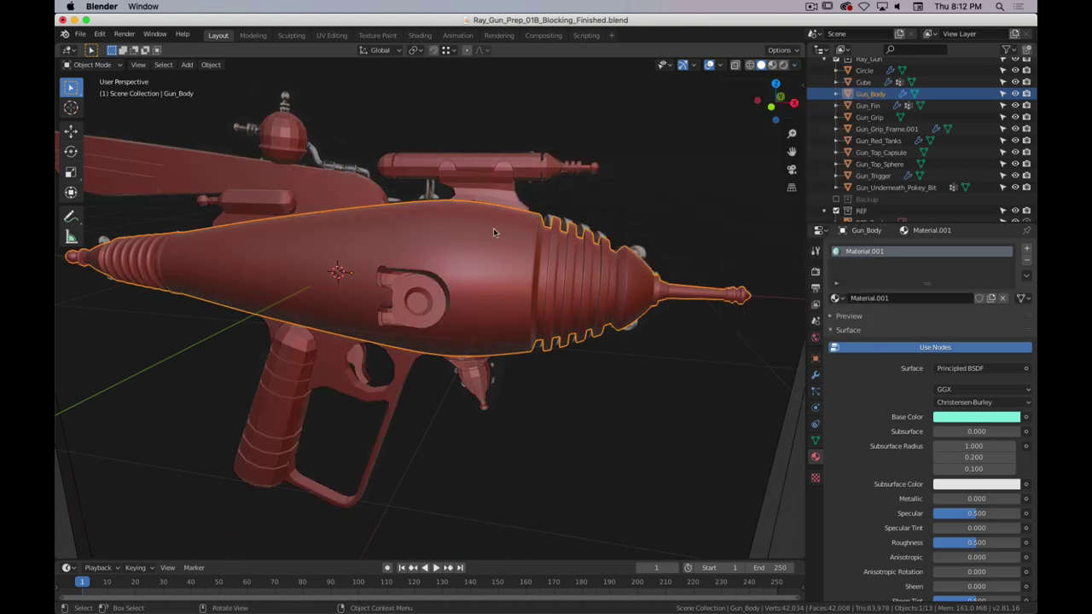
middle_drag(408, 294, 288, 240)
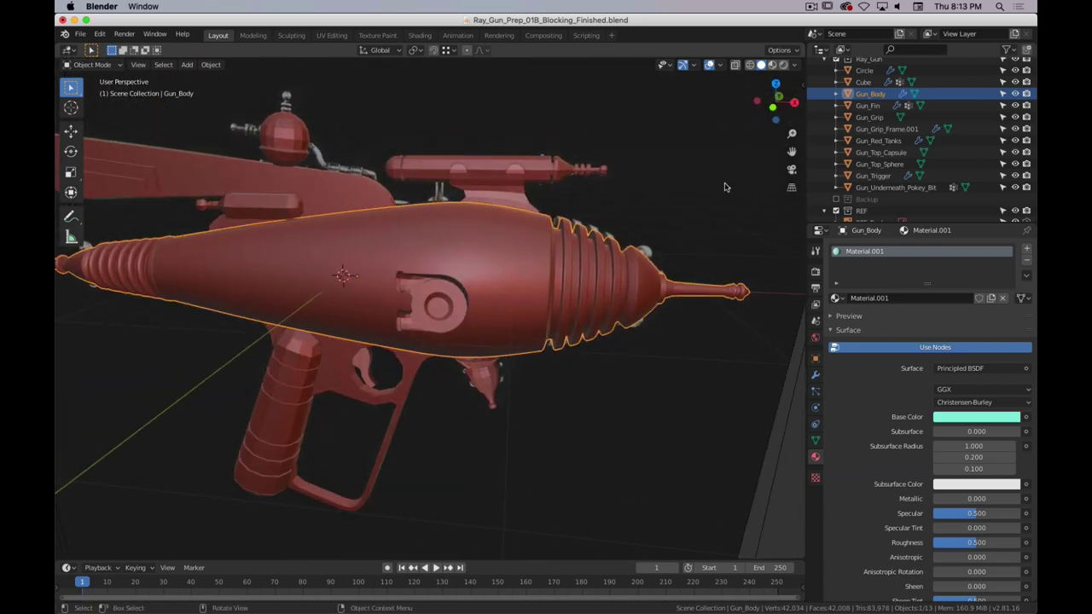
- Change the MatCap to the light brown clay preset
click(795, 72)
click(795, 66)
click(782, 143)
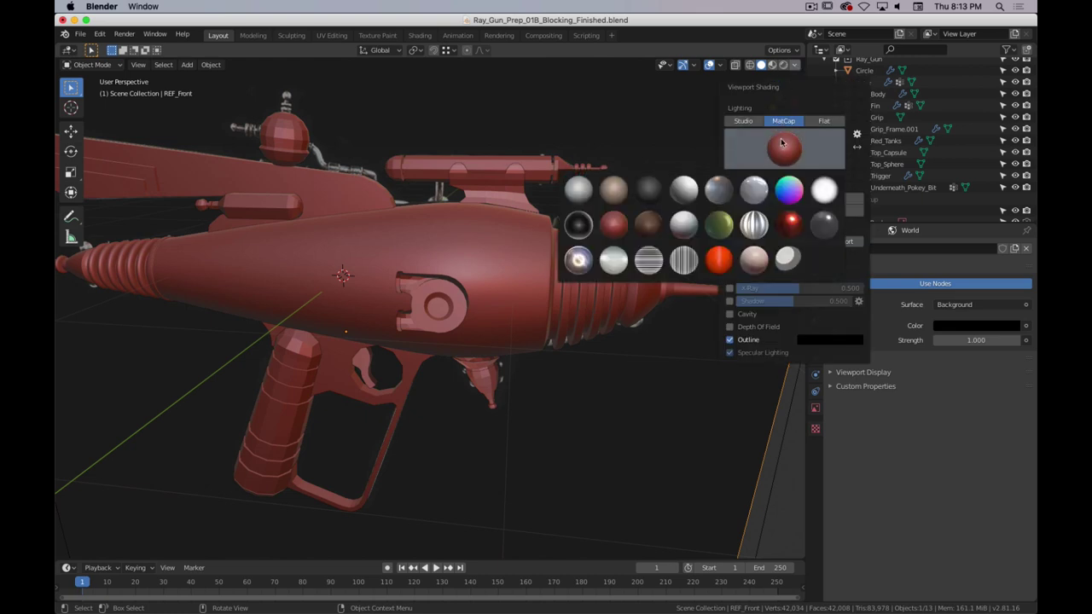
click(618, 202)
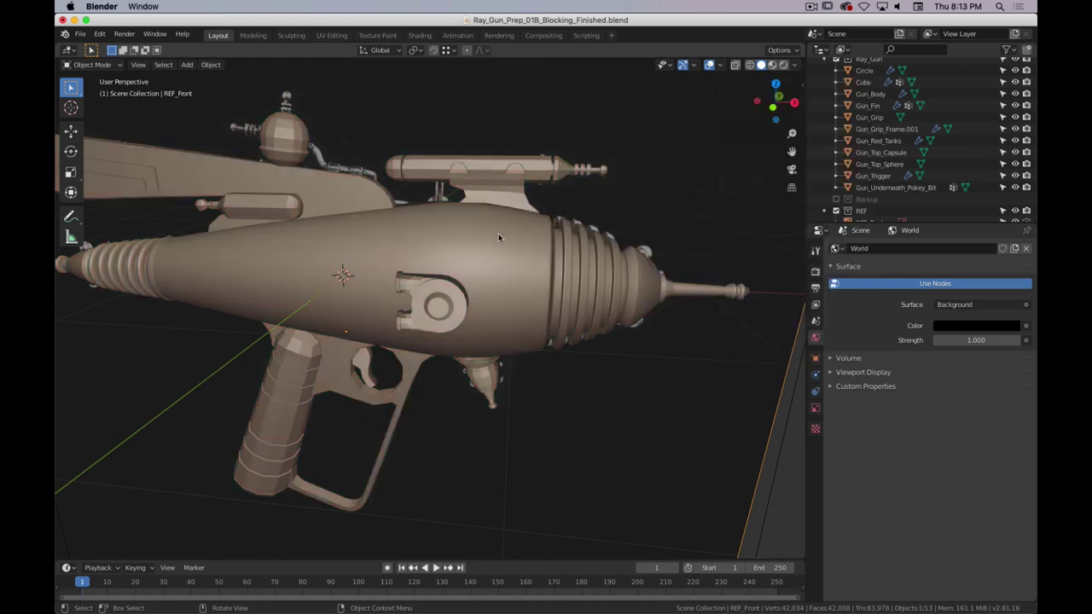
- Apply the shiny metallic MatCap with the bright central highlight and inspect reflections along Gun_Body
click(794, 65)
click(785, 145)
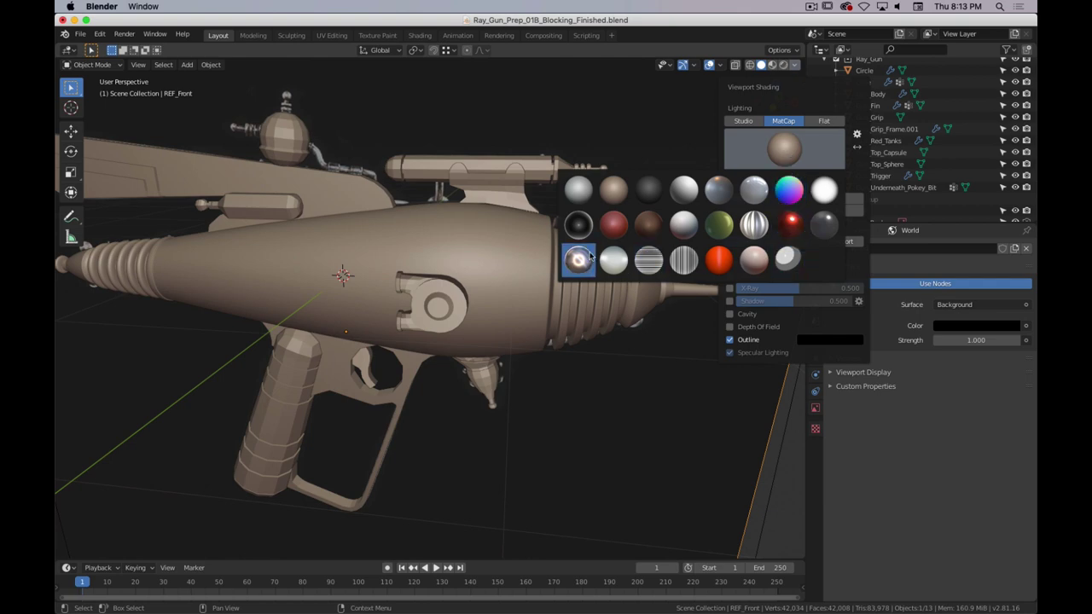
click(579, 259)
middle_drag(579, 259, 602, 246)
scroll(430, 264, up, 1)
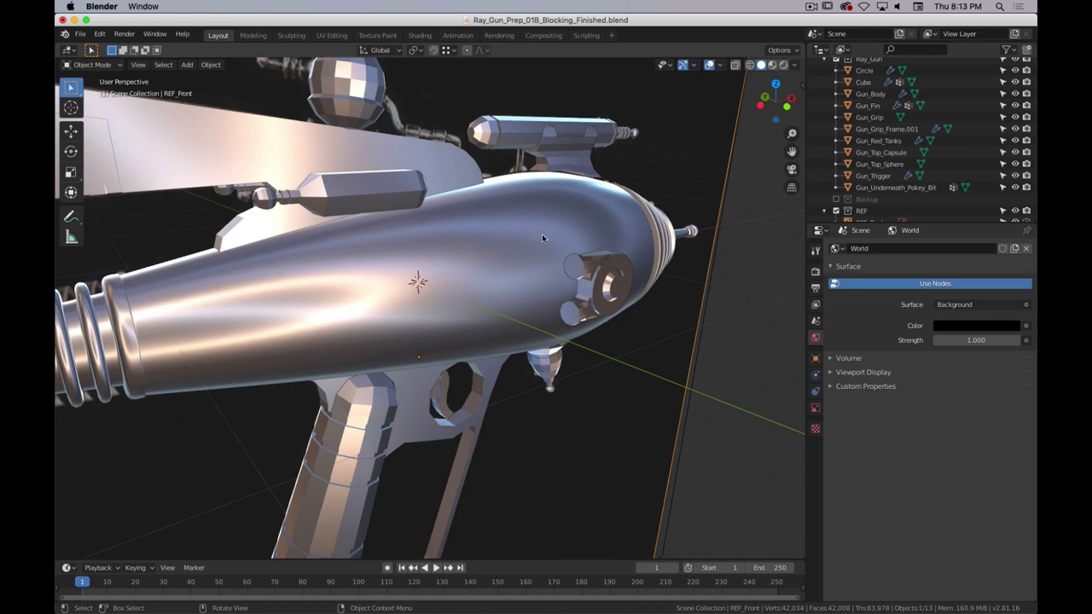
mouse_move(695, 211)
middle_down()
mouse_move(627, 237)
mouse_move(559, 162)
mouse_move(543, 203)
mouse_move(551, 214)
mouse_move(631, 213)
middle_up()
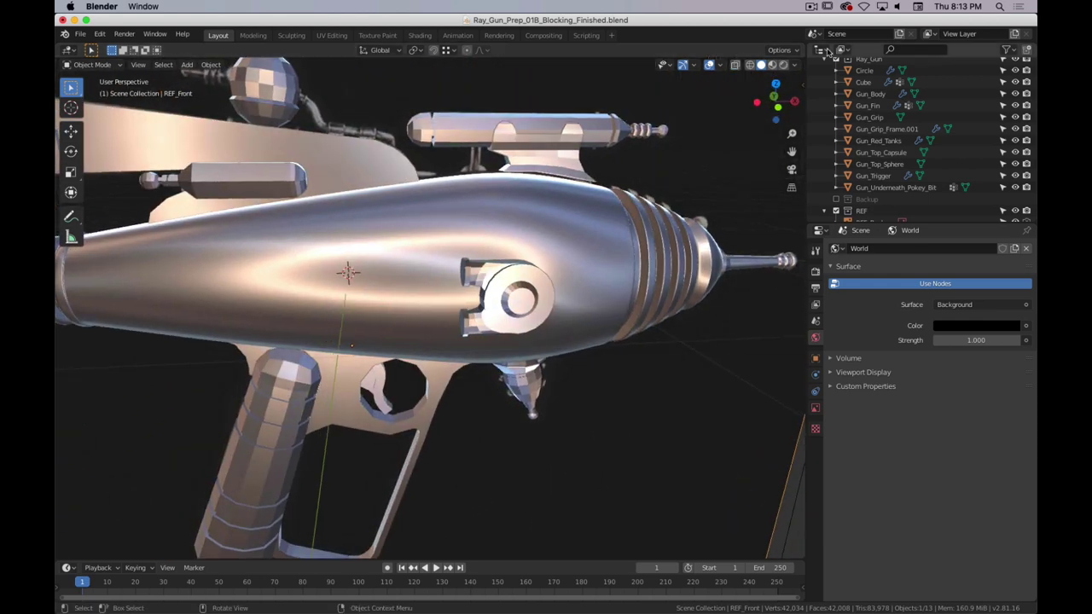
- Apply the glossy red MatCap and inspect the highlights across Gun_Body from the rear rings
click(795, 65)
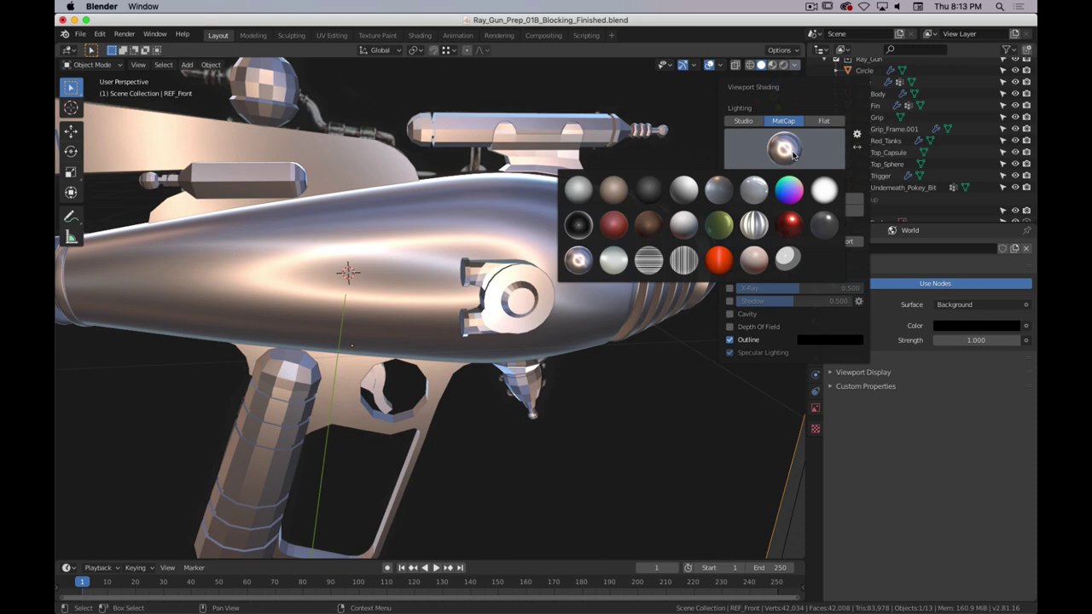
click(789, 223)
mouse_move(733, 239)
middle_down()
mouse_move(543, 207)
mouse_move(562, 175)
mouse_move(601, 211)
mouse_move(696, 186)
middle_up()
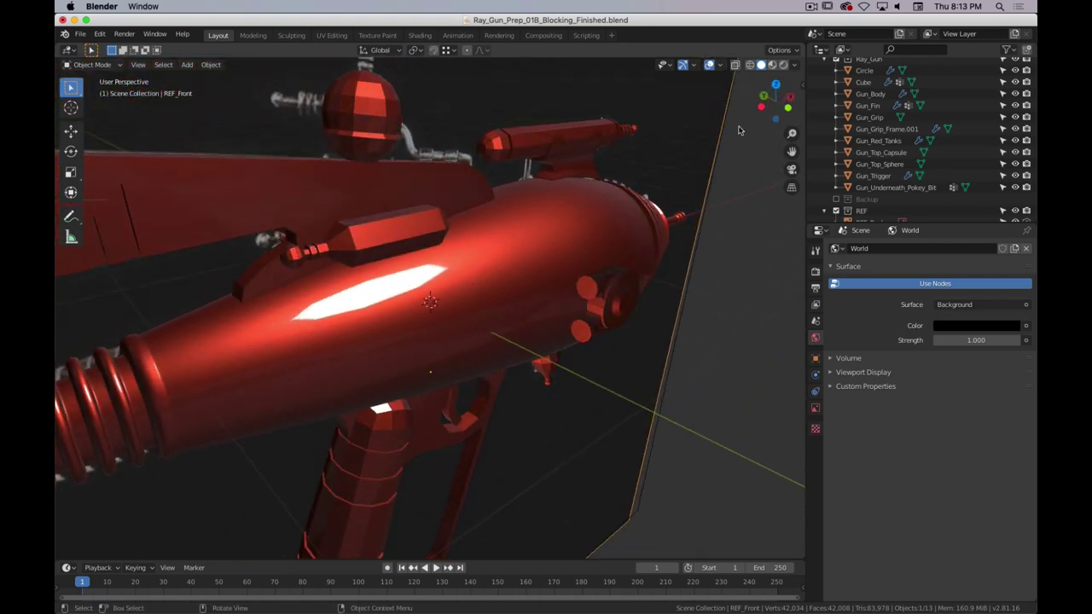
- Try Flat viewport lighting, compare it with MatCap, and return the lighting to Studio
click(795, 65)
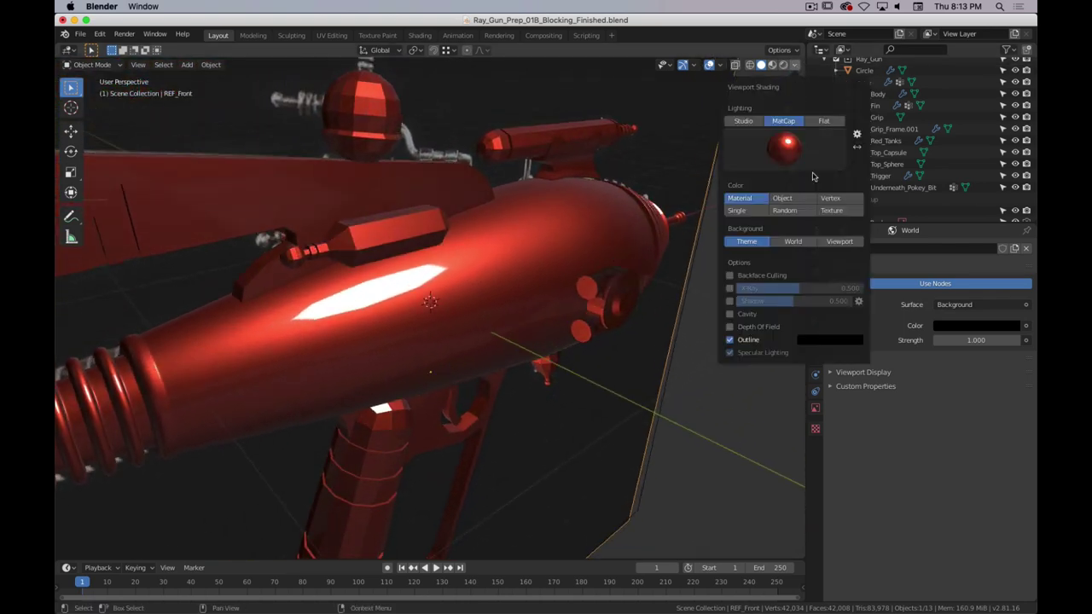
click(823, 120)
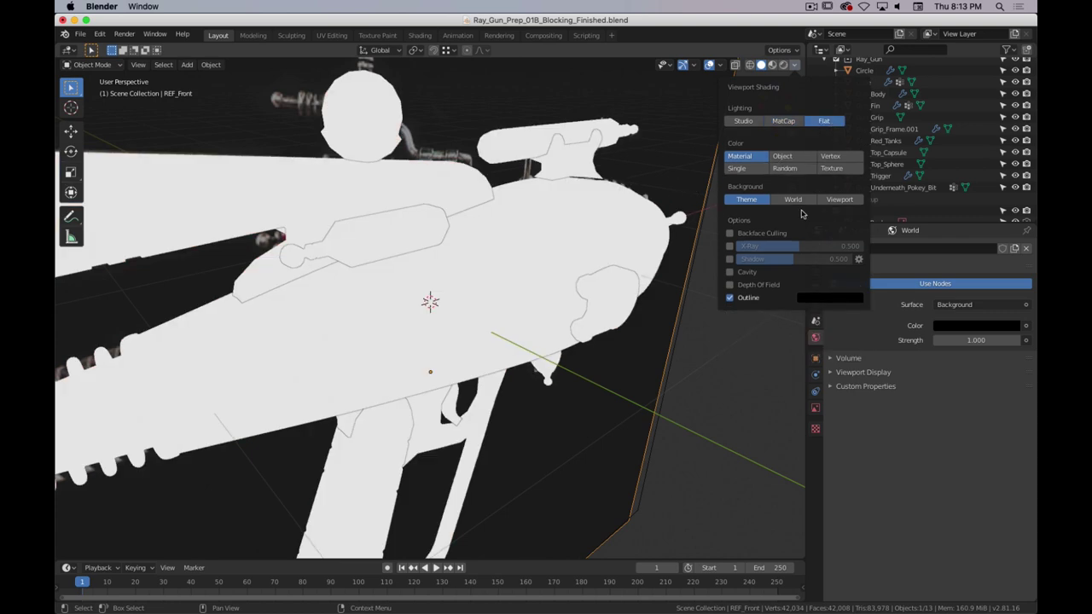
click(796, 67)
click(784, 121)
click(746, 122)
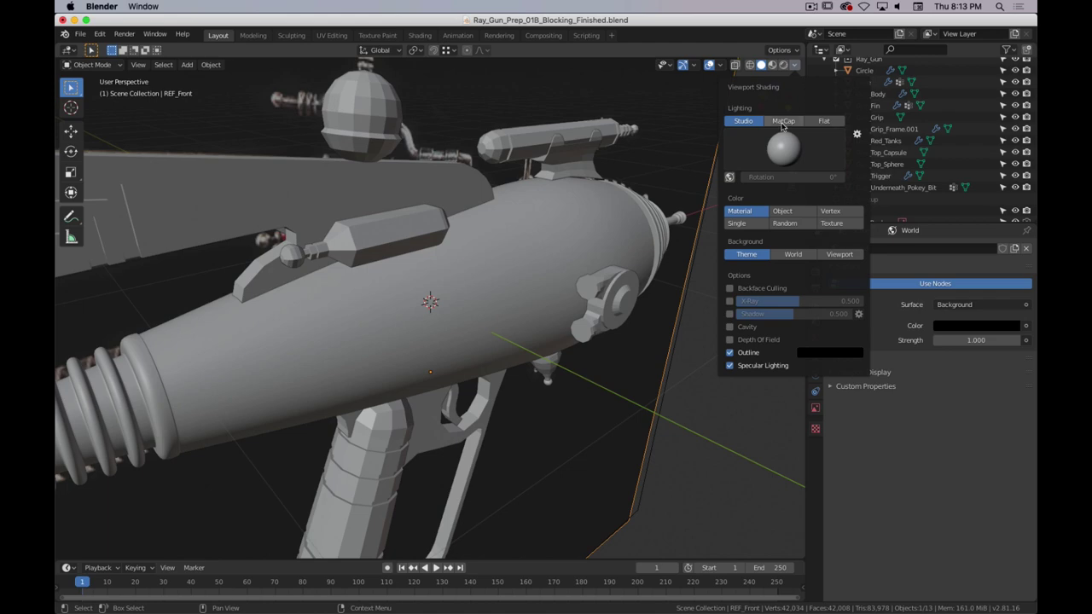
click(782, 122)
click(743, 120)
click(793, 67)
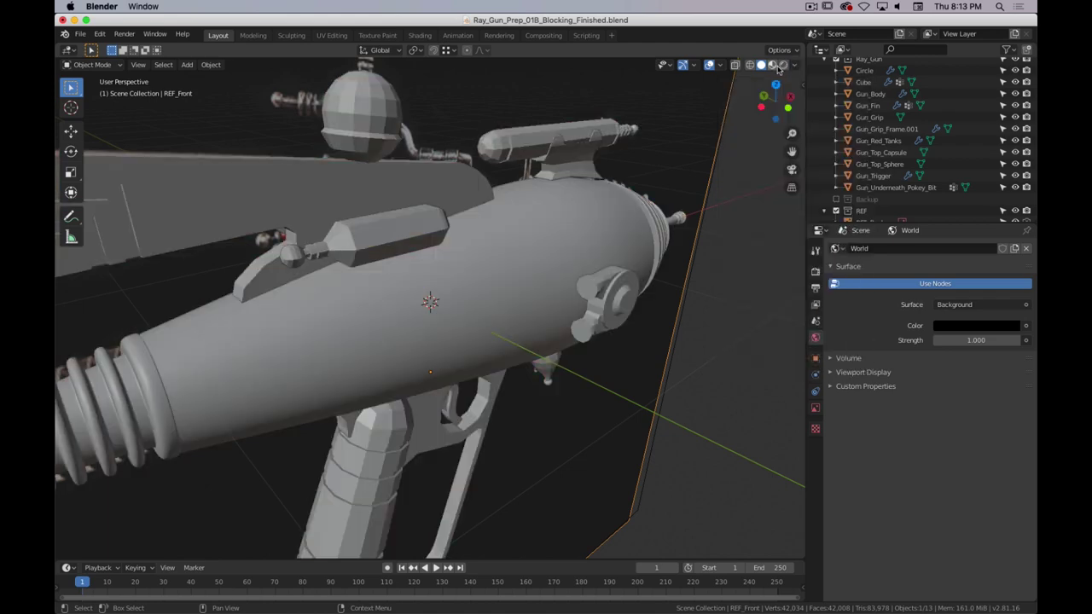
- View the gun and the lighting options in Material Preview shading, ending in Solid shading
click(773, 66)
click(797, 67)
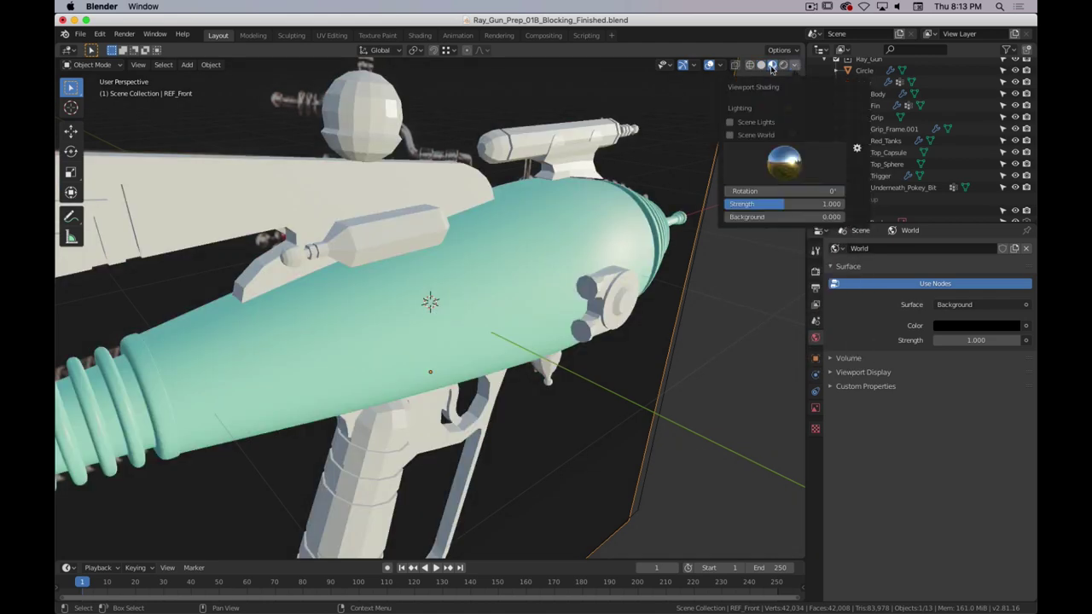
click(797, 66)
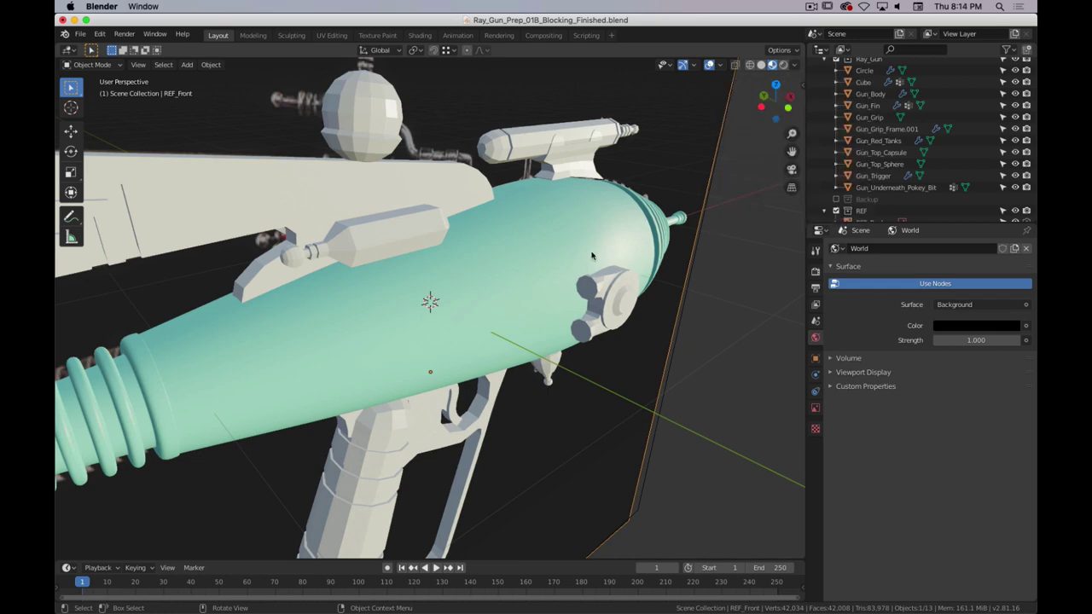
mouse_move(696, 170)
middle_down()
mouse_move(492, 175)
mouse_move(648, 162)
middle_up()
click(760, 64)
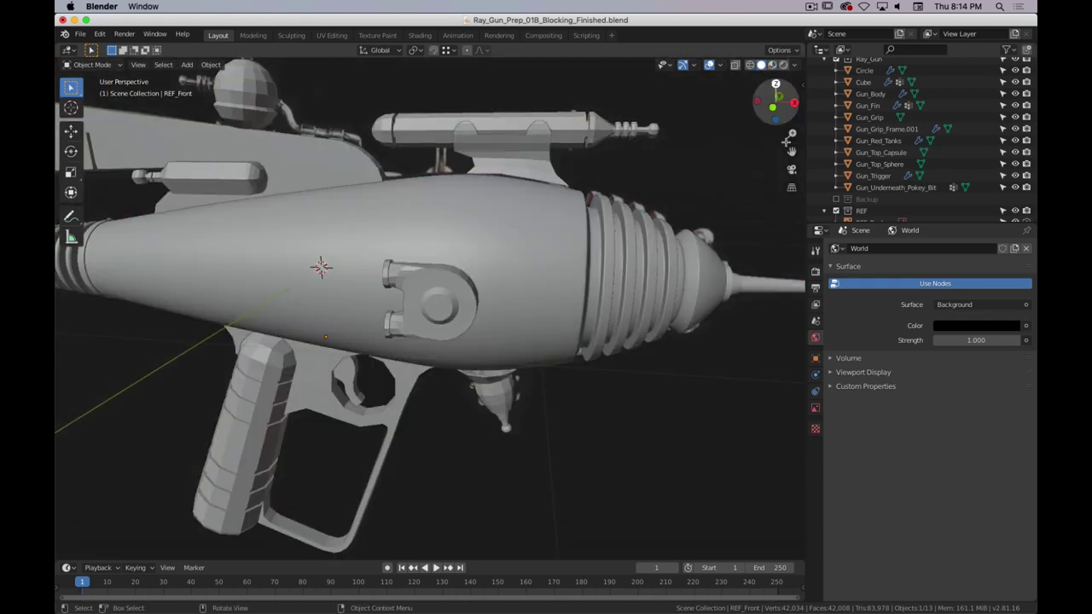
click(796, 65)
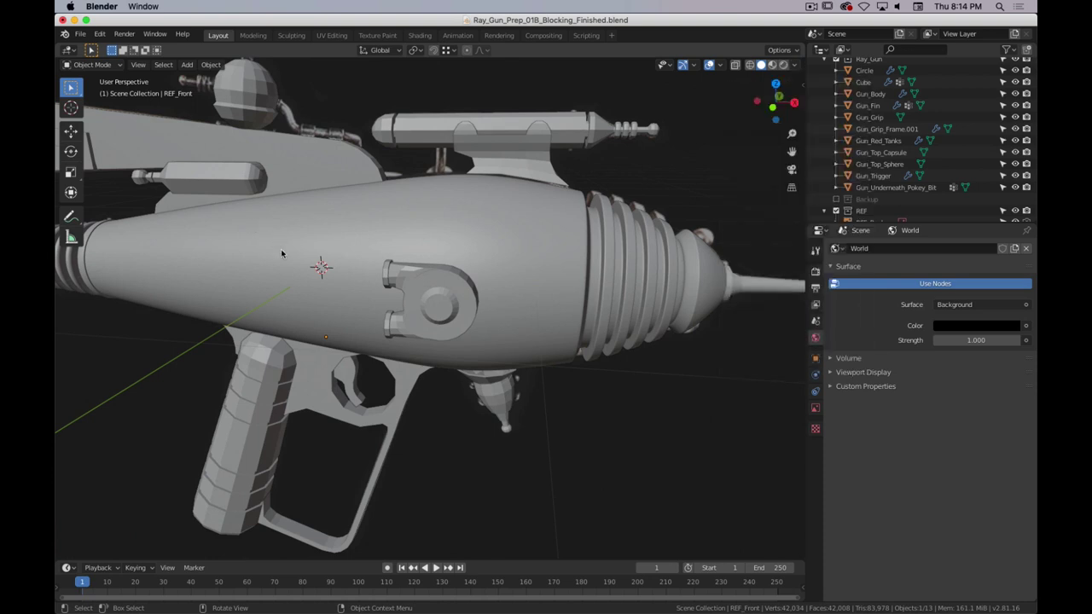
- Select Gun_Grip below the body and shade it smooth
scroll(364, 238, down, 1)
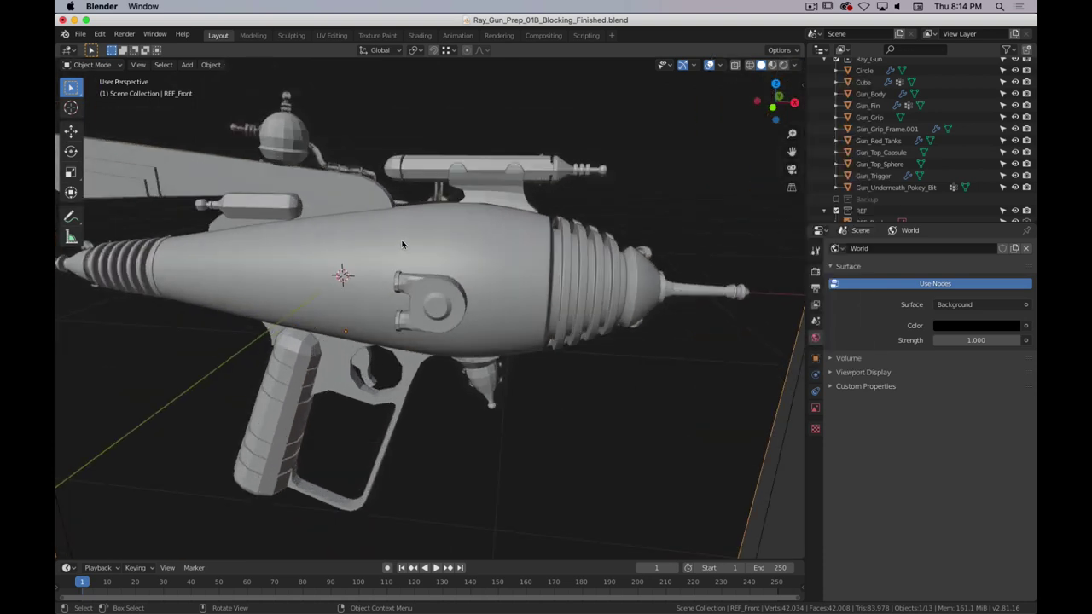
middle_drag(402, 244, 474, 228)
click(350, 319)
shift+middle_drag(378, 367, 429, 321)
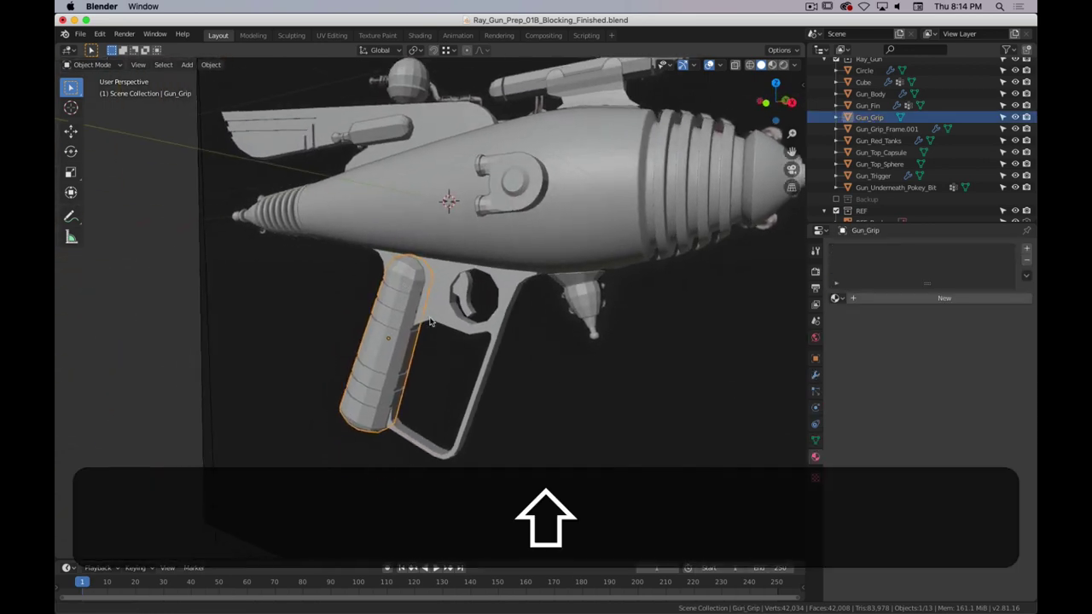
scroll(431, 322, up, 4)
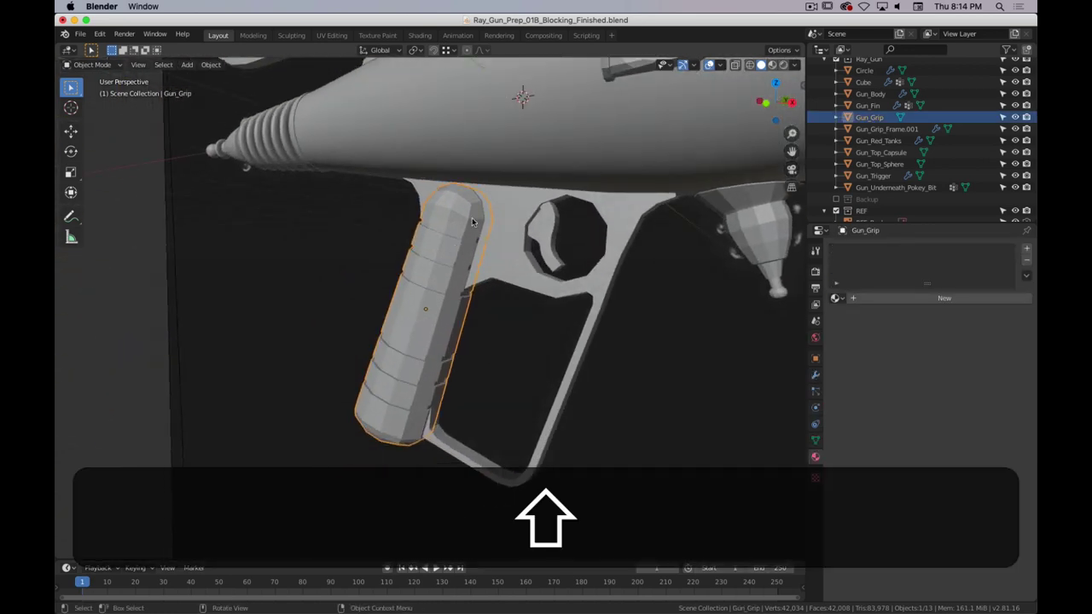
right_click(473, 222)
click(471, 221)
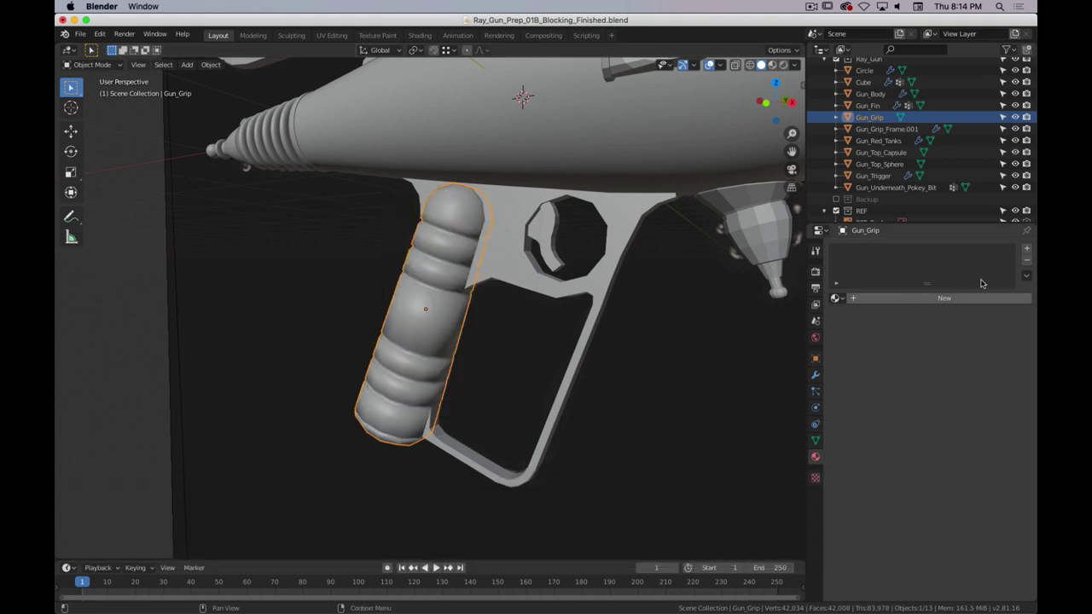
- Add a Subdivision Surface modifier to Gun_Grip, enable Optimal Display and turn off its display in Edit Mode
click(815, 375)
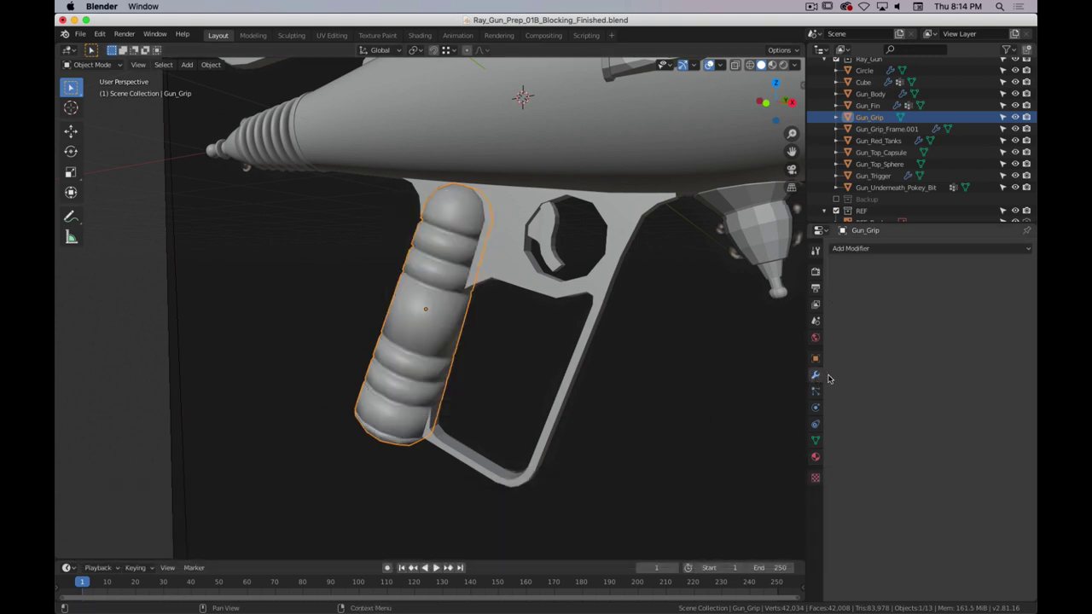
click(851, 251)
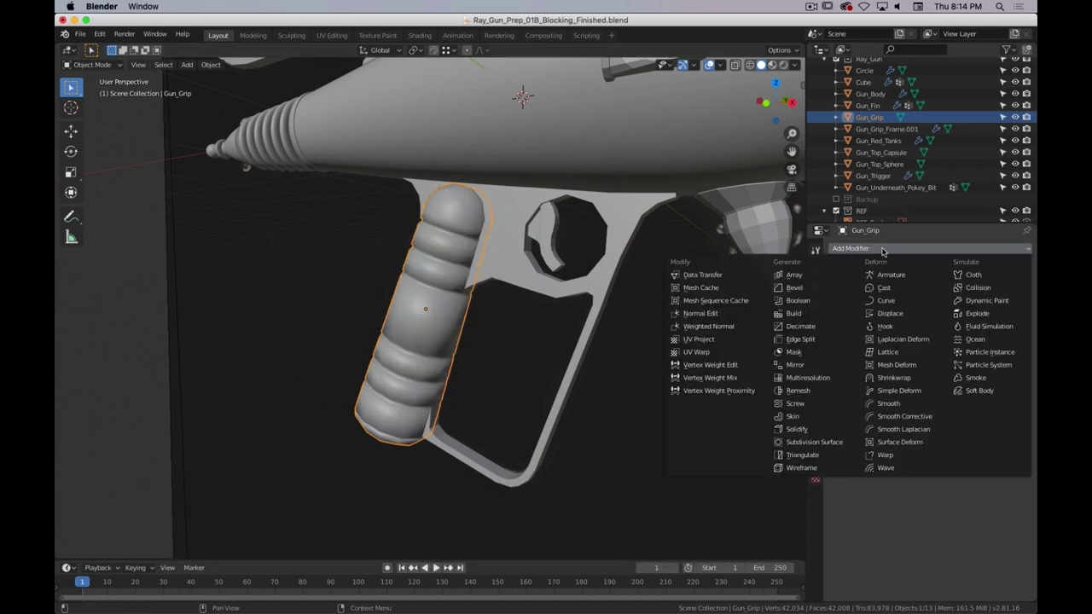
click(832, 444)
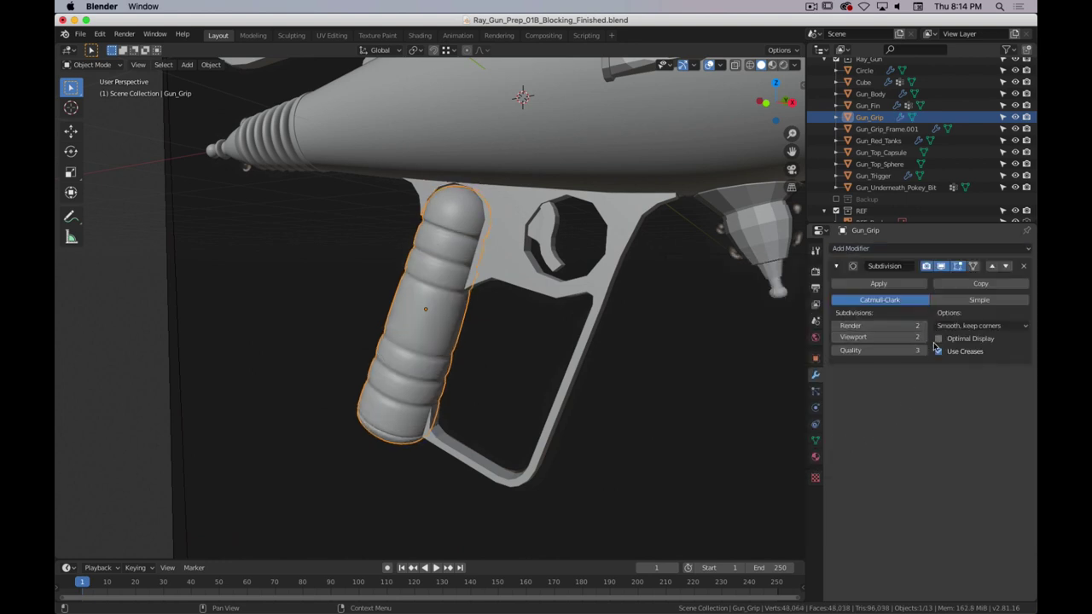
click(938, 338)
scroll(614, 324, up, 3)
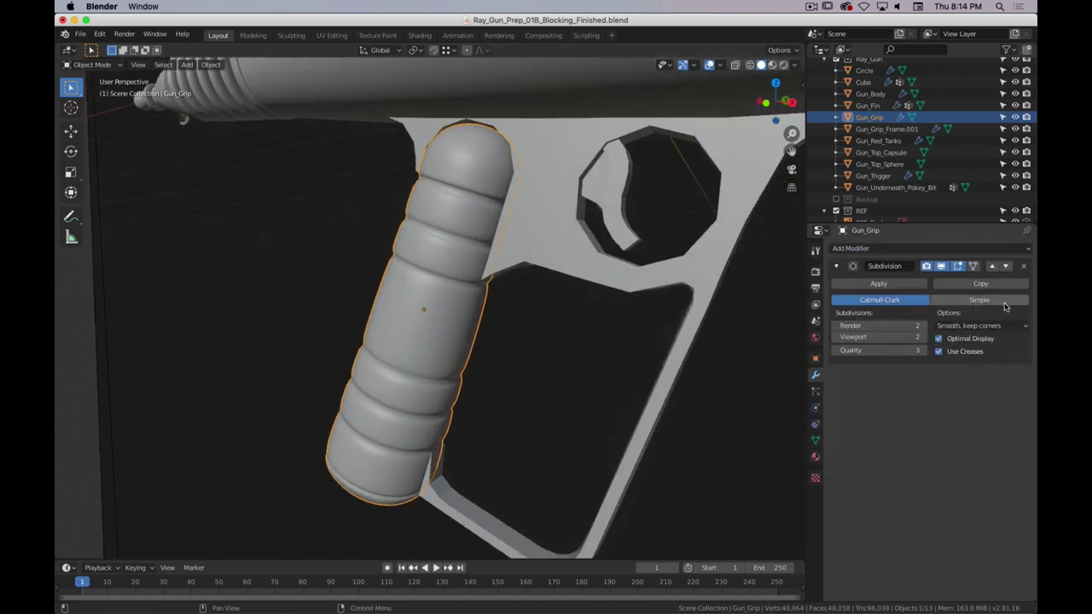
click(959, 266)
- Open Gun_Grip's mesh for editing and change from face to edge selection at the upper grooves
key(Tab)
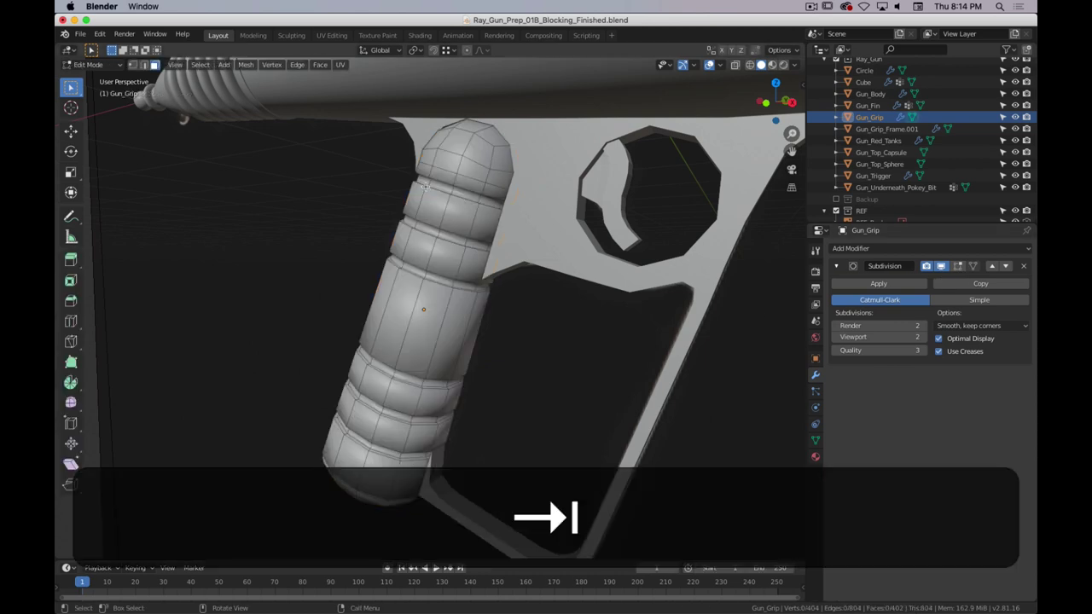
scroll(510, 146, up, 5)
shift+middle_drag(510, 147, 473, 214)
alt+click(473, 214)
scroll(474, 214, up, 1)
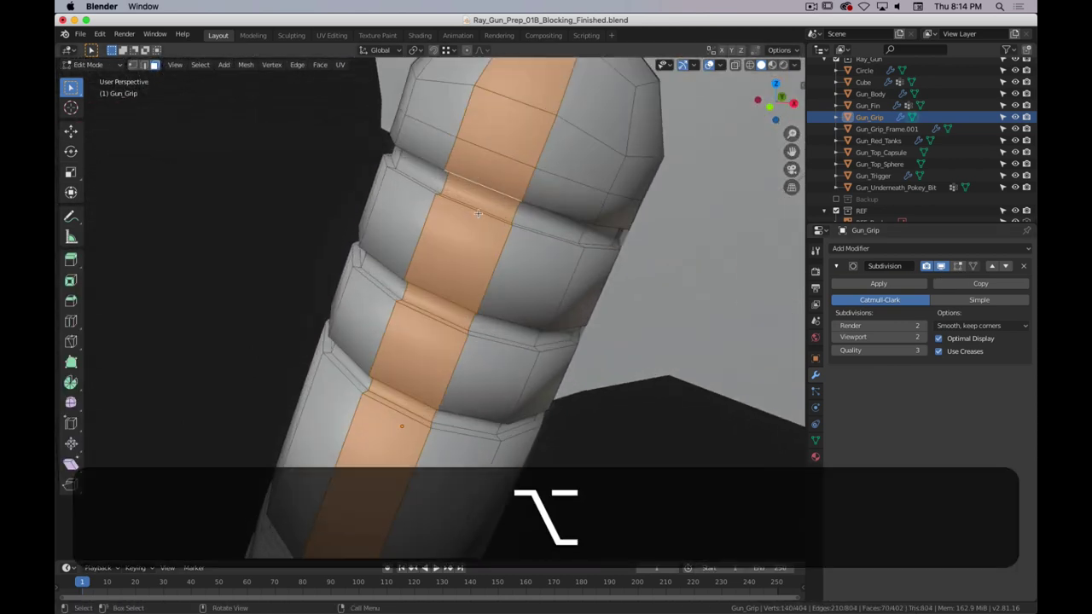
key(2)
scroll(477, 213, up, 2)
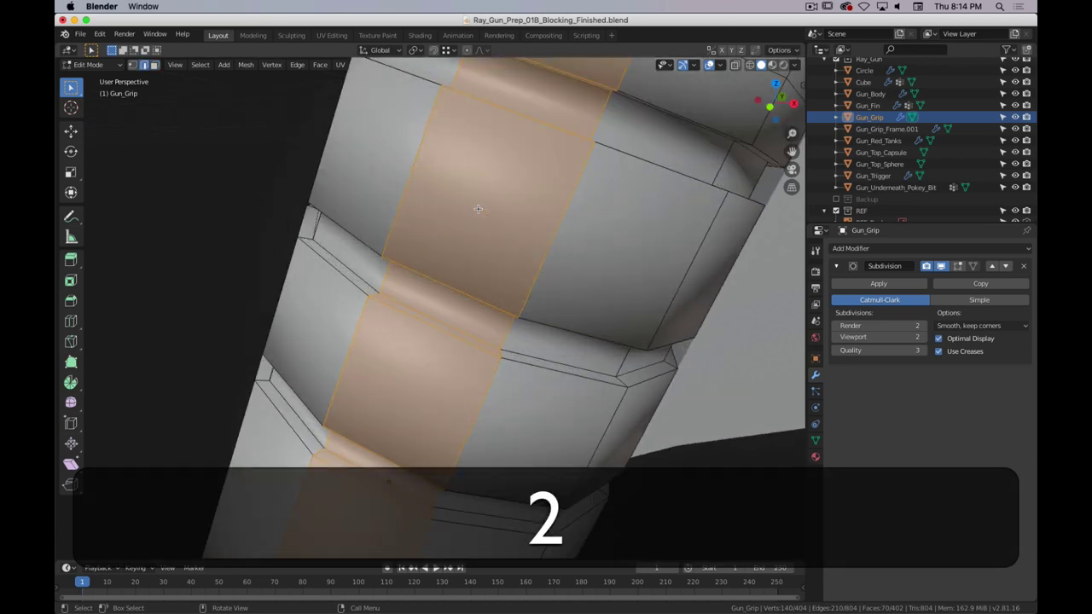
- Select the edge loops along both rims of the grip's two uppermost grooves
alt+click(576, 140)
middle_drag(576, 140, 573, 216)
alt+shift+click(573, 211)
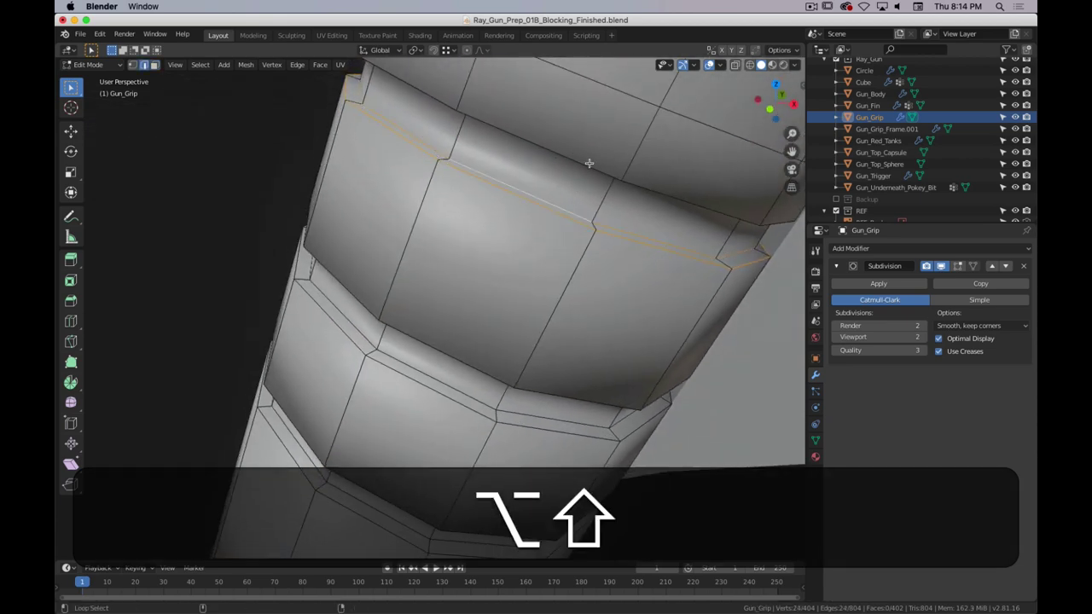
alt+shift+click(590, 165)
middle_drag(590, 165, 638, 149)
alt+shift+click(638, 132)
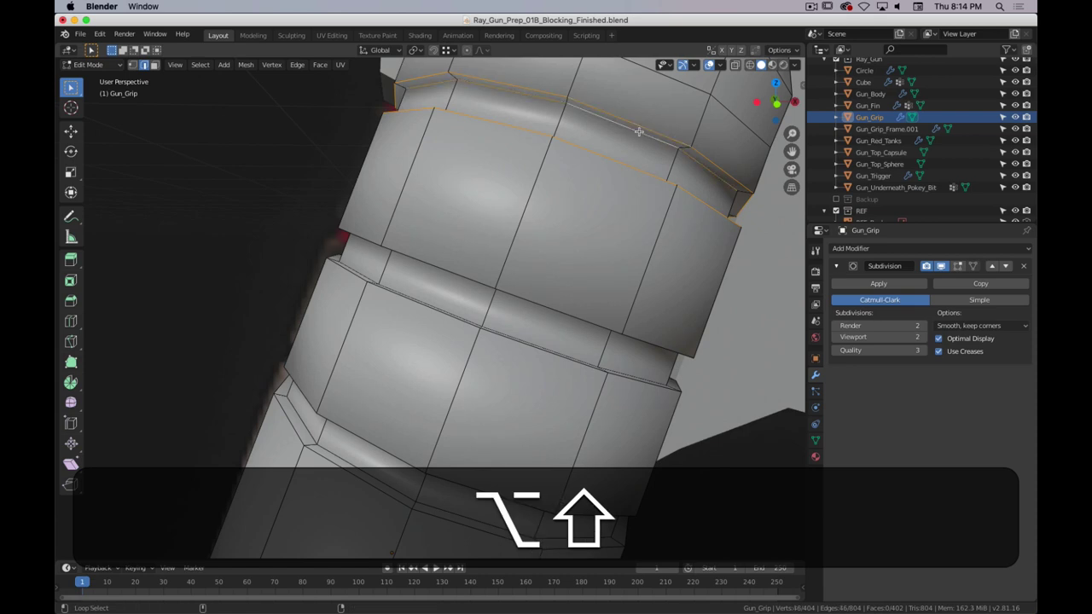
alt+shift+click(560, 312)
alt+shift+click(553, 354)
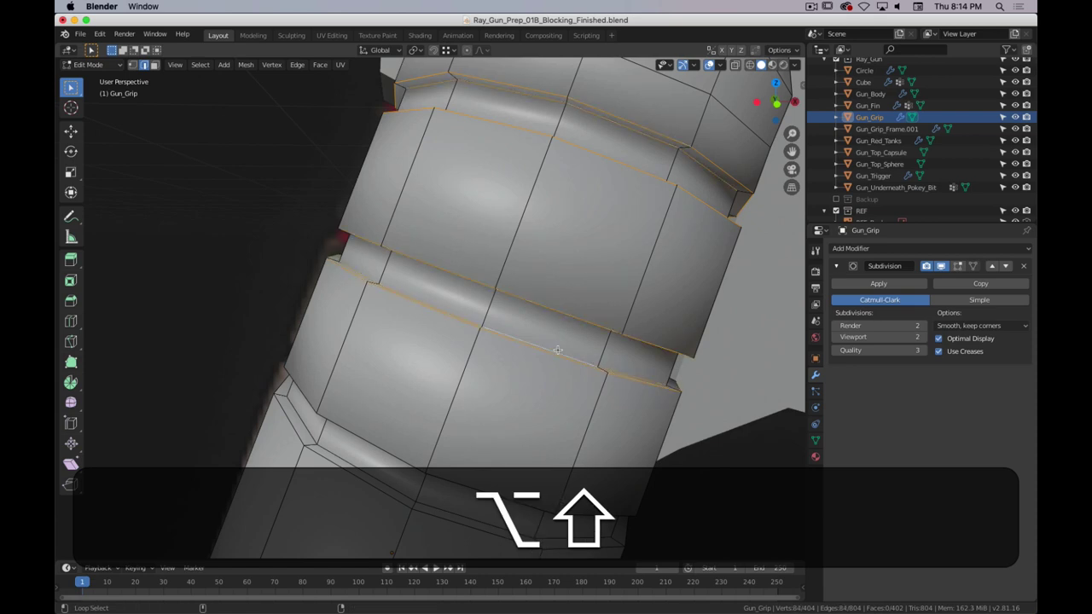
- Add the edge loops along both rims of the grip's third groove to the selection
shift+middle_drag(556, 349, 598, 250)
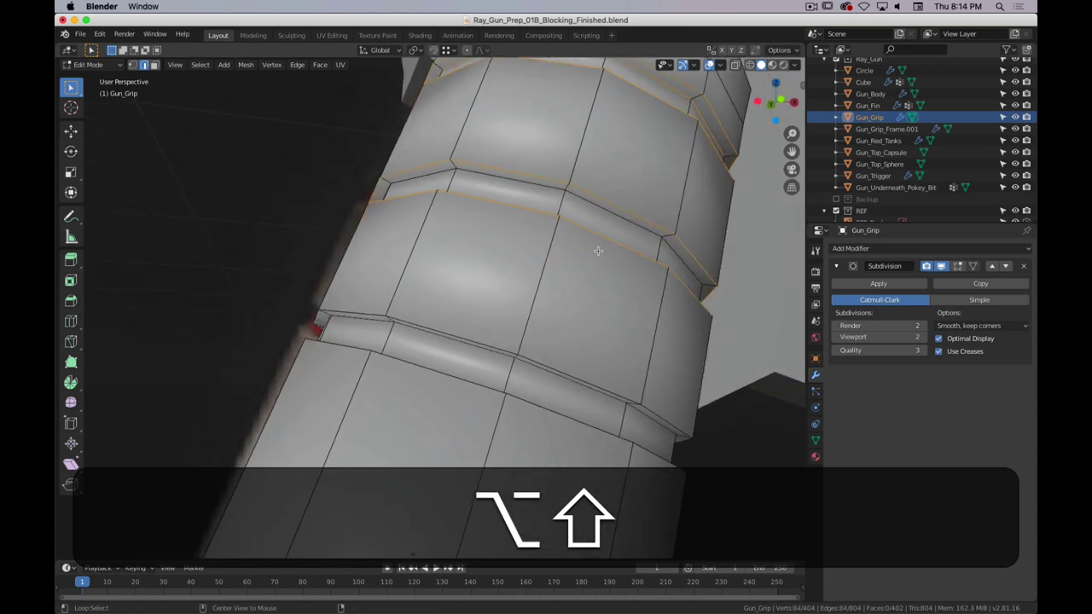
alt+shift+click(570, 375)
alt+shift+click(564, 382)
alt+shift+click(547, 410)
middle_drag(547, 410, 421, 521)
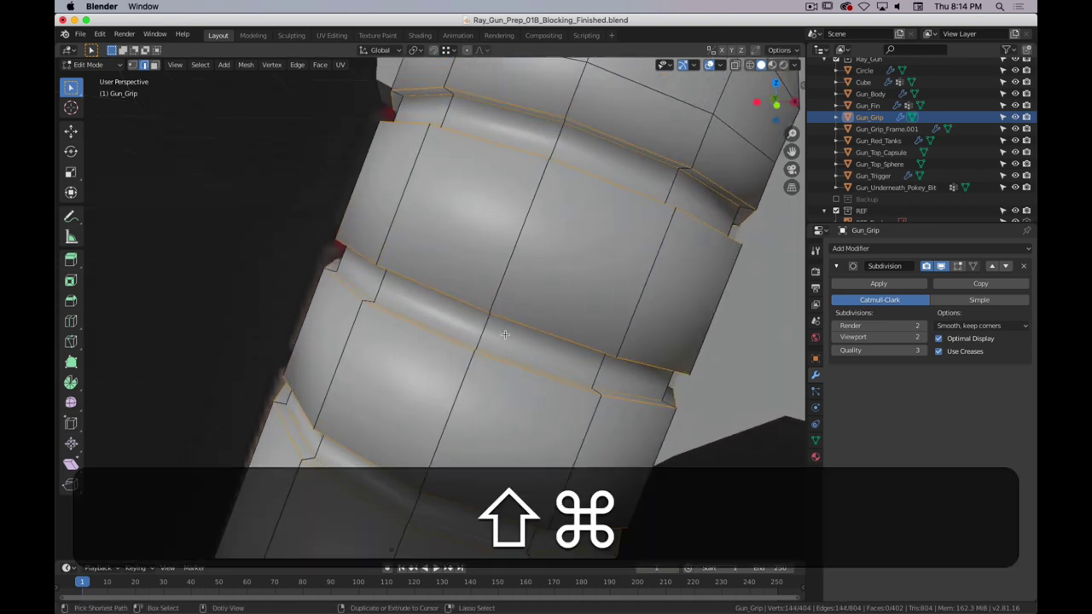
- Add support loops on both sides of the selected groove edges with Offset Edge Slide, even spacing, factor about -0.358, and return to Object Mode
key(shift+super+r)
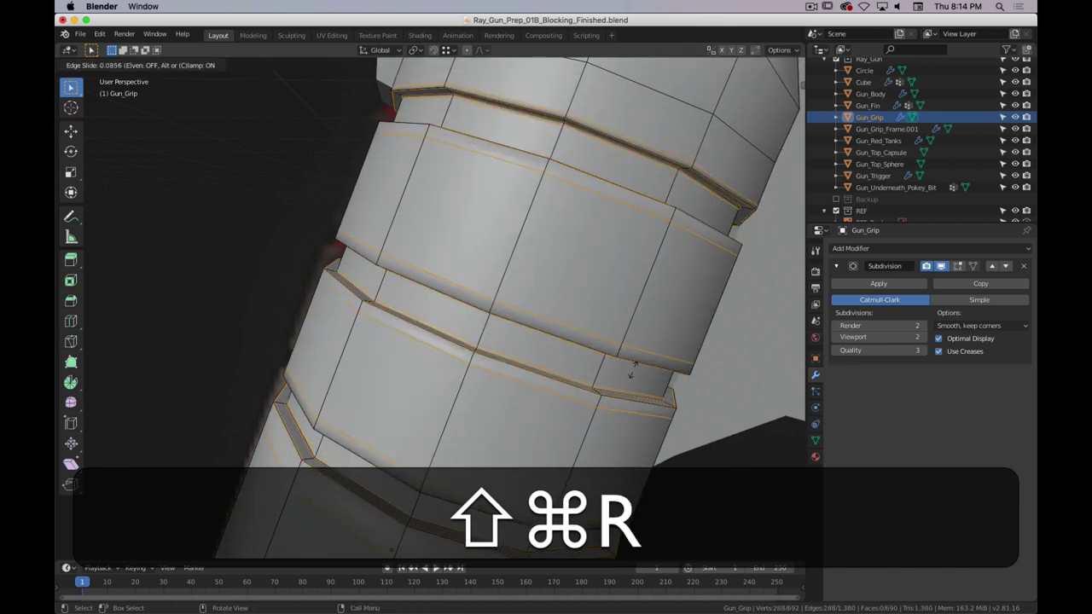
click(620, 363)
key(e)
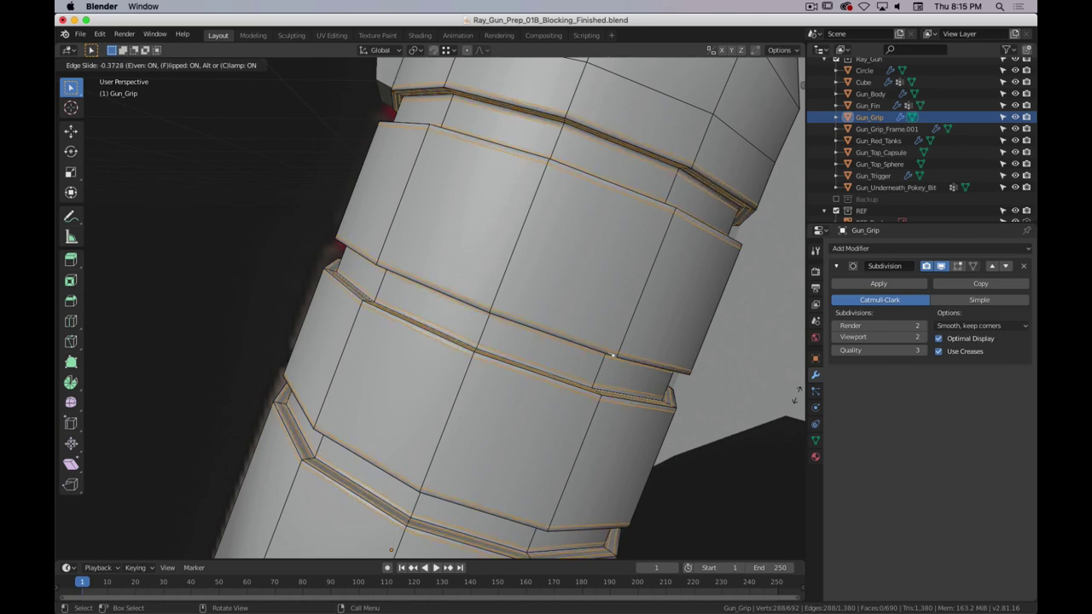
click(785, 358)
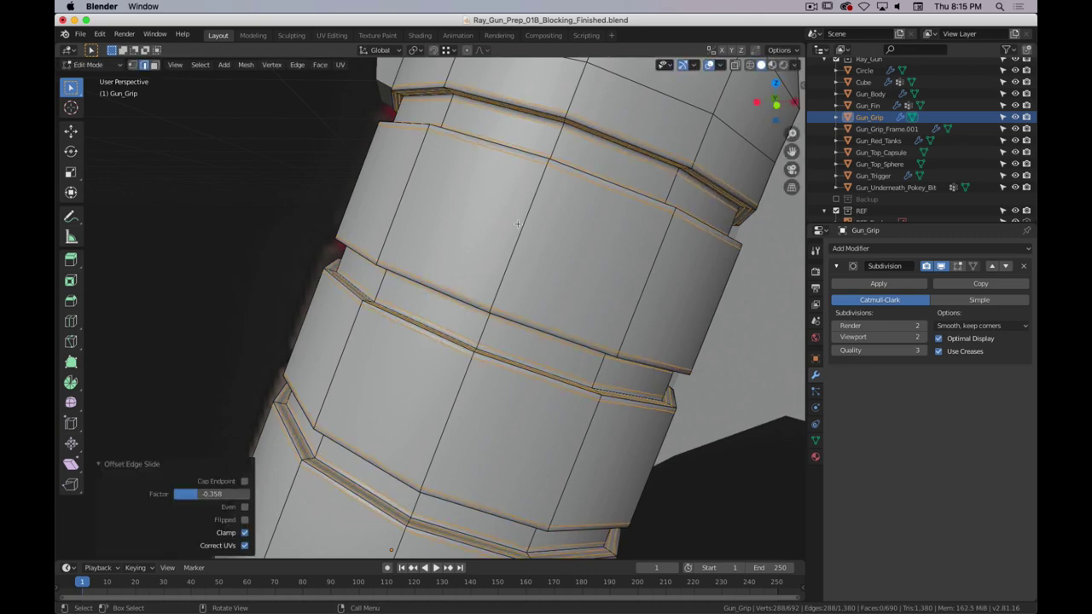
key(Tab)
scroll(517, 234, down, 3)
middle_drag(468, 264, 495, 321)
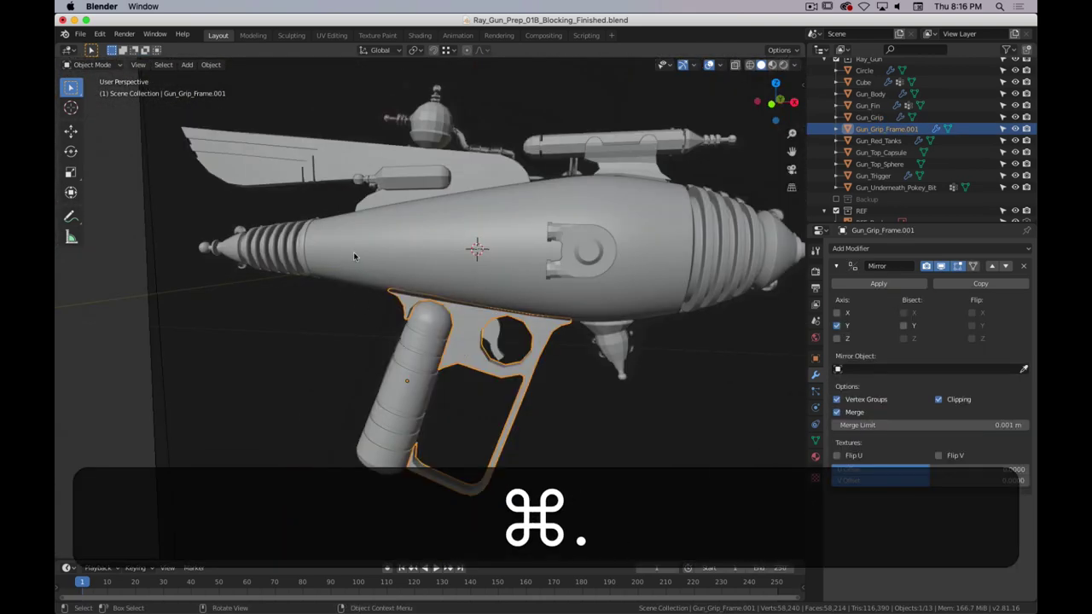
- Open Gun_Grip_Frame.001's mesh for editing in the front orthographic view
shift+middle_drag(353, 251, 382, 205)
key(KP_1)
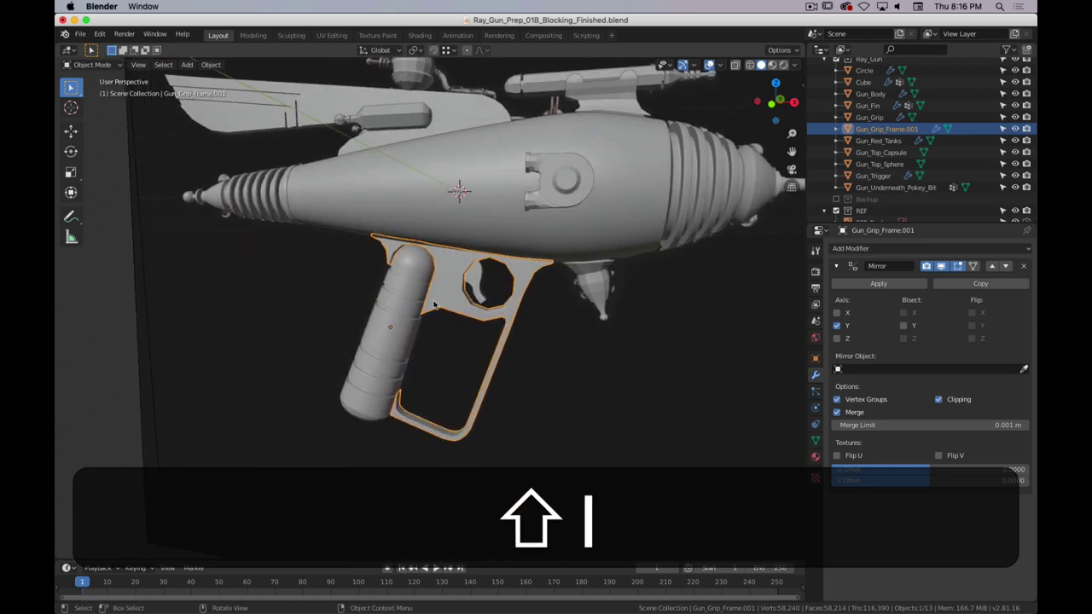
scroll(486, 279, up, 4)
key(Tab)
shift+middle_drag(475, 371, 455, 309)
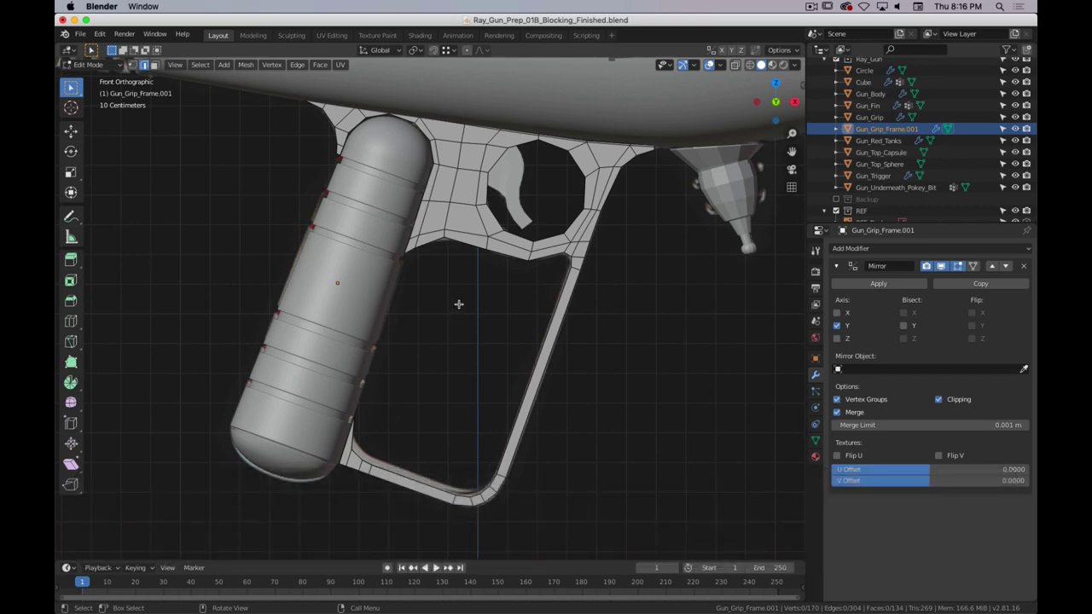
- Add one loop cut on the frame beside the grip cutout, slid evenly toward the grip edge with a factor of about -0.390
scroll(420, 156, up, 3)
shift+middle_drag(421, 156, 487, 235)
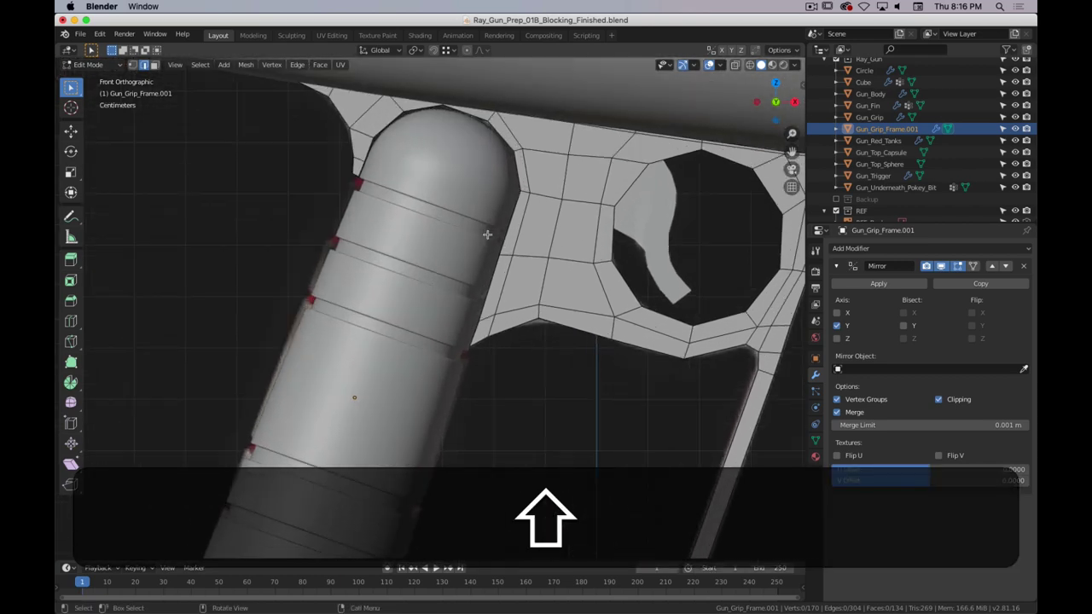
key(ctrl+r)
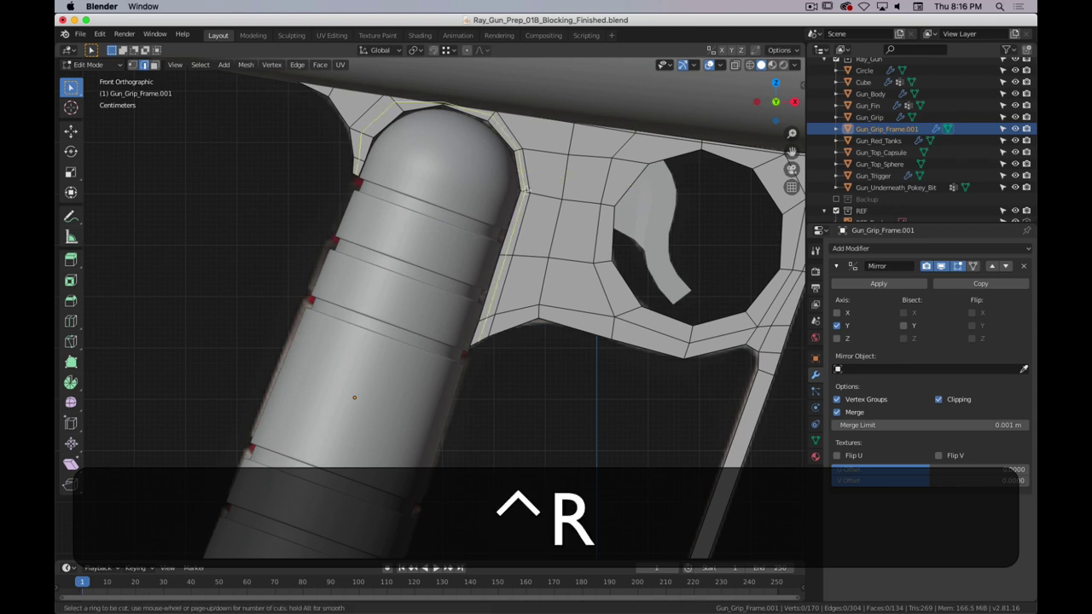
click(527, 190)
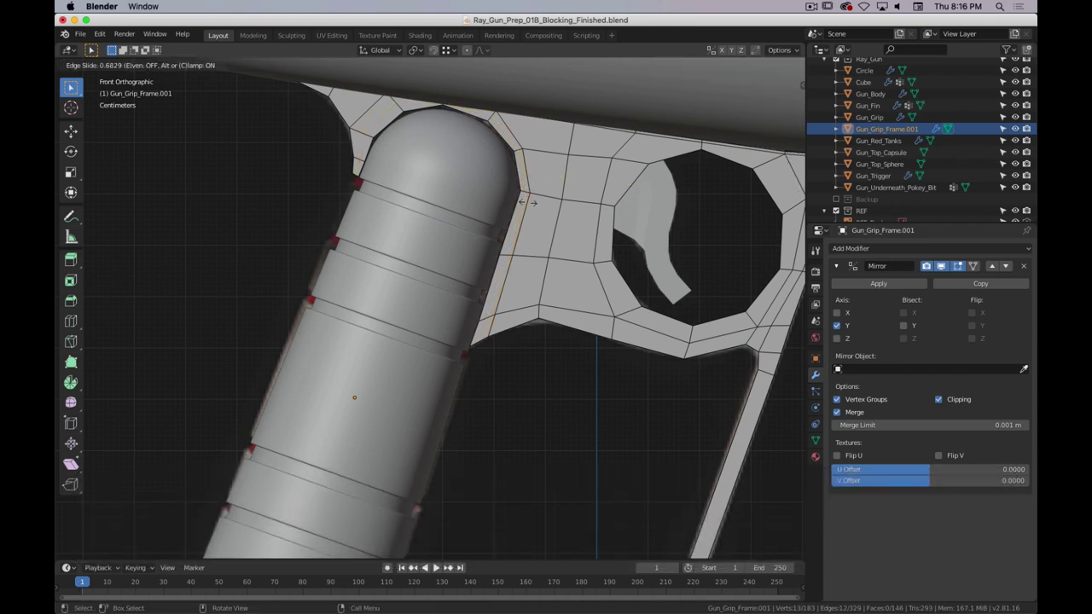
key(e)
key(f)
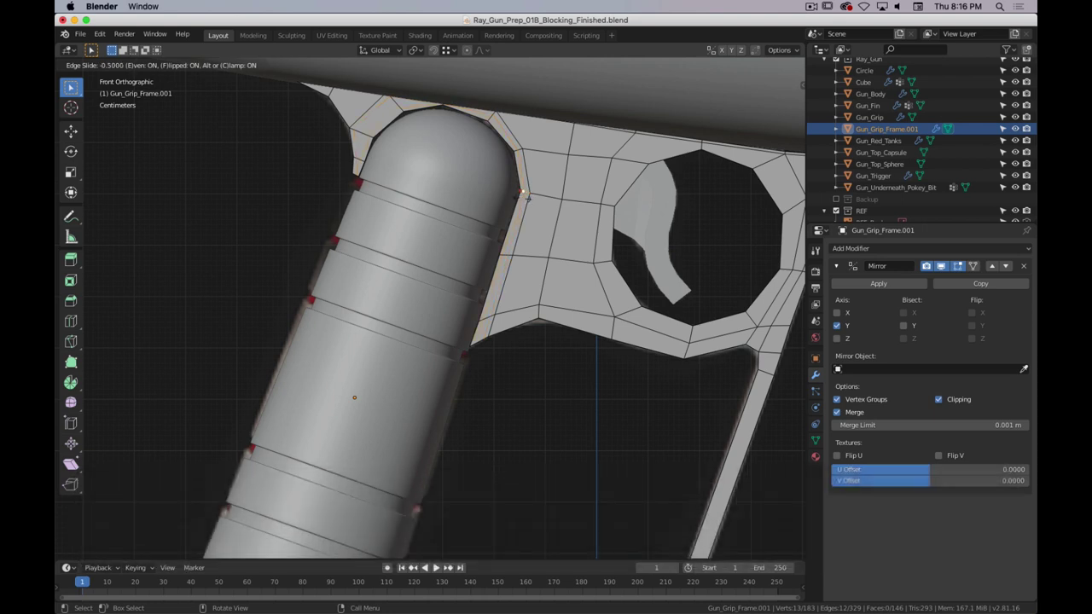
click(524, 197)
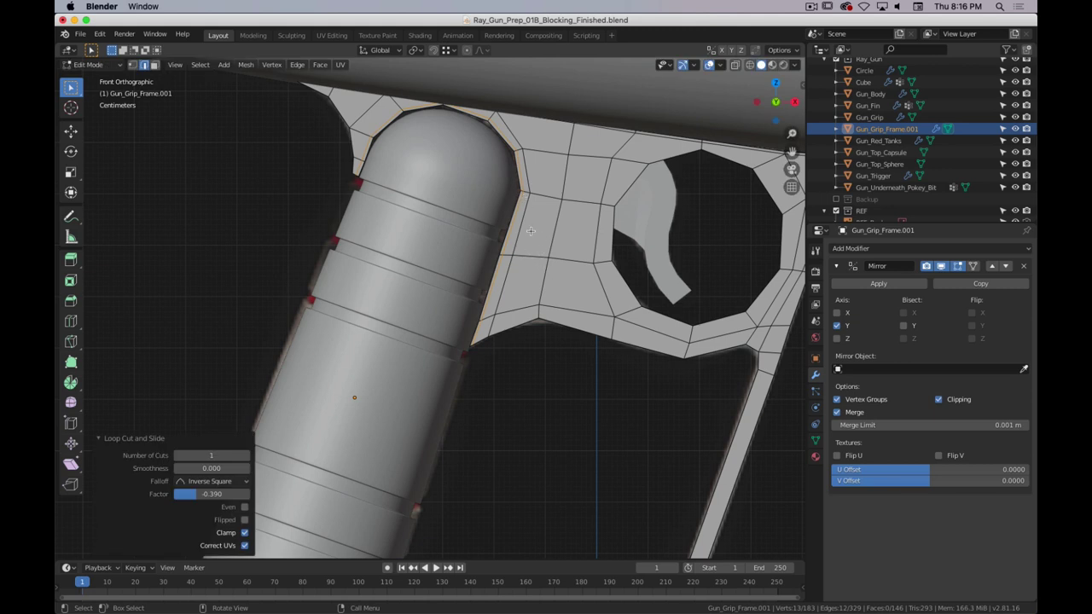
shift+middle_drag(634, 344, 552, 308)
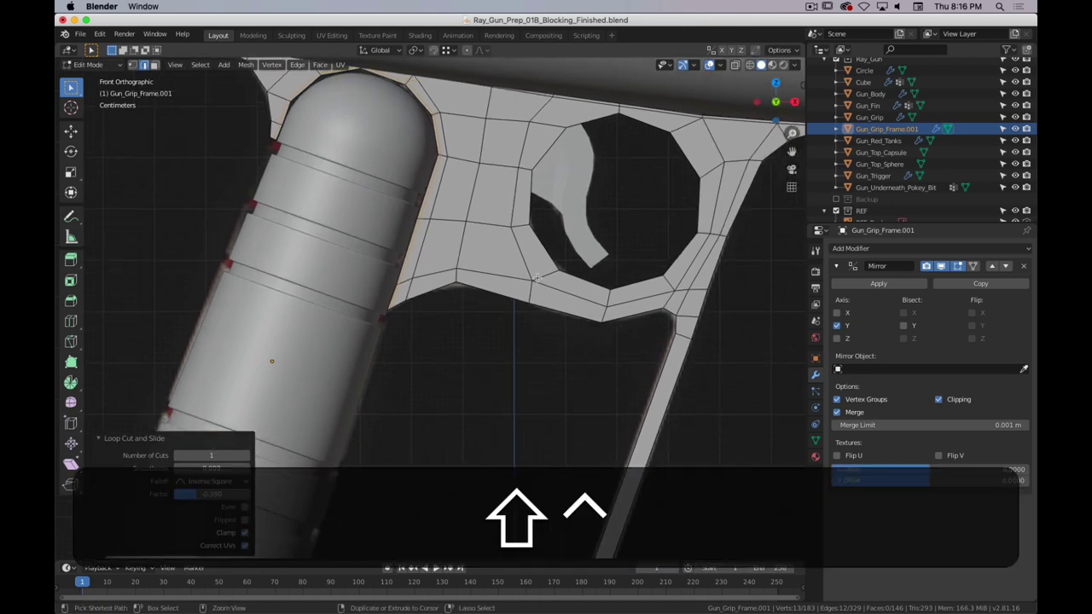
- Add an even edge loop with factor 0.666 close to the frame's lower border beneath the trigger hole
key(ctrl+r)
click(530, 292)
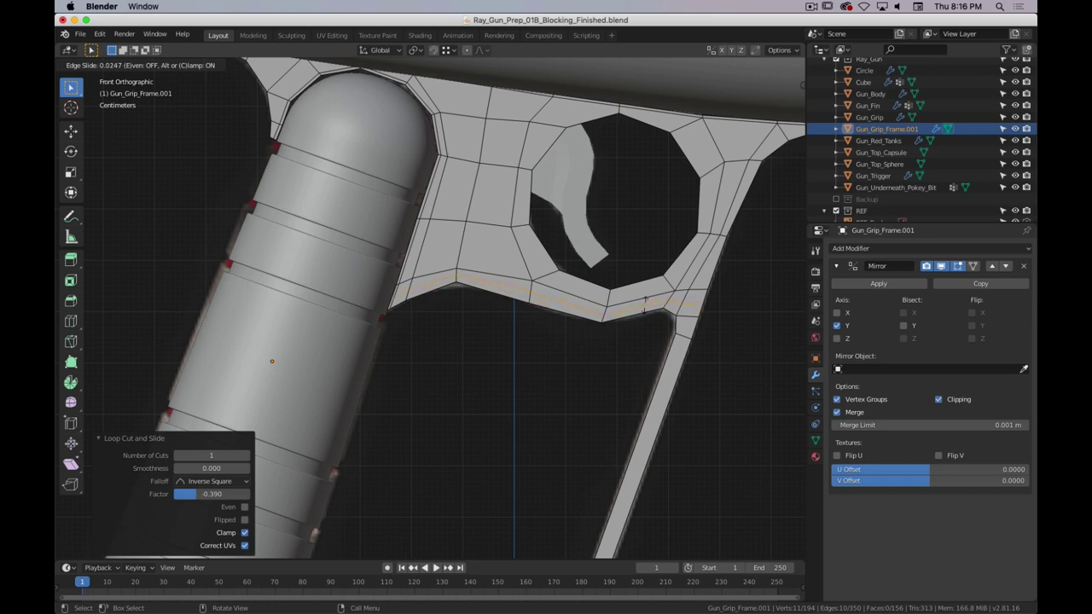
key(e)
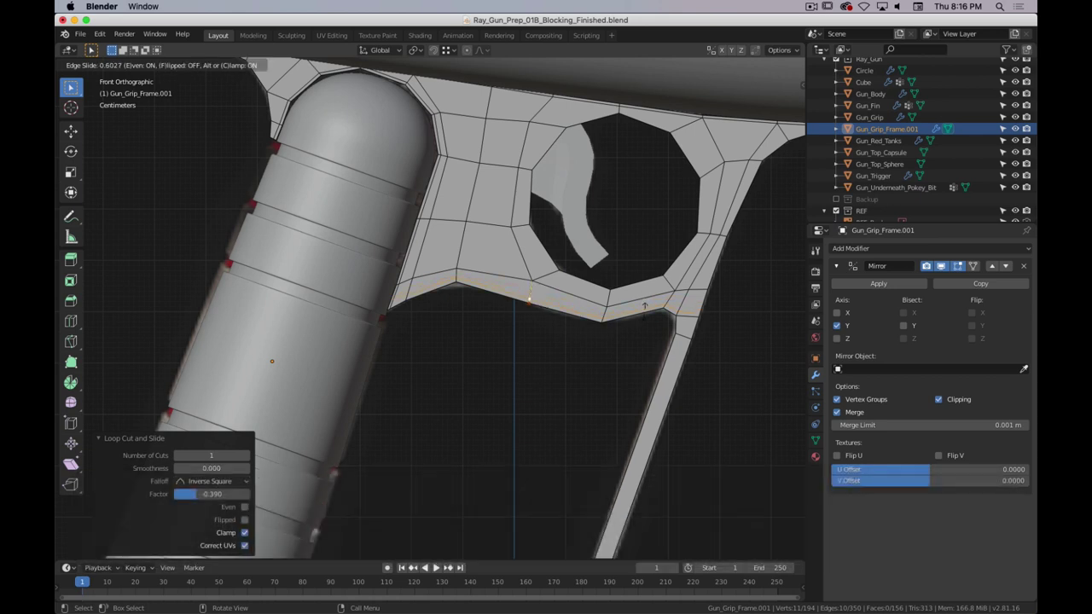
click(586, 305)
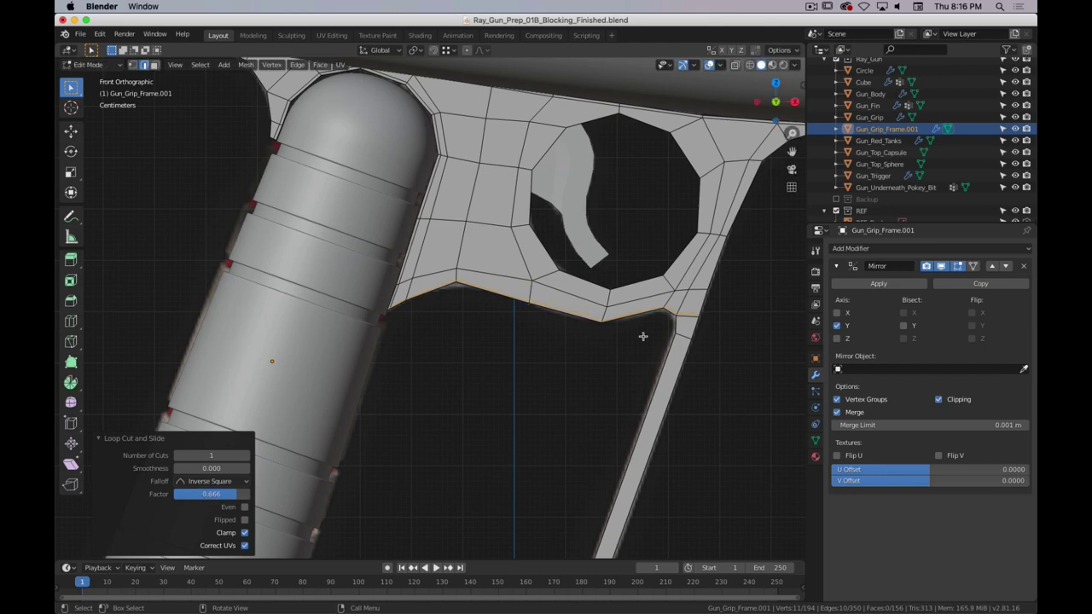
- Add an even edge loop with factor 0.550 along the outer border of the frame's long handle bar
shift+scroll(592, 319, down, 5)
scroll(575, 194, down, 3)
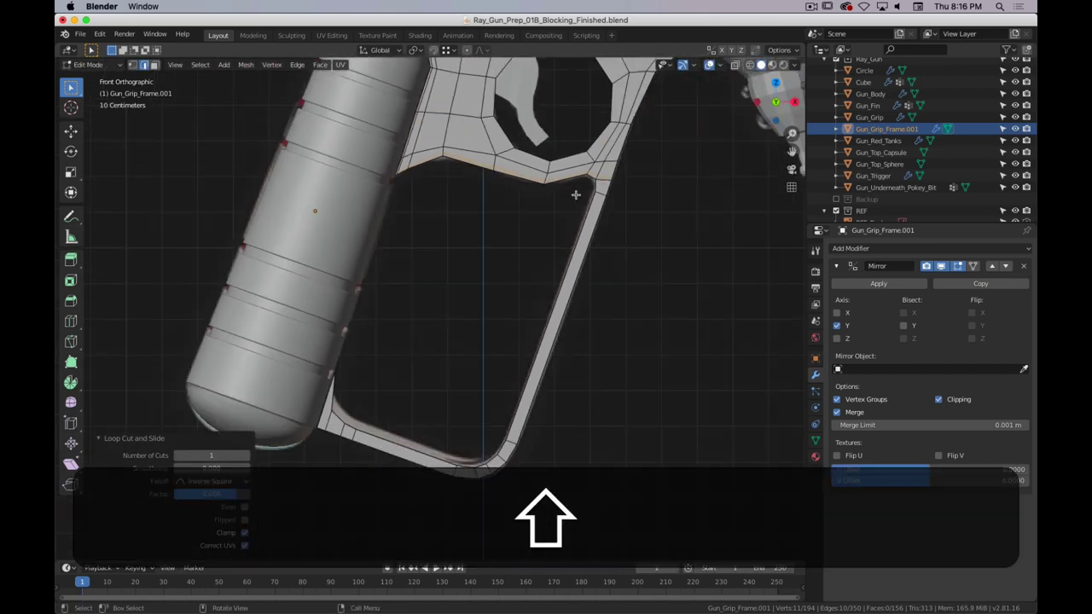
key(ctrl+r)
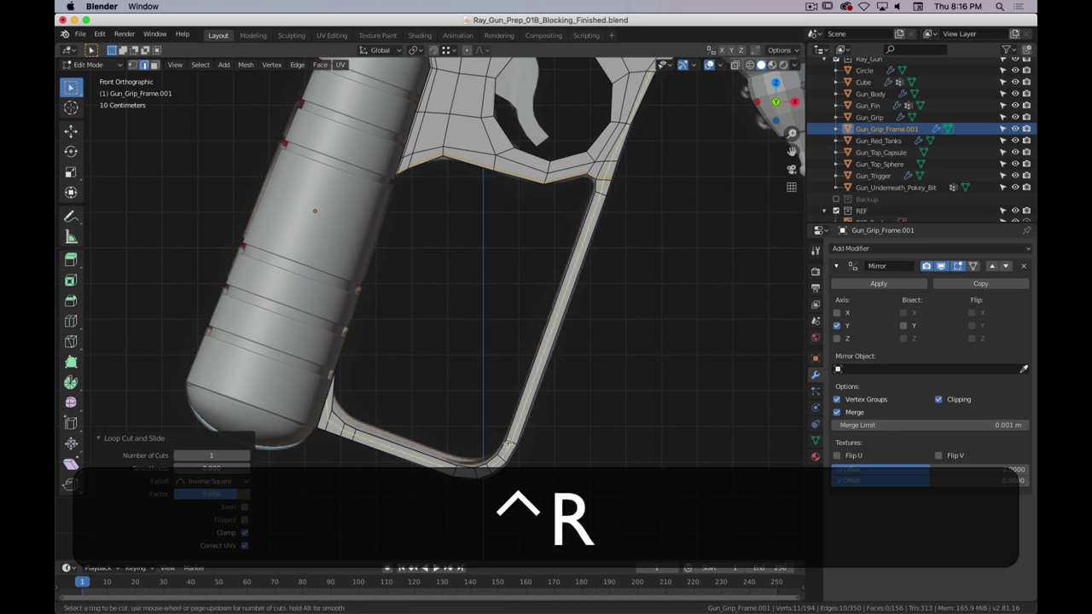
click(508, 443)
key(e)
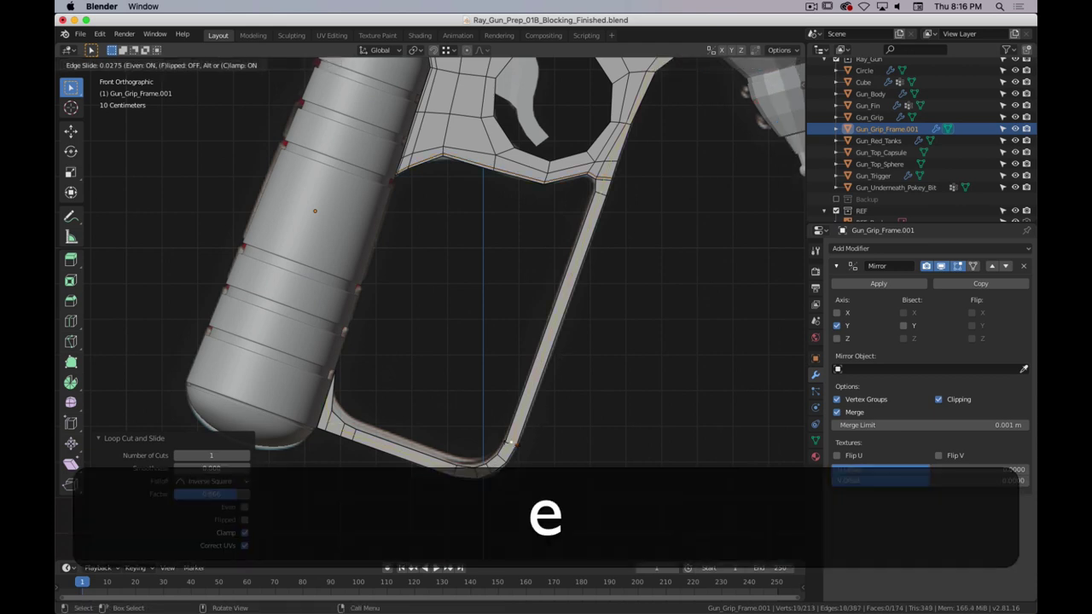
click(509, 443)
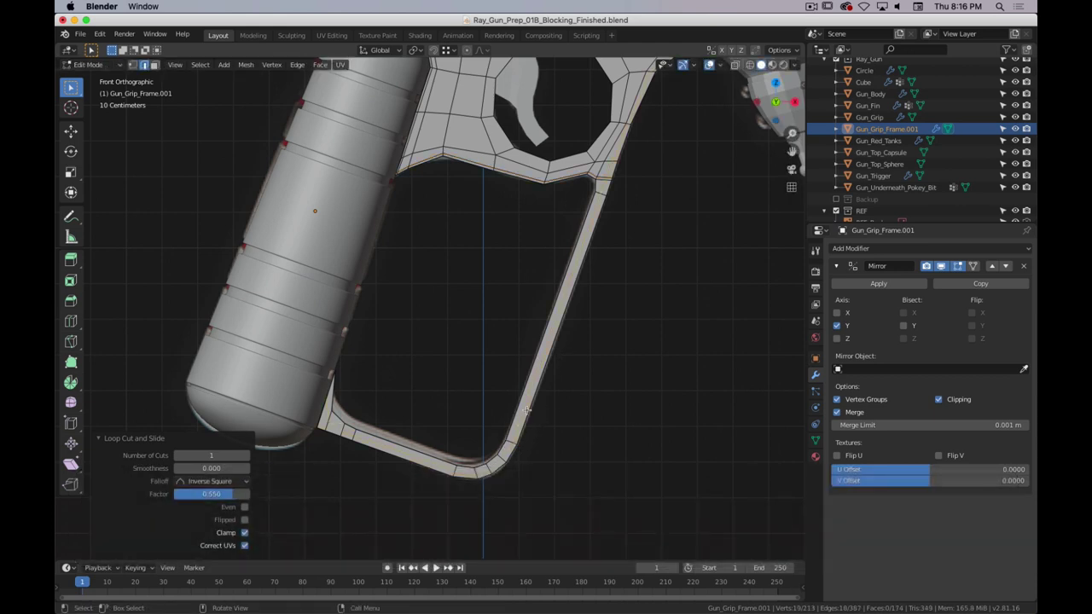
- Add an edge loop near the inner border of the handle bar's face and another around the frame's side wall with factor 0.710
middle_drag(528, 431, 502, 365)
scroll(563, 421, up, 2)
shift+scroll(503, 365, up, 1)
key(ctrl+r)
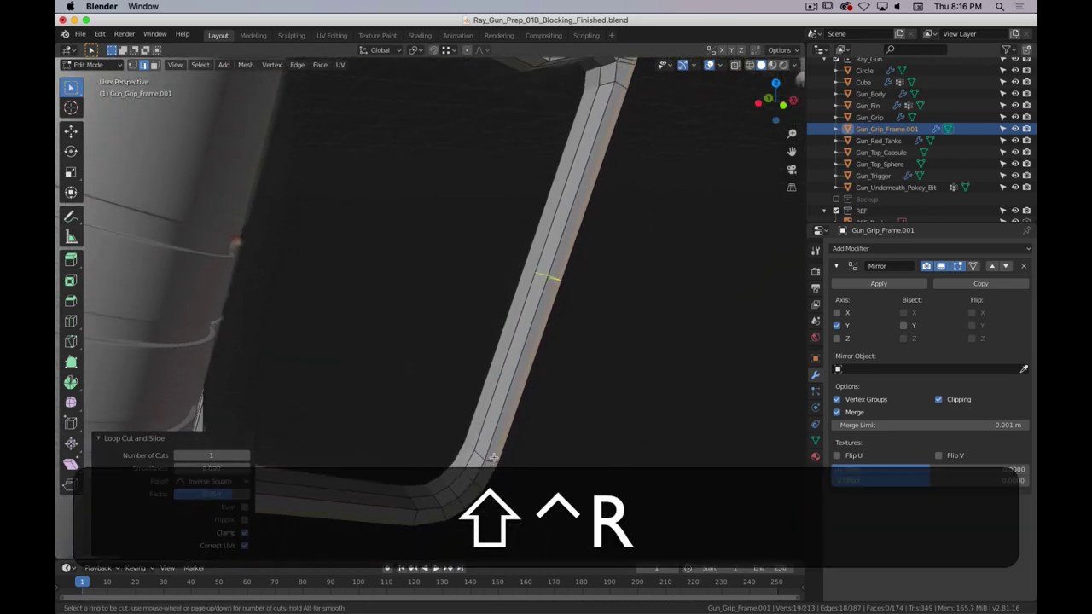
click(487, 462)
click(483, 457)
key(ctrl+r)
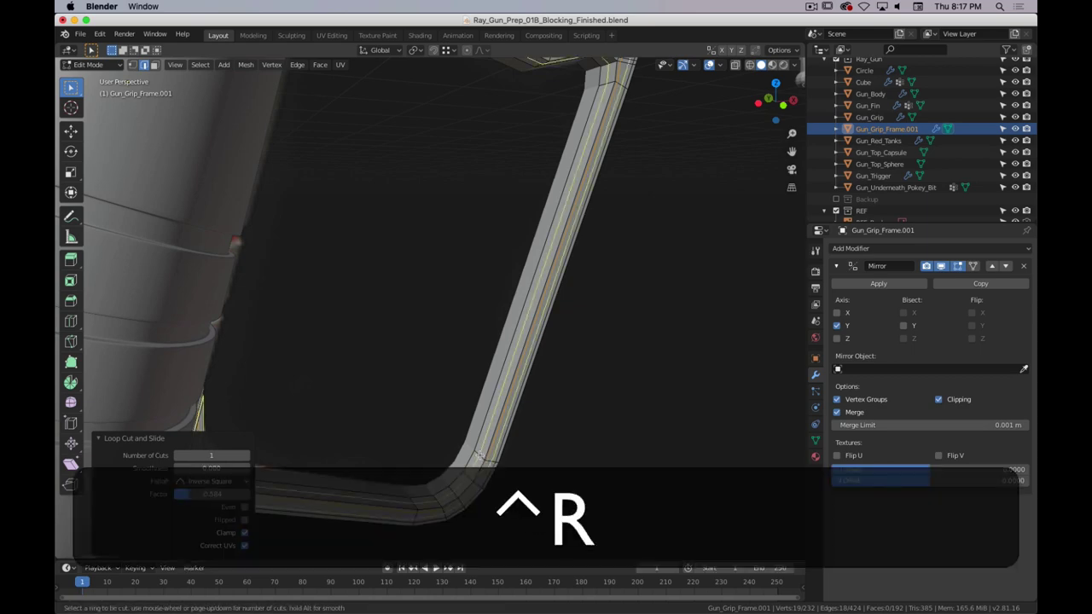
click(477, 453)
click(485, 459)
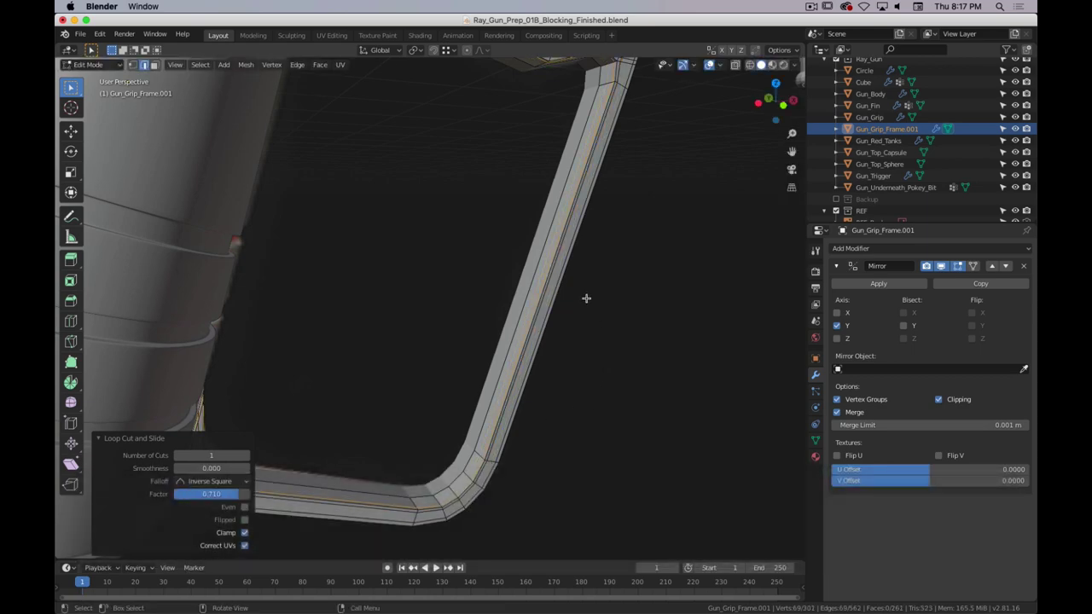
- Slide the short outer edge at the junction of trigger guard and handle bar upward by a factor of 0.396
middle_drag(585, 297, 472, 329)
scroll(559, 266, down, 2)
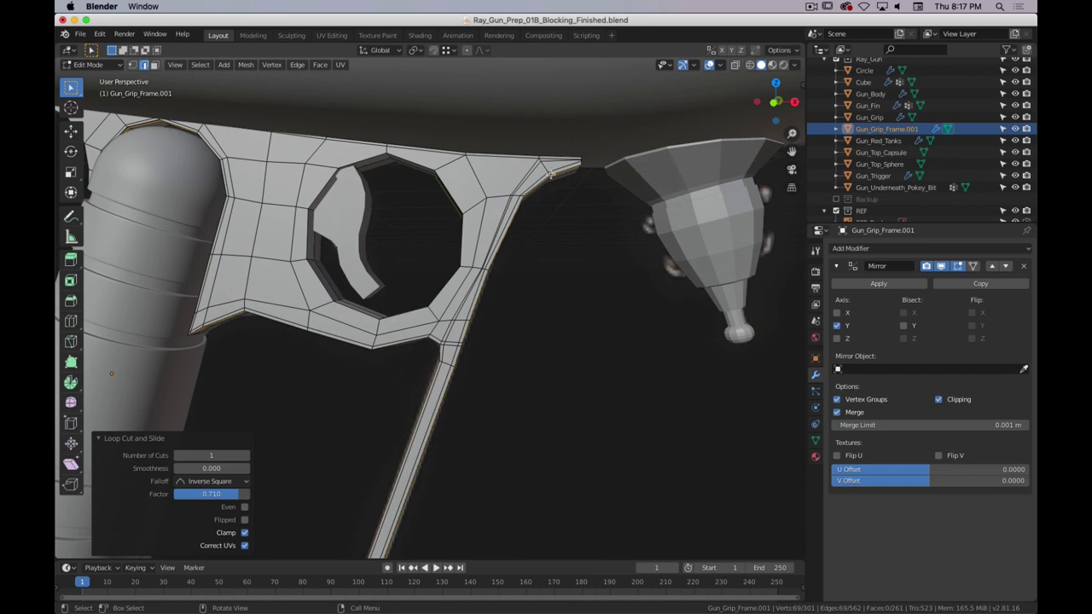
shift+middle_drag(456, 350, 545, 200)
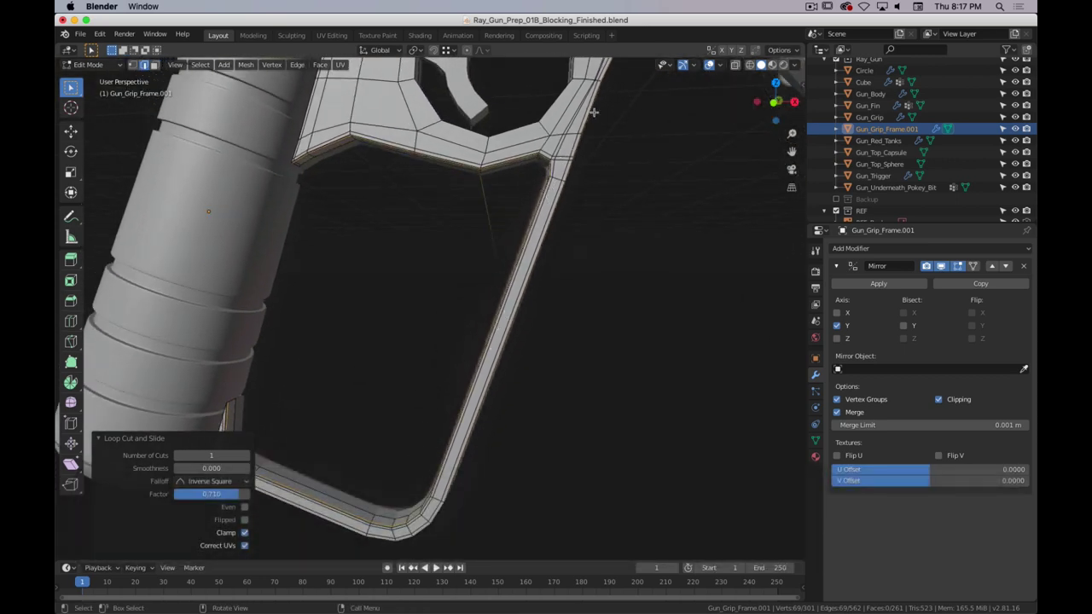
shift+middle_drag(593, 112, 510, 246)
scroll(474, 313, up, 4)
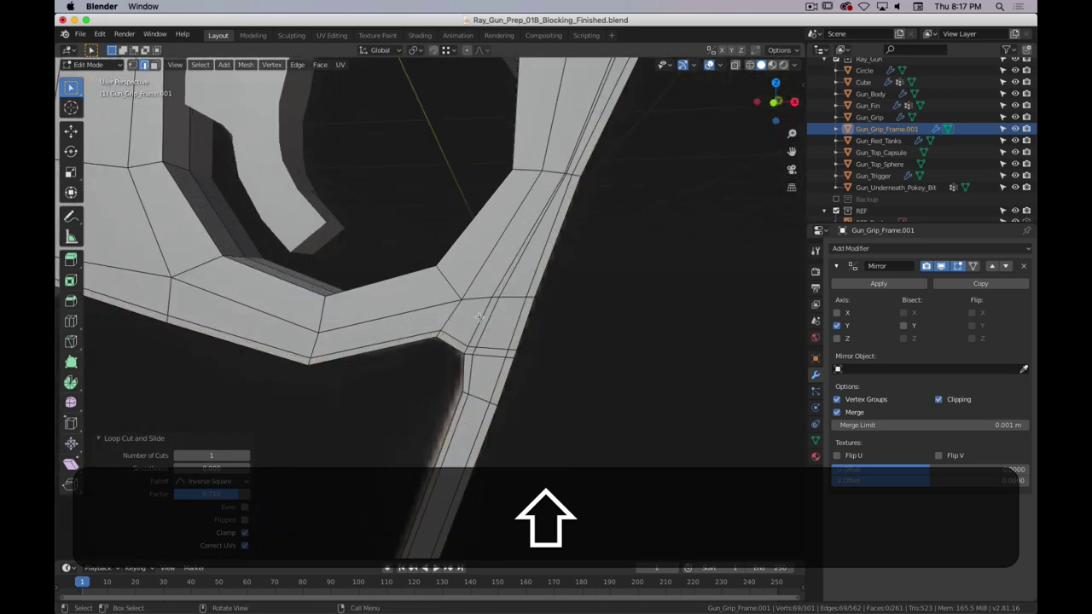
alt+drag(522, 329, 461, 327)
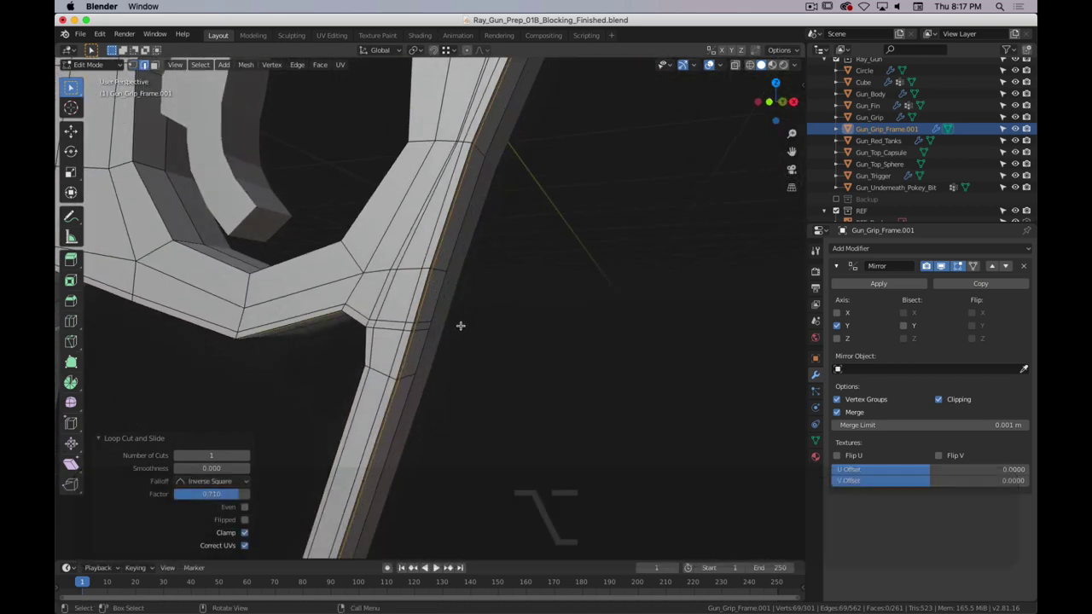
click(420, 321)
scroll(409, 323, up, 2)
shift+middle_drag(407, 324, 485, 306)
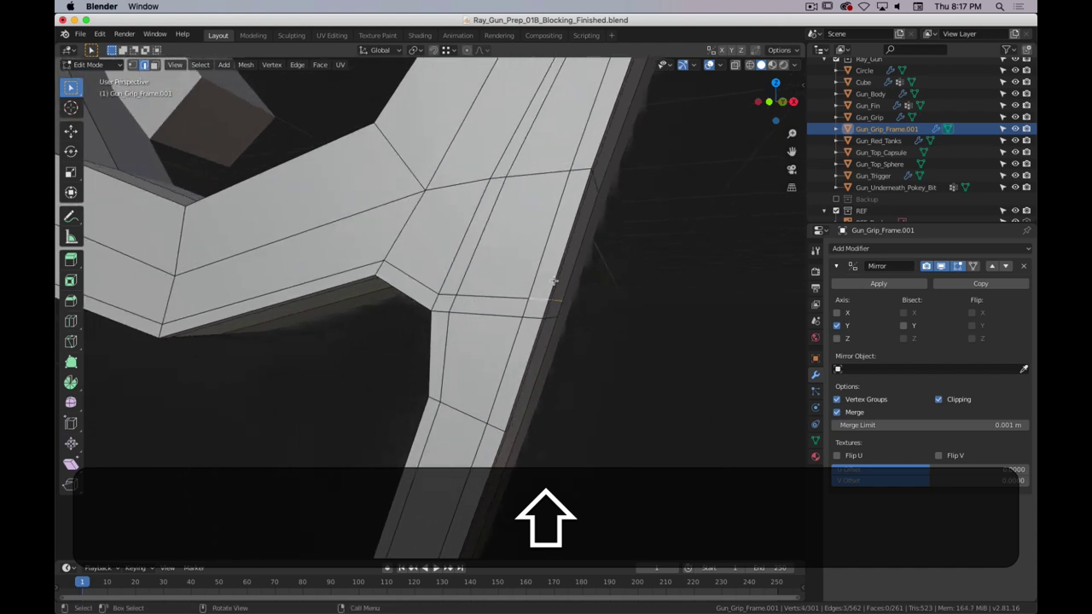
key(g)
key(g)
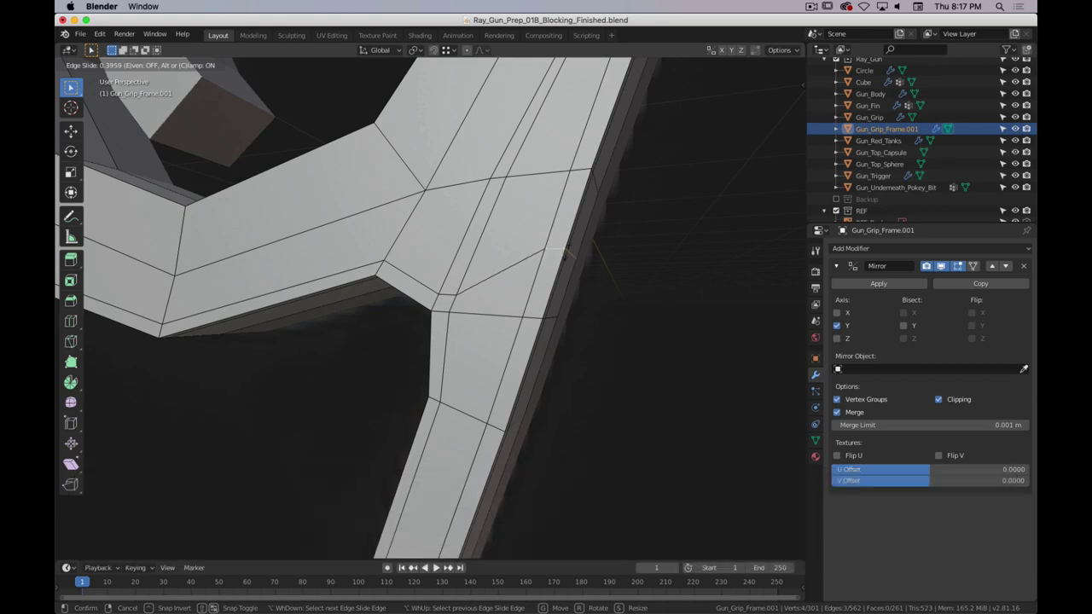
click(564, 253)
middle_drag(506, 271, 589, 349)
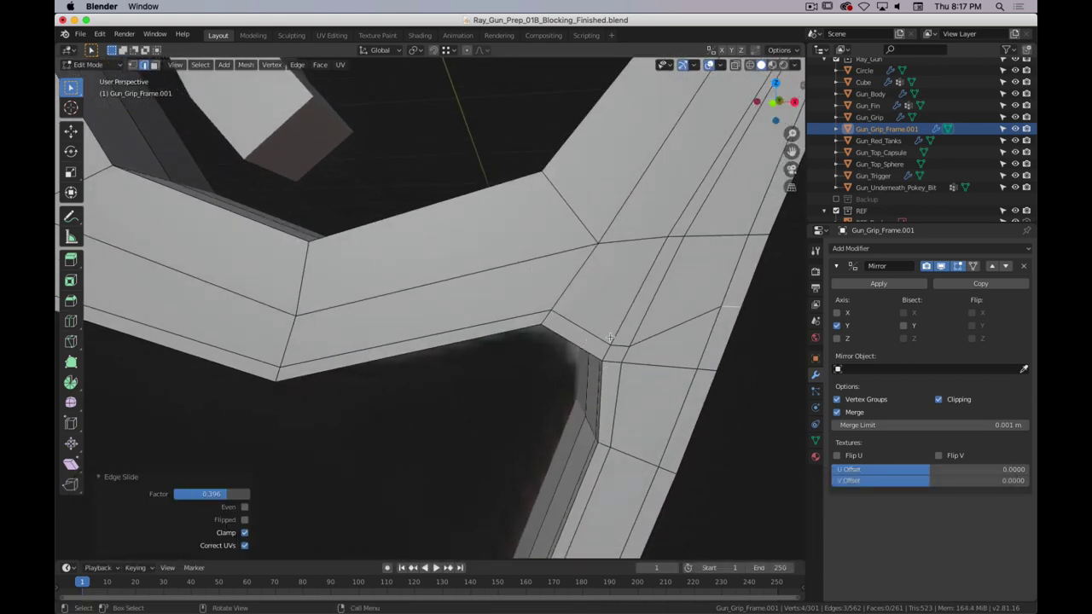
- Slide two crowded vertices in the narrow section beside the trigger hole apart to even out the loop spacing
scroll(640, 334, down, 4)
shift+middle_drag(634, 147, 555, 283)
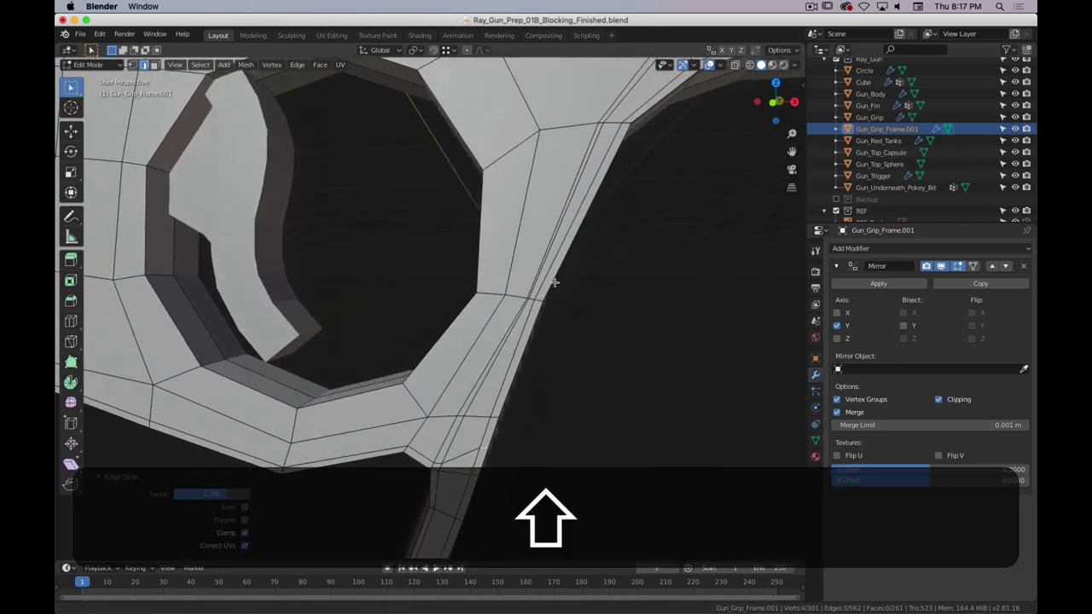
scroll(554, 282, up, 2)
key(1)
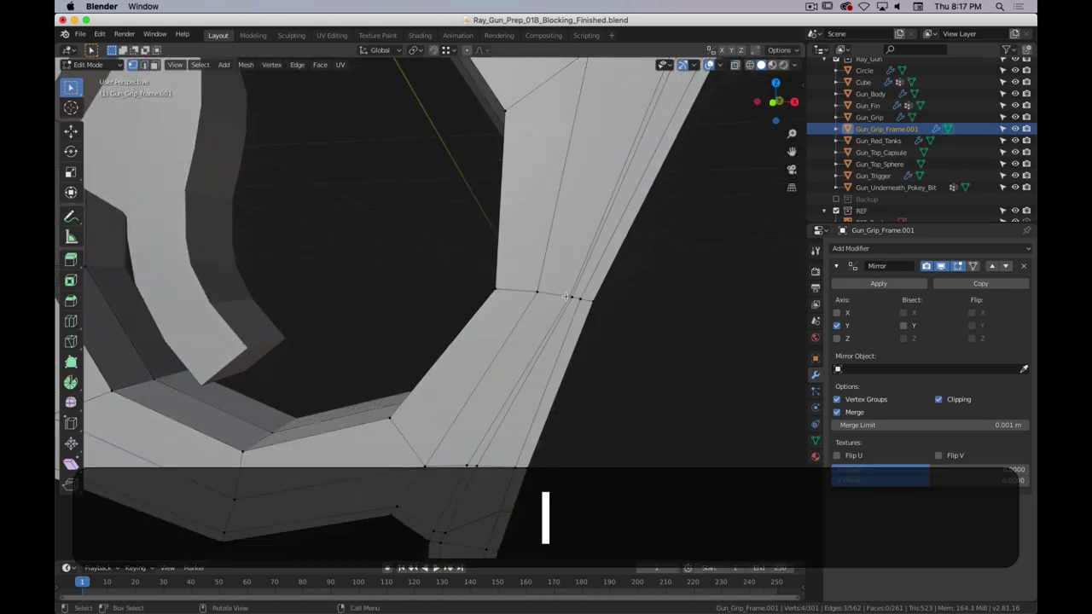
click(565, 298)
key(g)
key(g)
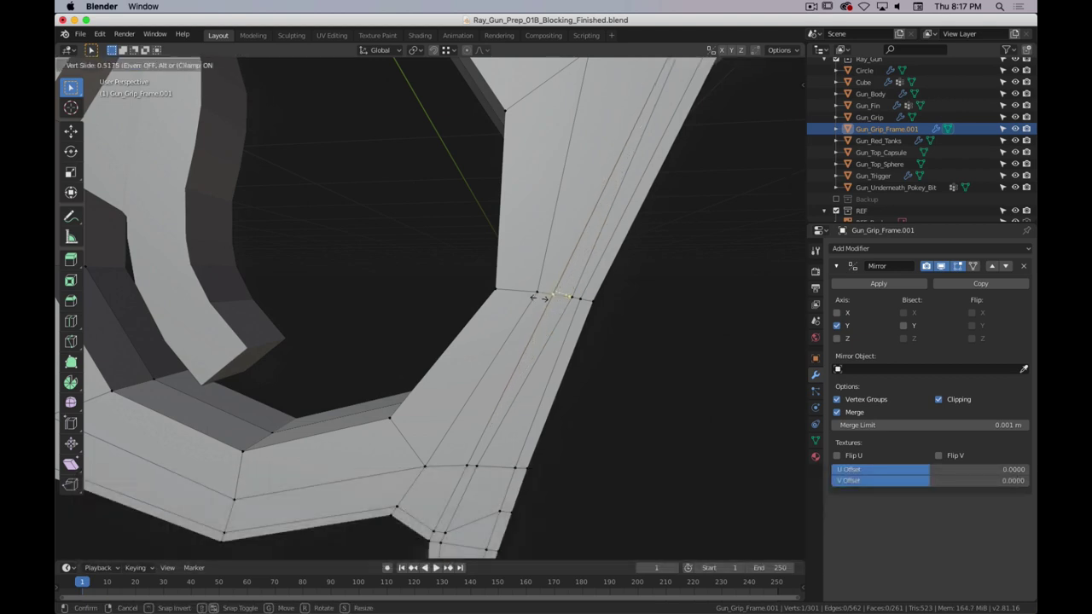
click(540, 296)
key(g)
key(g)
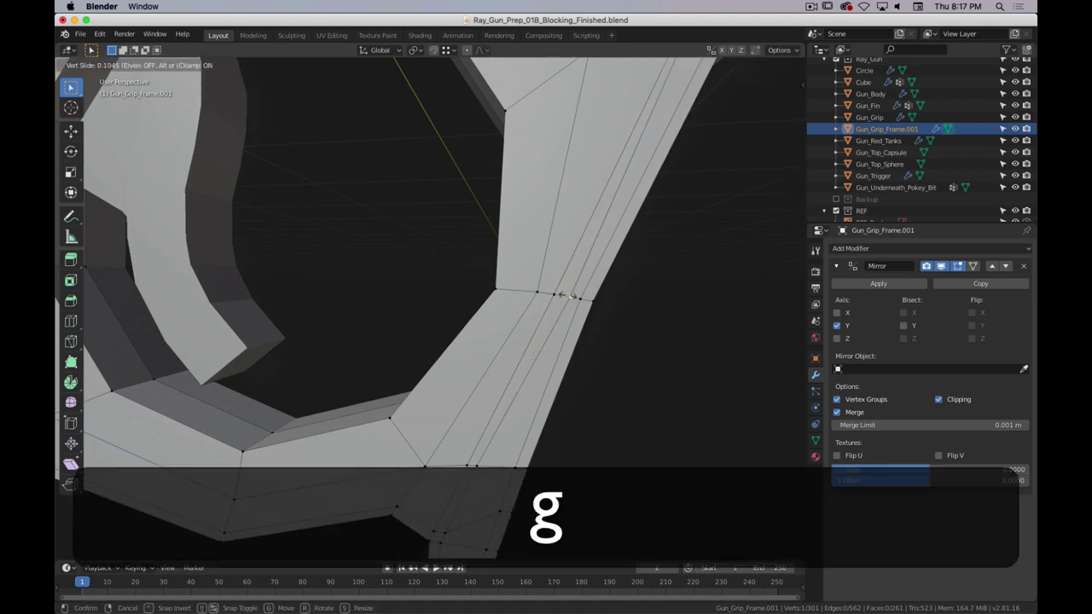
click(571, 287)
- Slide the two close vertices below the frame's front tip apart along their cross edge
shift+middle_drag(570, 286, 549, 238)
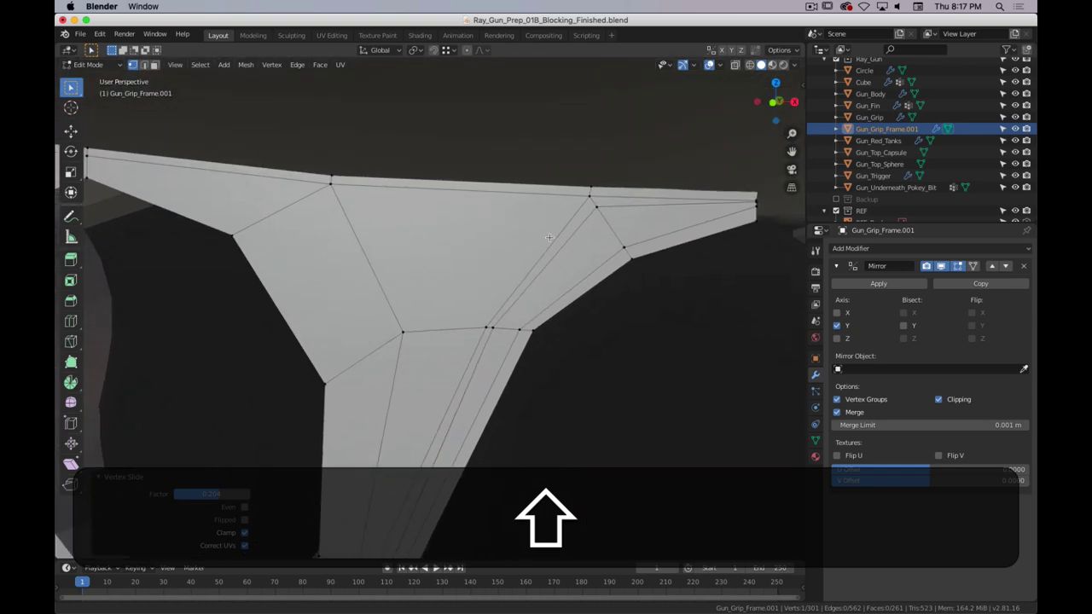
click(486, 327)
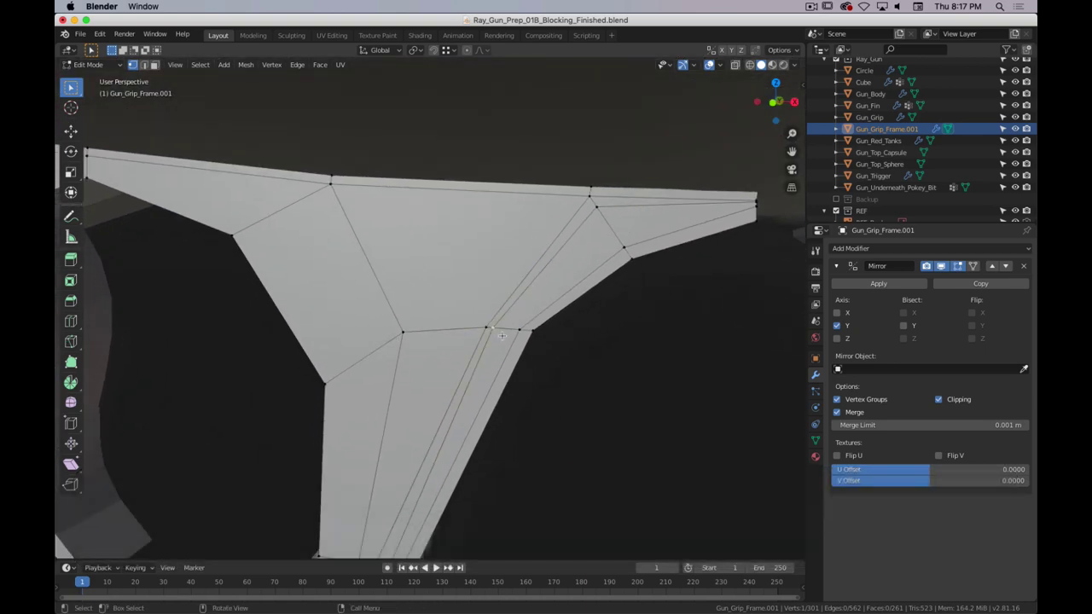
key(g)
key(g)
click(509, 335)
click(487, 327)
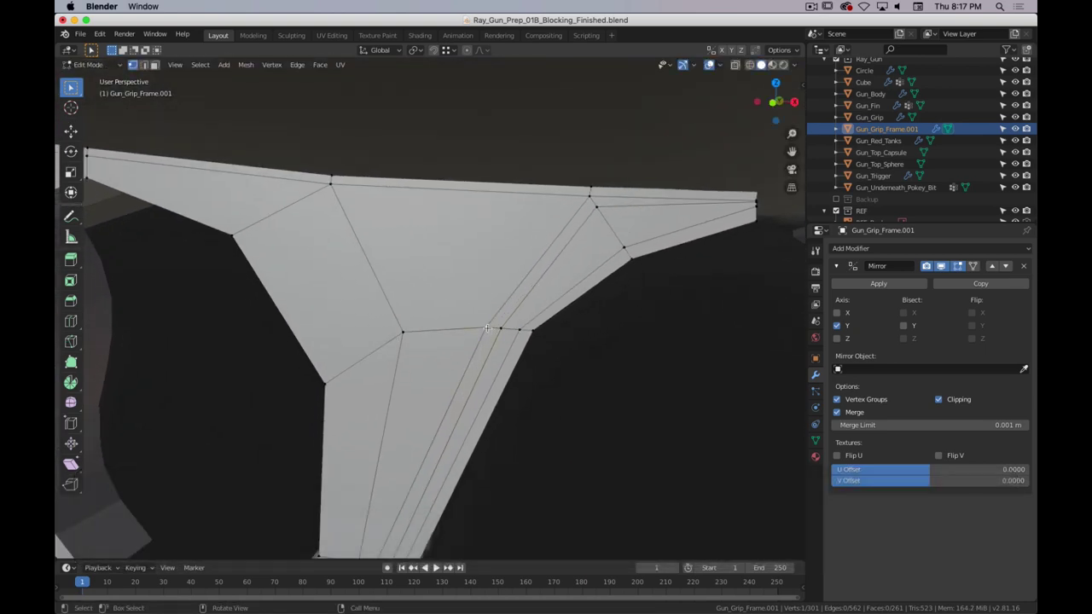
key(g)
key(g)
click(461, 328)
- Slide the upper vertex at the base of the front tip down by 0.423 and adjust the matching vertex at the tip's end
click(596, 205)
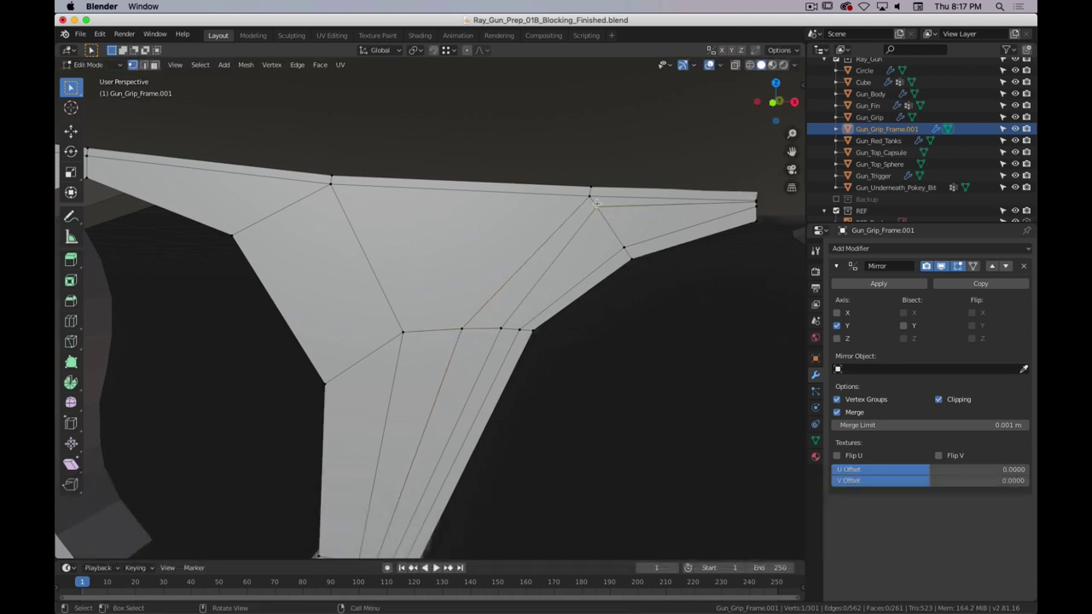
key(g)
key(g)
click(756, 199)
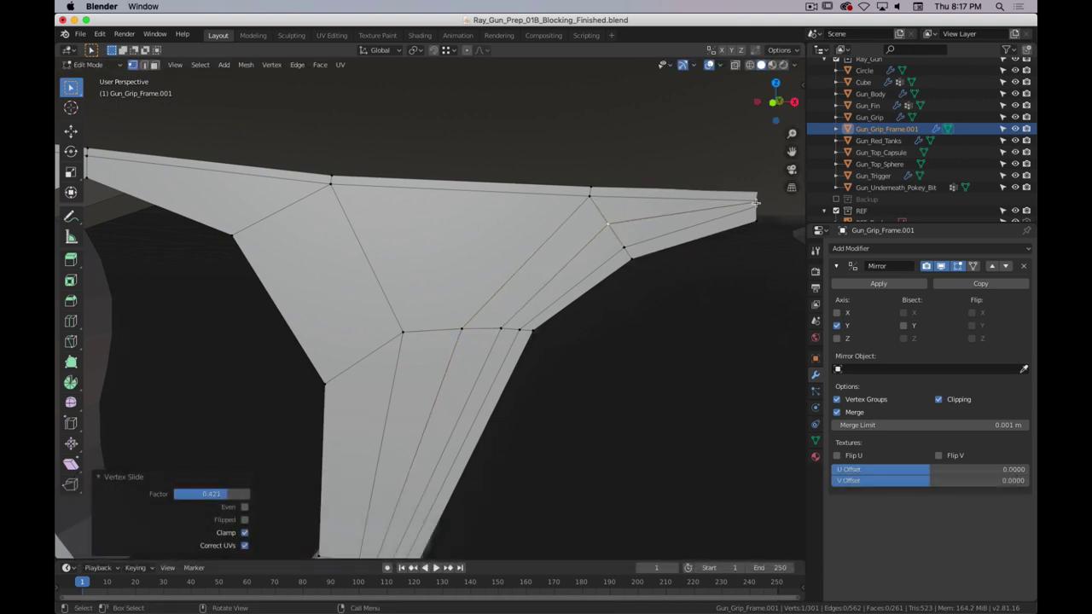
key(g)
key(g)
click(771, 205)
- Add an edge loop with factor 0.735 around the inner wall of the trigger hole
shift+middle_drag(741, 273, 649, 307)
scroll(649, 306, down, 4)
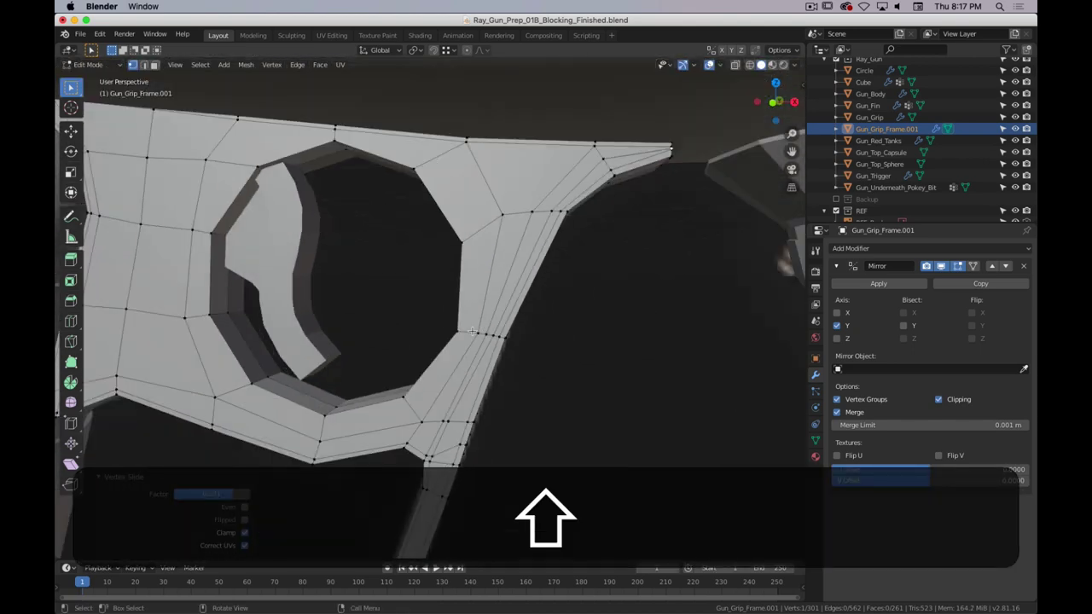
middle_drag(463, 327, 341, 277)
key(ctrl+r)
click(595, 333)
click(598, 331)
shift+middle_drag(241, 263, 347, 252)
shift+middle_drag(358, 241, 451, 244)
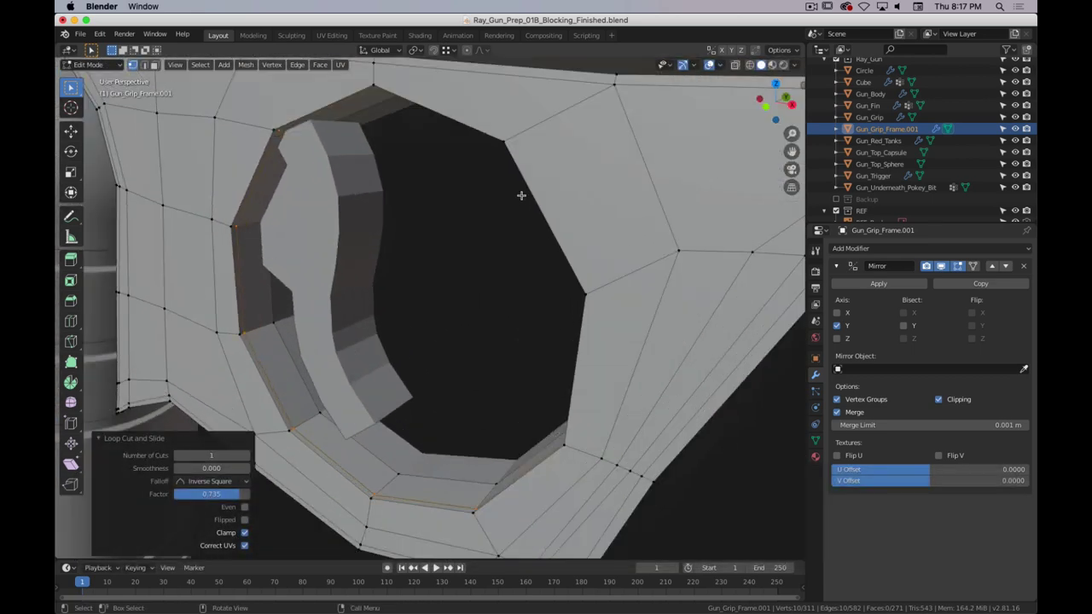
key(ctrl+r)
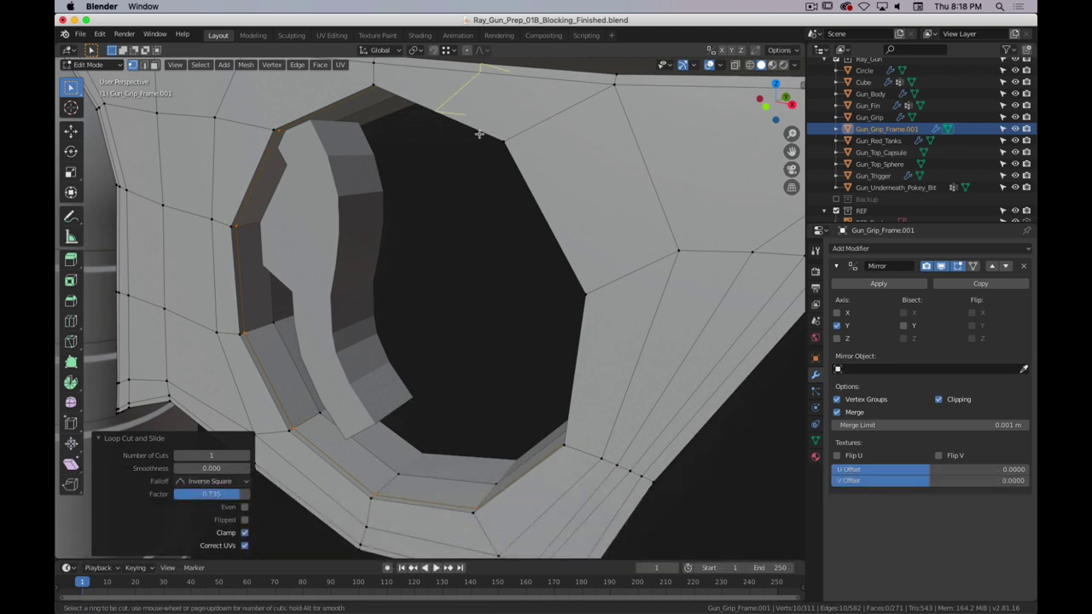
key(Escape)
middle_drag(356, 185, 424, 200)
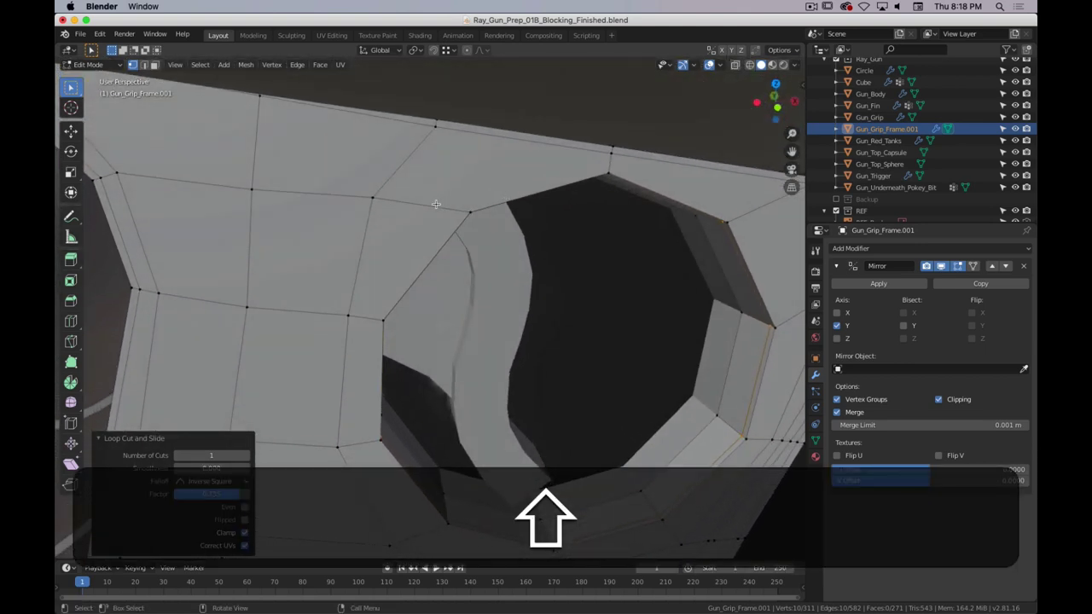
key(ctrl+r)
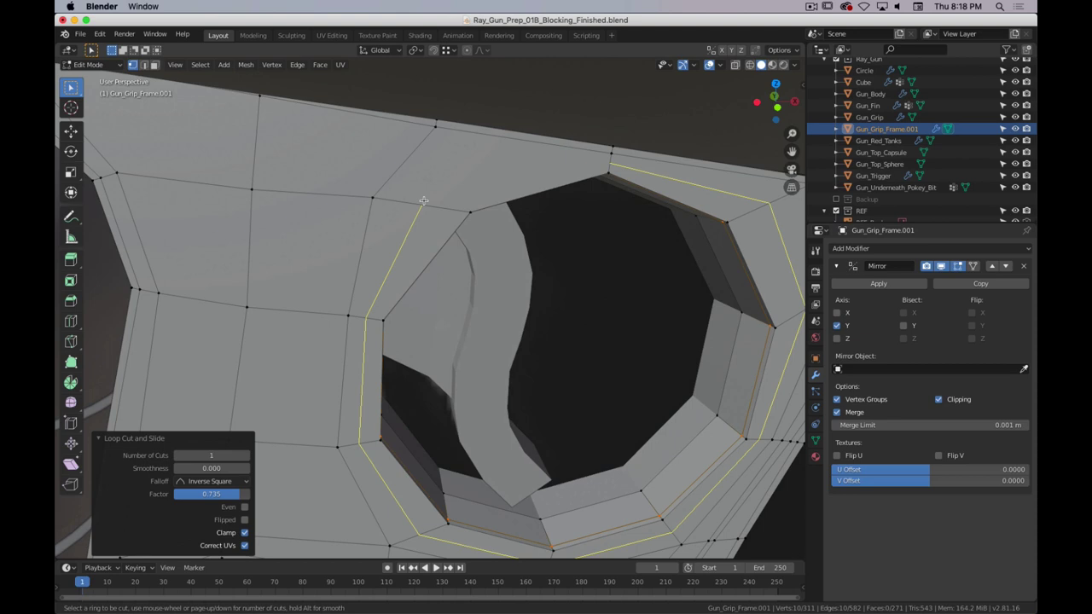
key(Escape)
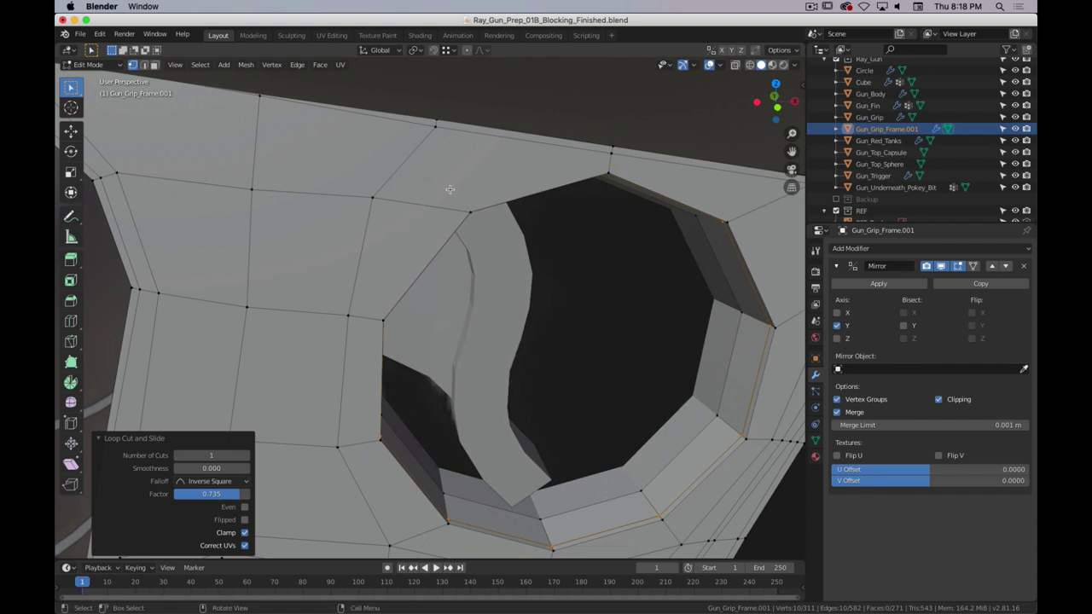
- Select the five-sided face above the trigger hole and isolate the grip frame in local view
key(3)
click(478, 174)
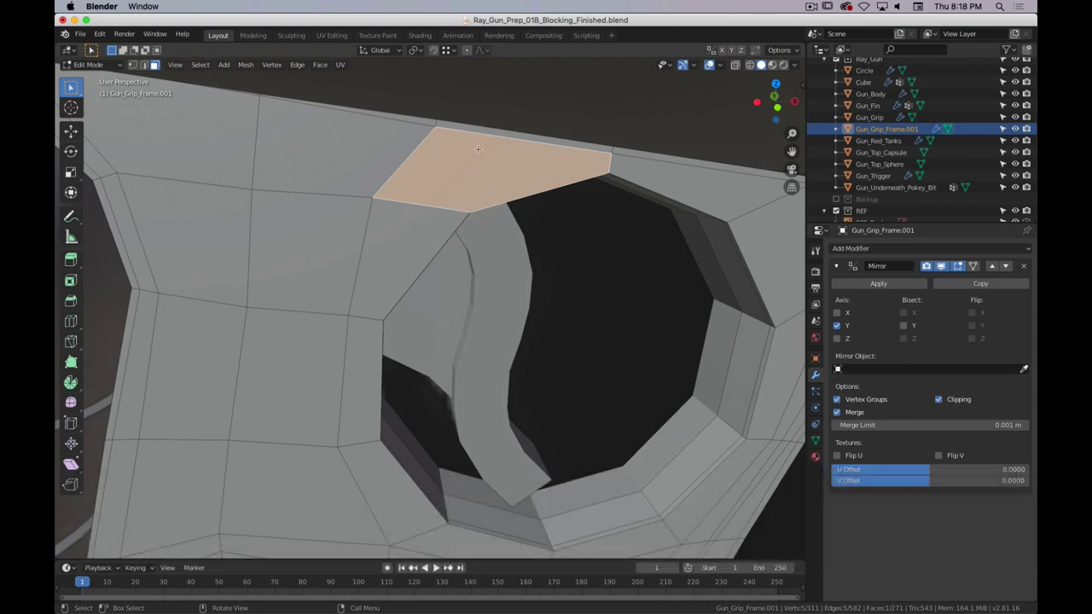
middle_drag(469, 178, 455, 153)
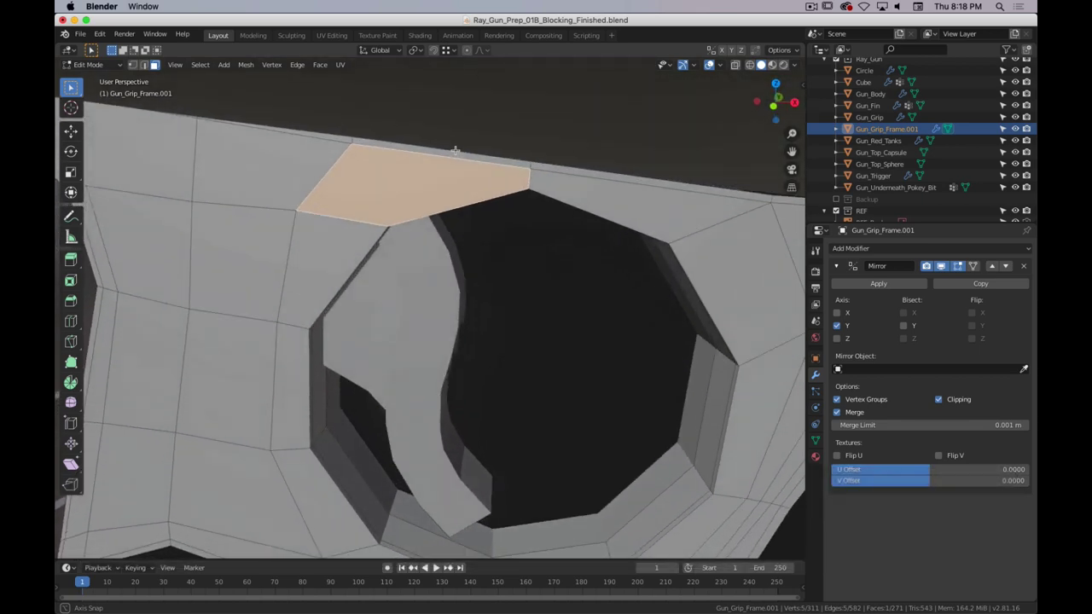
key(slash)
scroll(546, 175, up, 4)
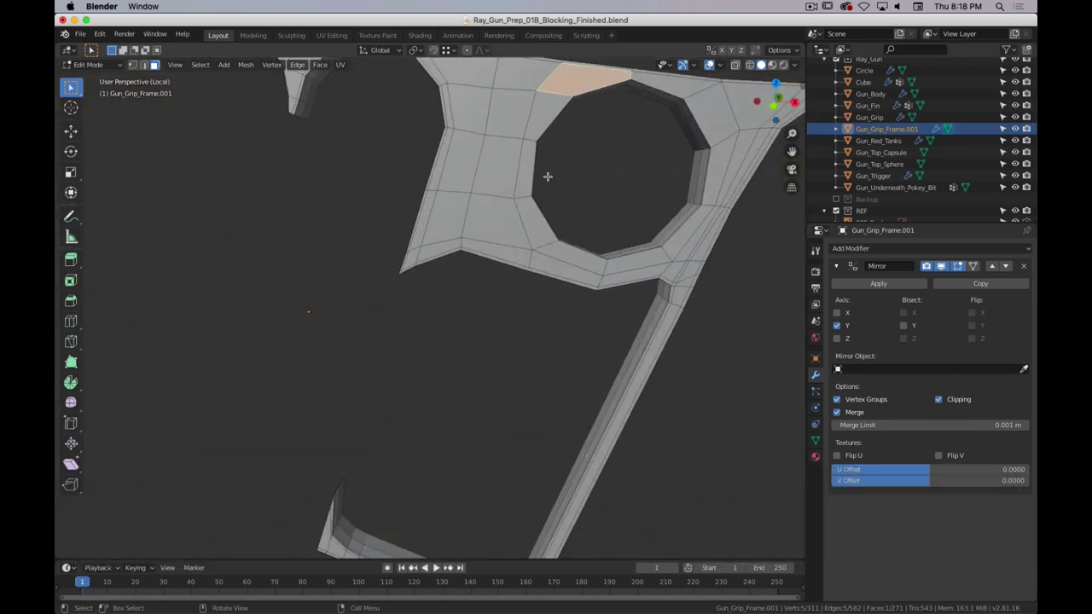
- Knife-cut across the frame's upper rim from the middle of the selected five-sided face's top edge
shift+middle_drag(548, 176, 509, 206)
scroll(553, 154, up, 3)
key(k)
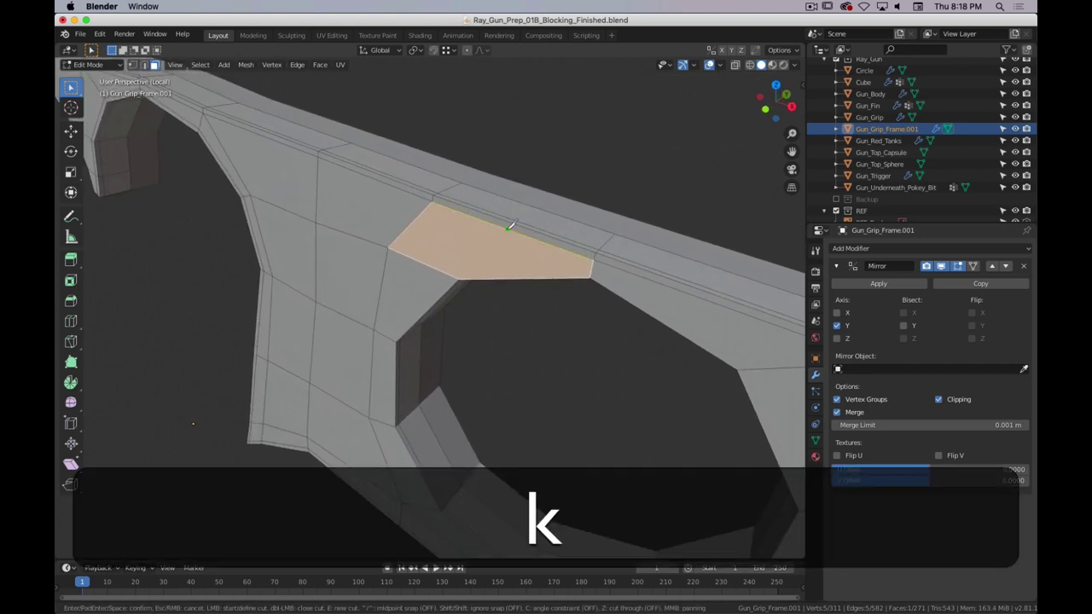
click(506, 227)
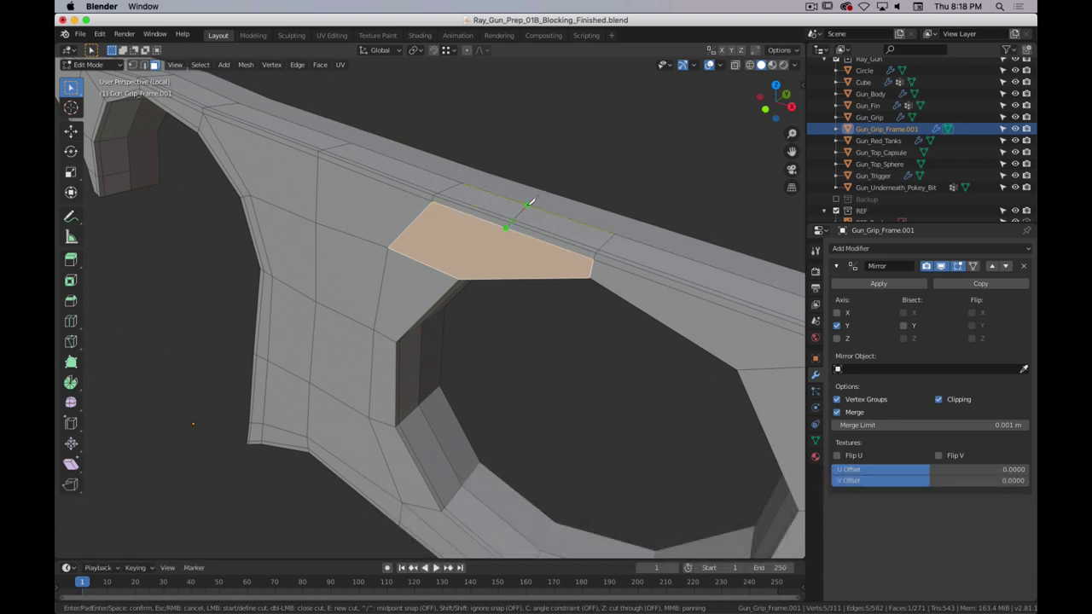
click(530, 205)
key(Return)
middle_drag(532, 225, 572, 162)
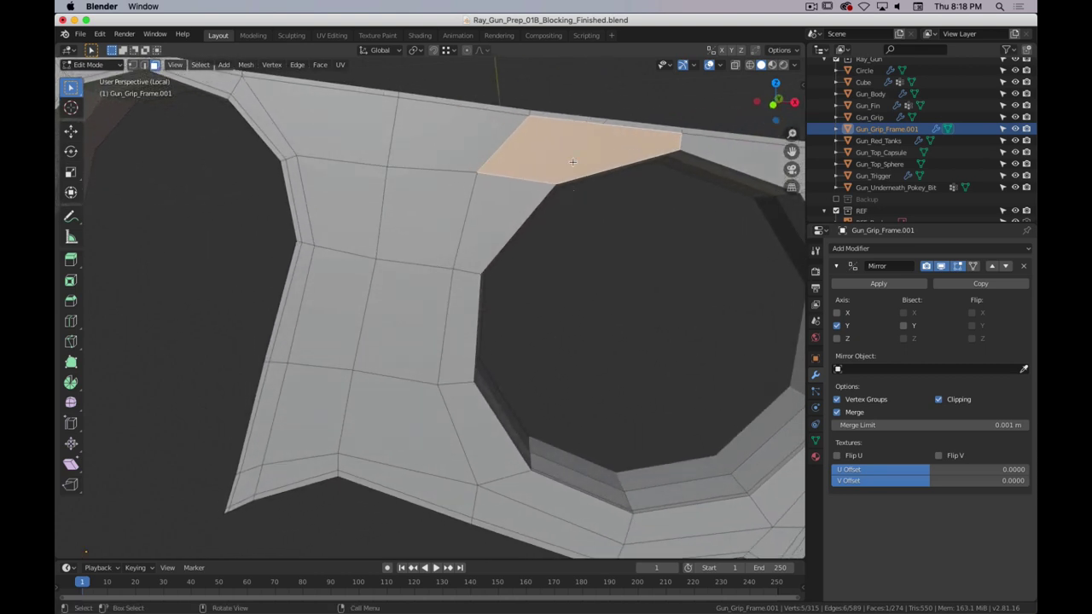
- Knife-cut the five-sided face from the new rim vertex down to the corner vertex on the trigger hole
key(1)
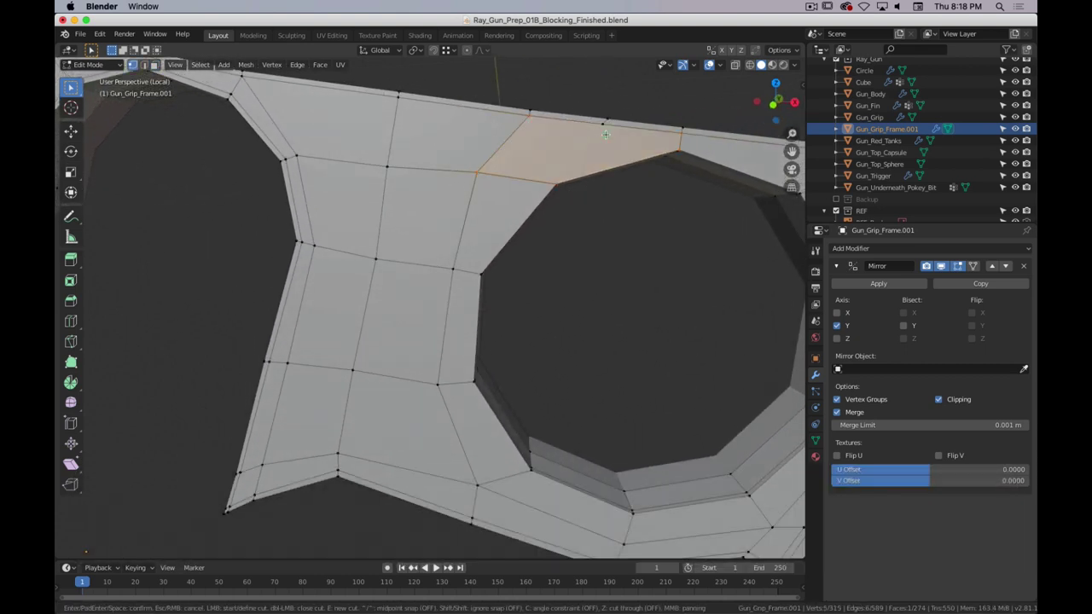
key(k)
click(602, 124)
click(555, 181)
key(Return)
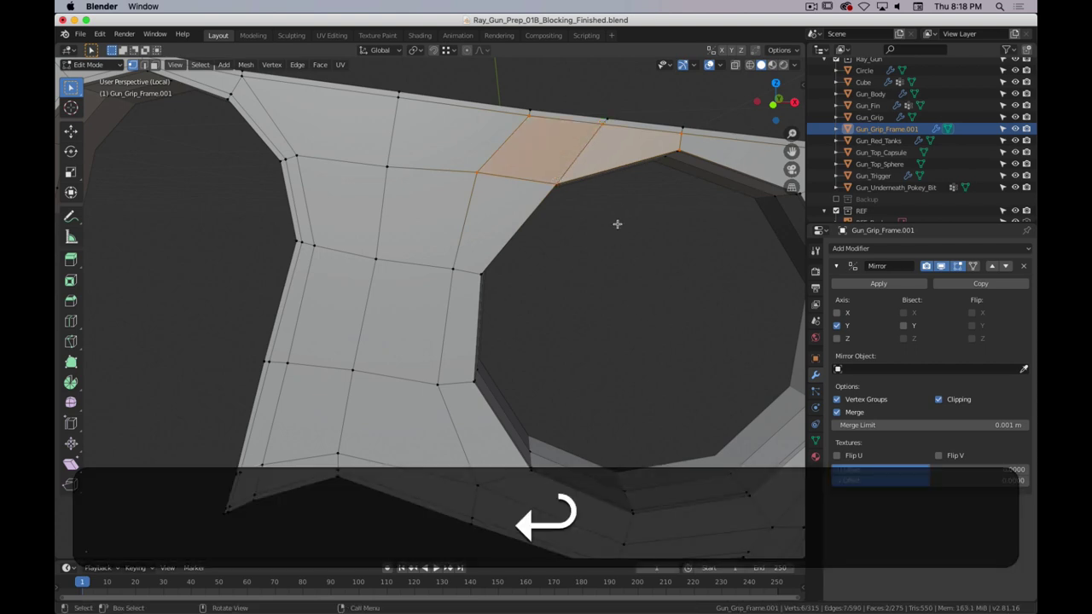
- Try a loop cut through the split faces around the trigger hole and undo both knife cuts above the hole
key(Tab)
middle_drag(595, 216, 544, 176)
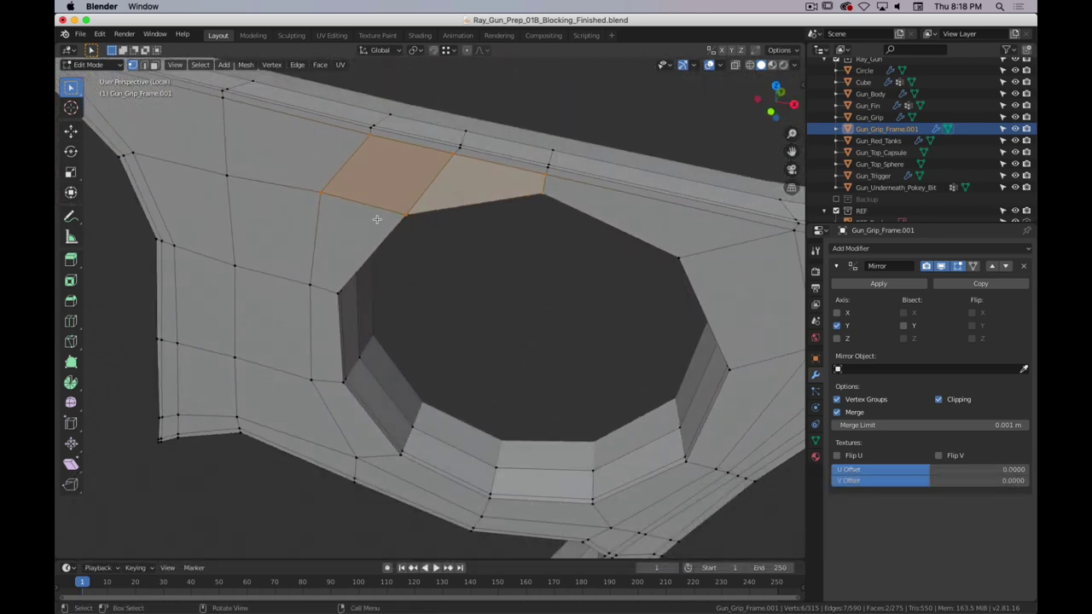
middle_drag(474, 216, 508, 196)
scroll(495, 178, down, 1)
scroll(495, 177, up, 1)
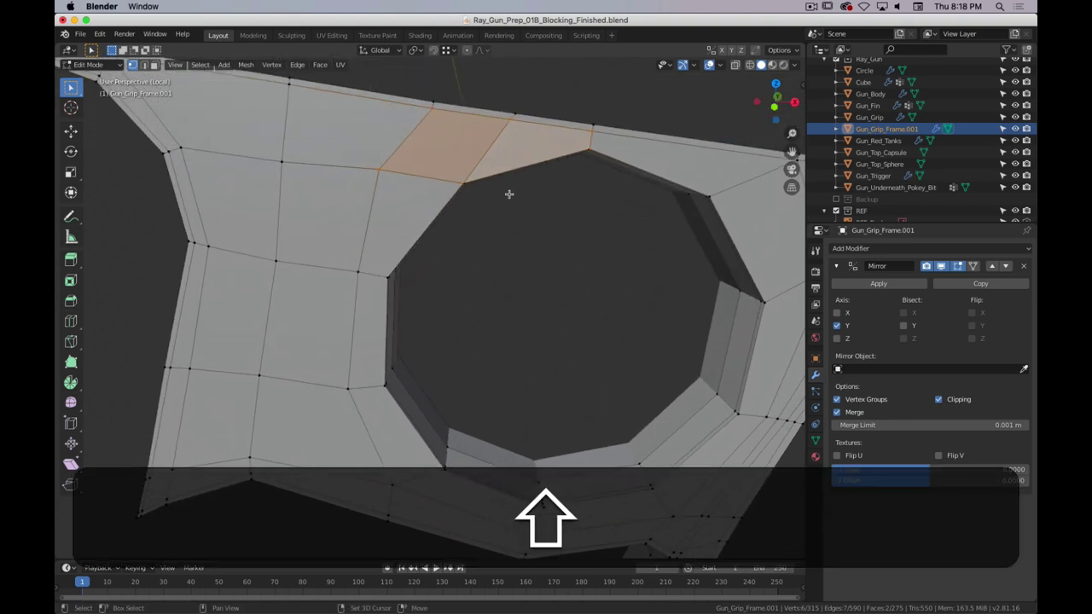
key(ctrl+r)
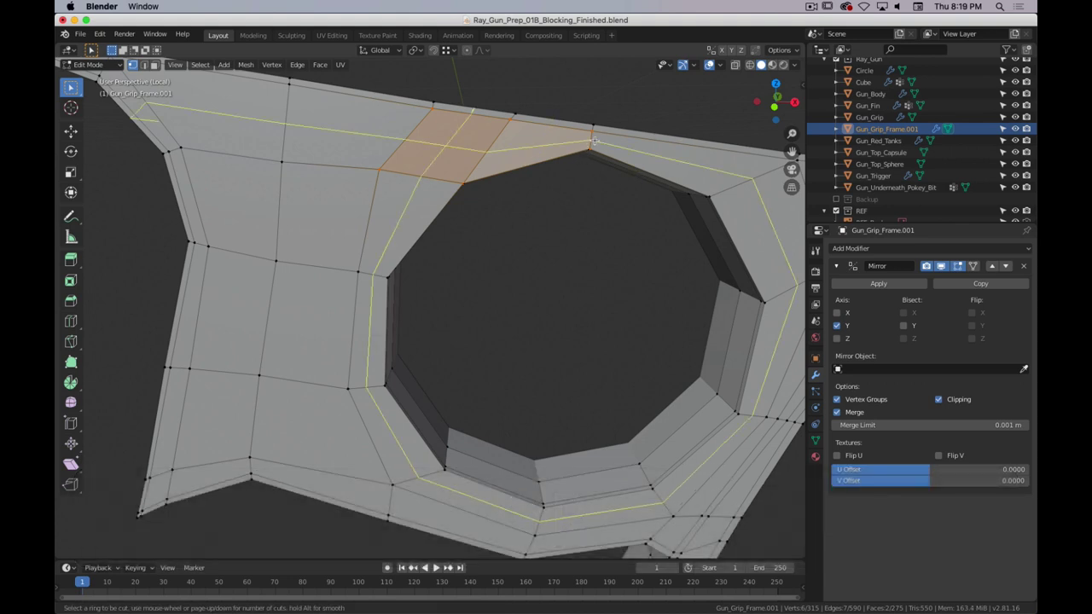
key(Escape)
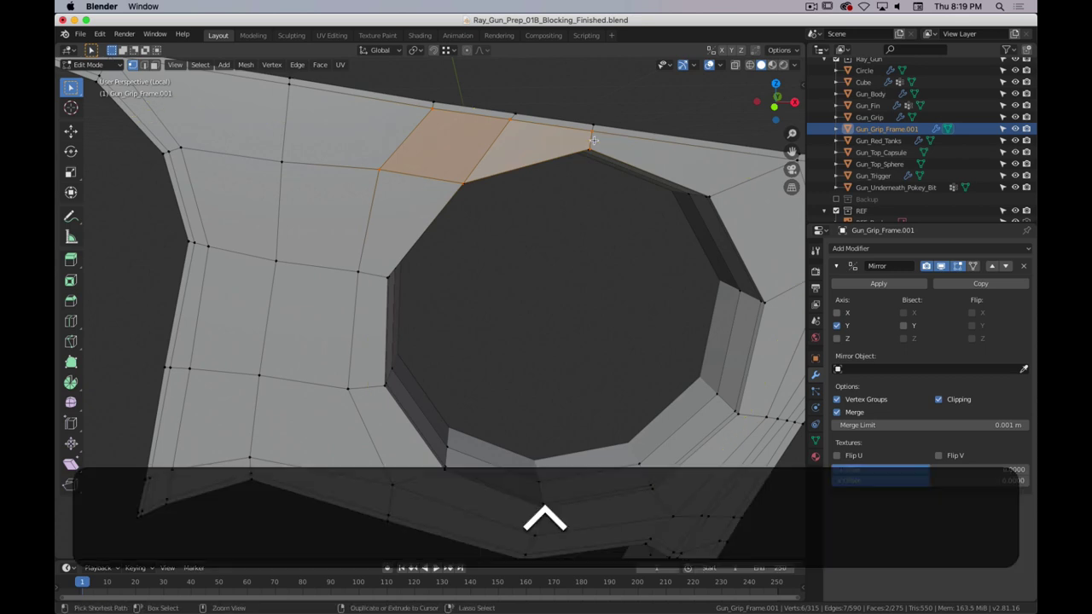
key(ctrl+z)
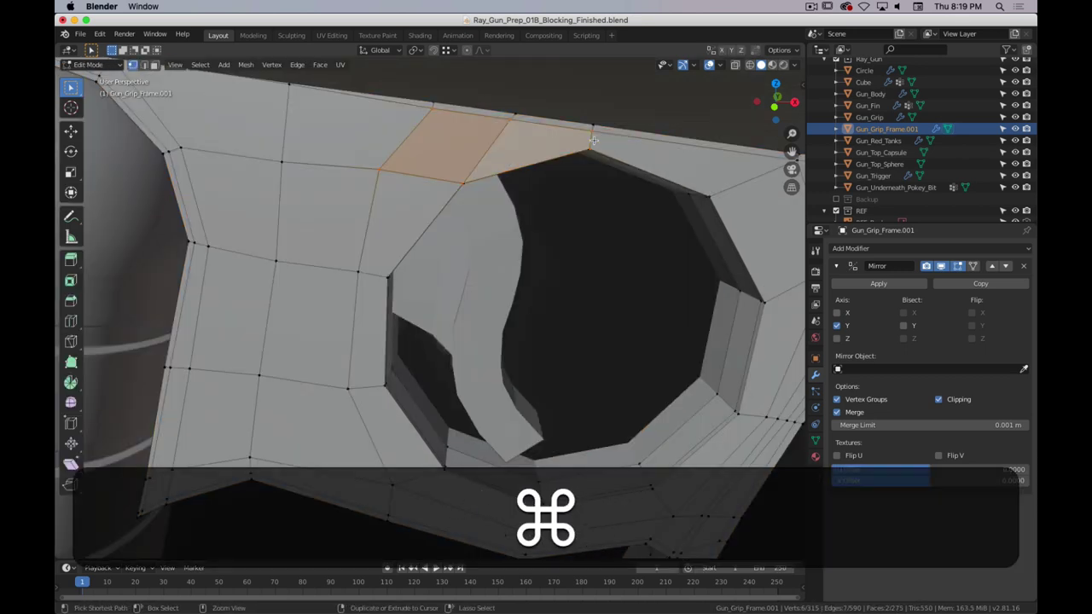
key(super+z)
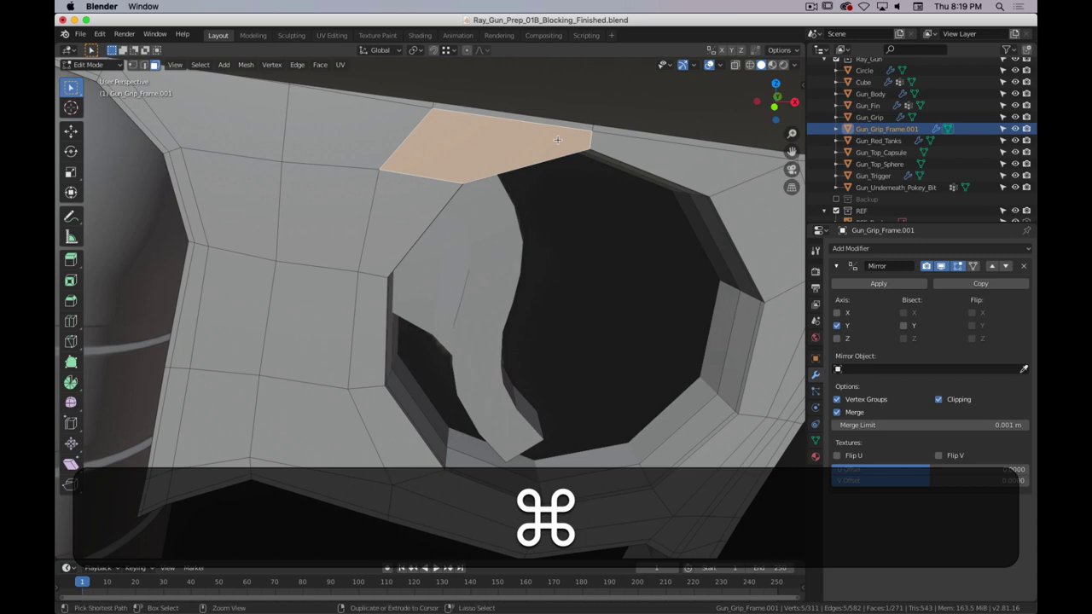
- Isolate the grip frame in local view again, facing the five-sided face above the trigger hole from the front
key(super+period)
middle_drag(484, 121, 392, 246)
key(slash)
scroll(506, 115, up, 5)
shift+middle_drag(471, 160, 443, 236)
scroll(436, 263, up, 2)
scroll(438, 257, up, 2)
key(1)
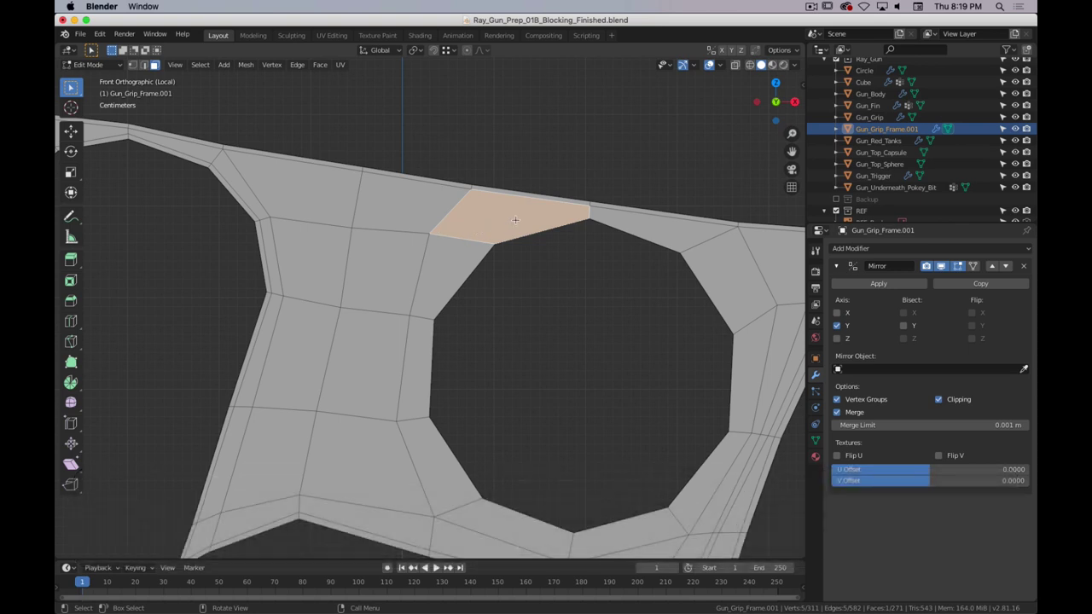
- Knife-cut the upper rim at the midpoint of the five-sided face's top edge, leaving the face itself unsplit
key(8)
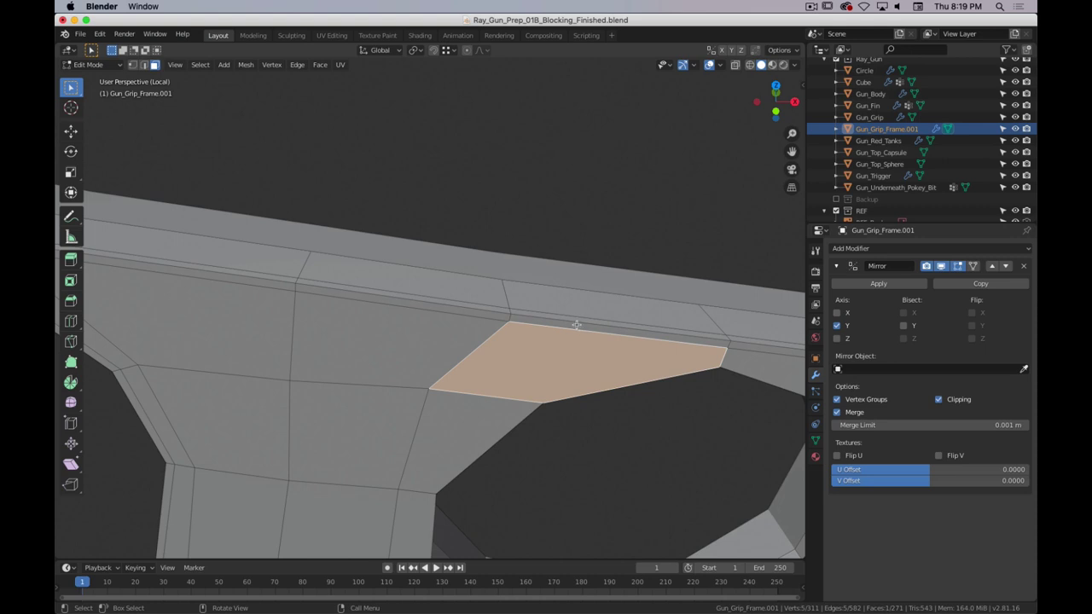
key(k)
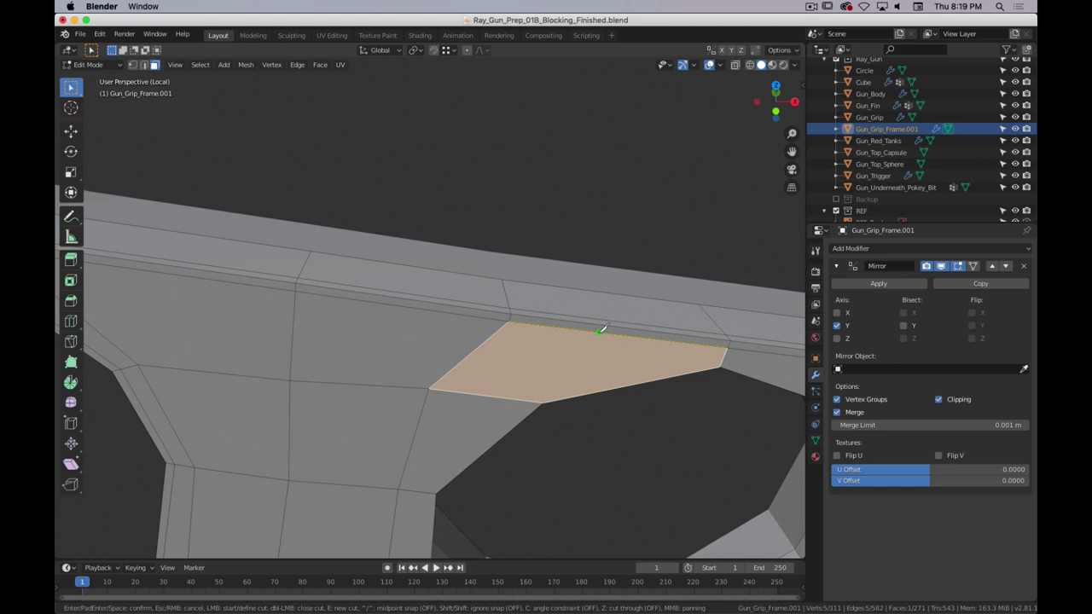
click(599, 331)
key(Return)
middle_drag(584, 290, 589, 336)
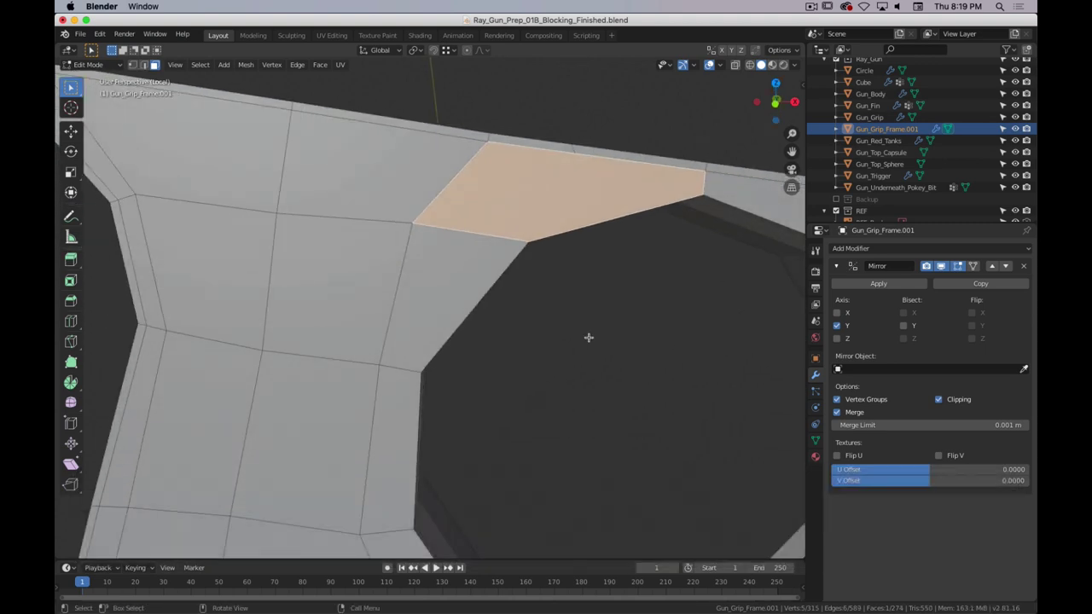
- Connect the inner vertex ahead of the trigger hole to the rim vertex above the hole with a new edge
click(417, 220)
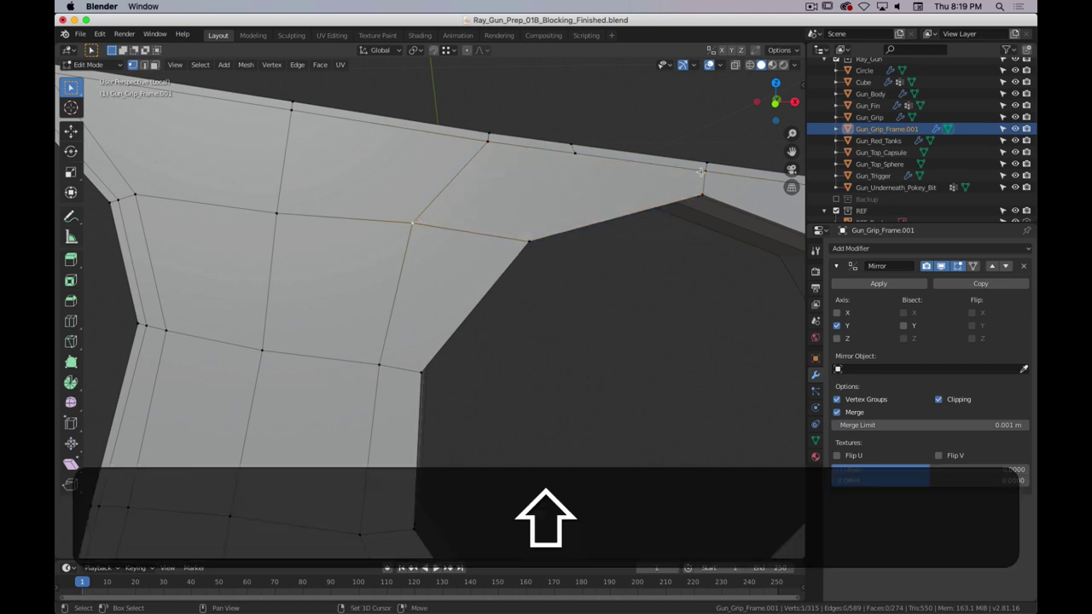
shift+click(701, 172)
key(f)
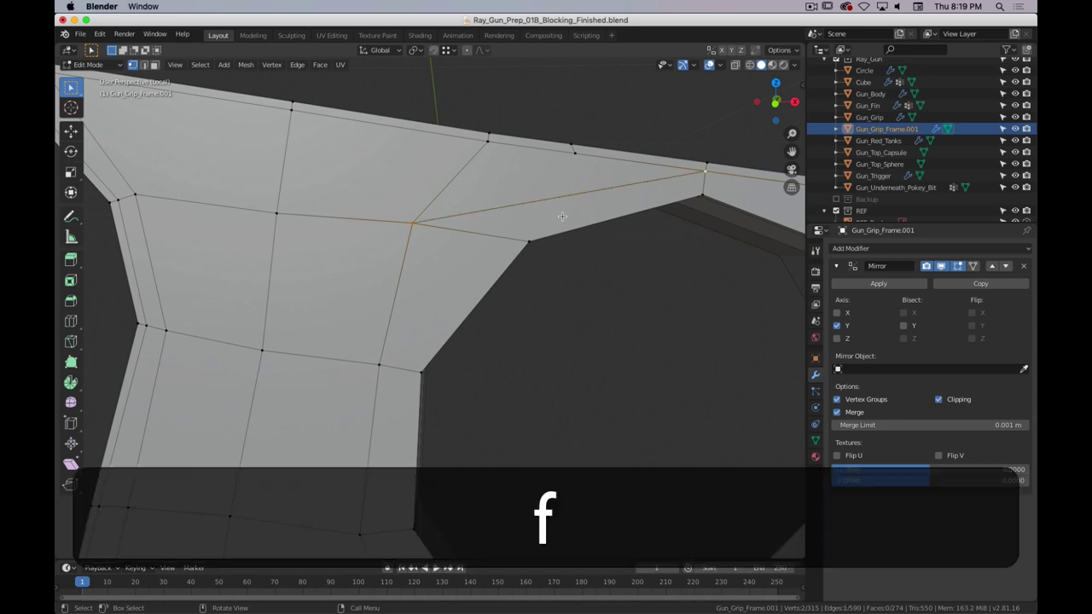
- Edge-slide the rim's cross edge ahead of the new cut forward until it lines up with the vertical edge below
middle_drag(529, 207, 381, 256)
scroll(381, 257, down, 4)
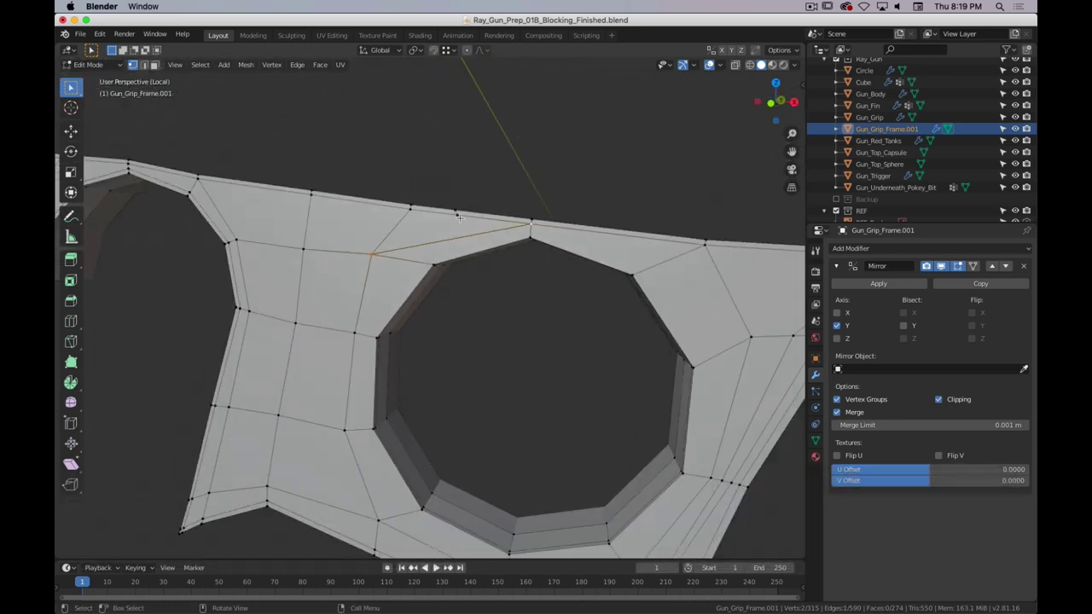
middle_drag(429, 187, 441, 213)
drag(440, 215, 410, 249)
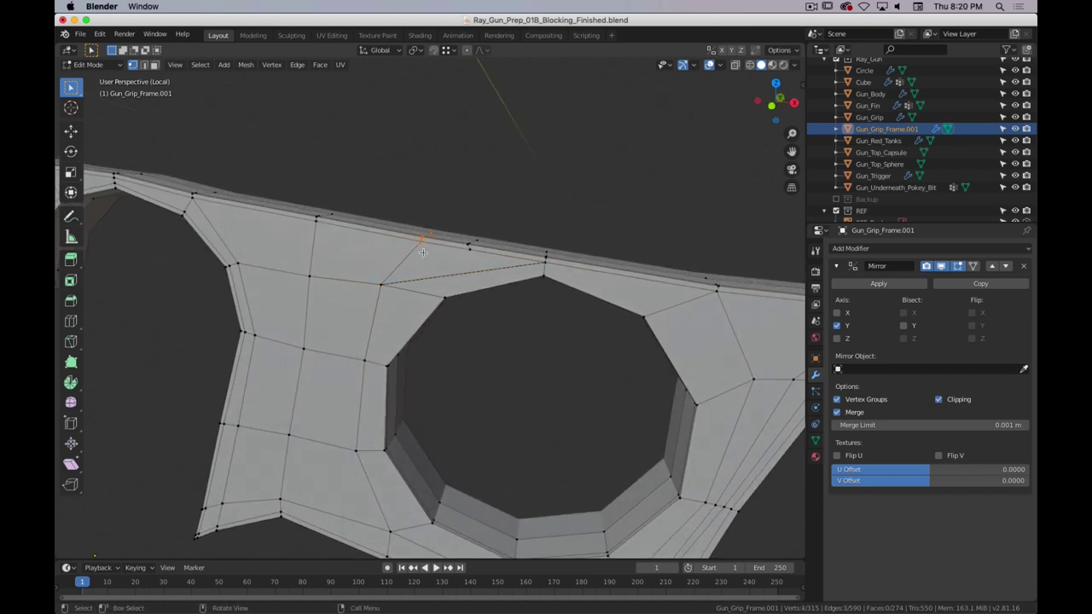
key(g)
key(g)
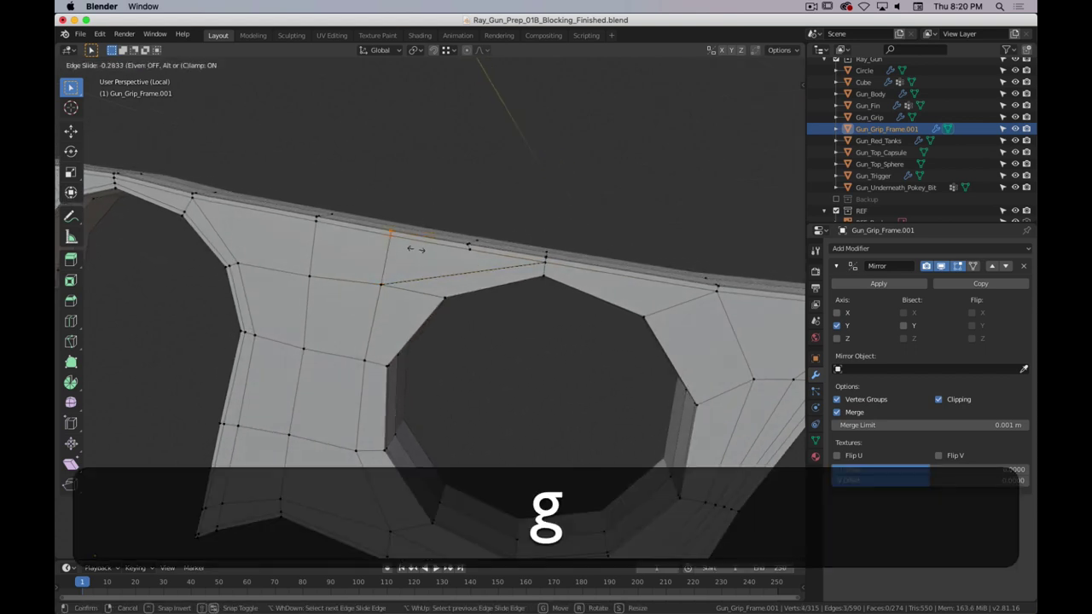
click(437, 249)
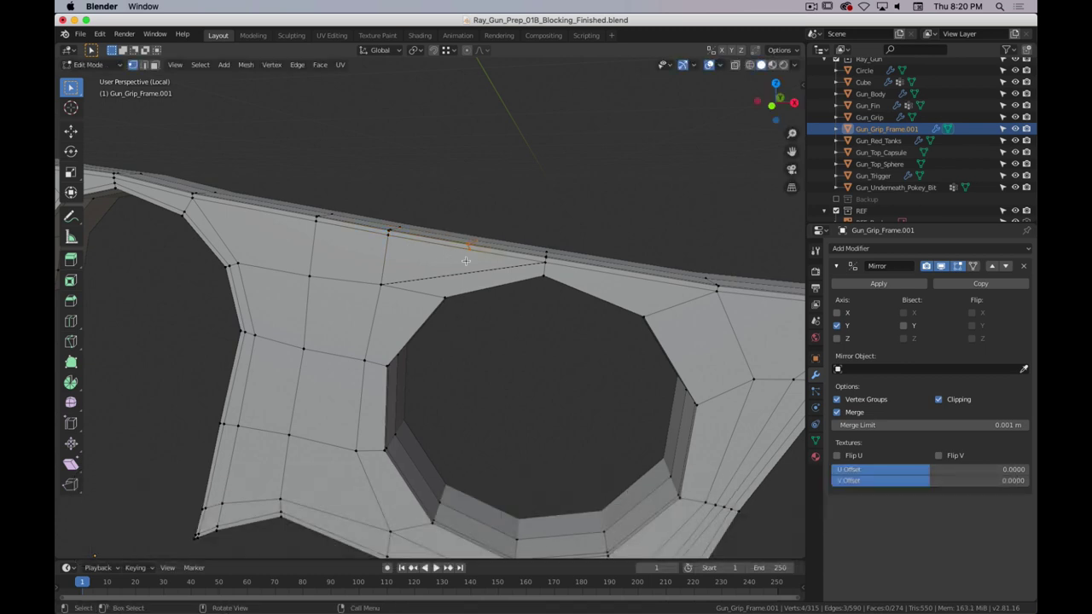
- Edge-slide the newly cut cross edge of the rim slightly forward
middle_drag(492, 229, 514, 254)
key(g)
key(g)
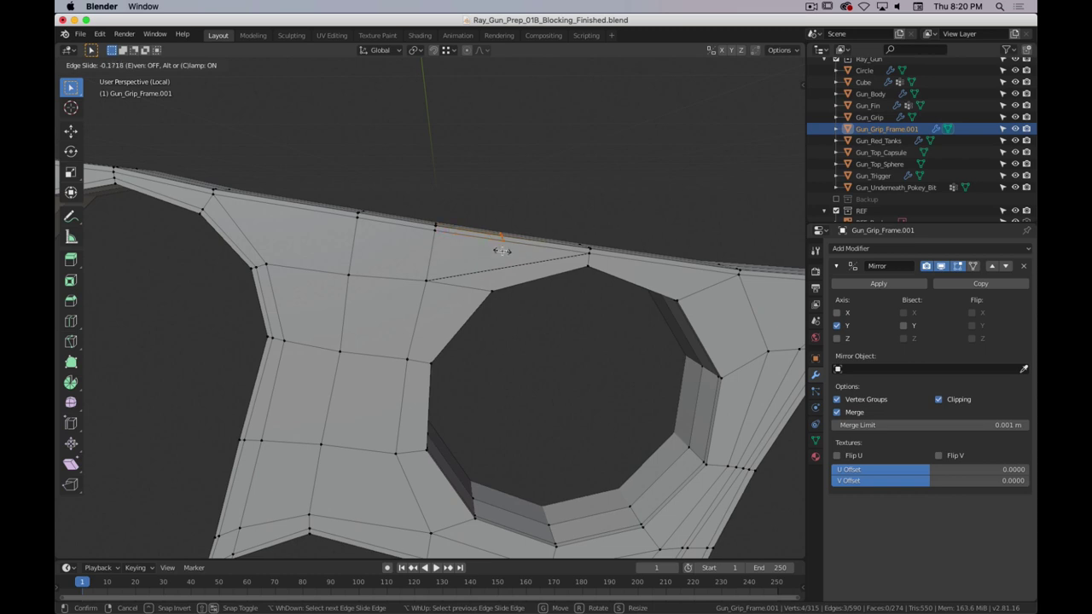
click(502, 251)
- Edge-slide the newly cut cross edge fully against its front neighbour, and slide it back by a factor of 0.459 to straighten it
scroll(499, 230, up, 5)
shift+middle_drag(532, 204, 520, 293)
scroll(500, 266, up, 1)
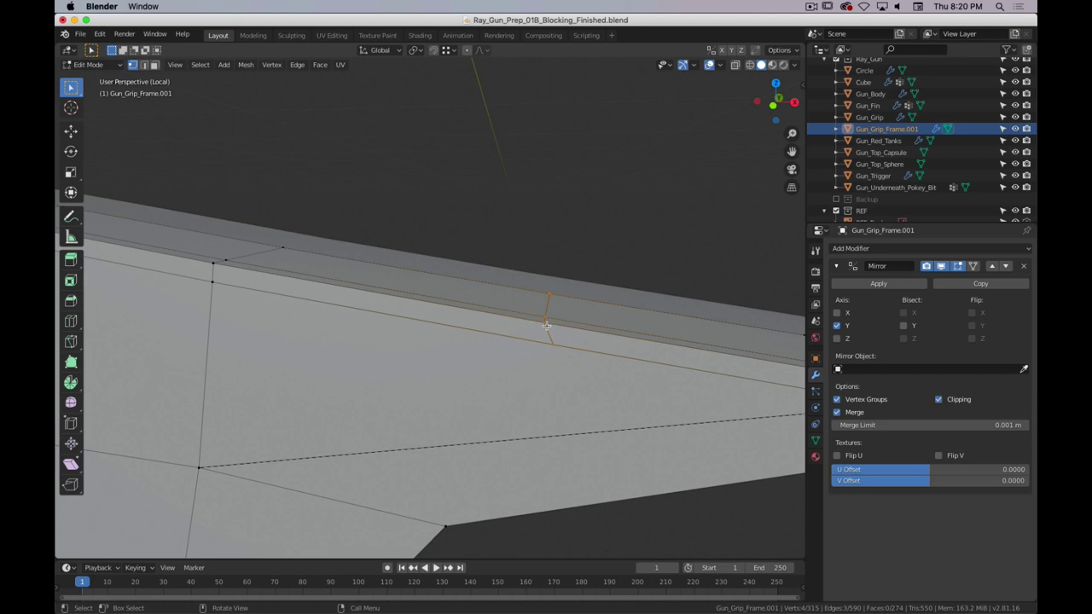
key(g)
key(g)
click(182, 297)
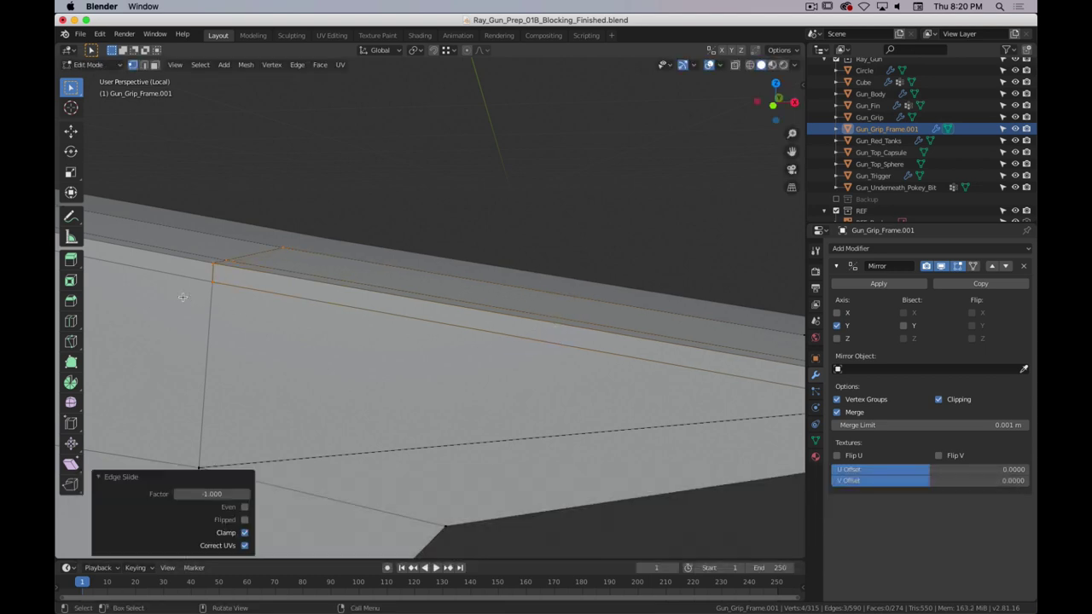
key(g)
key(g)
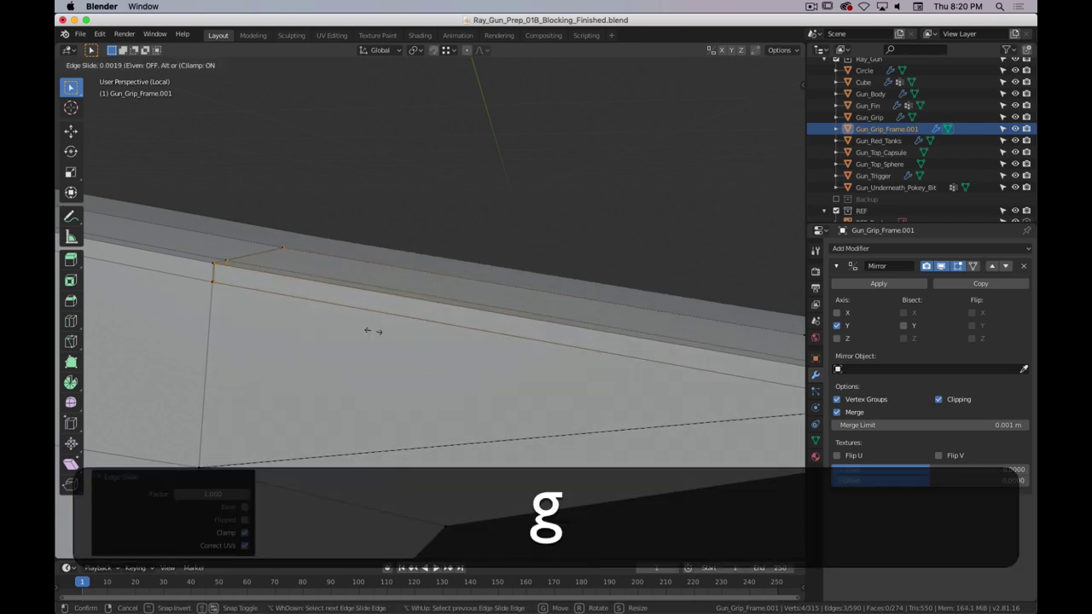
click(528, 373)
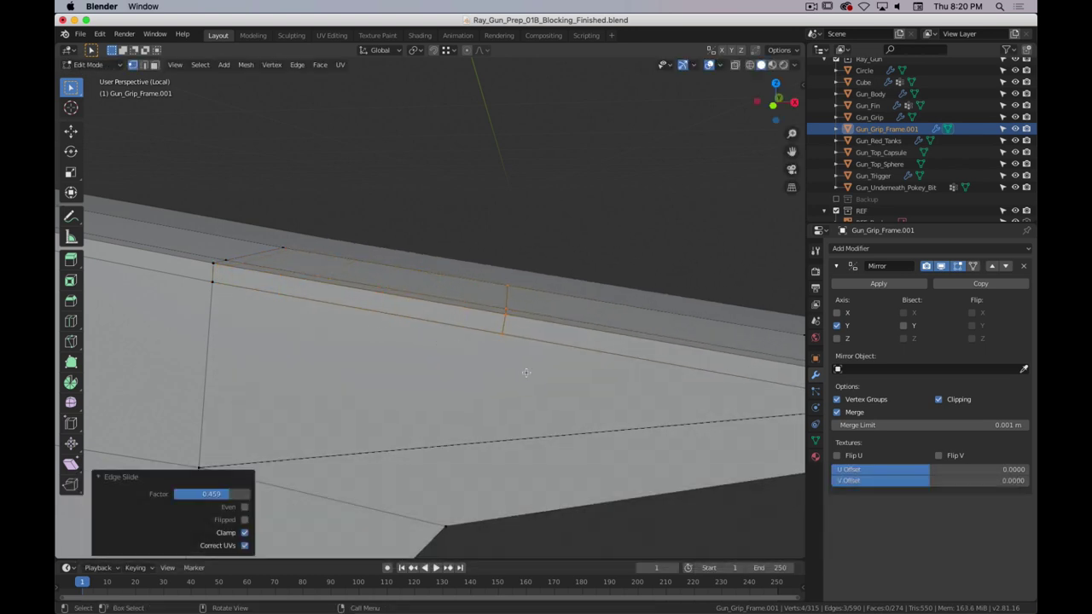
- In front view, move the inner vertex ahead of the trigger hole about 0.028 m in X and 0.013 m in Z
scroll(526, 373, down, 6)
middle_drag(511, 371, 514, 205)
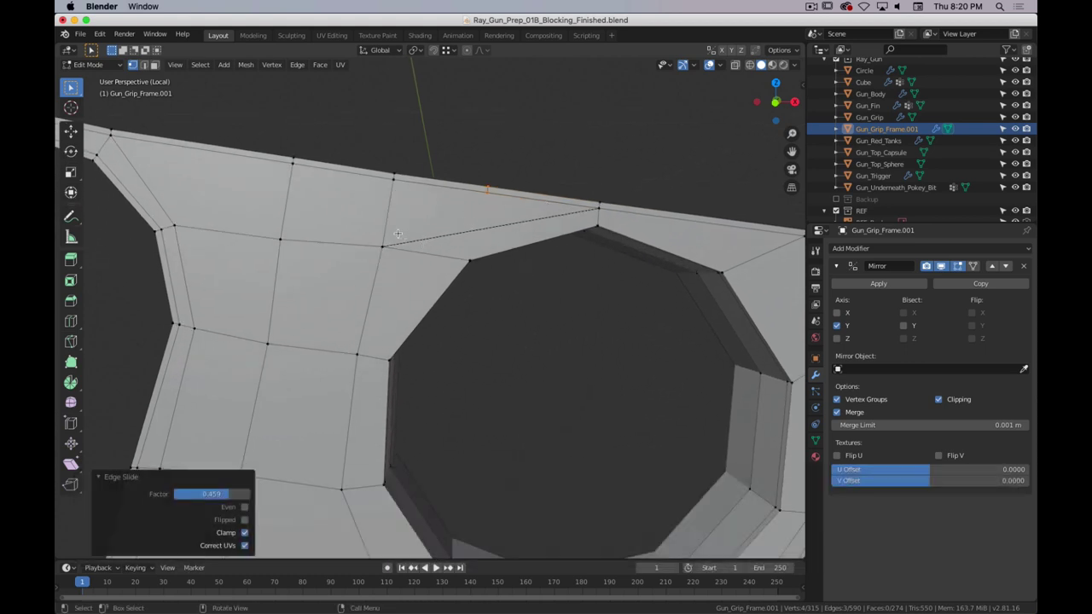
click(397, 236)
key(1)
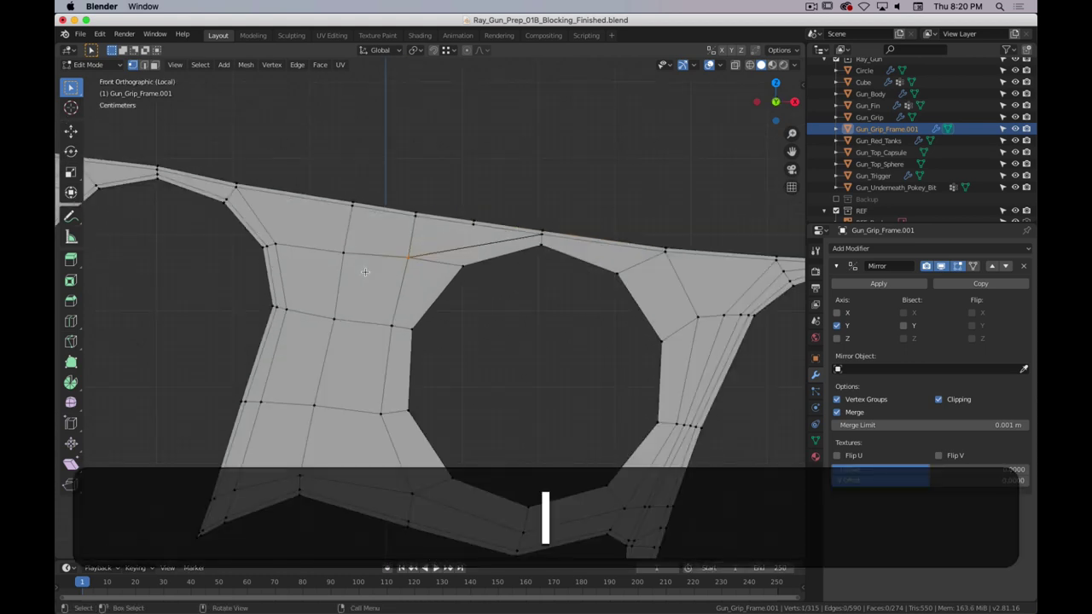
key(g)
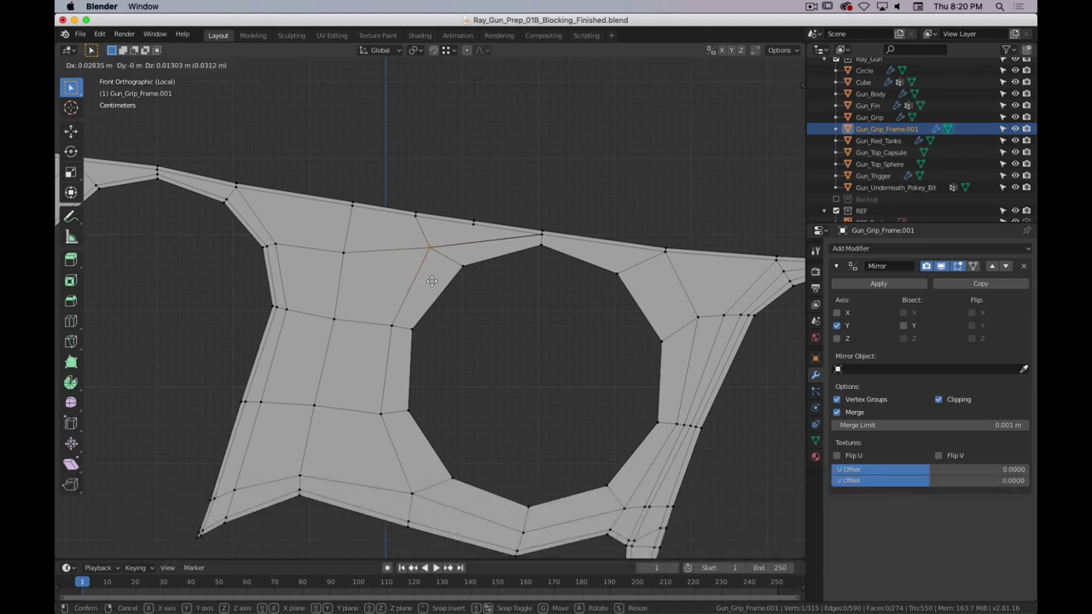
- Move the neighbouring vertex in front of it by 0.00383 m in X and 0.0161 m in Z
click(339, 262)
key(g)
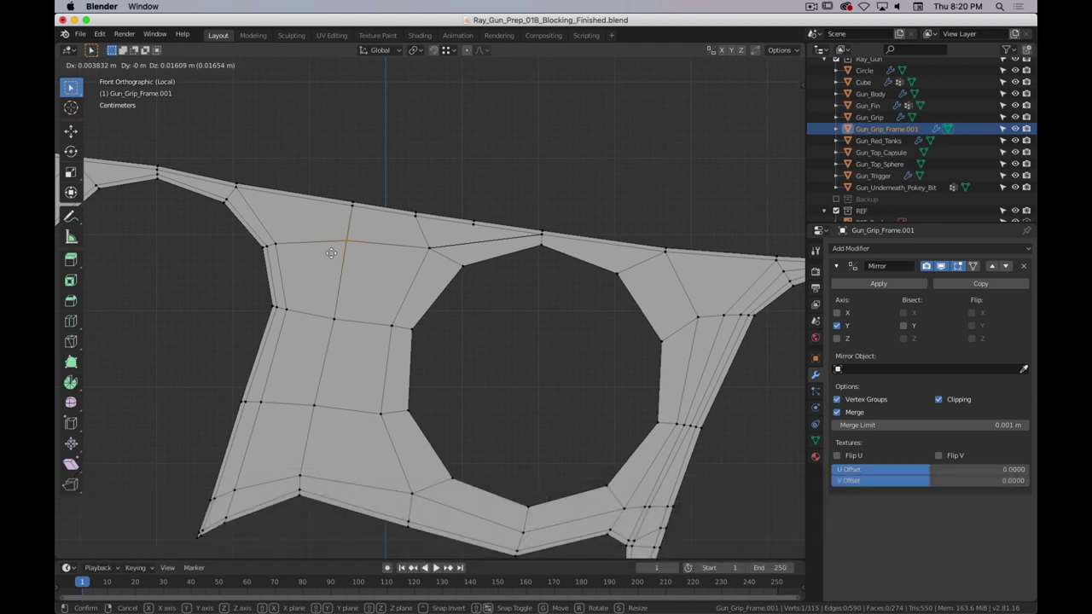
click(330, 253)
scroll(494, 286, down, 1)
shift+middle_drag(512, 297, 467, 271)
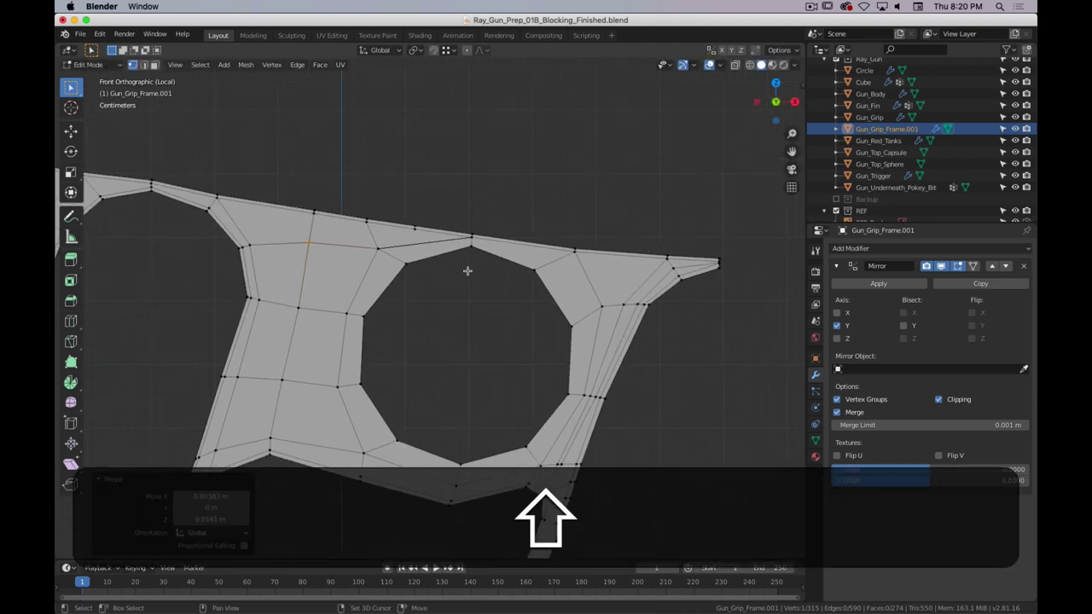
scroll(469, 272, up, 2)
scroll(477, 255, down, 1)
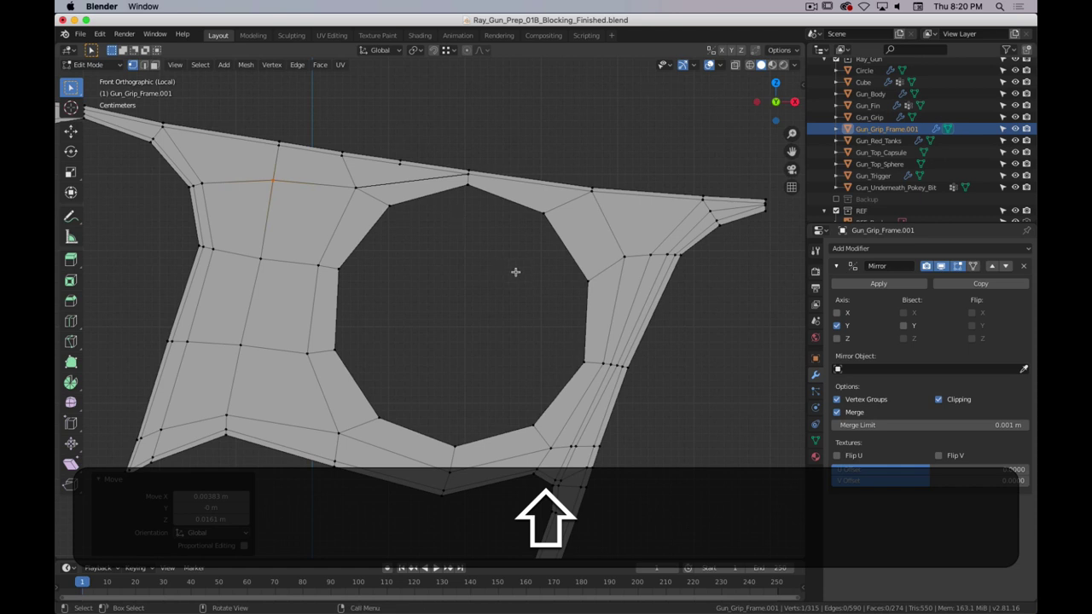
key(ctrl+r)
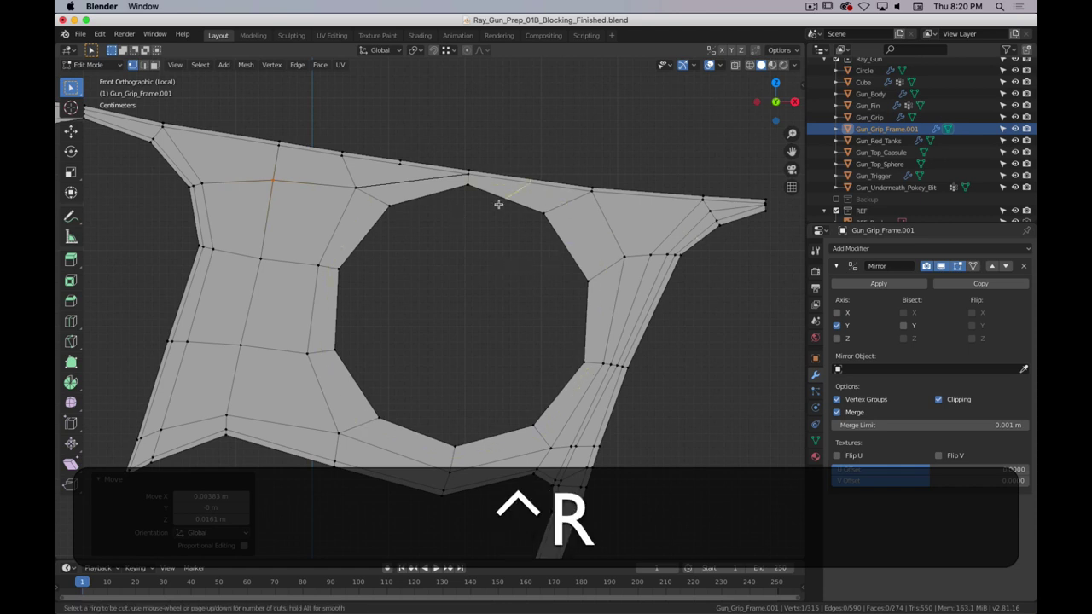
right_click(570, 201)
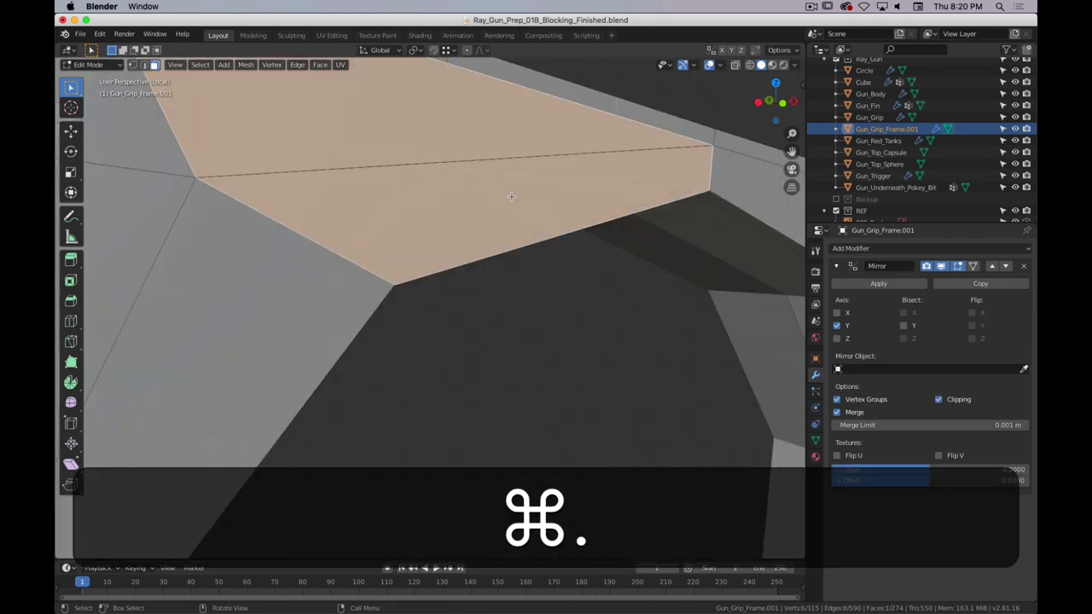
scroll(511, 197, down, 2)
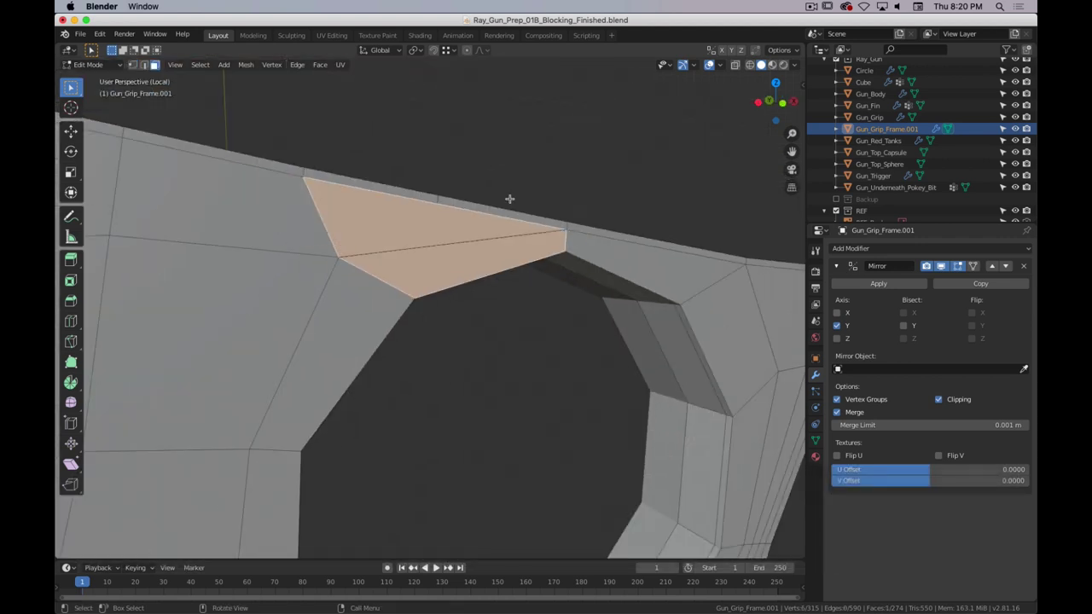
- Delete the loose edge crossing the selected face above the trigger hole
scroll(510, 200, up, 1)
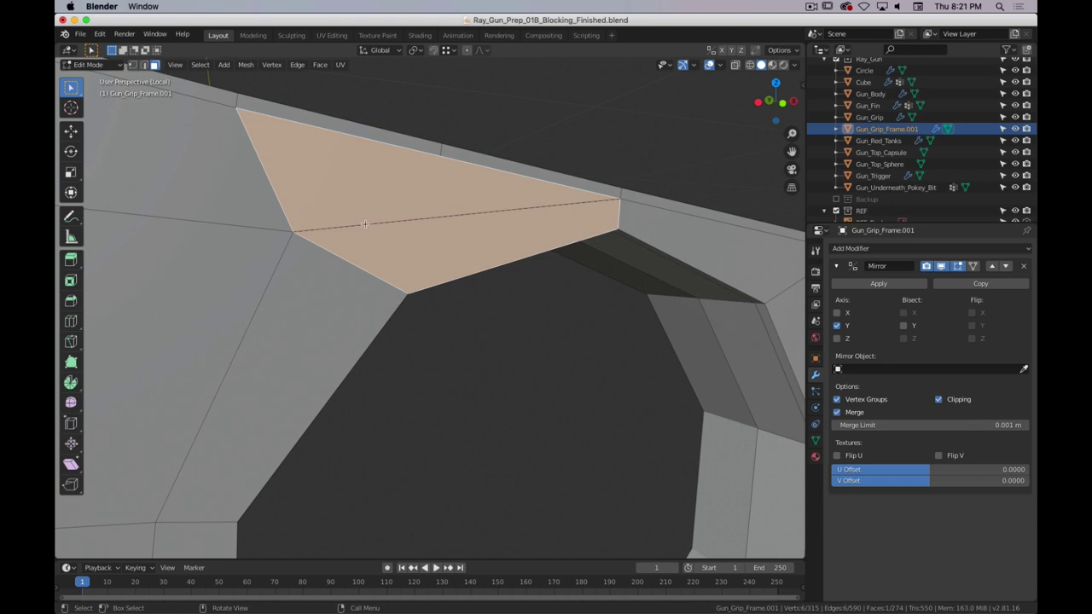
key(2)
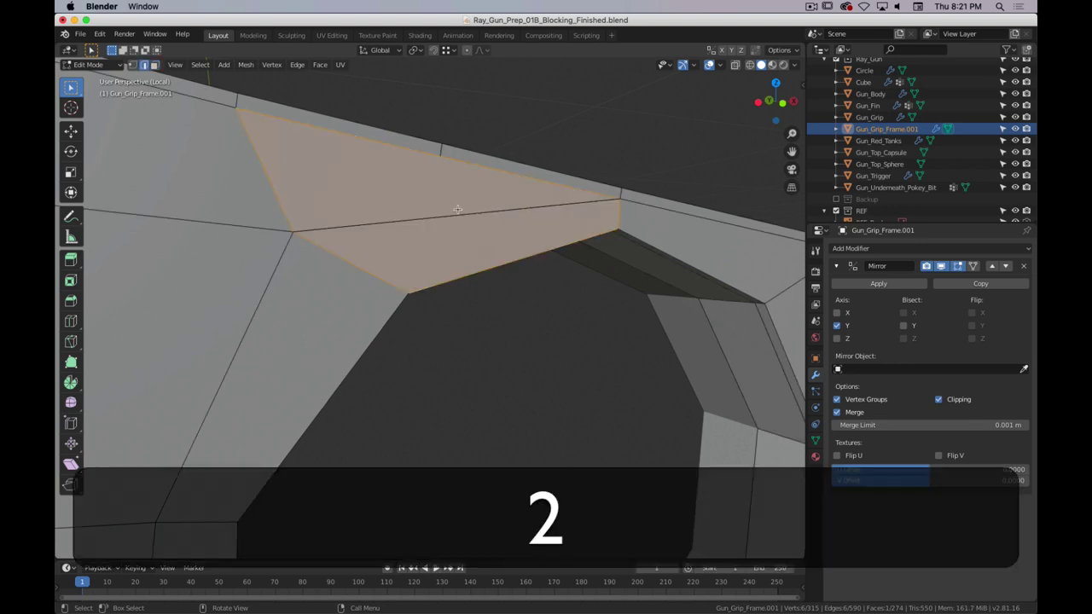
click(474, 214)
key(x)
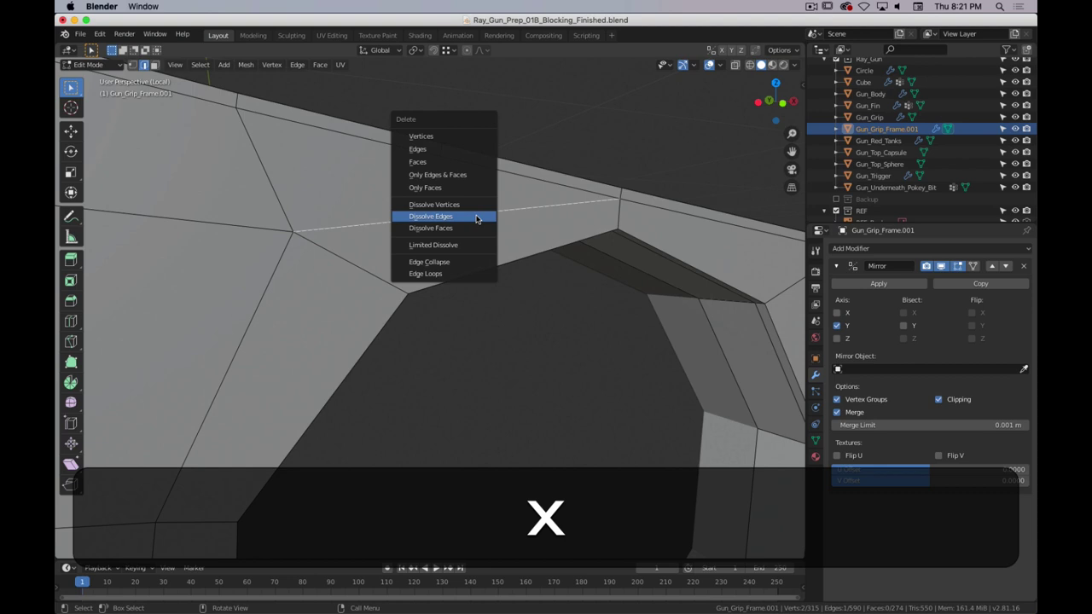
click(463, 149)
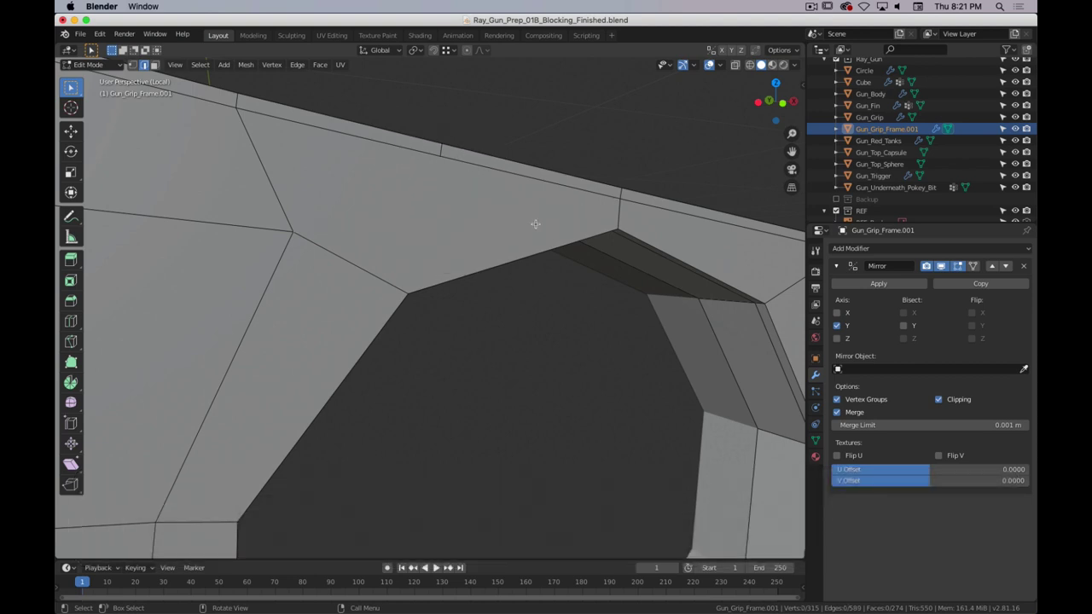
- Knife-cut the face above the trigger hole between the deleted edge's two end vertices, and select the resulting faces to check the split
key(1)
key(k)
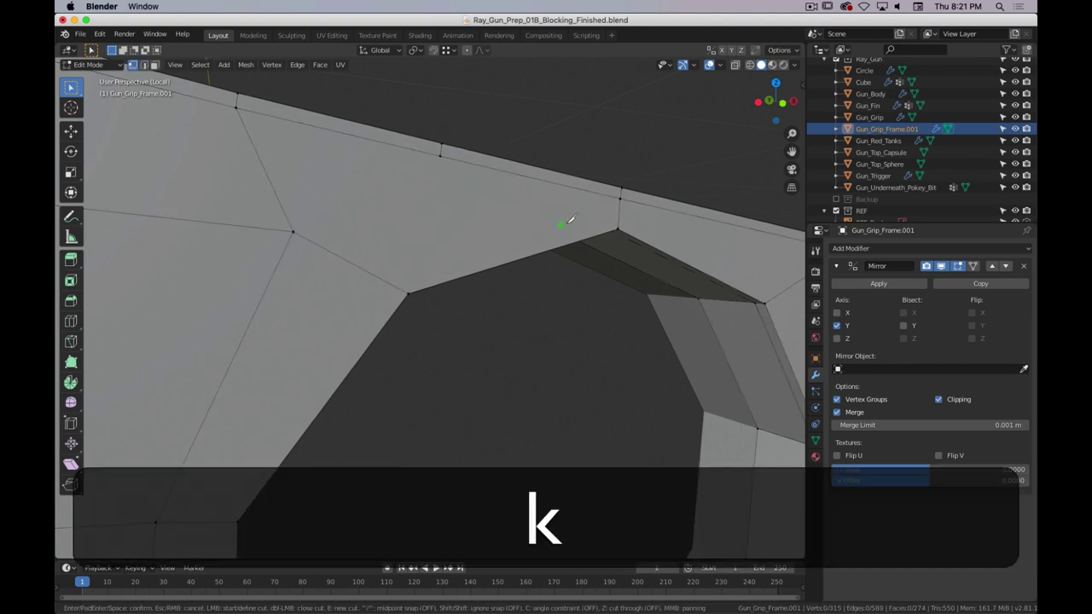
click(619, 199)
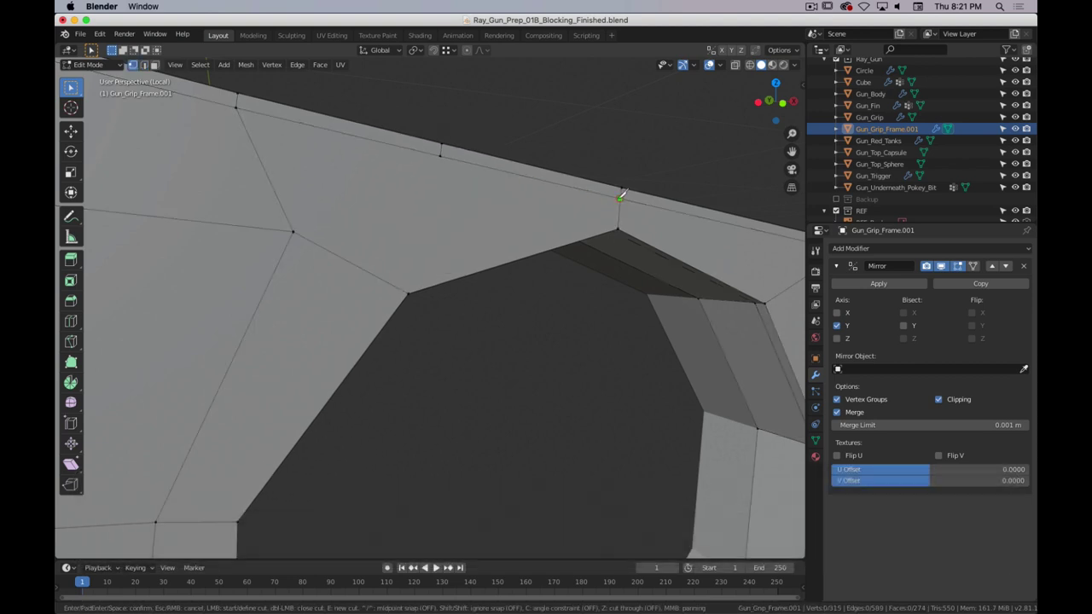
click(293, 231)
key(Return)
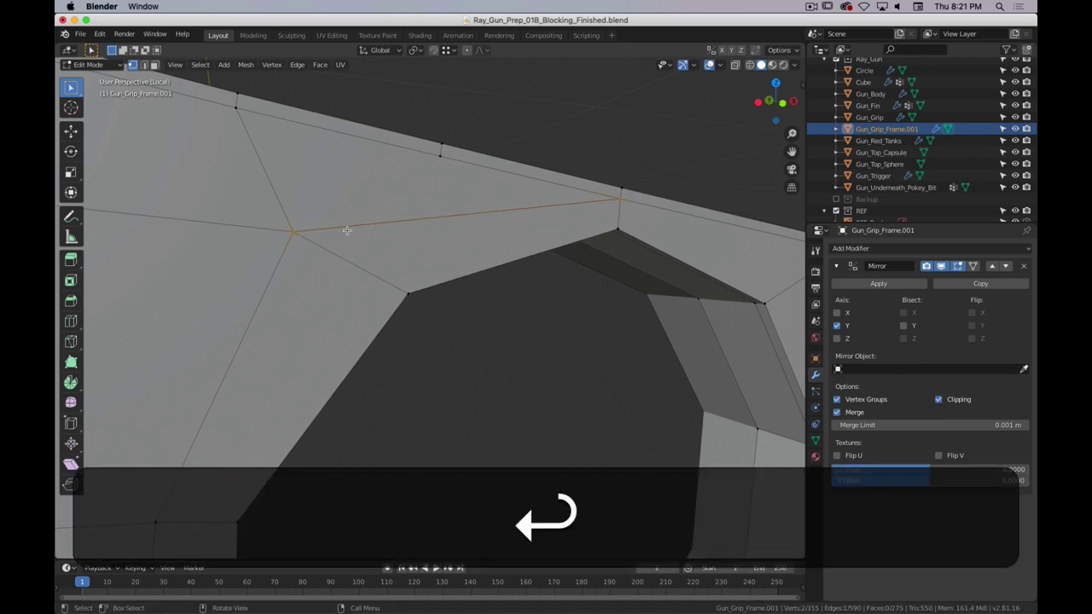
key(2)
key(3)
click(436, 204)
click(455, 237)
click(426, 214)
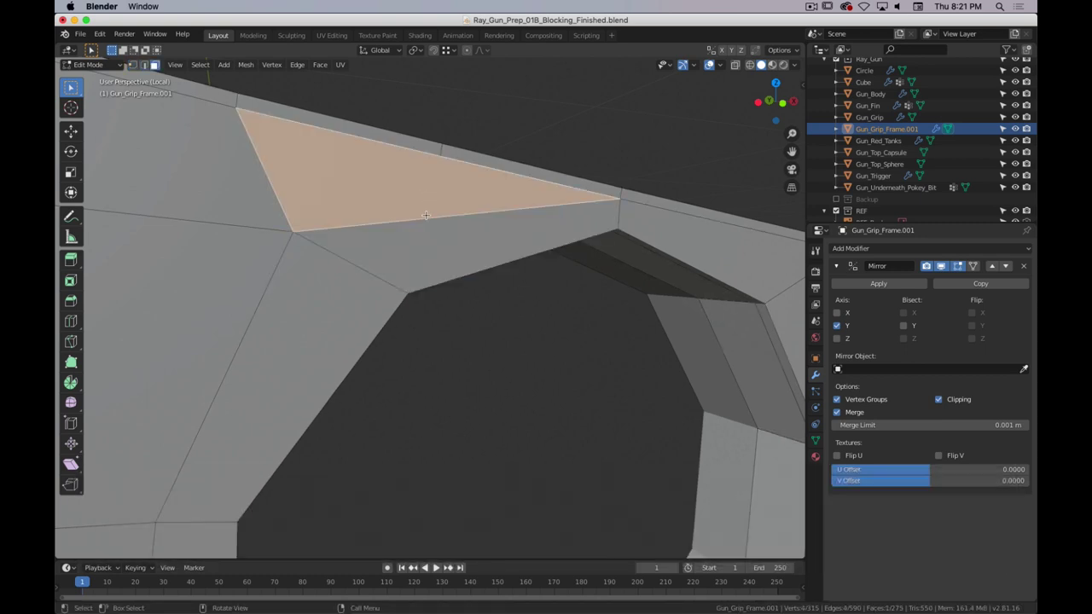
- Add a loop cut around the trigger hole and slide it close to the hole's rim, with Even and Flipped enabled
scroll(467, 275, down, 6)
scroll(440, 289, up, 2)
key(ctrl+r)
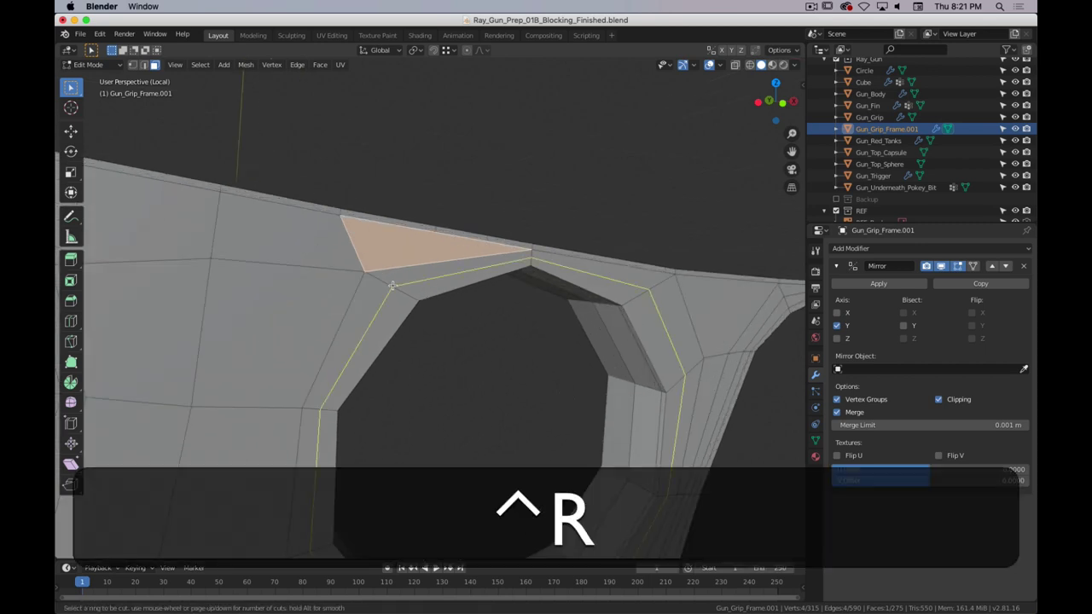
click(394, 288)
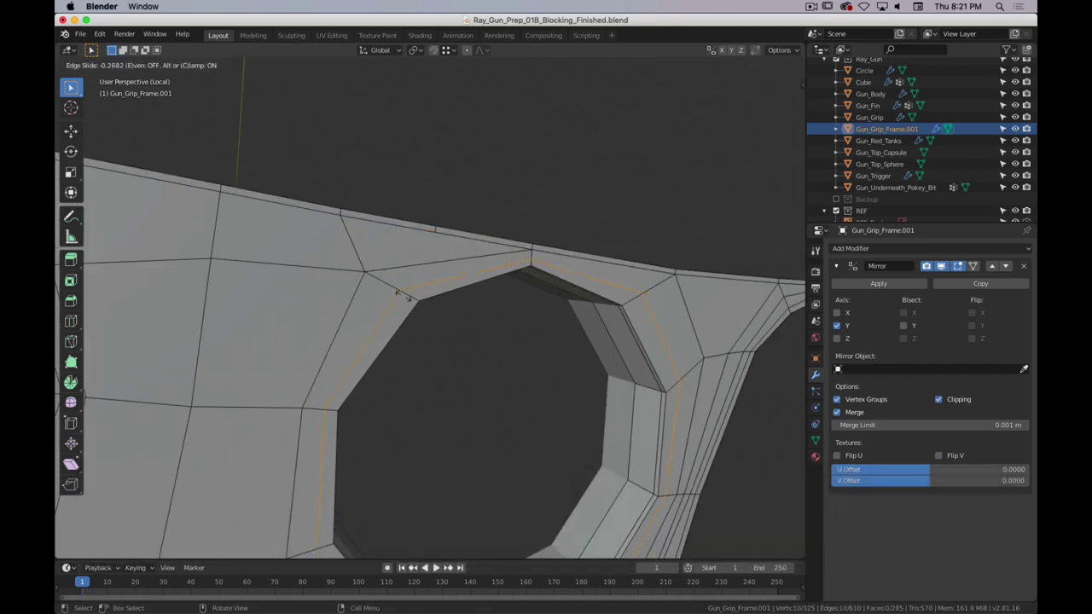
key(e)
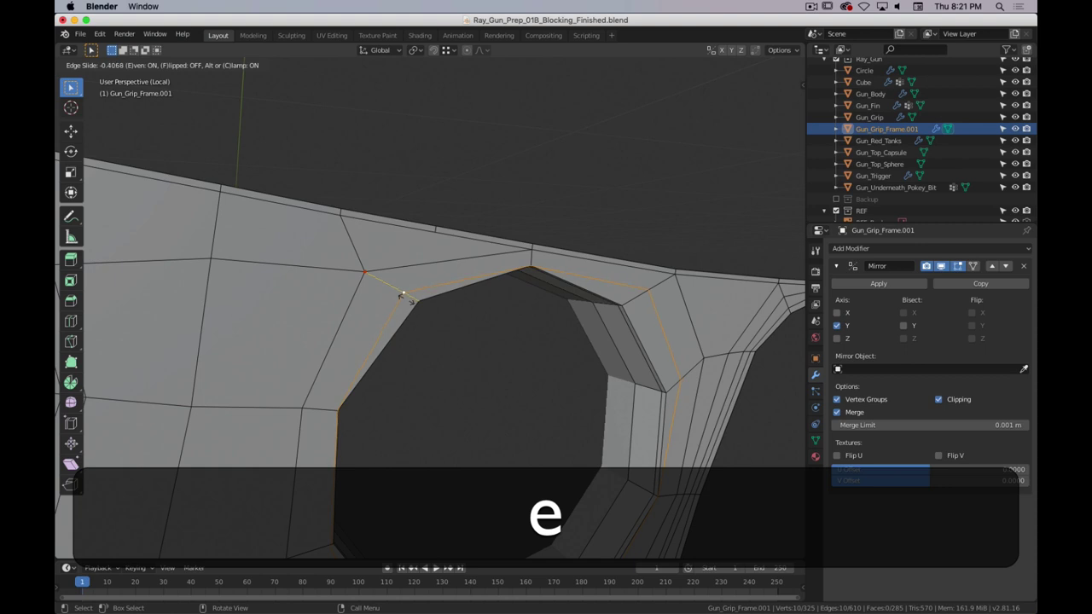
key(f)
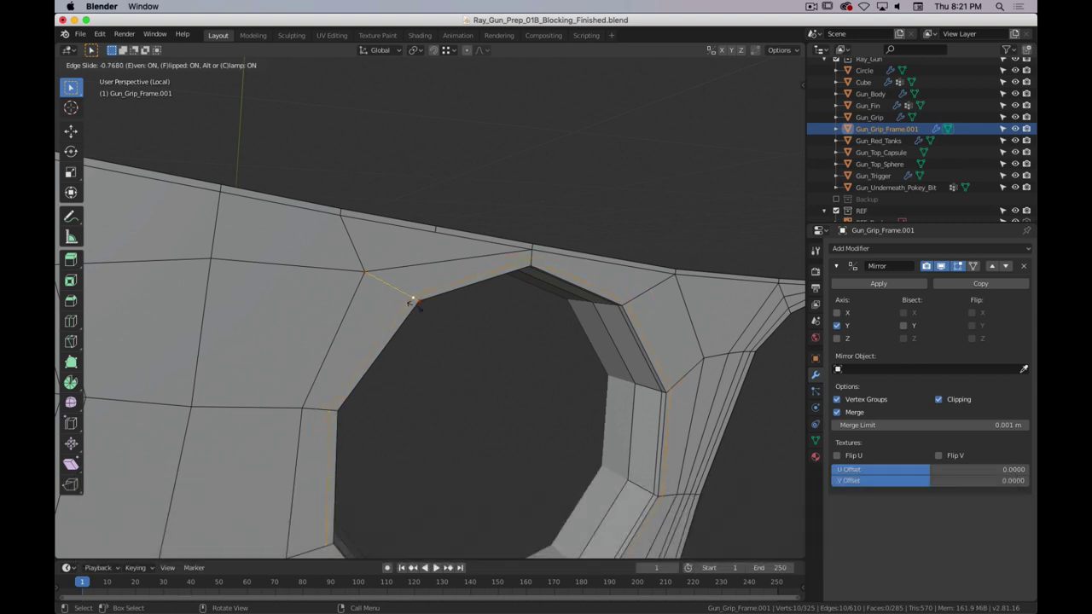
click(415, 300)
- Edge-slide the lower horizontal edges on the frame's front end face down toward its bottom edge
scroll(458, 309, down, 3)
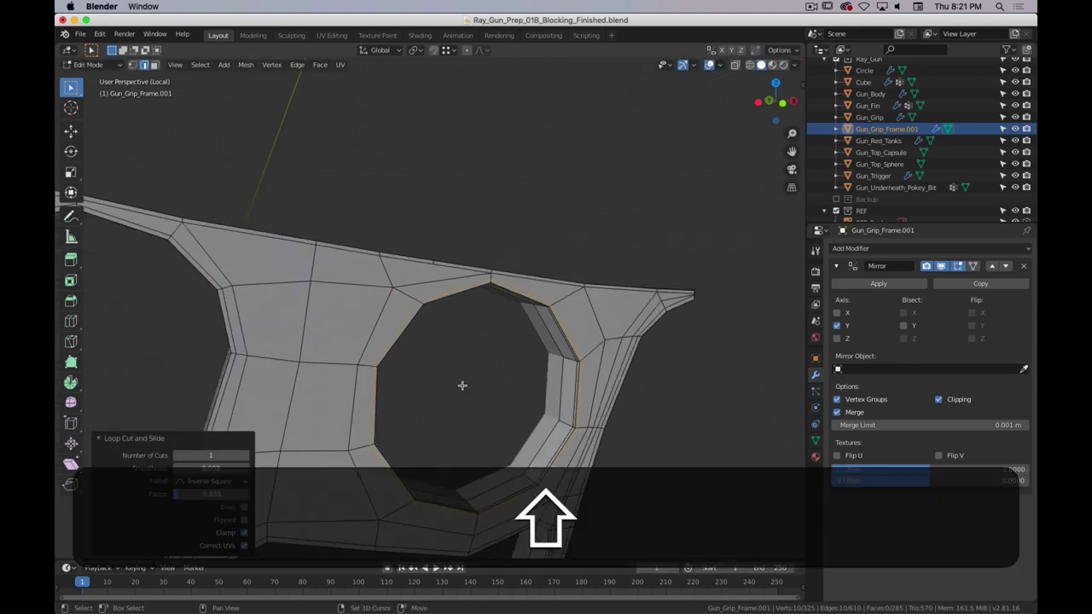
shift+middle_drag(462, 385, 466, 177)
scroll(467, 179, up, 2)
middle_drag(484, 132, 490, 163)
shift+click(410, 205)
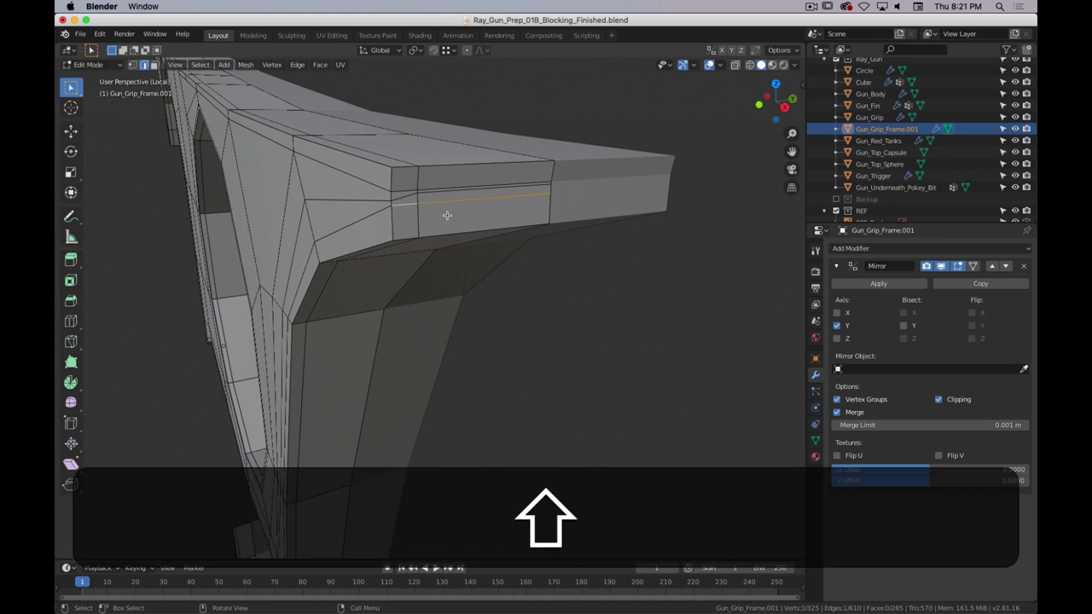
key(g)
key(g)
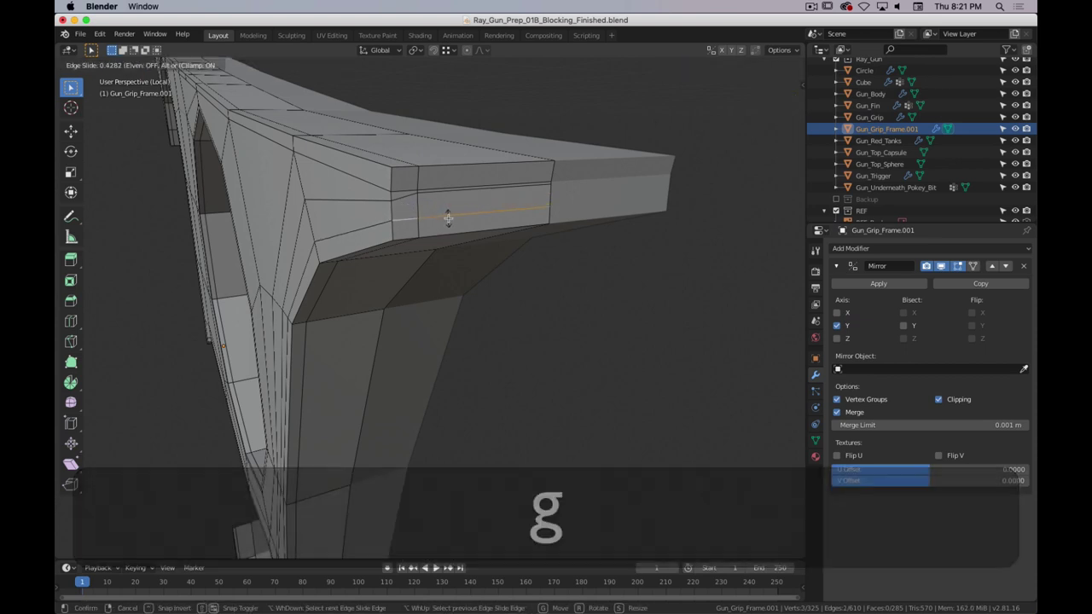
click(446, 217)
- Edge-slide the upper horizontal edge of the front end face slightly downward to even out the spacing
click(437, 197)
key(g)
key(g)
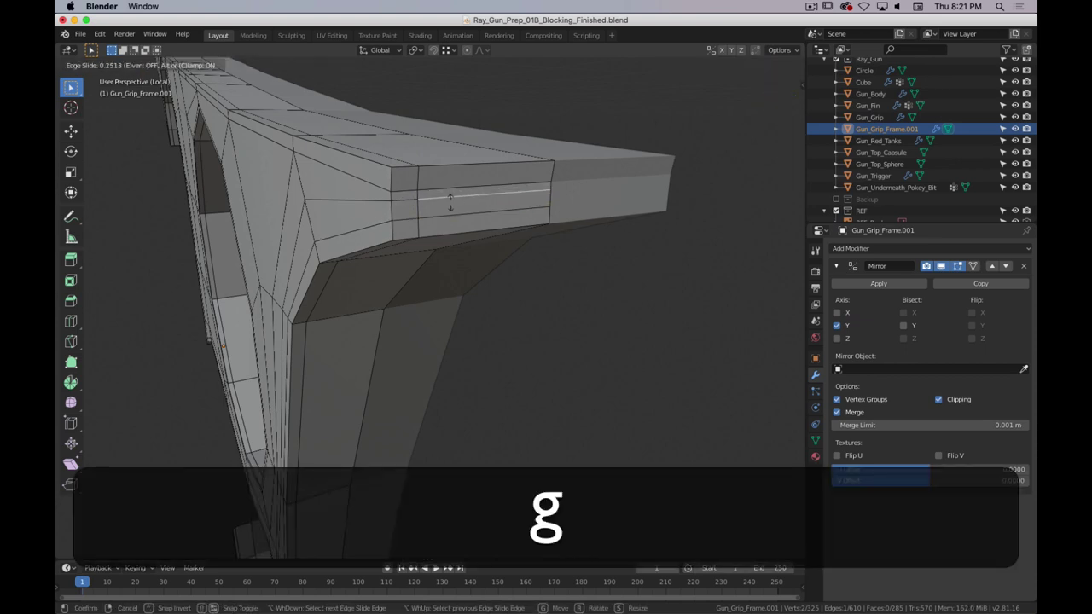
click(448, 204)
middle_drag(421, 193, 504, 247)
- Add a Subdivision Surface modifier to the grip frame in Object Mode and shade the object smooth
key(Tab)
scroll(456, 201, down, 5)
click(835, 265)
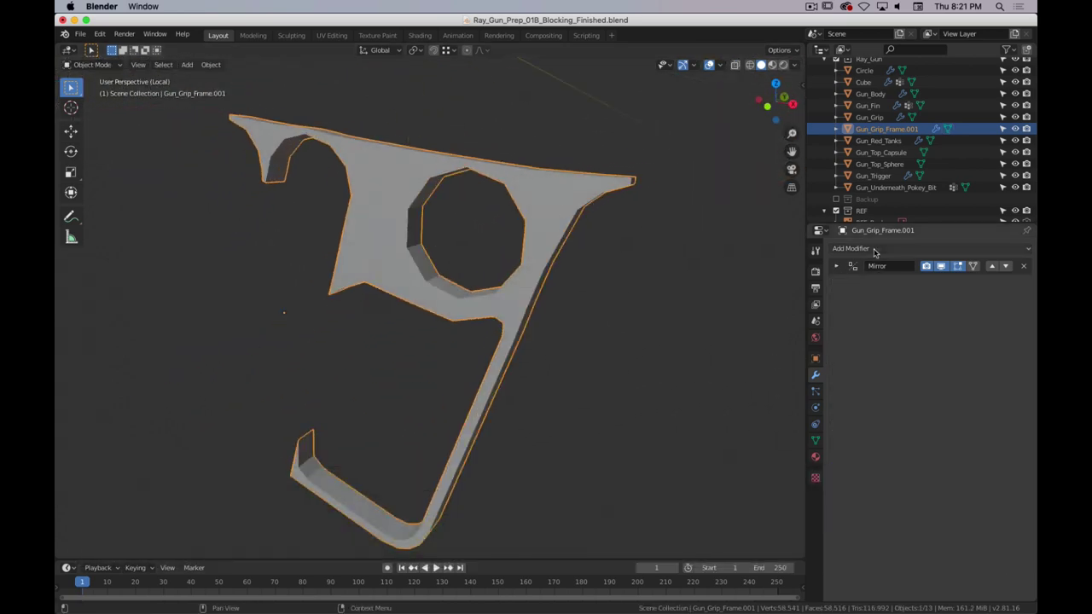
click(874, 249)
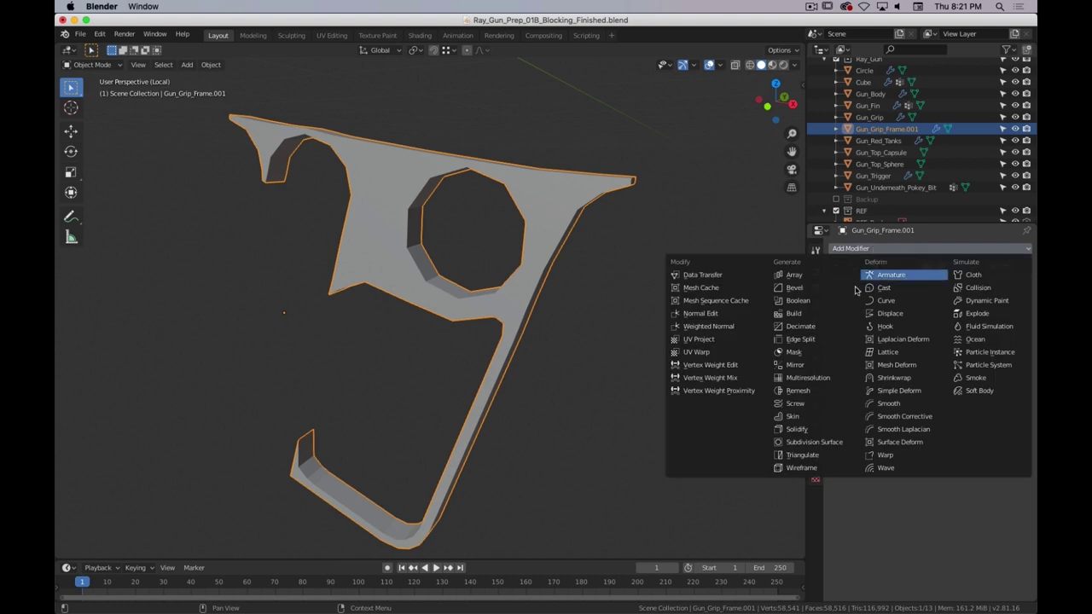
click(821, 441)
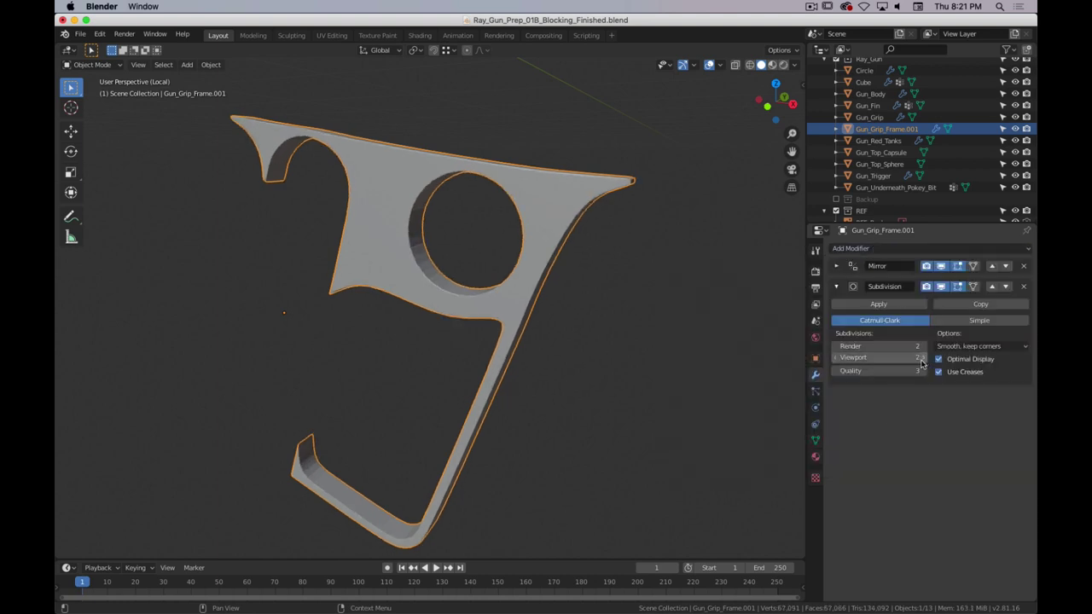
right_click(389, 169)
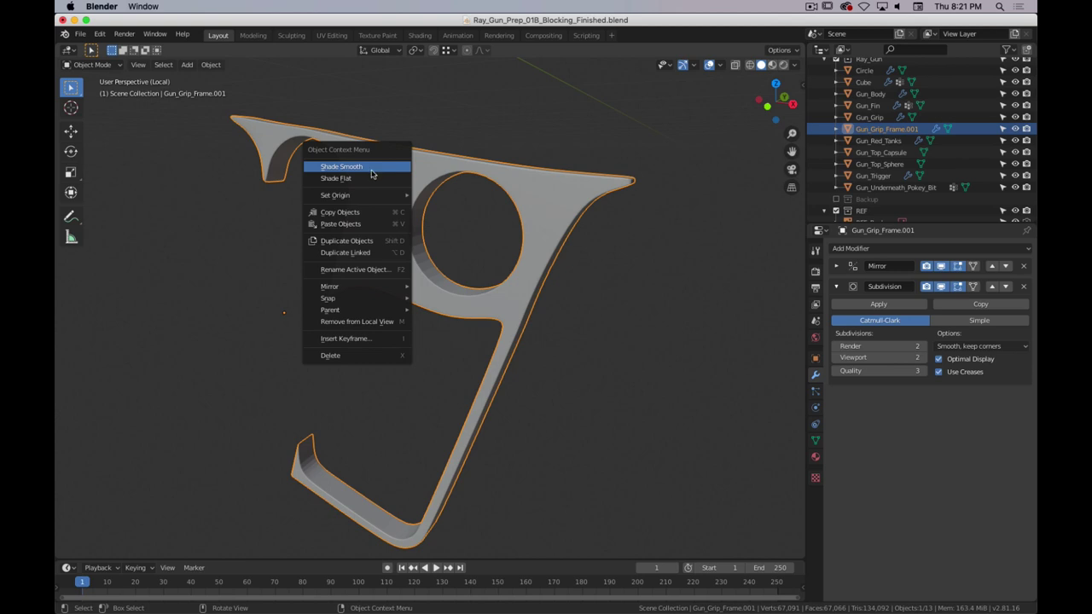
click(372, 174)
- Examine the smoothed grip frame from several angles, with and without its mesh edges shown
middle_drag(463, 187, 512, 275)
key(Tab)
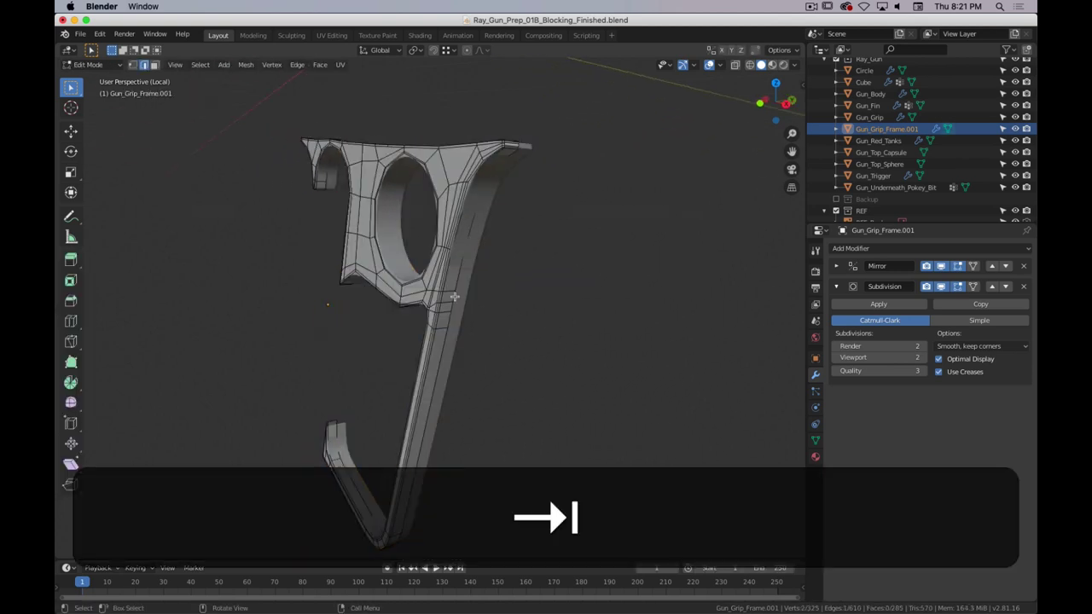
middle_drag(455, 296, 385, 282)
key(Tab)
key(Tab)
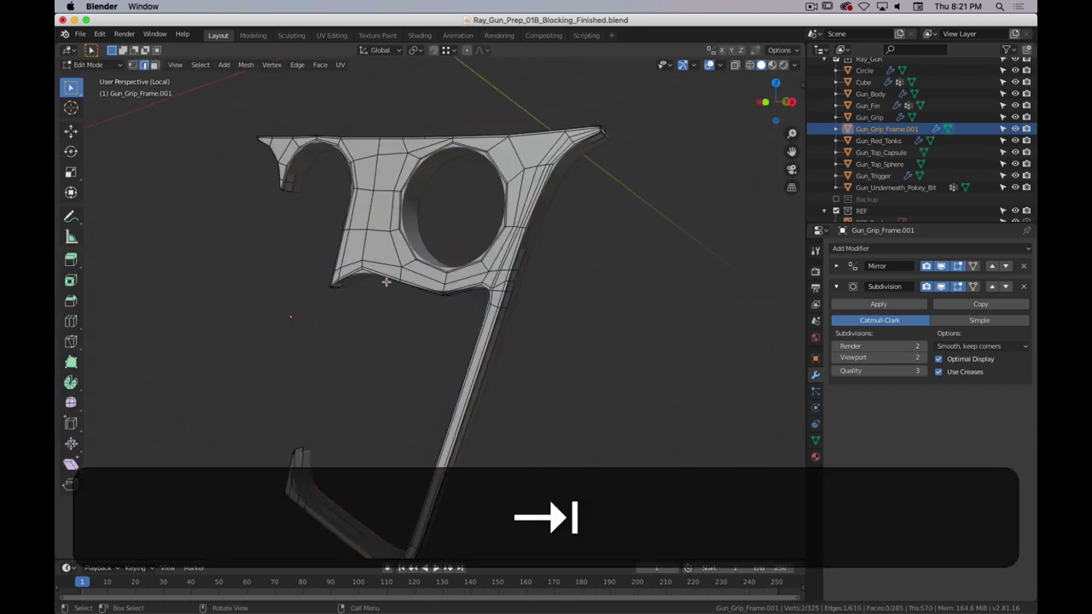
- Leave local view to show the whole gun, and open the fin's mesh for editing
key(KP_Divide)
key(Tab)
scroll(265, 302, down, 11)
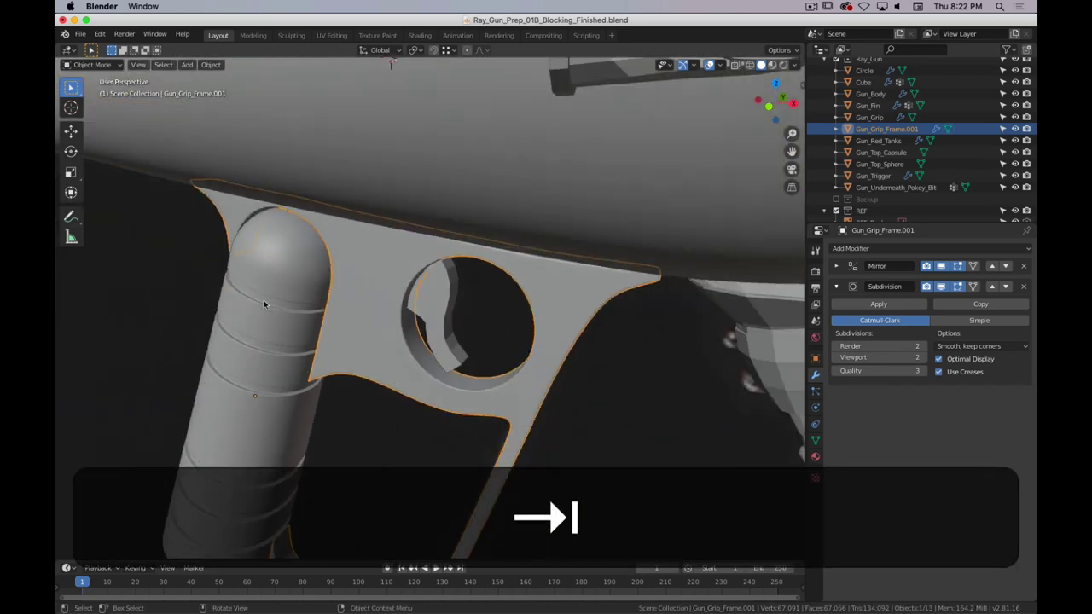
shift+middle_drag(316, 321, 367, 343)
middle_drag(367, 343, 415, 336)
shift+middle_drag(278, 195, 397, 312)
click(386, 267)
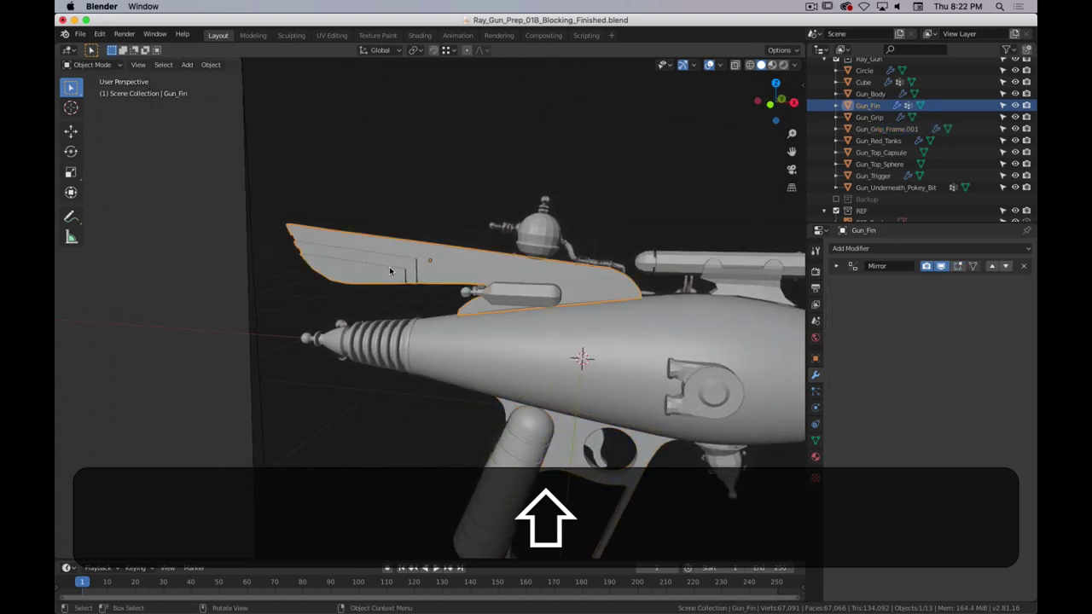
key(Tab)
- Add a loop cut just above the fin's upper ledge at factor 0.932, and another through the middle of that ledge
scroll(409, 277, up, 4)
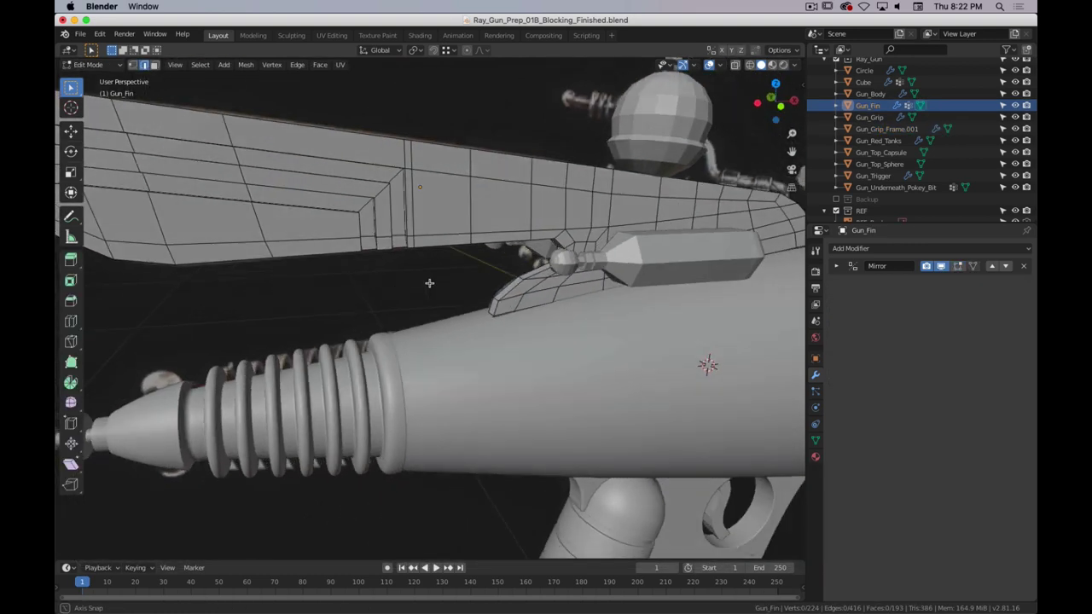
middle_drag(429, 282, 559, 284)
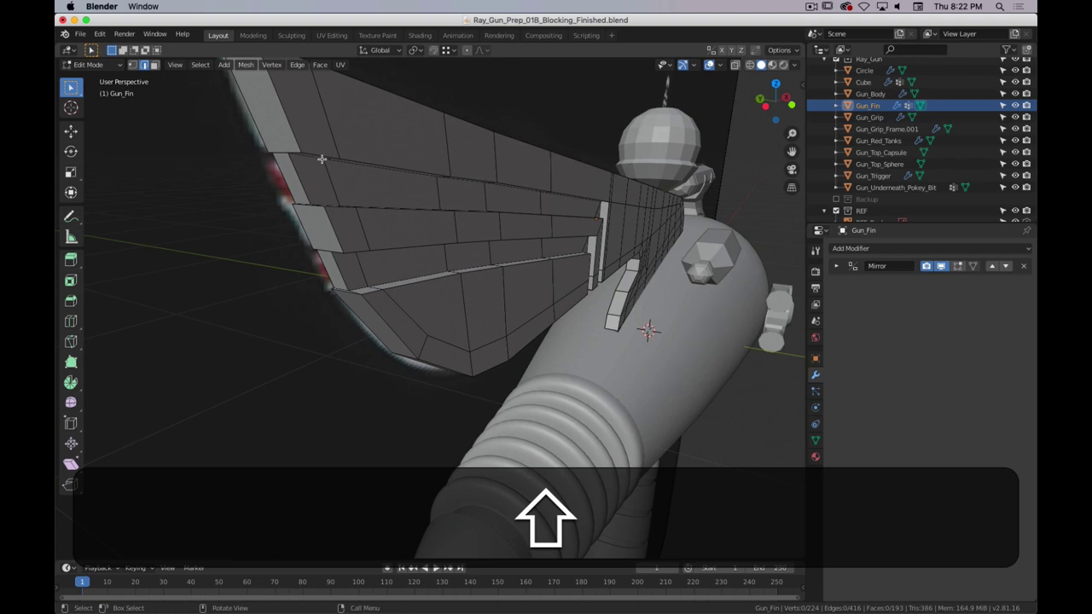
middle_drag(497, 192, 586, 205)
middle_drag(411, 227, 426, 229)
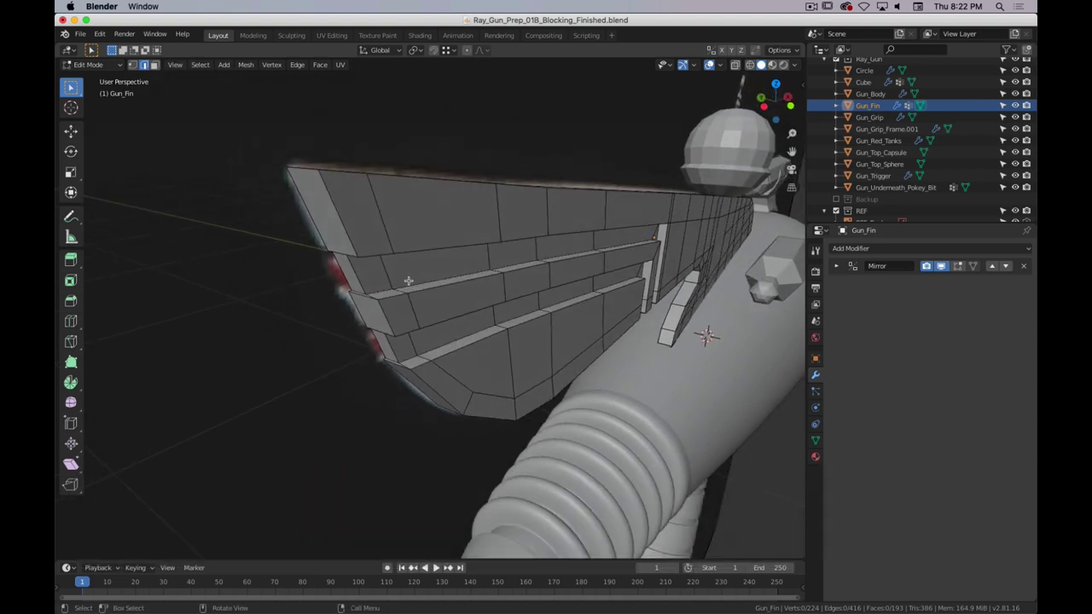
key(ctrl+r)
click(376, 271)
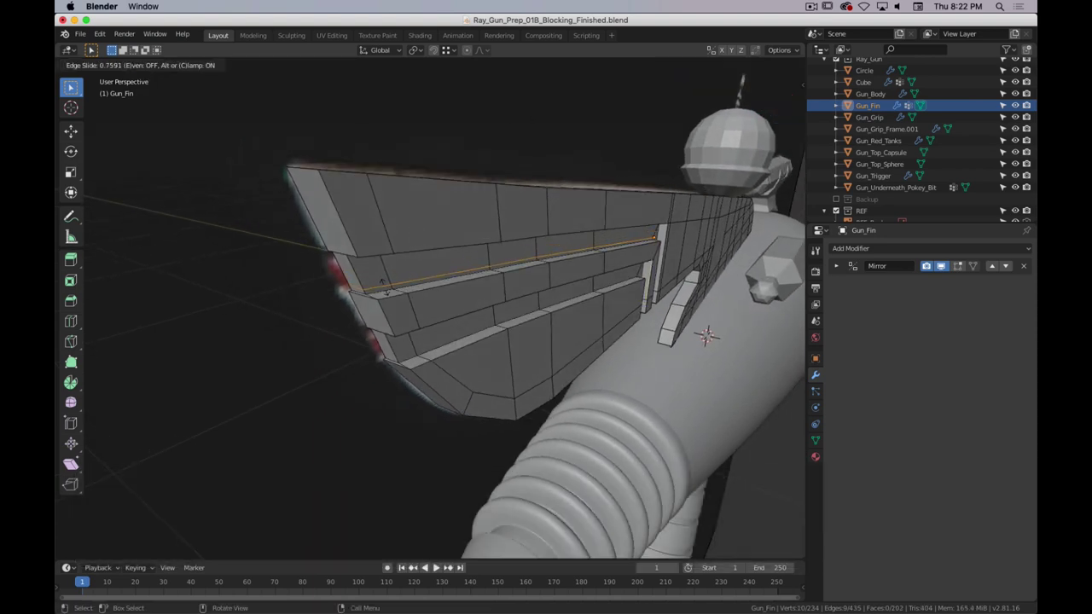
click(396, 291)
key(ctrl+r)
click(395, 291)
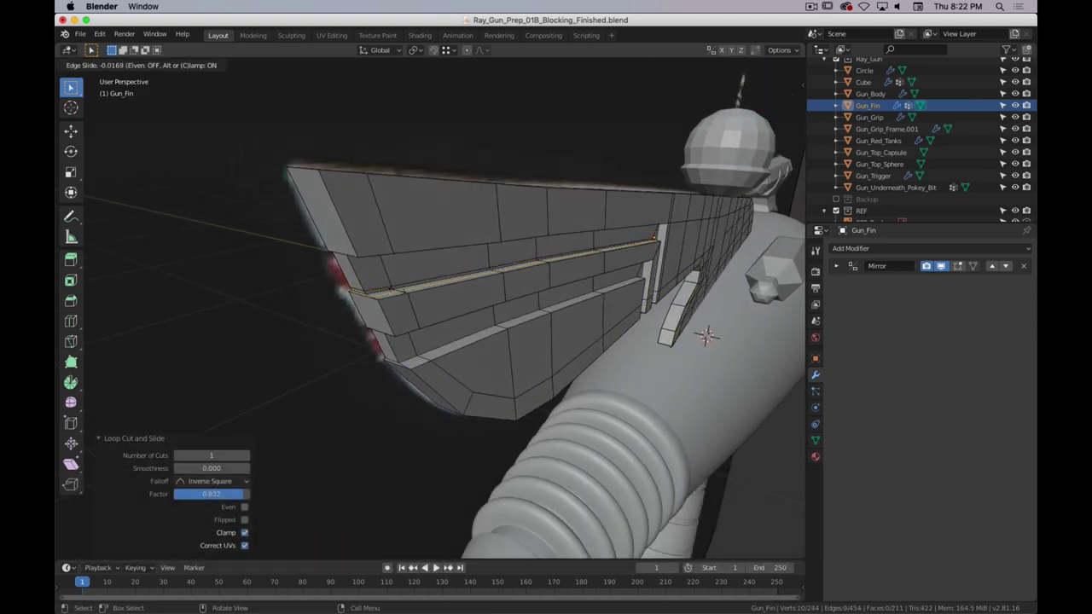
click(395, 290)
- Add two loop cuts along the strip below the upper ledge, one near its upper edge and one near its lower edge
key(ctrl+r)
click(416, 298)
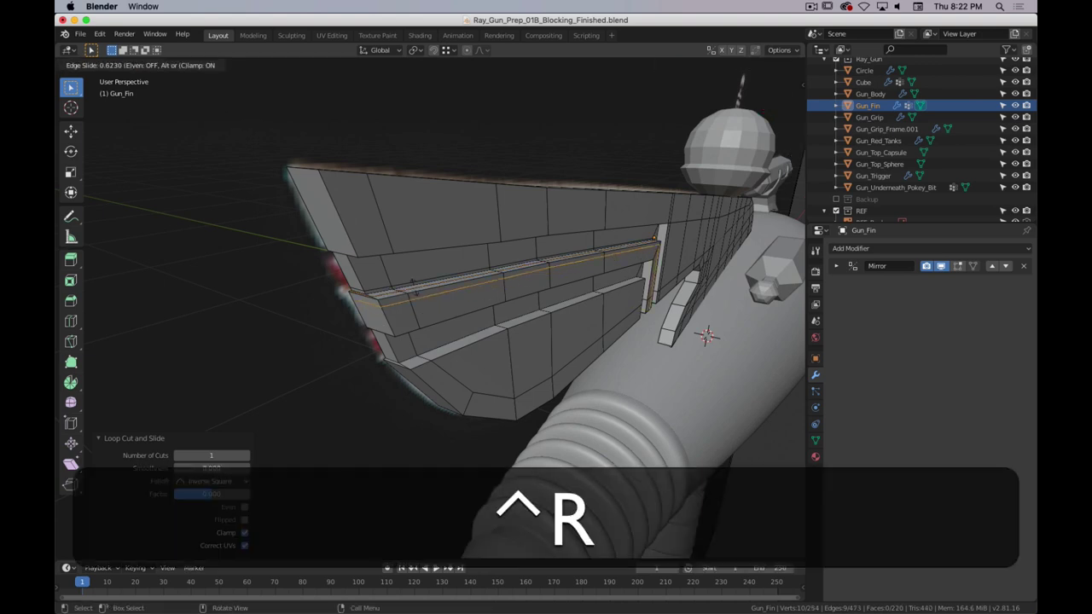
click(415, 307)
key(ctrl+r)
click(414, 308)
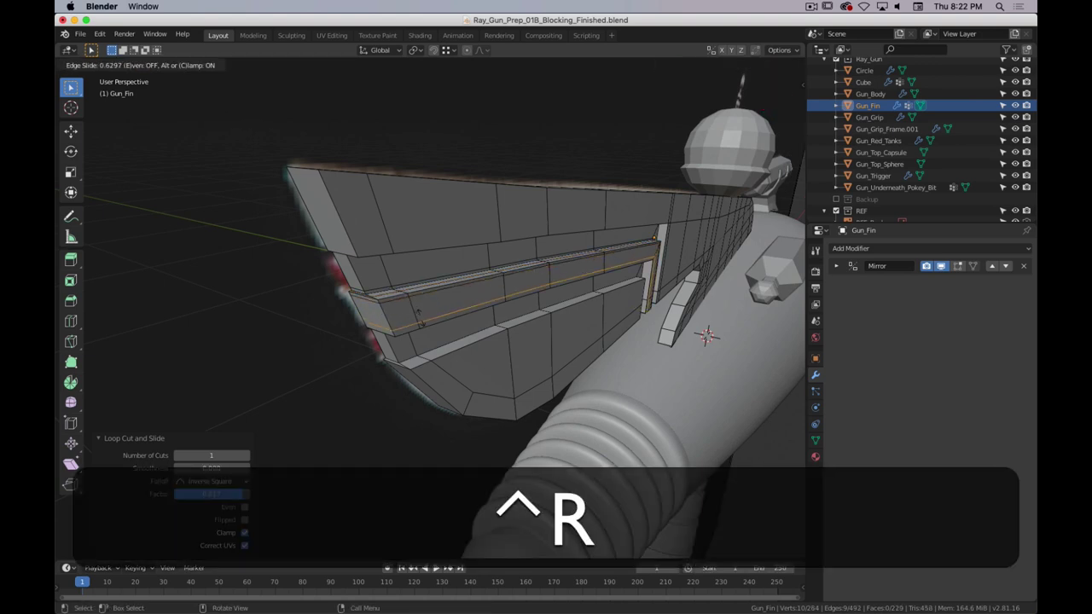
click(411, 346)
- Add two loop cuts to the recessed strip above the lower ledge, one near that ledge and one near its upper edge at factor 0.654
key(ctrl+r)
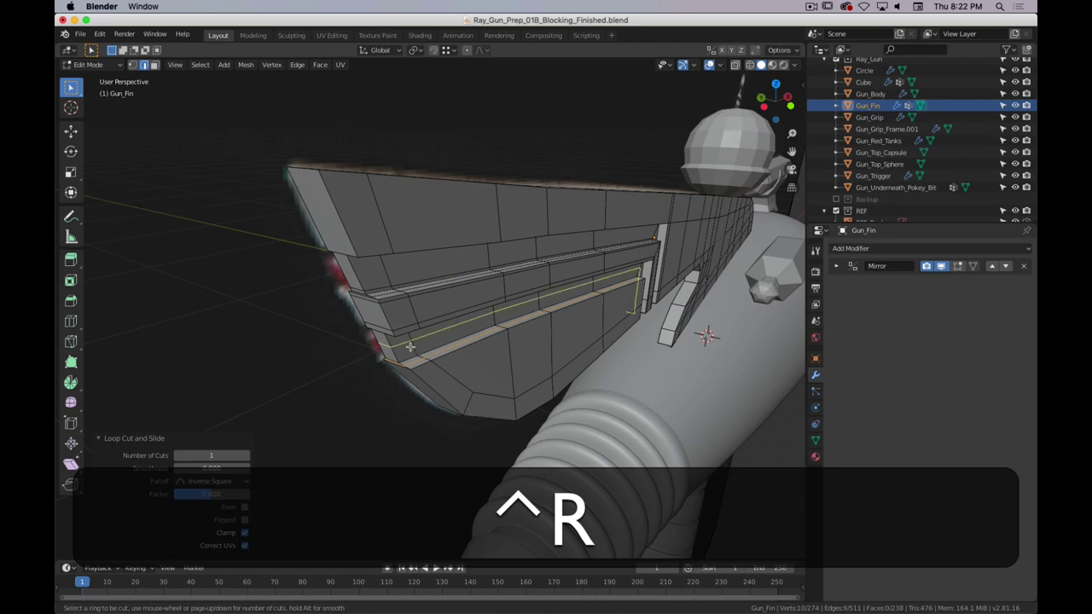
click(409, 347)
click(417, 358)
middle_drag(411, 293, 408, 256)
key(ctrl+r)
click(406, 168)
click(409, 158)
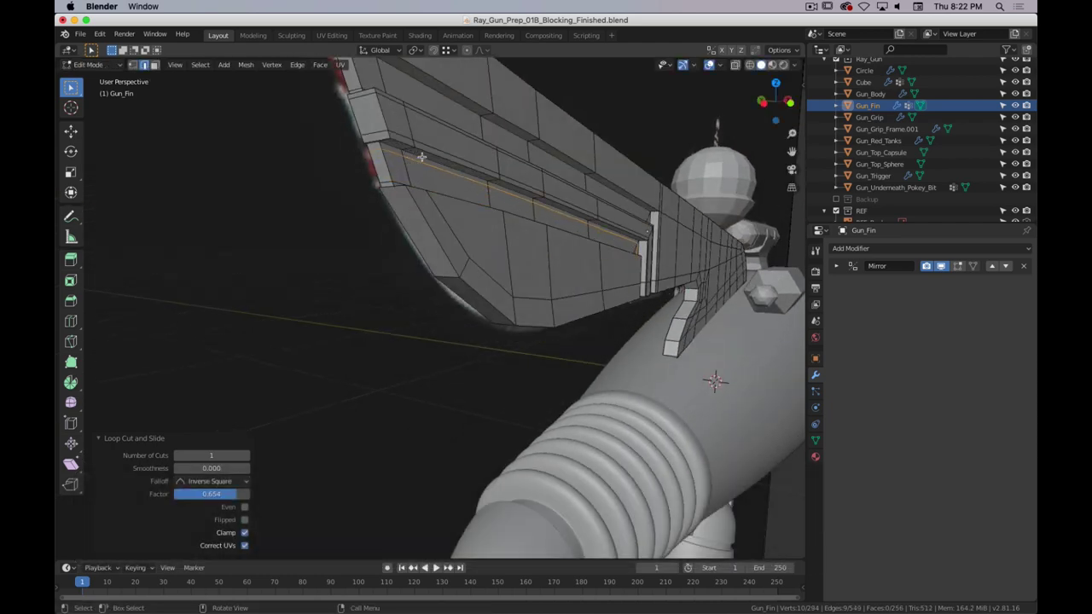
- Add a loop cut along the narrow underside face directly above the lowest recessed strip
middle_drag(421, 156, 619, 215)
scroll(426, 157, up, 4)
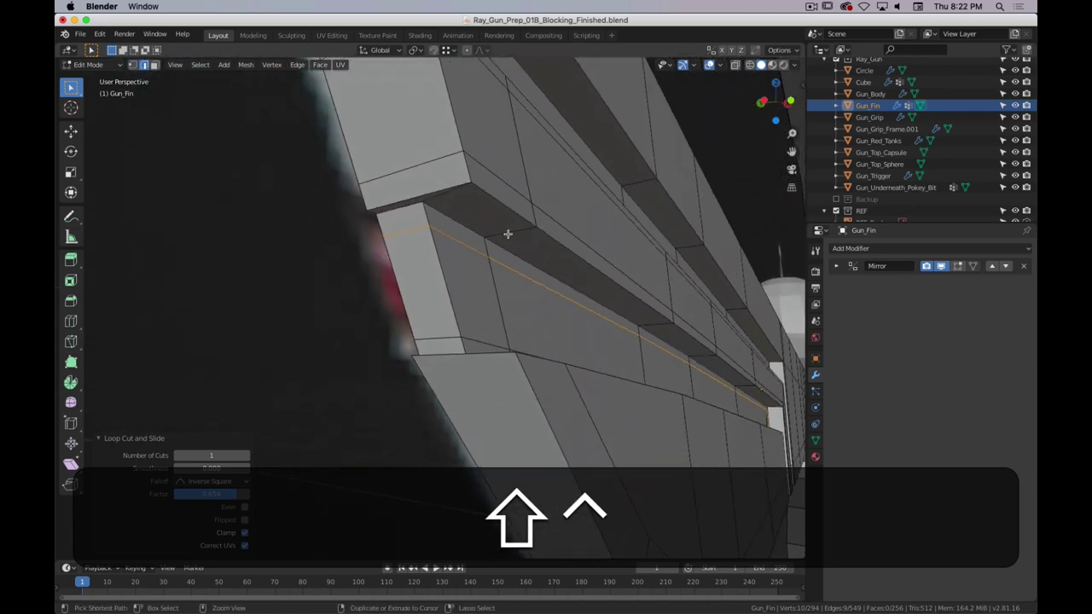
key(ctrl+r)
click(509, 232)
click(515, 203)
shift+middle_drag(525, 76, 473, 141)
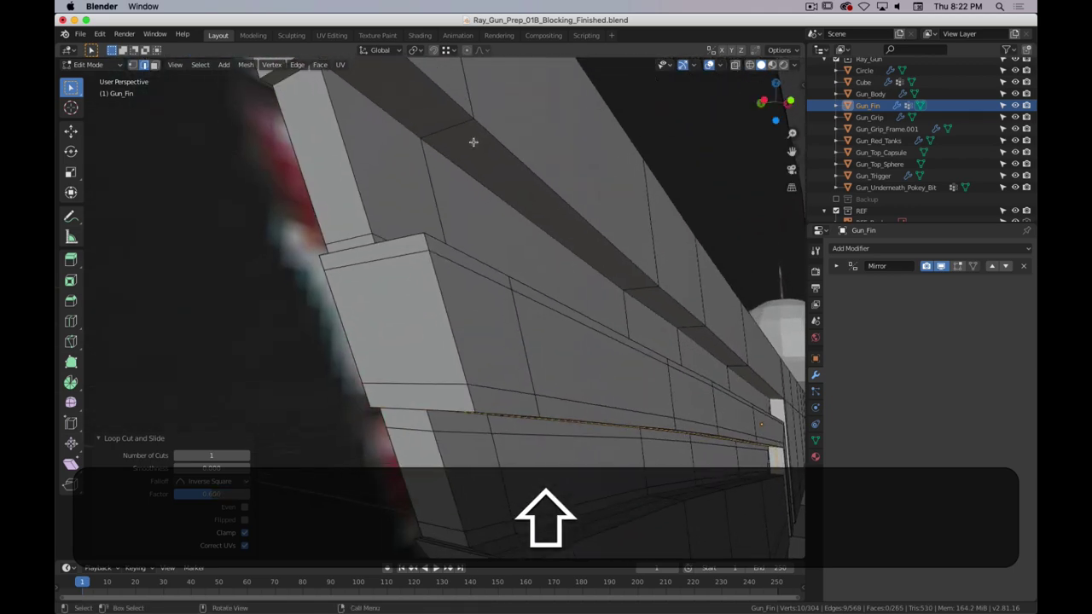
- Add a centred loop cut along the upper ledge's dark underside face, and another near the upper edge of the strip below at factor -0.787
key(ctrl+r)
click(453, 127)
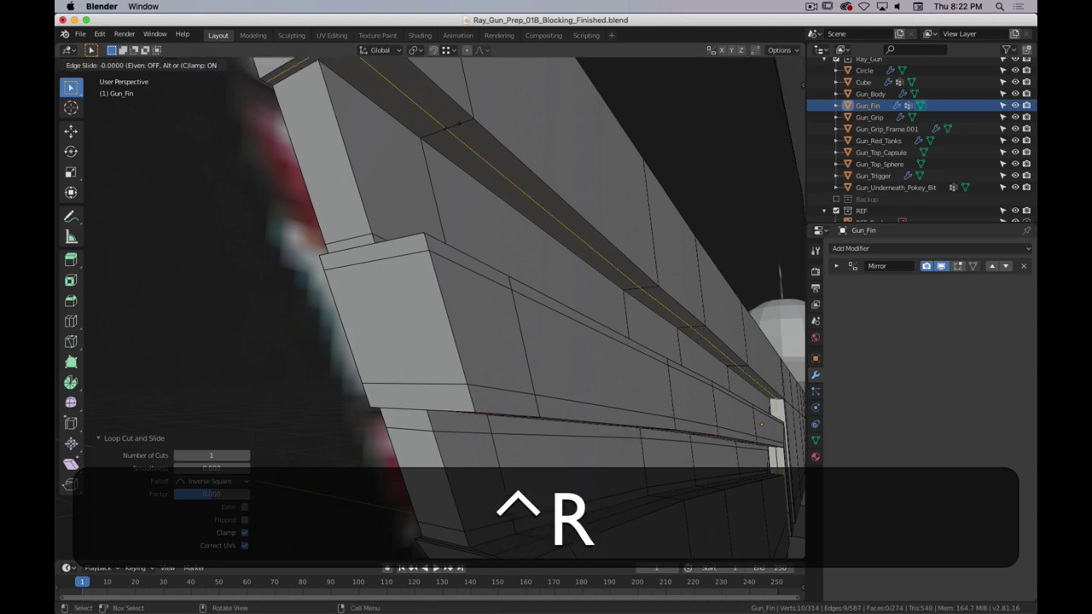
right_click(459, 124)
key(ctrl+r)
click(428, 183)
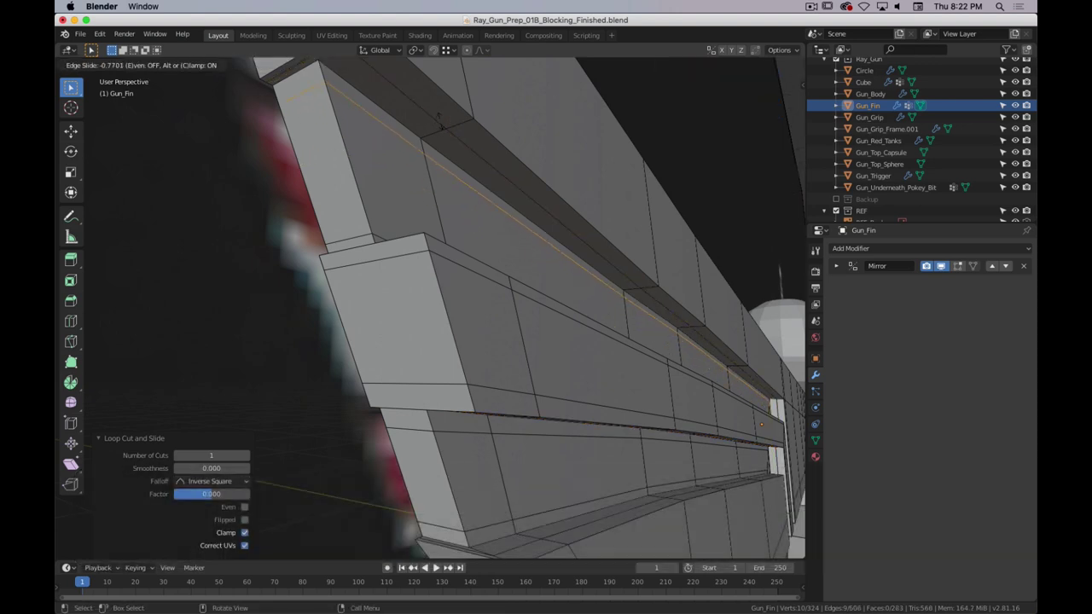
click(440, 118)
- Add a loop cut along the fin's large upper panel, just above the upper ledge's edge, at factor -0.848
key(ctrl+r)
click(461, 226)
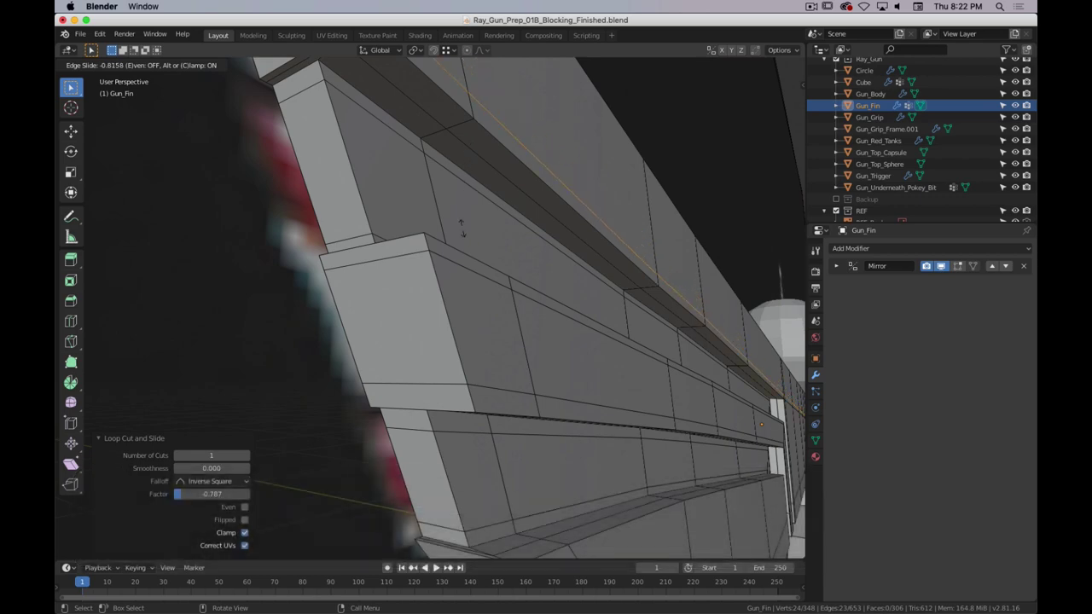
click(462, 228)
- Select the new loop's segments around the fin's curved end and slide them outward toward the rim by factor -0.382
middle_drag(463, 231, 575, 302)
middle_drag(694, 361, 437, 337)
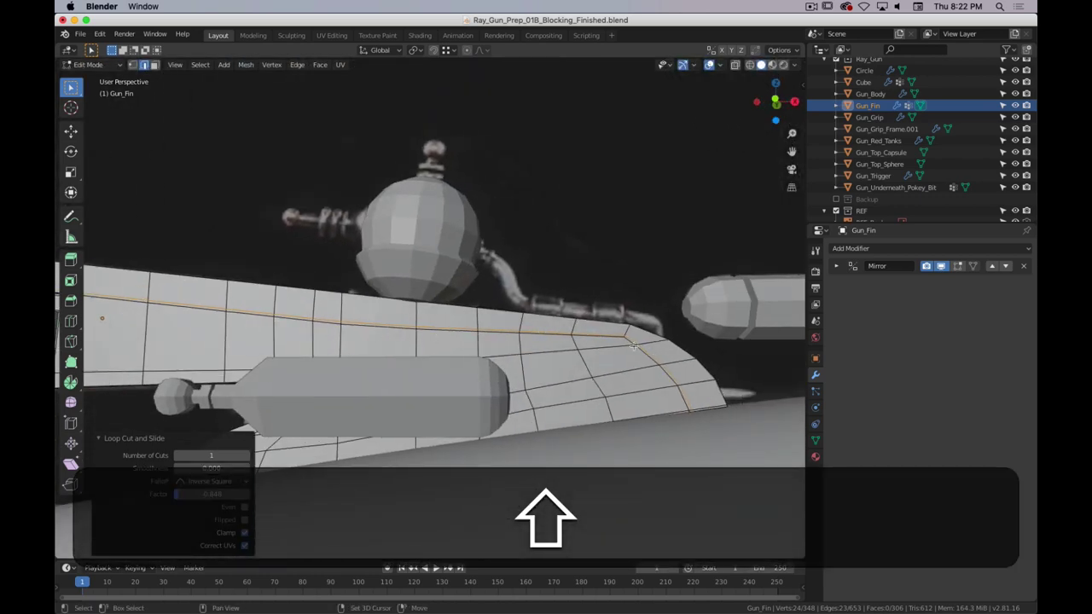
shift+middle_drag(633, 346, 579, 392)
scroll(561, 361, up, 1)
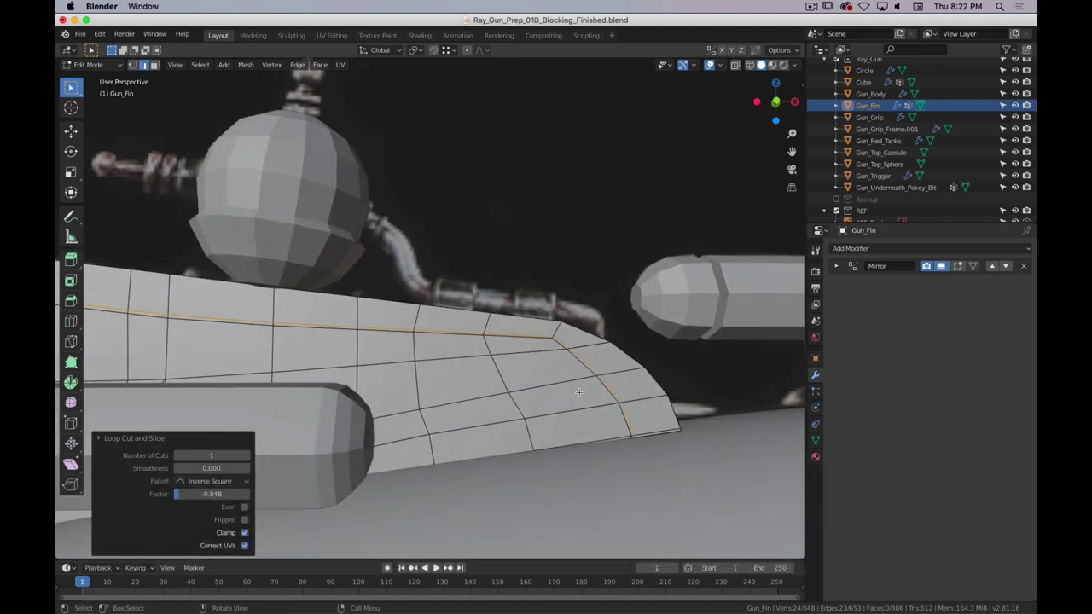
click(628, 410)
scroll(610, 400, up, 4)
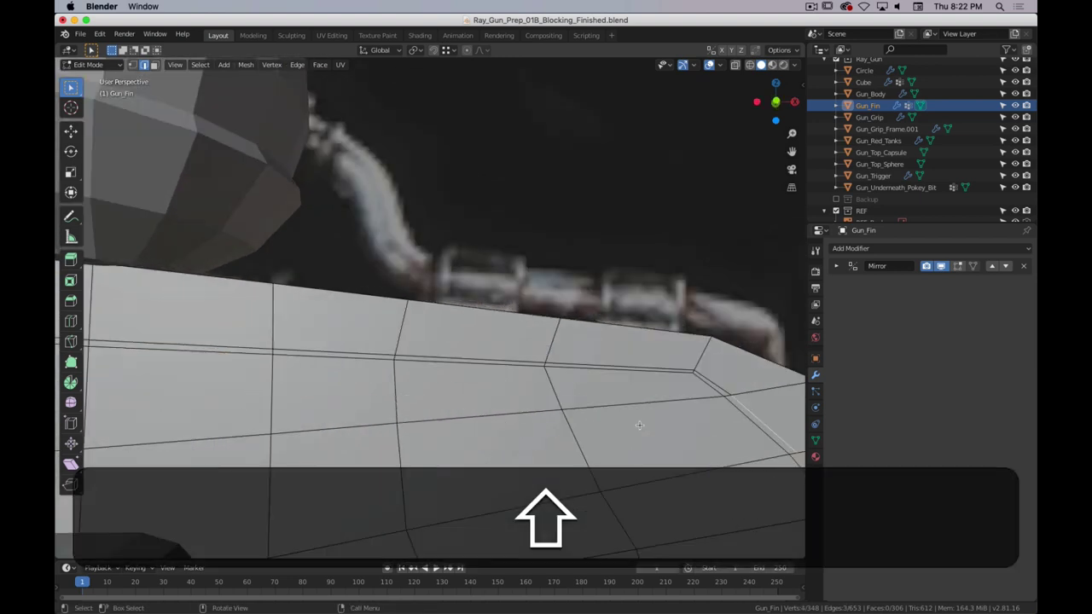
shift+middle_drag(775, 394, 423, 327)
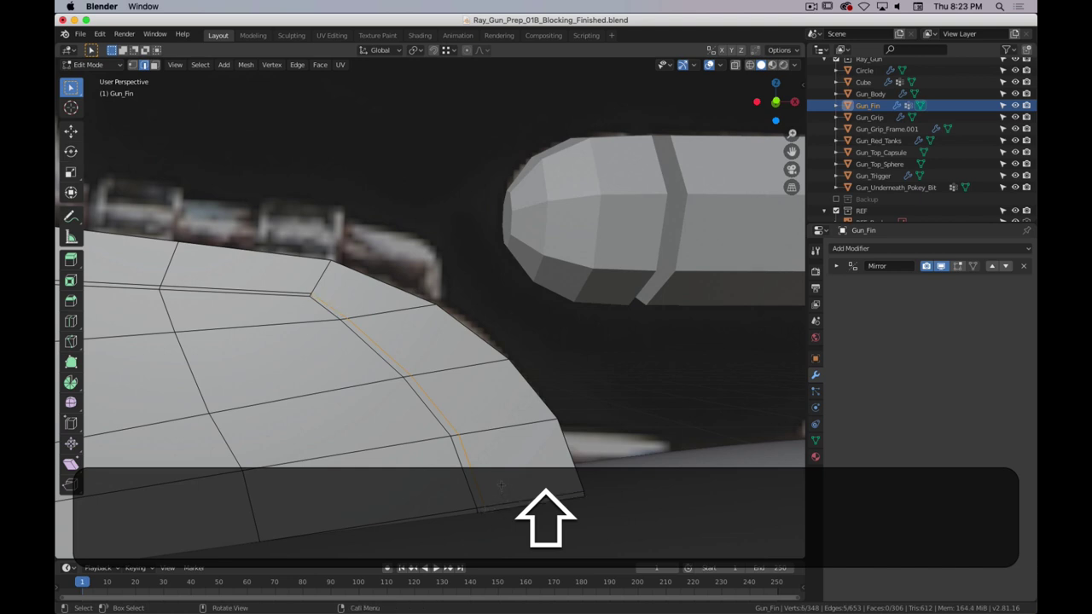
key(g)
key(g)
click(521, 482)
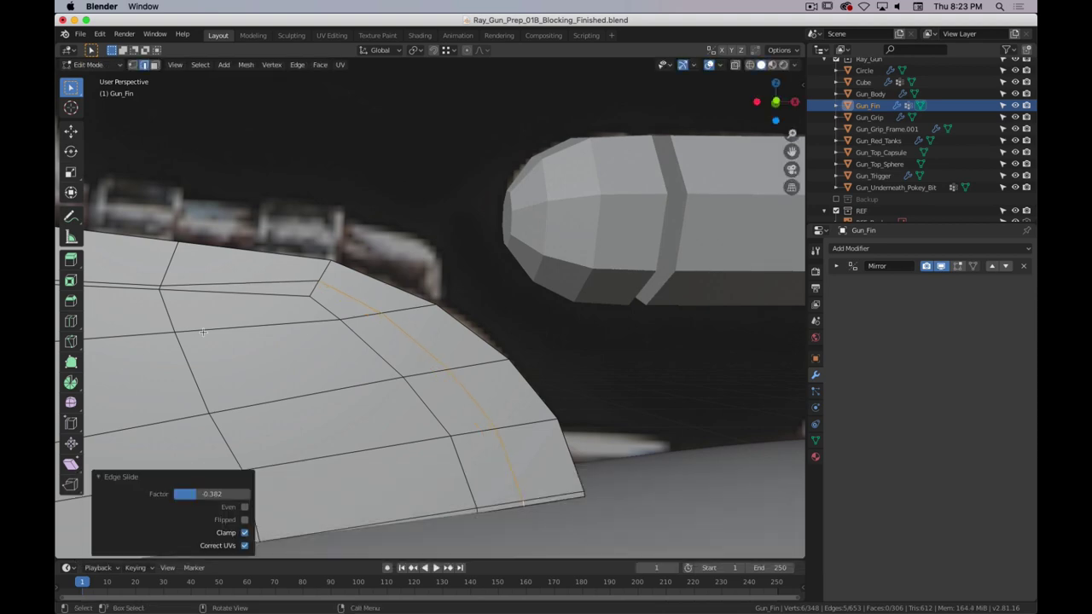
- Try a loop cut across the fin's large lower panel, just below the lowest ledge, at factor -0.796
scroll(522, 483, up, 7)
scroll(149, 337, down, 11)
shift+middle_drag(149, 337, 631, 349)
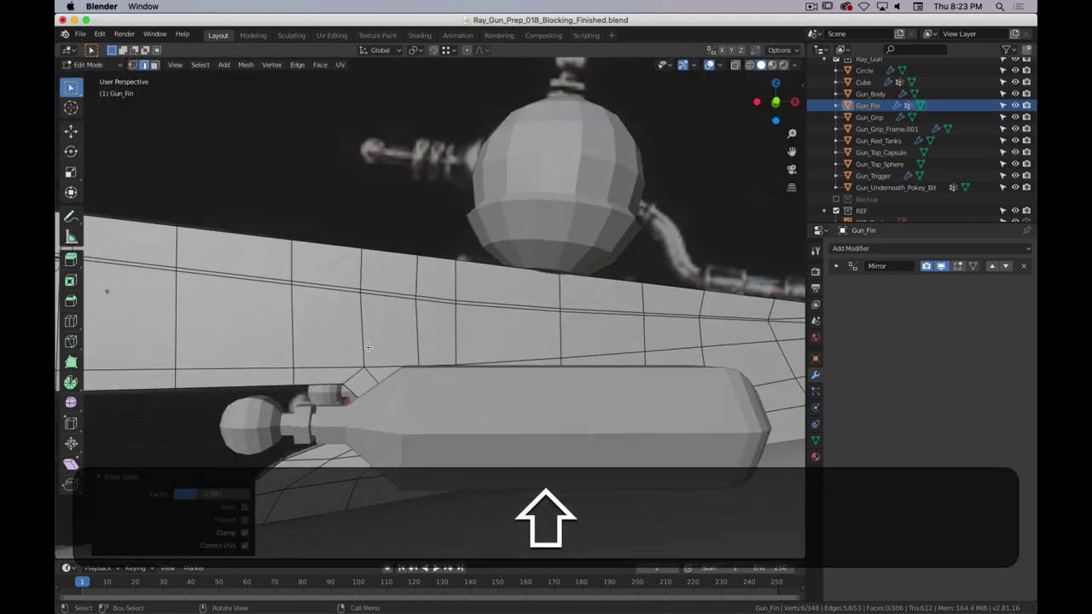
scroll(631, 350, down, 3)
shift+middle_drag(212, 336, 435, 324)
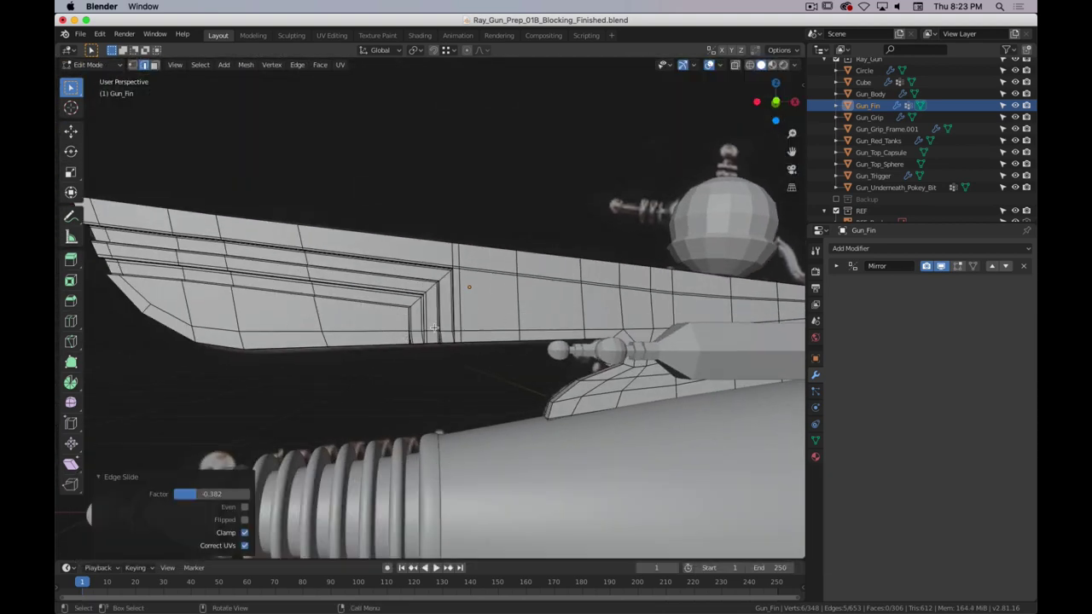
middle_drag(641, 361, 415, 339)
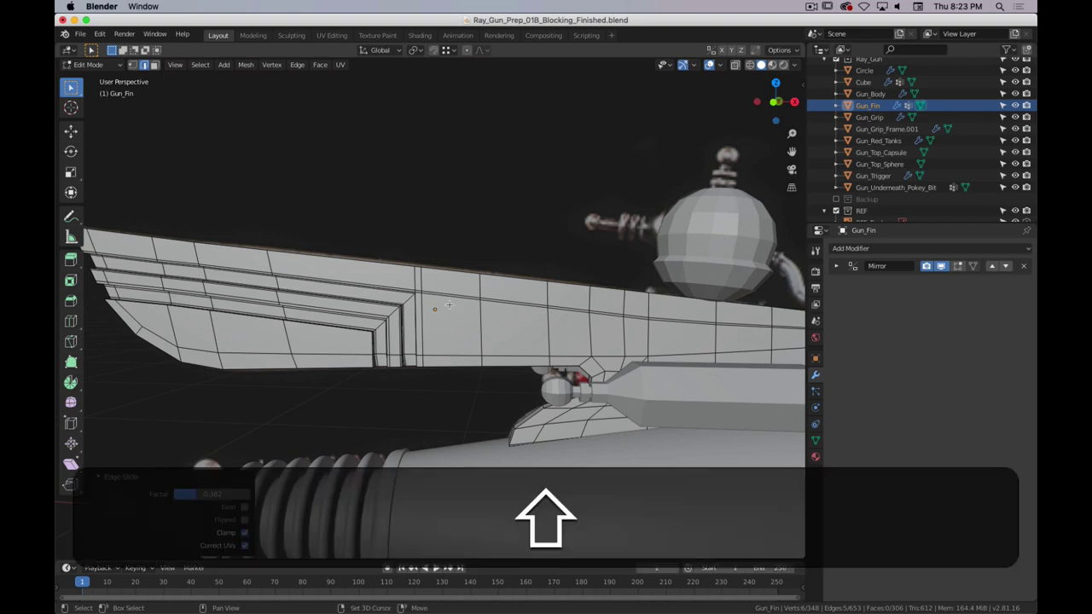
middle_drag(443, 289, 277, 302)
scroll(277, 302, up, 3)
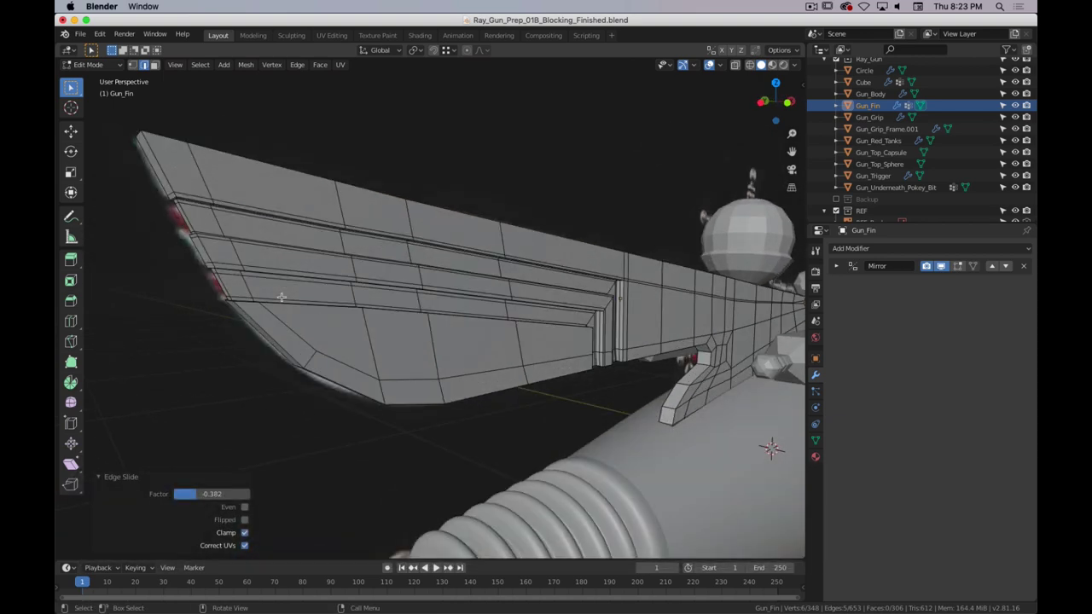
key(ctrl+r)
click(365, 317)
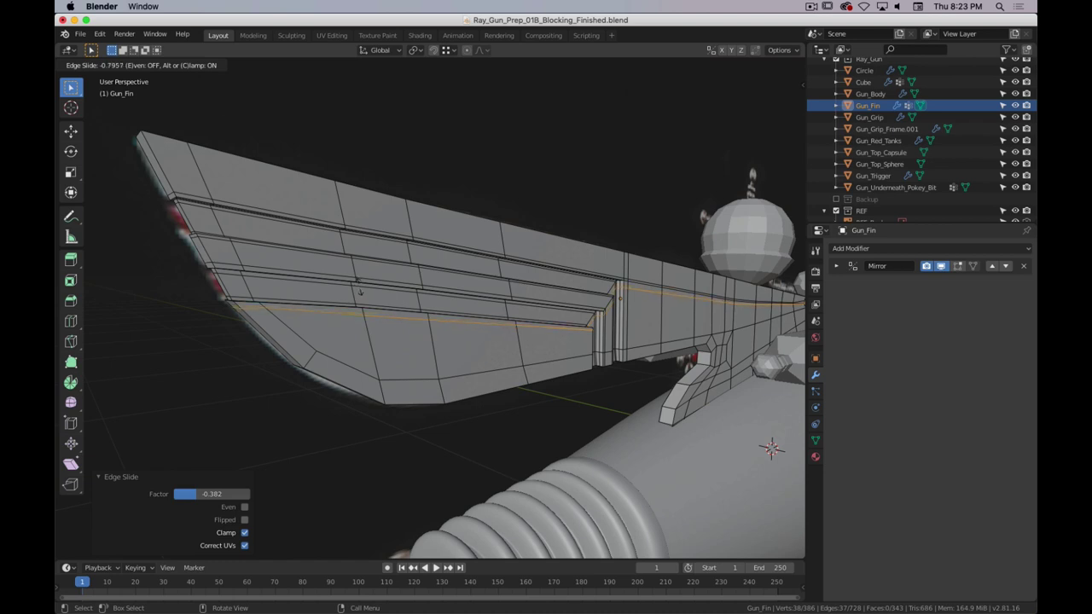
click(360, 292)
- Try sliding the lower panel's new loop closer to the ledge, and undo both the slide and the loop cut
shift+middle_drag(677, 286, 457, 307)
scroll(431, 313, up, 2)
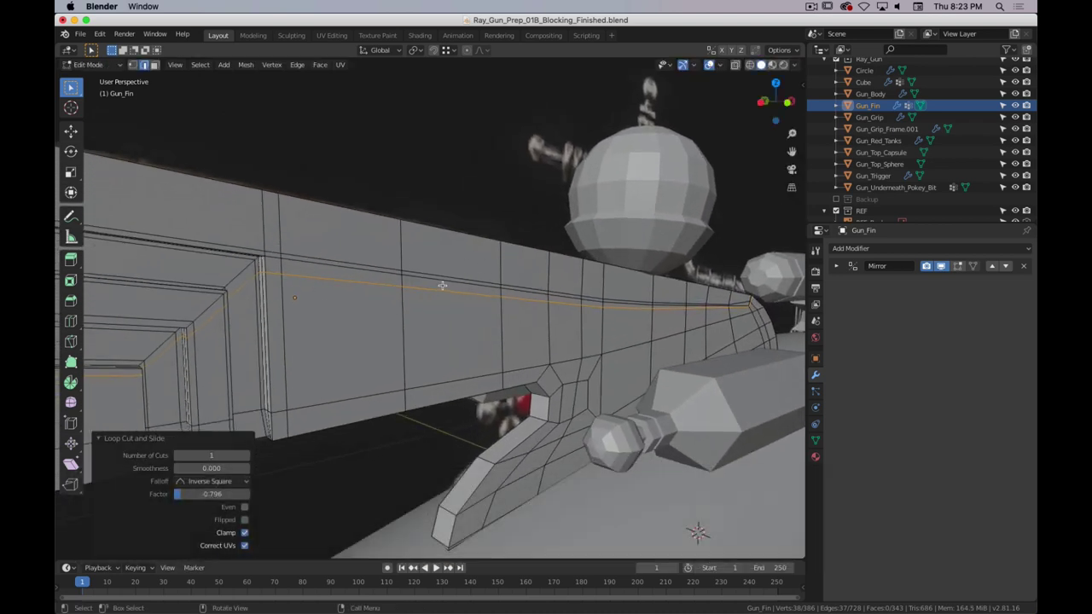
scroll(311, 277, up, 2)
shift+middle_drag(304, 266, 375, 273)
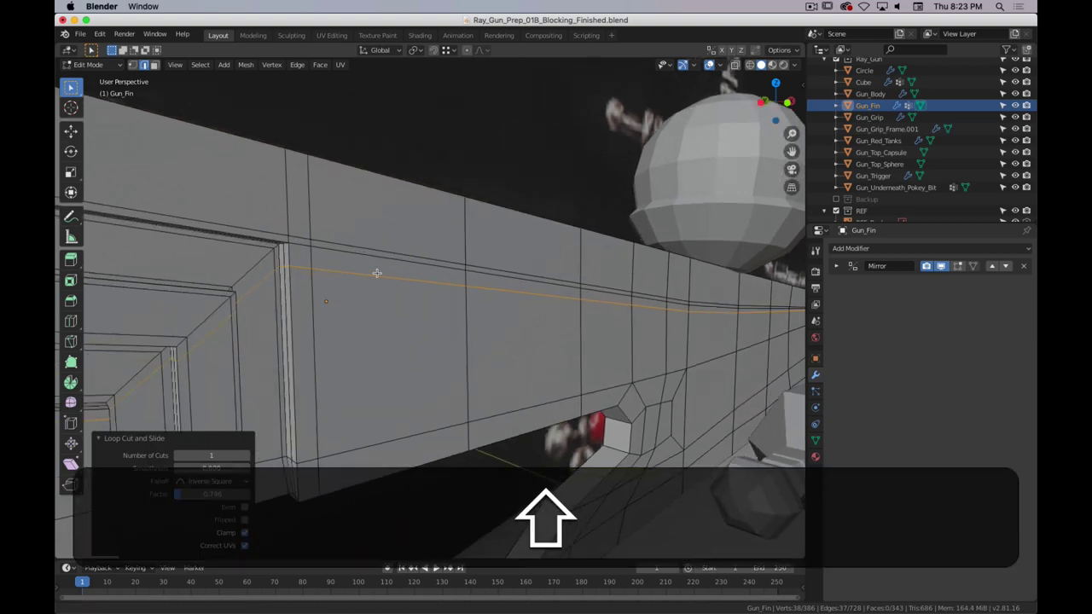
scroll(453, 254, up, 1)
middle_drag(453, 253, 588, 229)
scroll(589, 228, down, 3)
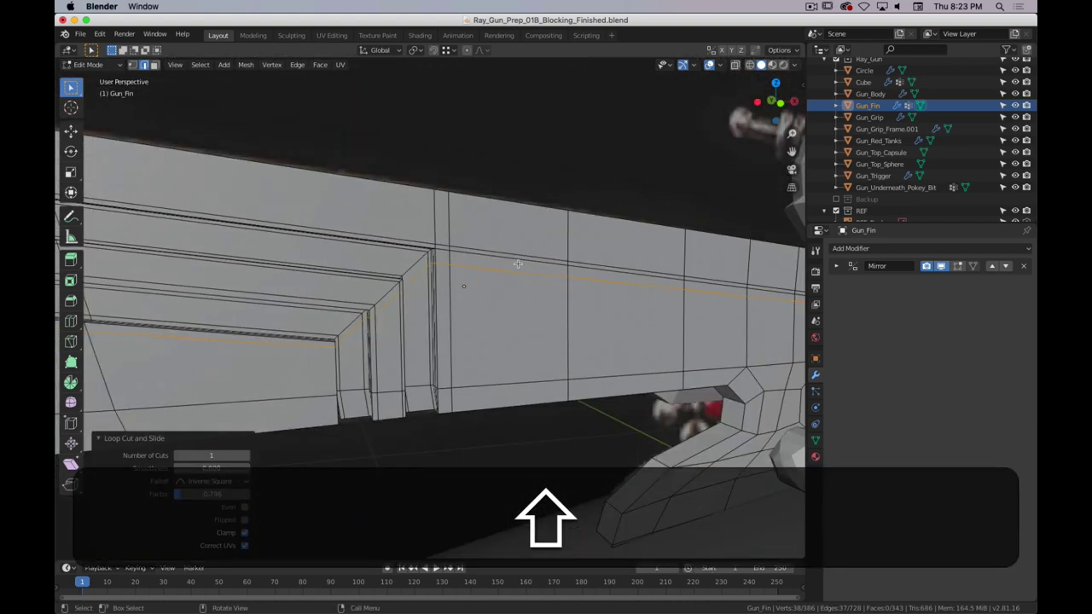
shift+middle_drag(353, 287, 509, 260)
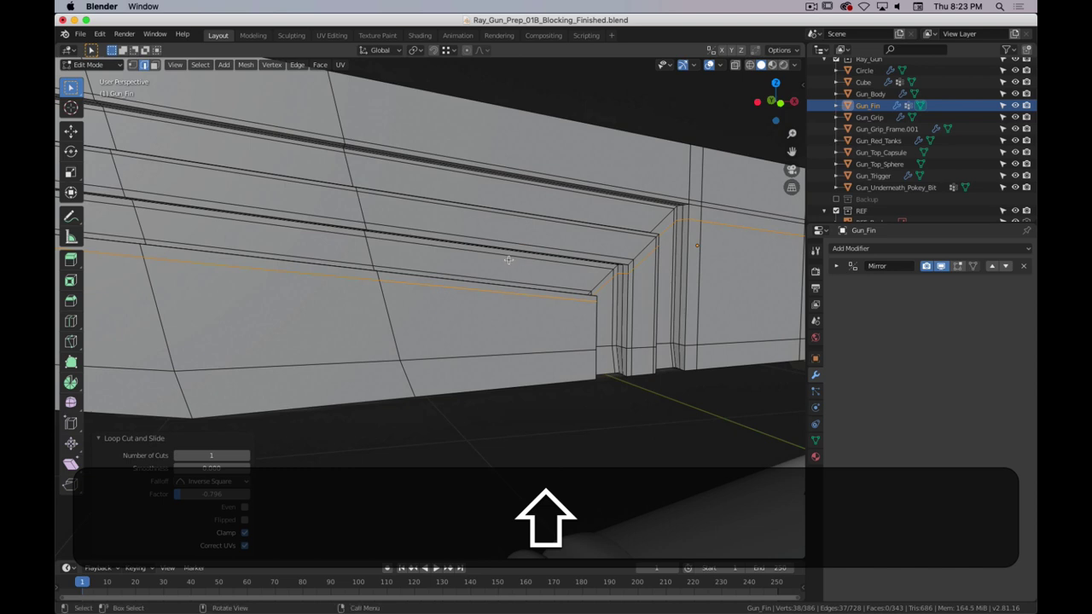
key(g)
key(g)
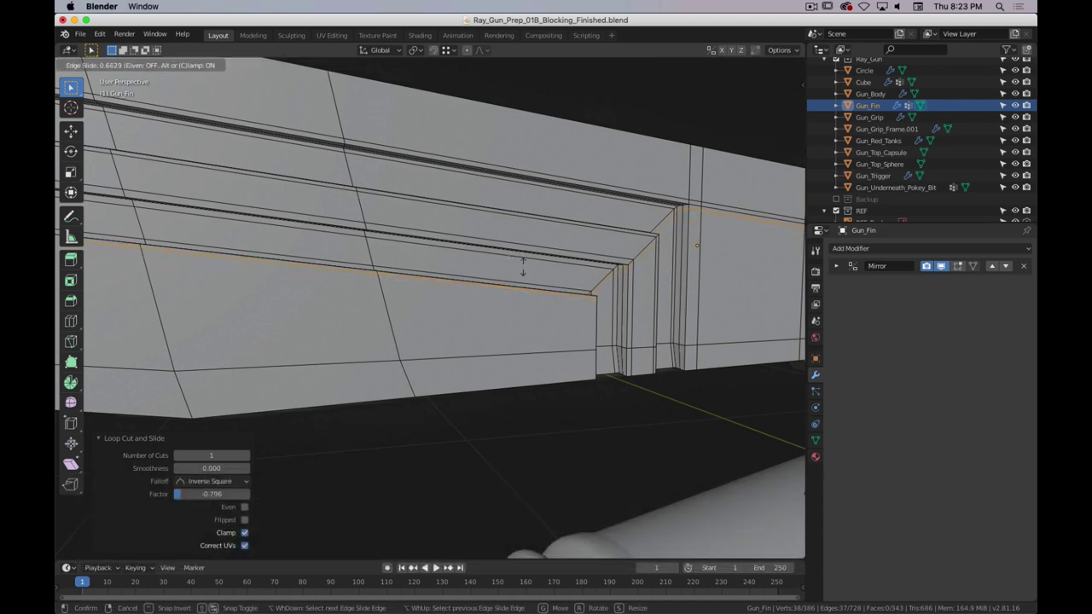
click(522, 265)
key(ctrl+z)
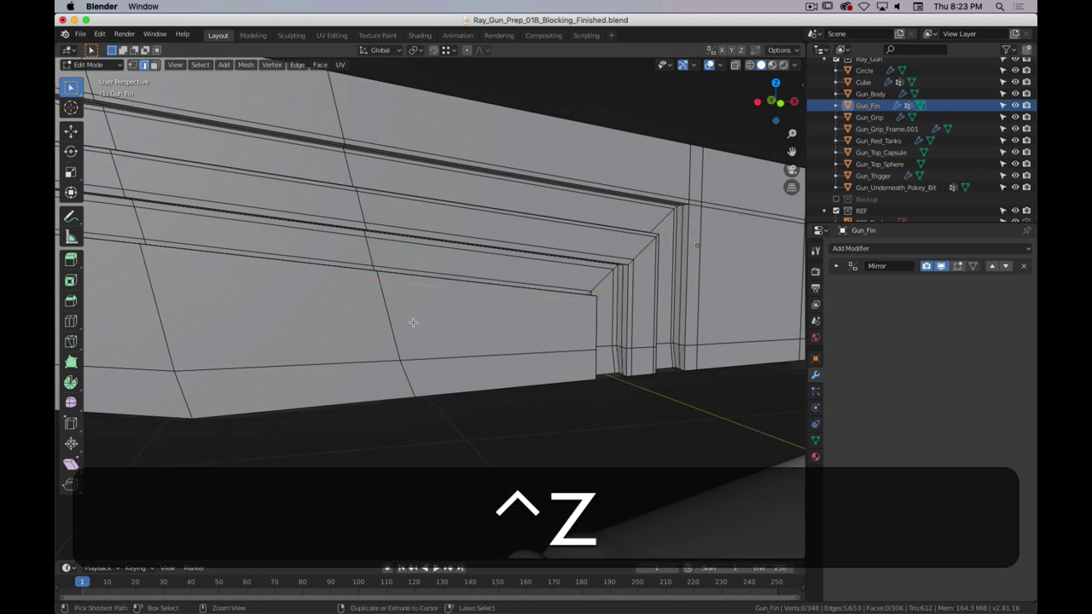
- Cut a supporting loop into the lower panel again, following the lowest ledge's edge closely at factor -0.878
key(ctrl+r)
click(385, 294)
key(e)
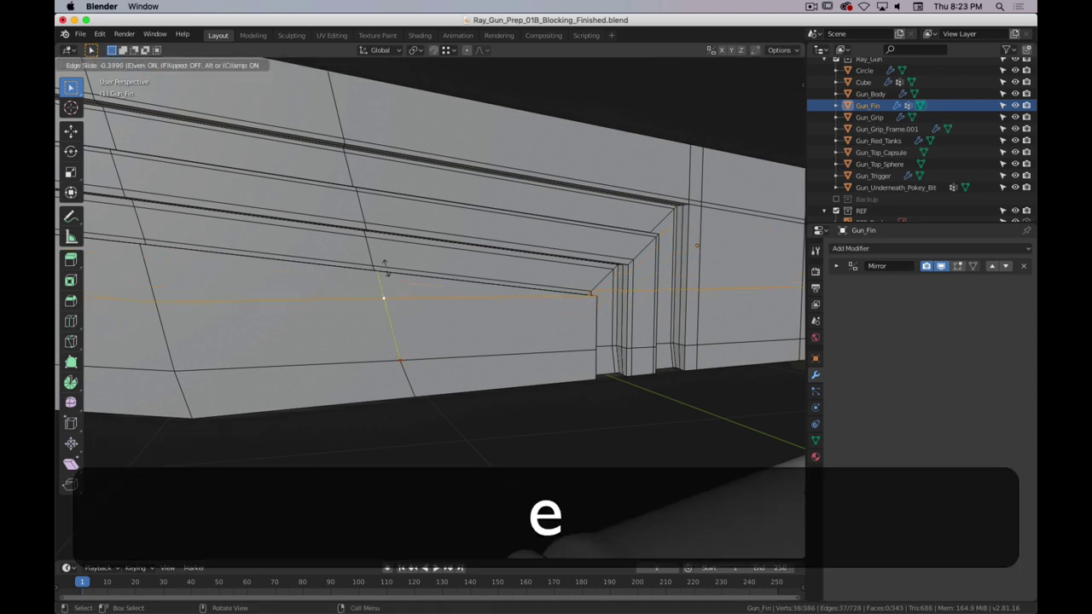
key(f)
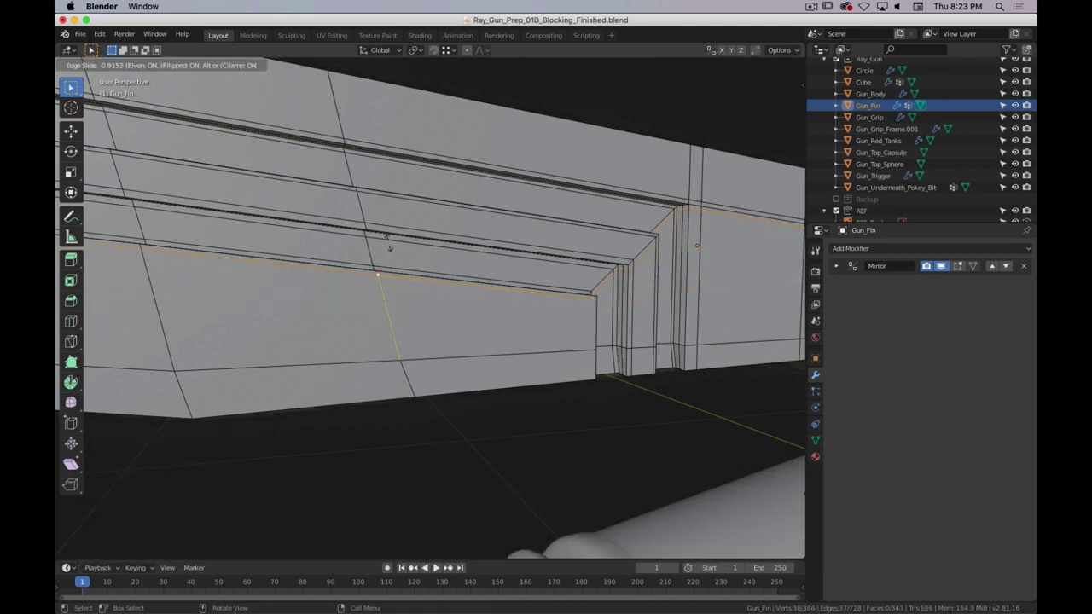
click(388, 243)
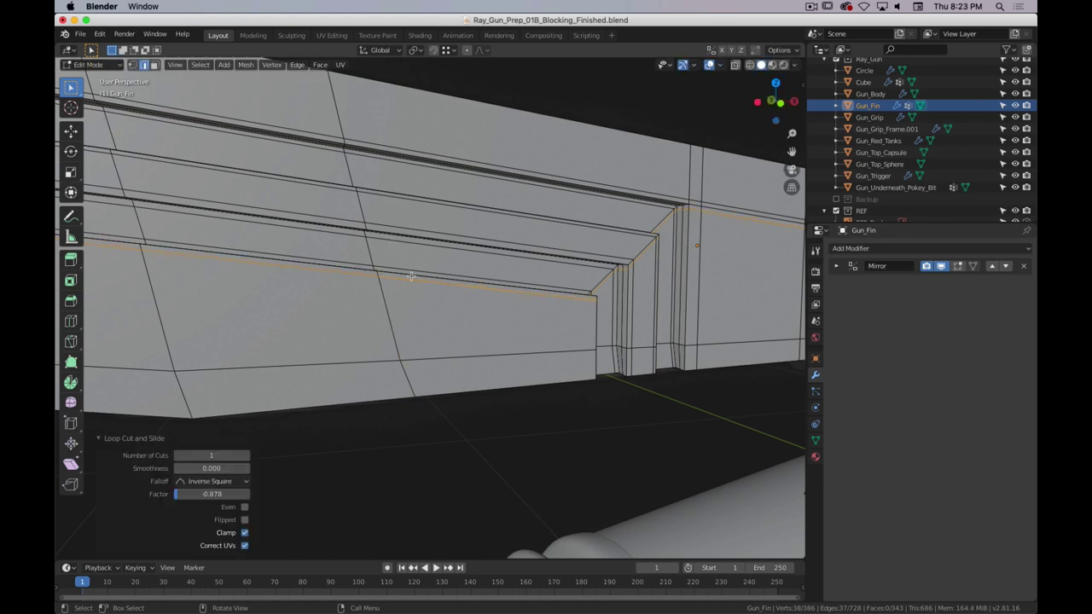
- Add a Subdivision modifier to the fin with viewport subdivisions set to 2 and Optimal Display enabled
key(Tab)
scroll(479, 329, down, 1)
key(Tab)
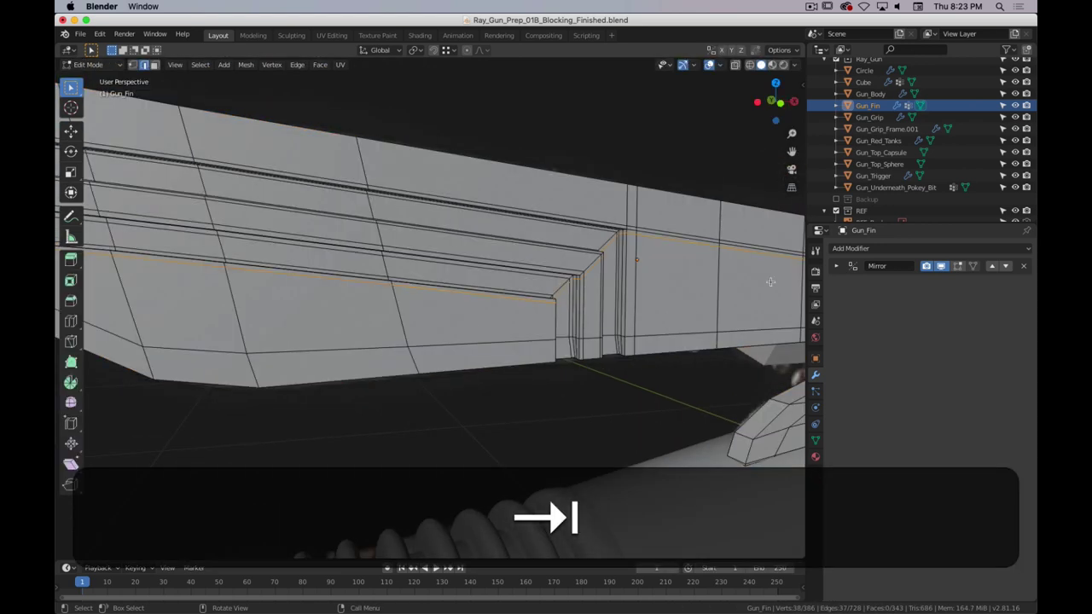
click(850, 248)
click(818, 442)
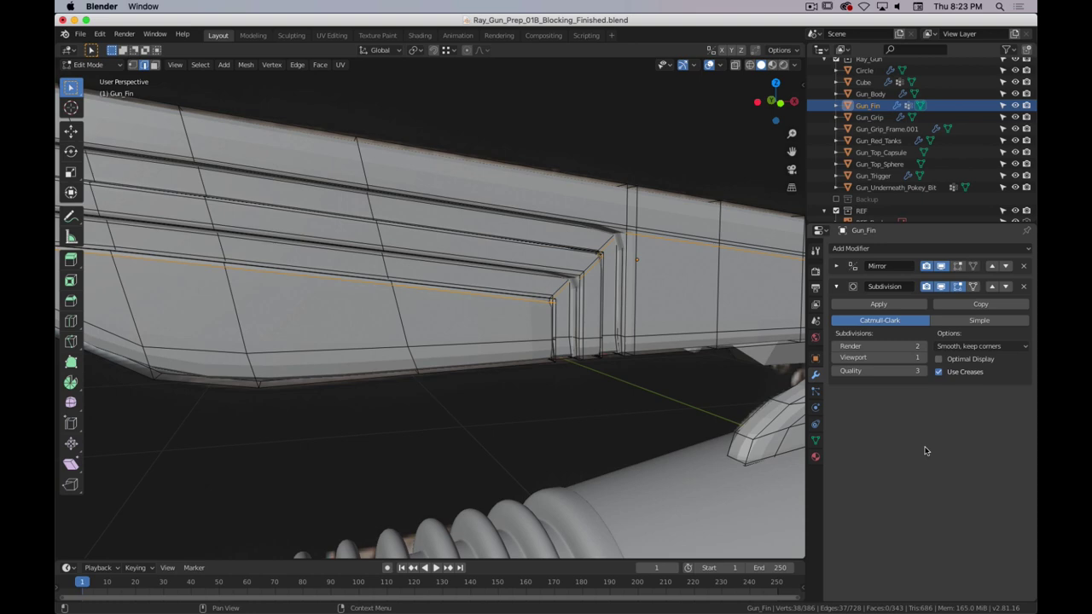
click(923, 357)
click(938, 359)
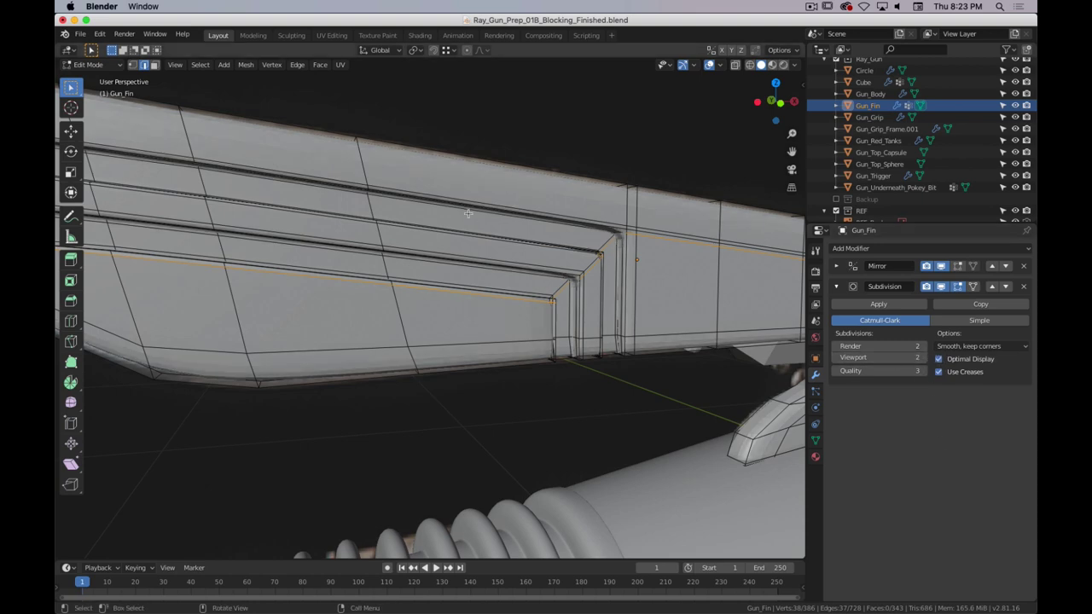
- Apply smooth shading to the fin in Object Mode and return to Edit Mode
key(Tab)
right_click(453, 186)
click(453, 188)
key(Tab)
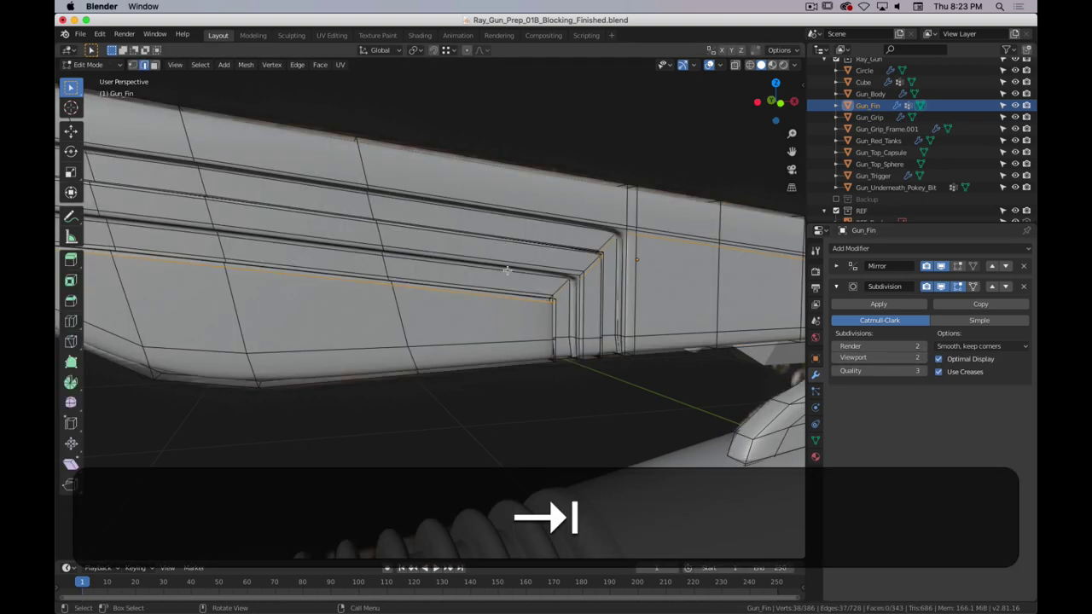
- Examine the smoothed fin as a whole and the stepped ledges' corners up close
key(Tab)
scroll(512, 321, down, 7)
middle_drag(512, 324, 456, 316)
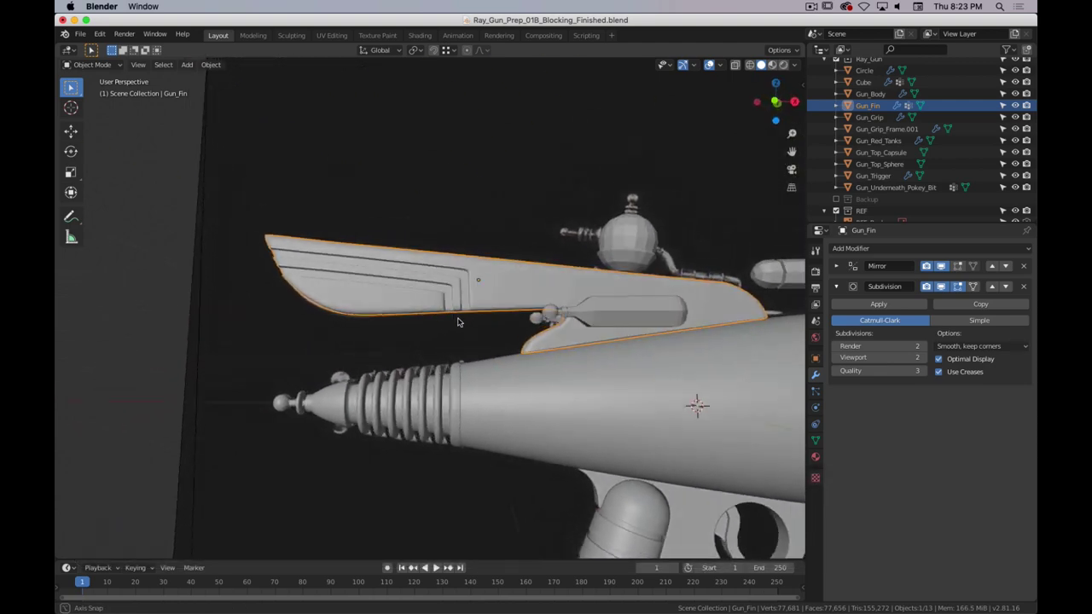
scroll(455, 316, up, 3)
key(Tab)
scroll(451, 315, up, 4)
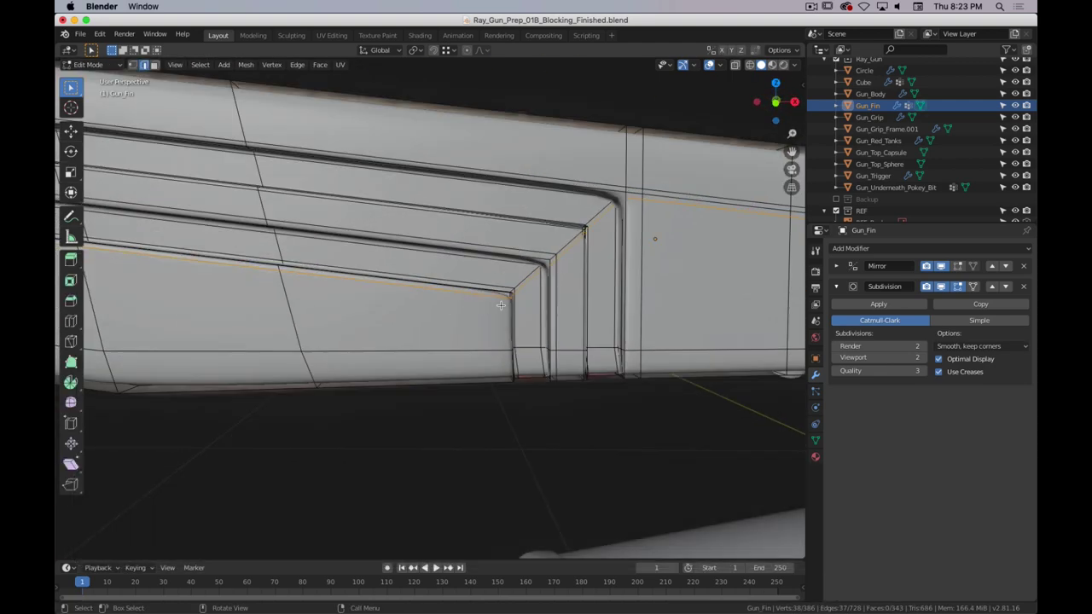
scroll(501, 305, up, 2)
scroll(502, 304, down, 2)
scroll(501, 303, up, 2)
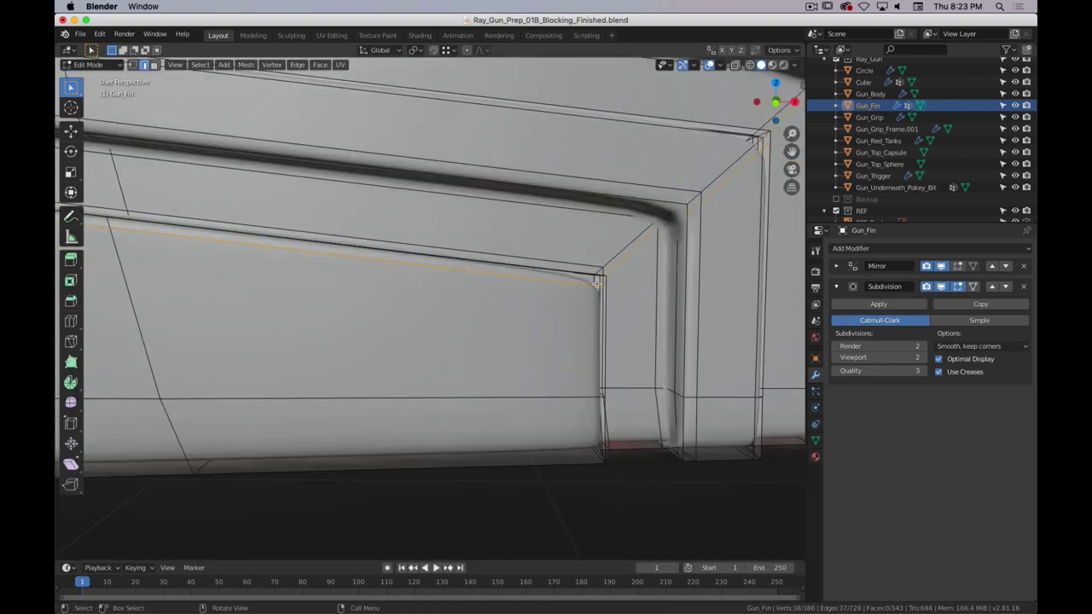
middle_drag(592, 283, 576, 286)
scroll(576, 286, down, 4)
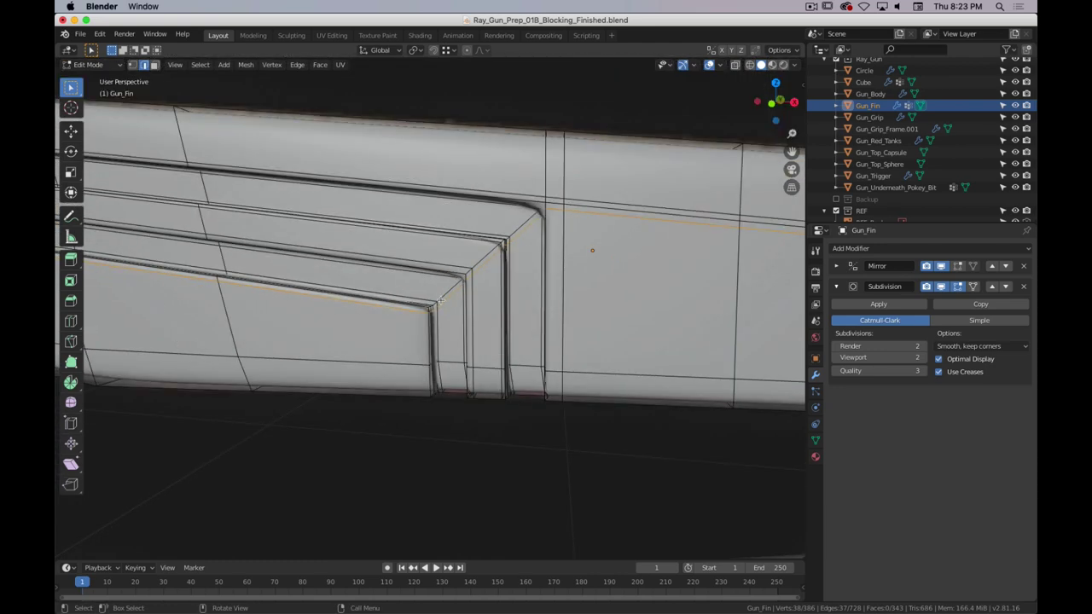
scroll(439, 313, up, 3)
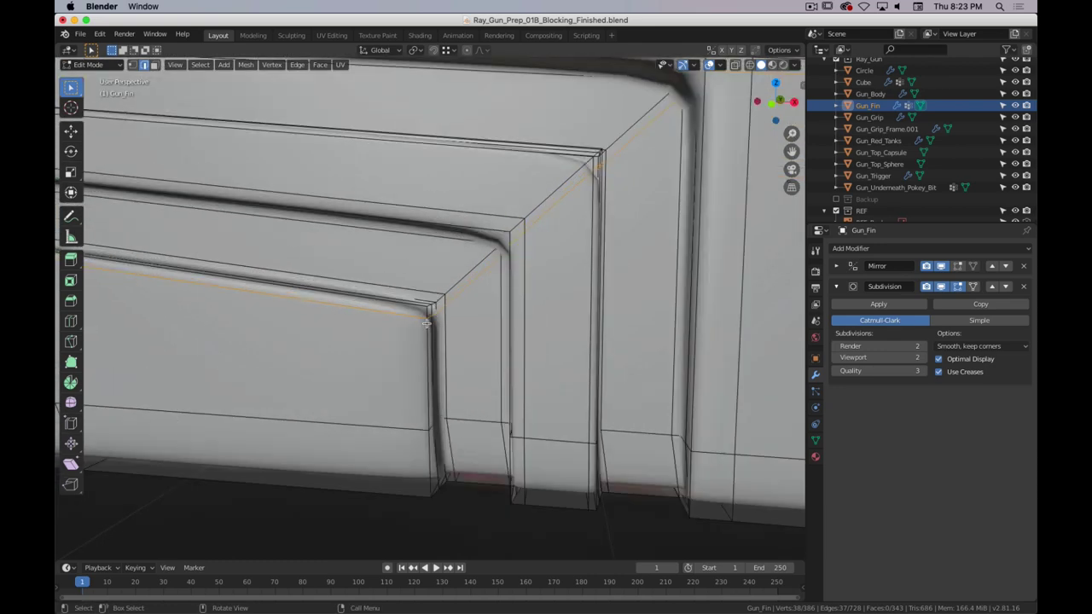
scroll(463, 287, up, 3)
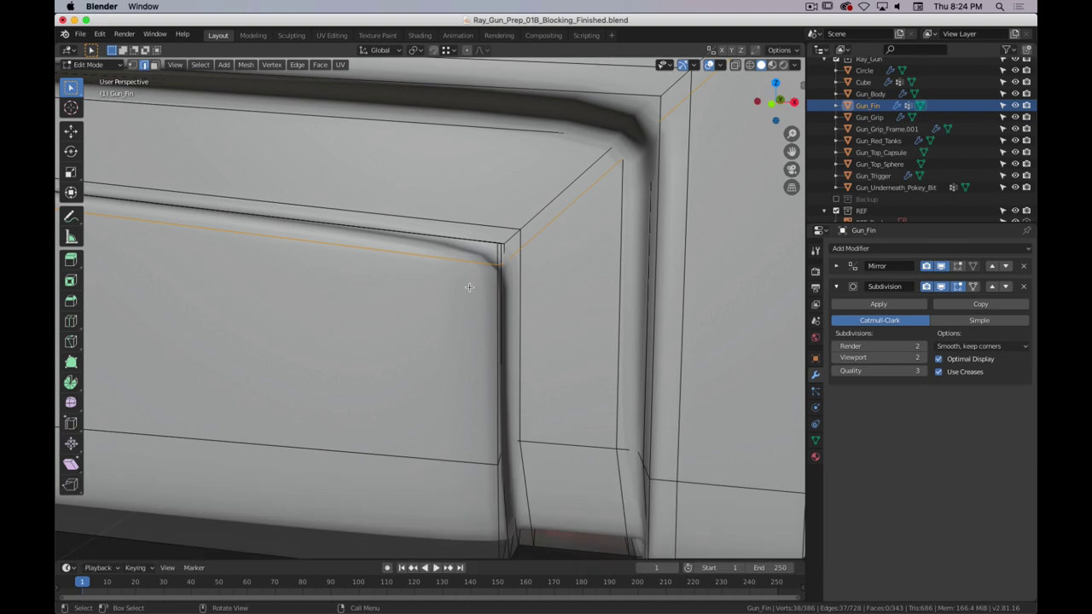
- Begin selecting the diagonal edges at the lowest ledge's corner and turn off the Subdivision modifier's display in Edit Mode
middle_drag(468, 287, 385, 292)
click(380, 290)
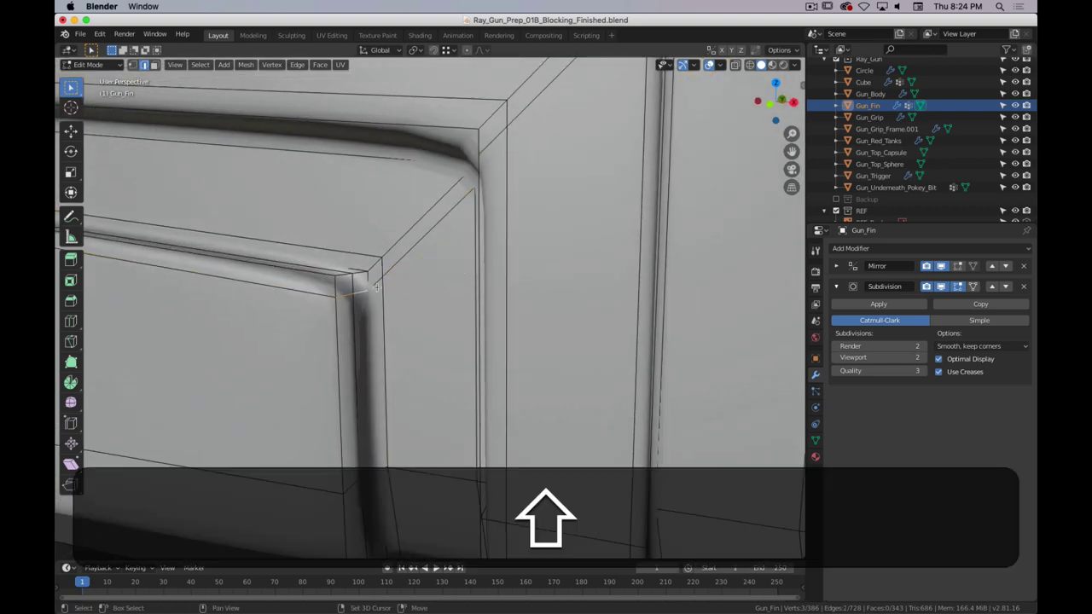
shift+middle_drag(524, 205, 620, 226)
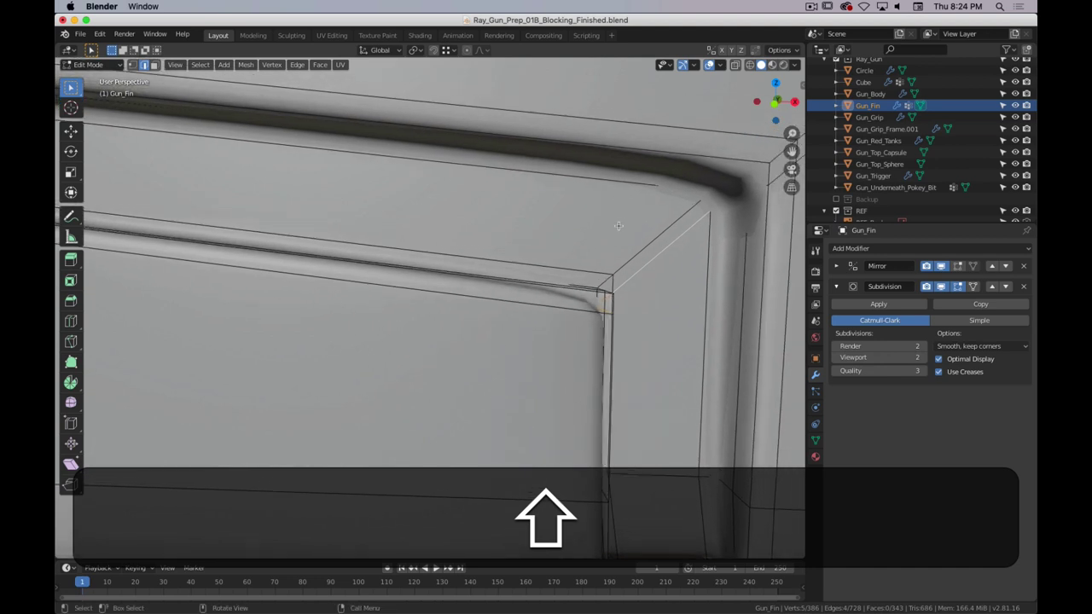
click(956, 287)
shift+middle_drag(759, 215, 635, 203)
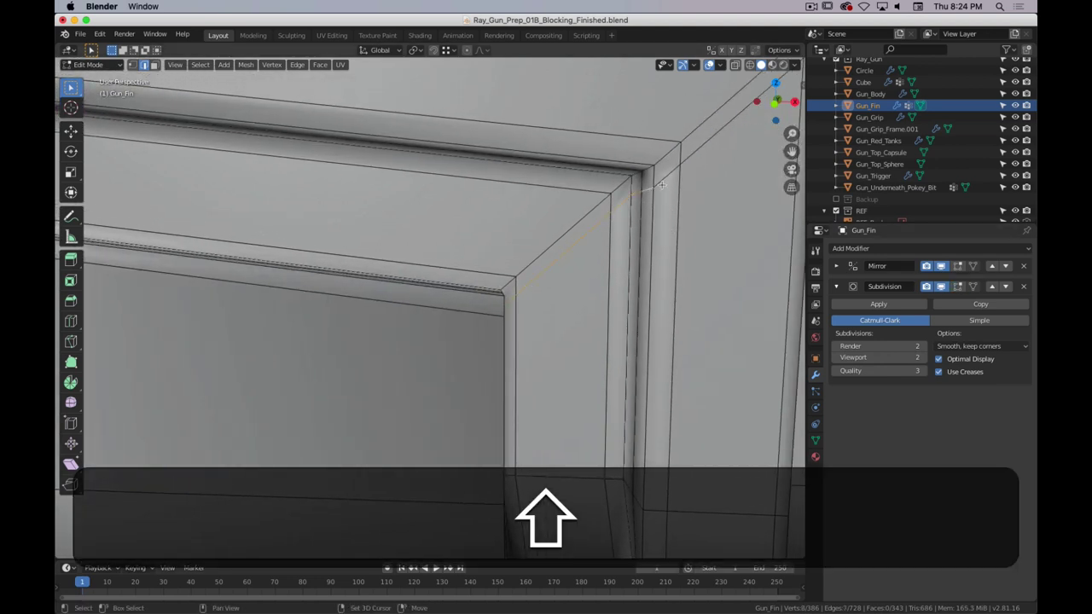
- Extend the edge selection diagonally across the remaining ledge corners up to the outermost ledge's corner
scroll(683, 178, up, 5)
scroll(682, 183, down, 5)
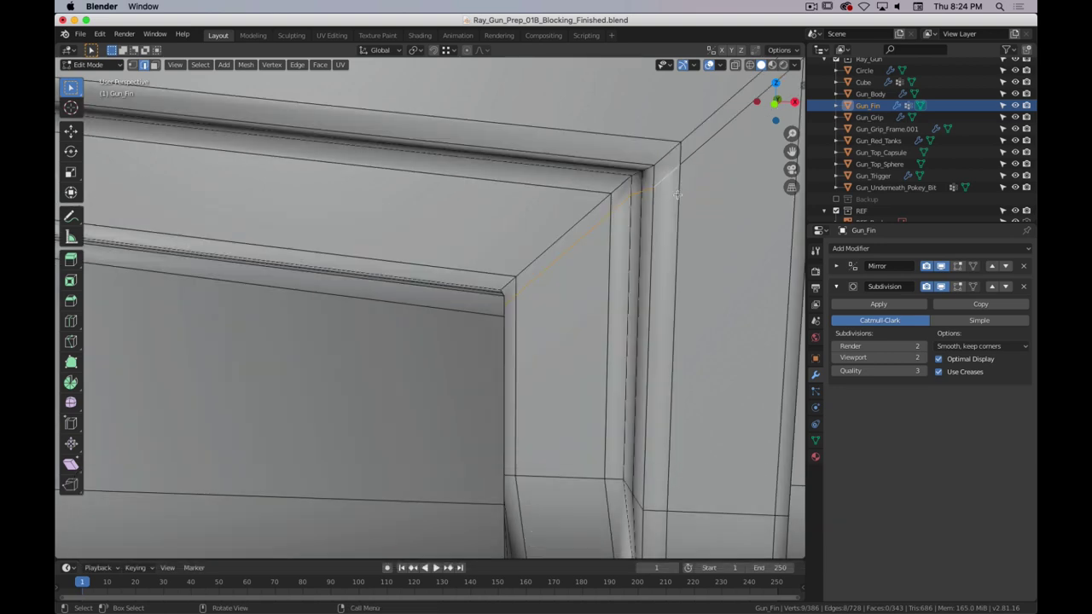
scroll(680, 191, down, 5)
scroll(680, 192, up, 5)
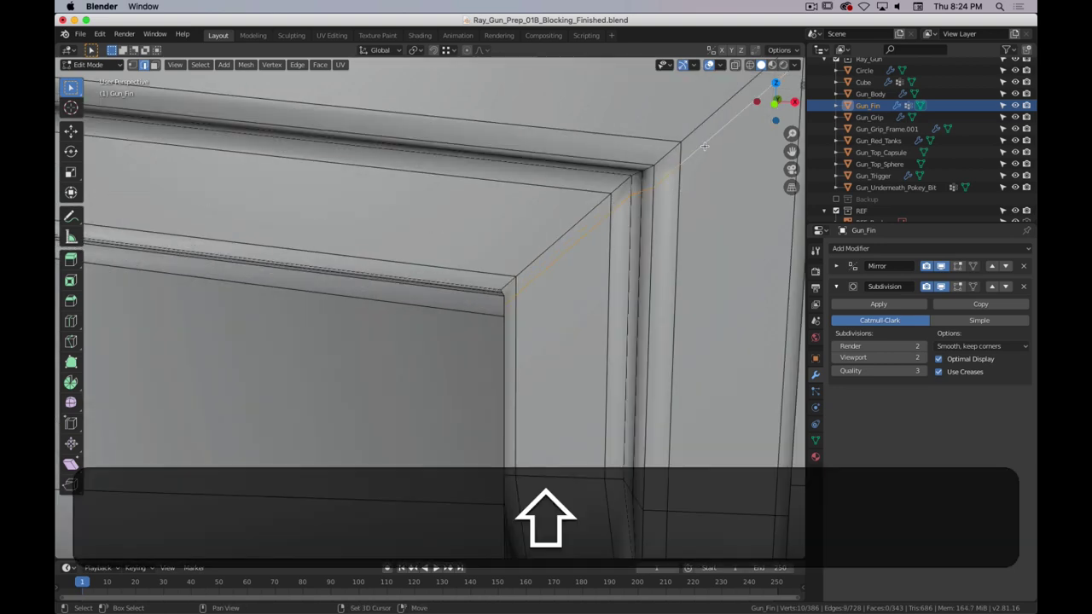
middle_drag(705, 146, 682, 165)
scroll(683, 165, down, 4)
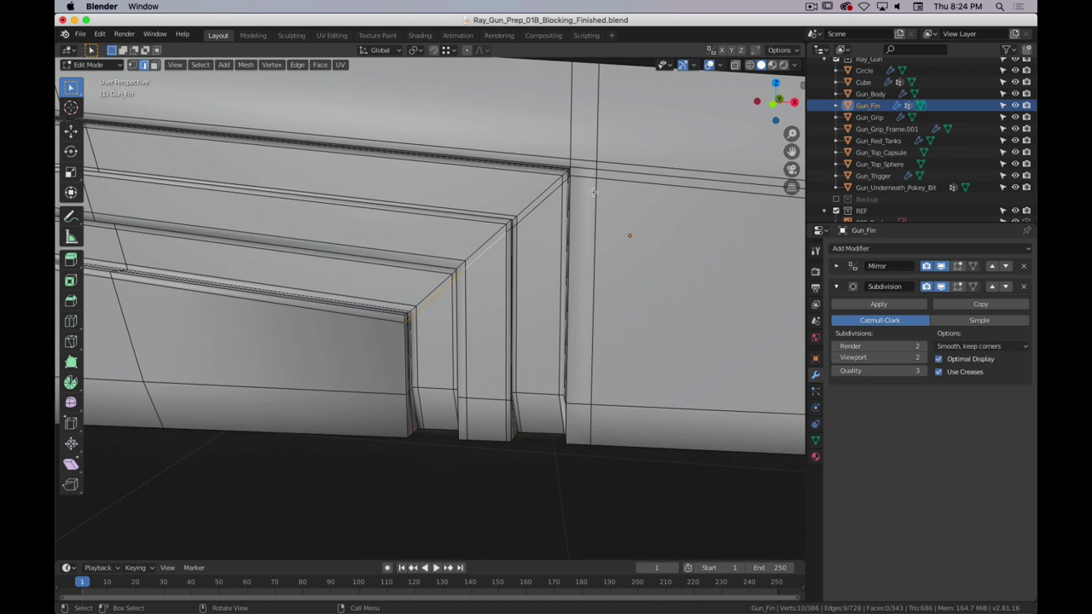
middle_drag(593, 192, 609, 184)
shift+middle_drag(561, 211, 609, 198)
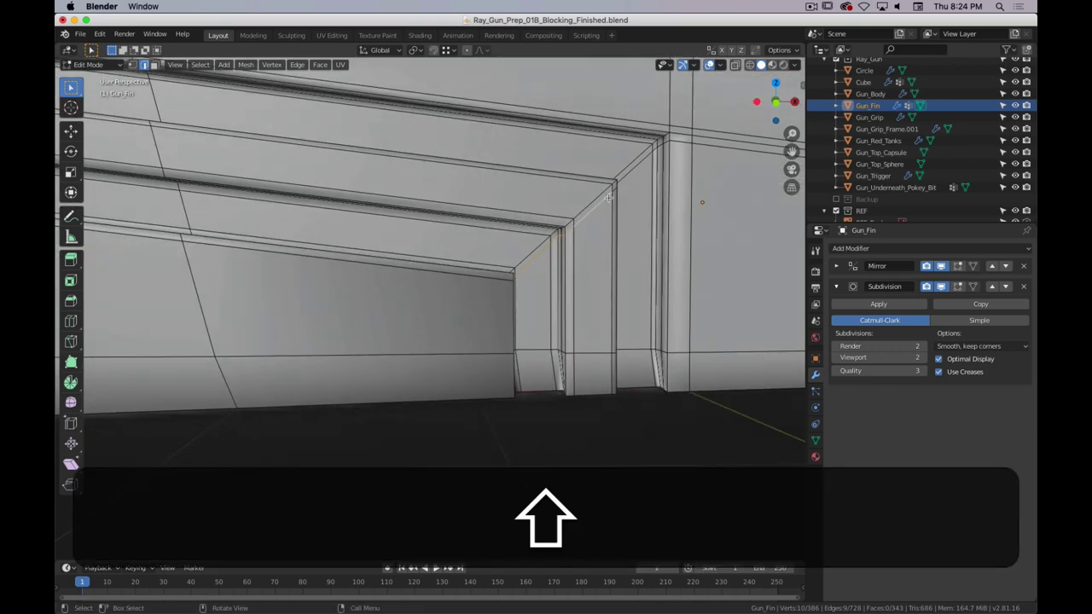
scroll(625, 179, up, 2)
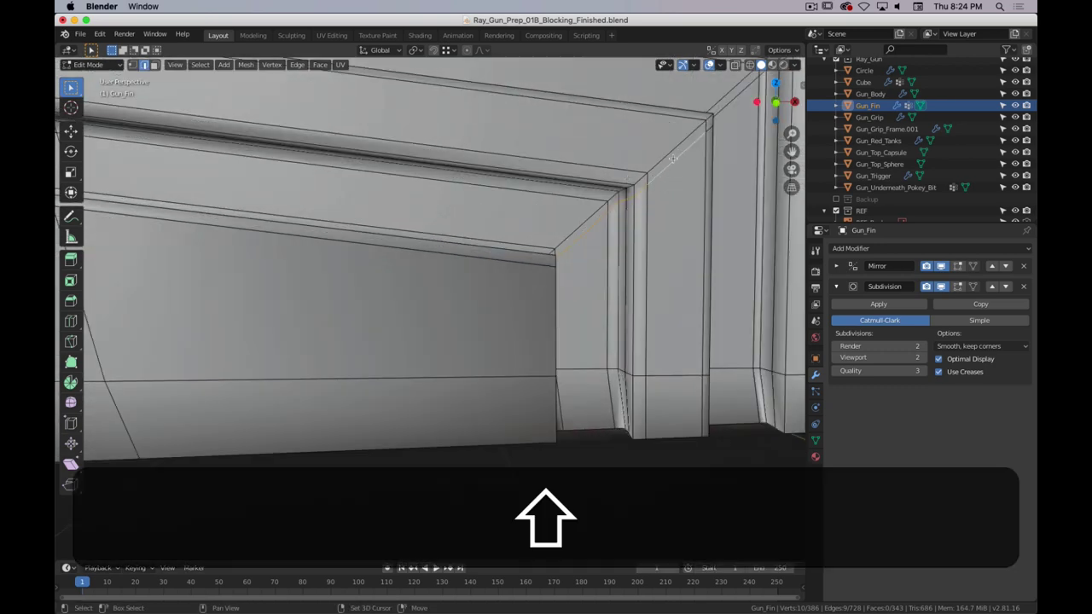
shift+middle_drag(683, 160, 361, 390)
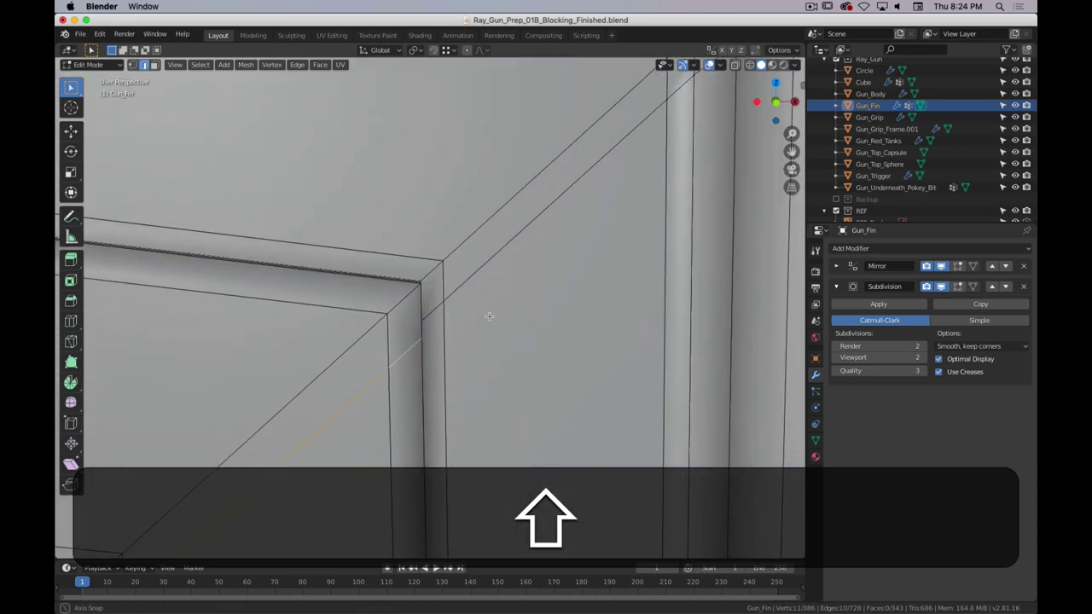
mouse_move(488, 317)
shift+middle_down()
mouse_move(594, 291)
mouse_move(480, 316)
shift+middle_up()
shift+middle_drag(165, 330, 265, 310)
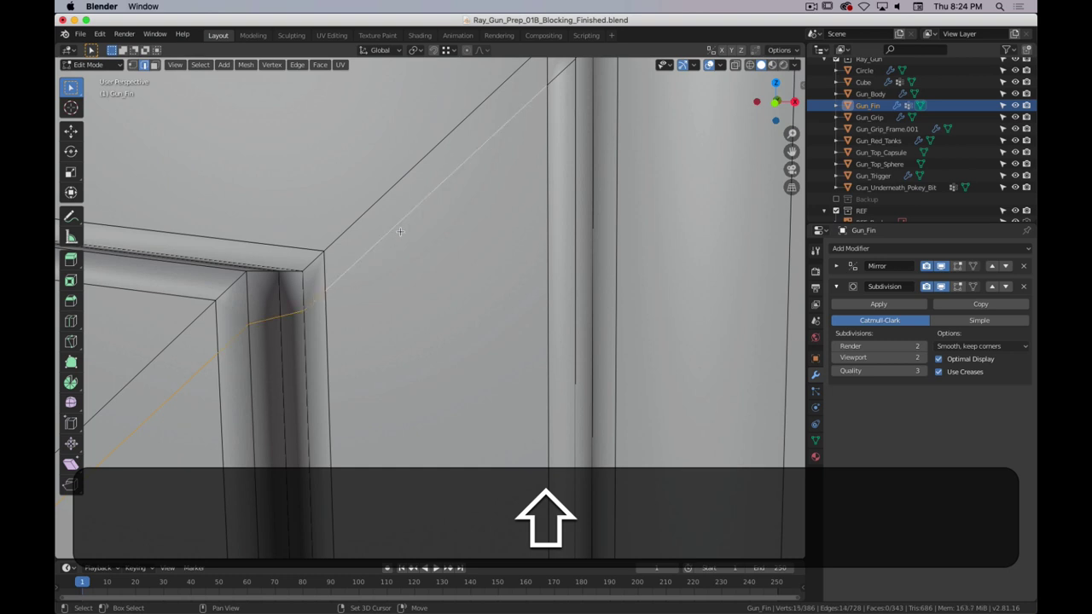
shift+middle_drag(400, 231, 593, 245)
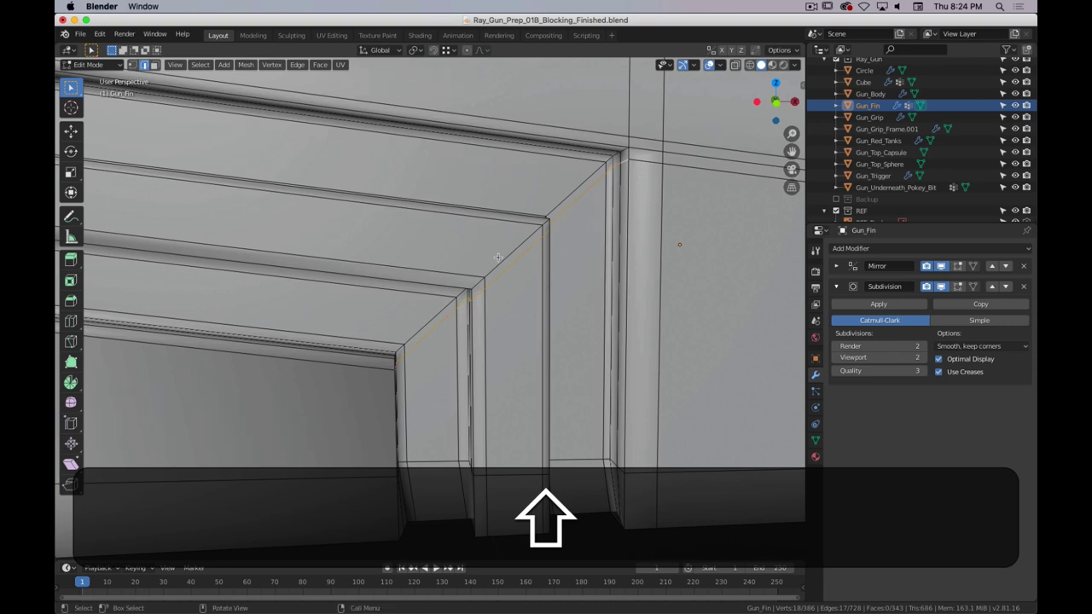
- Slide the selected diagonal corner edges down the ledges' sides and preview the fin in Object Mode
key(g)
key(g)
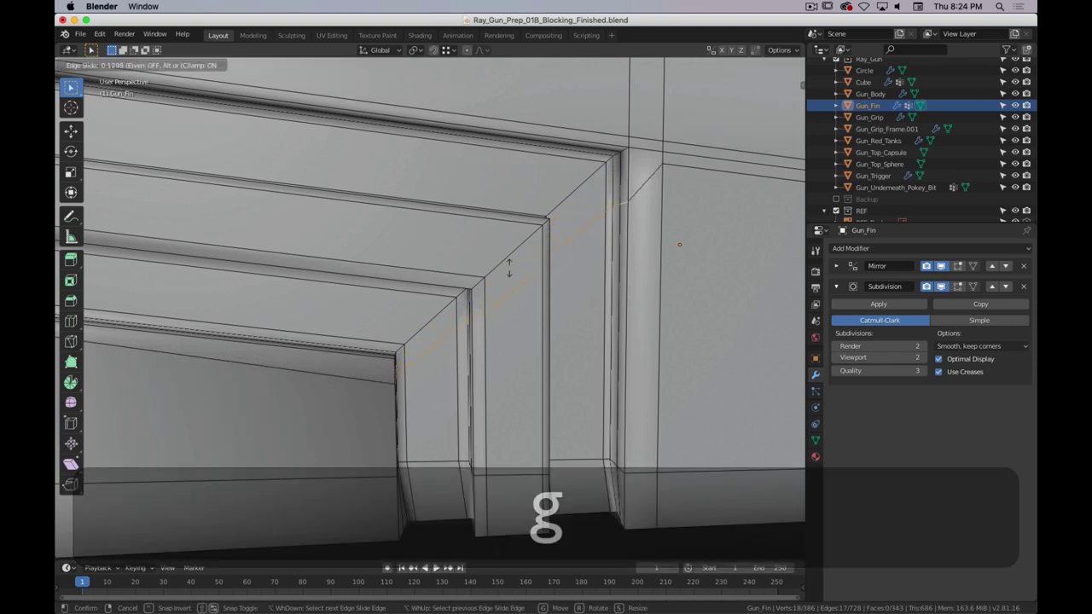
click(511, 275)
key(Tab)
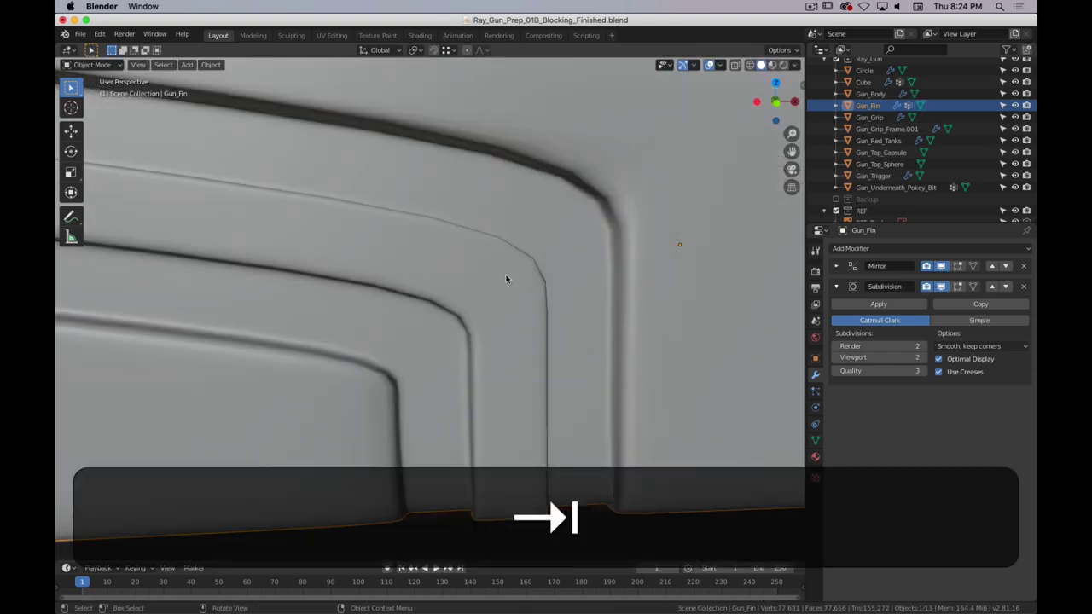
scroll(441, 252, down, 3)
key(Tab)
- Examine the slid corner edges and the edge flow along the fin, comparing the Edit Mode cage with the smoothed result
scroll(512, 273, up, 1)
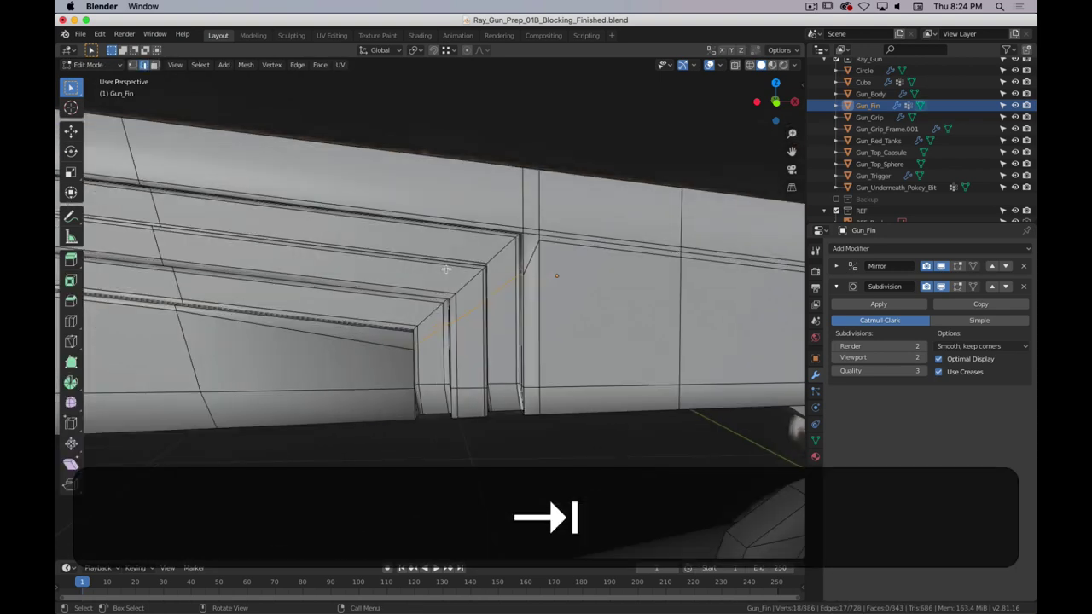
scroll(471, 271, down, 1)
shift+middle_drag(472, 272, 337, 201)
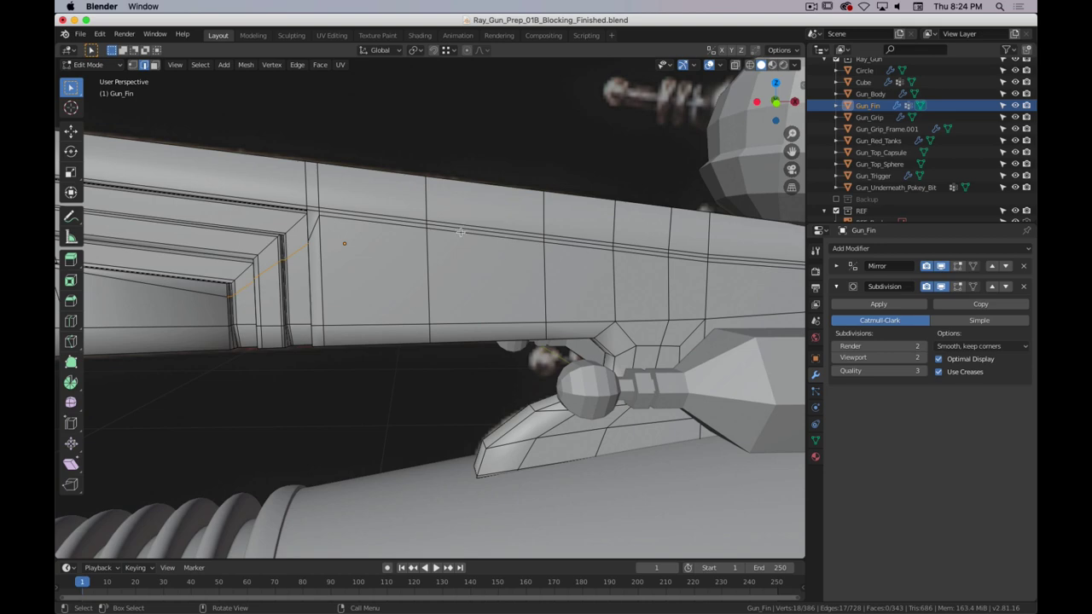
shift+middle_drag(318, 191, 468, 284)
scroll(400, 208, up, 1)
key(Tab)
key(Tab)
scroll(405, 208, up, 2)
scroll(460, 256, up, 2)
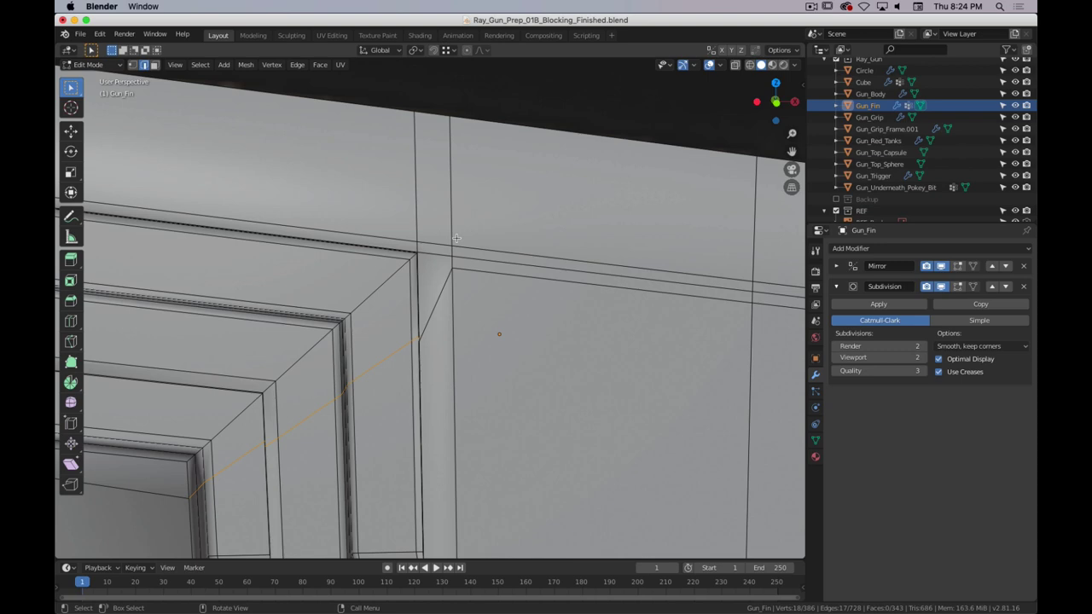
scroll(456, 238, down, 8)
shift+middle_drag(446, 263, 477, 202)
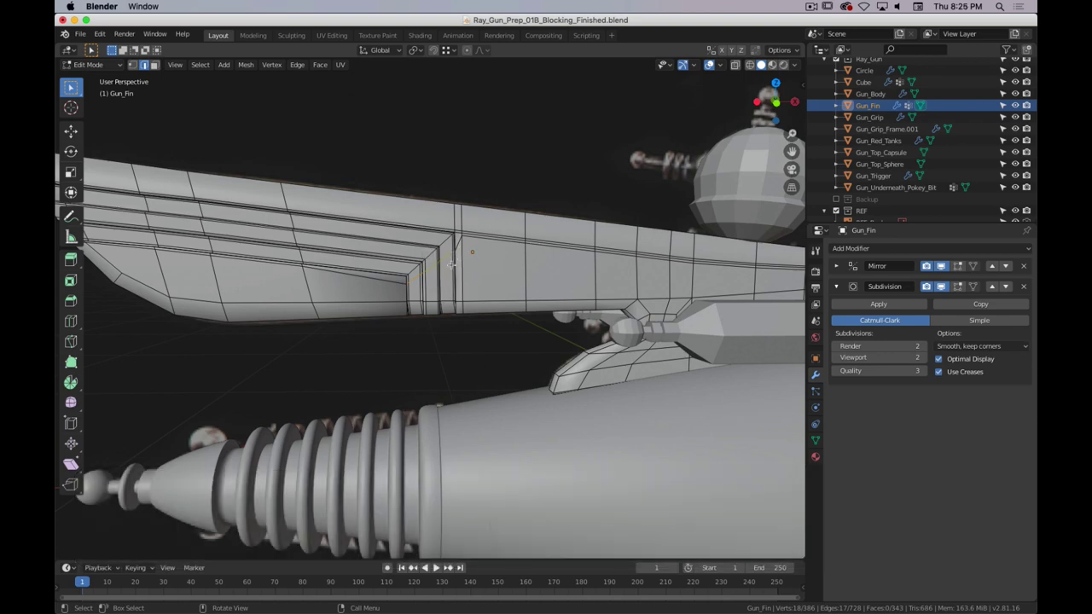
- Undo the last slide of the diagonal corner edges
key(ctrl+z)
key(ctrl+z)
key(ctrl+z)
key(ctrl+z)
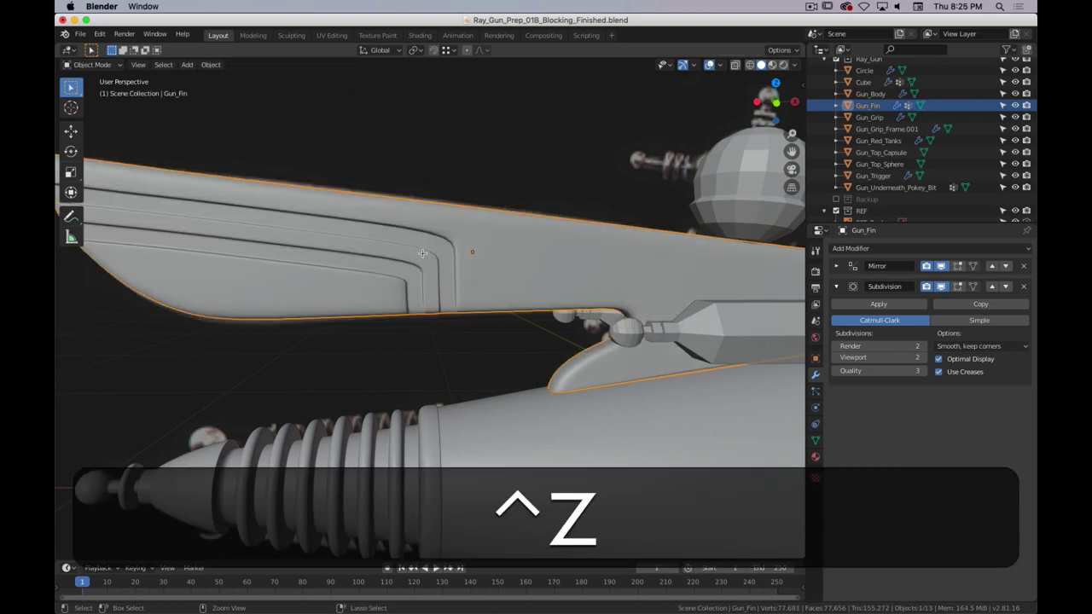
key(ctrl+z)
- Slide the selected diagonal corner edges down the ledges' sides with Even enabled, at a factor of about 0.175
scroll(422, 253, up, 3)
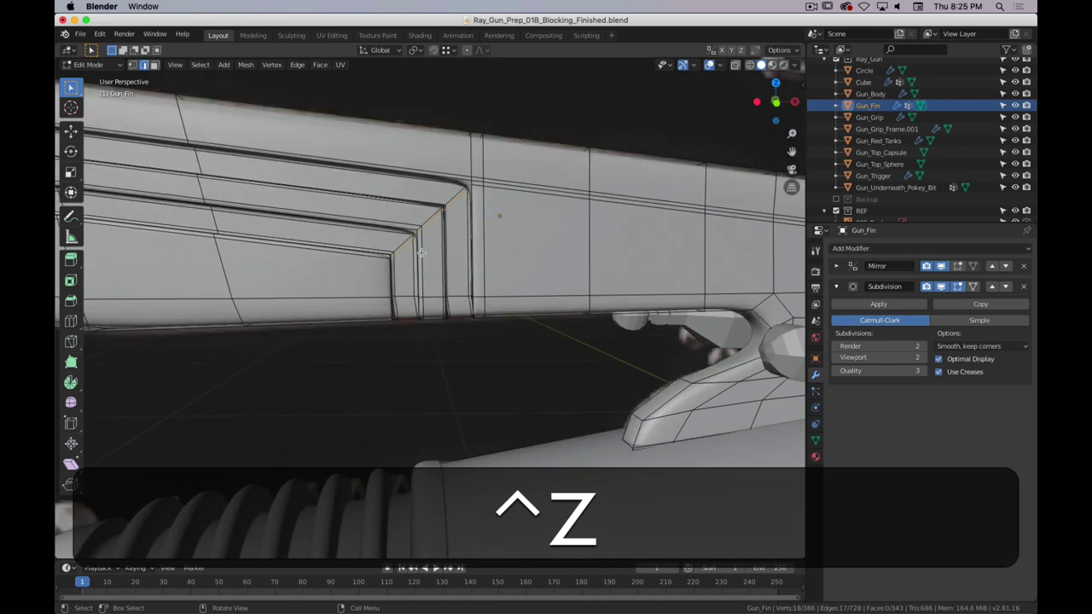
key(g)
key(g)
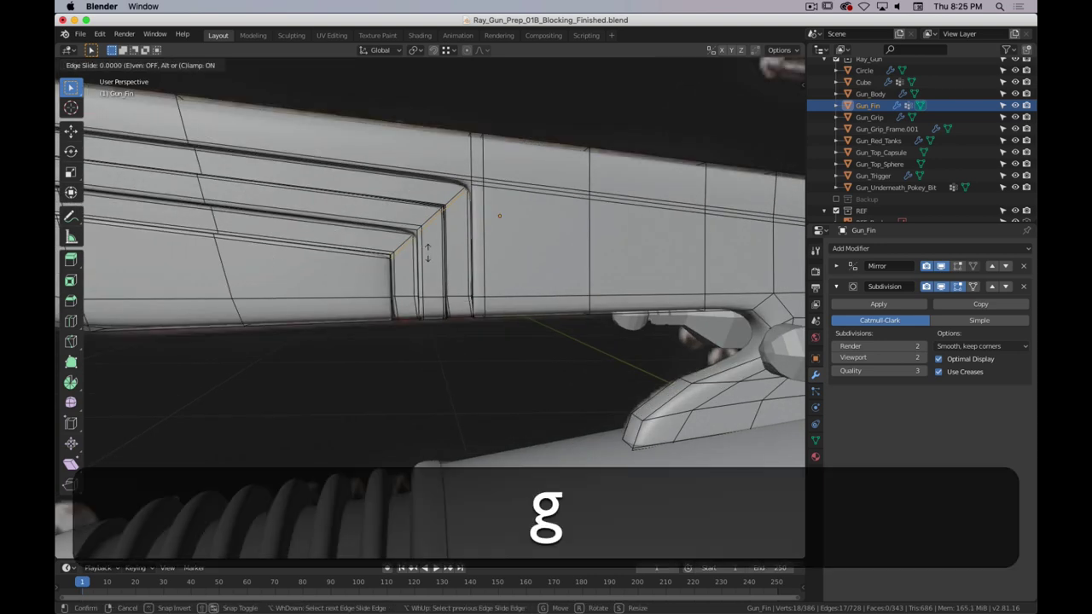
key(e)
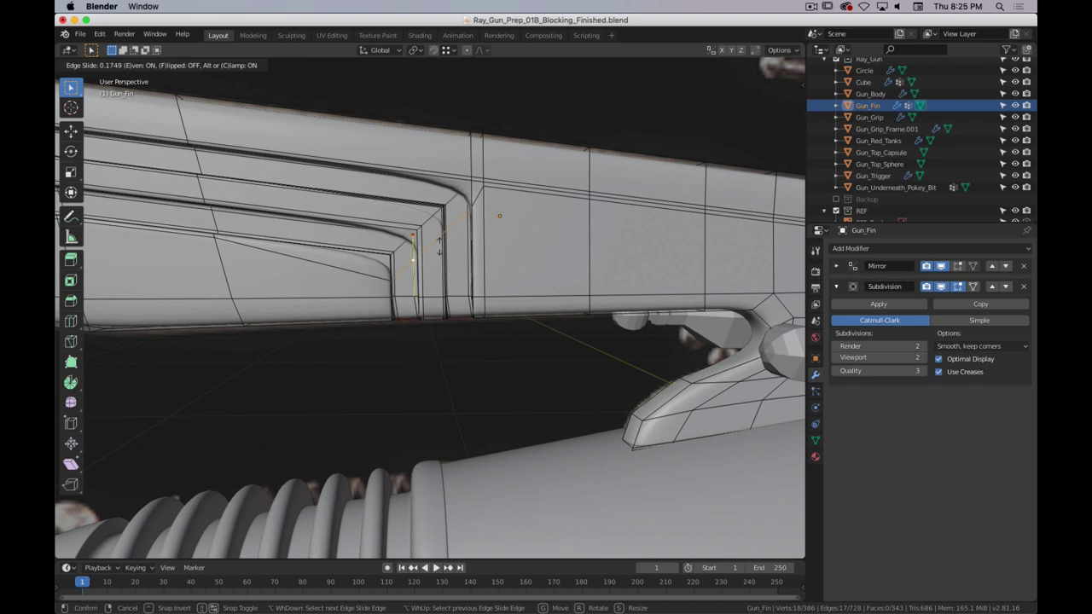
click(440, 246)
key(Tab)
key(Tab)
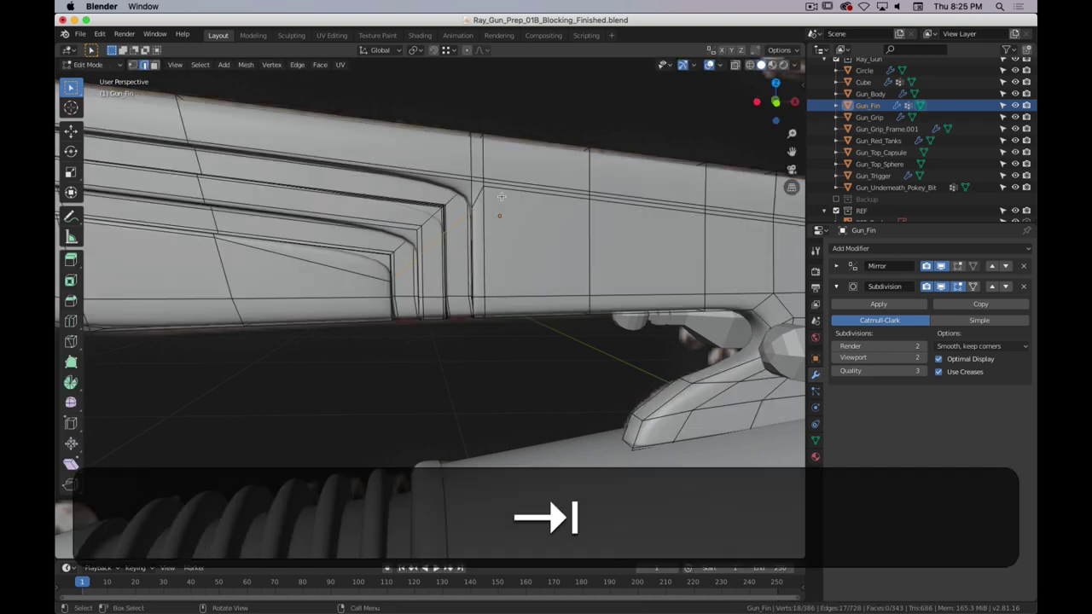
- Switch to vertex selection and examine the three closely spaced edge loops running from the outermost ledge's corner along the fin
key(shift+Tab)
shift+middle_drag(531, 185, 454, 200)
key(1)
scroll(529, 188, up, 2)
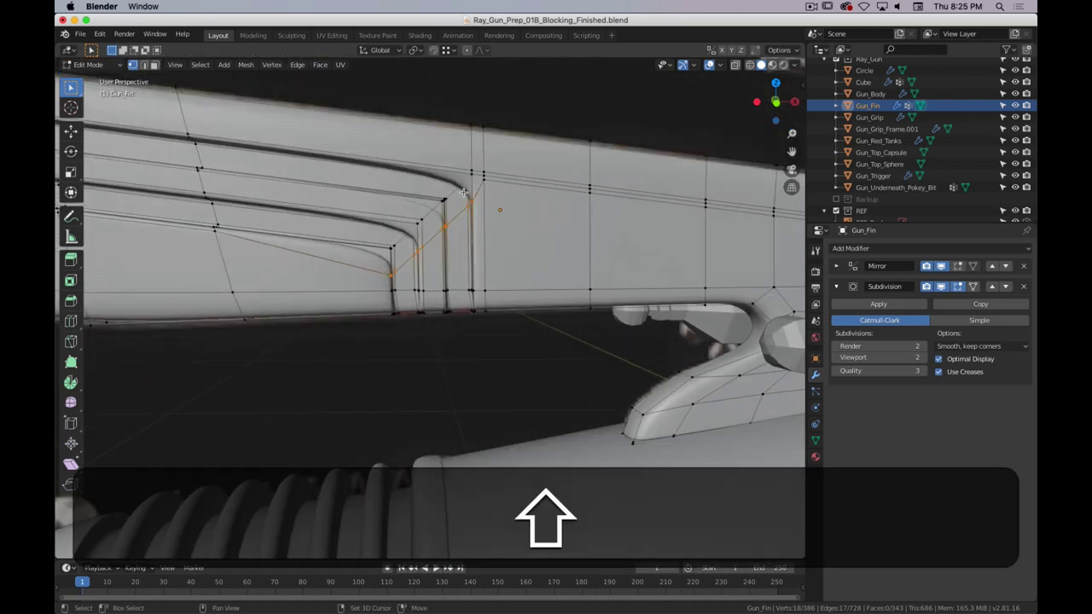
shift+middle_drag(433, 219, 368, 243)
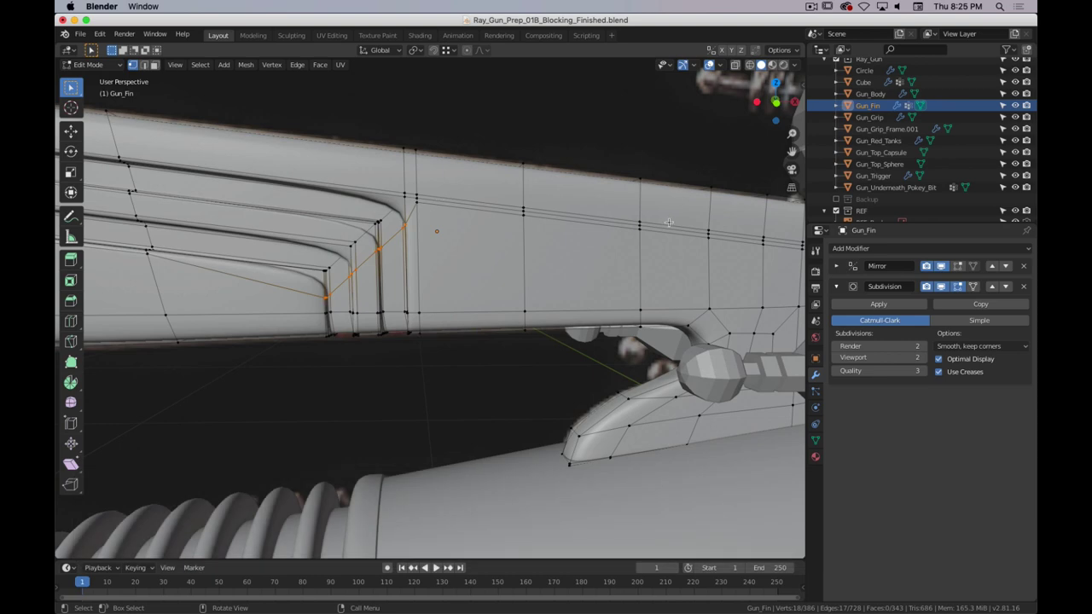
shift+middle_drag(649, 226, 562, 252)
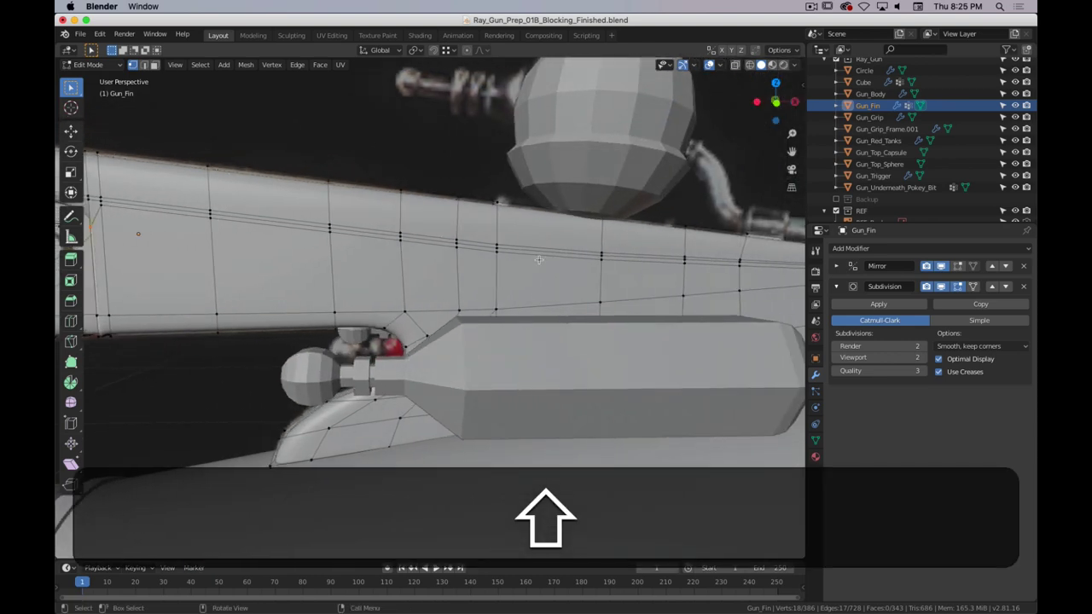
shift+middle_drag(696, 251, 931, 268)
scroll(347, 218, up, 3)
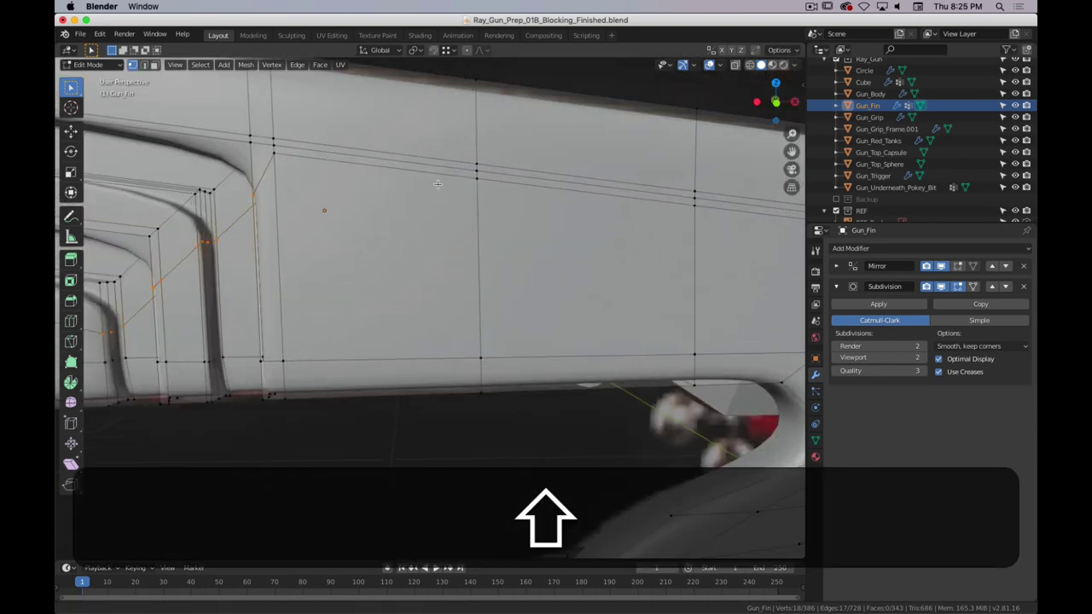
shift+middle_drag(438, 184, 427, 206)
shift+middle_drag(355, 229, 374, 237)
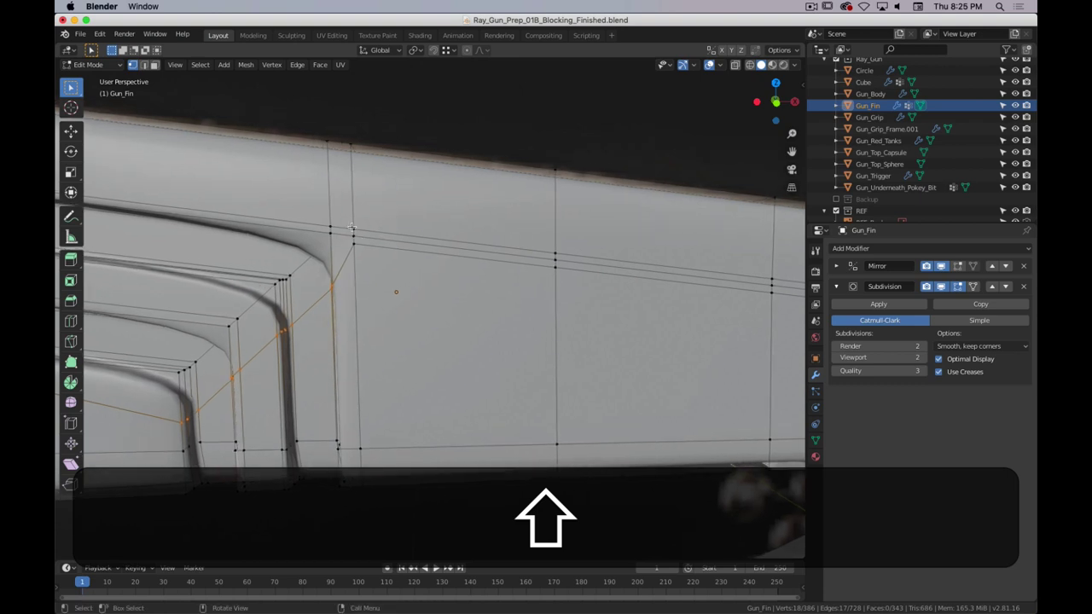
- Merge the three stacked vertices just outside the outermost ledge's corner using At Last
click(353, 229)
shift+click(353, 244)
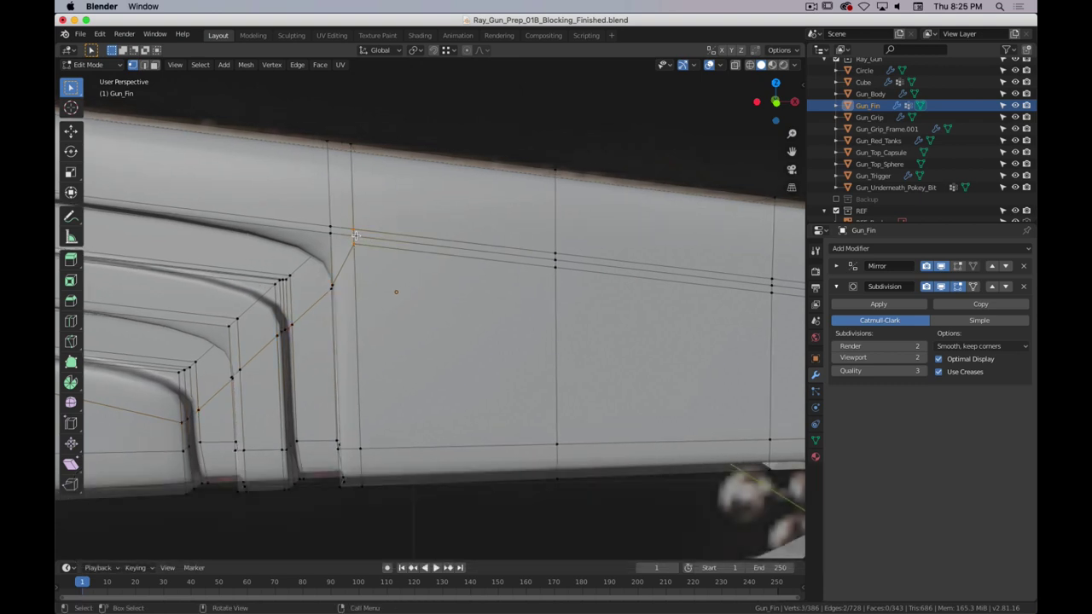
right_click(355, 236)
mouse_move(349, 483)
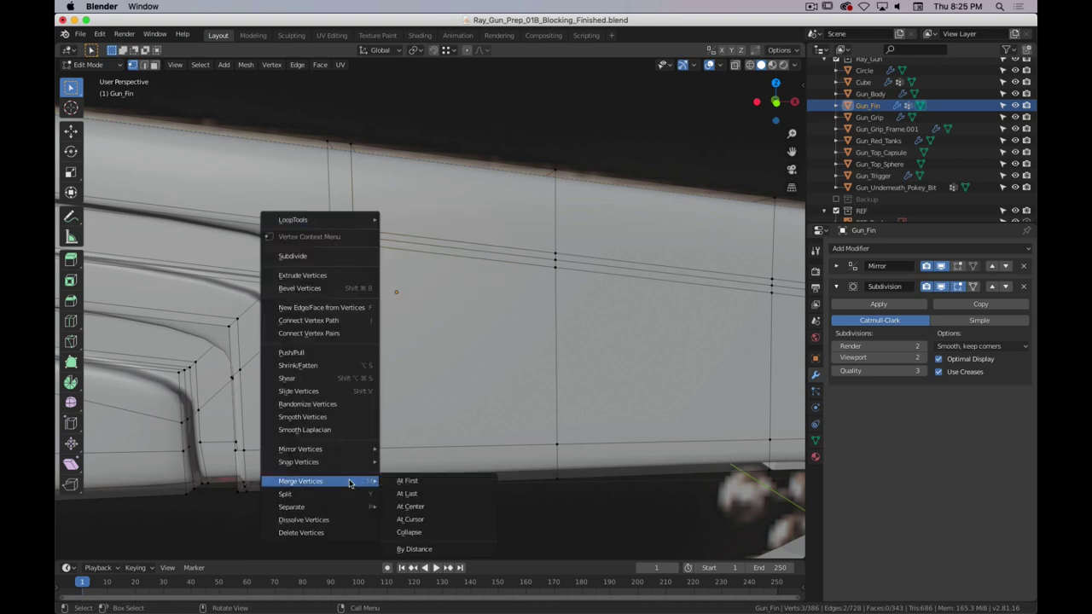
click(432, 494)
shift+middle_drag(360, 287, 370, 321)
scroll(380, 294, up, 5)
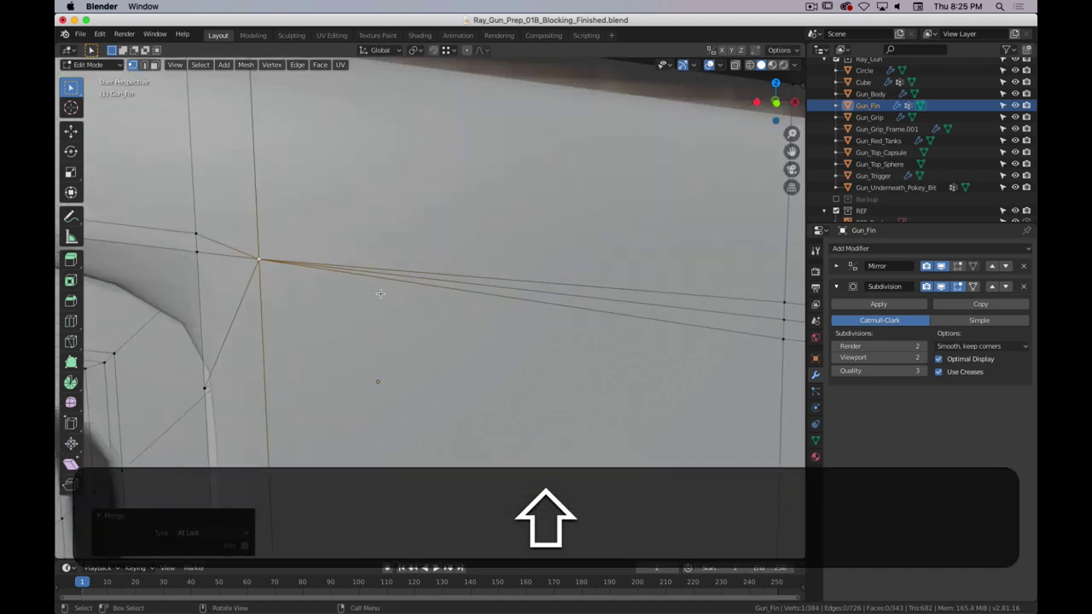
- Dissolve the short lower edge between the merged vertex and the outermost ledge's corner
shift+middle_drag(323, 273, 377, 268)
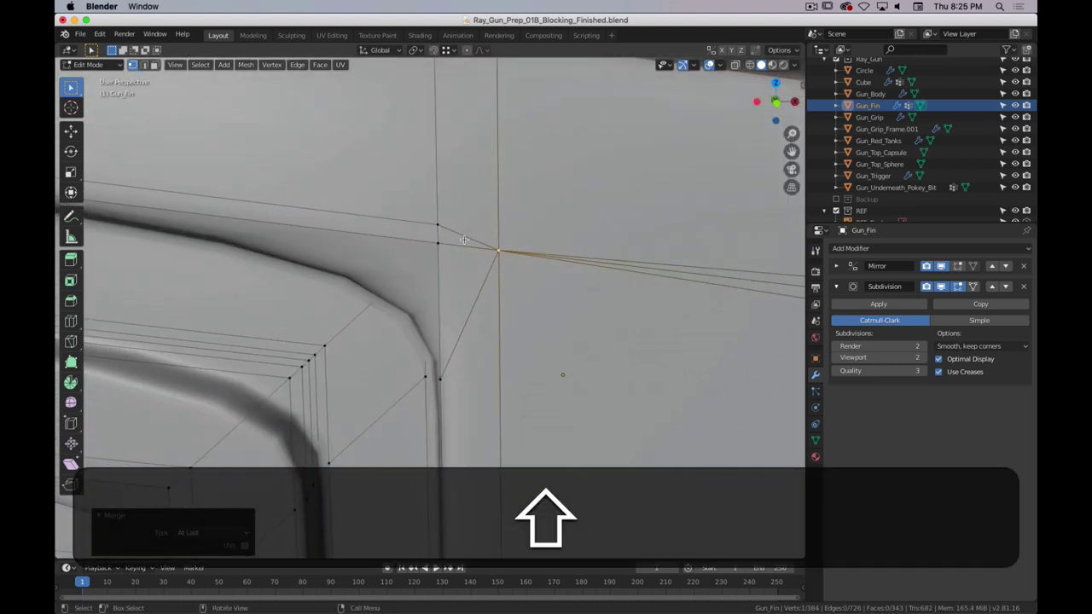
key(2)
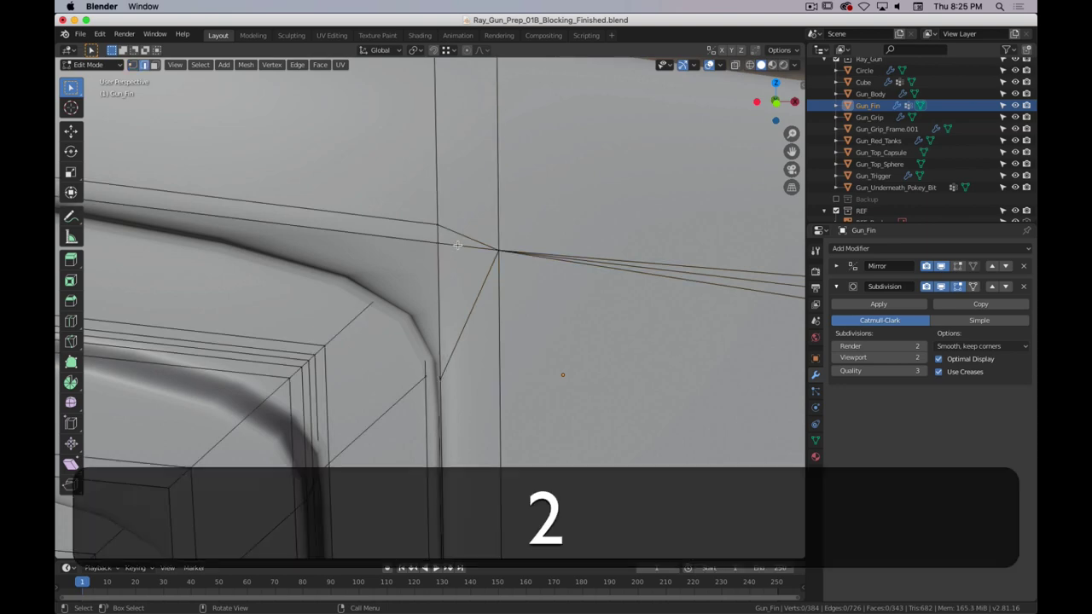
key(x)
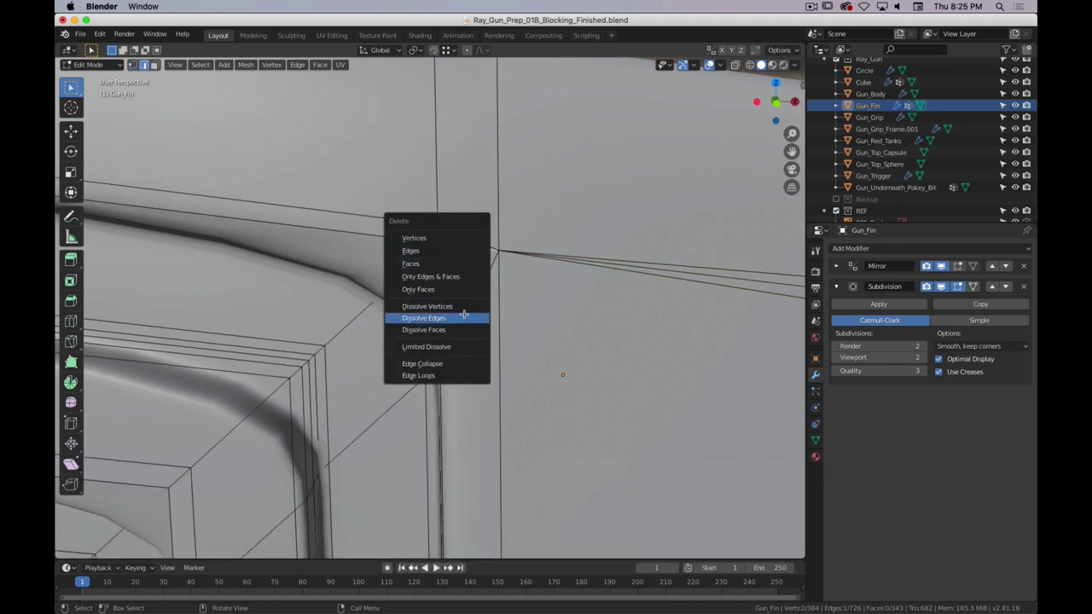
click(464, 317)
- Merge the three stacked vertices on the first cross loop beyond the outermost ledge's merged corner vertex at their middle vertex using At Last
middle_drag(500, 278, 362, 288)
scroll(317, 297, down, 4)
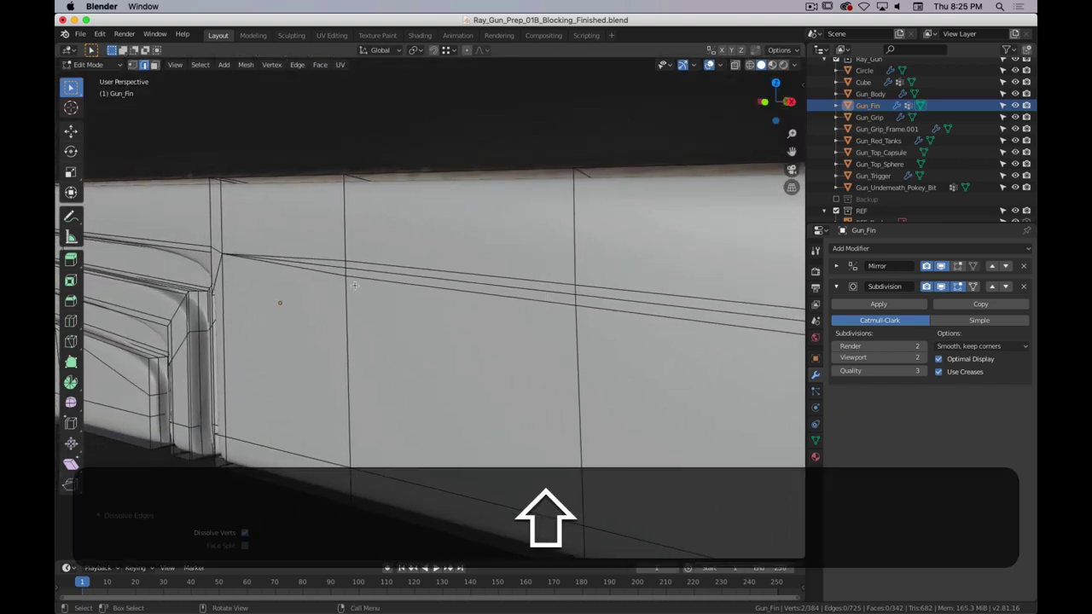
key(1)
click(347, 261)
shift+click(344, 273)
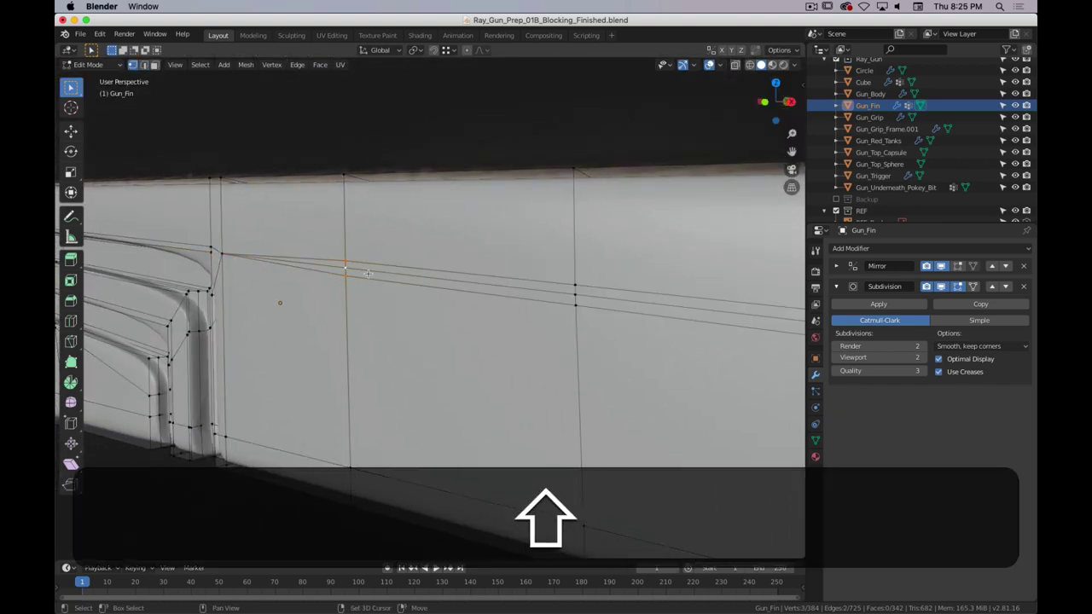
shift+click(348, 254)
right_click(363, 274)
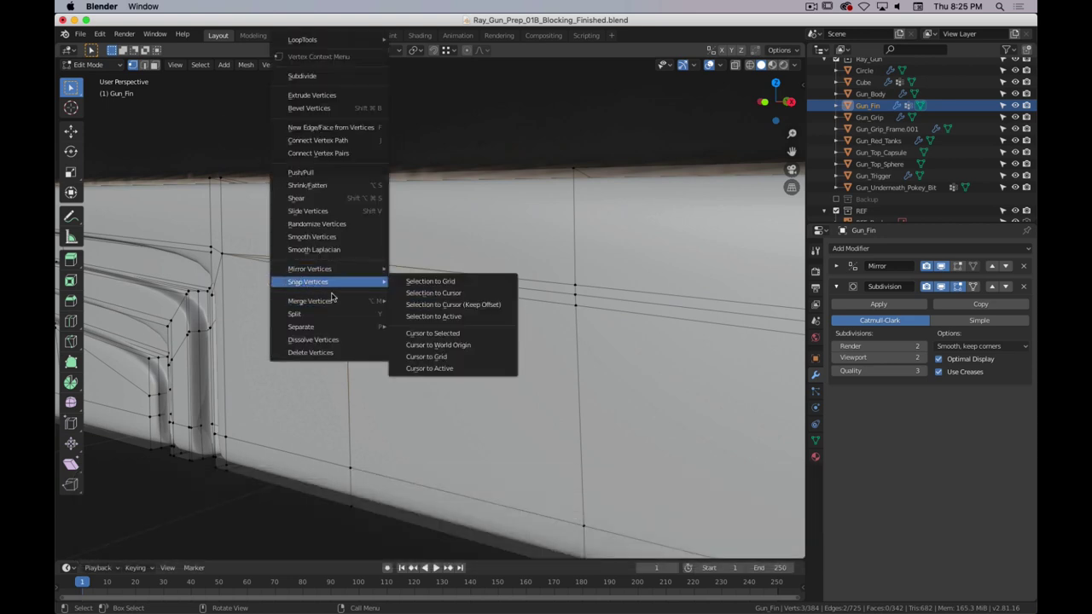
mouse_move(341, 301)
click(418, 312)
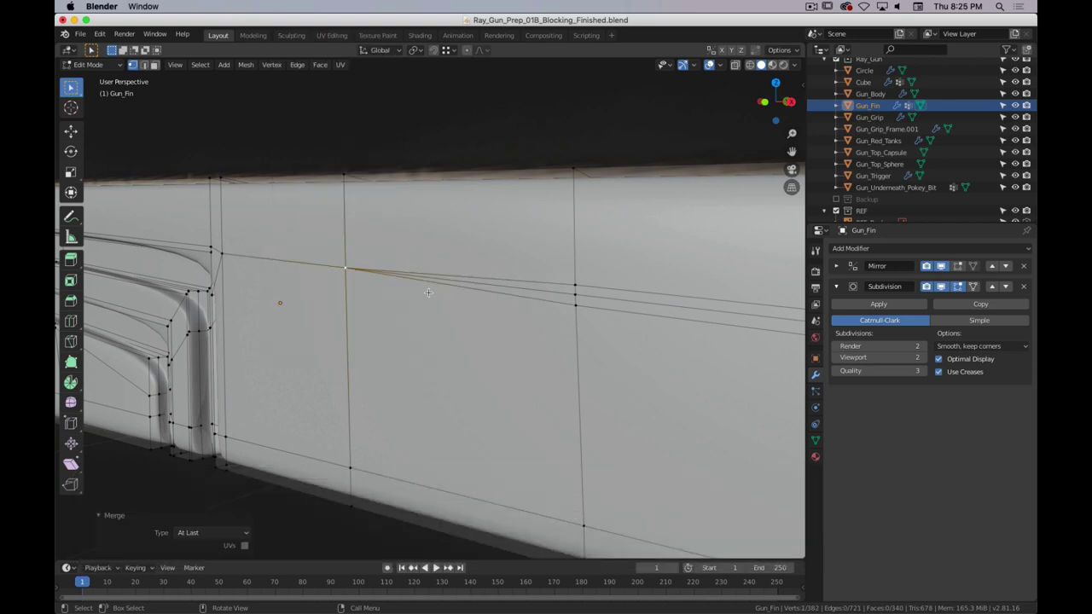
- Merge the three stacked vertices on each of the second and third cross loops beyond the ledges into their middle vertex using At Last
shift+middle_drag(427, 293, 467, 280)
click(522, 280)
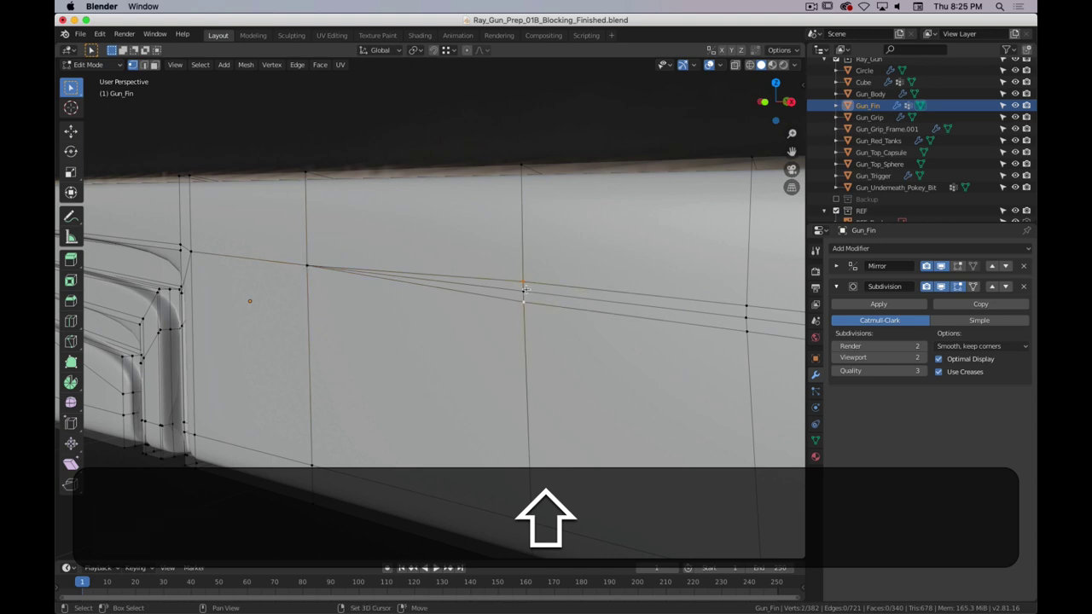
right_click(530, 291)
mouse_move(539, 298)
click(608, 316)
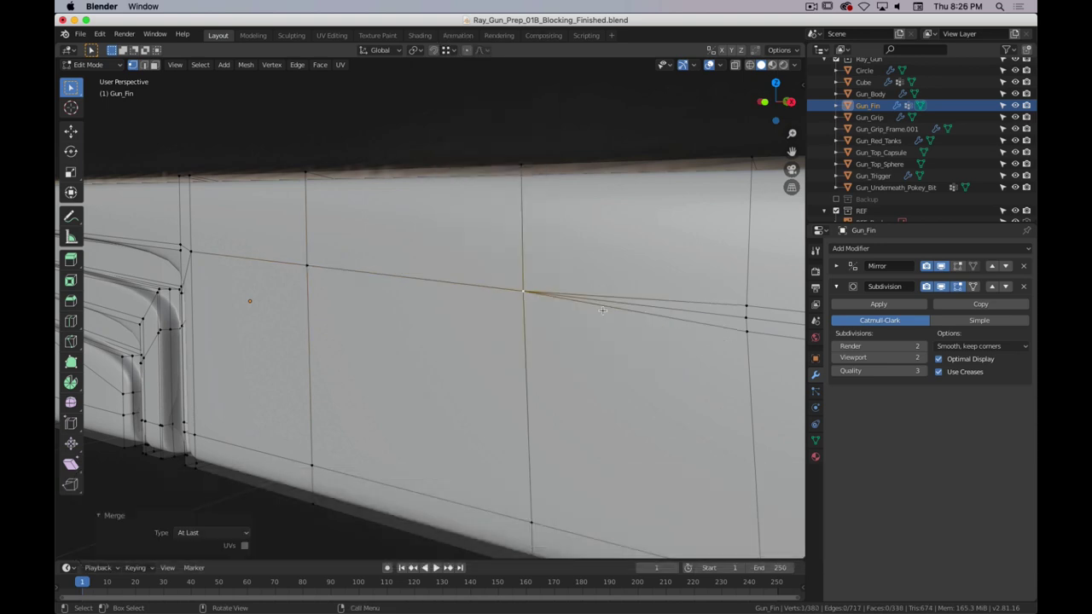
shift+middle_drag(608, 315, 481, 297)
click(443, 306)
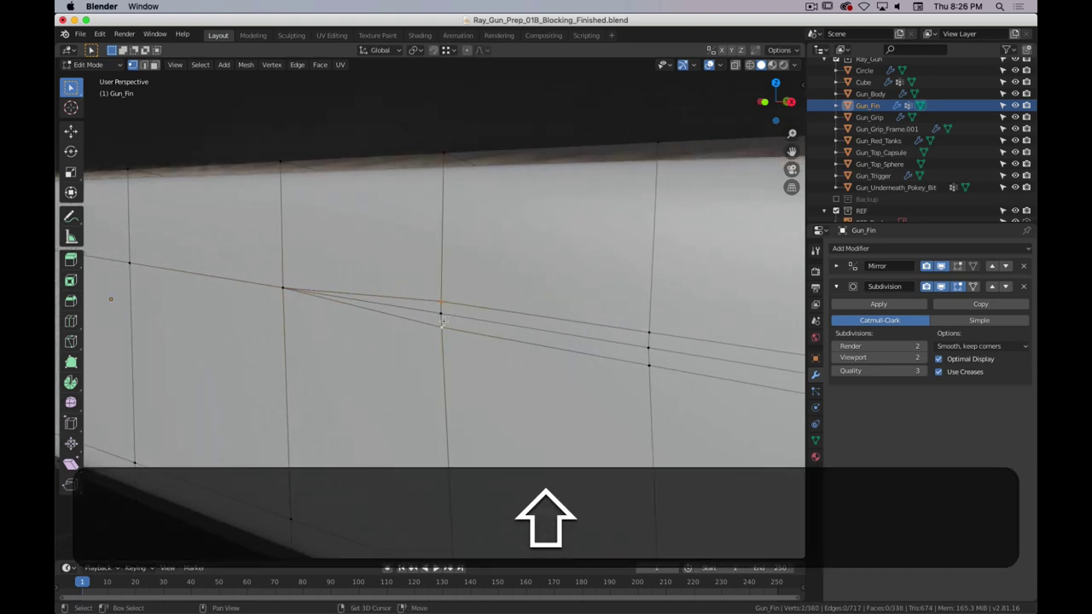
right_click(445, 313)
mouse_move(446, 313)
click(500, 312)
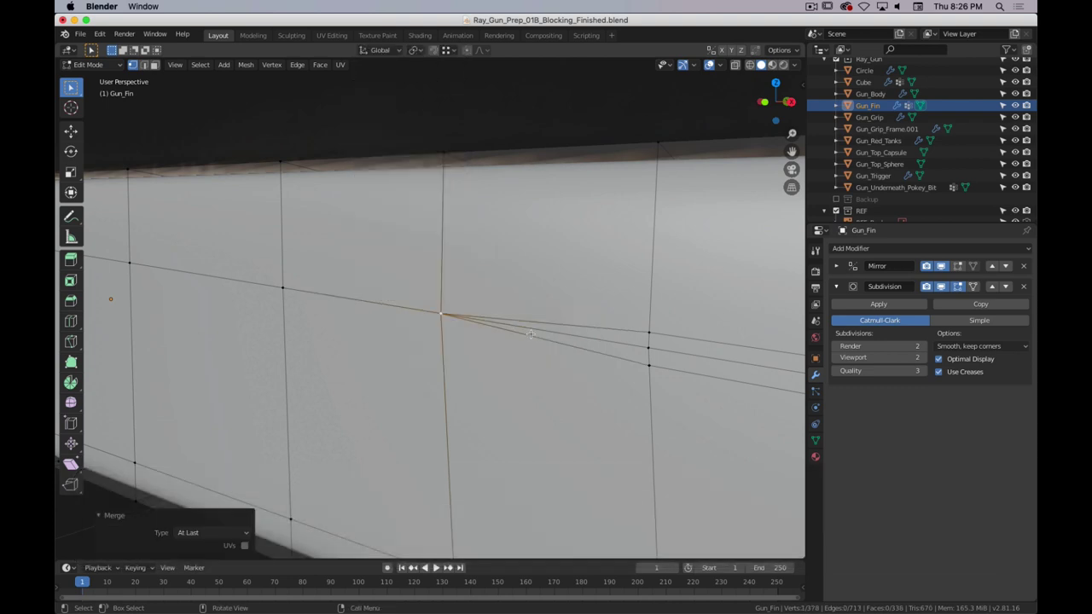
- Try to merge the three stacked vertices on the fourth cross loop beyond the ledges, and undo the merge
shift+middle_drag(499, 312, 487, 330)
shift+click(465, 325)
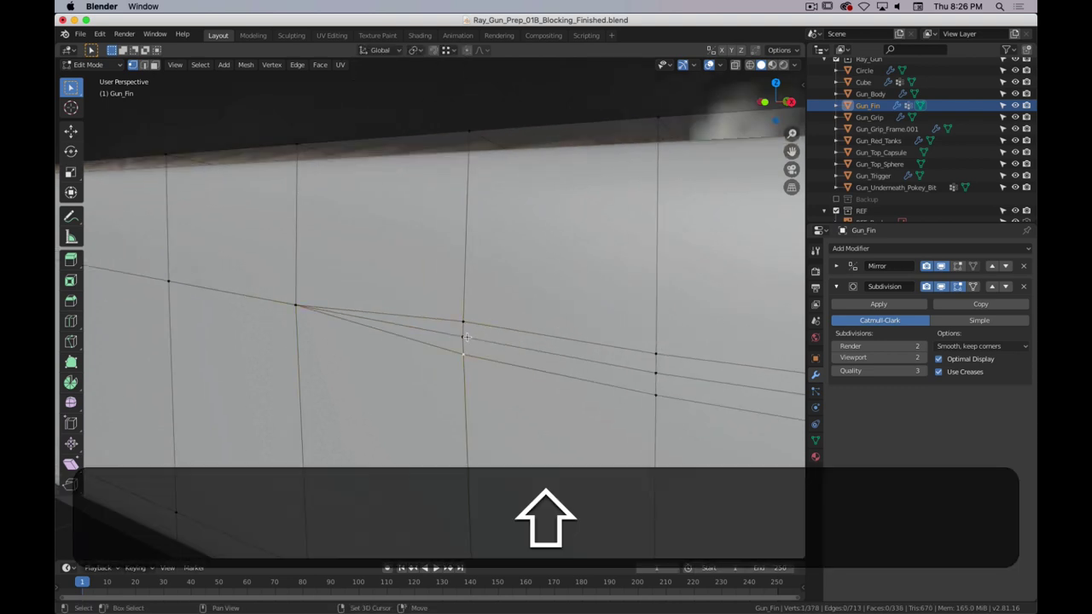
right_click(467, 339)
mouse_move(475, 337)
click(520, 353)
shift+middle_drag(520, 353, 483, 325)
key(ctrl+z)
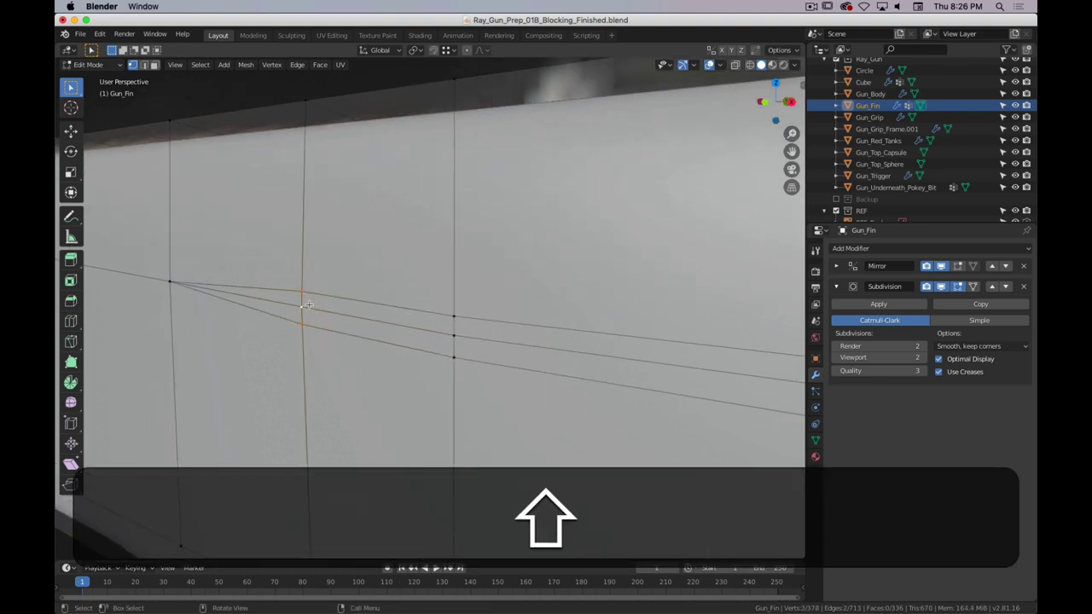
- Merge the stacked vertices on the fourth and fifth cross loops beyond the ledges into their middle vertices using At Last
right_click(307, 305)
mouse_move(312, 303)
click(393, 316)
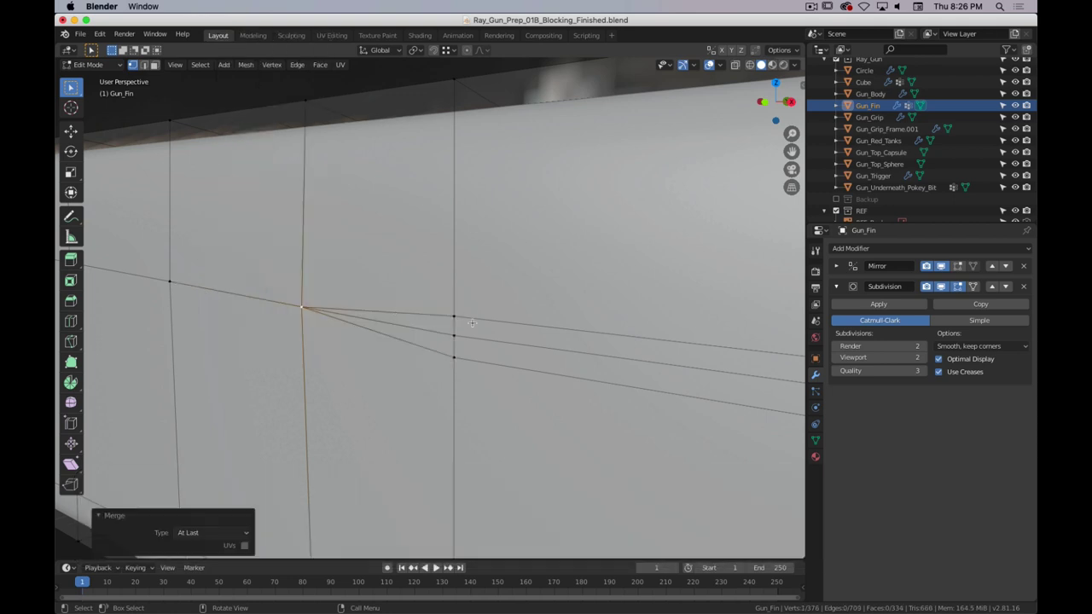
shift+click(456, 357)
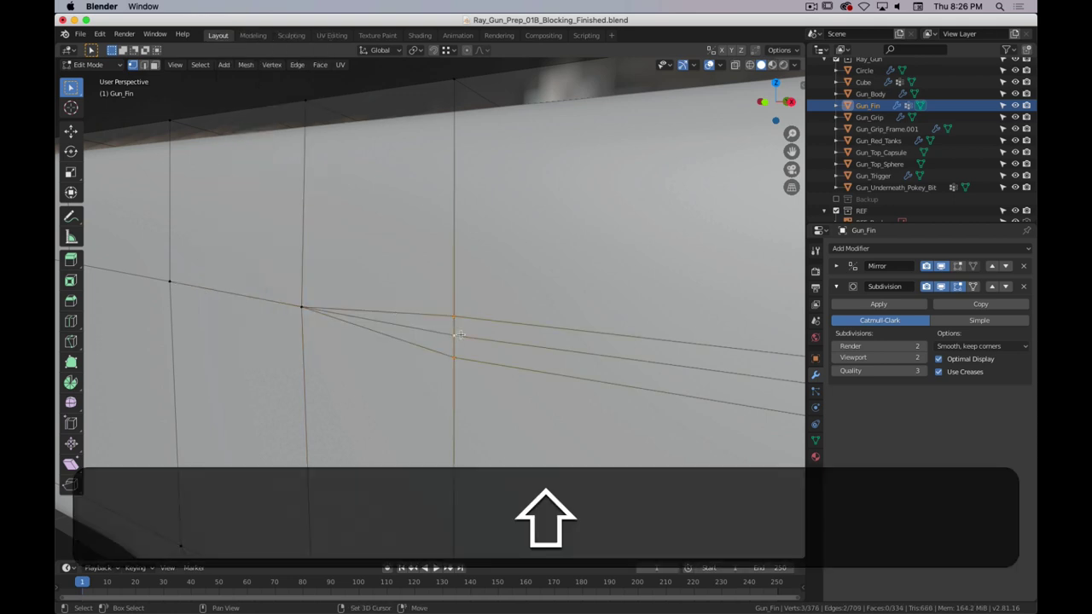
right_click(460, 334)
mouse_move(465, 333)
click(538, 346)
- Merge the three stacked vertices on the cross loop beneath the top sphere, and those on the following loop, using At Last
scroll(628, 356, down, 5)
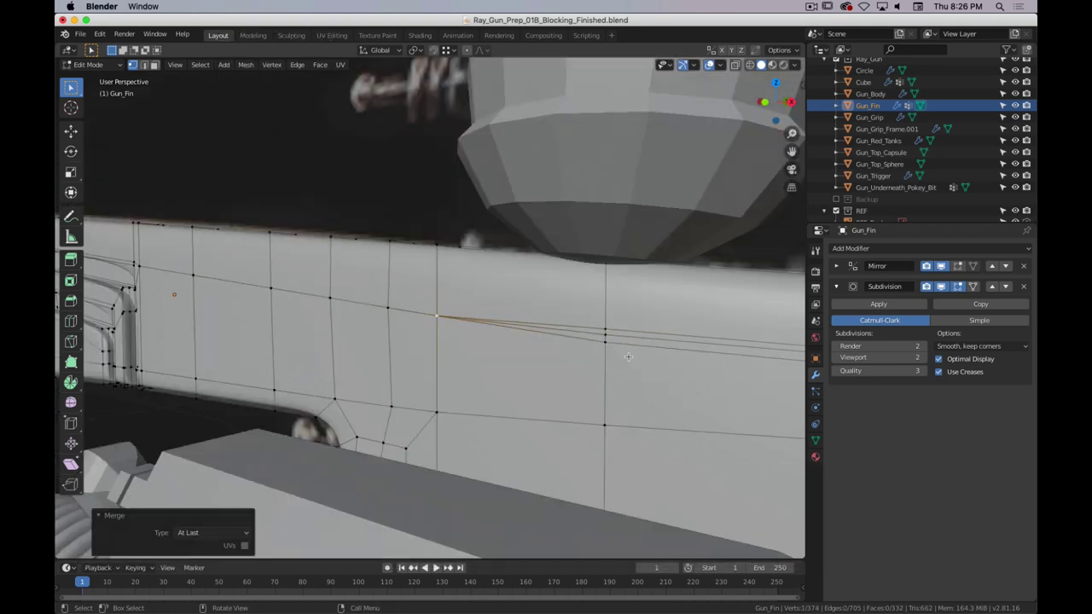
shift+middle_drag(628, 357, 508, 360)
scroll(508, 351, up, 3)
shift+click(488, 368)
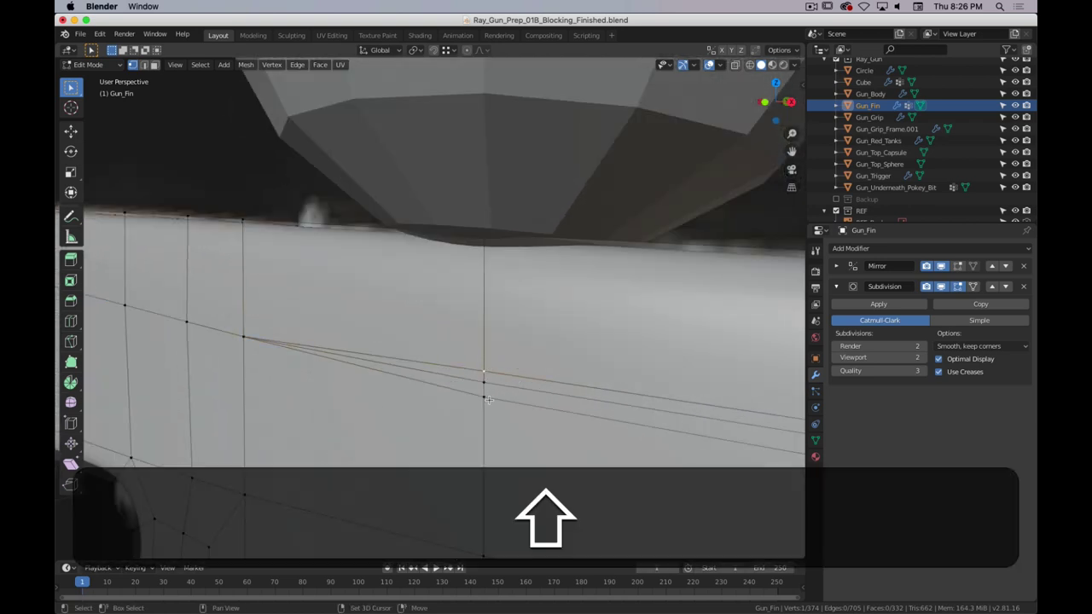
right_click(488, 383)
mouse_move(496, 388)
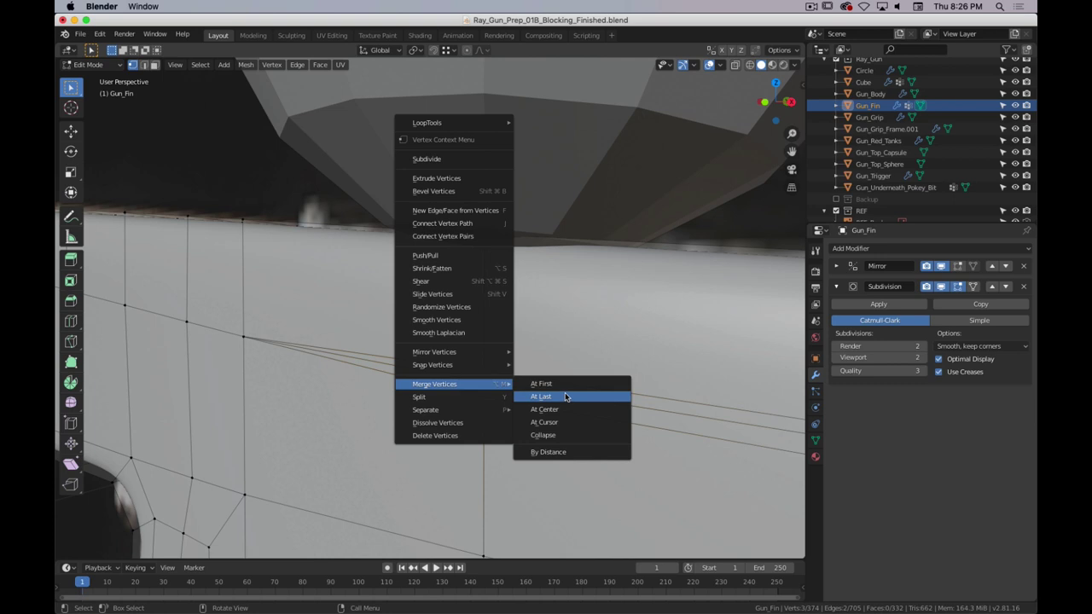
click(564, 397)
shift+middle_drag(563, 396, 471, 332)
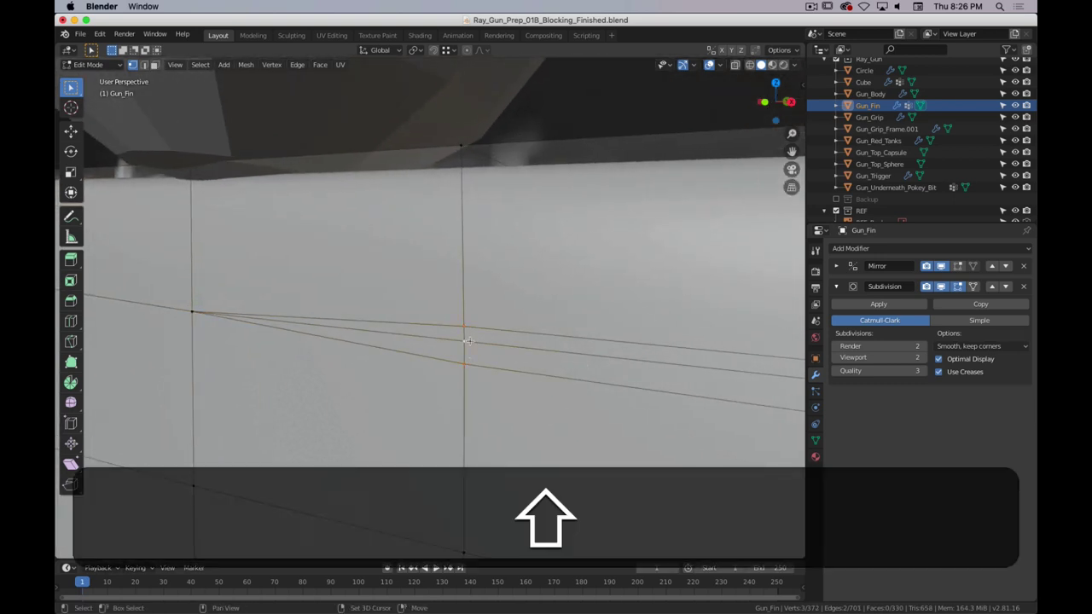
right_click(467, 341)
mouse_move(475, 341)
click(535, 356)
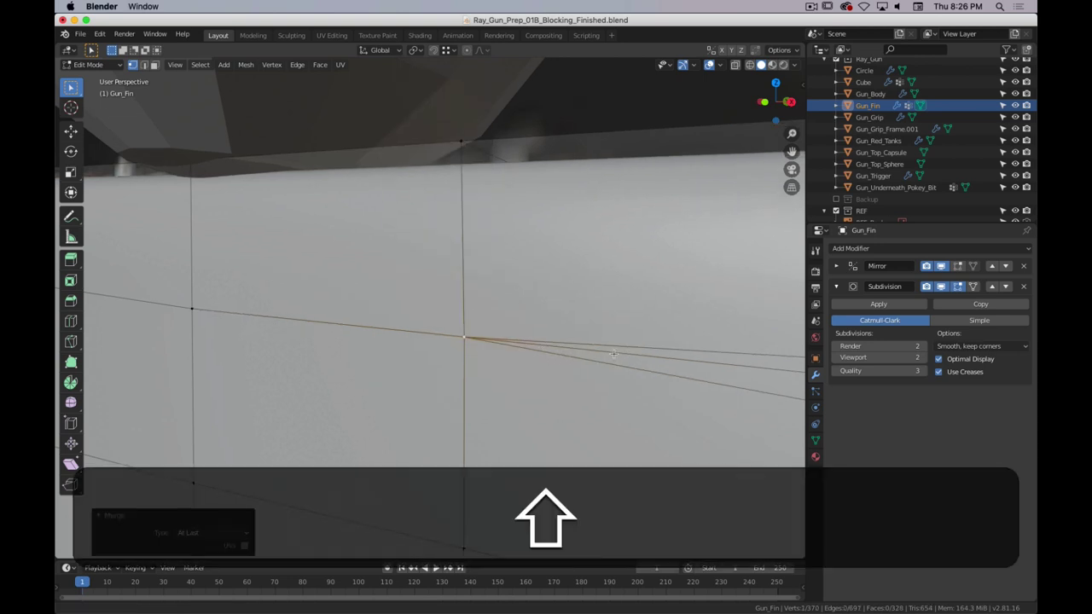
- Merge the three stacked vertices on each of the last two cross loops before the fin's rounded end corner using At Last
shift+middle_drag(613, 353, 453, 330)
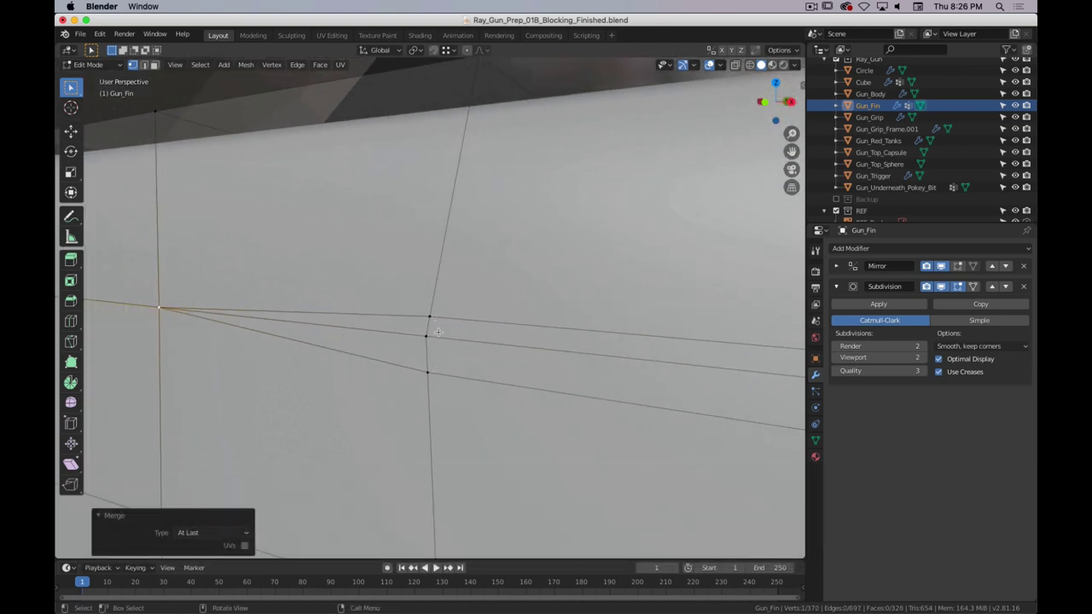
shift+click(429, 318)
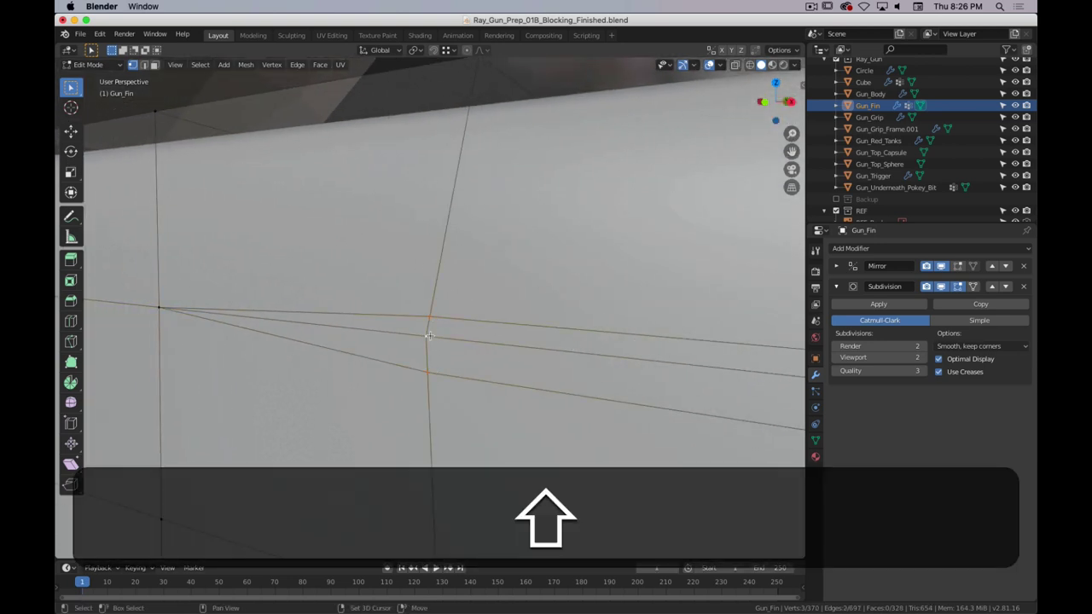
right_click(429, 335)
mouse_move(433, 338)
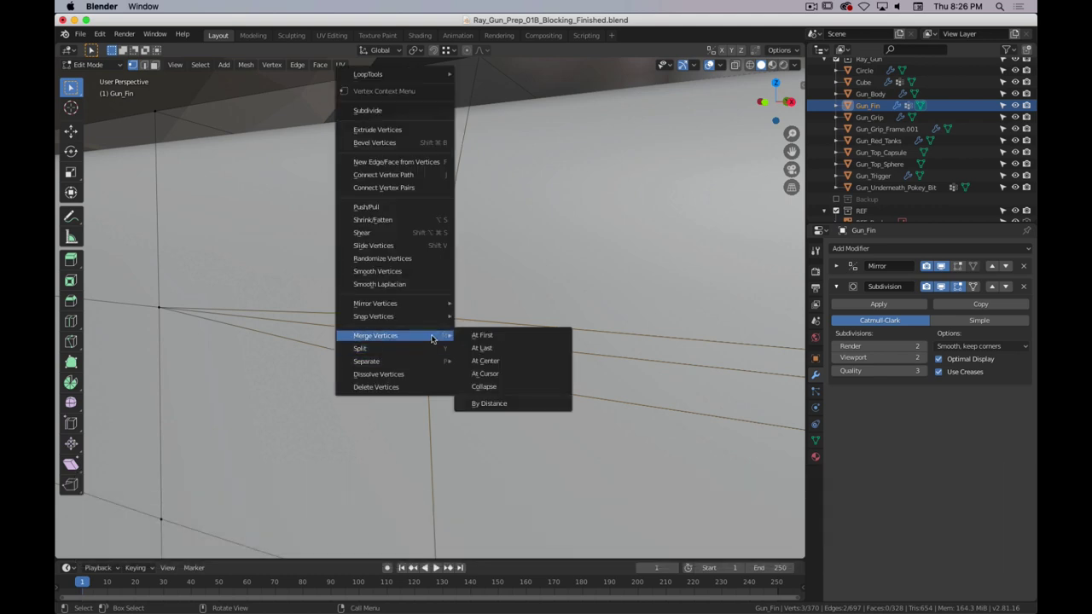
click(482, 348)
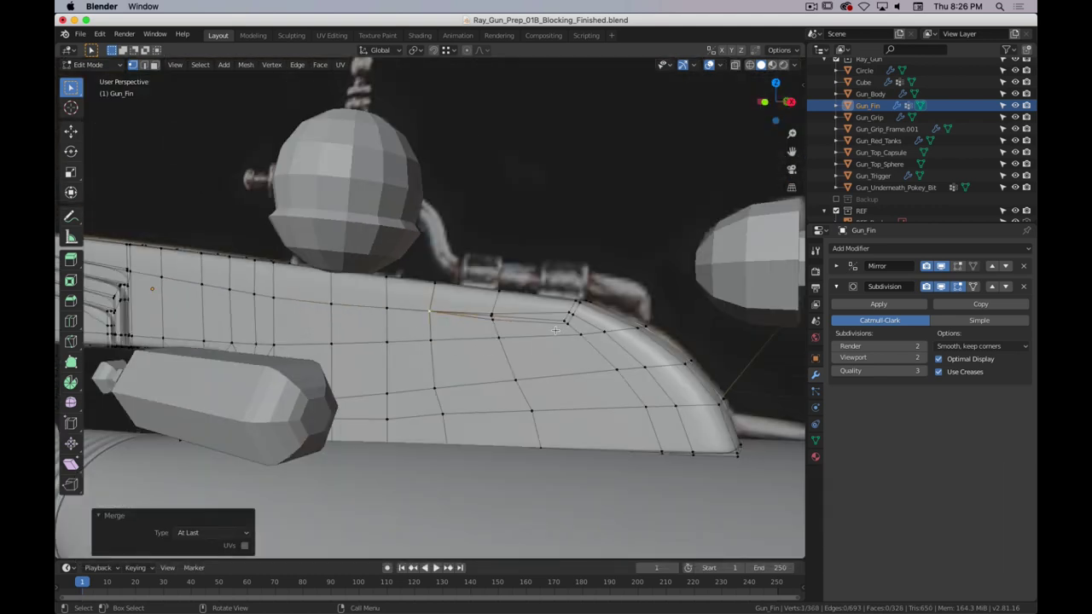
scroll(555, 330, up, 6)
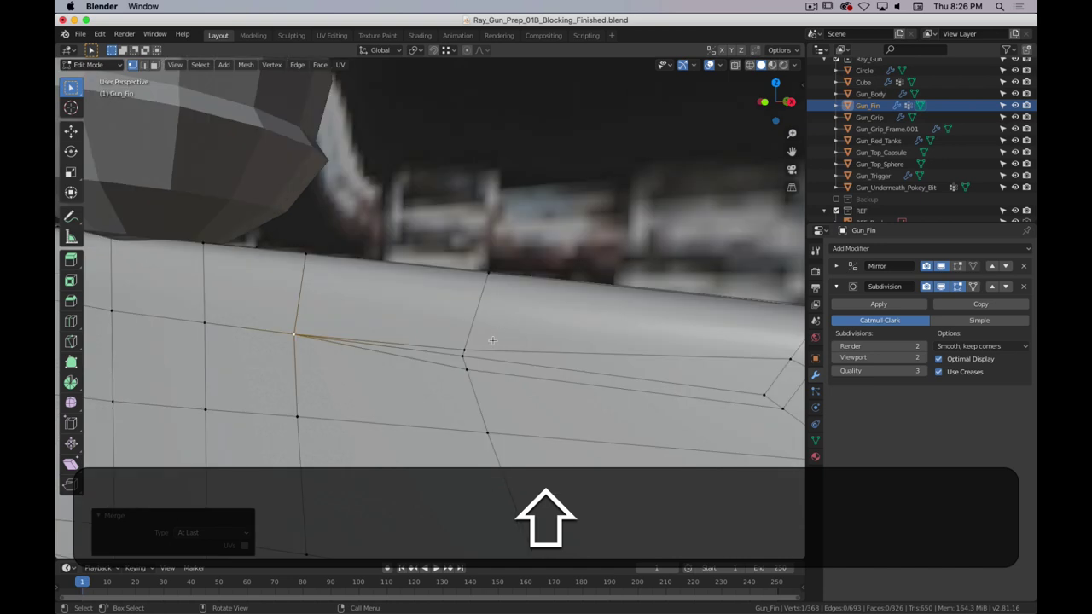
shift+click(464, 352)
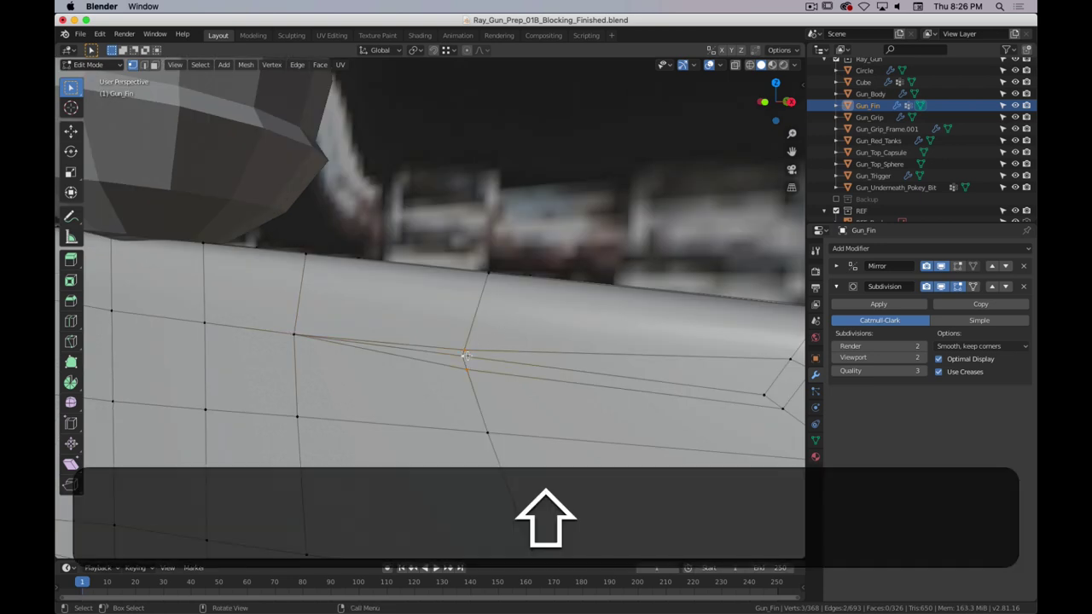
right_click(466, 356)
click(533, 362)
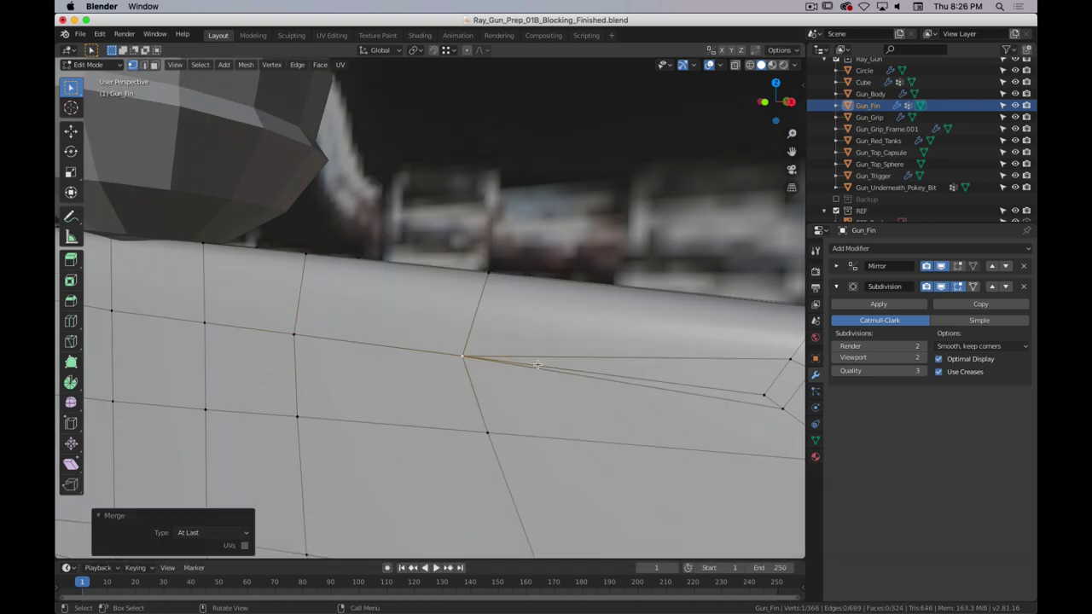
- Merge the three clustered vertices at the fin's rounded end corner into the innermost one using At Last
shift+middle_drag(776, 401, 603, 362)
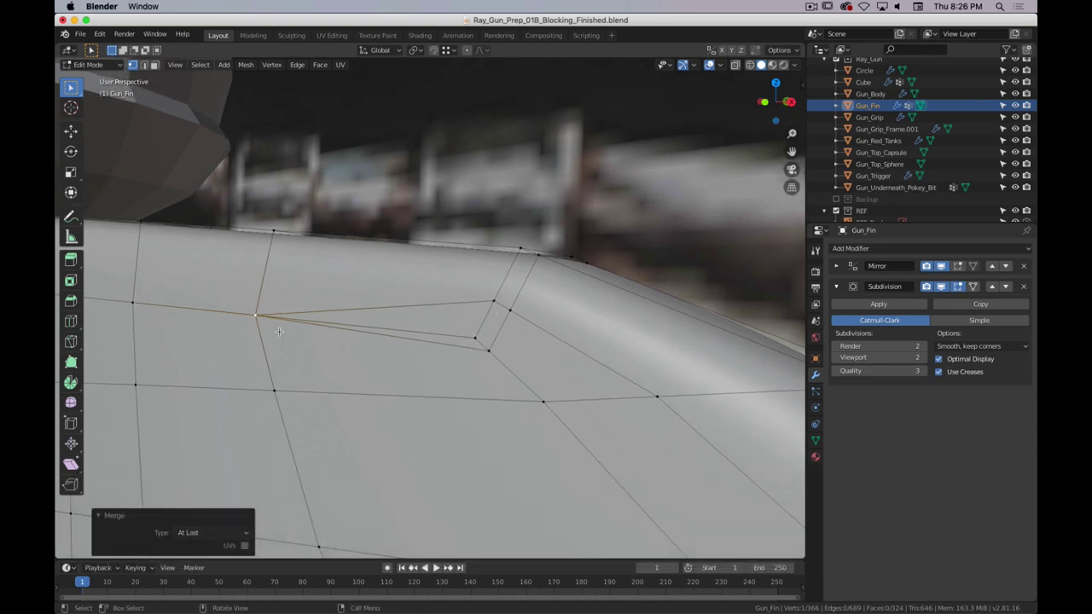
middle_drag(474, 377, 489, 396)
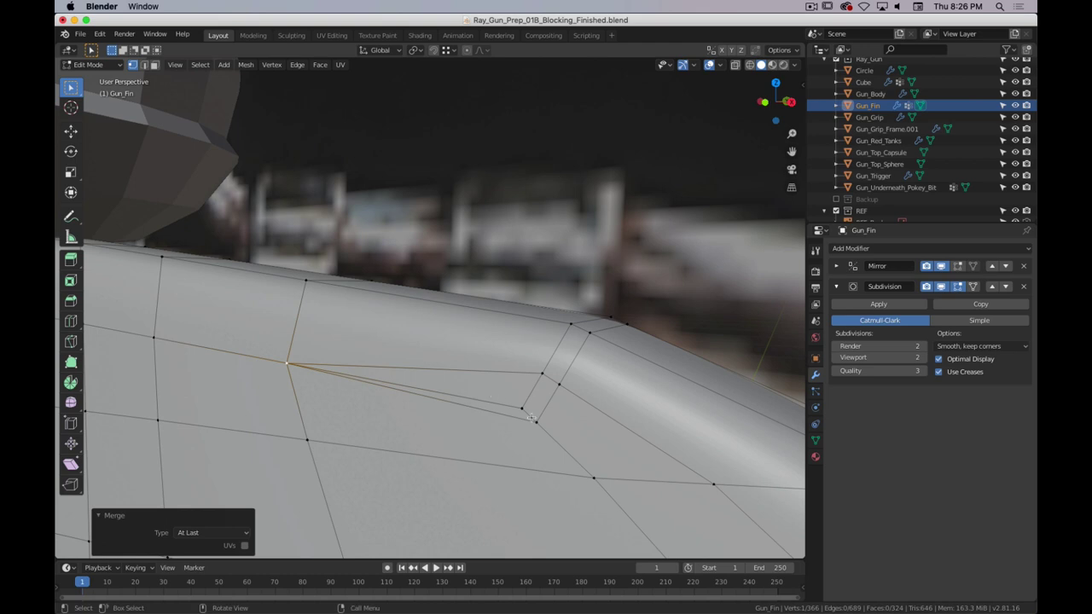
click(542, 374)
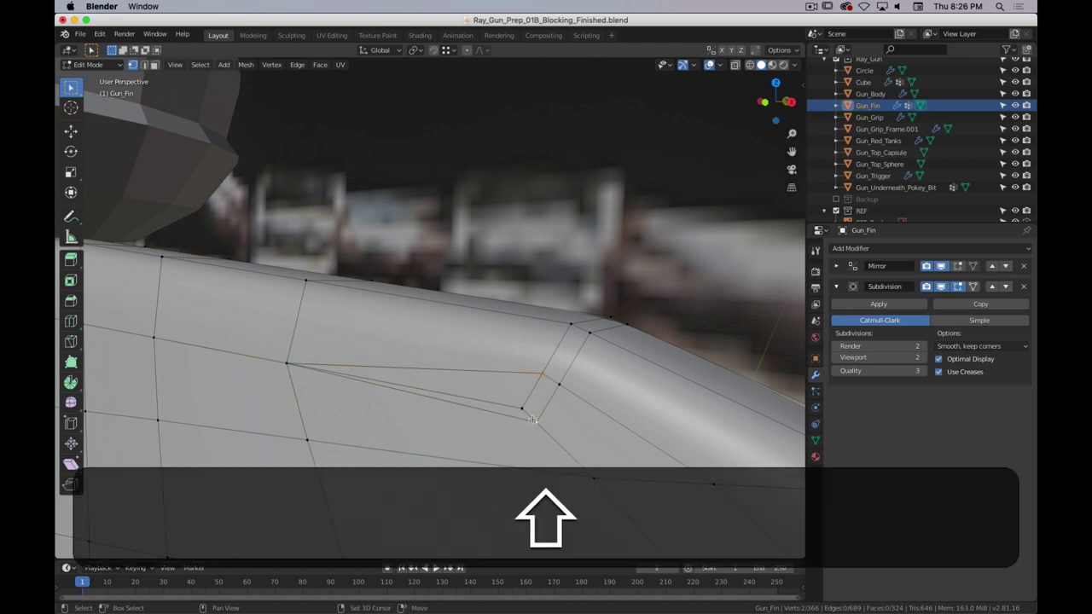
right_click(521, 408)
click(569, 412)
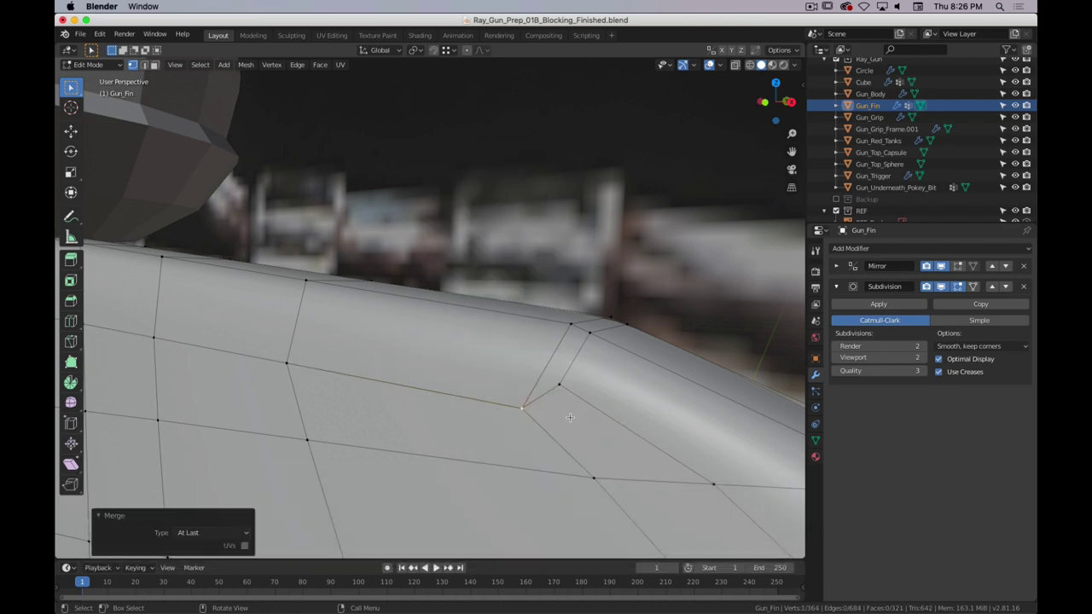
scroll(548, 388, down, 6)
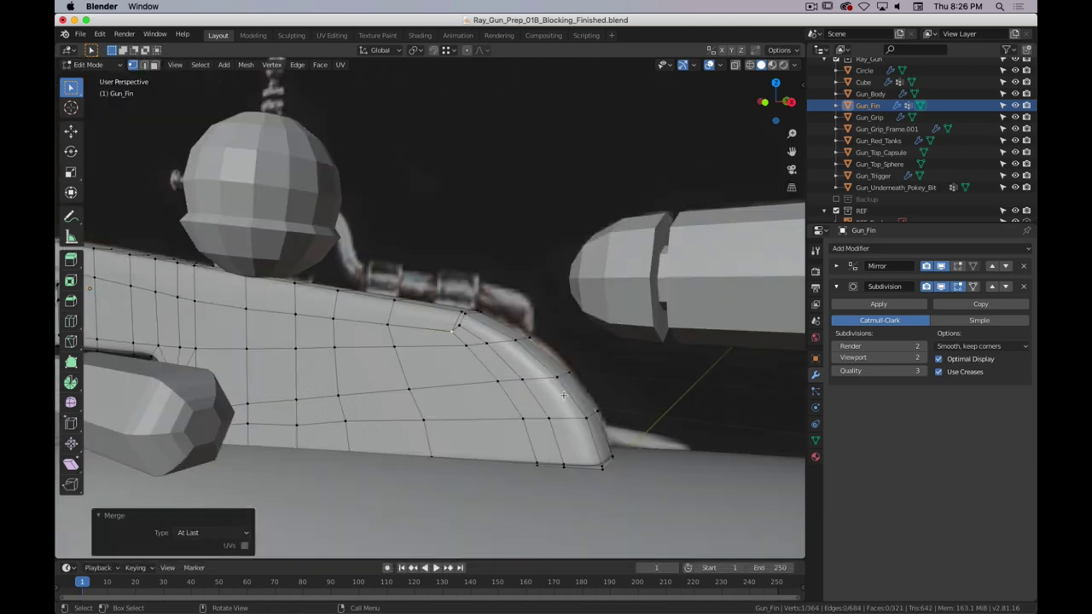
shift+middle_drag(459, 357, 541, 354)
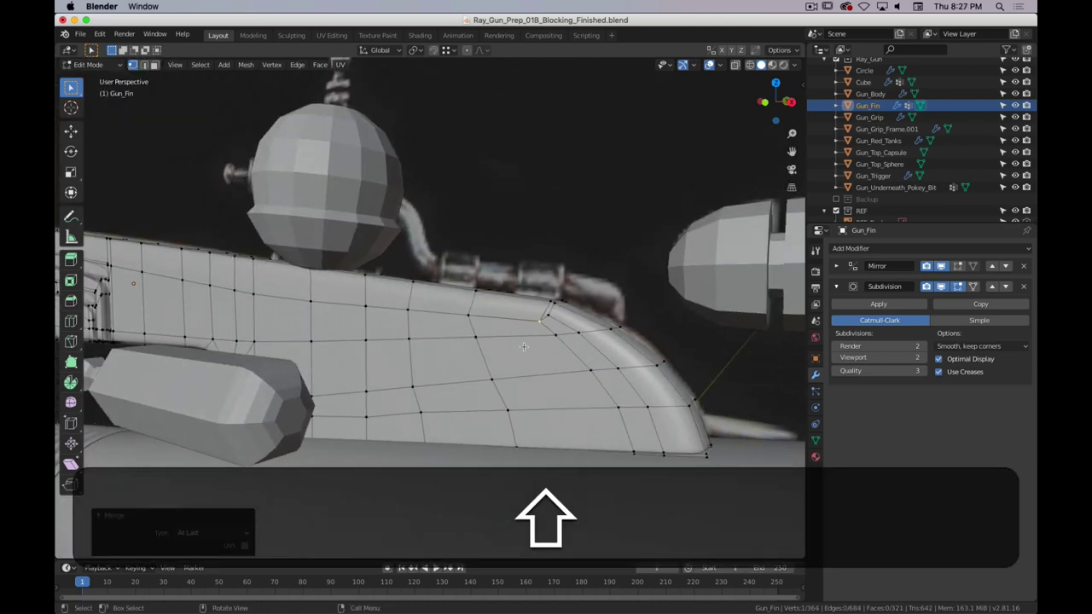
- In front view, move the merged end-corner vertex by about -0.007 m in X and 0.006 m in Z
key(shift+i)
scroll(524, 346, up, 4)
shift+middle_drag(687, 288, 412, 275)
scroll(545, 307, up, 2)
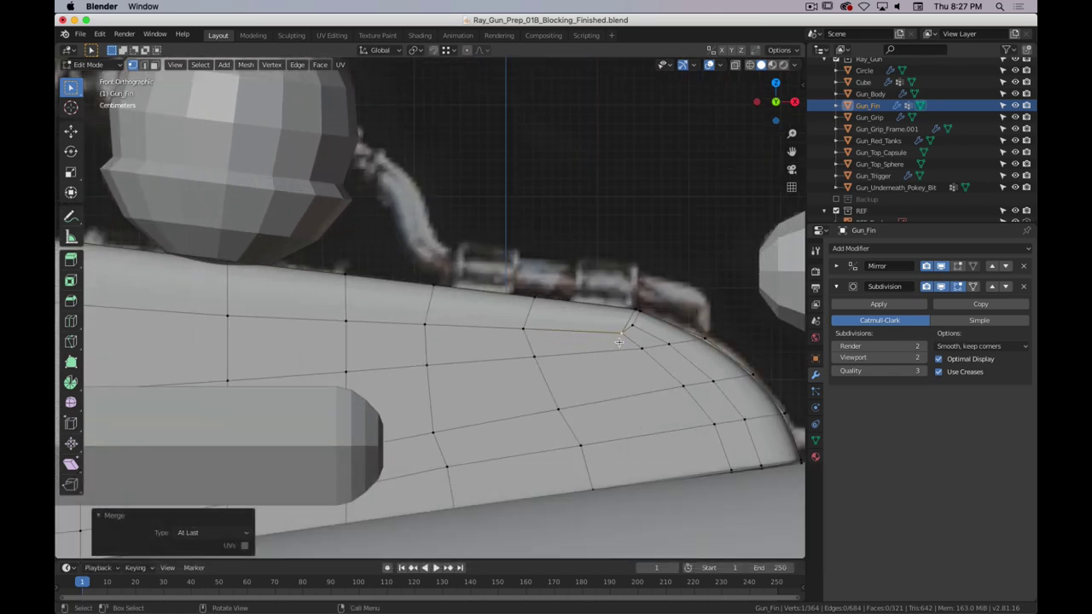
key(g)
click(628, 316)
- Return to Object Mode and examine the fin's smoothed surface, its ledges and where it meets the gun body
scroll(470, 345, down, 3)
scroll(469, 345, down, 3)
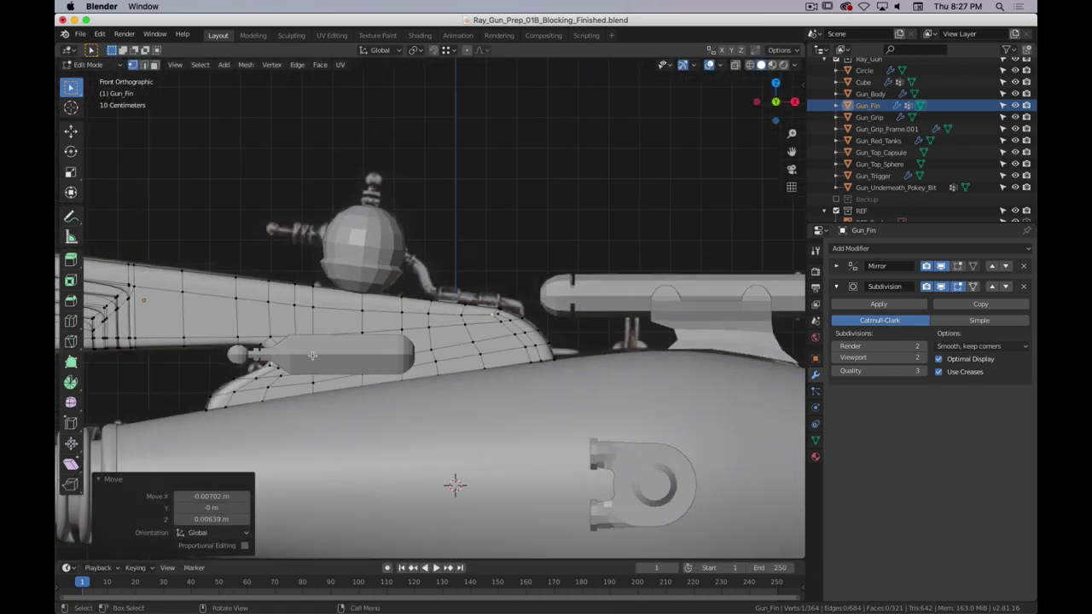
shift+middle_drag(86, 341, 420, 310)
scroll(420, 311, up, 1)
key(Tab)
scroll(421, 310, down, 3)
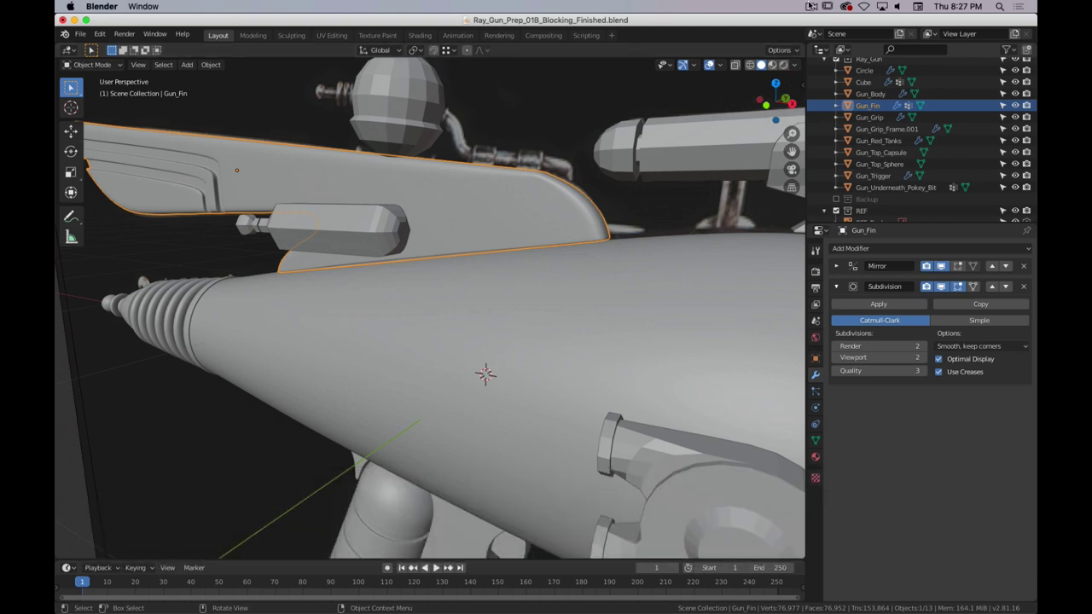
click(810, 7)
click(810, 5)
scroll(529, 228, up, 4)
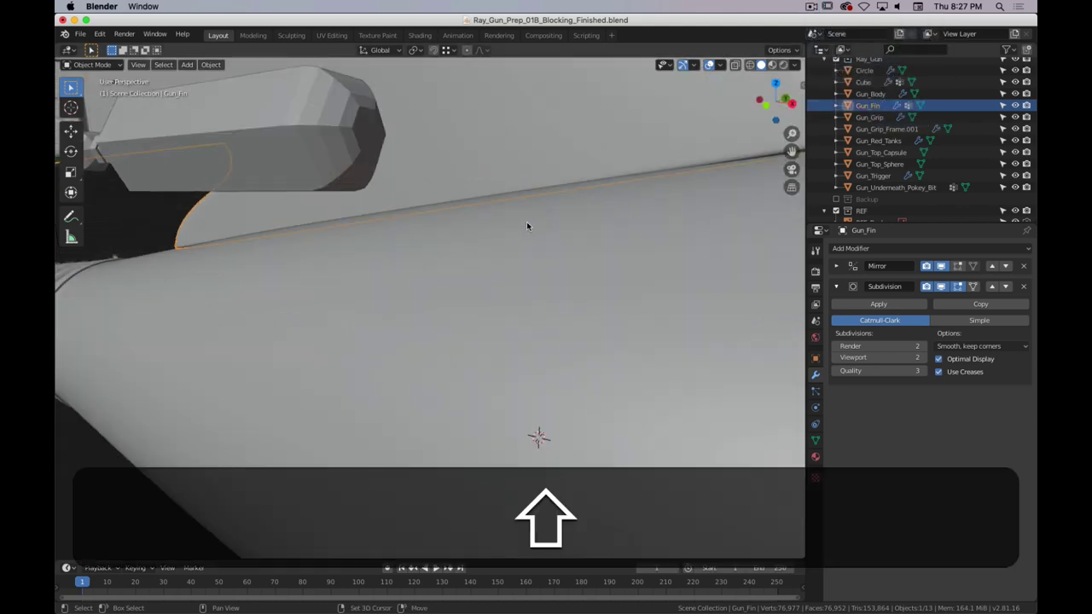
shift+middle_drag(526, 222, 504, 256)
scroll(505, 257, down, 4)
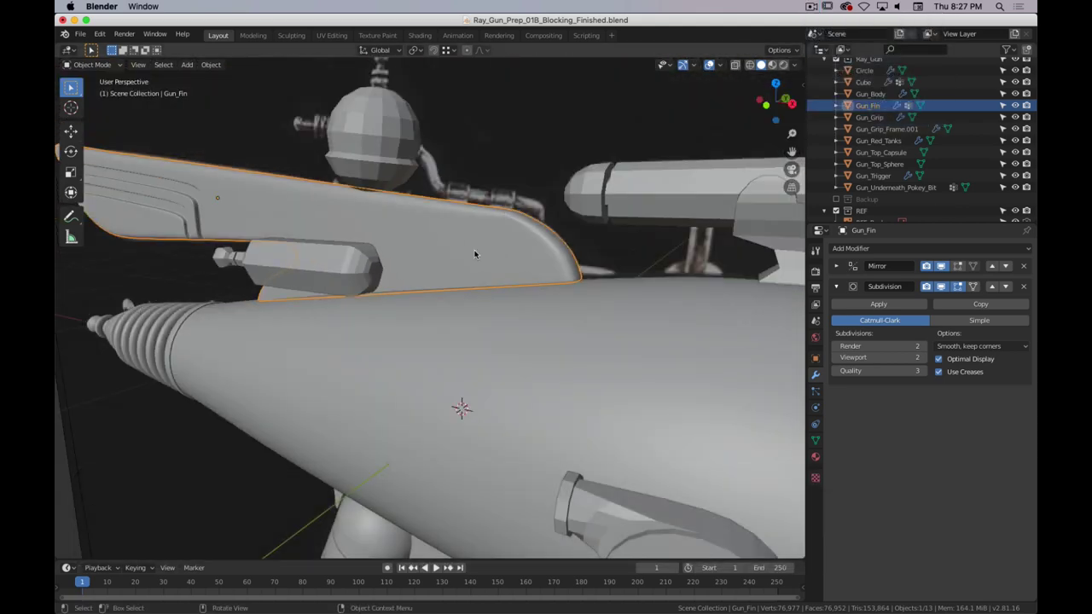
- Inspect the seam between the fin's lower edge and the gun body from several angles
scroll(533, 265, down, 2)
scroll(524, 334, up, 4)
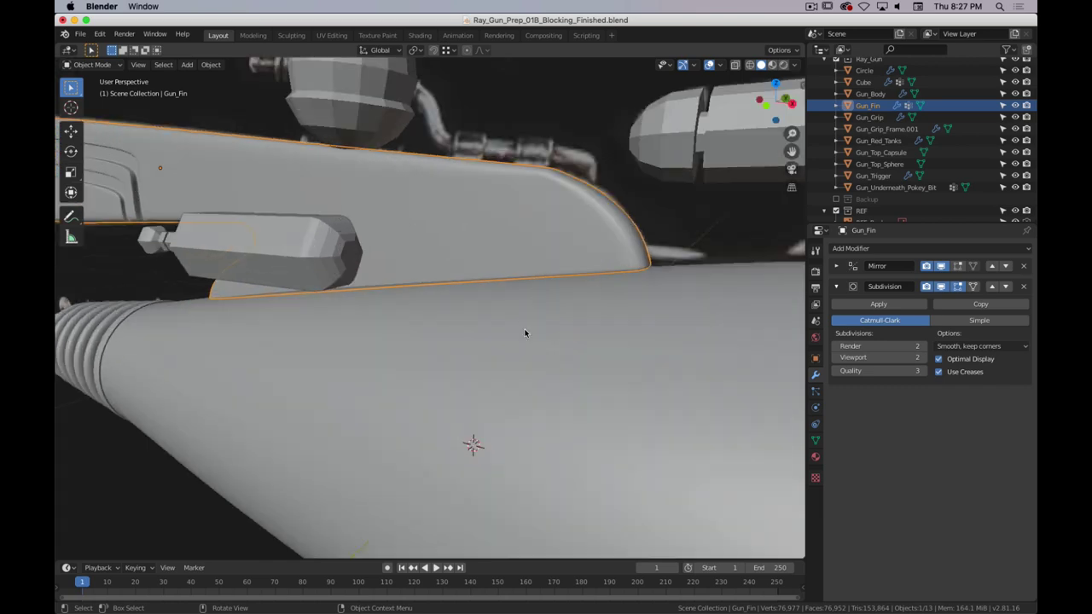
shift+middle_drag(523, 333, 487, 335)
scroll(490, 283, down, 3)
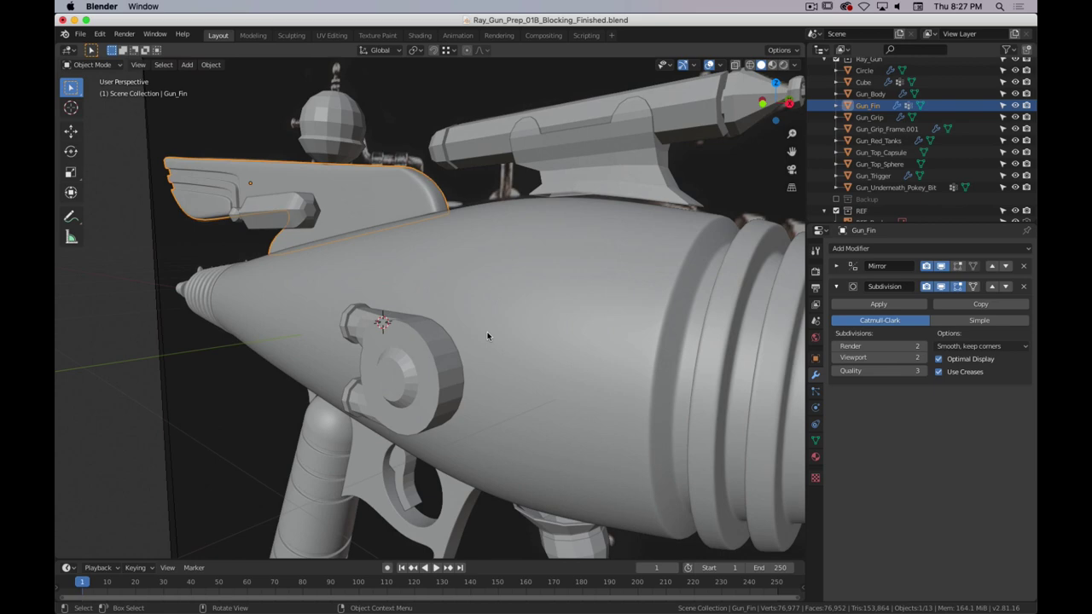
mouse_move(480, 294)
middle_down()
mouse_move(466, 269)
mouse_move(481, 275)
middle_up()
key(grave)
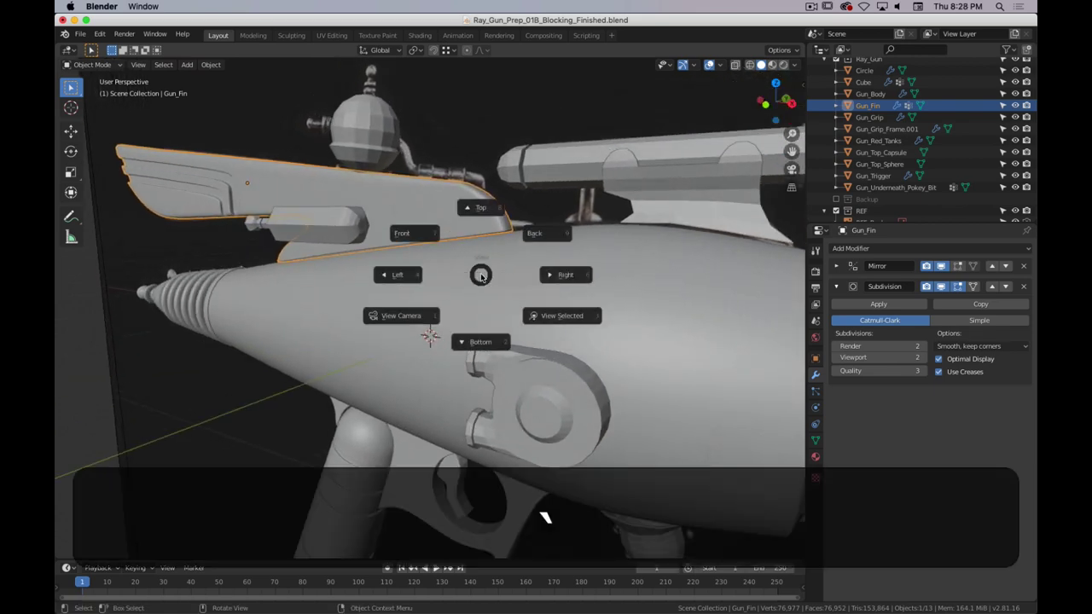
key(Escape)
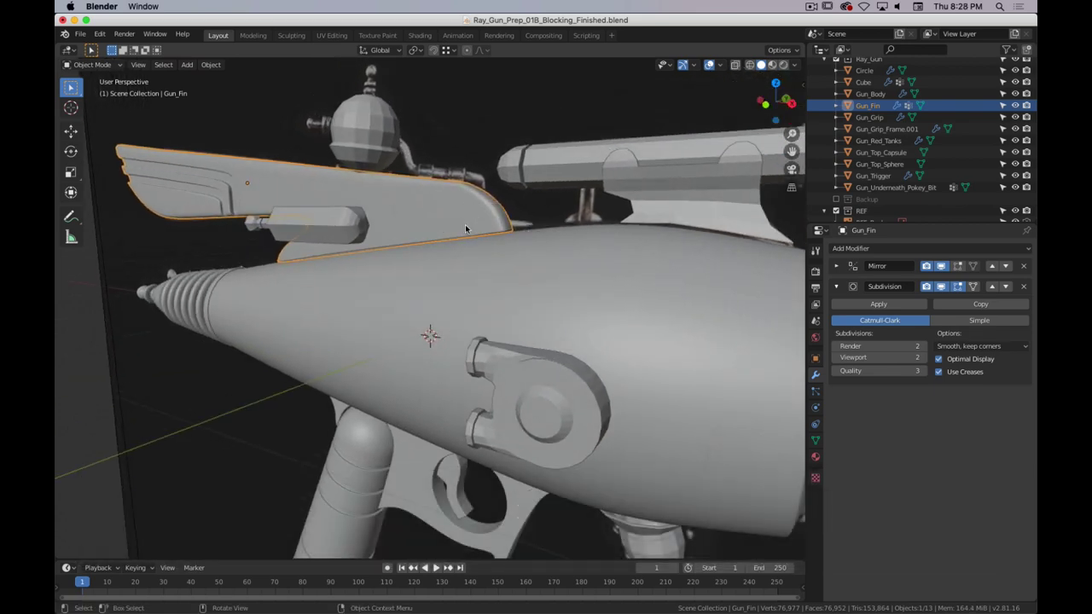
- Open the fin in Edit Mode and show its rounded end in front view as wireframe
key(Tab)
key(KP_1)
scroll(465, 269, up, 4)
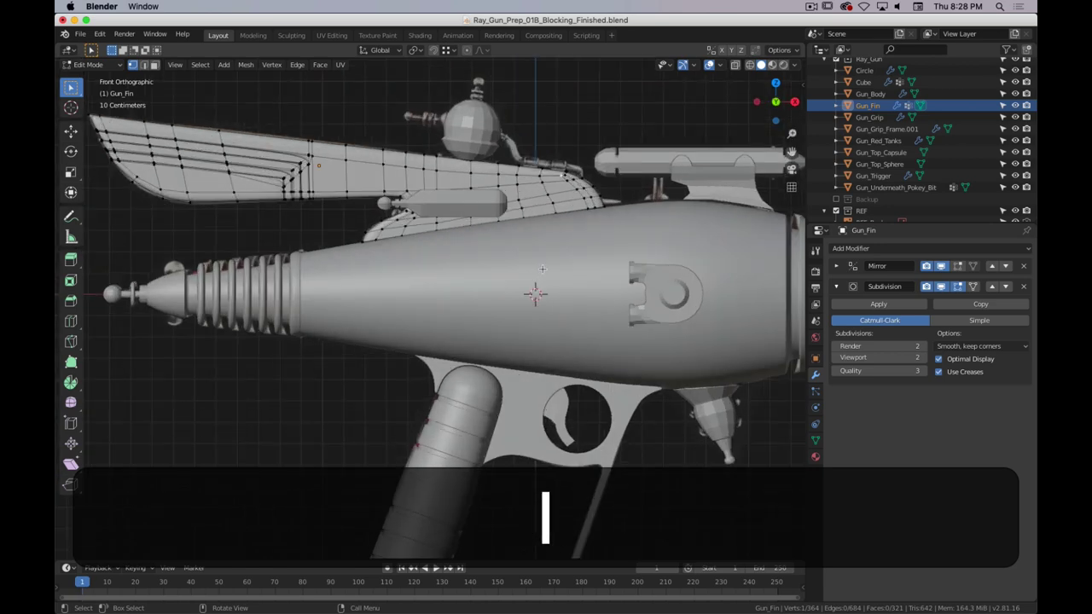
key(shift+z)
mouse_move(685, 178)
shift+middle_down()
mouse_move(604, 249)
mouse_move(586, 233)
mouse_move(560, 254)
shift+middle_up()
scroll(560, 252, up, 6)
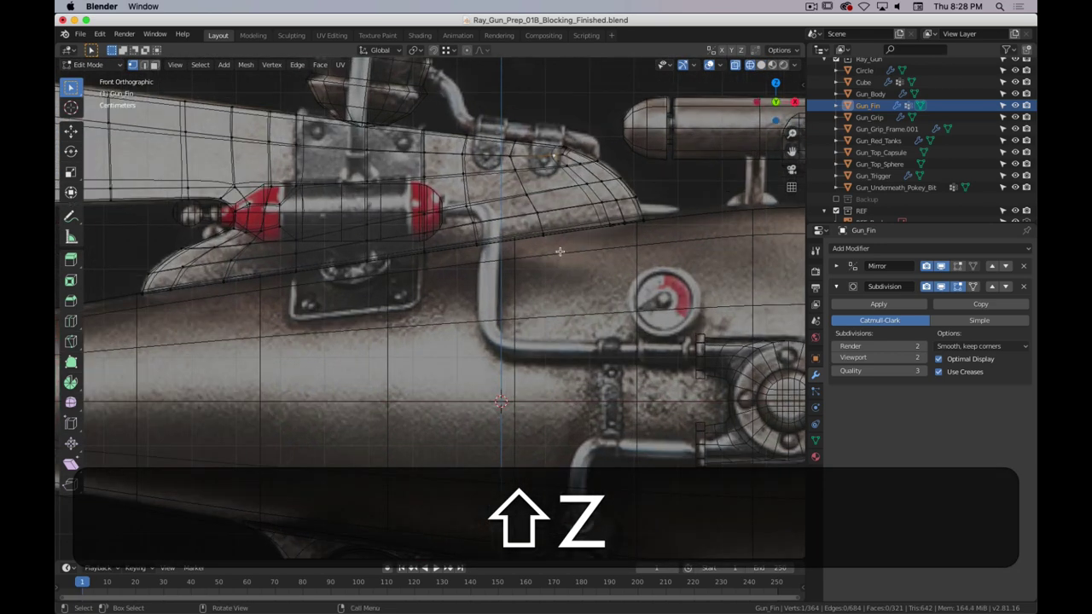
shift+middle_drag(641, 188, 336, 392)
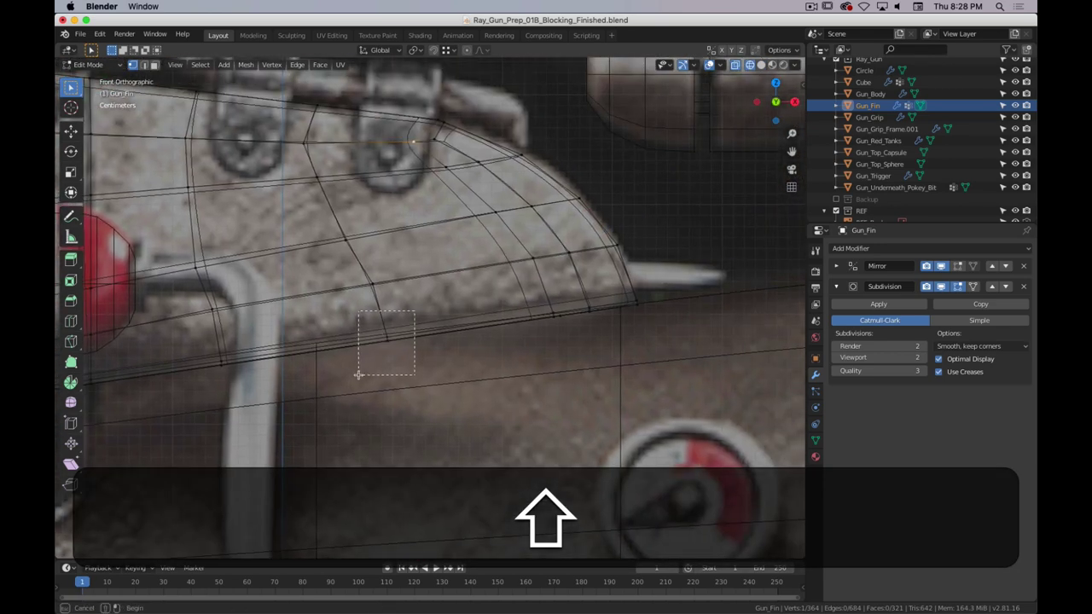
- Raise the bottom vertices of the cross loop a short way before the fin's rounded end by about 0.004 m along Z
click(379, 358)
key(z)
click(592, 364)
mouse_move(446, 361)
middle_down()
mouse_move(451, 372)
mouse_move(419, 309)
mouse_move(446, 292)
mouse_move(415, 286)
middle_up()
key(g)
key(g)
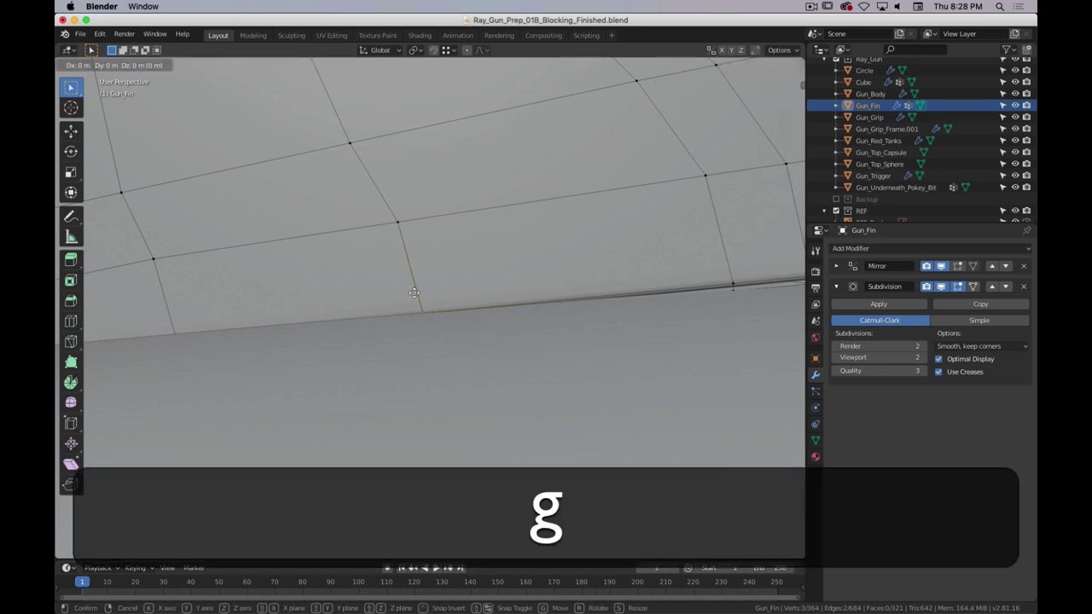
click(434, 270)
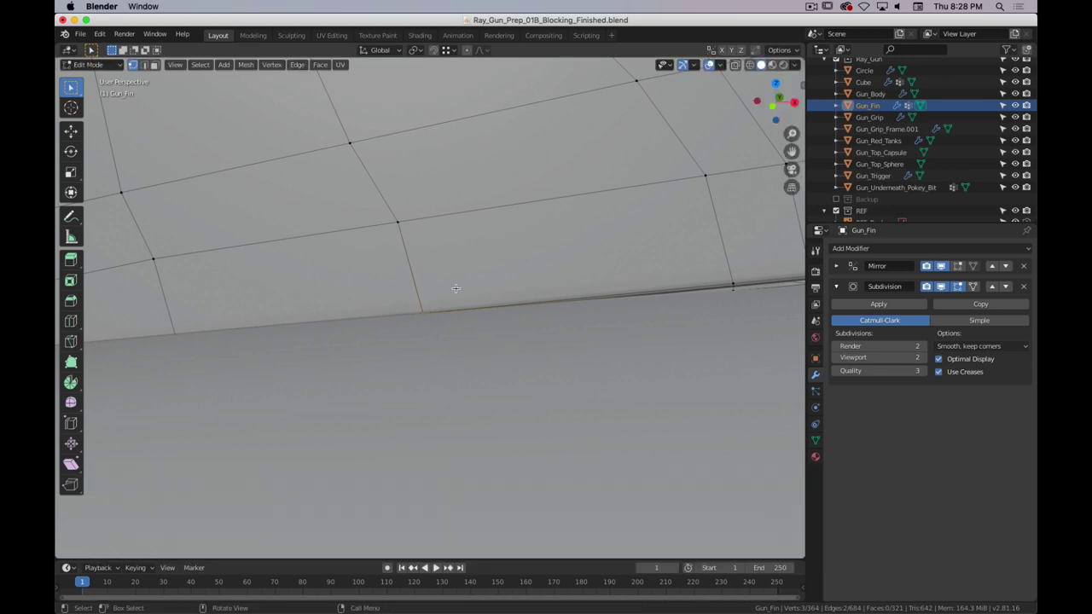
key(g)
key(z)
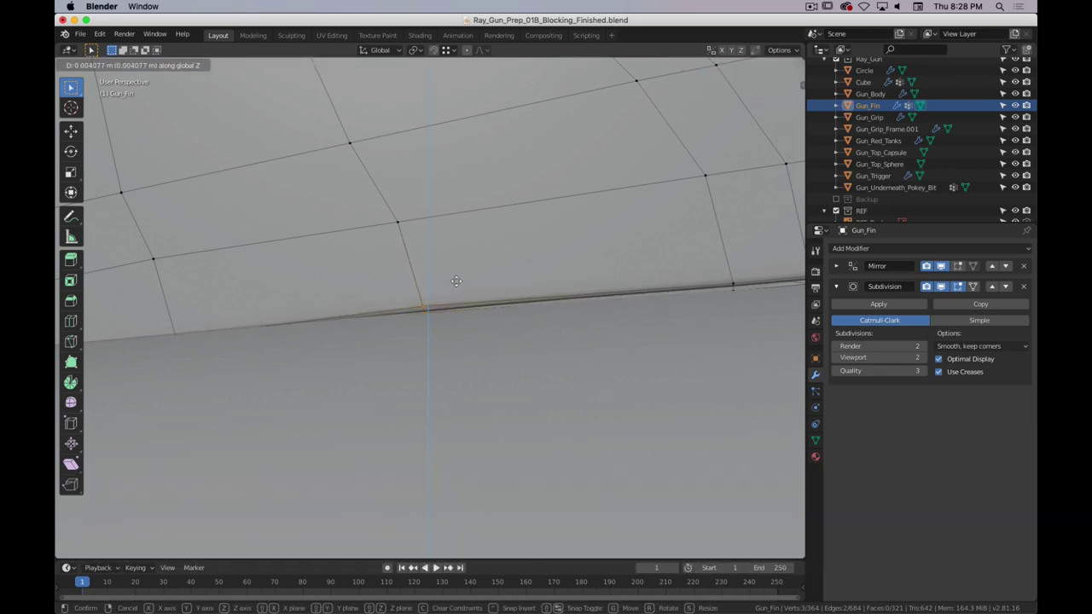
click(453, 280)
- Raise the three bottom vertices of the neighbouring cross loop nearer the fin's rounded end by 0.000733 m along Z
mouse_move(453, 281)
middle_down()
mouse_move(401, 273)
mouse_move(438, 273)
middle_up()
shift+middle_drag(639, 312, 608, 310)
drag(626, 282, 546, 385)
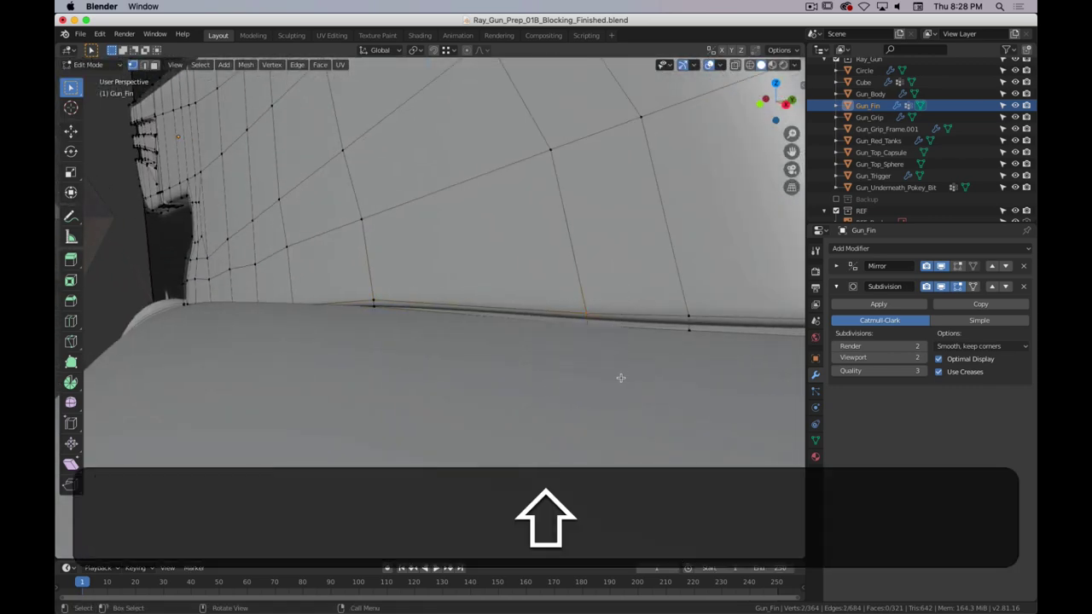
key(shift+z)
click(612, 316)
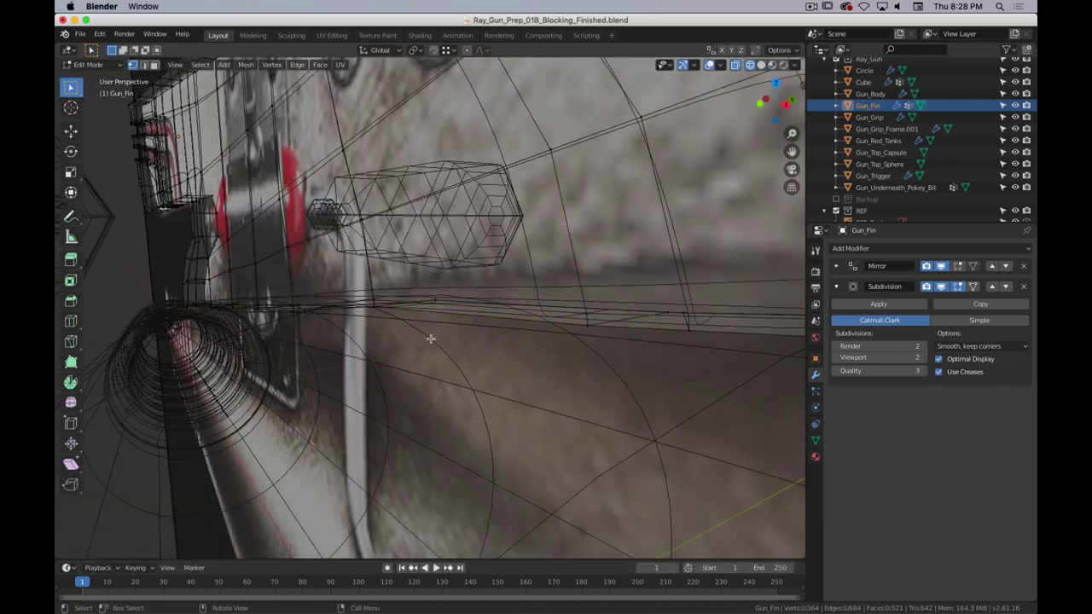
middle_drag(431, 338, 465, 351)
drag(722, 307, 673, 388)
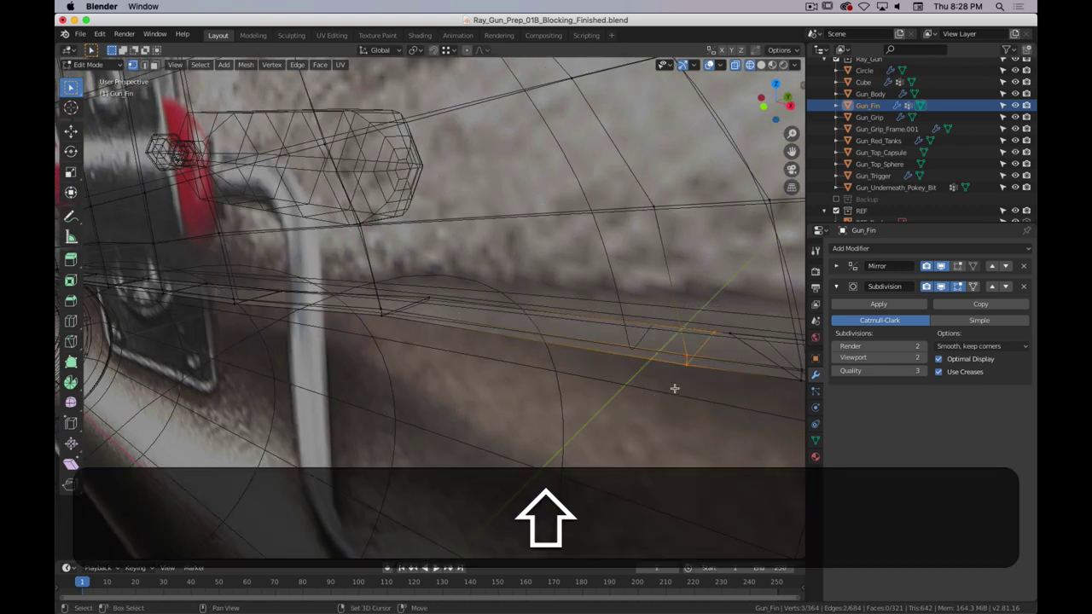
mouse_move(673, 388)
shift+middle_down()
mouse_move(603, 387)
mouse_move(645, 380)
shift+middle_up()
key(shift+z)
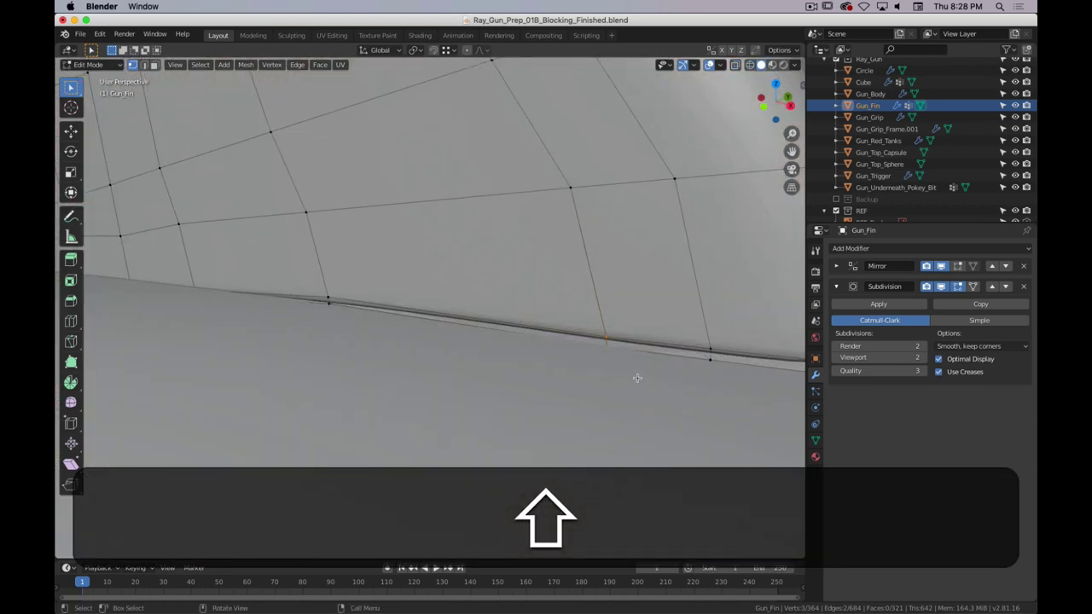
key(g)
key(z)
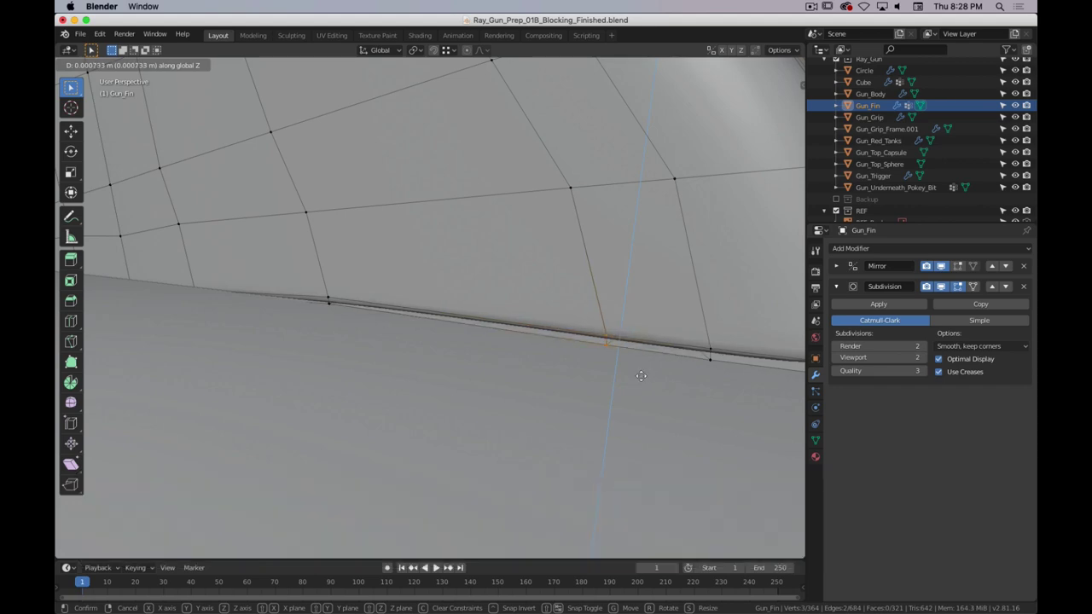
click(639, 378)
- Examine the fin's adjusted bottom edge against the gun body, then return to Object Mode to check the smoothed contact line
scroll(639, 377, down, 5)
mouse_move(452, 397)
middle_down()
mouse_move(489, 363)
mouse_move(502, 370)
mouse_move(460, 393)
mouse_move(467, 387)
middle_up()
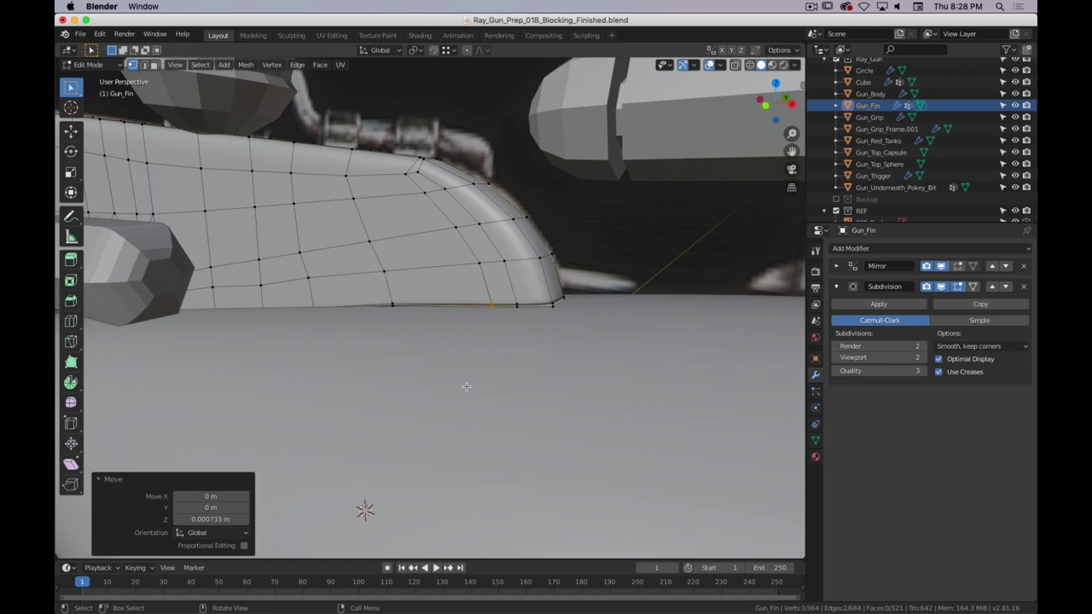
middle_drag(463, 385, 451, 346)
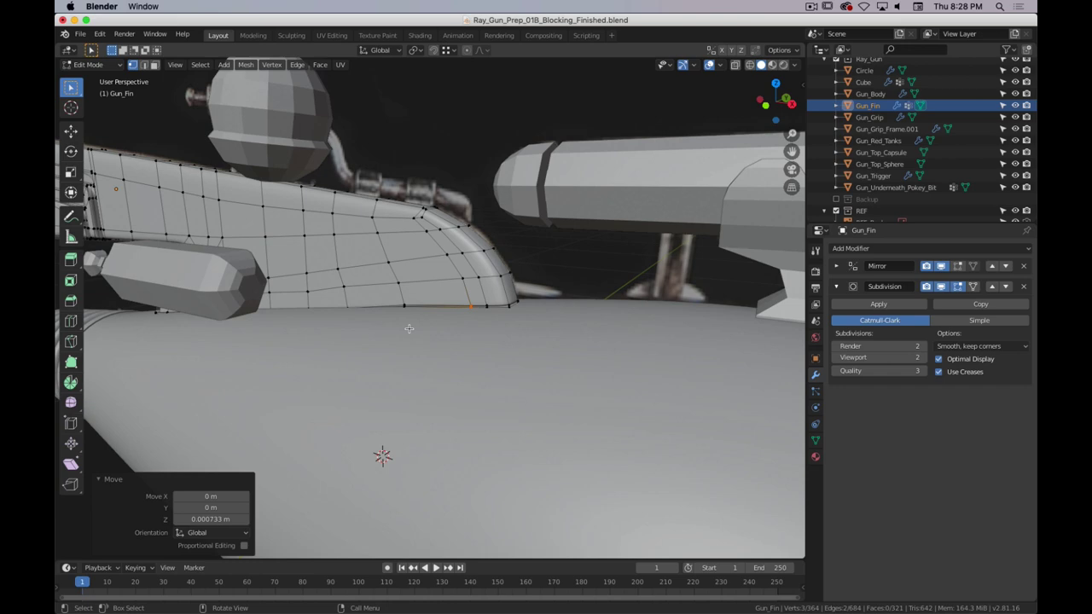
scroll(417, 316, down, 1)
shift+middle_drag(432, 315, 451, 333)
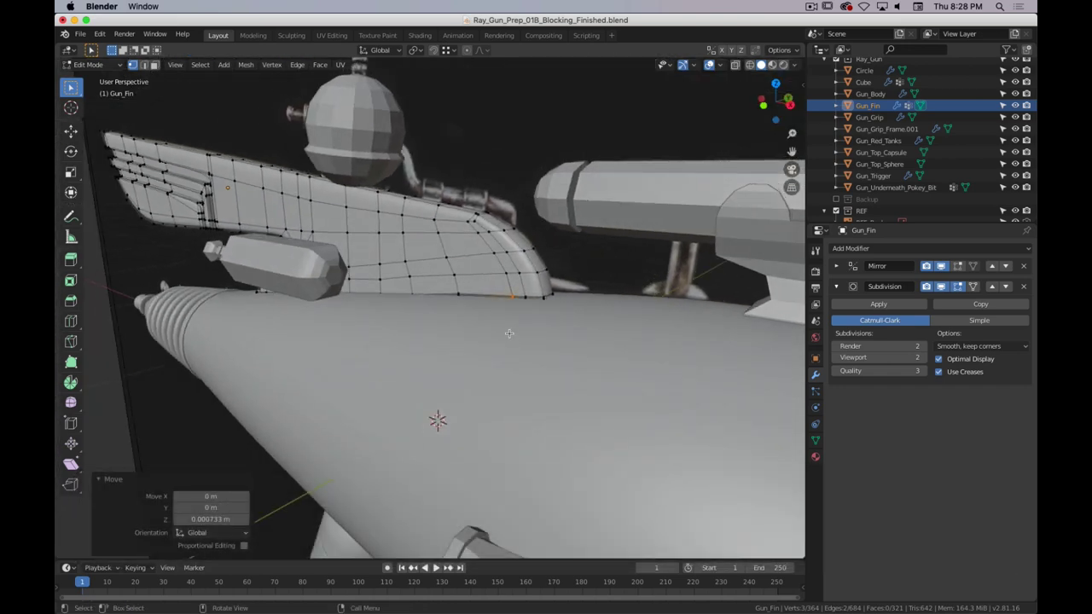
scroll(481, 320, up, 2)
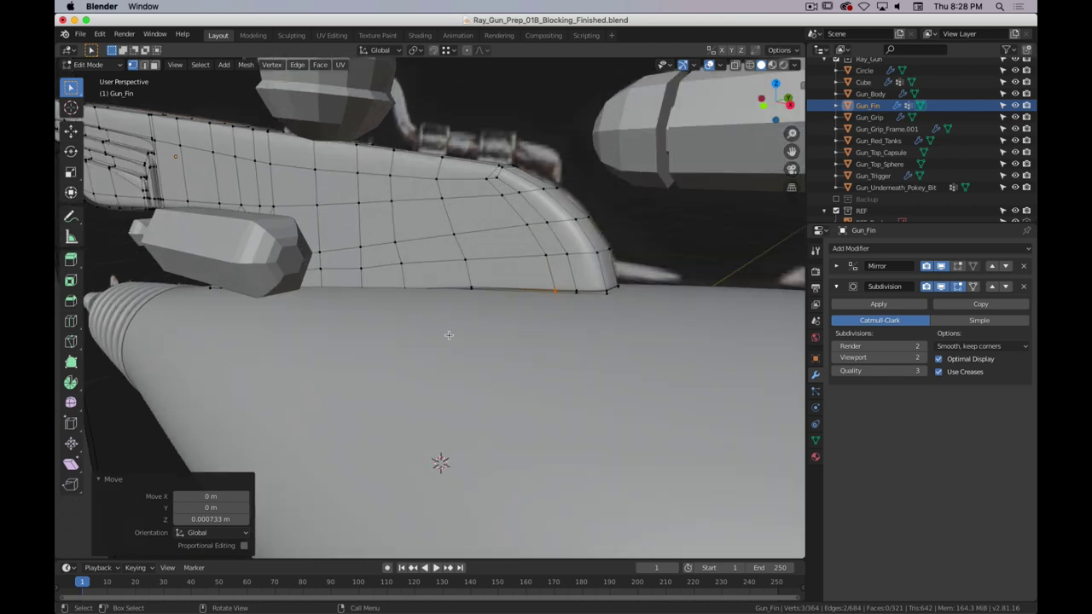
scroll(494, 319, up, 2)
scroll(497, 319, down, 4)
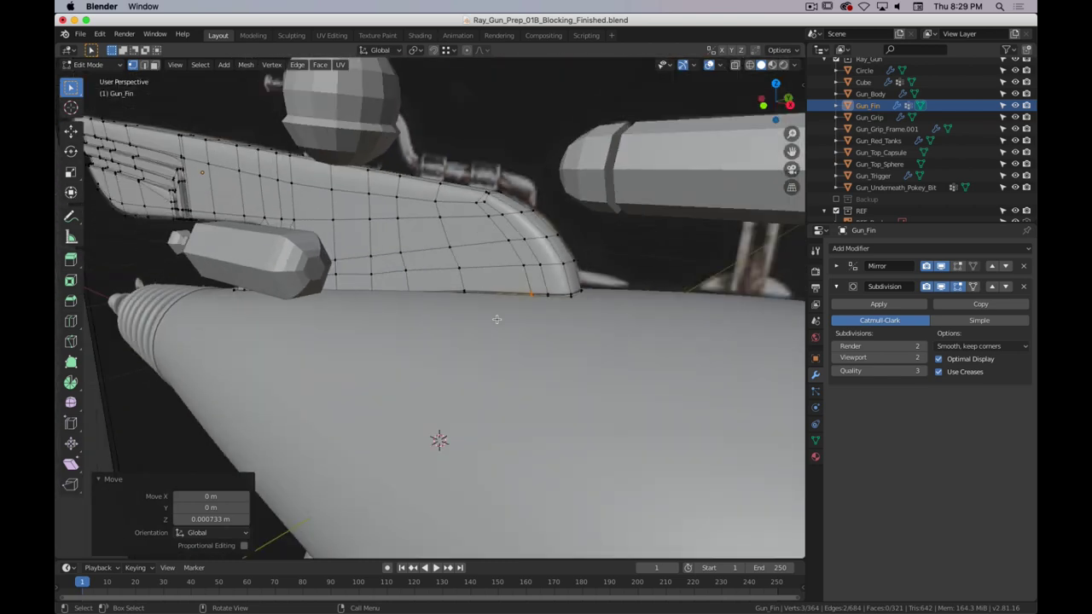
key(Tab)
middle_drag(495, 326, 468, 281)
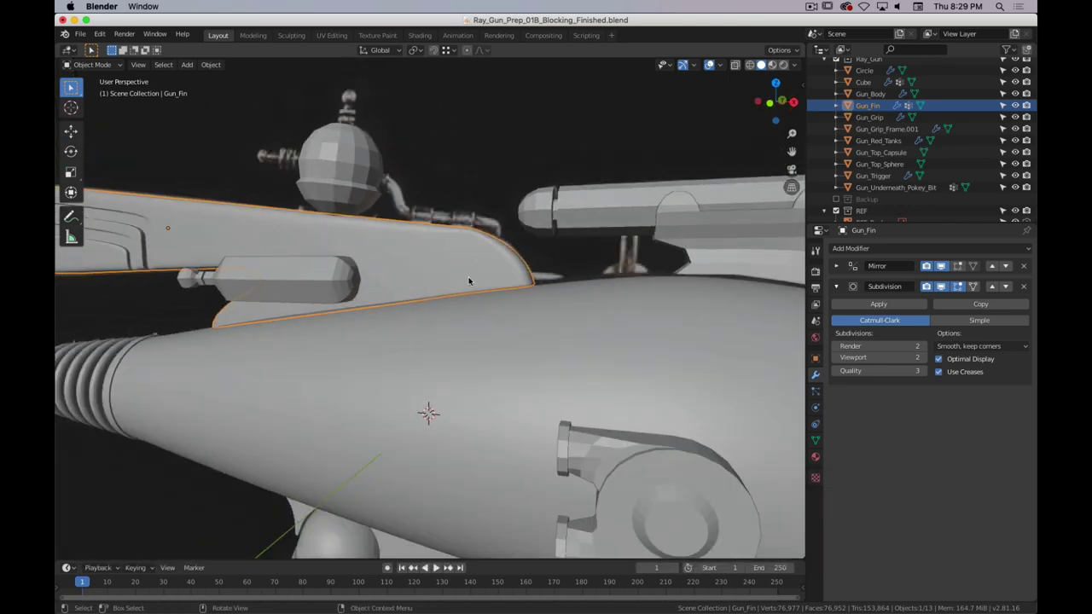
- Add a Shrinkwrap modifier to the fin and pick Gun_Body as its target
click(582, 346)
scroll(503, 343, down, 3)
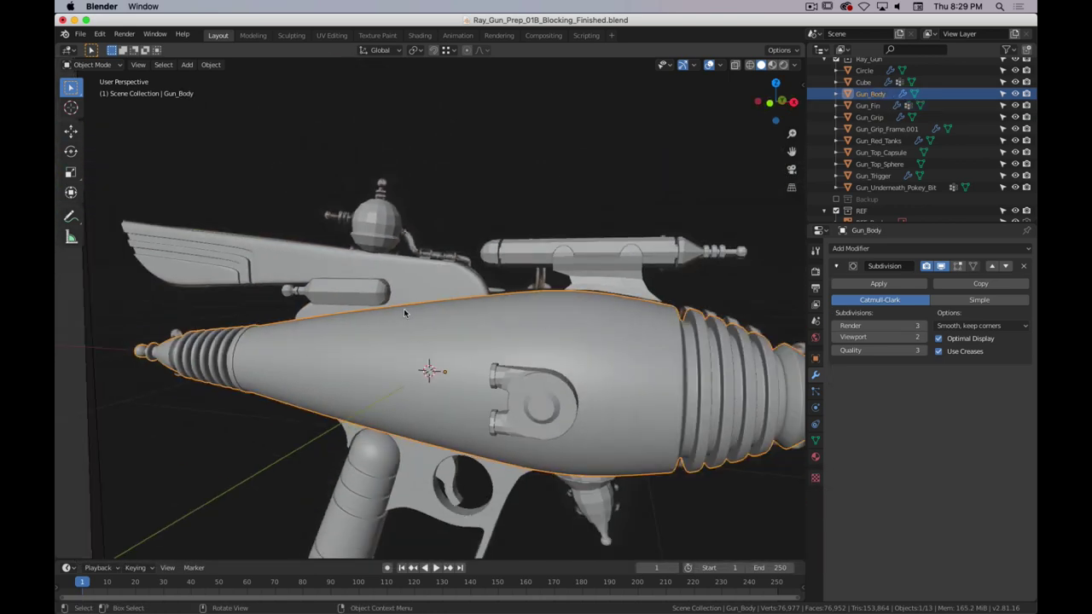
middle_drag(403, 308, 450, 280)
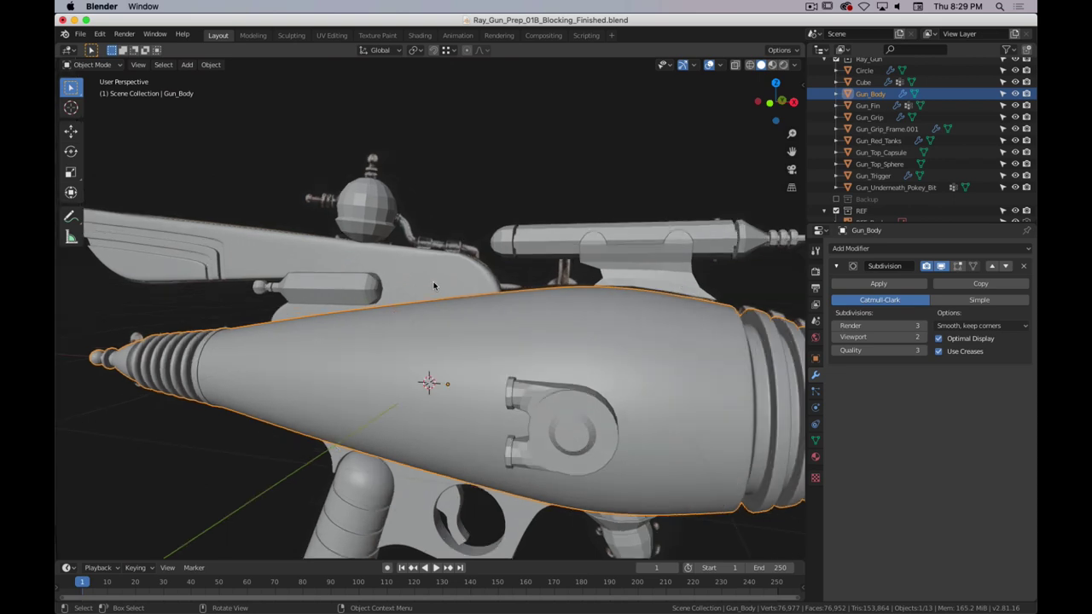
click(452, 278)
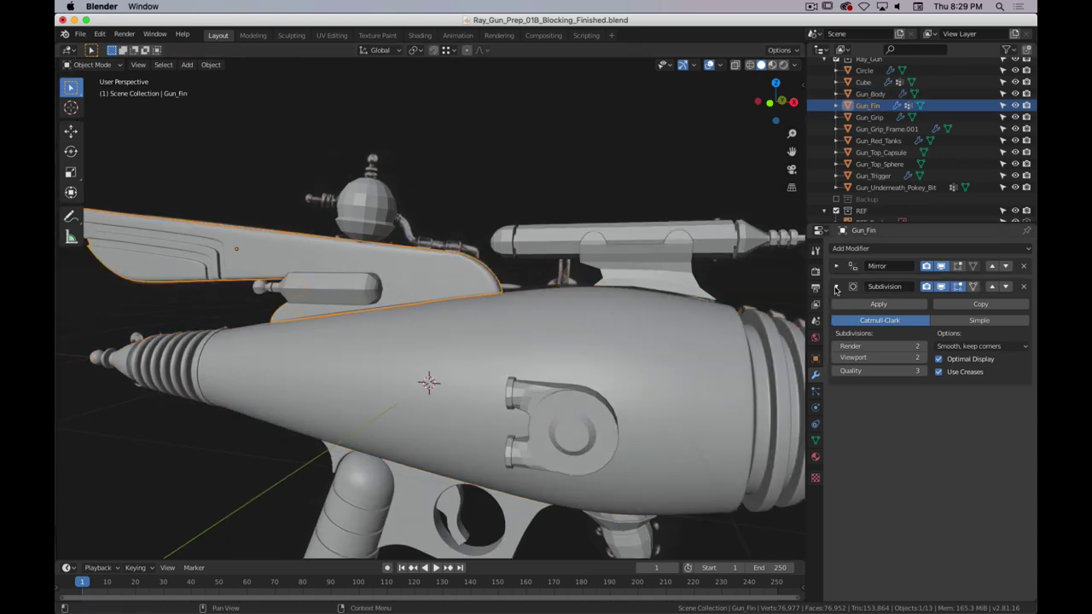
click(868, 248)
click(893, 378)
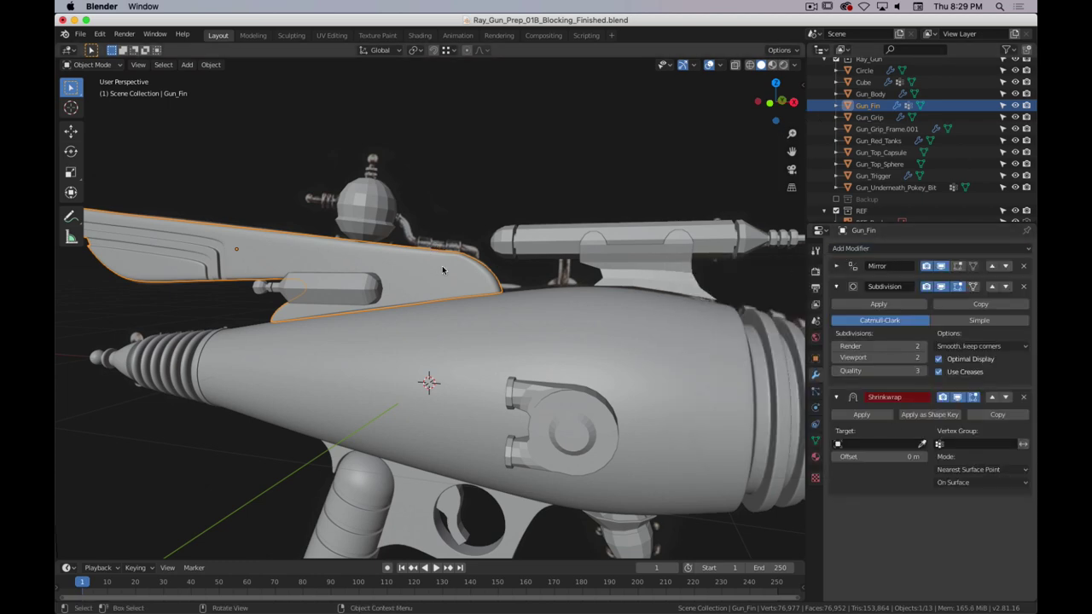
middle_drag(442, 266, 504, 283)
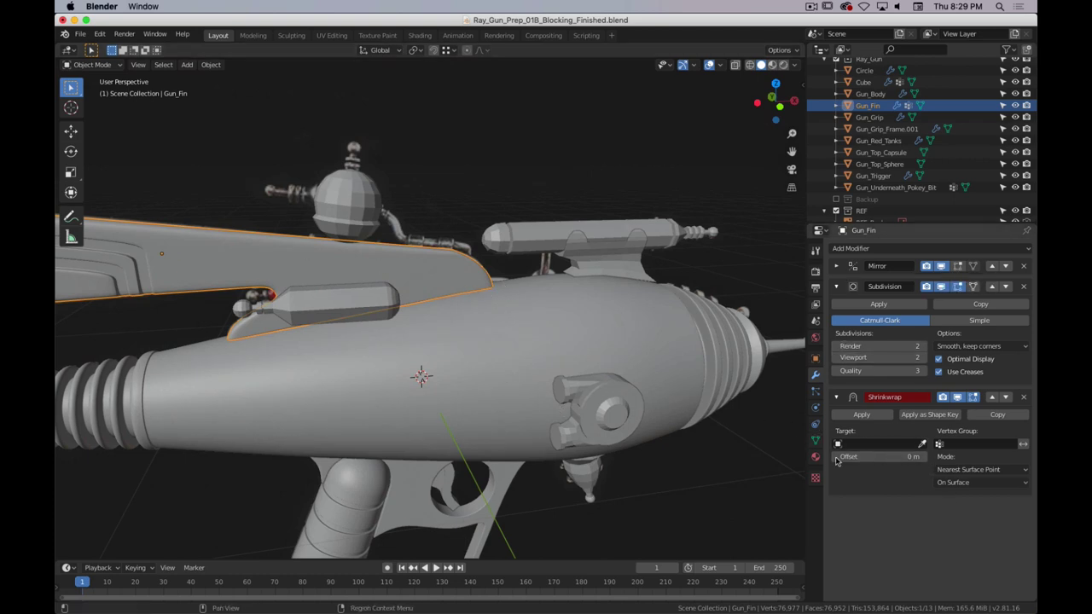
click(921, 445)
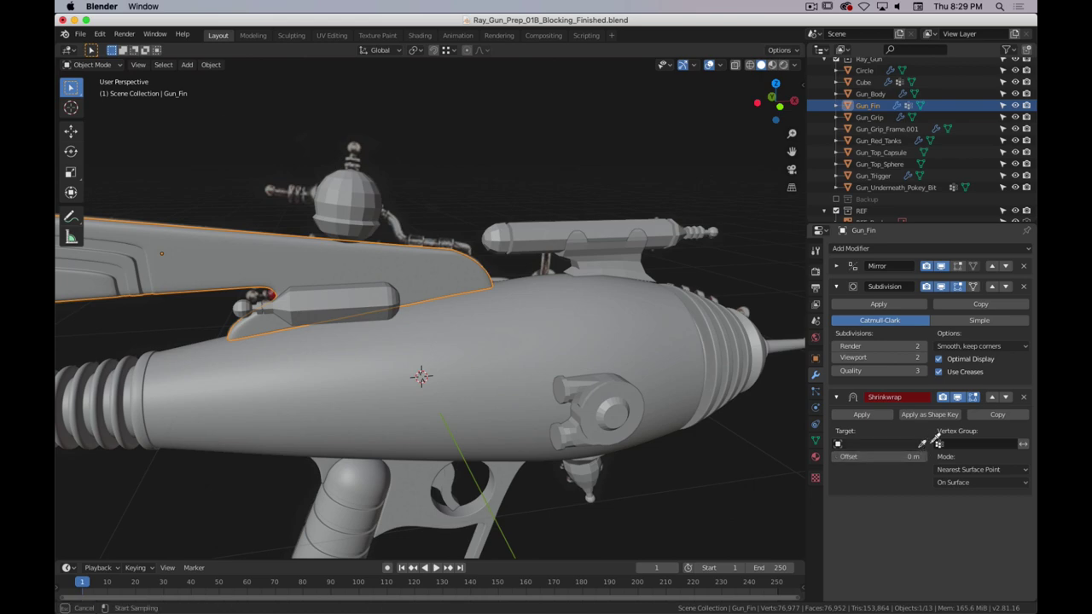
click(538, 314)
middle_drag(458, 307, 376, 329)
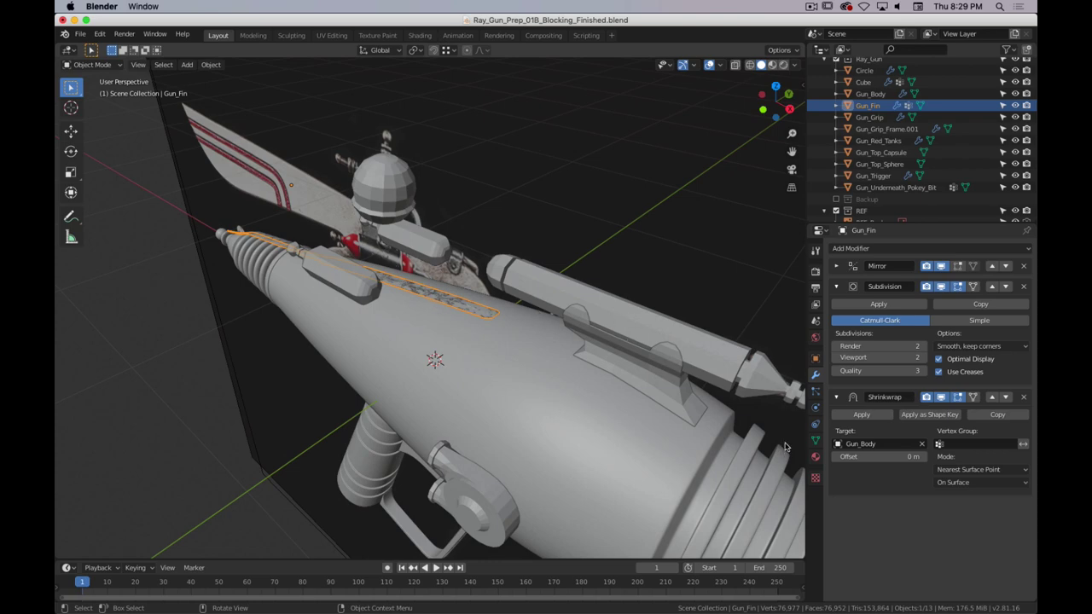
middle_drag(579, 411, 509, 340)
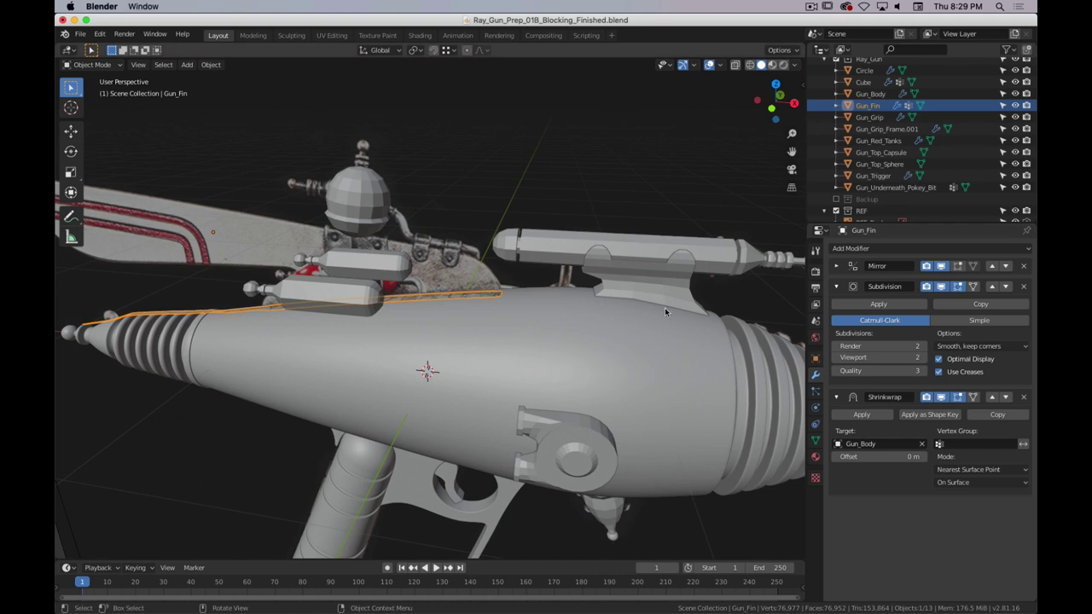
- Put the shrinkwrapped fin in Edit Mode in front view and isolate it in local view
key(Tab)
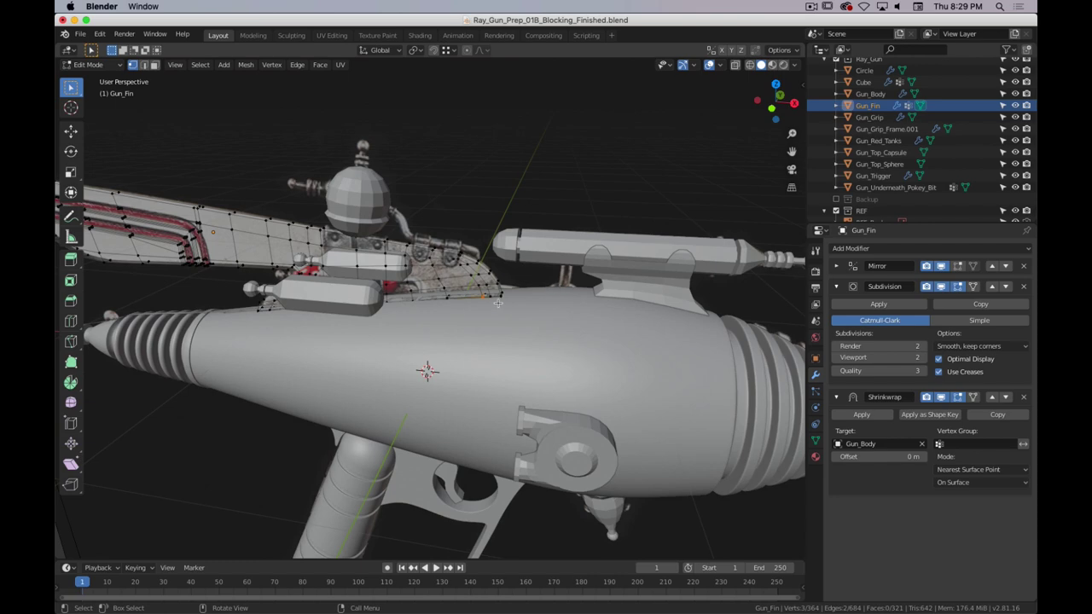
key(1)
scroll(497, 303, up, 3)
shift+middle_drag(498, 302, 585, 264)
key(slash)
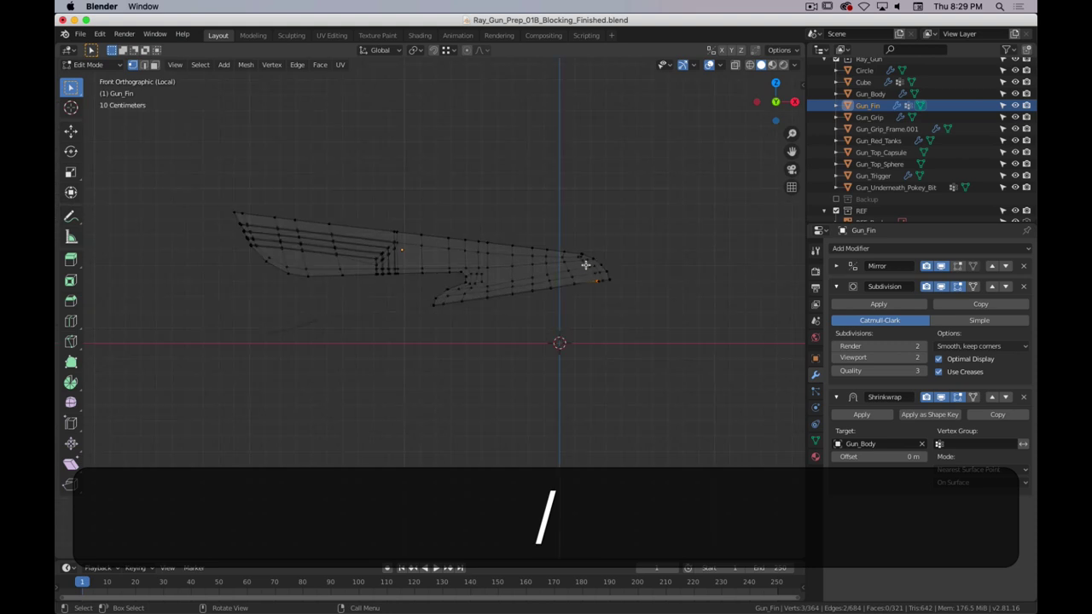
scroll(585, 260, up, 4)
shift+middle_drag(572, 249, 348, 246)
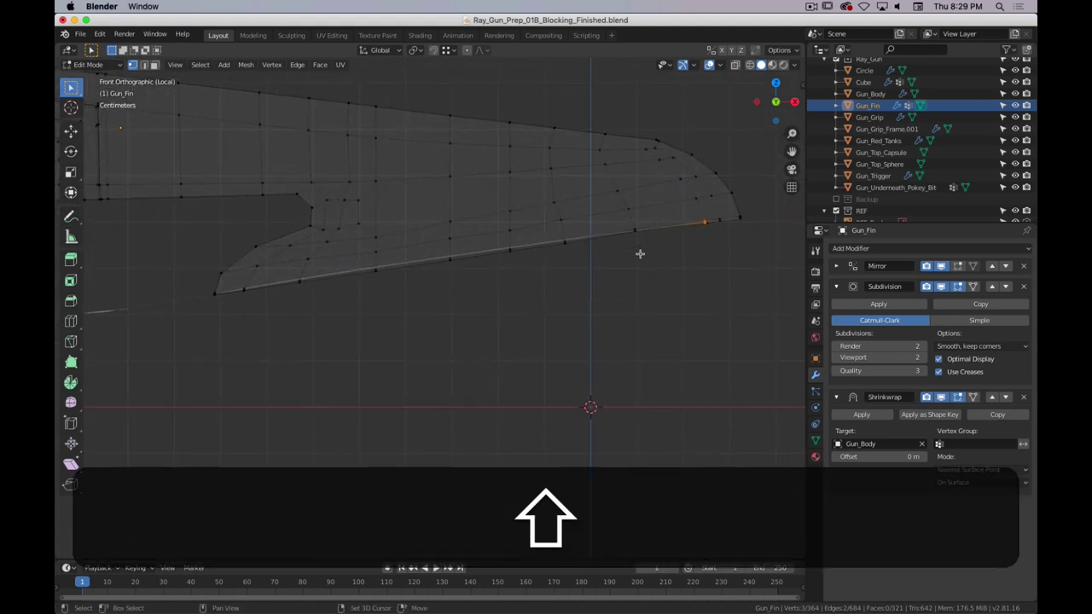
- Extend the selection to both long edge loops bordering the fin's underside, one on each side of the bottom strip
shift+middle_drag(639, 253, 566, 242)
scroll(568, 227, up, 2)
scroll(550, 229, down, 1)
shift+middle_drag(510, 209, 560, 212)
alt+shift+click(661, 210)
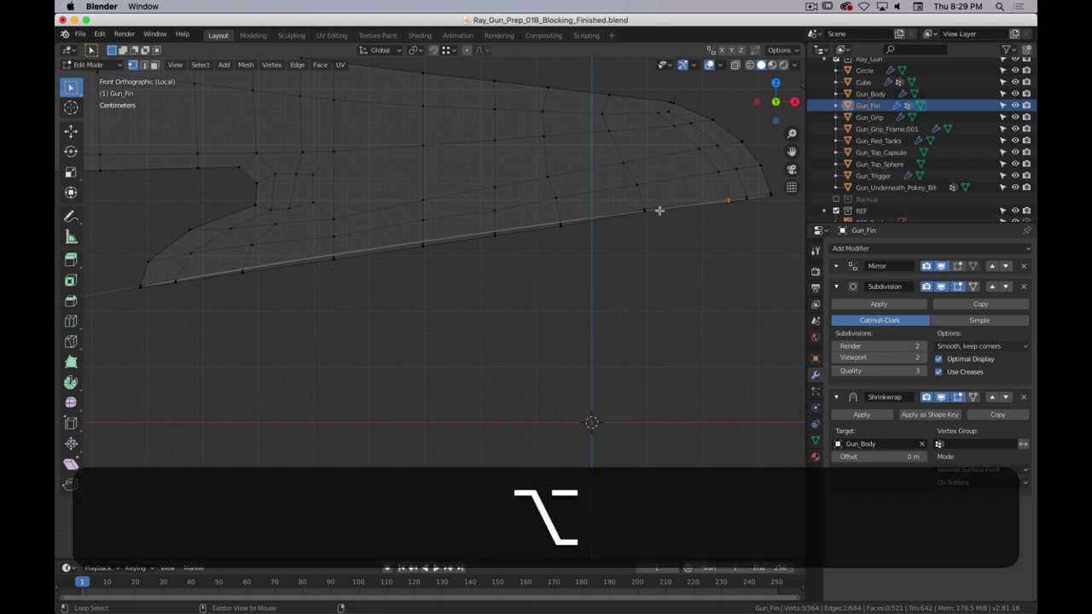
middle_drag(690, 219, 573, 224)
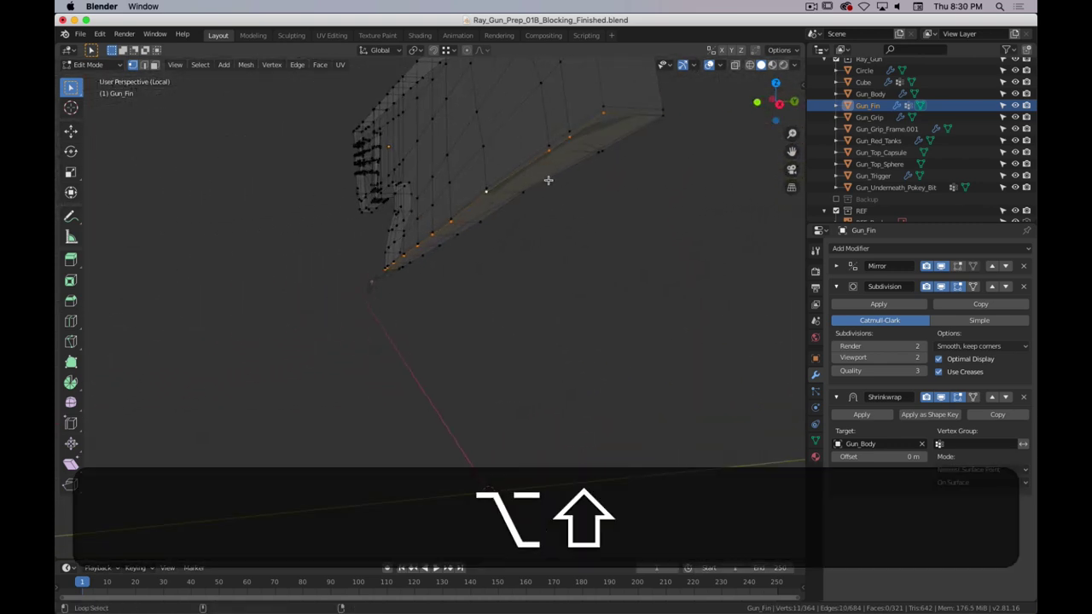
alt+shift+click(550, 180)
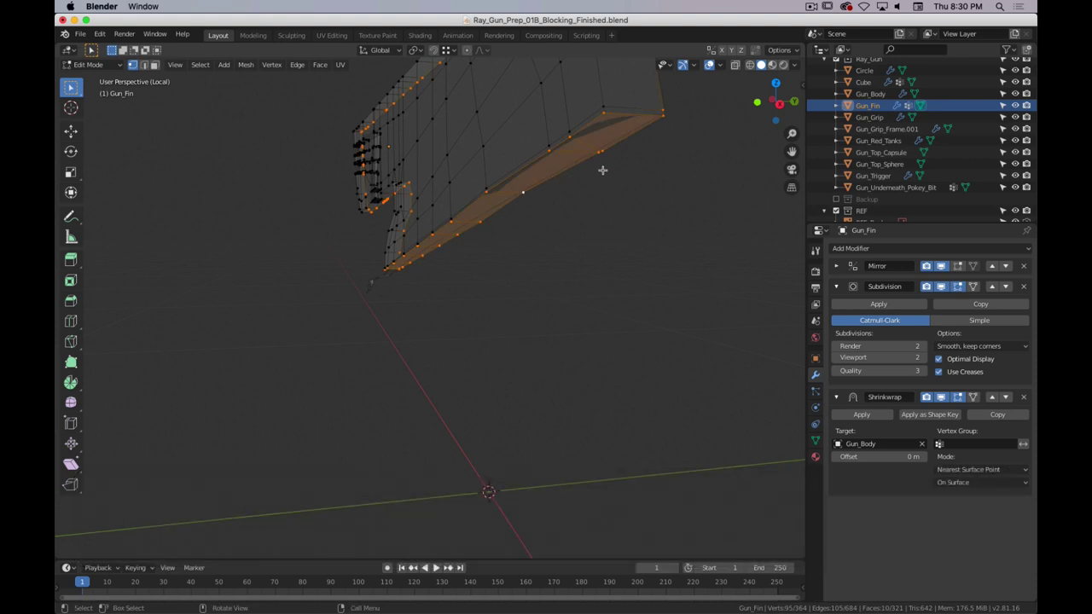
- Deselect the stray vertices along the fin's rounded end and upper edge with Circle Select
middle_drag(548, 167, 537, 186)
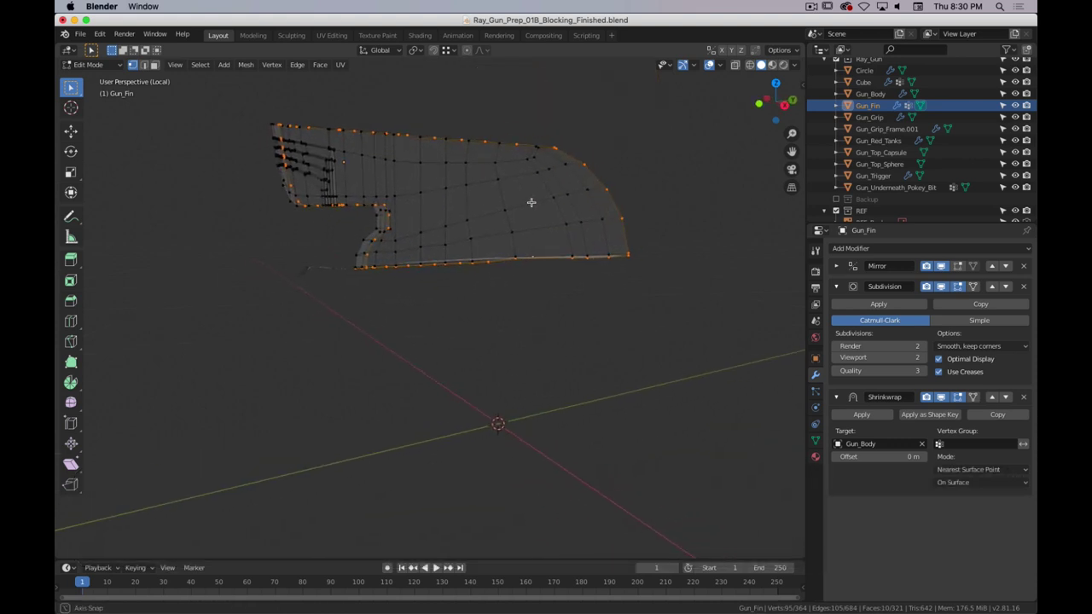
key(c)
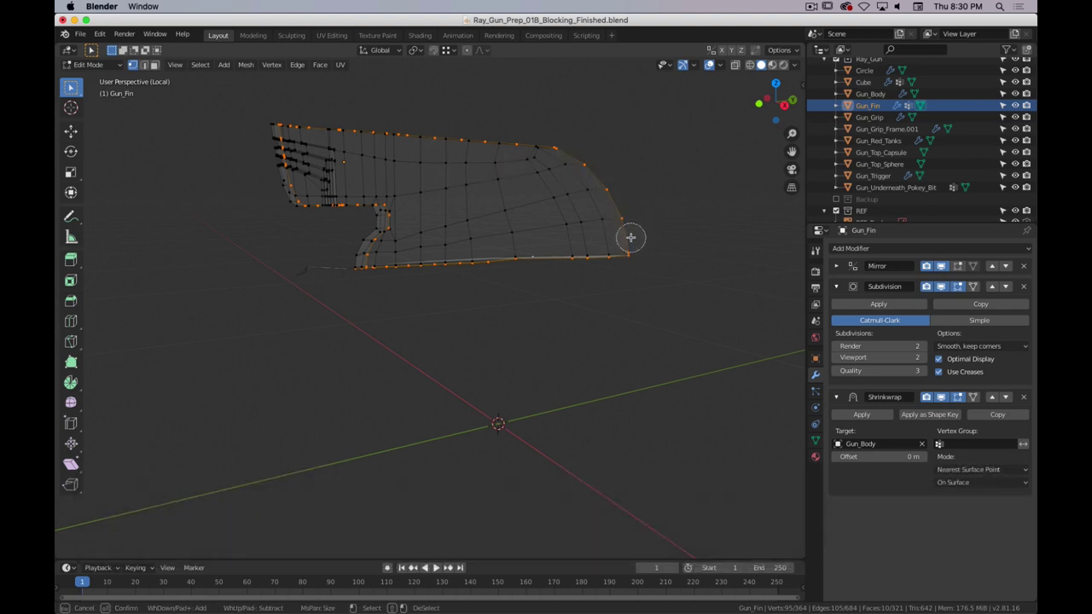
mouse_move(629, 237)
middle_down()
mouse_move(606, 190)
mouse_move(500, 134)
mouse_move(263, 122)
middle_up()
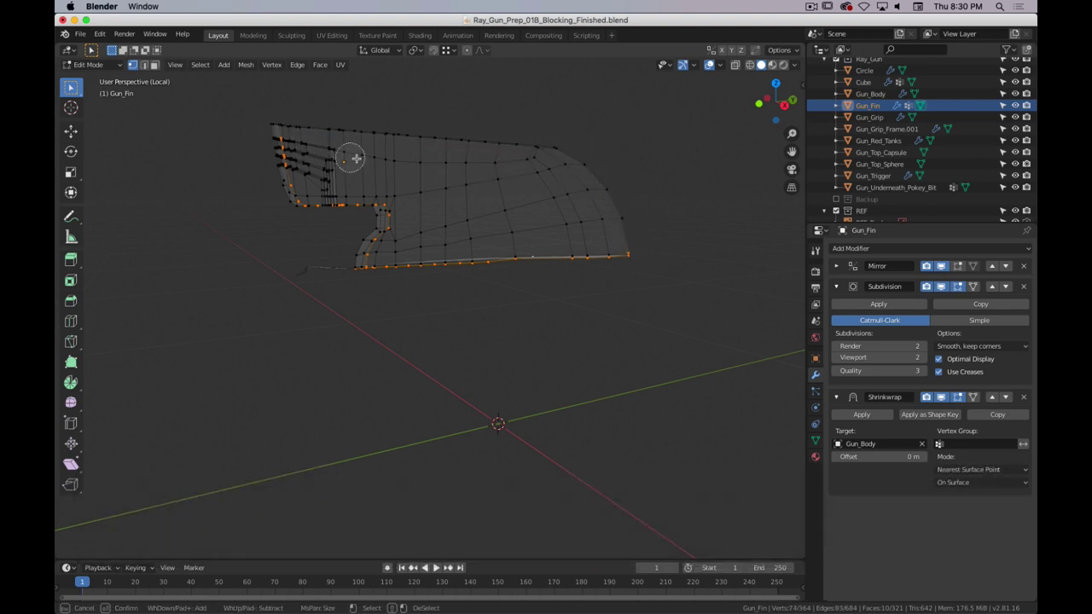
mouse_move(288, 175)
middle_down()
mouse_move(288, 197)
mouse_move(391, 210)
mouse_move(372, 238)
middle_up()
right_click(372, 238)
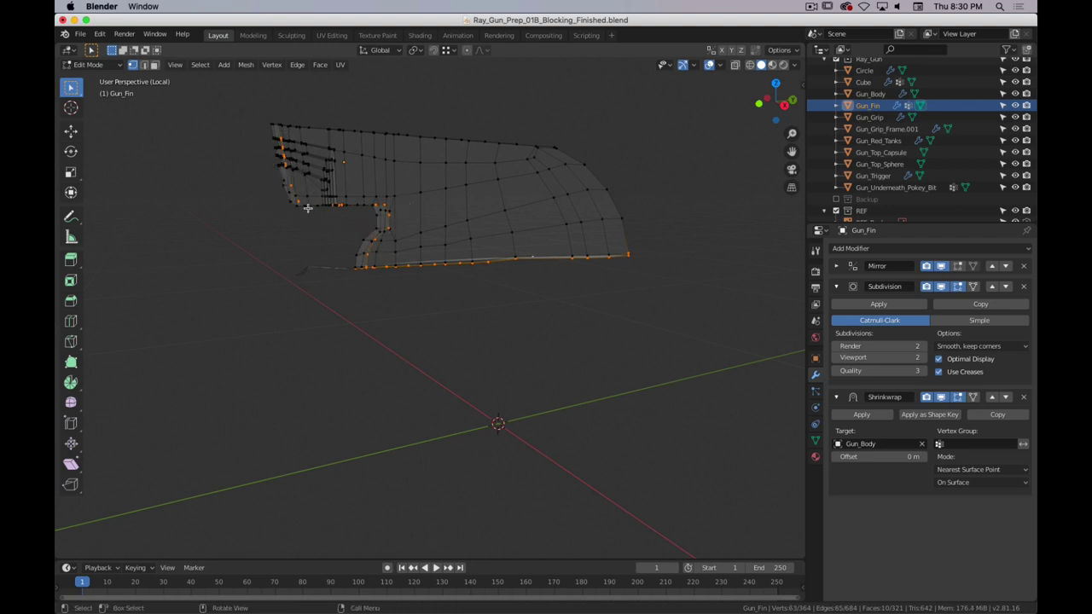
- Deselect the remaining outline vertices around the fin's winged tail and its lower edge with Circle Select
middle_drag(305, 205, 518, 212)
scroll(455, 217, down, 3)
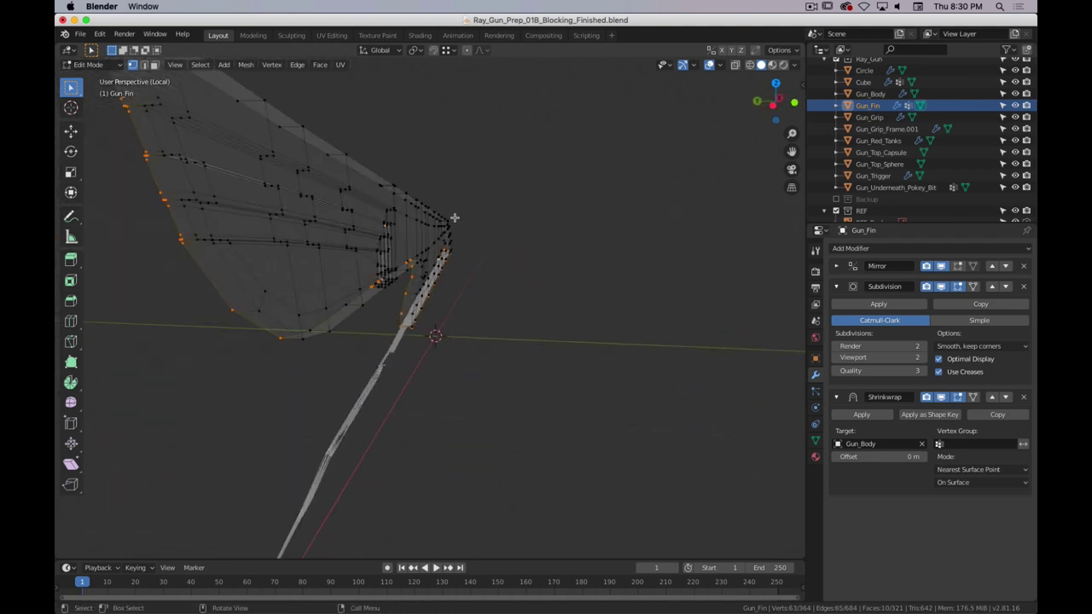
shift+middle_drag(366, 222, 378, 221)
key(c)
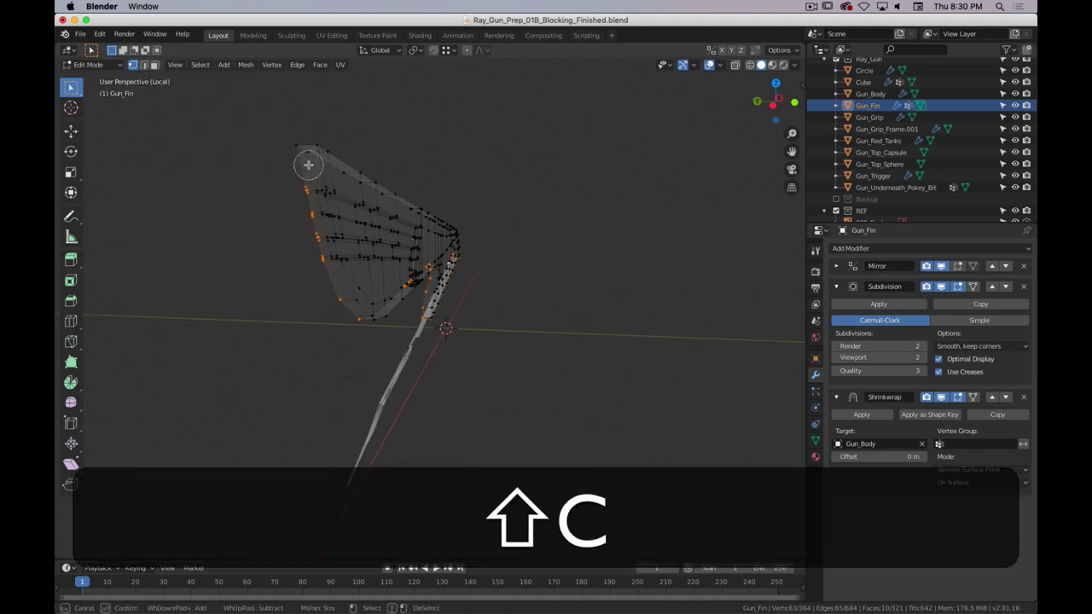
mouse_move(307, 163)
middle_down()
mouse_move(317, 247)
mouse_move(474, 259)
middle_up()
right_click(364, 252)
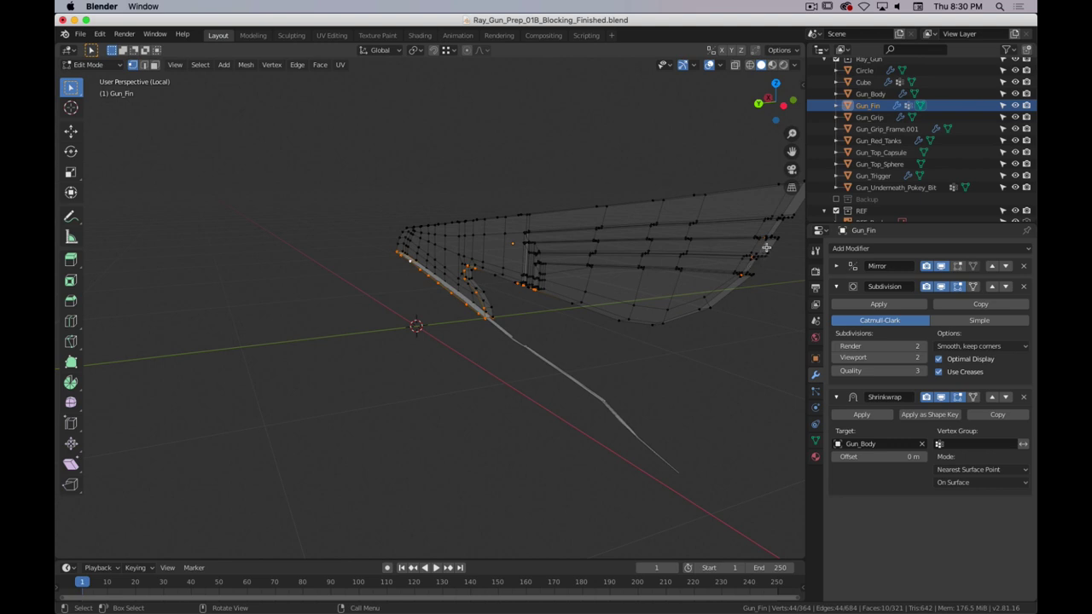
key(c)
middle_drag(765, 237, 721, 299)
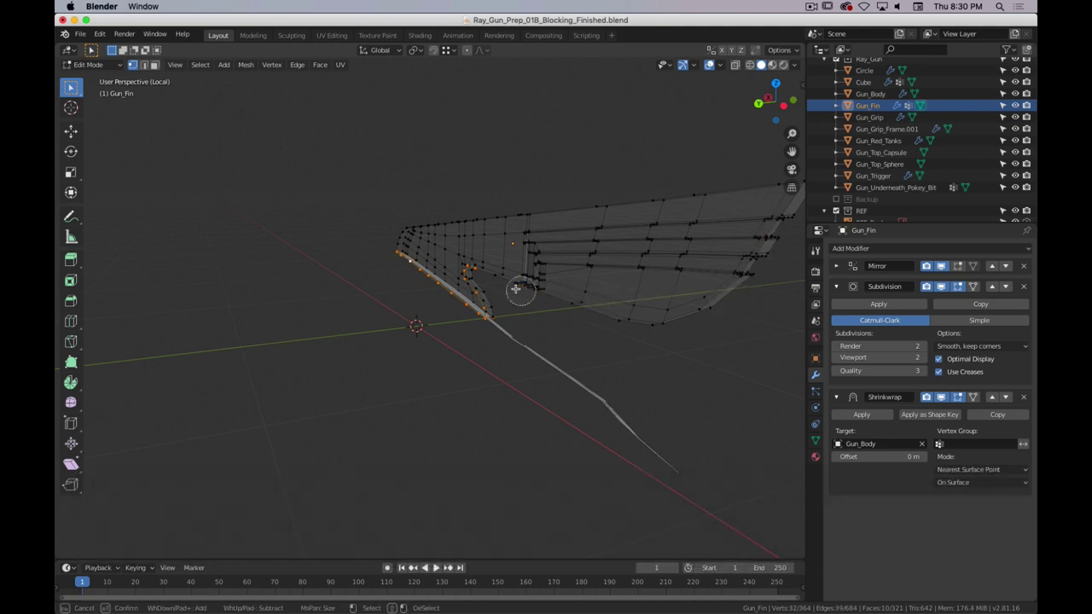
right_click(585, 296)
- Deselect the vertices around the fin's notch so only the underside strip stays selected, and check along its full length
middle_drag(550, 302, 617, 299)
scroll(616, 299, up, 3)
mouse_move(633, 256)
shift+middle_down()
mouse_move(517, 295)
mouse_move(589, 298)
mouse_move(389, 275)
mouse_move(452, 329)
shift+middle_up()
key(c)
right_click(451, 329)
mouse_move(512, 302)
middle_down()
mouse_move(485, 269)
mouse_move(389, 248)
mouse_move(358, 259)
mouse_move(338, 317)
mouse_move(434, 212)
mouse_move(349, 241)
middle_up()
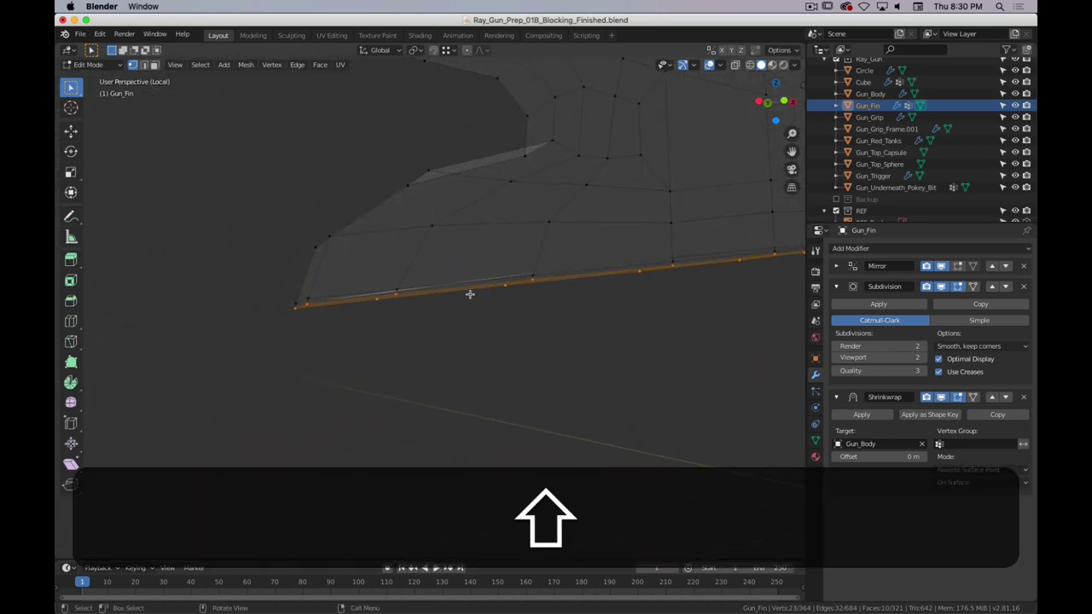
middle_drag(613, 270, 564, 299)
shift+middle_drag(739, 298, 343, 302)
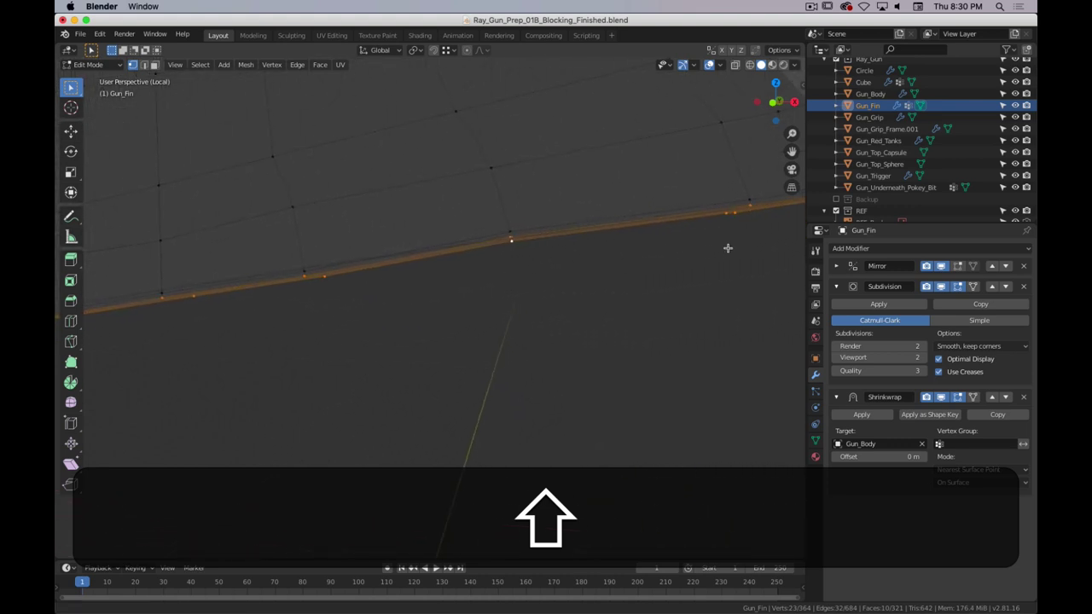
shift+middle_drag(726, 243, 432, 233)
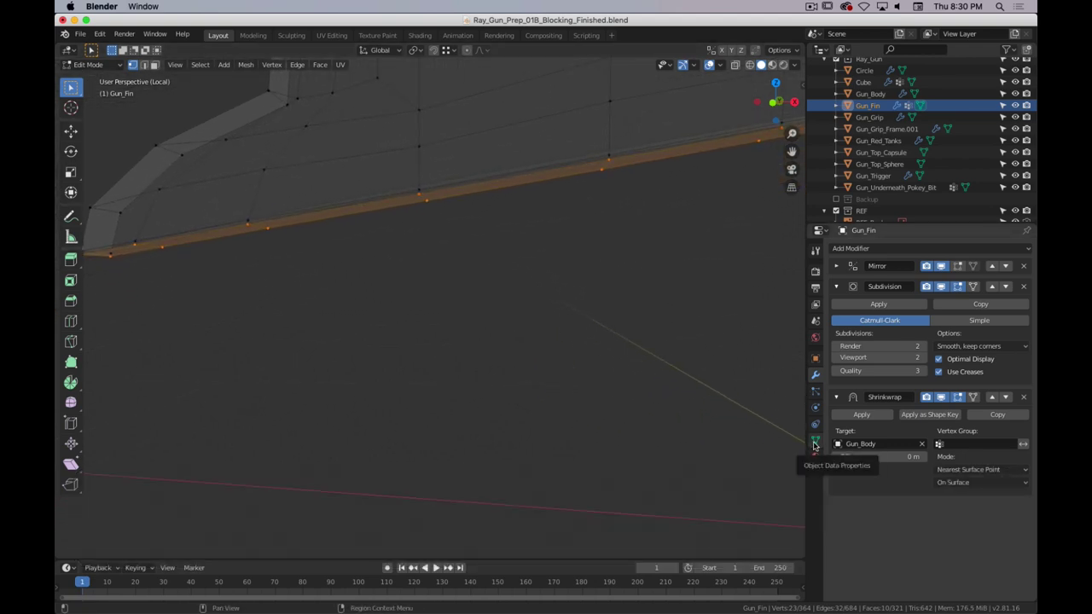
- Replace the fin's existing vertex group with a new one named Body_Shrinkwrap and assign the selected underside vertices at weight 1.000
click(814, 442)
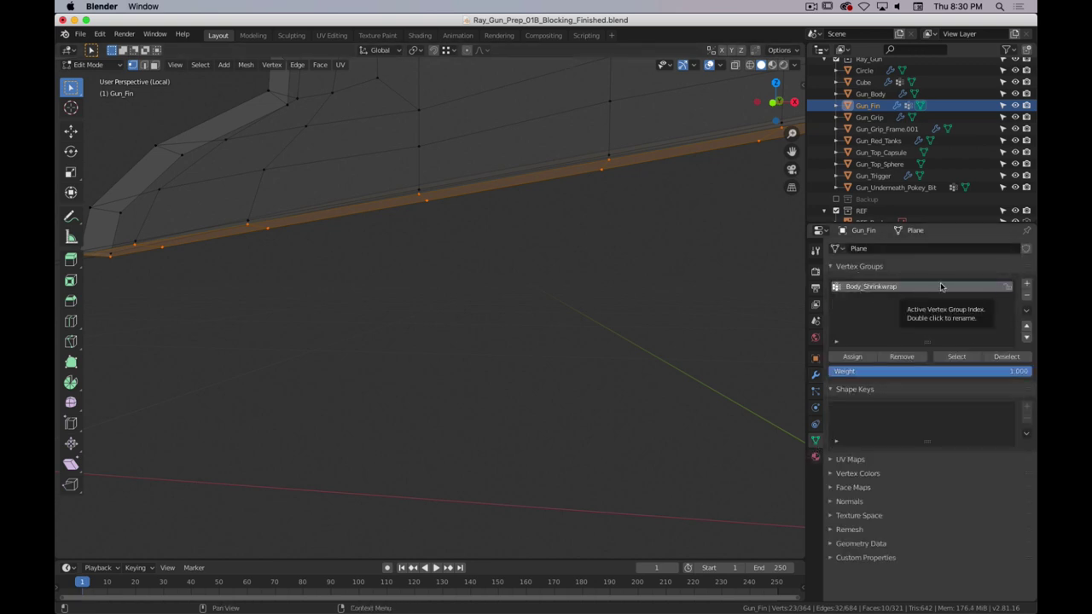
click(1027, 297)
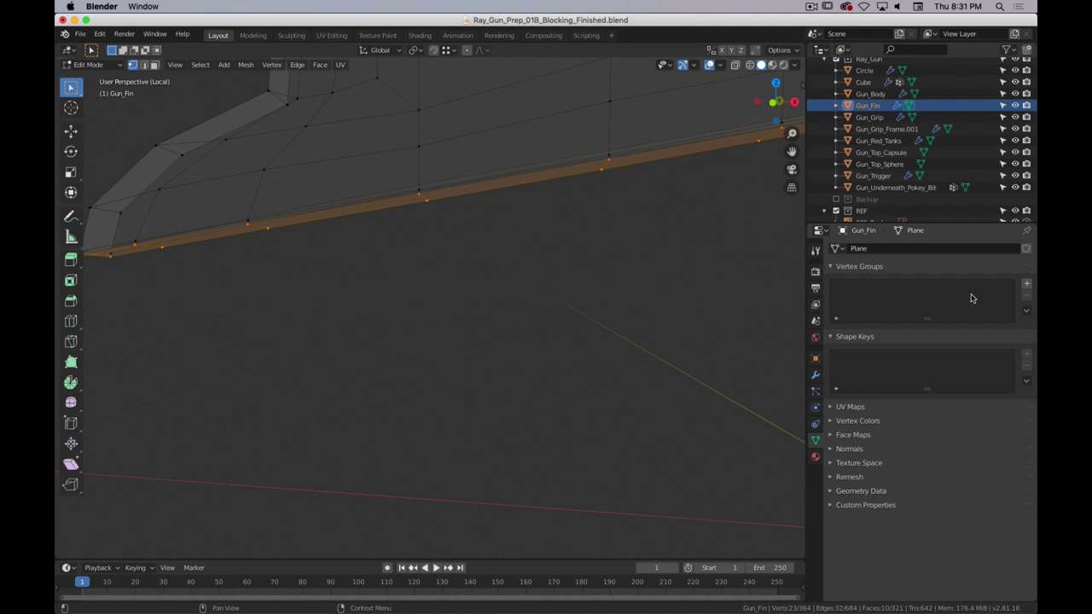
click(1026, 284)
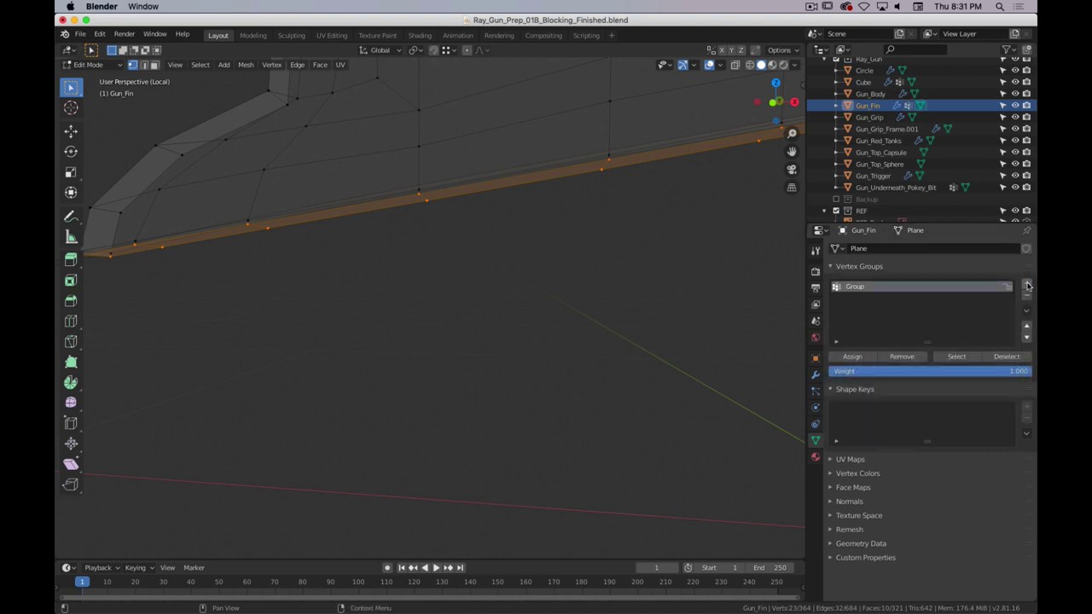
double_click(859, 287)
text(B)
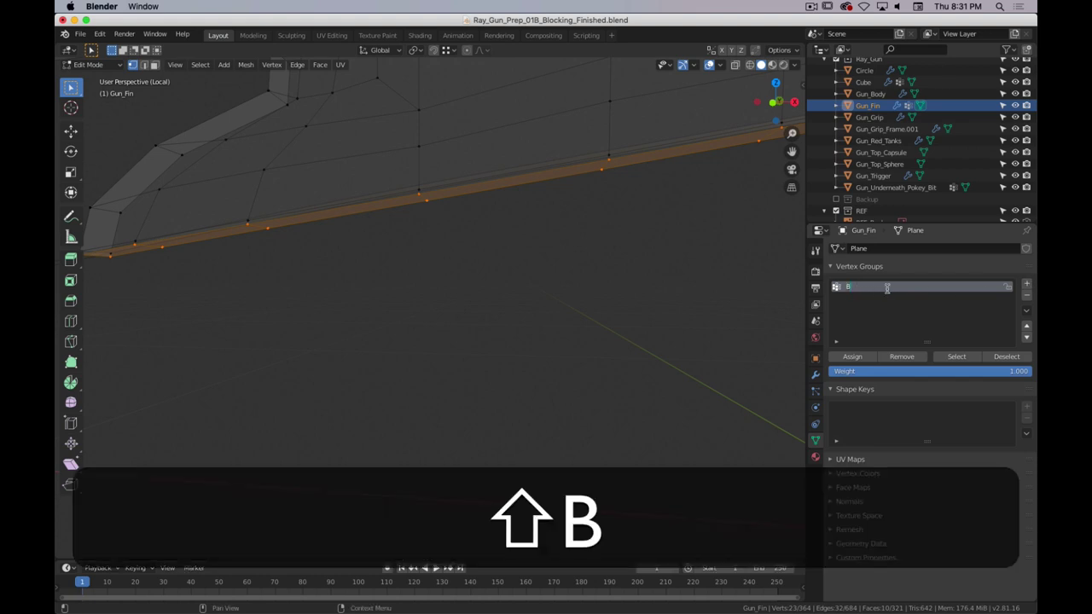
text(ody_S)
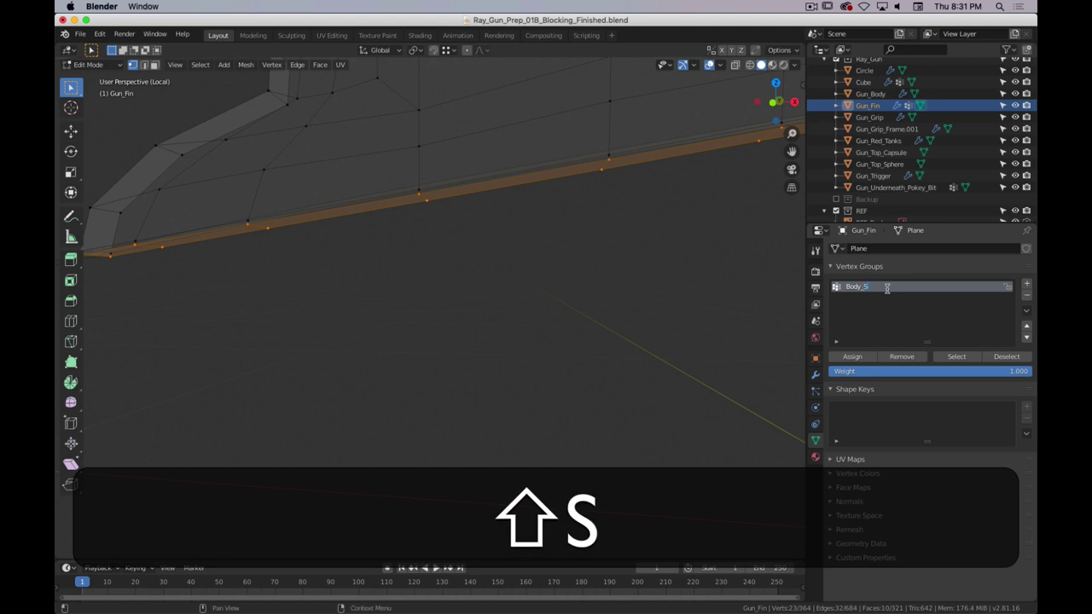
text(hrinkwrap)
key(Return)
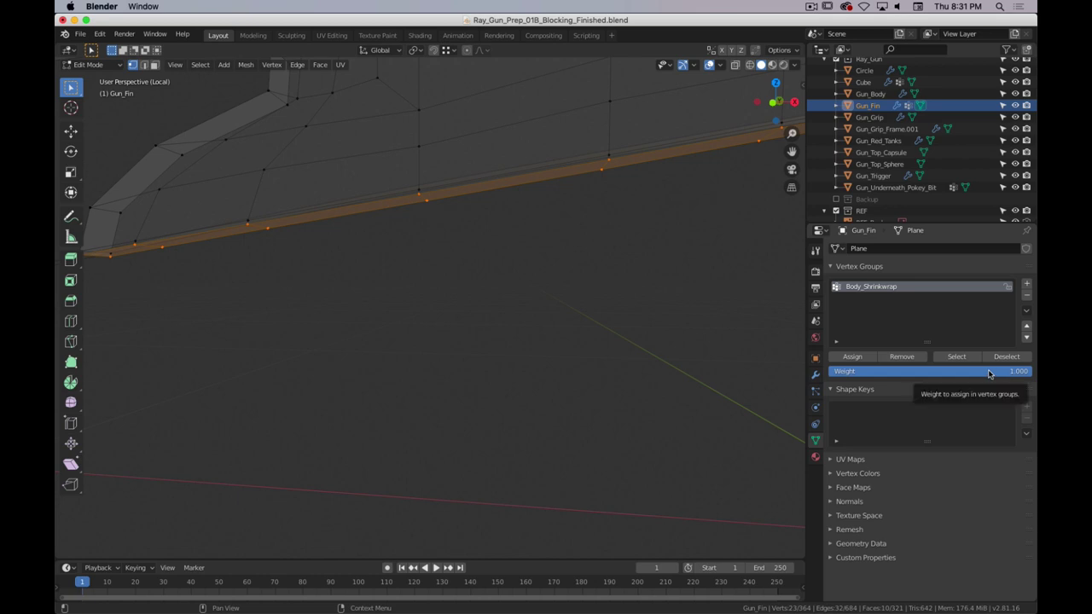
click(853, 358)
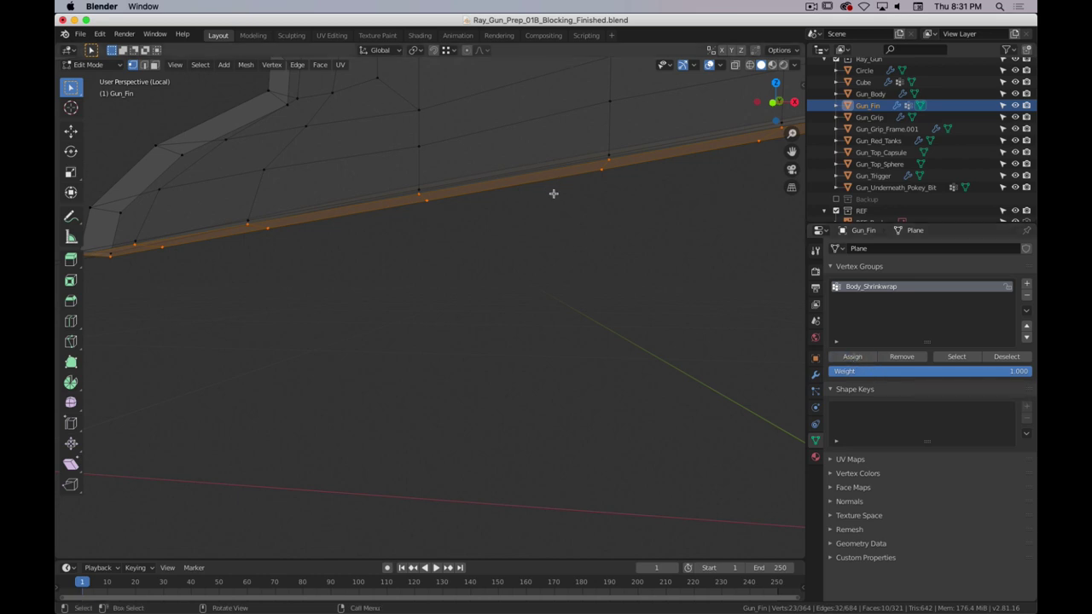
- Clear the selection and reselect the vertices of the Body_Shrinkwrap group to verify its membership
scroll(665, 241, down, 8)
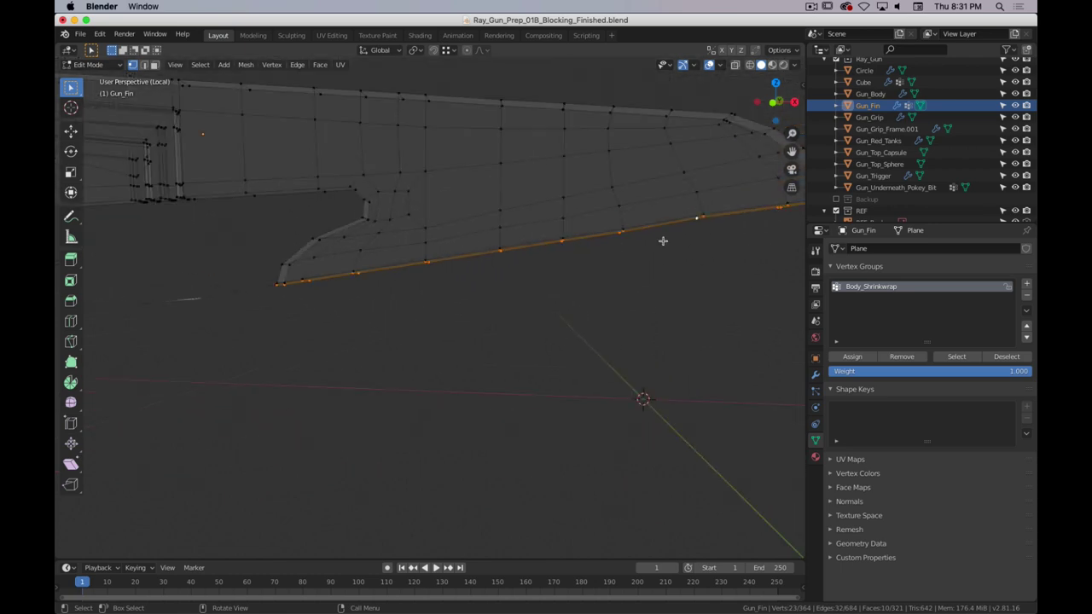
click(641, 268)
middle_drag(638, 268, 550, 276)
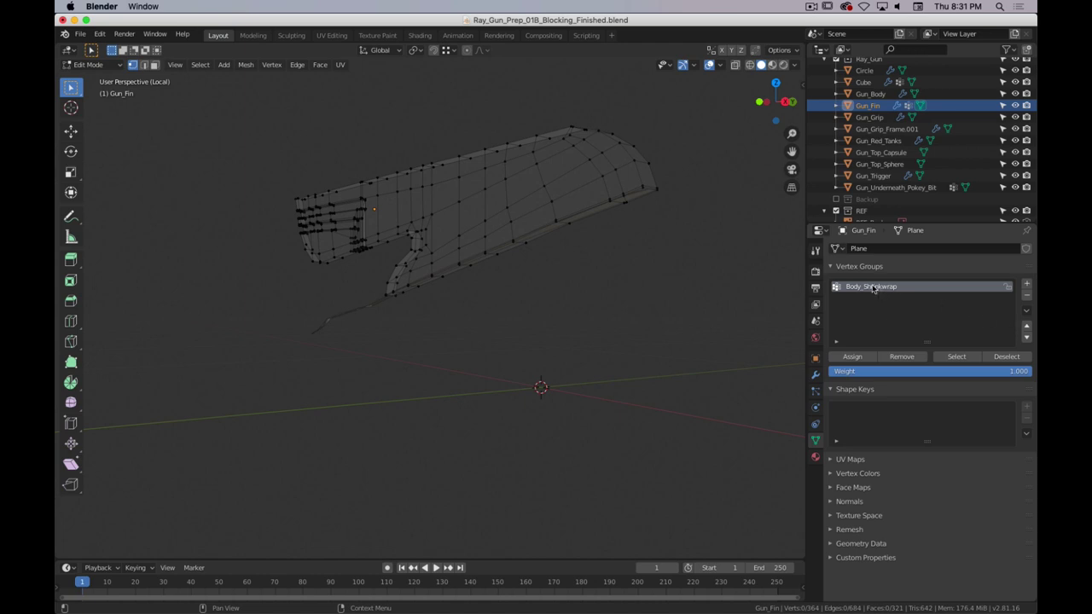
click(956, 356)
middle_drag(641, 223, 655, 241)
- Leave local view and limit the fin's Shrinkwrap modifier to the Body_Shrinkwrap vertex group
key(KP_Divide)
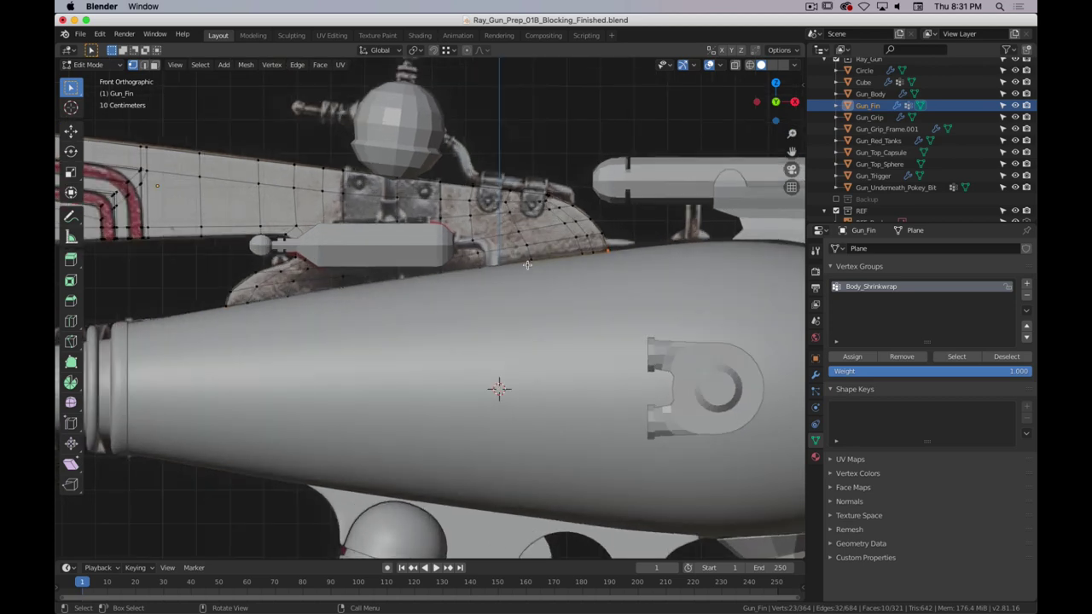
key(z)
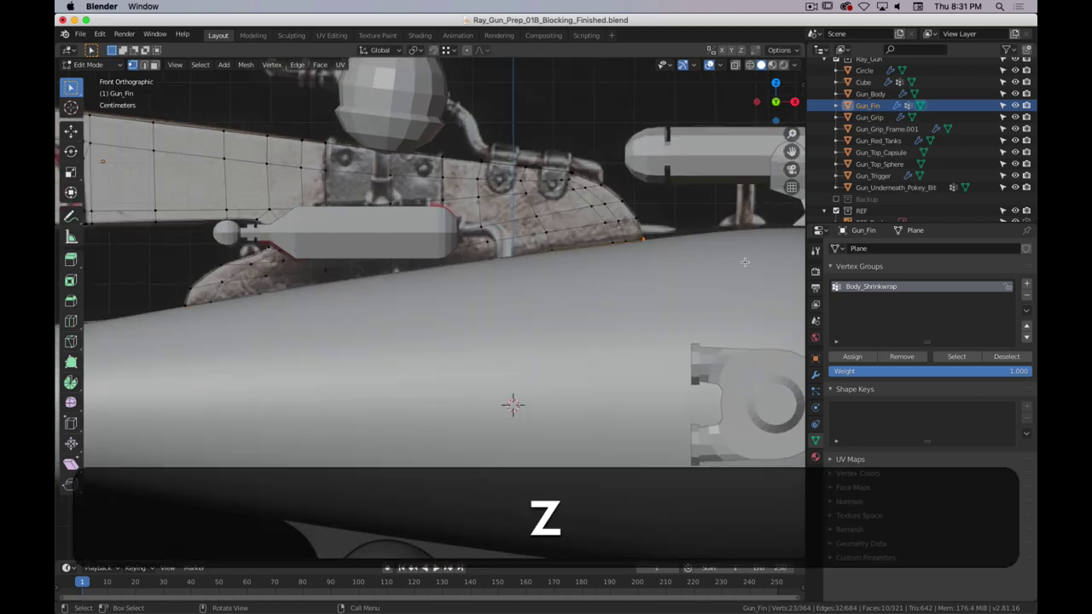
key(z)
key(z)
middle_drag(670, 247, 586, 279)
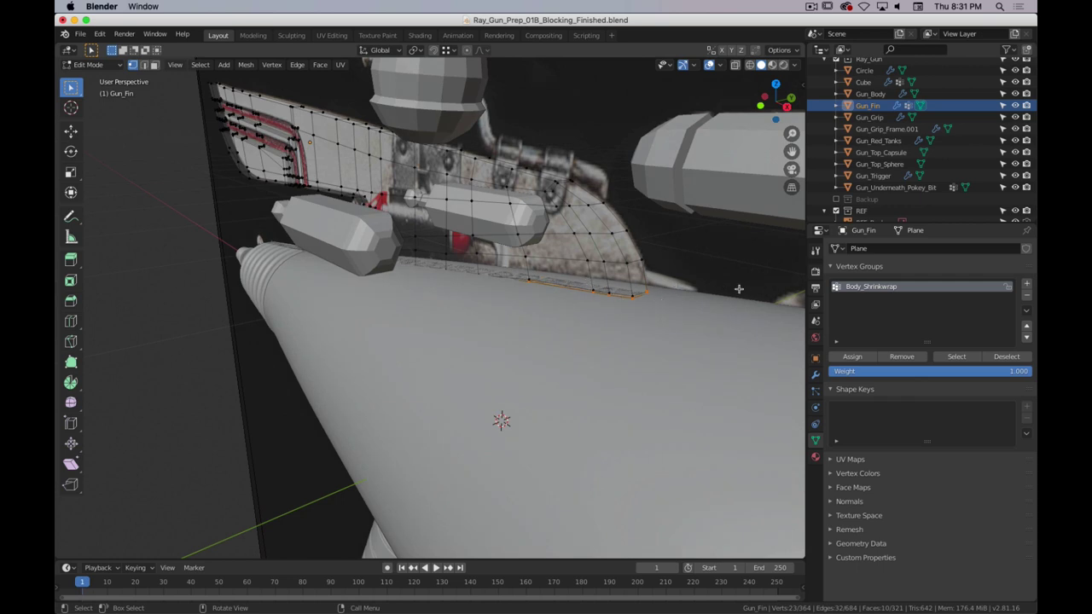
click(816, 376)
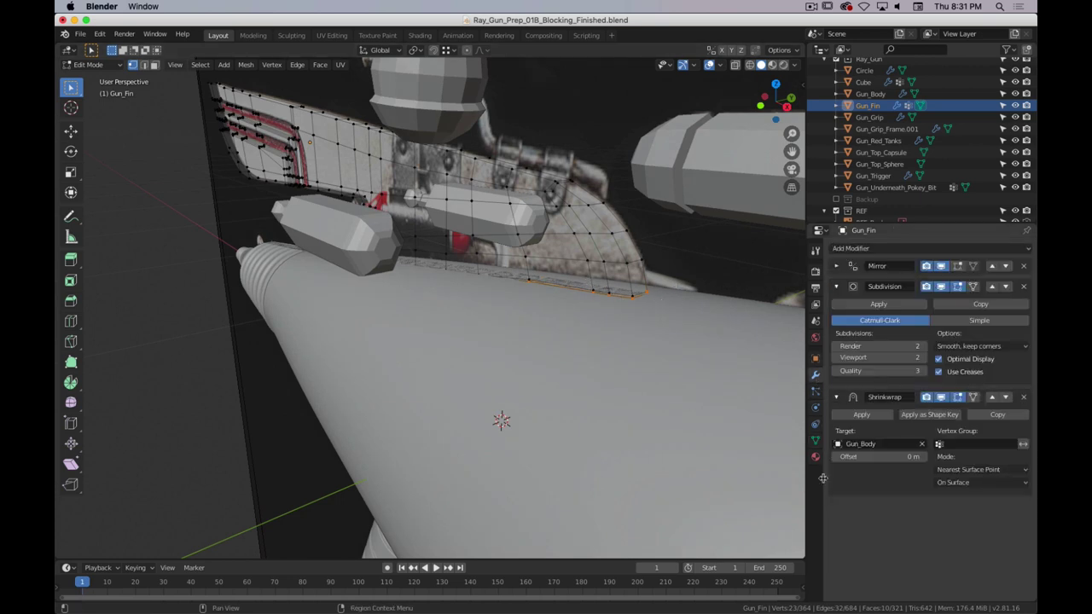
click(963, 442)
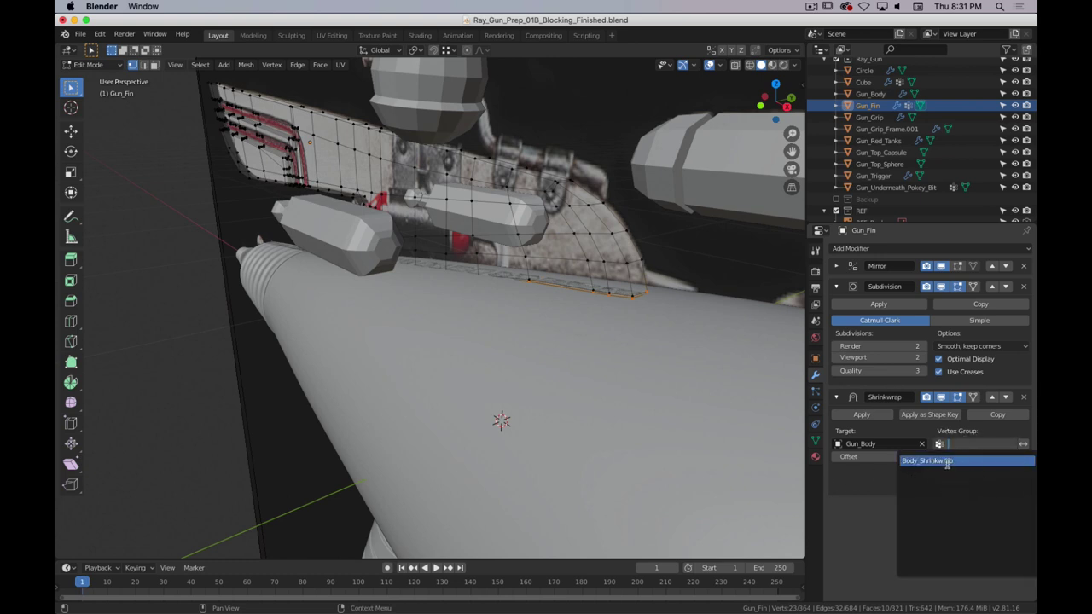
click(946, 463)
- Inspect the fin's bottom edge against the gun body and return to Object Mode
middle_drag(512, 341, 411, 248)
middle_drag(395, 197, 556, 315)
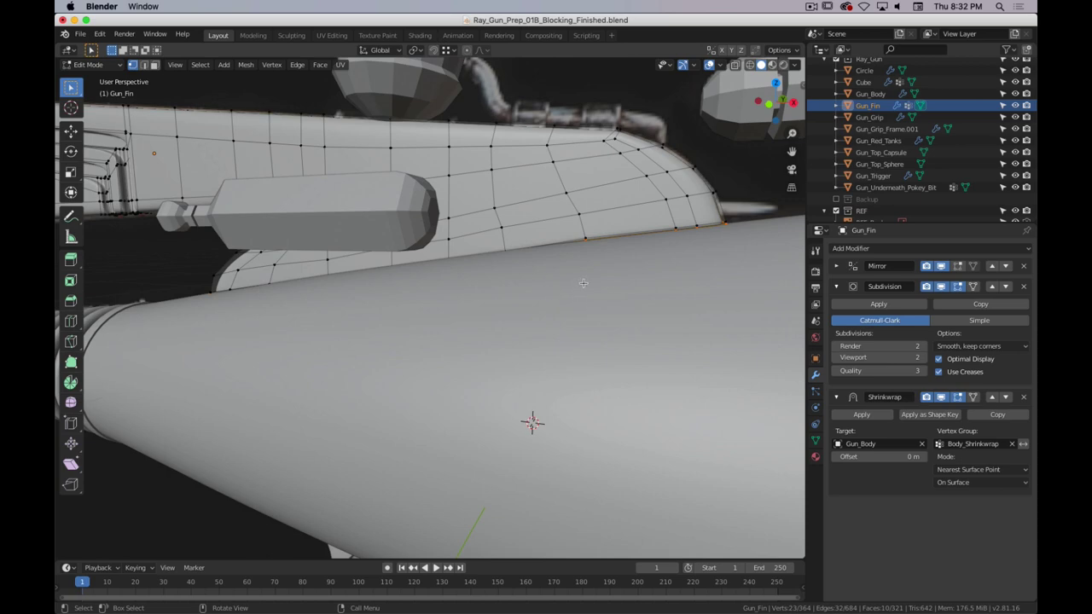
key(Tab)
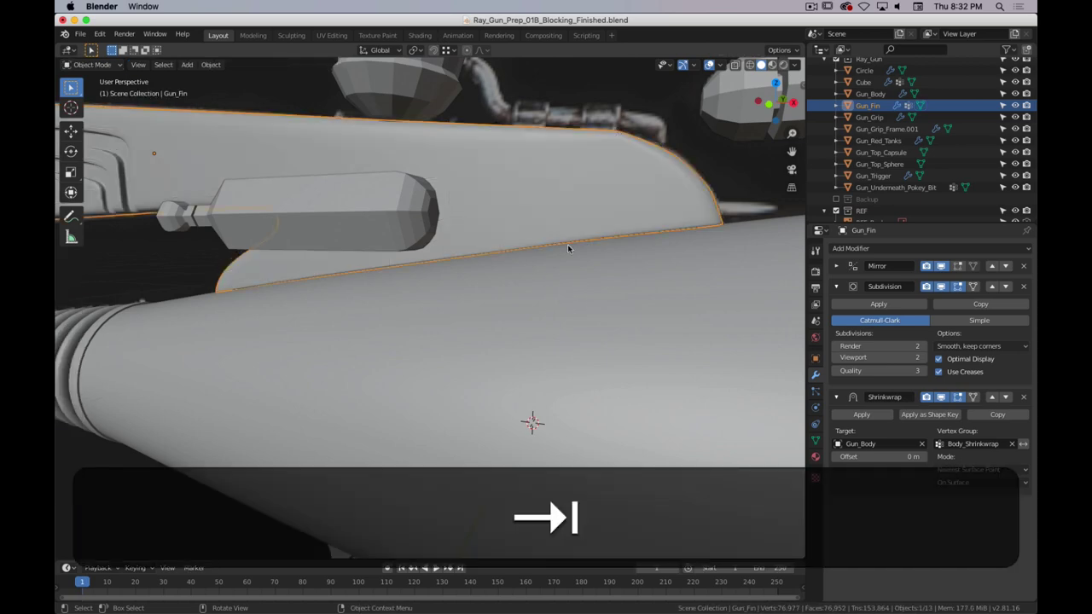
- Put Gun_Body in Edit Mode and try enlarging an edge loop around the body below the fin to test the shrinkwrapped contact
click(582, 306)
middle_drag(517, 313, 397, 310)
key(Tab)
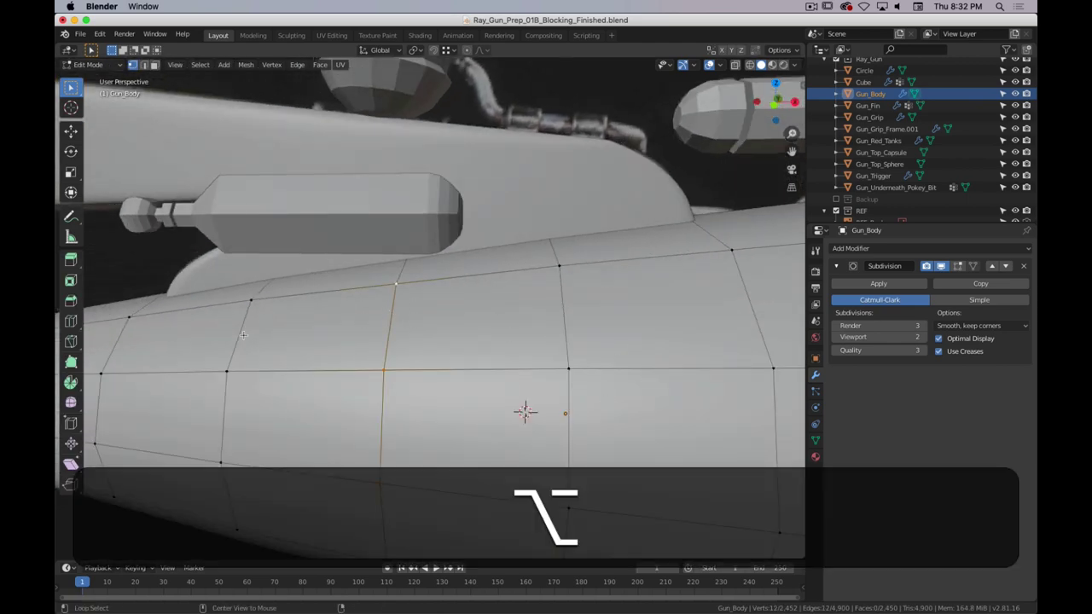
alt+shift+drag(243, 331, 445, 247)
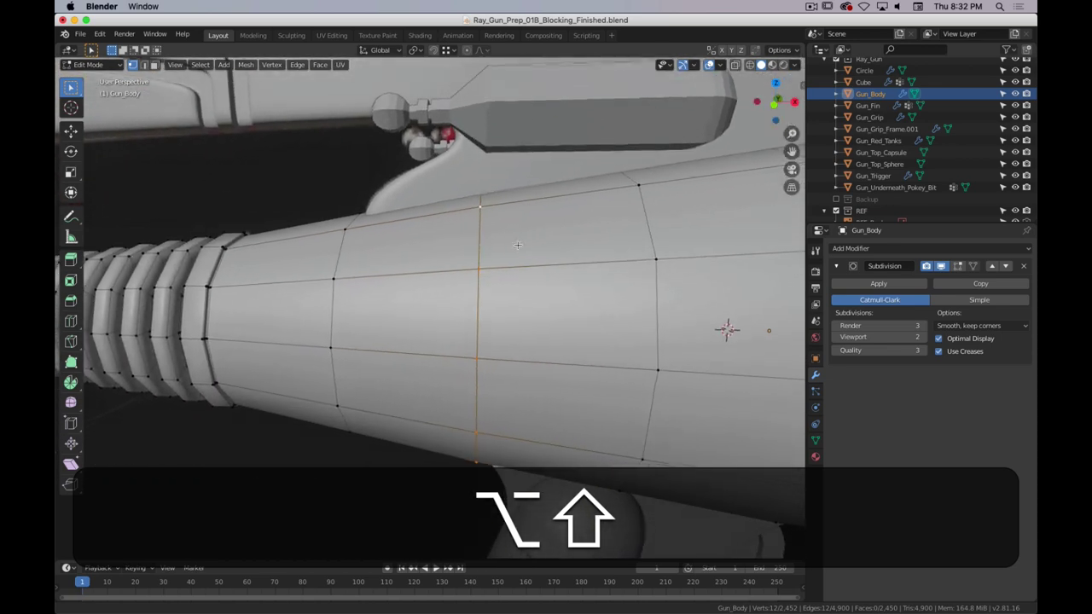
key(s)
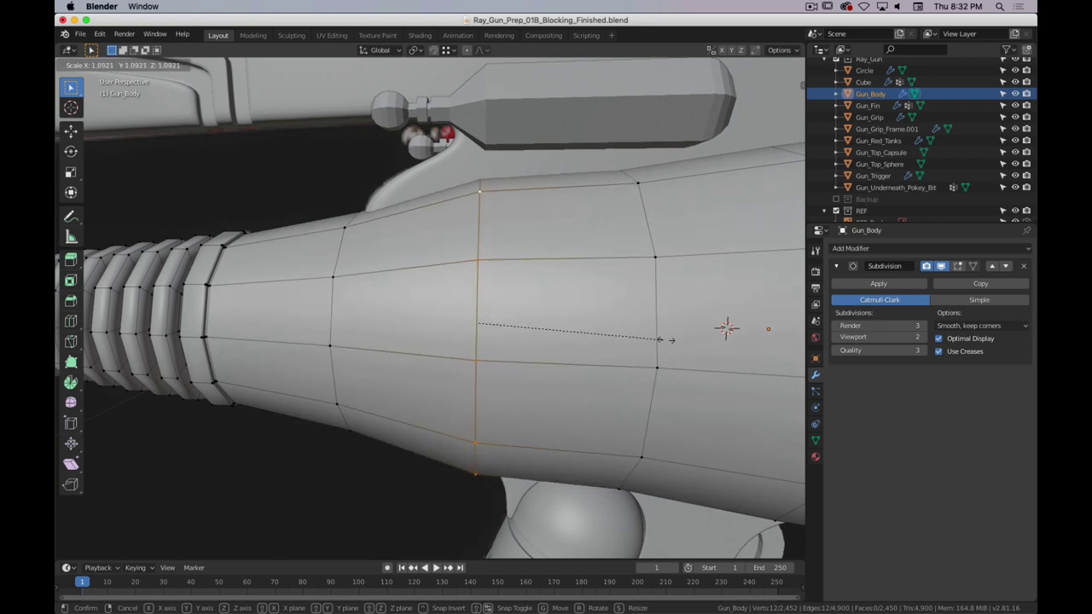
right_click(611, 331)
- Try shrinking the neighbouring edge loop nearer the body's wide part to test how the fin's bottom edge follows
alt+click(649, 229)
key(alt+s)
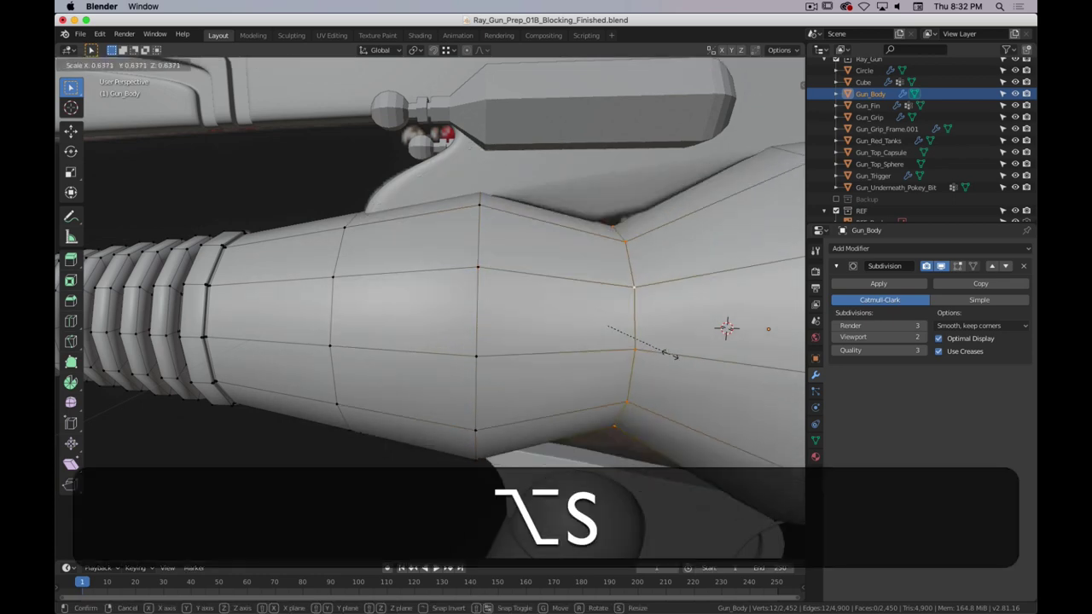
right_click(708, 372)
scroll(674, 365, down, 4)
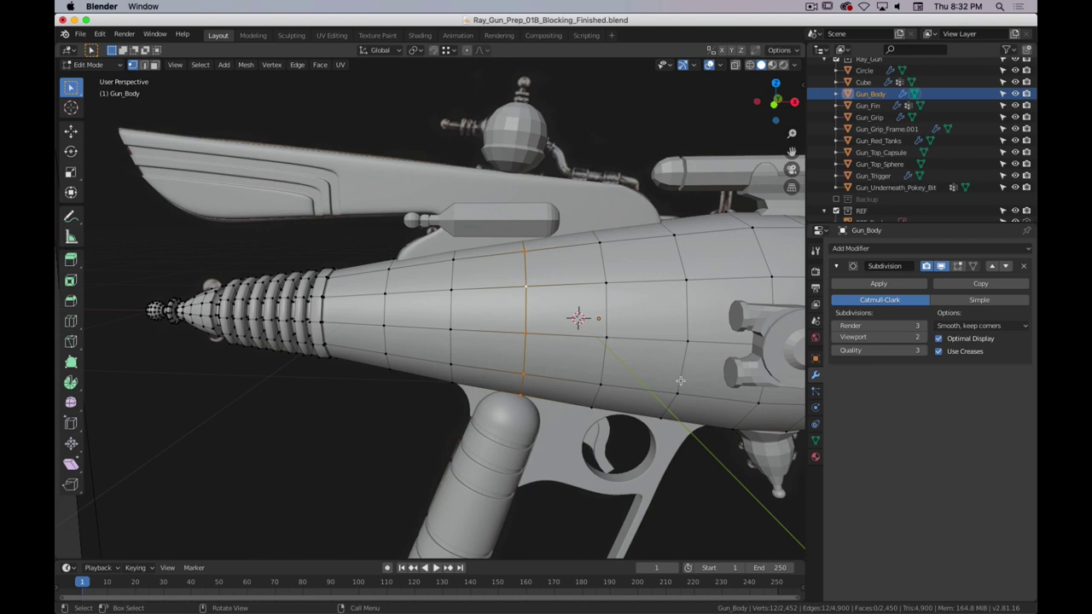
- Try shrinking the selected edge loop on the gun body below the fin, and undo it
key(s)
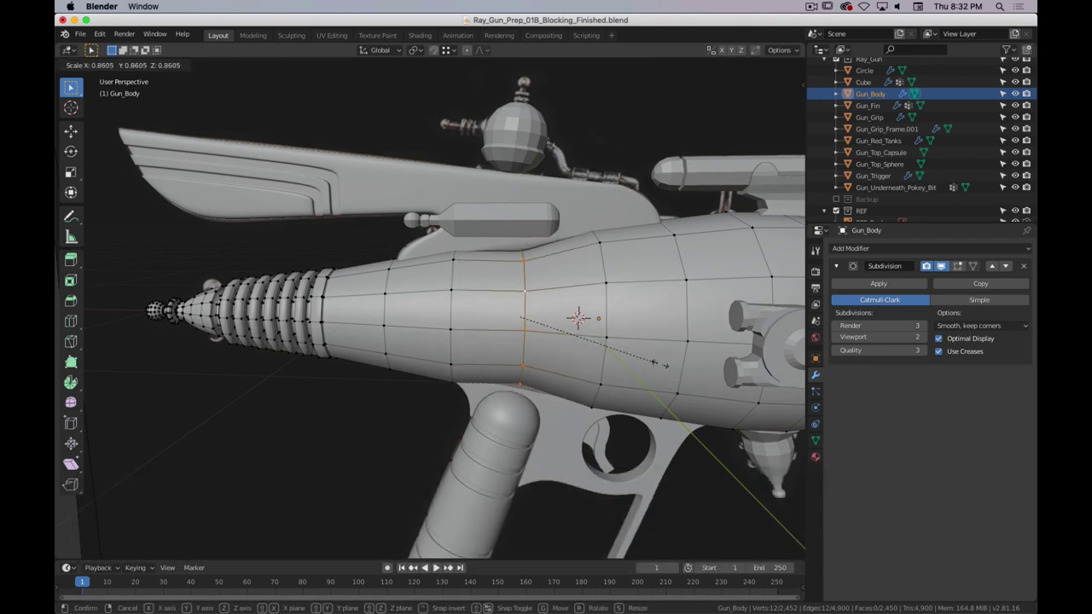
click(680, 367)
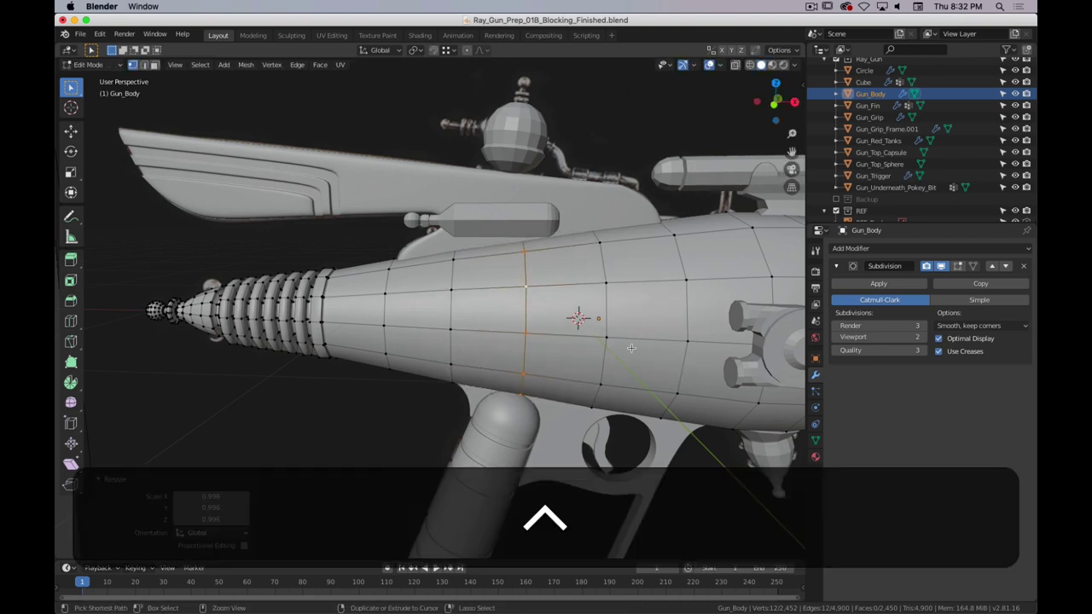
key(ctrl+z)
- Select the whole gun body mesh and try scaling it thinner with the global X axis locked
key(a)
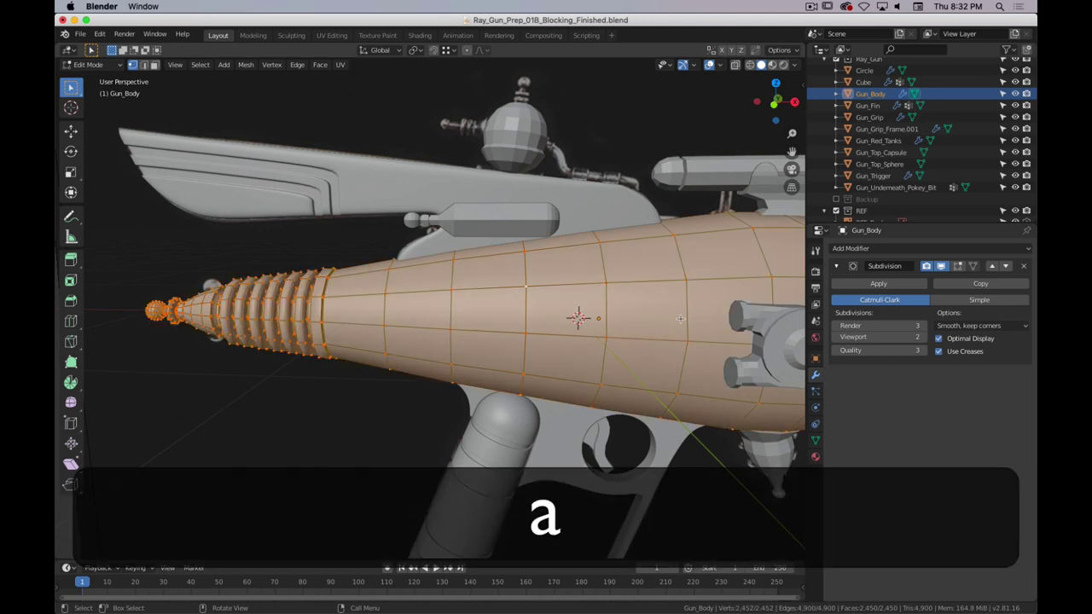
middle_drag(680, 319, 585, 333)
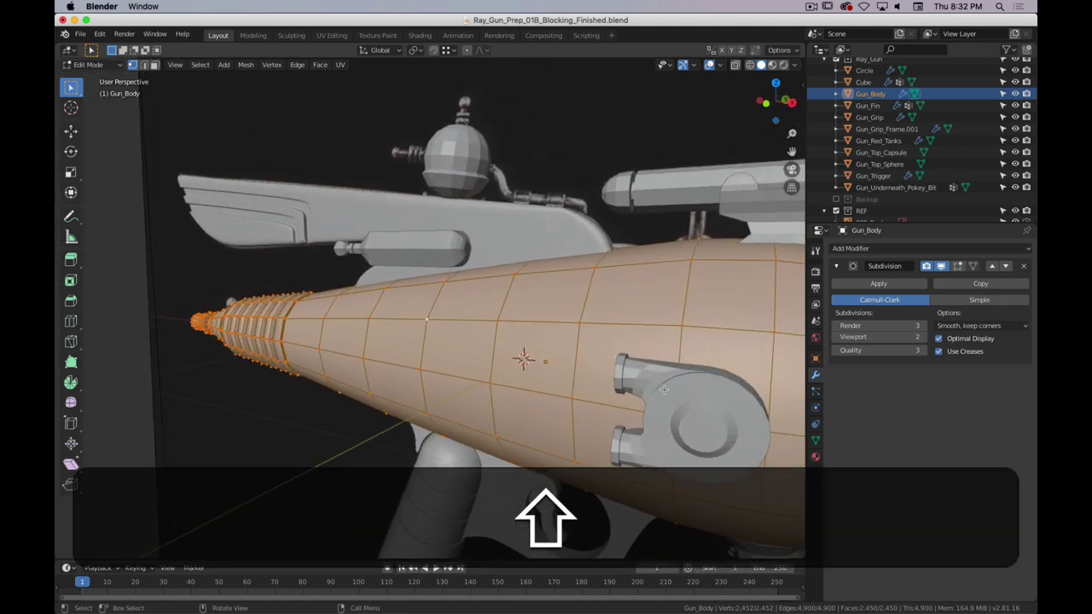
key(s)
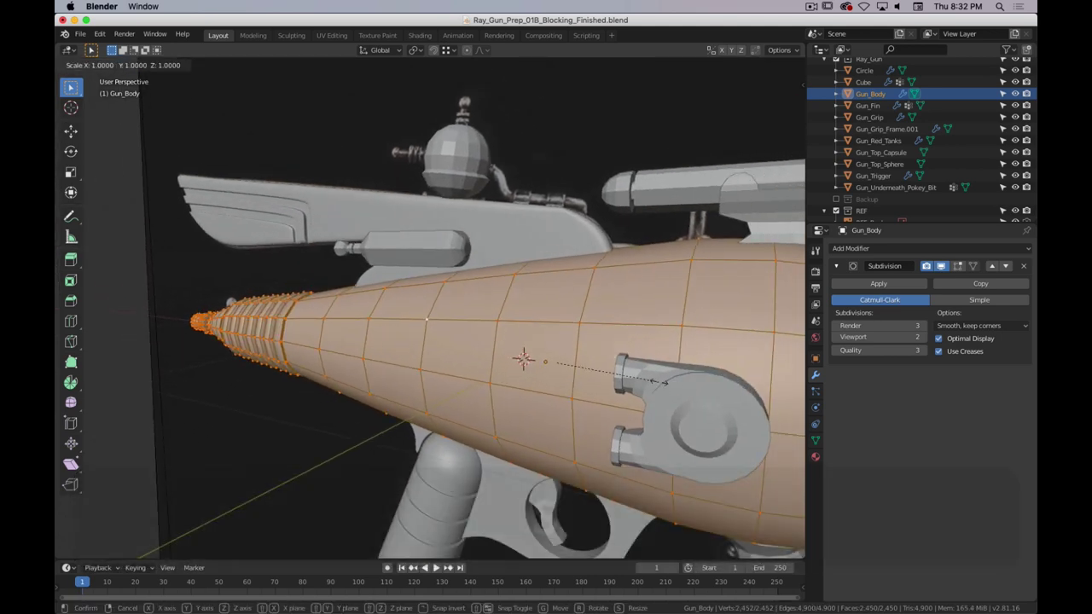
key(shift+x)
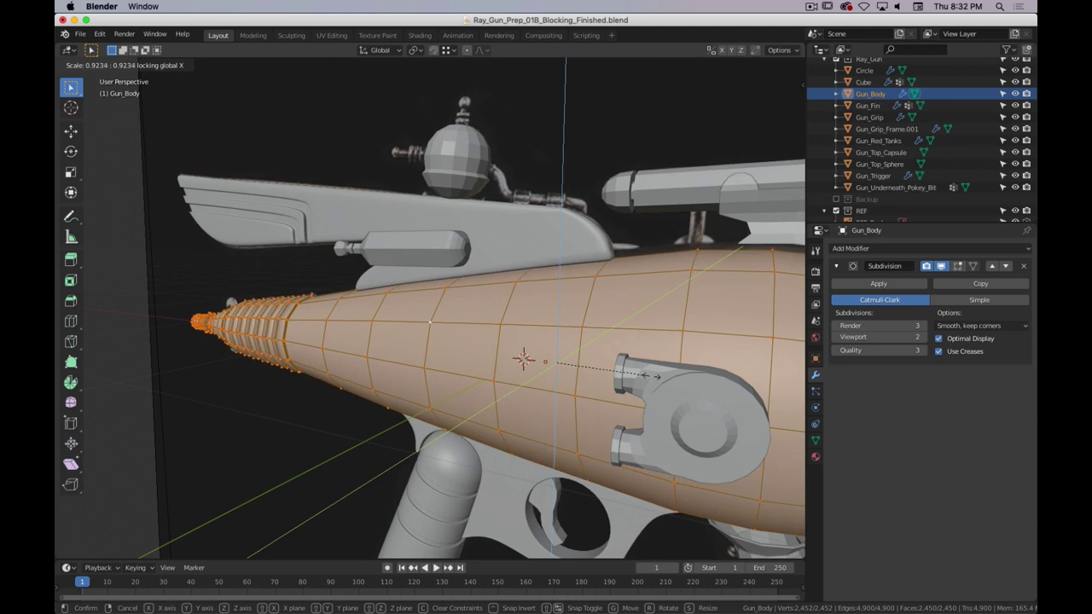
click(559, 319)
- Reselect the single edge loop around the body under the fin and try a scale, cancelling it
middle_drag(558, 318, 543, 296)
alt+click(542, 296)
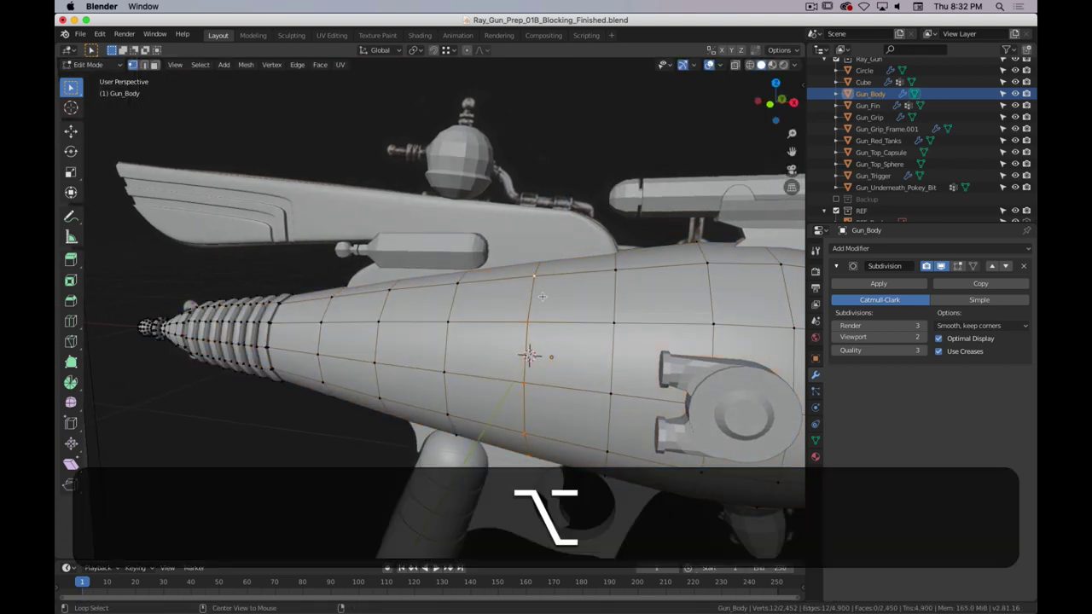
key(s)
right_click(661, 325)
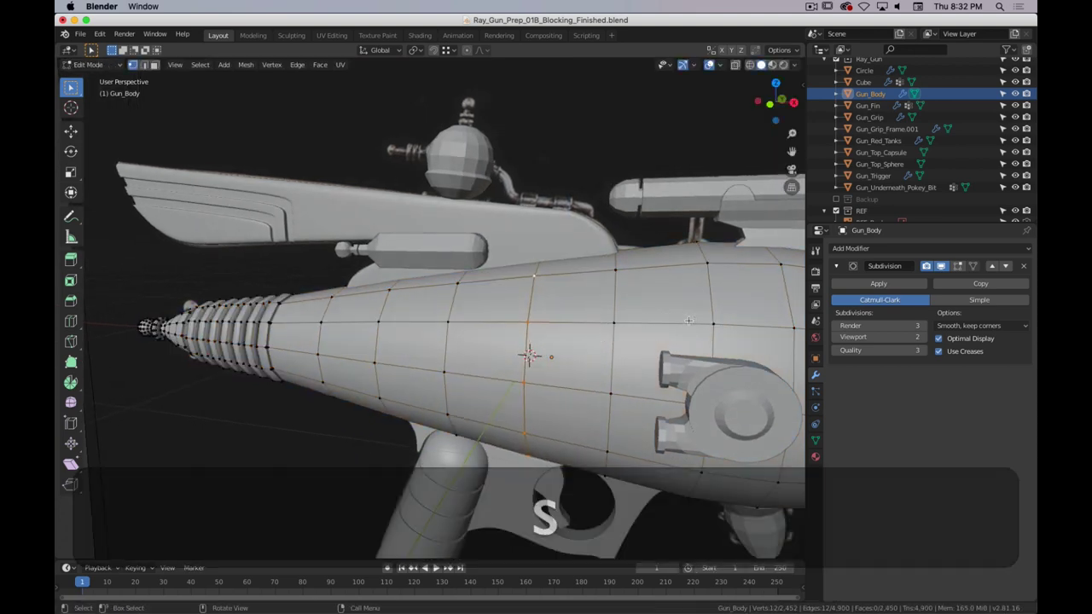
- Check the fin's contact with the body in wireframe, and try pinching the selected body loop strongly inward in solid shading
scroll(511, 236, up, 1)
scroll(512, 236, up, 2)
shift+middle_drag(689, 224, 580, 273)
middle_drag(699, 298, 640, 314)
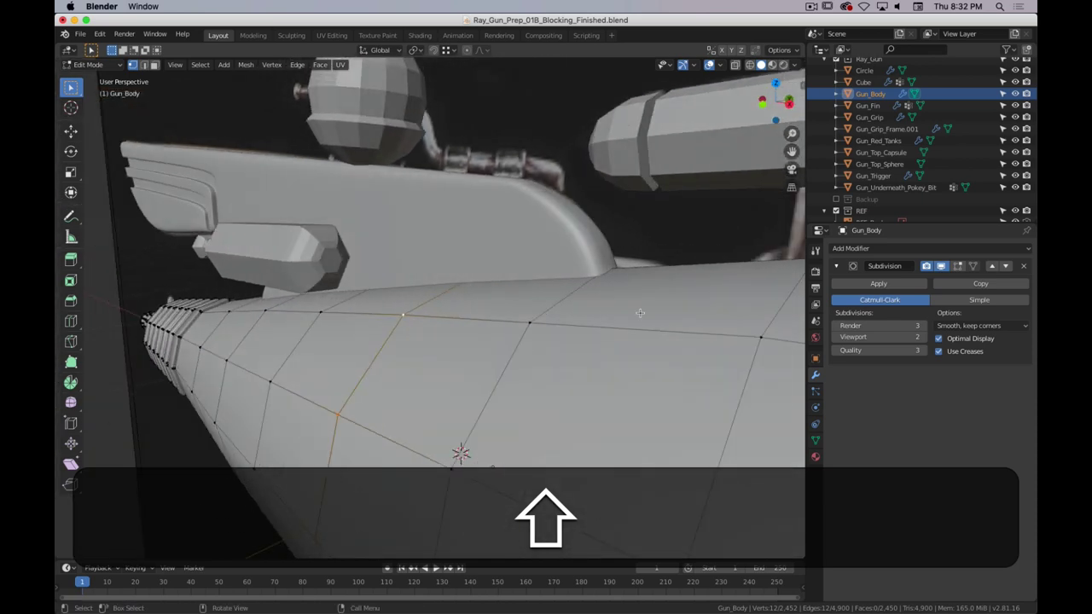
key(z)
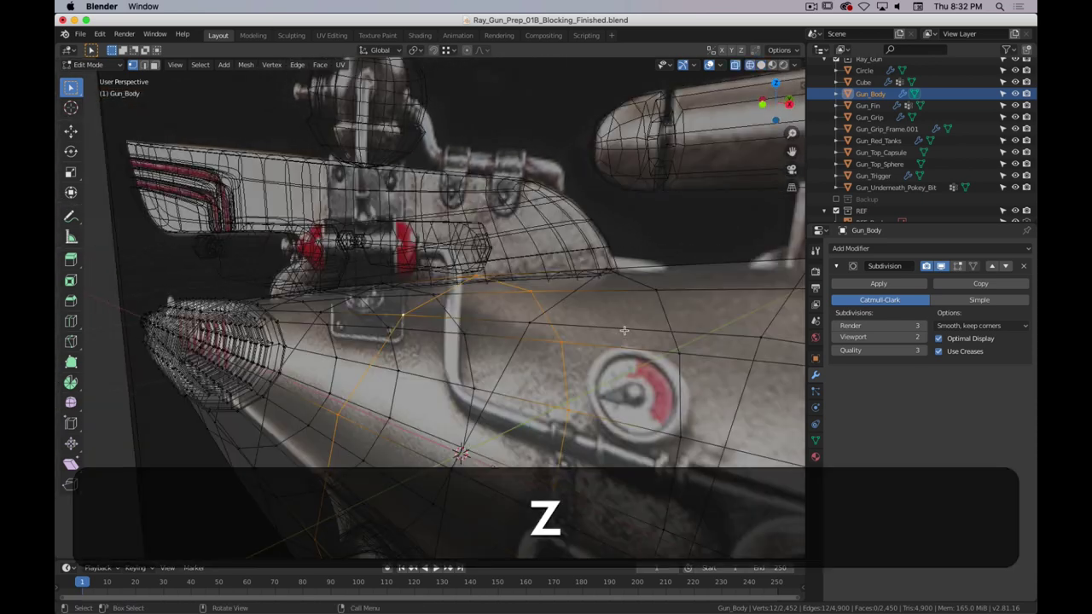
key(z)
key(Escape)
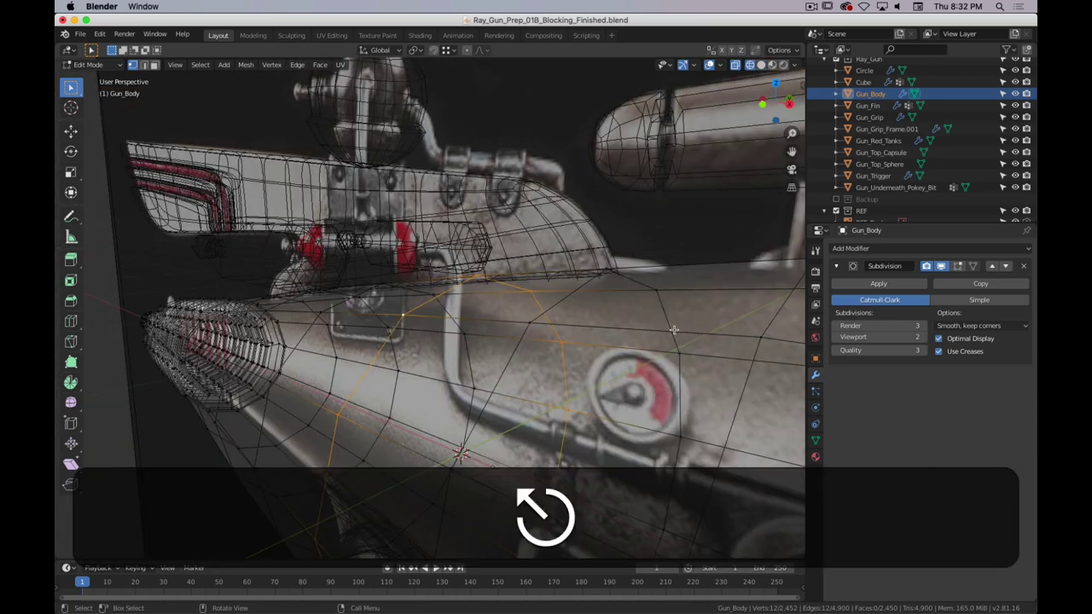
key(z)
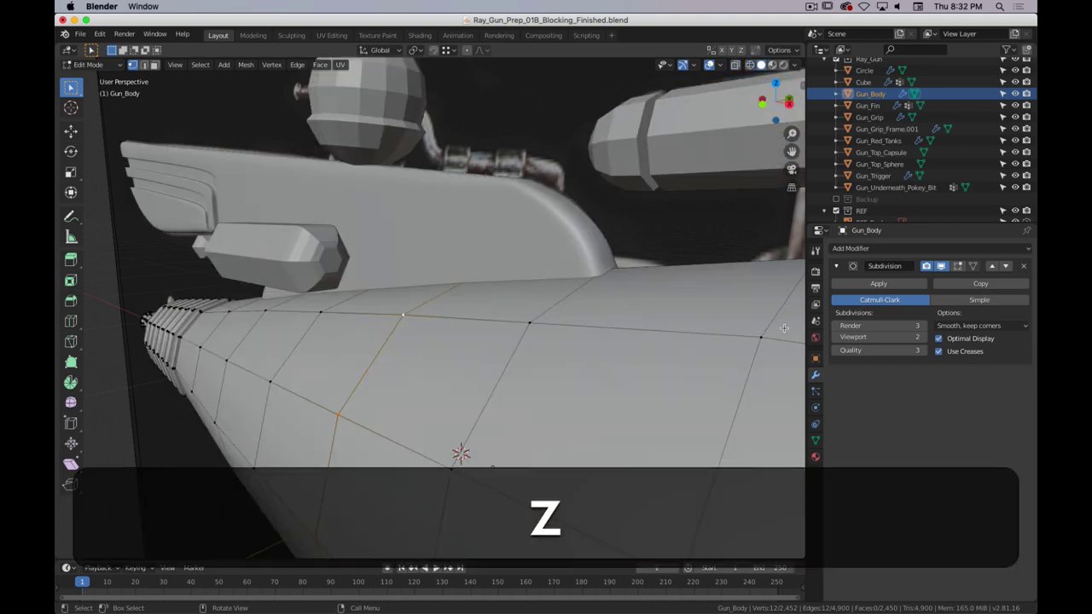
key(s)
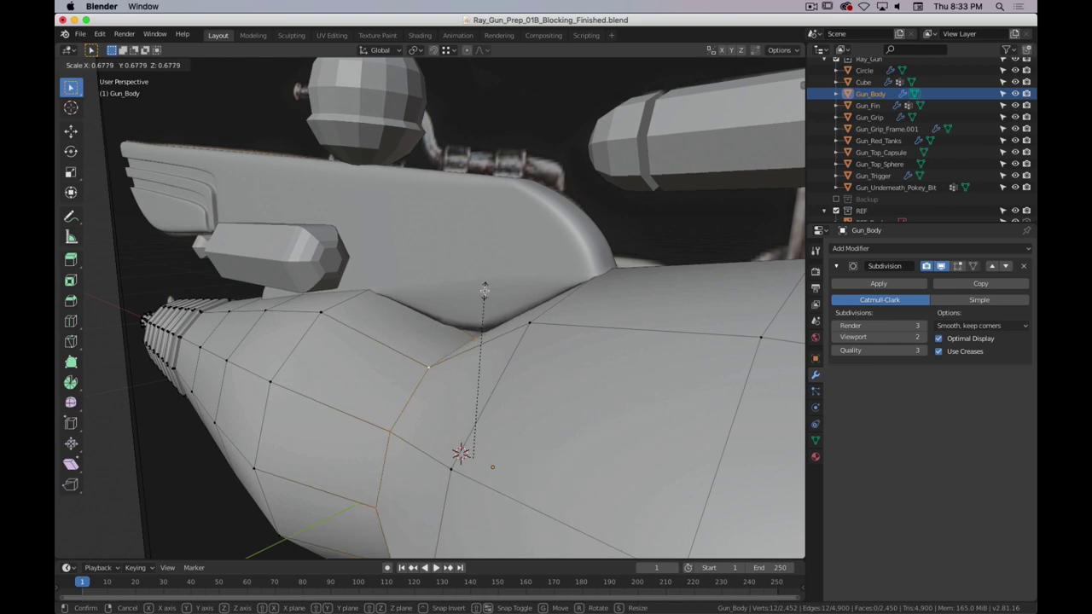
click(531, 293)
- Leave the gun body's Edit Mode, put Gun_Fin in Edit Mode and select its bottom edge loop
key(Tab)
click(482, 228)
key(Tab)
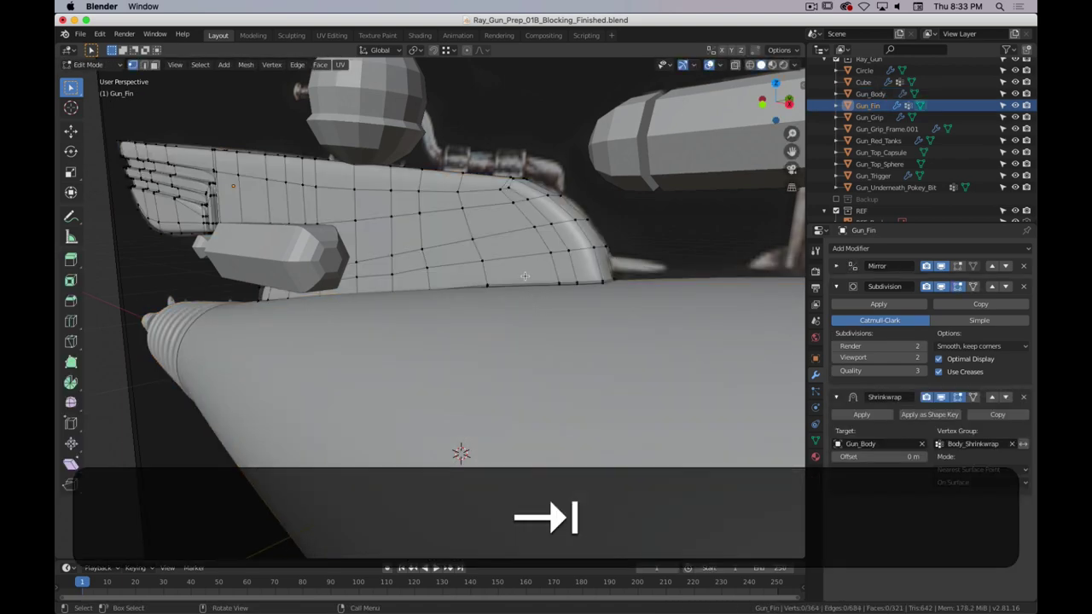
scroll(530, 270, up, 3)
key(alt)
mouse_move(584, 277)
middle_down()
mouse_move(602, 290)
mouse_move(560, 283)
mouse_move(598, 285)
middle_up()
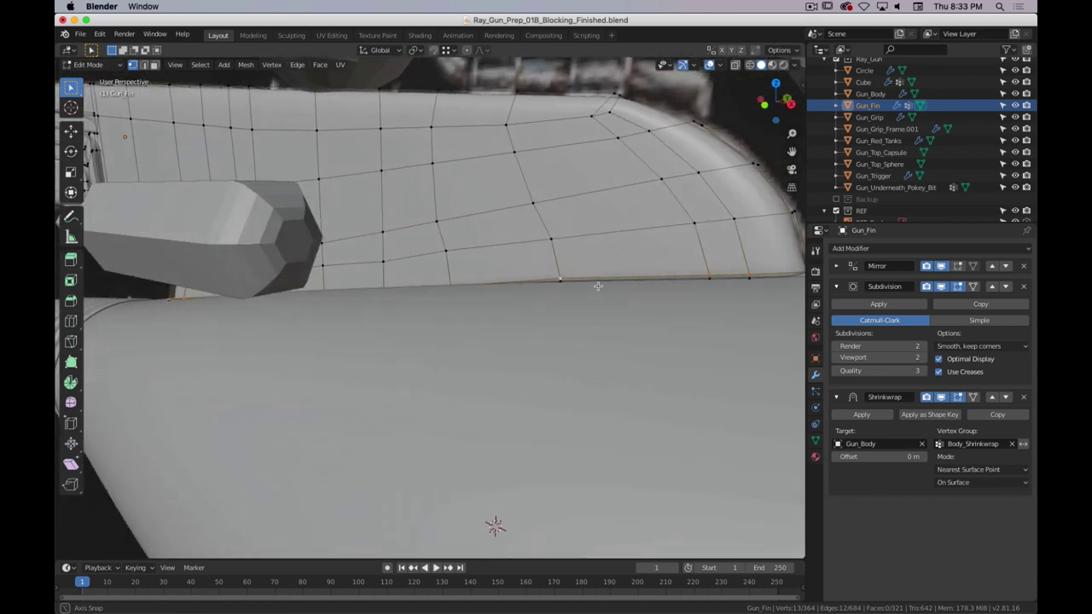
- Assign the selected bottom vertices to the Body_Shrinkwrap vertex group with a weight of 0.5
click(814, 440)
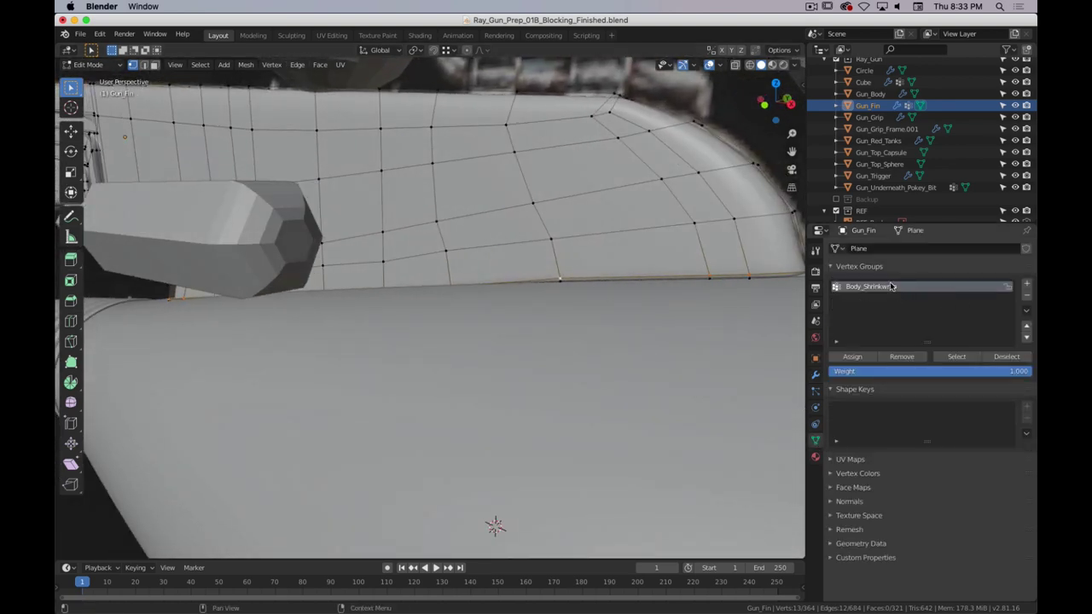
click(937, 372)
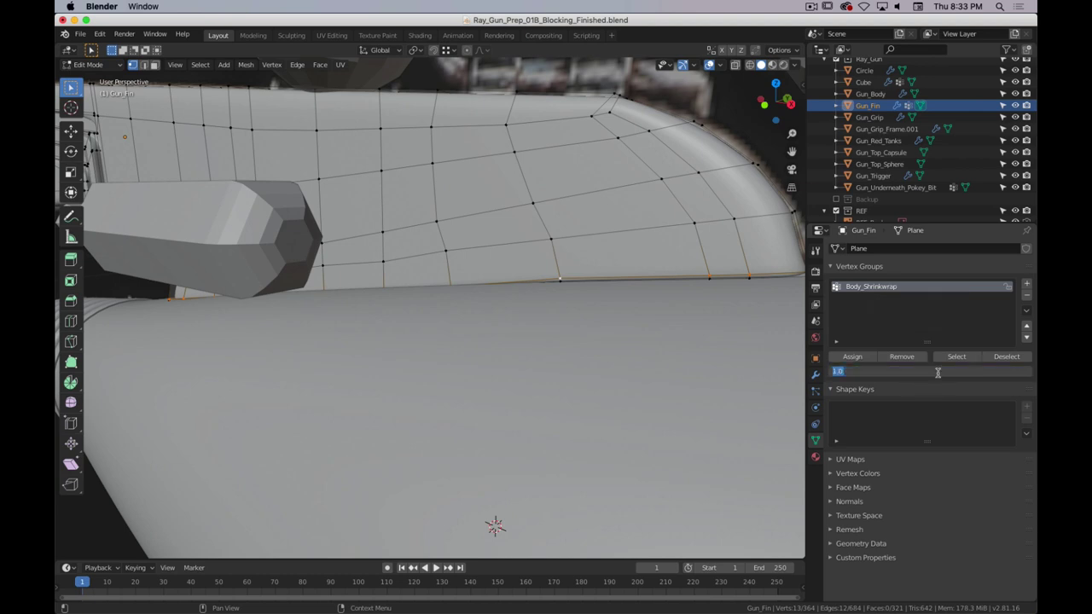
text(0.5)
key(Return)
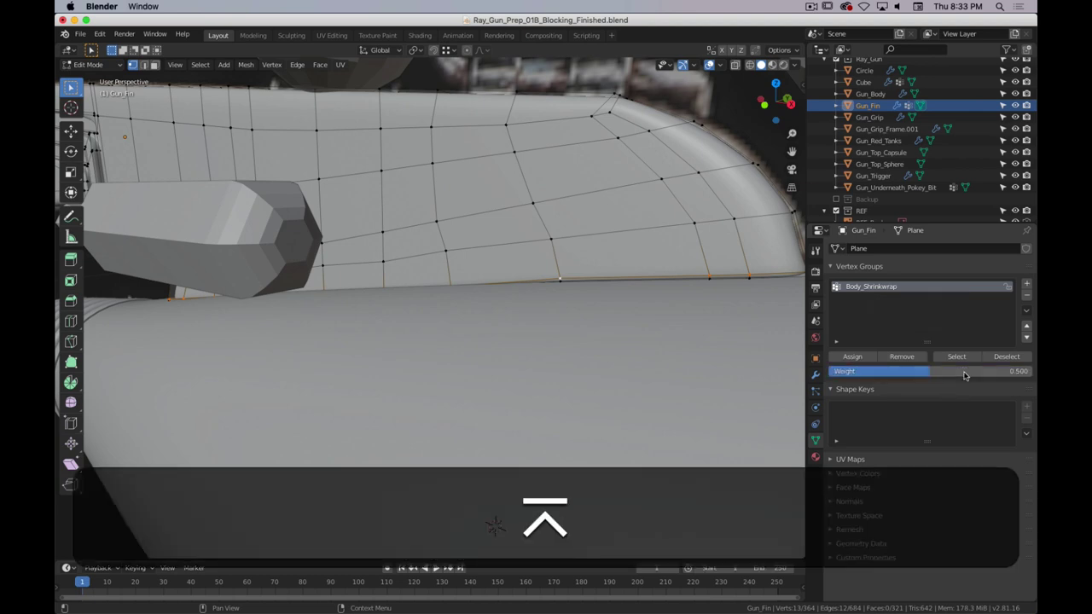
click(848, 357)
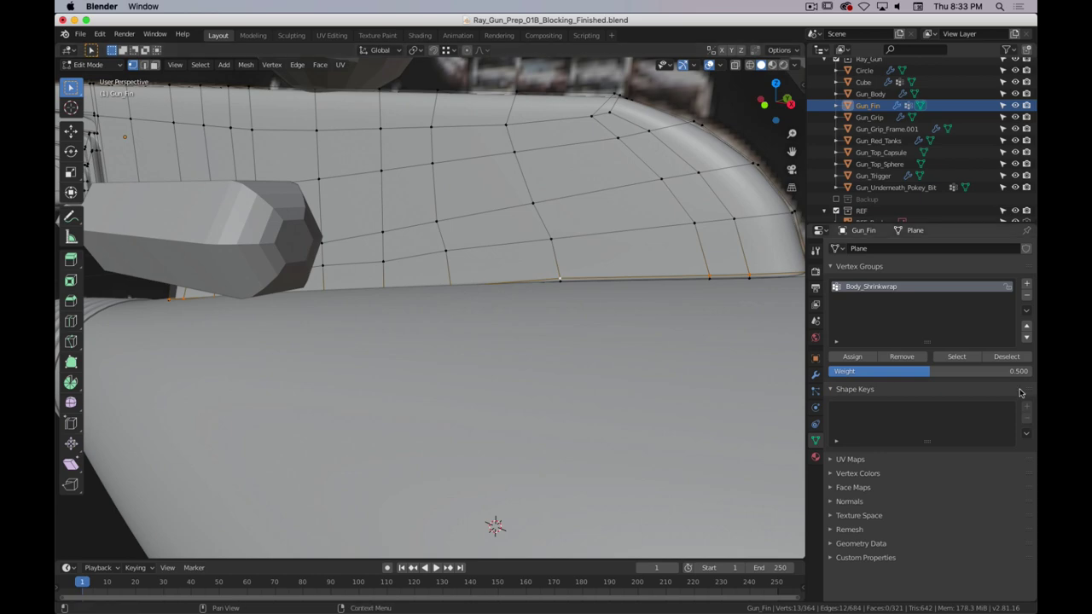
key(Tab)
key(Tab)
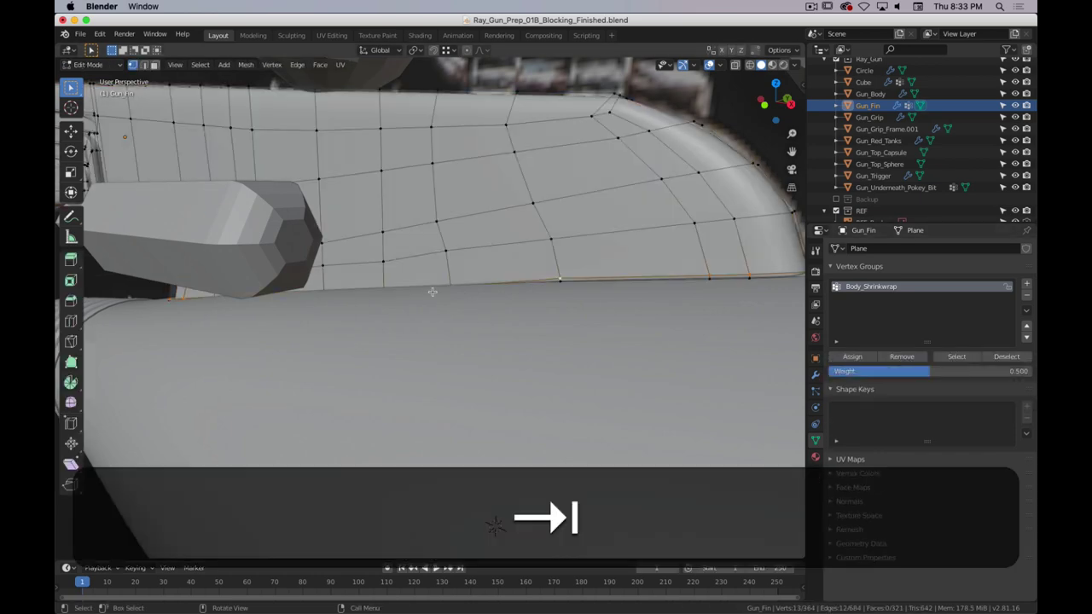
- In front wireframe view, raise the fin's bottom-edge vertices beside the bent pipe by about 0.008 m, and adjust the neighbouring ones below the red canister
mouse_move(433, 292)
middle_down()
mouse_move(430, 304)
mouse_move(435, 296)
middle_up()
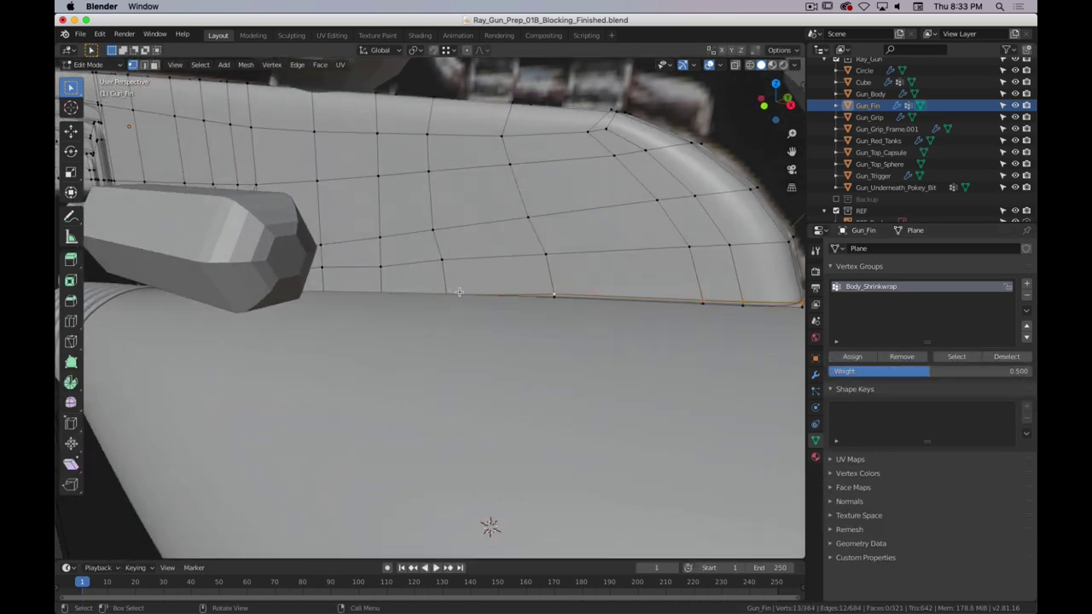
key(1)
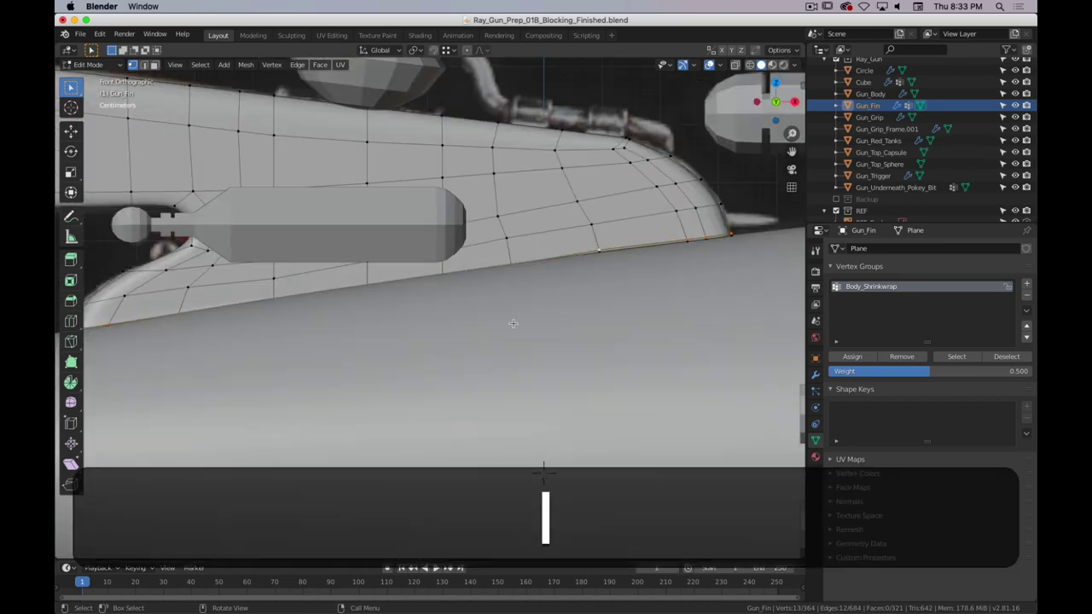
key(z)
key(shift+z)
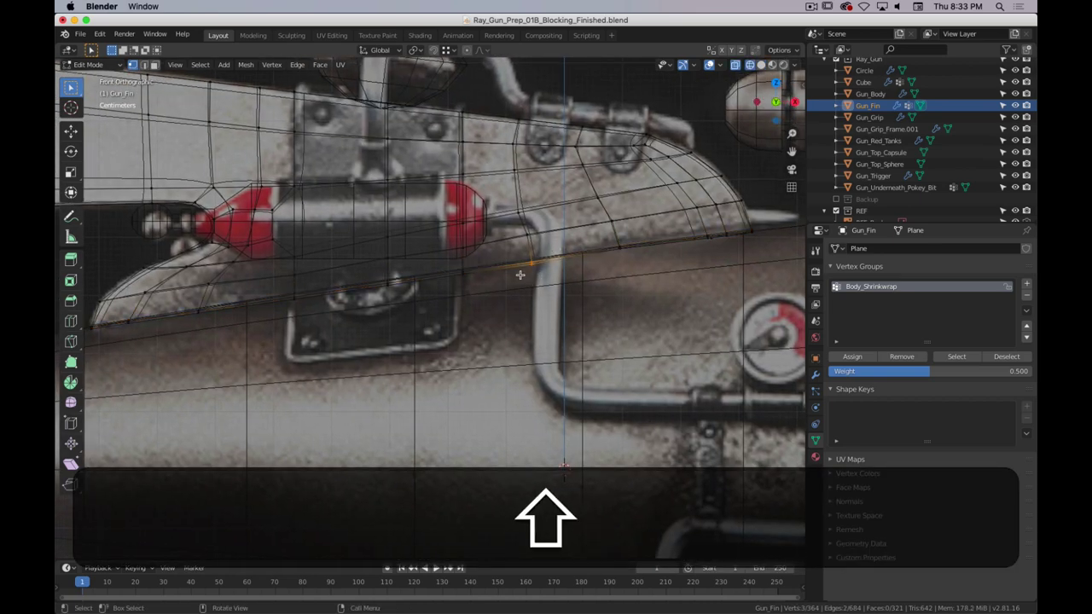
key(g)
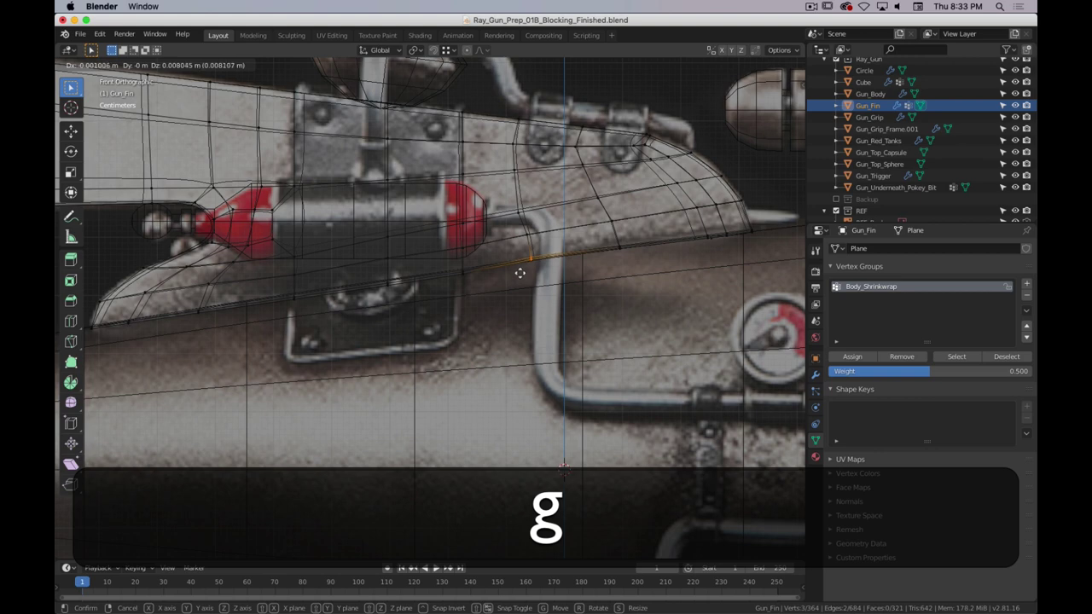
click(521, 273)
key(g)
click(446, 281)
- Raise the next two sets of bottom-edge vertices above the mounting plate by about 0.011 m and 0.012 m
drag(402, 263, 363, 300)
key(g)
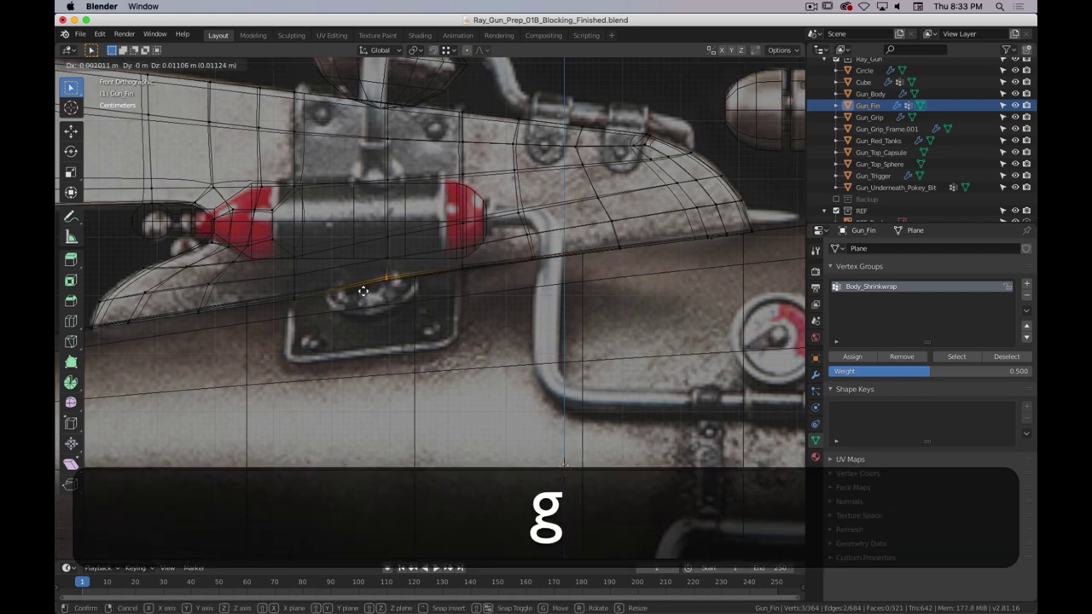
click(362, 290)
key(g)
click(290, 295)
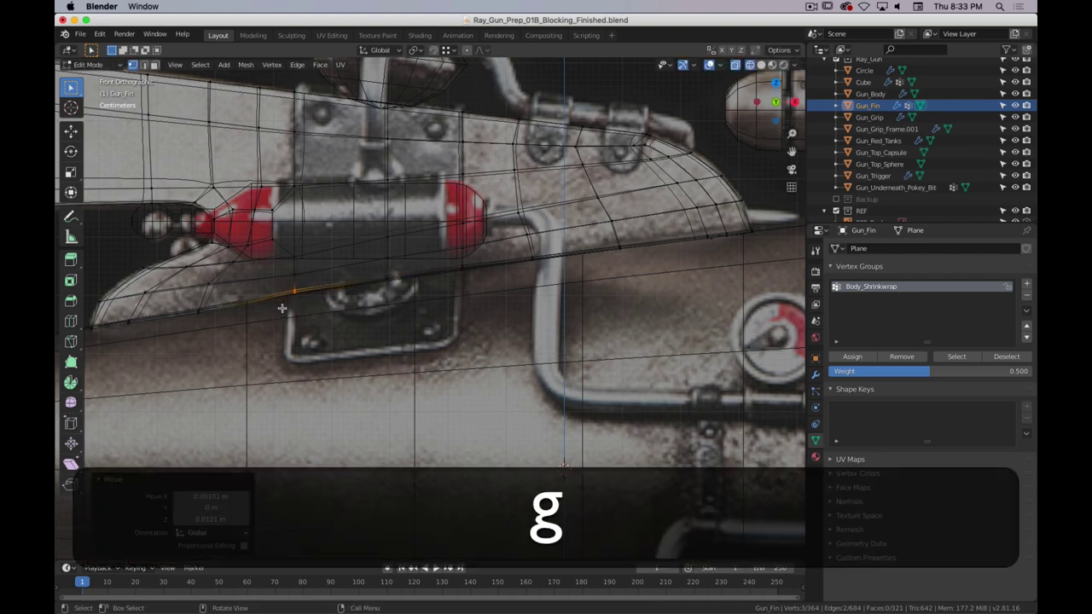
- Examine in solid shading how the fin's bottom edge and rounded end meet the gun body, with Gun_Fin in Edit Mode
key(z)
click(536, 342)
key(Tab)
mouse_move(534, 334)
middle_down()
mouse_move(500, 341)
mouse_move(675, 305)
middle_up()
click(745, 220)
middle_drag(477, 346, 515, 370)
key(Tab)
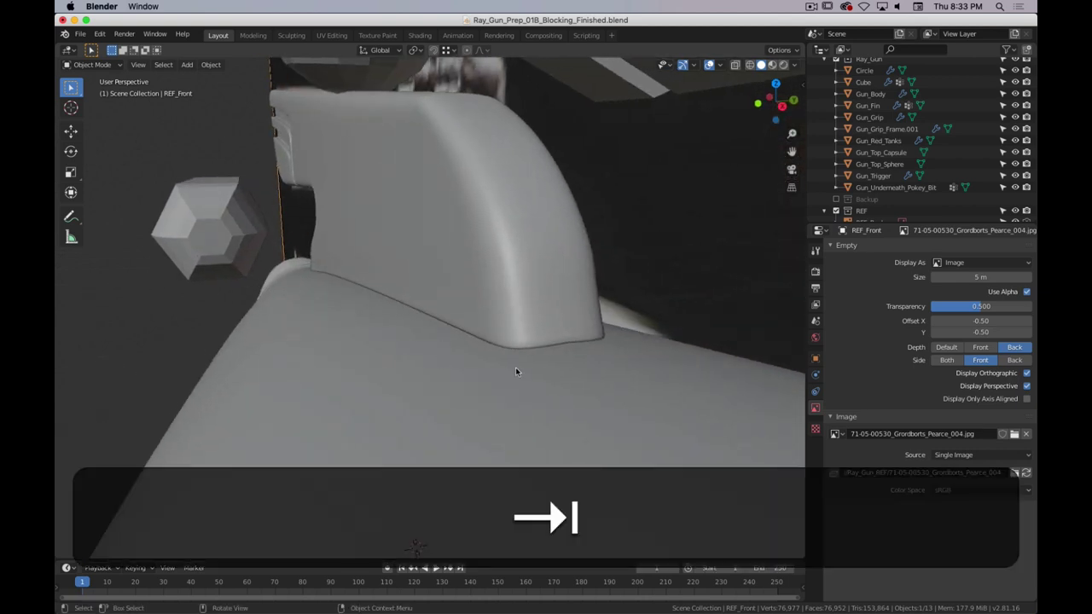
click(556, 295)
key(Tab)
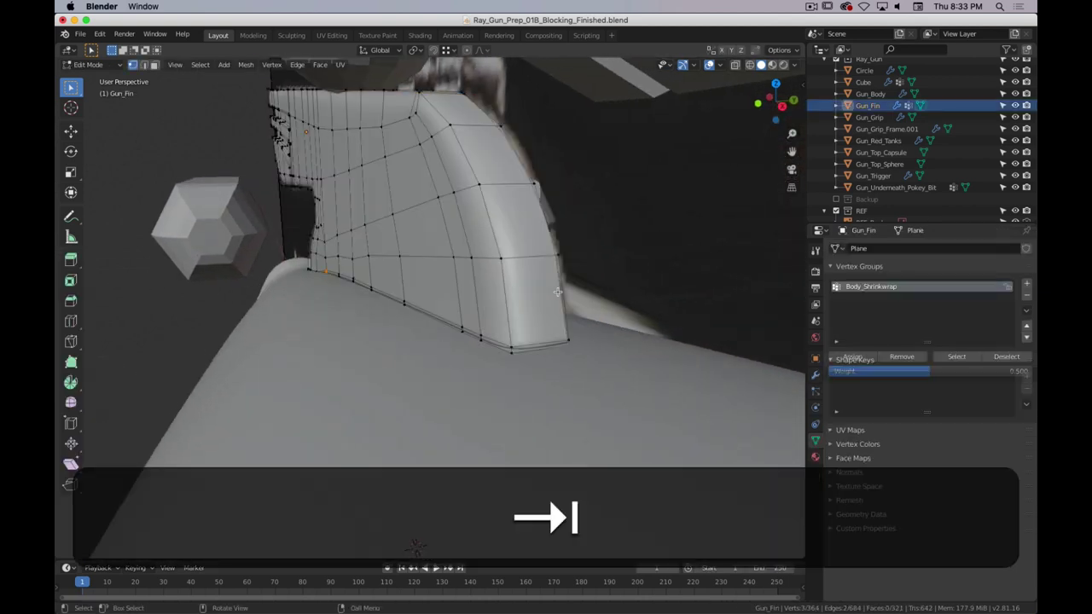
middle_drag(550, 337, 446, 309)
key(Tab)
key(Tab)
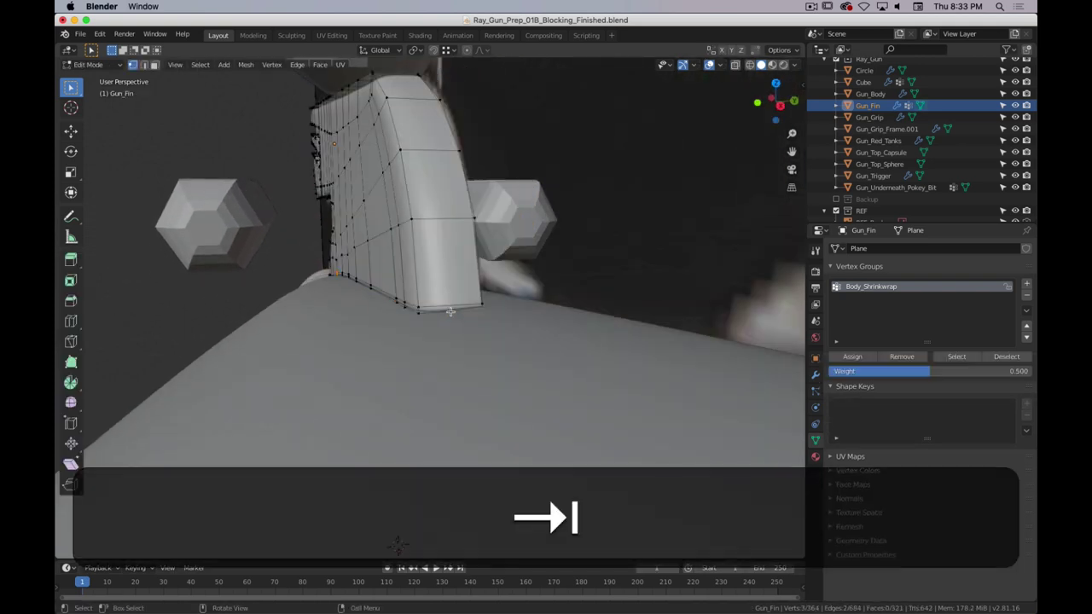
- Add a loop cut along the fin's rounded end face and slide it close to the outer side edge, about 0.83
key(ctrl+r)
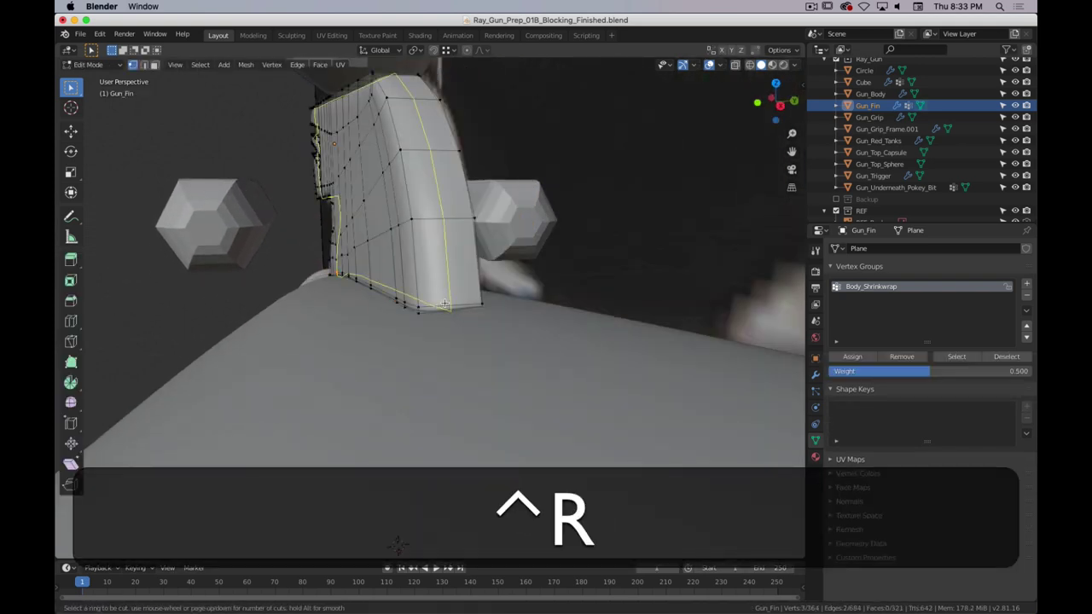
click(445, 304)
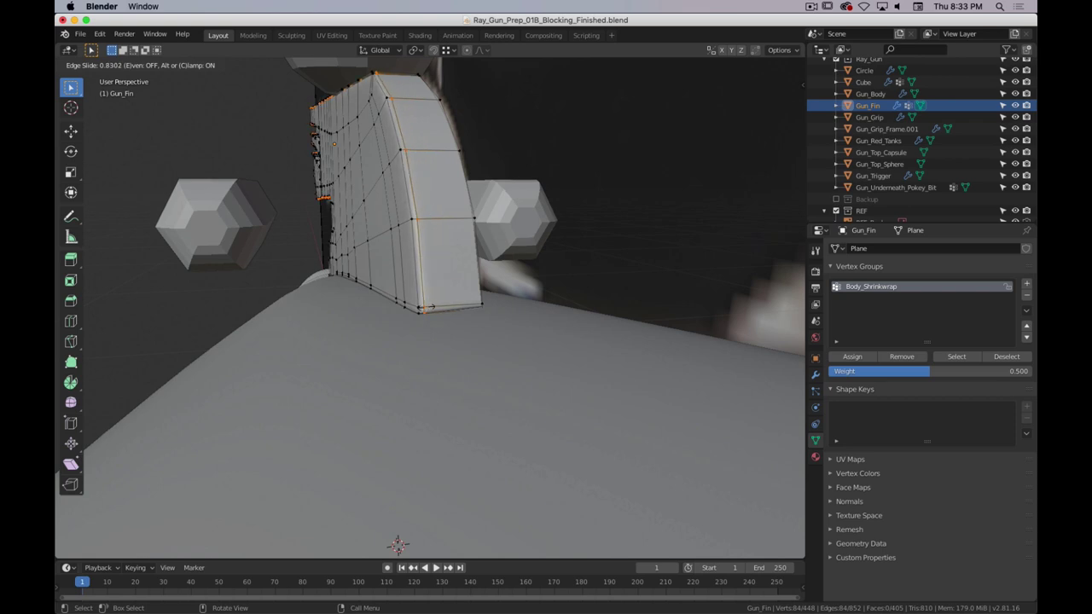
click(428, 307)
key(Tab)
key(Tab)
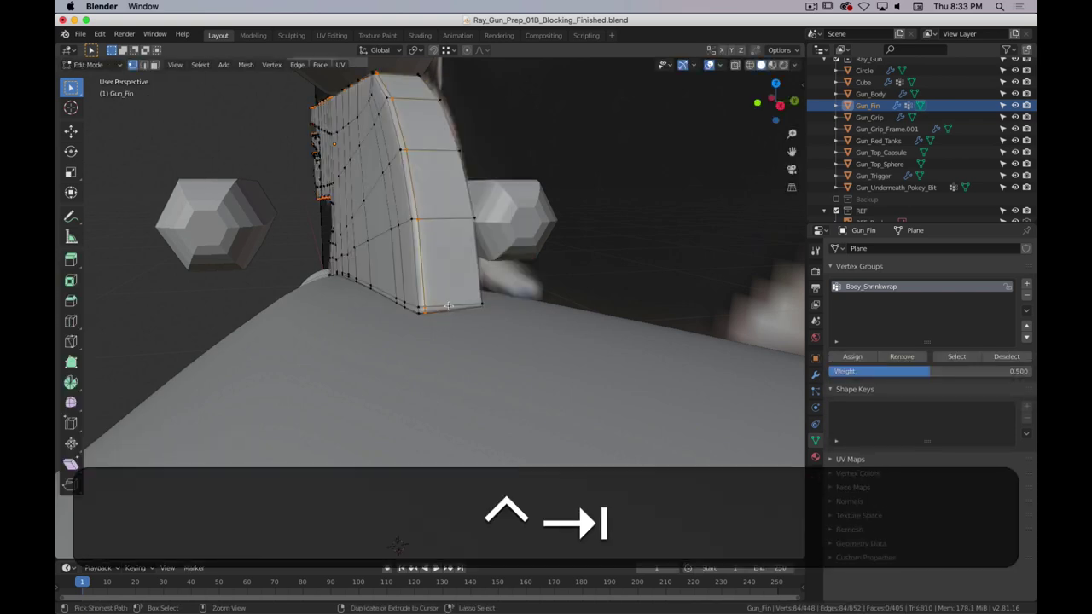
- Add another loop cut down the middle of the rounded end face and check the fin in Object Mode
key(ctrl+r)
click(450, 305)
key(Tab)
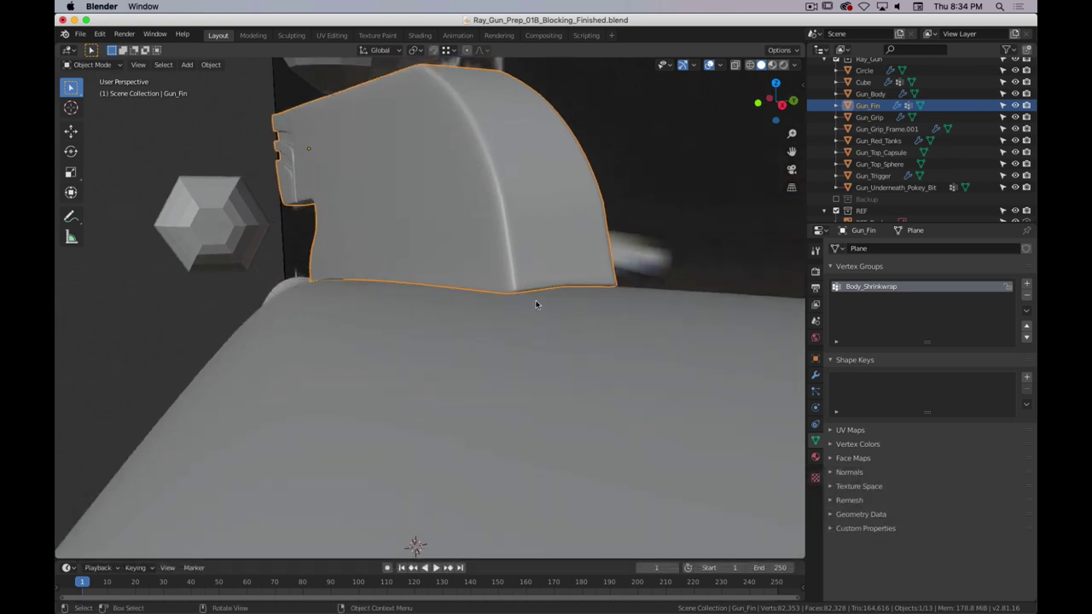
key(Tab)
- Assign the middle bottom vertex of the fin's rounded end face to the Body_Shrinkwrap vertex group with a weight of 1.000
scroll(621, 278, up, 3)
scroll(621, 278, down, 3)
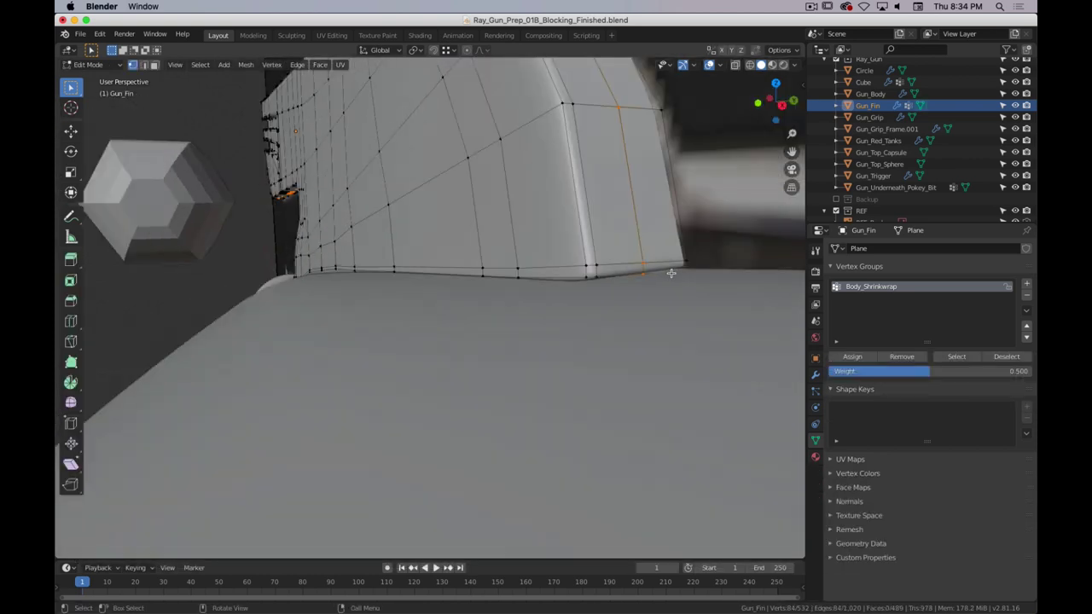
shift+middle_drag(672, 273, 631, 277)
click(623, 272)
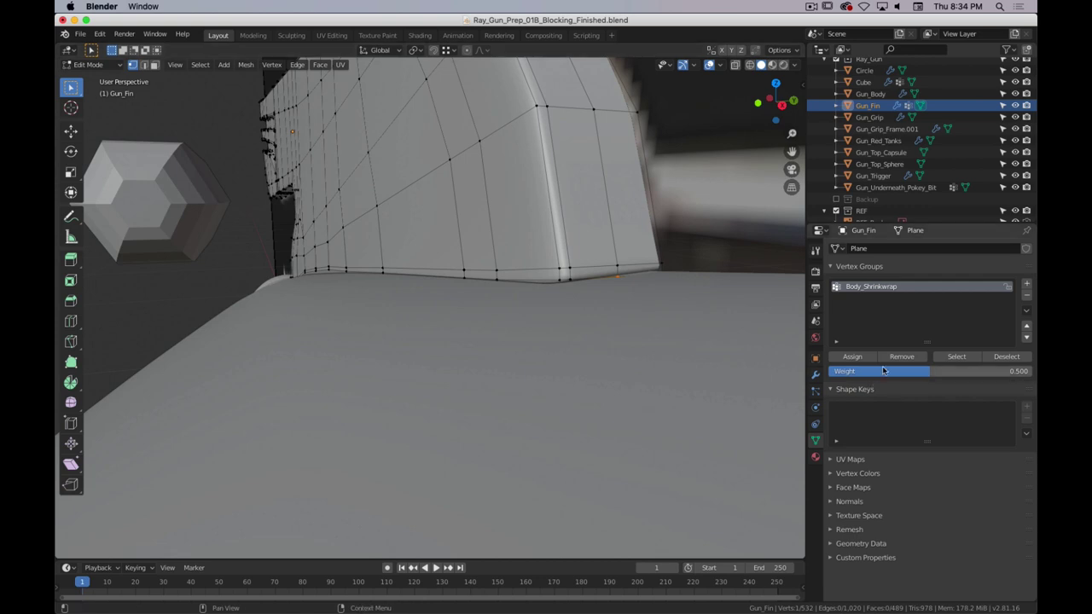
drag(926, 367, 1030, 369)
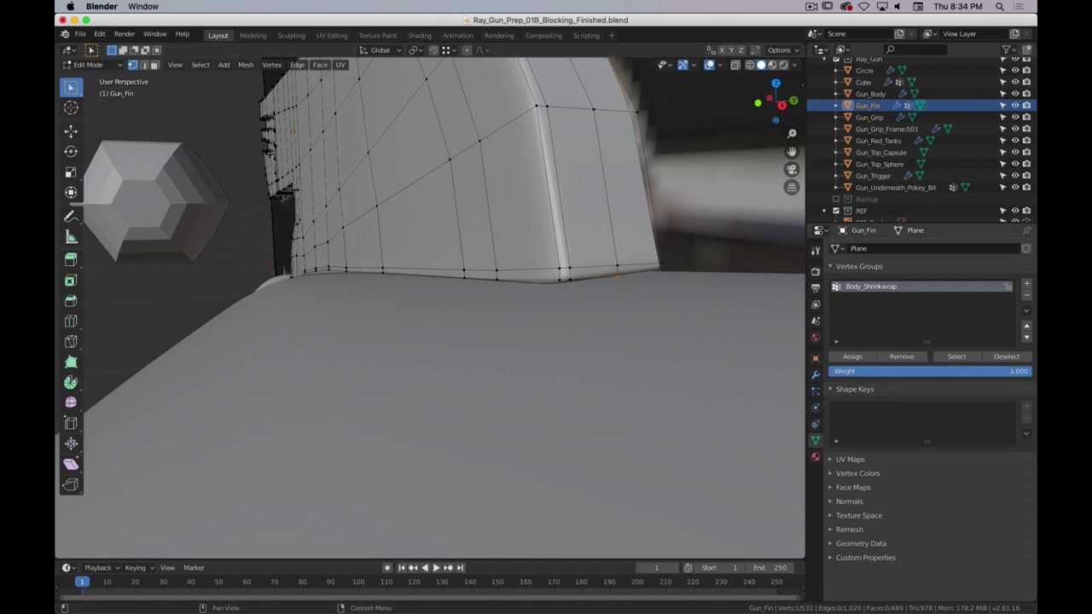
click(856, 359)
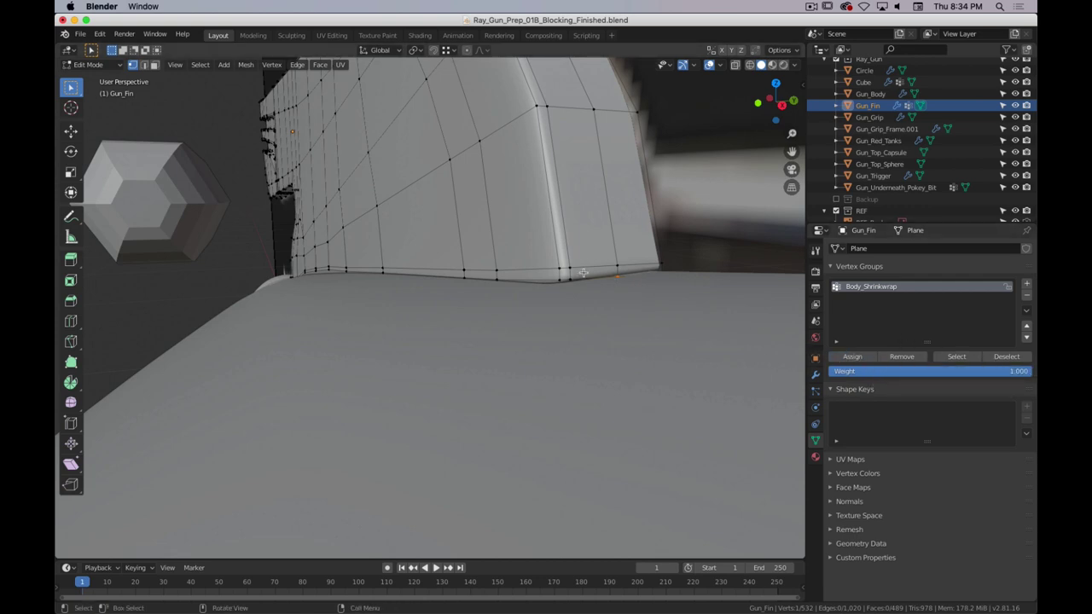
- Assign the bottom vertex beside the end face's near side edge to Body_Shrinkwrap at full weight and check the edge
key(Tab)
key(Tab)
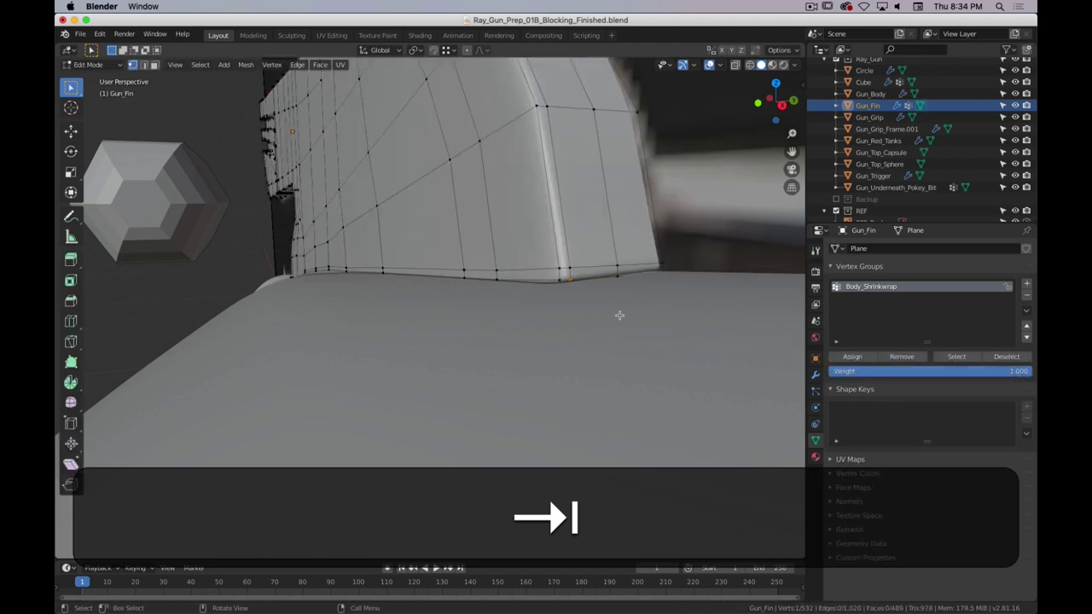
click(855, 359)
key(Tab)
key(Tab)
middle_drag(616, 302, 610, 304)
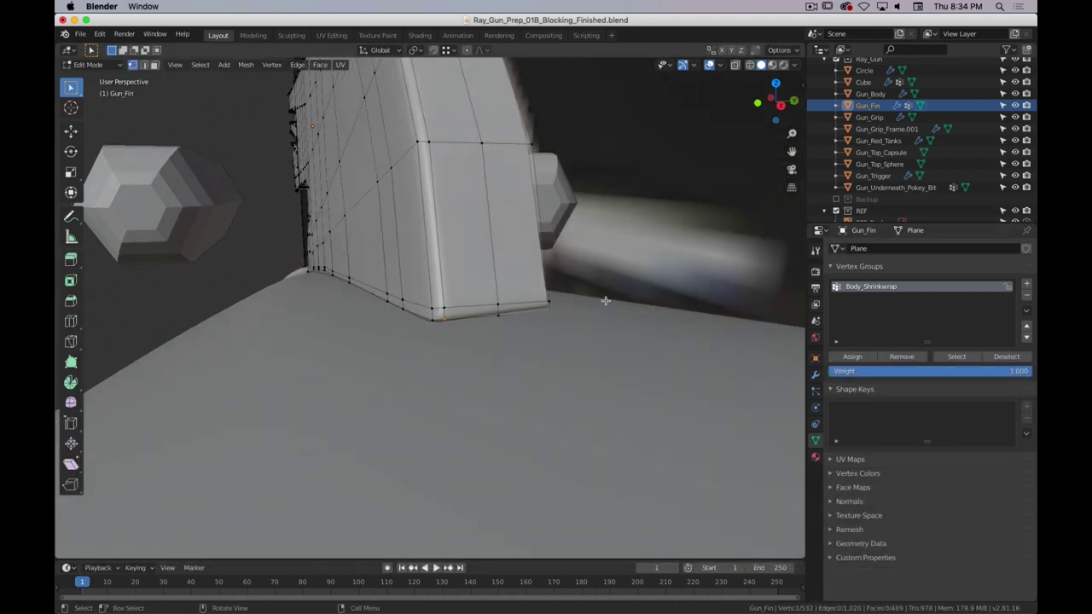
- Examine in Object Mode how the fin meets the gun body and view the rest of the gun from the side
key(Tab)
scroll(480, 377, down, 5)
middle_drag(377, 363, 518, 317)
scroll(503, 378, down, 1)
scroll(497, 381, up, 1)
key(Tab)
key(Tab)
shift+middle_drag(622, 350, 576, 214)
middle_drag(576, 214, 451, 291)
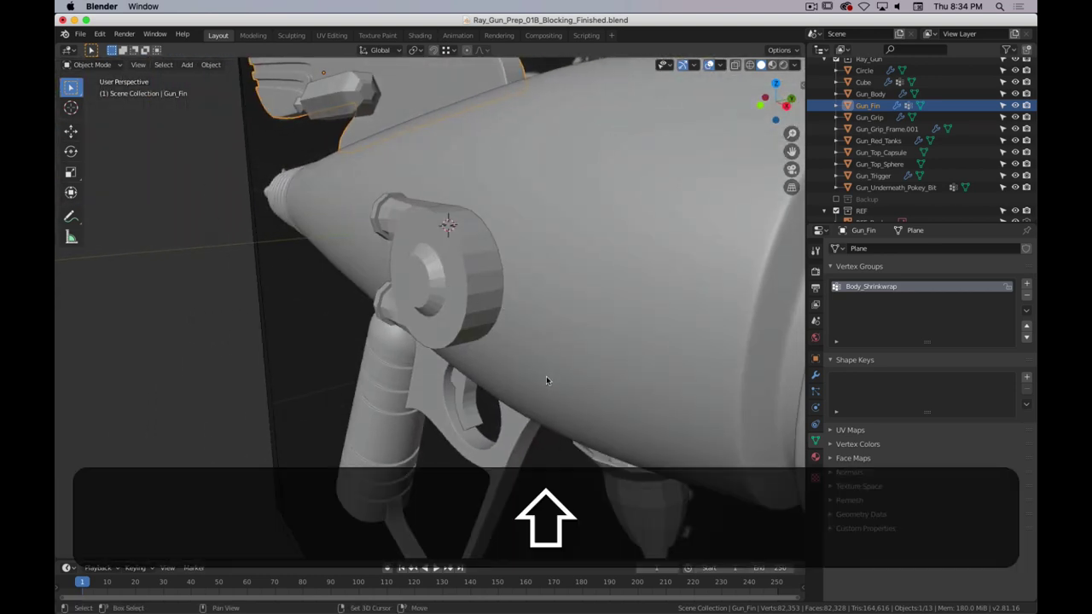
- Add a Shrinkwrap modifier to Gun_Underneath_Pokey_Bit
shift+middle_drag(545, 375, 511, 258)
click(533, 310)
middle_drag(533, 311, 555, 302)
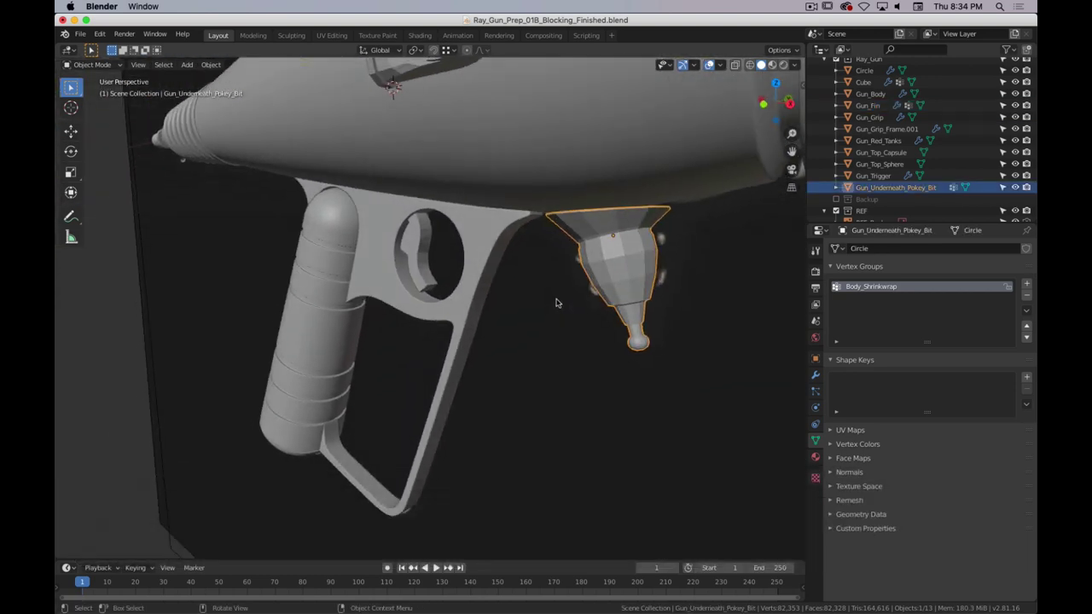
click(816, 376)
click(889, 248)
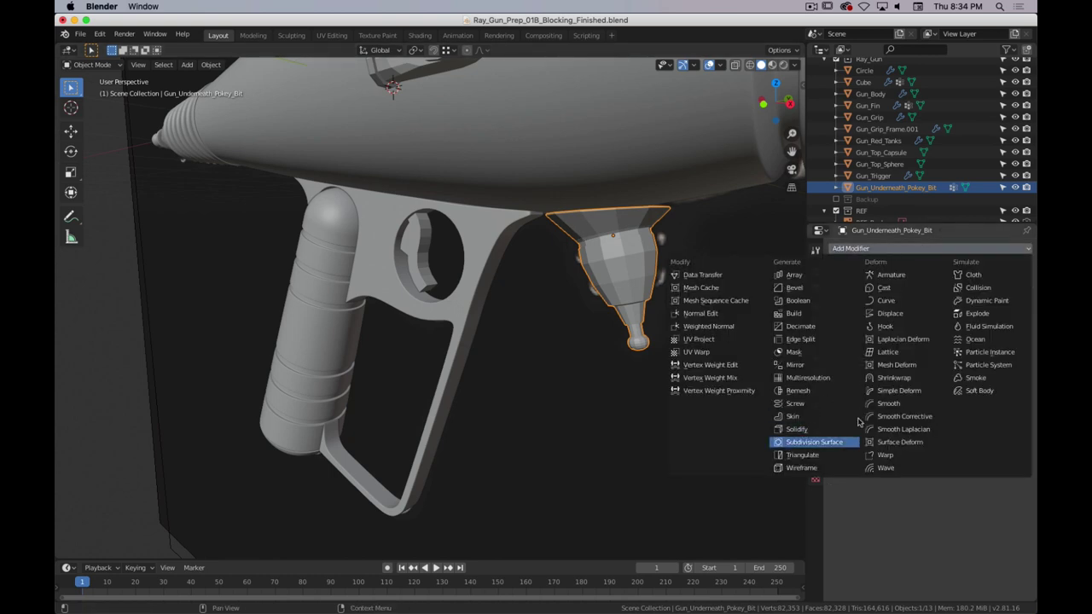
click(901, 380)
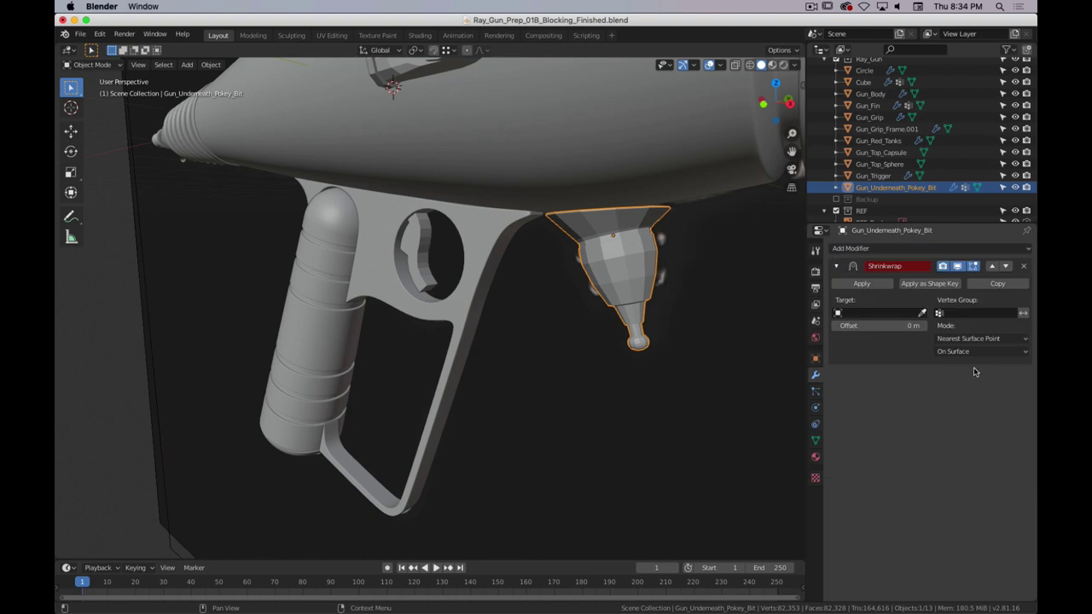
- Set the pokey bit's Shrinkwrap target to Gun_Body and limit it to the Body_Shrinkwrap vertex group
click(635, 159)
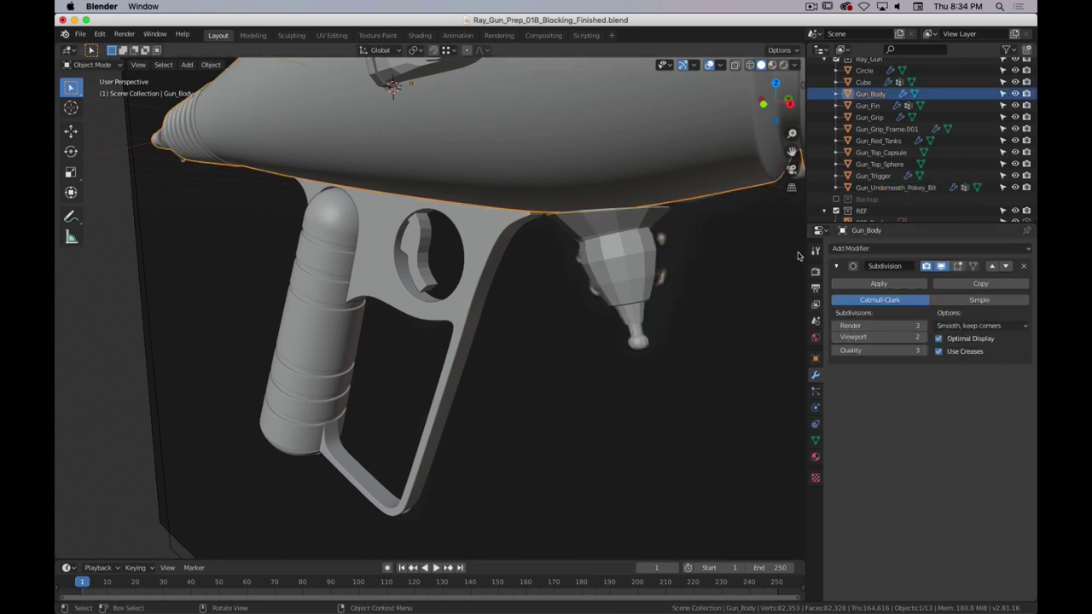
click(652, 252)
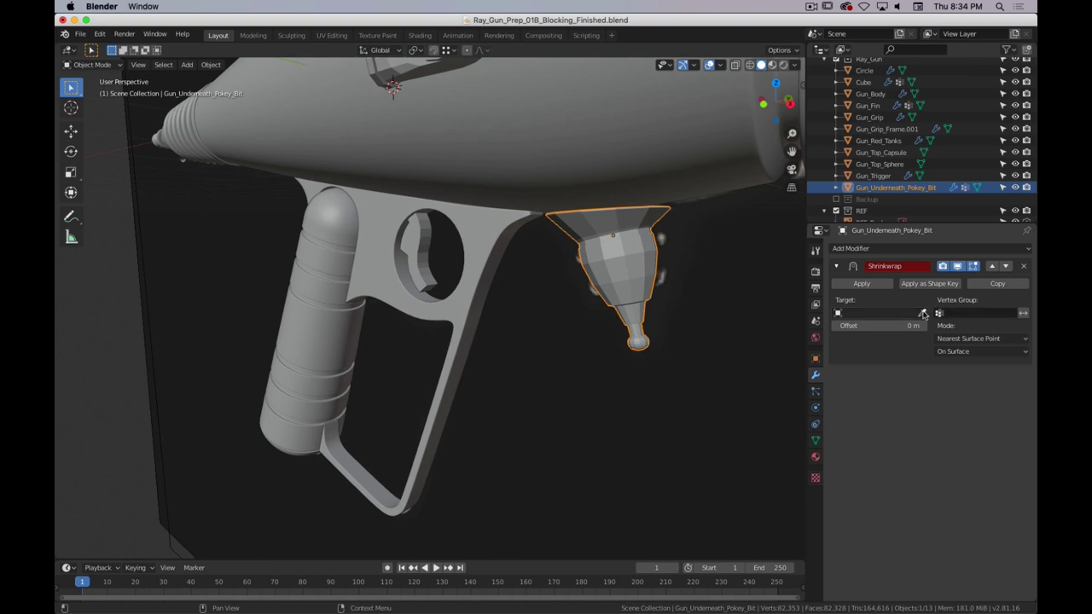
click(652, 122)
click(972, 313)
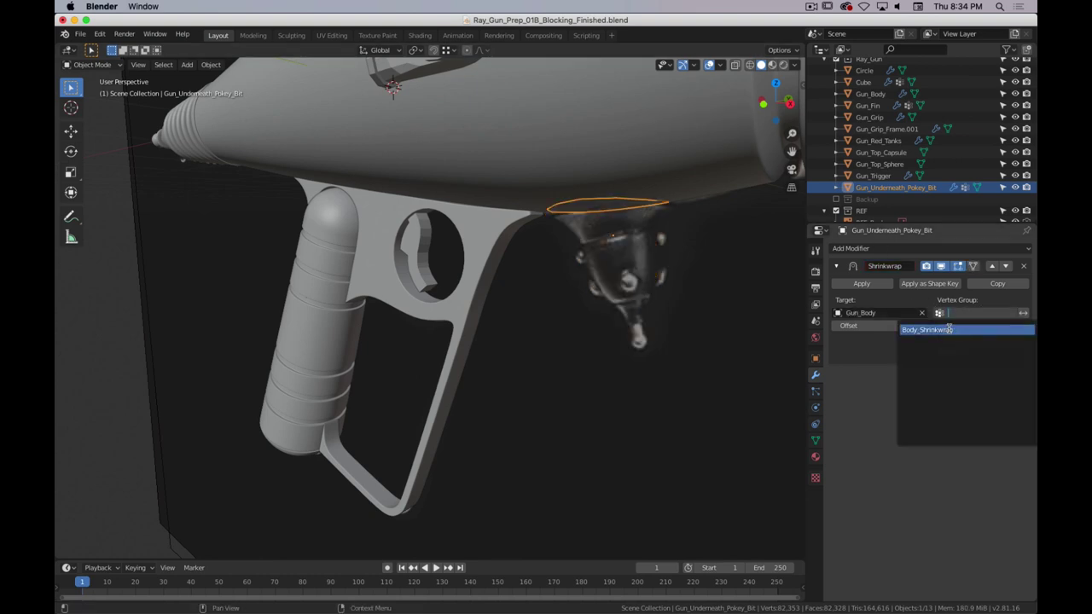
click(908, 327)
- Apply smooth shading to the pokey bit underneath the gun body
middle_drag(751, 333, 703, 315)
right_click(679, 260)
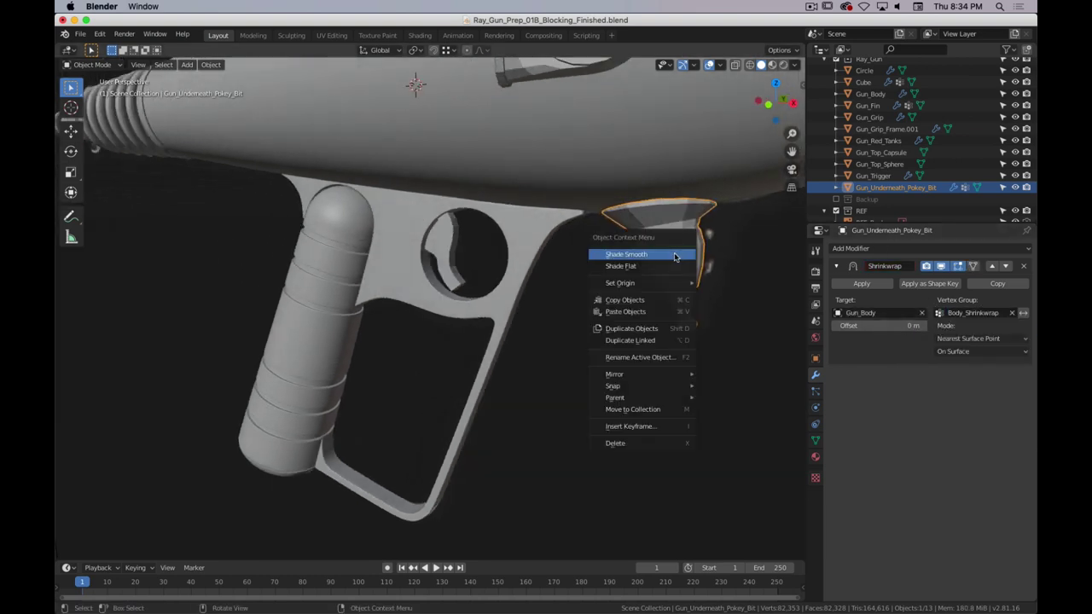
click(668, 256)
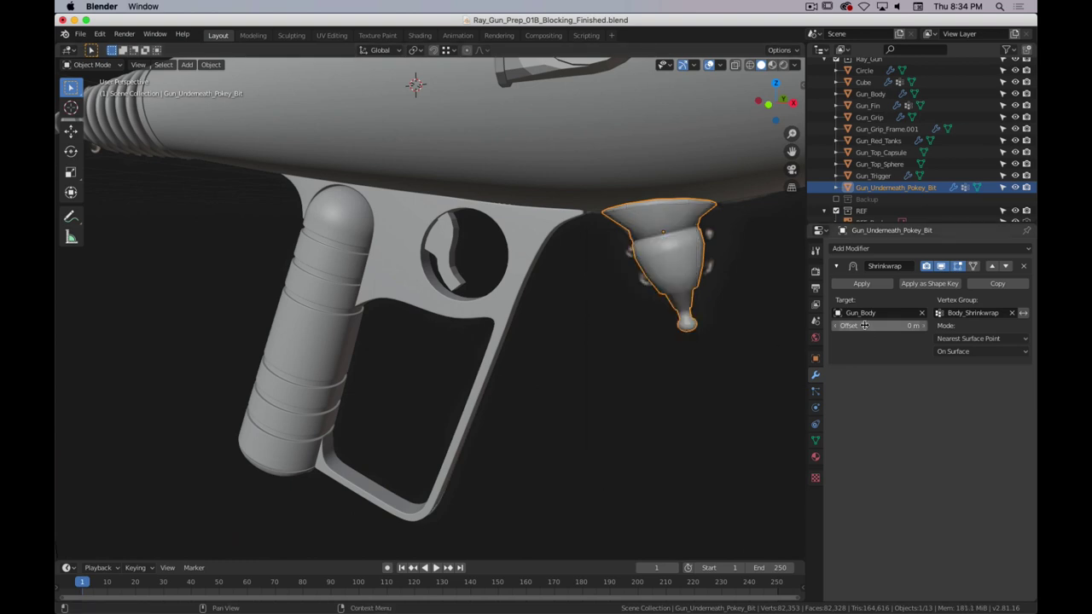
- Add a Subdivision Surface modifier above the pokey bit's Shrinkwrap, with Viewport level 2 and Optimal Display enabled
click(877, 248)
click(822, 441)
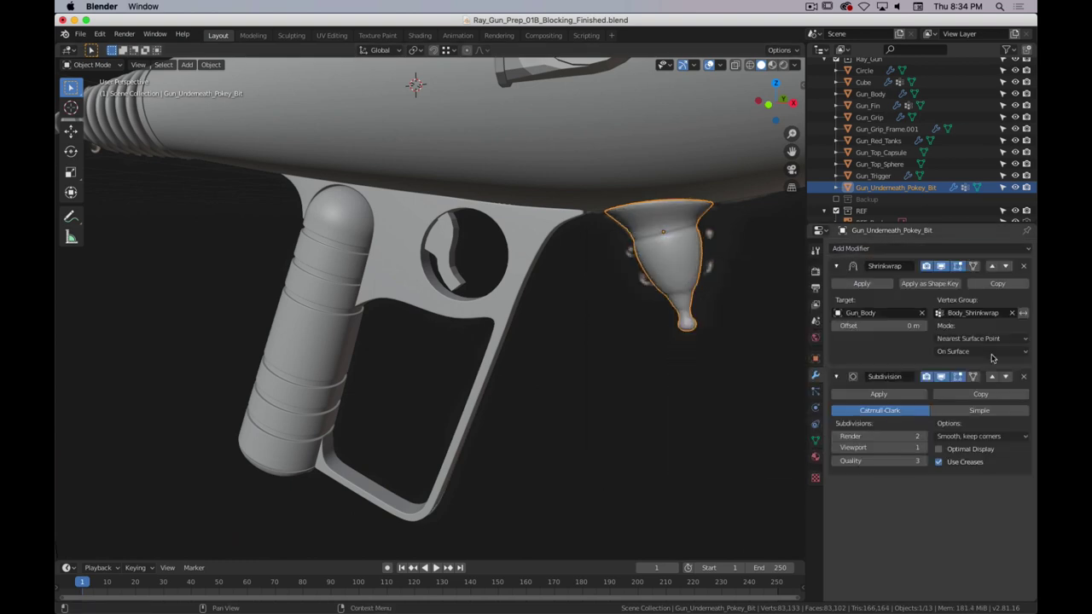
click(992, 376)
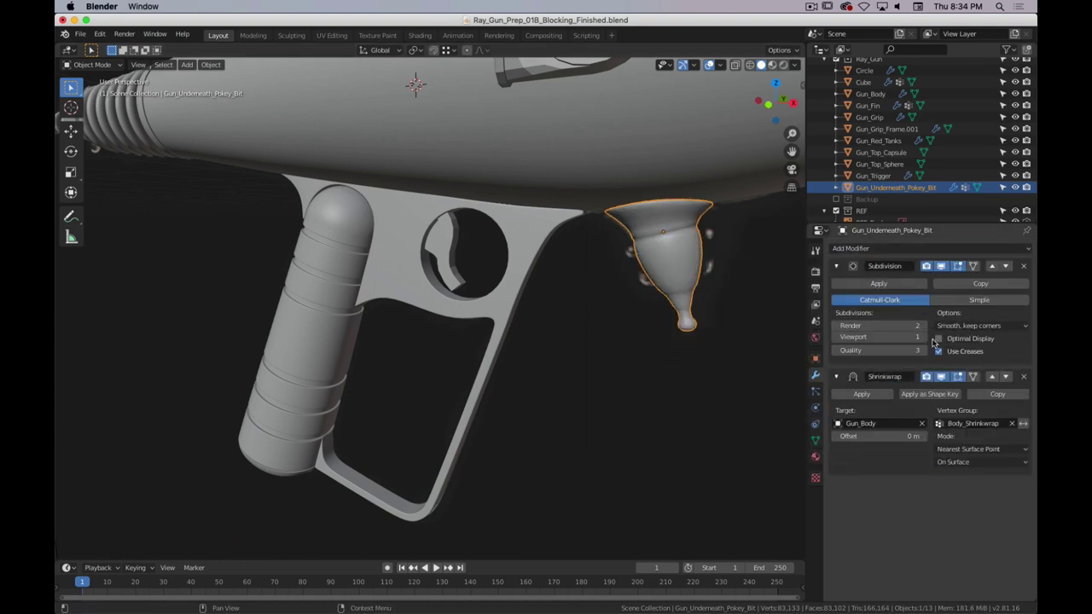
key(Tab)
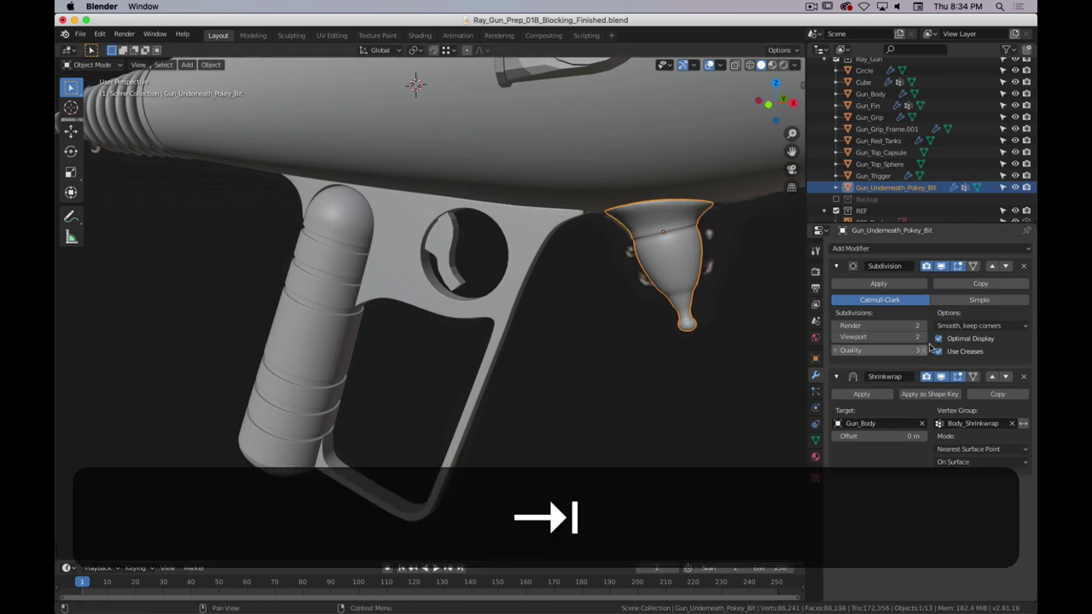
key(Tab)
- Examine the gun's front half and the top capsule's mesh for parts that still need work
scroll(665, 315, down, 5)
middle_drag(573, 334, 440, 357)
click(548, 350)
ctrl+middle_drag(524, 298, 498, 204)
click(484, 191)
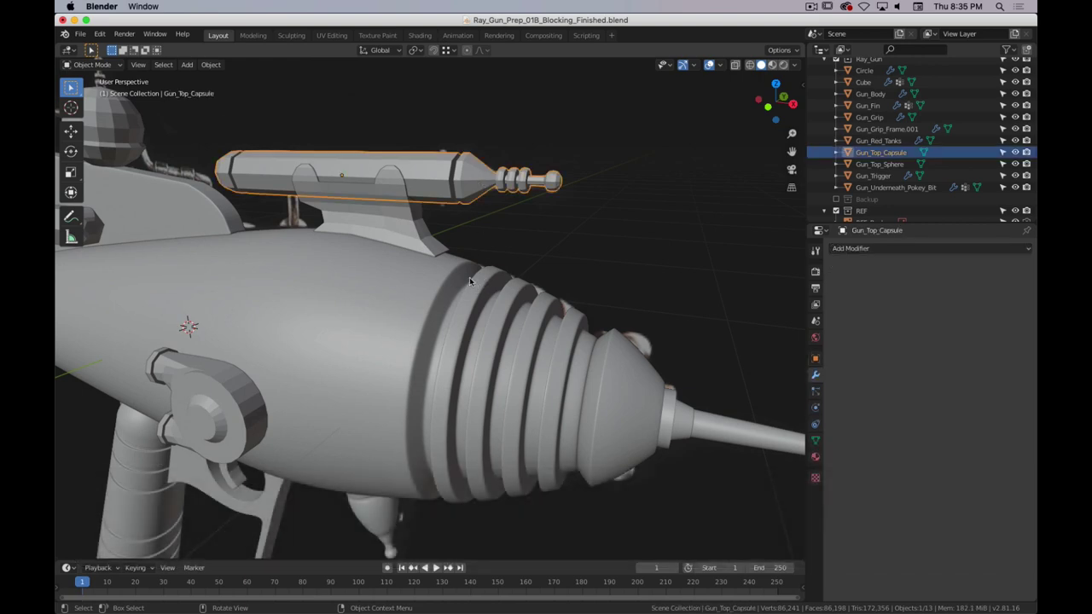
key(Tab)
key(Tab)
middle_drag(490, 348, 337, 164)
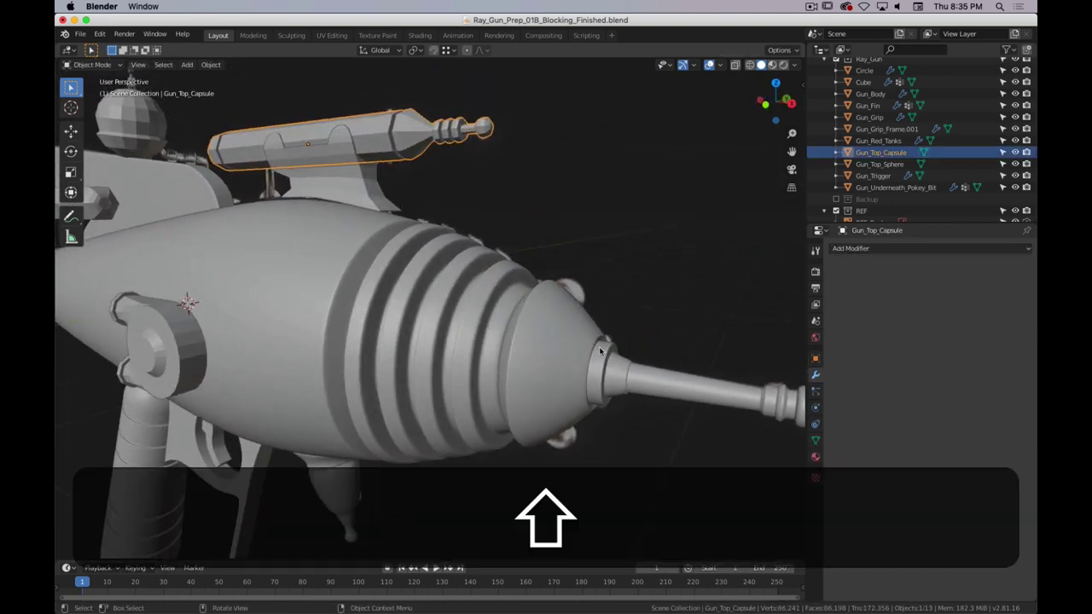
- In front wireframe view, select the two Gun_Body edge loops on the nose cone that enclose the reference image's round knobs
click(561, 353)
key(1)
key(z)
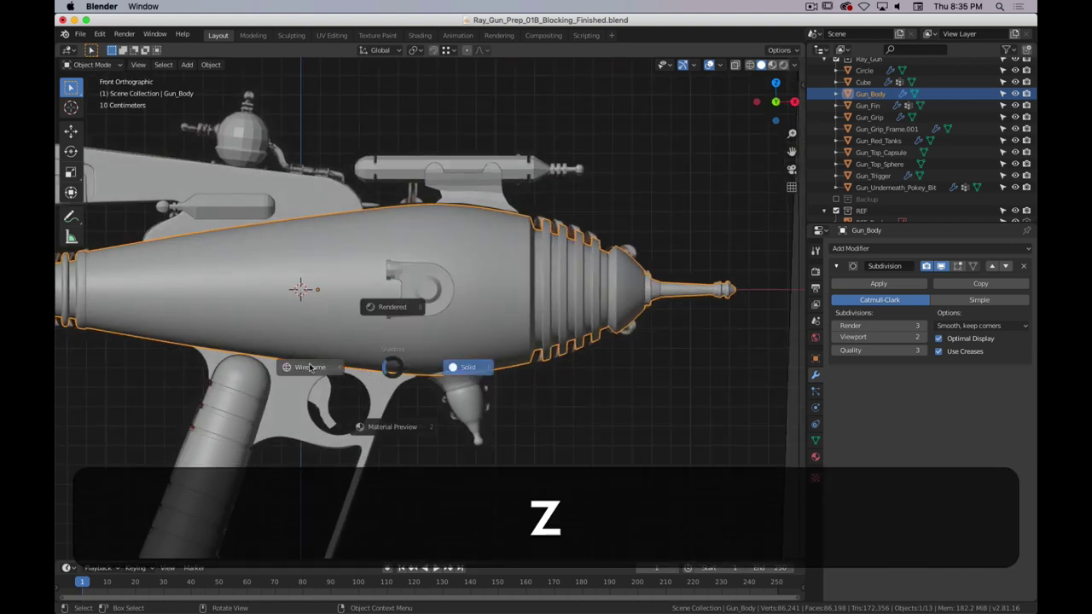
click(308, 367)
shift+middle_drag(583, 356, 455, 380)
scroll(496, 320, up, 2)
scroll(498, 322, up, 2)
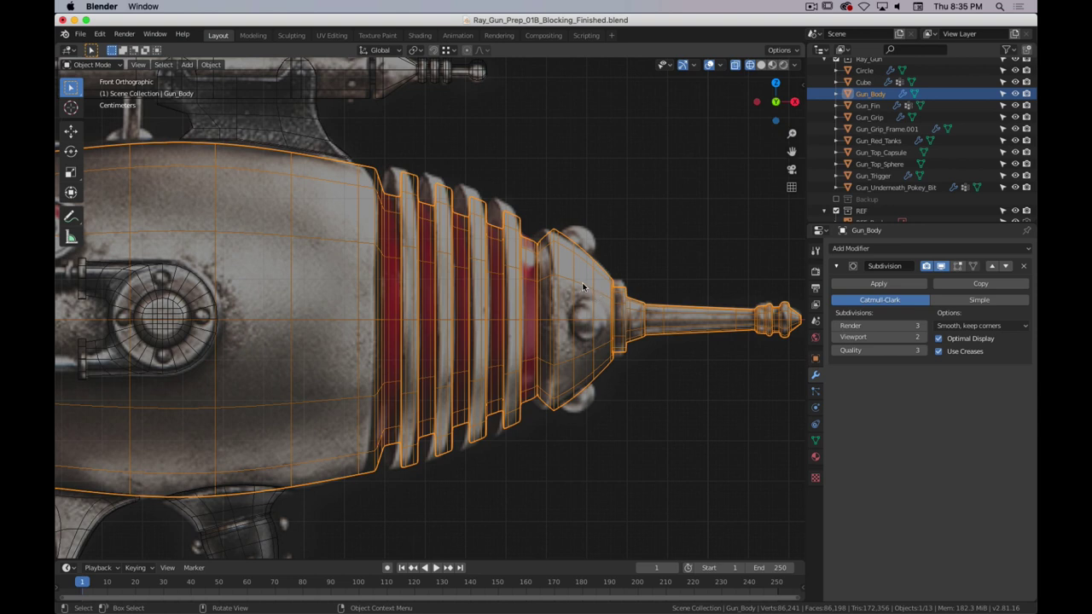
key(Tab)
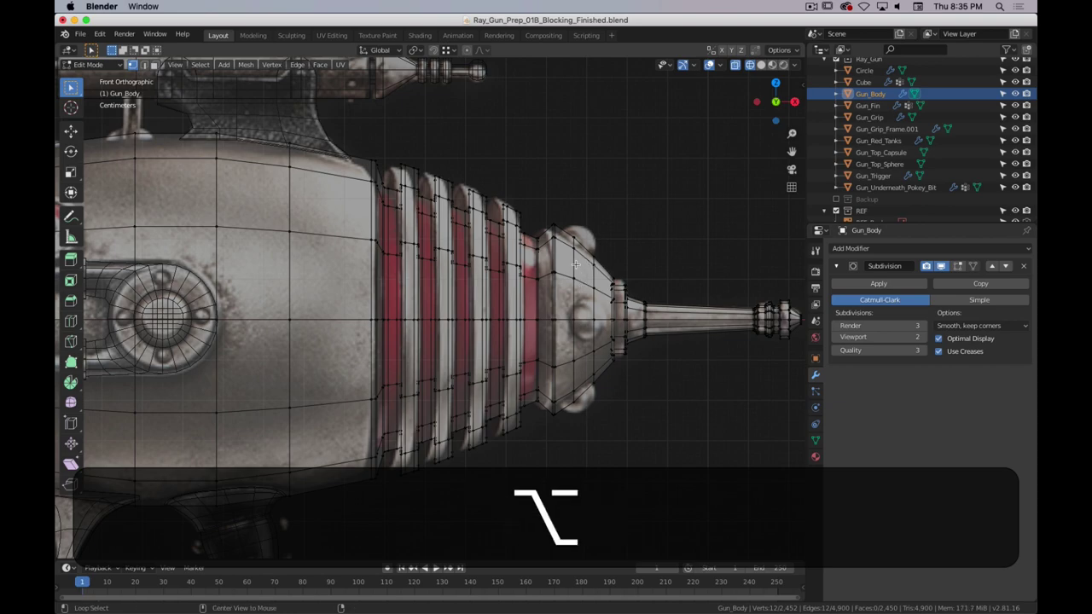
alt+click(579, 267)
alt+shift+click(595, 273)
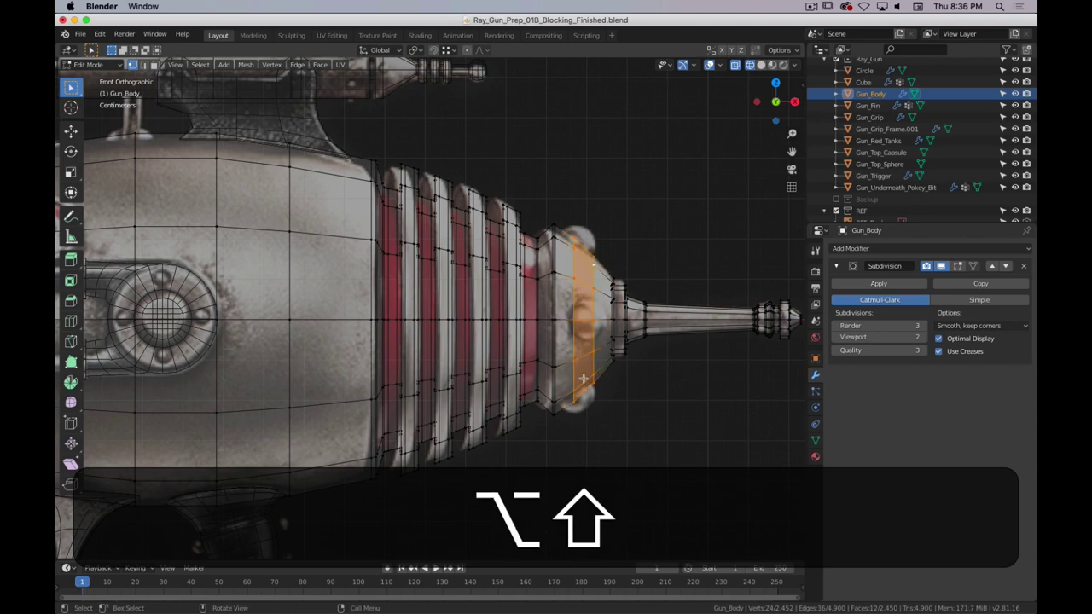
- Hide the REF collection so the reference images no longer cover the nose cone
middle_drag(576, 294, 478, 358)
scroll(507, 372, down, 3)
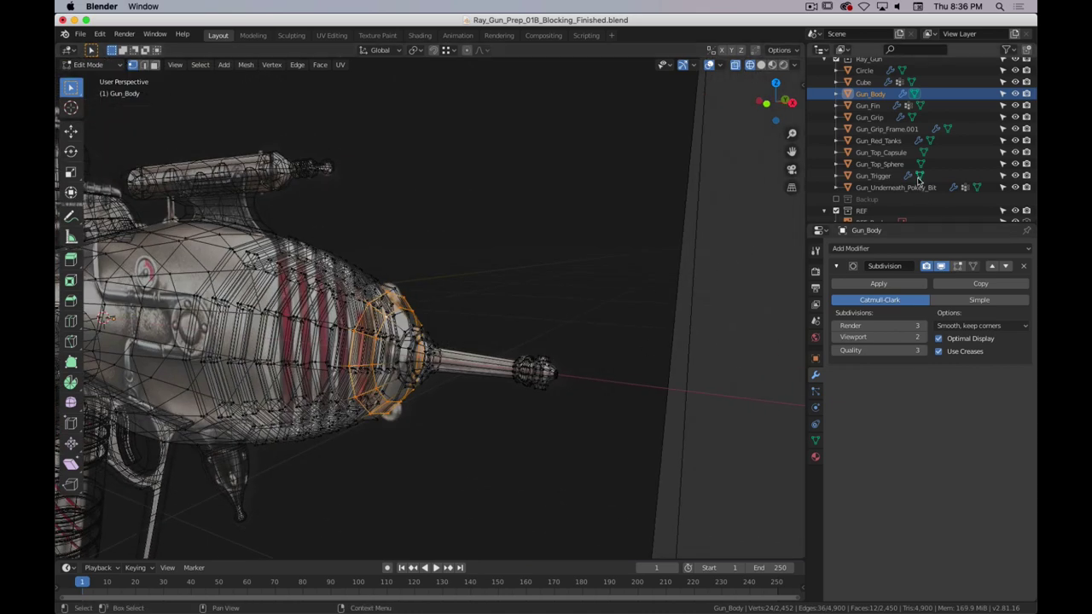
scroll(840, 204, down, 1)
click(836, 187)
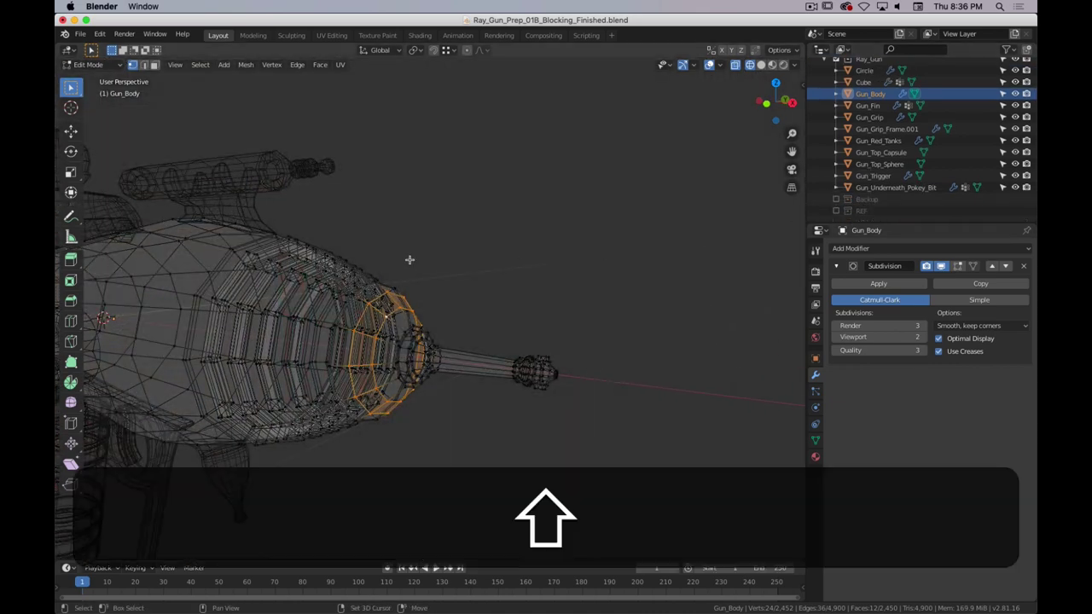
- Snap the 3D cursor to the center of the selected nose cone loops
shift+middle_drag(410, 258, 503, 239)
scroll(517, 259, up, 1)
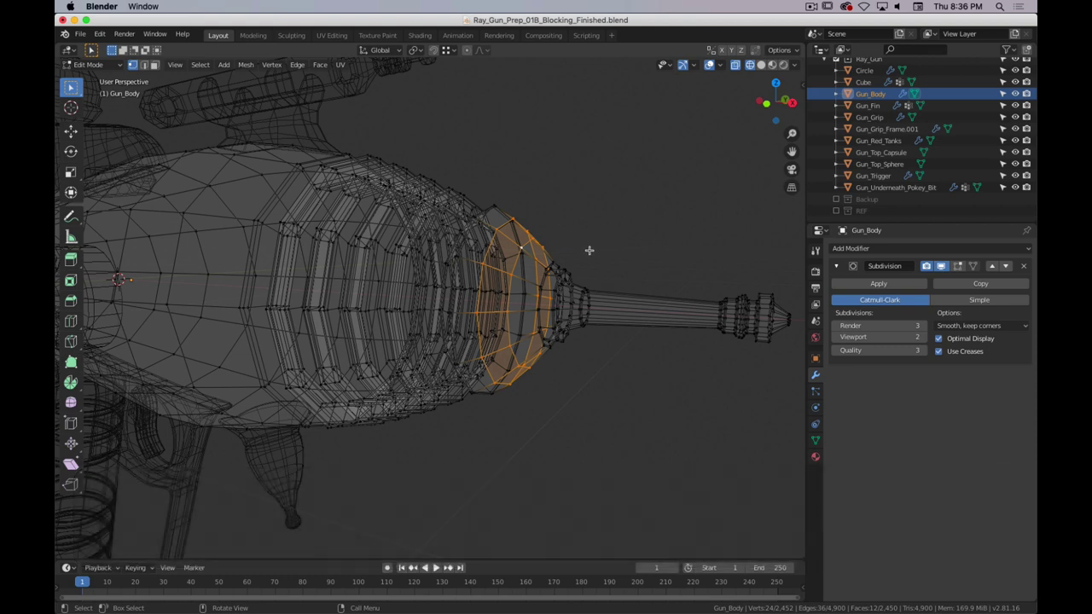
key(shift+s)
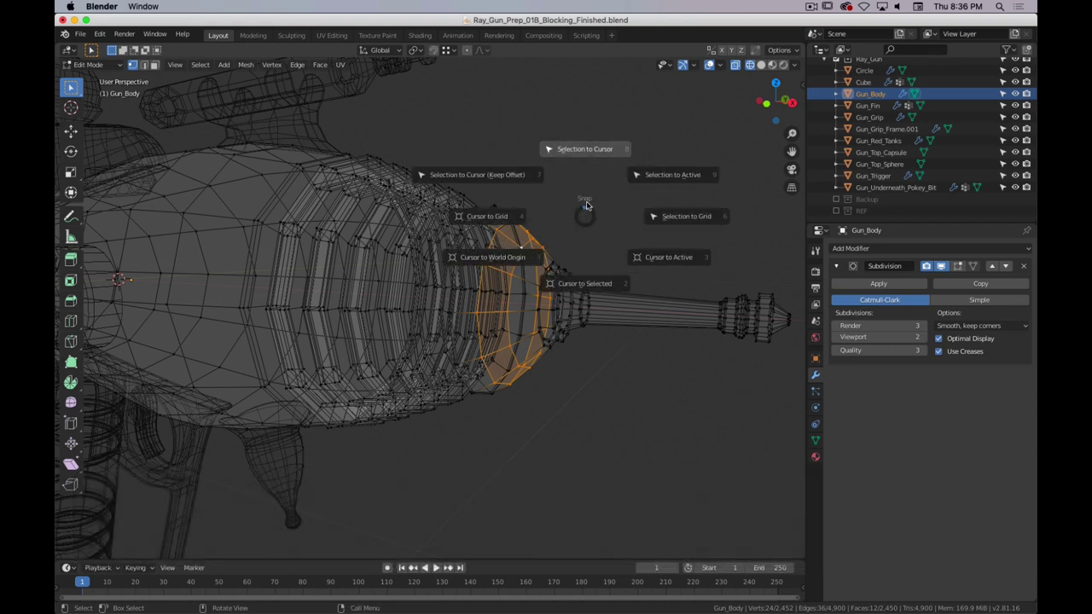
click(598, 288)
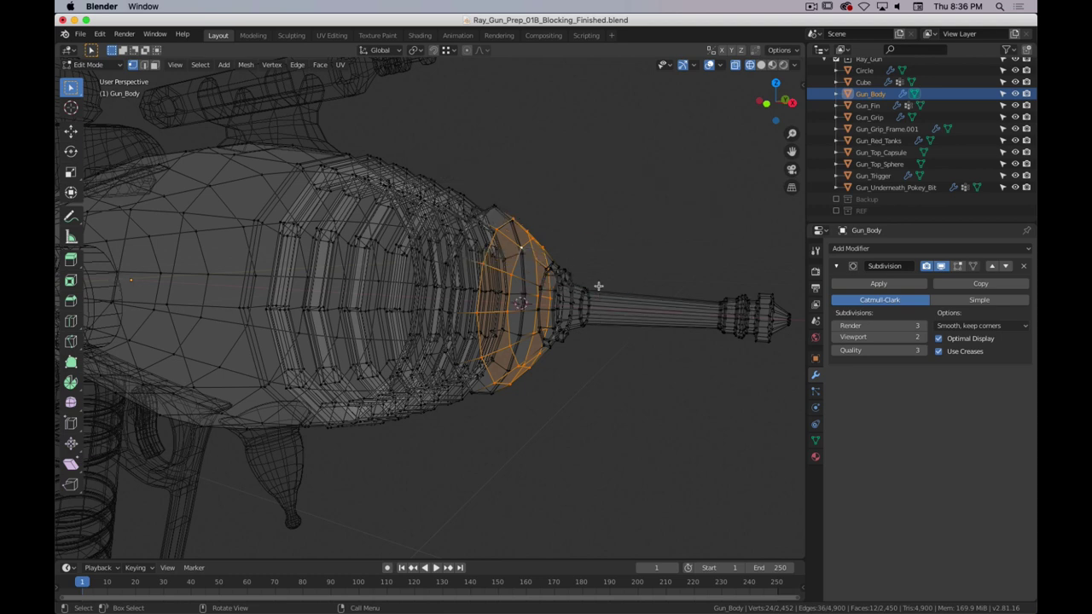
click(195, 65)
mouse_move(219, 68)
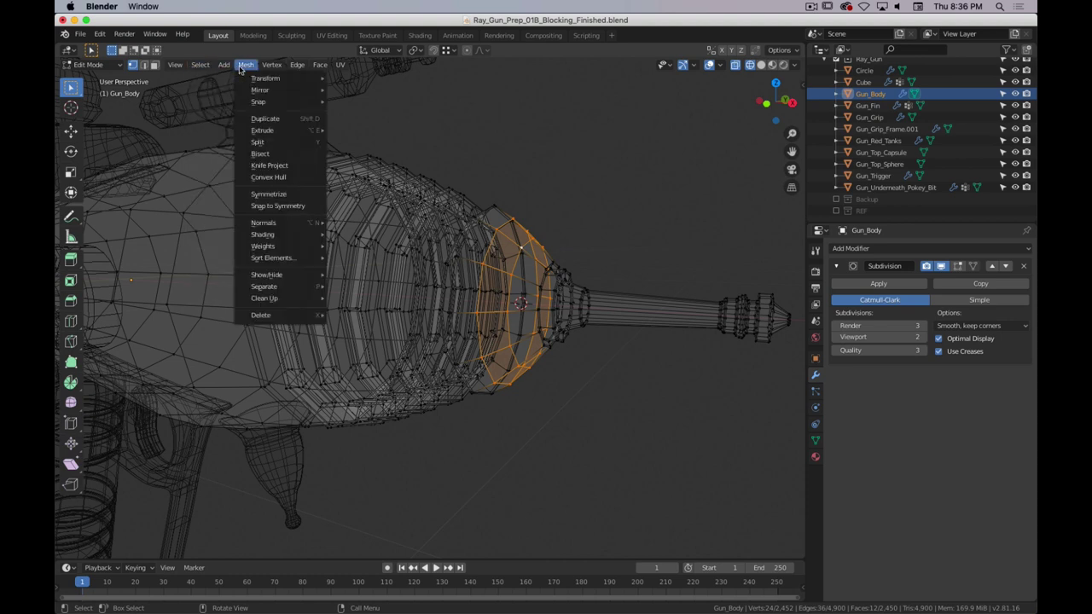
mouse_move(254, 103)
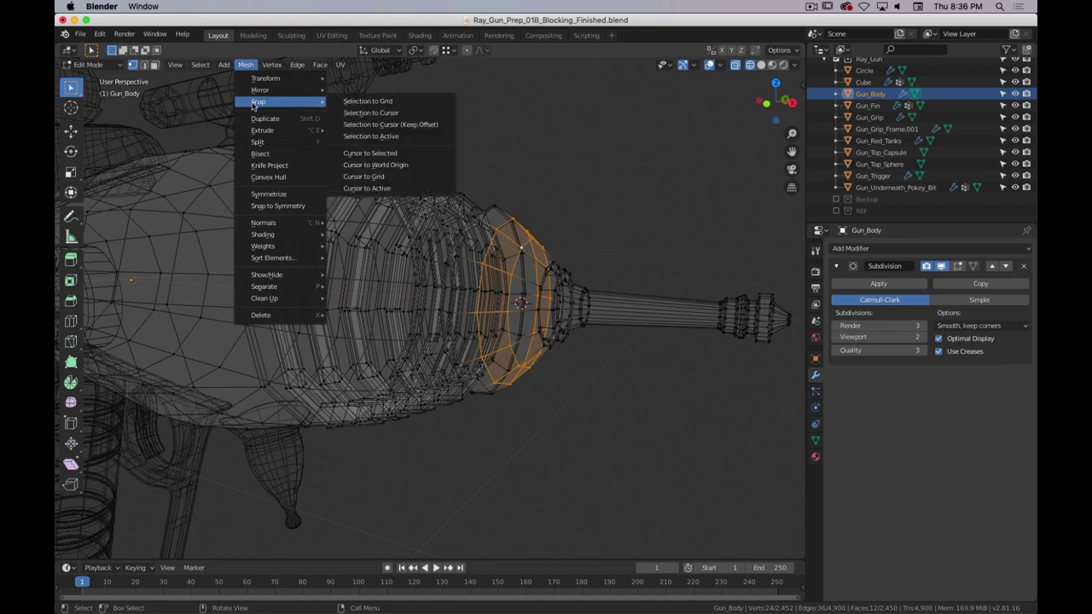
click(409, 156)
- Return the viewport to solid shading and leave Gun_Body's edit mode with the nose cone in view
key(z)
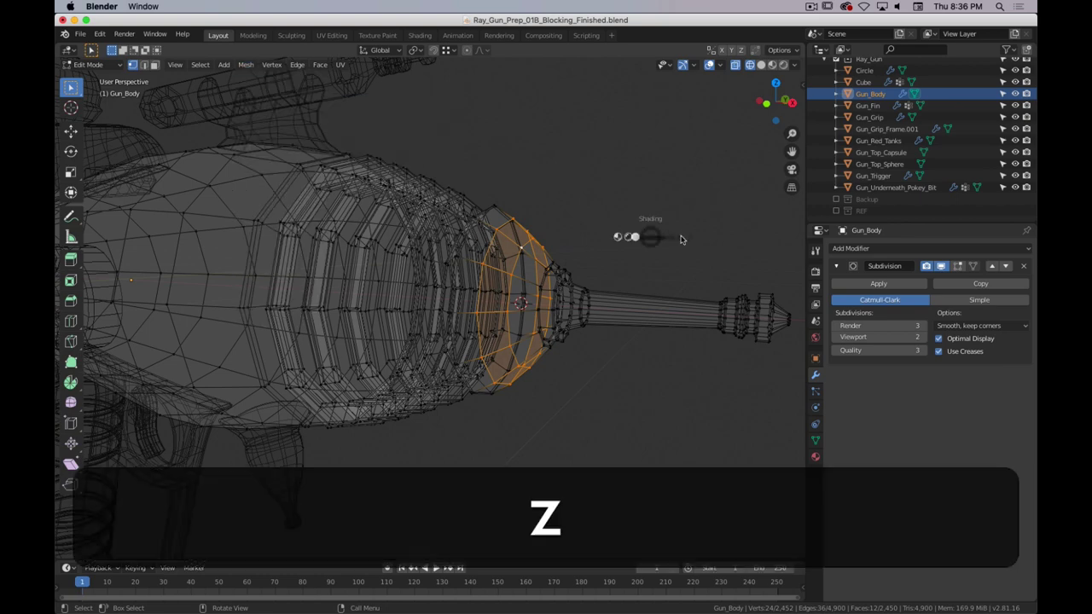
click(666, 235)
mouse_move(638, 229)
middle_down()
mouse_move(609, 238)
mouse_move(639, 237)
middle_up()
scroll(638, 236, up, 3)
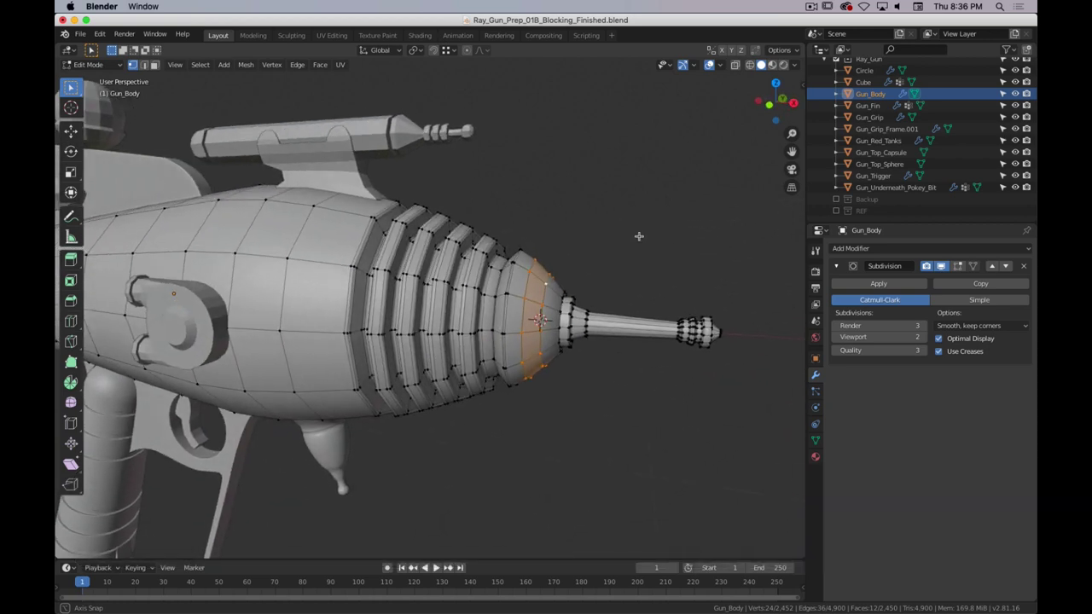
key(Tab)
mouse_move(515, 295)
middle_down()
mouse_move(530, 269)
mouse_move(520, 280)
middle_up()
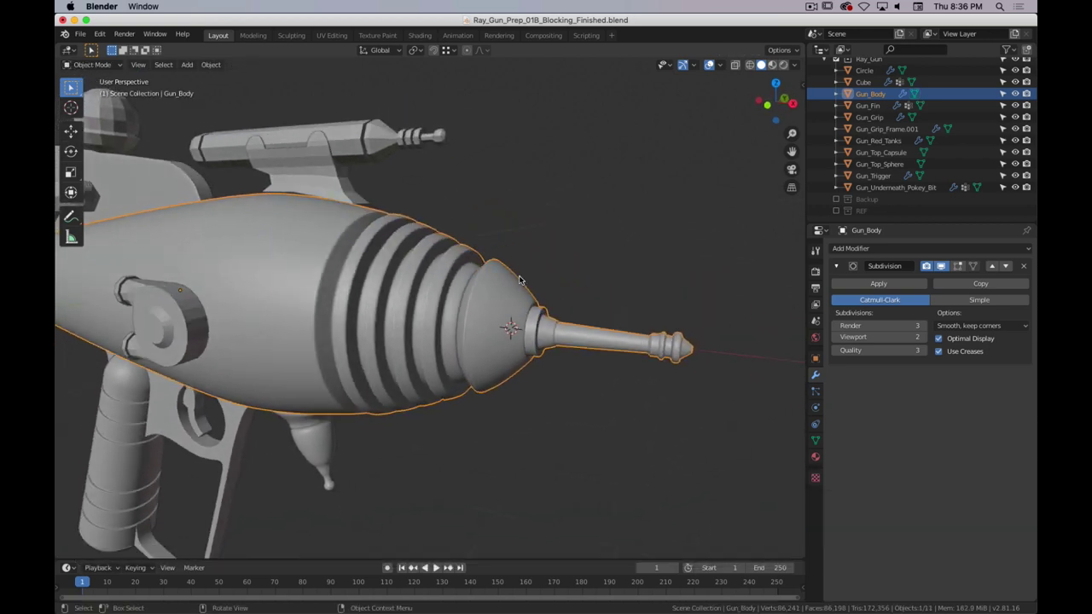
- Add a UV sphere at the 3D cursor with 6 segments, 6 rings and a 0.1 m radius
key(shift+a)
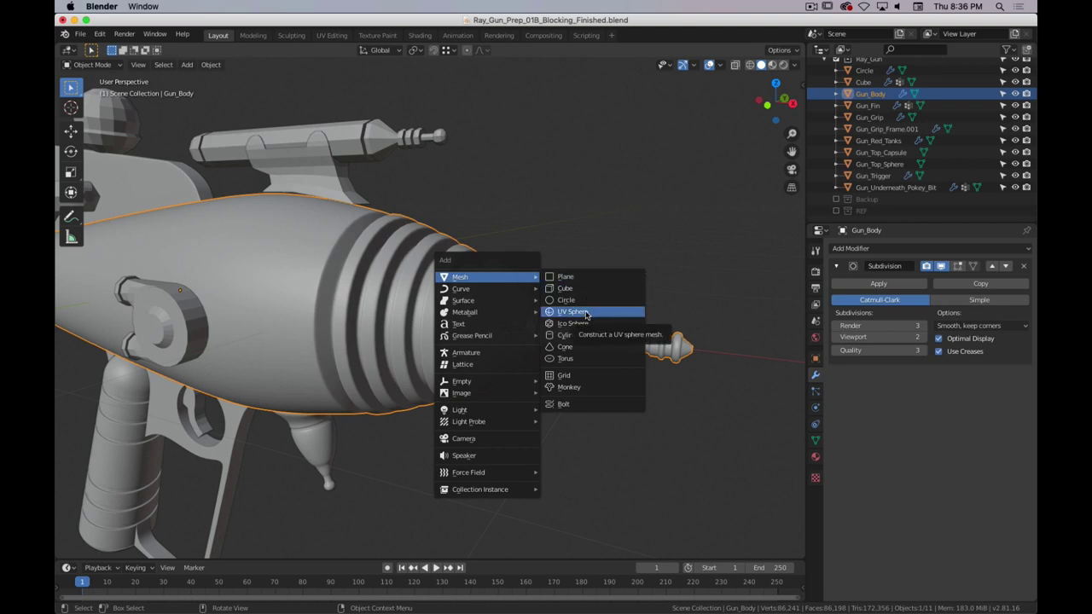
click(585, 312)
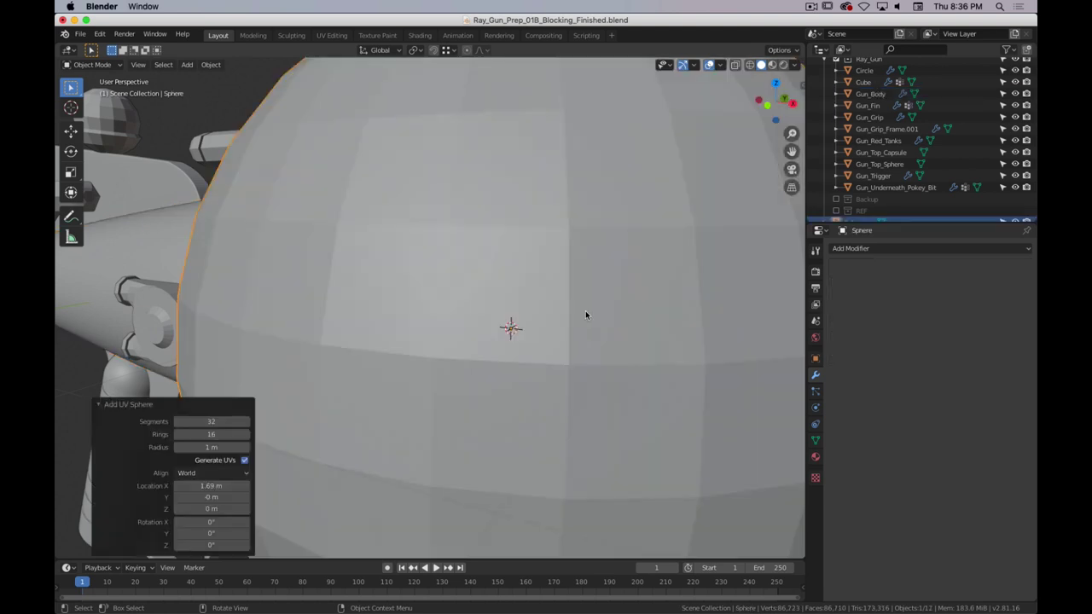
scroll(587, 332, down, 6)
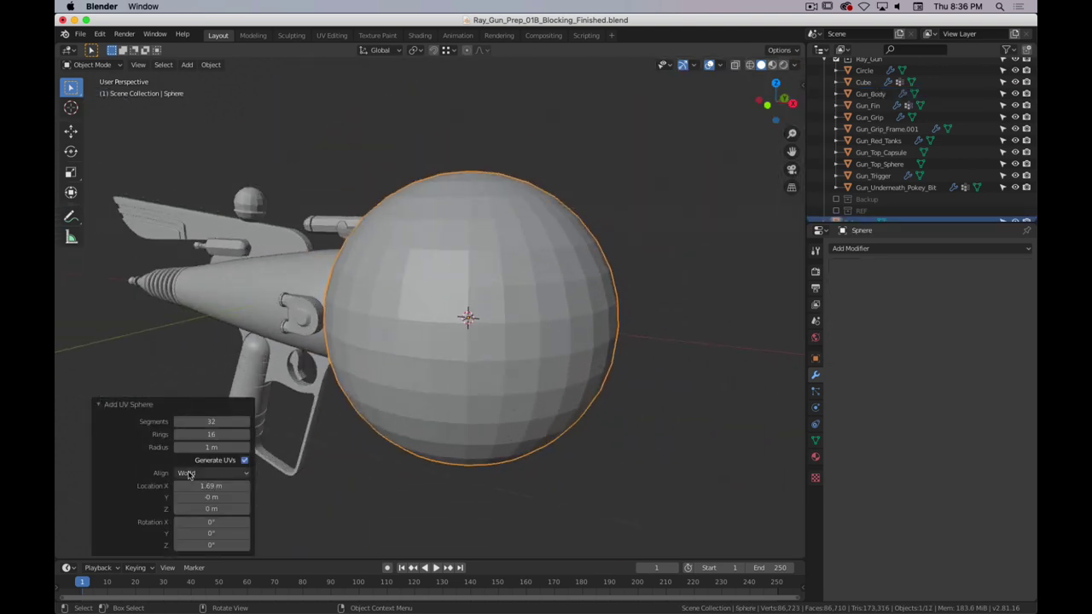
click(222, 420)
text(6)
key(Tab)
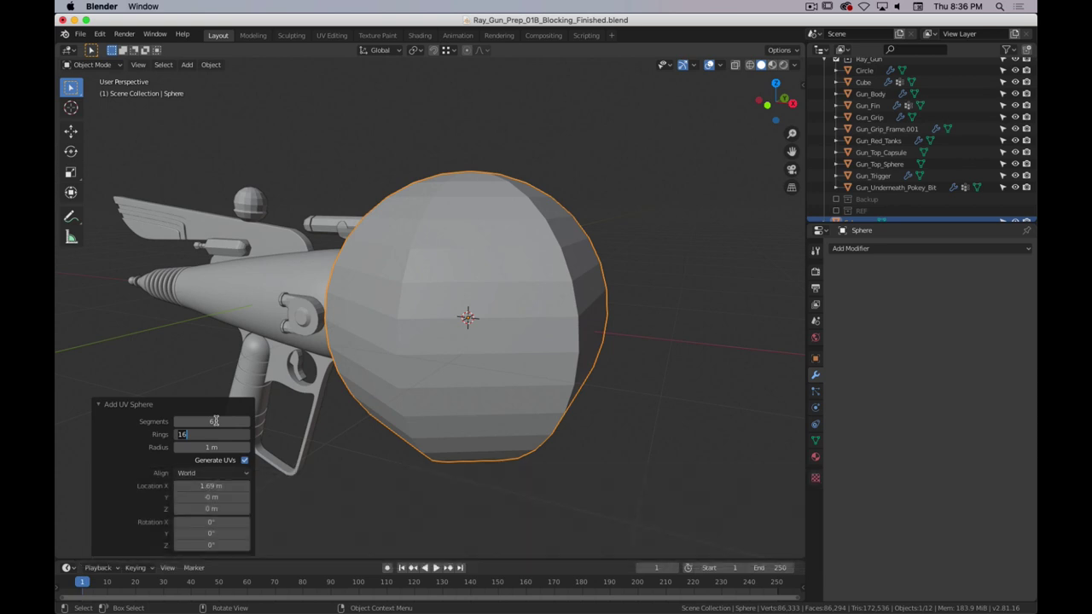
text(6)
key(Tab)
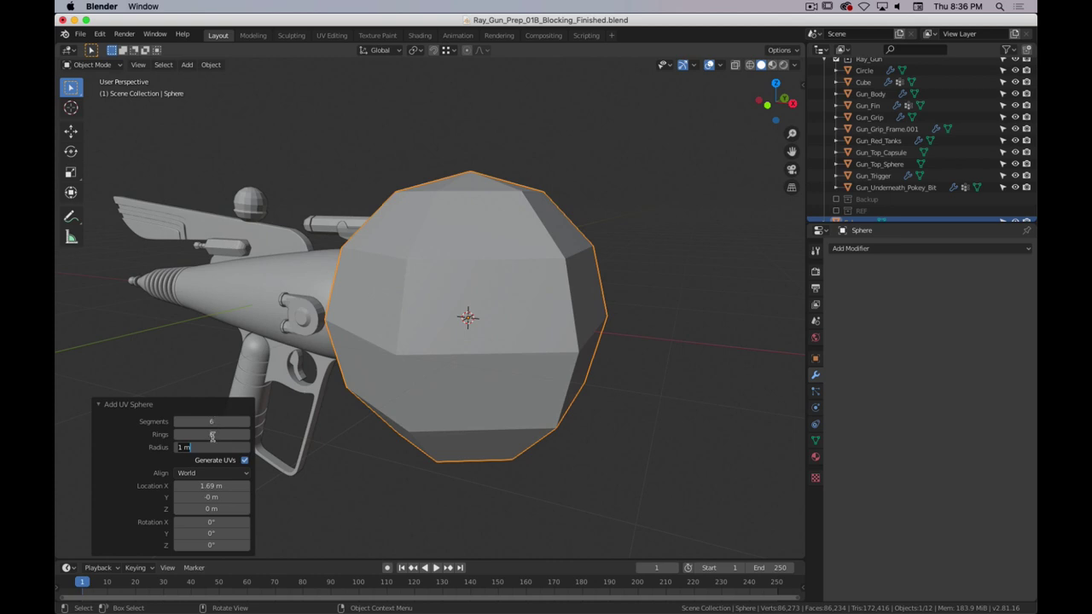
text(.1)
key(Return)
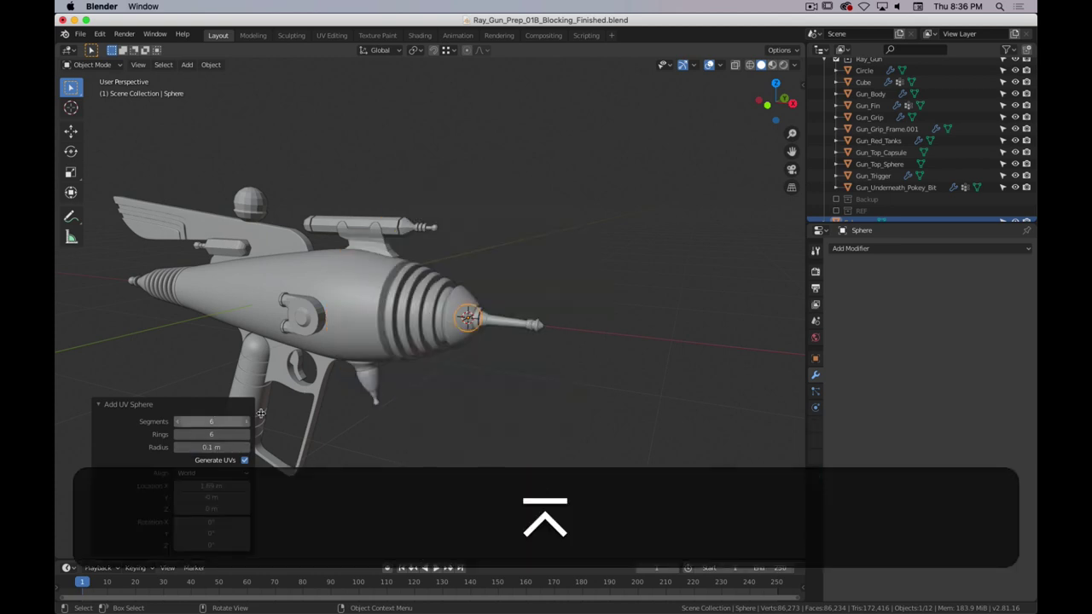
- In front wireframe view, move the sphere's whole mesh up about 0.31 m along Z in edit mode, keeping its origin at the nose cone's center
scroll(475, 324, up, 5)
key(KP_1)
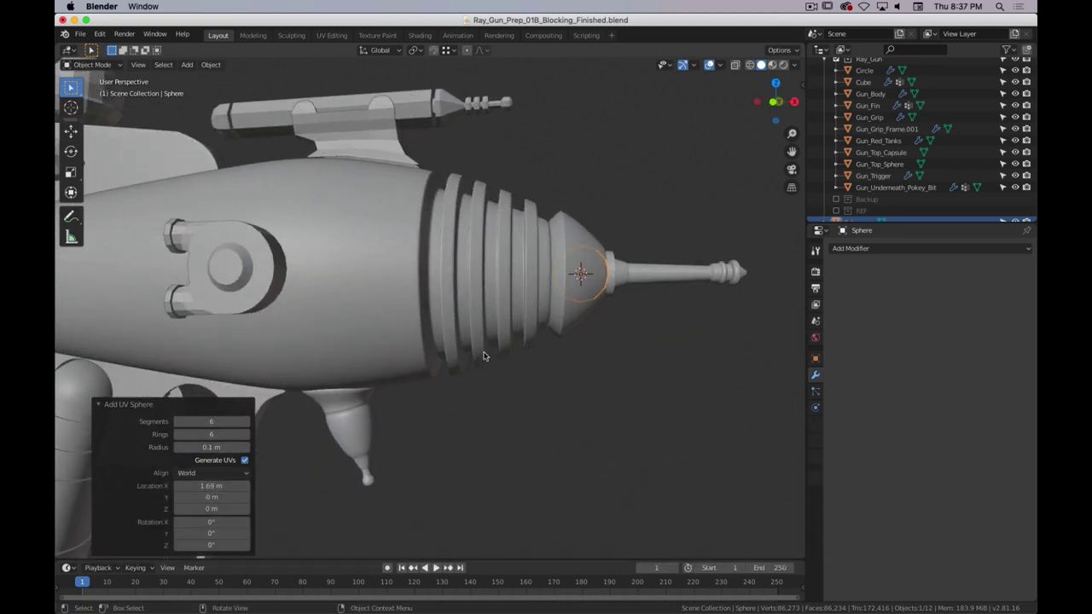
scroll(480, 349, down, 2)
scroll(483, 354, up, 3)
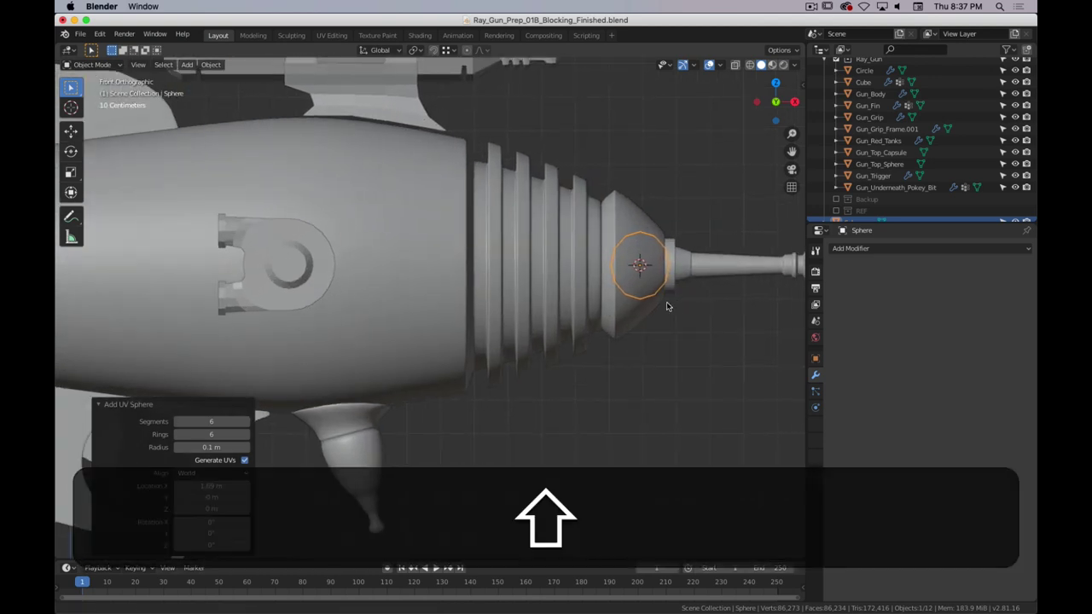
shift+middle_drag(665, 304, 530, 308)
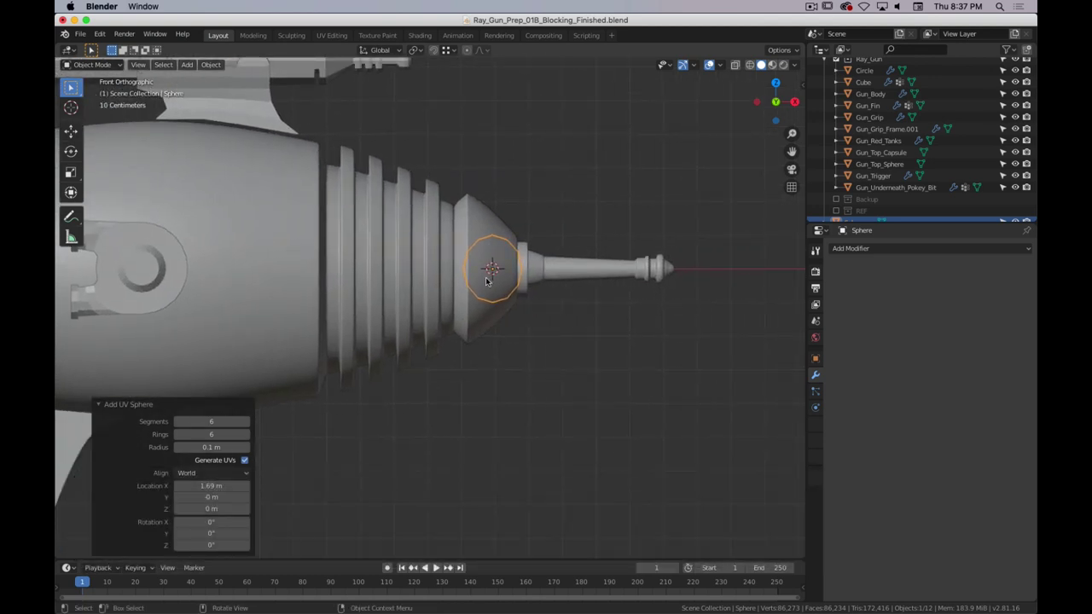
key(l)
key(Tab)
key(z)
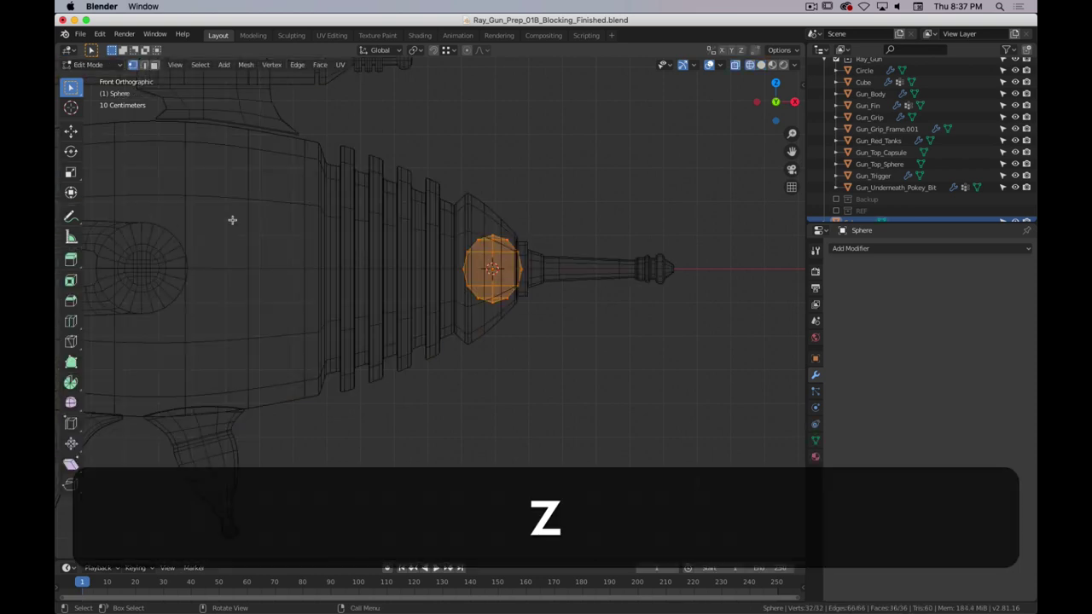
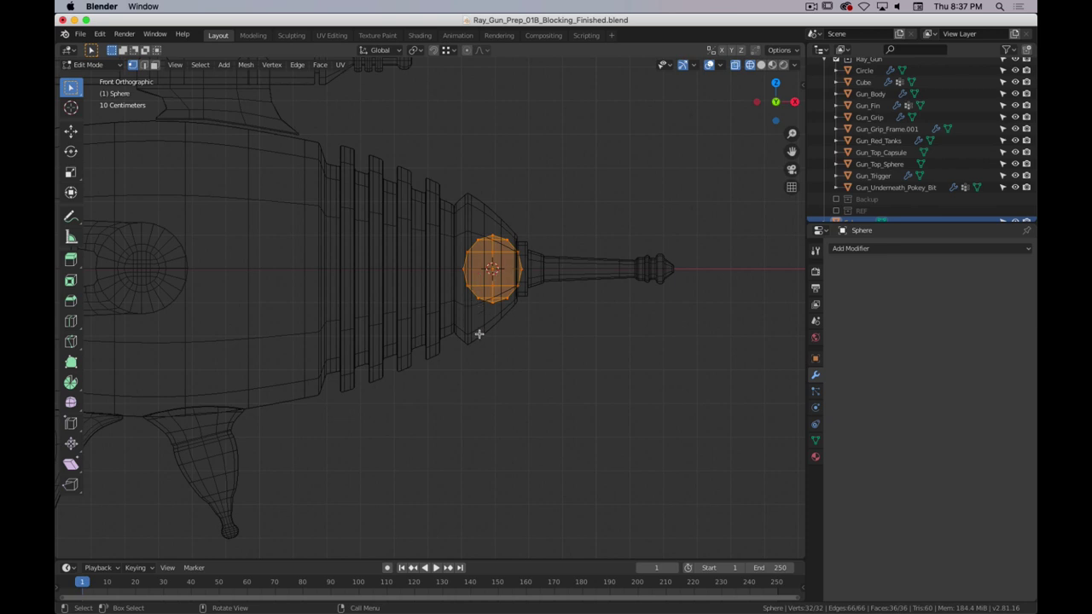
key(g)
key(z)
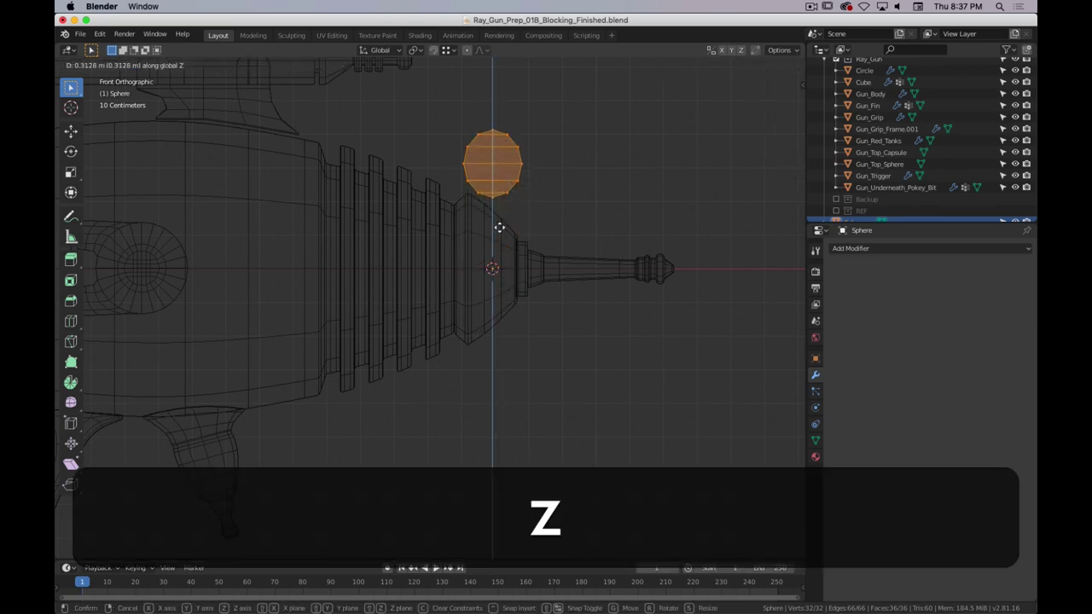
click(499, 229)
- Delete the vertices of the sphere's lower half, leaving a dome above the nose cone
scroll(529, 205, up, 2)
shift+middle_drag(571, 171, 555, 253)
drag(577, 193, 439, 249)
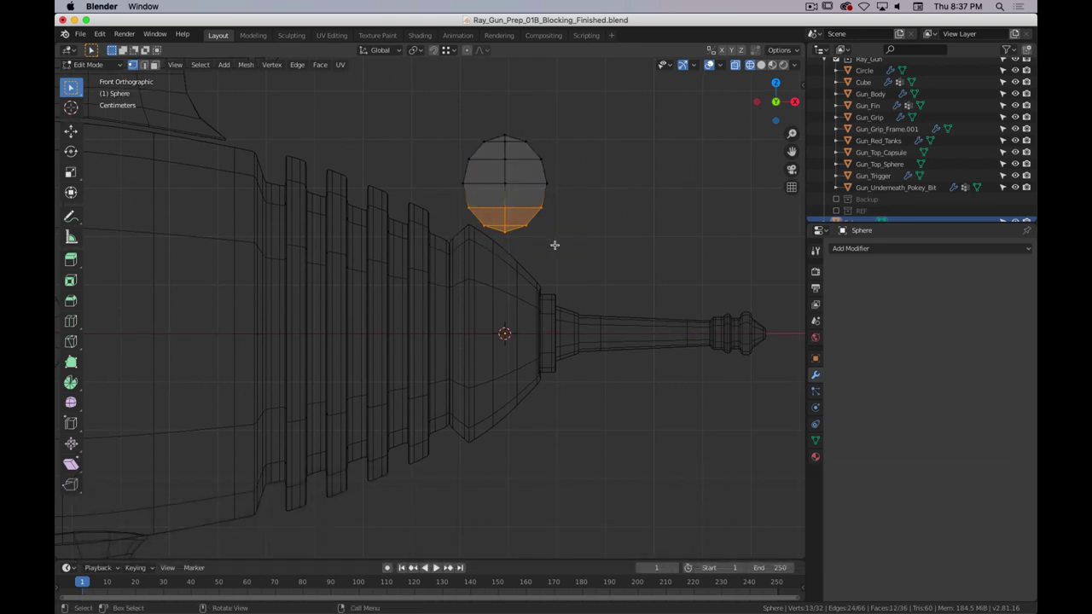
key(x)
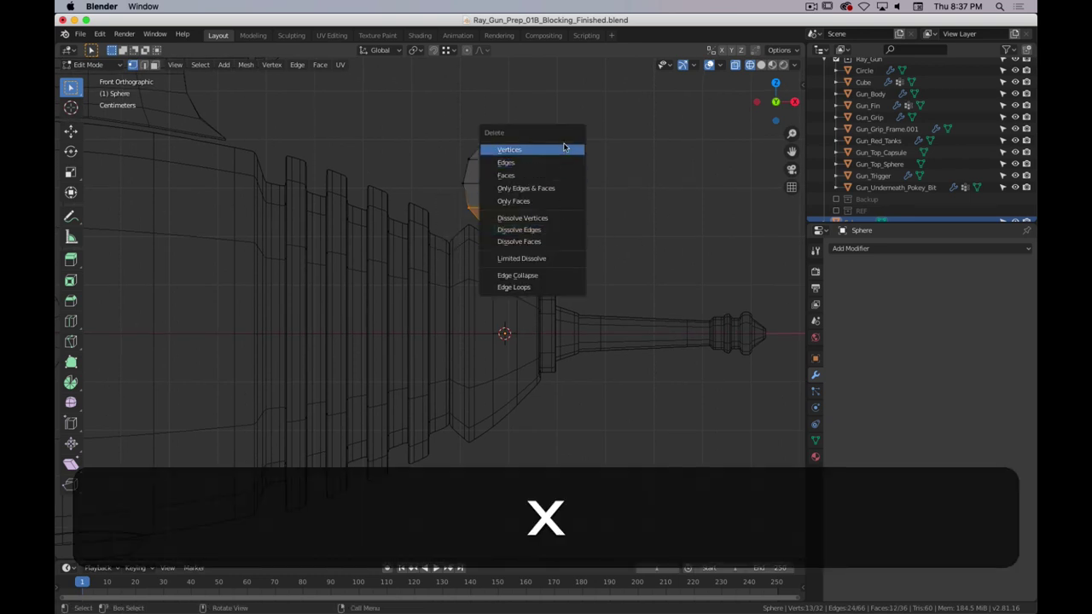
click(565, 148)
- Scale the whole dome to about 0.617, and flatten it to about 0.7 along Z
drag(621, 78, 300, 249)
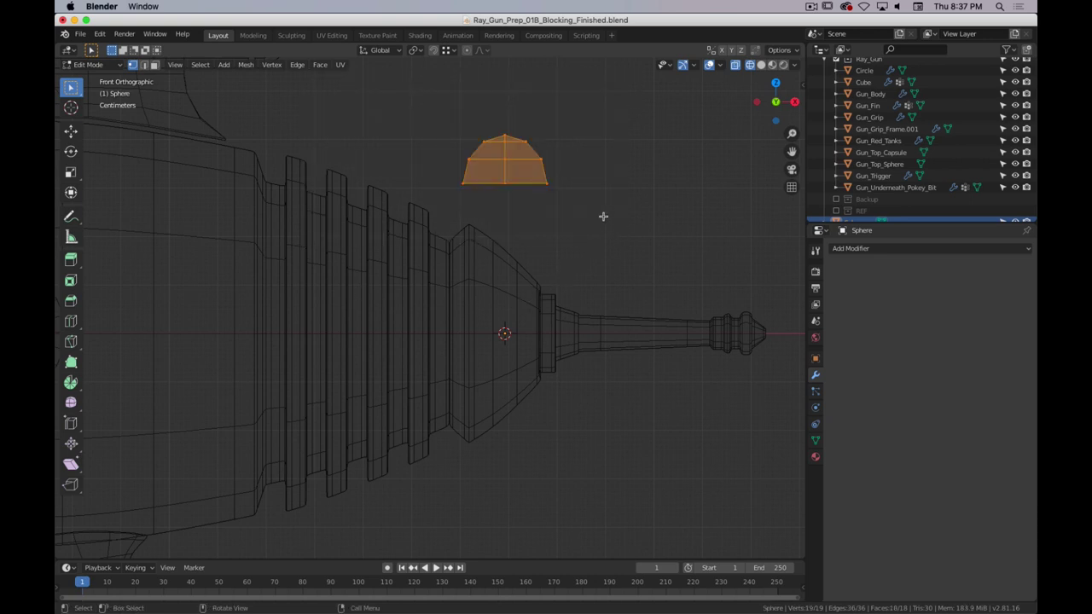
key(s)
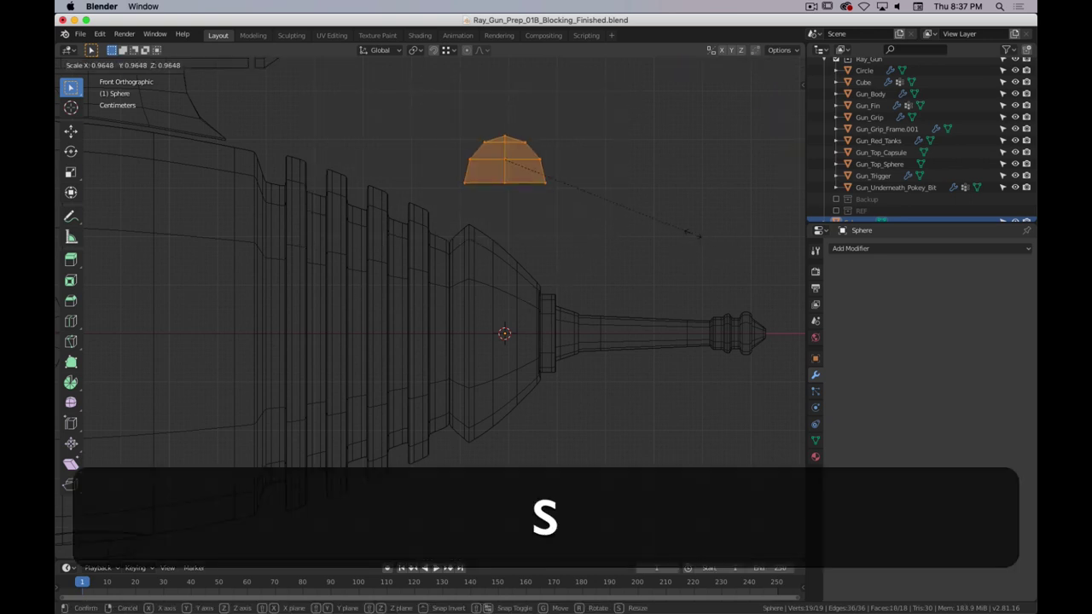
click(624, 212)
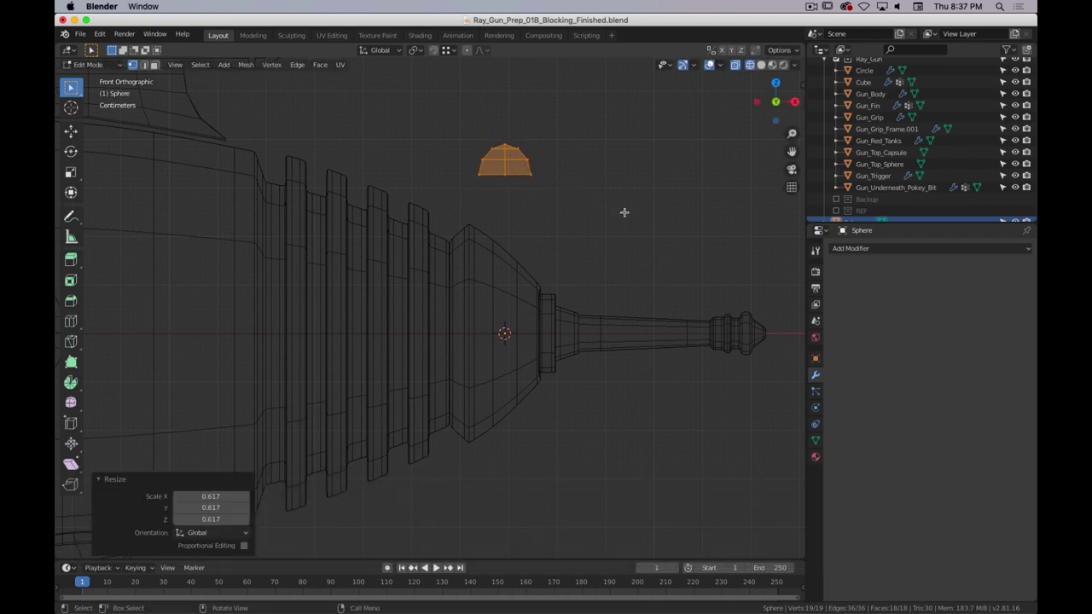
key(s)
key(z)
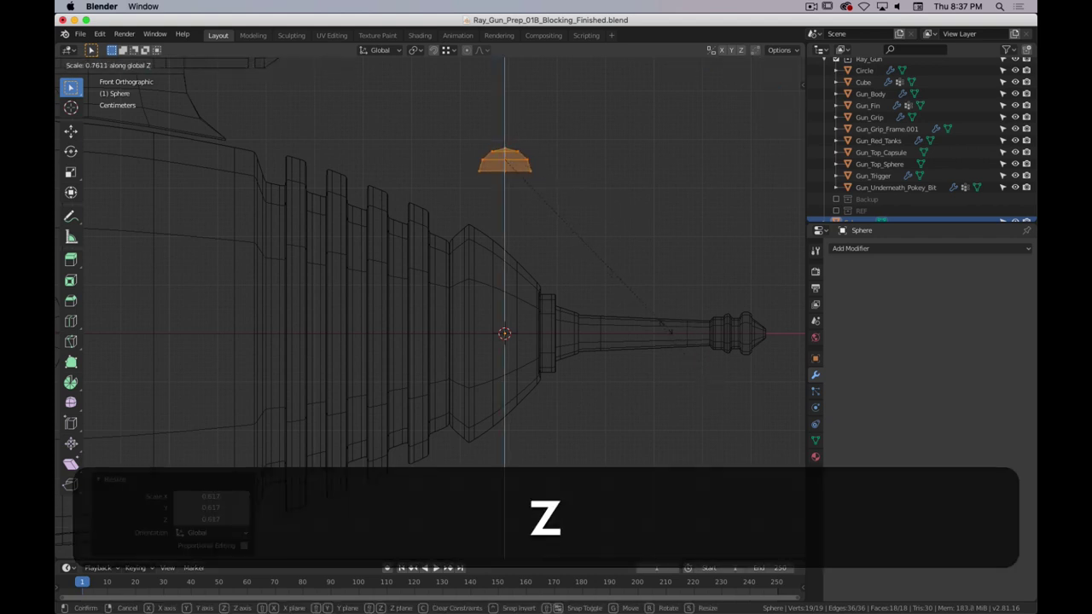
click(660, 313)
- Show the REF collection to compare the dome with the reference knobs, and hide it again
key(z)
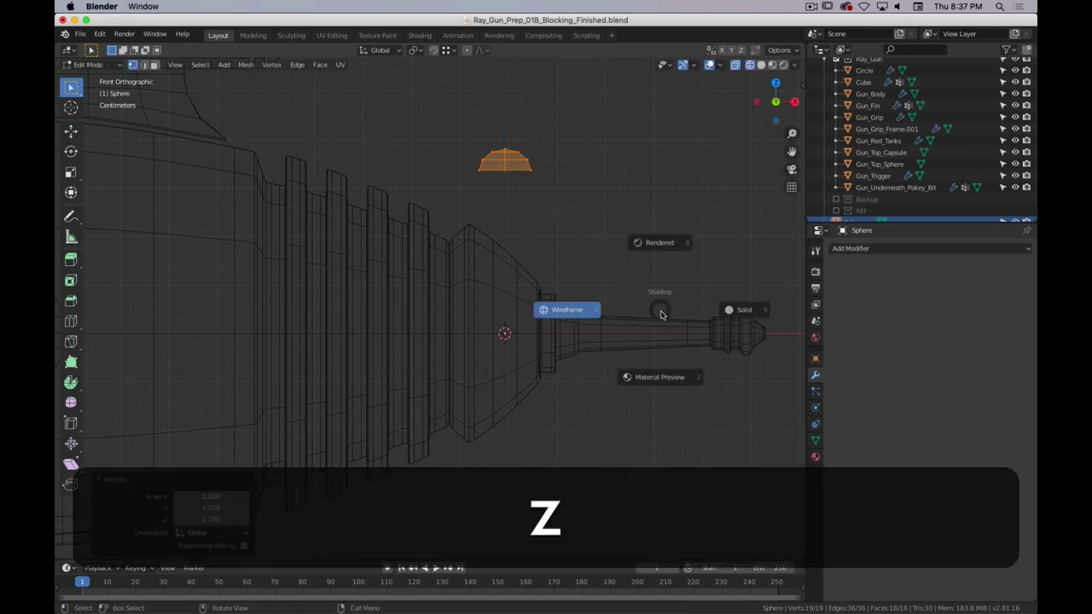
key(Escape)
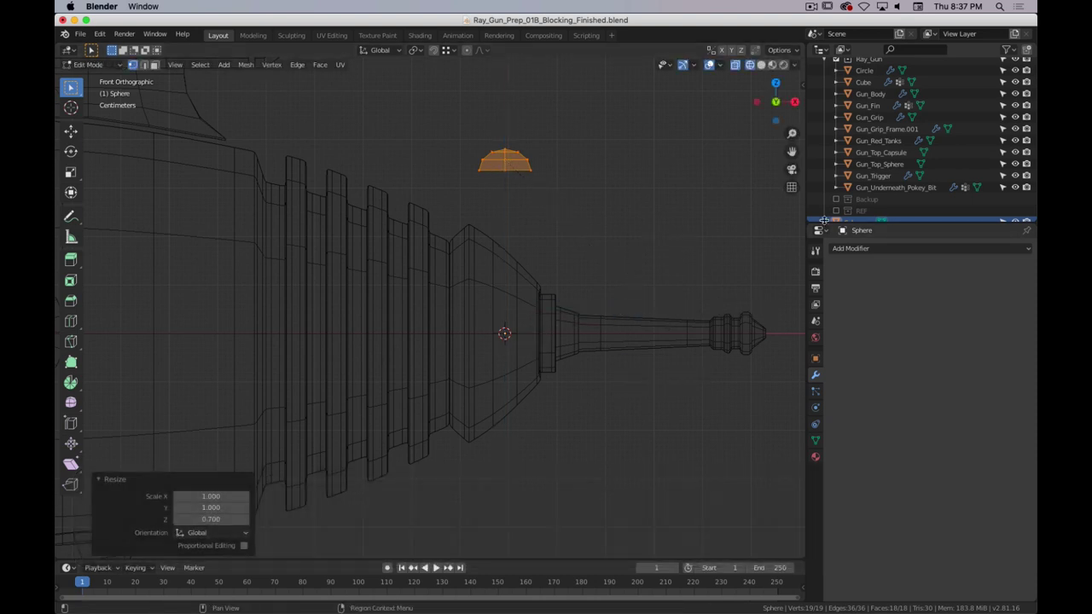
click(836, 211)
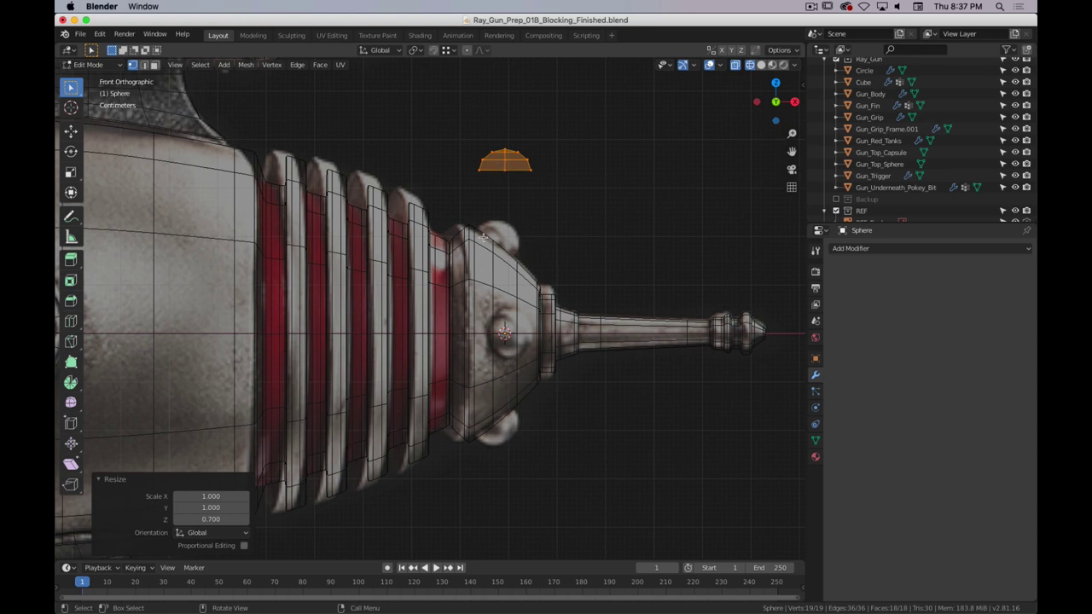
click(838, 211)
- Lower the dome about 0.16 m along Z onto the nose cone and rotate it about 38° to match the slope
scroll(580, 197, up, 2)
scroll(580, 197, down, 1)
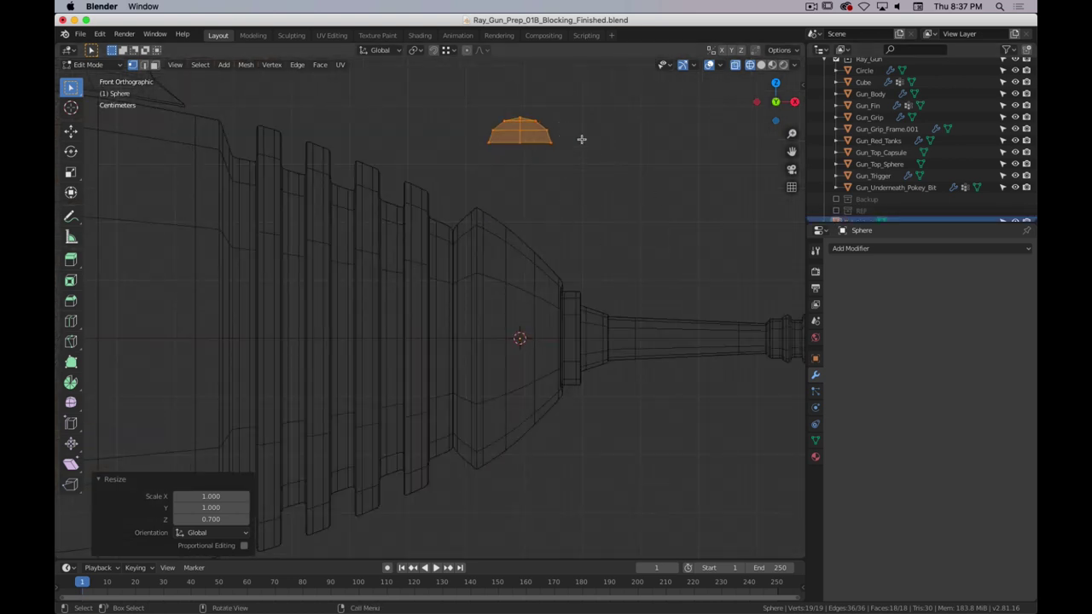
key(g)
key(z)
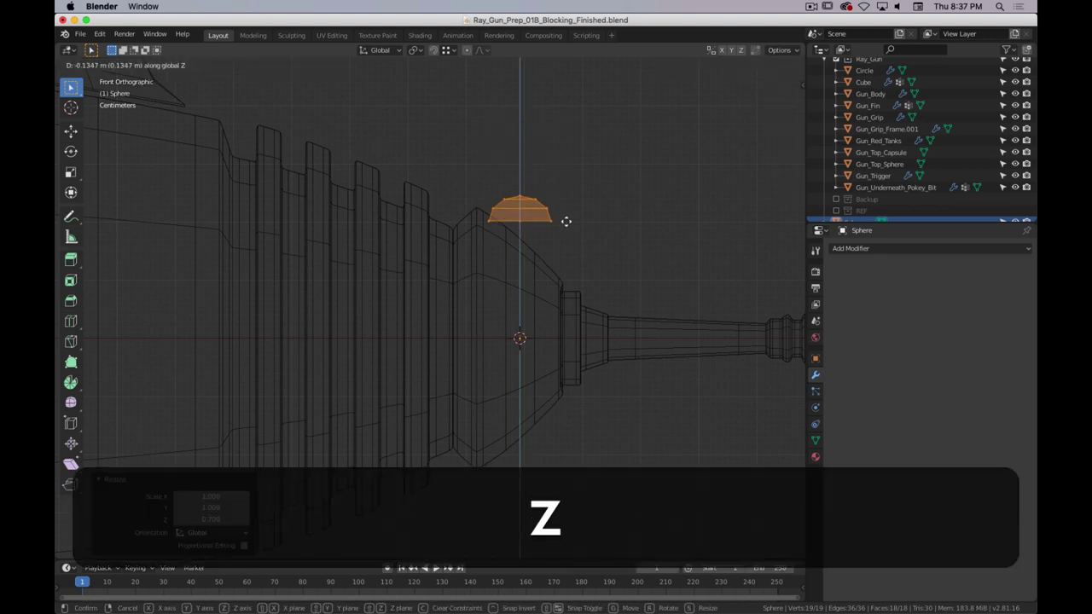
click(575, 232)
key(r)
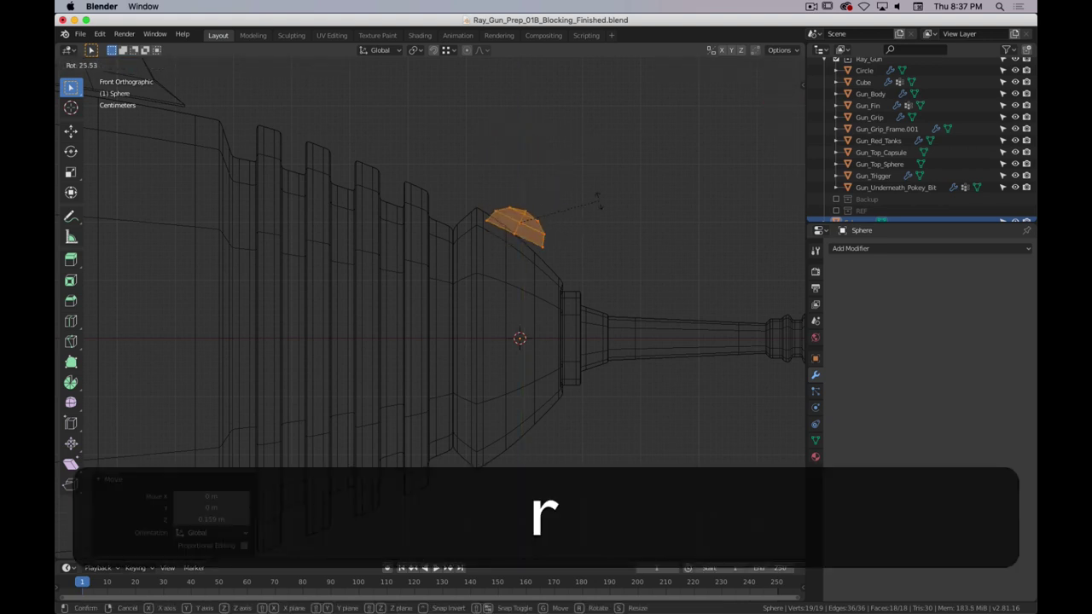
click(603, 221)
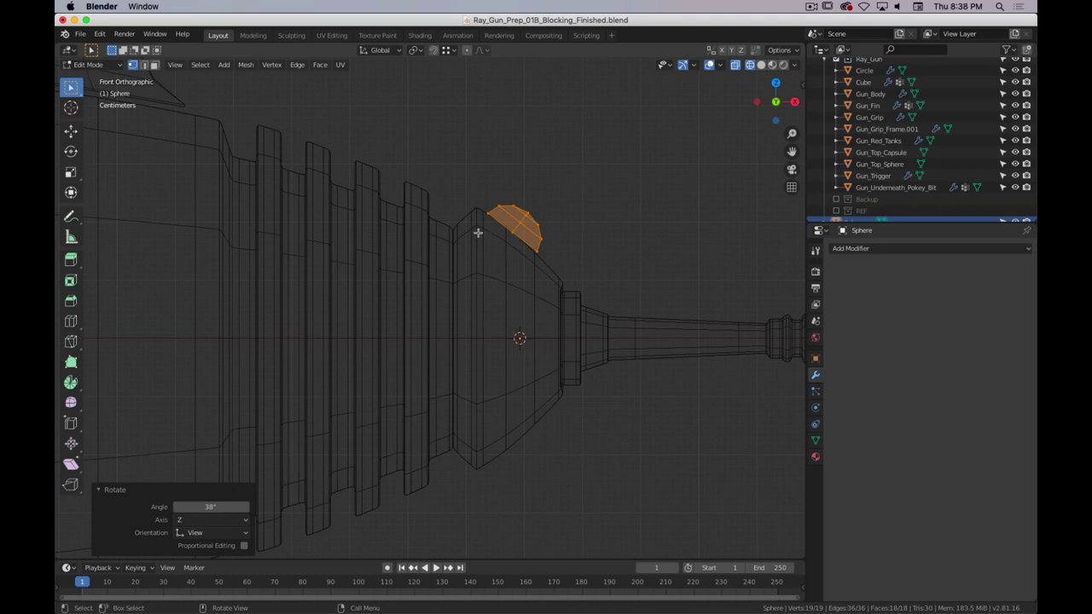
- Compare Gun_Body's nose cone surface under the dome with its Subdivision modifier's viewport display on and off
key(Tab)
click(522, 275)
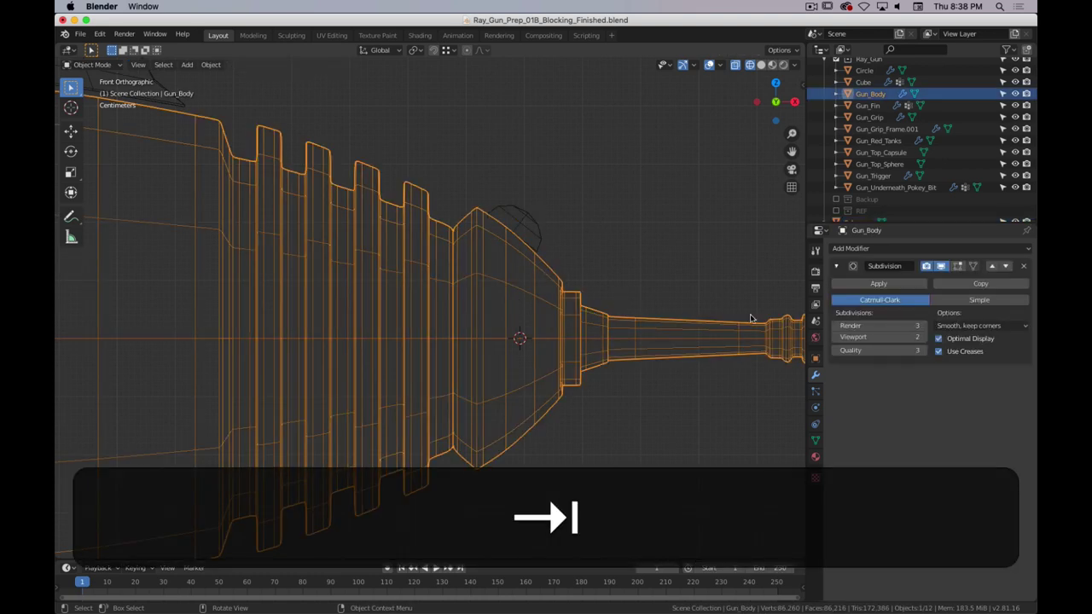
click(941, 266)
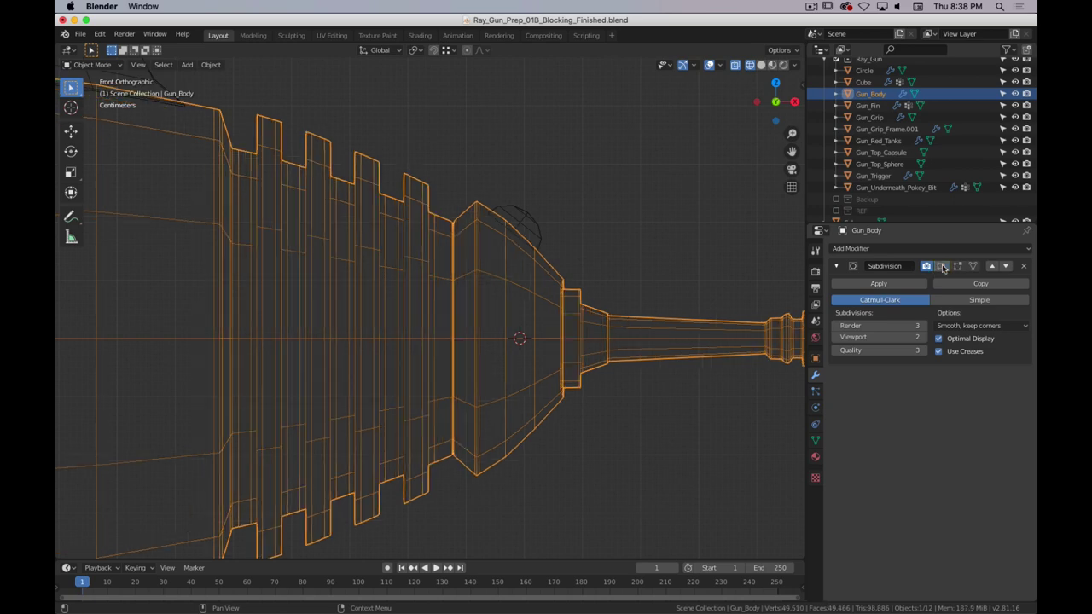
click(942, 266)
click(942, 266)
click(942, 266)
click(941, 266)
click(941, 266)
click(942, 266)
click(941, 266)
click(942, 266)
click(941, 266)
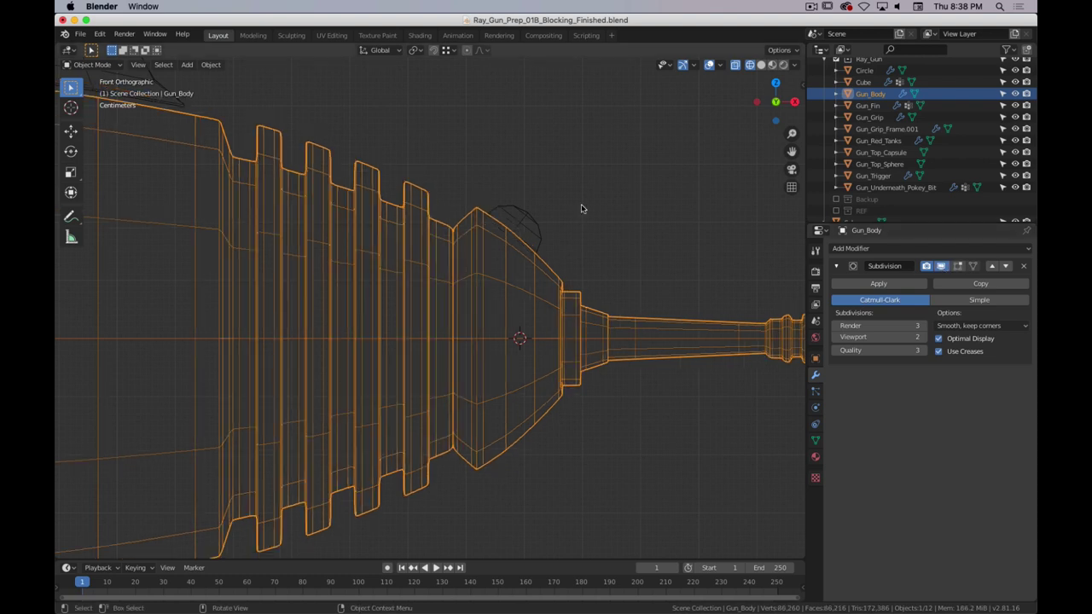
- Move the dome's mesh about 0.012 m along X, rotate it about 2°, and nudge it to follow the nose cone's slope
click(522, 218)
key(Tab)
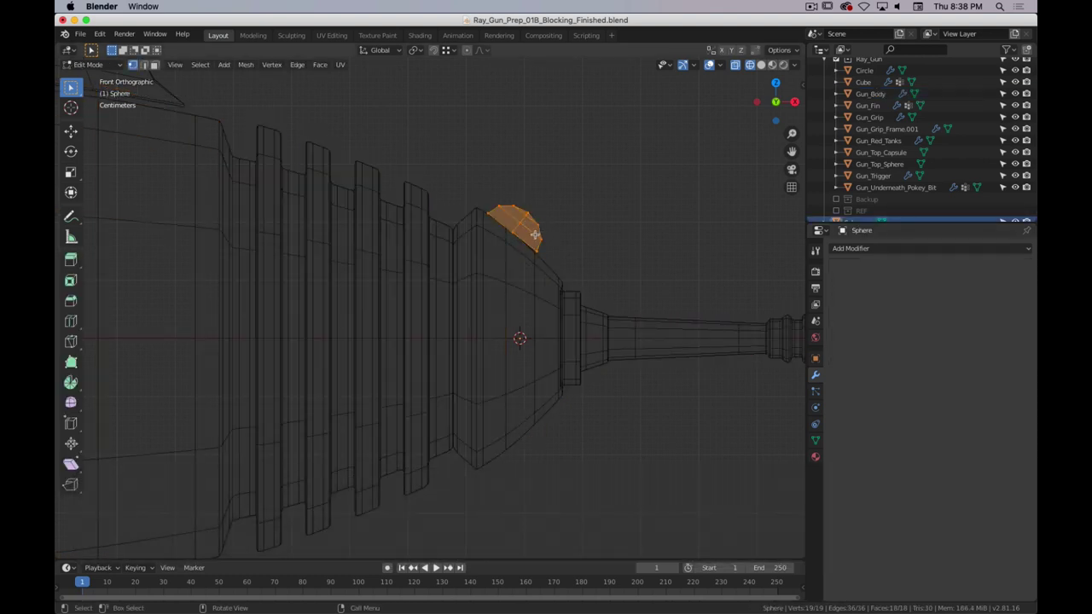
key(g)
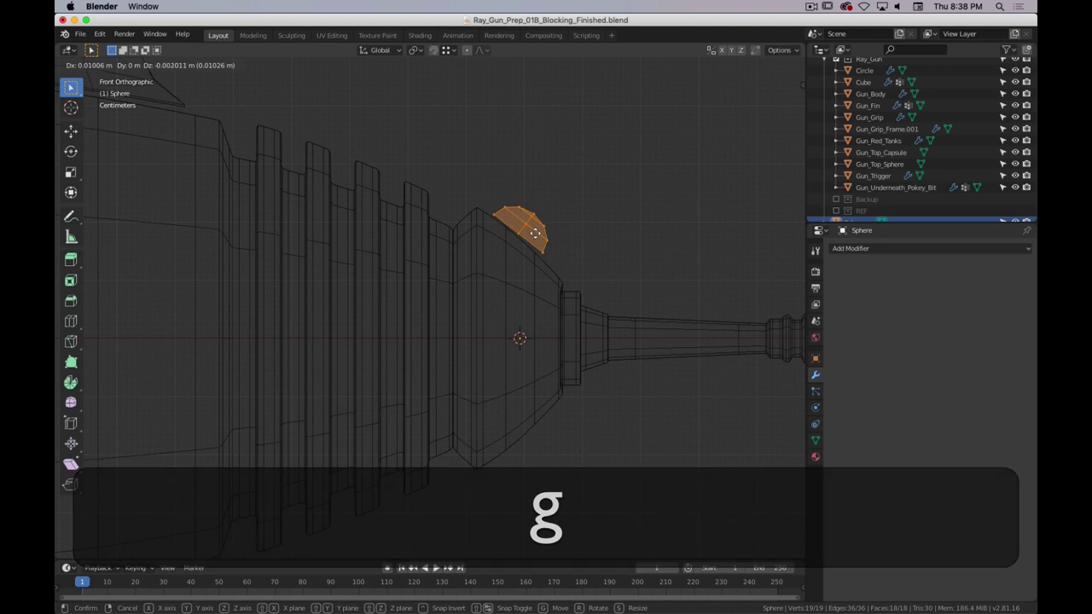
click(535, 232)
key(r)
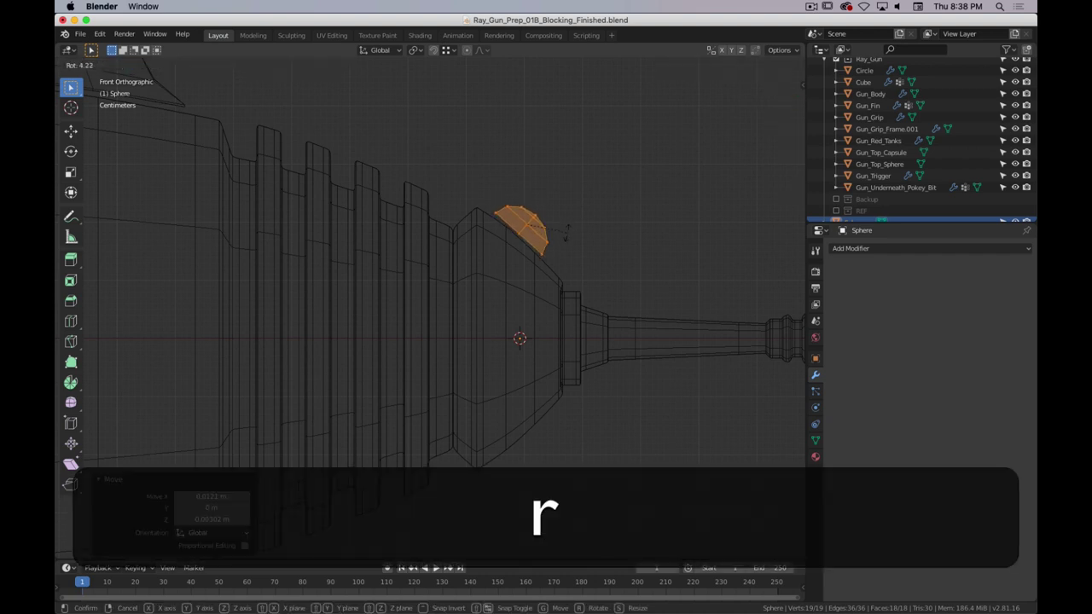
right_click(568, 228)
key(g)
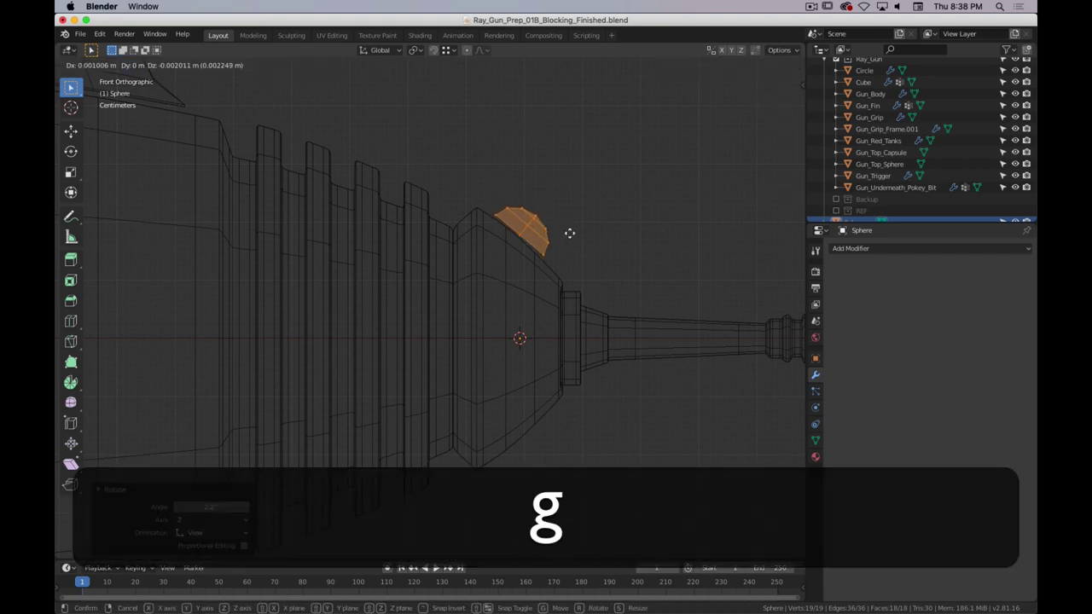
click(566, 227)
mouse_move(566, 226)
middle_down()
mouse_move(575, 196)
mouse_move(319, 327)
mouse_move(391, 278)
mouse_move(341, 320)
mouse_move(392, 312)
middle_up()
key(shift+z)
shift+middle_drag(549, 257, 482, 268)
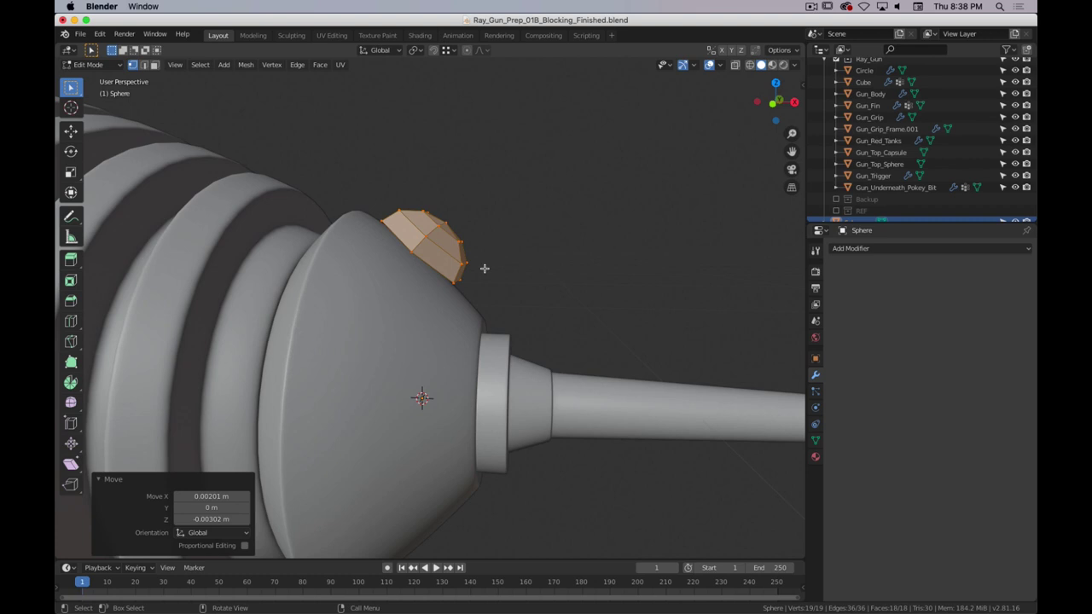
- Lower the dome's mesh about 0.0064 m along Z toward the nose cone's surface
key(KP_1)
scroll(494, 259, up, 4)
shift+middle_drag(500, 221, 467, 238)
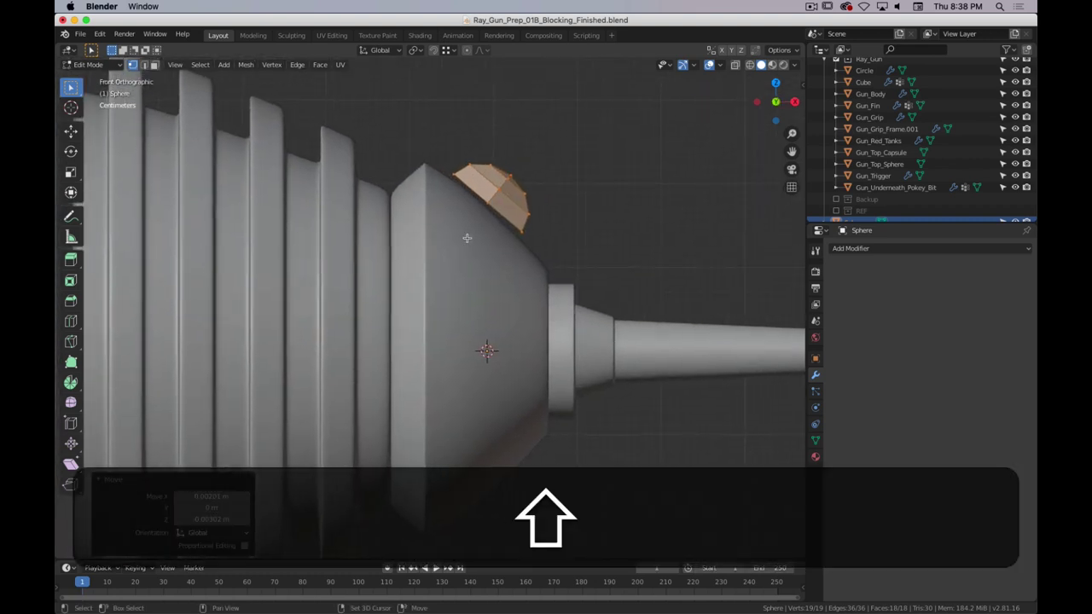
scroll(490, 226, up, 1)
key(g)
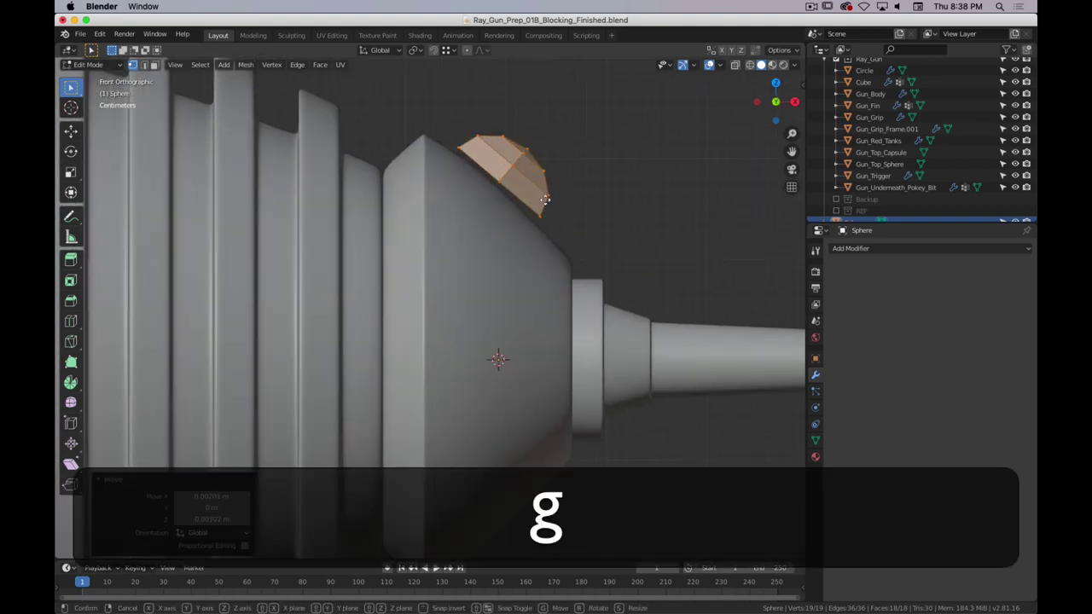
key(z)
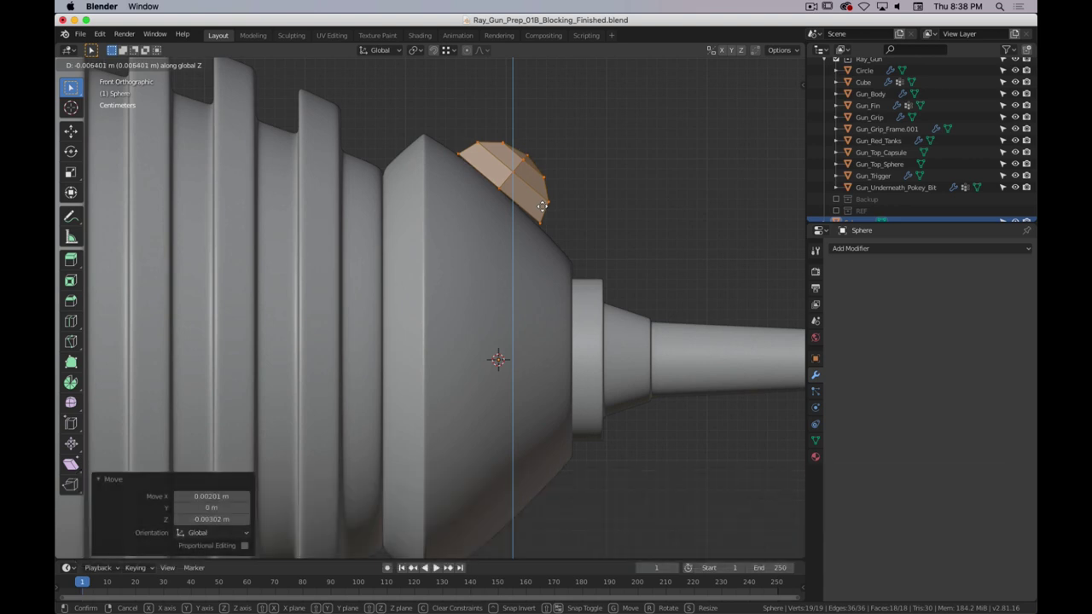
click(542, 206)
- Assign the vertices of the dome's bottom rim to a new vertex group named Body_Shrinkwrap
key(z)
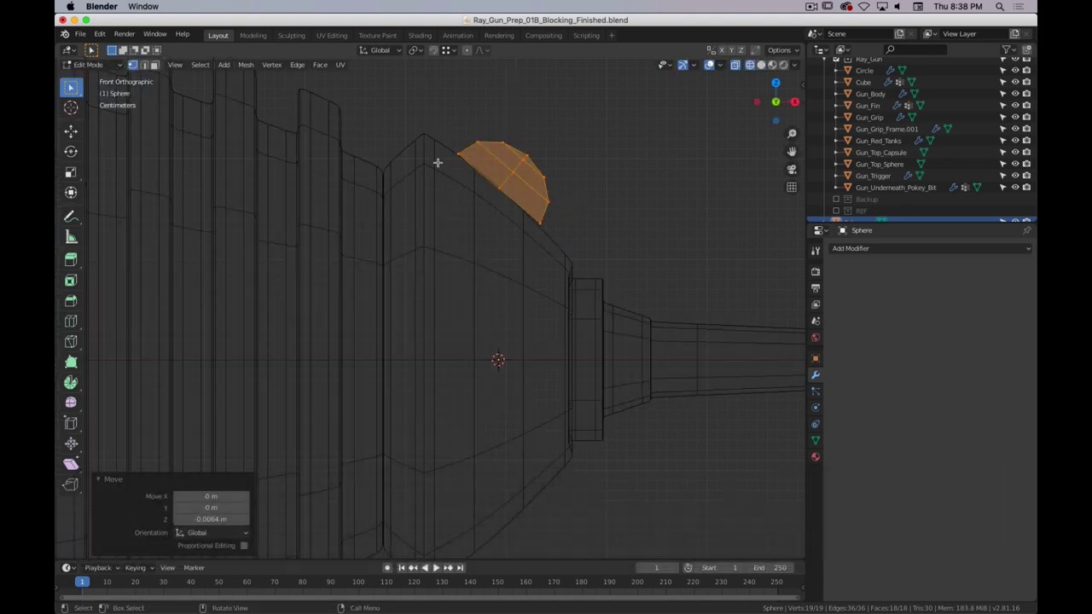
drag(437, 139, 510, 176)
shift+drag(520, 235, 555, 211)
middle_drag(596, 216, 558, 229)
key(KP_Decimal)
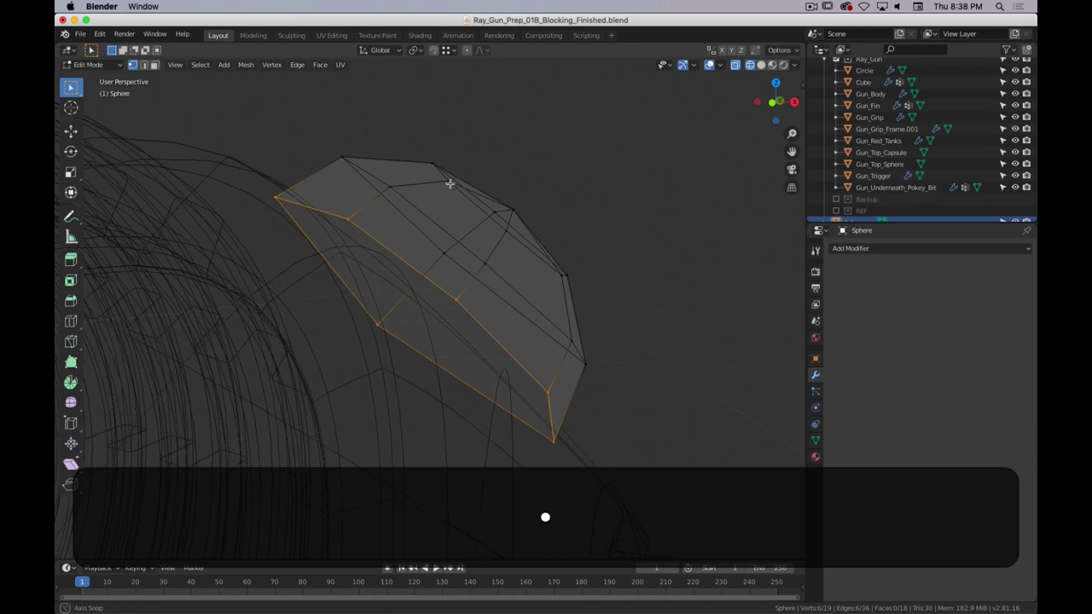
middle_drag(448, 180, 494, 218)
click(816, 441)
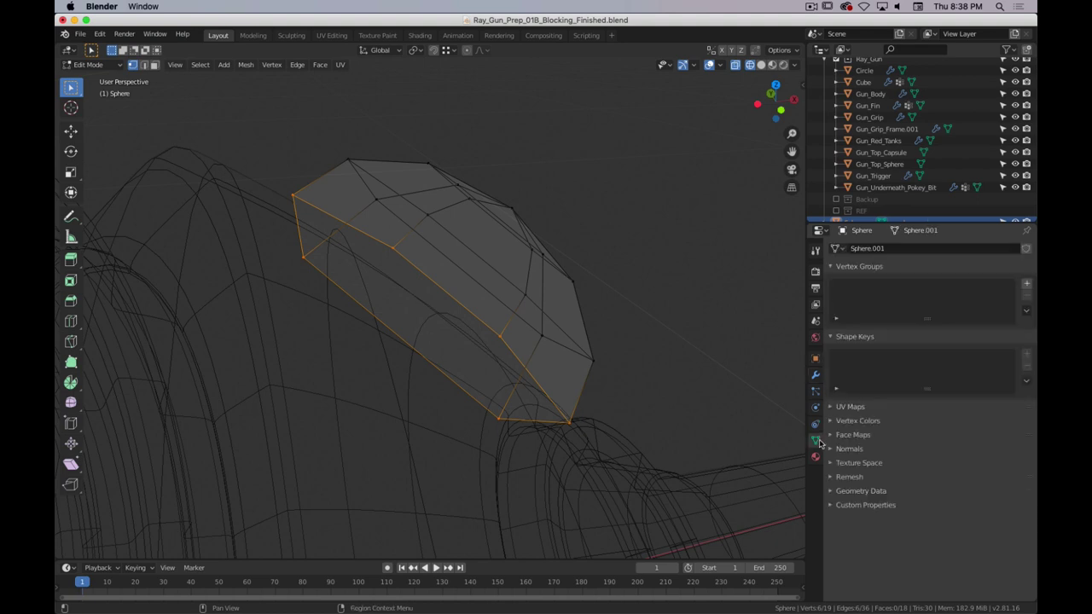
click(1028, 286)
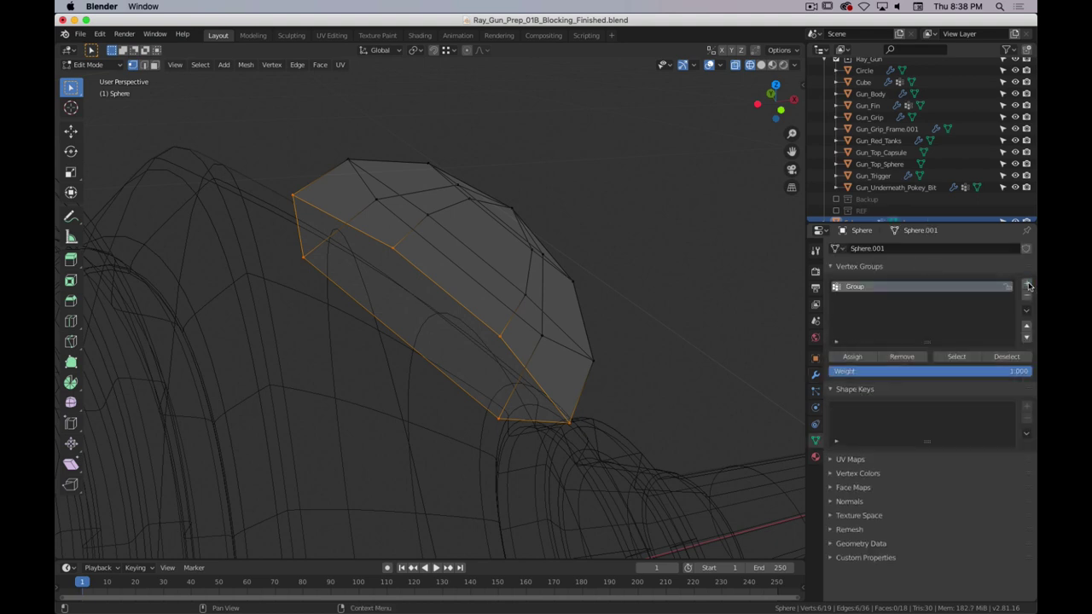
double_click(851, 288)
text(Body_S)
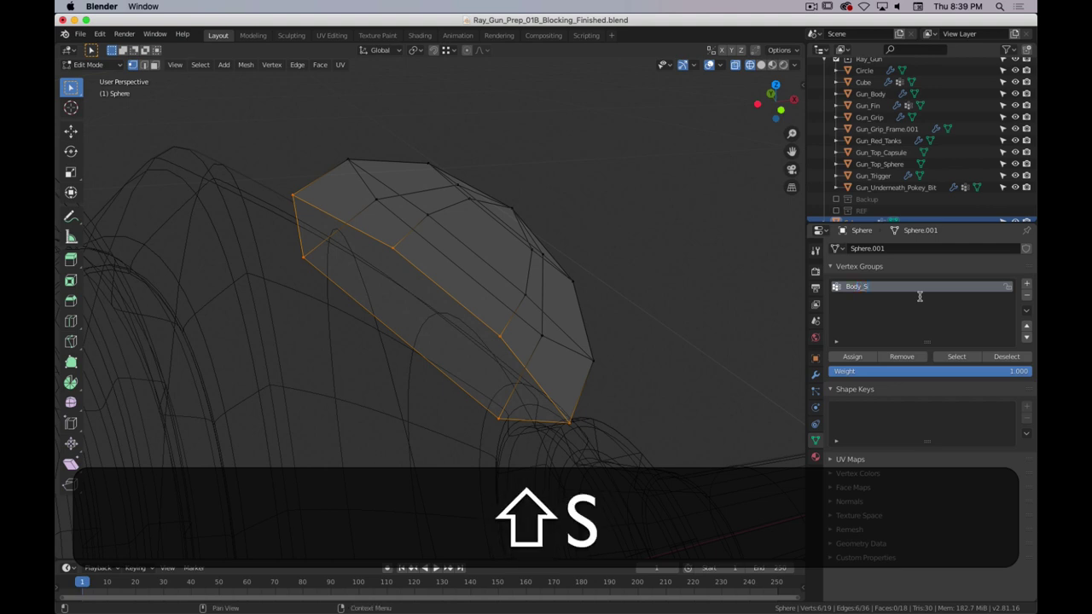
text(hrinkwrap)
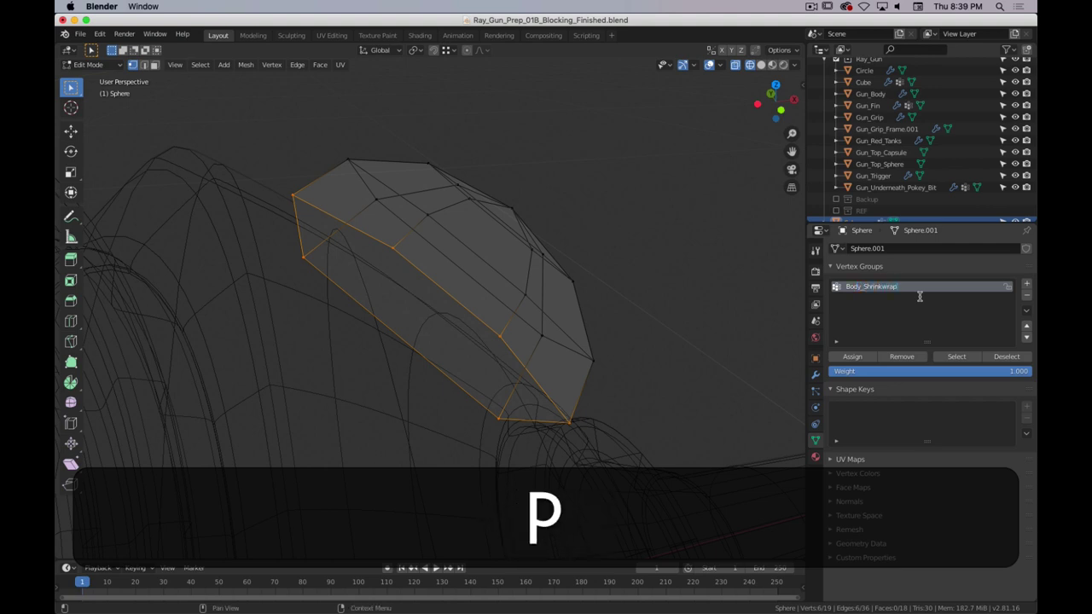
key(Return)
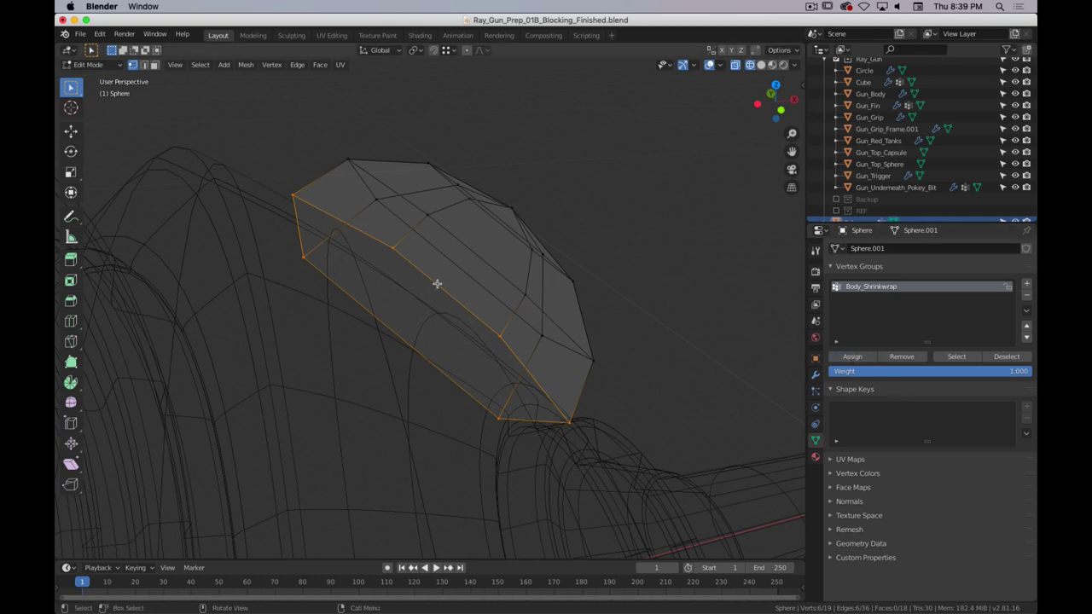
- Add a Subdivision Surface modifier to the dome with 2 viewport levels and Optimal Display on
scroll(519, 279, down, 5)
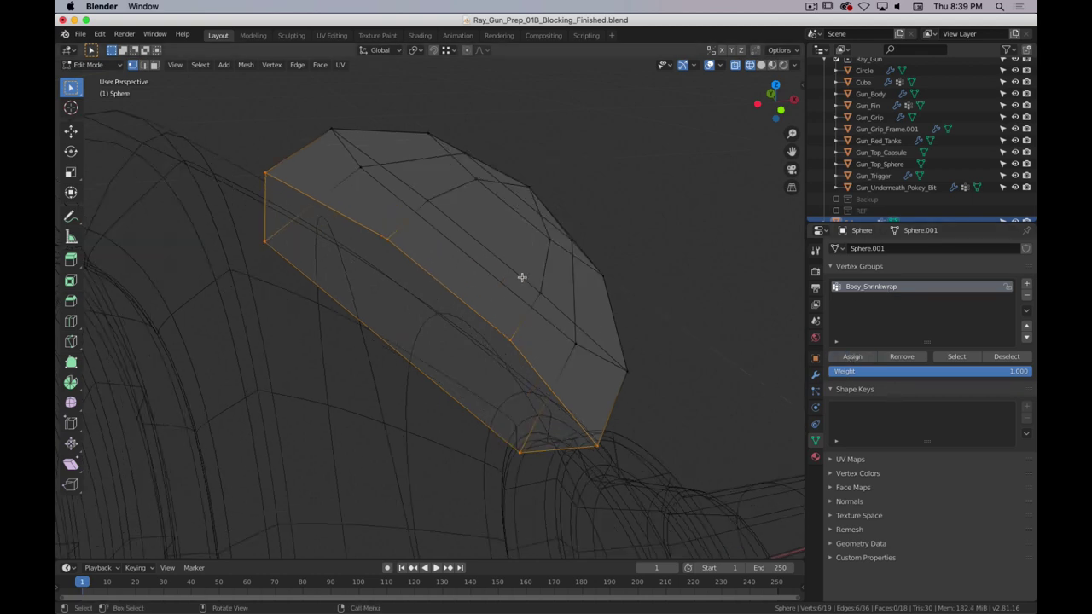
click(816, 372)
click(869, 249)
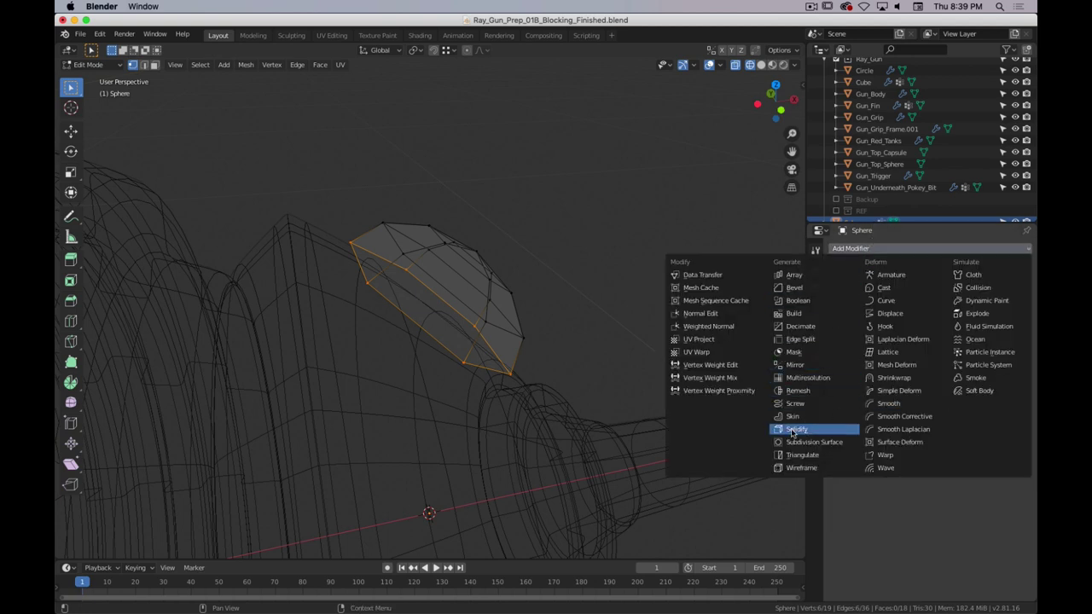
click(833, 442)
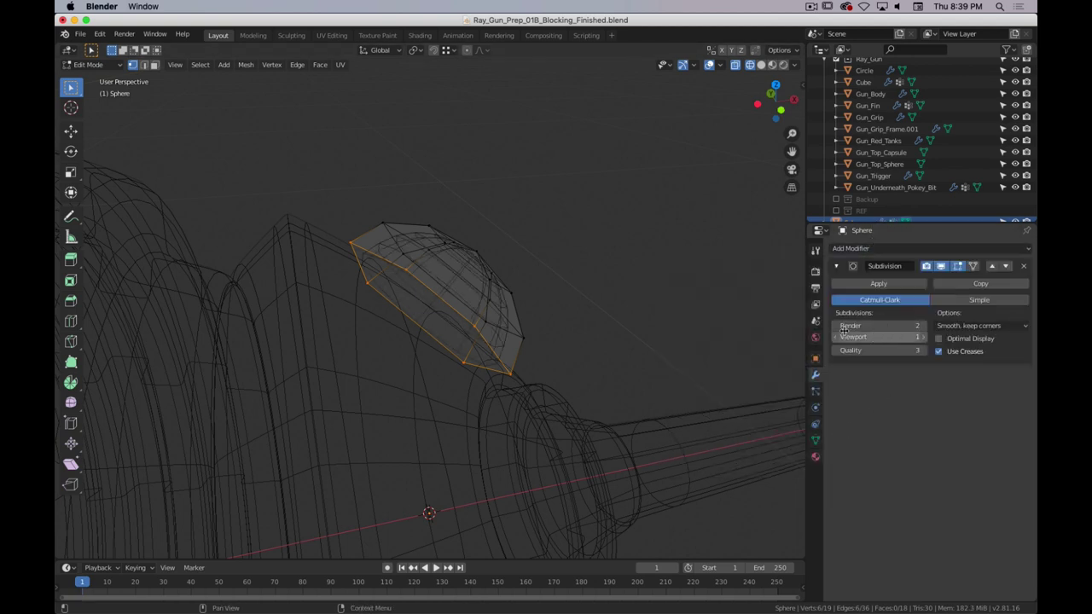
click(922, 337)
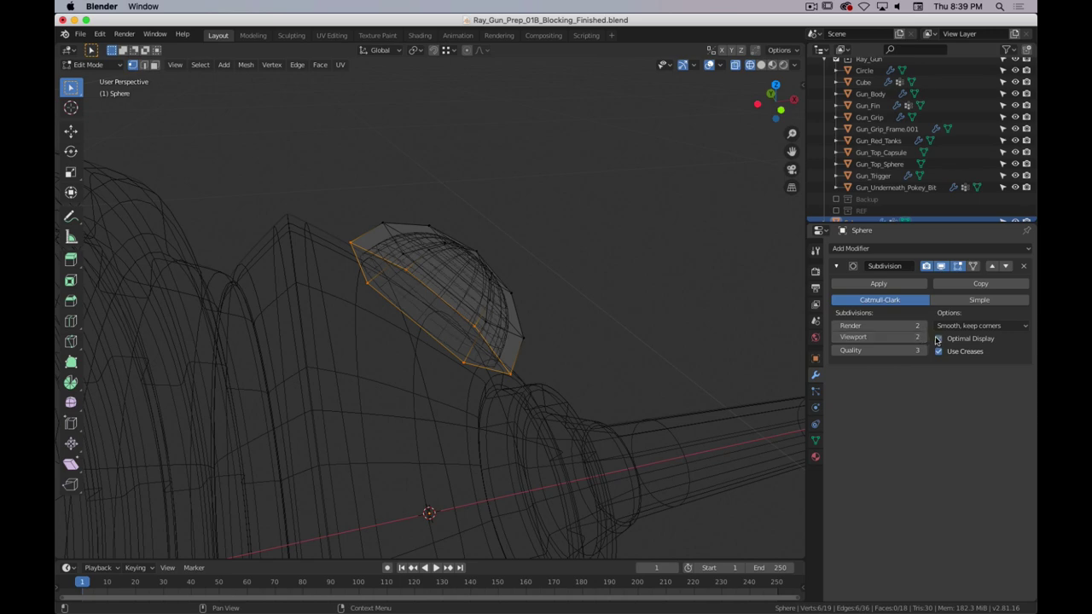
click(938, 338)
- Return to solid shading and Object Mode, and shade the dome smooth
key(z)
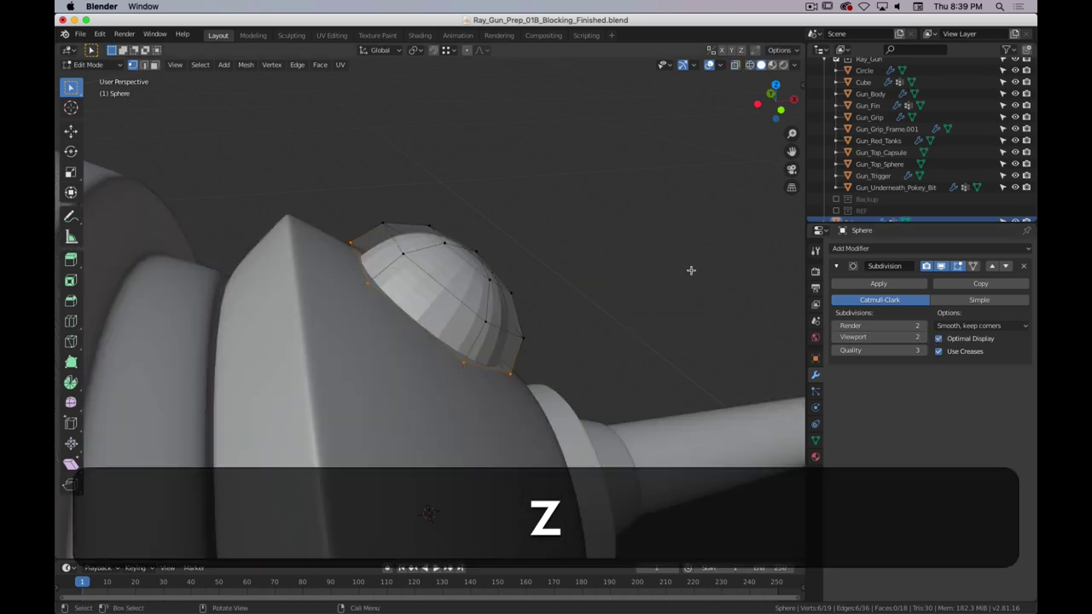
middle_drag(689, 268, 626, 265)
key(Tab)
right_click(445, 273)
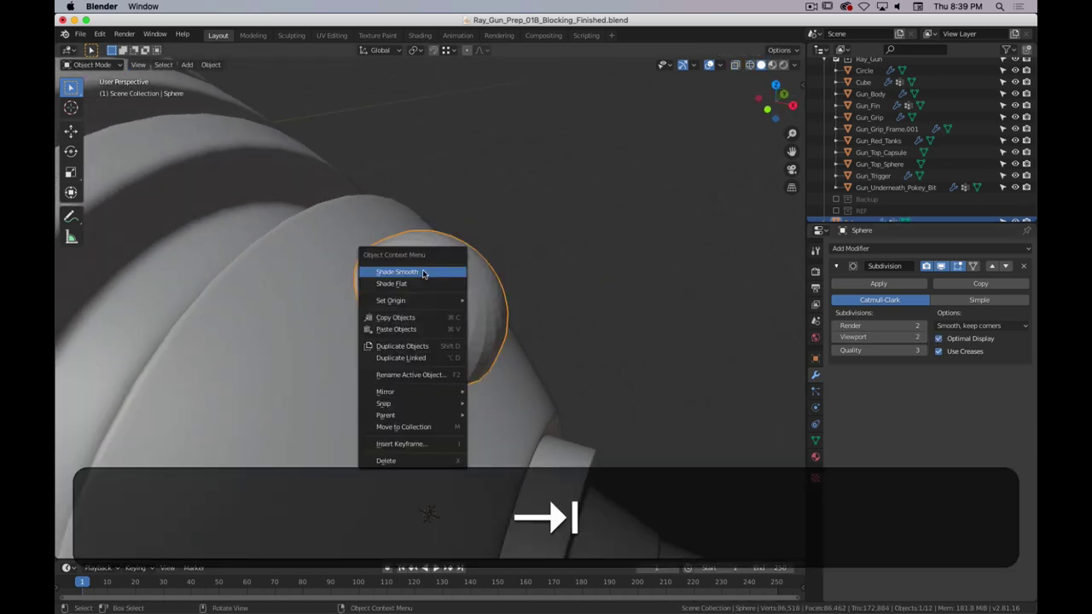
click(422, 273)
middle_drag(561, 334, 606, 298)
scroll(606, 298, up, 1)
- Add a Shrinkwrap modifier to the dome targeting Gun_Body and limited to the Body_Shrinkwrap vertex group
click(897, 249)
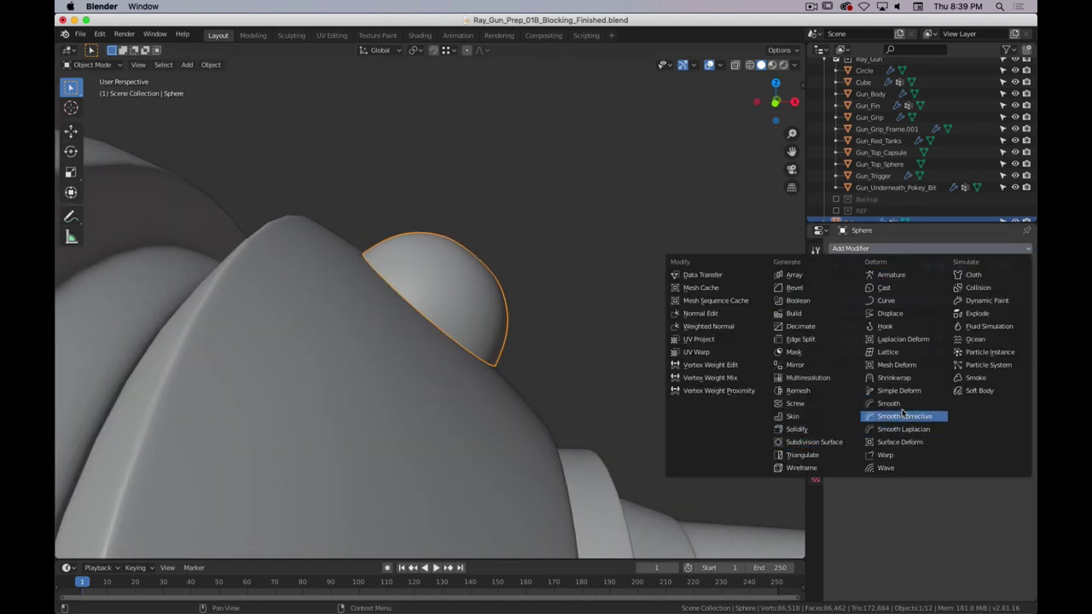
click(893, 377)
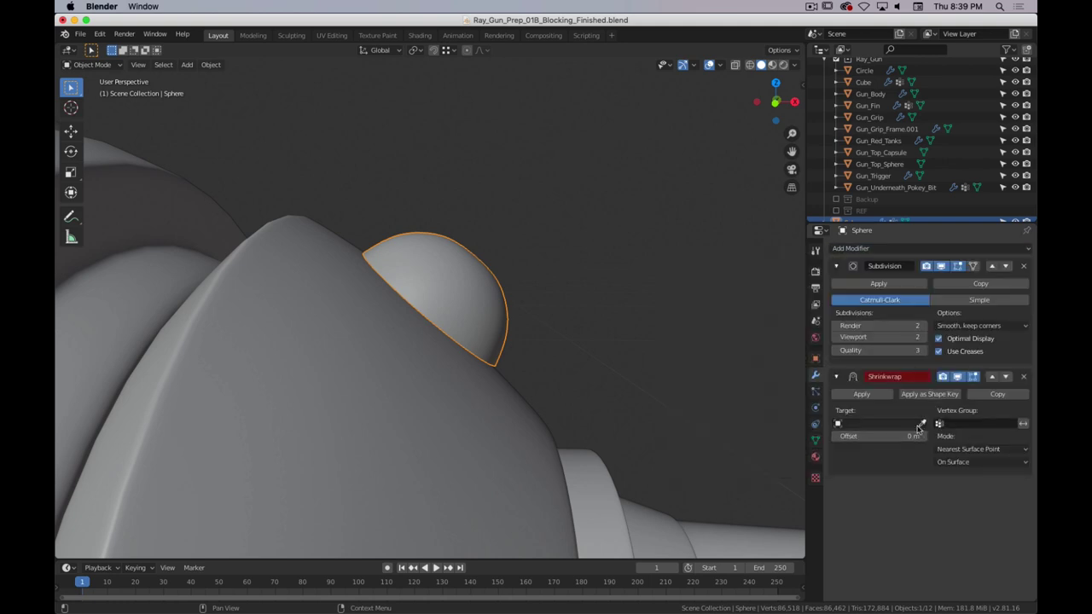
click(922, 425)
click(450, 348)
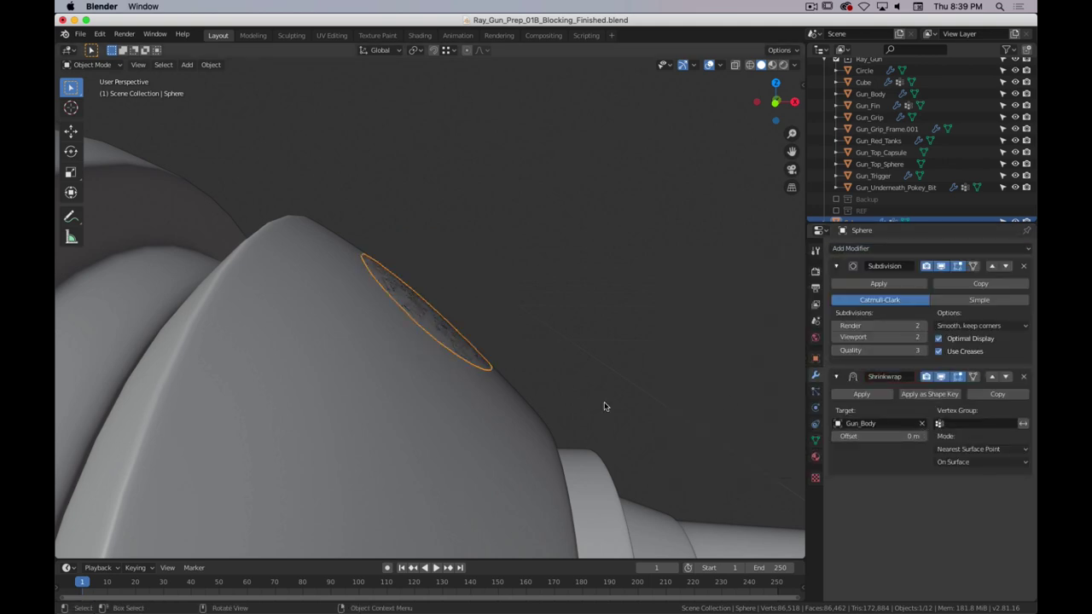
click(951, 424)
click(930, 442)
mouse_move(529, 333)
middle_down()
mouse_move(480, 317)
mouse_move(558, 341)
mouse_move(517, 343)
mouse_move(493, 359)
mouse_move(507, 344)
mouse_move(458, 324)
mouse_move(502, 334)
mouse_move(490, 348)
mouse_move(540, 334)
middle_up()
scroll(520, 310, up, 1)
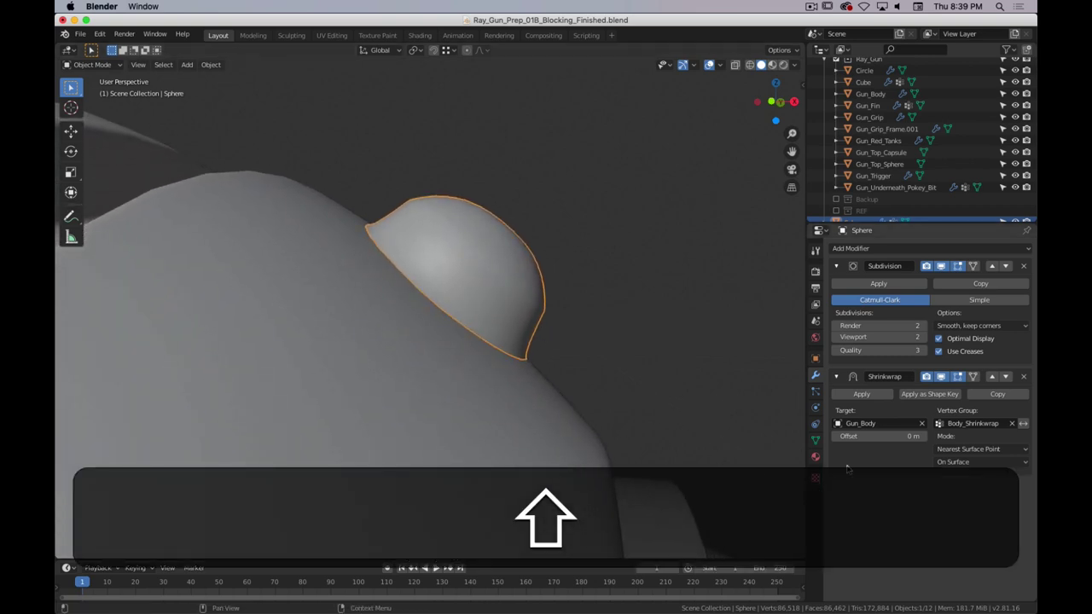
- Change the dome's Shrinkwrap mode to Project and examine how its rim meets the gun body
click(962, 449)
click(959, 475)
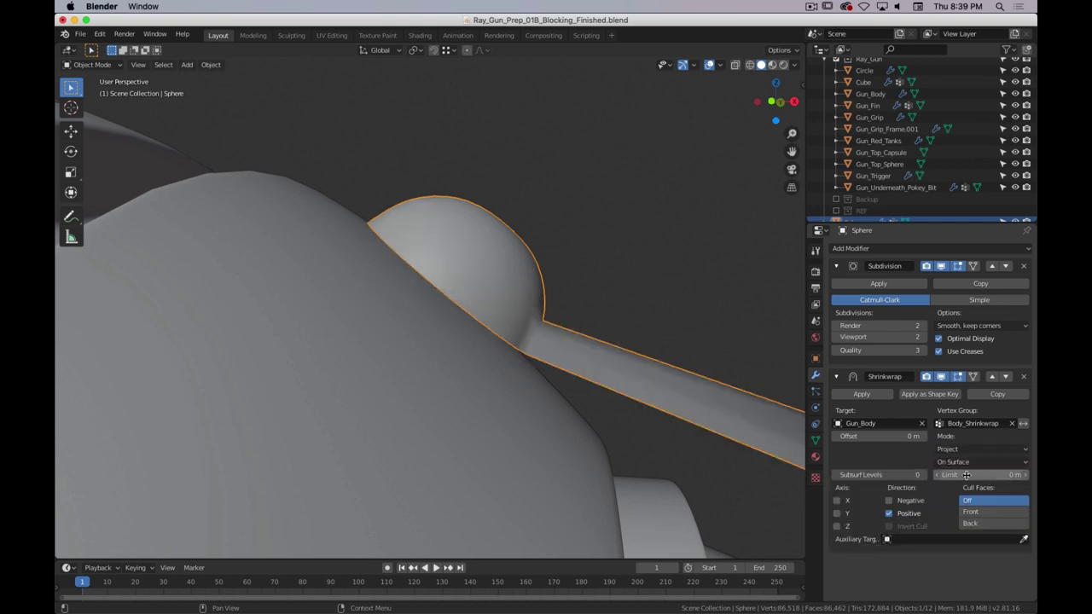
scroll(642, 376, down, 7)
scroll(643, 376, up, 2)
scroll(651, 377, down, 1)
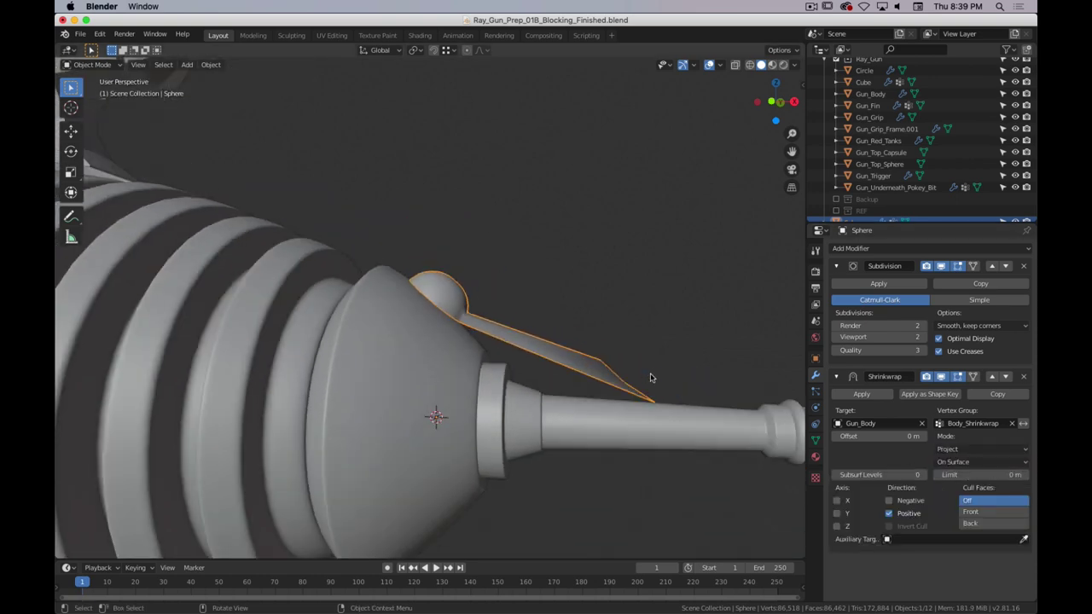
- Rotate the dome's whole mesh about 1.6° in front view and scale it to about 0.94
key(Tab)
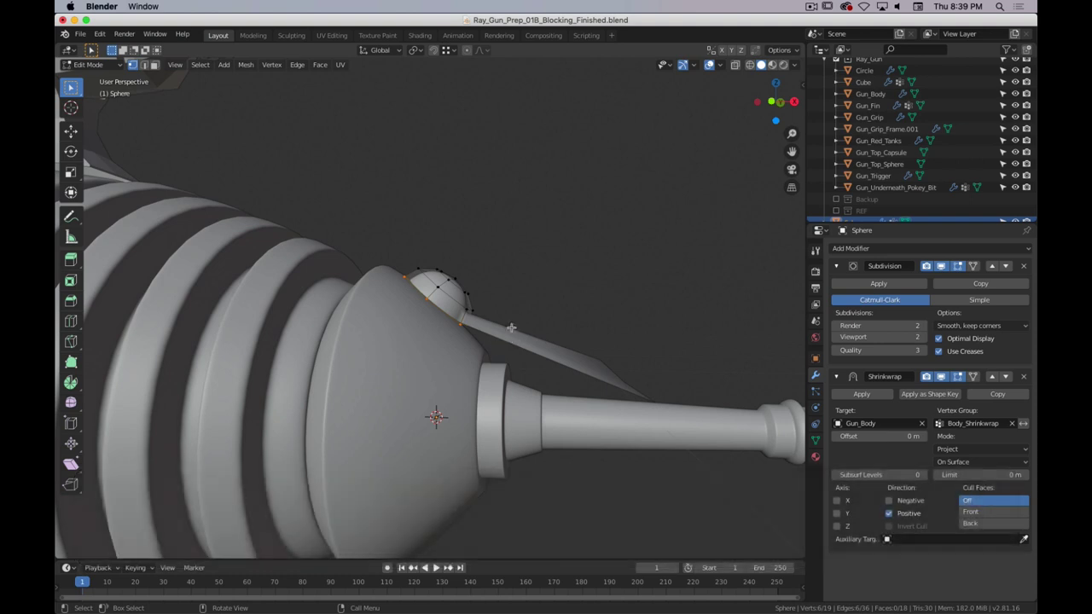
key(a)
key(KP_1)
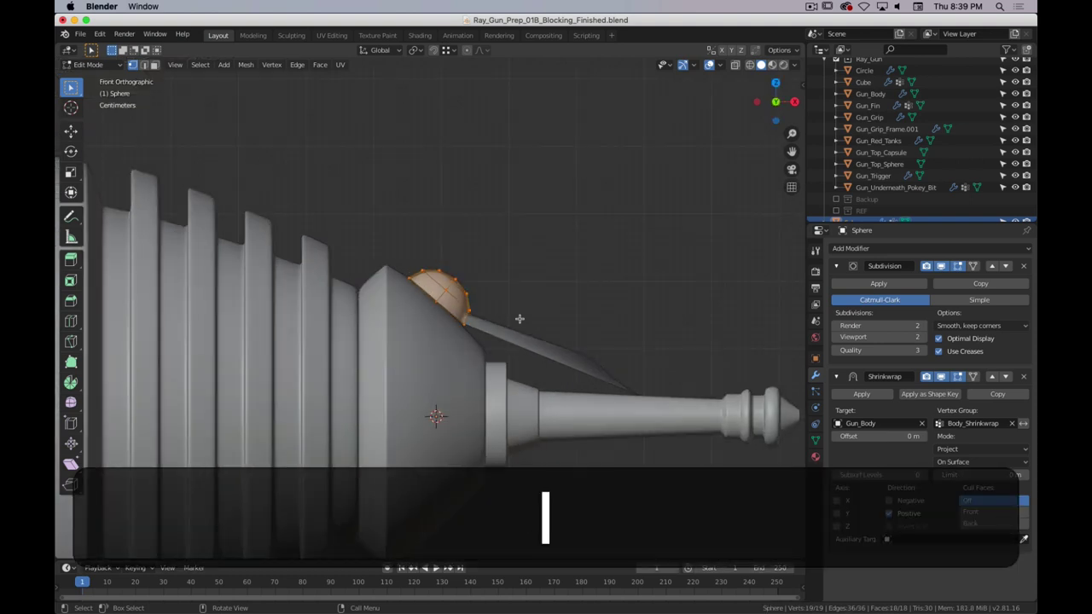
scroll(473, 303, up, 1)
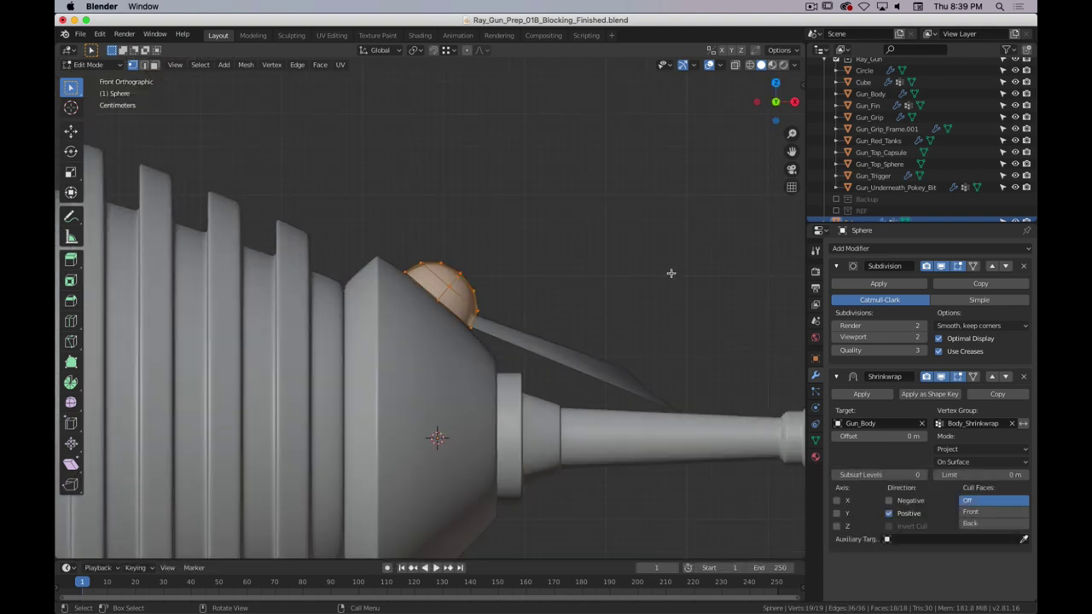
key(r)
click(663, 277)
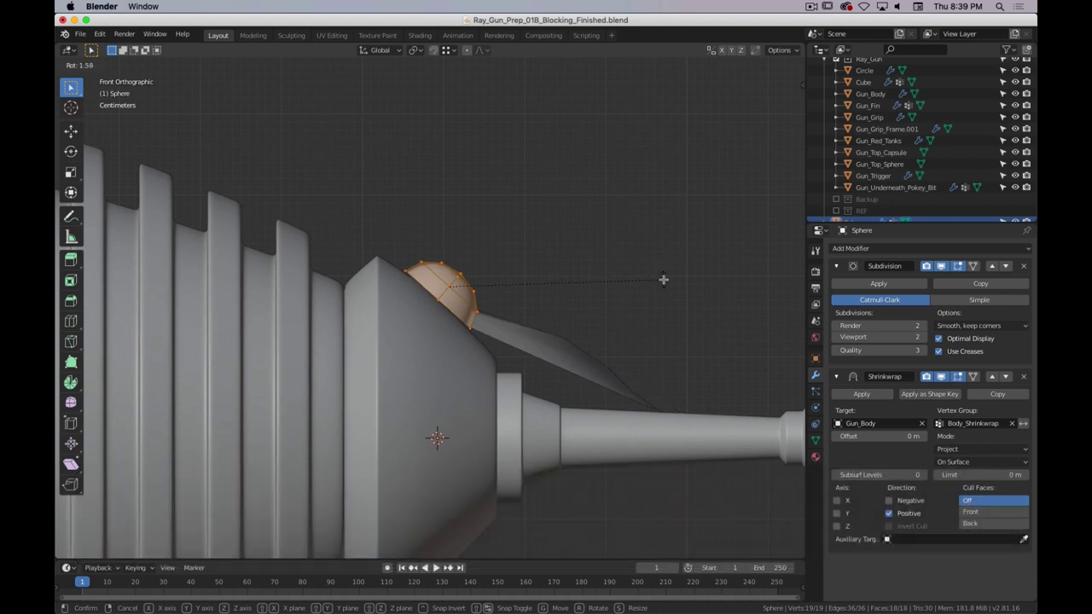
key(s)
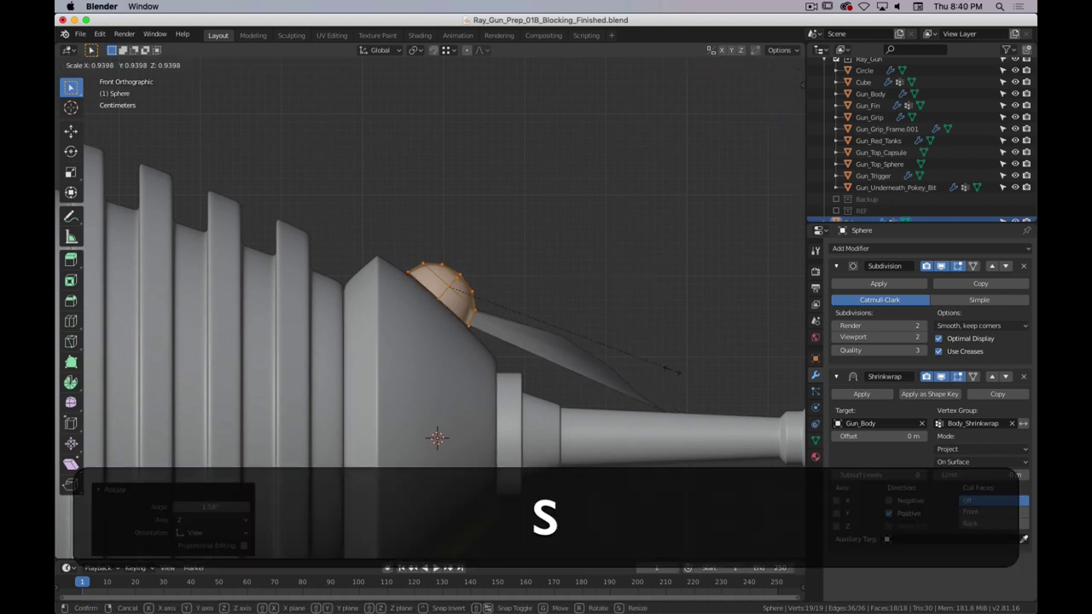
- Scale the dome mesh down to about 0.94 and keep all its geometry selected in edit mode
click(675, 370)
key(Tab)
key(Tab)
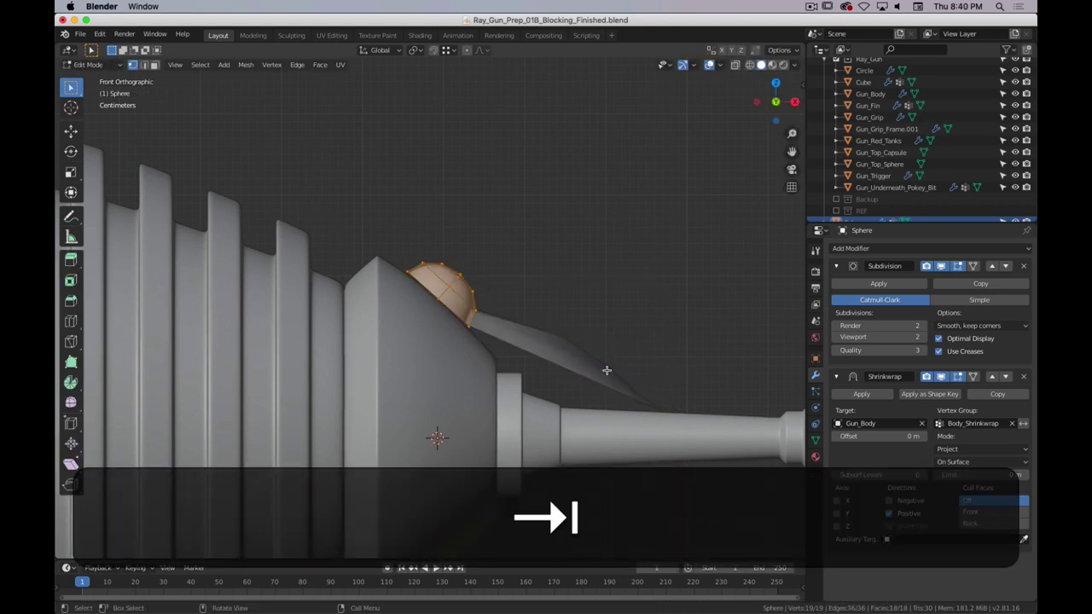
key(a)
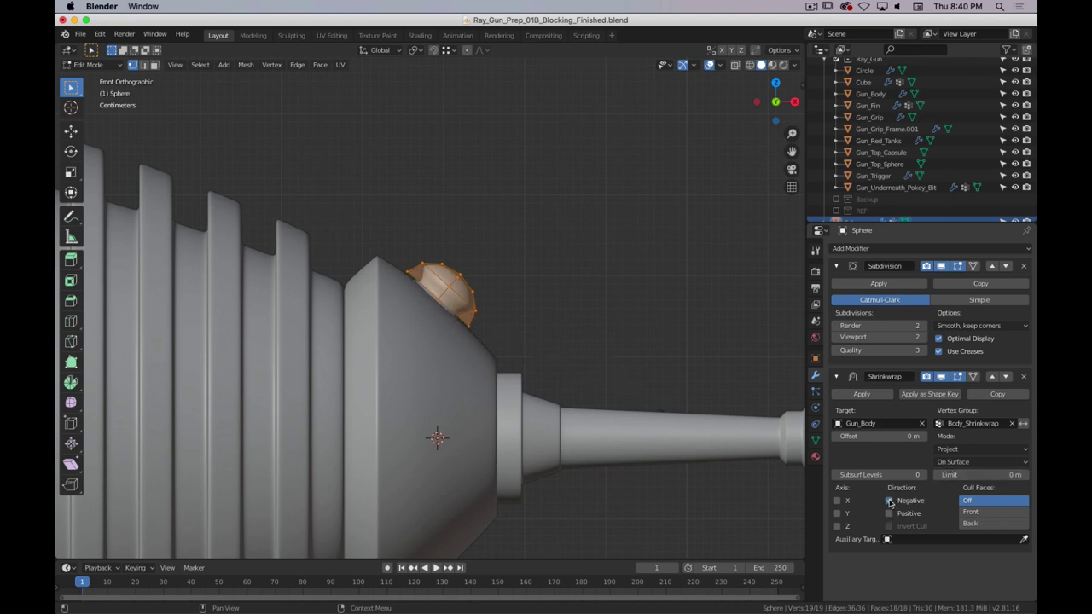
- Try switching the Shrinkwrap's Positive and Negative projection directions, finishing with only Positive enabled
click(889, 514)
click(889, 514)
click(890, 514)
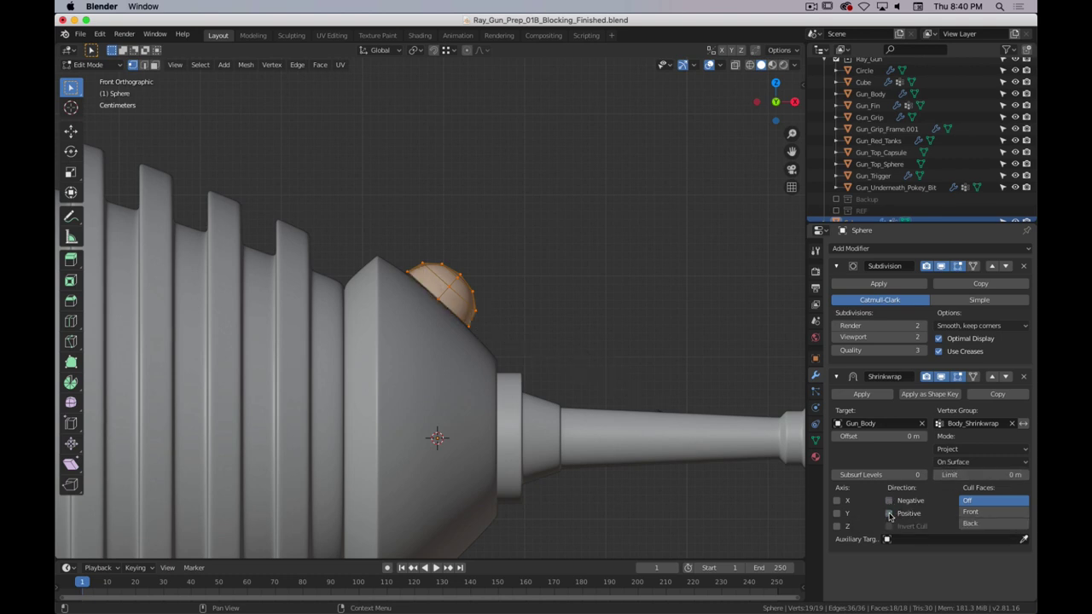
middle_drag(517, 302, 504, 289)
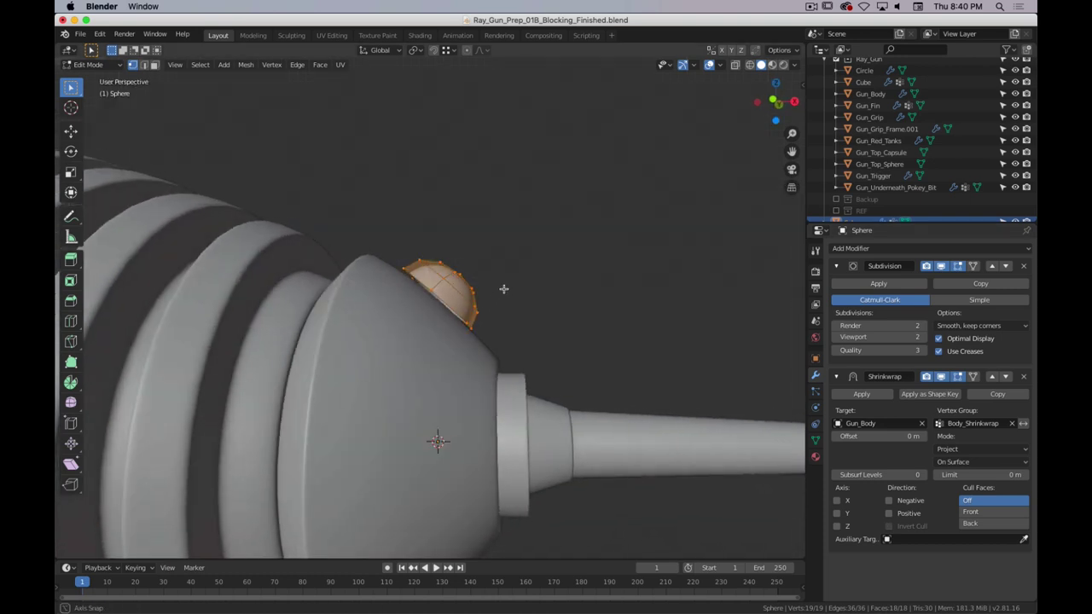
click(889, 514)
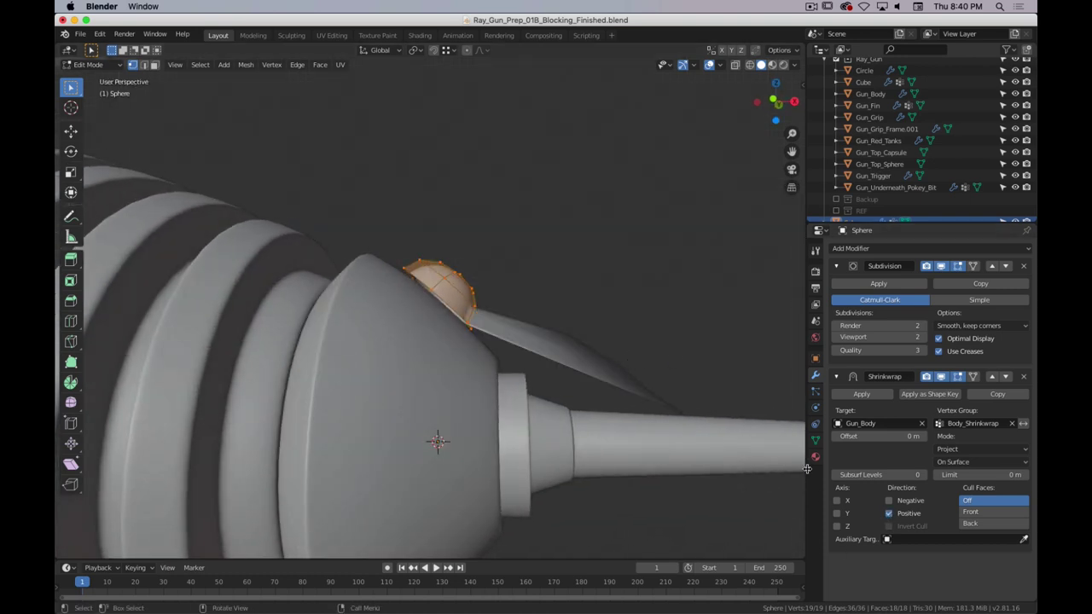
- Try projecting the Shrinkwrap along the Y axis alone and along Z with both Negative and Positive directions
click(836, 512)
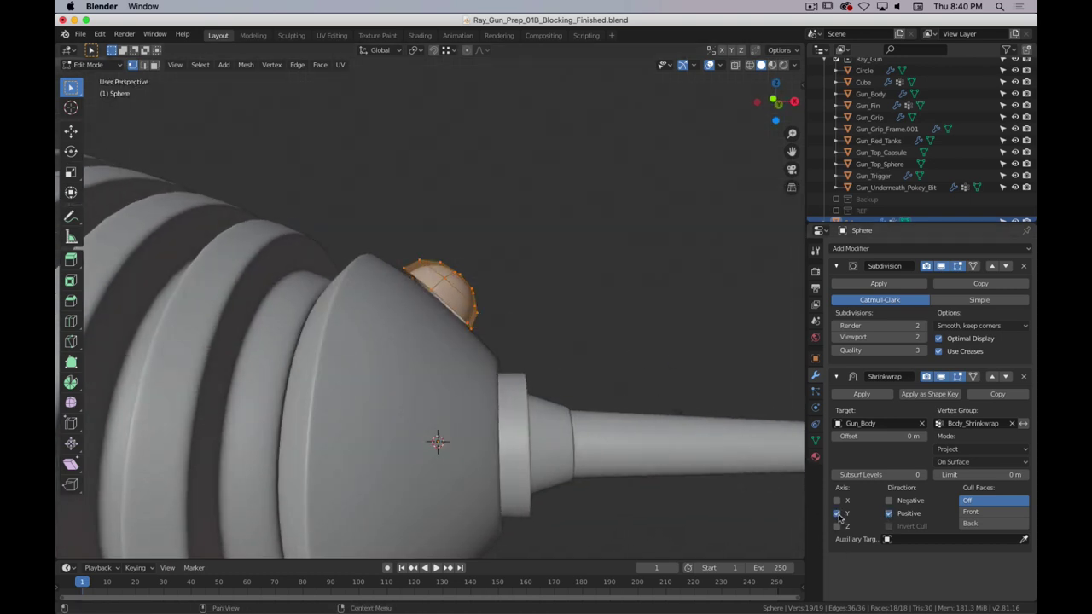
click(837, 513)
click(837, 525)
middle_drag(536, 311, 551, 298)
click(889, 501)
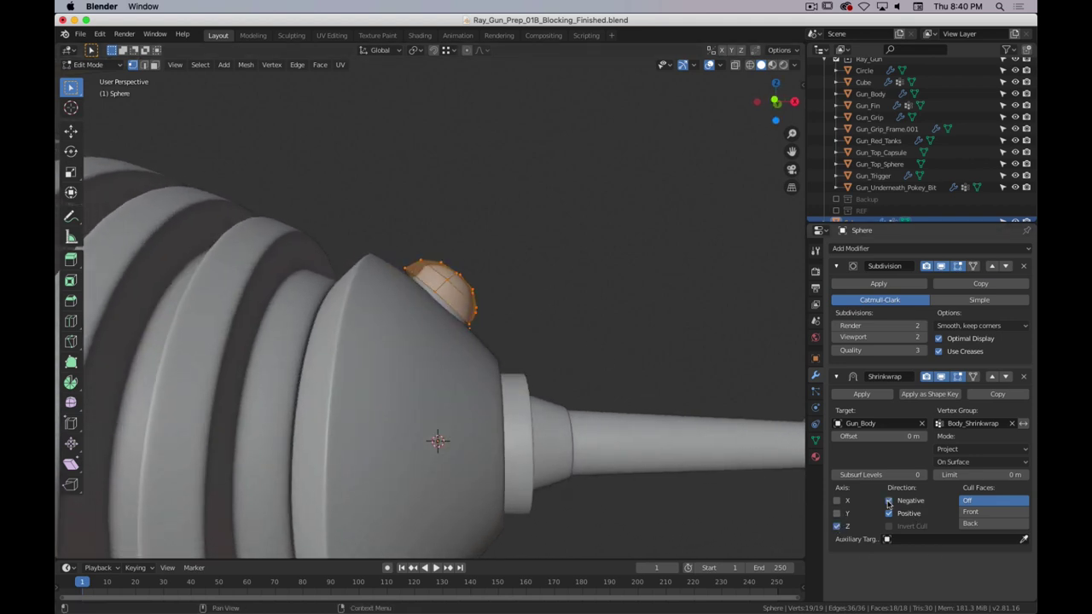
mouse_move(531, 319)
middle_down()
mouse_move(541, 339)
mouse_move(536, 317)
middle_up()
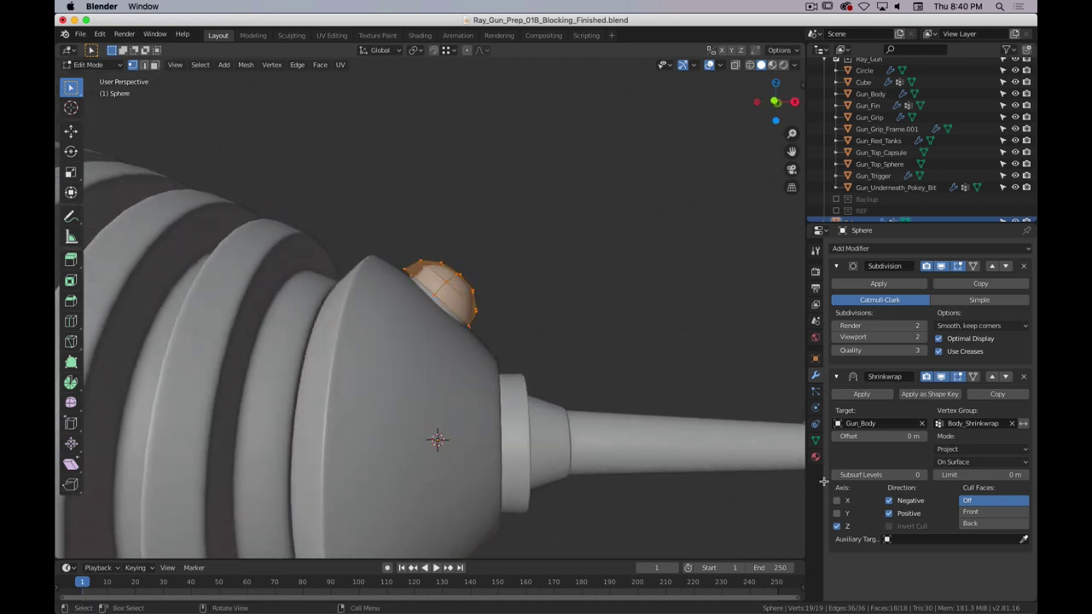
click(888, 500)
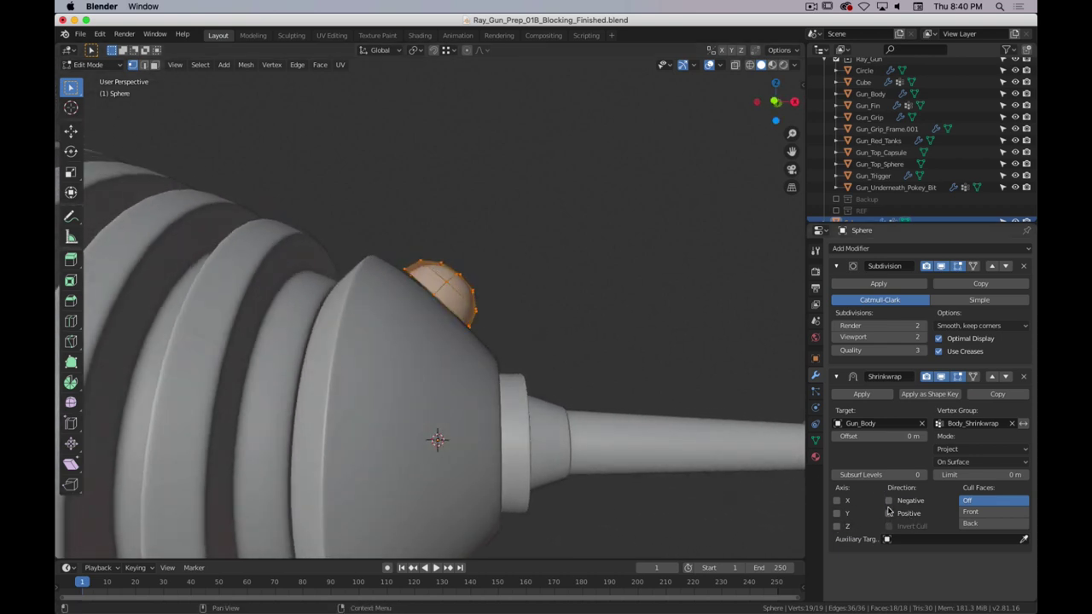
- Try Front face culling and the Nearest Surface Point mode on the Shrinkwrap using the Body_Shrinkwrap vertex group
click(972, 511)
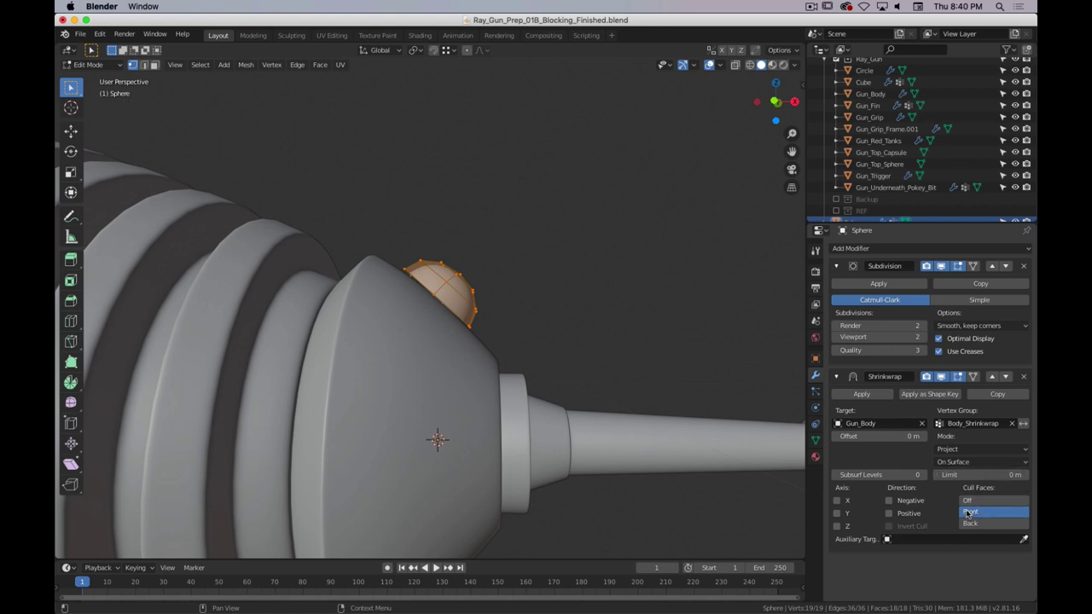
scroll(502, 309, down, 1)
scroll(501, 308, up, 4)
click(960, 449)
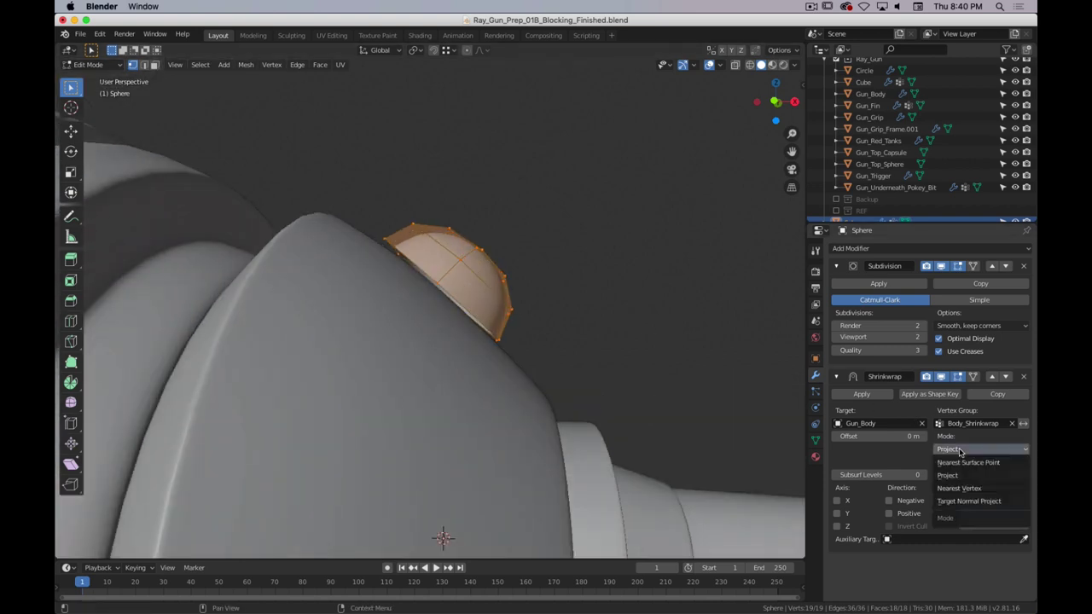
click(963, 462)
mouse_move(572, 287)
middle_down()
mouse_move(562, 322)
mouse_move(563, 295)
mouse_move(566, 303)
middle_up()
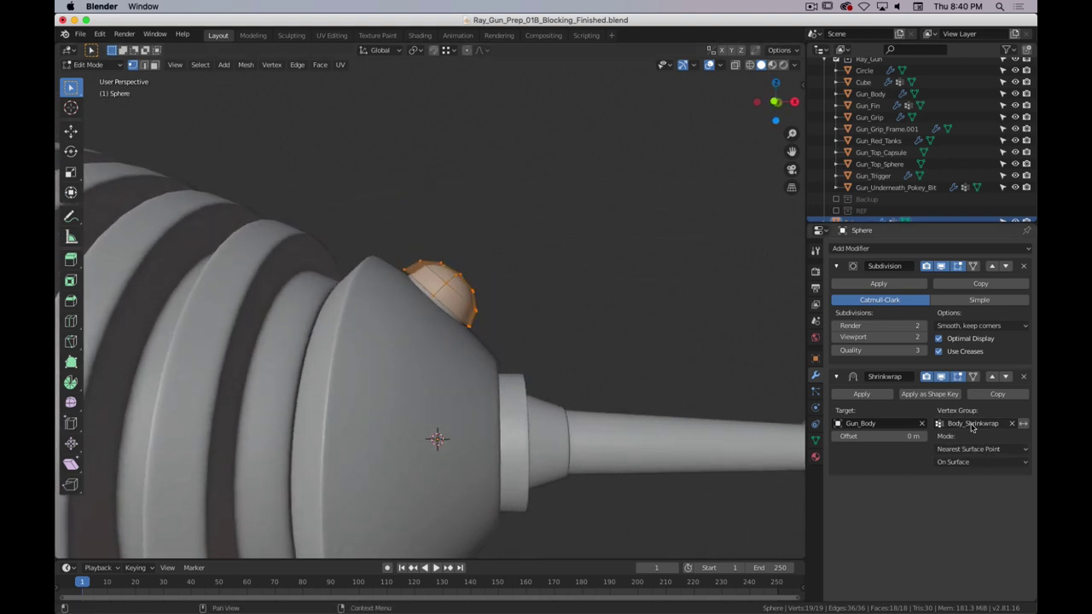
click(971, 424)
click(955, 439)
key(super+period)
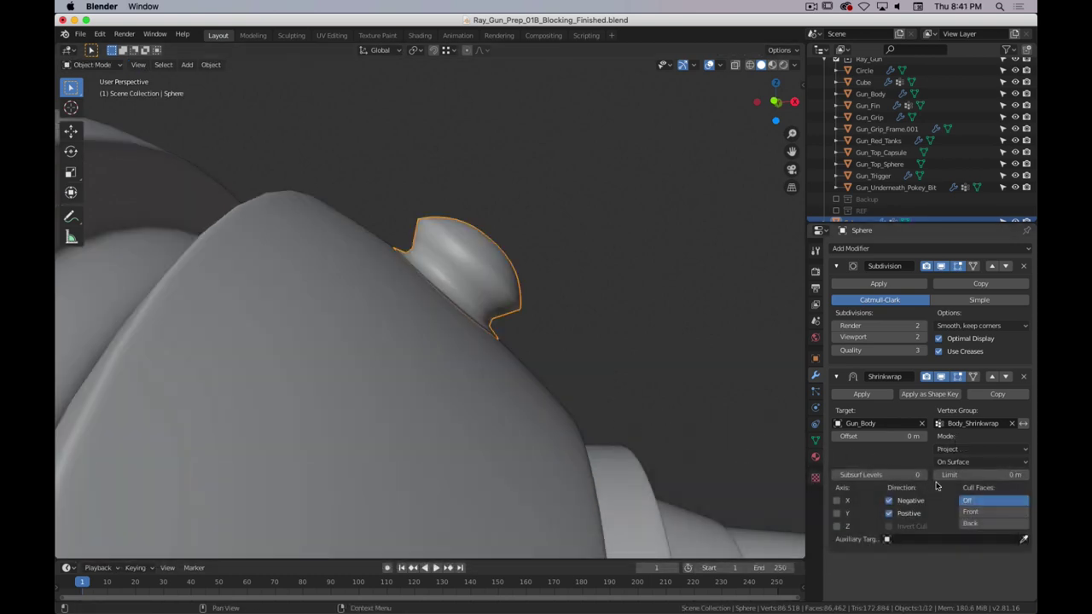
- Restrict the Shrinkwrap projection to the Positive direction and examine the dome against the gun body in front view
click(888, 501)
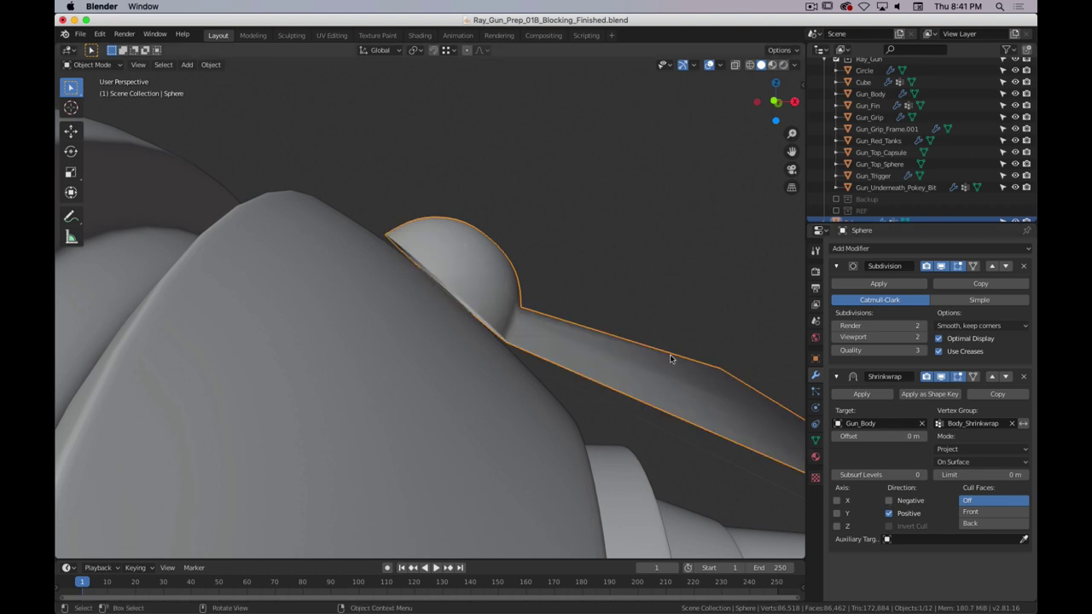
scroll(710, 399, down, 3)
scroll(708, 399, up, 2)
scroll(707, 399, down, 1)
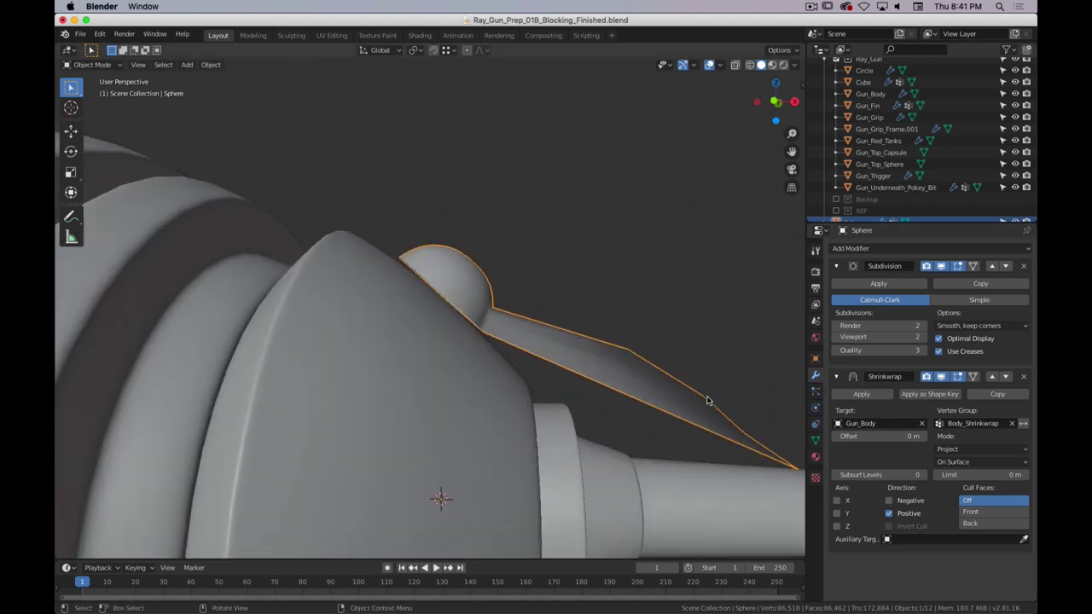
shift+middle_drag(707, 401, 498, 371)
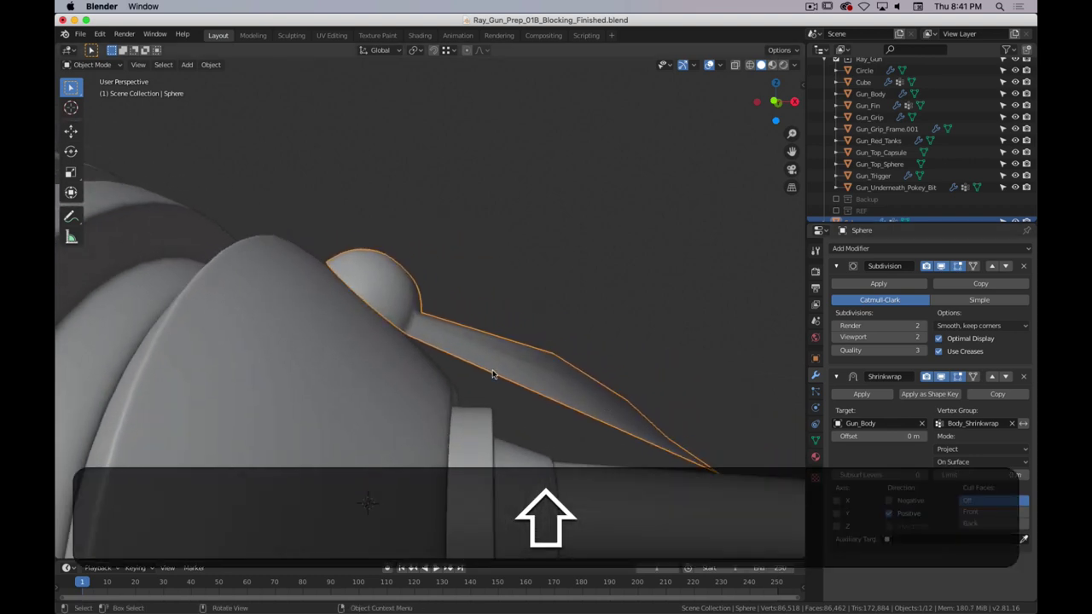
key(1)
key(Tab)
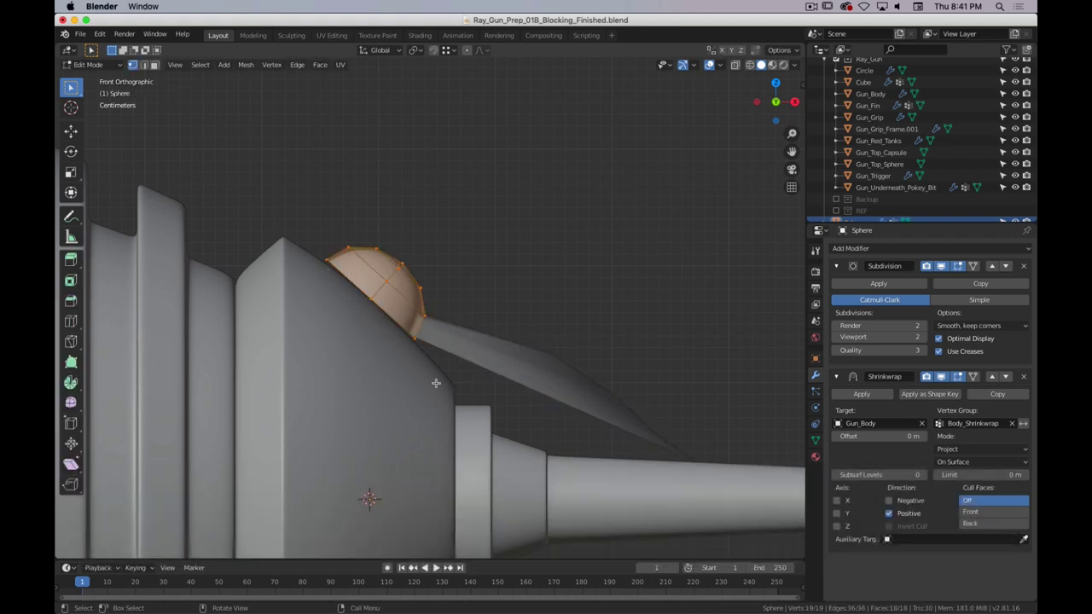
key(Tab)
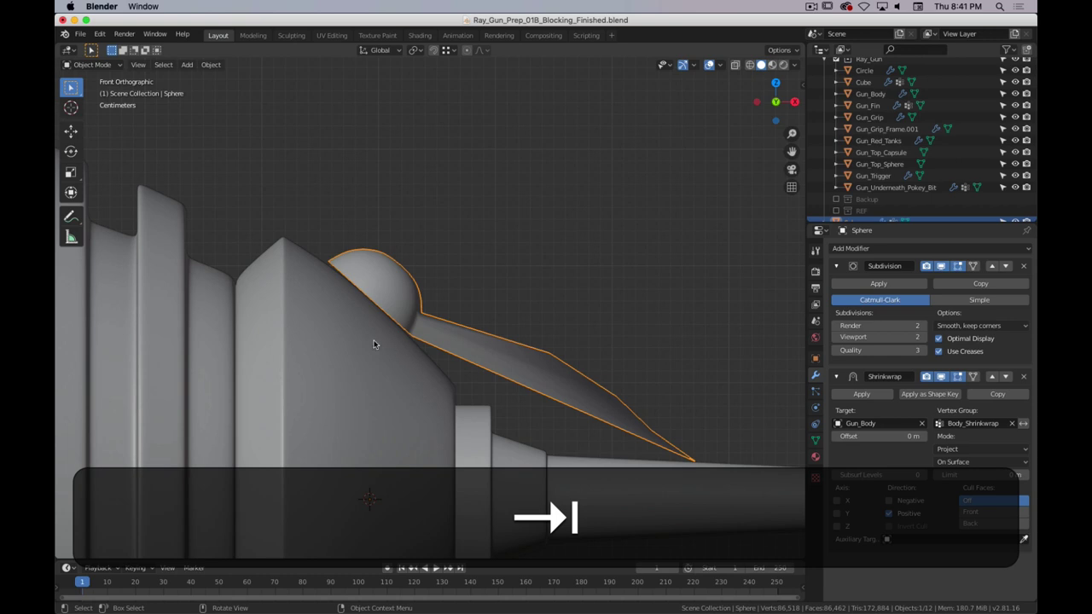
- Try Front face culling on the Shrinkwrap, set culling back to Off and enable the Negative direction
click(972, 511)
key(Tab)
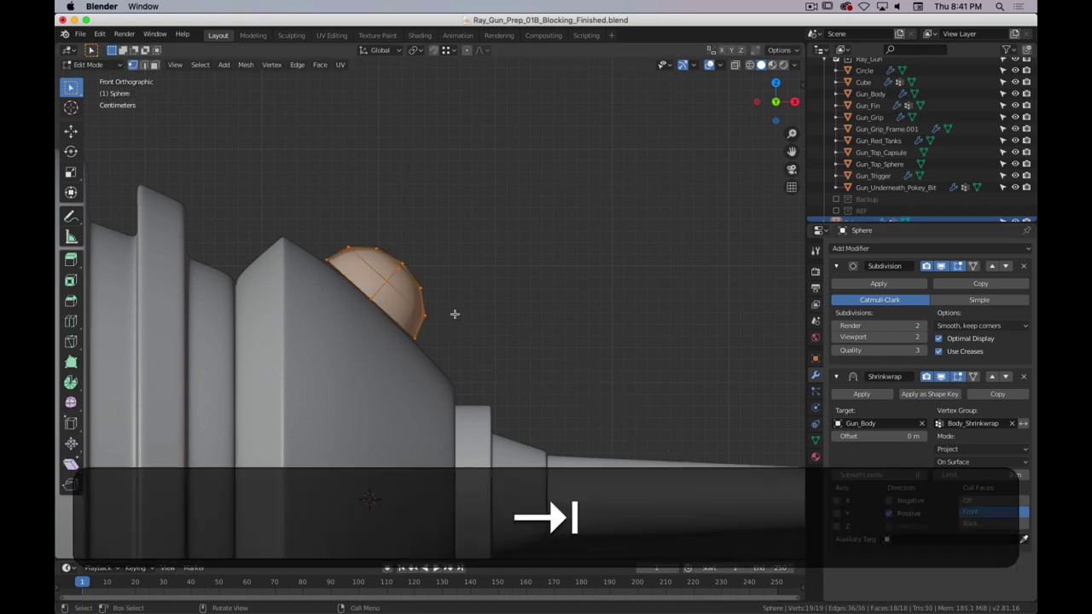
click(993, 501)
click(890, 501)
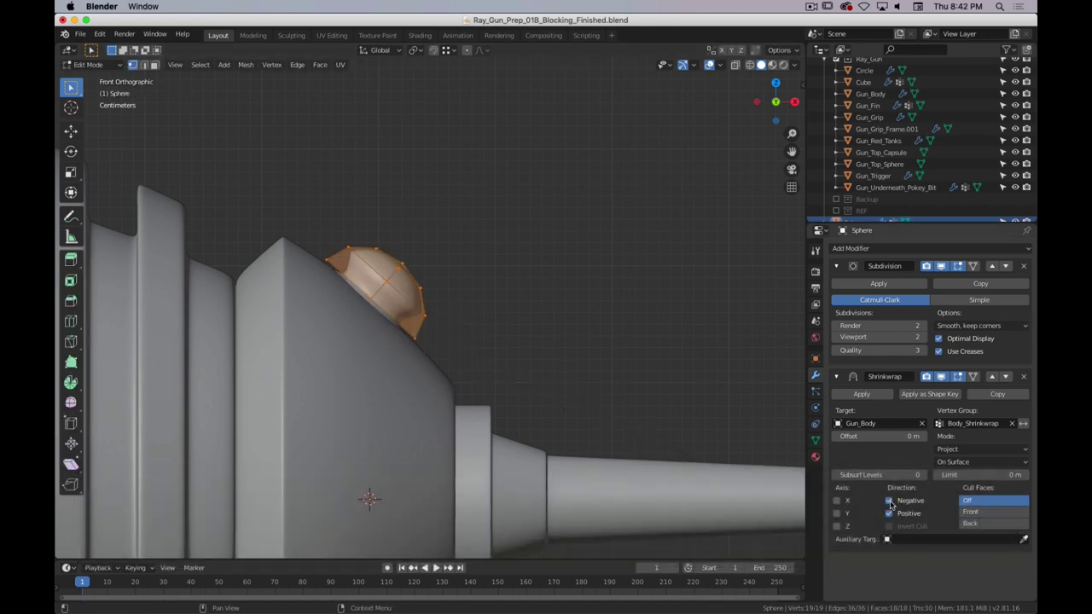
- Add one loop cut around the dome close to its base, with a slide factor of about 0.842
scroll(499, 336, up, 4)
shift+scroll(490, 336, left, 3)
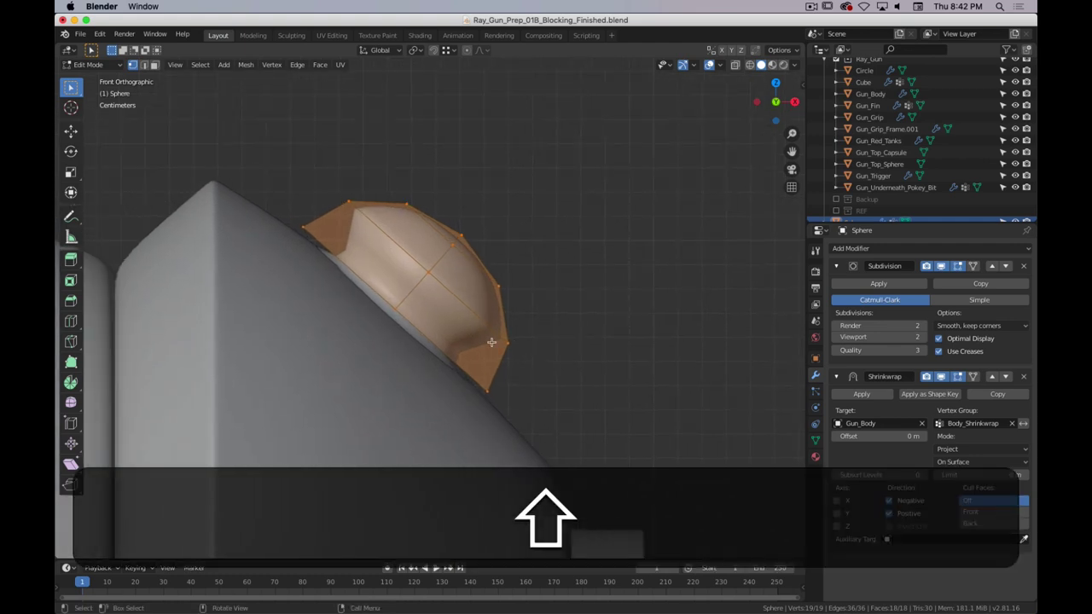
key(ctrl+r)
click(319, 222)
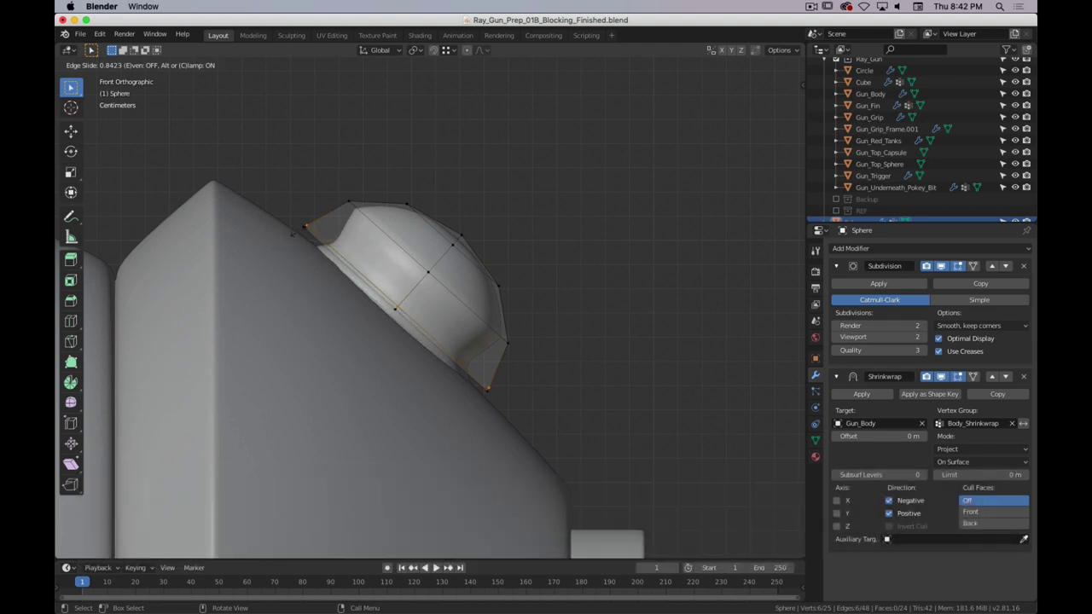
click(293, 232)
scroll(293, 232, up, 2)
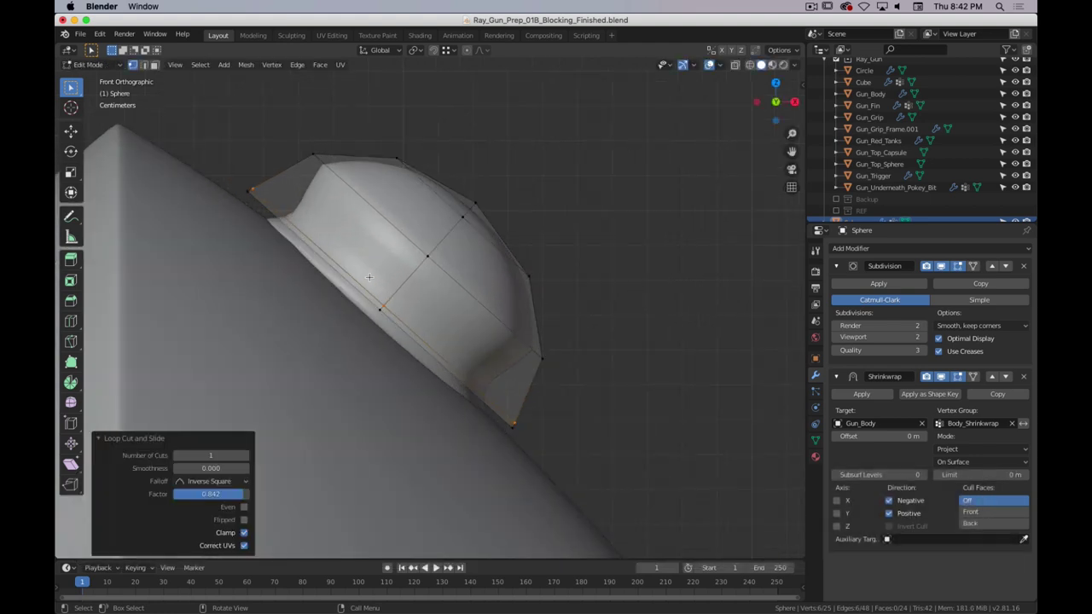
- Set the Shrinkwrap mode to Nearest Surface Point and check the dome's base against the gun body
click(980, 450)
click(979, 465)
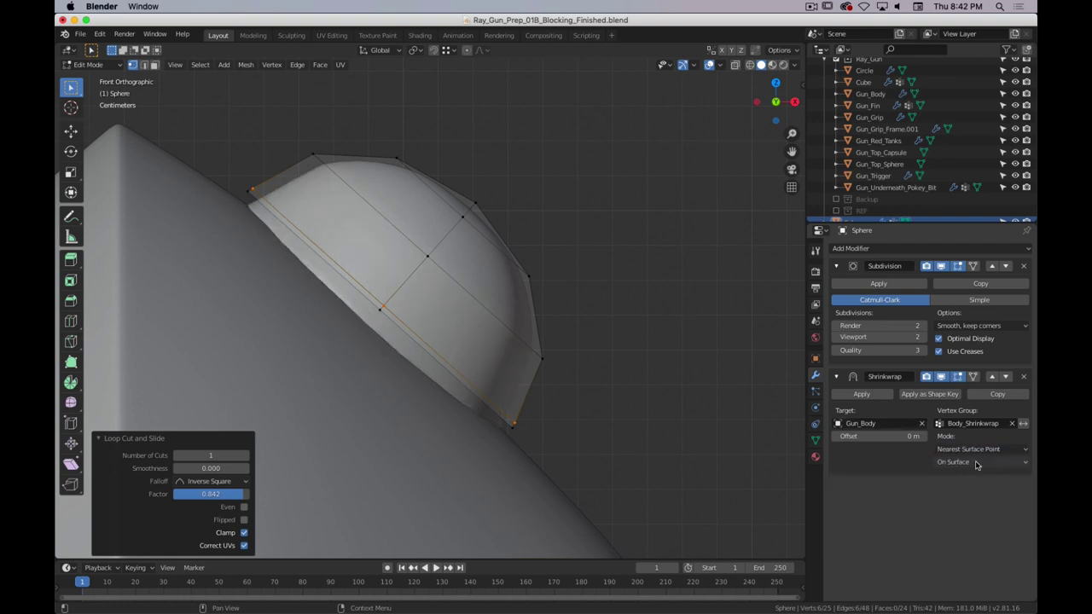
middle_drag(614, 375, 569, 362)
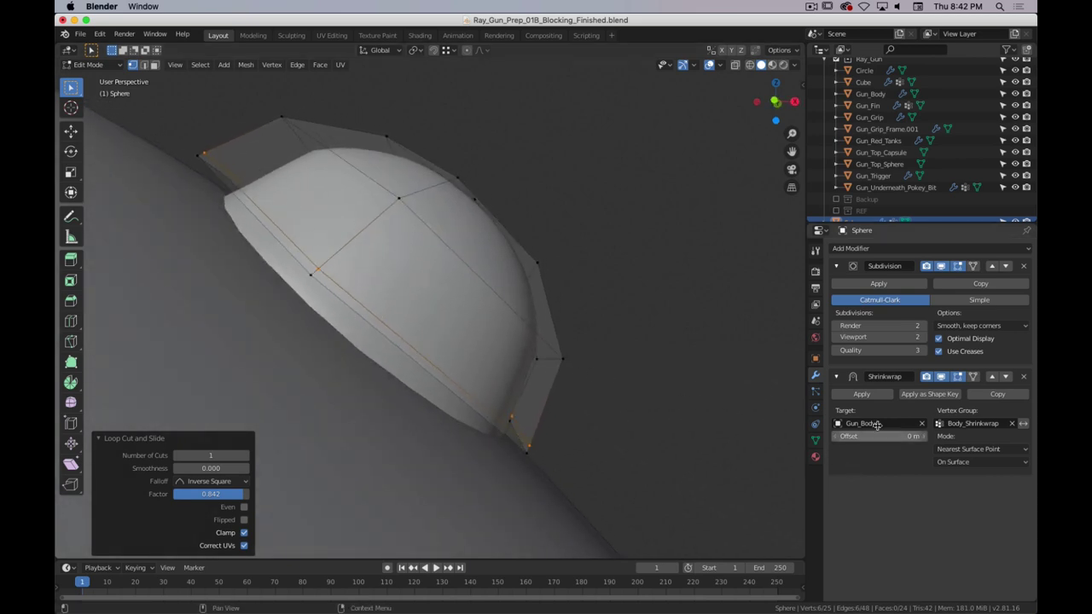
- Assign the new edge loop to the Body_Shrinkwrap vertex group with a weight of 0.5
click(815, 440)
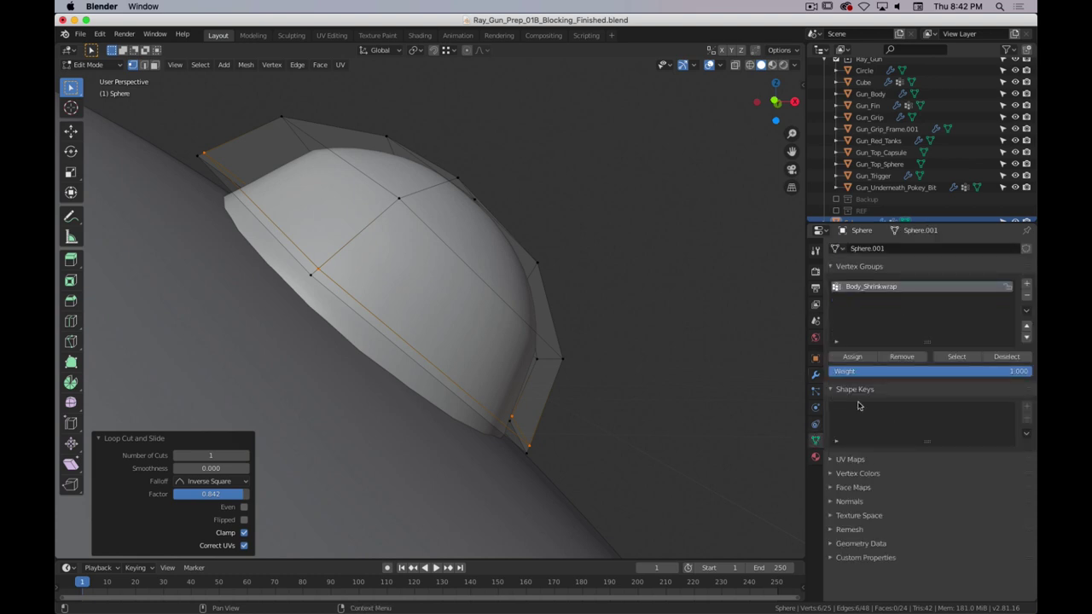
click(957, 373)
text(0.5)
key(Return)
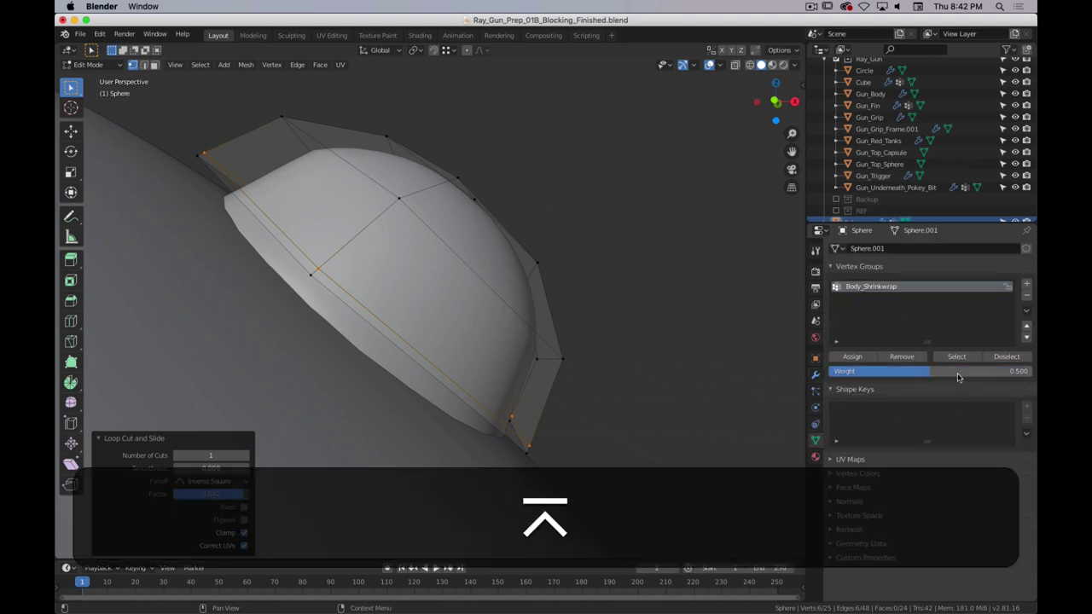
click(853, 356)
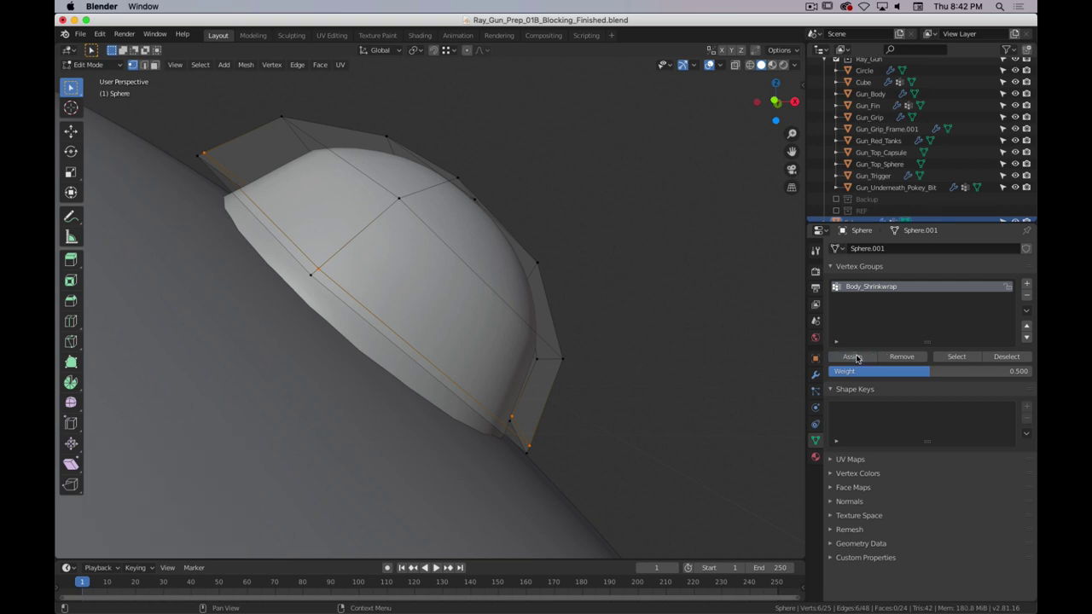
click(848, 358)
- Extrude the dome's base edge loop in place, scale it inward to 0.936 and return to object mode
middle_drag(445, 331, 463, 326)
middle_drag(414, 293, 394, 253)
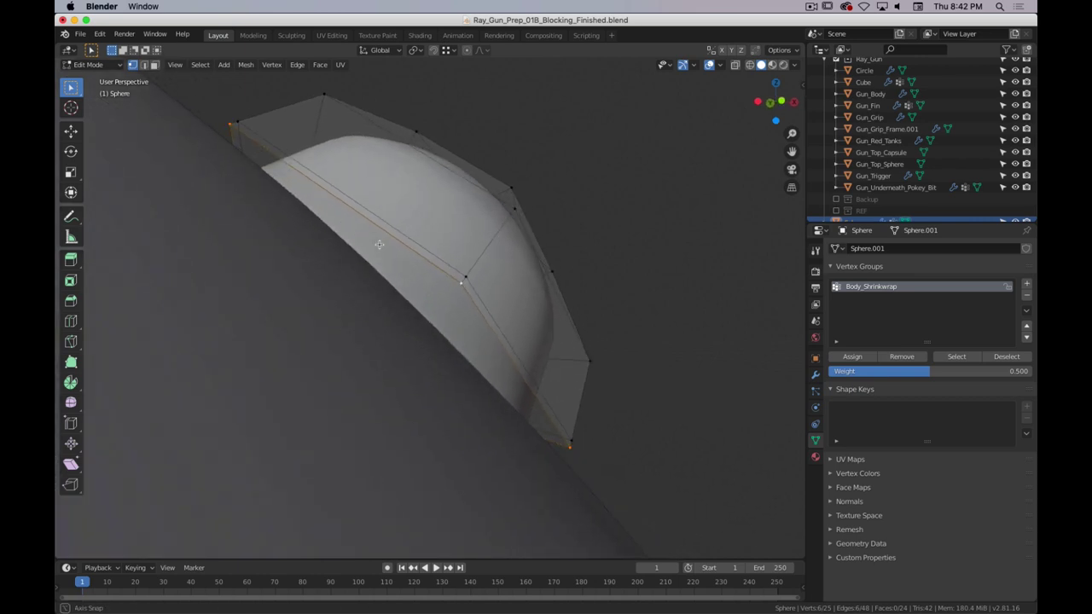
key(e)
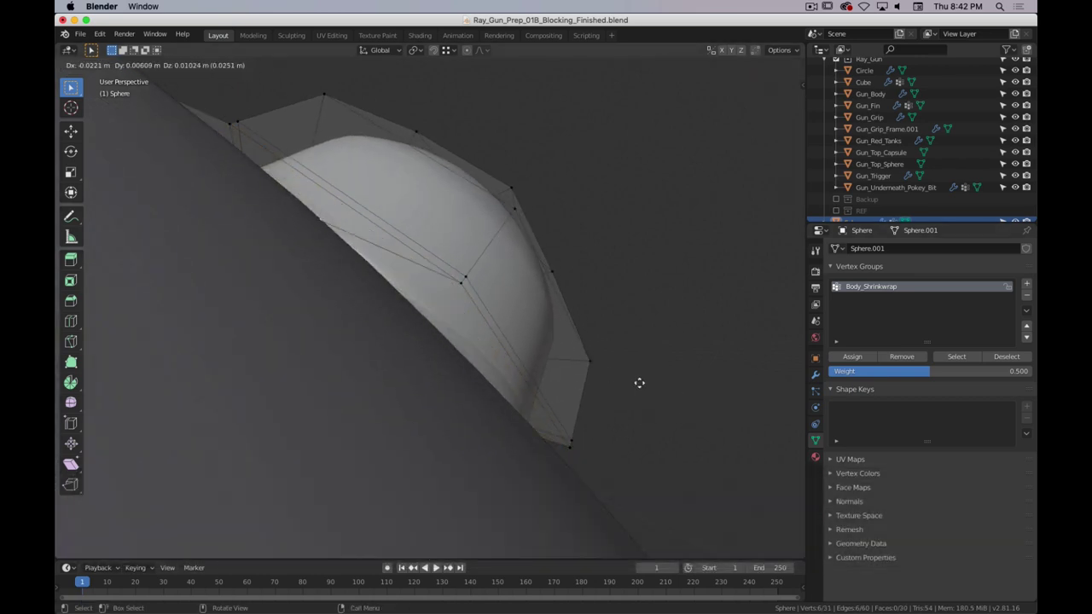
right_click(688, 410)
key(s)
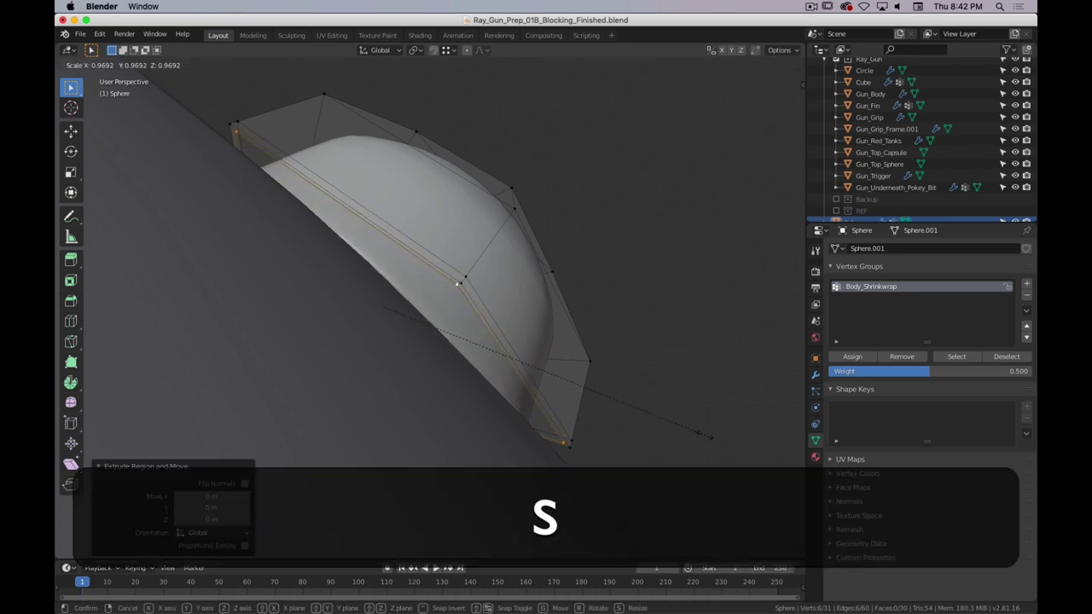
click(694, 430)
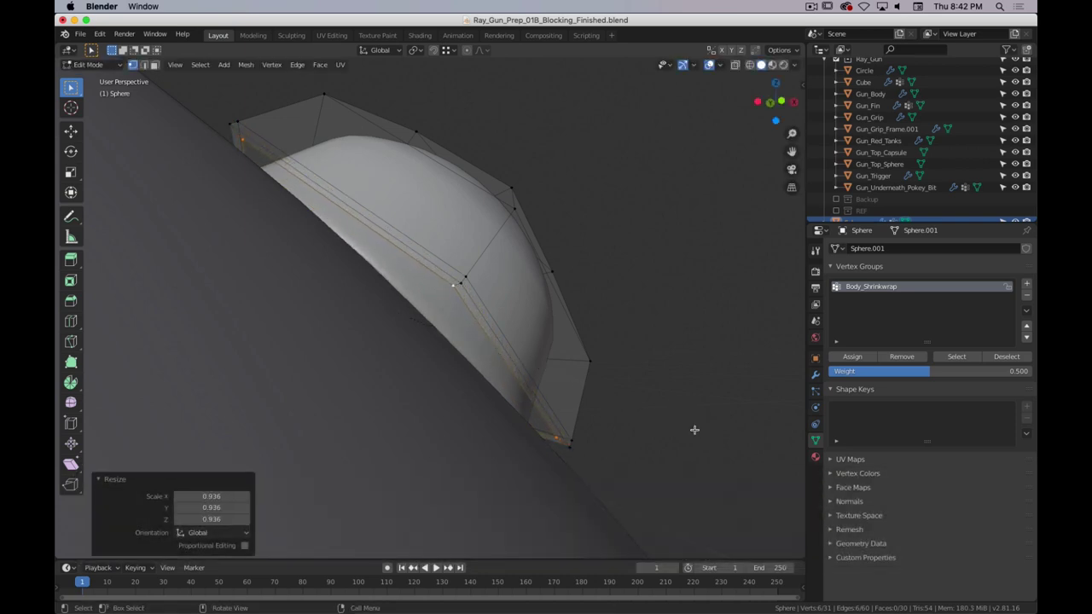
middle_drag(689, 408, 664, 417)
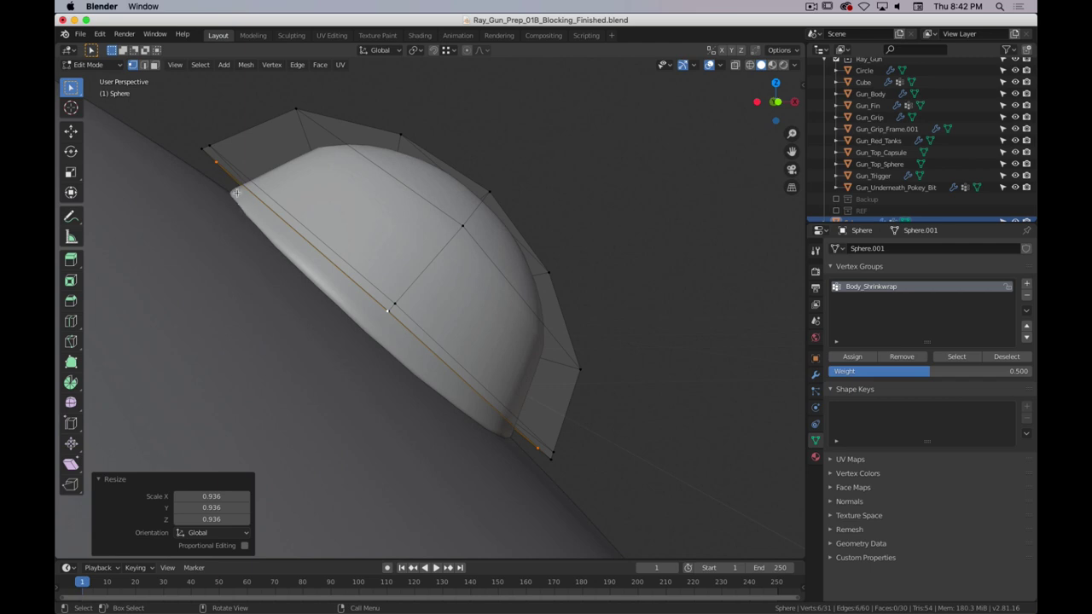
key(Tab)
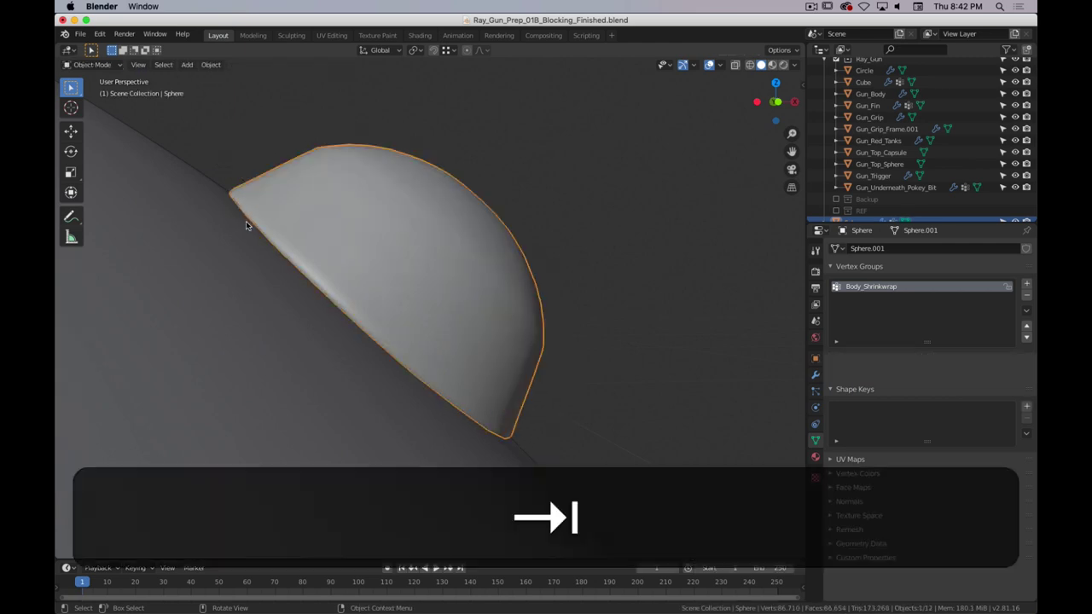
scroll(365, 255, down, 3)
middle_drag(365, 255, 470, 341)
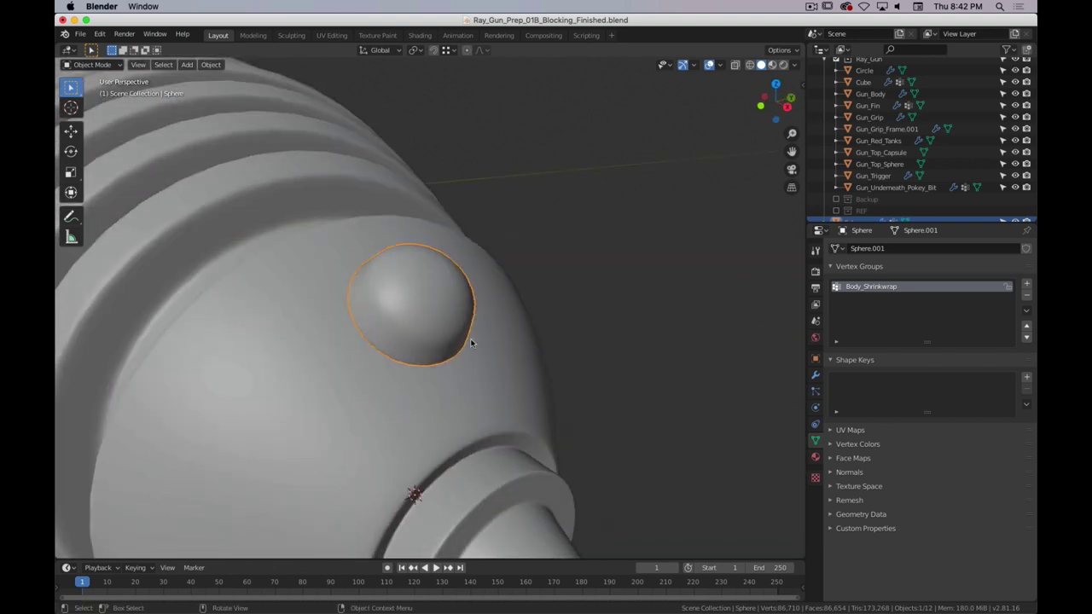
- Rename the dome's Sphere object as Gun_Body_Front_Rivet
scroll(851, 204, down, 1)
double_click(853, 209)
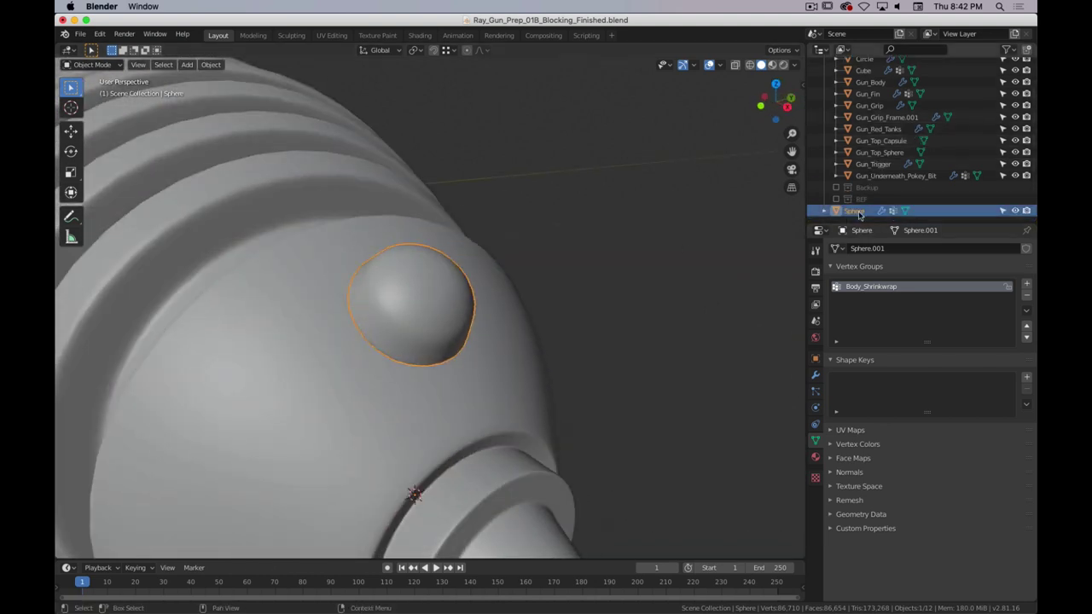
key(shift)
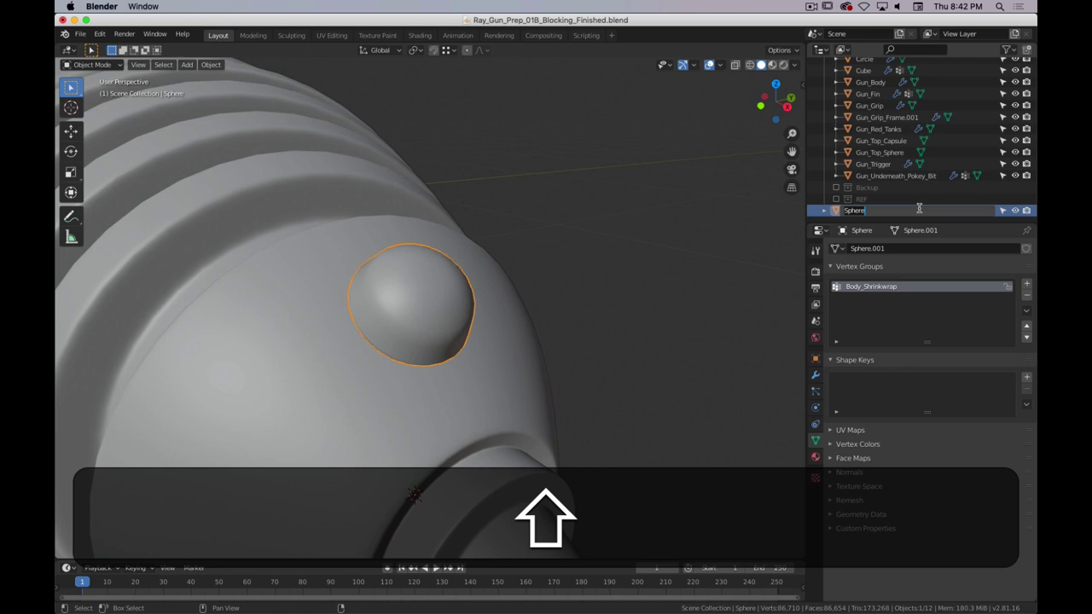
text(Gun_Body)
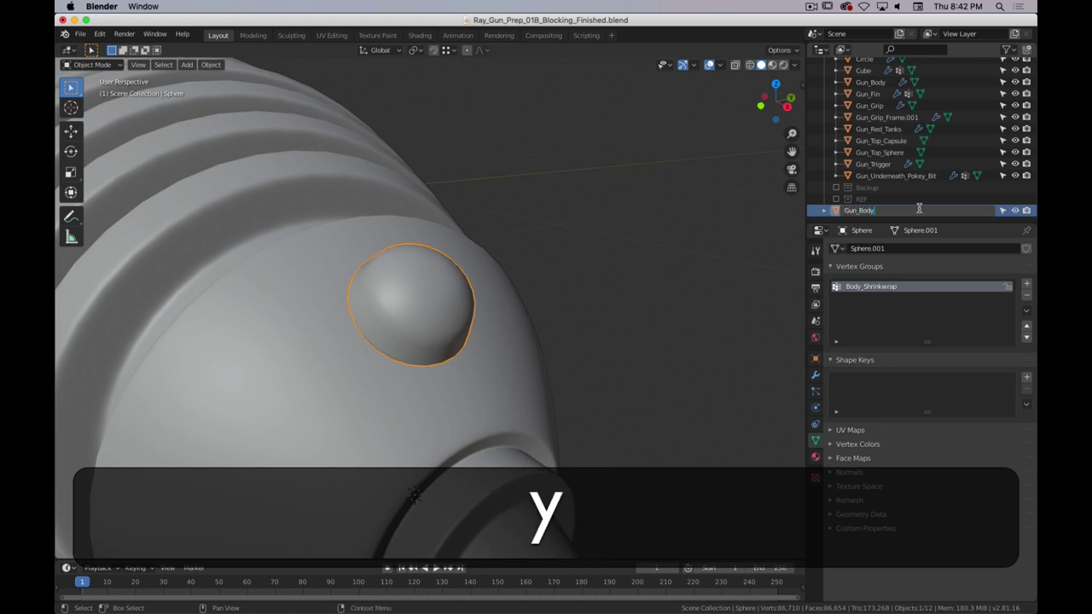
text(_Front_)
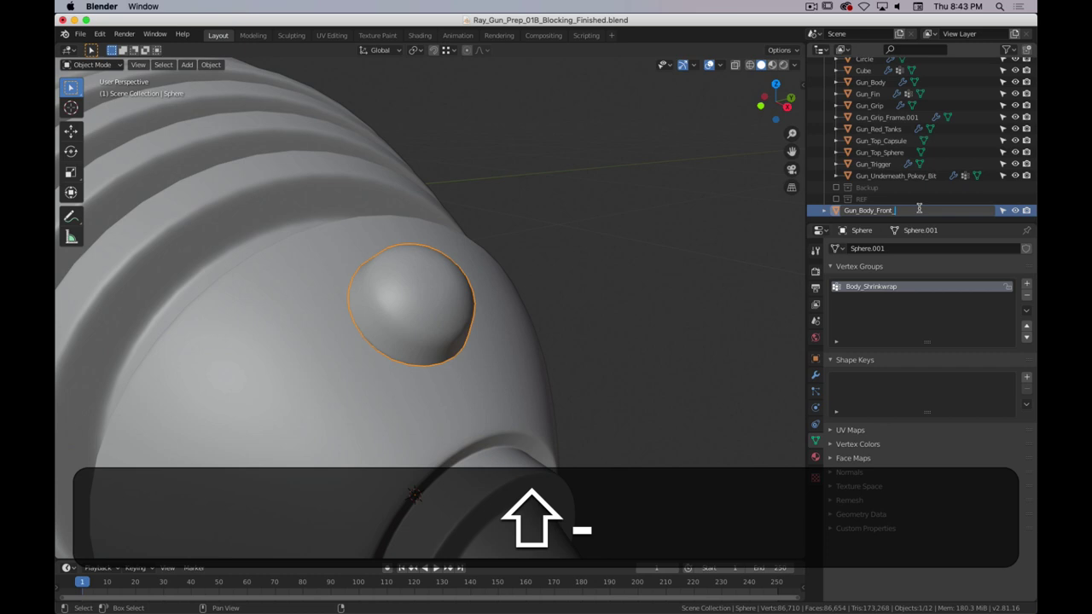
text(Rivet)
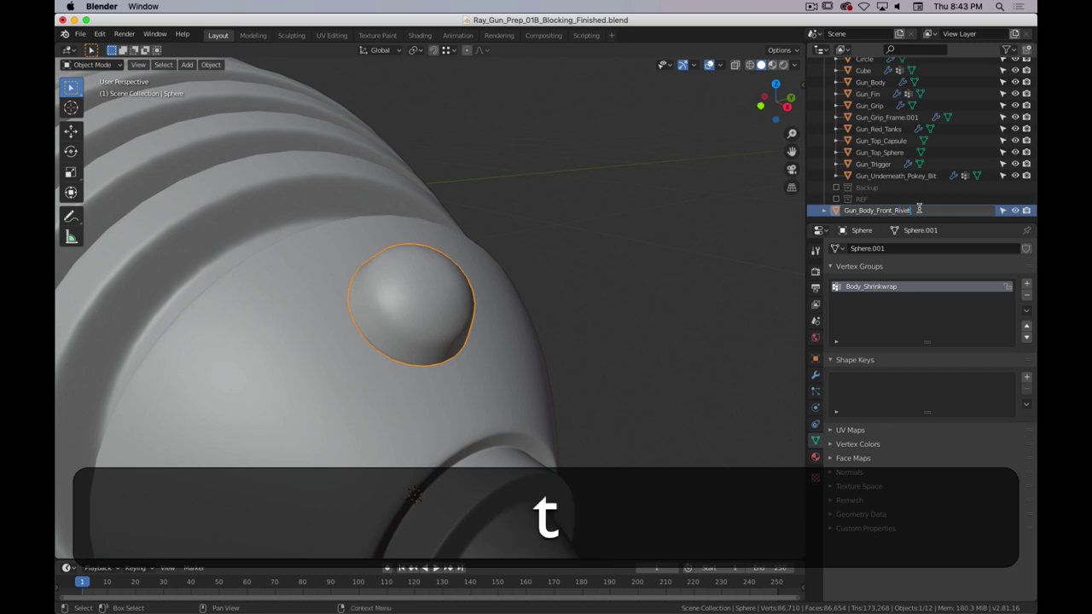
key(Return)
- Examine the rivet's fit and placement on the gun's nose from several angles, including a right orthographic wireframe view
scroll(448, 214, down, 5)
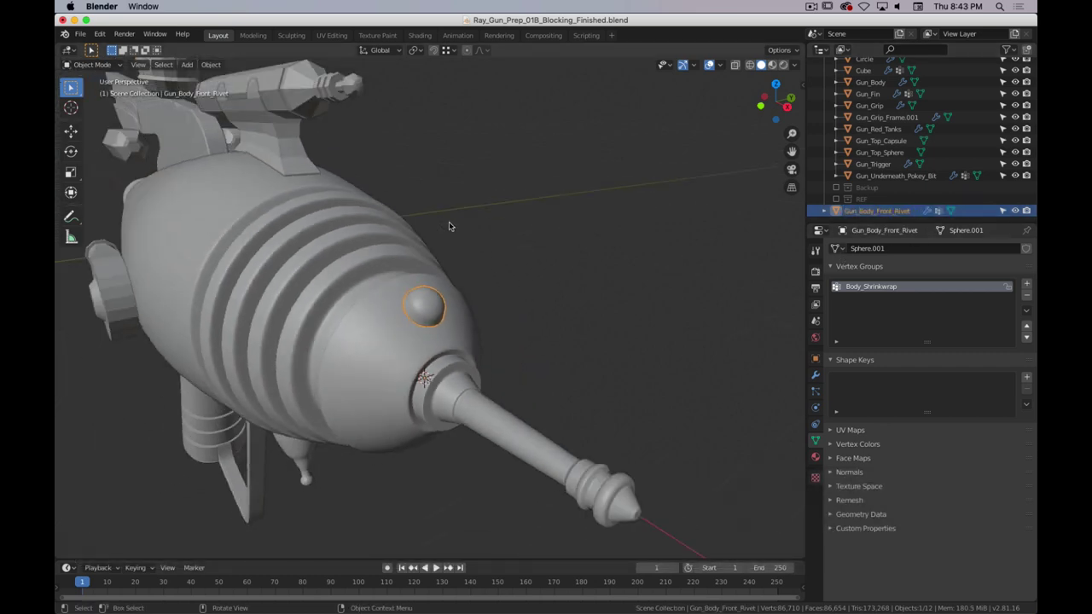
scroll(418, 304, up, 5)
middle_drag(421, 319, 470, 291)
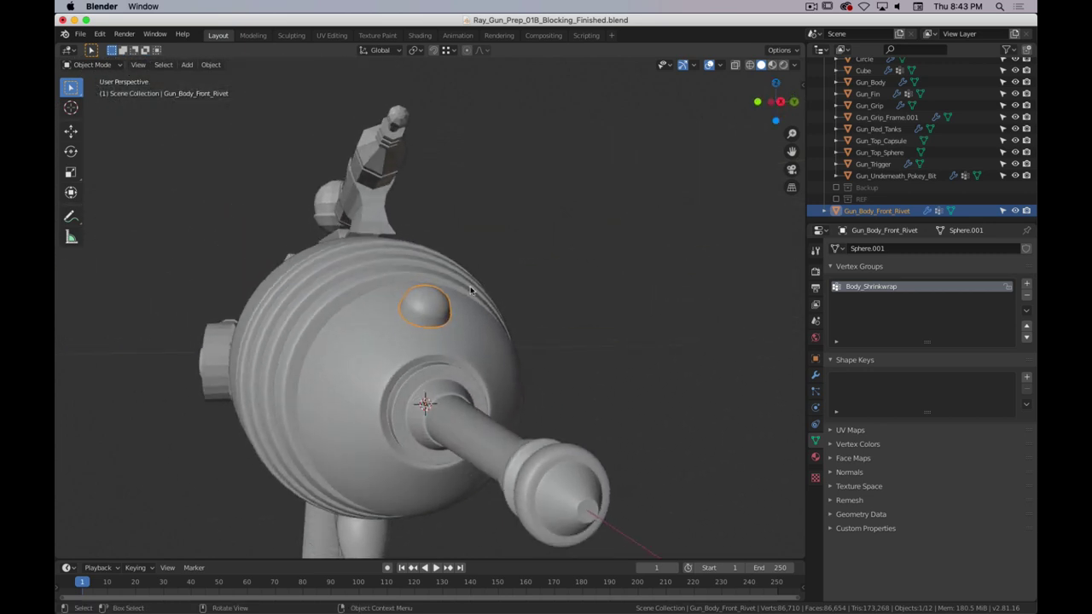
shift+middle_drag(418, 353, 612, 300)
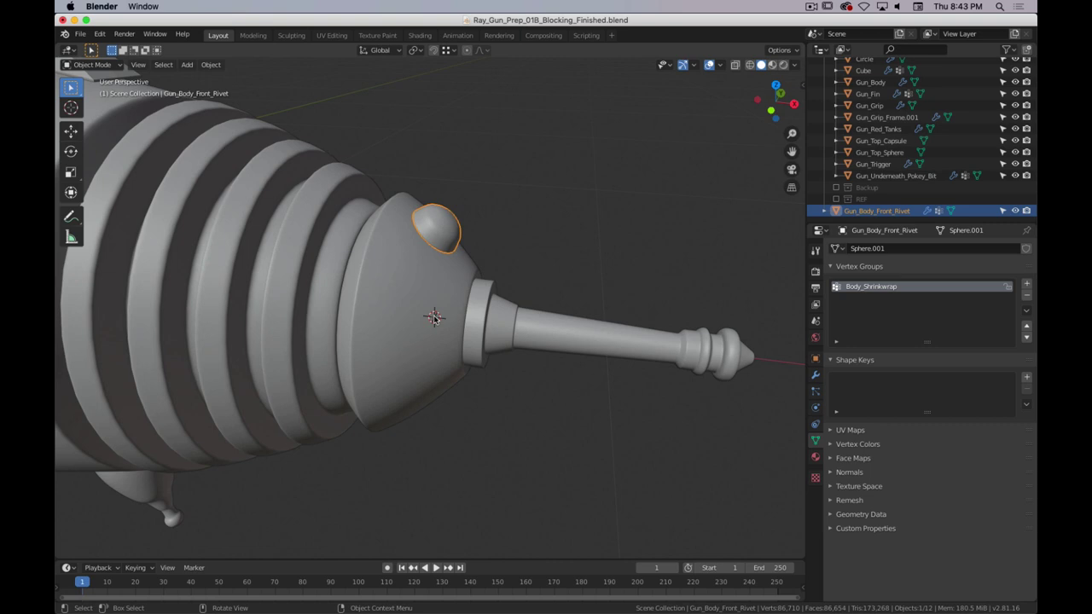
middle_drag(493, 309, 419, 317)
scroll(419, 317, down, 2)
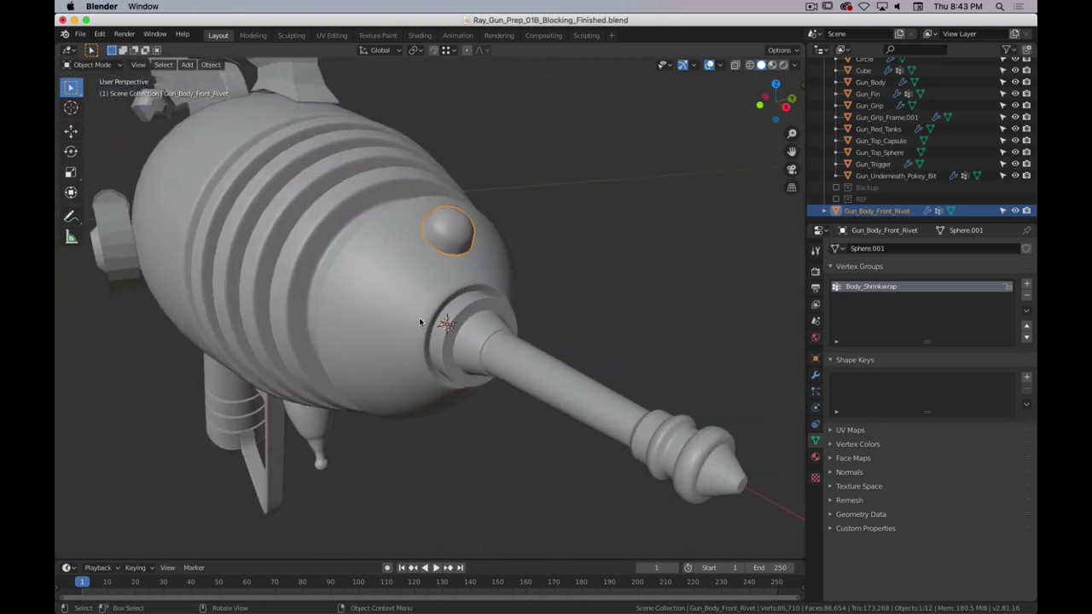
key(3)
key(z)
click(198, 295)
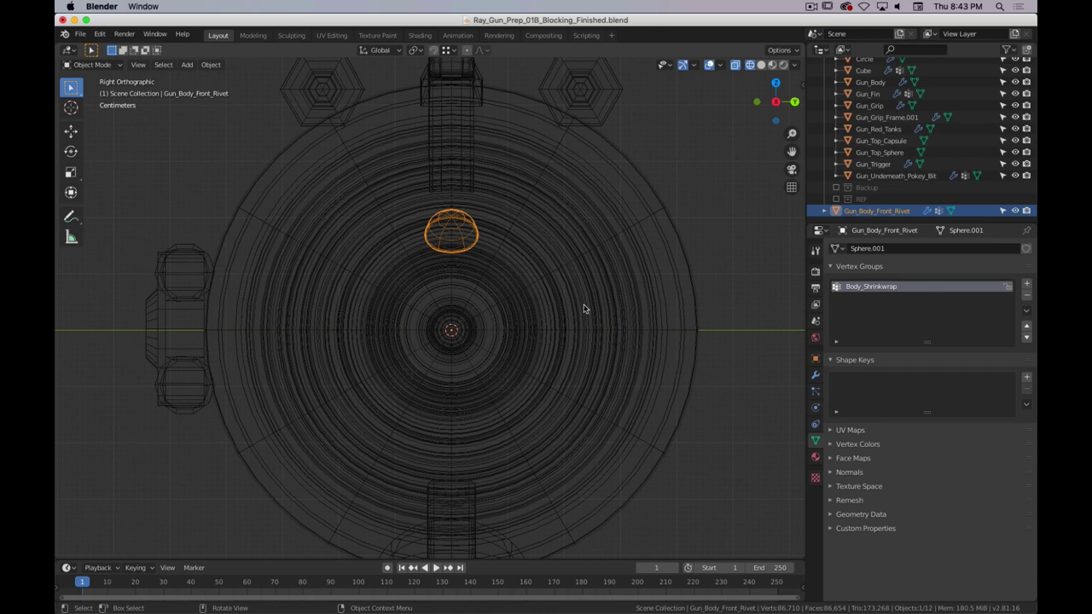
key(z)
click(625, 308)
middle_drag(461, 359, 509, 368)
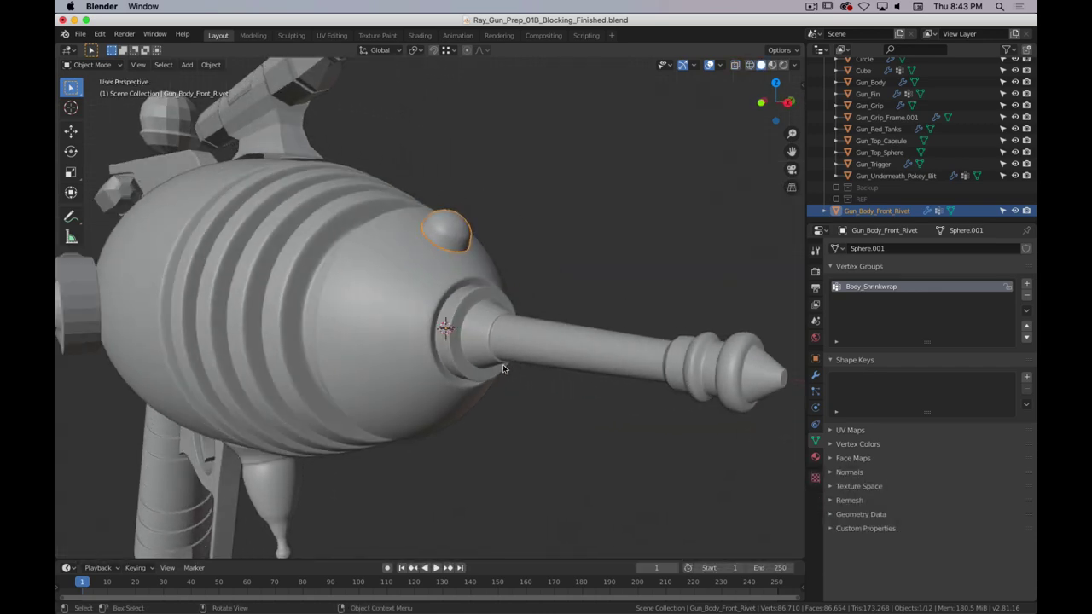
- Add an Arrows empty at the 3D cursor in the centre of the gun's nose
key(shift+a)
mouse_move(473, 486)
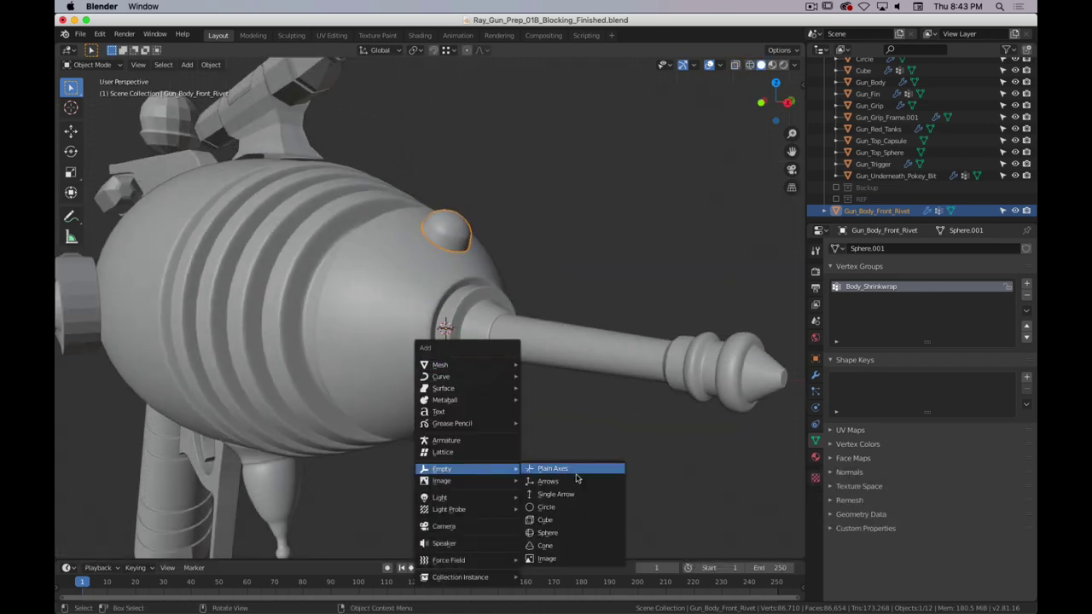
click(567, 483)
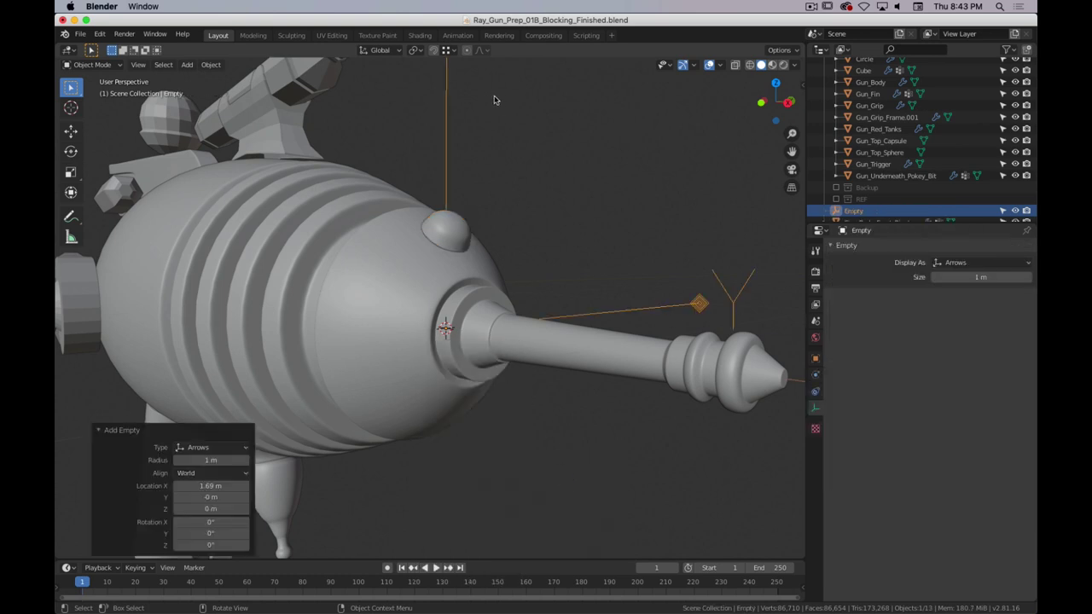
- Rotate the empty 90° about the global X axis
scroll(516, 199, down, 6)
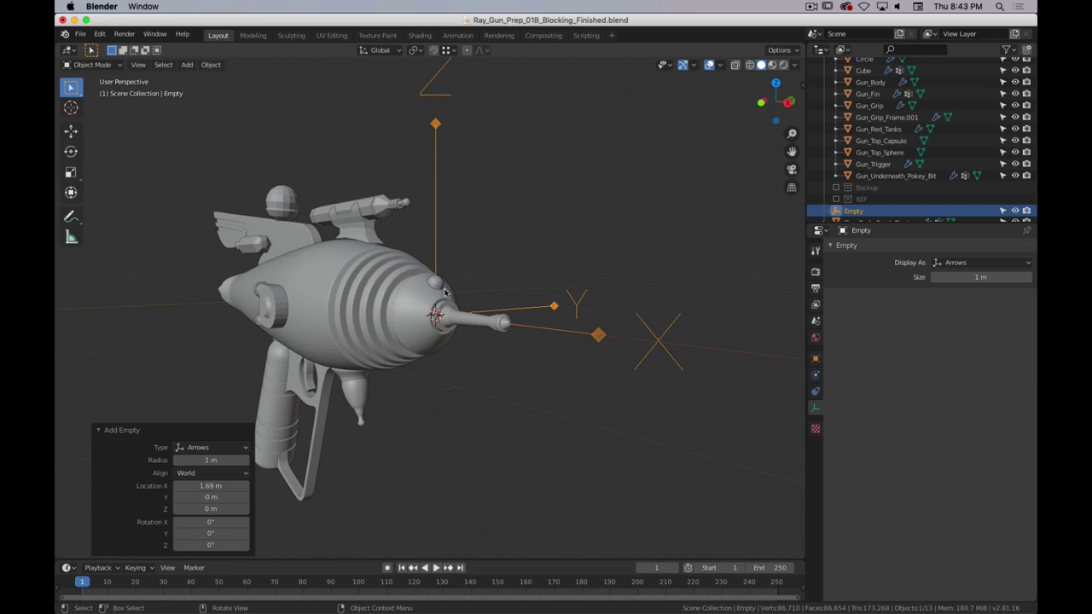
key(r)
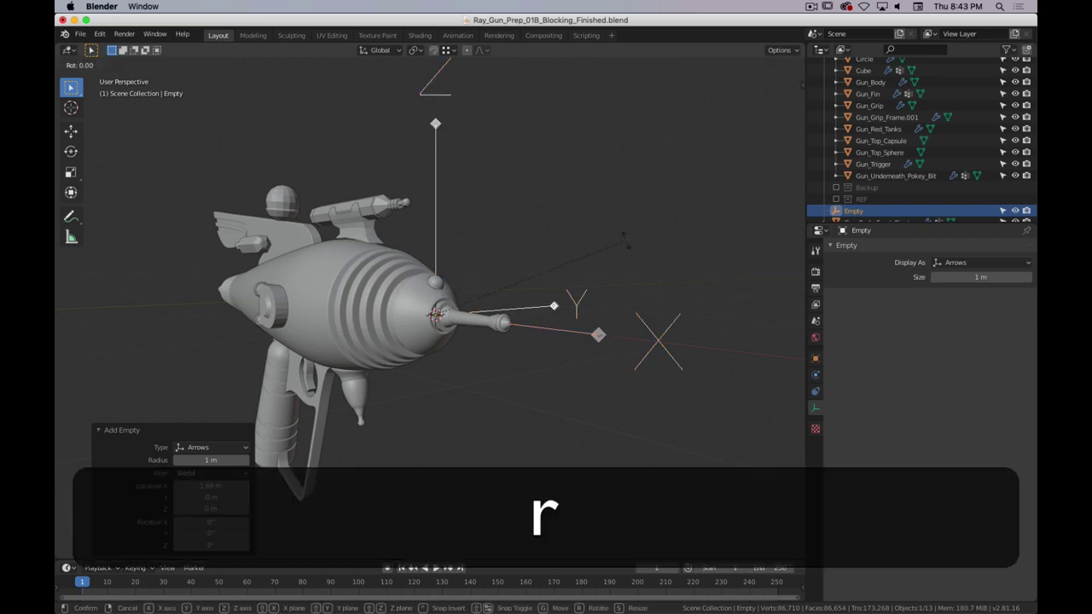
key(x)
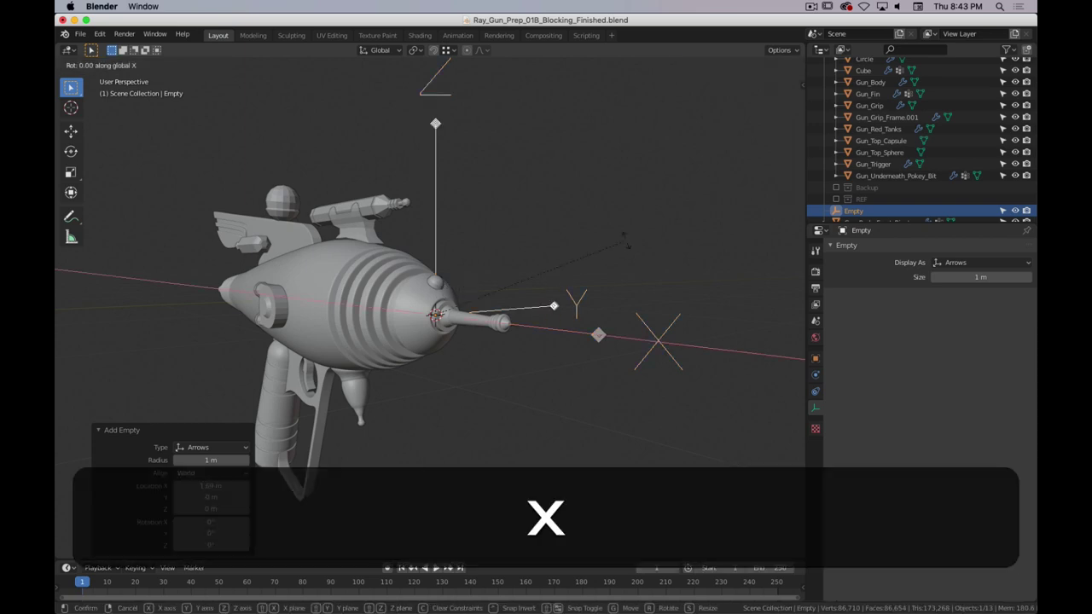
key(9)
key(0)
key(Return)
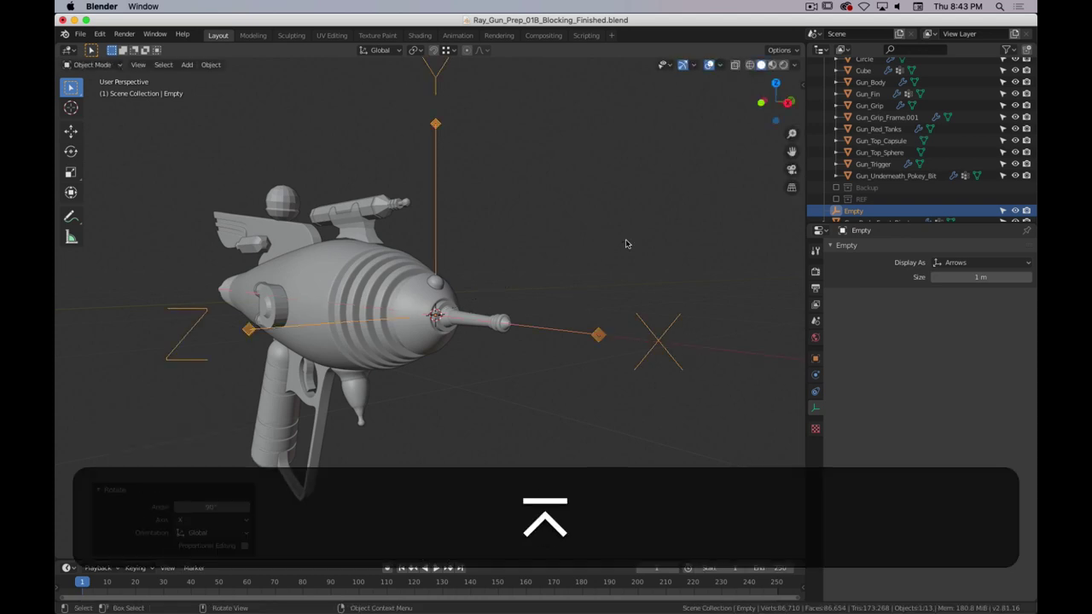
- Set the empty's display size to 0.1 m and make it draw in front of the gun body
scroll(510, 295, up, 8)
scroll(510, 296, down, 8)
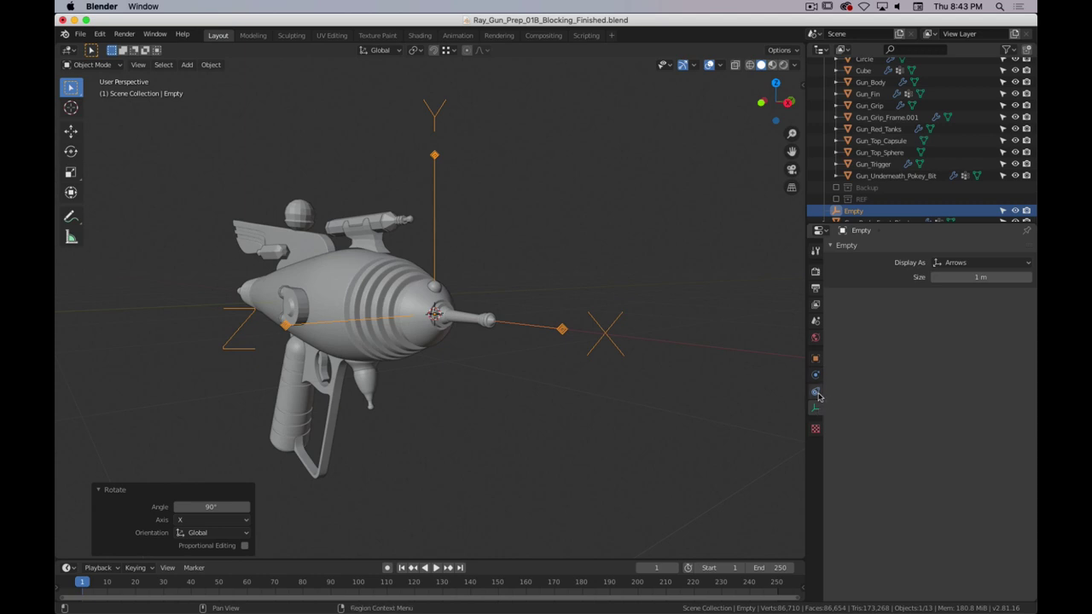
click(993, 278)
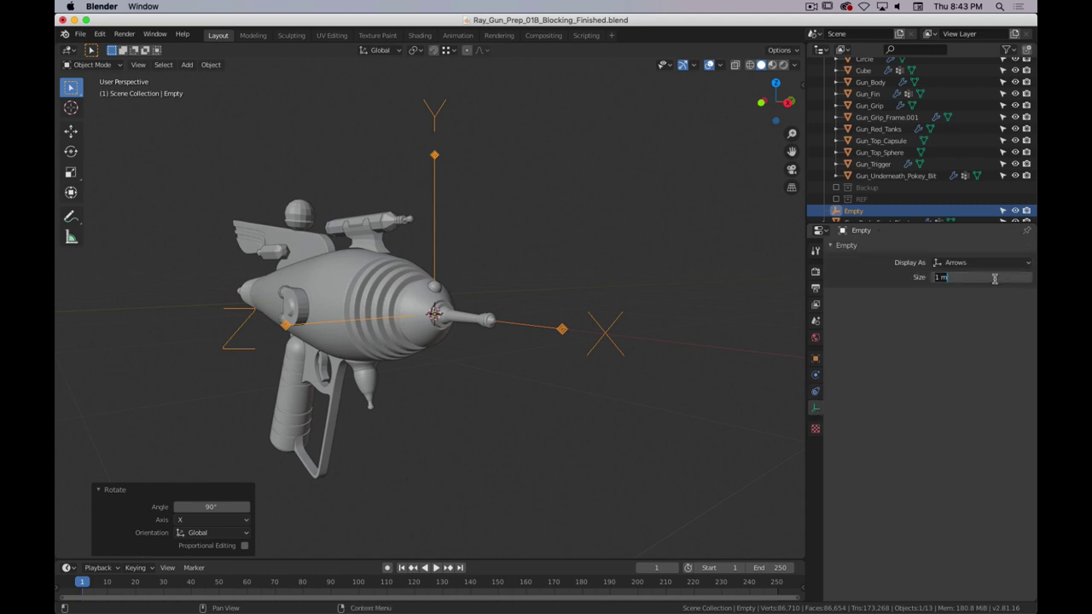
text(1)
key(Return)
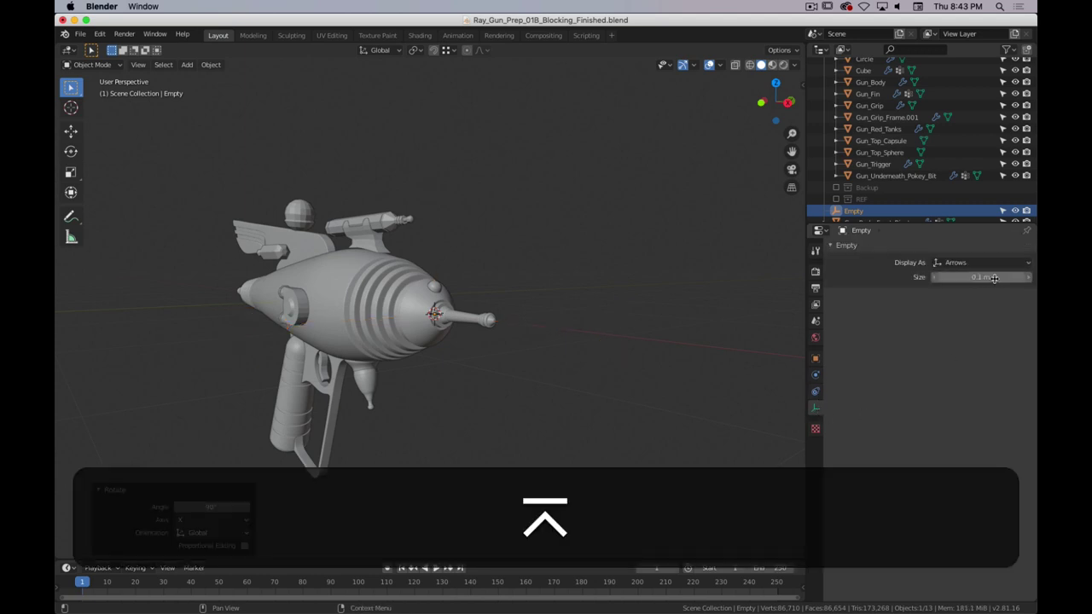
click(816, 360)
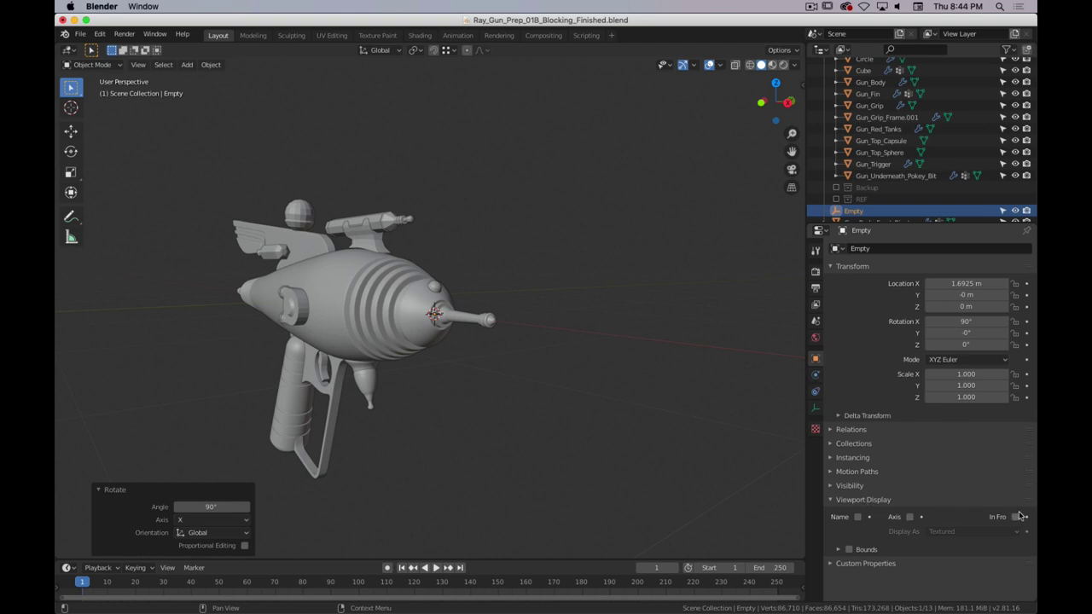
scroll(475, 357, up, 5)
middle_drag(494, 407, 521, 418)
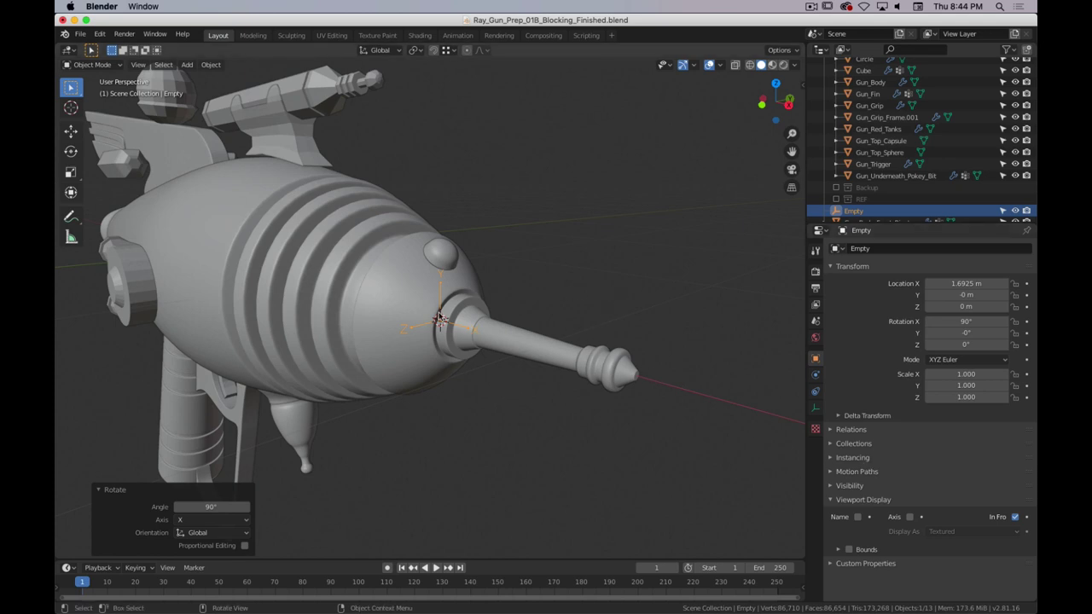
- Rename the empty as Empty_Gun_Body_Front_Rivet
double_click(853, 210)
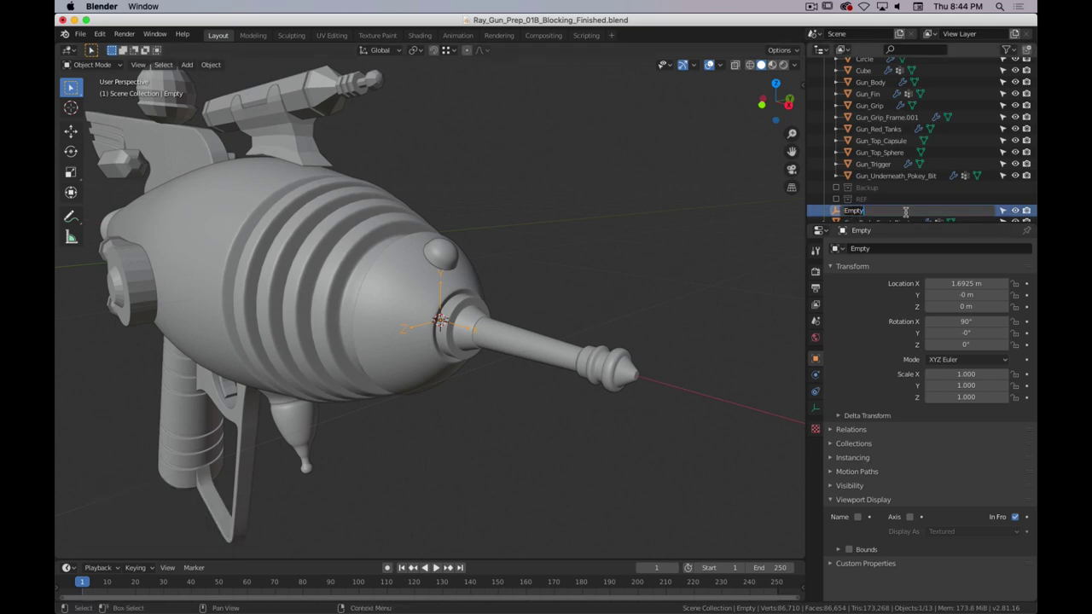
key(shift)
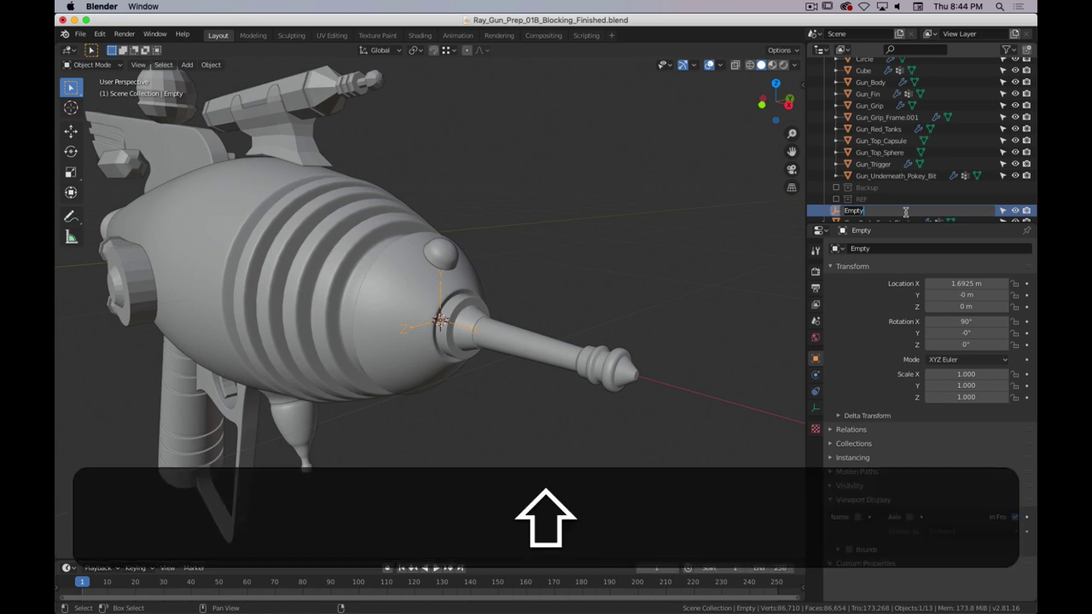
text(Gun)
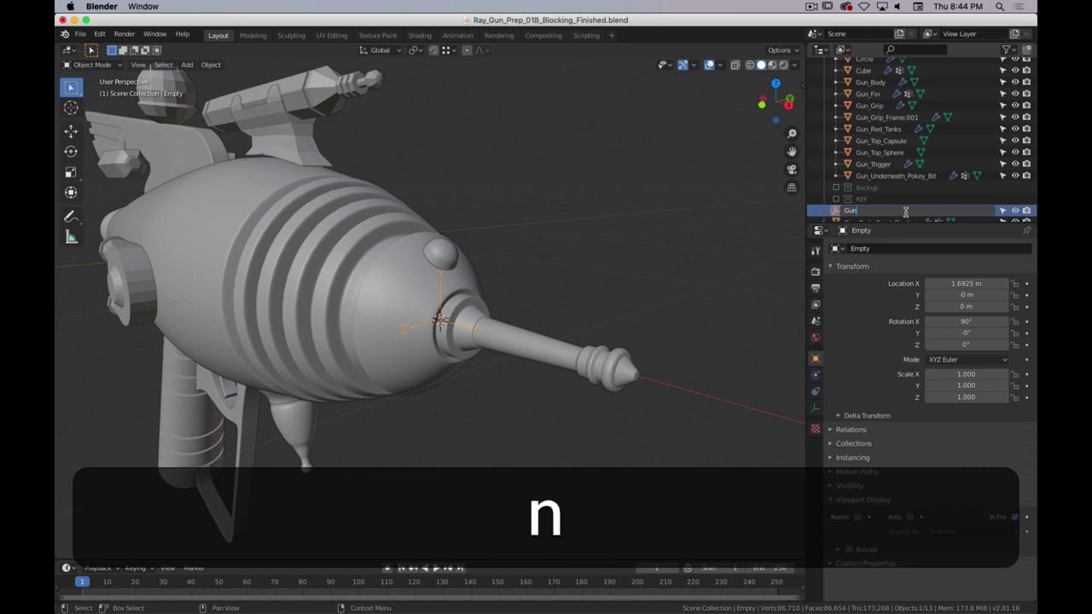
text(_Bo)
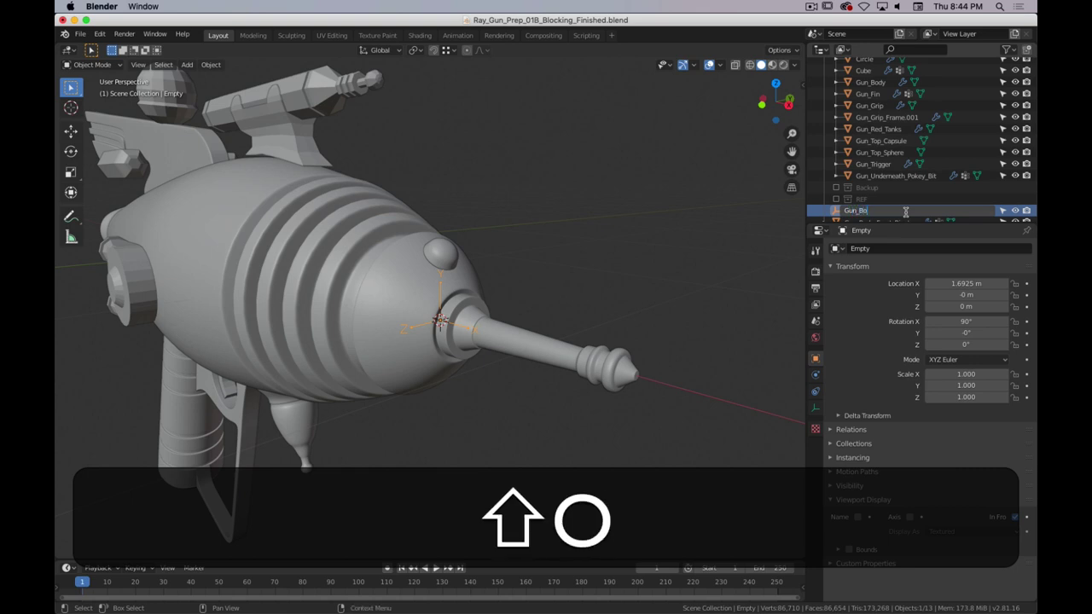
text(dy_Fron)
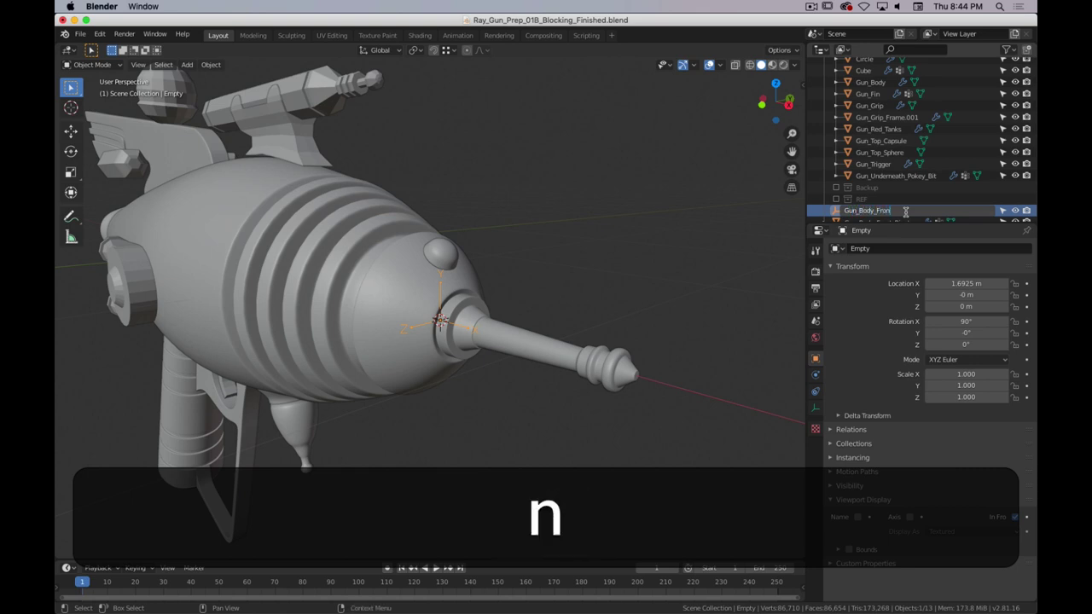
text(t_RIvetT)
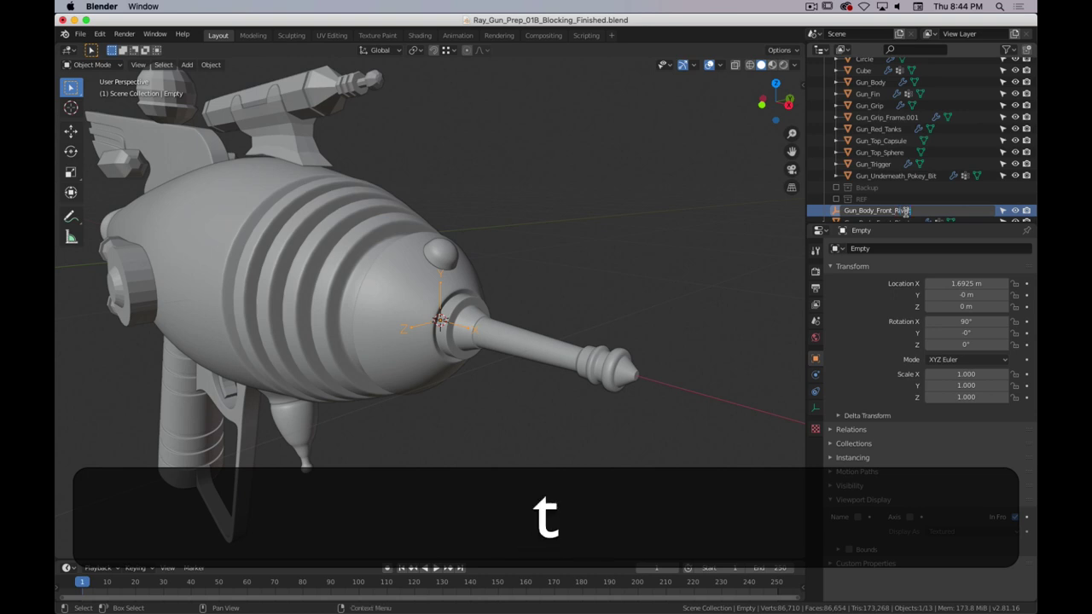
key(BackSpace)
key(Left)
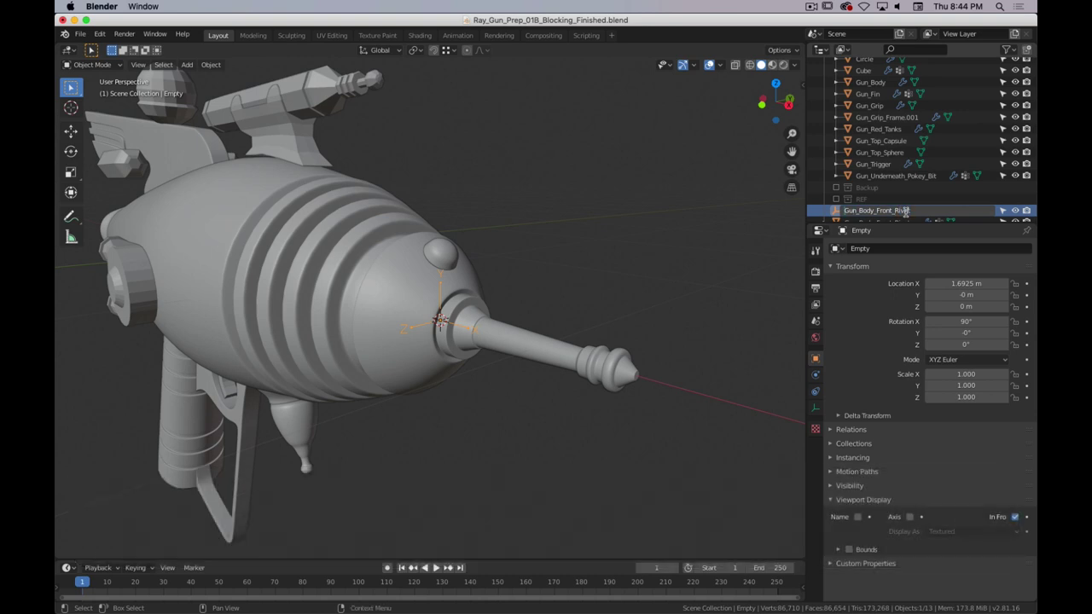
text(Empty)
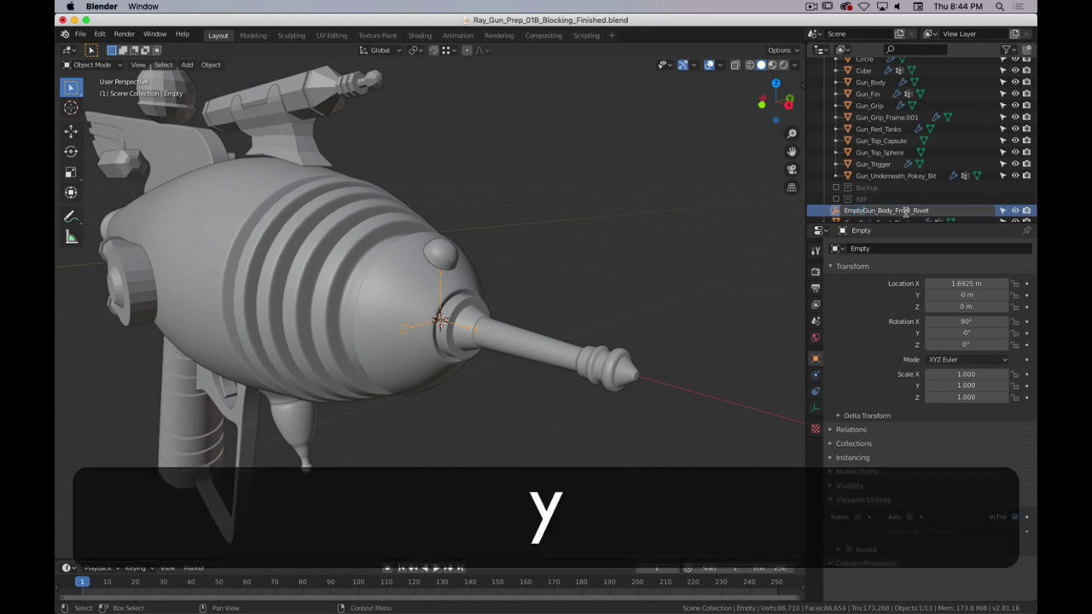
text(_)
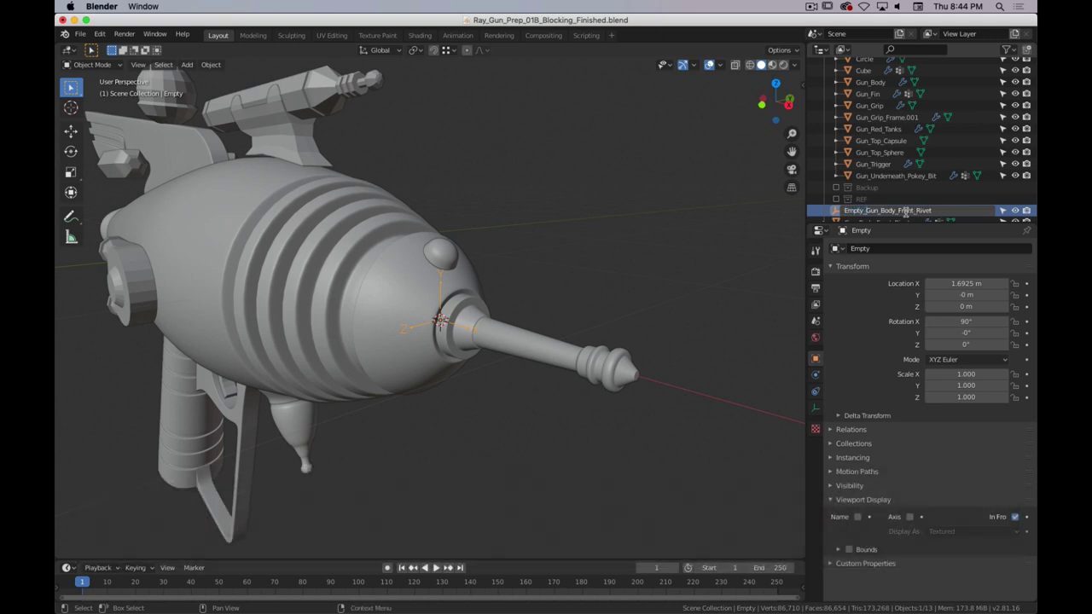
key(Return)
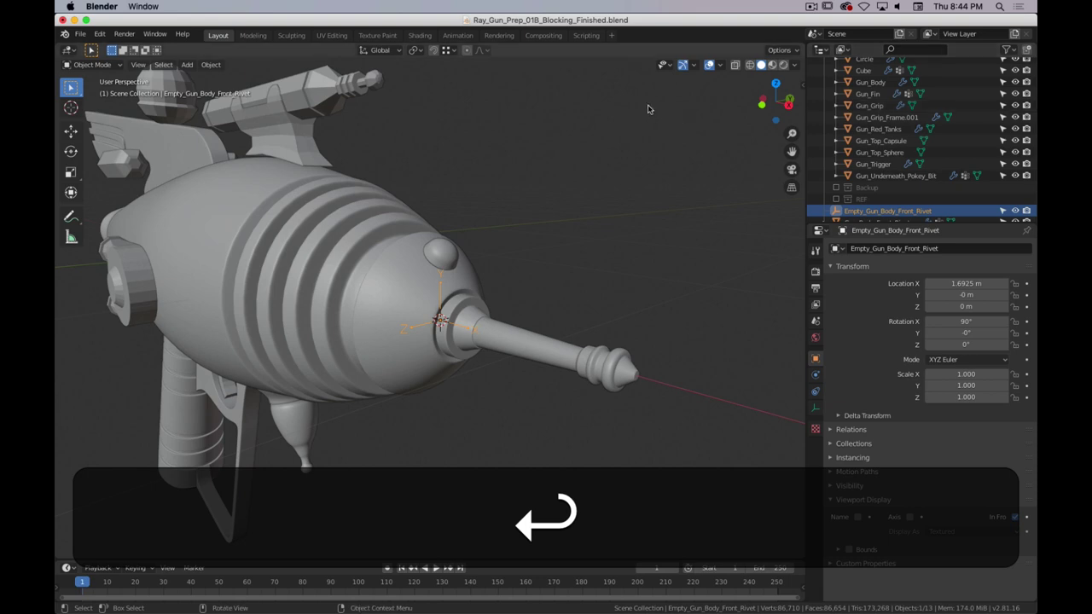
- Select the front rivet and collapse its Subdivision and Shrinkwrap modifiers
click(452, 258)
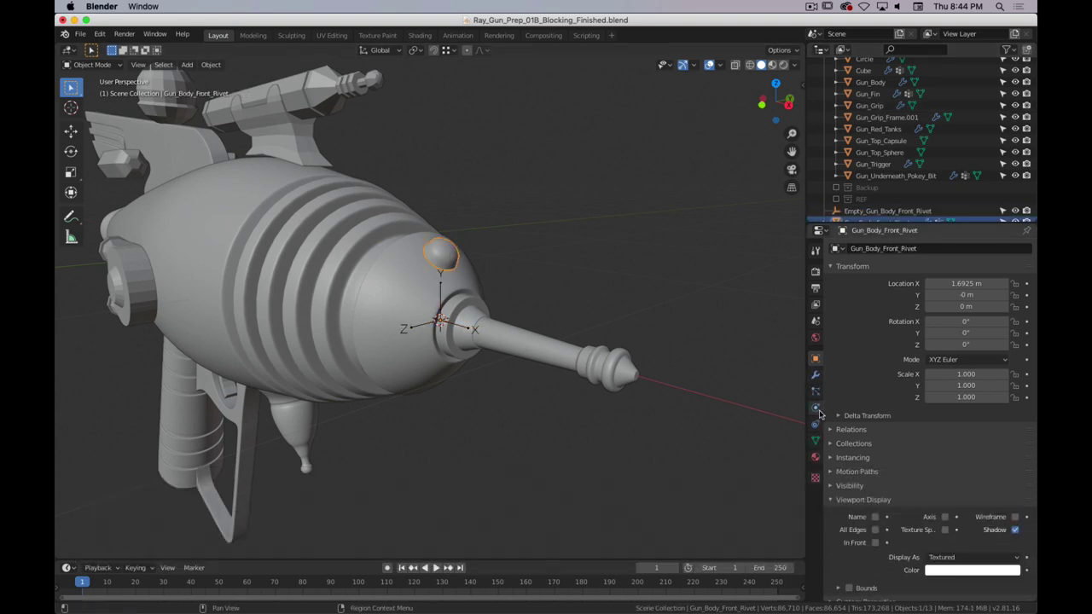
click(815, 375)
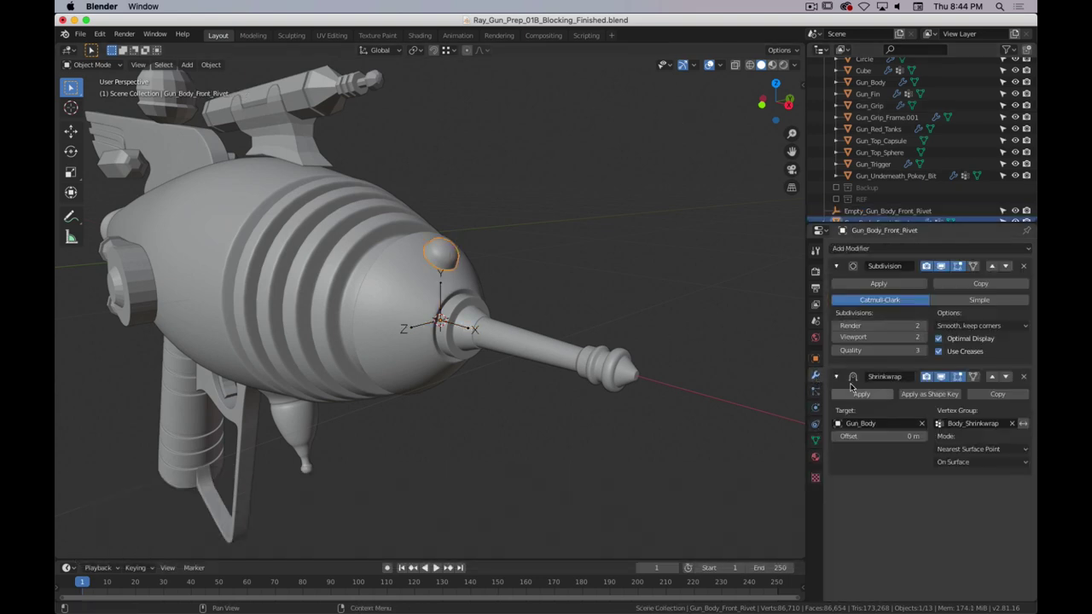
click(836, 266)
click(837, 286)
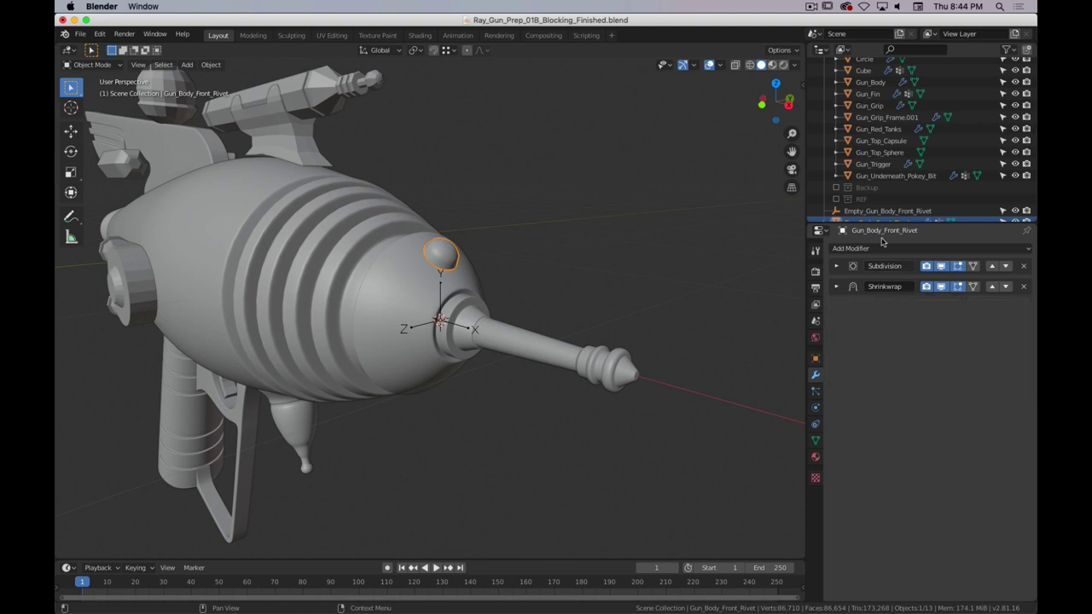
- Add an Array modifier with a count of 4 to the front rivet, using Empty_Gun_Body_Front_Rivet as object offset instead of relative offset
click(878, 249)
click(807, 276)
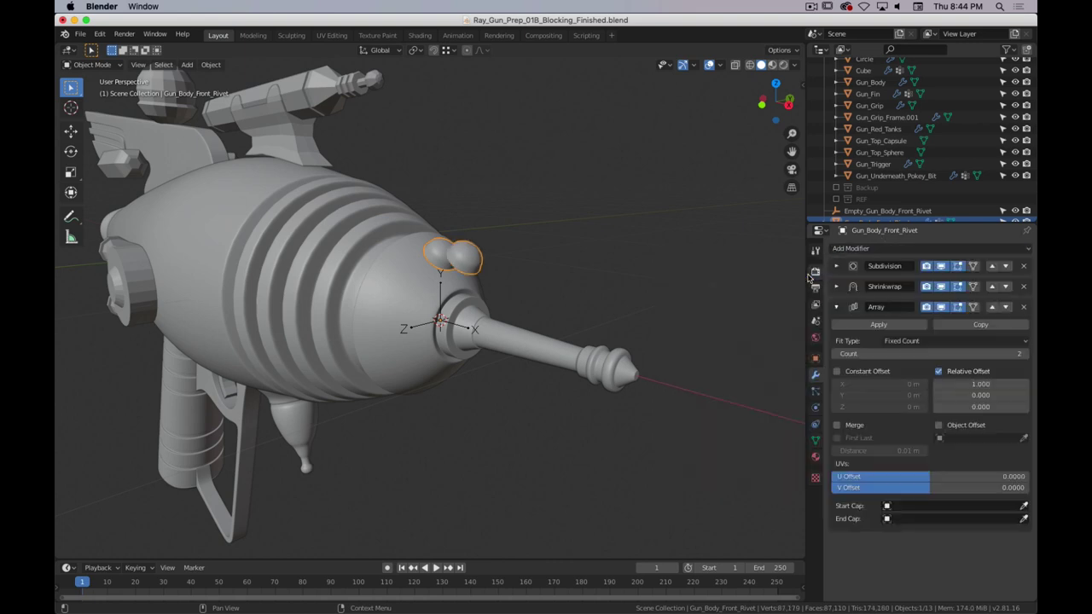
click(938, 373)
click(938, 424)
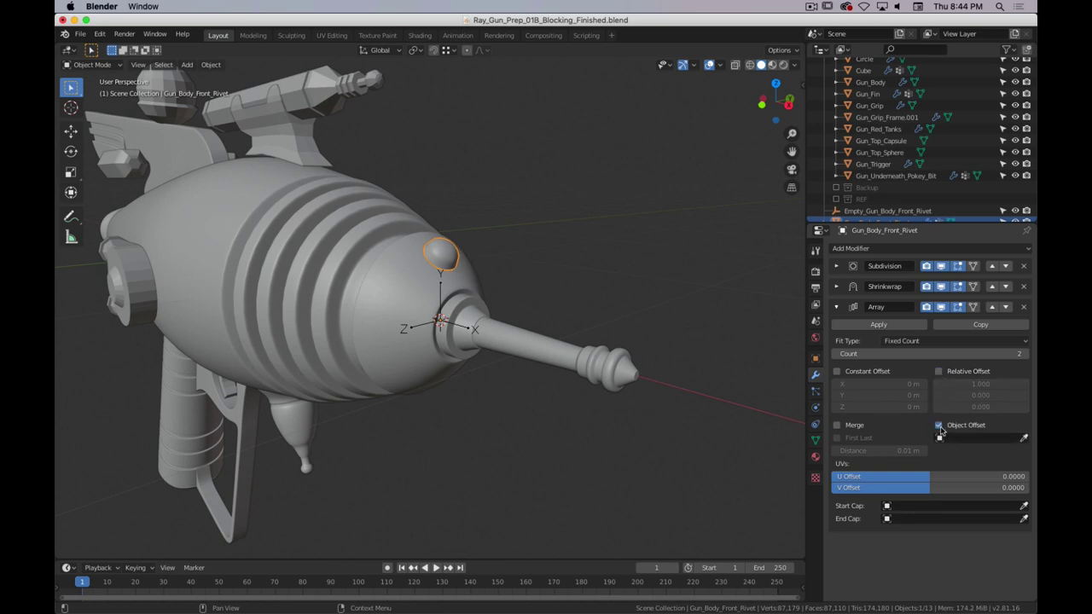
click(970, 437)
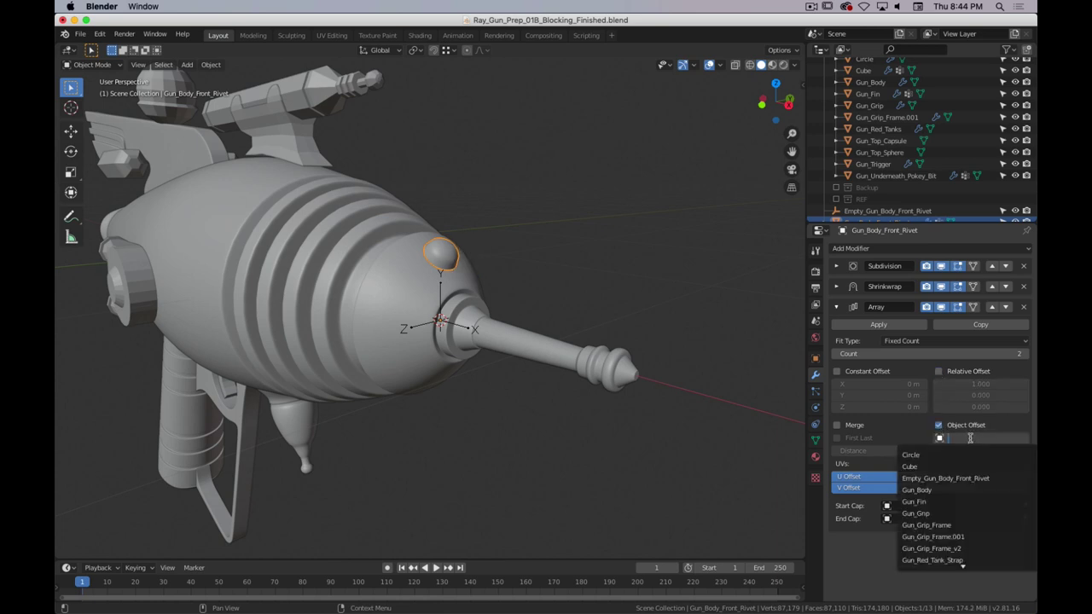
click(945, 477)
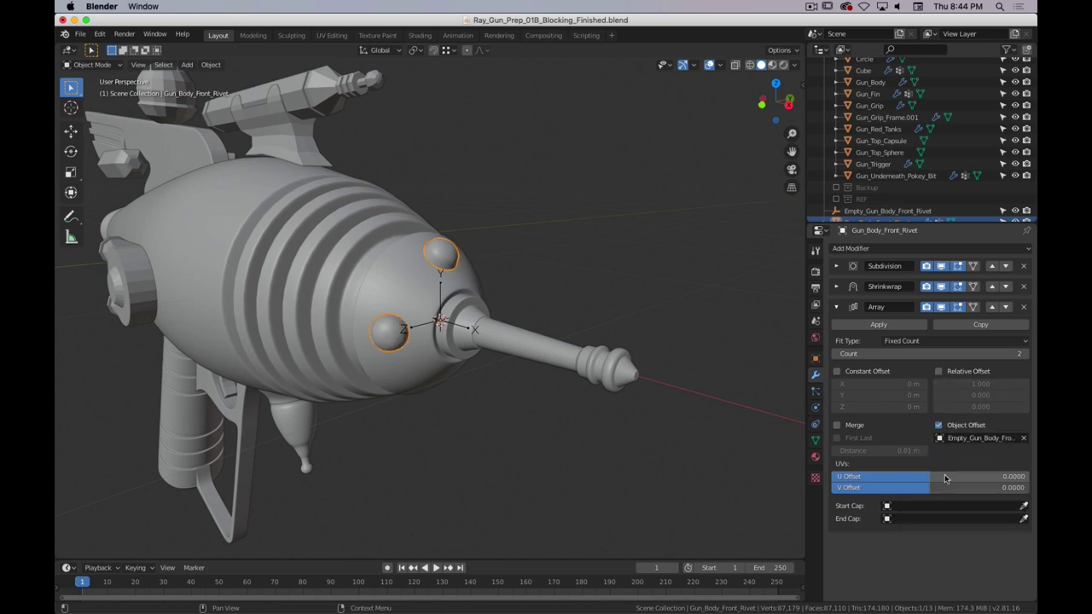
click(1023, 353)
click(1023, 353)
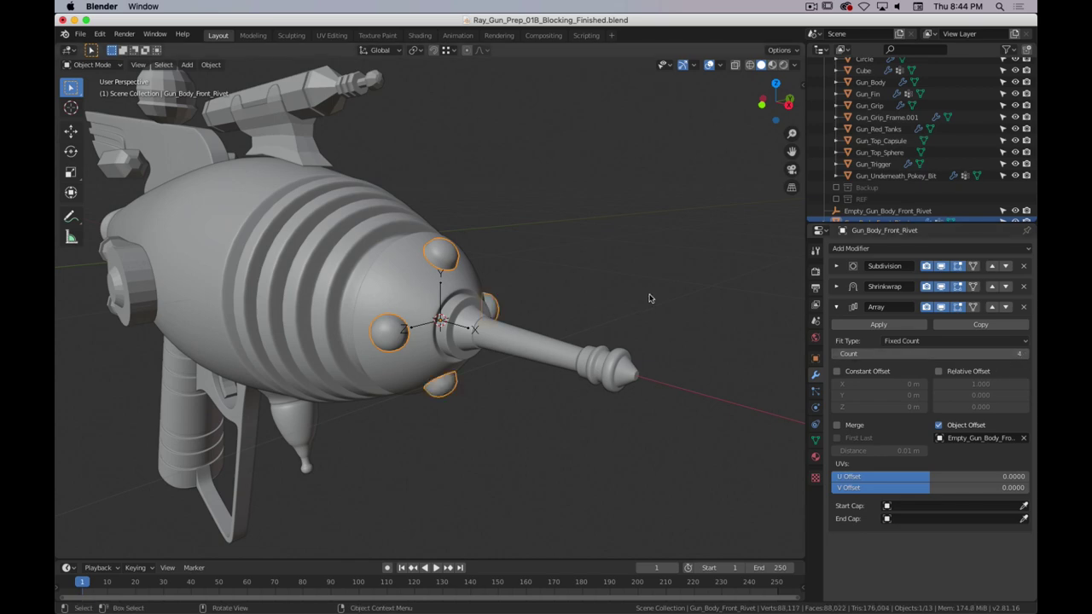
- Scale the selected nose faces of the gun body to about 0.84 in Edit Mode
middle_drag(651, 297, 447, 317)
click(401, 269)
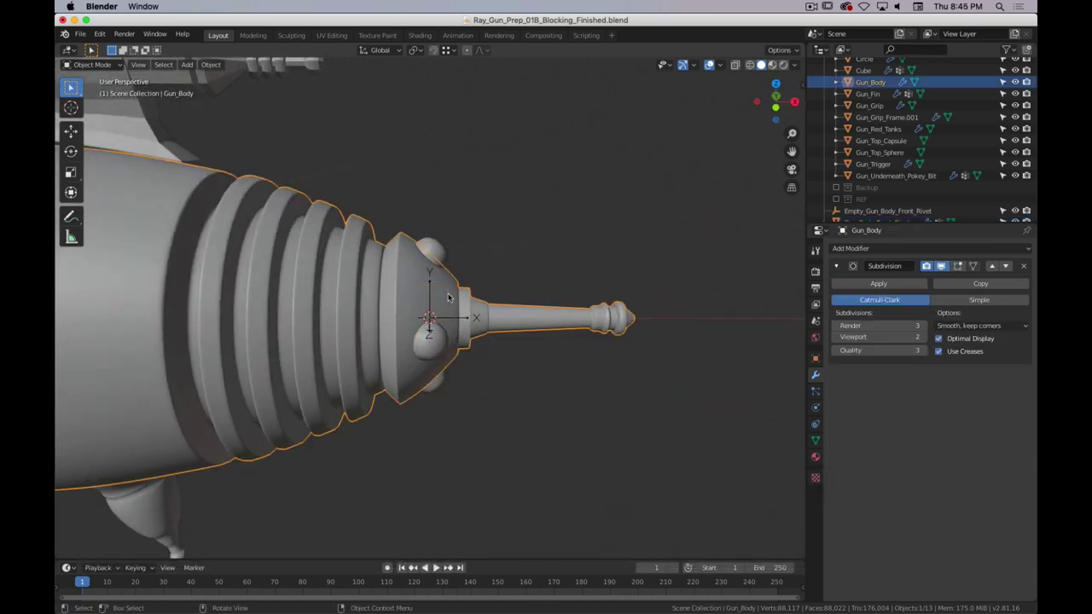
middle_drag(401, 268, 418, 288)
key(Tab)
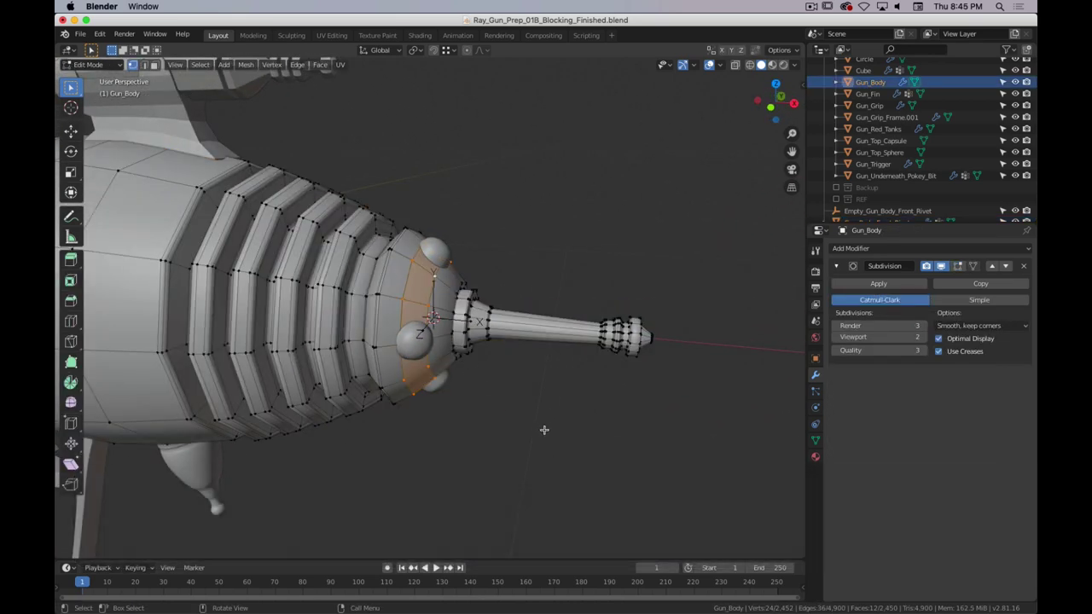
key(s)
click(524, 427)
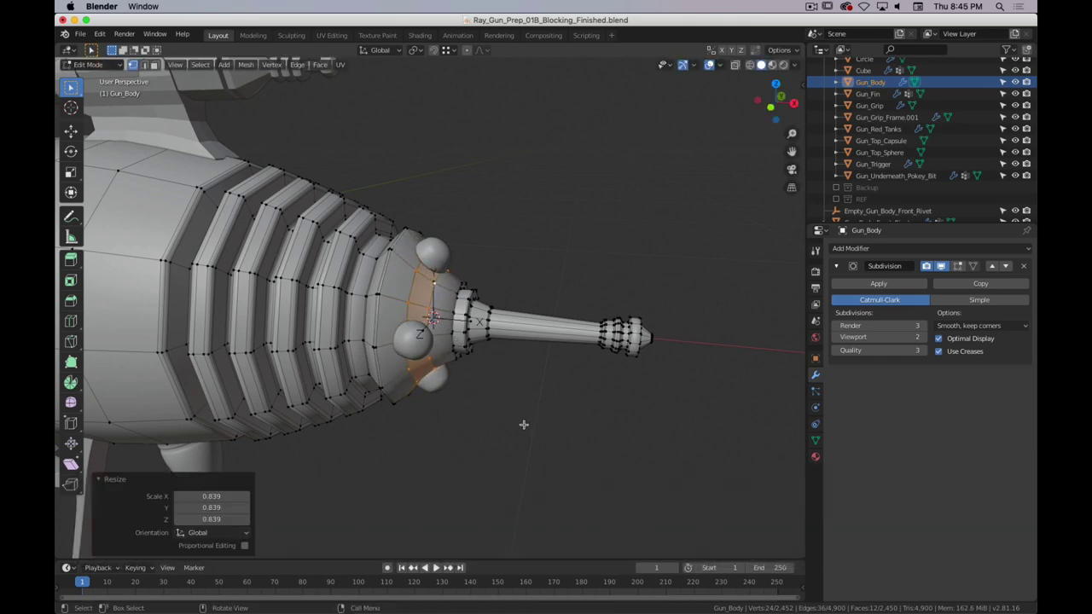
key(Tab)
middle_drag(481, 446, 444, 439)
key(Tab)
key(Tab)
- Select the arrayed front rivets and collapse all of their modifiers' settings
scroll(363, 423, up, 5)
shift+middle_drag(361, 422, 543, 343)
scroll(561, 355, down, 1)
scroll(561, 355, down, 2)
click(589, 254)
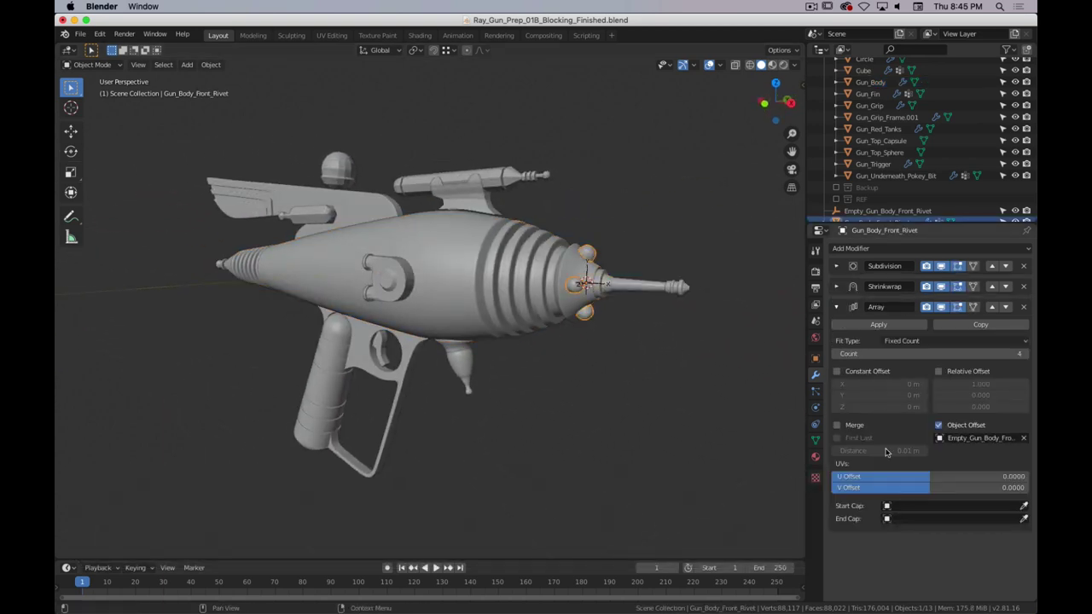
ctrl+click(837, 266)
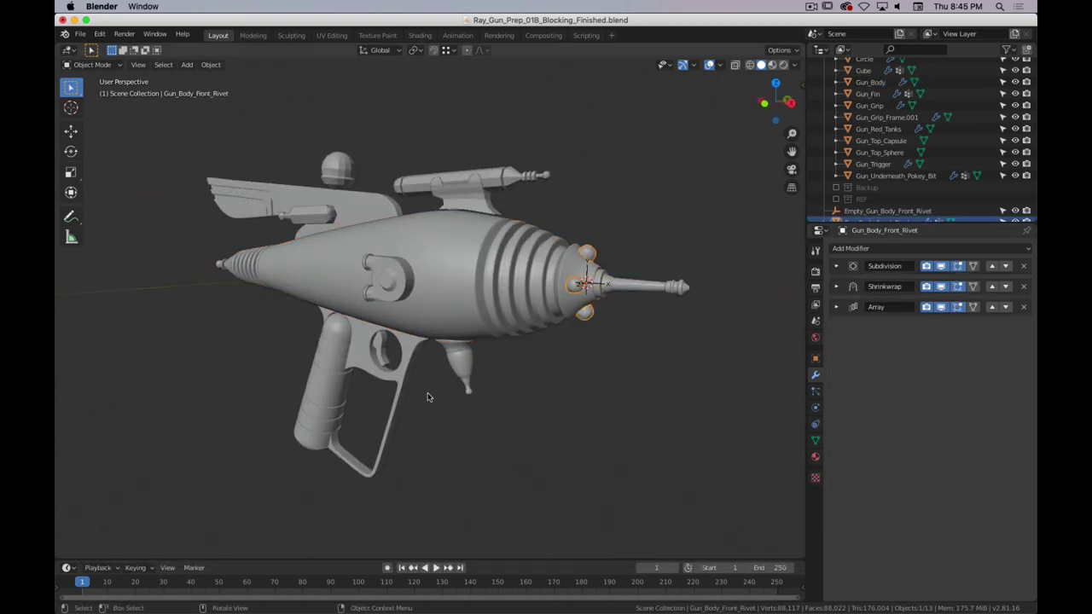
middle_drag(433, 397, 397, 386)
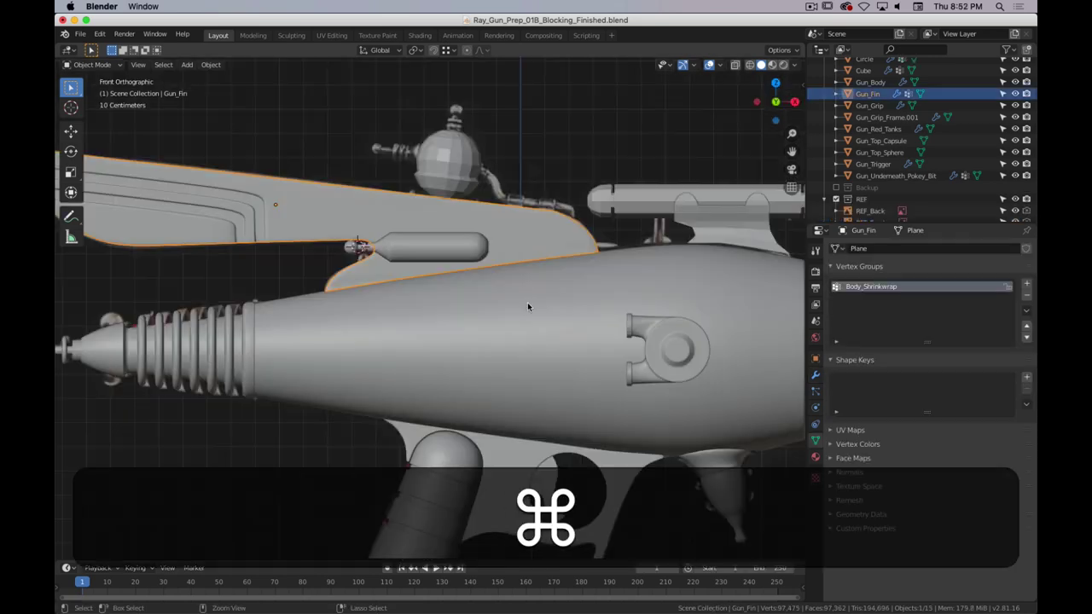
- Show the fin area in wireframe to compare it with the reference image behind it
key(super+period)
scroll(529, 297, down, 1)
shift+scroll(541, 294, up, 3)
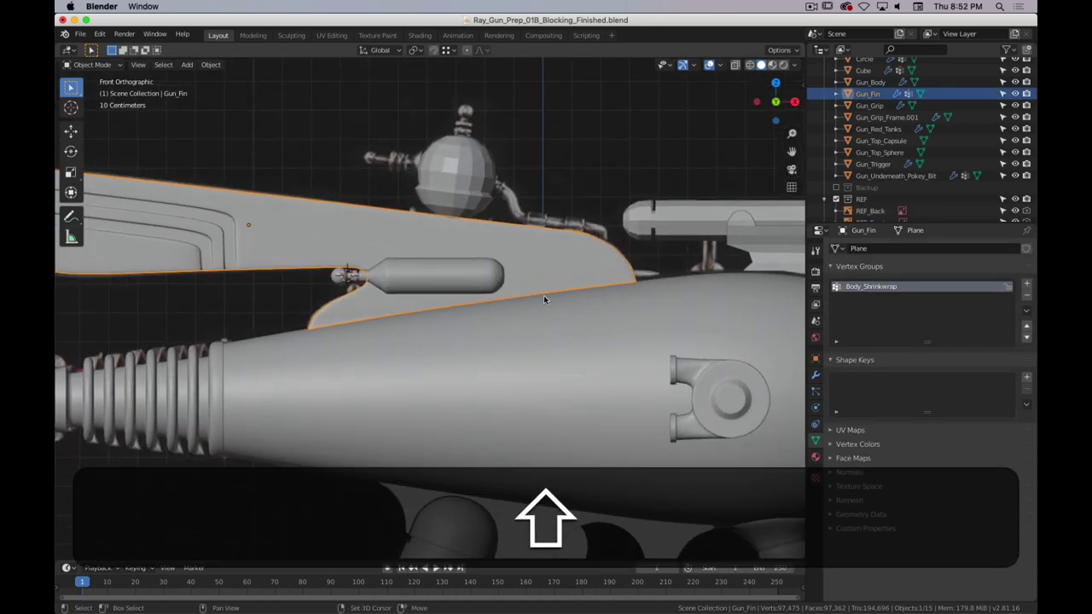
key(shift+z)
shift+scroll(490, 302, up, 2)
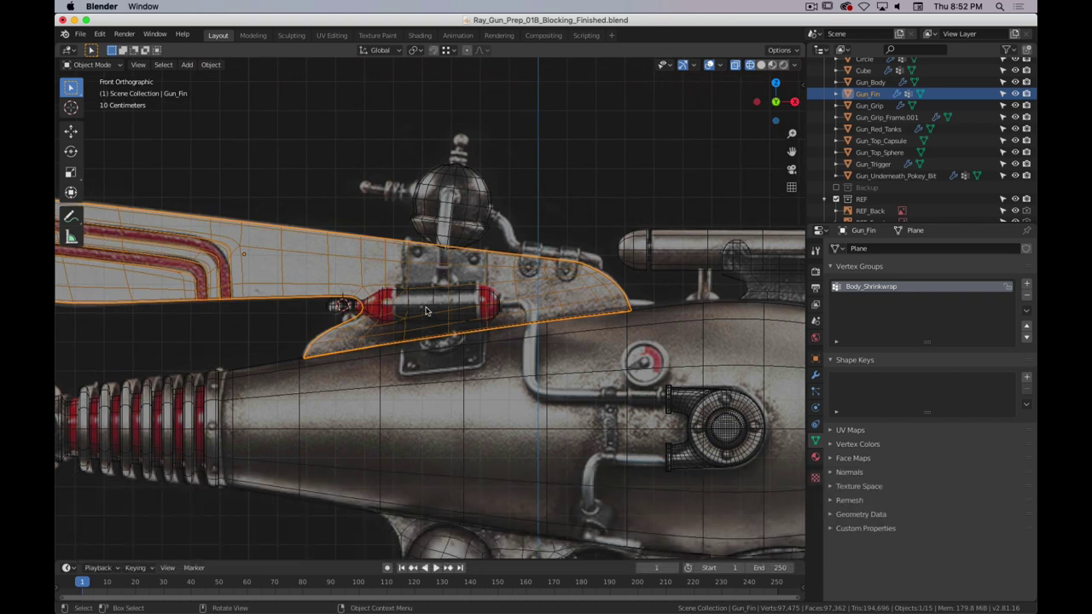
- Switch to Preview and examine the bracket around the fin and red tank in the enlarged ray gun photo
key(super+Tab)
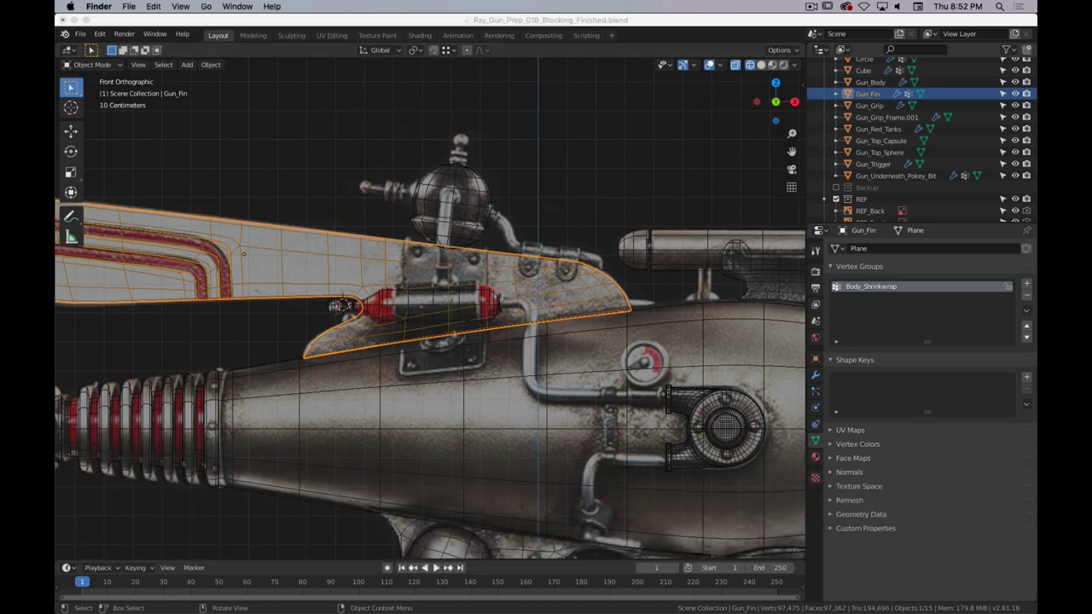
key(super+Tab)
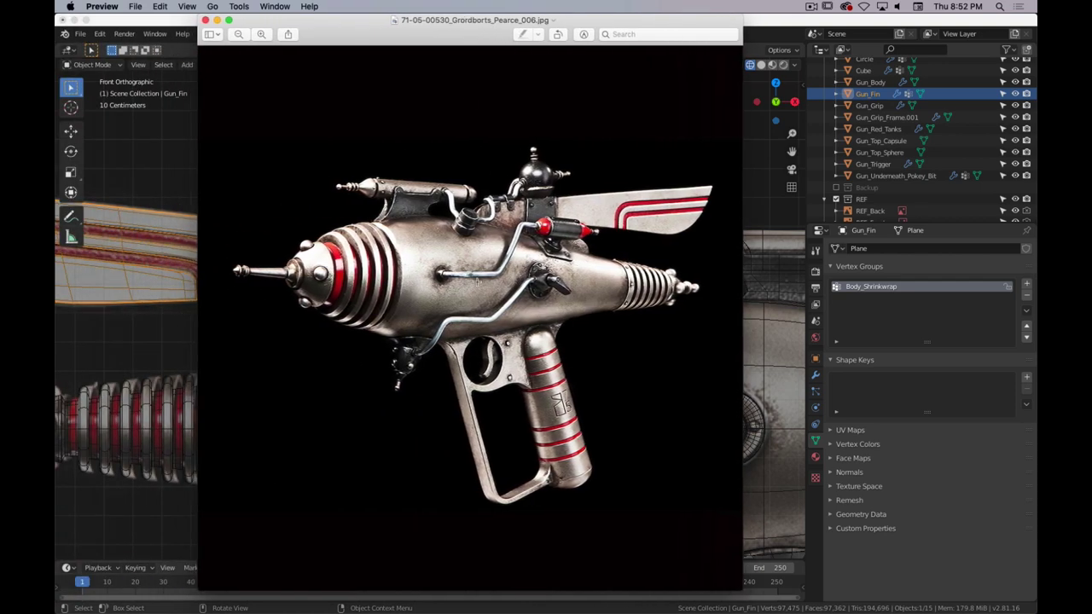
key(super+equal)
key(super+shift+equal)
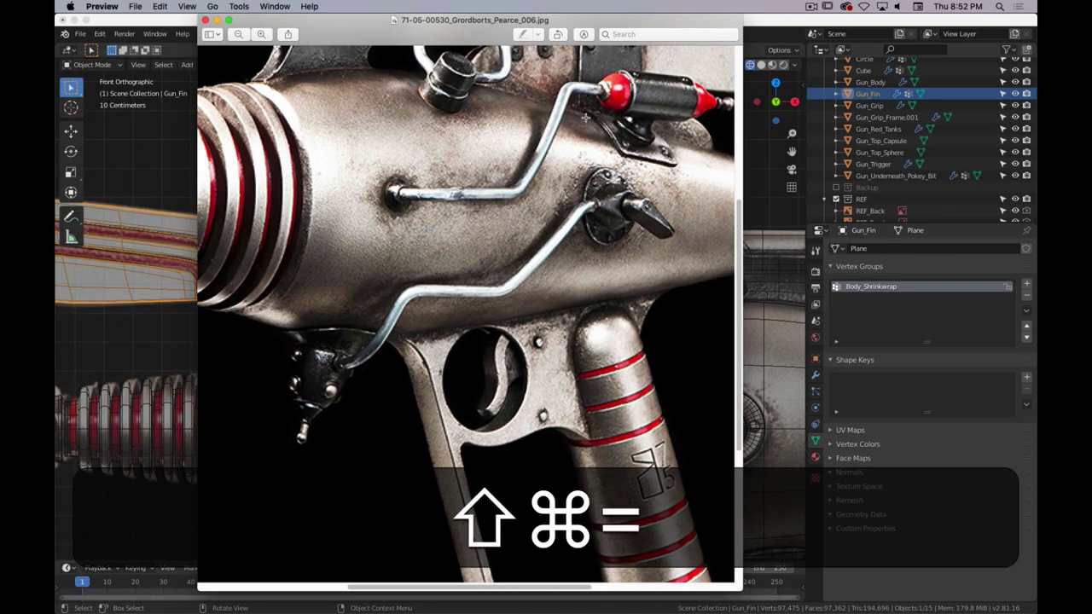
scroll(467, 316, up, 4)
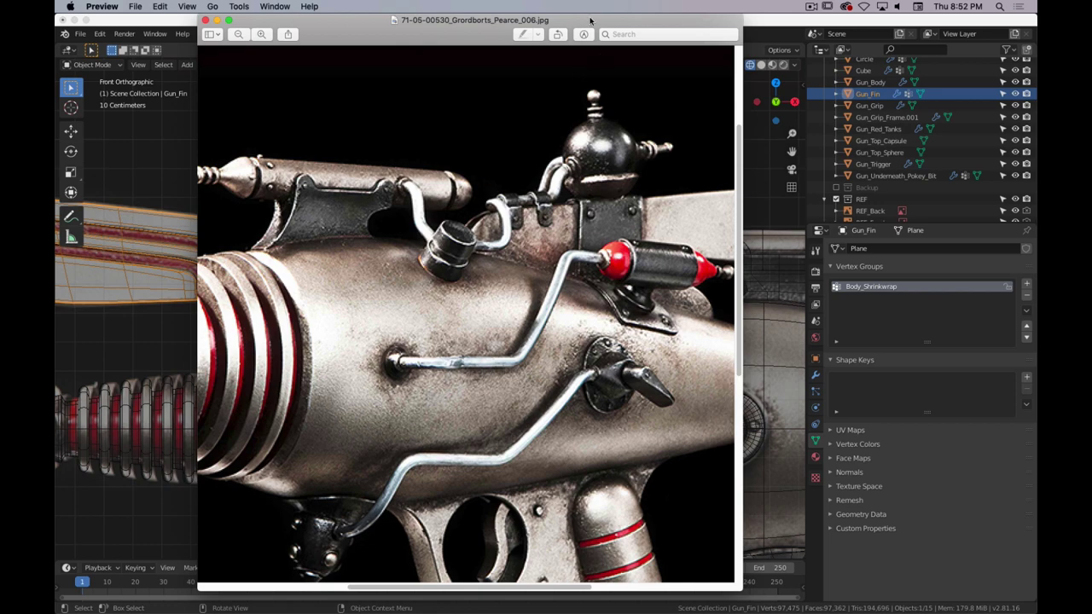
drag(610, 22, 56, 94)
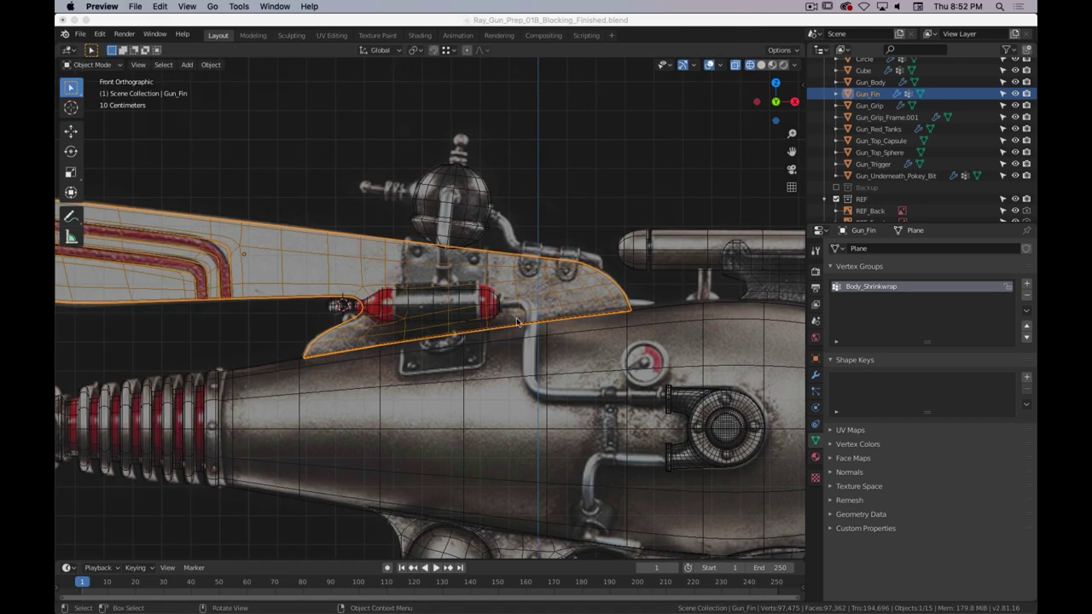
- Return to Blender and select the block of fin faces beneath the top sphere that matches the bracket in the reference
click(432, 275)
key(Tab)
key(z)
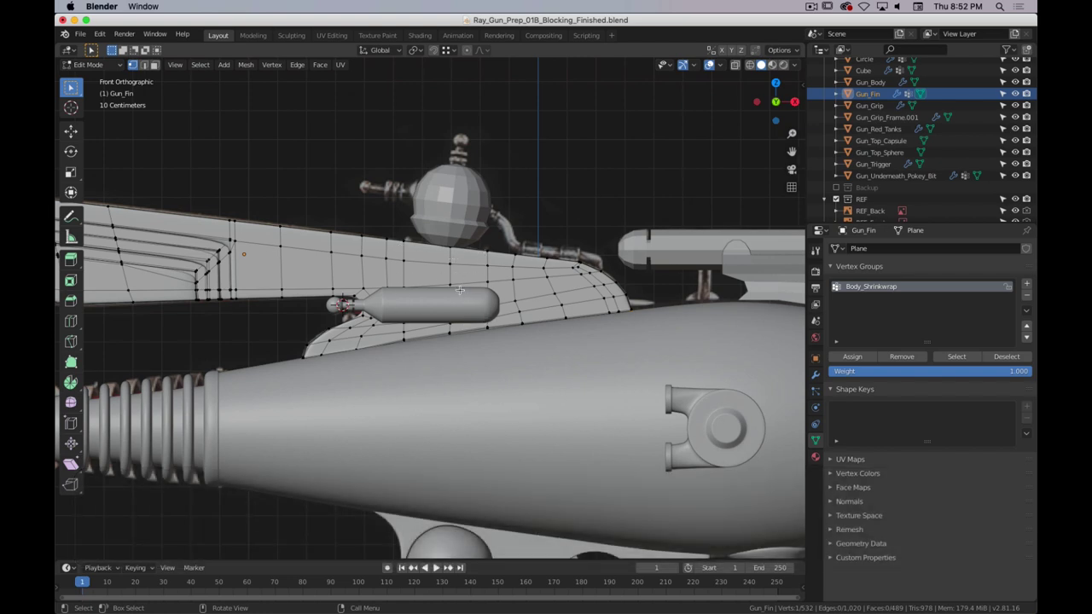
key(3)
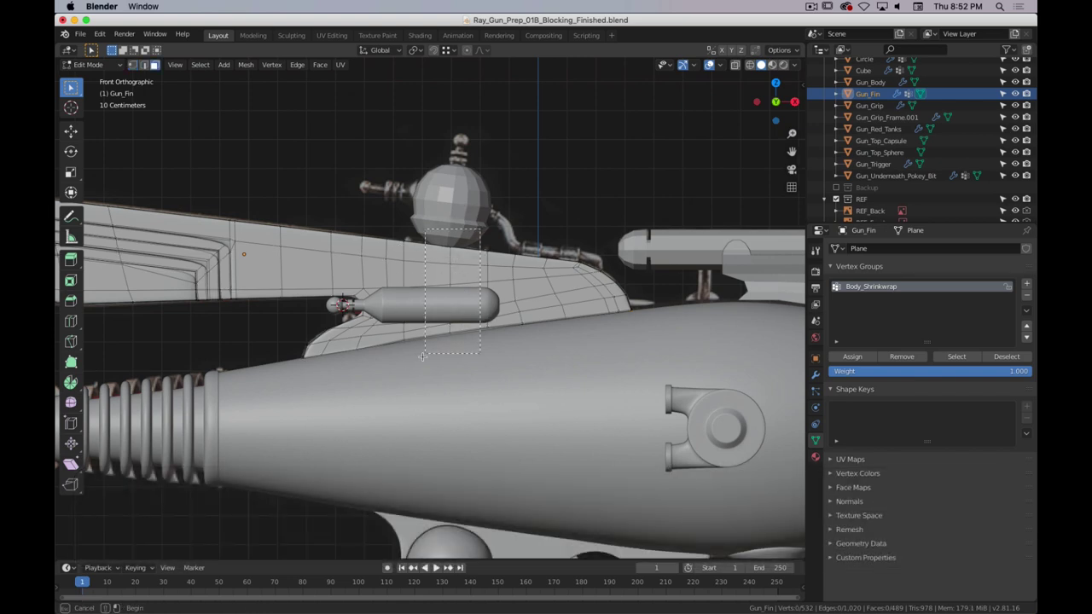
alt+click(426, 241)
key(z)
click(301, 407)
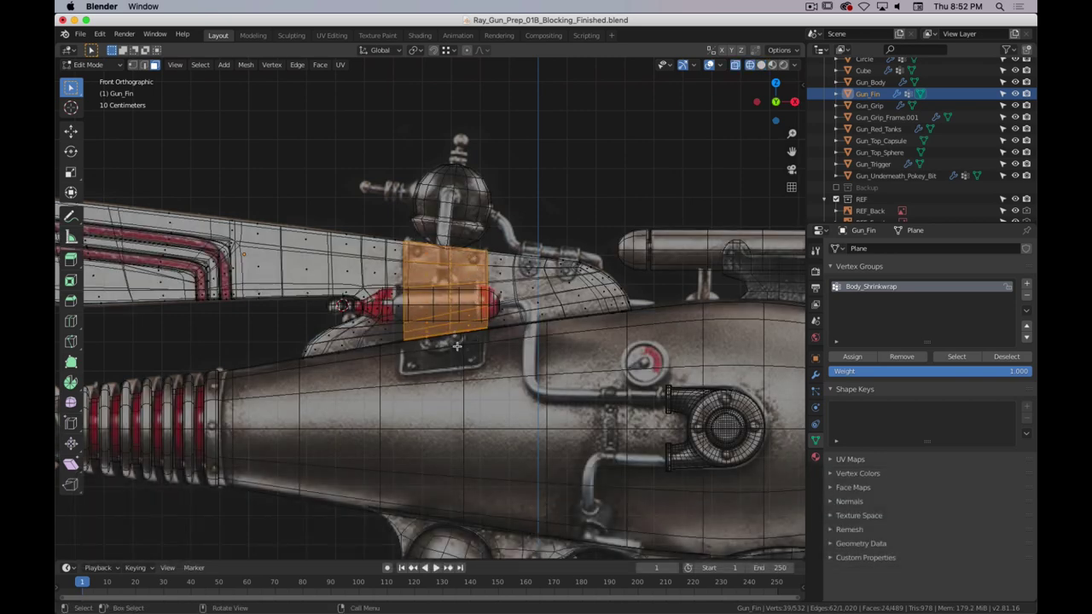
- Duplicate the selected fin faces in place and separate the copy into its own object
key(shift+d)
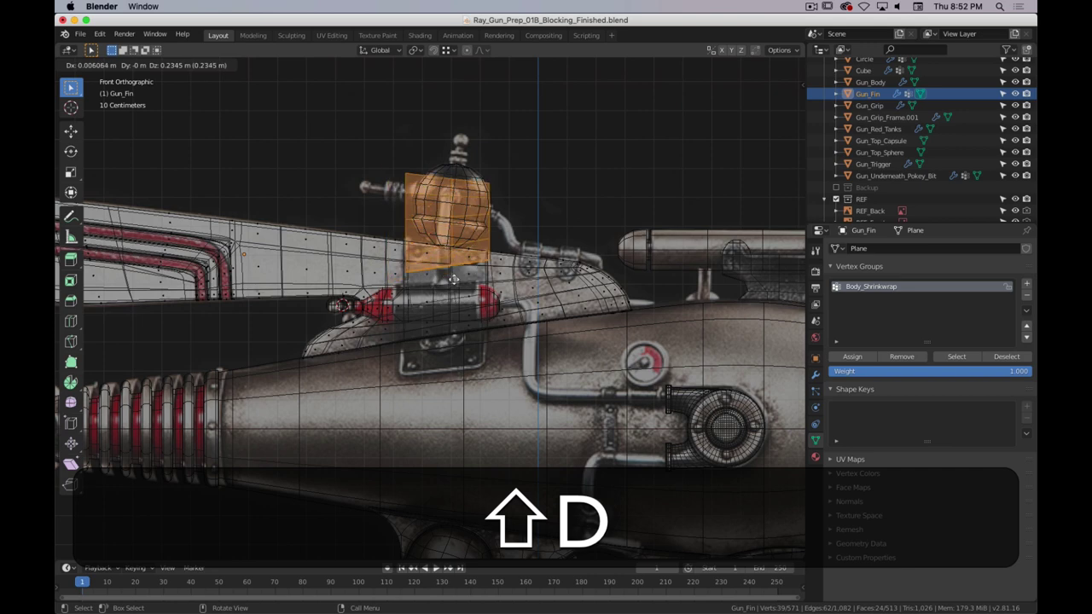
right_click(468, 332)
key(p)
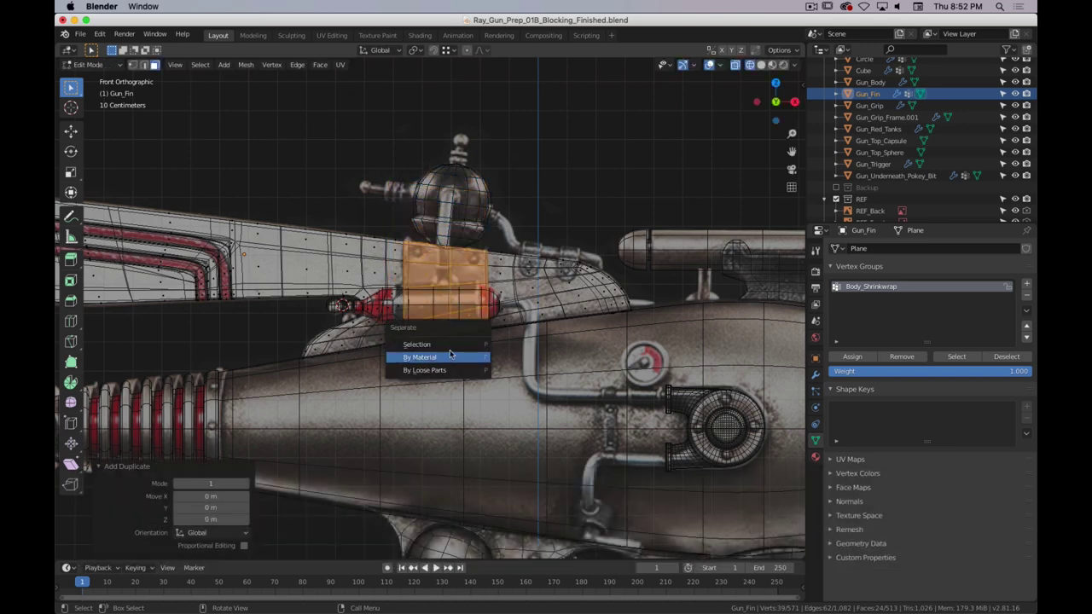
click(455, 344)
- In solid shading, select only the separated fin piece and enter its Edit Mode
key(z)
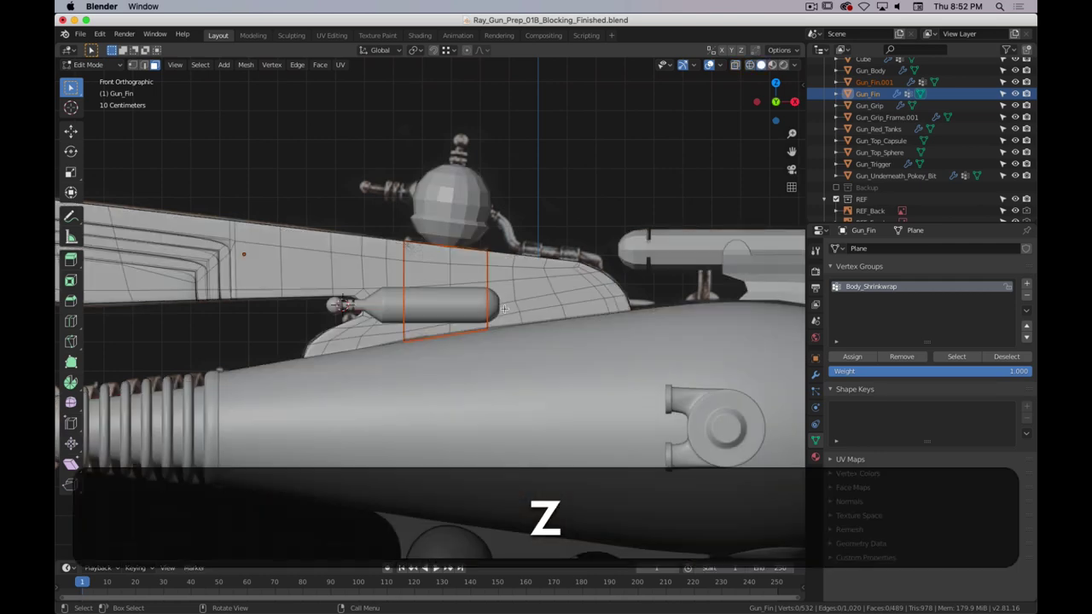
mouse_move(631, 273)
middle_down()
mouse_move(535, 289)
mouse_move(537, 266)
mouse_move(385, 316)
mouse_move(470, 317)
middle_up()
scroll(513, 280, up, 4)
key(Tab)
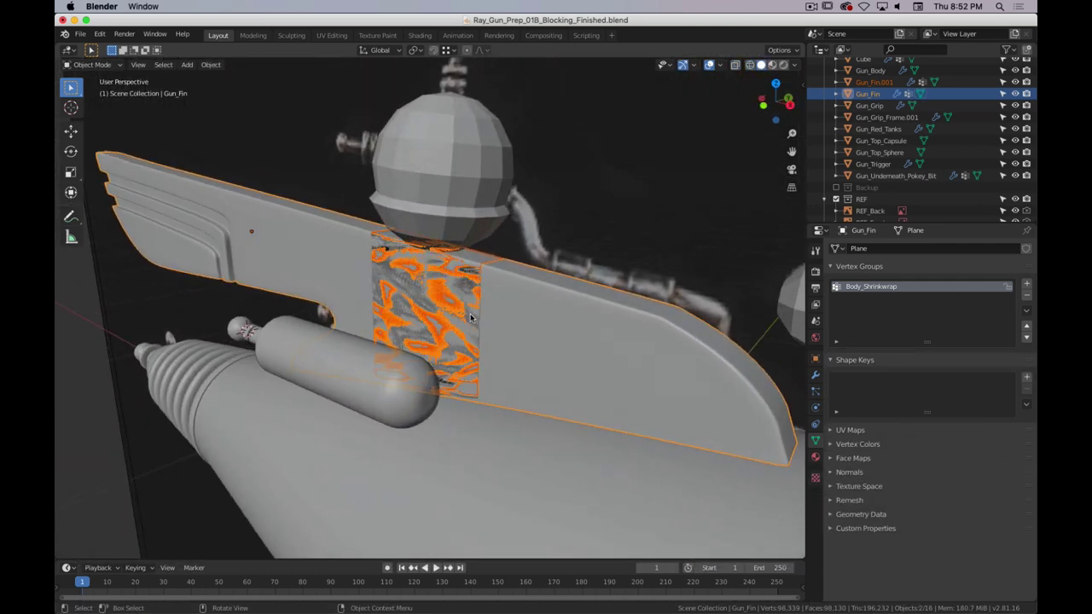
key(Tab)
key(Tab)
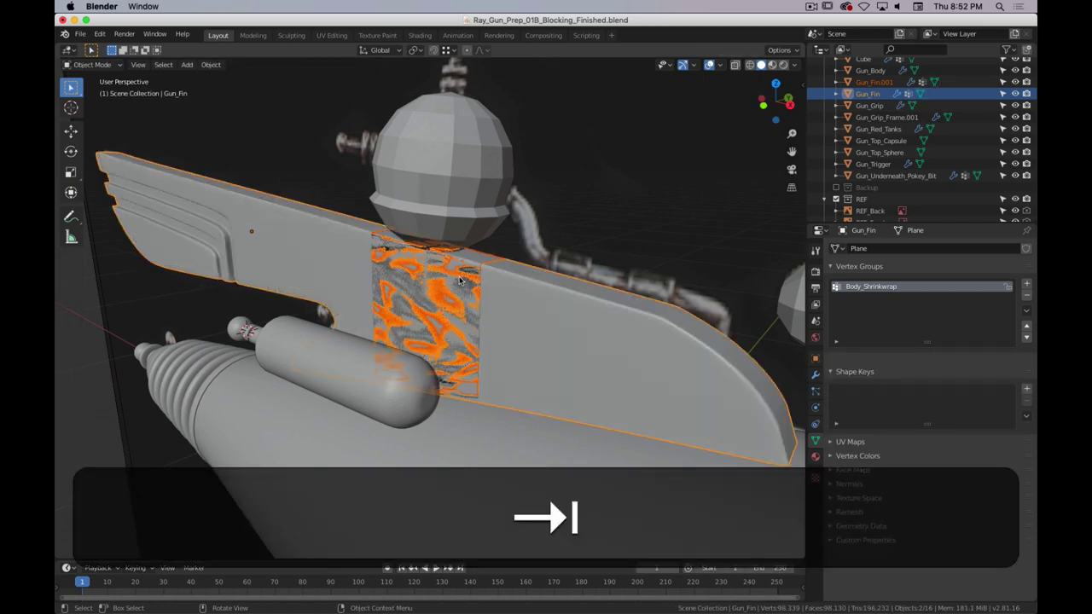
click(478, 266)
key(Tab)
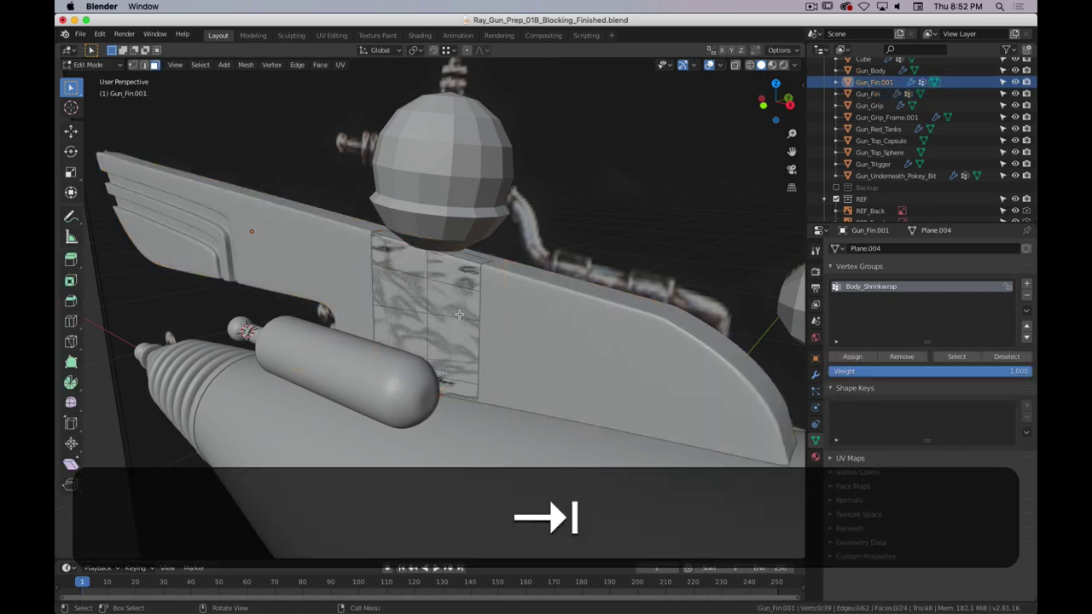
- Dissolve the narrow supporting edge loop along the bottom of the separated fin piece
middle_drag(479, 268, 448, 305)
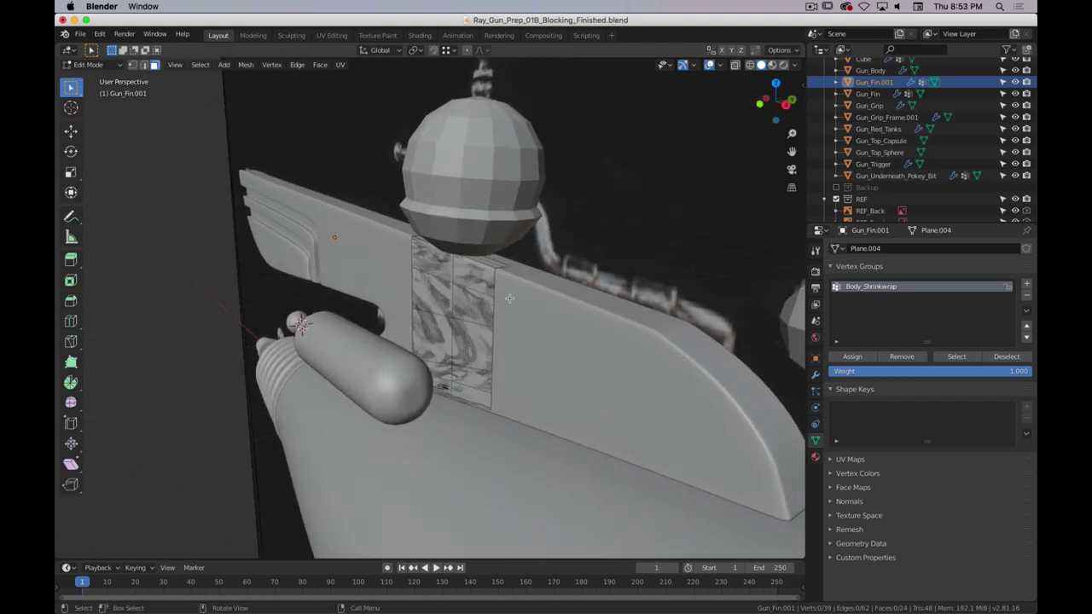
middle_drag(466, 330, 417, 321)
scroll(465, 318, up, 4)
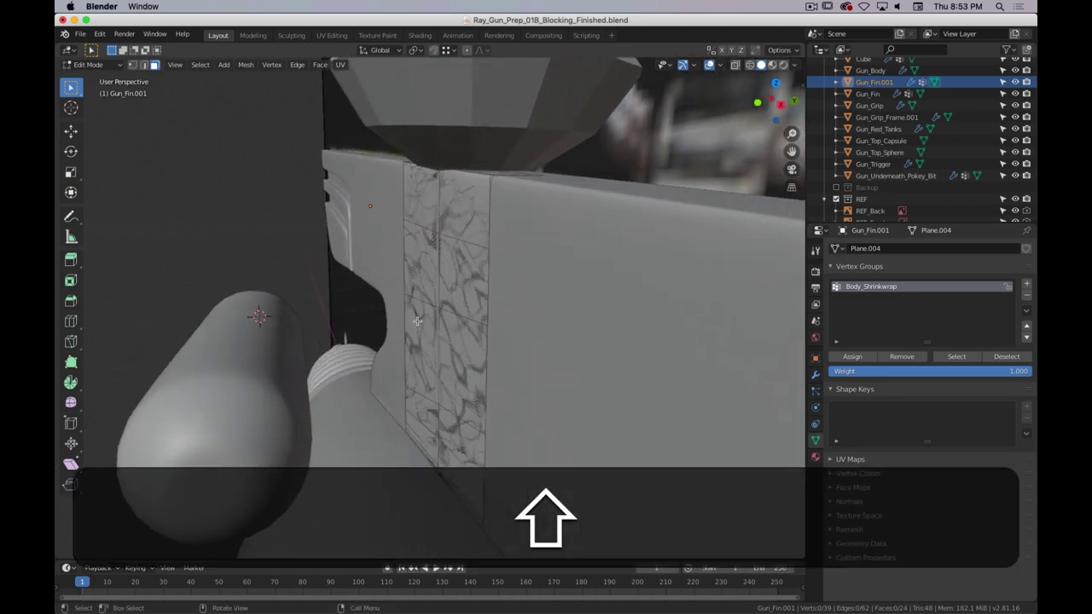
middle_drag(479, 279, 430, 134)
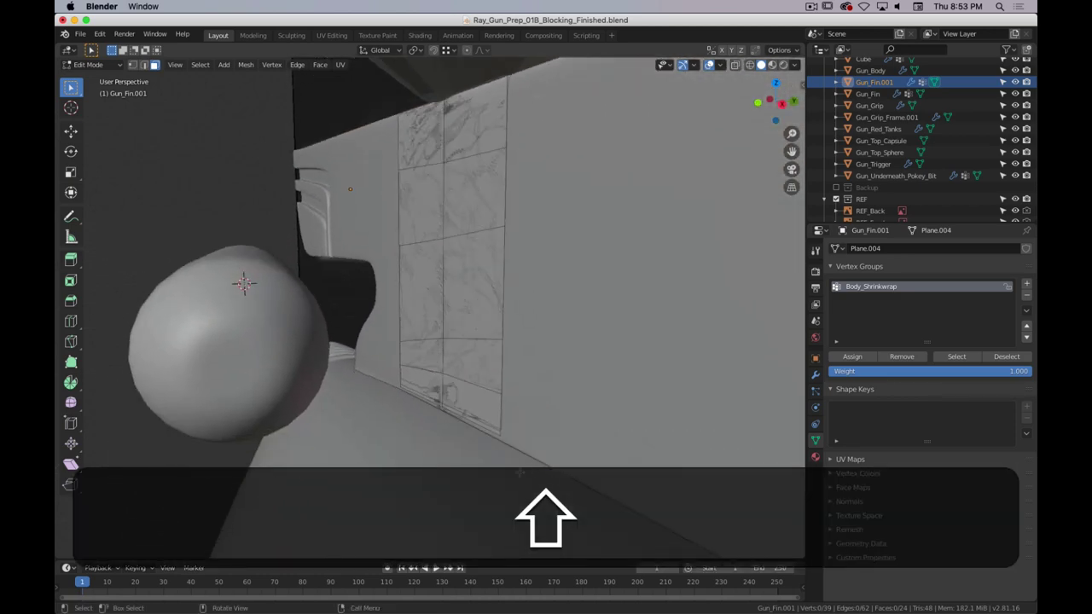
alt+shift+click(492, 429)
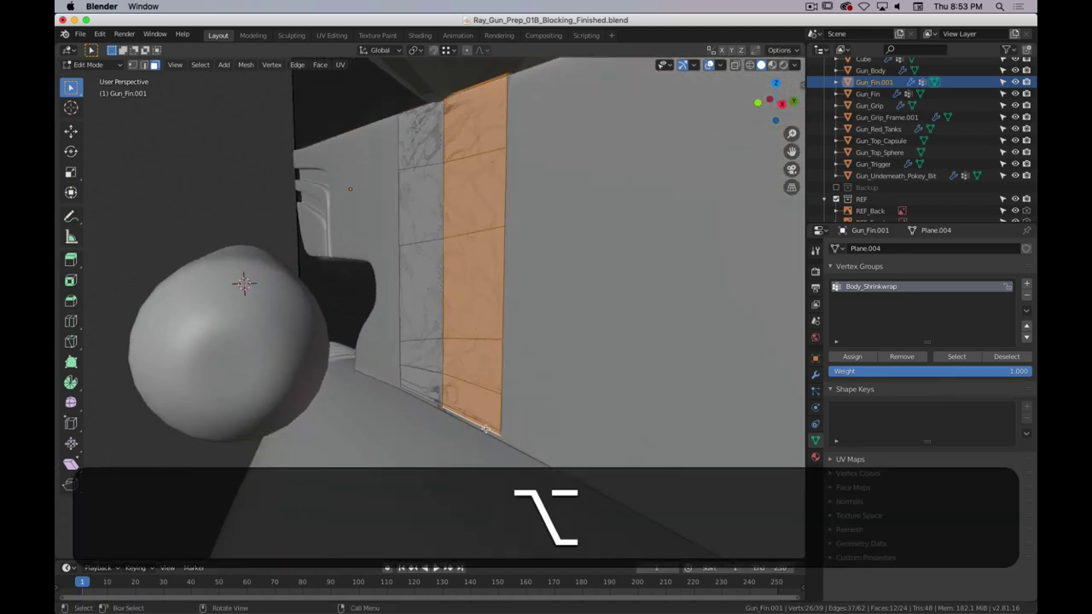
key(alt+a)
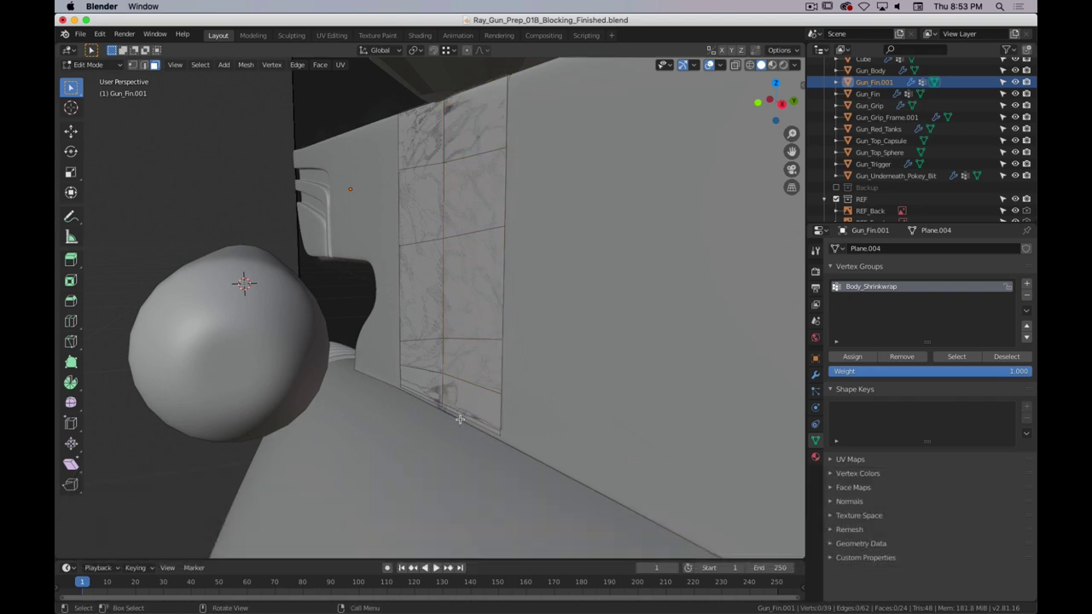
key(2)
alt+click(465, 414)
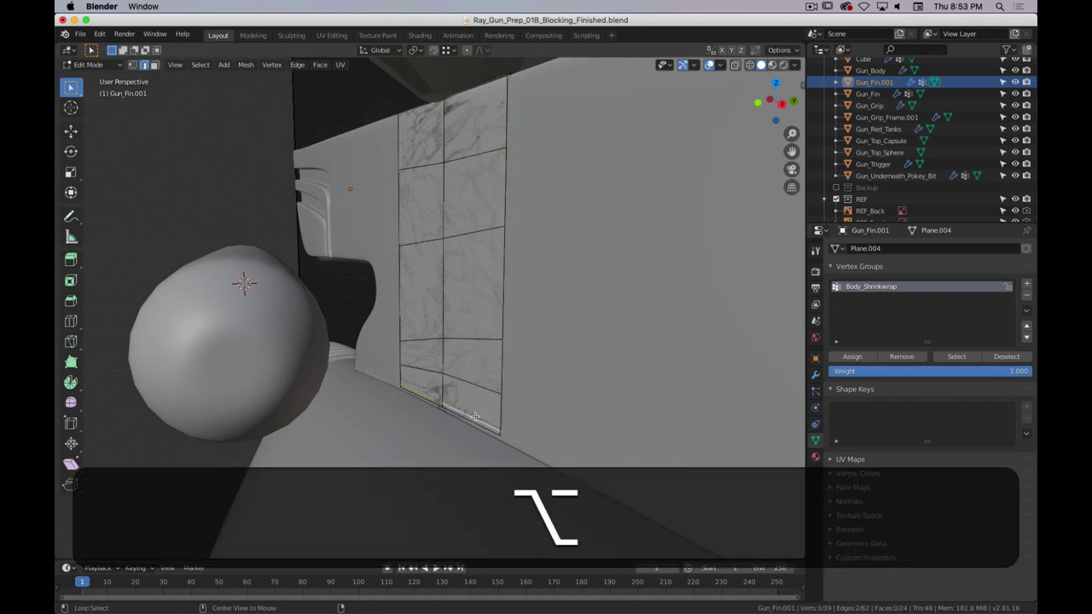
scroll(475, 418, up, 3)
shift+middle_drag(479, 422, 475, 394)
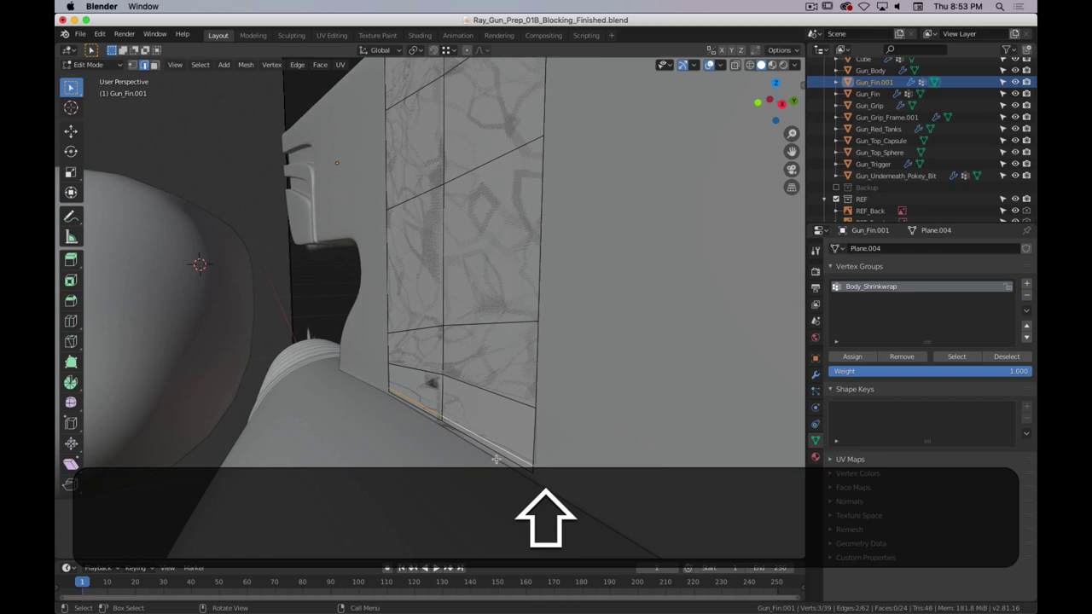
key(x)
click(482, 540)
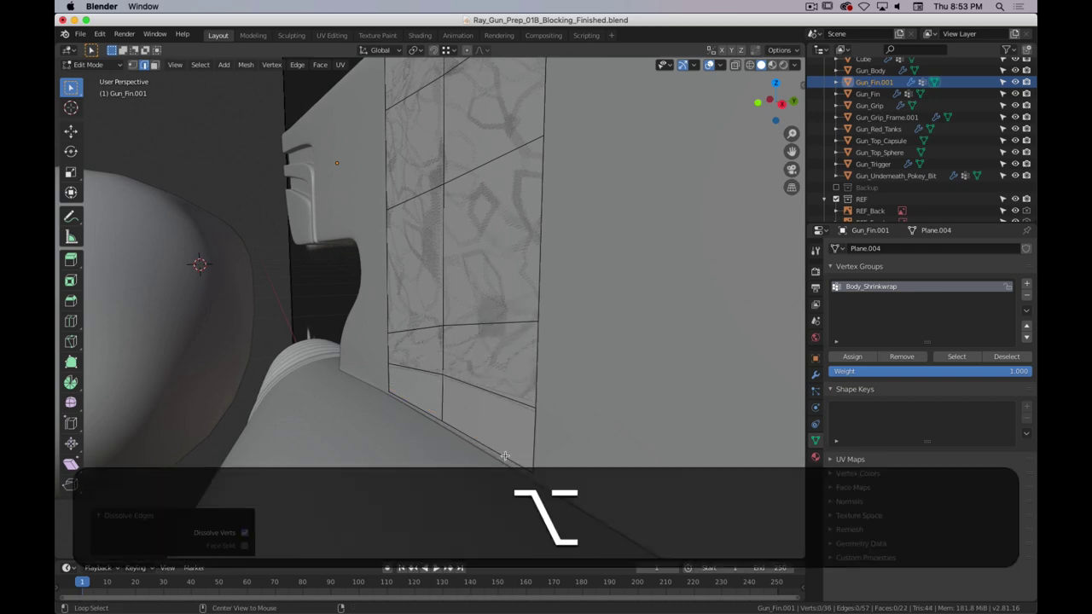
- Extrude the plate's bottom edges outward over the gun body with X locked, about 0.078 m
middle_drag(505, 457, 446, 375)
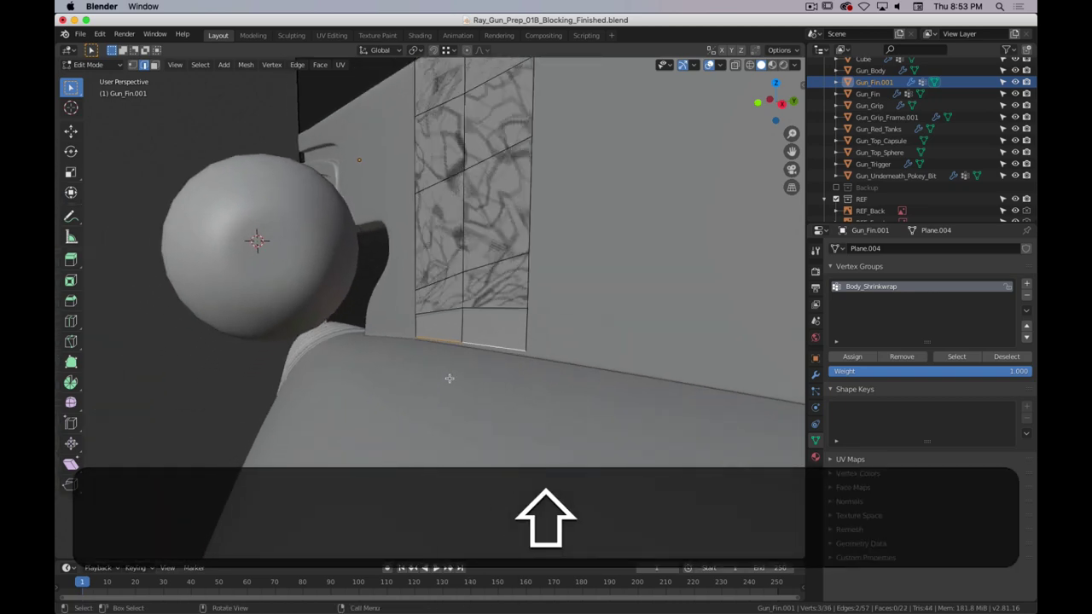
key(e)
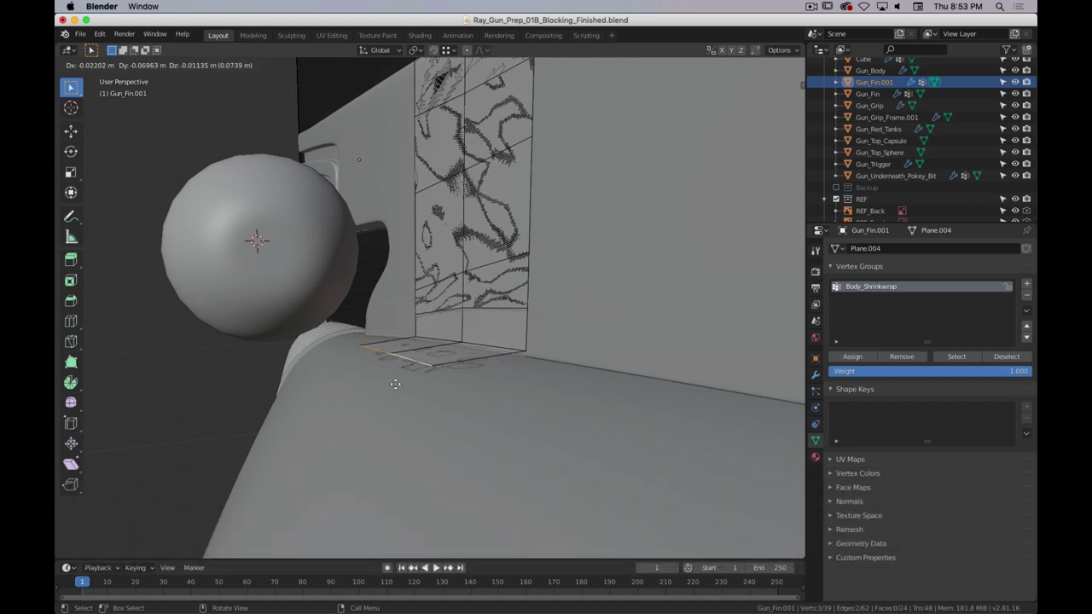
key(shift+x)
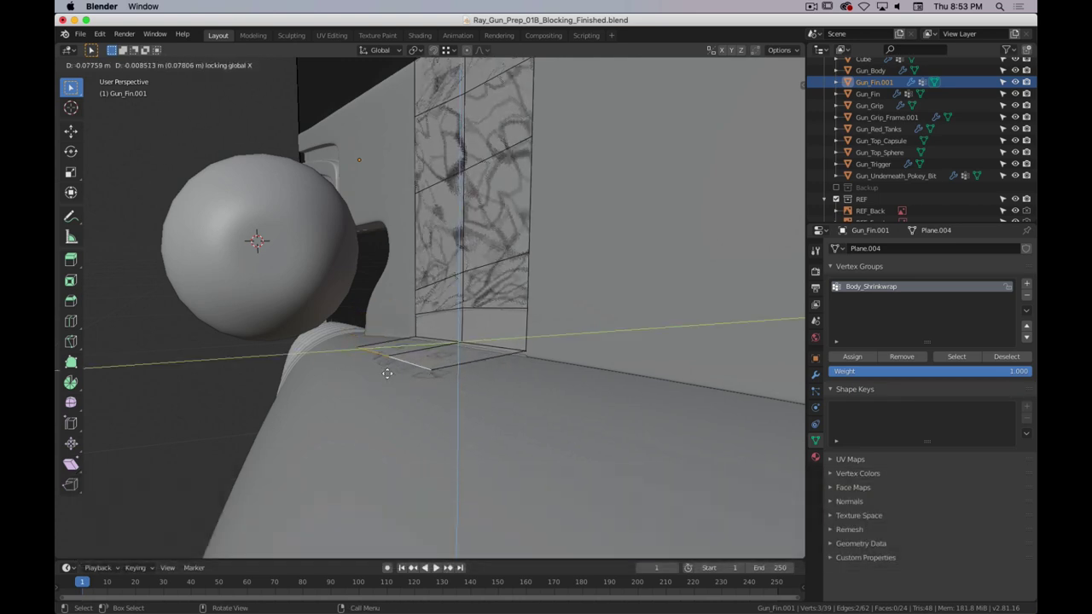
click(387, 371)
- Split the 3D viewport in two and frame the bracket area in a front orthographic view in the second one
drag(801, 51, 503, 101)
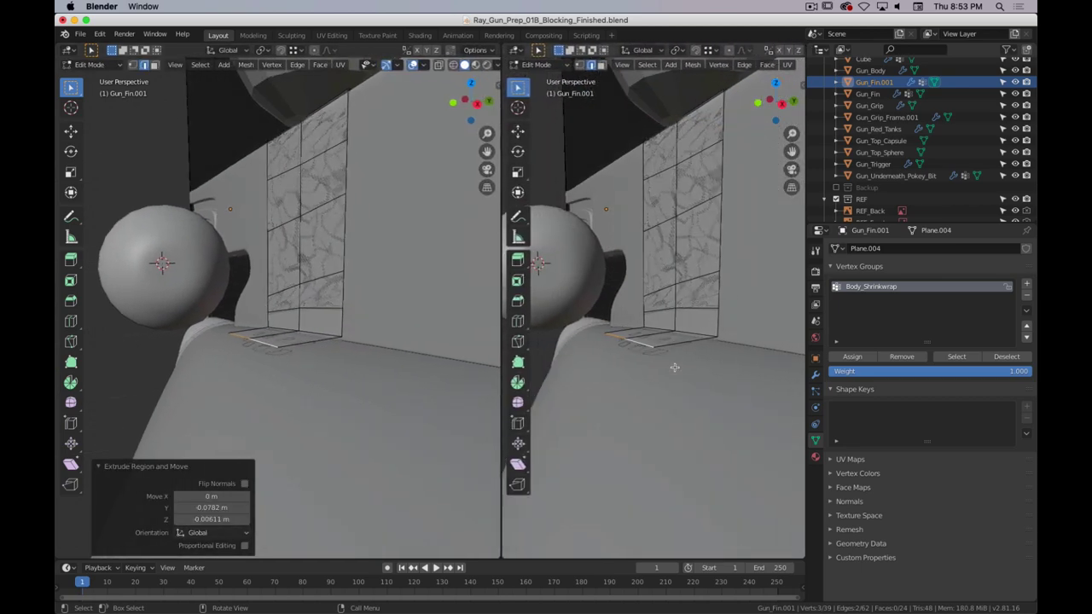
key(KP_1)
scroll(497, 278, up, 3)
scroll(662, 344, down, 4)
shift+middle_drag(641, 344, 732, 326)
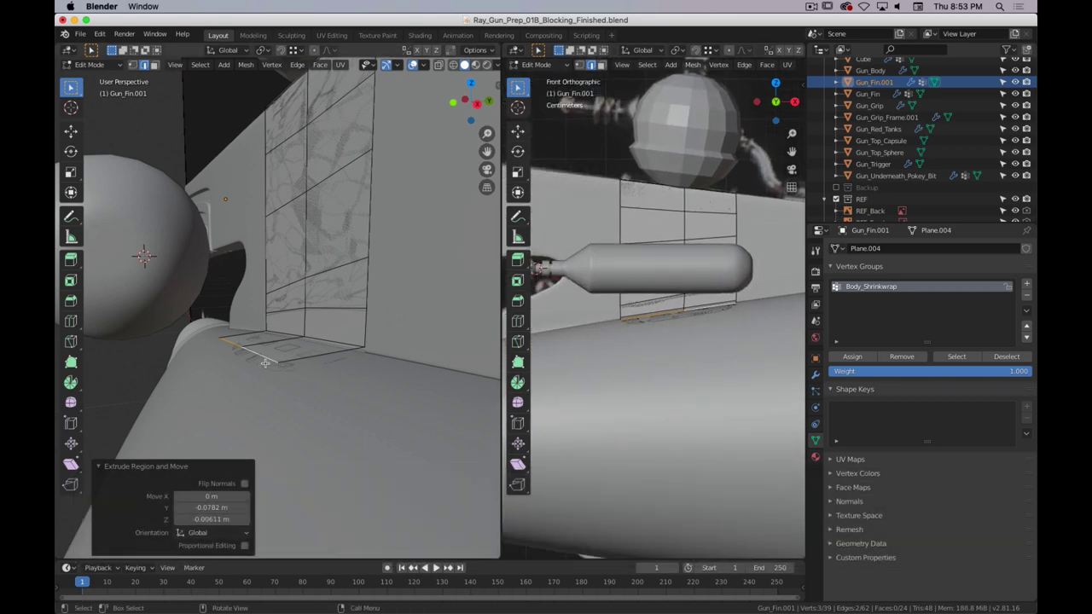
- Extrude the flange's outer edges twice more, stepping outward and down along the gun body's curve
key(e)
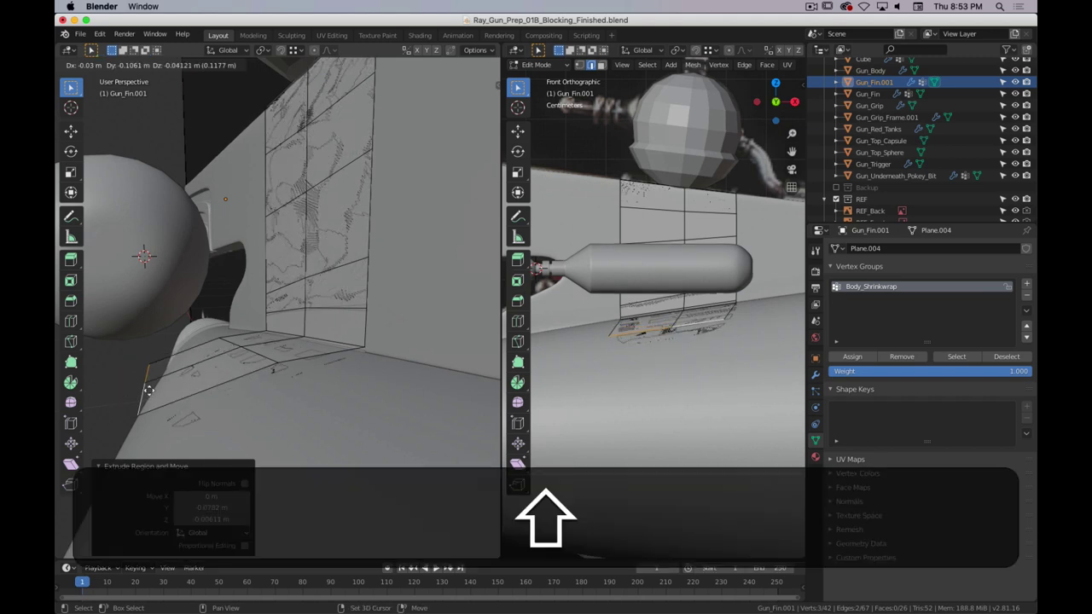
key(shift+x)
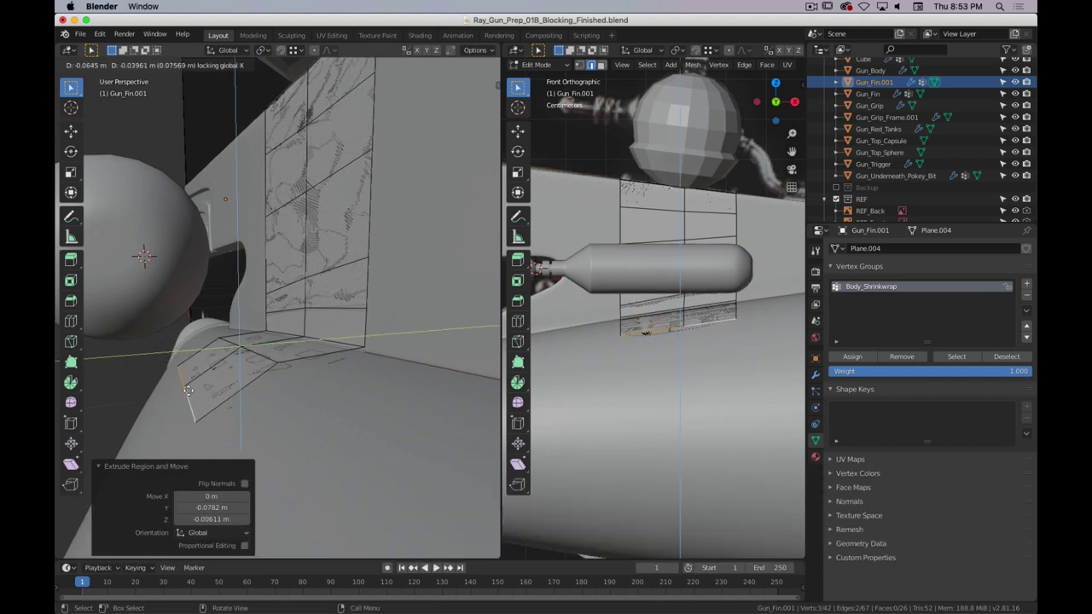
click(189, 387)
middle_drag(190, 387, 262, 363)
key(e)
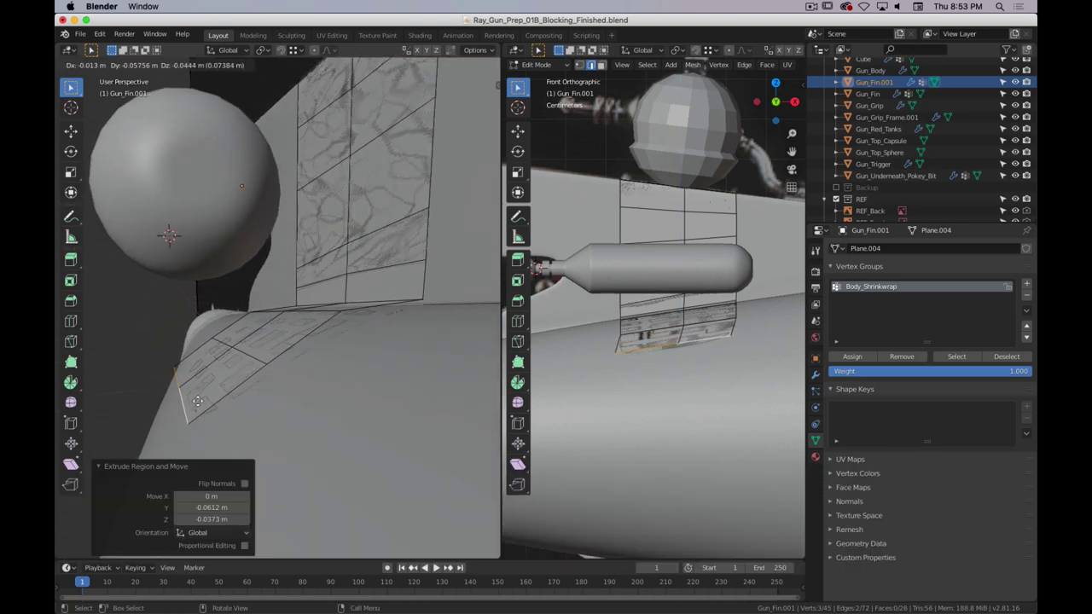
click(202, 401)
scroll(247, 372, down, 2)
- Leave Edit Mode, review the plate's Shrinkwrap settings and delete its inherited Body_Shrinkwrap vertex group
key(Tab)
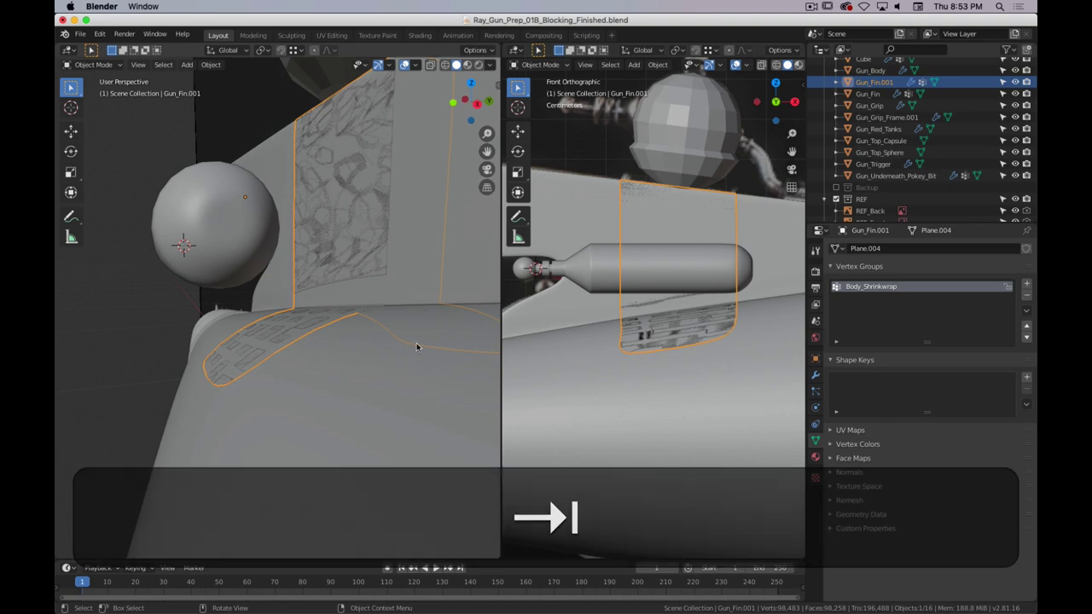
click(816, 375)
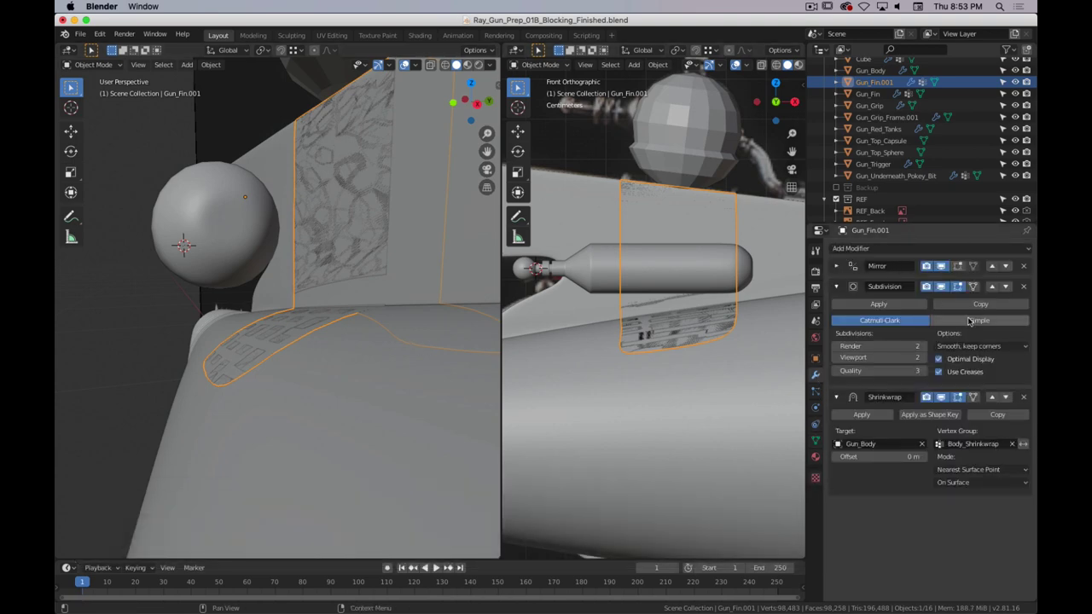
middle_drag(348, 317, 376, 322)
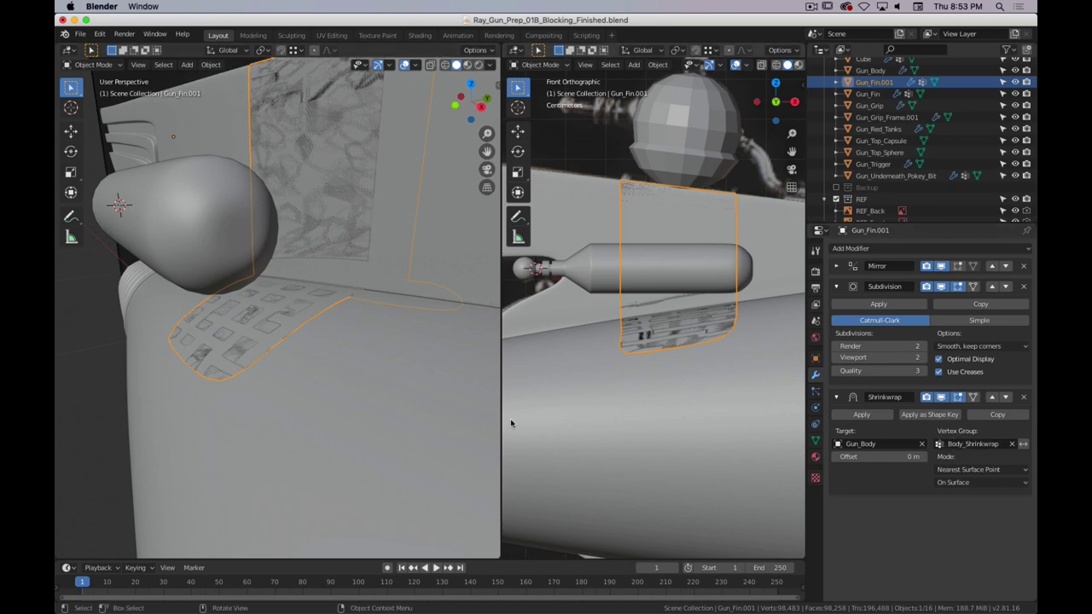
middle_drag(285, 353, 346, 365)
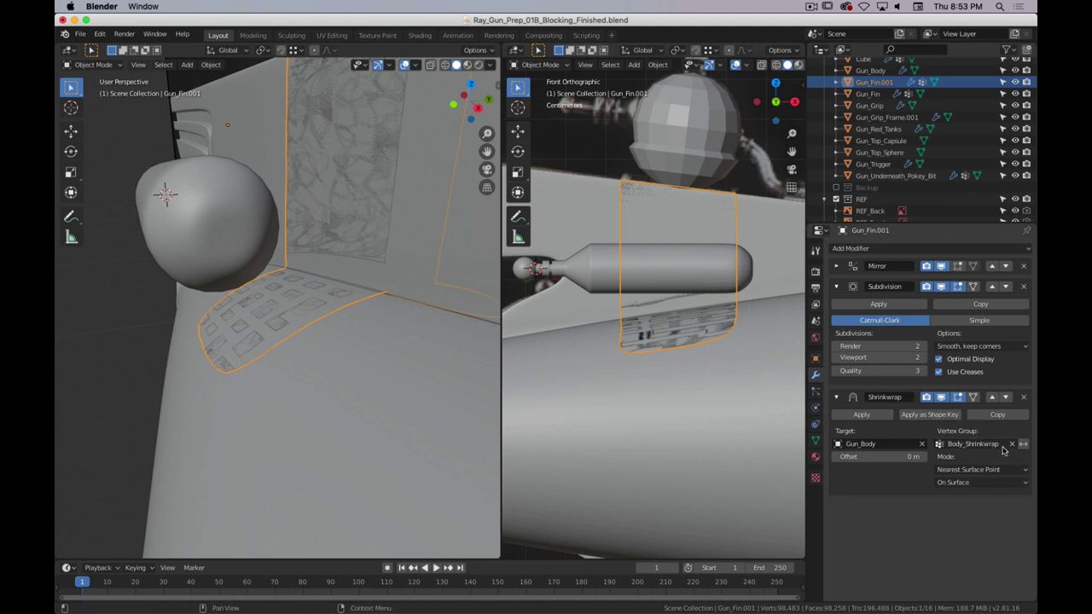
click(815, 440)
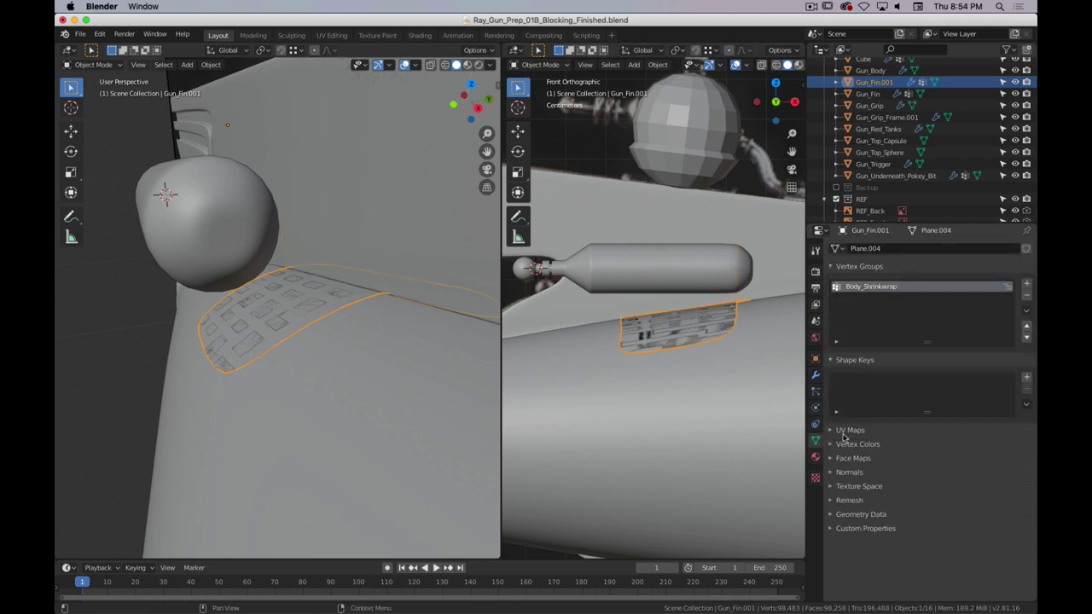
click(1025, 296)
- Back in Edit Mode, select all vertices of the flange lying over the gun body
key(Tab)
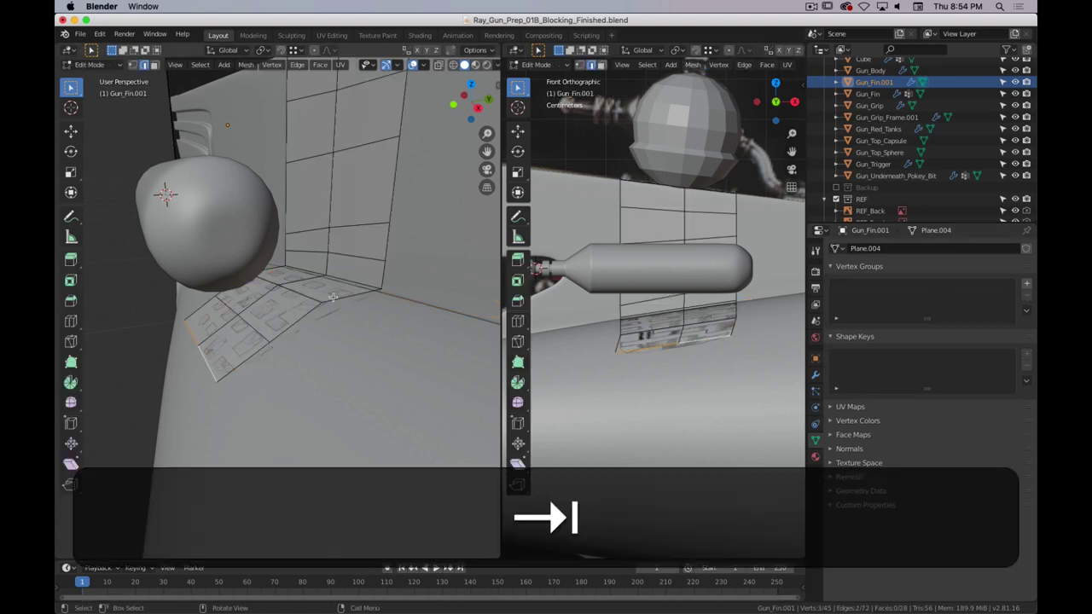
key(1)
middle_drag(315, 328, 240, 345)
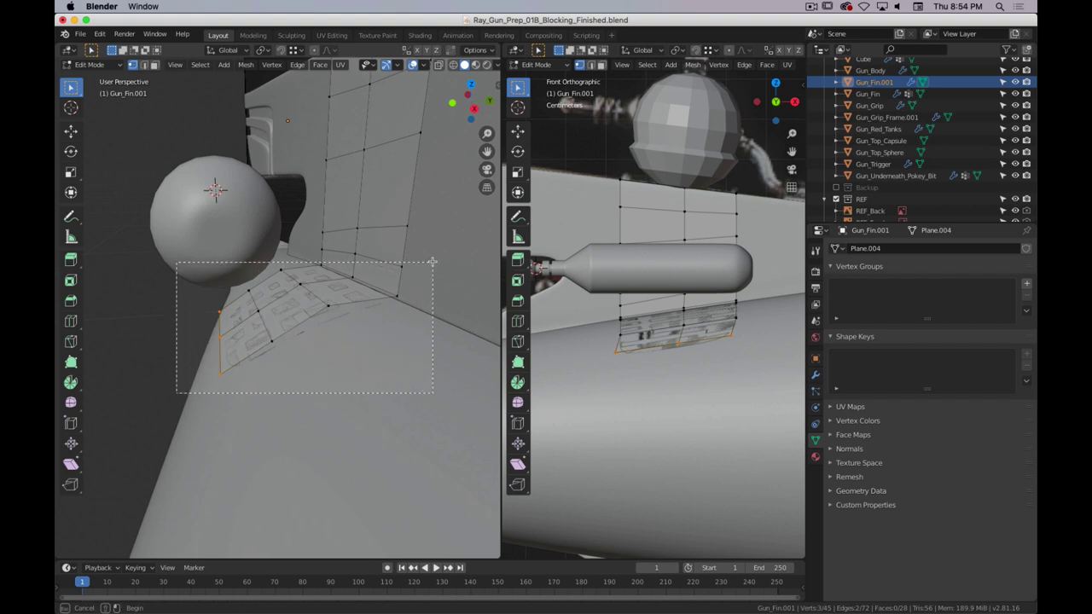
drag(432, 262, 419, 260)
middle_drag(426, 312, 361, 317)
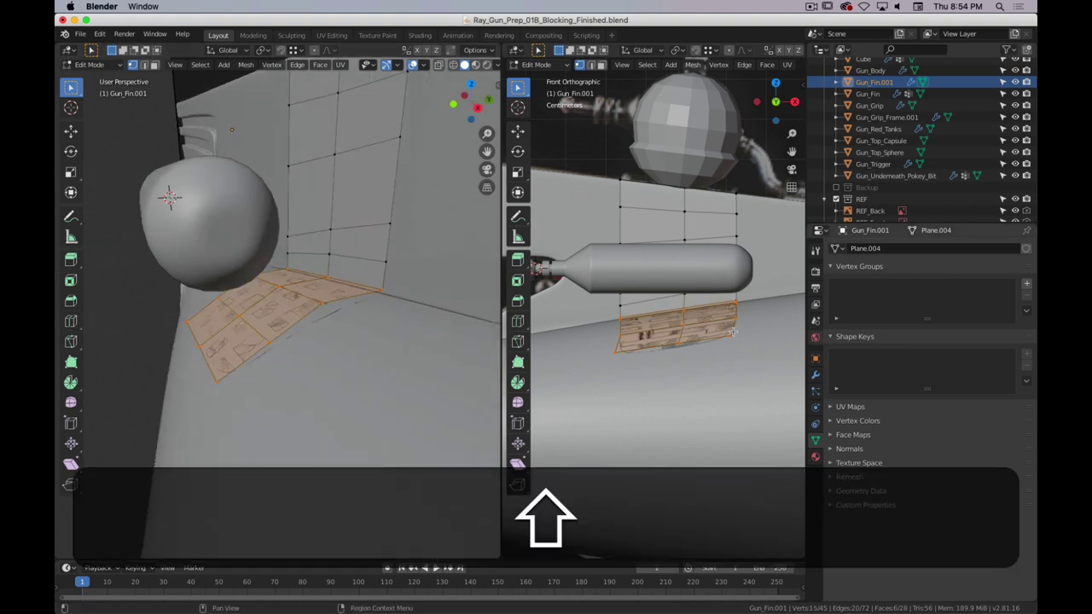
- Add a vertex group named Body_Shrinkwrap for the flange vertices and choose it as the Shrinkwrap modifier's vertex group
click(1027, 284)
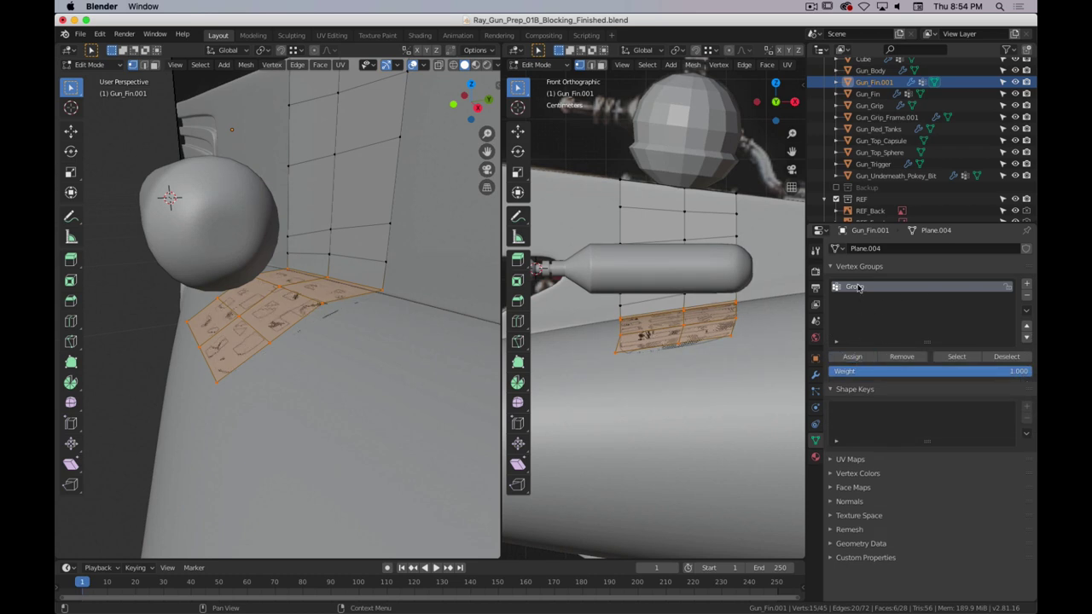
text(Bod)
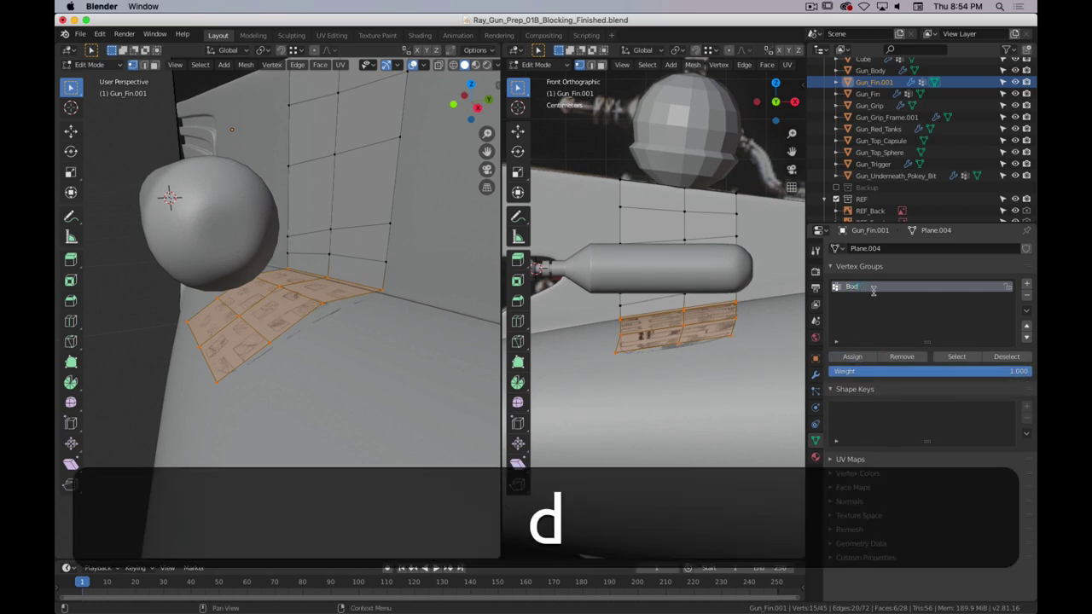
text(y_Shrinkwrap)
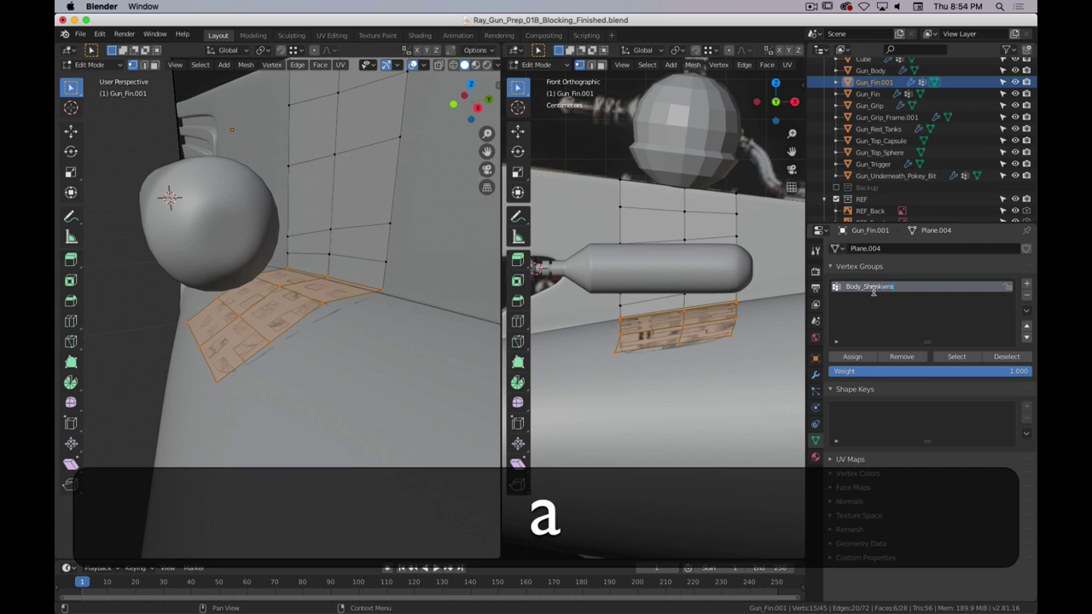
key(Return)
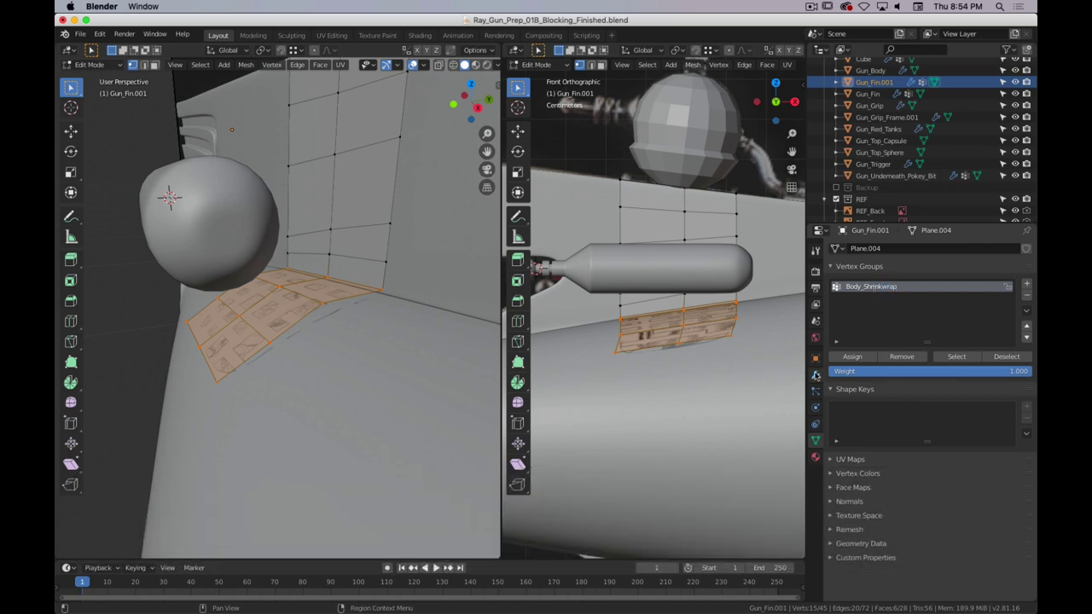
click(814, 375)
click(973, 443)
click(956, 465)
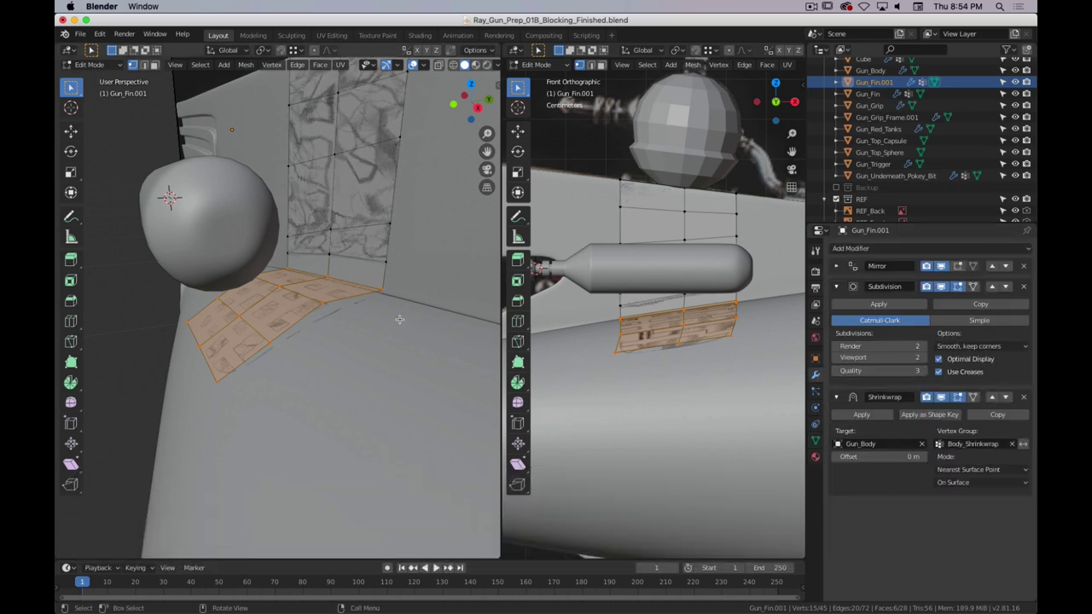
- Select the edge row just above the plate's bend, then restore a single viewport in front wireframe view around the bracket
middle_drag(399, 319, 373, 273)
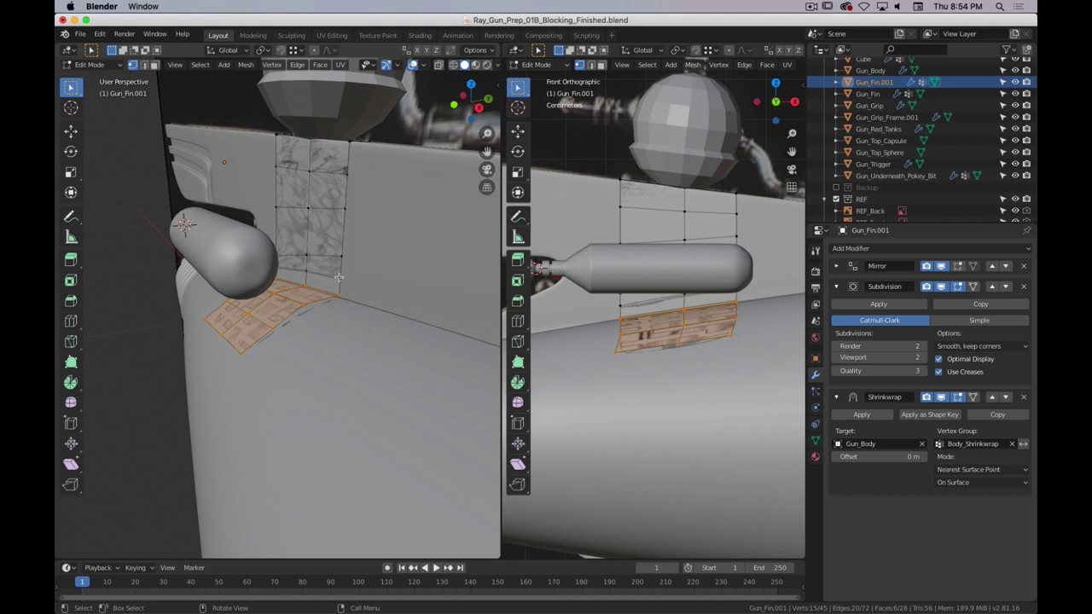
middle_drag(350, 266, 318, 264)
shift+middle_drag(385, 241, 380, 250)
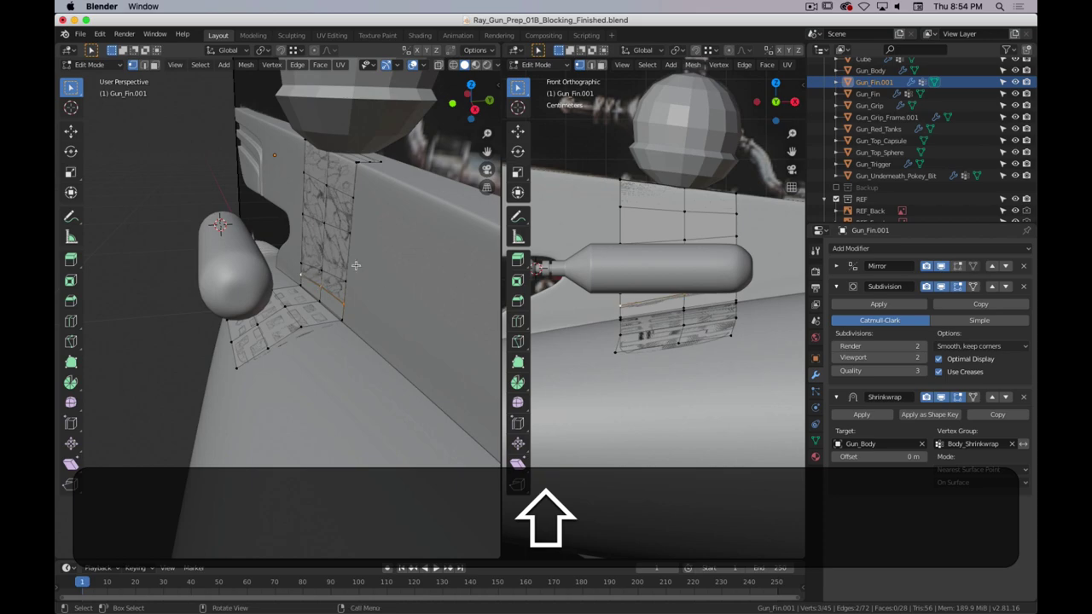
key(shift+z)
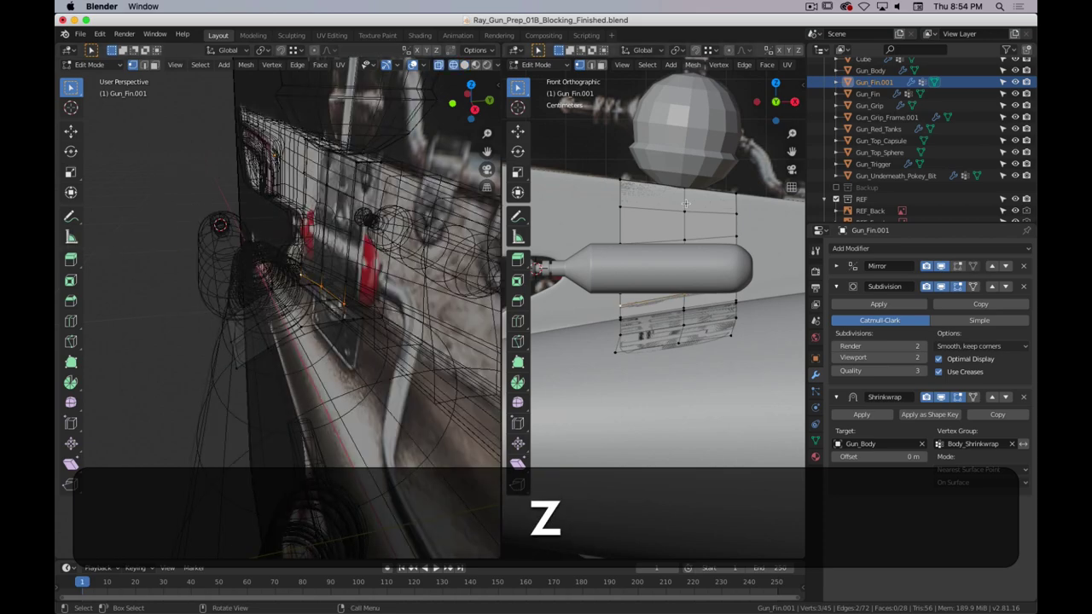
drag(498, 44, 546, 45)
shift+middle_drag(401, 223, 544, 247)
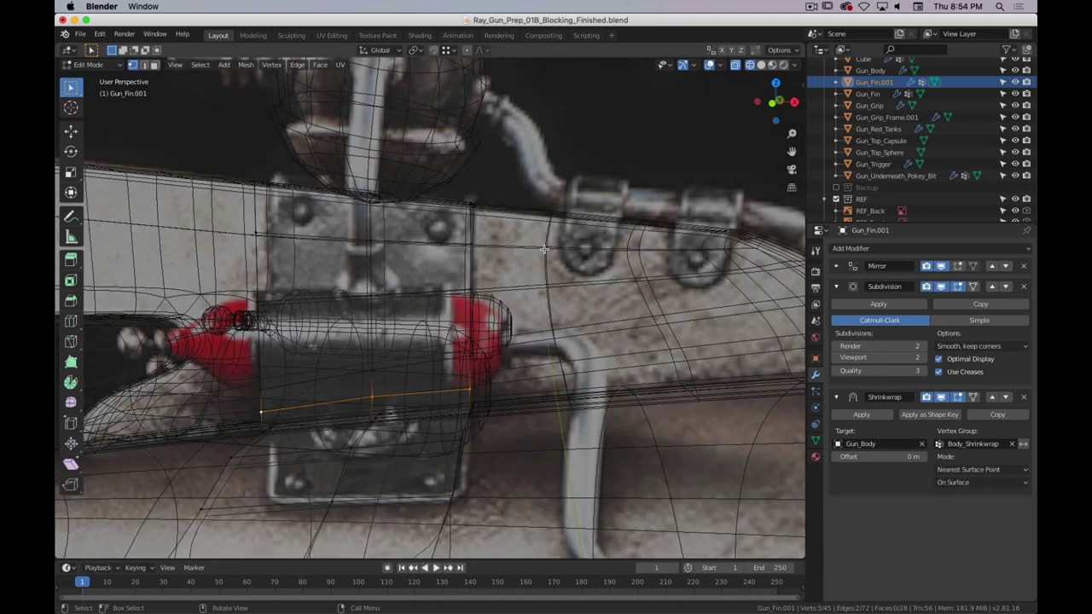
key(1)
scroll(553, 264, down, 4)
shift+middle_drag(509, 286, 573, 257)
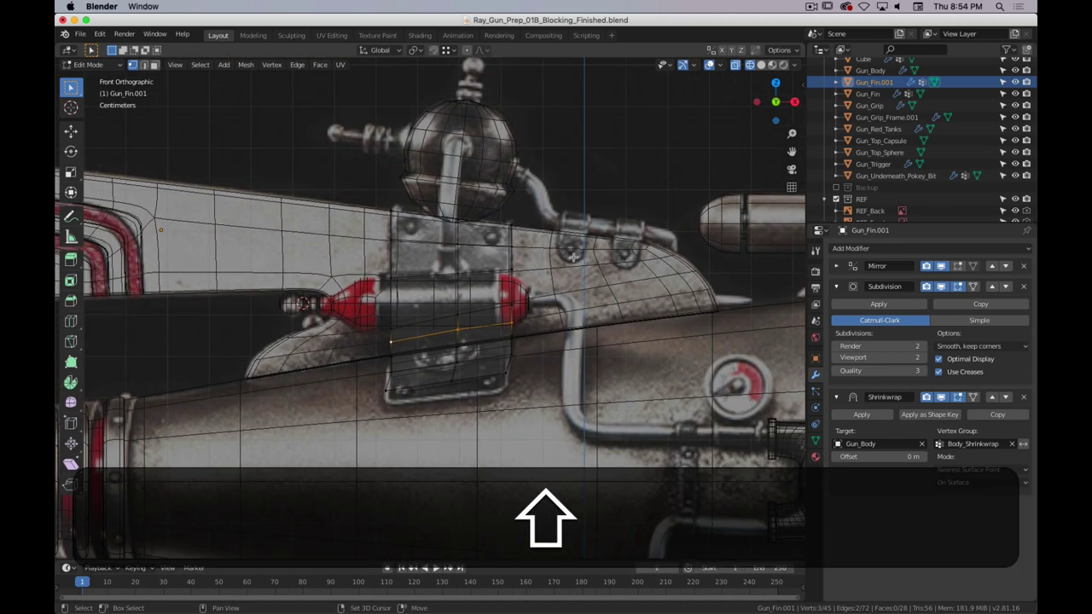
- Select the plate's upright faces against the fin, excluding the bend row and flange, and return to solid shading
shift+drag(446, 262, 292, 346)
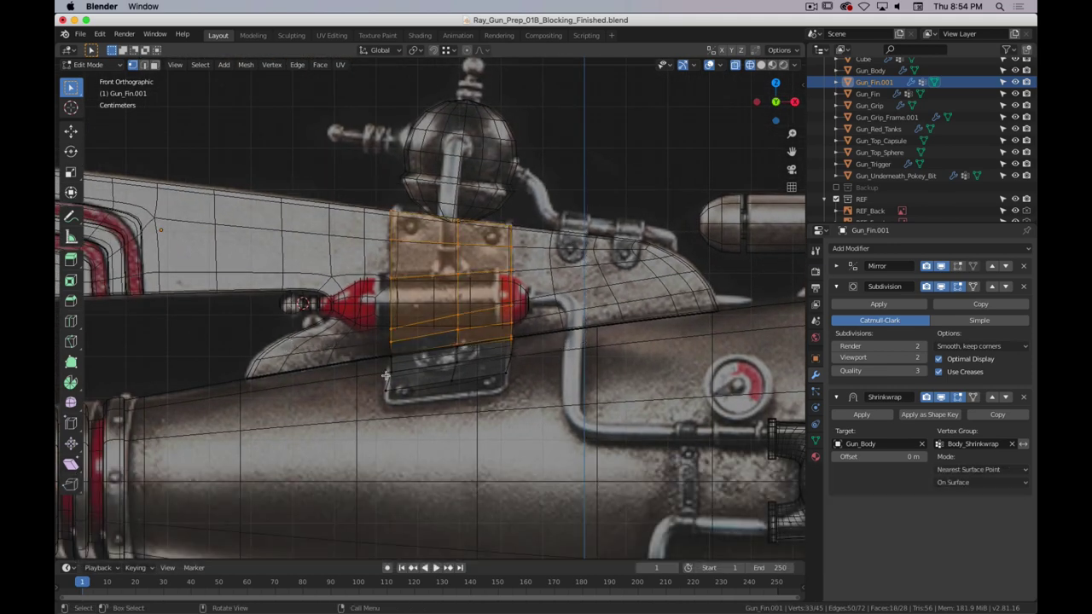
key(c)
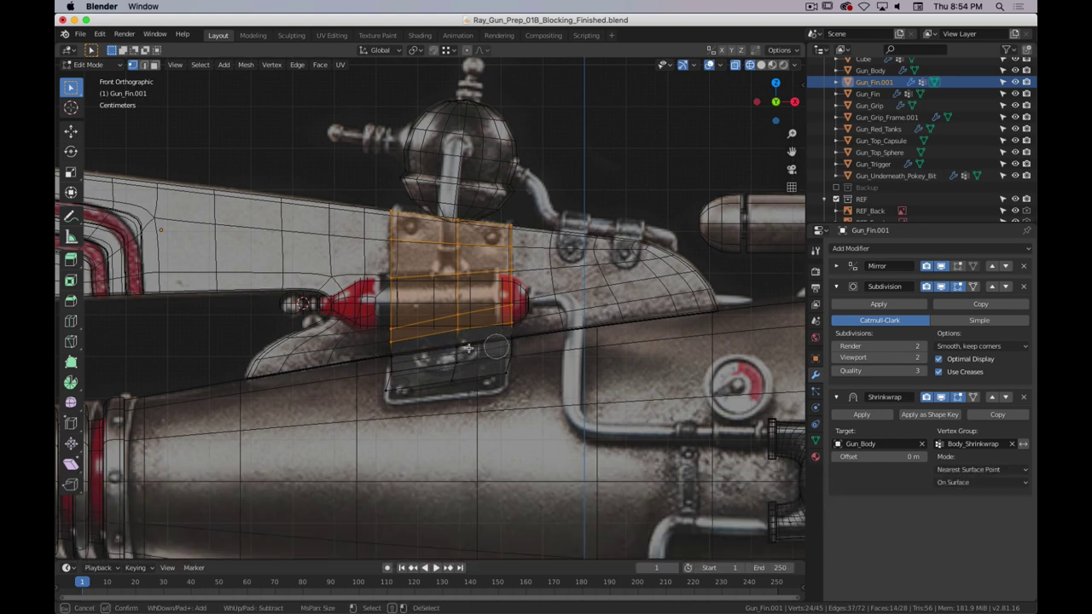
key(Escape)
middle_drag(511, 371, 441, 342)
key(z)
mouse_move(550, 323)
middle_down()
mouse_move(509, 284)
mouse_move(558, 280)
mouse_move(553, 290)
middle_up()
scroll(512, 284, up, 2)
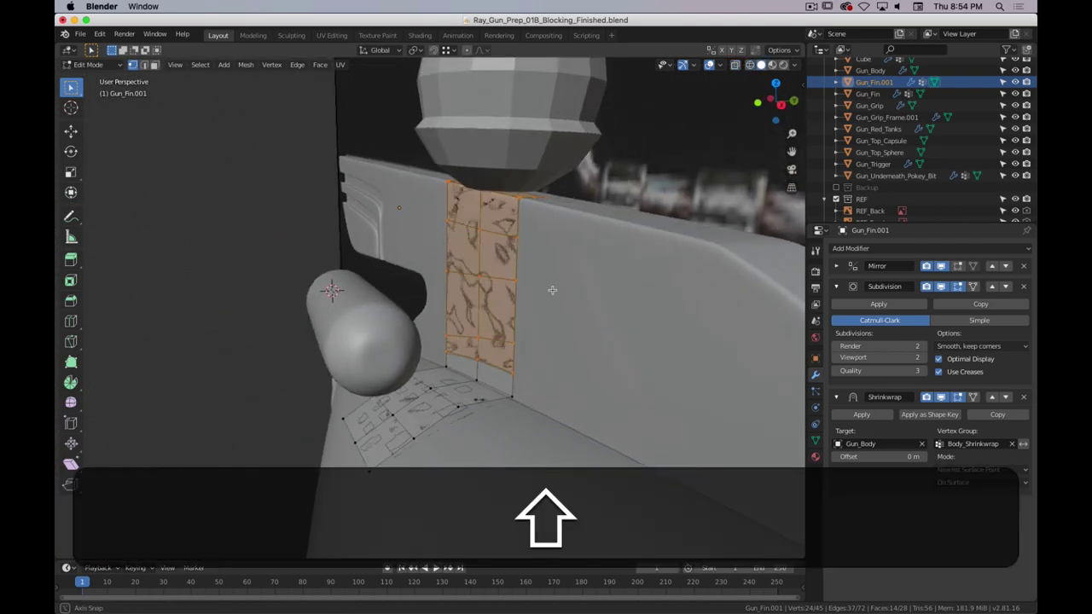
- Offset the selected upright faces from the fin by -0.0029 m along Y and about 0.0027 m along Z
key(s)
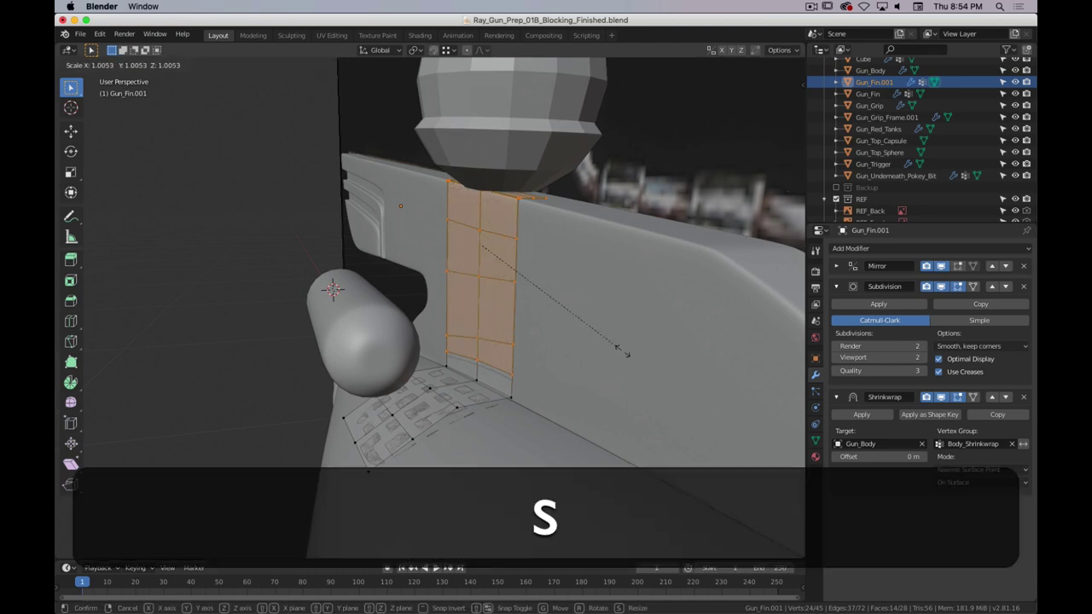
right_click(620, 349)
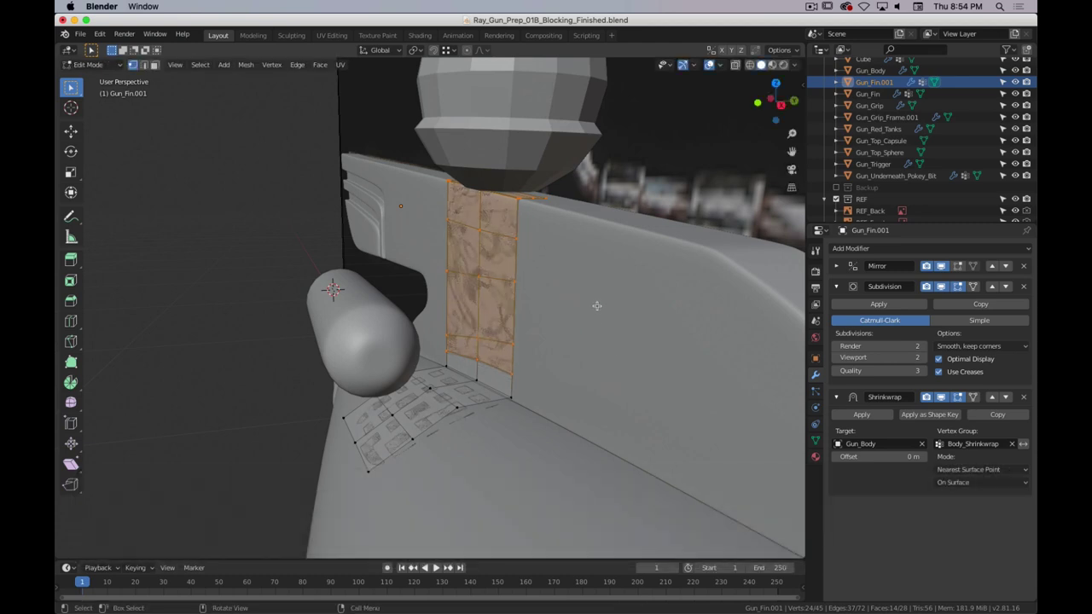
key(g)
key(y)
click(595, 307)
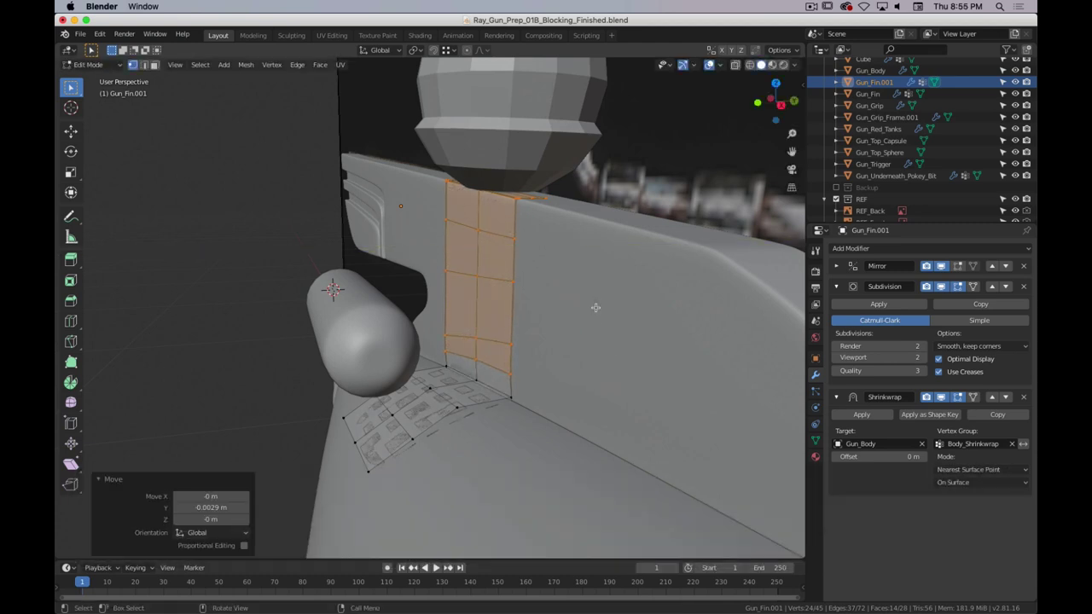
key(g)
key(z)
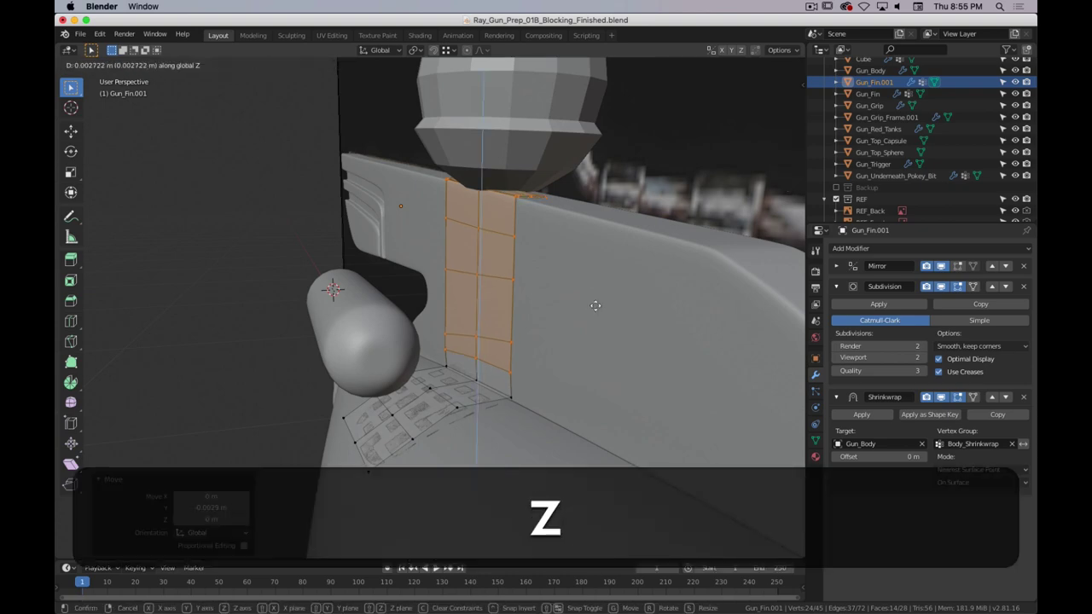
click(596, 305)
middle_drag(569, 316, 565, 296)
- Inspect the offset plate against the fin and body in Object Mode, then re-enter its Edit Mode
key(Tab)
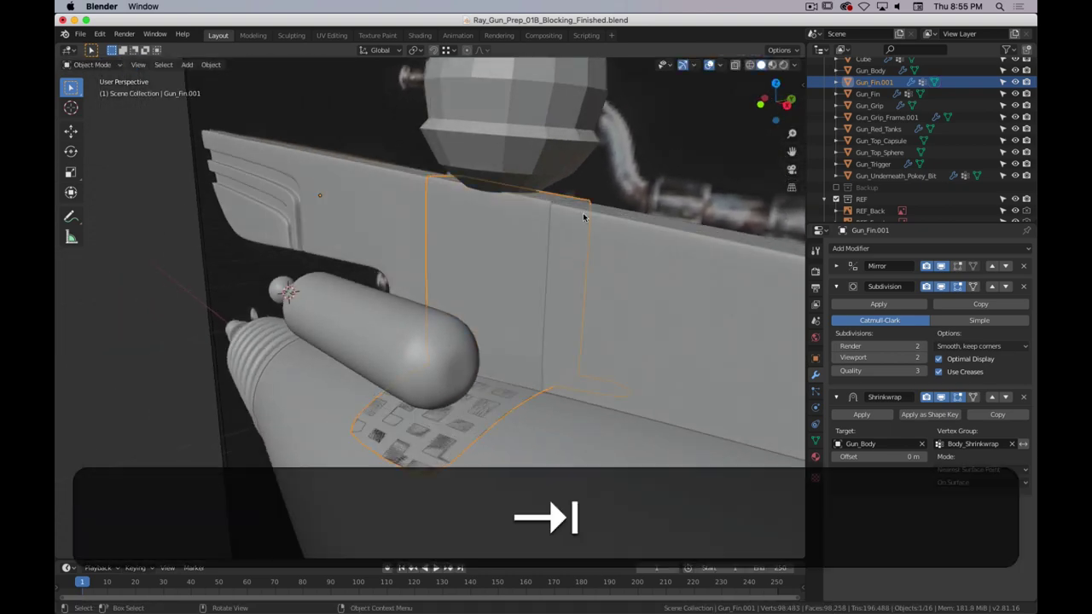
middle_drag(583, 216, 555, 265)
scroll(534, 210, up, 4)
scroll(554, 219, down, 5)
key(Tab)
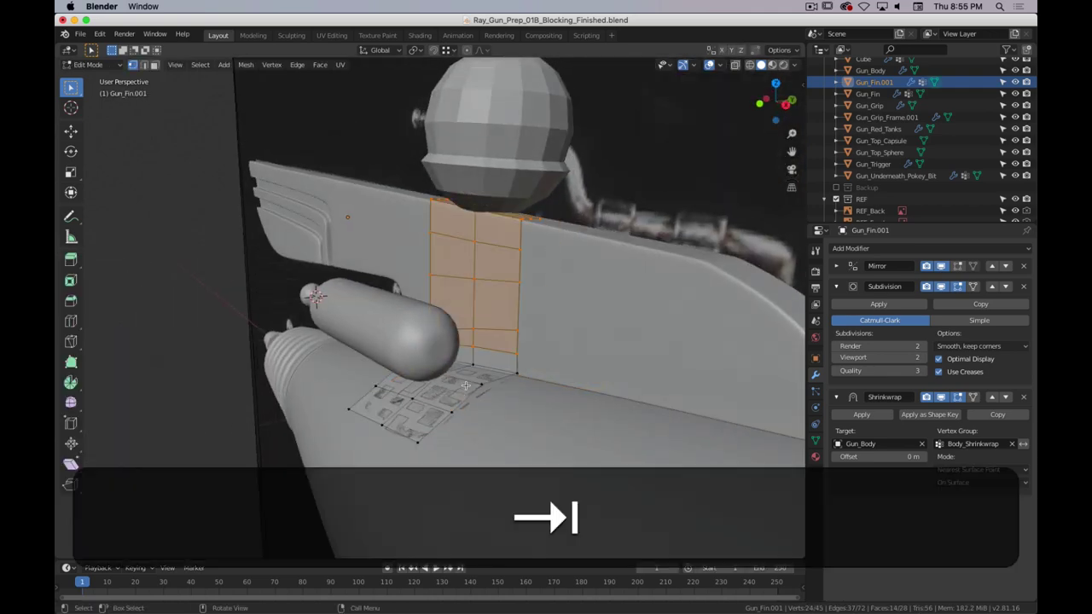
- Add a Solidify modifier to the bracket with -0.01 m thickness, Even Thickness and High Quality Normals enabled
mouse_move(466, 385)
middle_down()
mouse_move(443, 404)
mouse_move(456, 397)
middle_up()
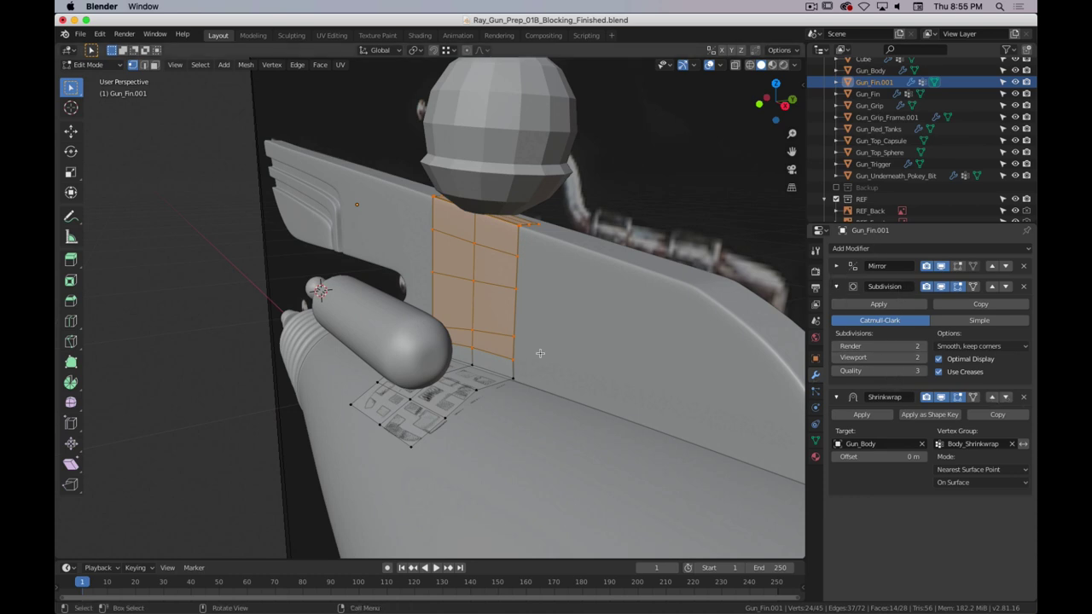
middle_drag(476, 346, 507, 289)
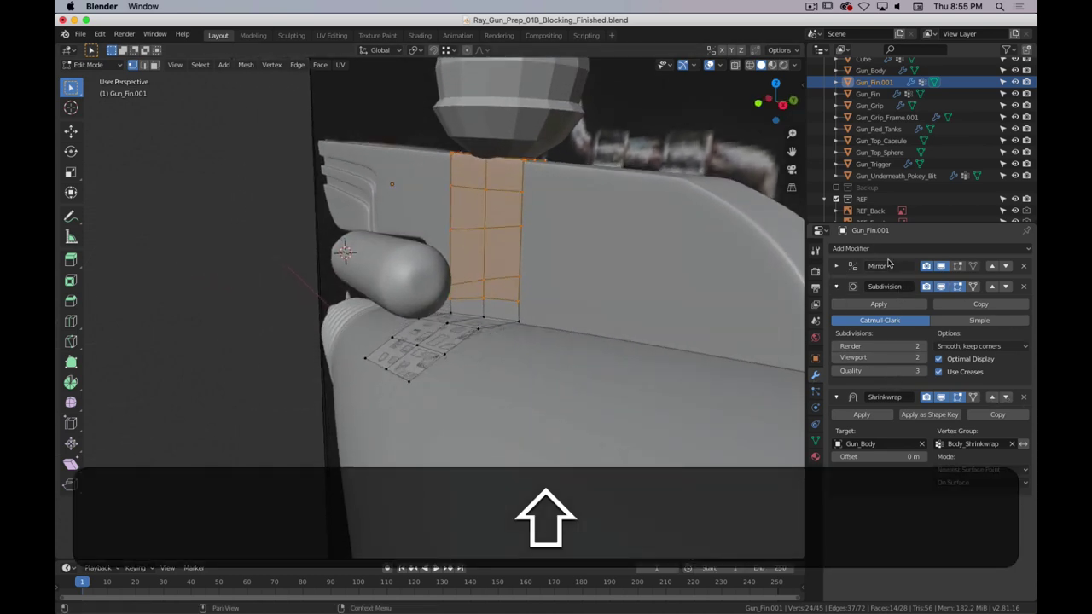
click(887, 248)
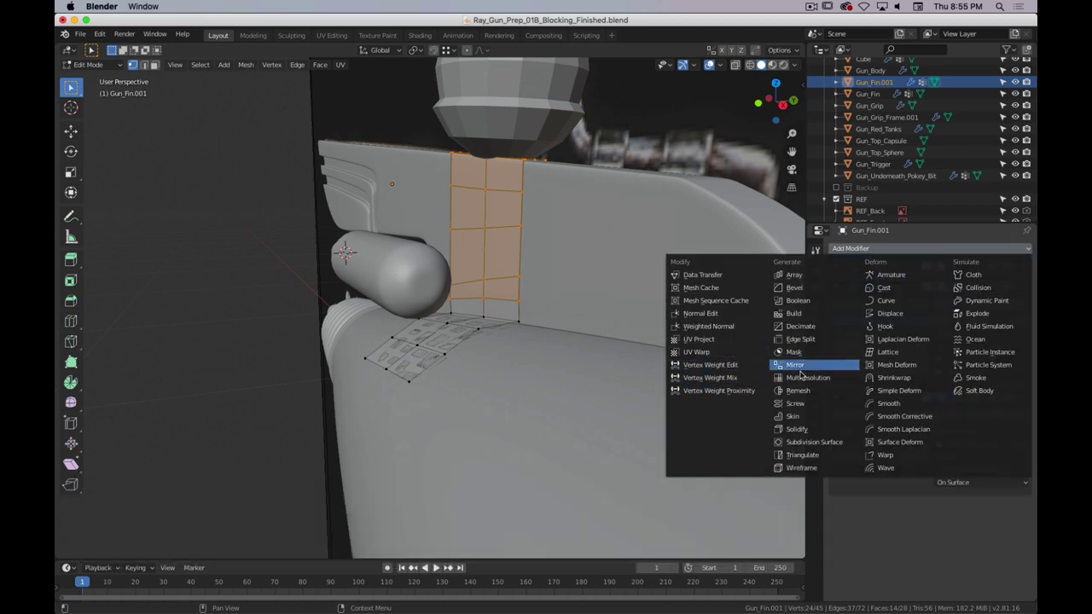
click(798, 429)
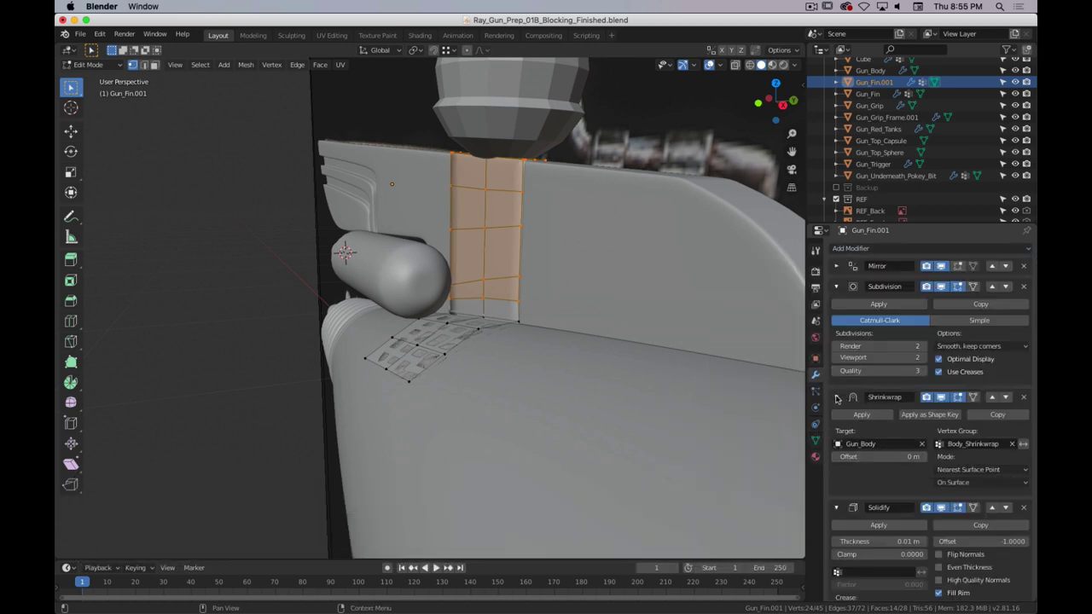
click(836, 397)
click(837, 289)
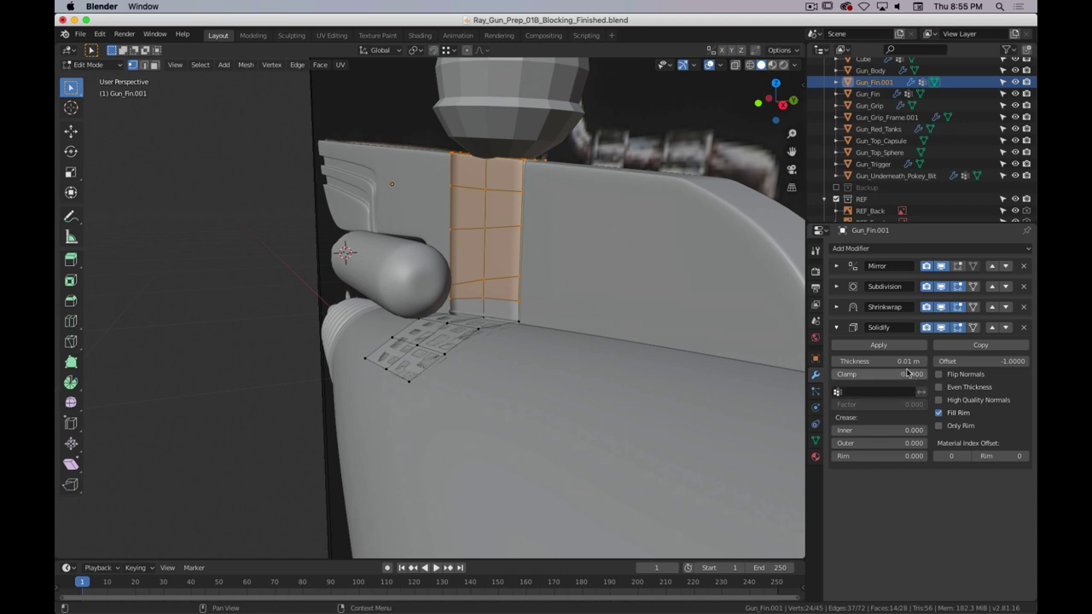
drag(879, 361, 848, 360)
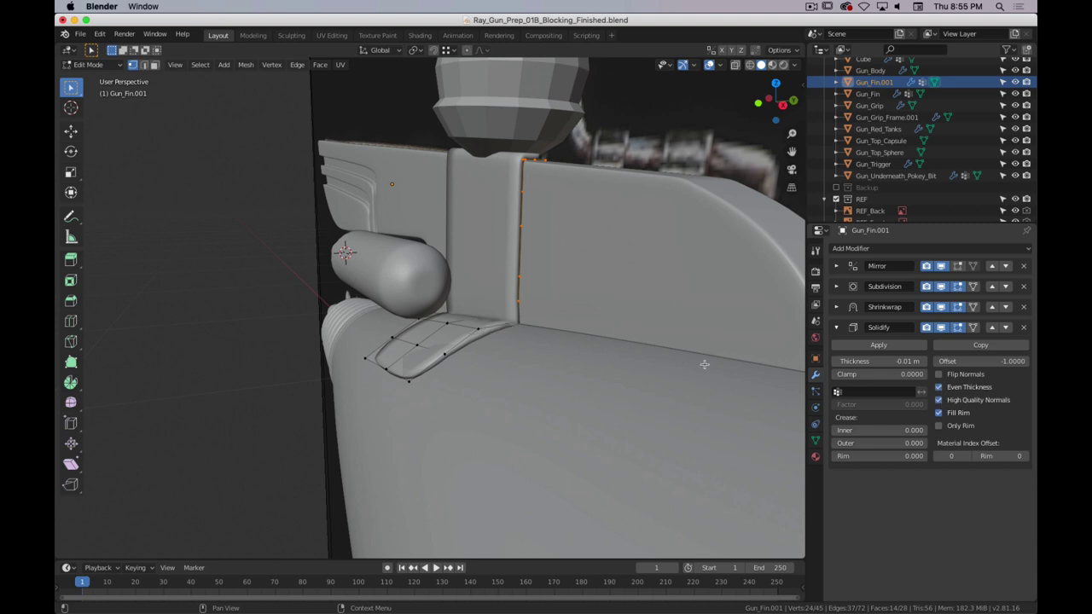
- Try sharpening the flange's outline with three loop cuts, one along its outer end and one beside each side edge
scroll(458, 336, up, 4)
shift+middle_drag(458, 336, 500, 307)
key(ctrl+r)
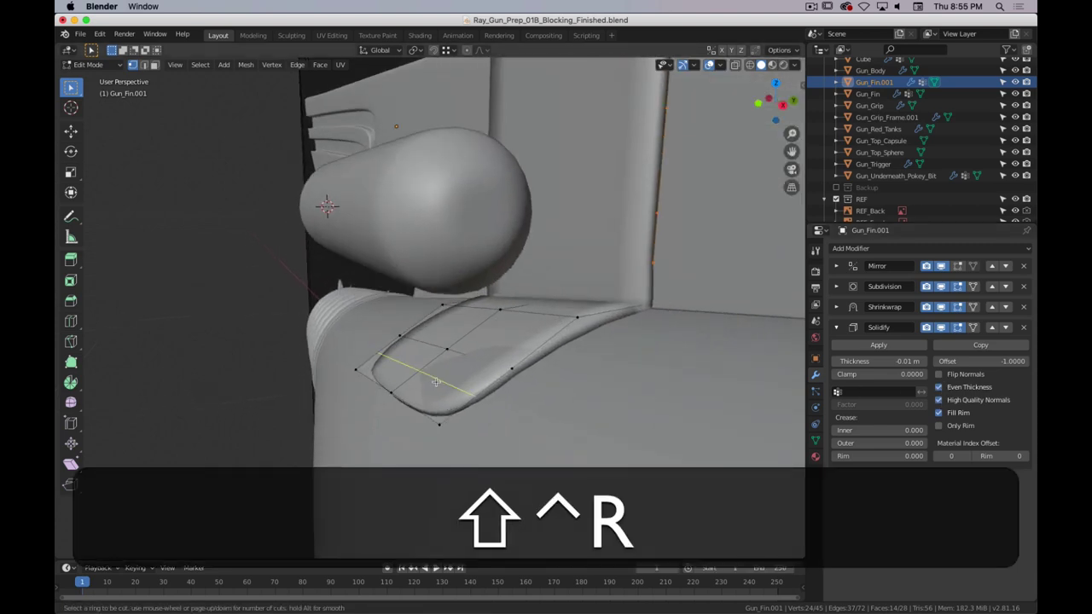
click(436, 382)
click(405, 398)
key(ctrl+r)
click(414, 403)
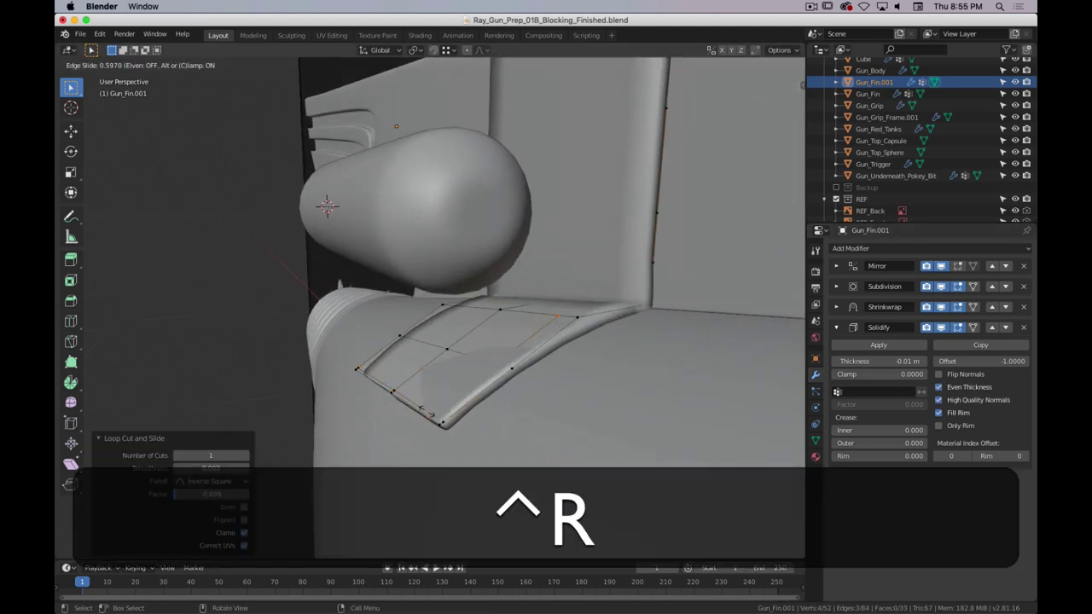
click(430, 412)
key(ctrl+r)
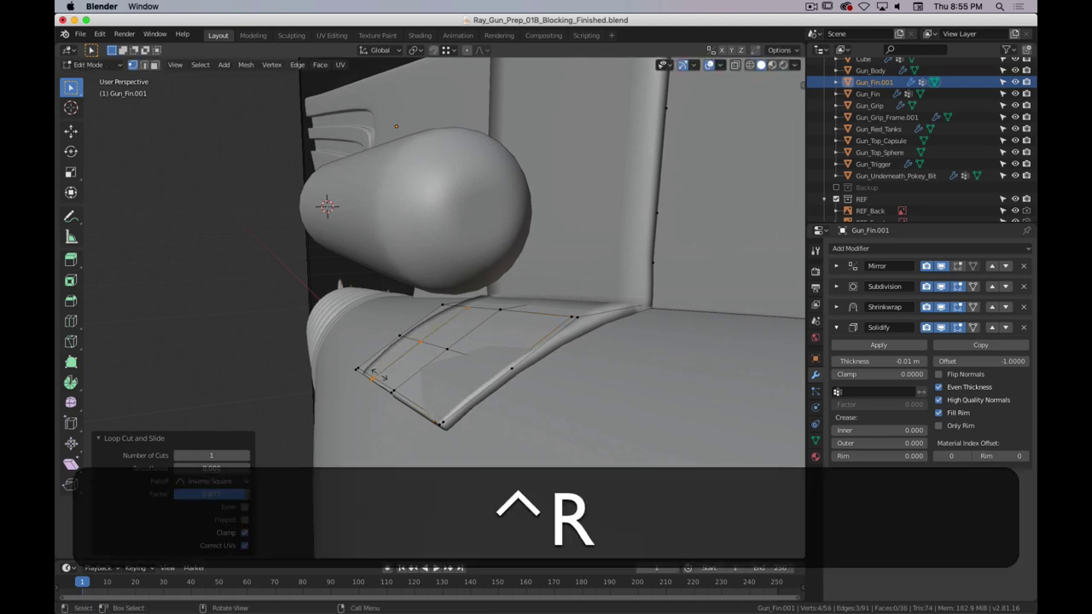
click(384, 374)
click(356, 372)
- Remove the Solidify modifier and undo the flange's three support loop cuts
mouse_move(356, 372)
middle_down()
mouse_move(520, 337)
mouse_move(636, 333)
middle_up()
scroll(556, 332, up, 2)
key(z)
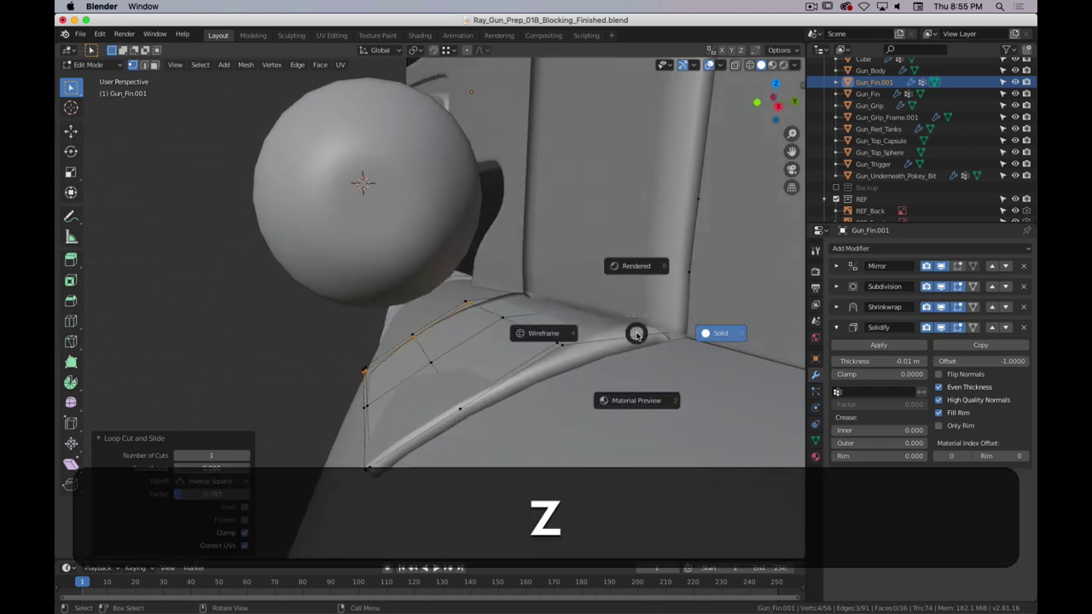
key(super+z)
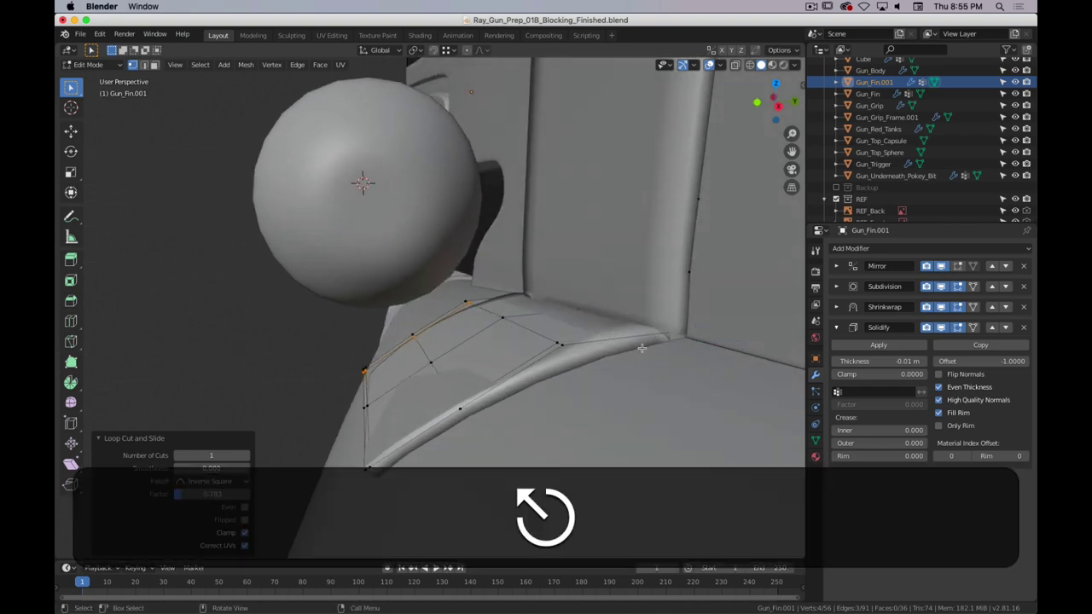
click(1024, 328)
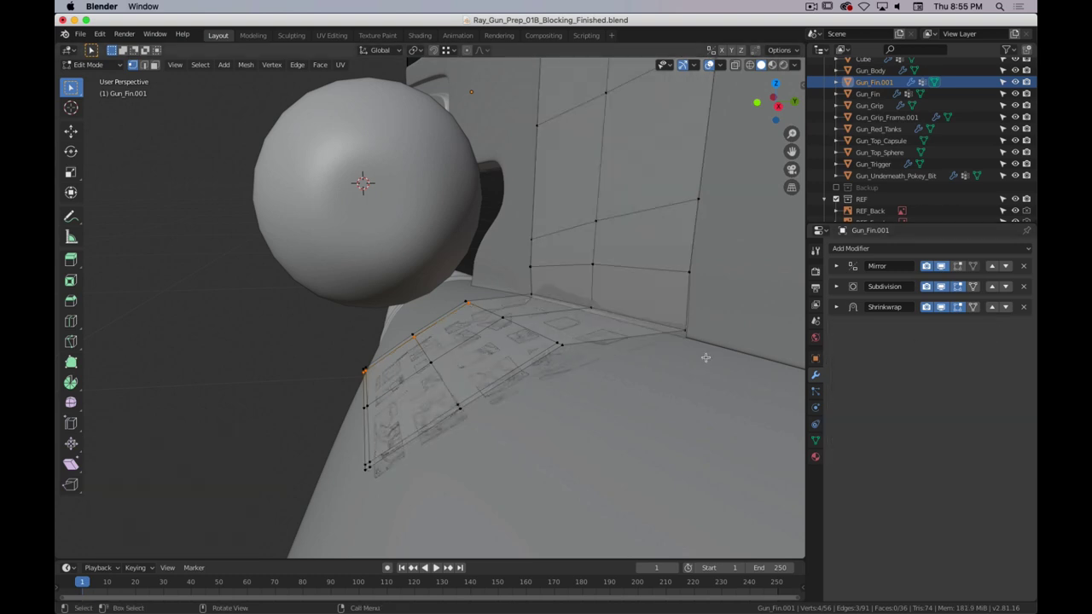
key(ctrl+z)
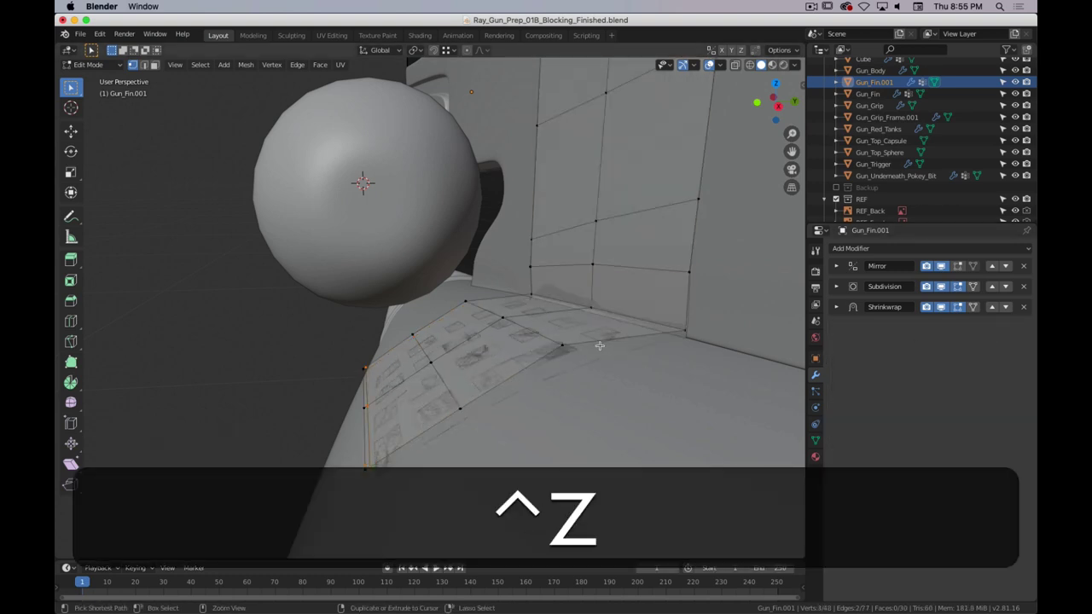
key(ctrl+z)
- Test-move the edge vertices near the flange's bend to check how the faces connect, cancelling each move
key(ctrl+r)
right_click(569, 336)
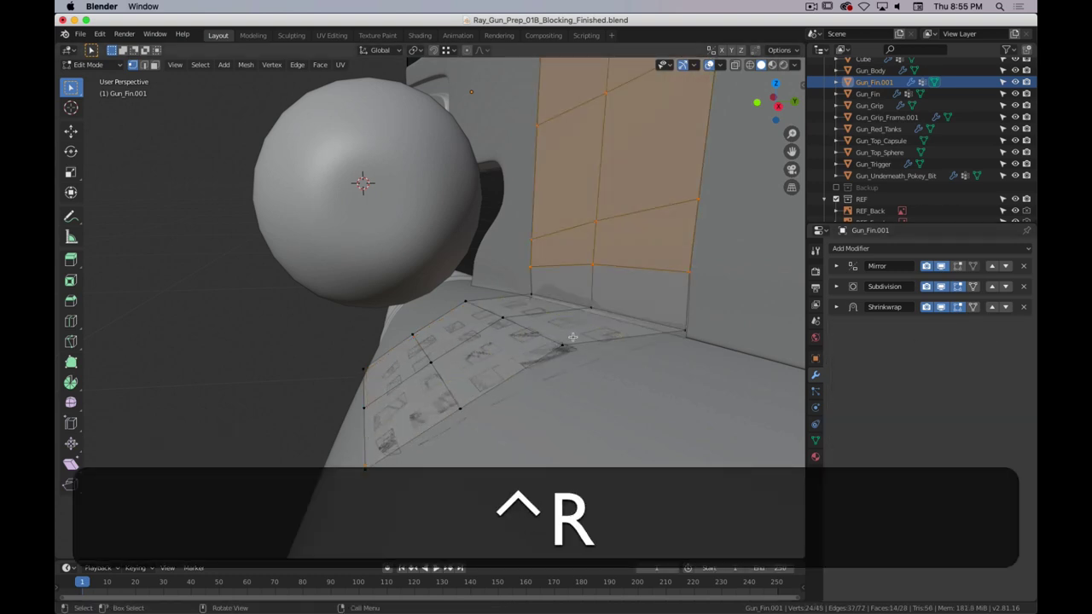
scroll(575, 337, down, 3)
scroll(577, 336, up, 4)
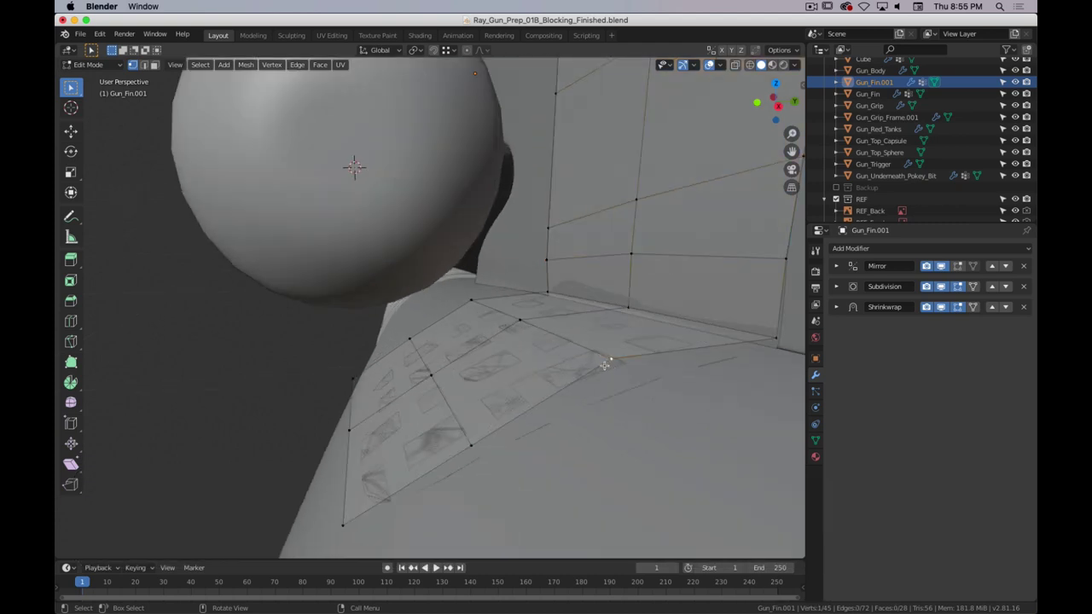
key(g)
right_click(612, 369)
key(g)
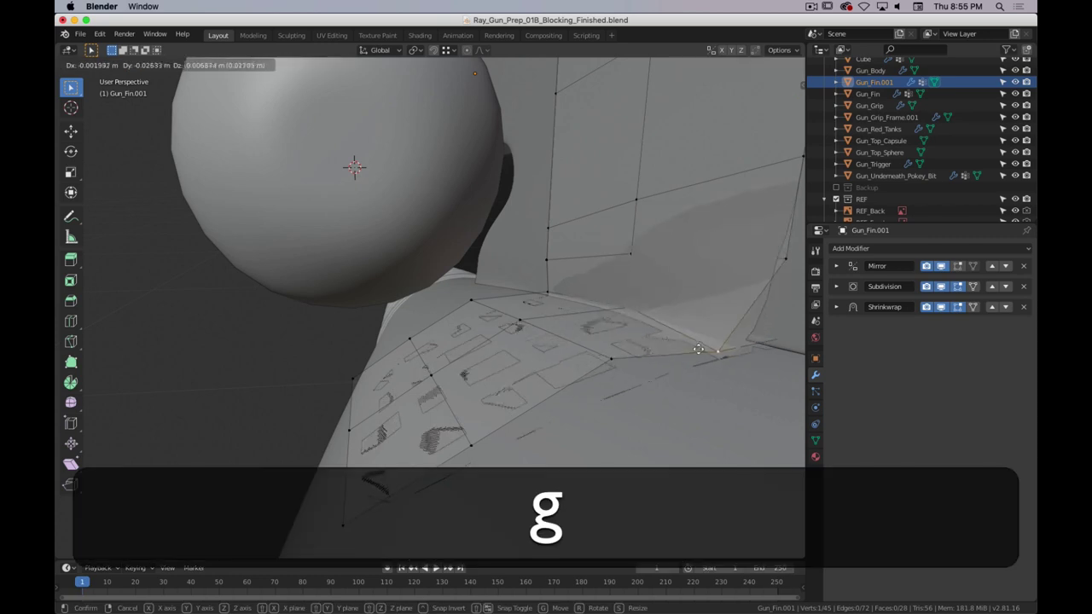
right_click(667, 342)
- Select the whole bracket mesh and recalculate its normals to the outside
scroll(648, 345, down, 5)
key(a)
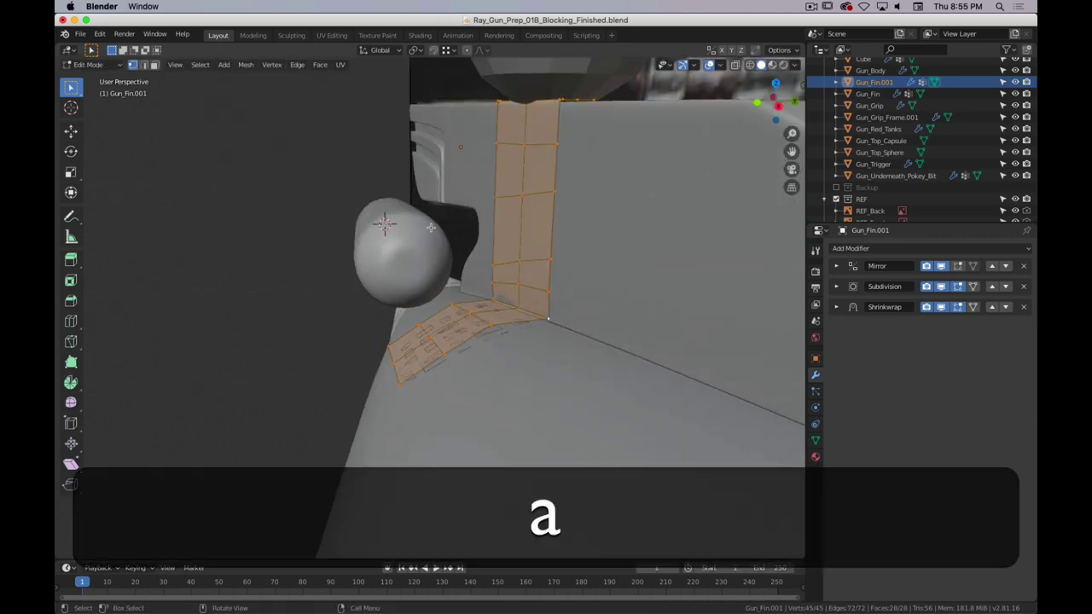
click(245, 64)
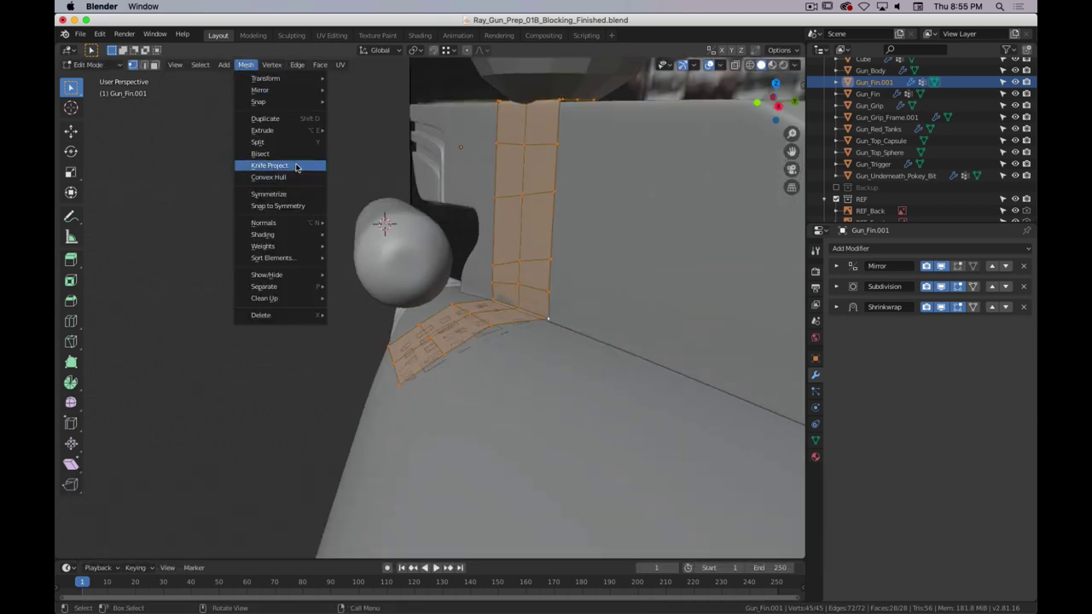
mouse_move(290, 224)
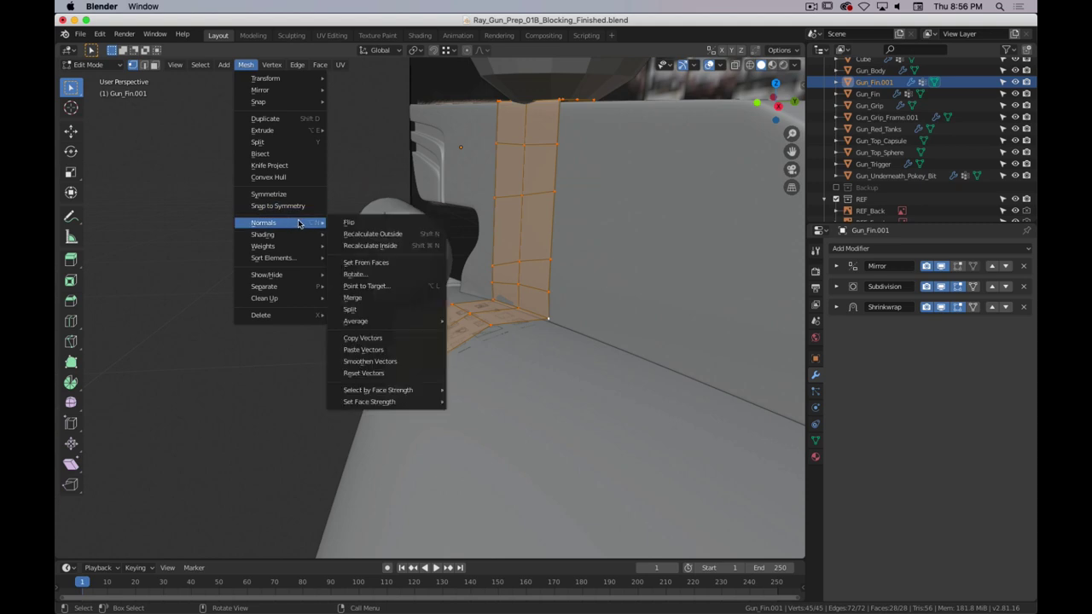
click(371, 236)
scroll(464, 279, up, 3)
shift+middle_drag(603, 309, 539, 335)
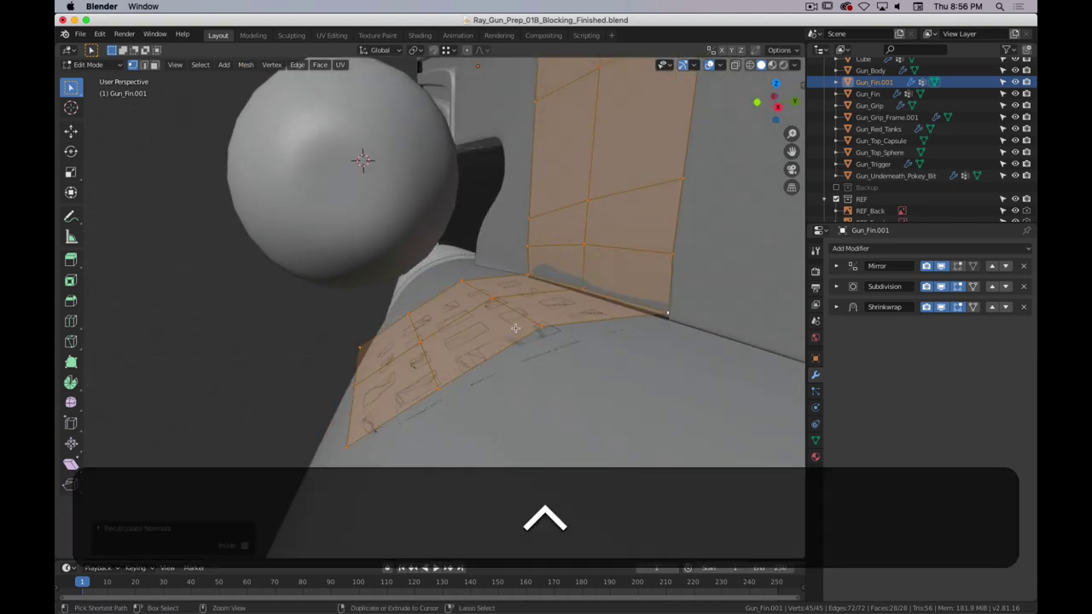
- Isolate the bracket in right wireframe view and delete the leftover block of vertices between the lower bend and the mirror plane
key(ctrl+r)
right_click(546, 317)
key(super+period)
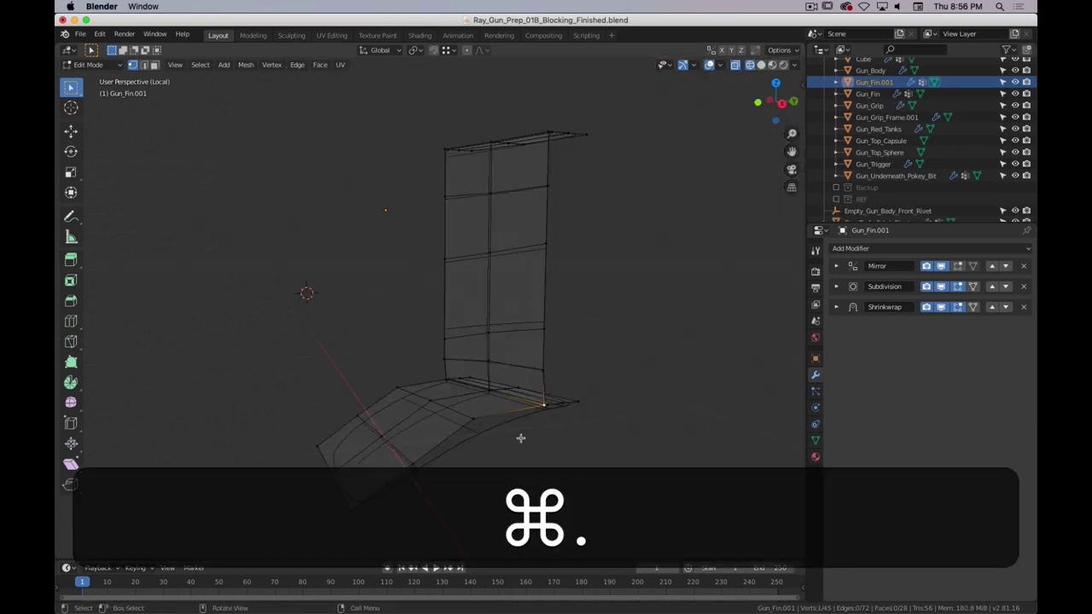
middle_drag(576, 468, 550, 325)
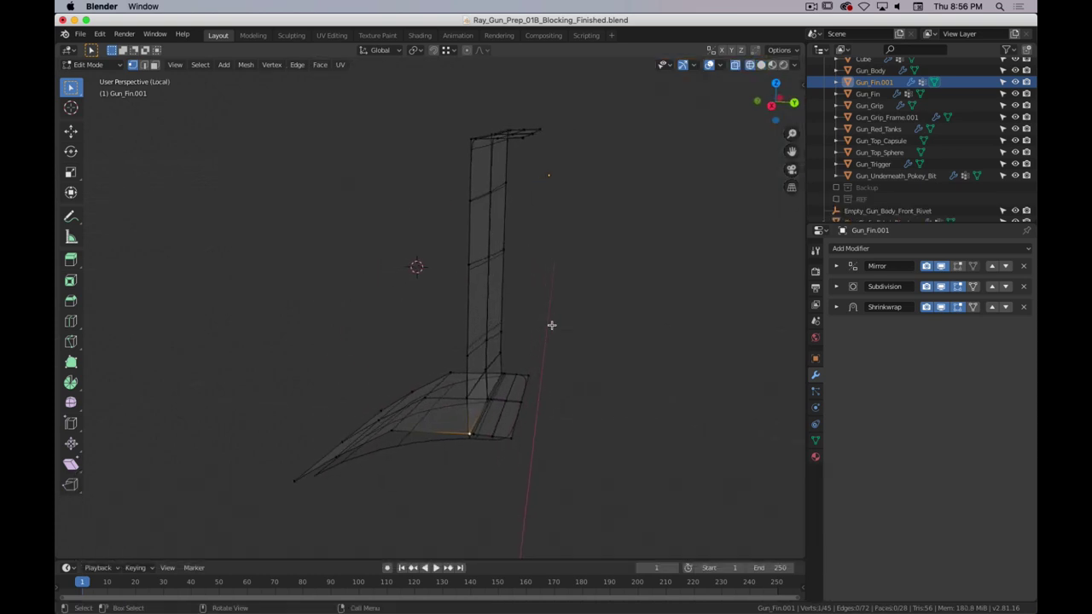
key(3)
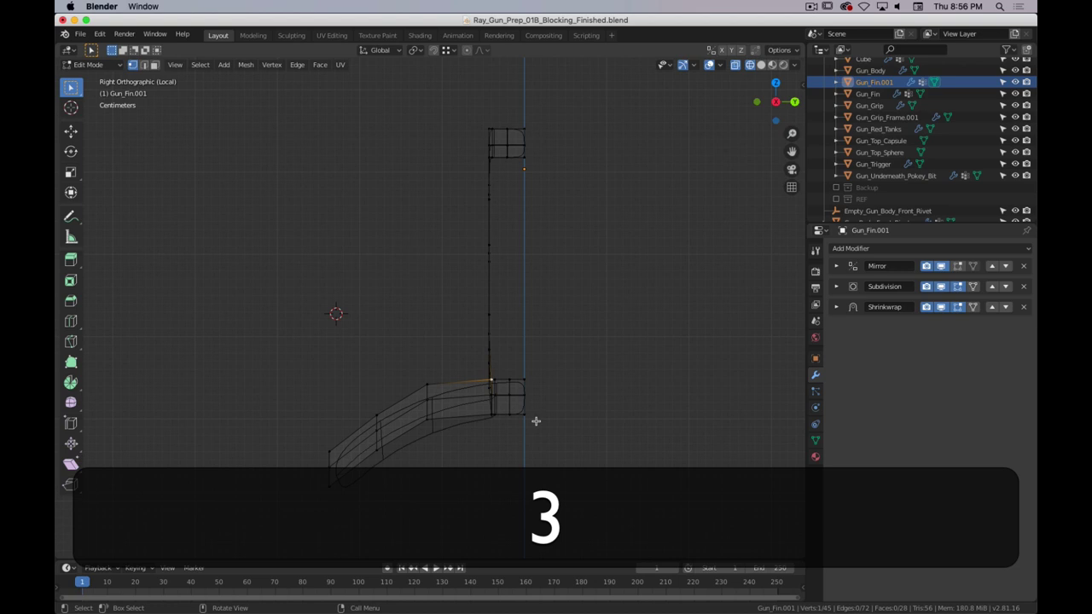
drag(560, 331, 493, 437)
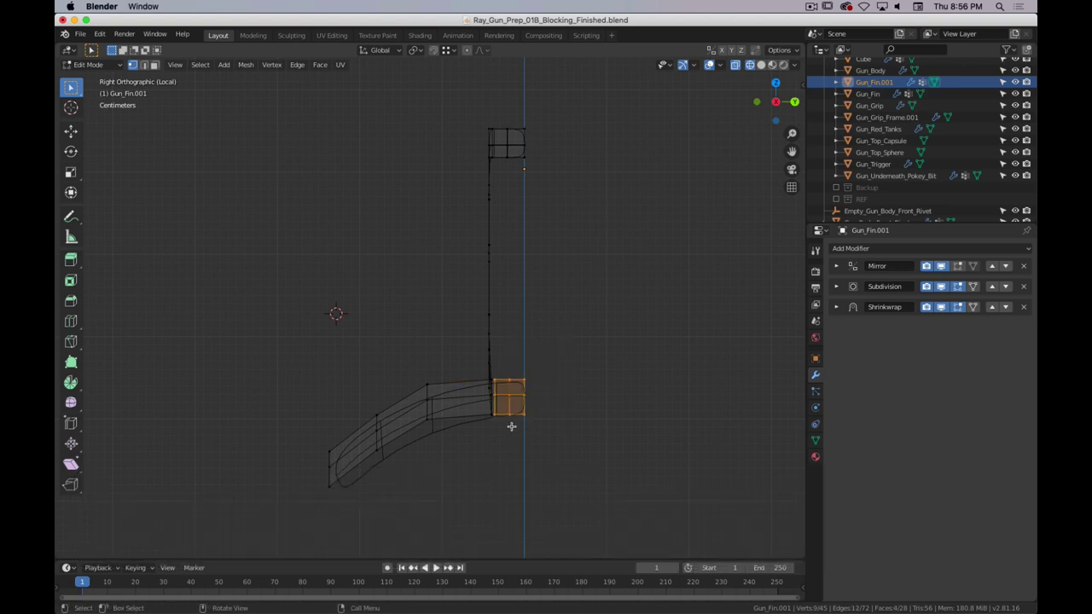
key(x)
click(493, 348)
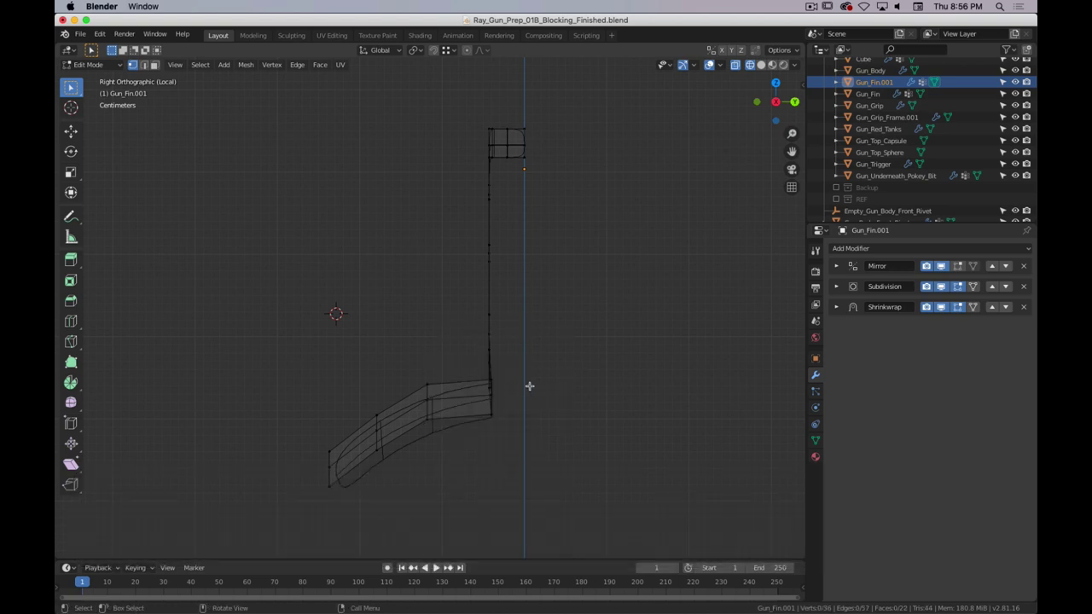
- Recalculate all bracket normals outside in solid shading and add a 0.01 m Solidify modifier with Even Thickness and High Quality Normals
mouse_move(529, 385)
middle_down()
mouse_move(555, 387)
mouse_move(565, 414)
mouse_move(511, 418)
mouse_move(534, 395)
mouse_move(588, 392)
middle_up()
key(z)
key(a)
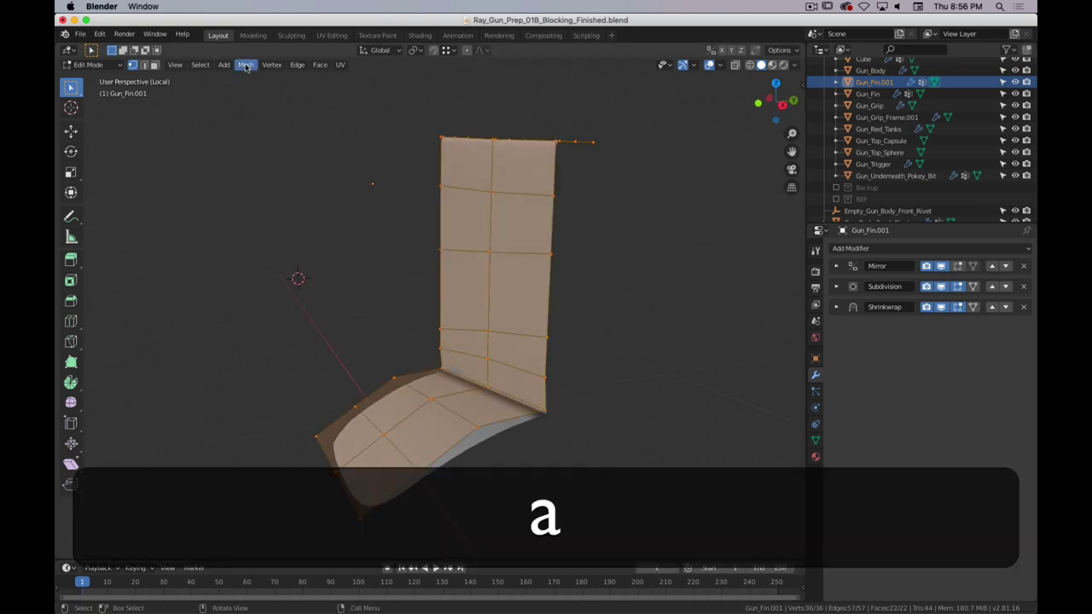
click(245, 64)
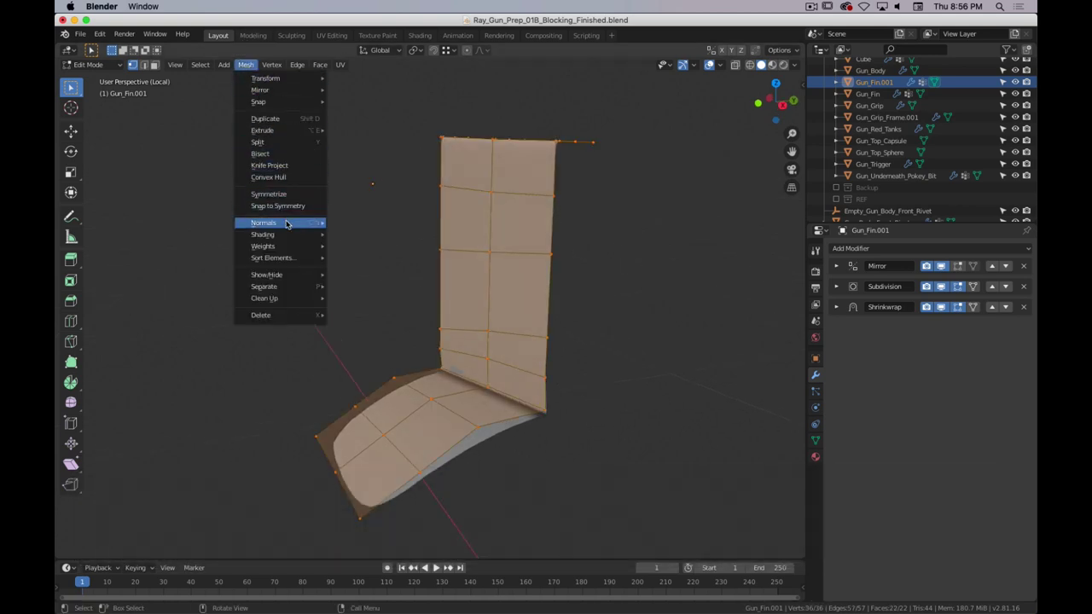
mouse_move(290, 225)
click(388, 235)
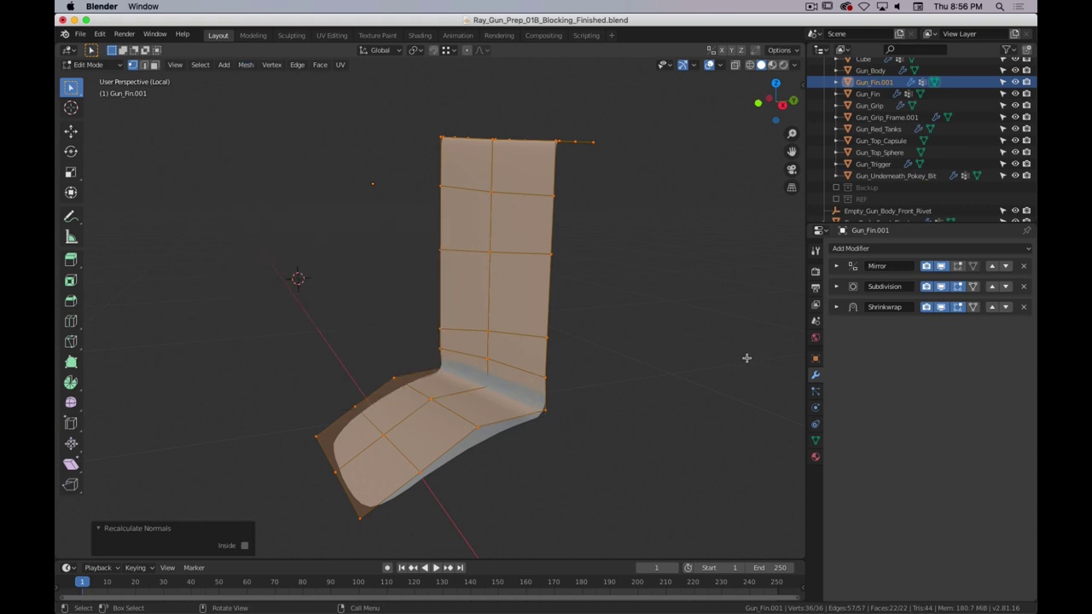
click(909, 249)
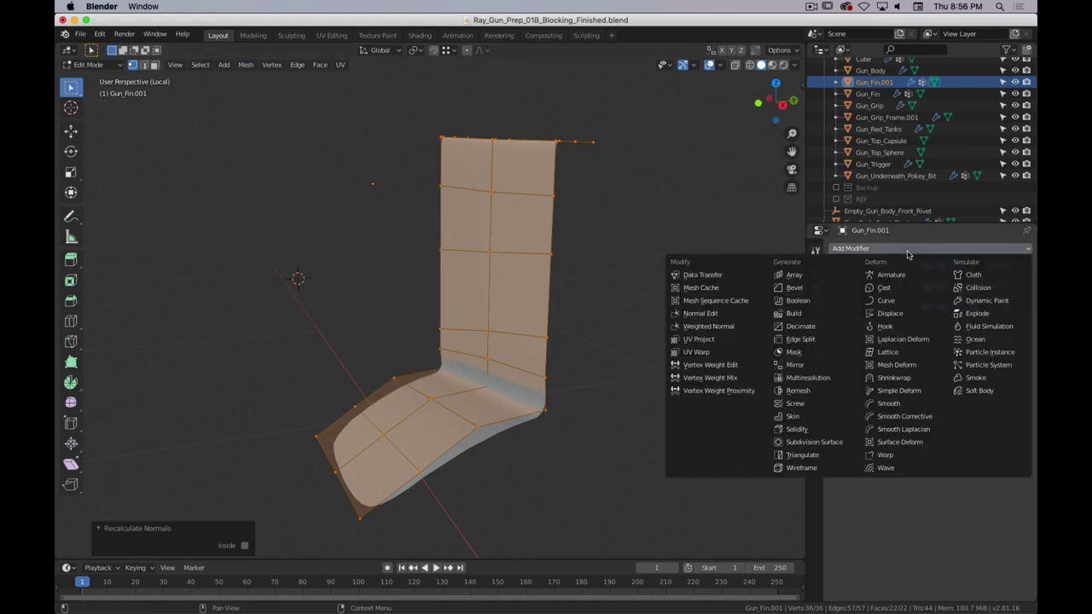
click(821, 428)
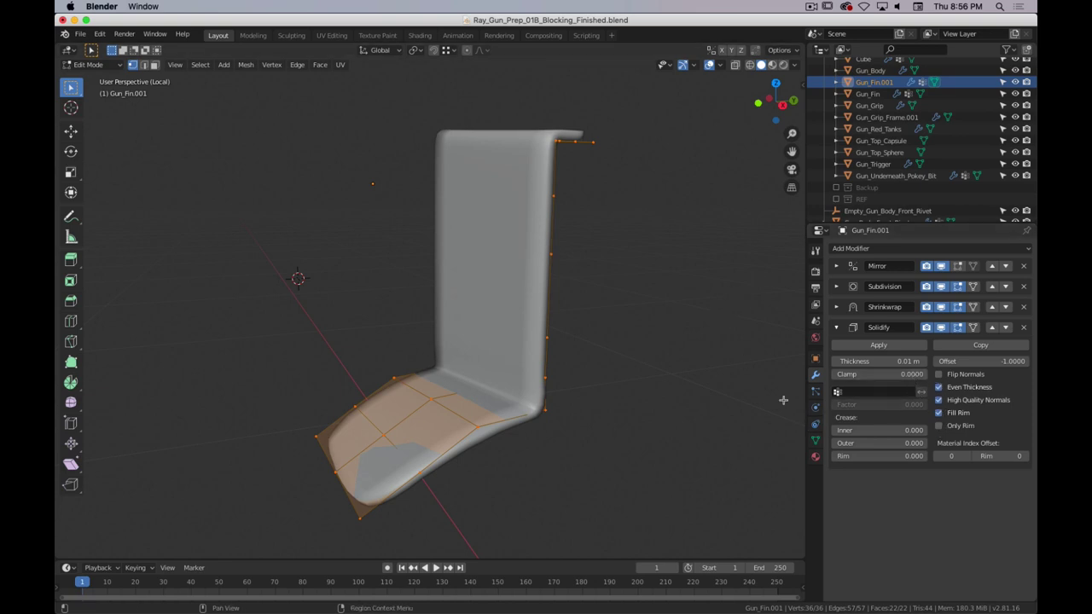
- Add three support loop cuts to the bracket, one close to the flange's outer end and one close to each long side
key(ctrl+r)
click(354, 452)
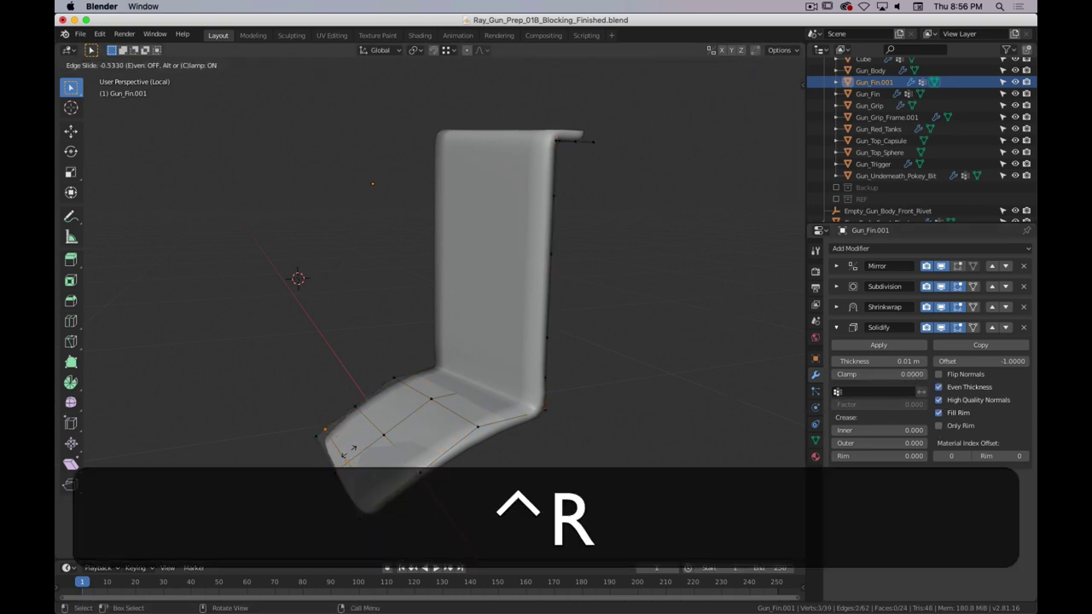
click(341, 460)
key(ctrl+r)
click(351, 490)
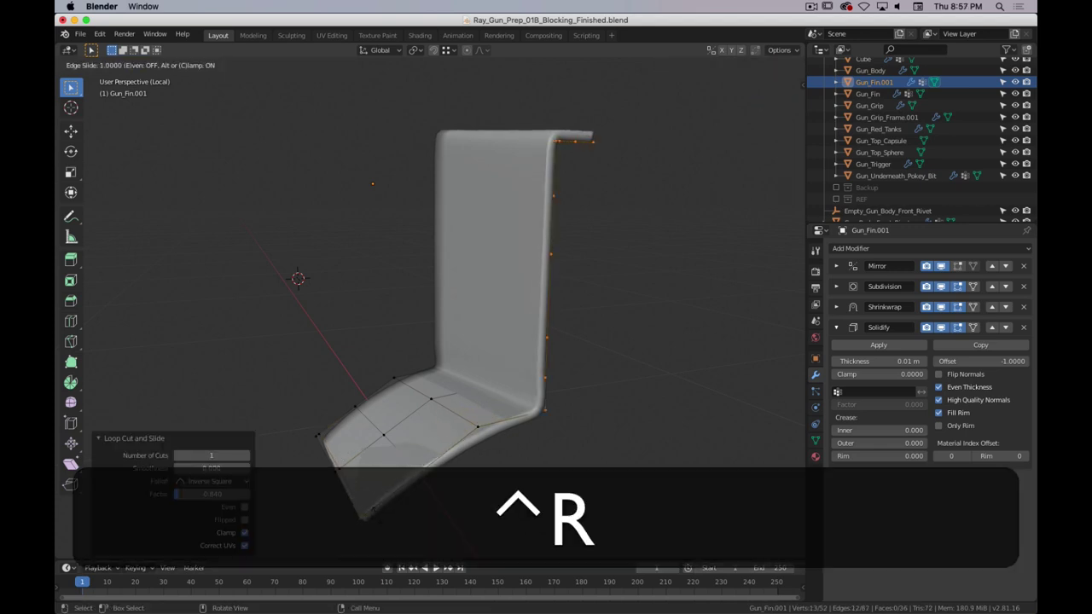
click(331, 447)
key(ctrl+r)
click(328, 446)
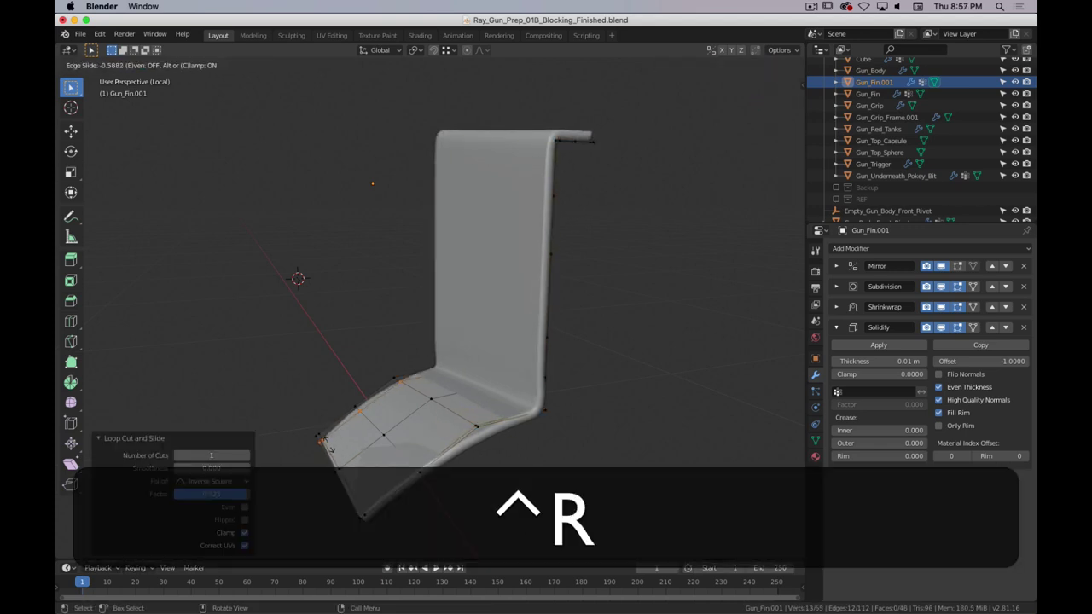
click(331, 444)
- Return to Object Mode, inspect the thickened bracket, and leave the isolated view to show the whole gun
middle_drag(549, 458, 580, 446)
key(Tab)
middle_drag(485, 410, 584, 357)
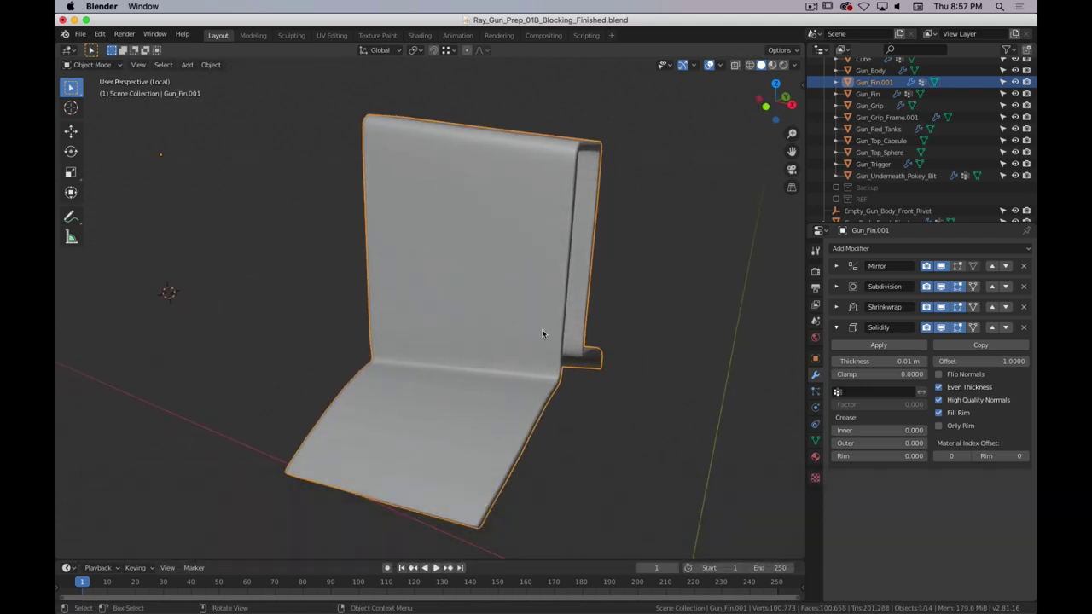
key(/)
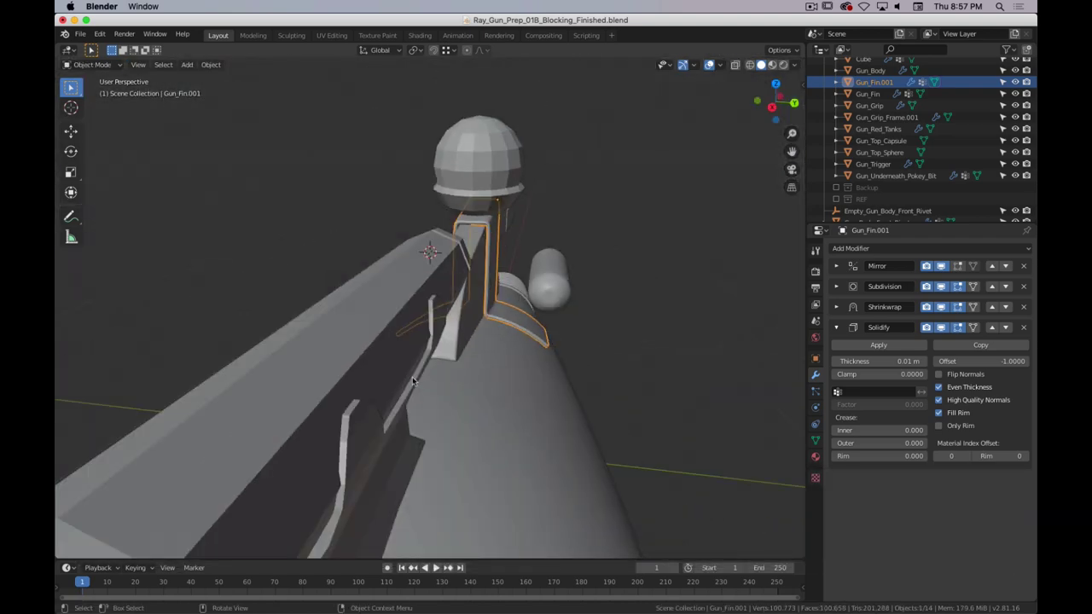
- Deselect the bracket and inspect how it sits on the whole gun from the side
middle_drag(412, 380, 495, 363)
scroll(503, 364, down, 5)
scroll(503, 364, up, 2)
click(316, 425)
middle_drag(317, 425, 426, 401)
- Compare the gun model in front view with the bent metal pipes in the reference photo, switching to Preview and back
key(super+Tab)
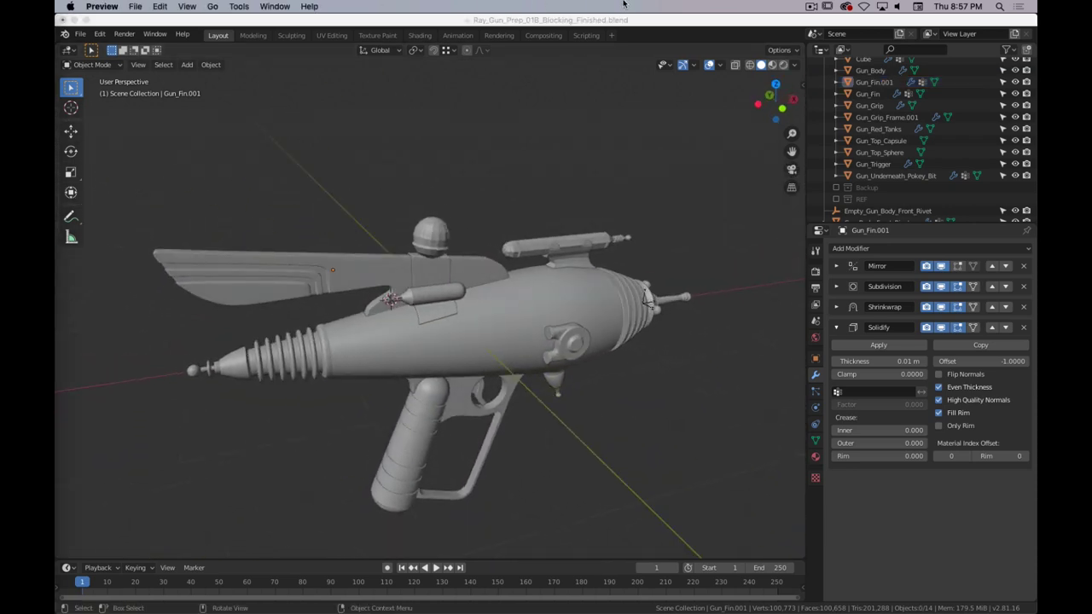
drag(623, 4, 578, 38)
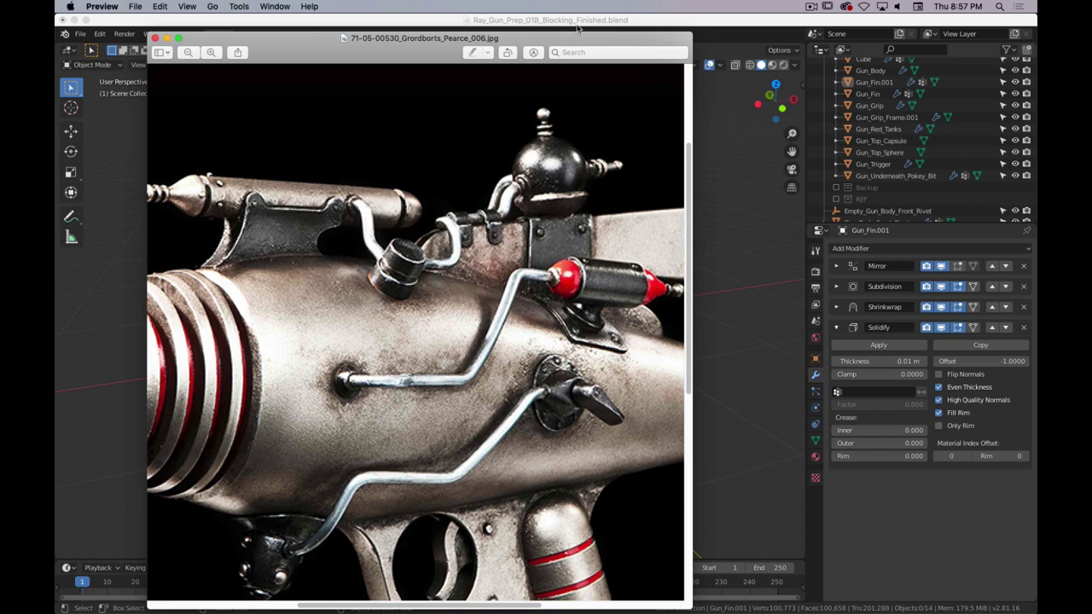
key(super+w)
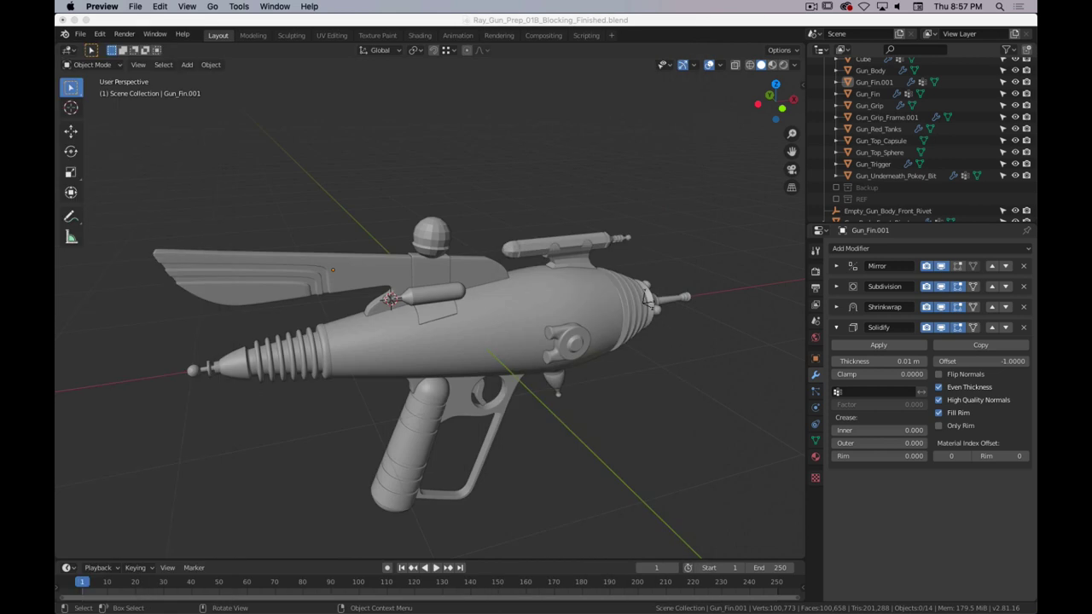
middle_drag(434, 345, 406, 325)
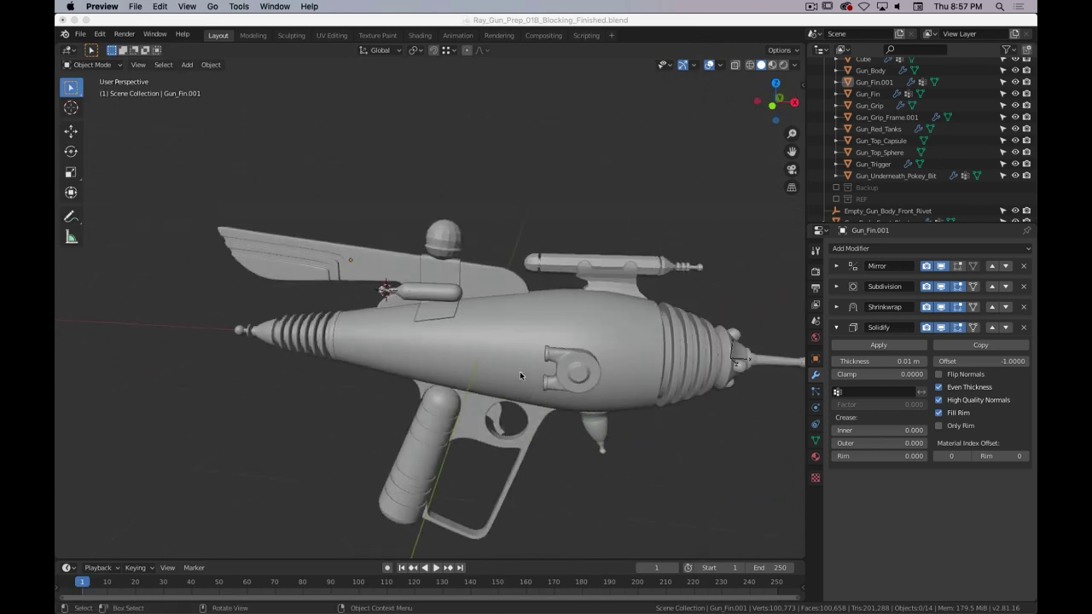
scroll(519, 371, up, 3)
scroll(669, 315, down, 3)
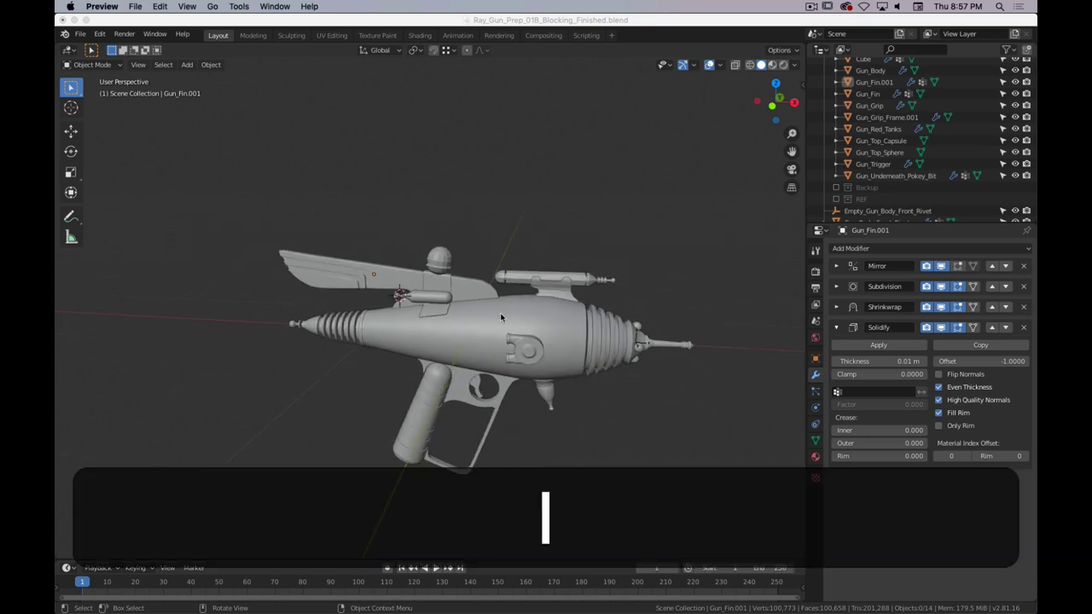
click(675, 383)
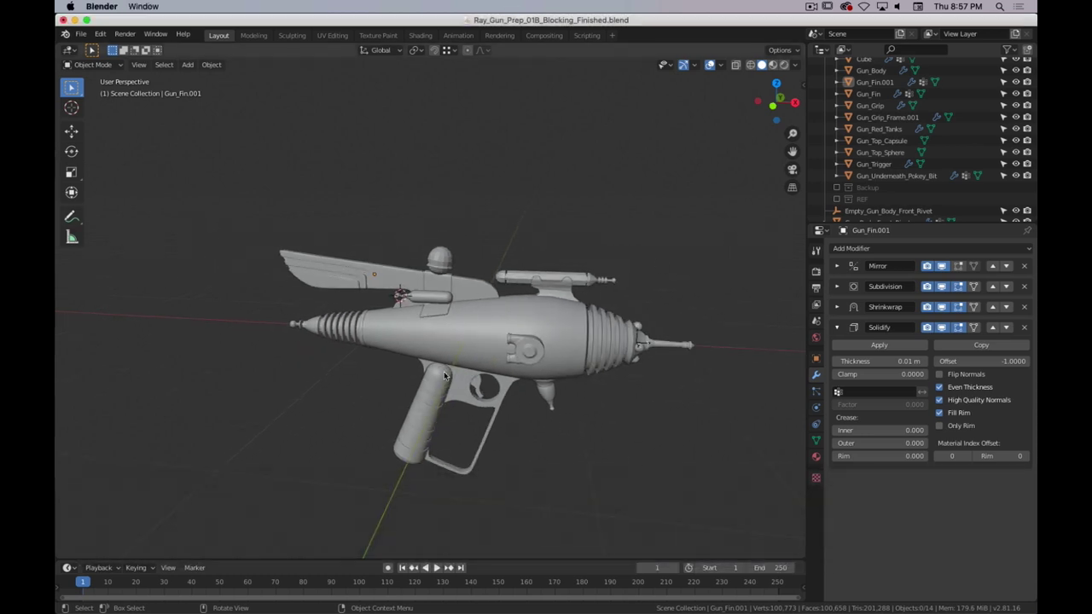
key(KP_1)
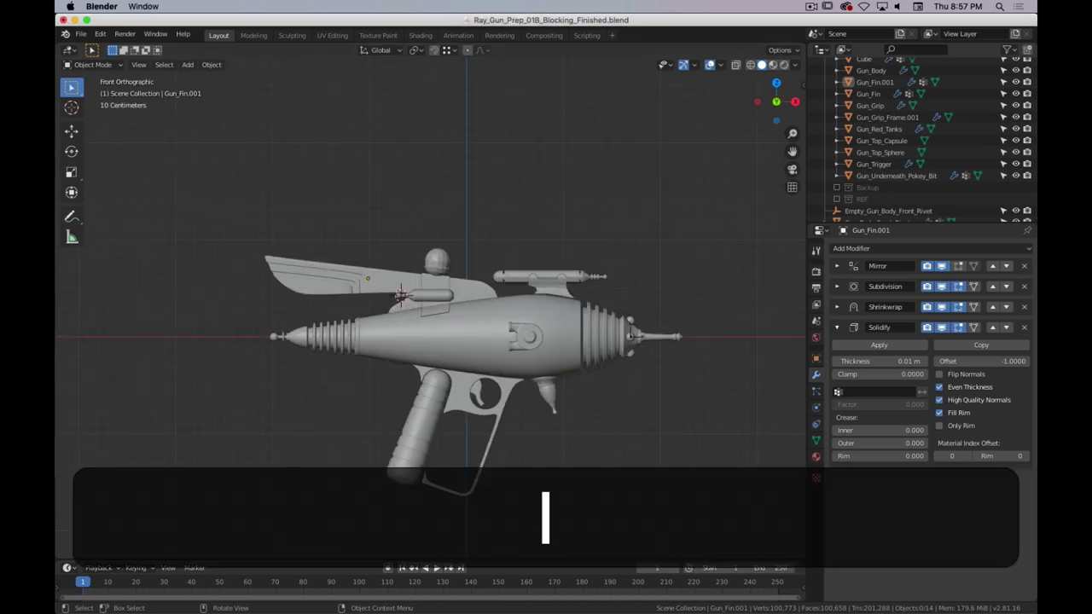
key(super+Tab)
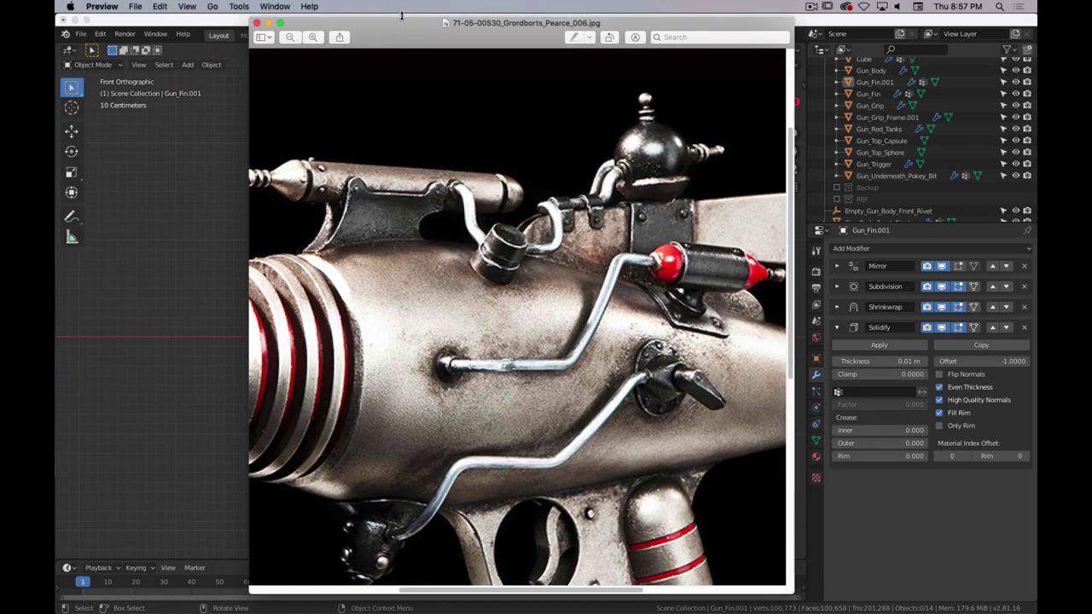
drag(511, 34, 86, 64)
key(super+w)
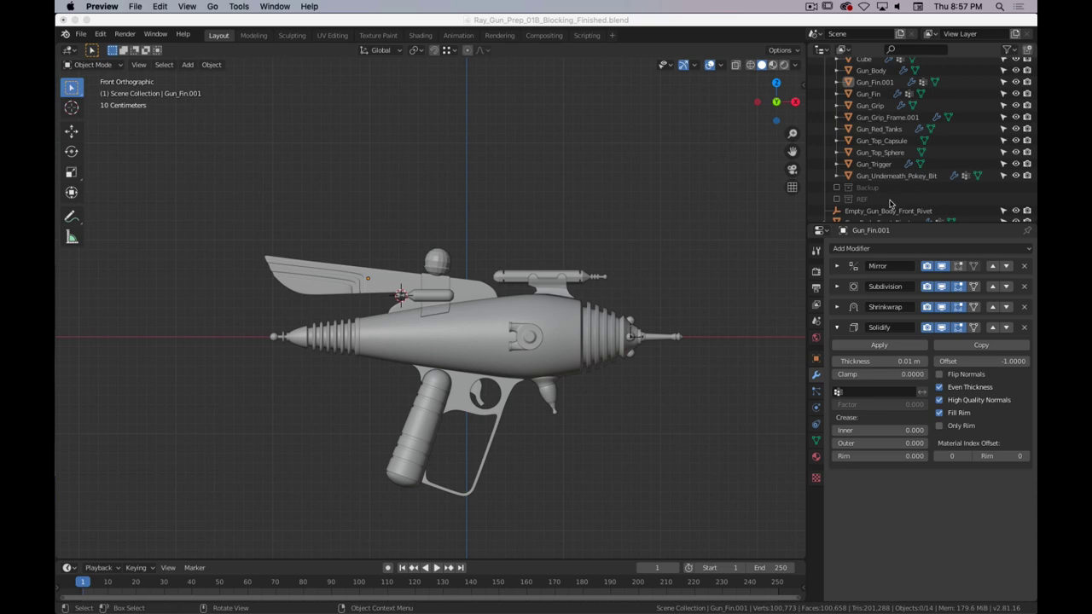
- Show the REF collection and switch to wireframe shading to examine the pipes in the front reference image
click(835, 199)
scroll(569, 283, up, 3)
key(z)
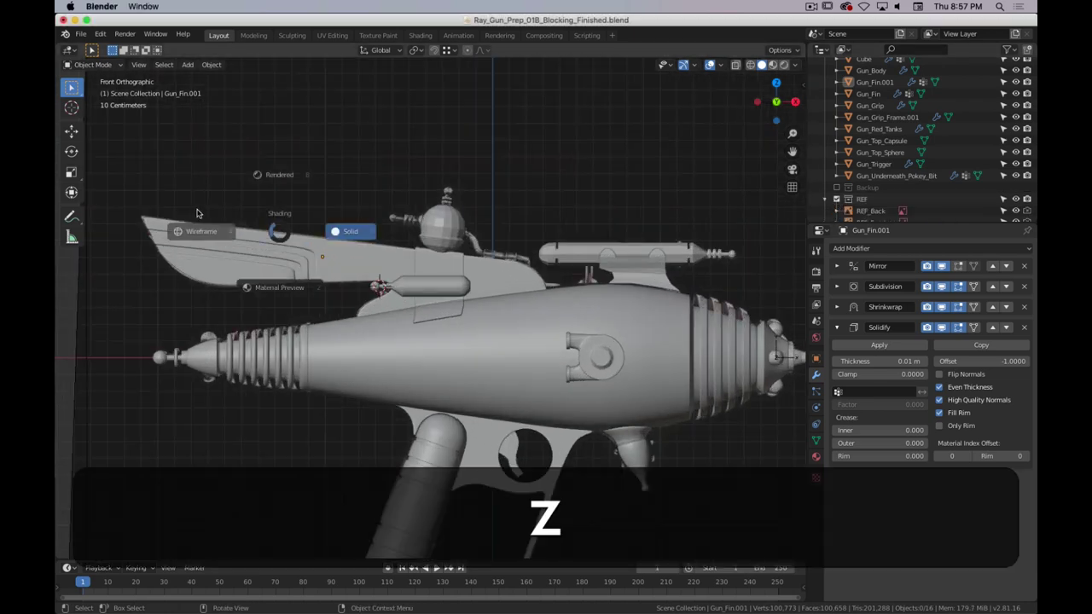
key(shift+z)
scroll(570, 284, up, 3)
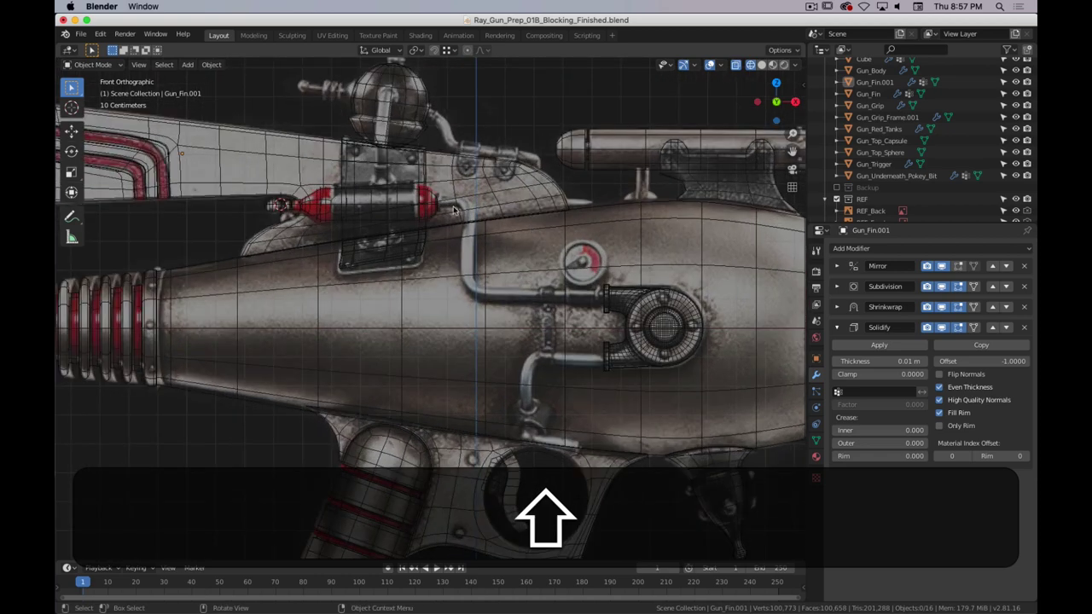
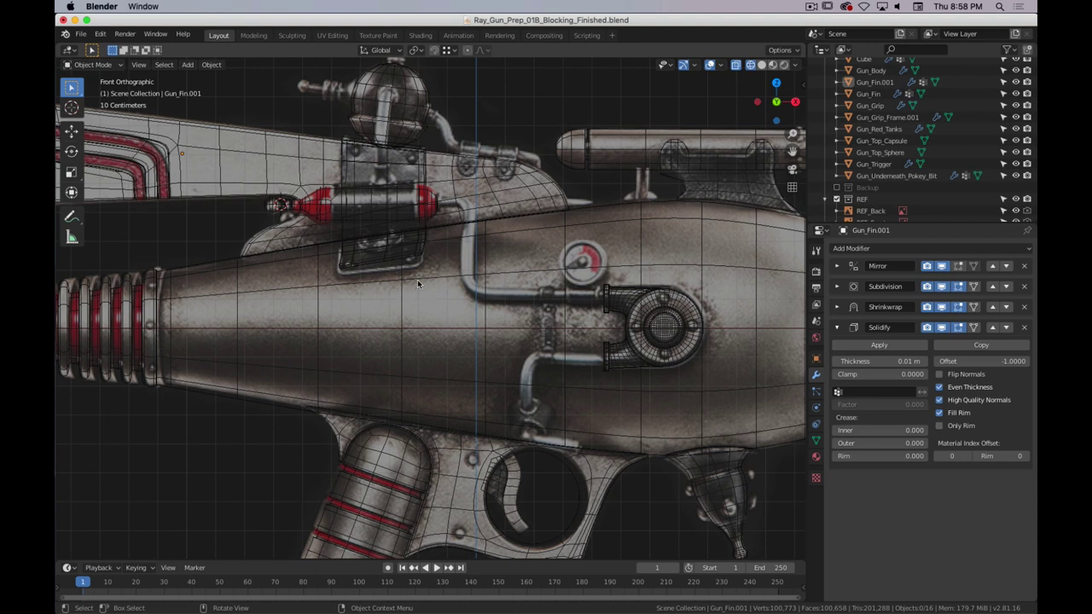
- Enable Optimal Display in the Subdivision modifier of the round pipe connector on the gun's side and return to solid shading
click(661, 303)
key(Tab)
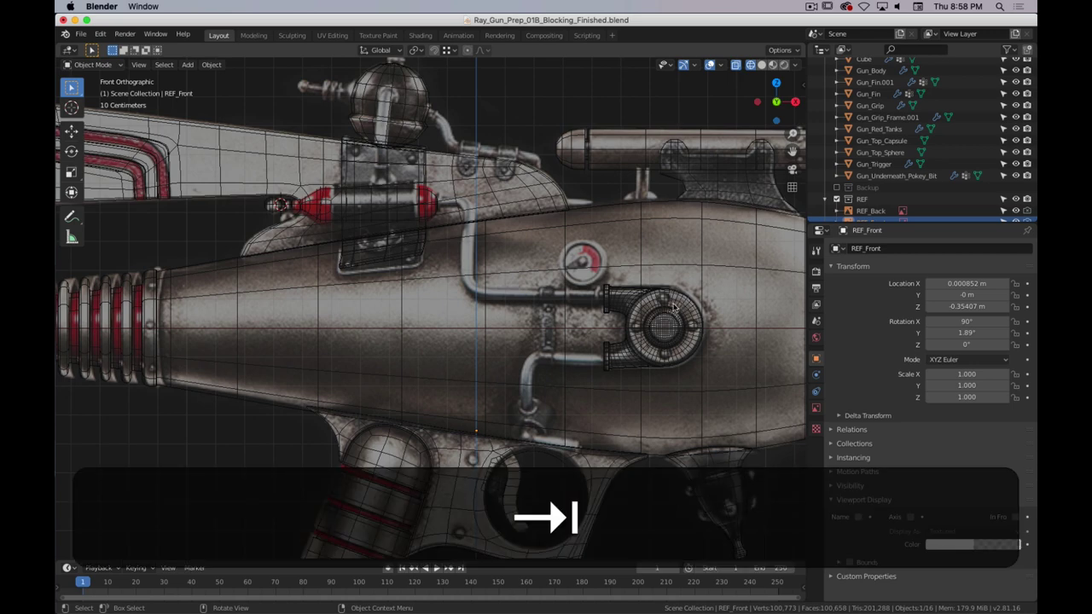
click(682, 314)
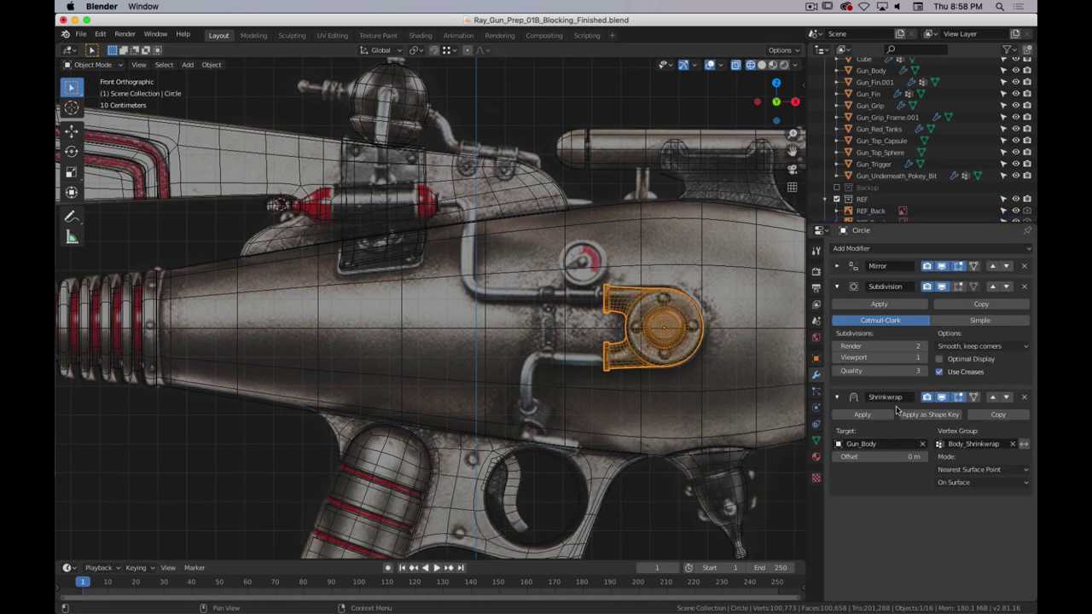
click(939, 358)
key(Tab)
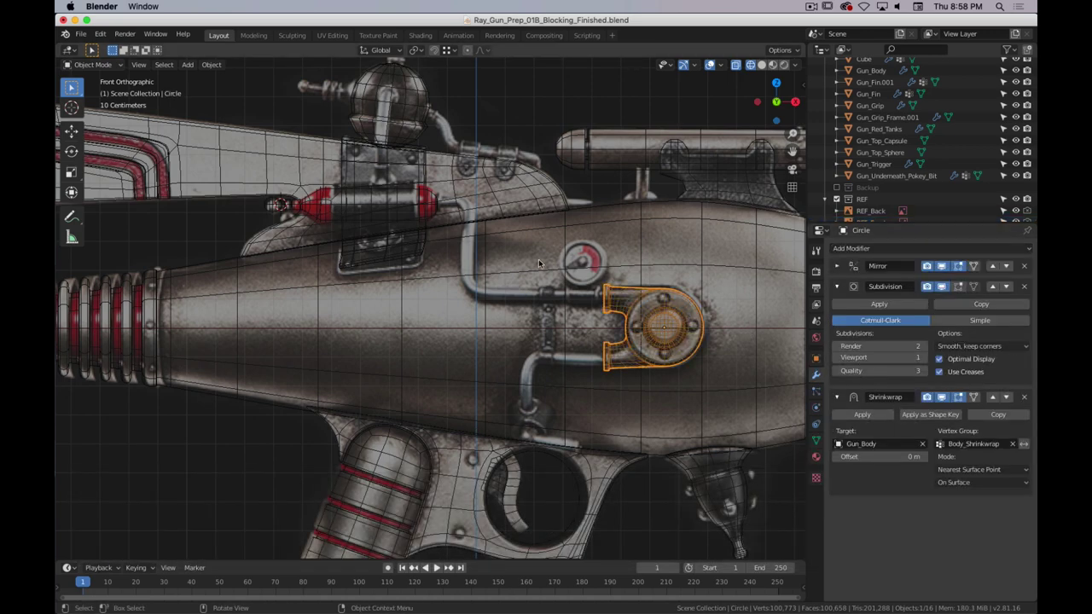
key(Tab)
key(z)
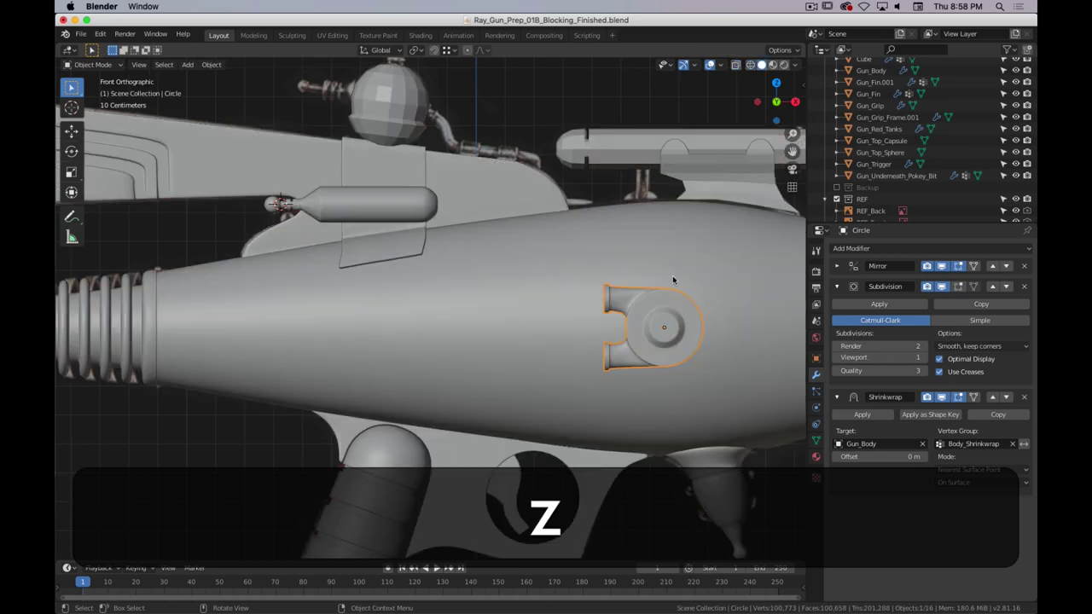
- Place the 3D cursor in empty space beside the gun and add a Bezier curve there
middle_drag(617, 272, 590, 350)
middle_drag(532, 324, 535, 346)
shift+right_click(278, 353)
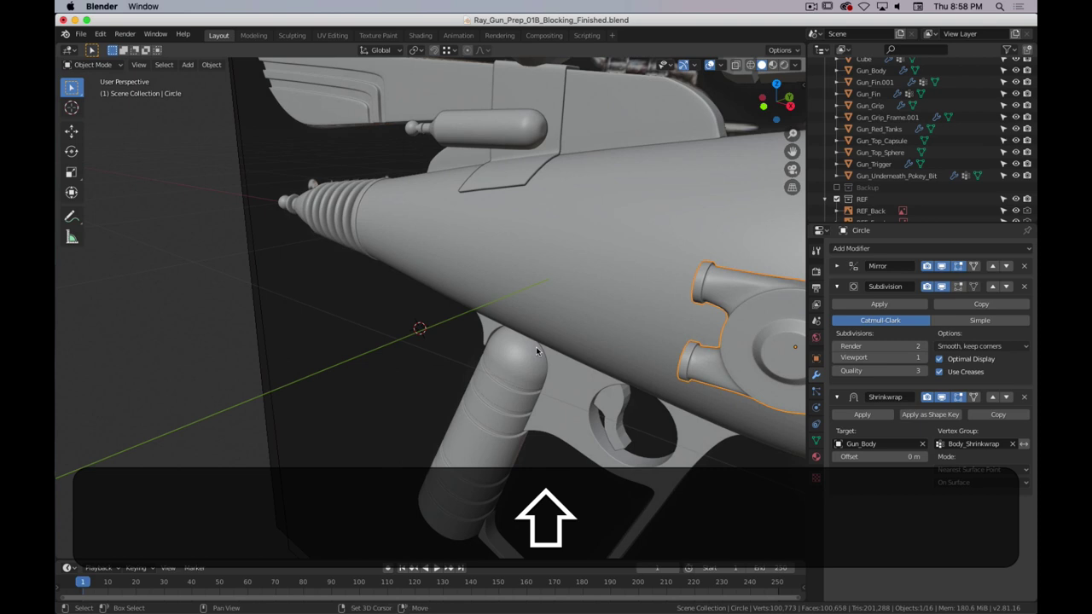
key(shift+a)
mouse_move(524, 257)
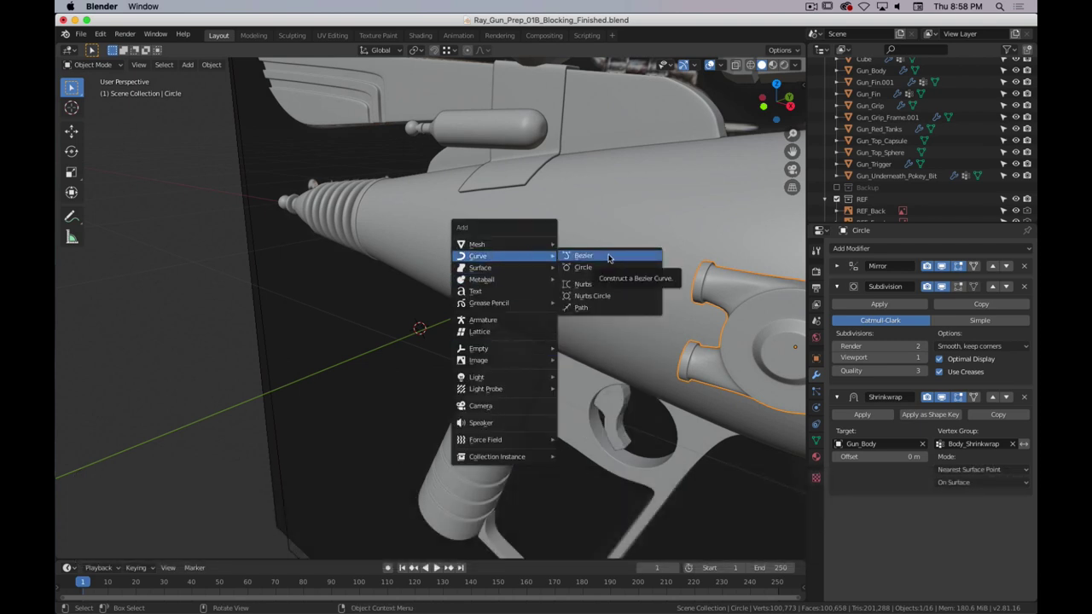
click(608, 257)
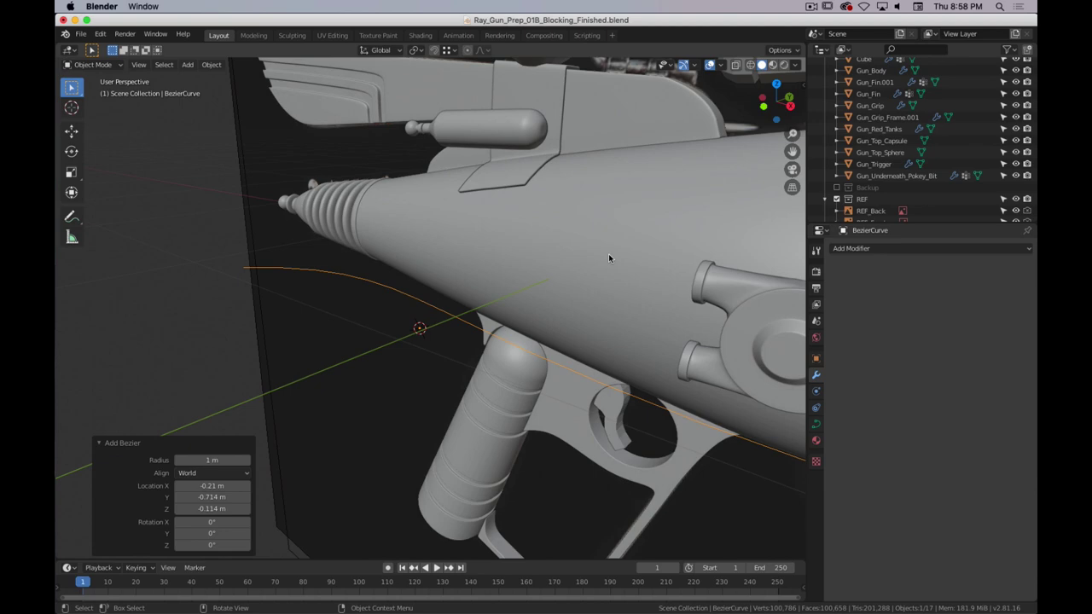
- Enter Edit Mode on the Bezier curve and isolate it in local view
ctrl+middle_drag(609, 257, 379, 340)
key(Tab)
key(slash)
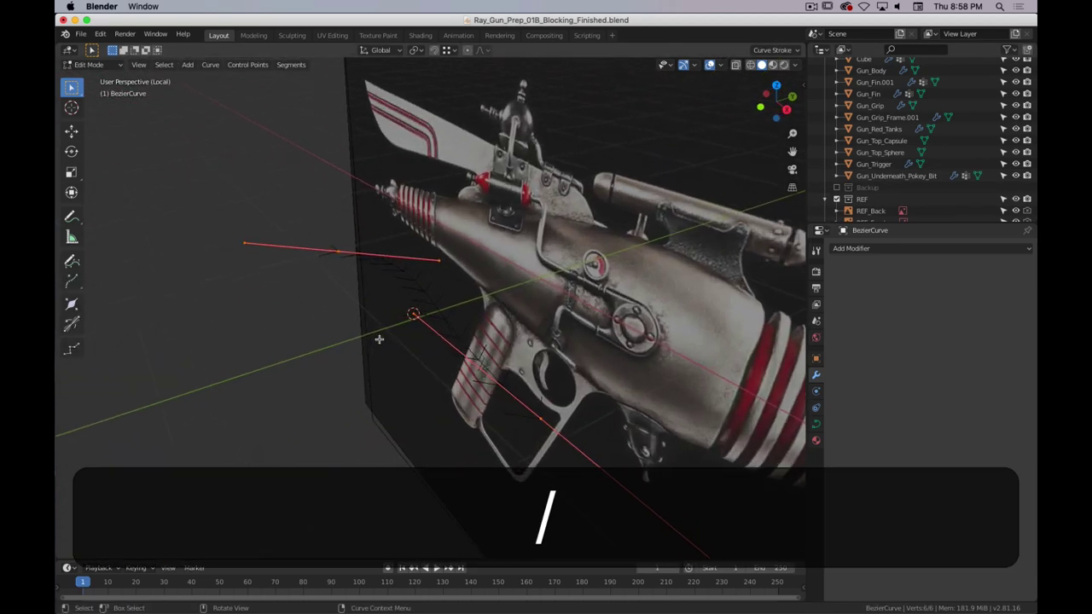
key(slash)
key(slash)
middle_drag(408, 359, 522, 331)
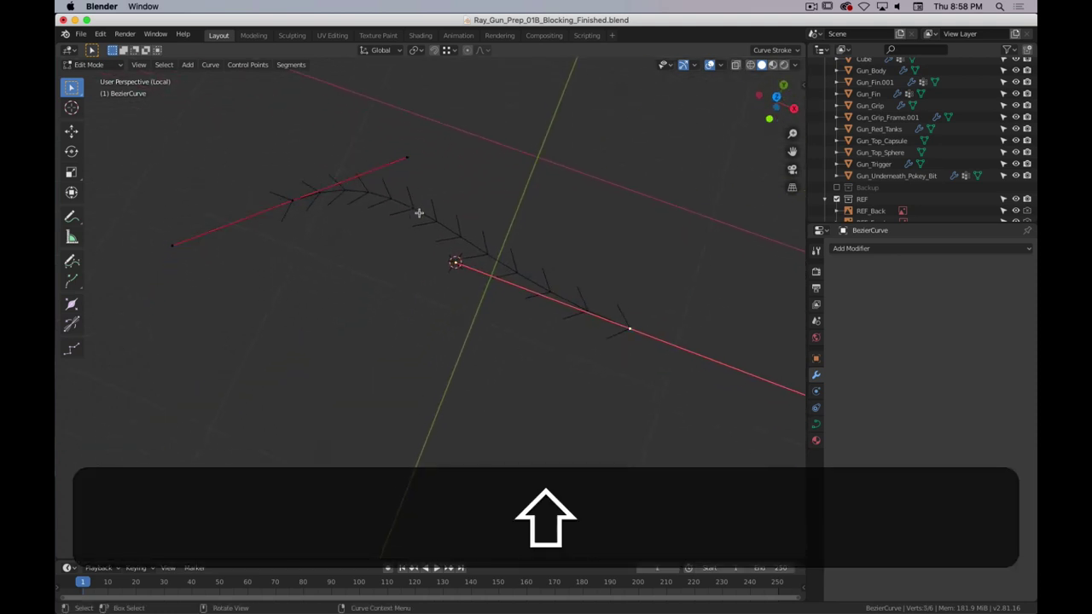
- Try rotating and scaling the handles of the control point at the curve's end
click(282, 198)
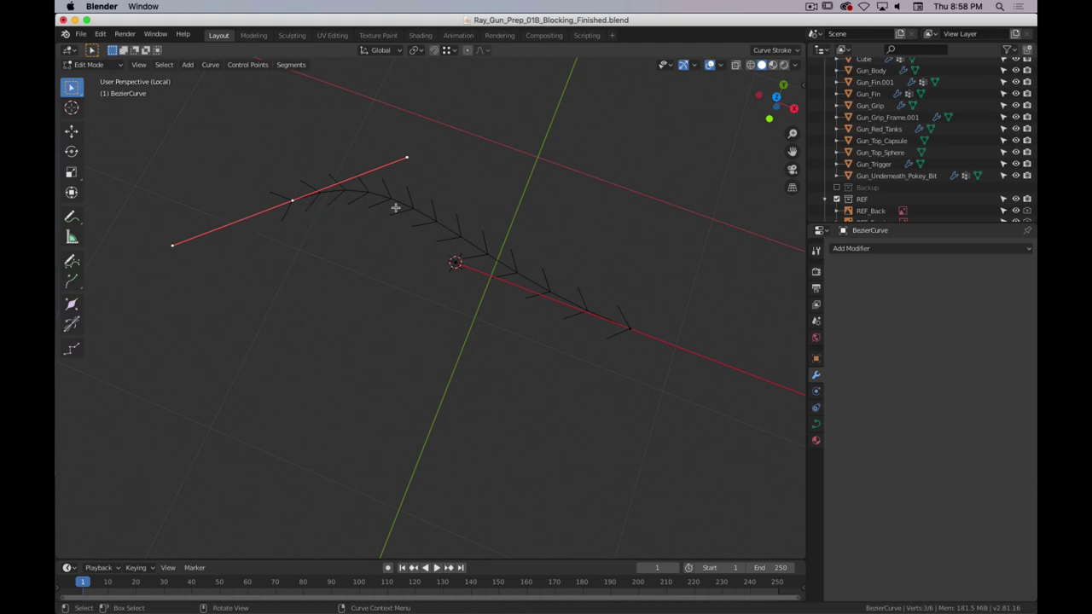
middle_drag(634, 368, 492, 302)
click(644, 358)
shift+middle_drag(648, 394, 580, 362)
key(r)
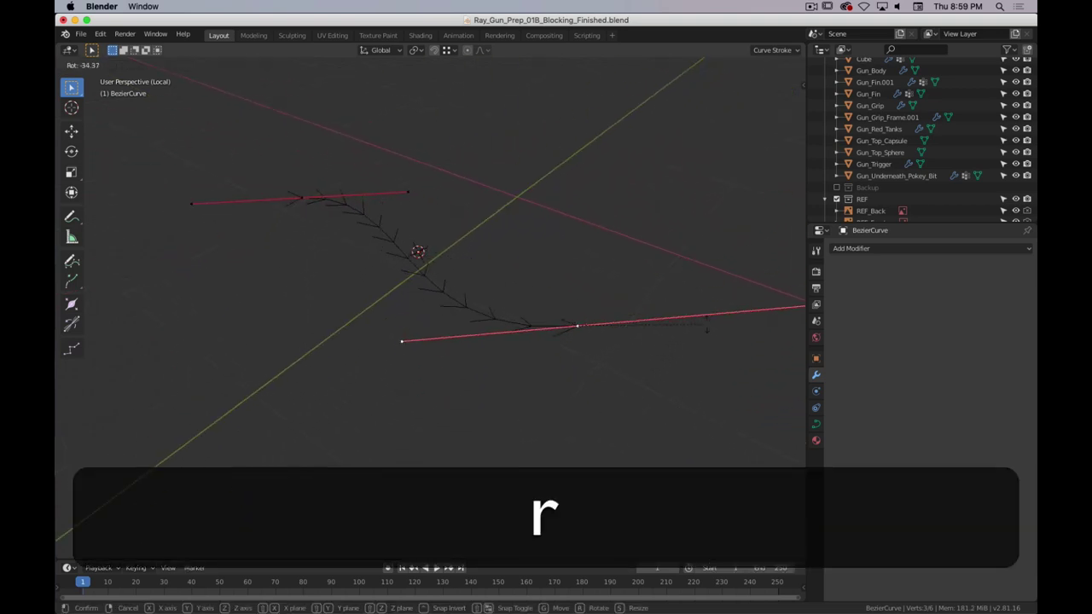
click(704, 509)
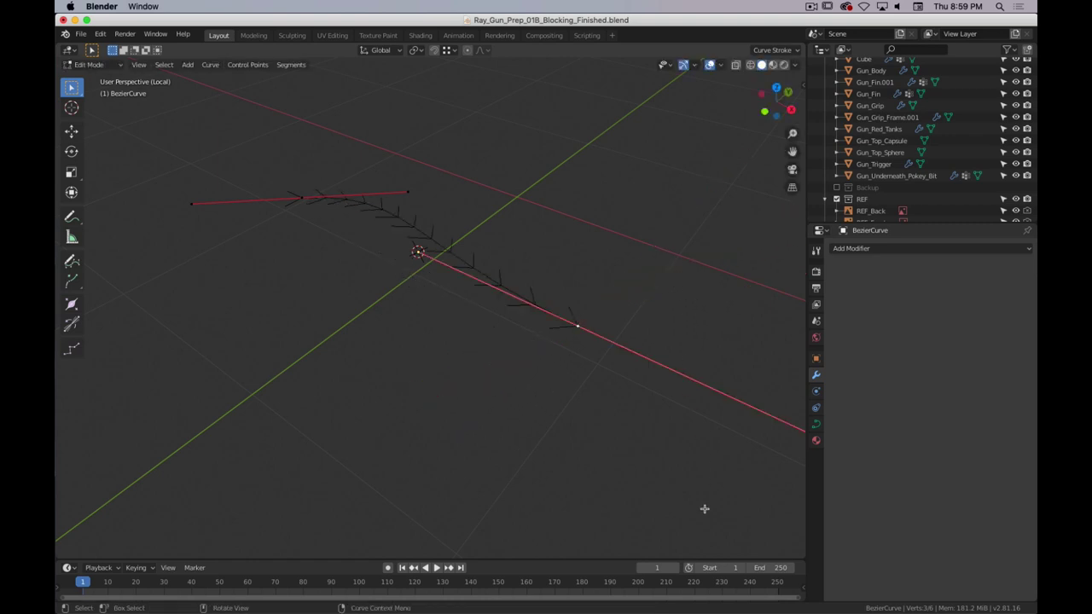
key(s)
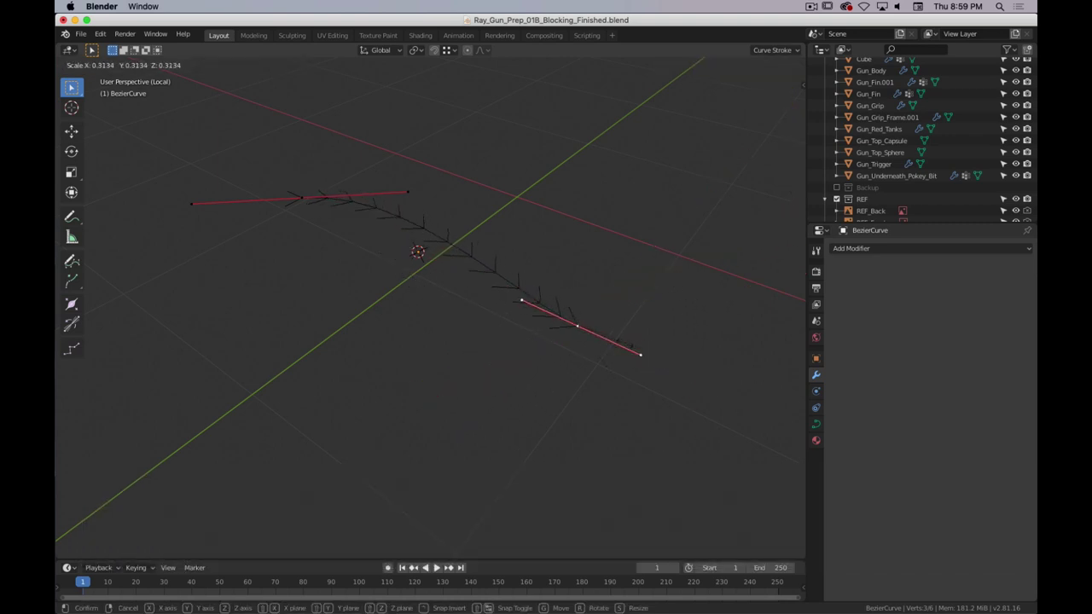
right_click(619, 351)
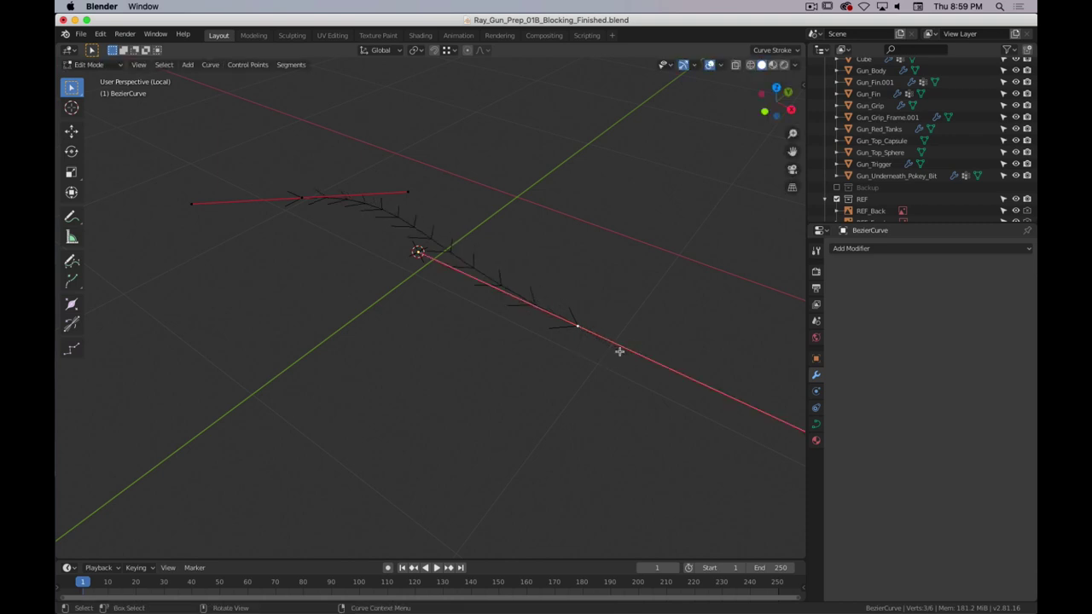
middle_drag(408, 394, 498, 374)
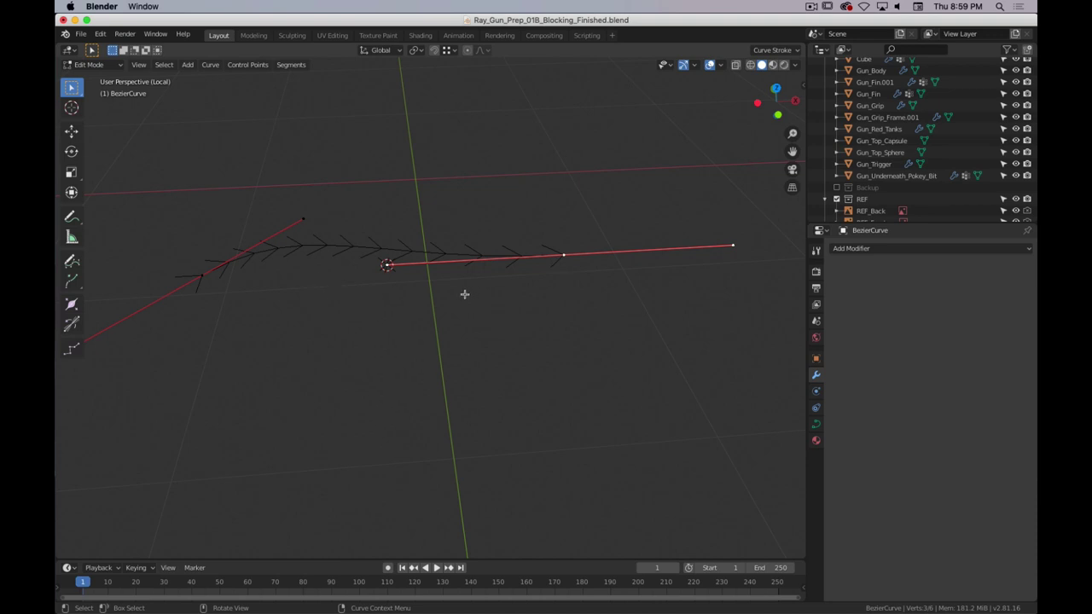
- Leave the isolated view and compare the curve with the reference pipes in wireframe shading
key(slash)
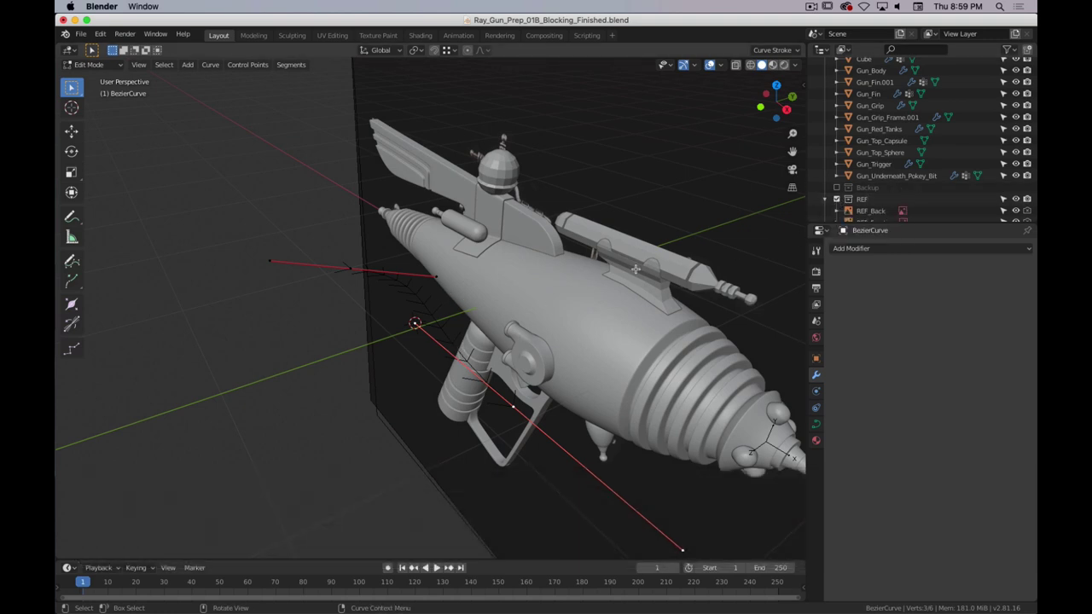
key(z)
mouse_move(635, 269)
middle_down()
mouse_move(545, 283)
mouse_move(561, 285)
middle_up()
scroll(598, 287, up, 2)
shift+middle_drag(640, 266, 630, 274)
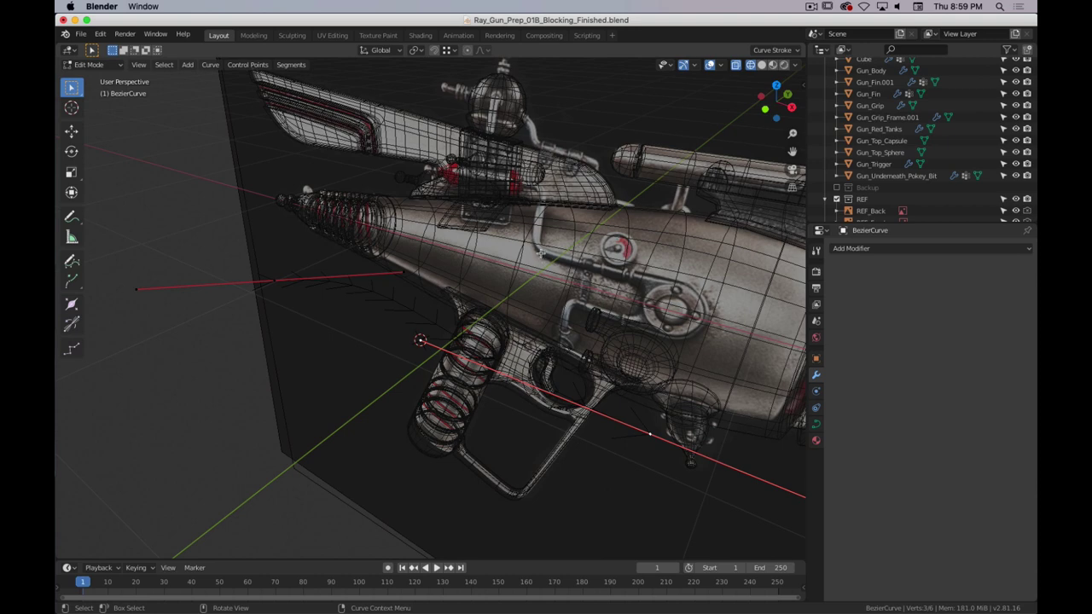
- Hide the REF collection and return to solid shading, viewing the side connector's pipe openings
click(837, 199)
middle_drag(454, 360, 485, 346)
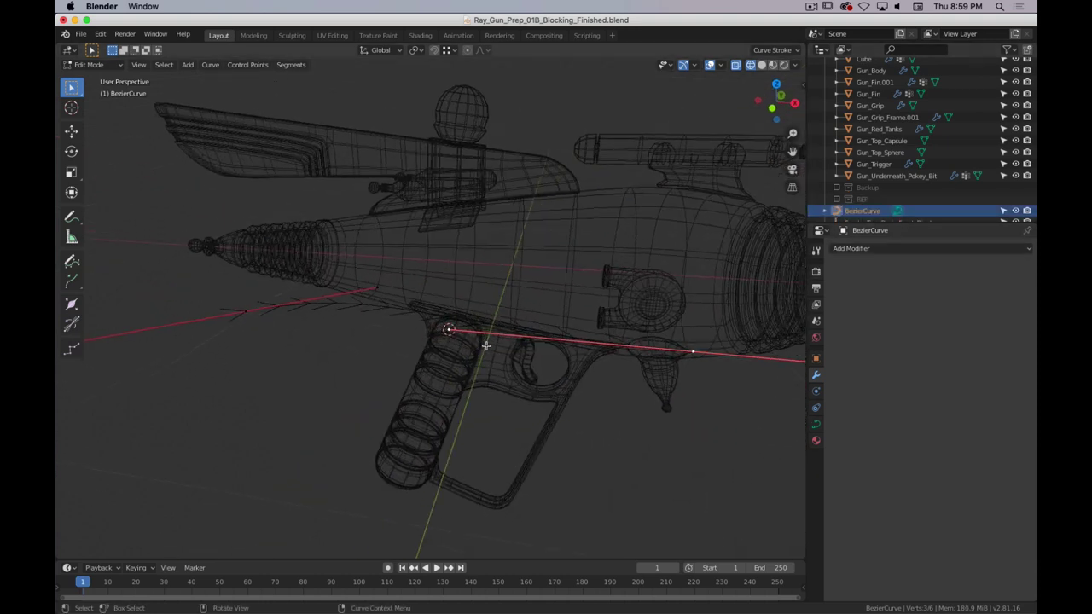
key(z)
shift+middle_drag(593, 353, 677, 389)
scroll(561, 341, up, 3)
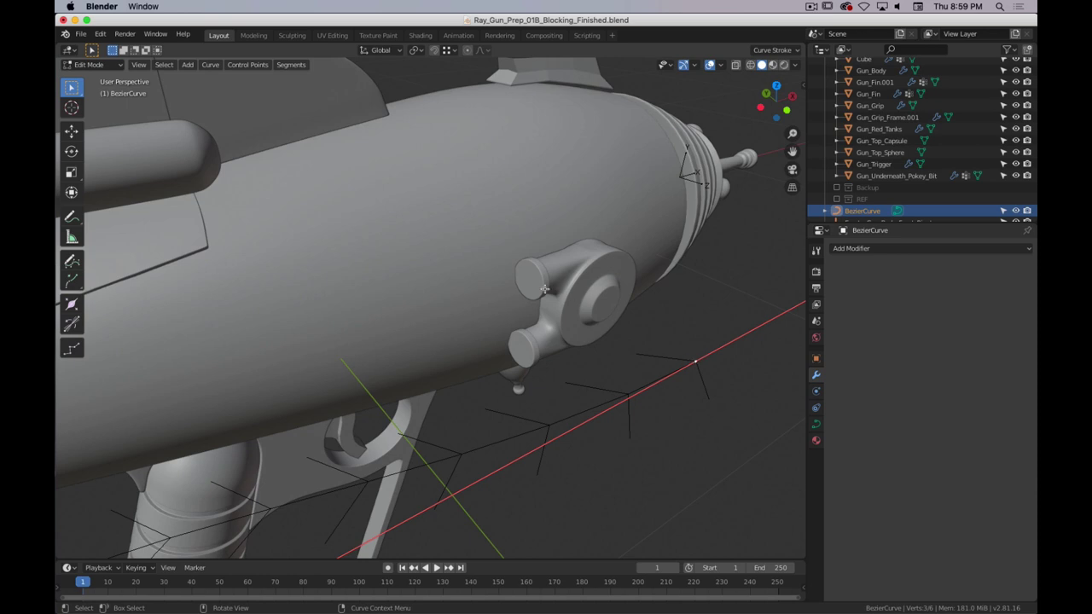
- Leave curve editing and open the side pipe connector's mesh in Edit Mode
click(537, 284)
key(Tab)
click(537, 282)
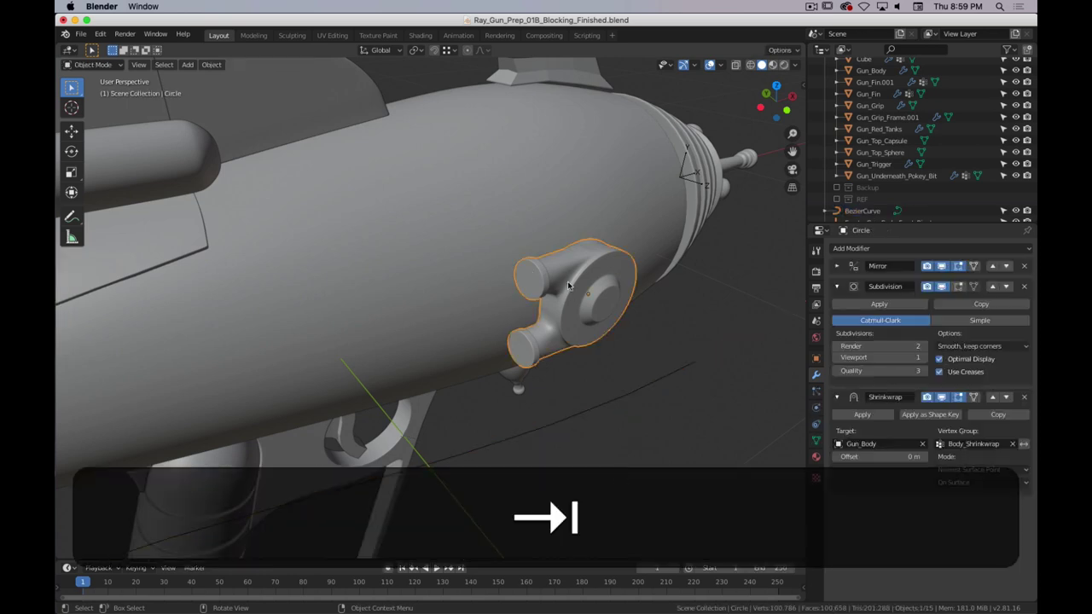
key(Tab)
- Snap the 3D cursor to the centre of the upper pipe opening's rim loop and return to Object Mode
scroll(524, 282, up, 2)
scroll(525, 282, up, 3)
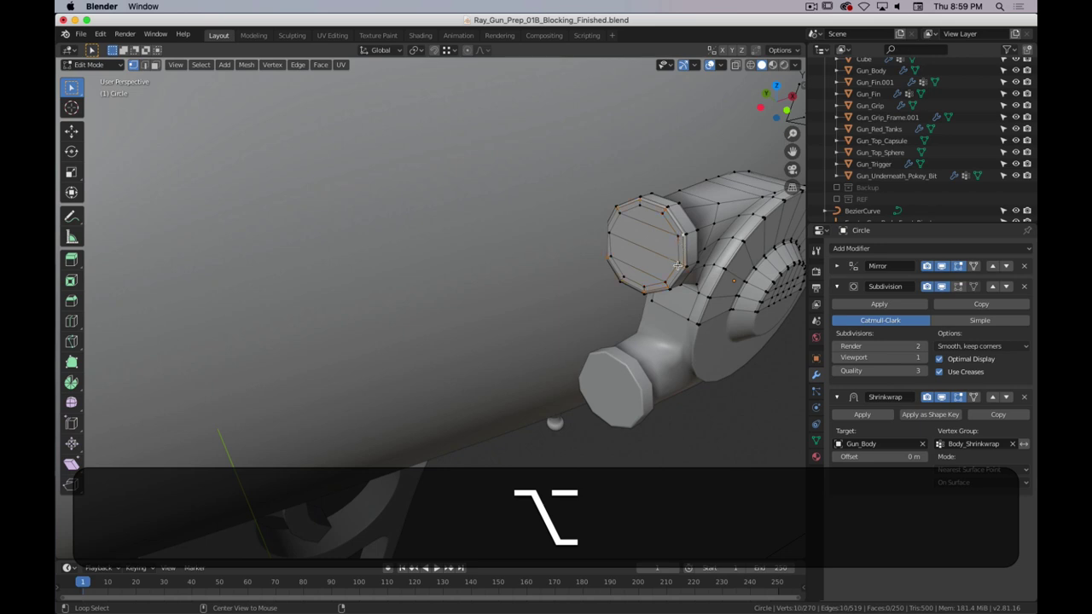
middle_drag(677, 266, 680, 257)
alt+click(682, 247)
key(shift+s)
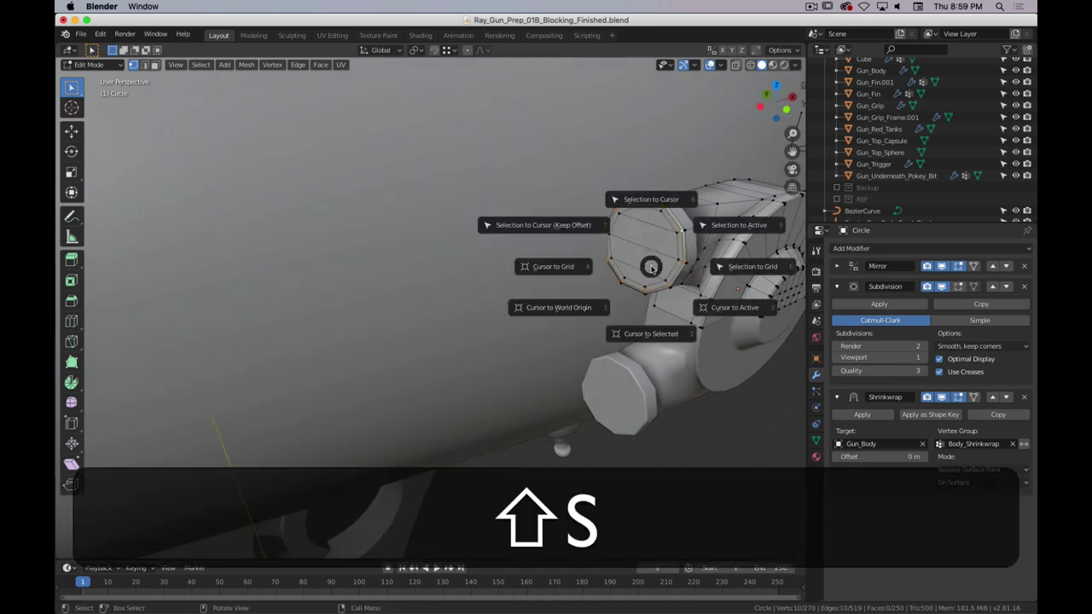
click(650, 331)
middle_drag(651, 331, 629, 273)
key(Tab)
scroll(636, 293, down, 6)
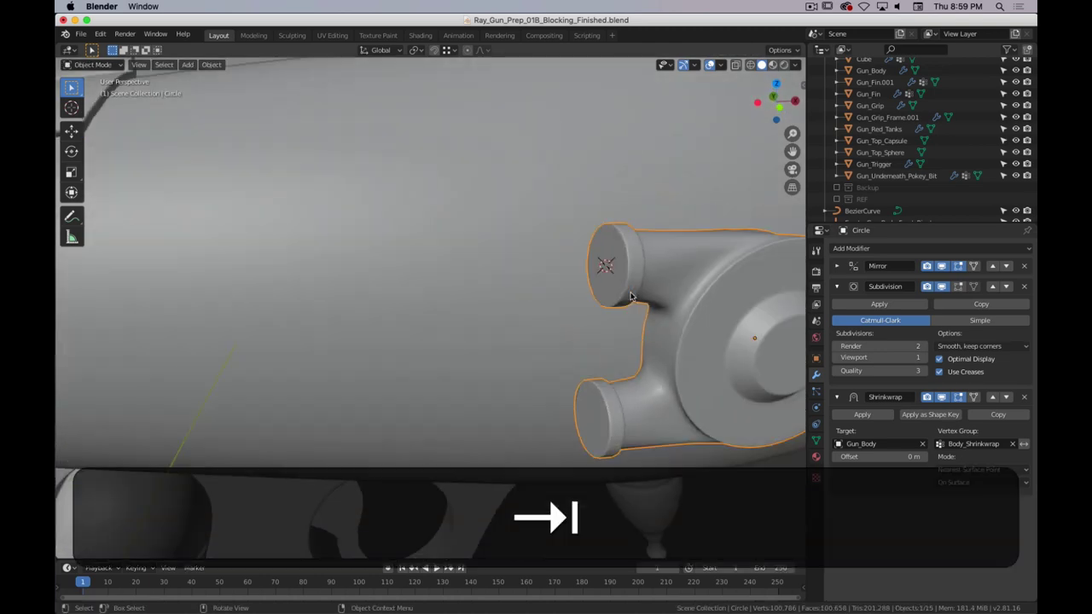
- Snap the selected end point of the Bezier curve to the 3D cursor at the side connector's upper pipe opening
middle_drag(512, 301, 540, 333)
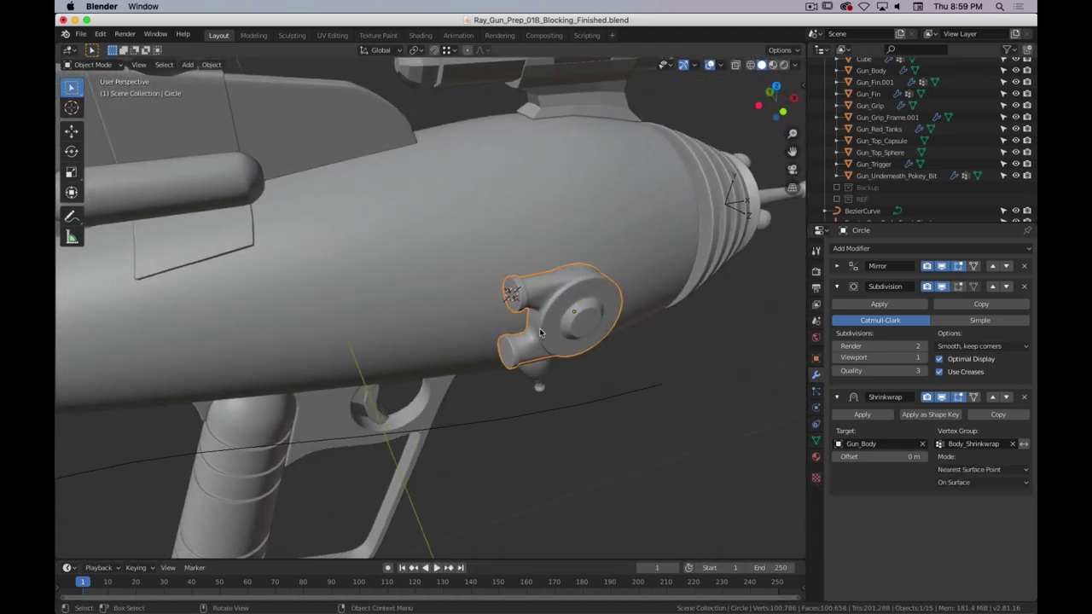
click(636, 397)
key(Tab)
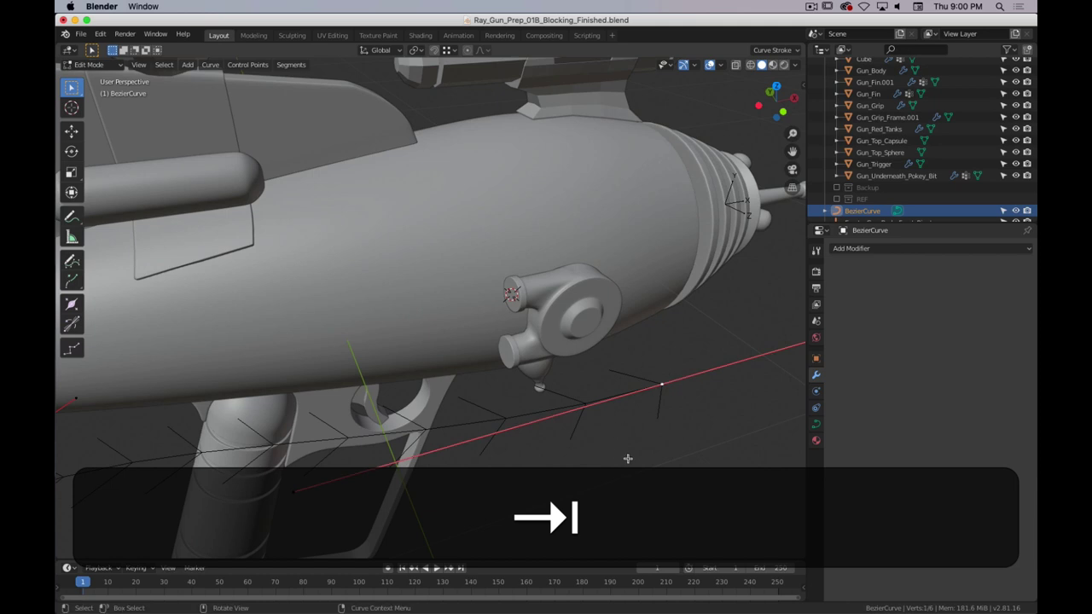
key(shift+s)
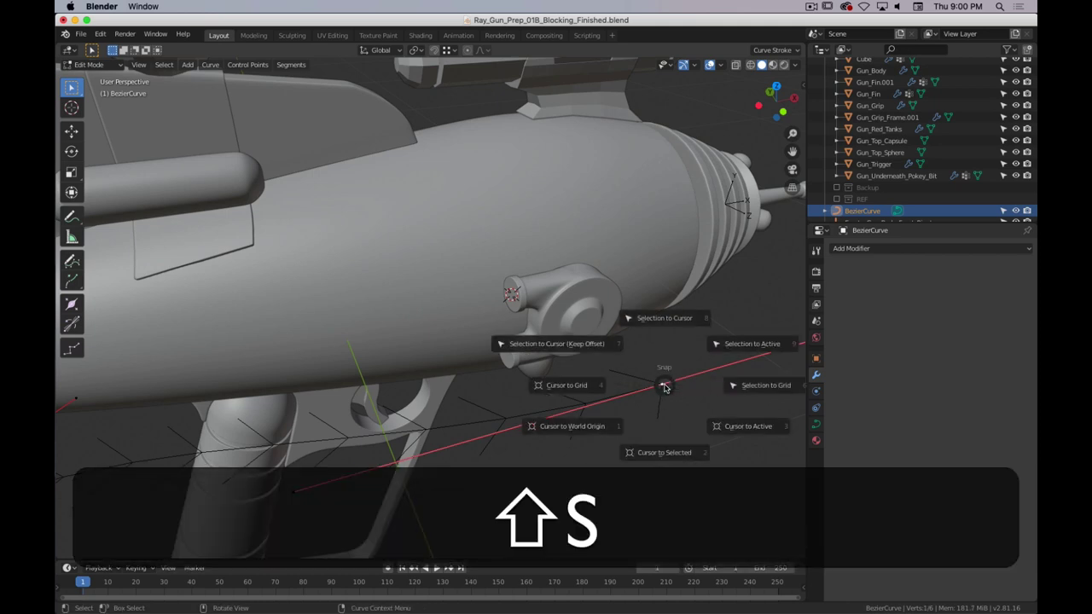
click(658, 322)
- Leave curve editing and open the red tanks' mesh in Edit Mode, framing the rounded end cap
middle_drag(410, 373, 623, 409)
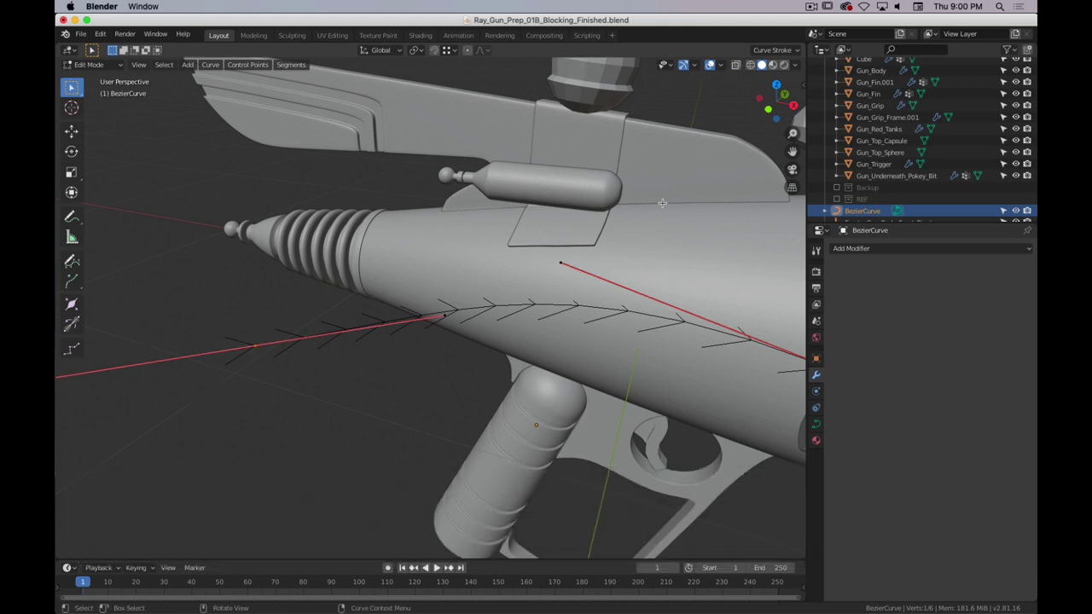
key(Tab)
click(607, 193)
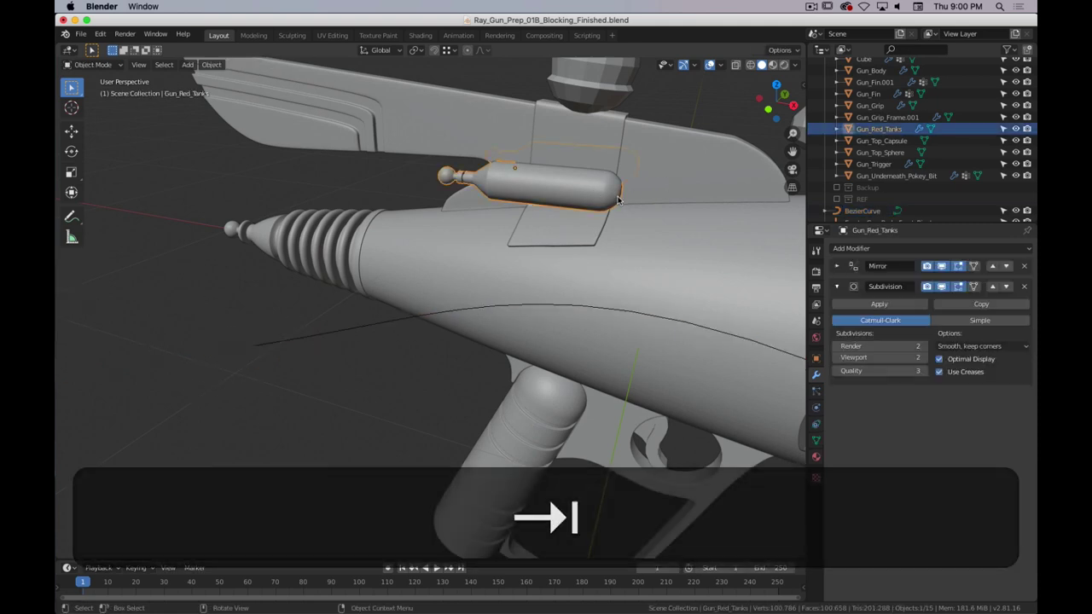
key(Tab)
middle_drag(632, 194, 519, 227)
scroll(519, 227, up, 1)
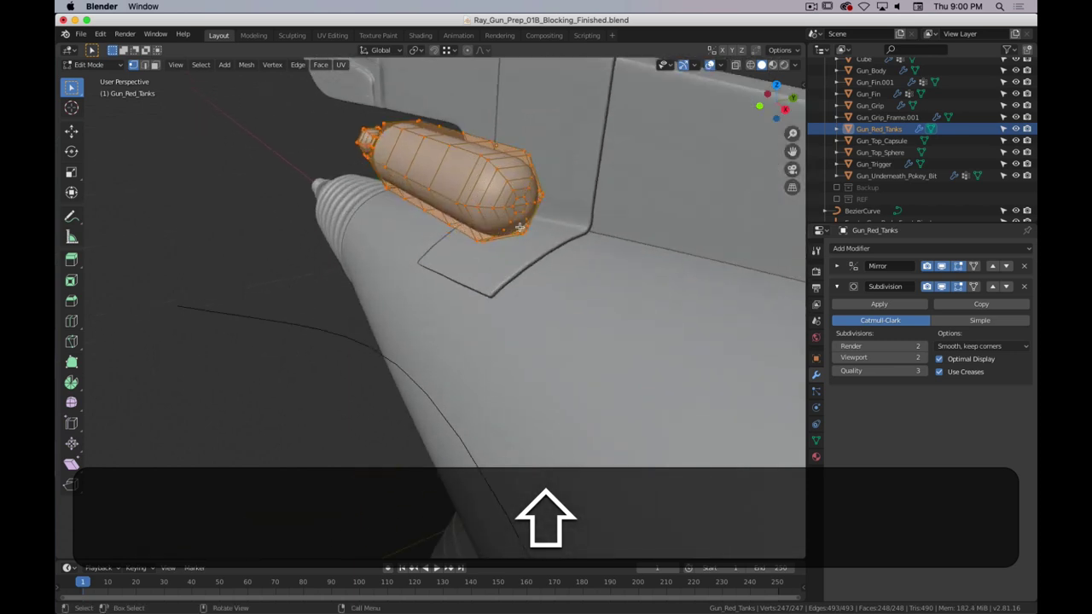
scroll(519, 227, up, 4)
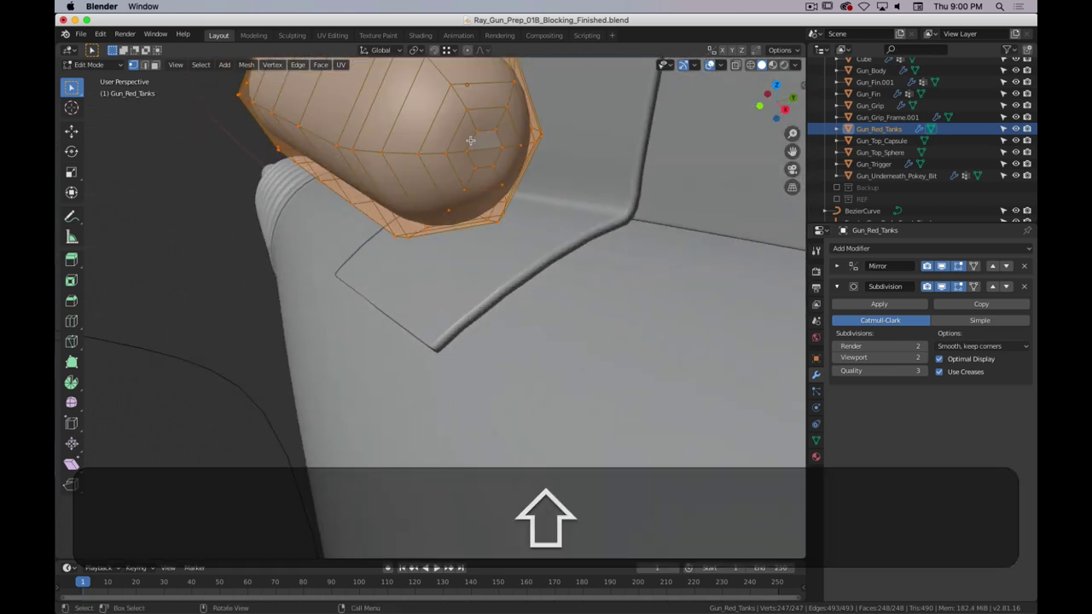
- Snap the 3D cursor to the centre of the two faces at the red tank's rounded end and return to Object Mode
click(476, 131)
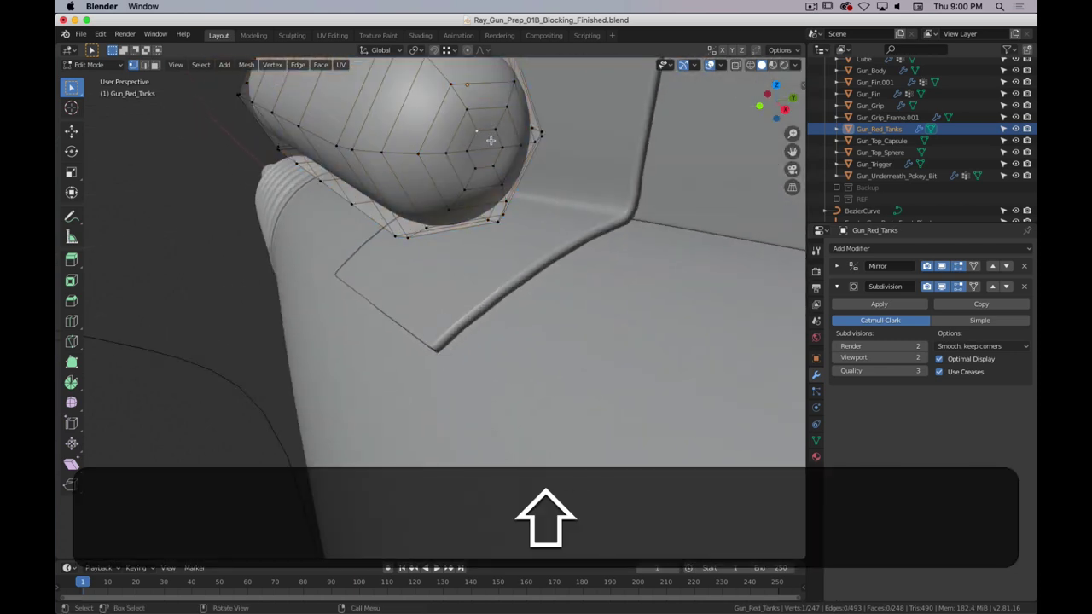
key(shift+3)
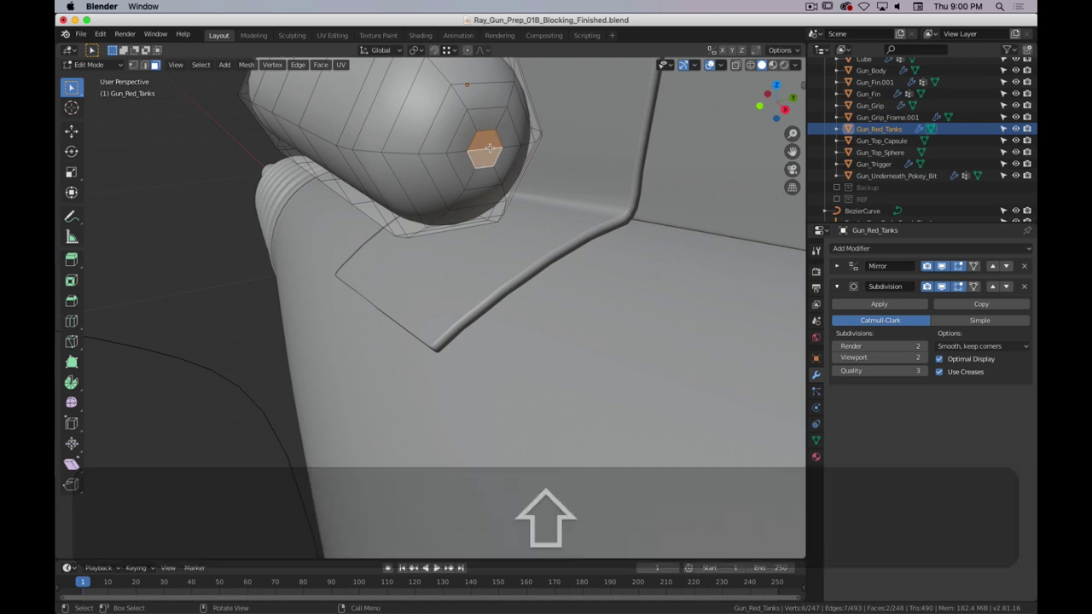
key(shift+s)
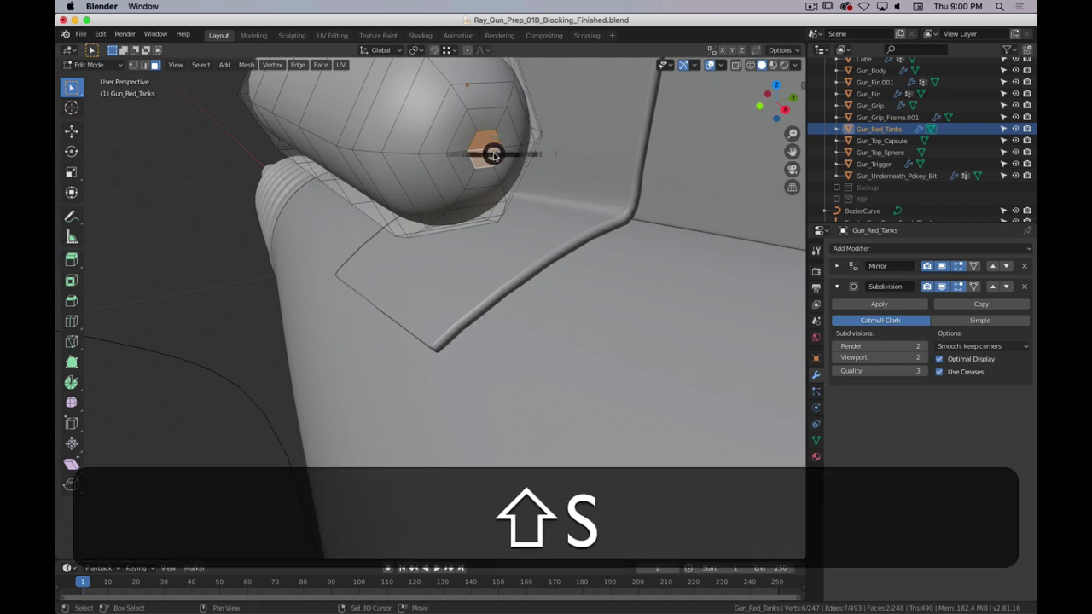
click(498, 223)
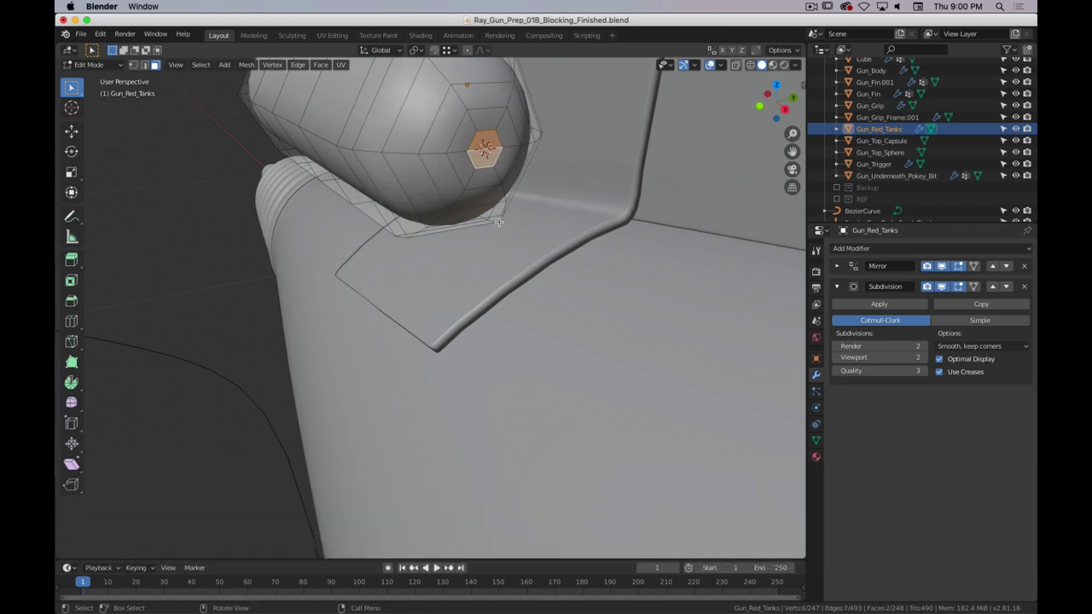
middle_drag(394, 281, 423, 272)
scroll(423, 271, down, 3)
scroll(421, 277, down, 3)
key(Tab)
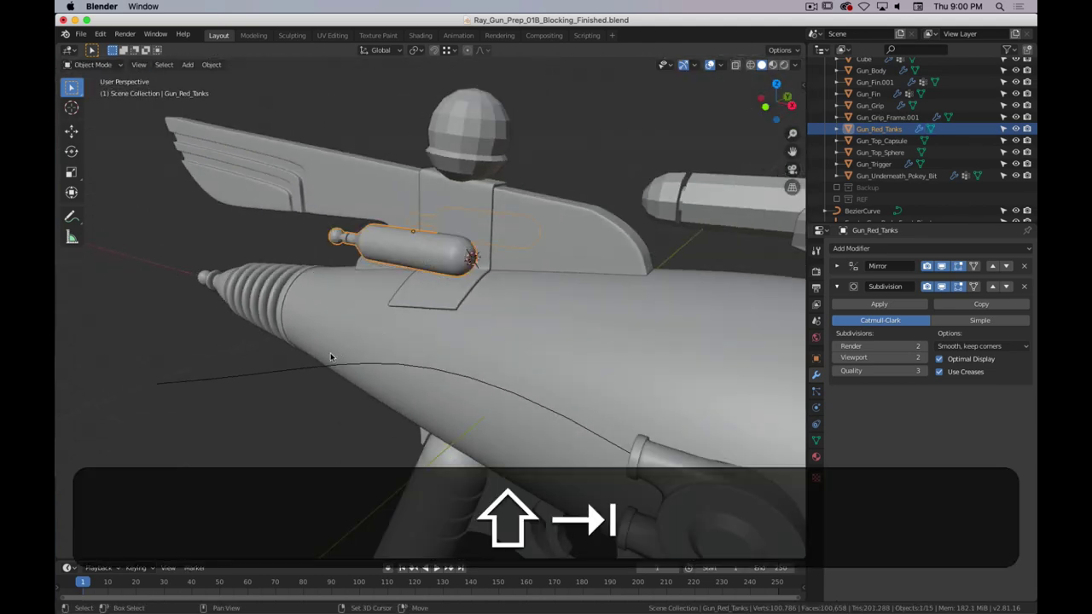
- Snap the Bezier curve's free end point to the 3D cursor at the red tank's rounded end
click(244, 379)
key(Tab)
drag(181, 374, 128, 410)
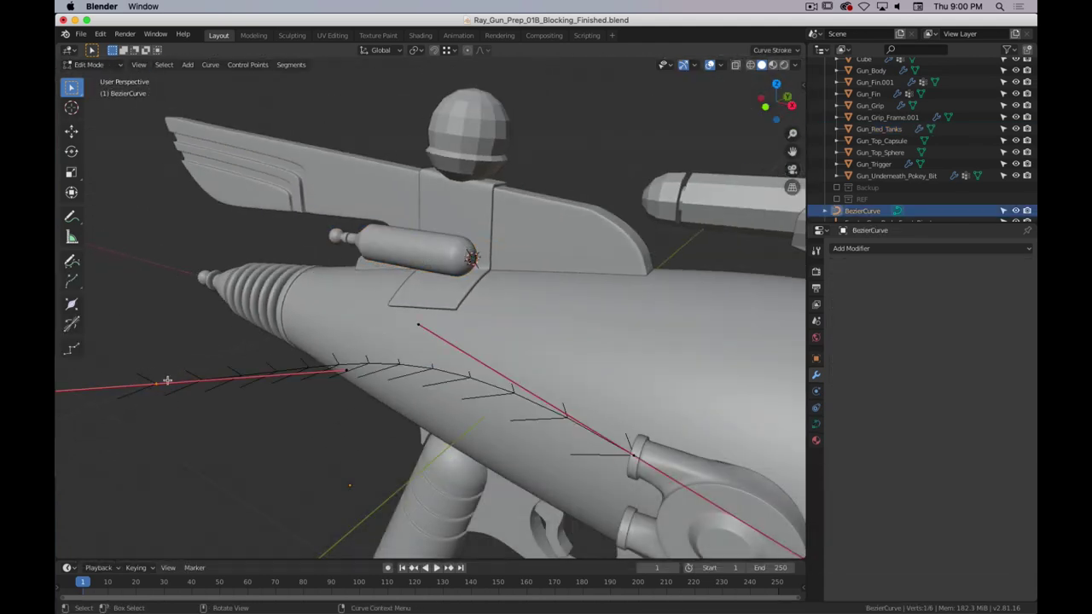
key(shift+s)
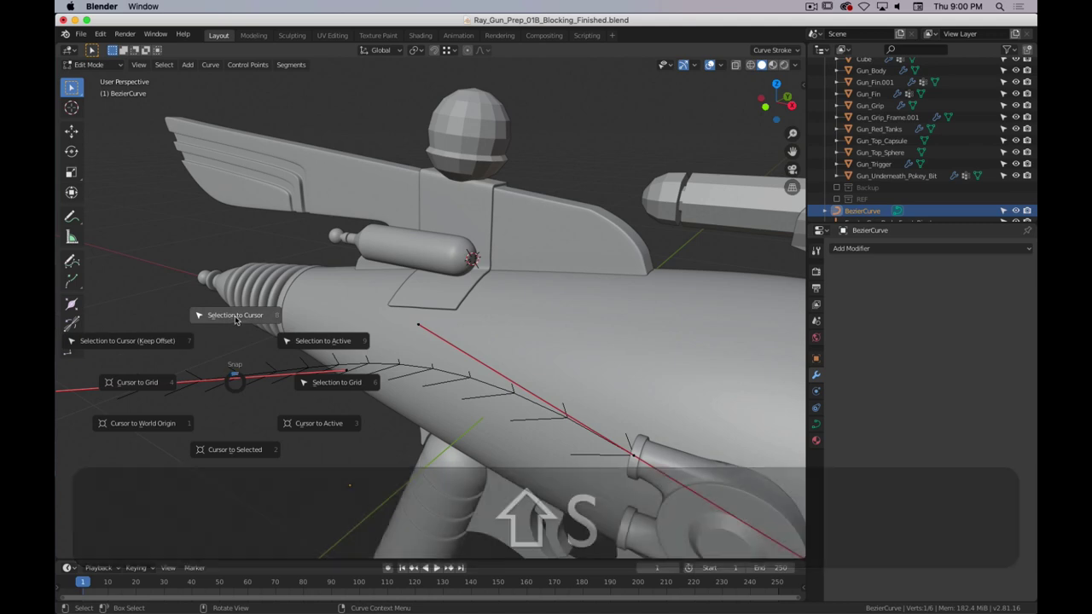
click(234, 316)
- In front view, rotate the connector-end control point about -9.34° to level its handles and scale them to 0.309
mouse_move(357, 343)
middle_down()
mouse_move(641, 390)
mouse_move(326, 346)
mouse_move(337, 339)
middle_up()
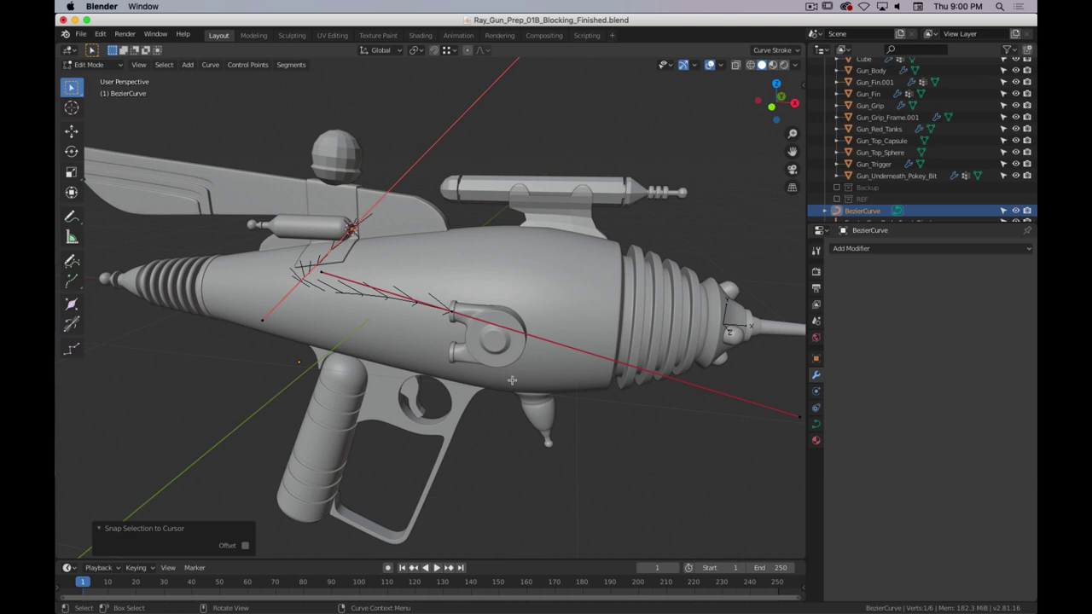
key(1)
scroll(497, 281, up, 3)
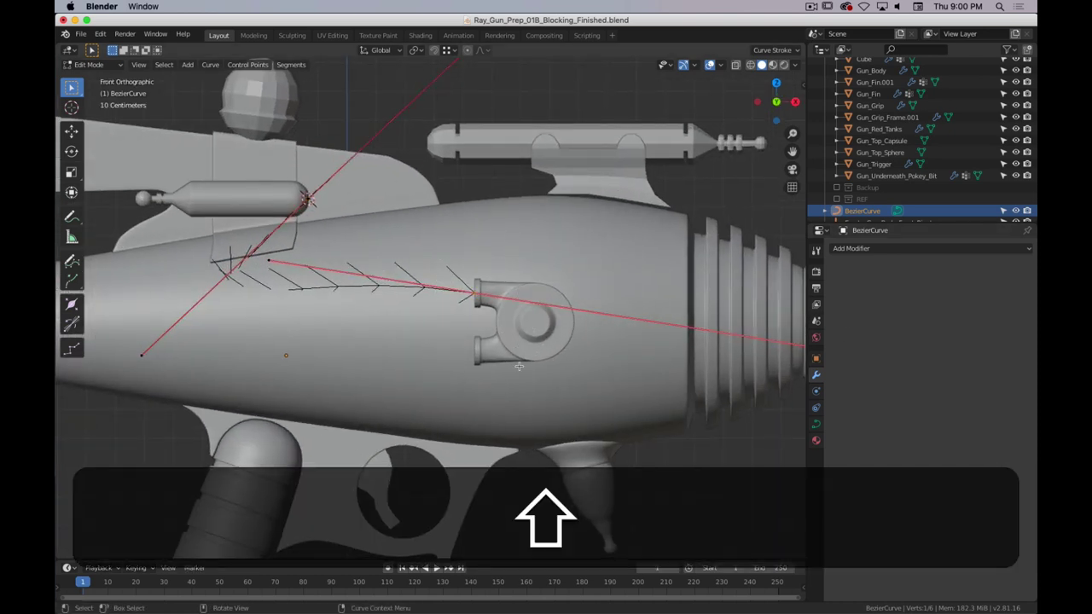
key(r)
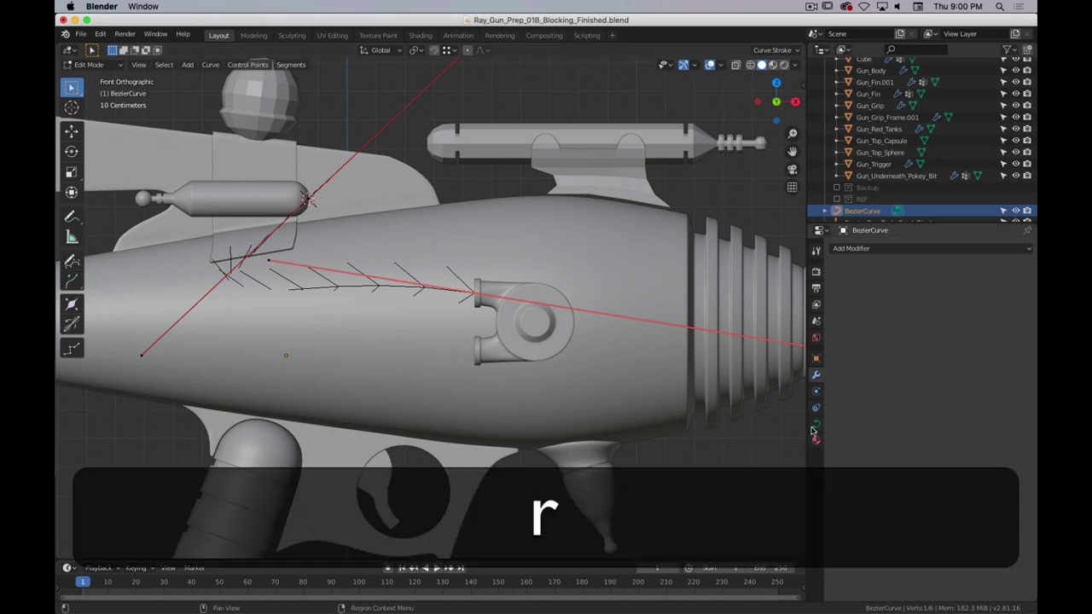
click(661, 397)
key(s)
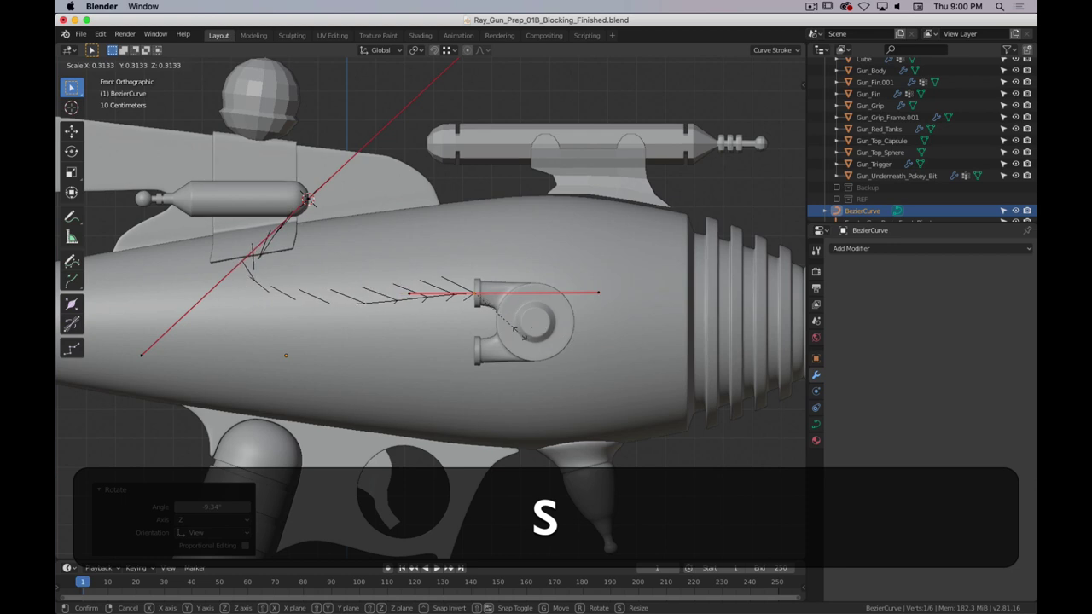
click(683, 326)
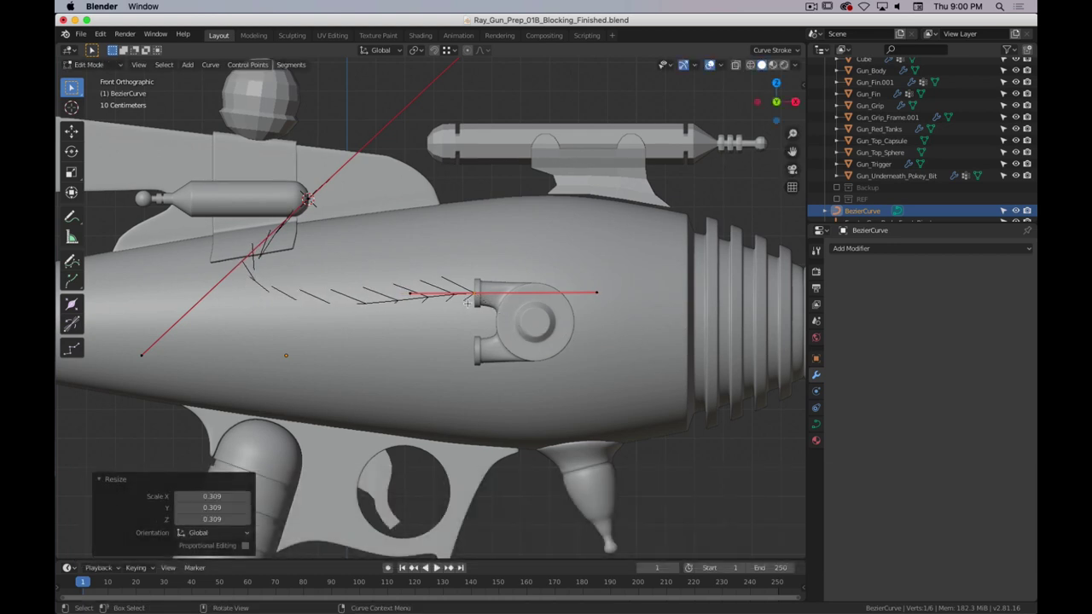
- Try to clear the rotation of the connector-end control point
key(alt)
key(alt+r)
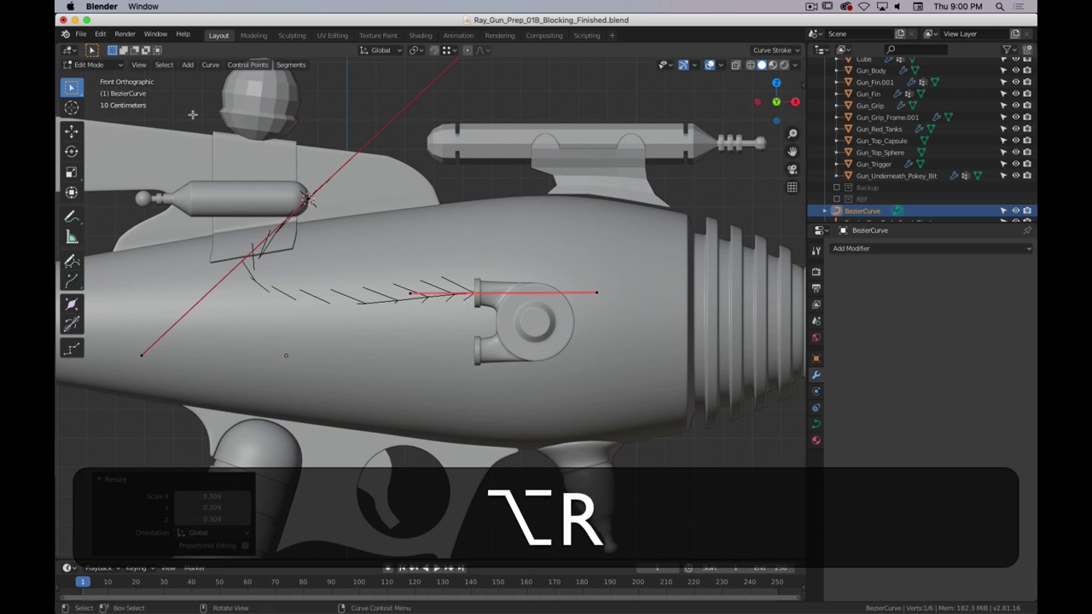
click(264, 65)
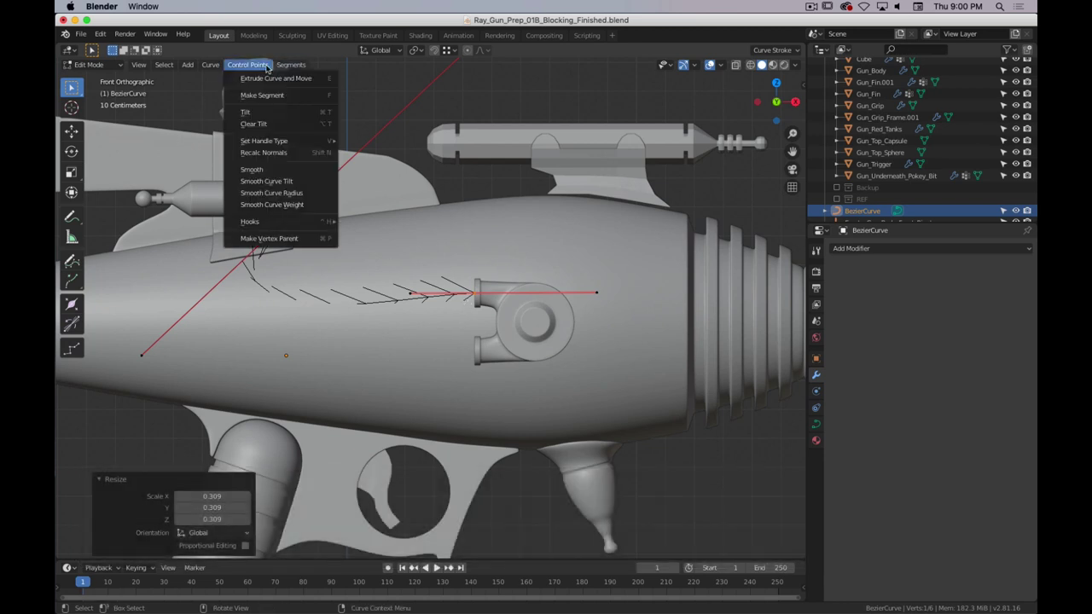
click(261, 124)
click(286, 65)
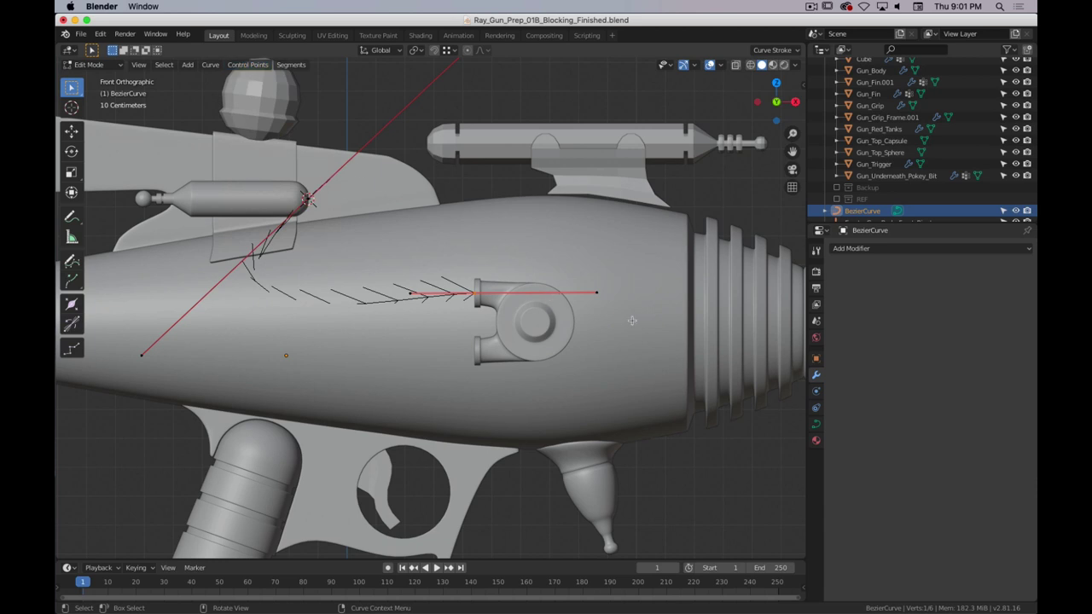
- Scale the tank-end control point's handles to 0.308 and rotate them -137° in front view to align with the red tank
key(r)
click(649, 298)
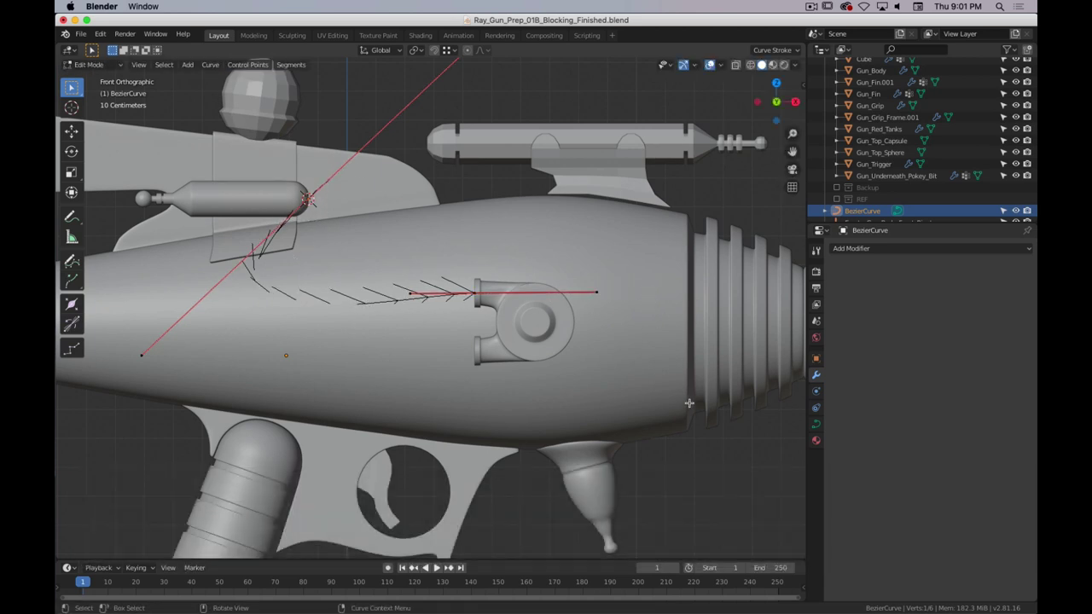
key(s)
click(451, 259)
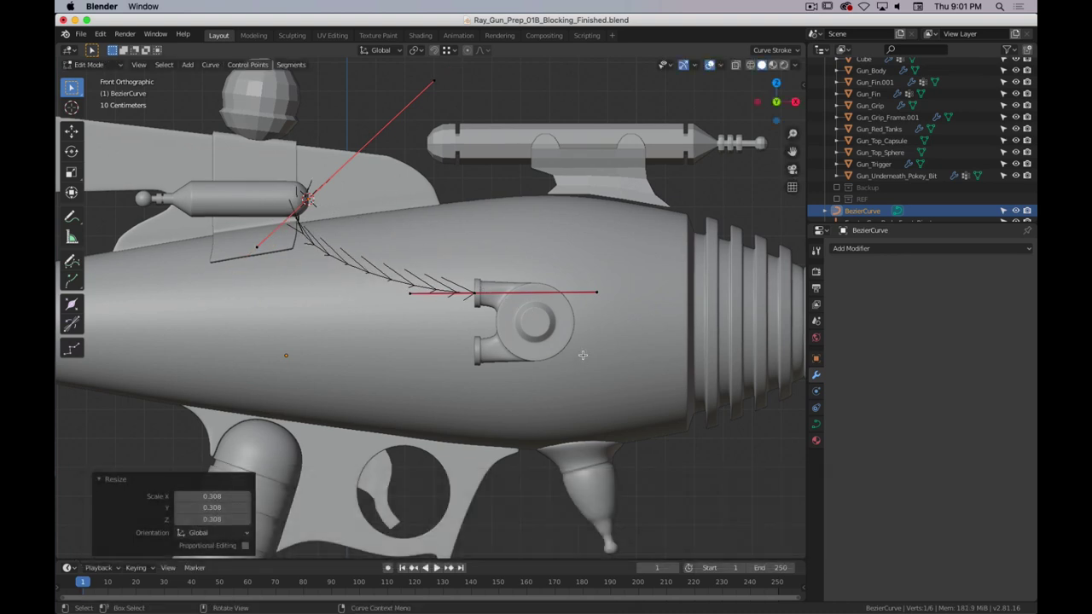
key(r)
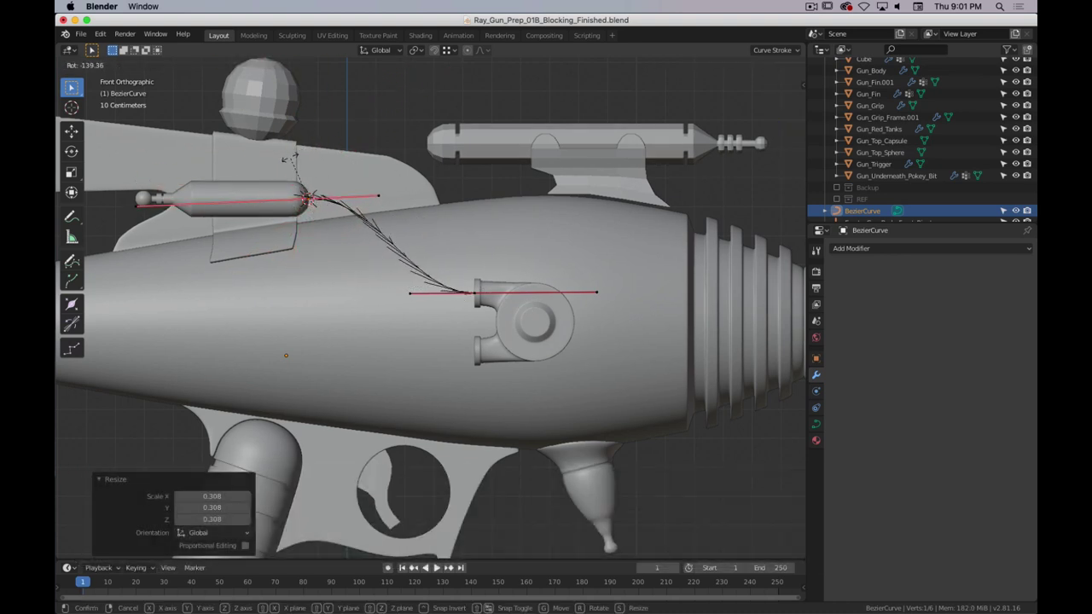
click(291, 155)
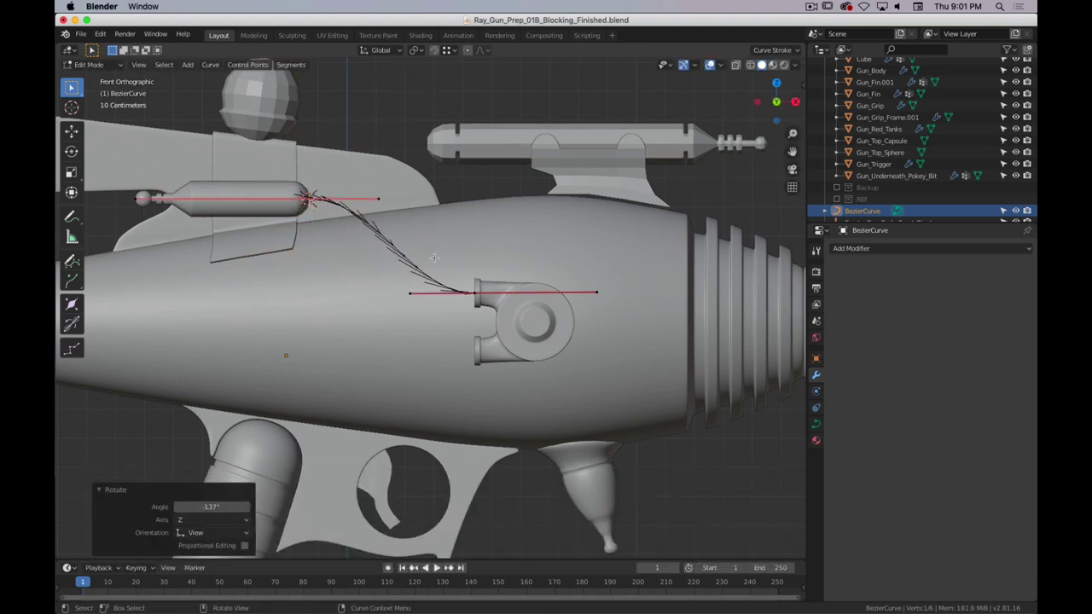
- In top view, rotate the connector-end control point -10.8° so its handles run straight along the pipe opening
key(KP_7)
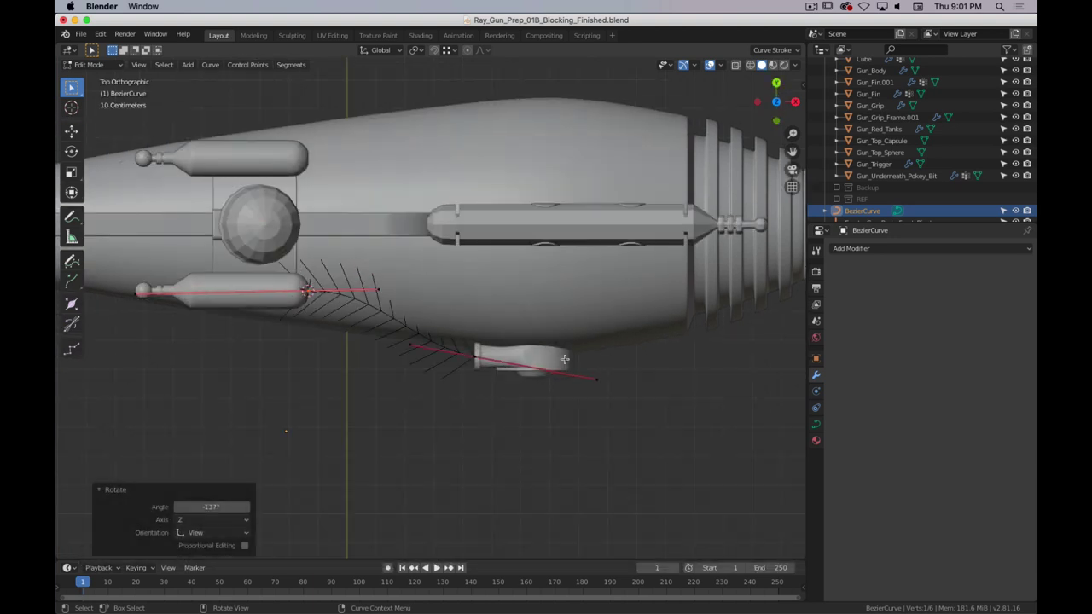
click(511, 350)
key(r)
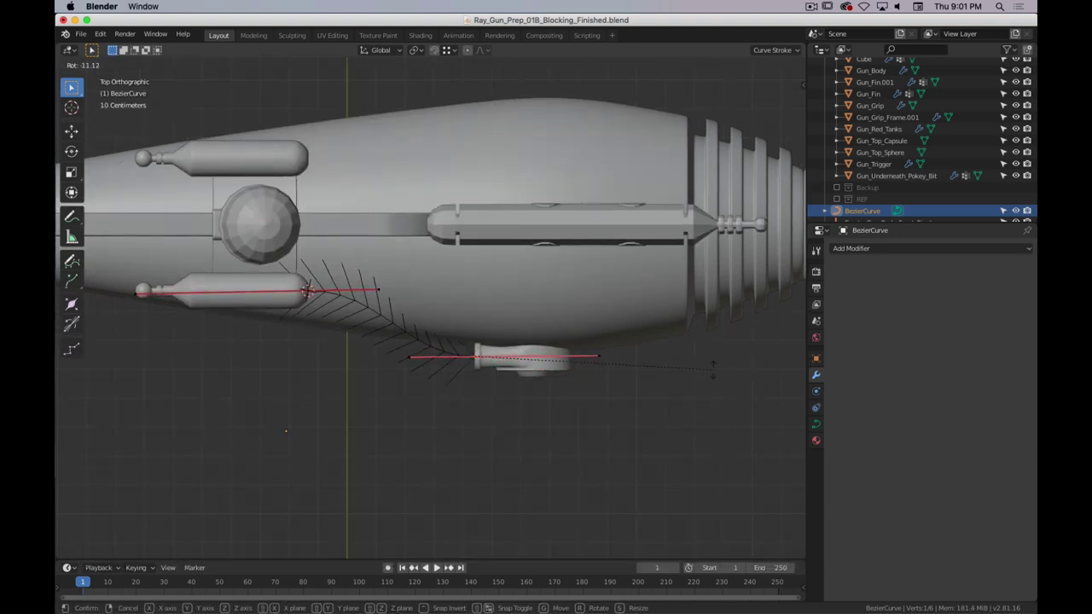
click(714, 371)
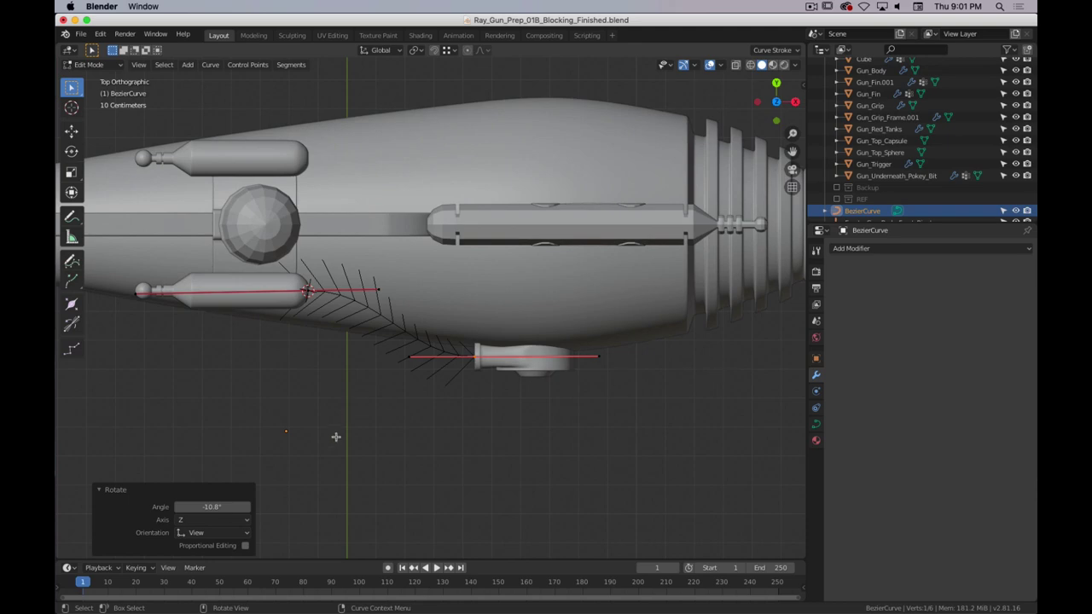
- Shorten the curve's outer handles, scaling the one inside the red tank to 0.348 and reducing the one over the side connector
middle_drag(327, 499, 370, 426)
shift+middle_drag(370, 426, 402, 385)
click(219, 125)
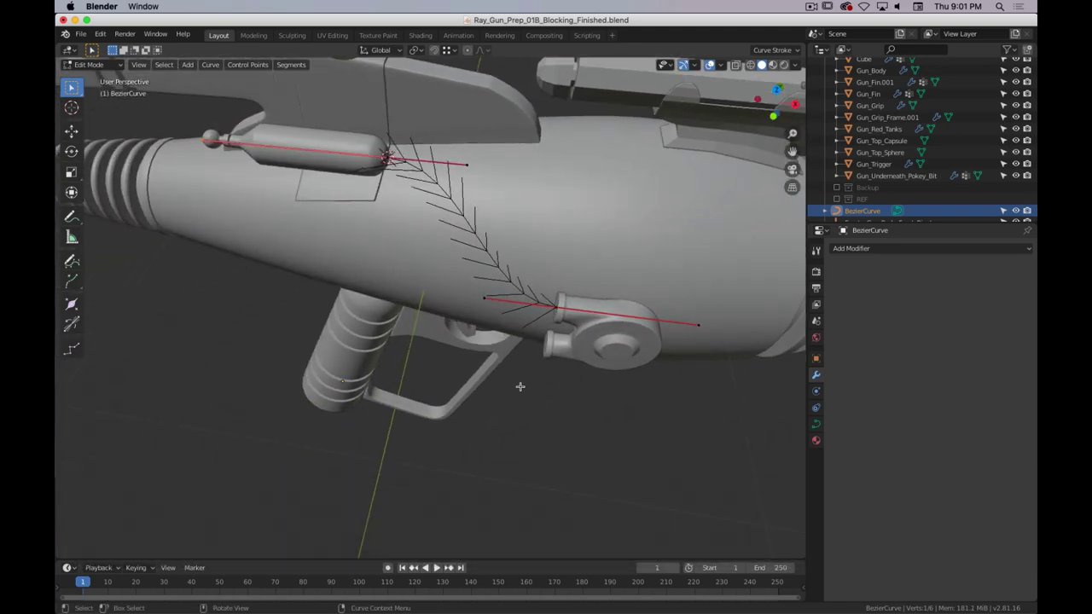
key(s)
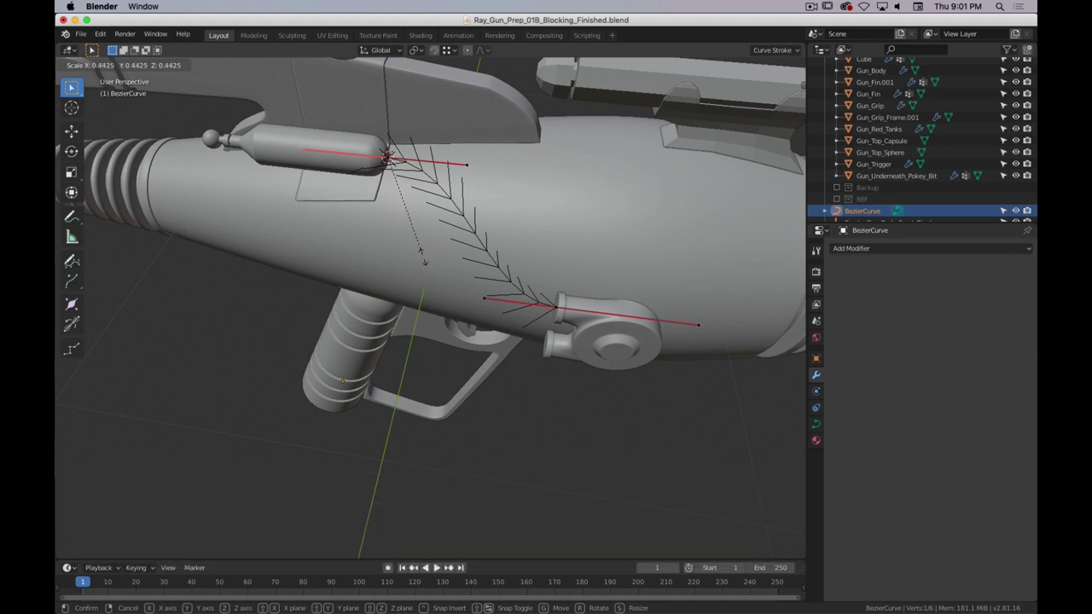
click(398, 246)
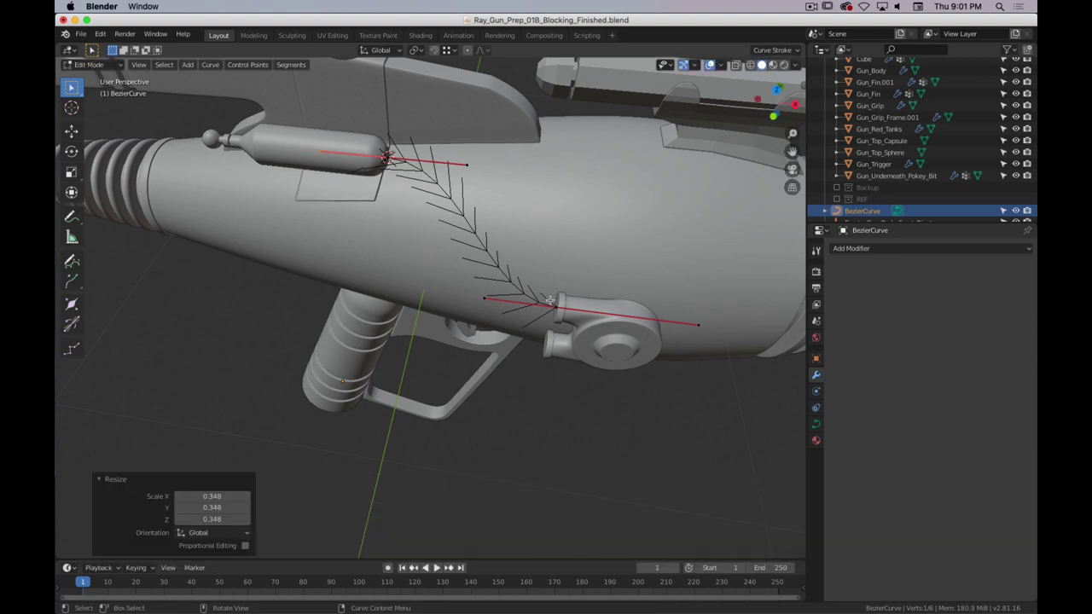
click(697, 324)
key(s)
click(586, 354)
- Select all the curve's control points and subdivide the segment with one cut
middle_drag(546, 409, 485, 414)
drag(670, 165, 297, 401)
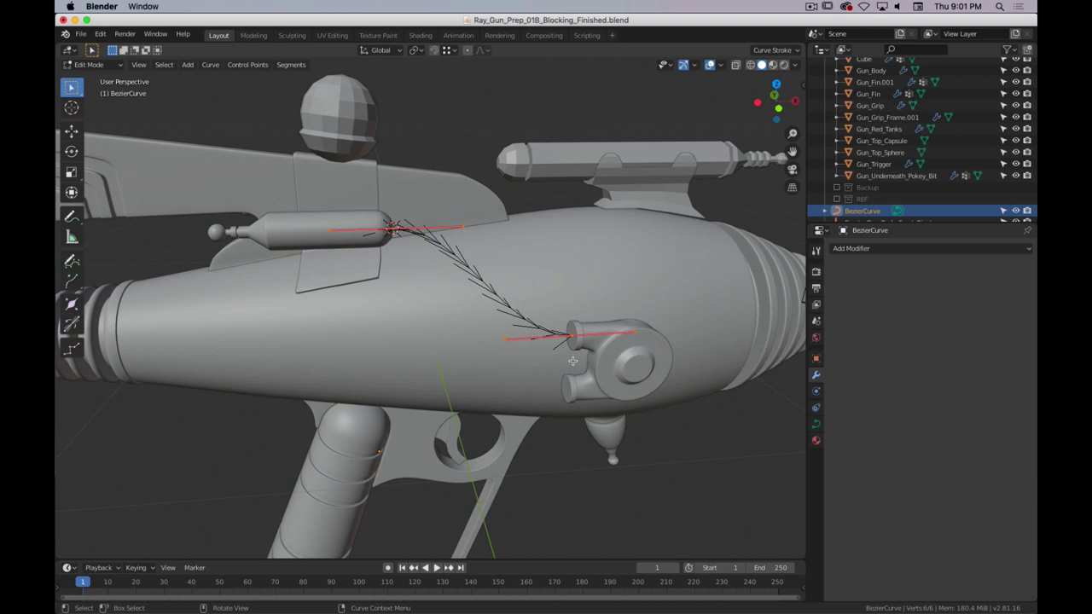
right_click(495, 292)
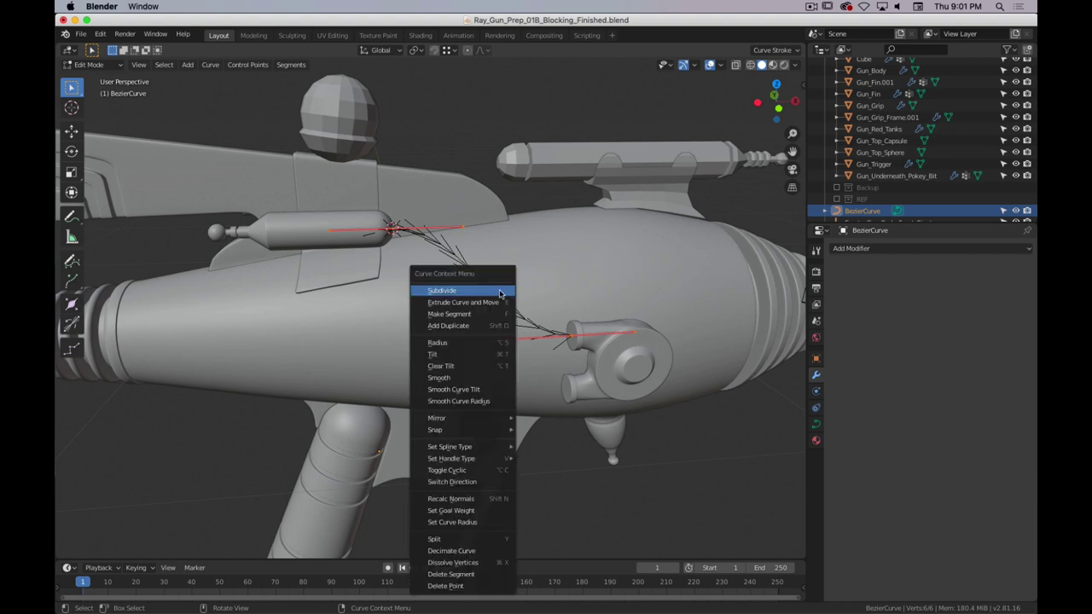
click(452, 291)
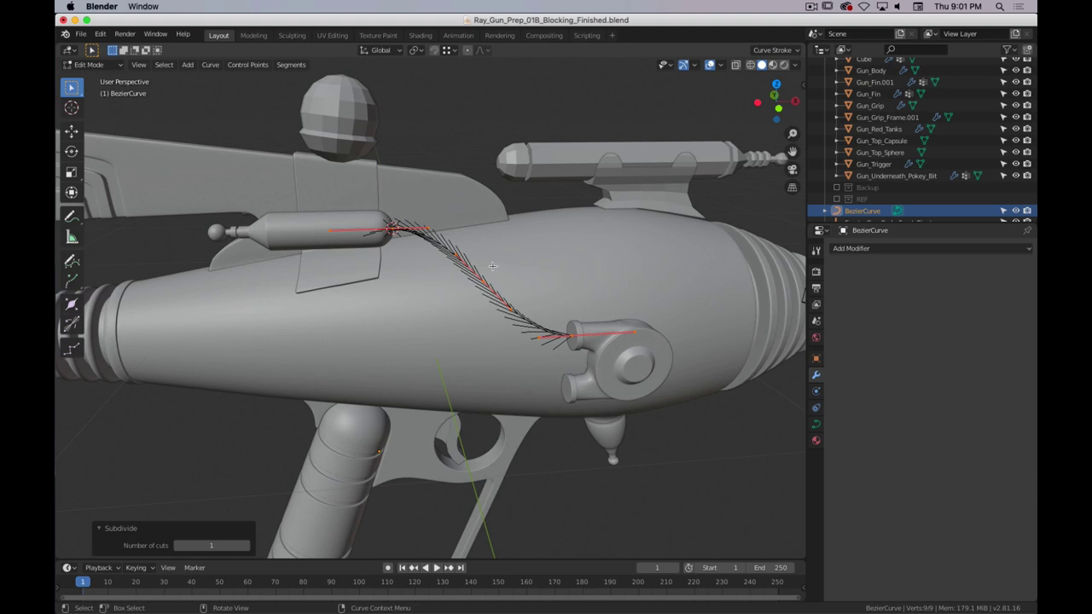
- In front view, move the curve's middle control point -0.133 m in X and -0.0121 m in Z, and rotate it 45.6° to stand vertical
key(1)
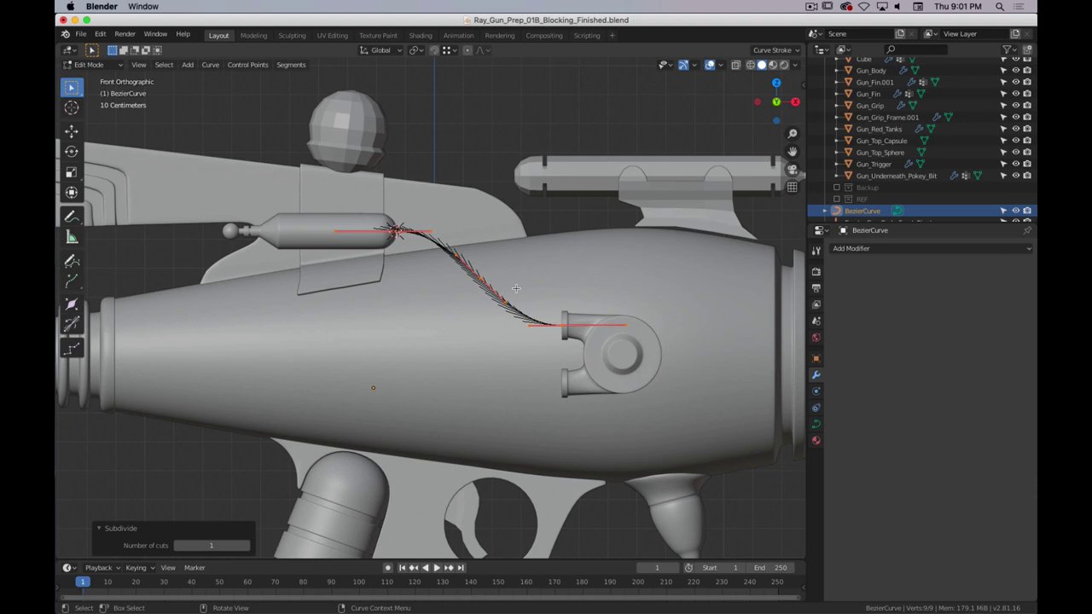
drag(504, 247, 447, 290)
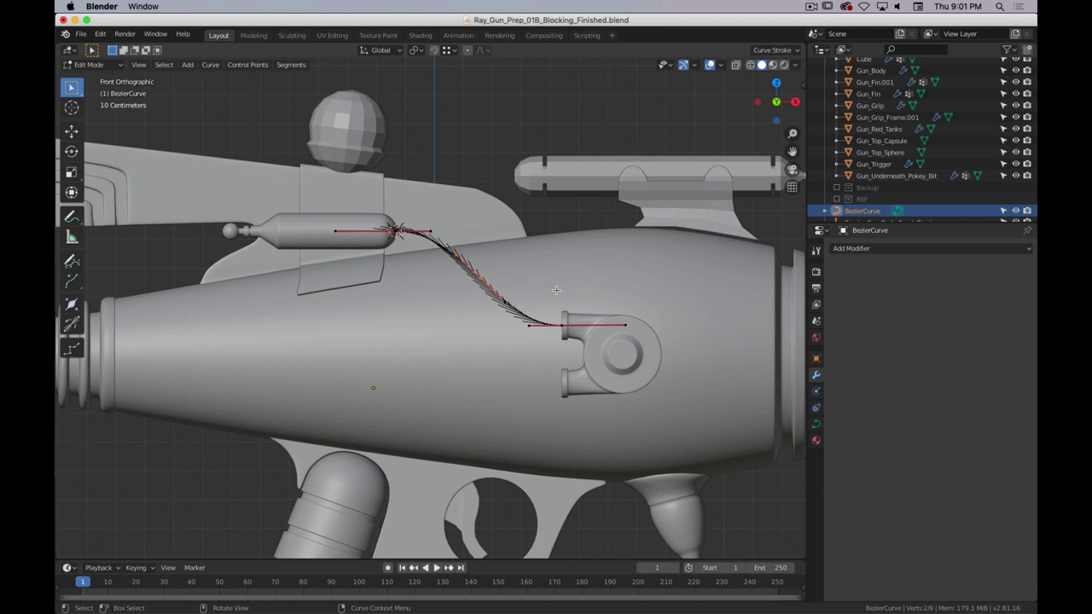
key(g)
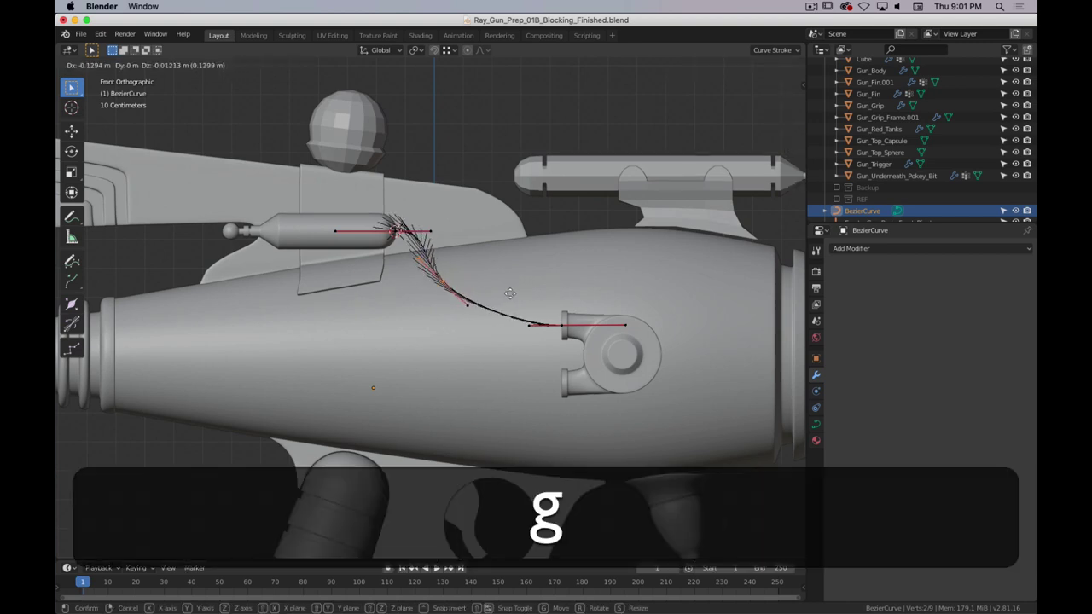
click(522, 290)
key(r)
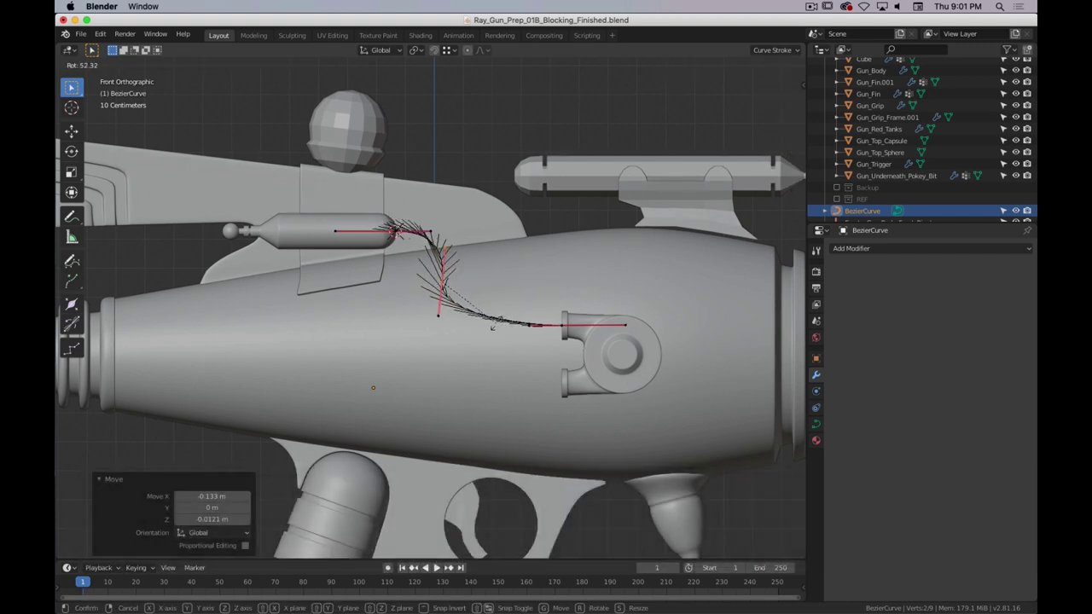
click(497, 327)
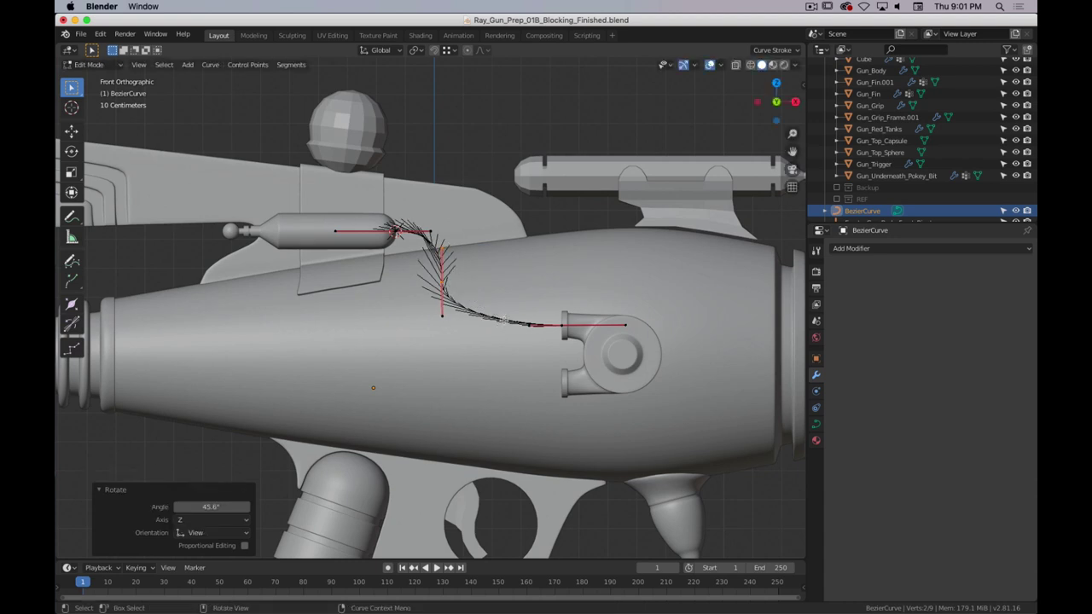
- In right view, rotate the middle control point 12.2° and move it about 0.065 m outward from the gun body and 0.0485 m up
key(3)
key(r)
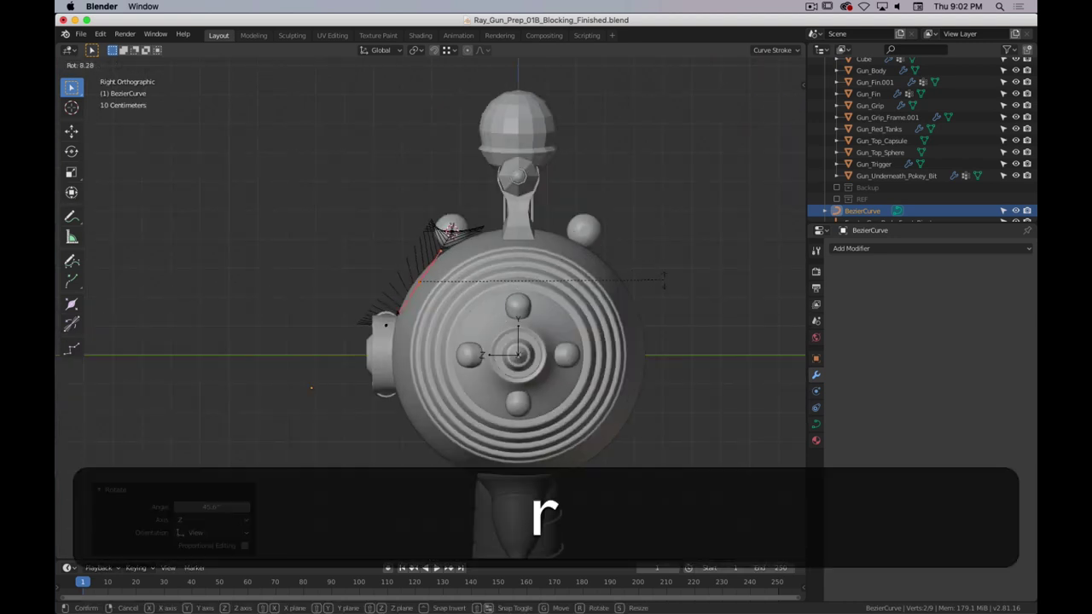
click(654, 293)
key(g)
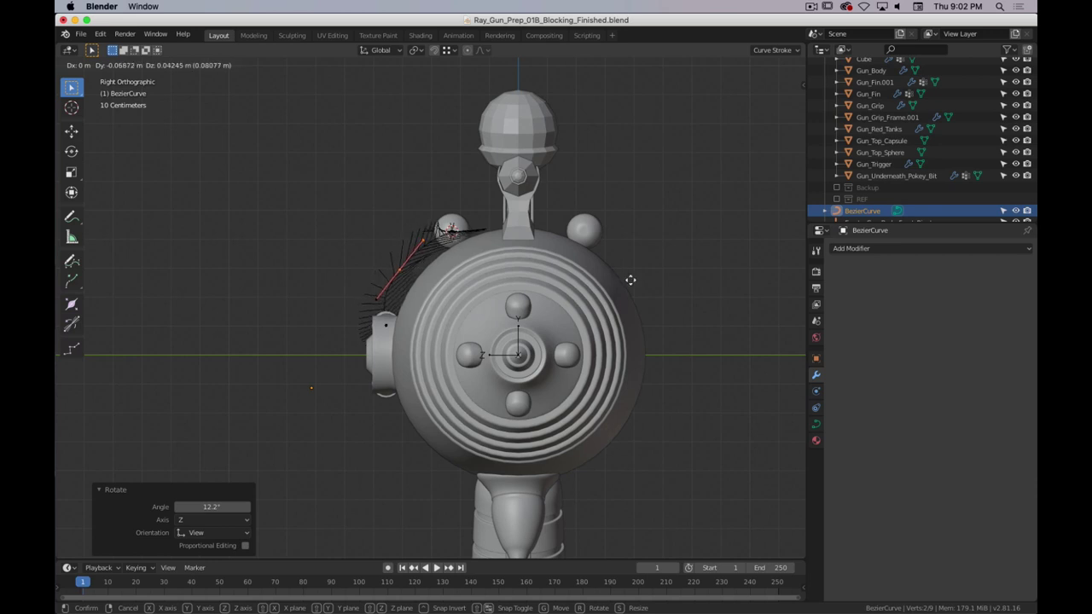
click(632, 279)
- Rotate the middle control point further to follow the gun body's curvature and fine-tune its position
key(r)
click(652, 258)
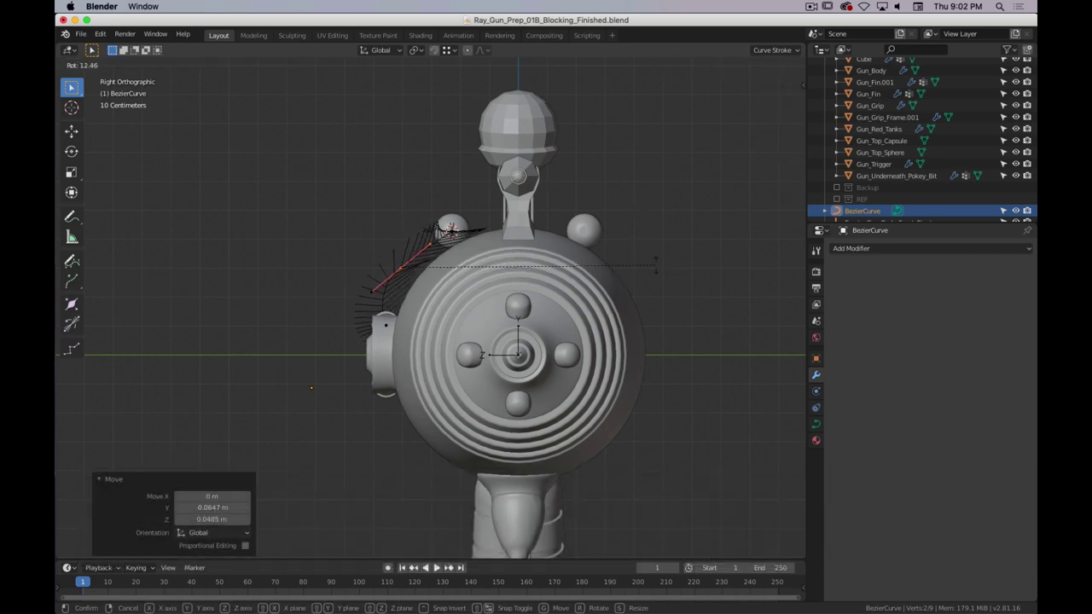
key(g)
click(657, 262)
- Lengthen the connector-end point's handle facing the curve, scaling it by 4.105 and trimming it by 0.536 in front view
middle_drag(398, 316, 547, 291)
drag(485, 323, 541, 409)
key(s)
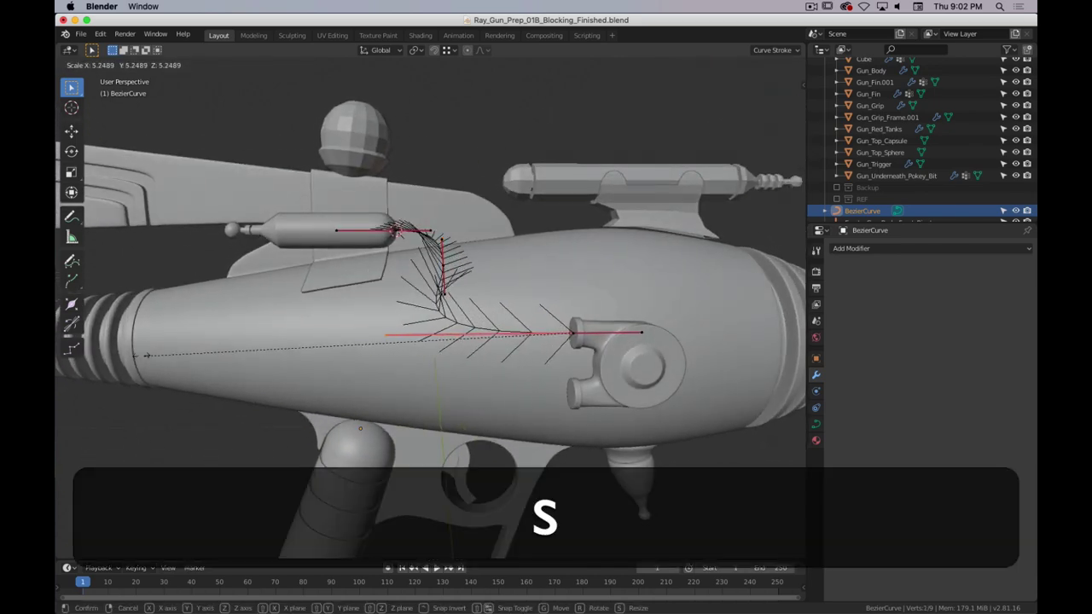
click(236, 350)
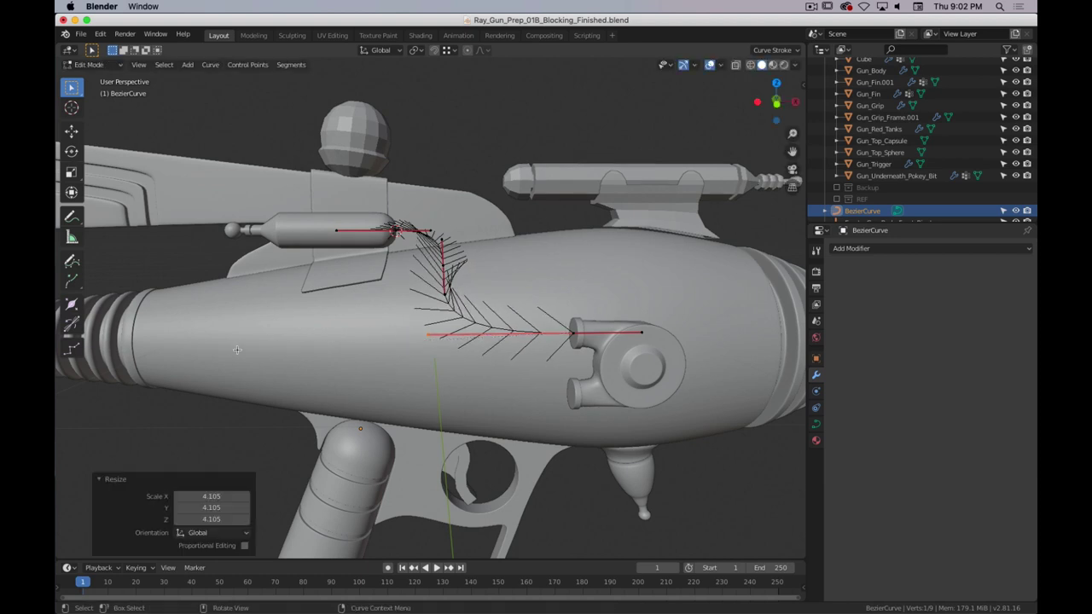
key(1)
key(s)
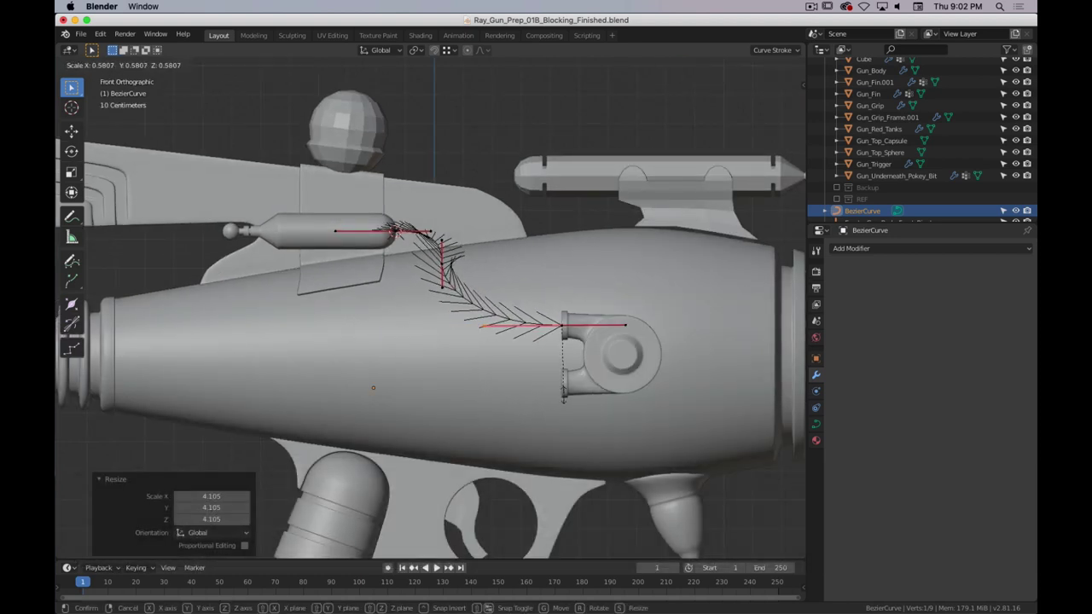
click(523, 377)
- Move the connector-end control point -0.356 m along X, away from the side connector's upper opening
scroll(584, 297, down, 1)
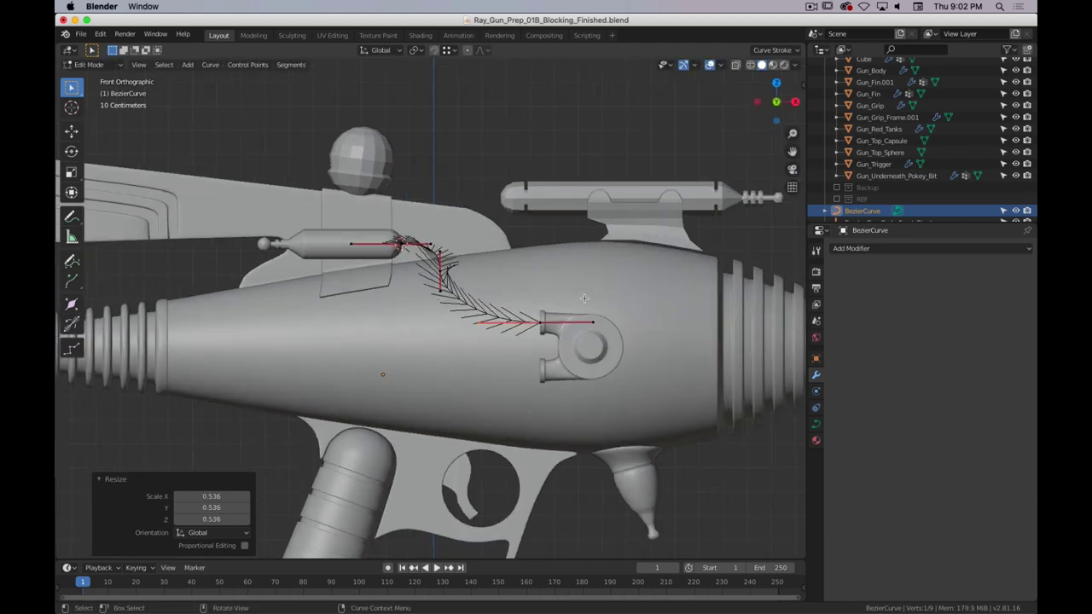
scroll(584, 297, up, 4)
shift+middle_drag(698, 297, 630, 278)
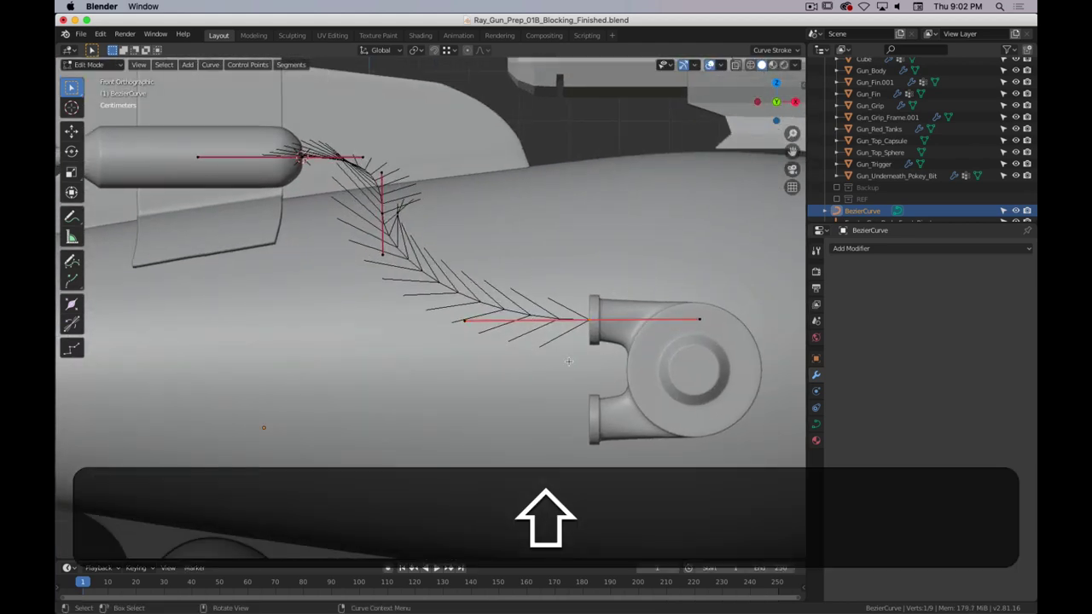
key(g)
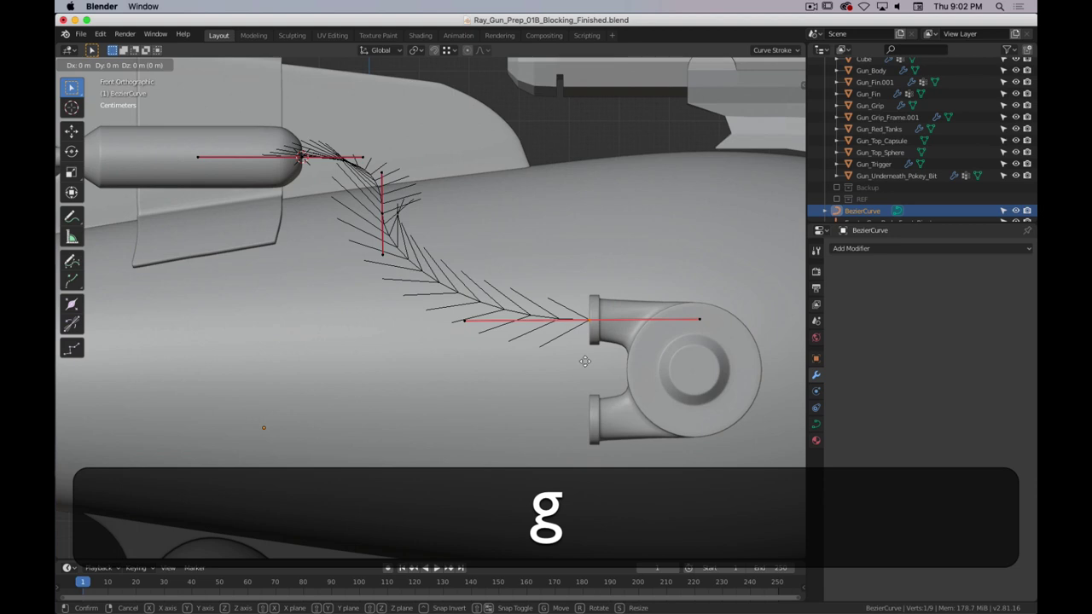
key(x)
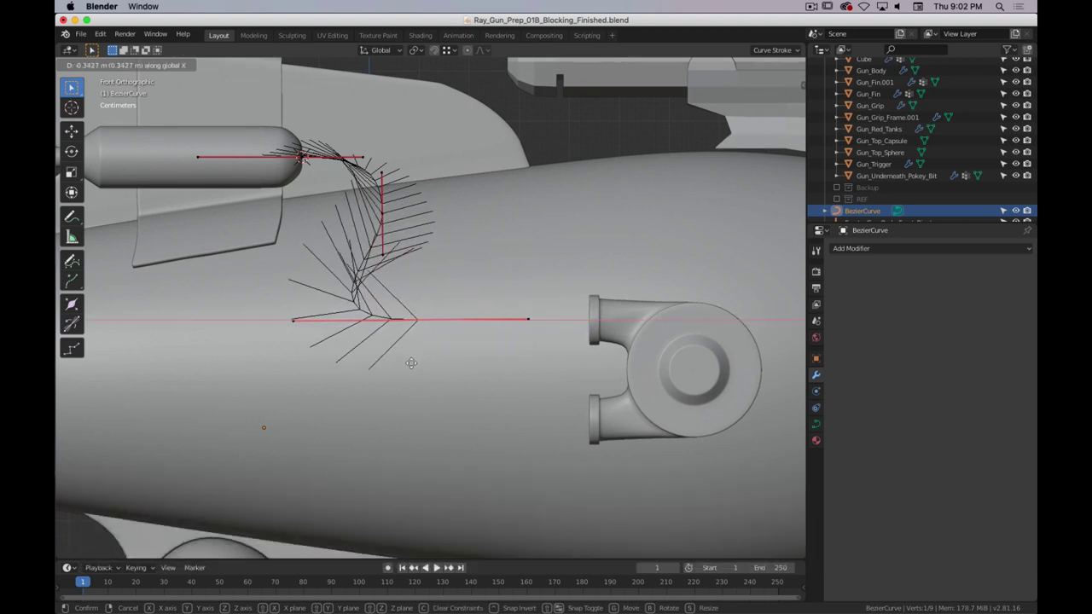
click(410, 362)
- Extrude the moved control point 0.354 m along X back to the connector opening and scale the new point's handles to about 0.25
key(e)
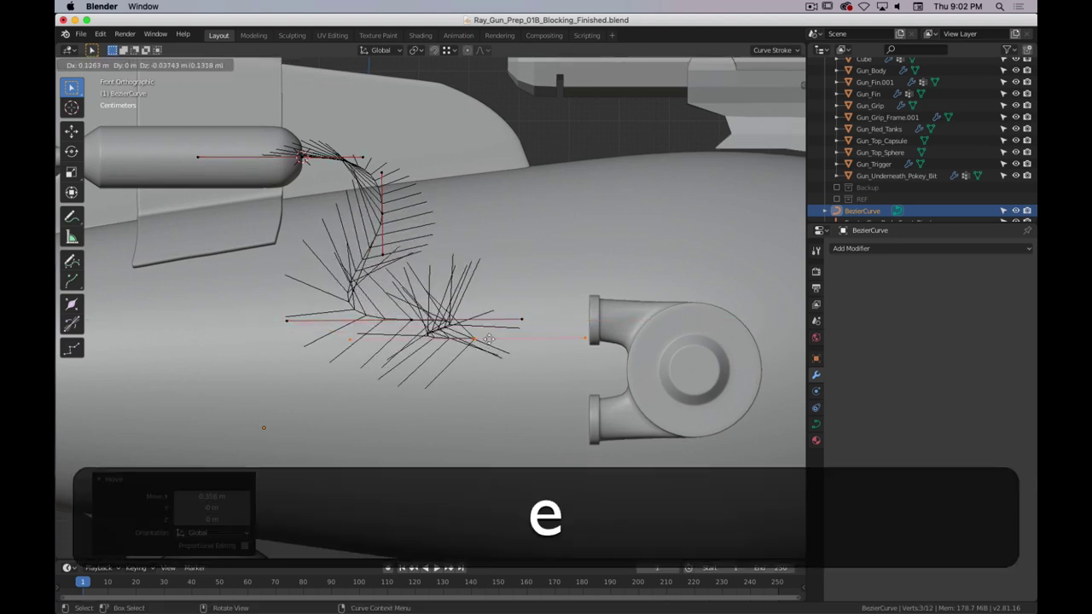
key(x)
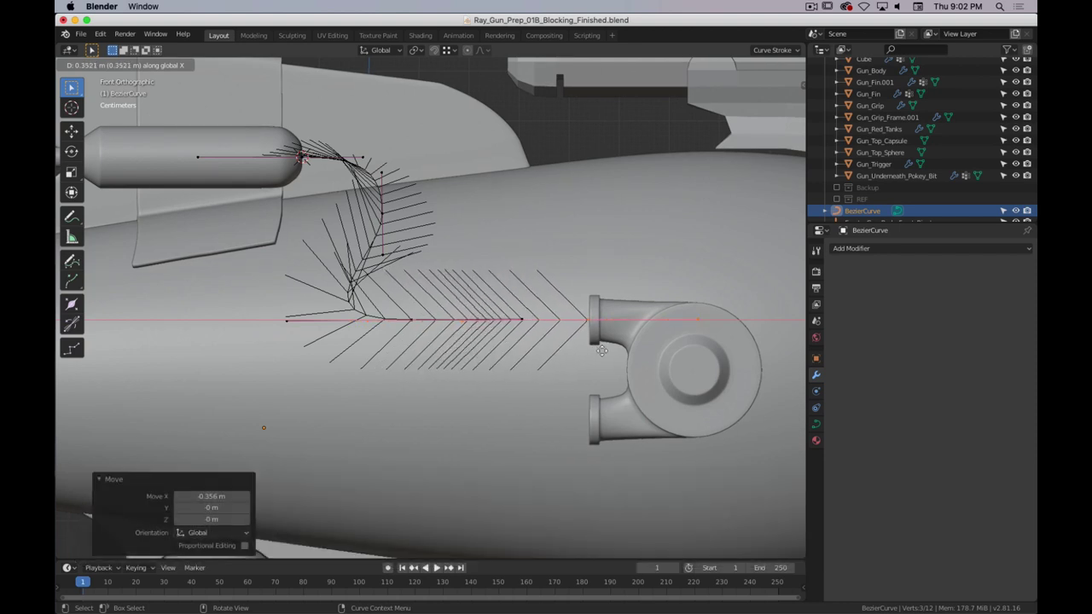
click(602, 351)
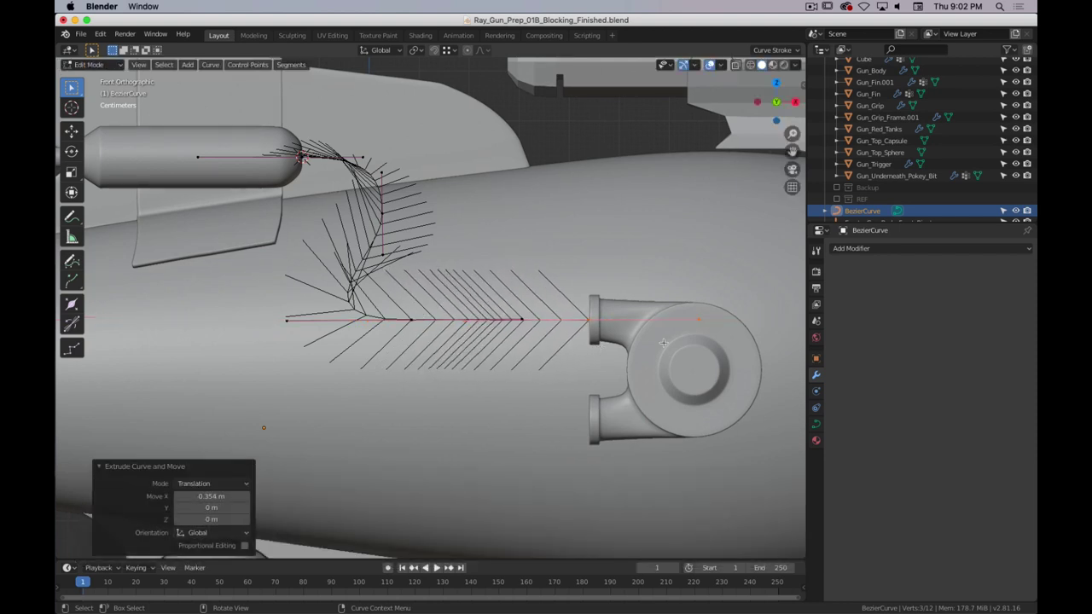
key(s)
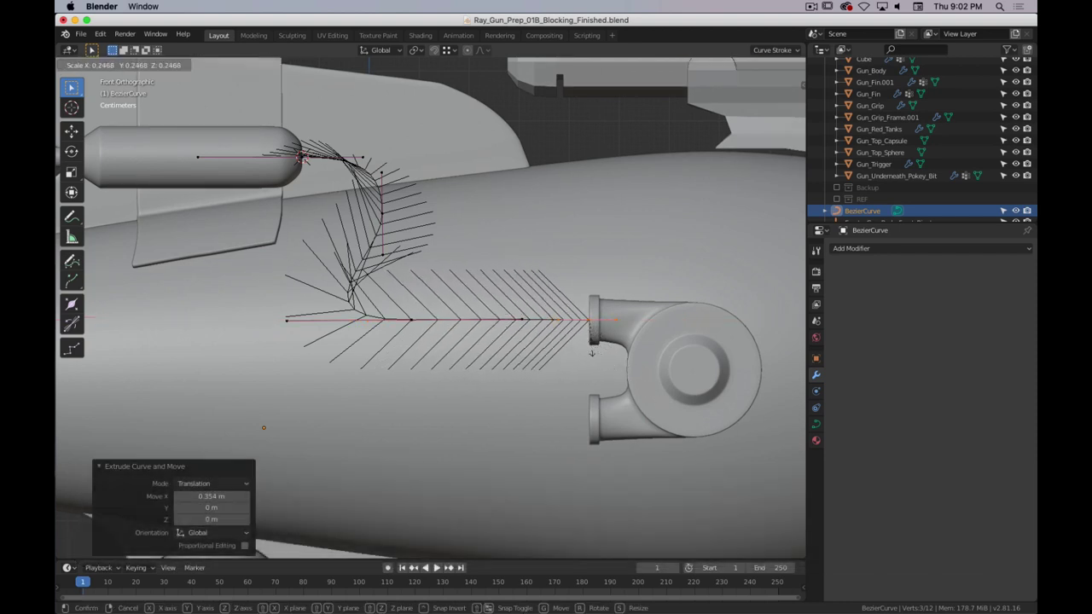
click(392, 320)
- Scale the handles of the lower bend's control point to 0.370 to tighten the bend
drag(679, 290, 383, 403)
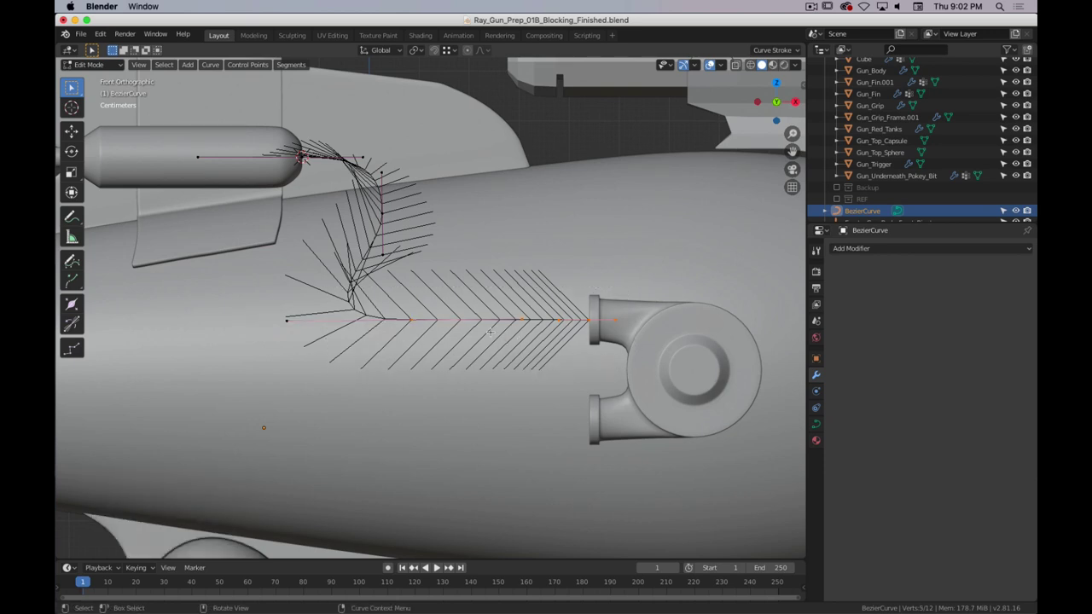
key(s)
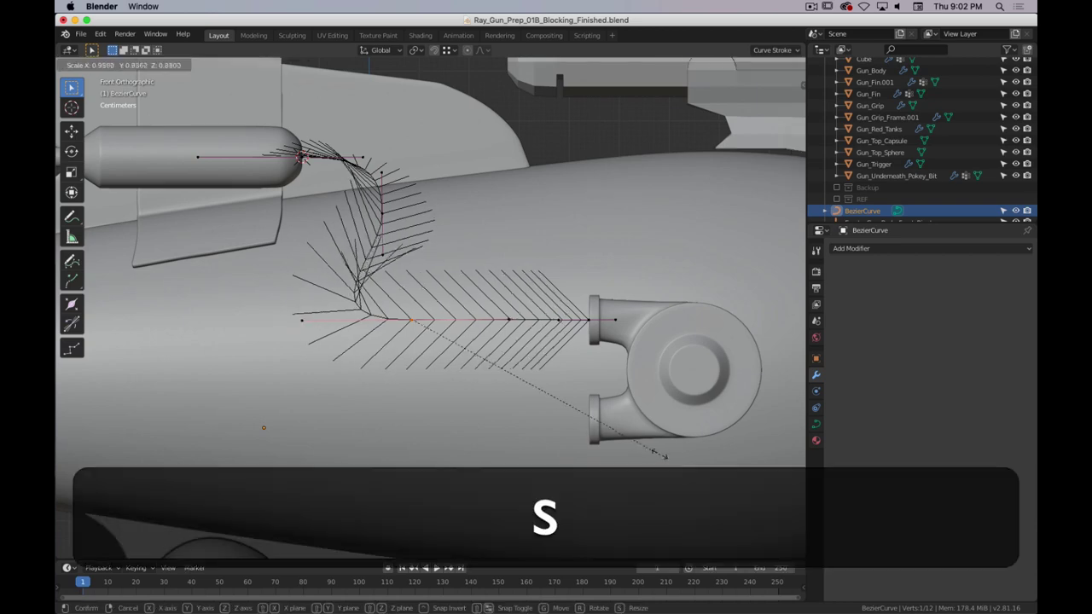
click(515, 383)
- In front view, scale the handles of the control point at the red tank to 0.471
middle_drag(515, 383, 532, 333)
key(KP_1)
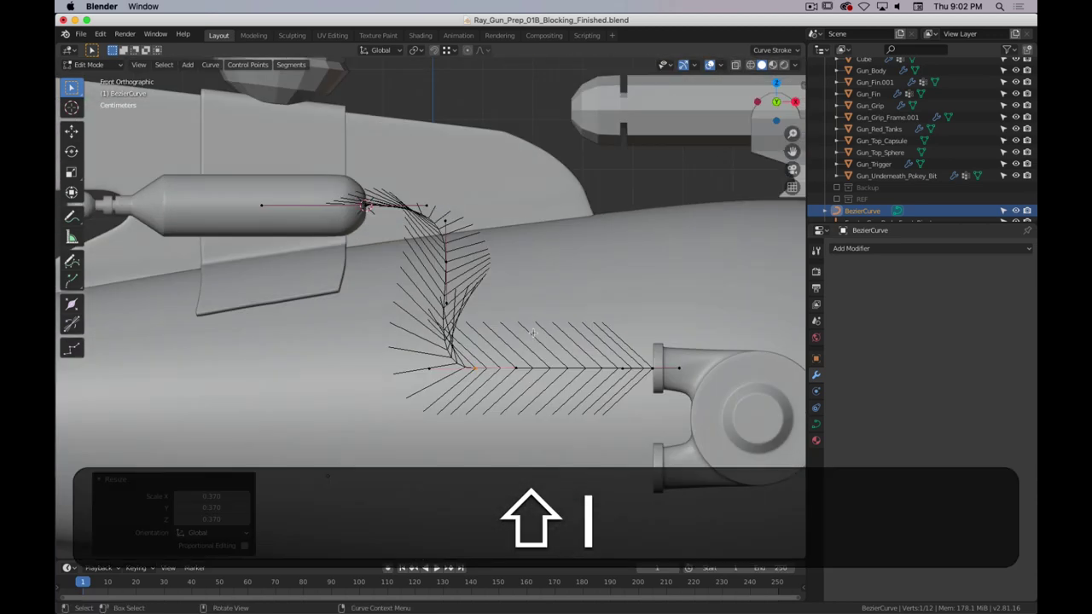
drag(377, 181, 311, 254)
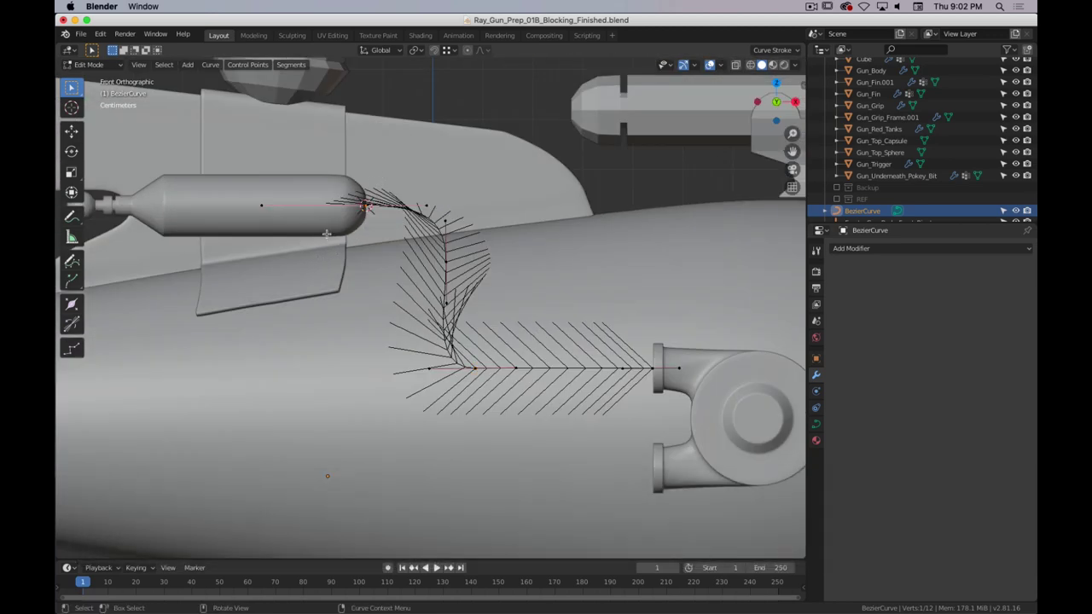
key(s)
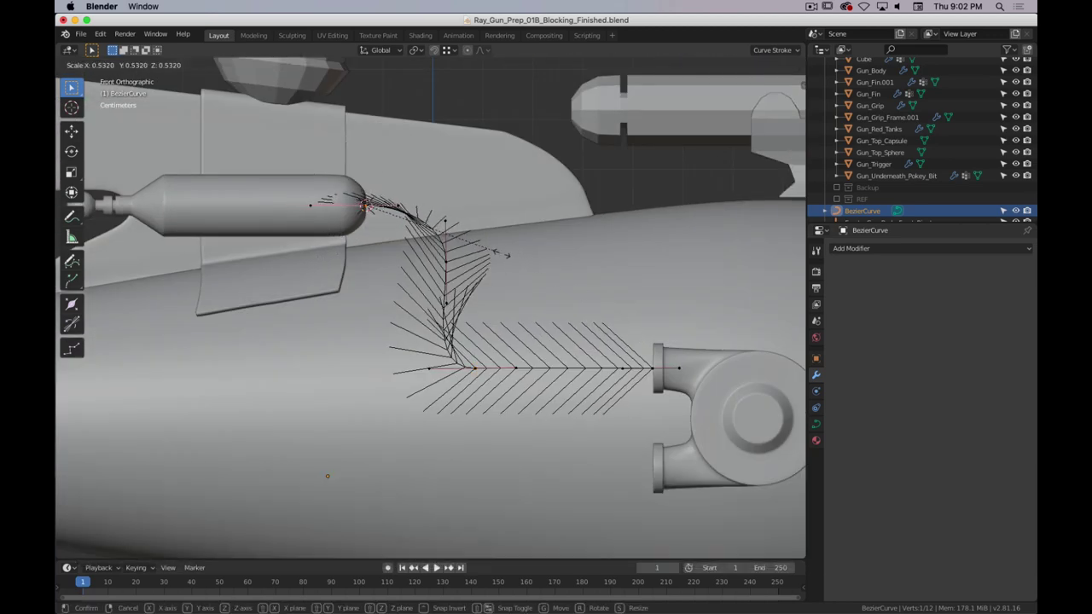
click(488, 254)
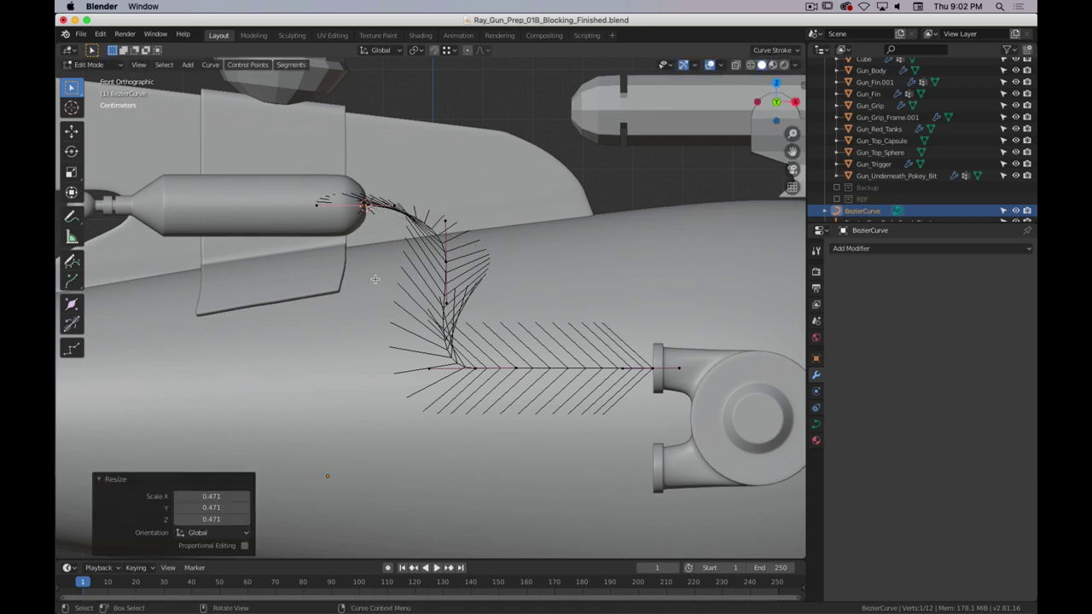
- Move the tank-end control point 0.0936 m along X and extrude it -0.0924 m along X back into the red tank
key(g)
key(x)
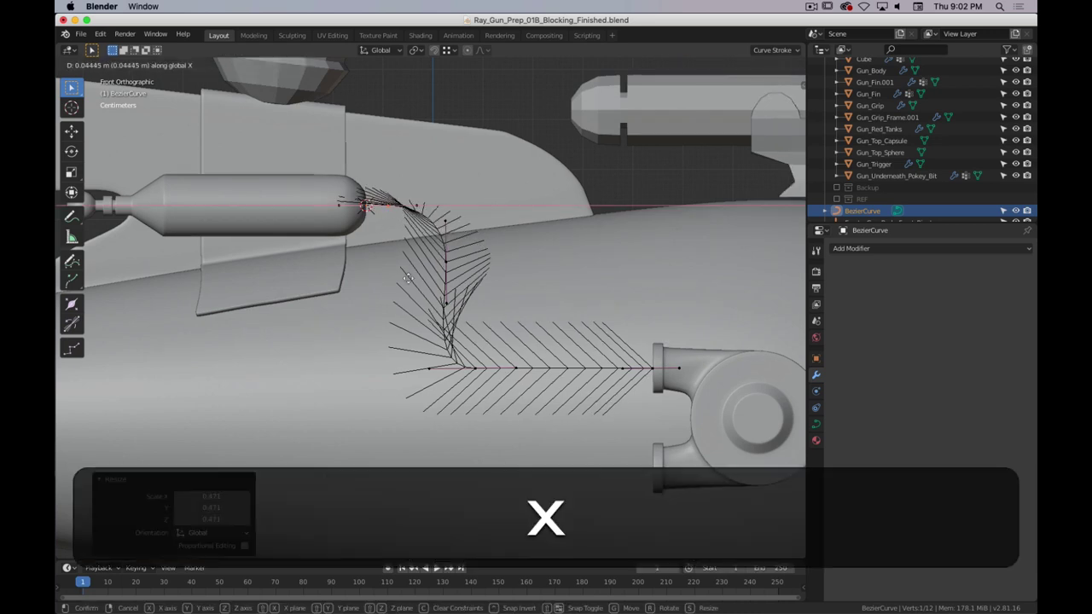
click(421, 278)
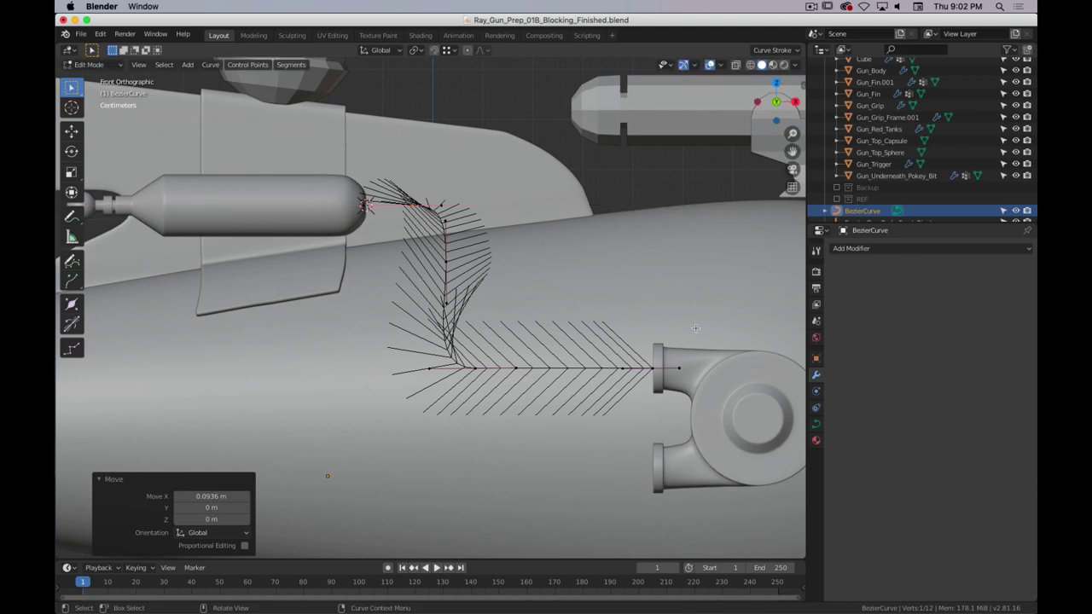
key(g)
key(x)
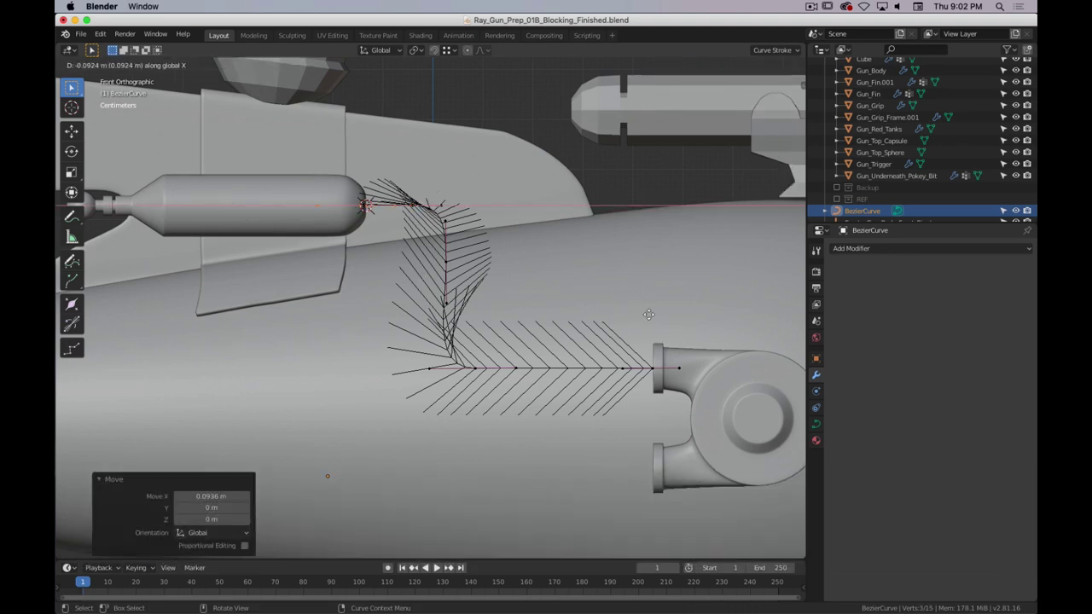
click(648, 313)
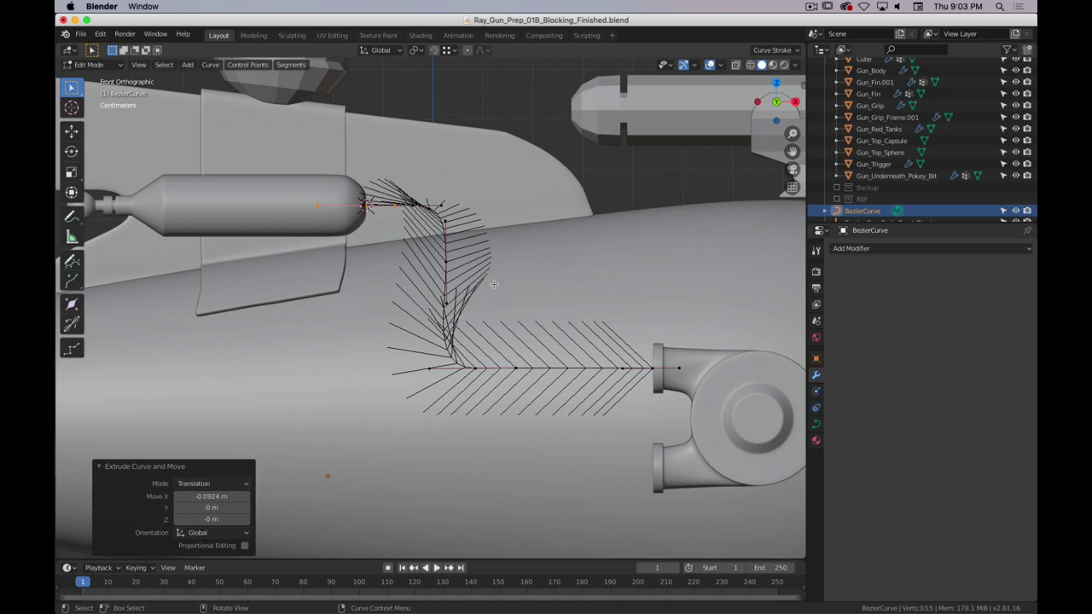
- Select the middle and lower bend control points and subdivide the segment between them
middle_drag(447, 259, 546, 277)
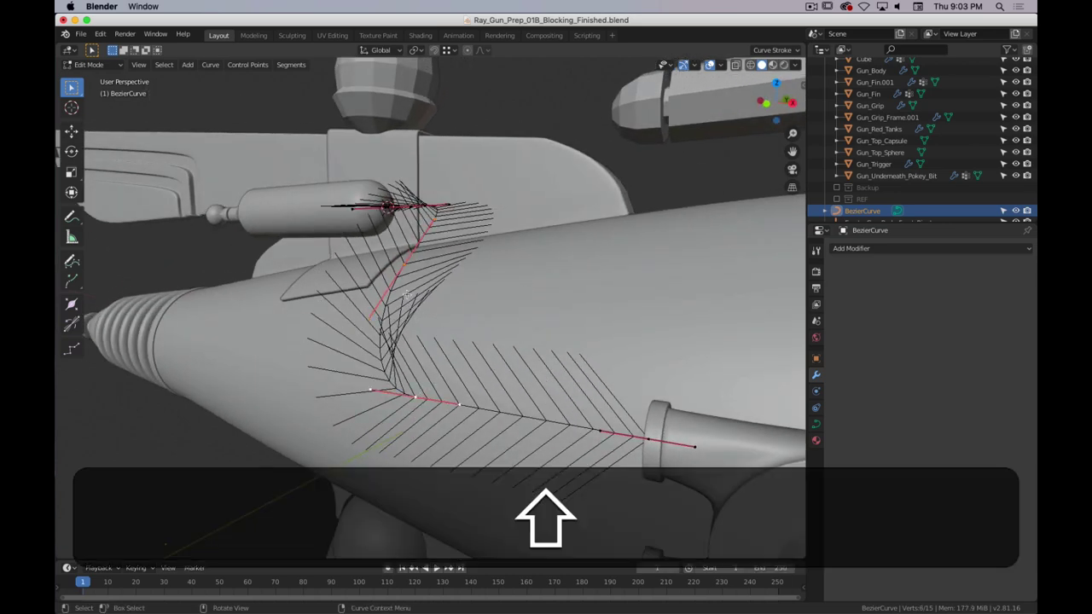
right_click(407, 294)
click(406, 288)
middle_drag(449, 363, 460, 357)
click(426, 344)
- In right view, scale the upper middle point's lower handle to 0.423 and move the point 0.0889 m in Y and 0.0597 m in Z
key(3)
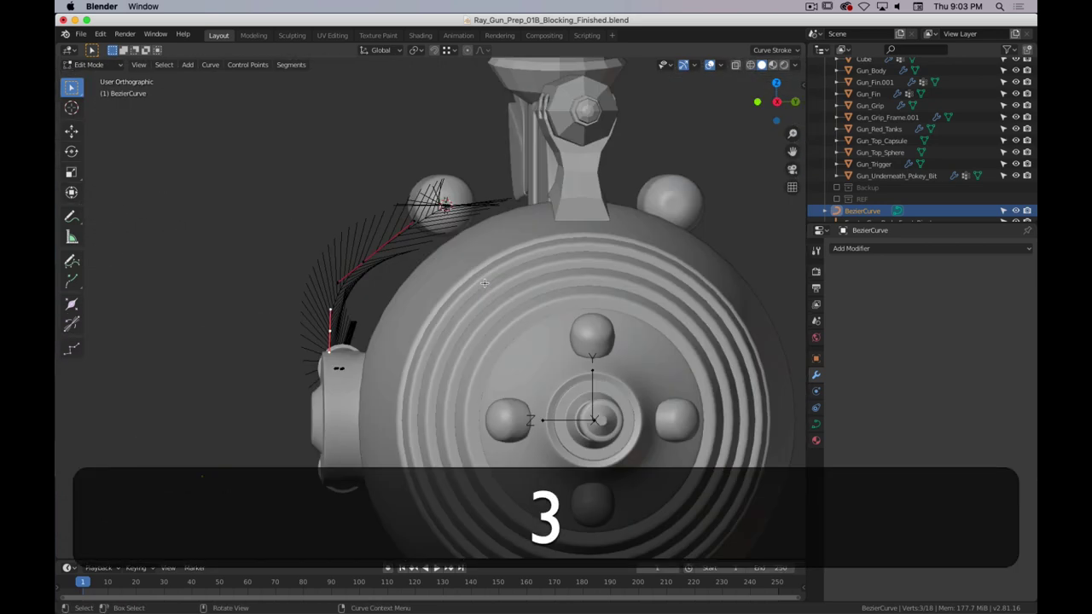
click(386, 245)
key(s)
click(405, 266)
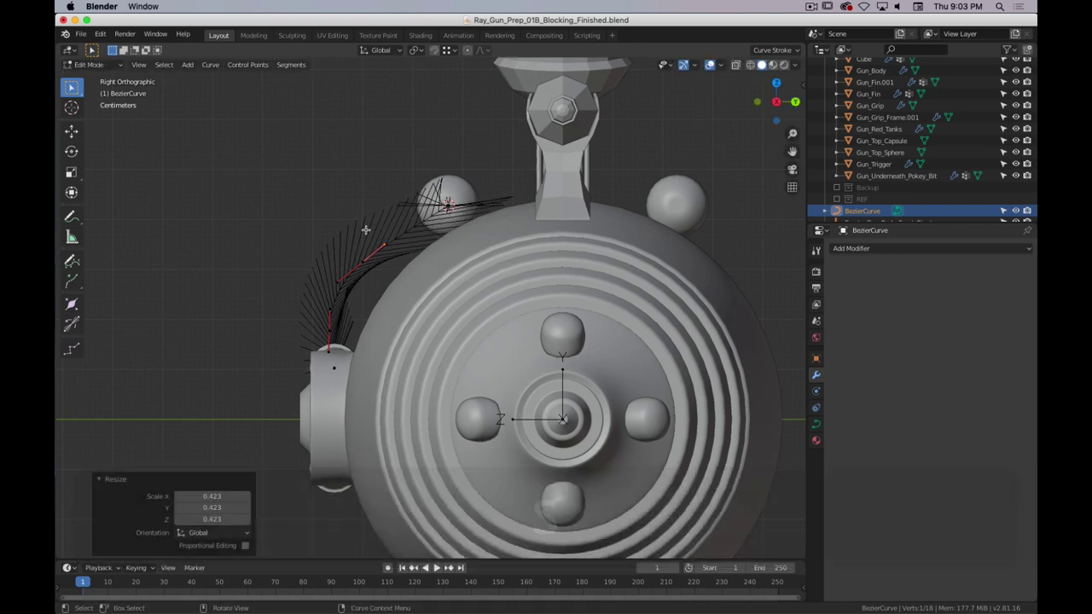
key(g)
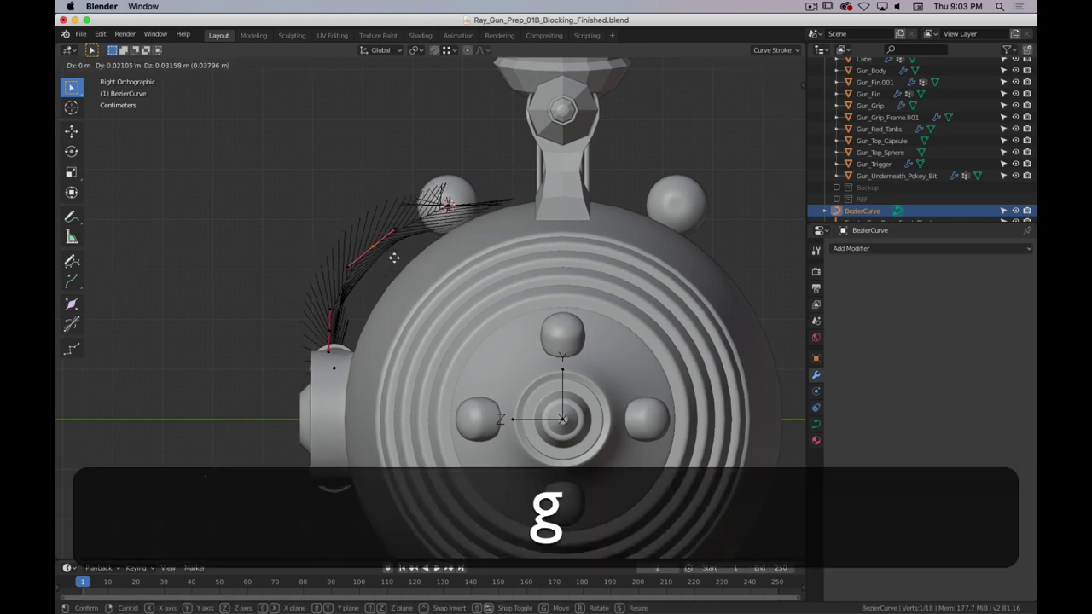
click(424, 246)
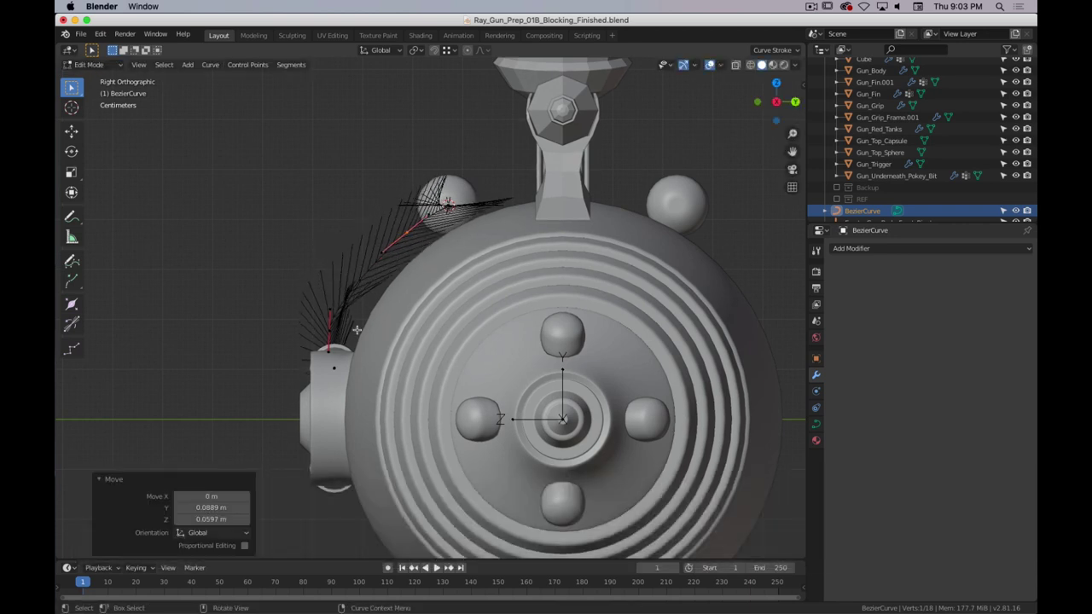
- In right view, rotate the lower middle control point, move it 0.0503 m in Y and 0.103 m in Z, and rotate it another 10.1°
click(356, 330)
key(r)
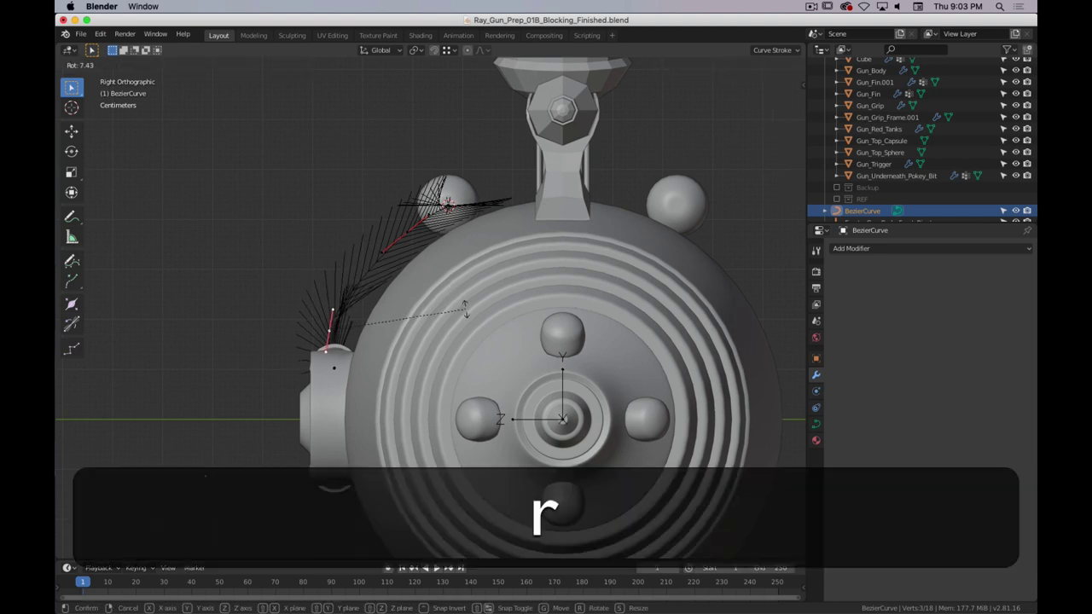
click(363, 358)
key(g)
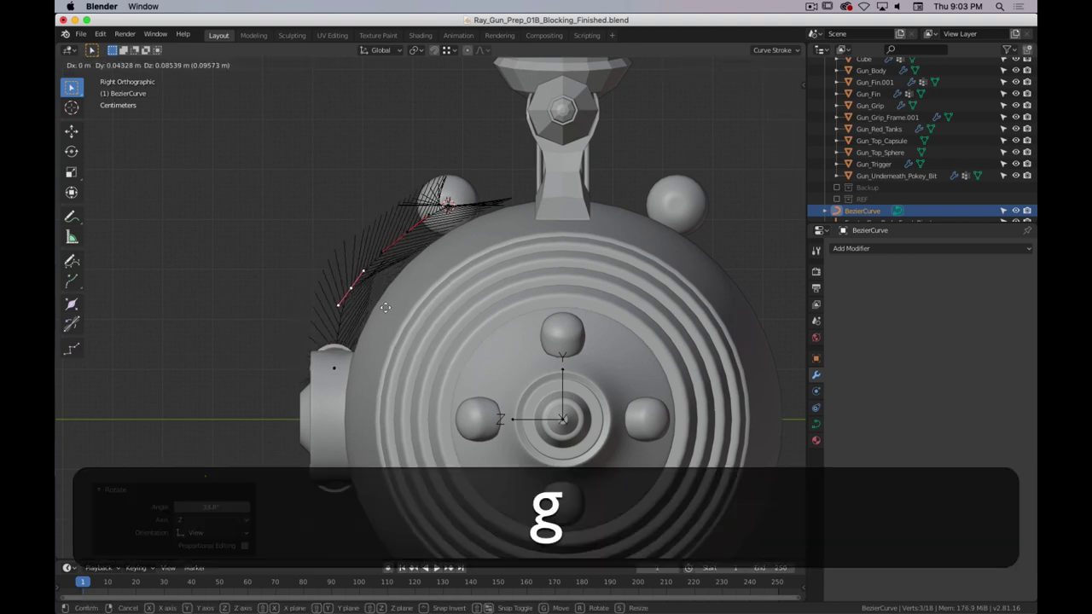
click(389, 298)
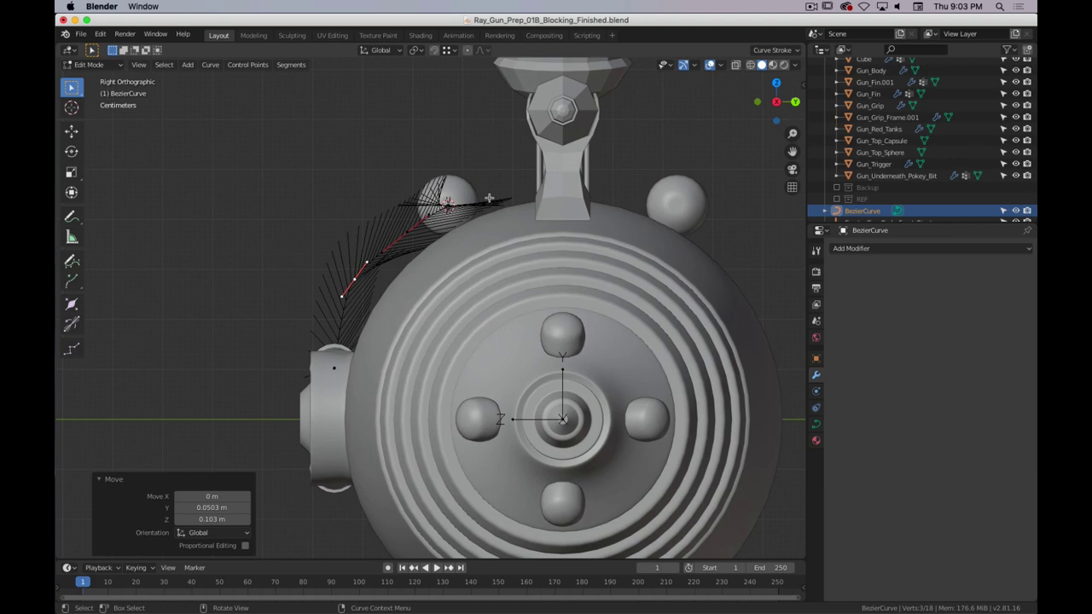
key(r)
click(469, 245)
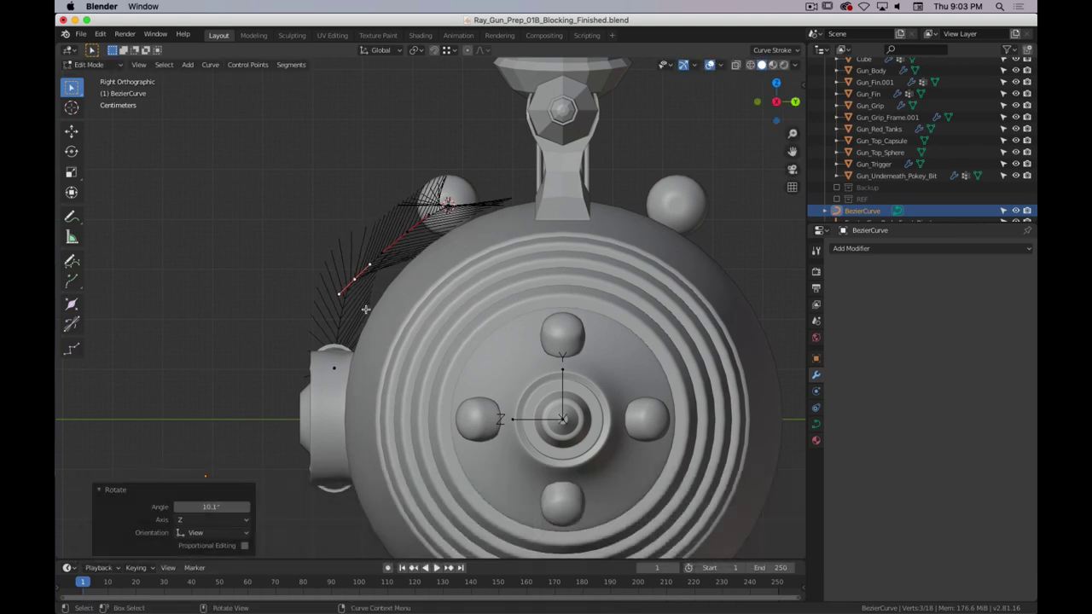
- In front view, straighten the lower middle point by rotating it slightly, and move it 0.00585 m in X and -0.0328 m in Z
middle_drag(365, 309, 504, 333)
key(r)
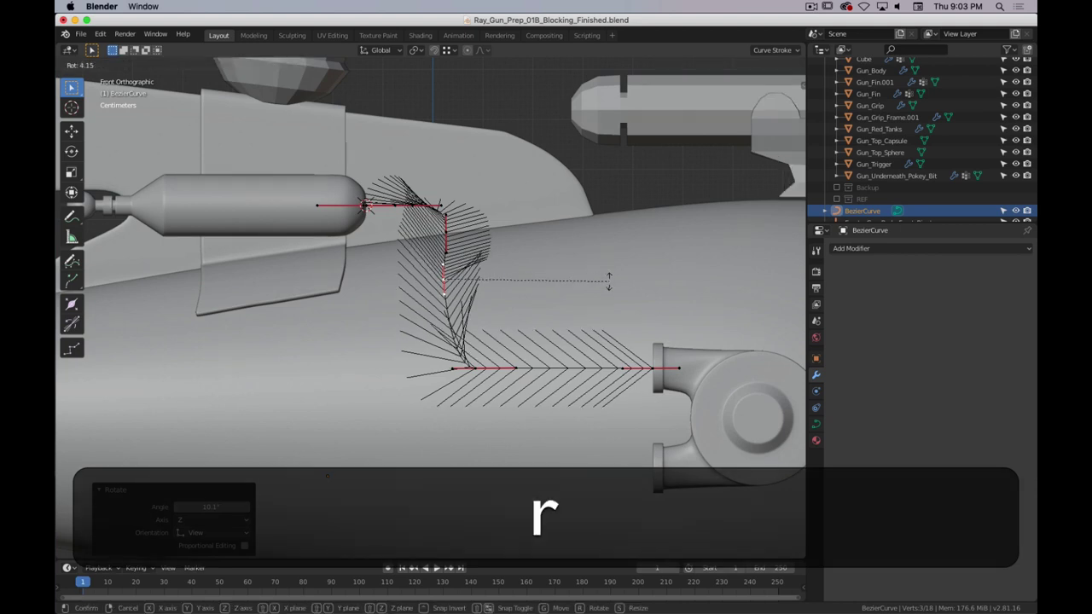
click(607, 290)
key(g)
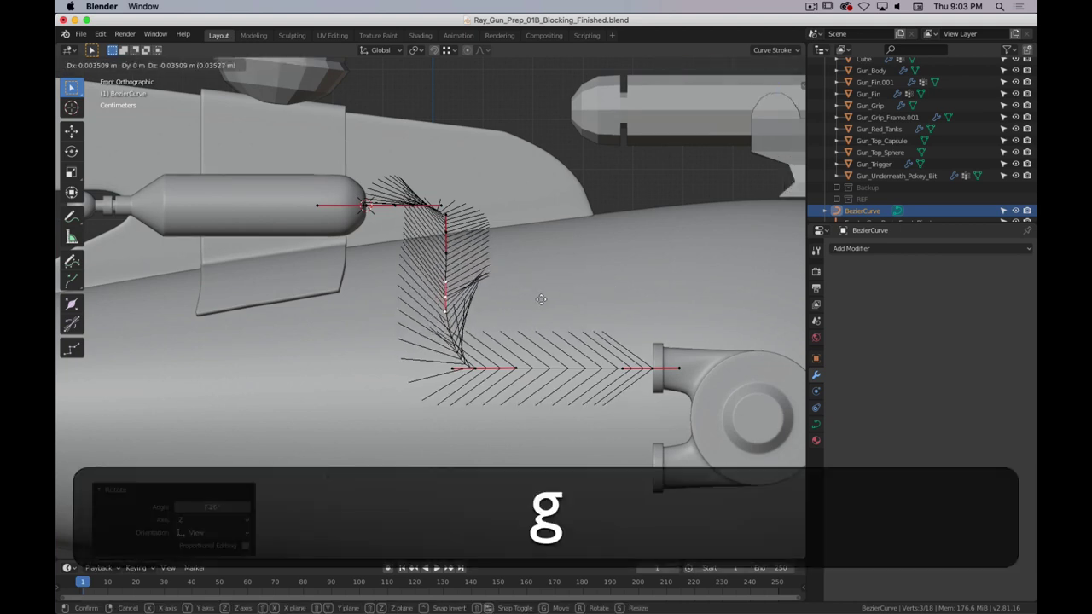
click(541, 298)
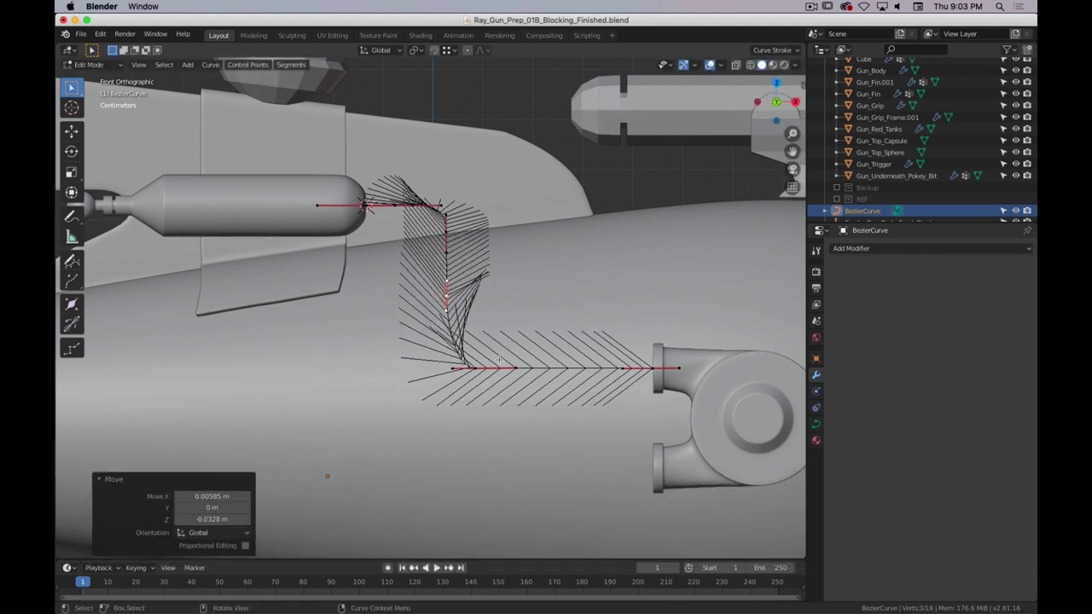
- In front view, scale the lower bend point's outer handle to 1.870 and move the point 0.0211 m along X
middle_drag(500, 361, 443, 356)
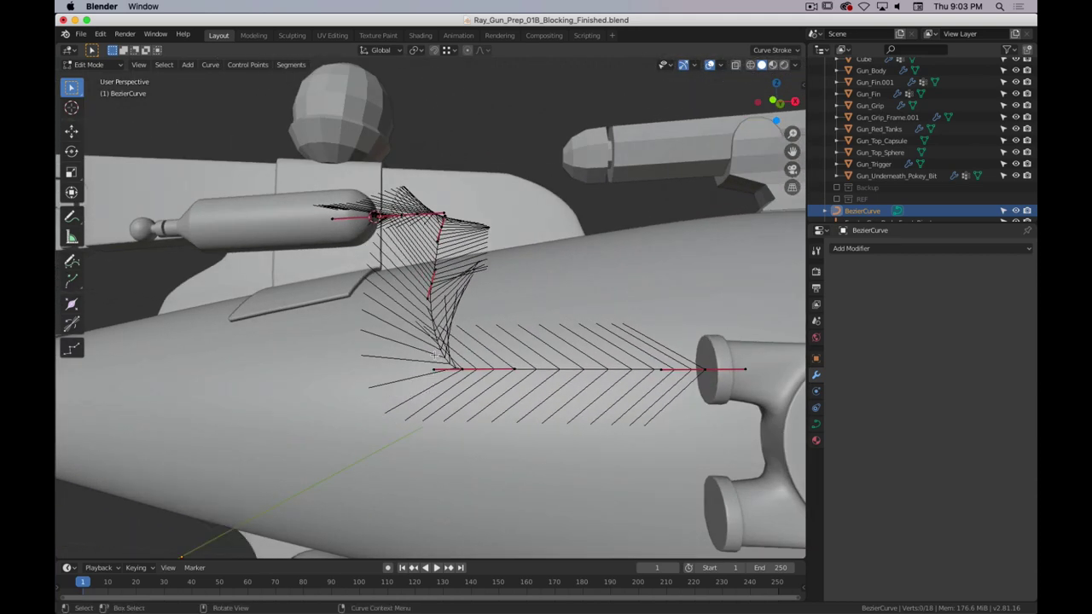
key(1)
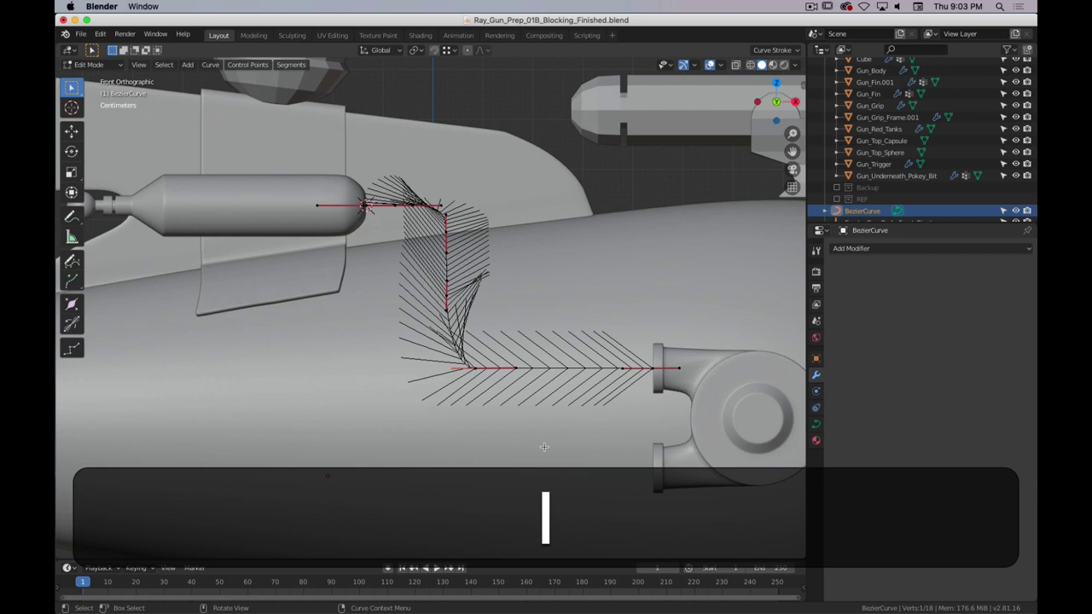
key(s)
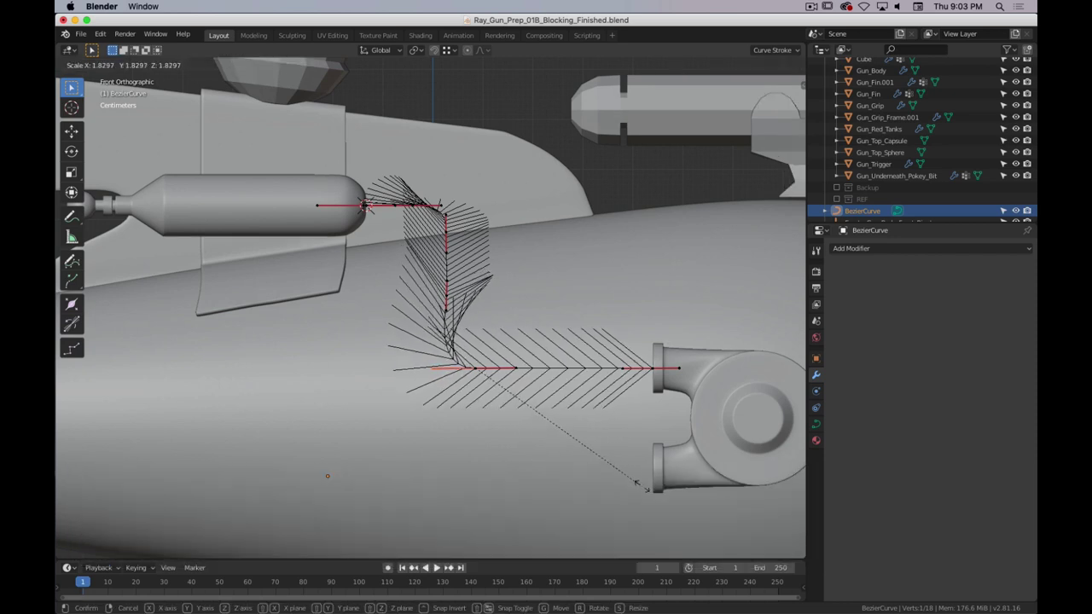
click(622, 465)
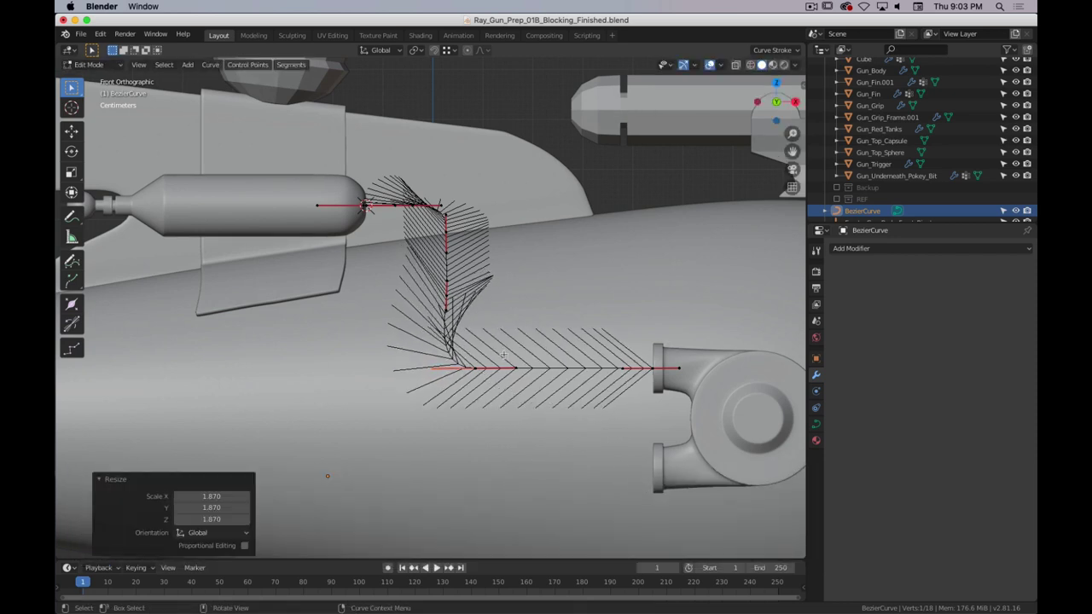
key(g)
key(x)
click(516, 418)
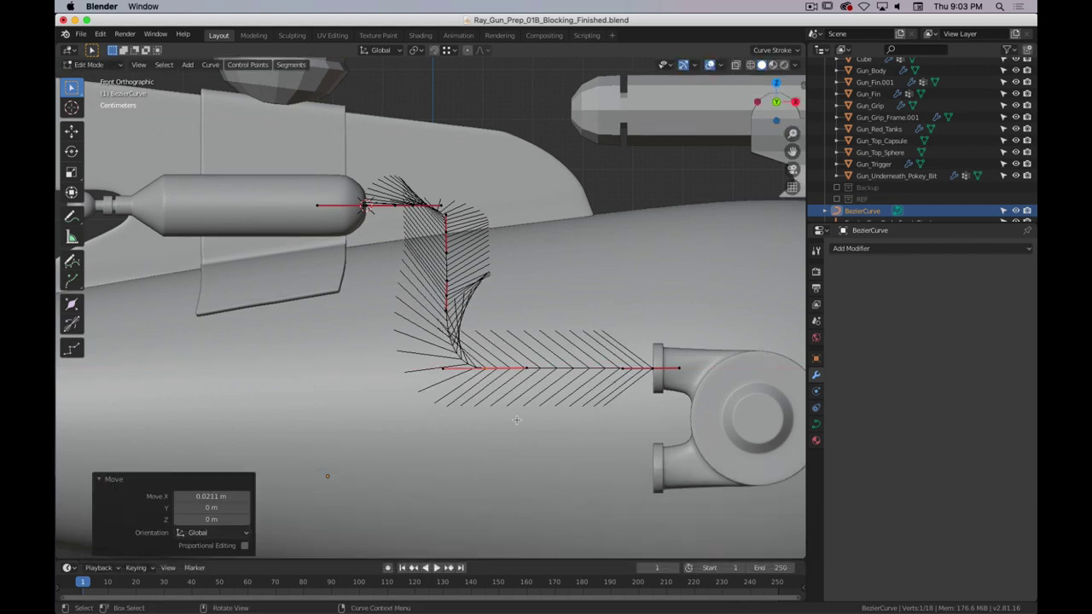
- Scale the lower middle point's handles to 1.496 and move the point -0.00234 m in X and -0.0105 m in Z
click(446, 302)
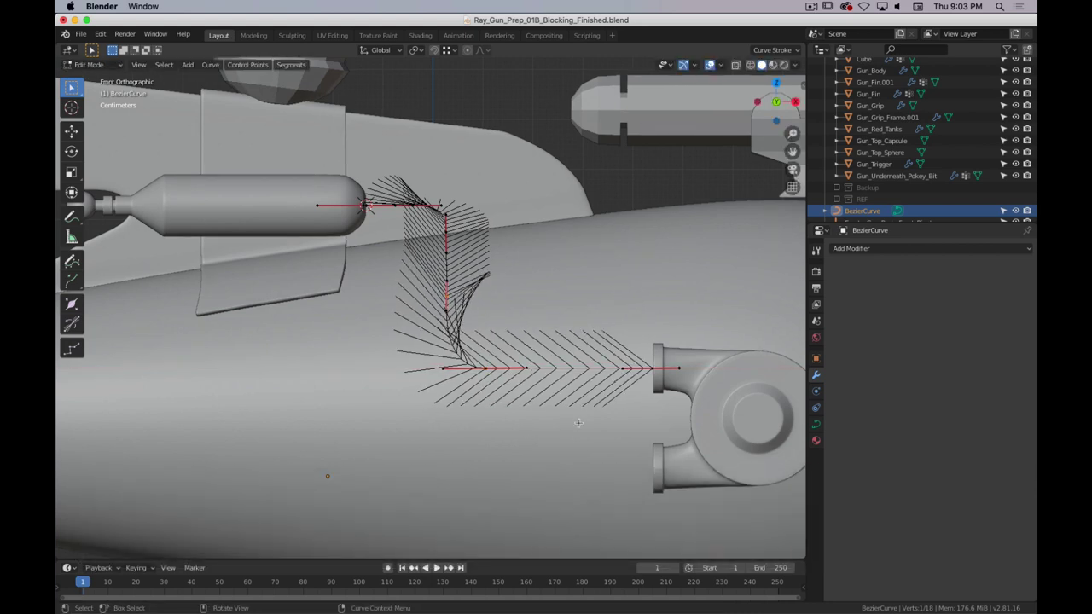
key(s)
click(625, 390)
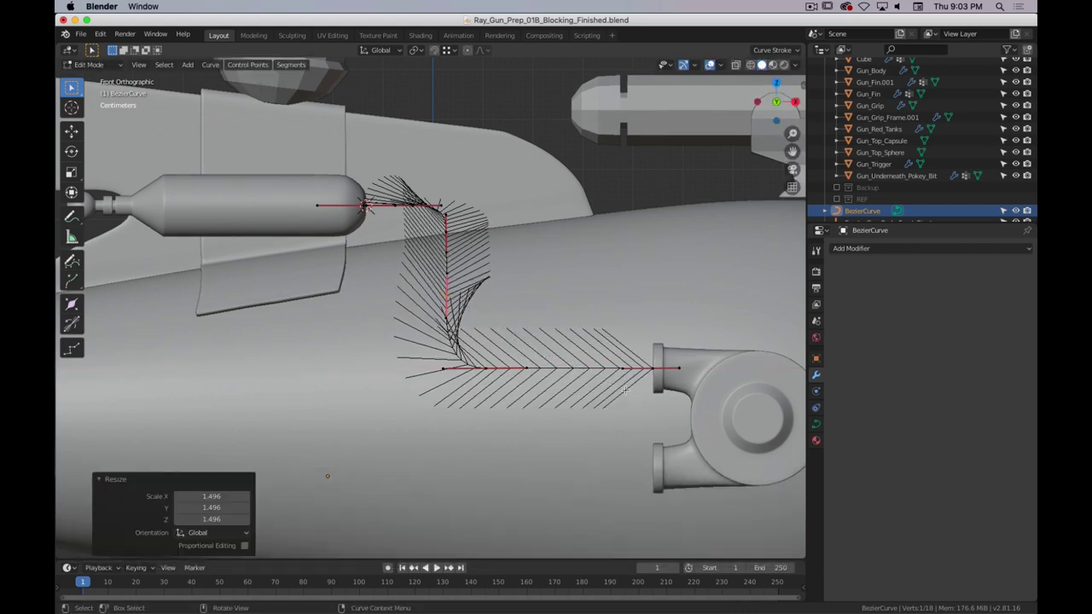
key(g)
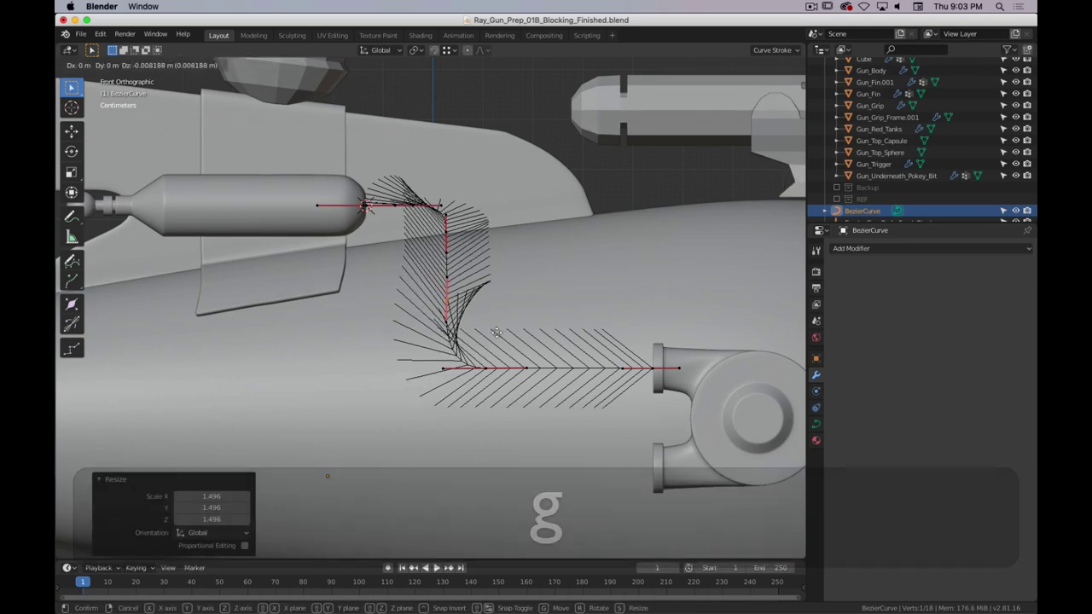
click(495, 332)
- In right view, rotate the lower middle point -12.1° and rotate the upper middle point to follow the gun body's curvature
middle_drag(503, 330, 394, 340)
key(KP_3)
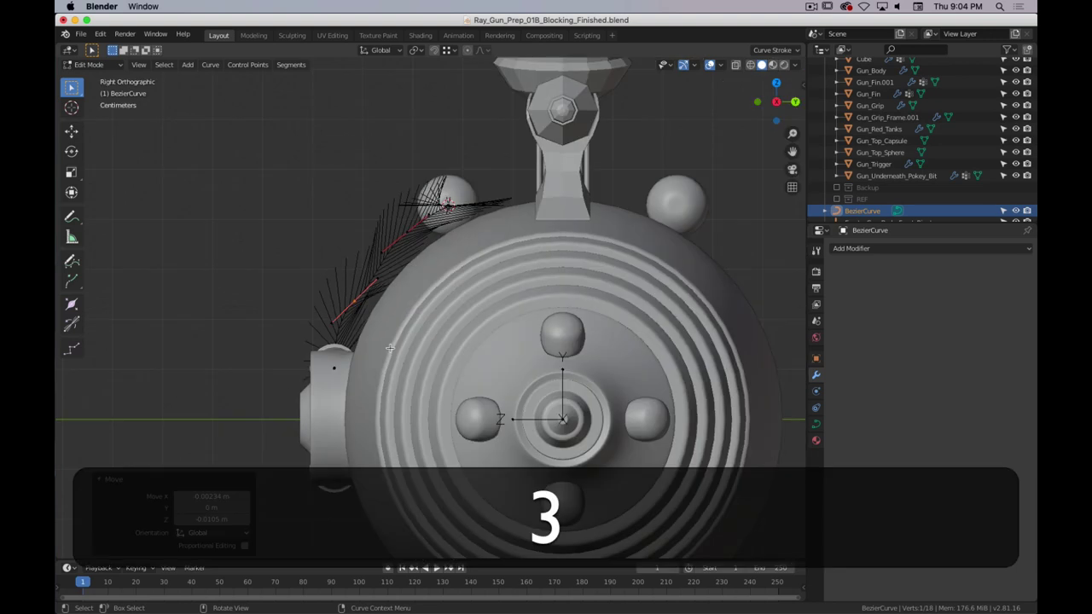
key(r)
click(387, 337)
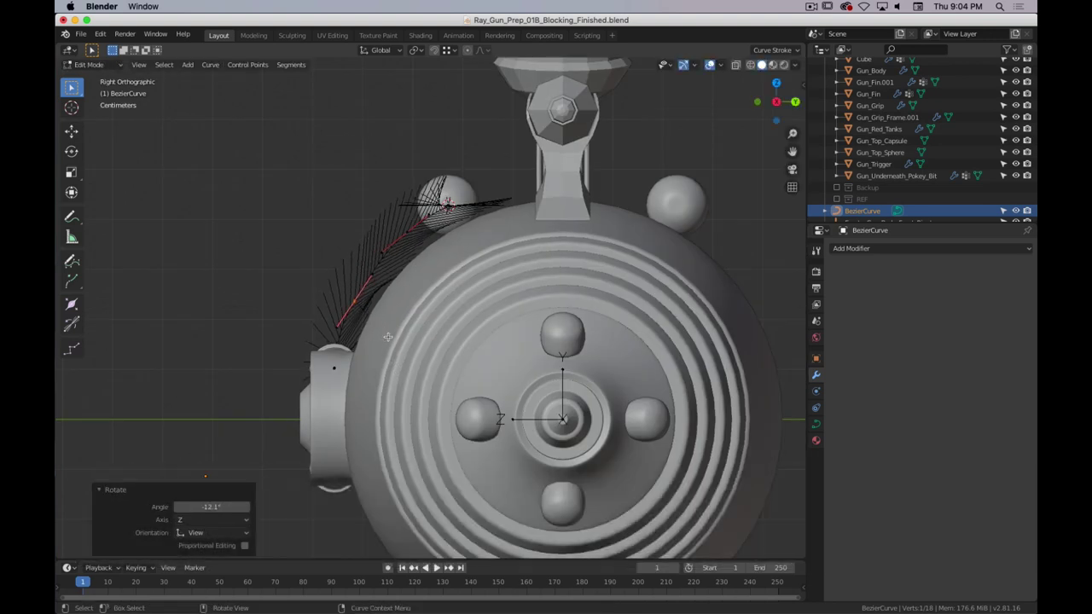
click(407, 231)
key(r)
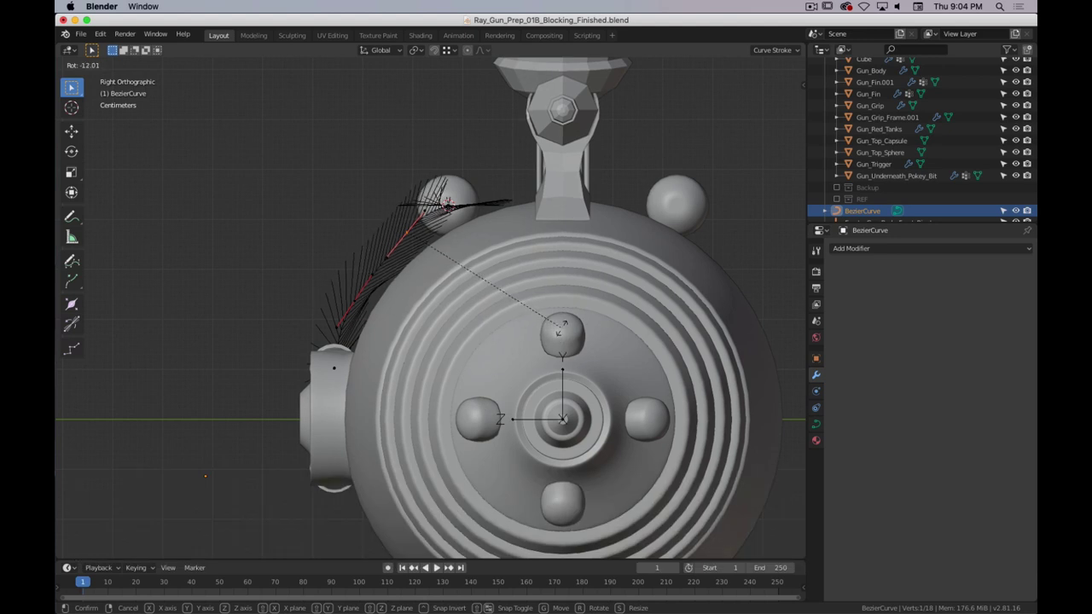
click(562, 326)
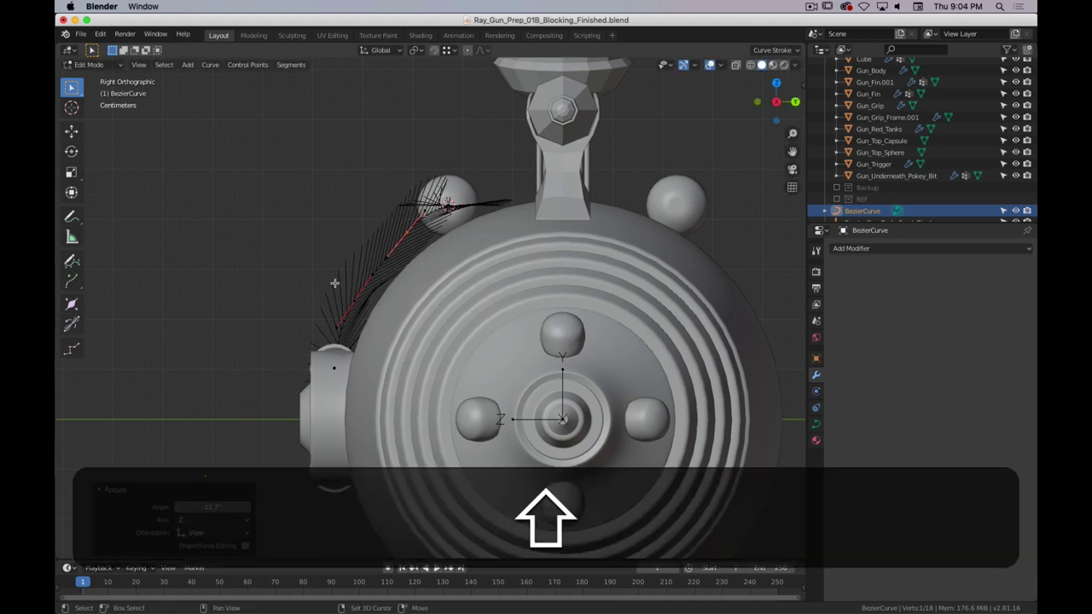
- Add the lower middle point to the selection and rotate both middle points together by 7.2°
shift+click(356, 299)
key(shift+r)
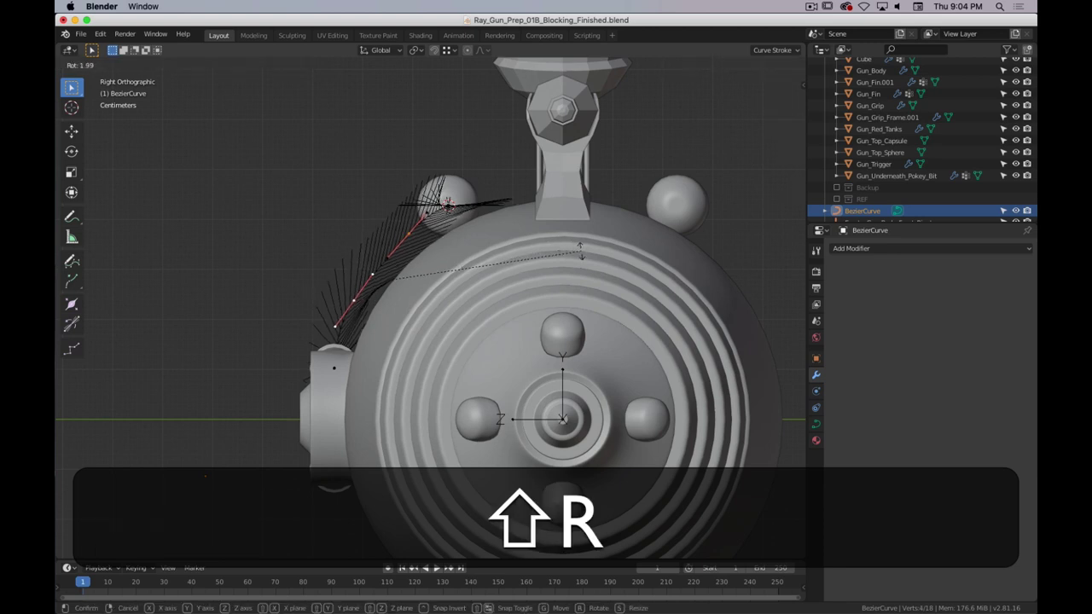
key(r)
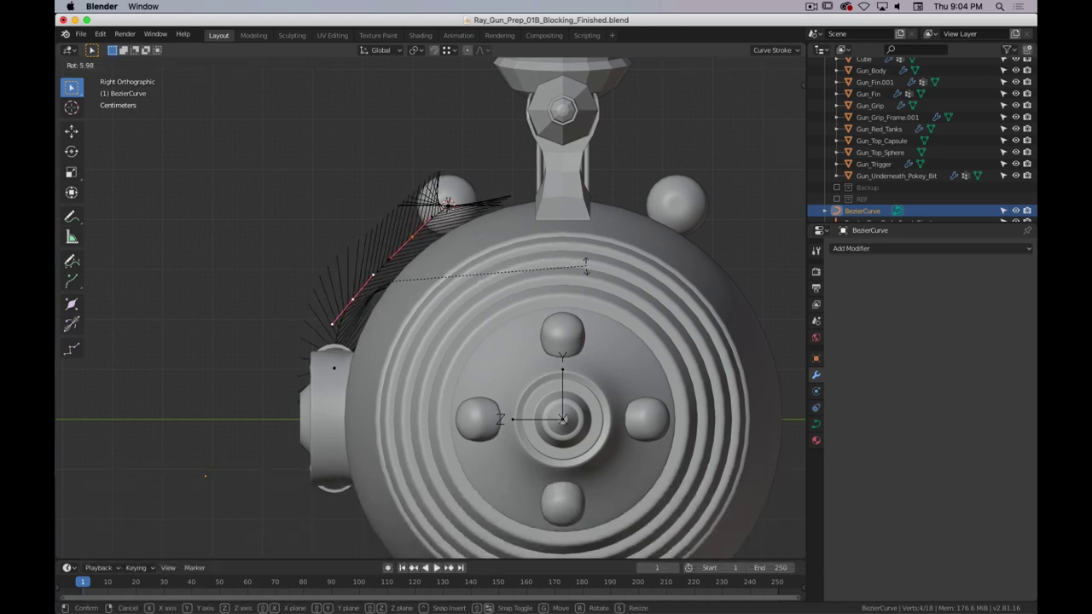
click(531, 262)
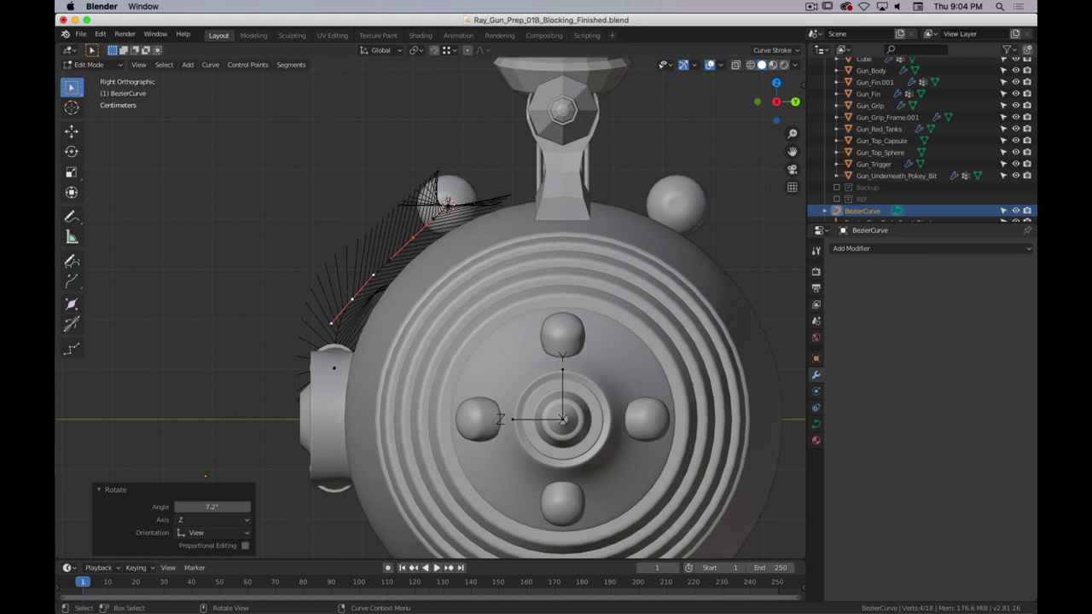
- Switch to Preview to examine the pipe's bends in the ray gun reference photo, and return to Blender
key(super+Tab)
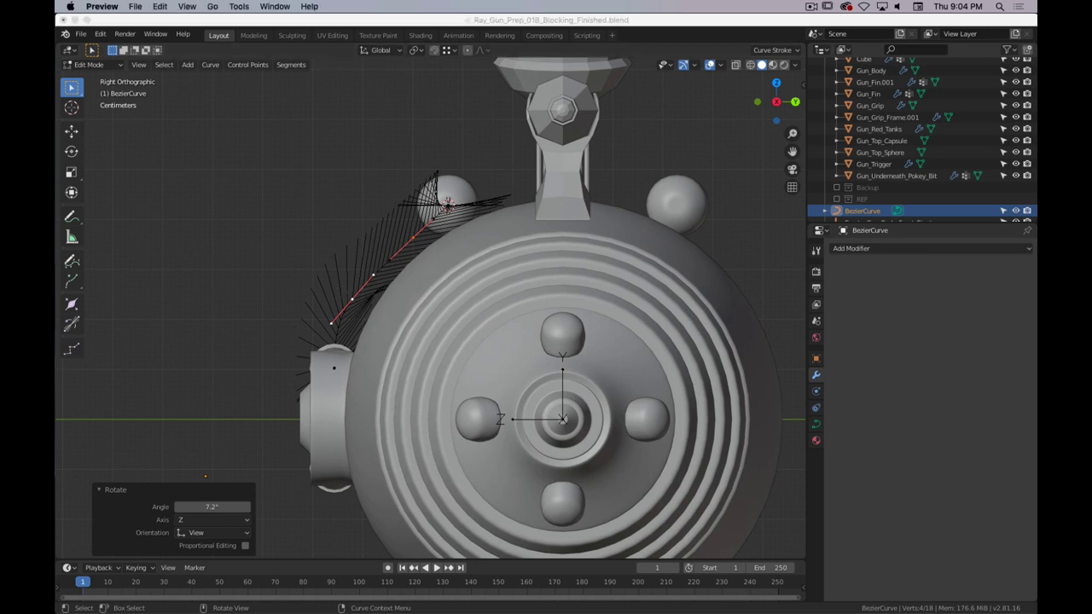
key(super+Tab)
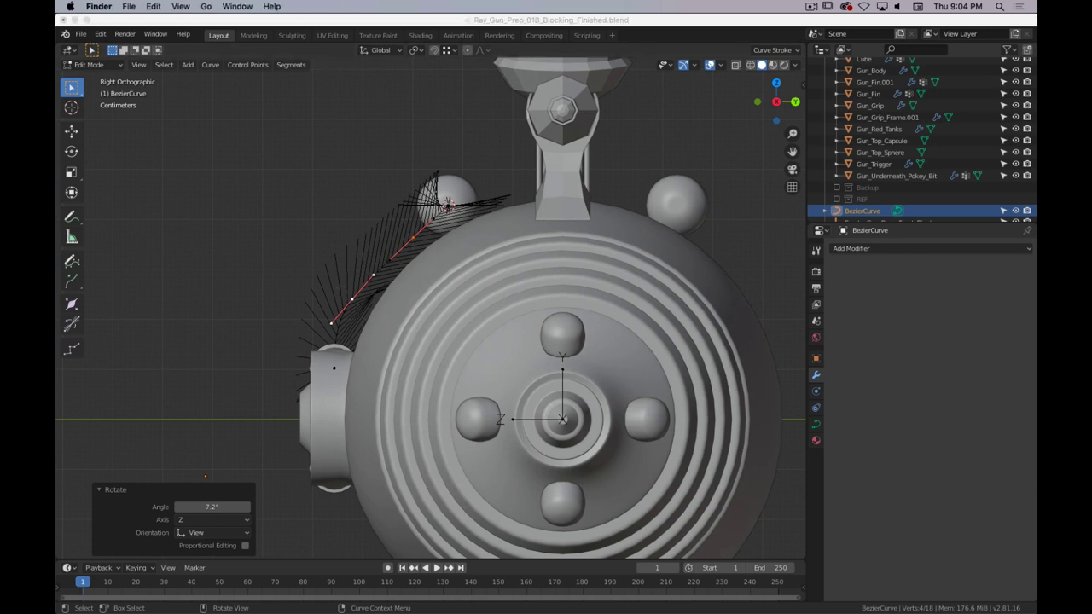
key(super+Tab)
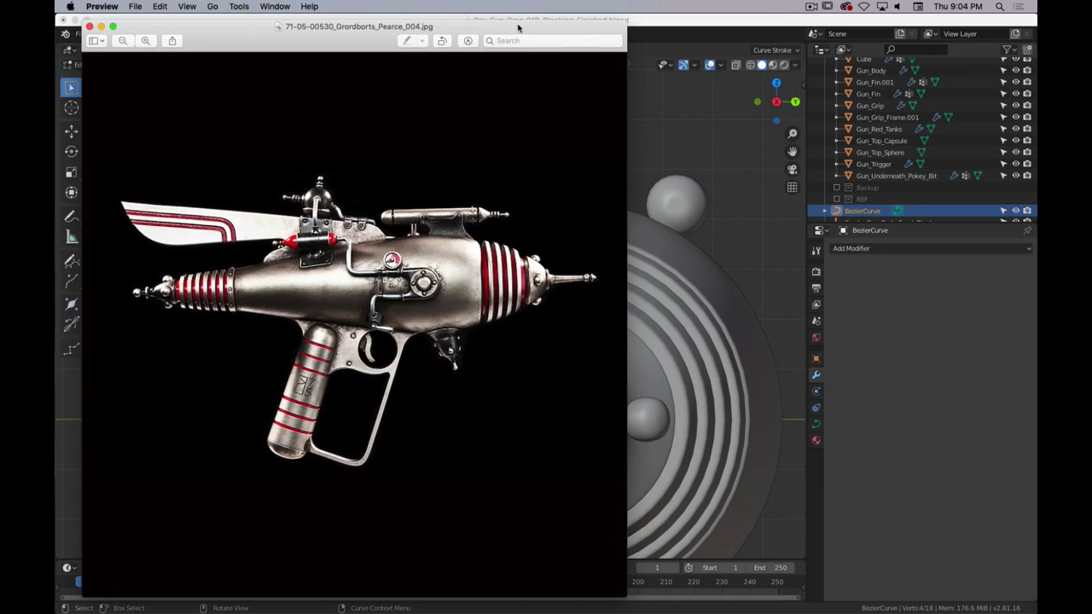
key(super+w)
middle_drag(605, 194, 394, 294)
key(3)
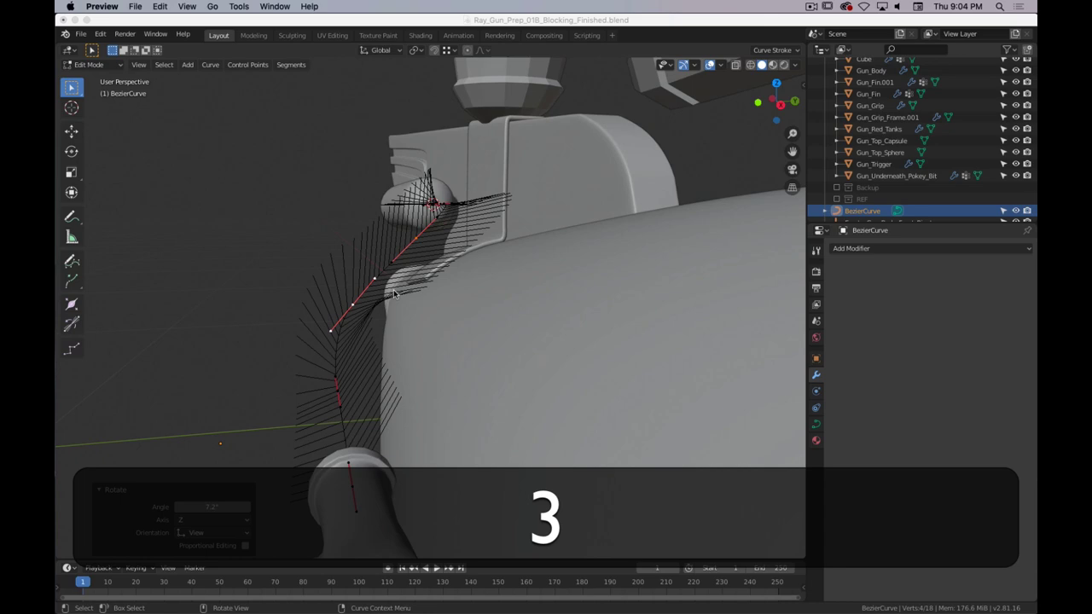
key(i)
click(551, 9)
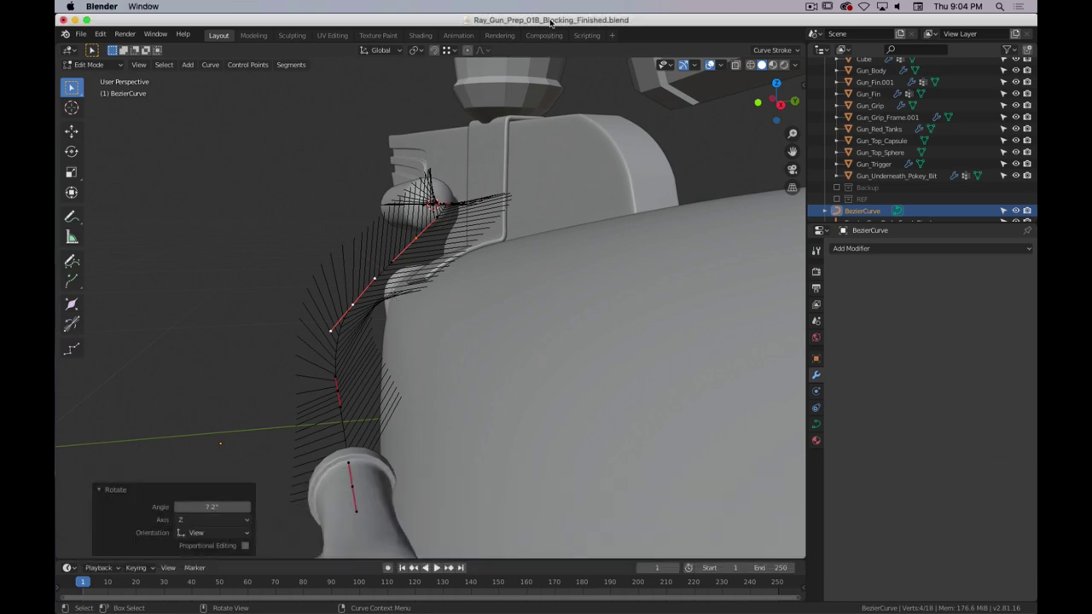
- In right view, nudge the middle points 0.00351 m in Y and -0.00351 m in Z, and reposition each one individually along the body
key(KP_1)
key(KP_3)
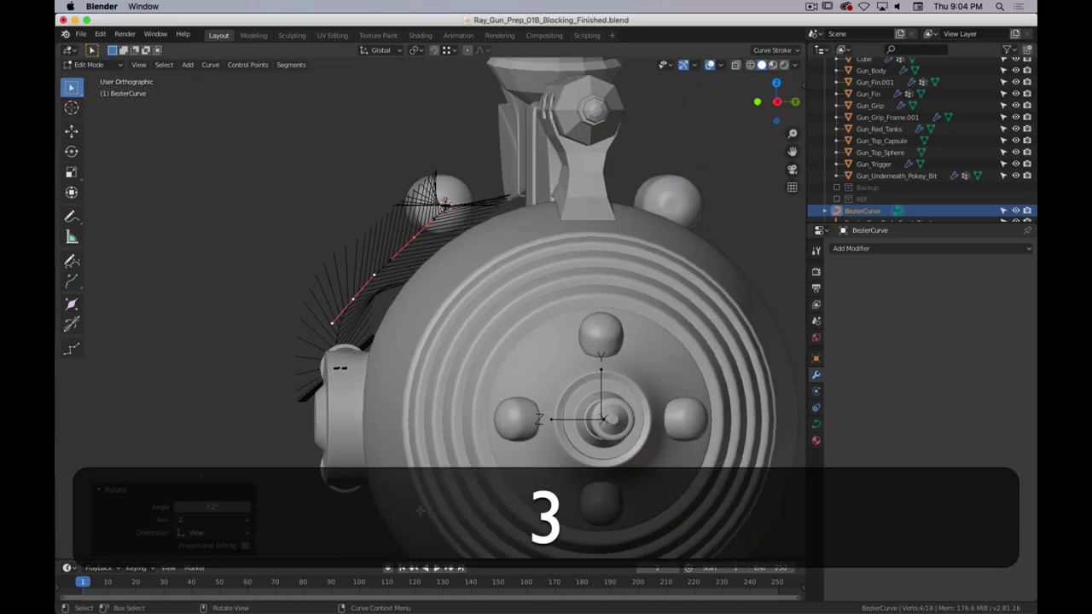
key(g)
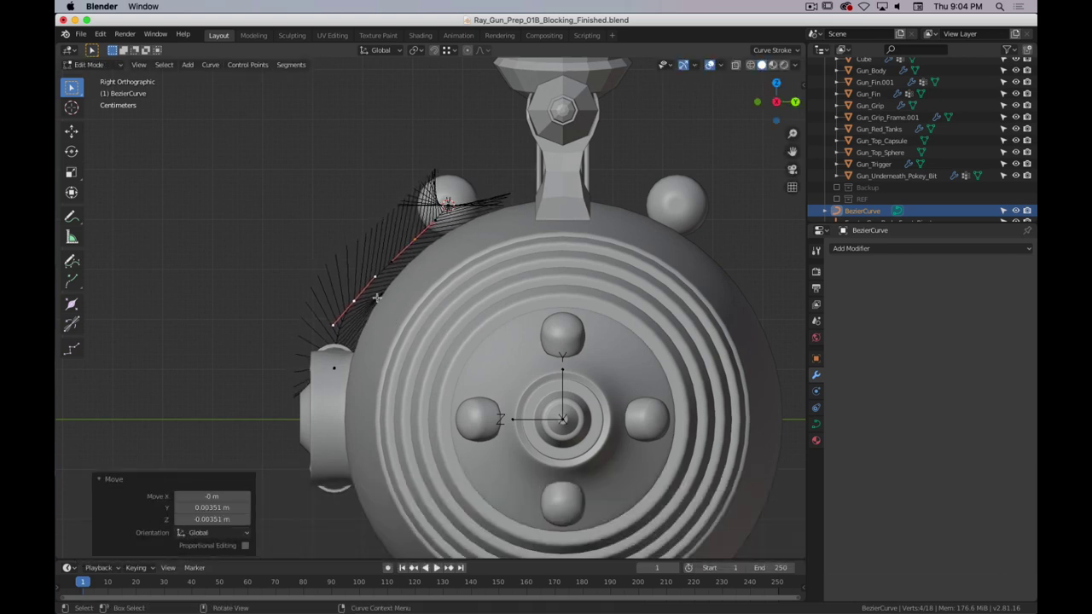
key(g)
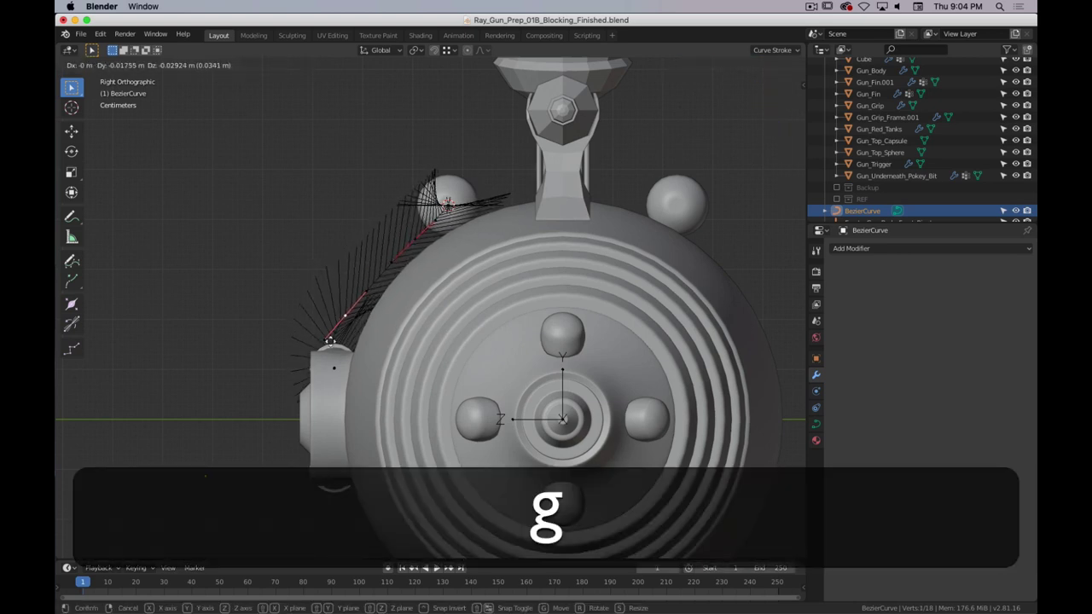
click(329, 344)
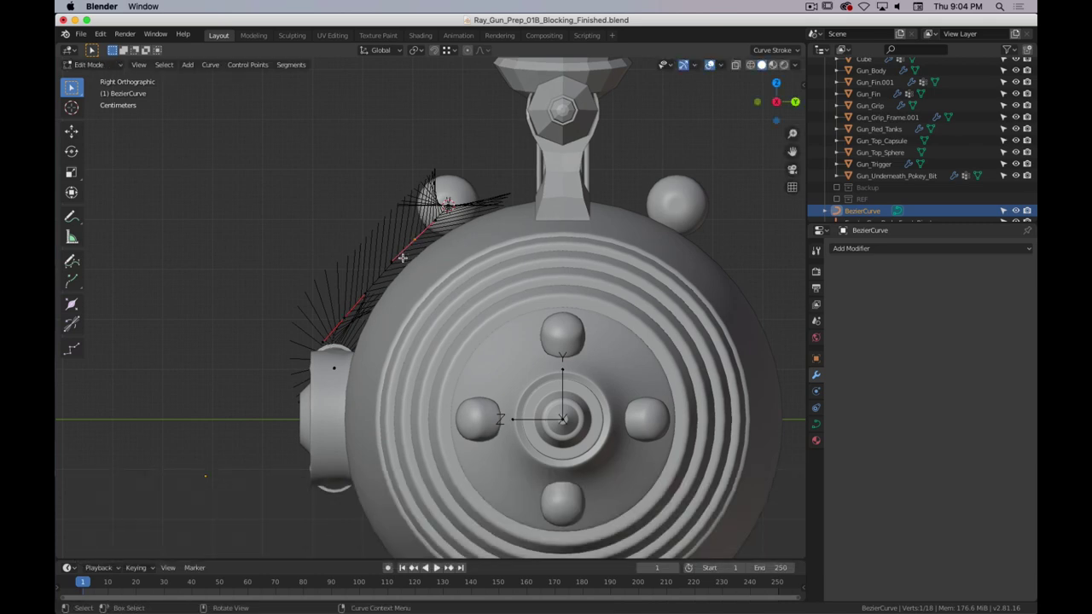
key(g)
click(407, 252)
- Leave Edit Mode and bring up the Bezier curve's shape, geometry and bevel settings
middle_drag(305, 268, 441, 409)
key(Tab)
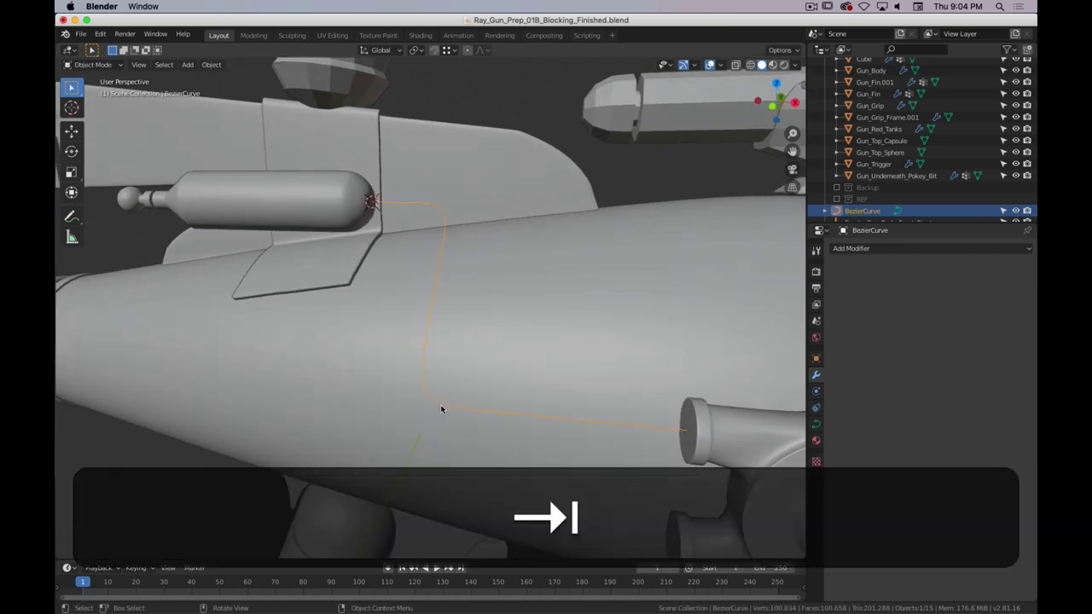
middle_drag(467, 369, 397, 378)
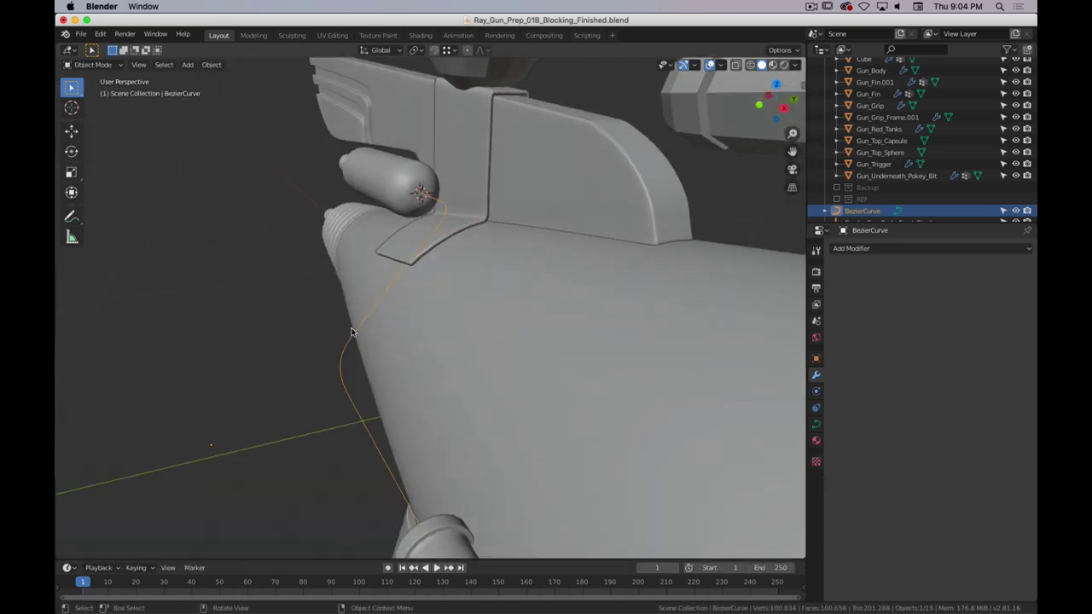
click(815, 424)
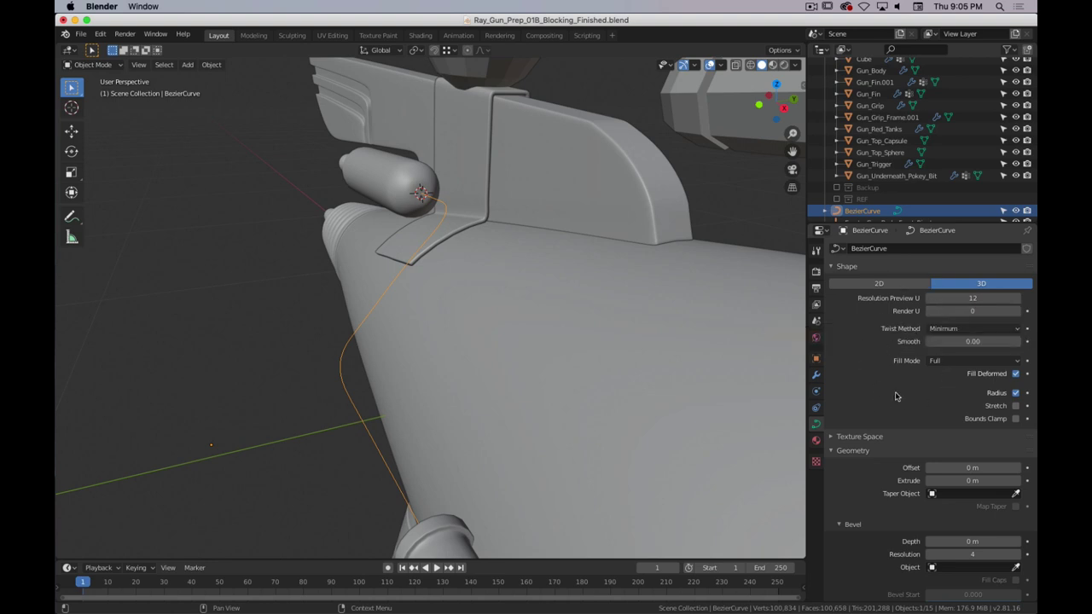
scroll(885, 386, down, 3)
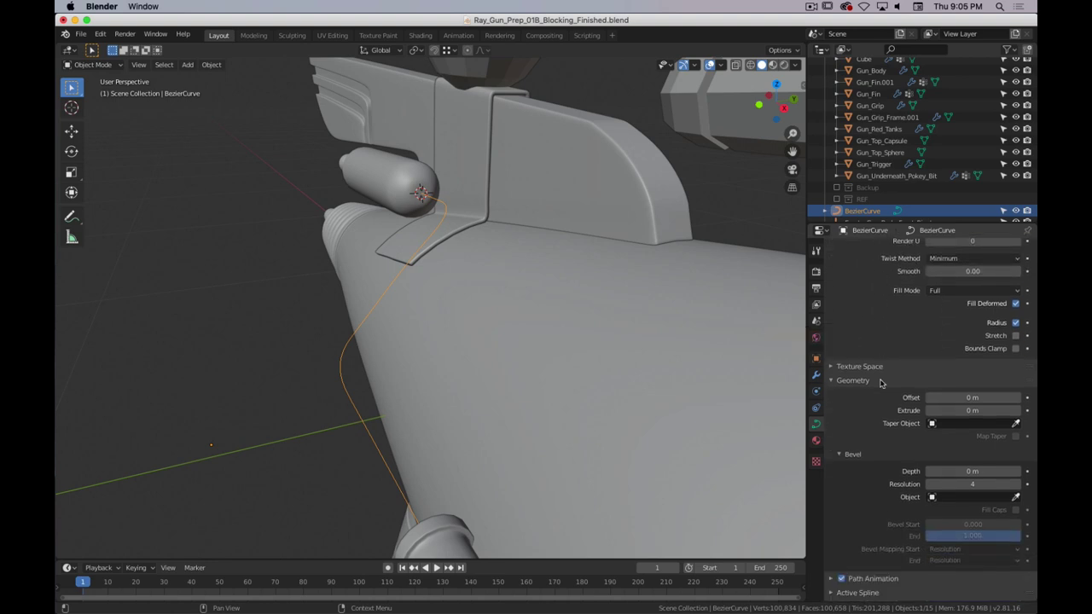
scroll(865, 390, down, 2)
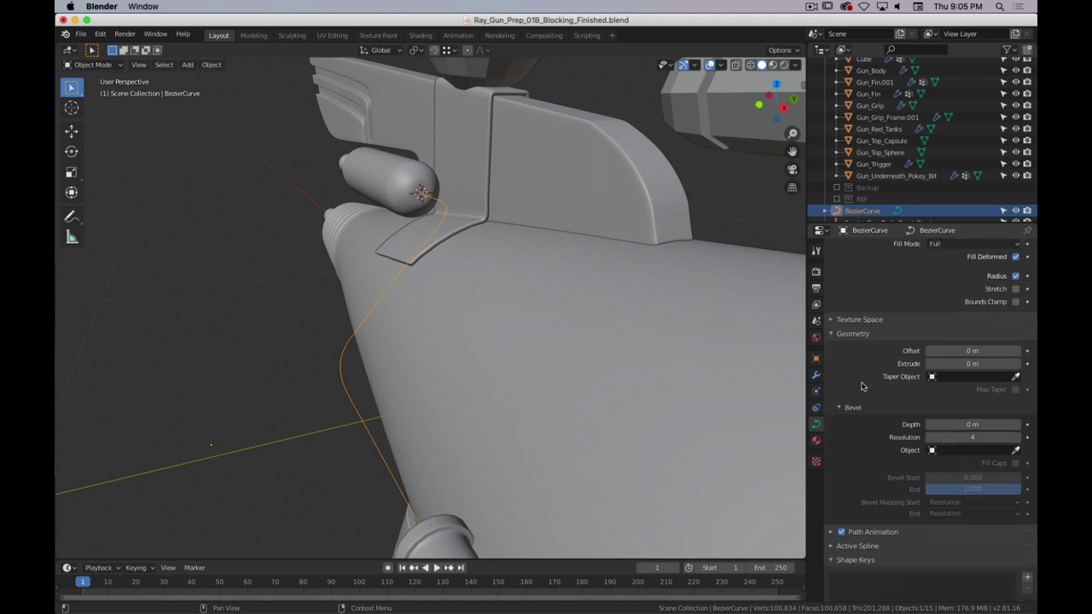
scroll(893, 441, up, 5)
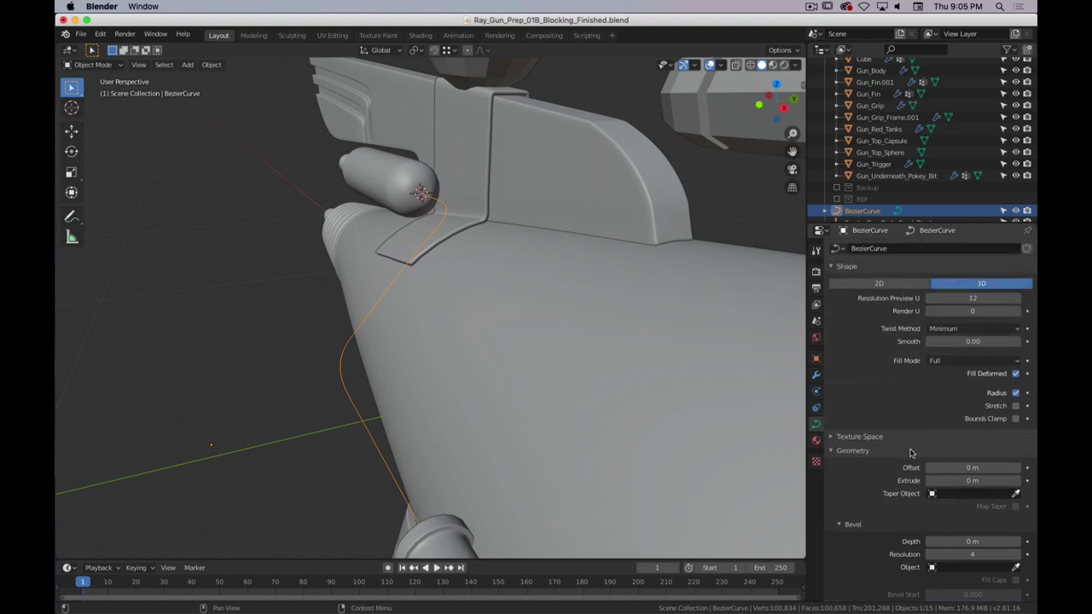
scroll(887, 409, down, 5)
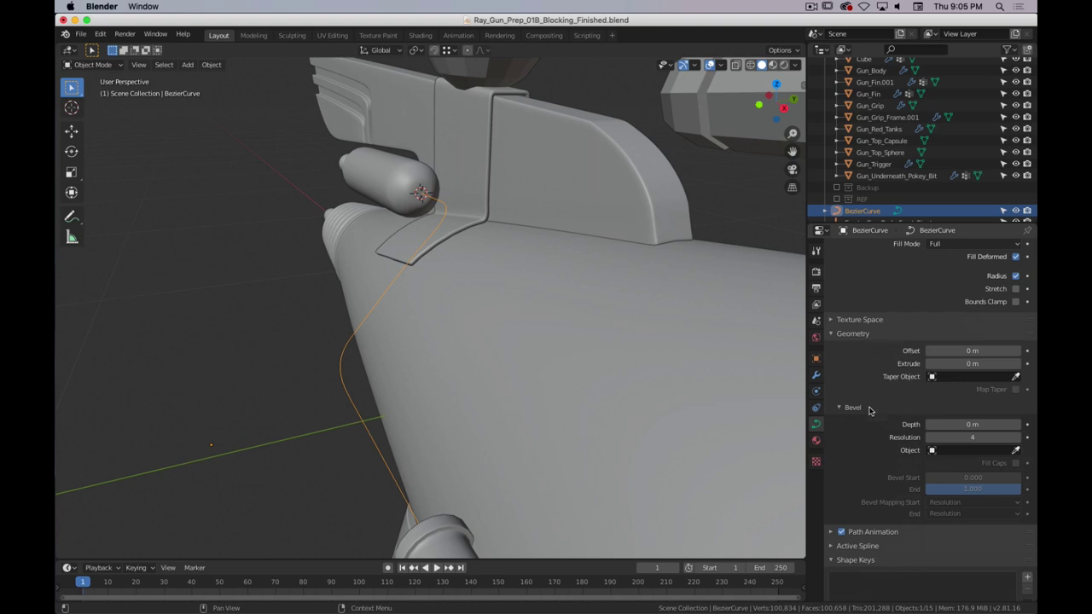
- Give the curve thickness as a round pipe with a bevel depth of 0.02 m, and check it in Edit Mode
mouse_move(956, 363)
mouse_down()
mouse_move(984, 364)
mouse_move(938, 363)
mouse_up()
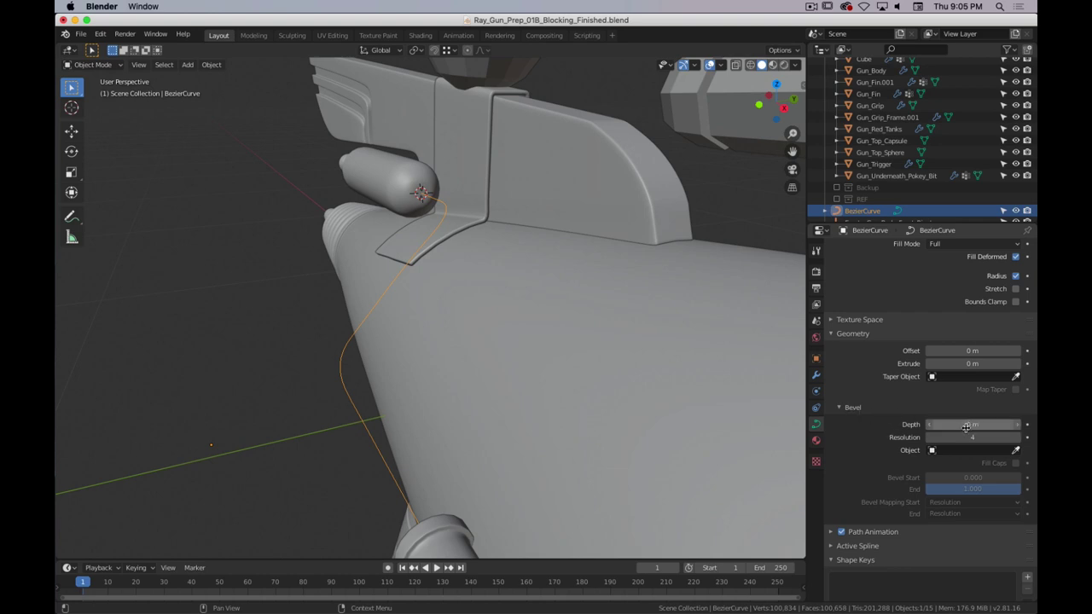
drag(966, 424, 978, 425)
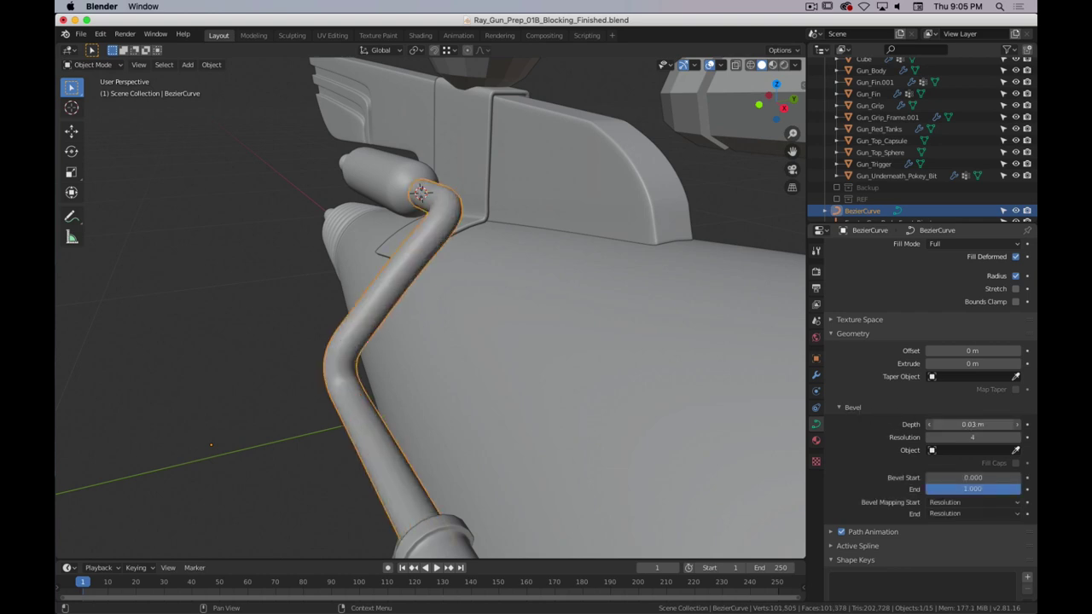
middle_drag(575, 370, 609, 341)
click(928, 425)
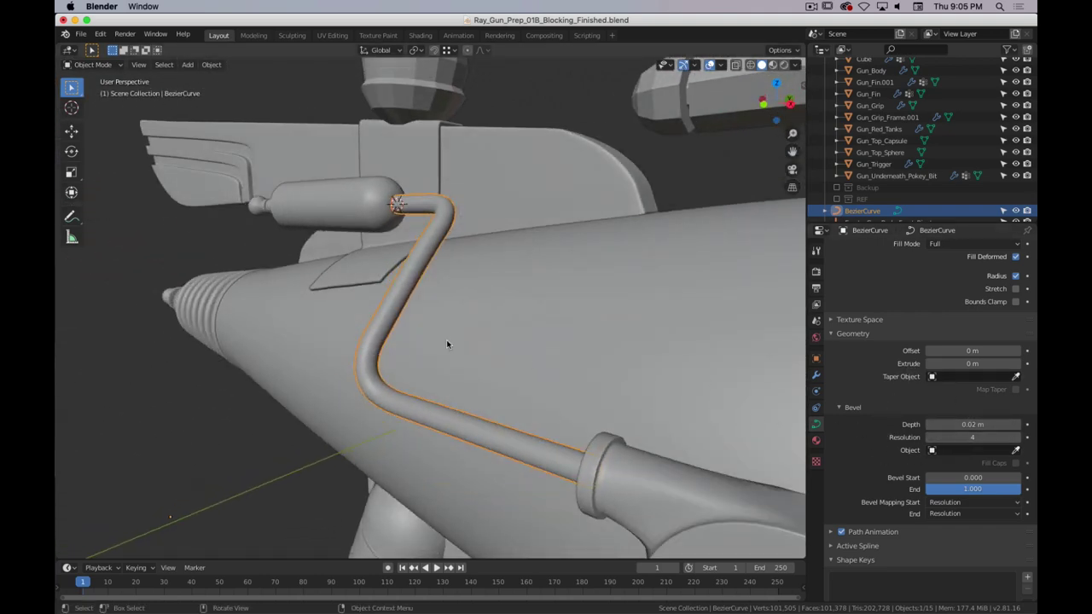
key(Tab)
key(Tab)
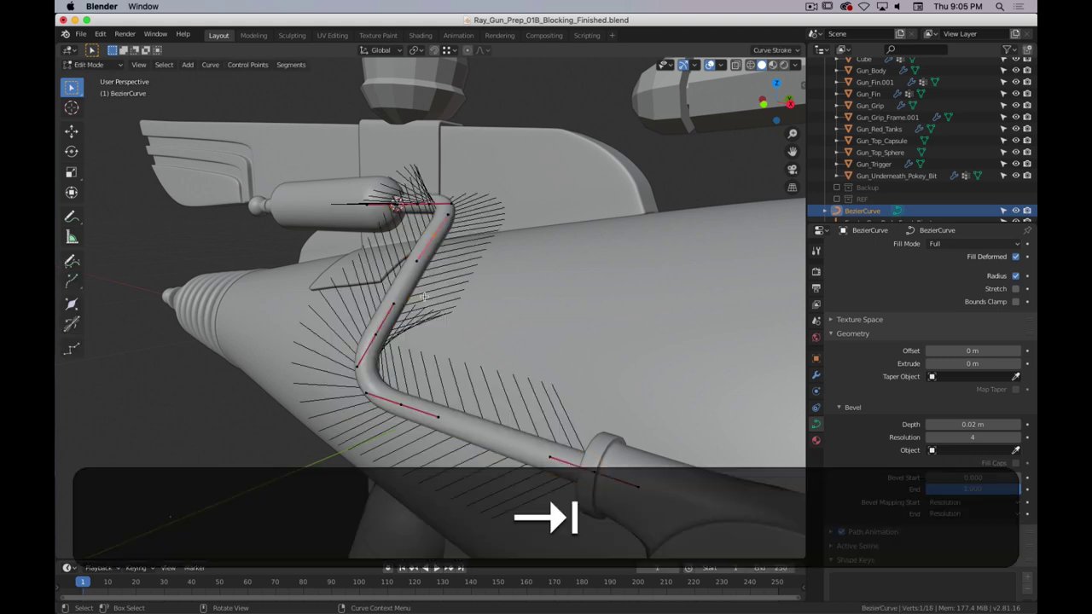
- Reduce the pipe's bevel resolution to 1 and display the model in wireframe to examine the pipe's cross-section segments
click(929, 438)
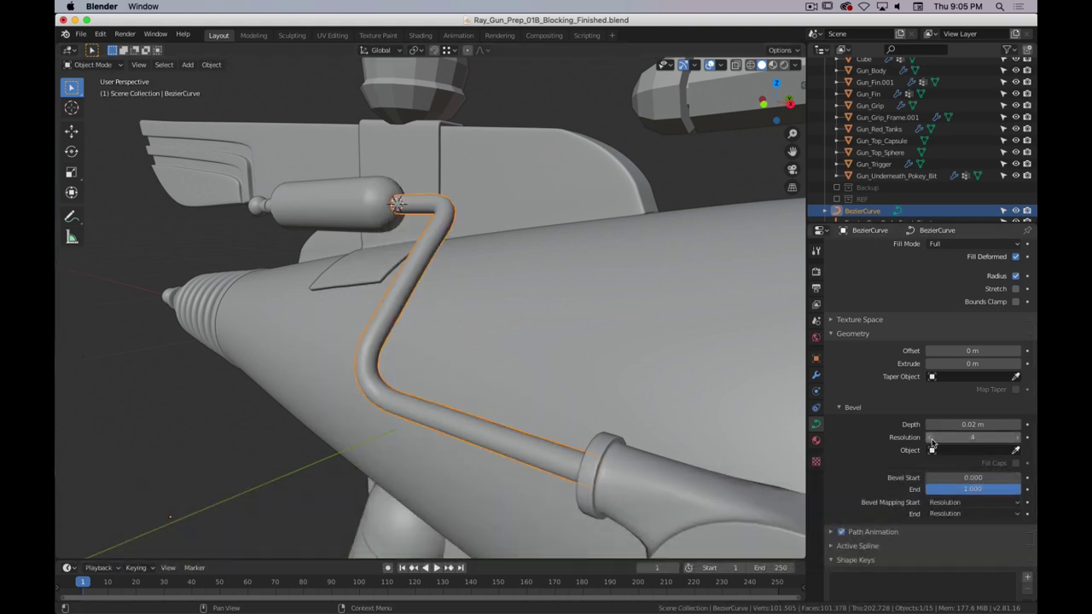
click(928, 438)
drag(965, 436, 974, 440)
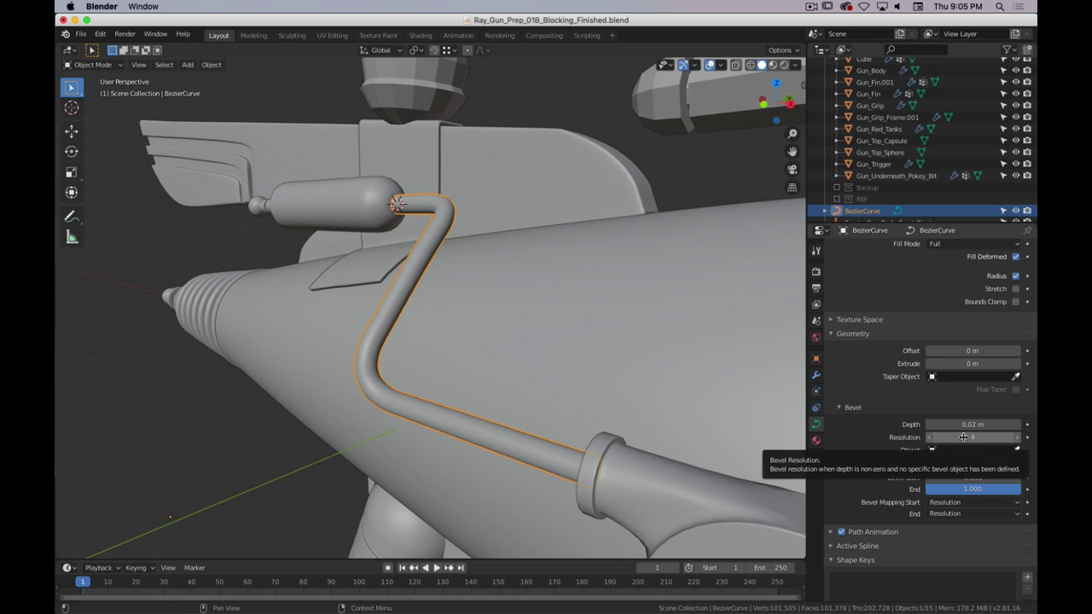
drag(963, 437, 966, 437)
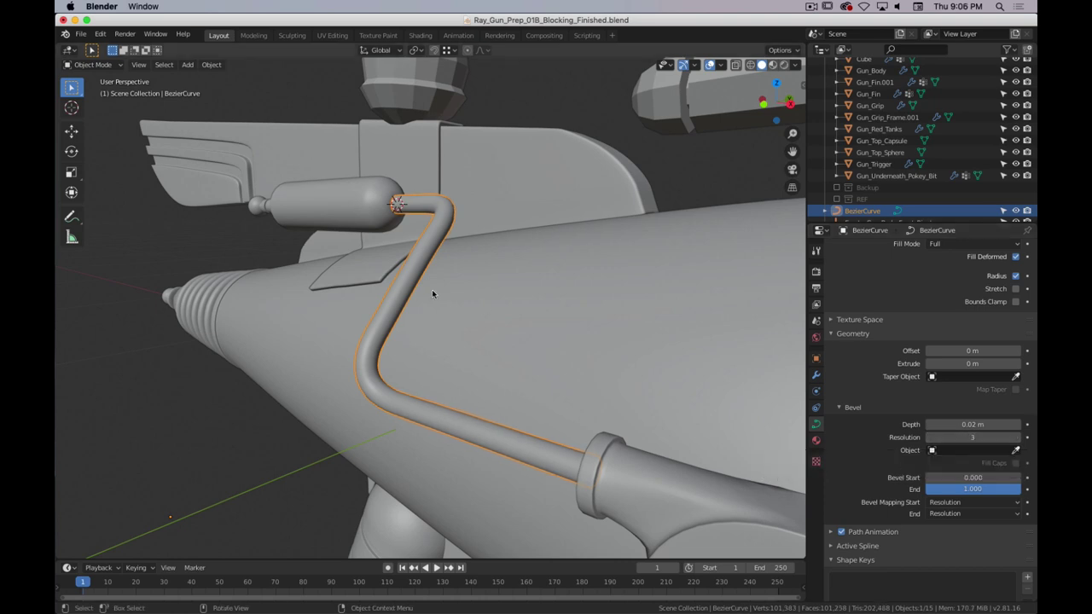
key(super+period)
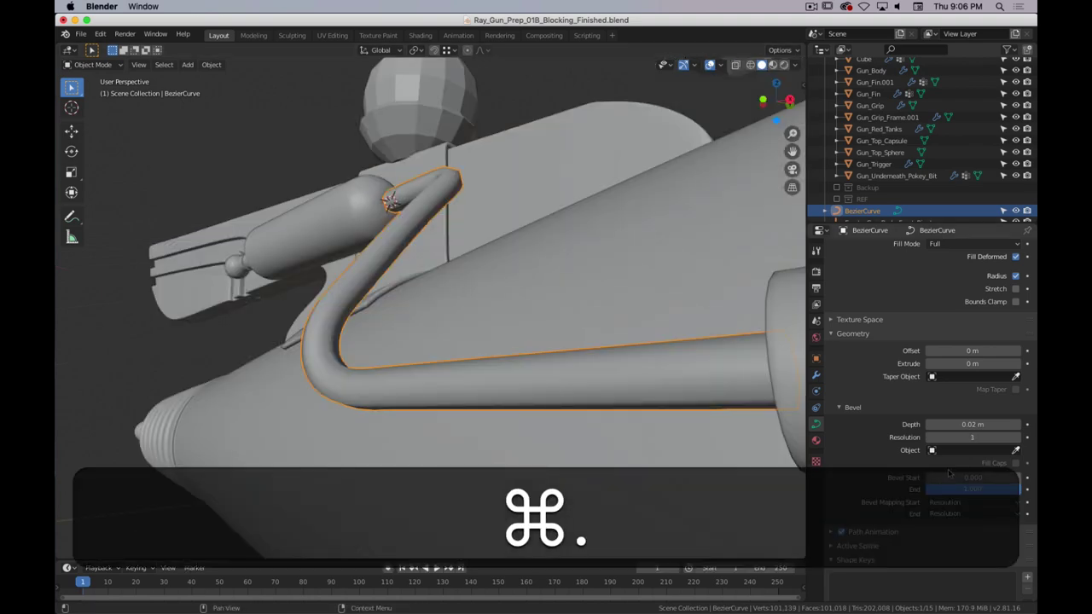
key(z)
click(278, 308)
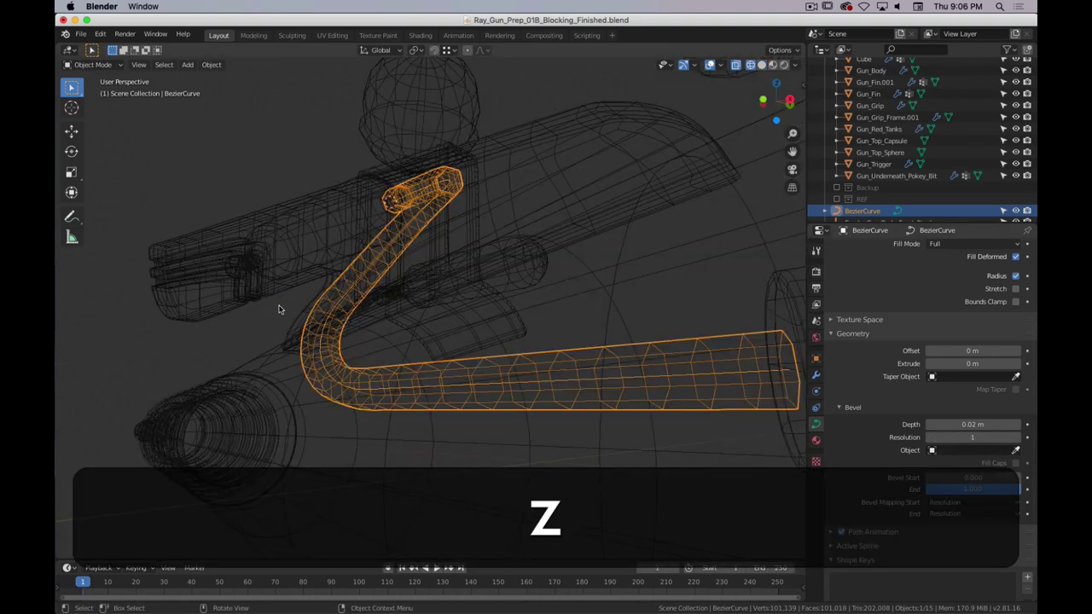
middle_drag(541, 392, 623, 390)
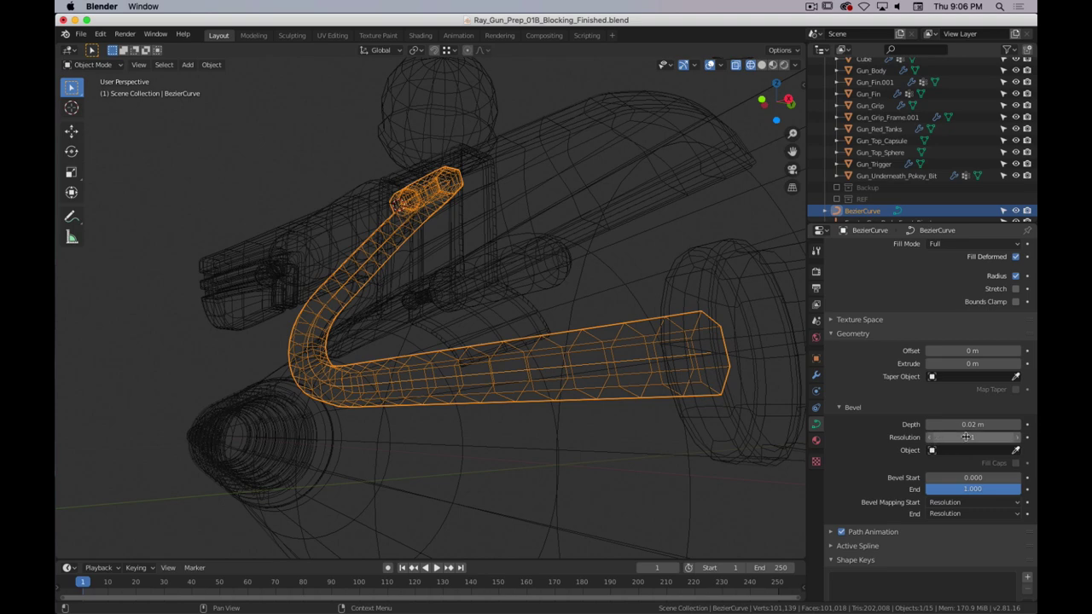
- Try bevel resolutions of 2 and 0 on the pipe, restore solid shading, and set the bevel resolution to 1
drag(964, 436, 981, 436)
ctrl+scroll(972, 437, down, 2)
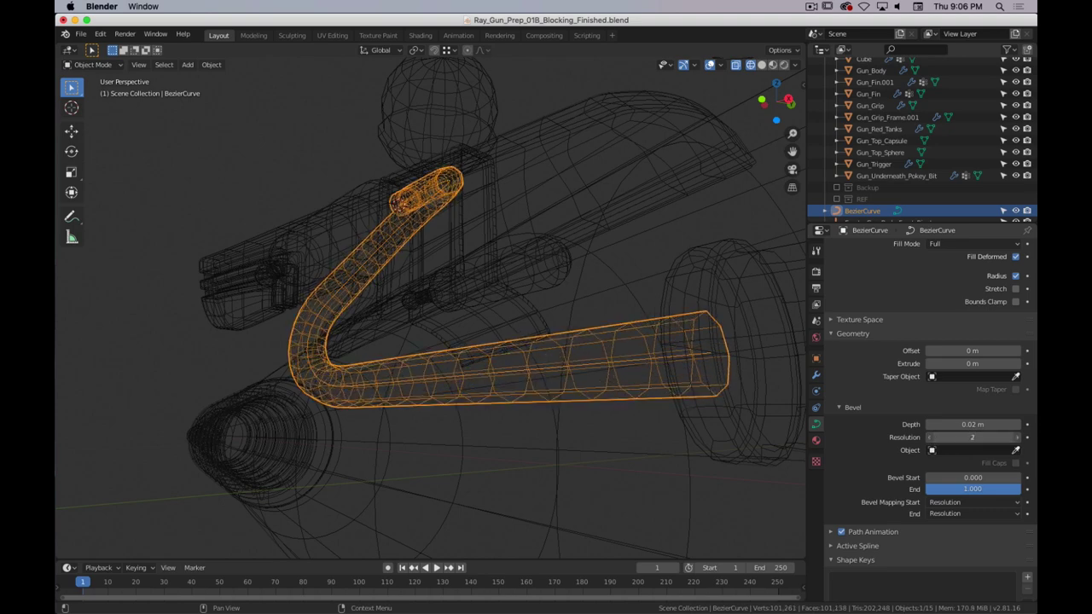
ctrl+scroll(973, 436, up, 2)
ctrl+scroll(973, 437, down, 2)
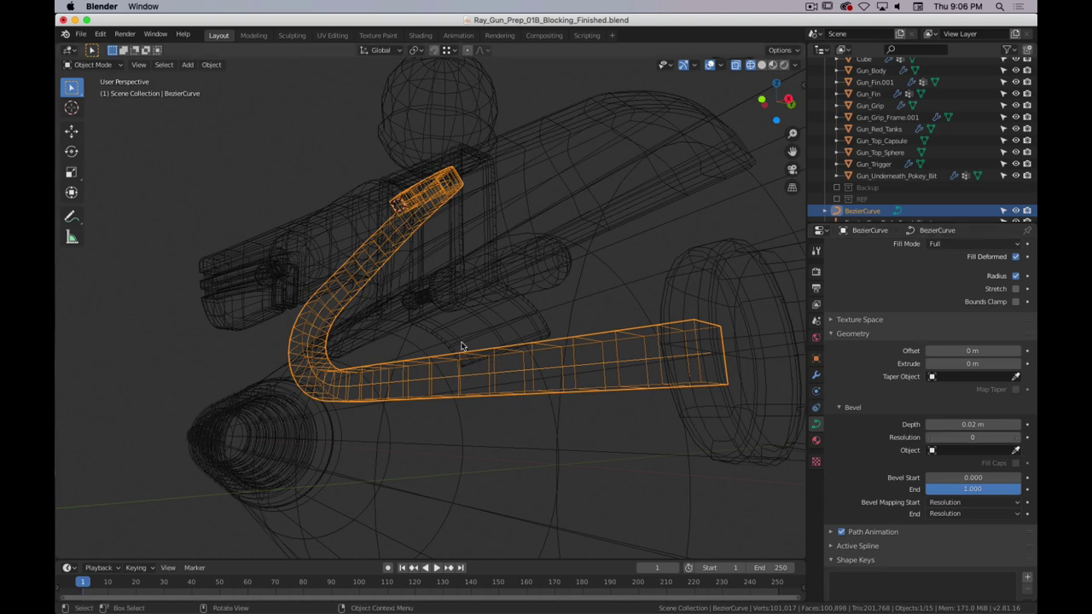
key(z)
mouse_move(563, 337)
middle_down()
mouse_move(694, 319)
mouse_move(667, 324)
mouse_move(671, 347)
mouse_move(653, 358)
mouse_move(646, 336)
middle_up()
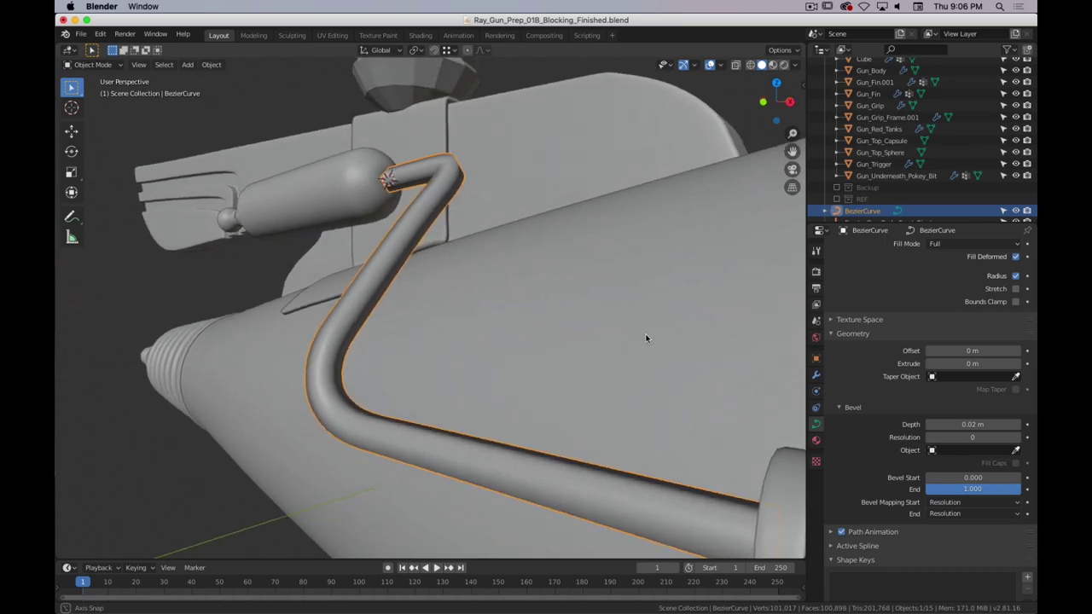
click(1021, 438)
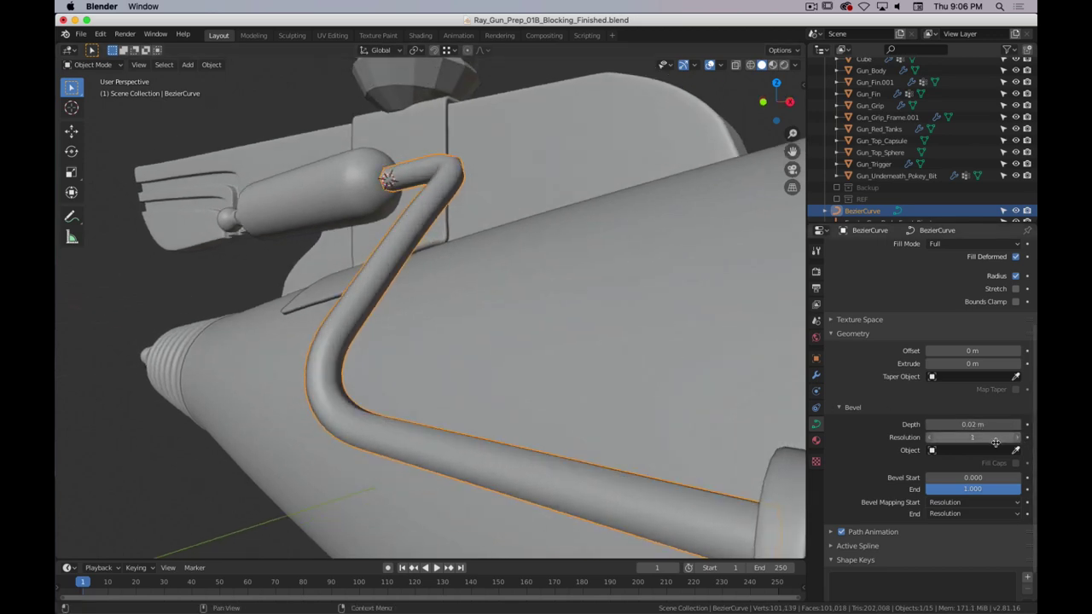
- Display the pipe in wireframe and set its preview resolution U to 6, trying 4 first, to reduce the segments along its length
middle_drag(549, 427, 731, 427)
scroll(876, 401, down, 2)
scroll(876, 401, up, 5)
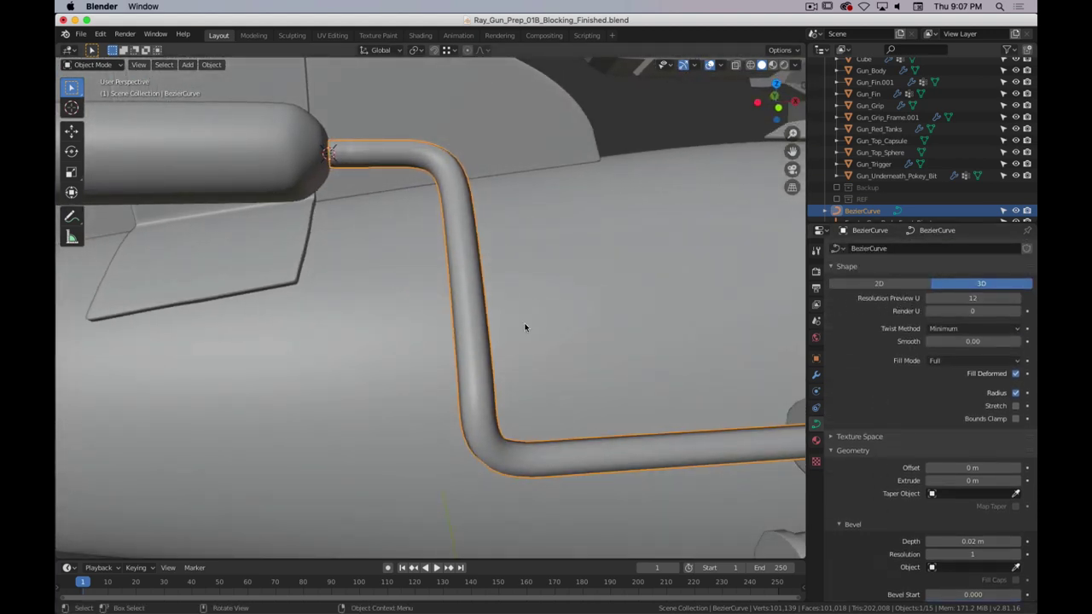
key(z)
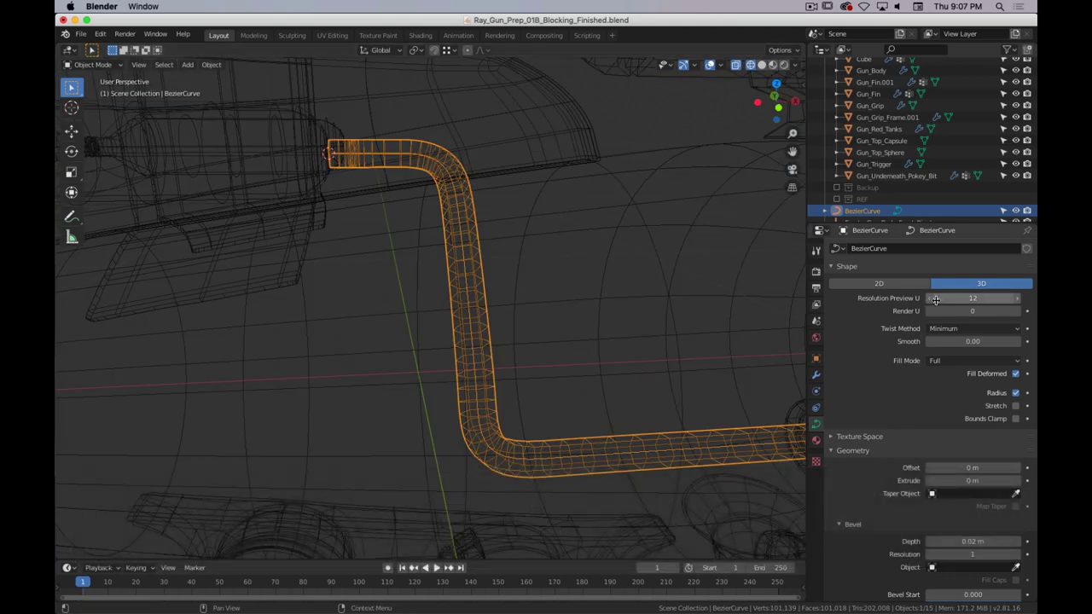
drag(961, 299, 887, 299)
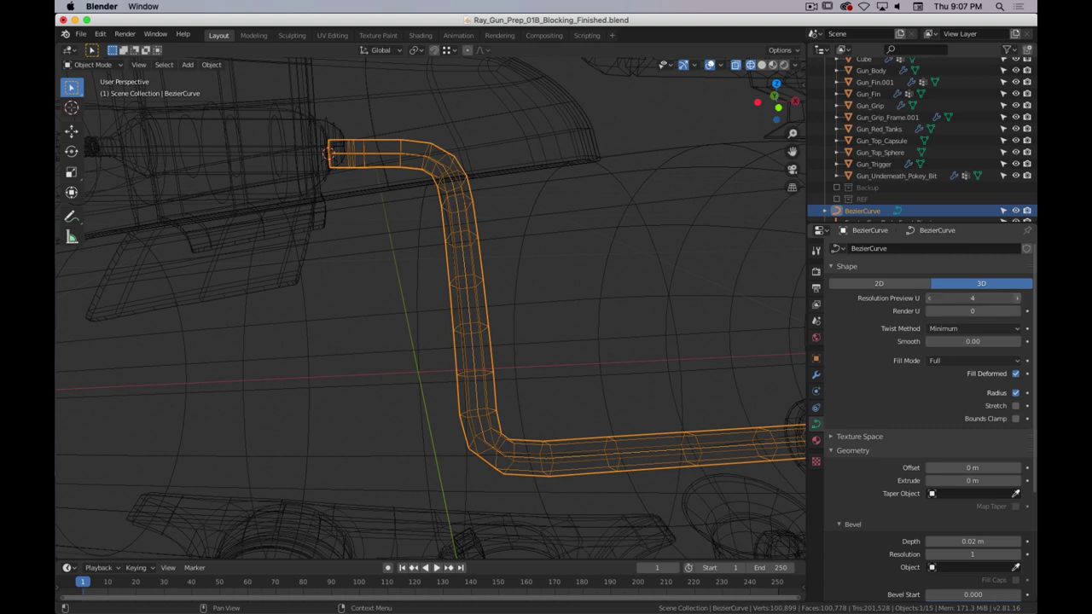
click(1016, 299)
click(1016, 299)
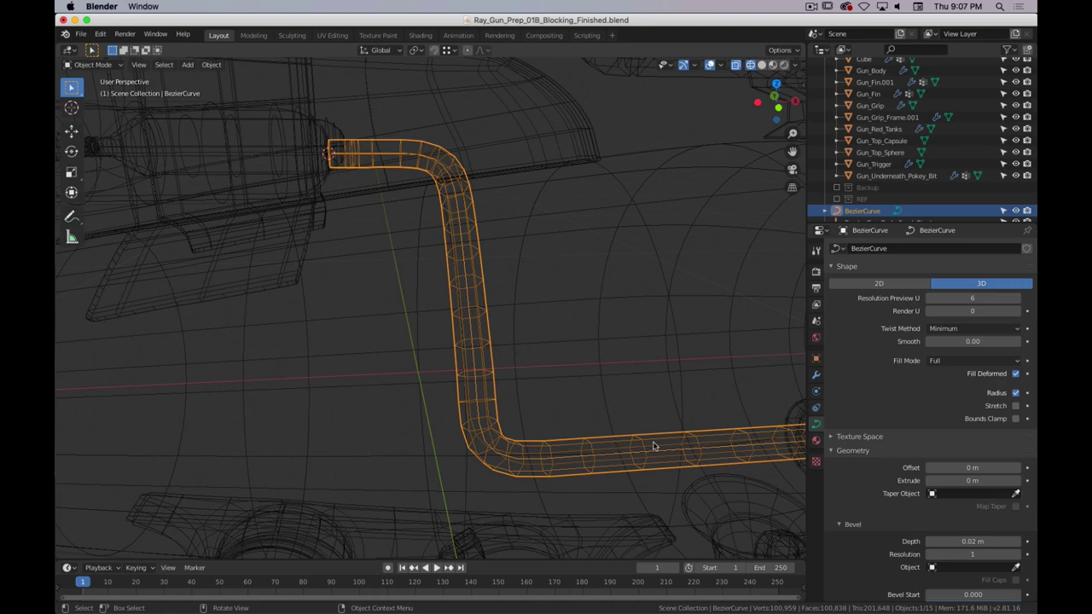
- Examine the pipe's bends in wireframe, return to solid shading, and set the bevel resolution to 2
middle_drag(579, 362, 450, 393)
middle_drag(461, 316, 439, 201)
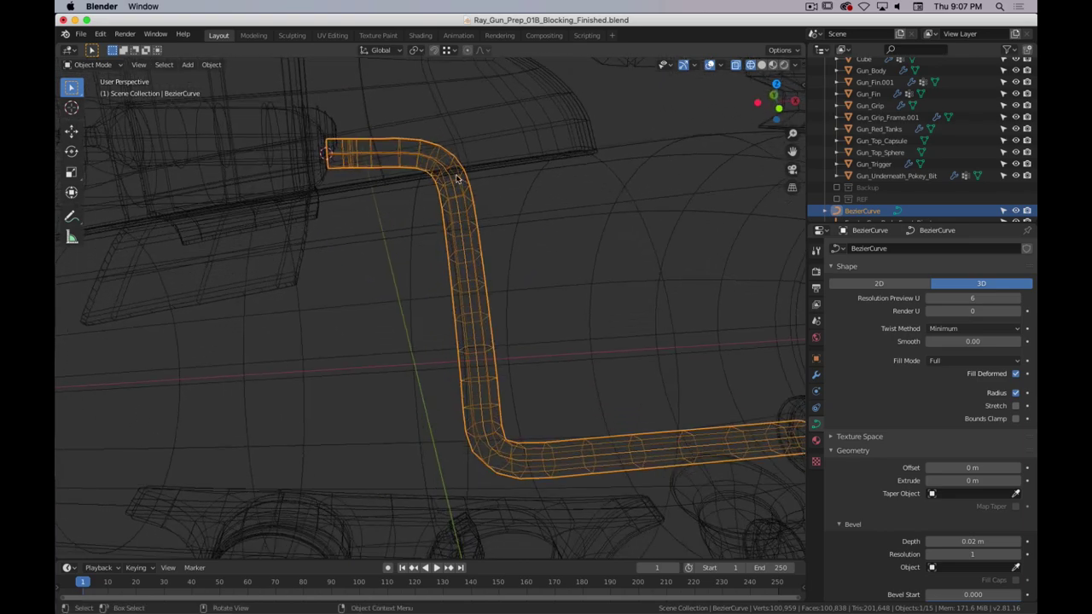
middle_drag(518, 272, 477, 234)
scroll(881, 424, down, 5)
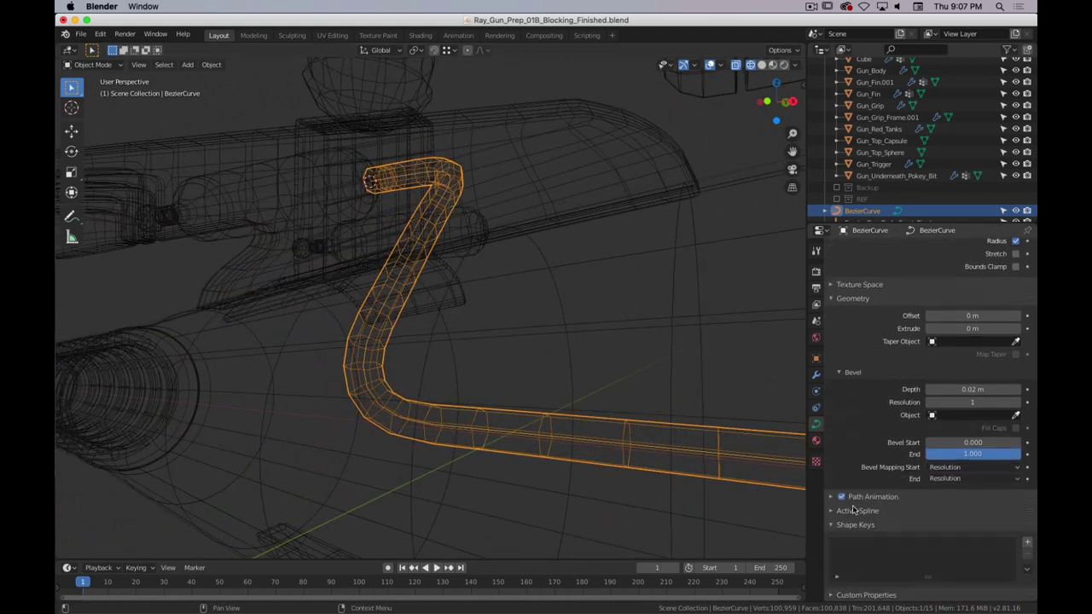
scroll(842, 499, up, 5)
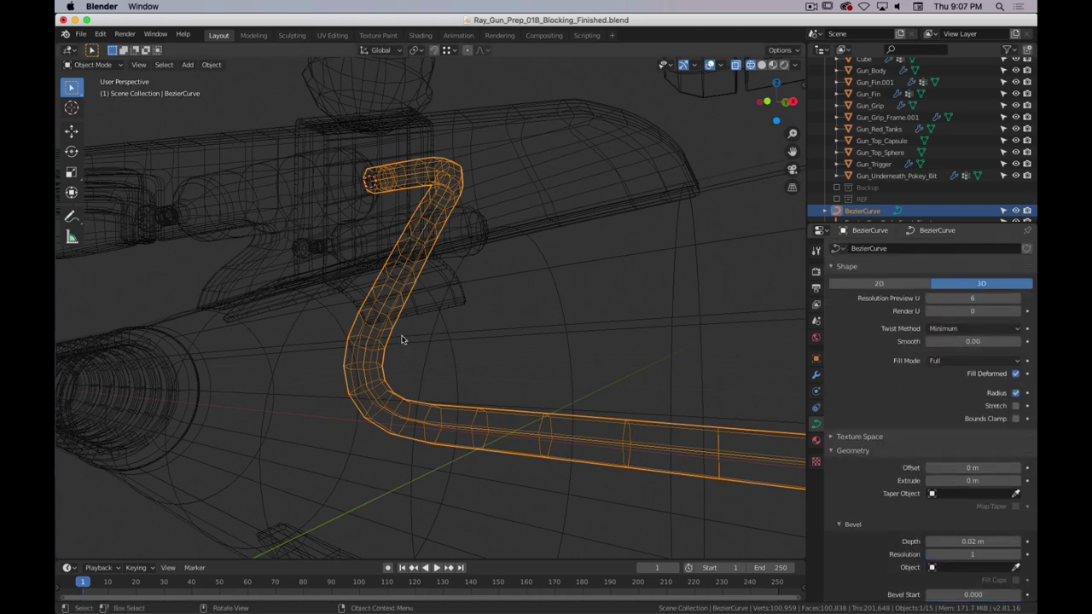
key(z)
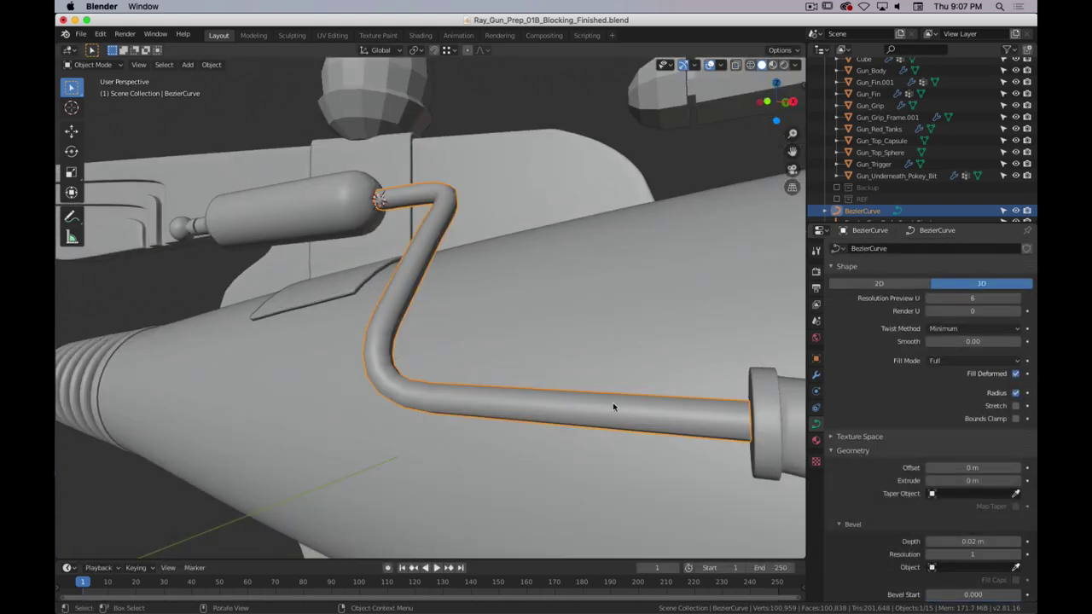
click(1016, 555)
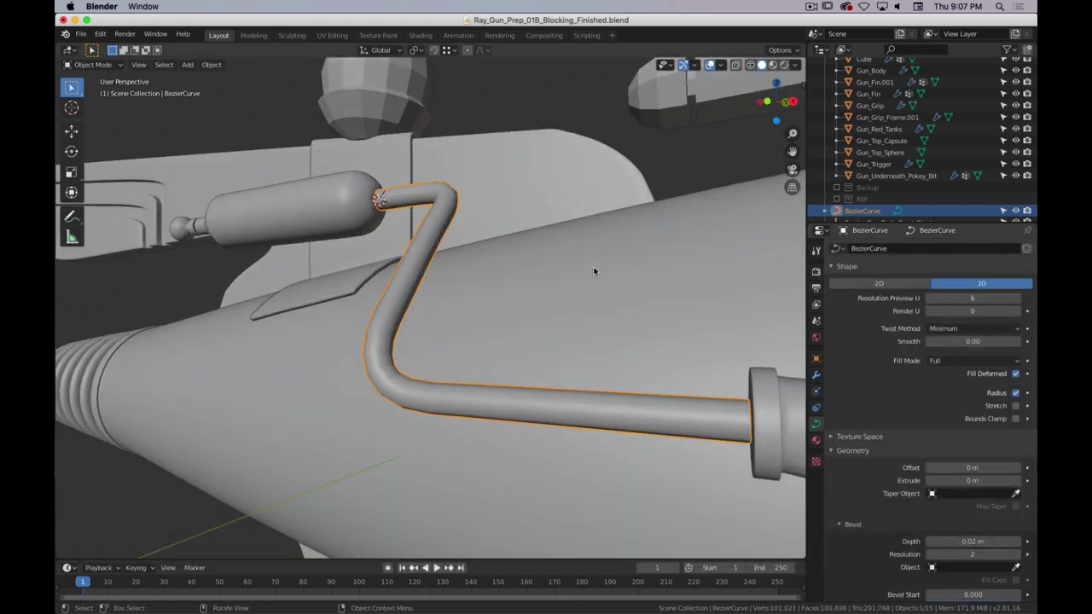
- In Edit Mode, rotate the pipe's upper middle point by -2.57° in right view, and check the result from the top
middle_drag(592, 268, 528, 269)
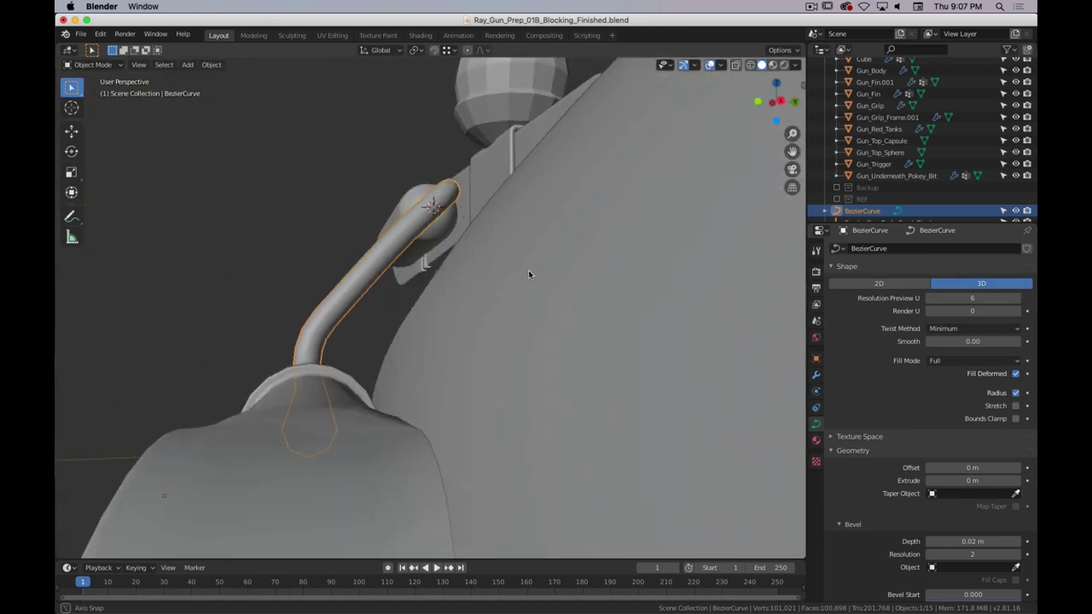
key(Tab)
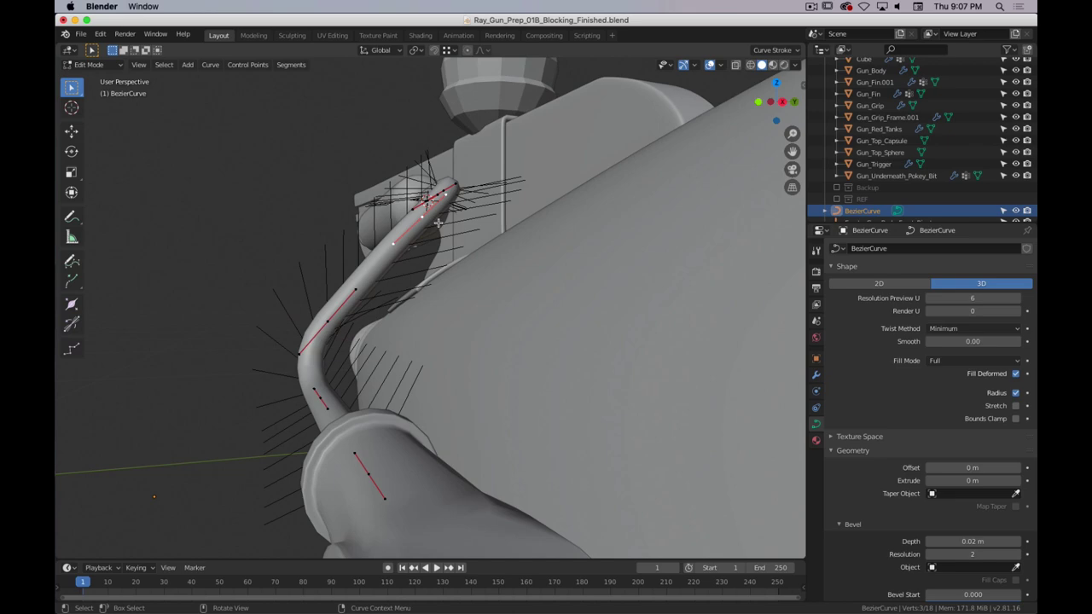
key(KP_3)
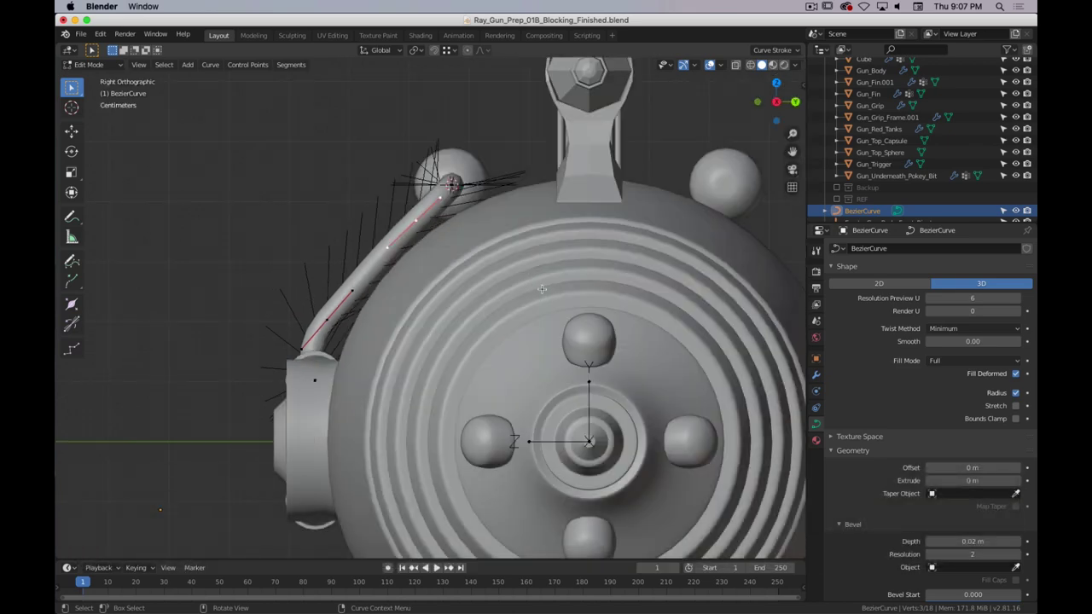
key(r)
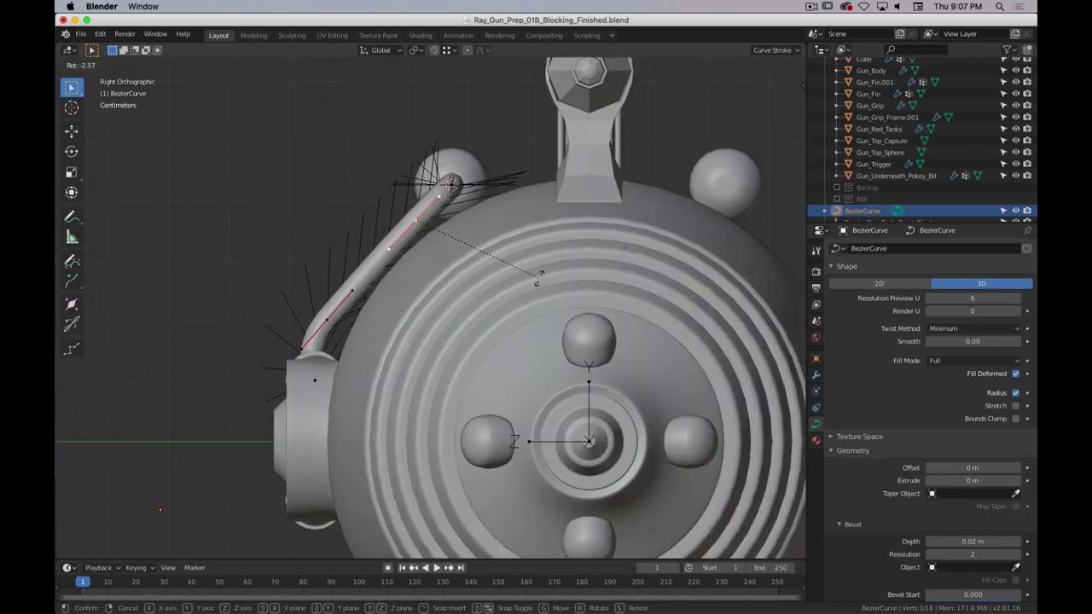
click(539, 277)
key(KP_7)
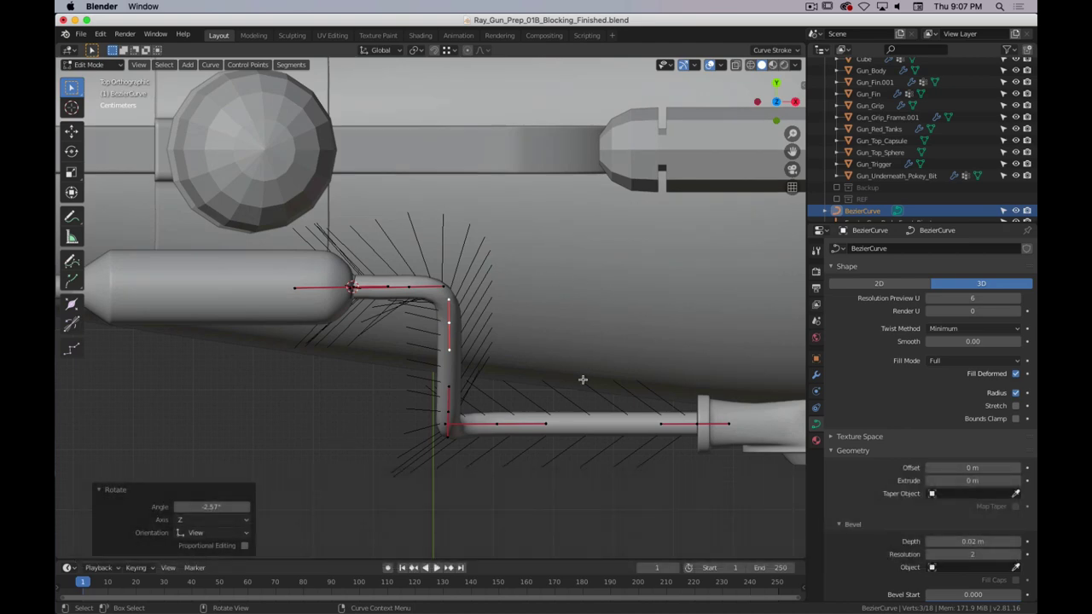
- Leave Edit Mode and examine the pipe's bends and segments in perspective view, in wireframe and in solid shading
click(658, 327)
middle_drag(549, 371, 534, 258)
key(Tab)
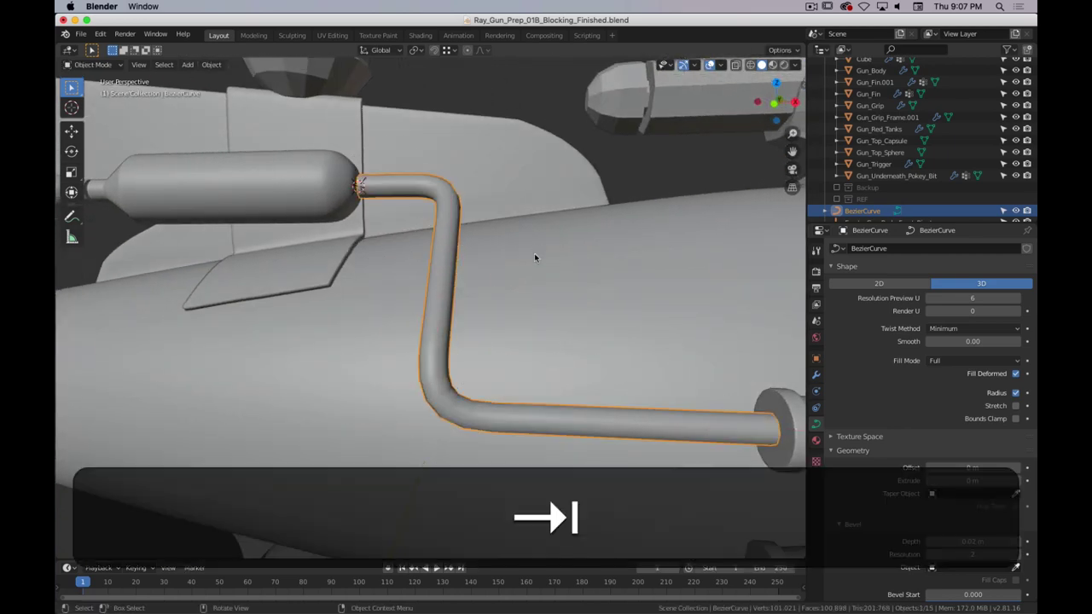
key(Tab)
key(Tab)
key(z)
key(z)
click(370, 290)
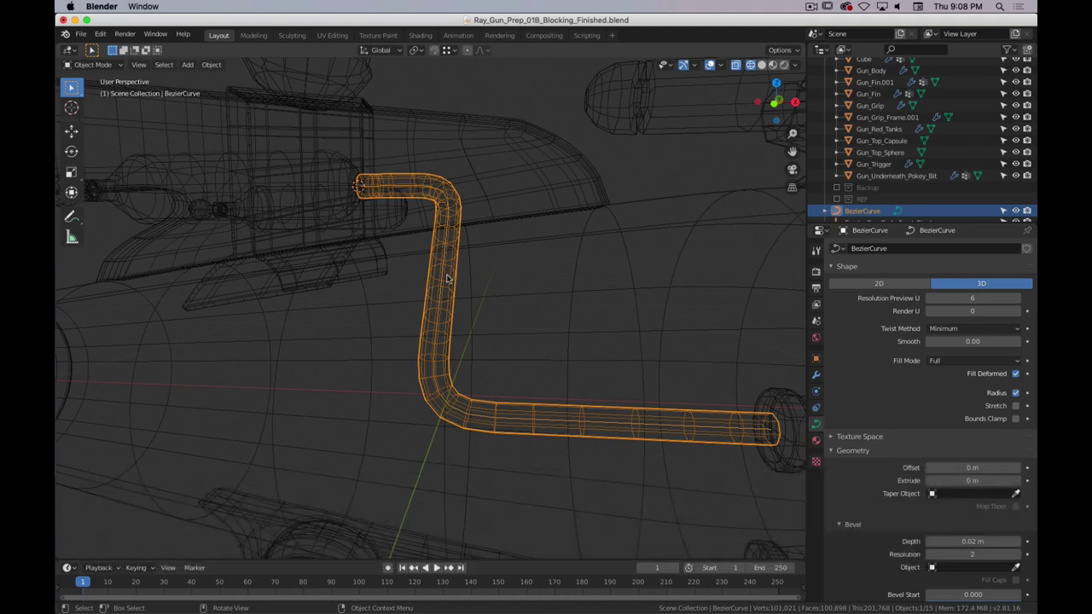
key(z)
click(519, 278)
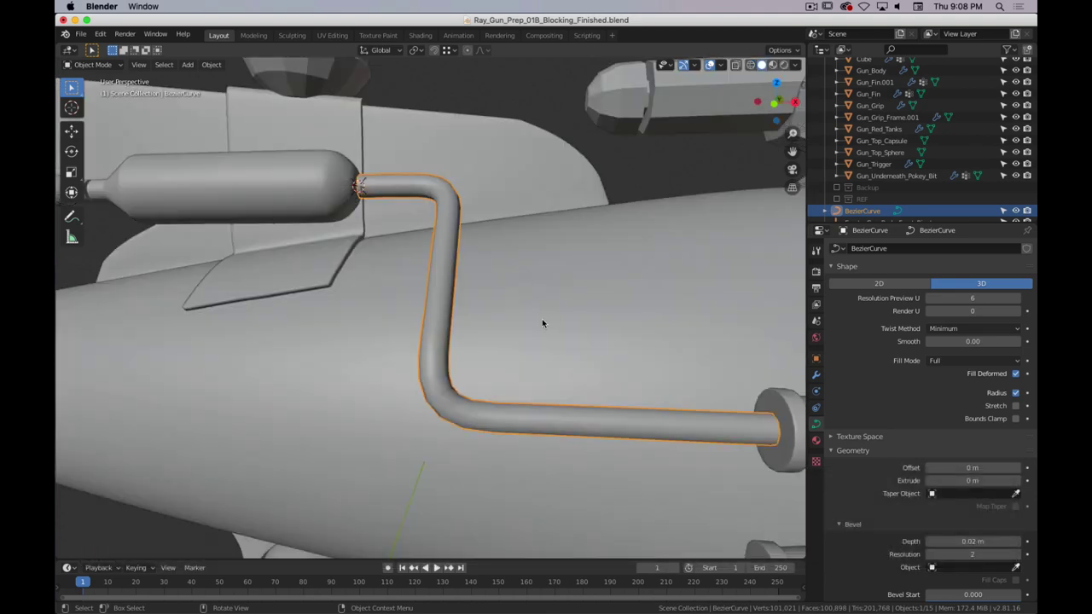
- Duplicate the pipe curve in place and move the copy to the Backup collection
key(shift+d)
right_click(520, 238)
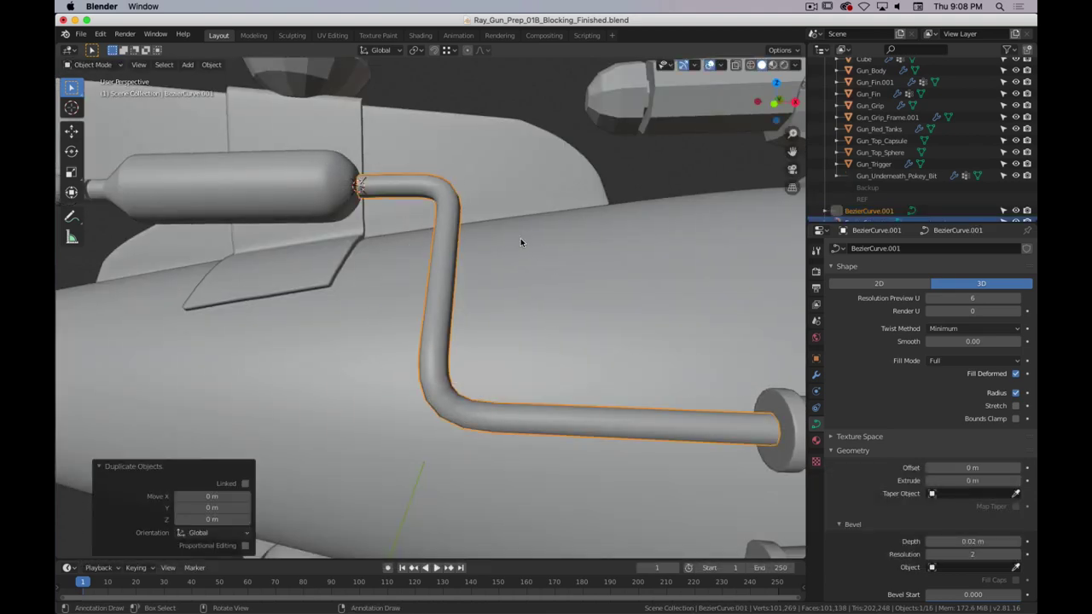
key(m)
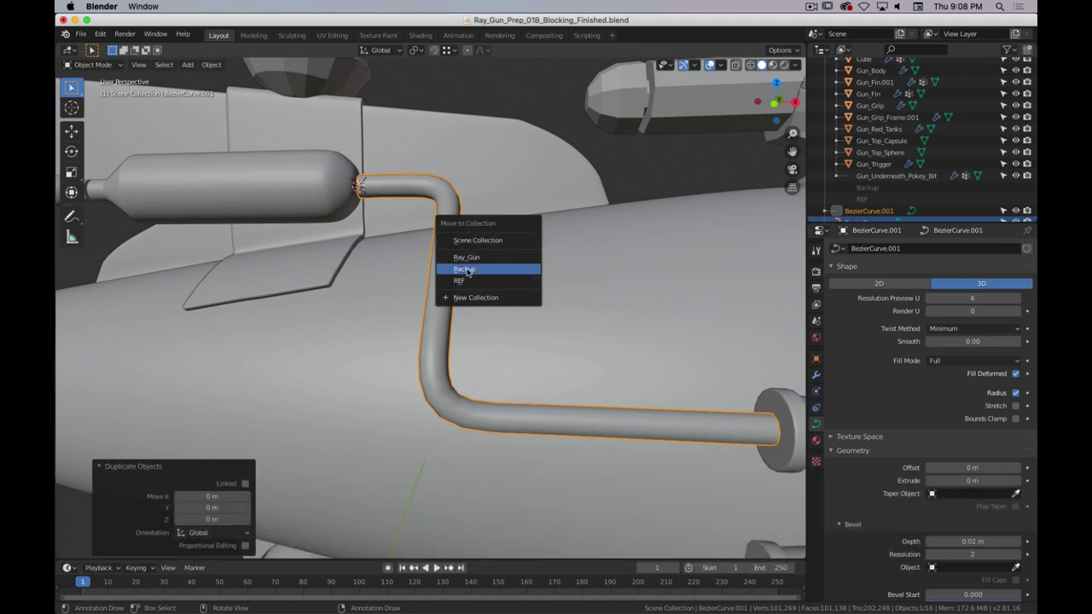
click(467, 269)
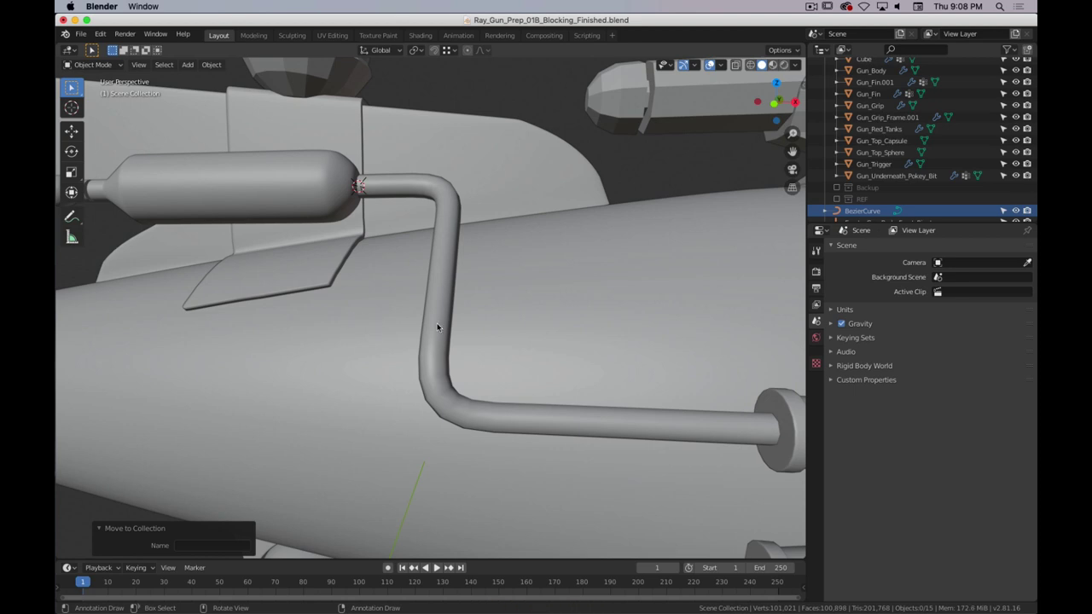
- Convert the original pipe curve to a mesh
click(488, 426)
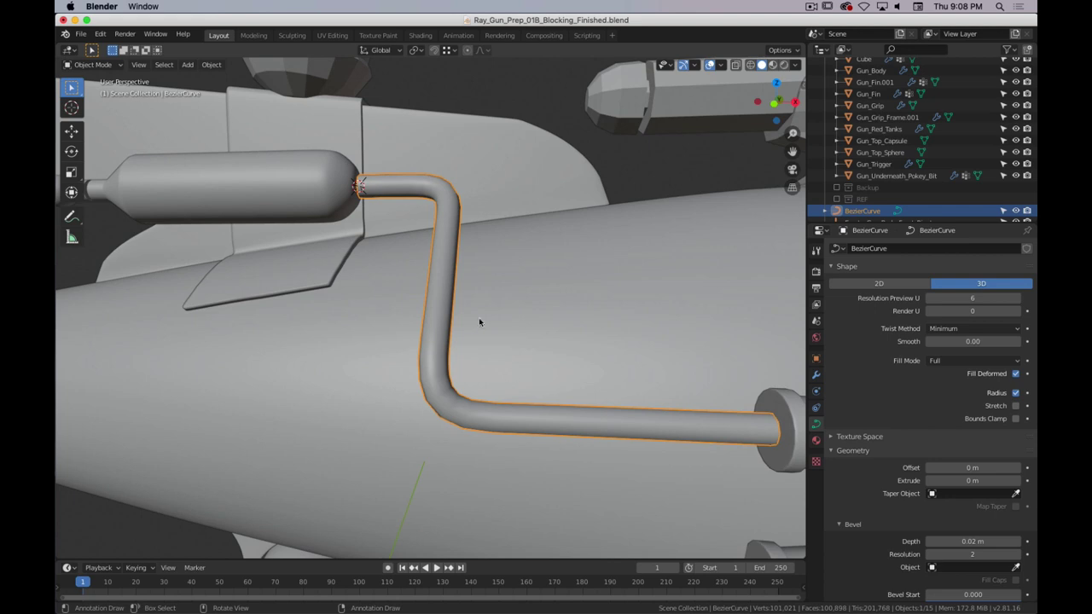
click(211, 65)
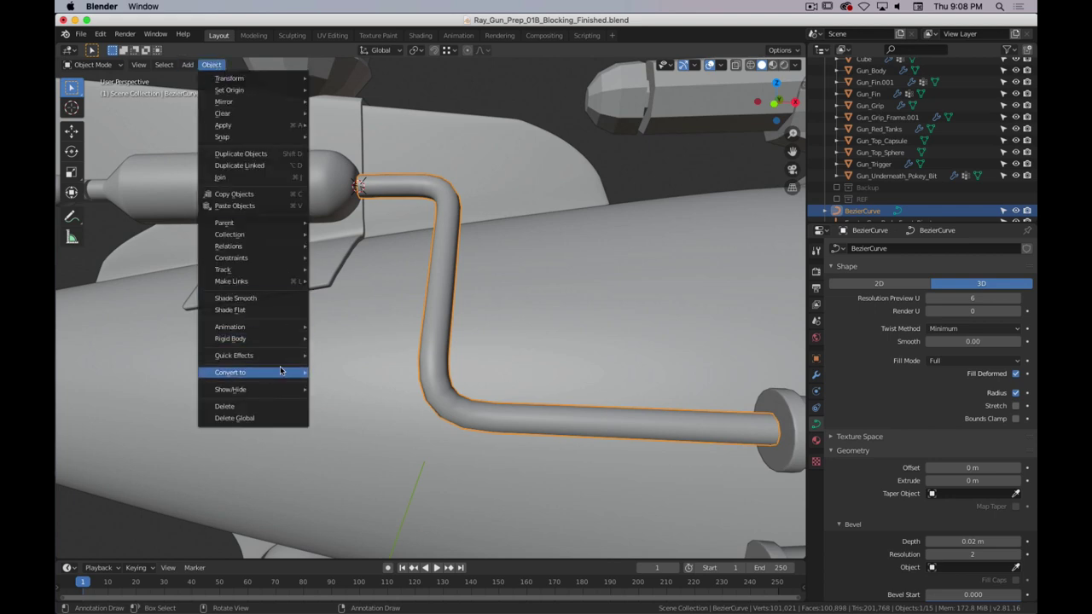
mouse_move(280, 371)
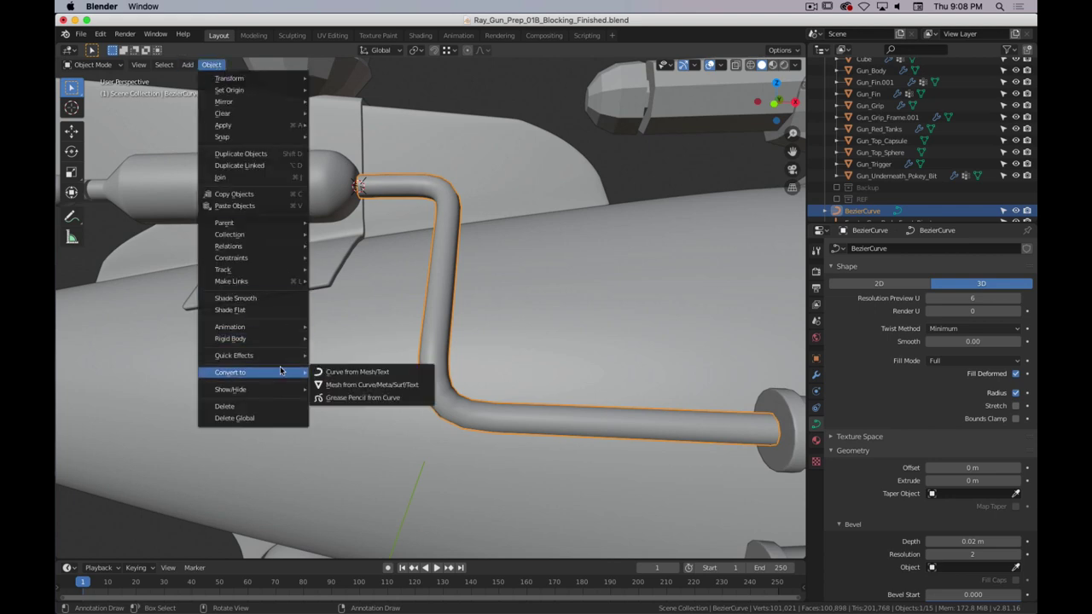
click(400, 385)
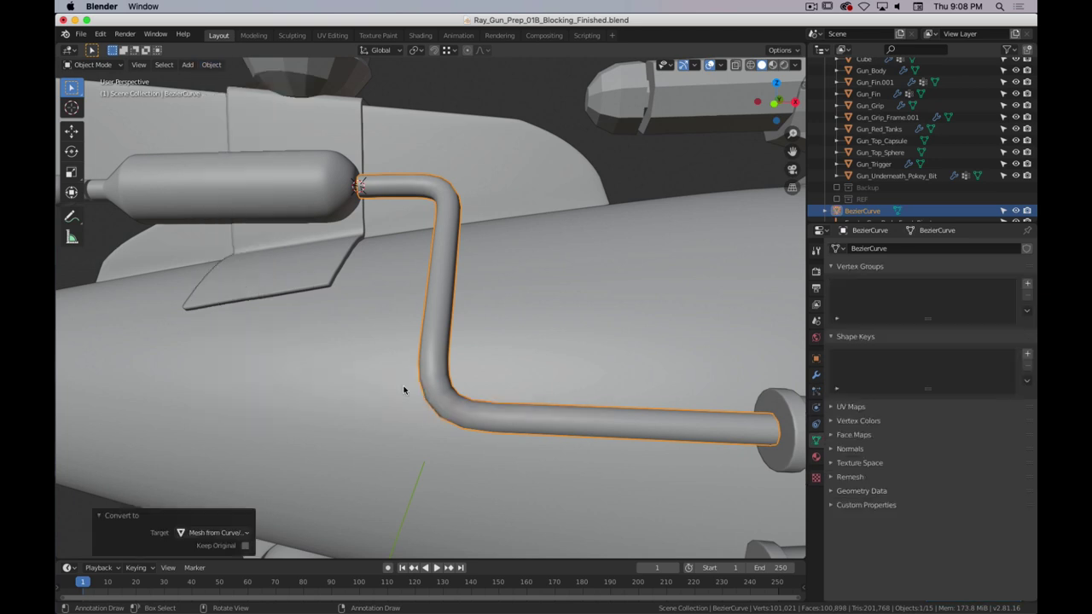
- In Edit Mode, dissolve the three closely spaced edge loops on the pipe's short straight section beside the red tank
key(Tab)
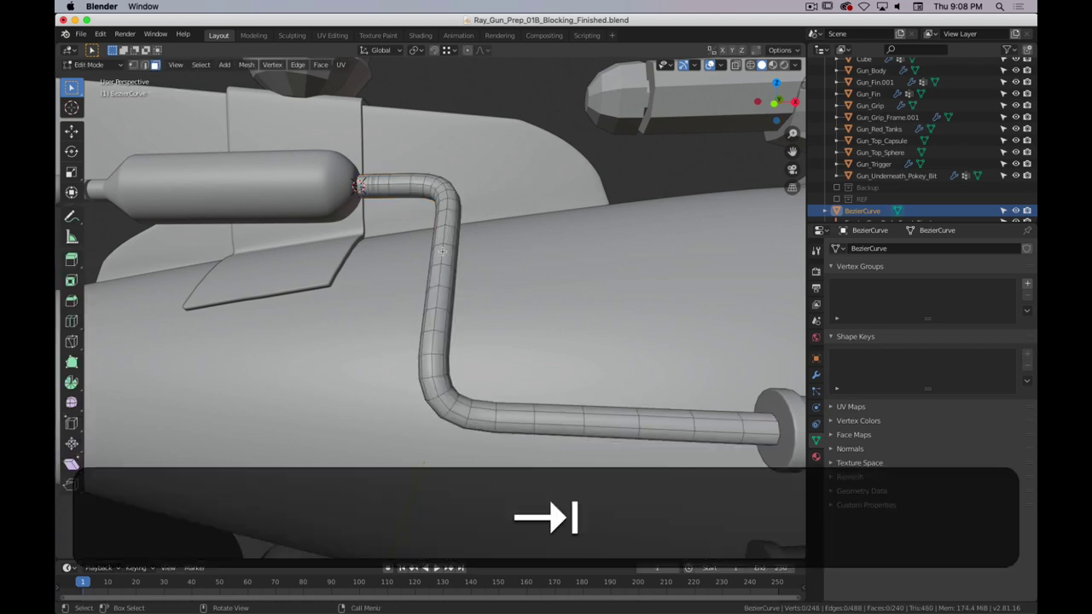
key(1)
middle_drag(447, 323, 408, 271)
scroll(426, 309, up, 8)
shift+middle_drag(395, 205, 398, 319)
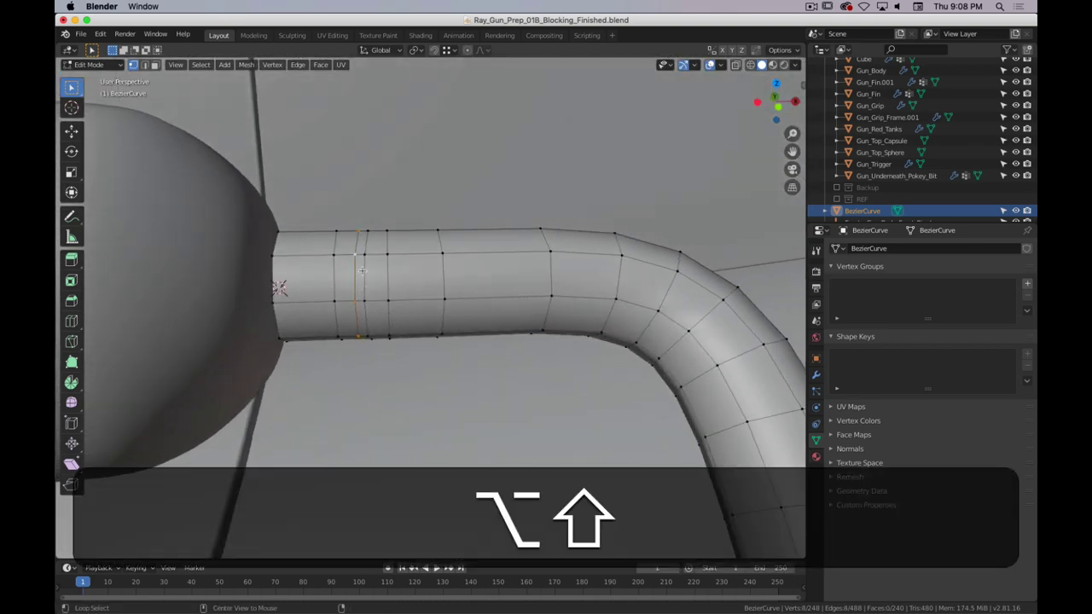
key(2)
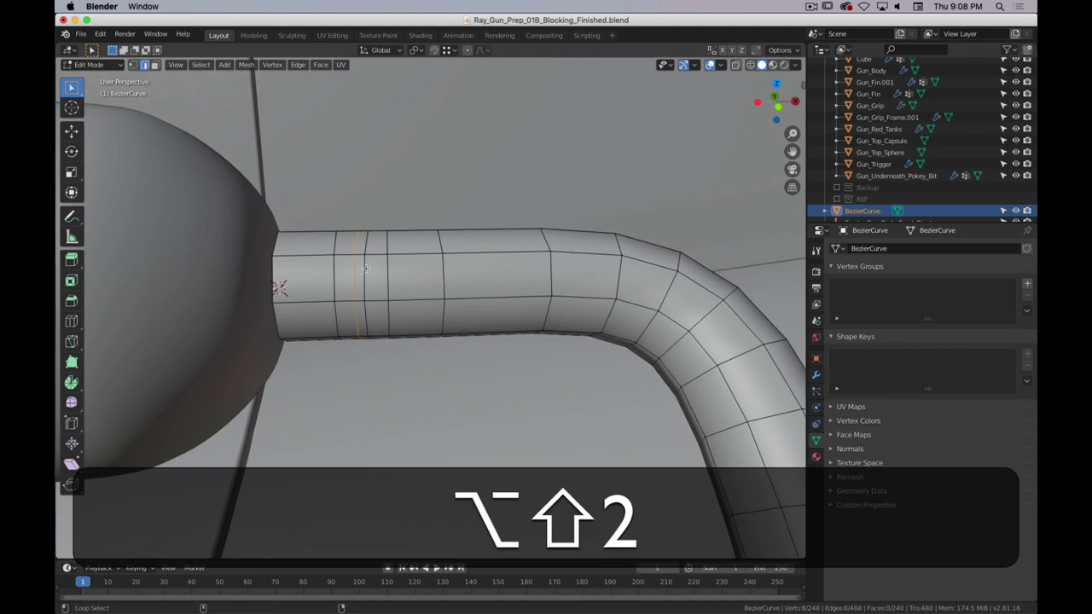
alt+shift+click(364, 271)
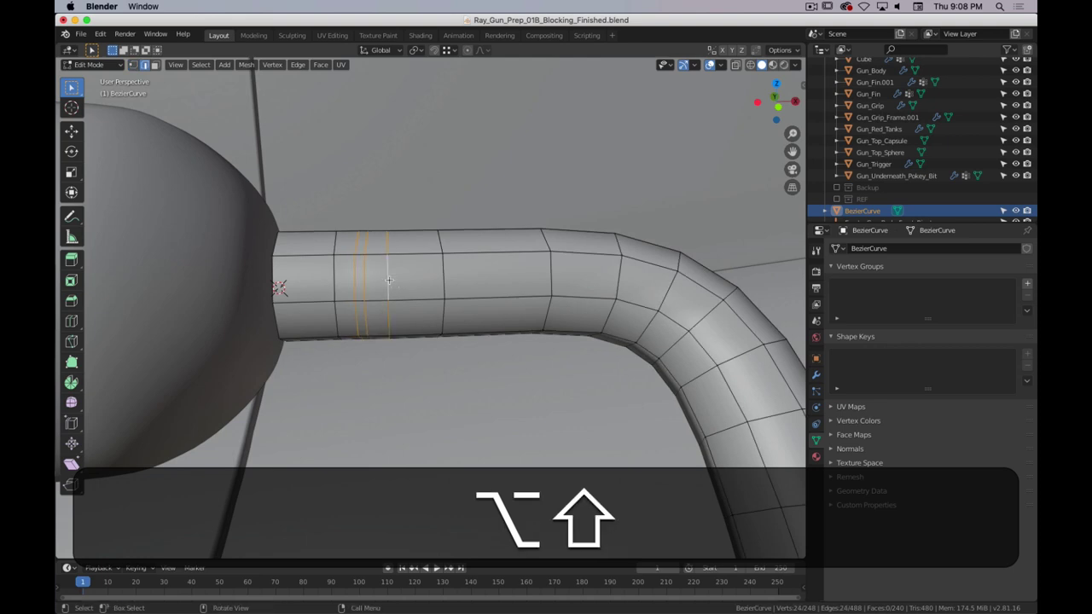
key(x)
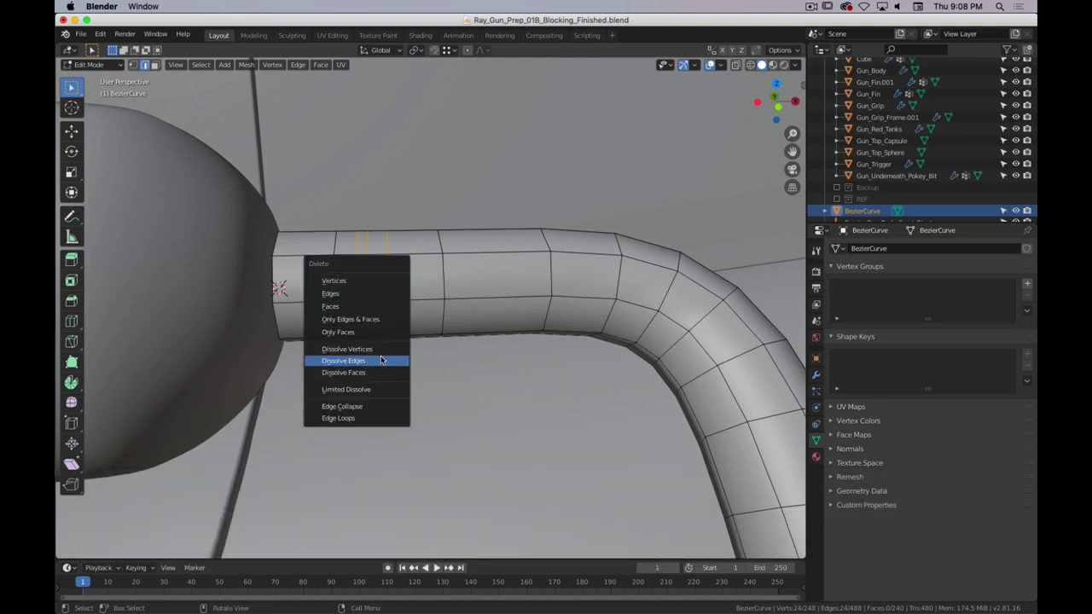
click(380, 360)
- Dissolve the unevenly spaced edge loops along the pipe's long straight section between its two bends
scroll(411, 354, down, 4)
shift+middle_drag(411, 354, 385, 185)
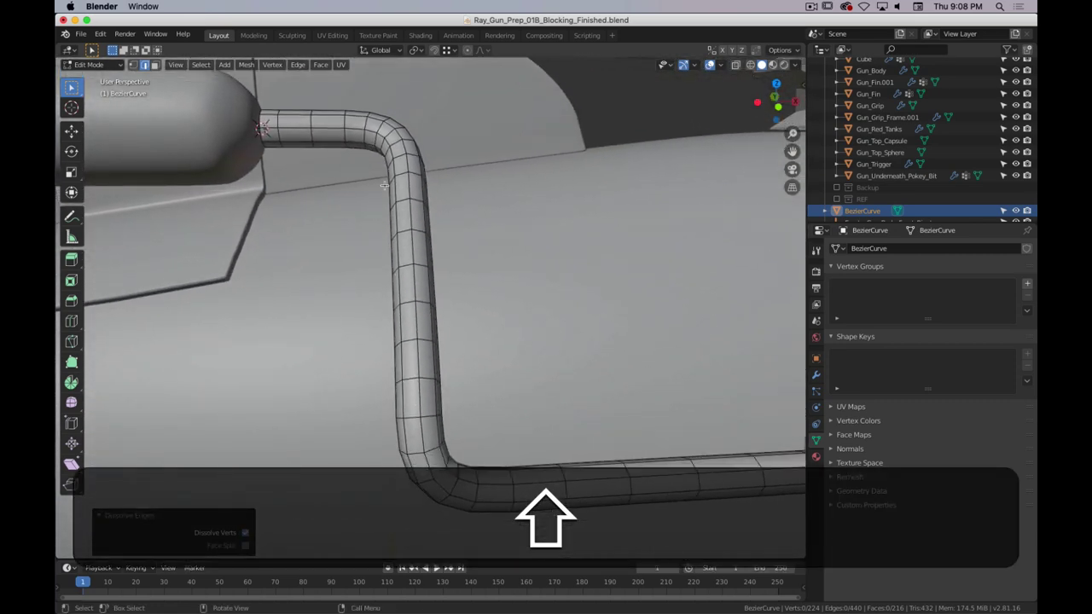
middle_drag(504, 247, 339, 291)
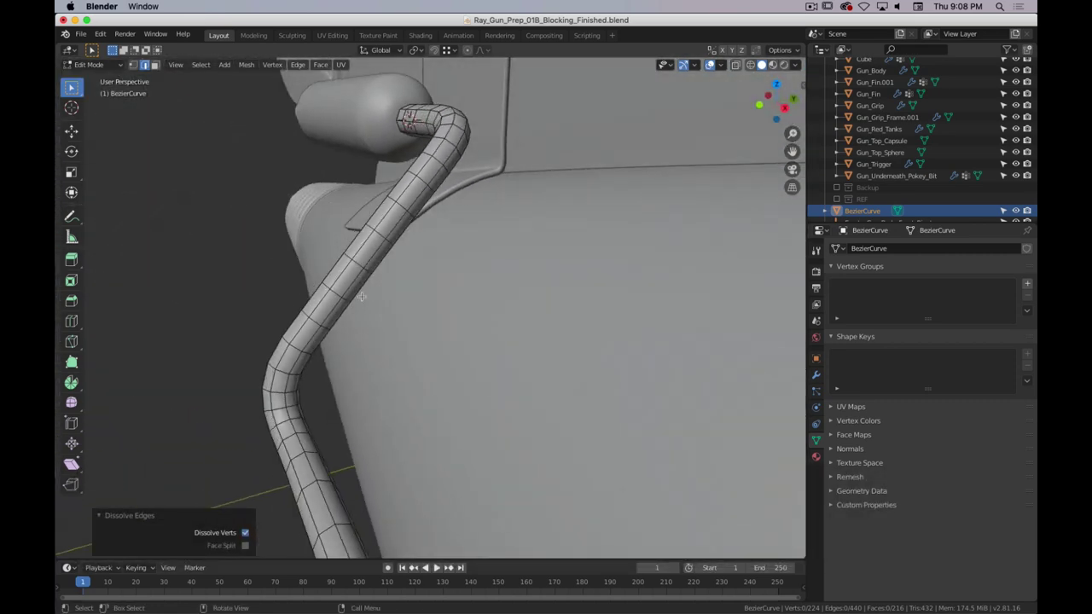
alt+click(337, 293)
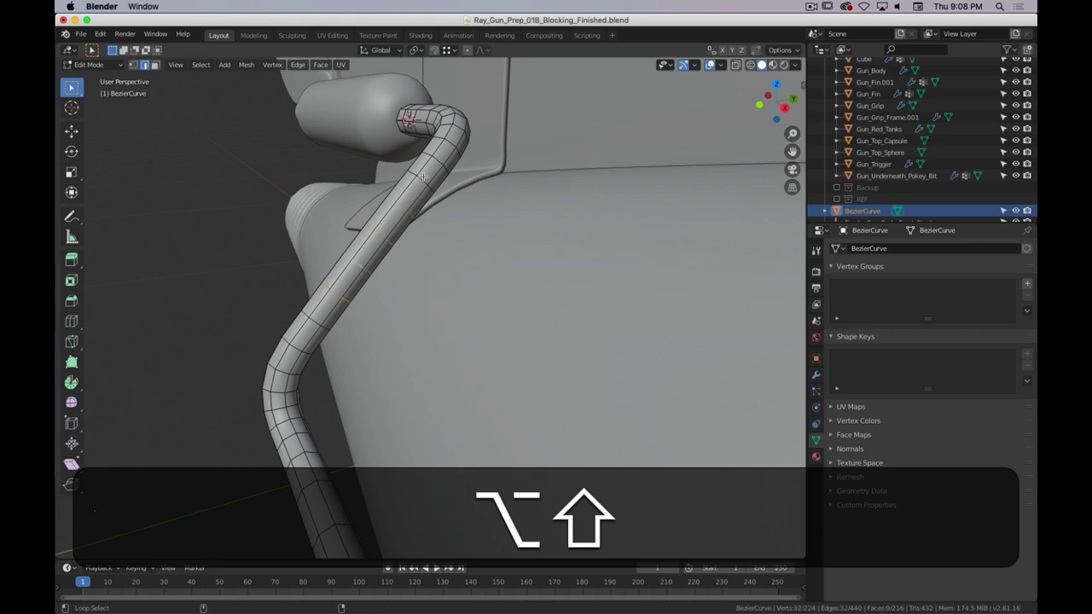
alt+shift+click(323, 321)
key(x)
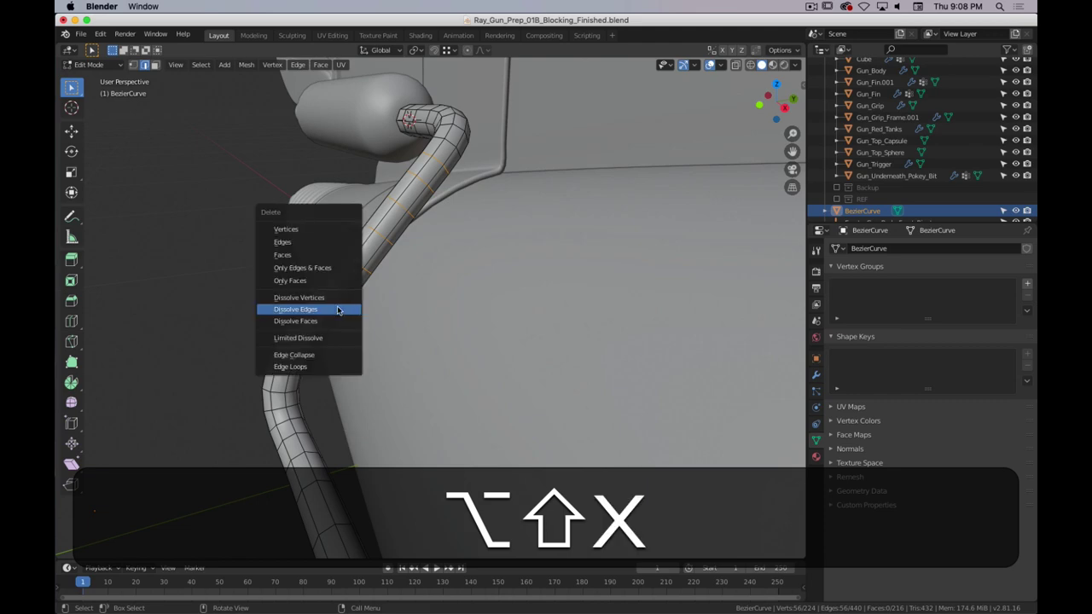
click(338, 311)
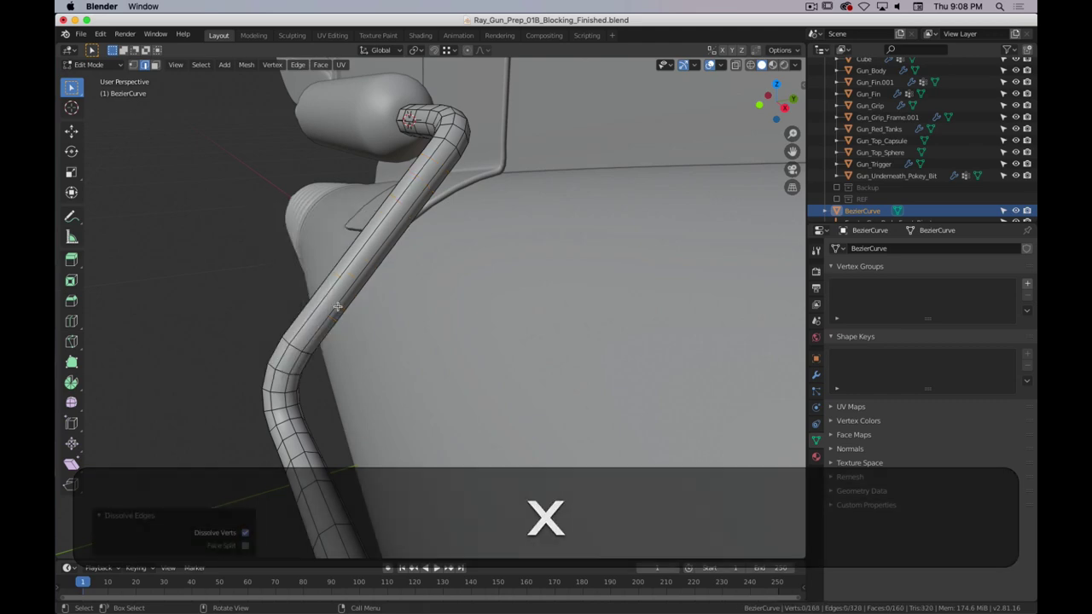
- Add three evenly spaced, unslid loop cuts to the cleared pipe section between the two bends
middle_drag(341, 307, 389, 244)
key(ctrl+r)
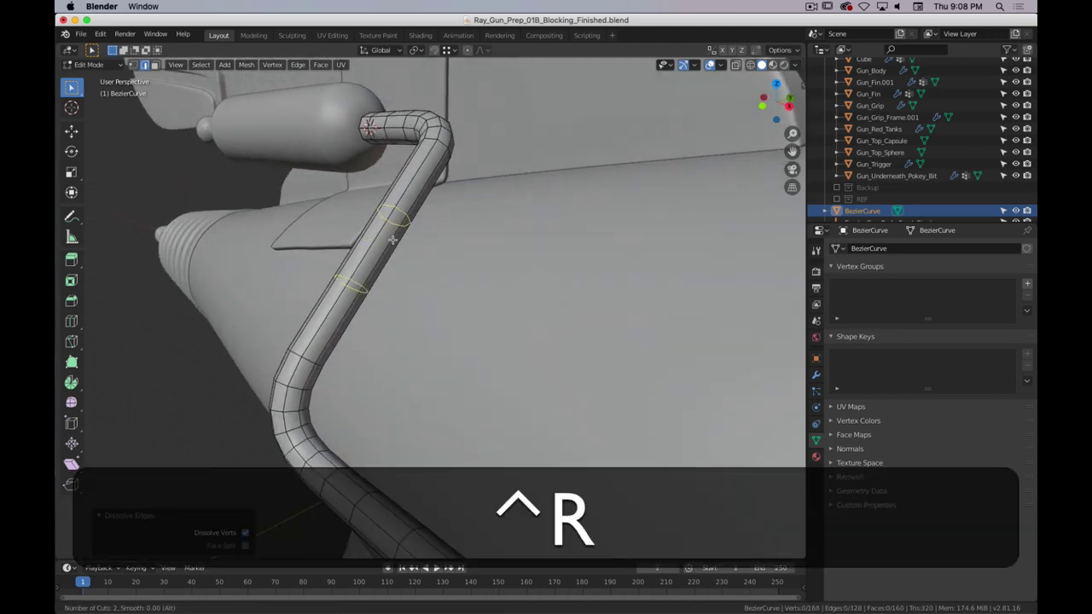
scroll(393, 240, up, 2)
click(393, 241)
right_click(392, 240)
- Dissolve the five edge loops along the pipe's horizontal section leading to the side connector
middle_drag(381, 428, 427, 356)
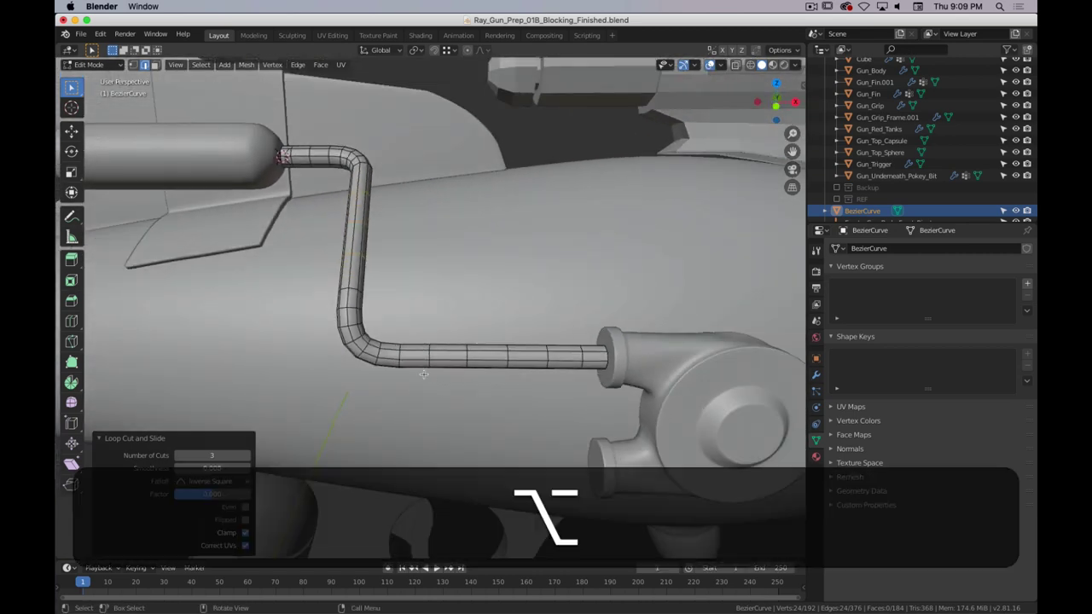
alt+click(427, 356)
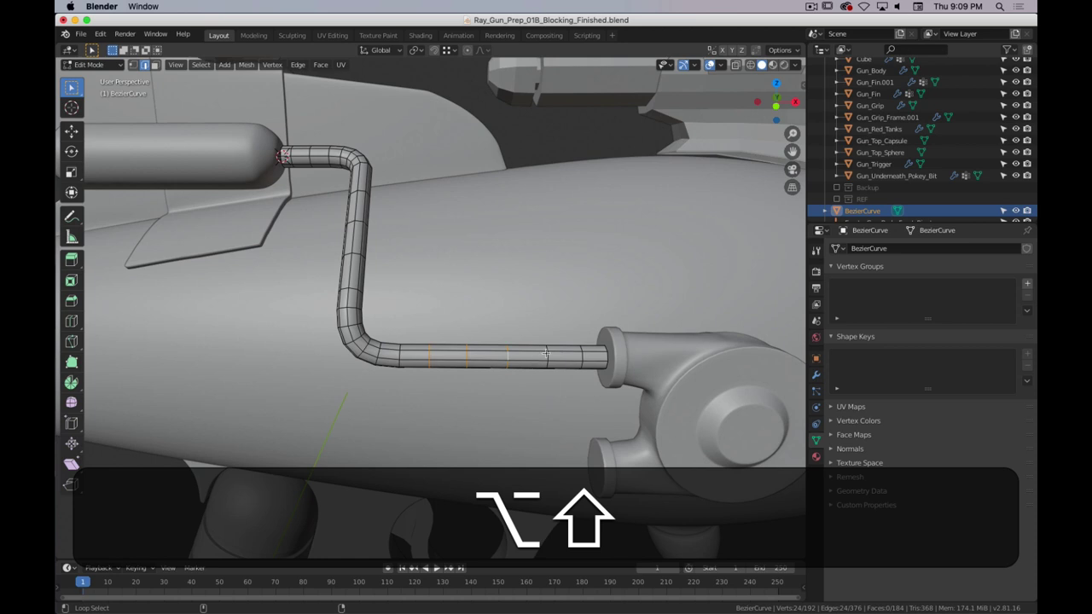
alt+shift+click(584, 356)
key(x)
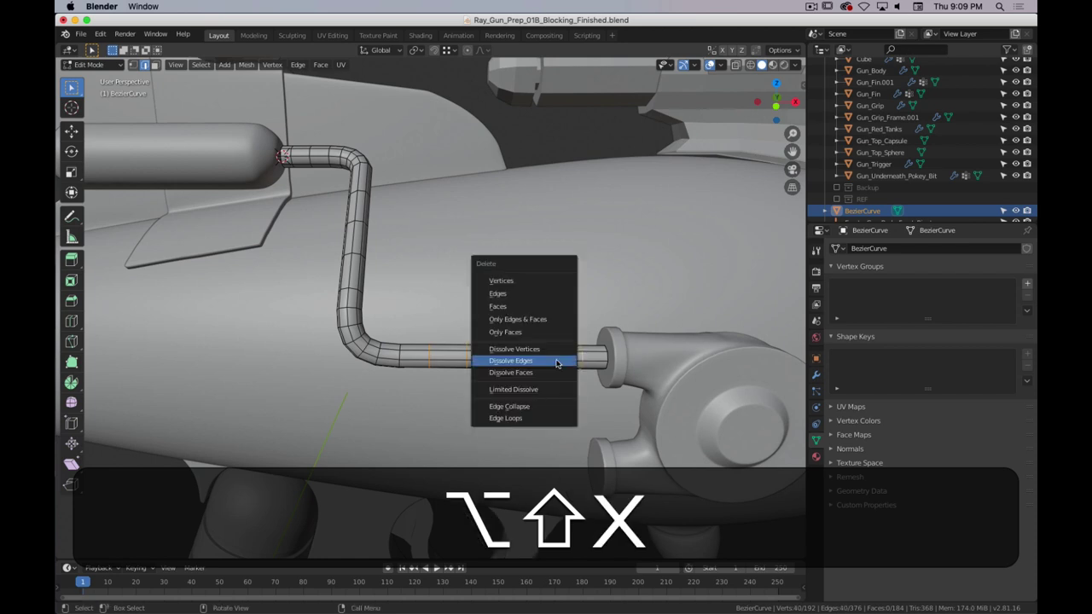
click(488, 362)
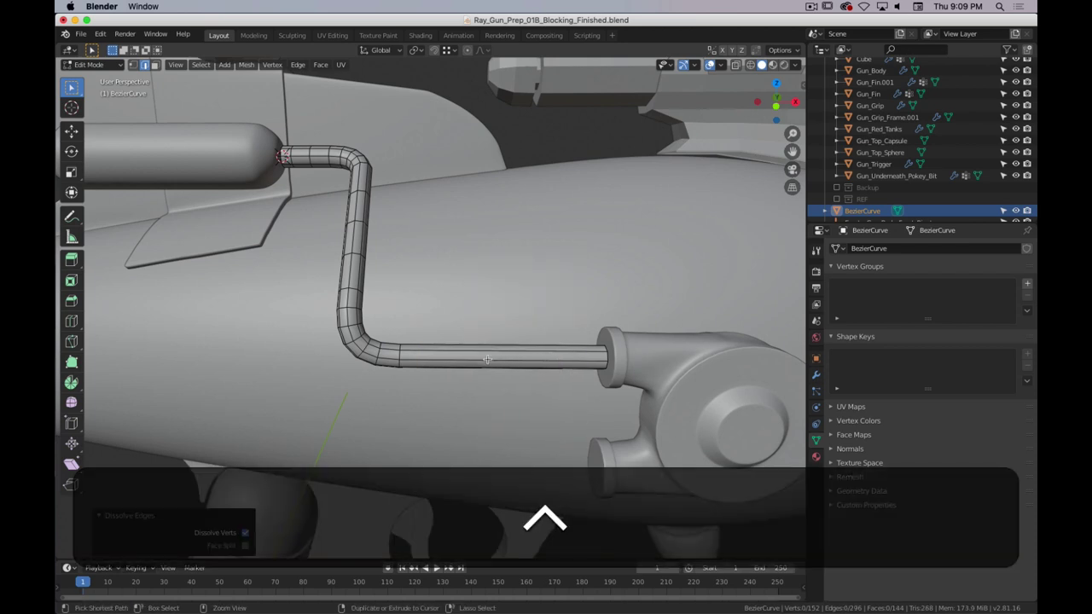
- Add three evenly spaced, unslid loop cuts to the pipe's horizontal section before the side connector
key(ctrl+r)
scroll(494, 359, up, 2)
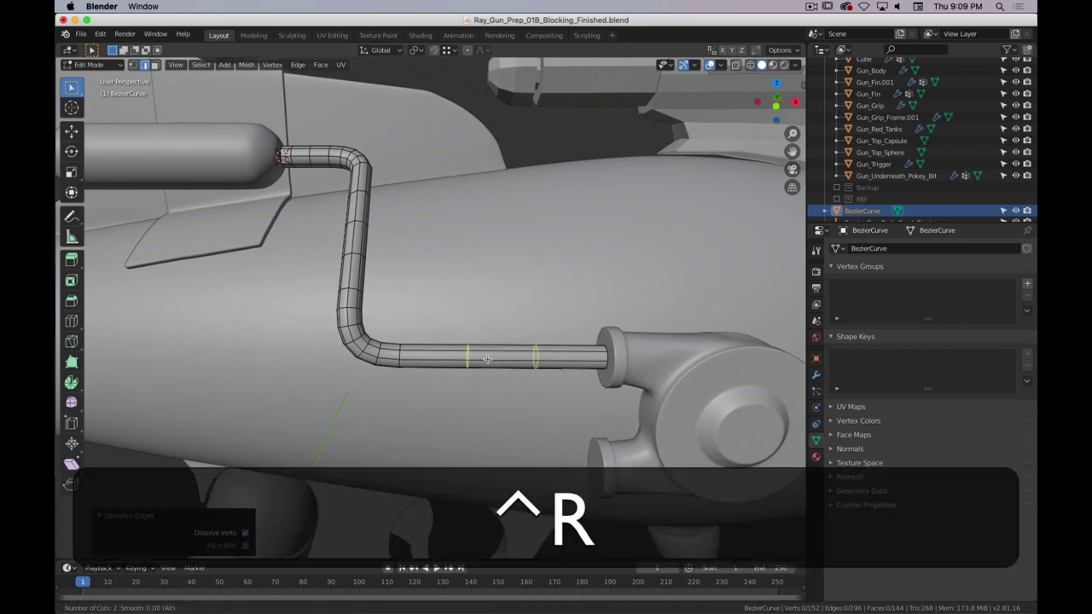
click(527, 375)
right_click(532, 405)
- Select the edge loop at the pipe's open end, where it meets the side connector's flange
middle_drag(533, 405, 612, 343)
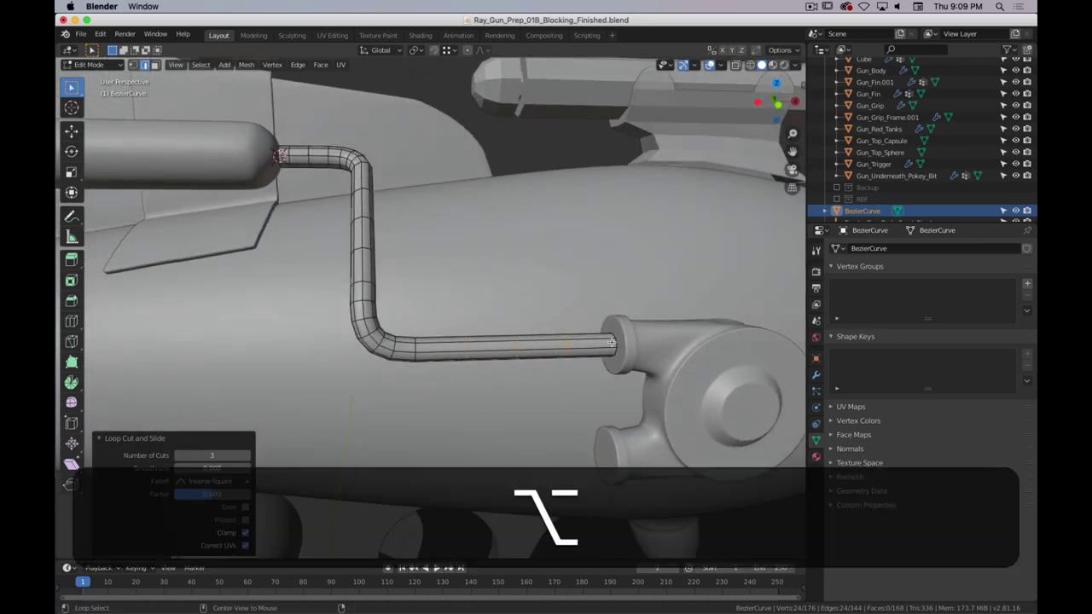
alt+click(613, 348)
scroll(600, 351, up, 3)
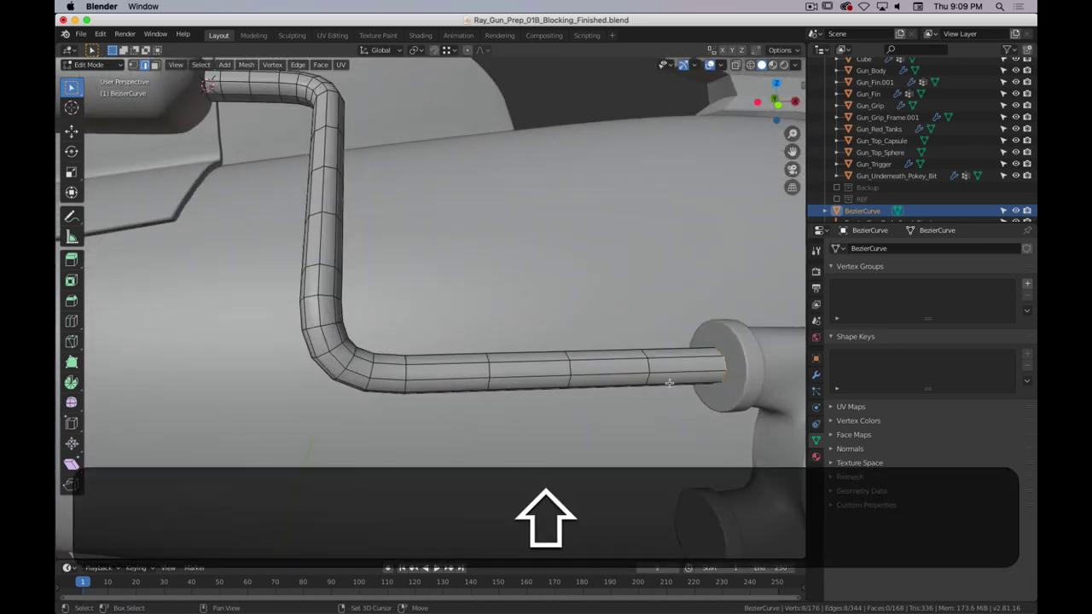
shift+middle_drag(670, 385, 487, 370)
scroll(490, 372, up, 3)
shift+middle_drag(585, 398, 514, 361)
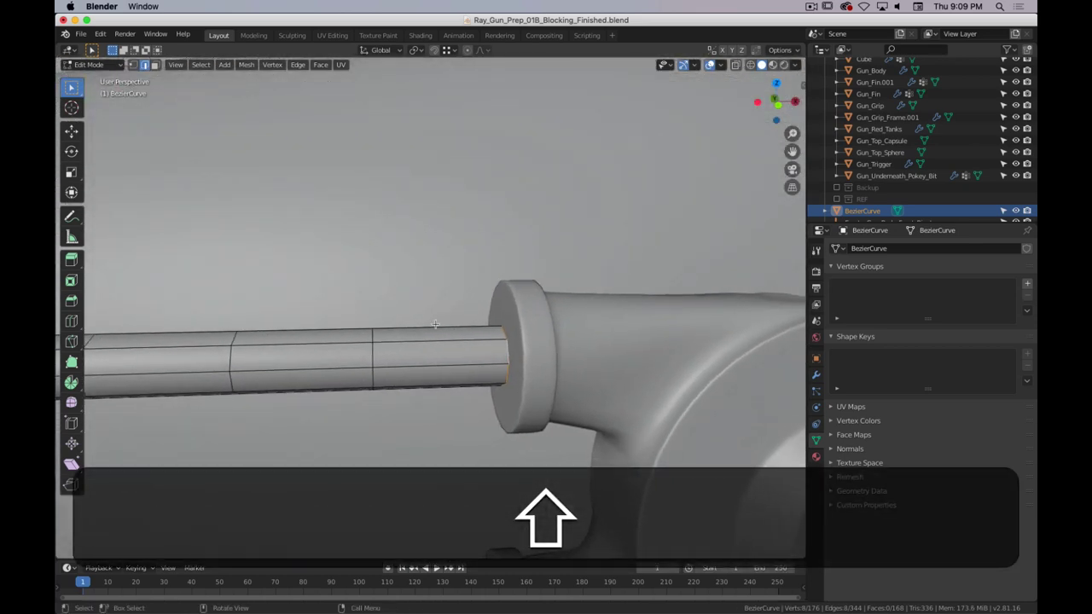
- Compare the pipe and connector with the REF images in front wireframe view, then hide REF and restore solid shading
key(KP_1)
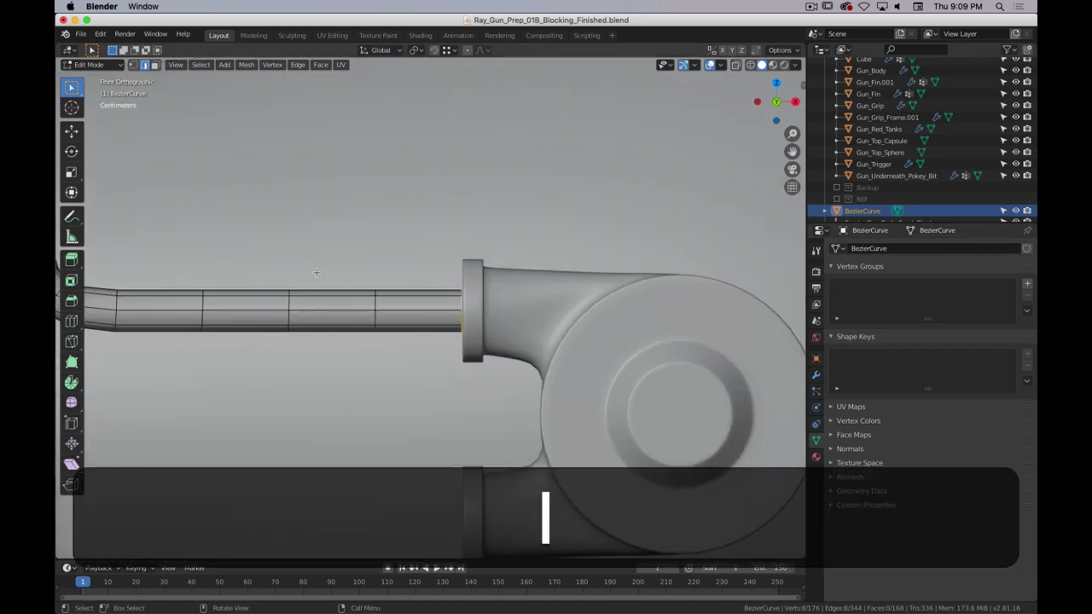
click(835, 199)
key(z)
click(396, 253)
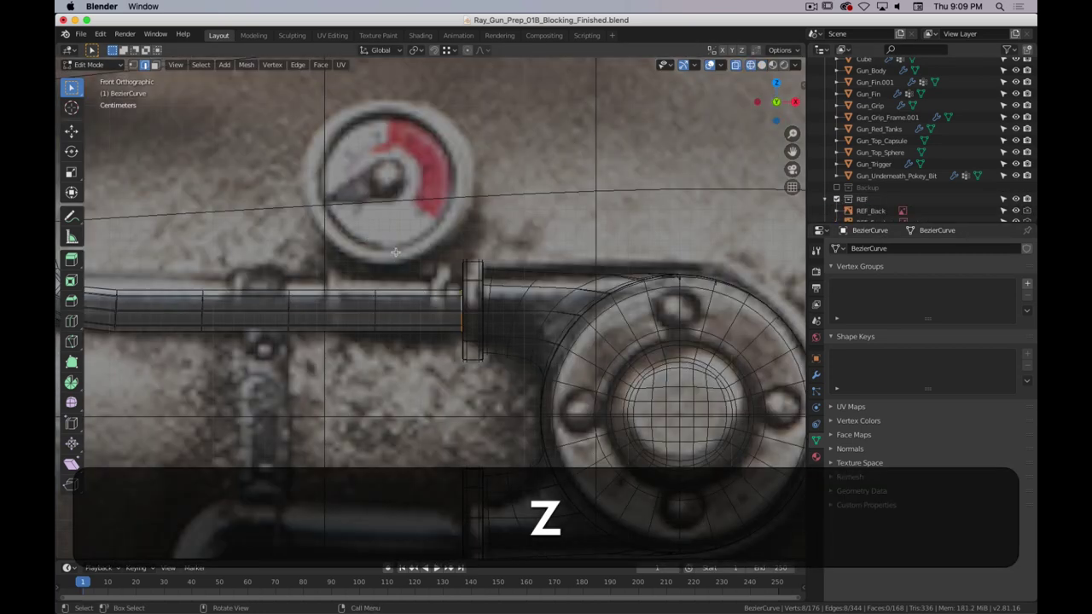
scroll(455, 304, down, 4)
scroll(454, 372, up, 1)
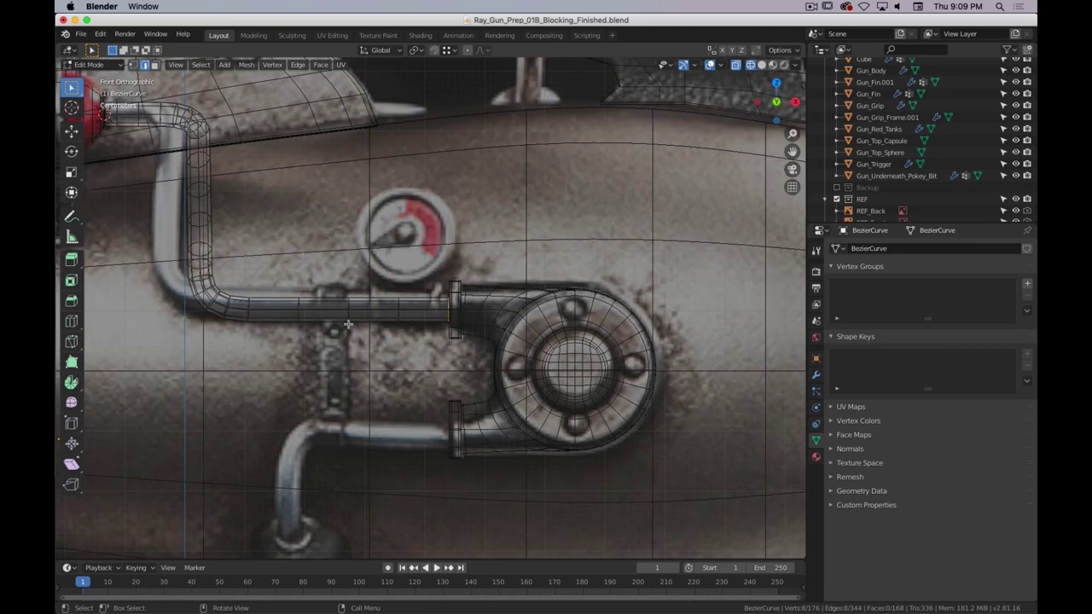
shift+middle_drag(326, 215, 426, 248)
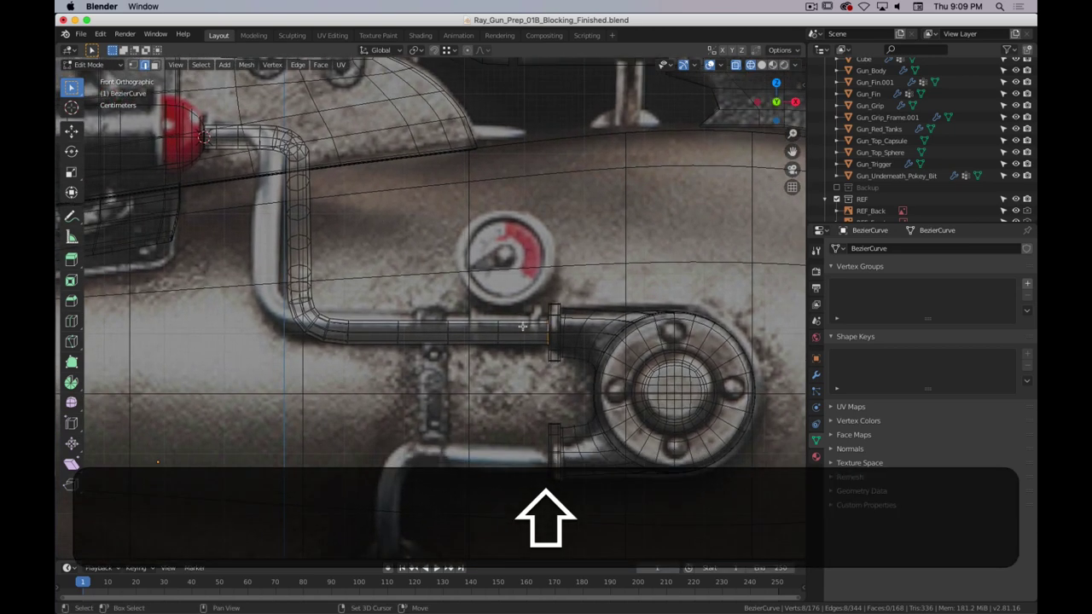
click(836, 198)
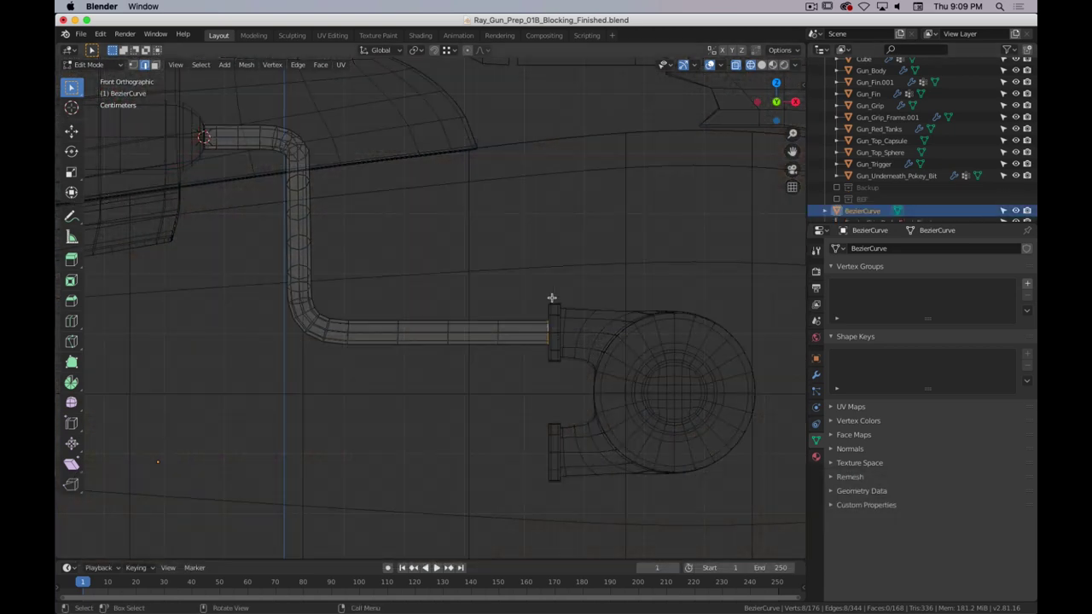
scroll(556, 311, up, 4)
key(shift+z)
shift+middle_drag(629, 343, 580, 328)
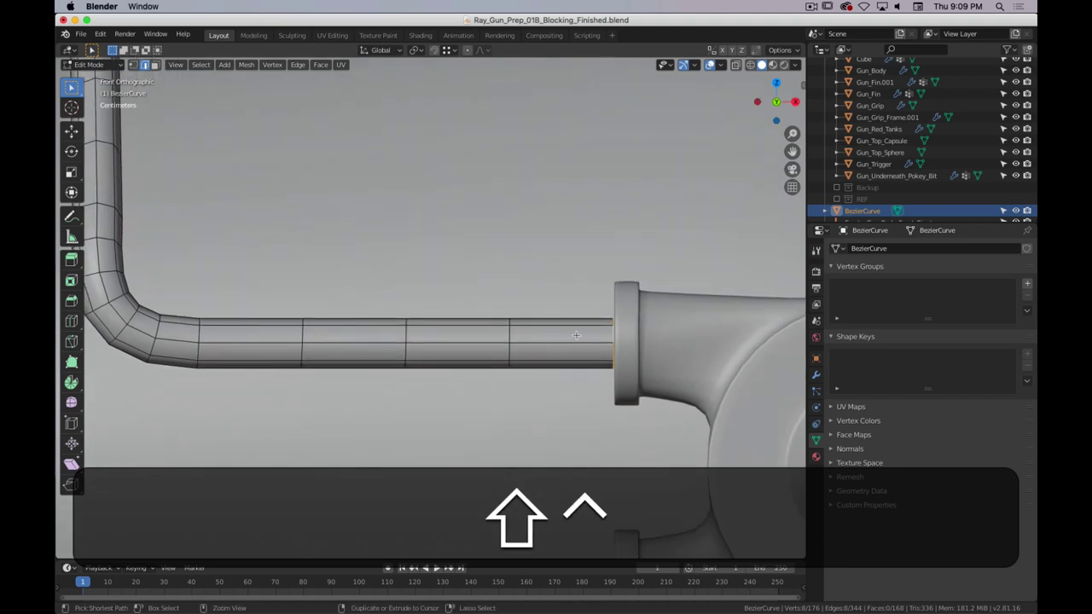
- Add a loop cut near the pipe's connector end and select the ring of faces between it and the flange
key(ctrl+r)
click(580, 328)
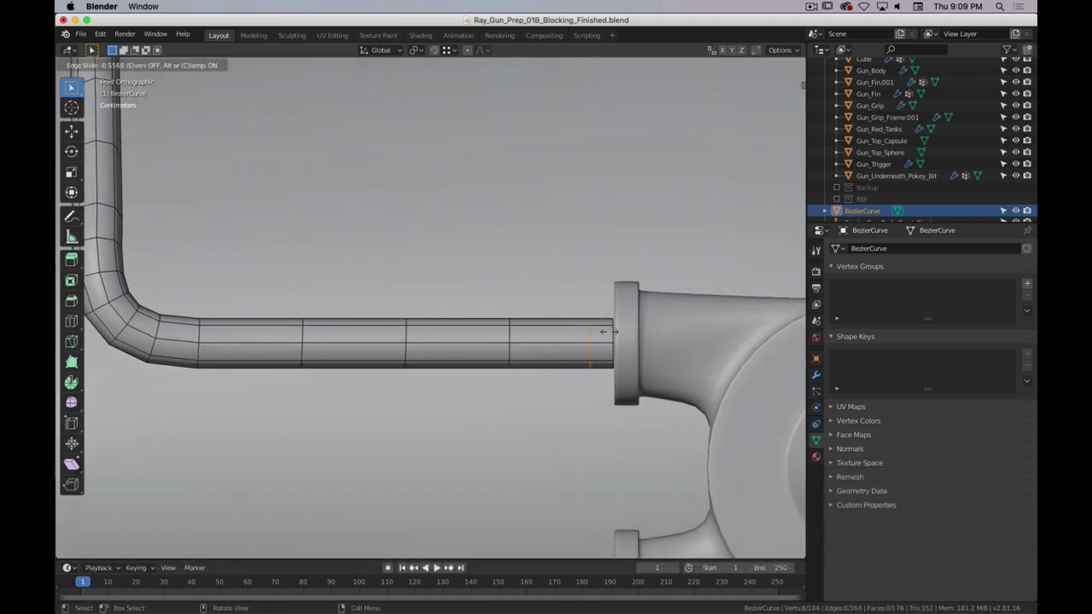
click(605, 331)
key(3)
alt+click(600, 324)
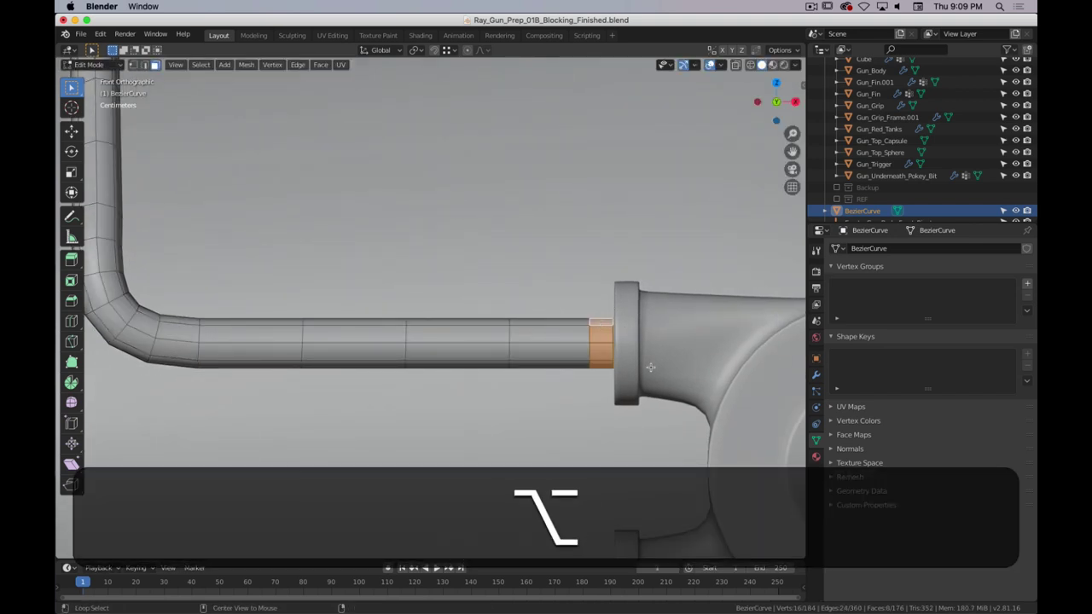
- Extrude the selected face ring in place and scale it outward in Y and Z only, forming a collar against the flange
key(alt+e)
key(e)
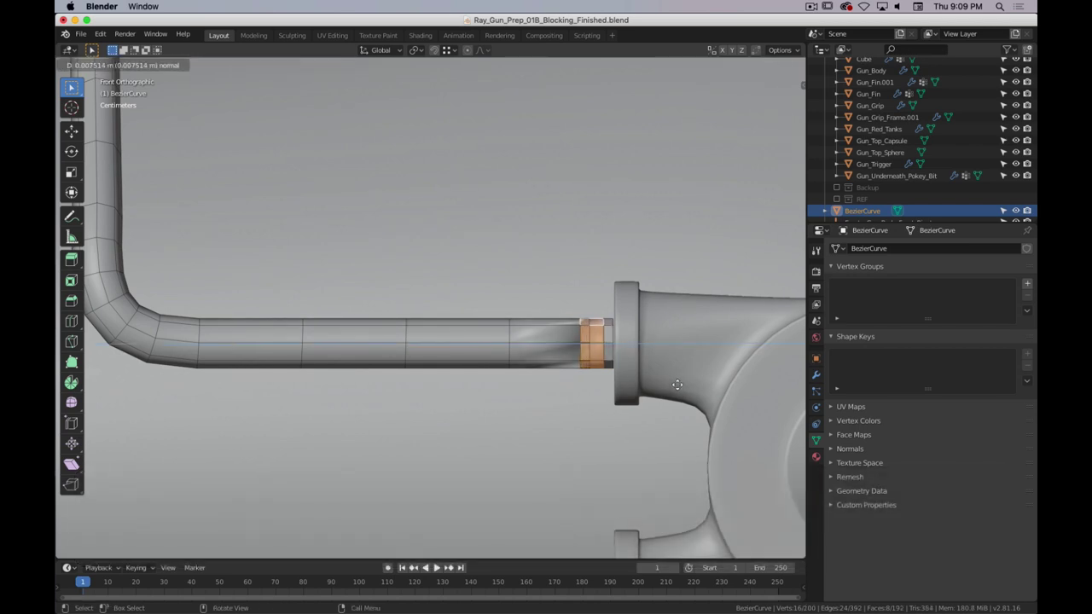
right_click(677, 385)
key(s)
key(shift+x)
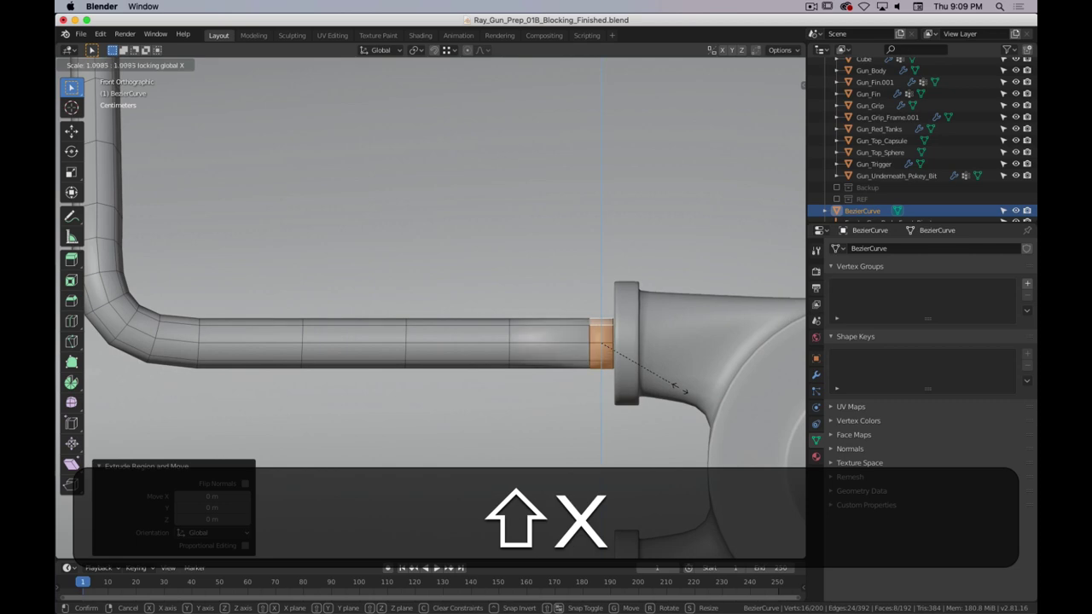
click(718, 441)
- Check the new collar in perspective and add a Subdivision Surface modifier to the pipe
middle_drag(718, 441, 527, 361)
key(Tab)
scroll(650, 376, down, 4)
key(Tab)
scroll(524, 355, up, 5)
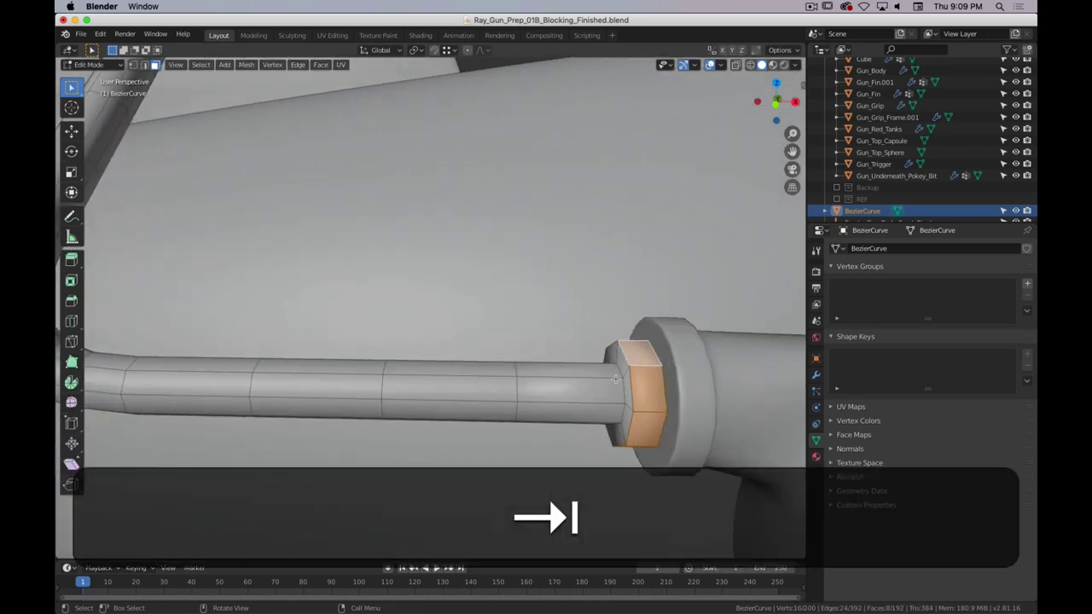
shift+middle_drag(615, 377, 560, 326)
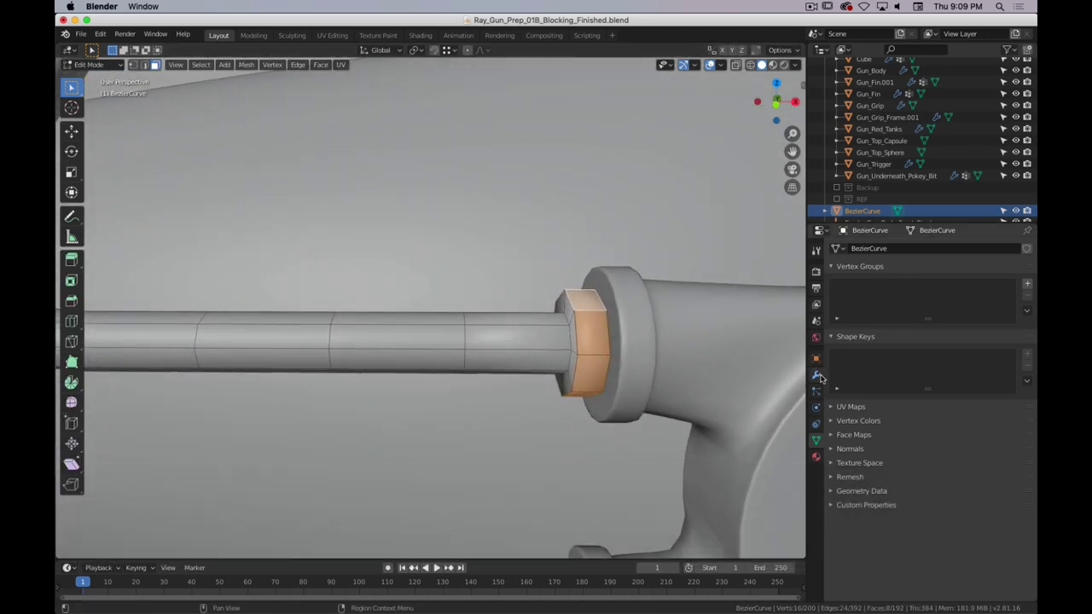
click(816, 376)
click(874, 248)
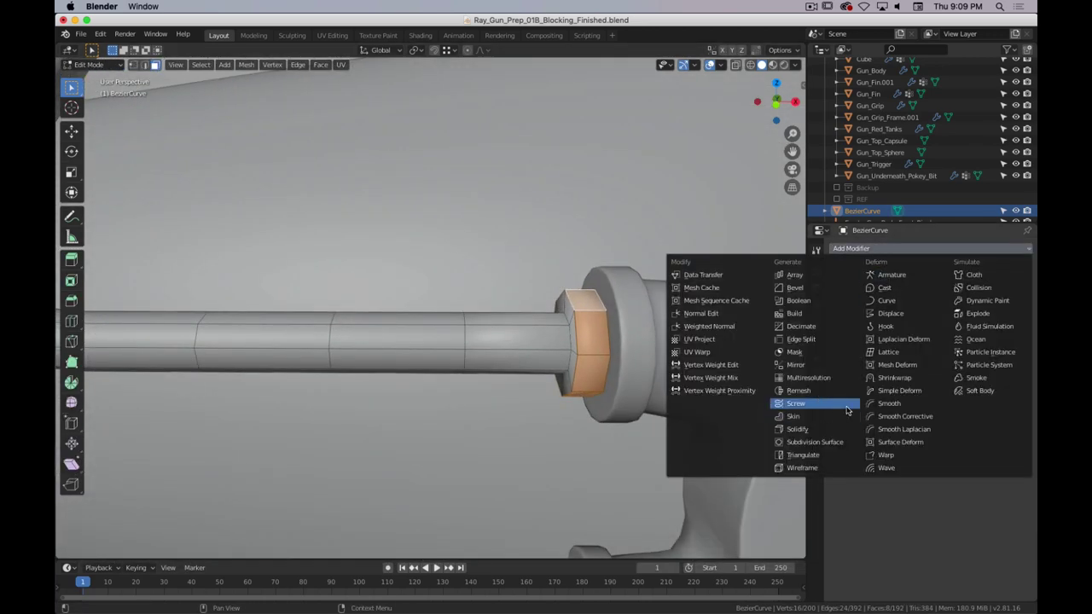
click(827, 444)
- Add supporting loop cuts on the collar's outer band near the flange and on its side face close to the pipe
key(ctrl+r)
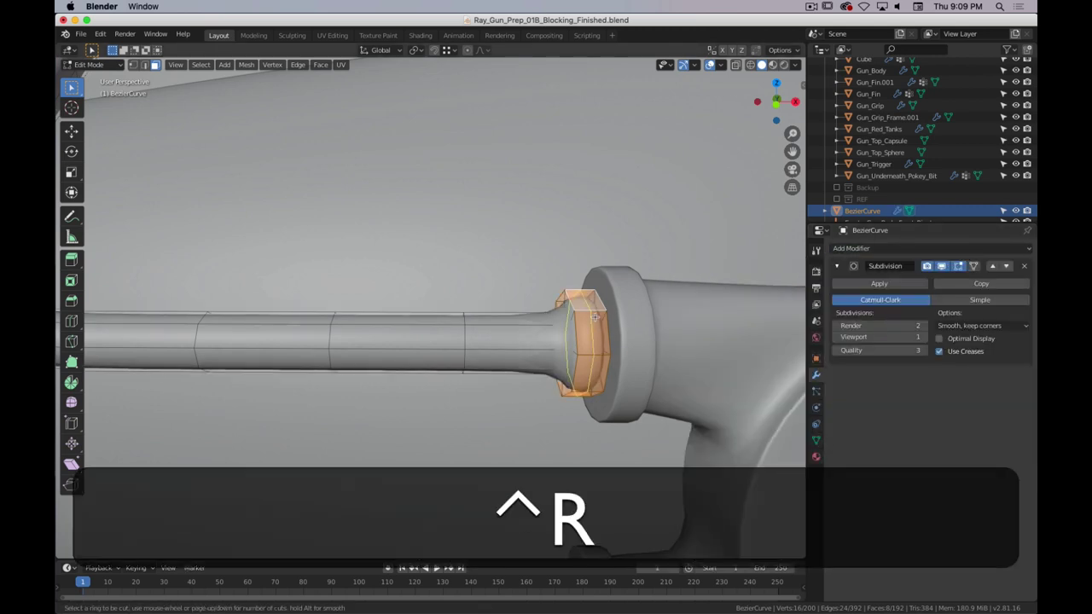
click(594, 317)
click(602, 316)
key(ctrl+r)
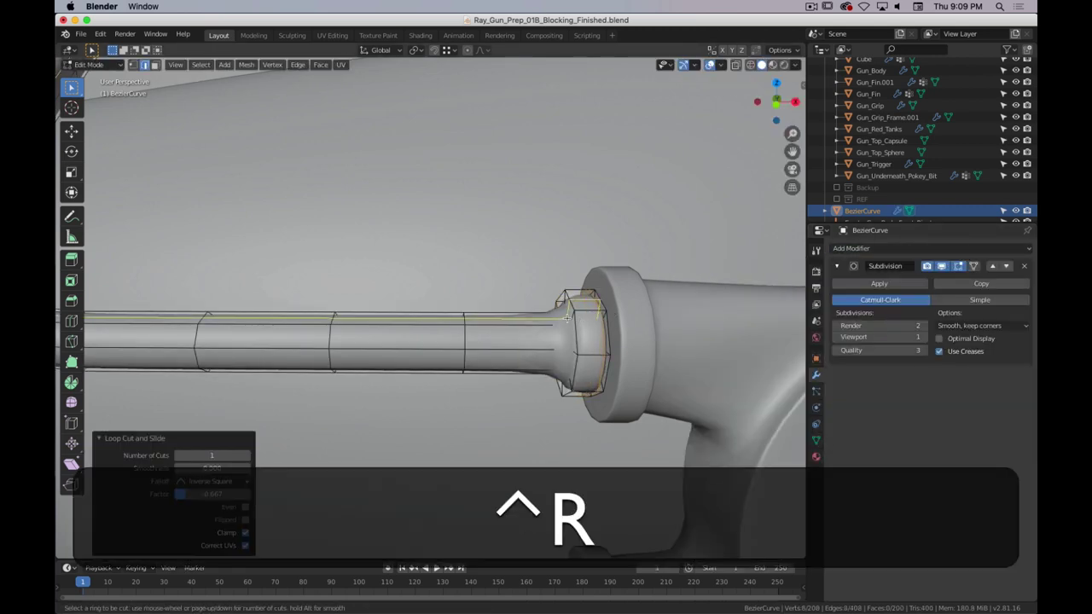
click(569, 324)
click(569, 329)
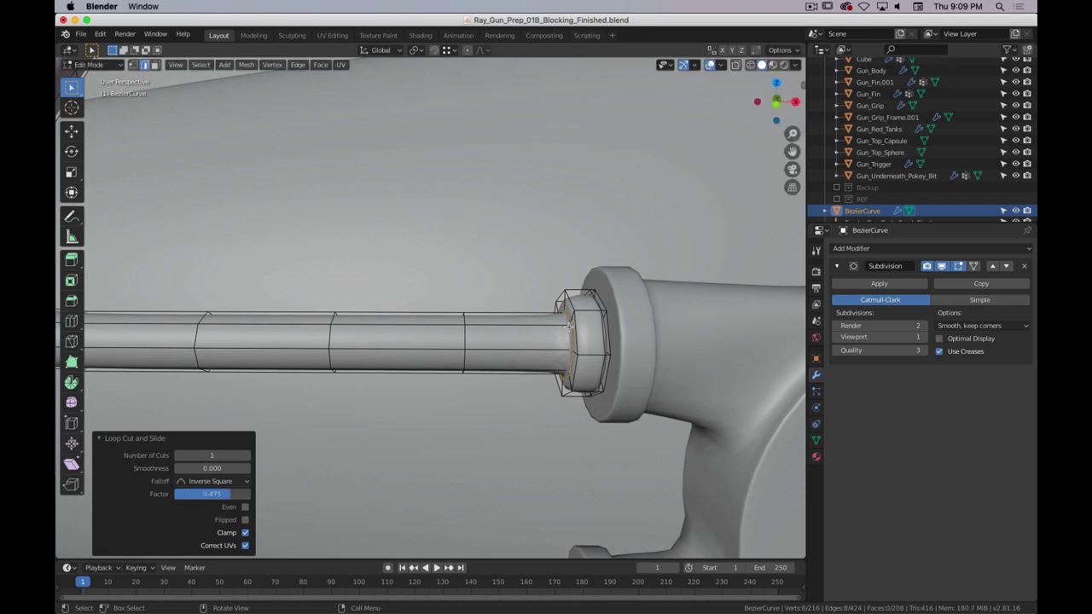
- Add supporting loop cuts on the pipe just before the collar and around the collar's pipe-side rim
key(ctrl+r)
click(560, 334)
click(599, 328)
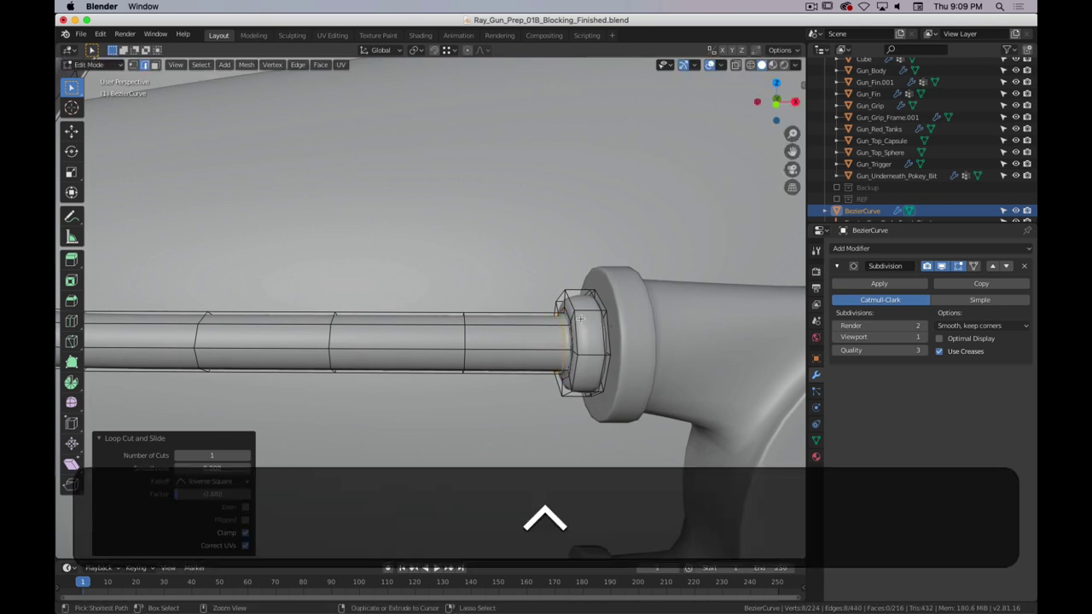
key(ctrl+r)
click(566, 316)
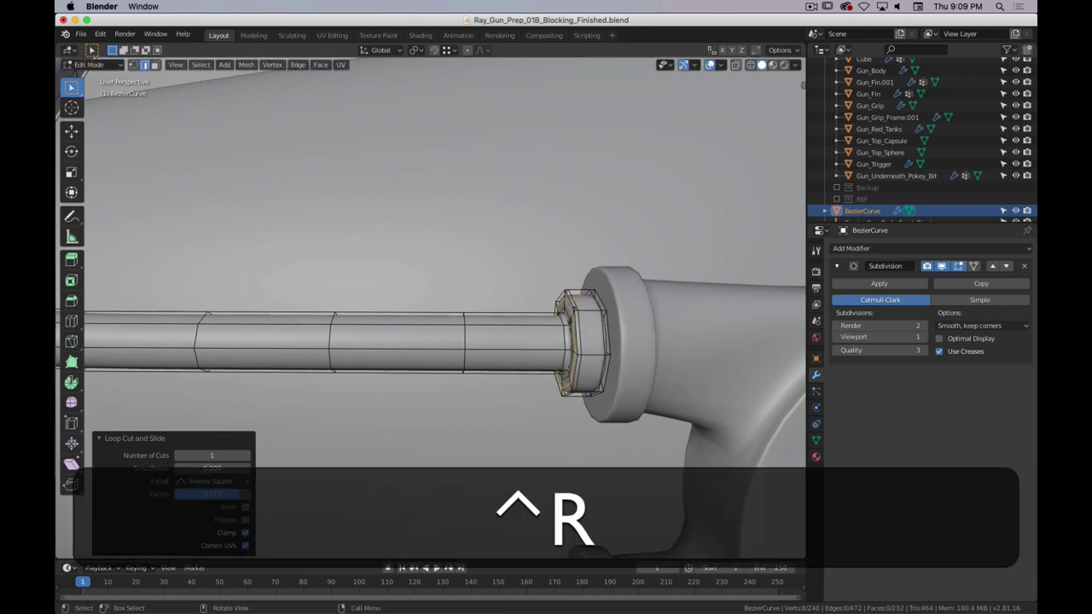
click(547, 330)
- Inspect the smoothed pipe and its bends from several angles and switch to the ray gun reference photo in Preview
key(Tab)
scroll(546, 327, down, 6)
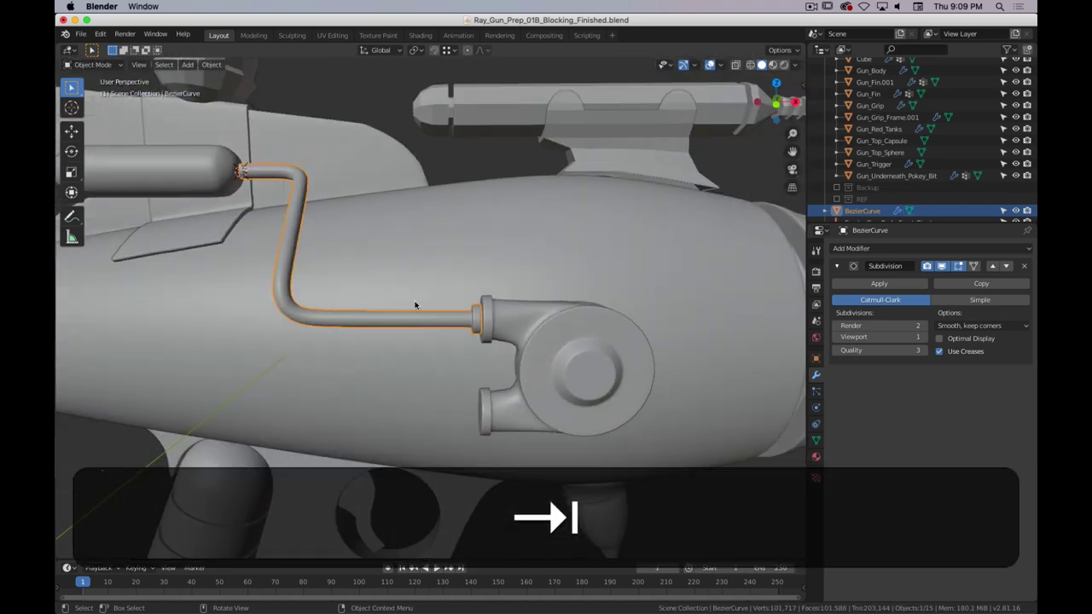
shift+middle_drag(292, 190, 284, 276)
shift+middle_drag(425, 274, 441, 234)
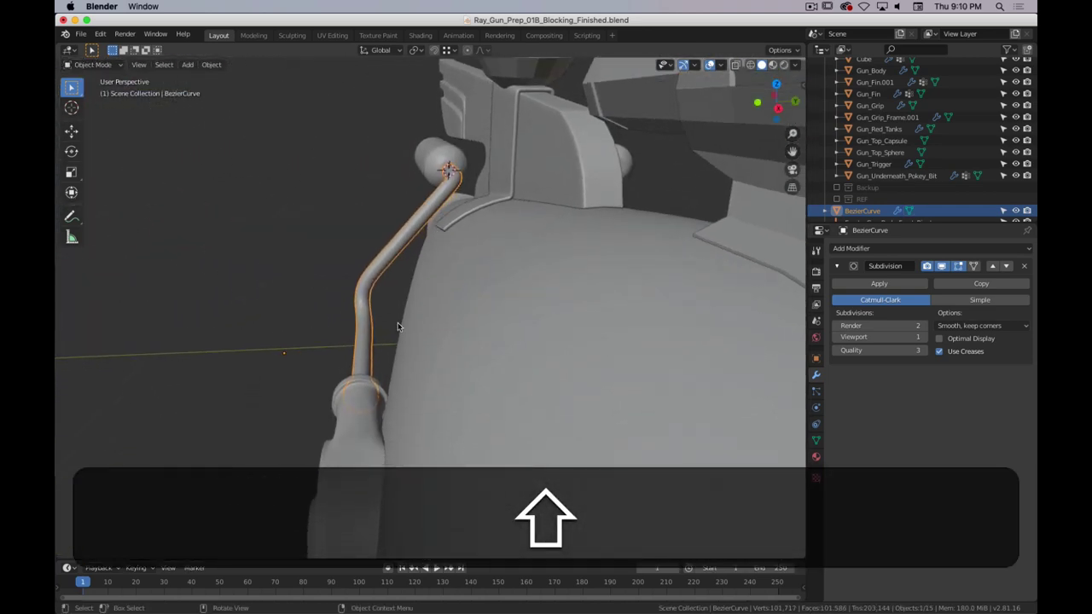
middle_drag(397, 322, 493, 400)
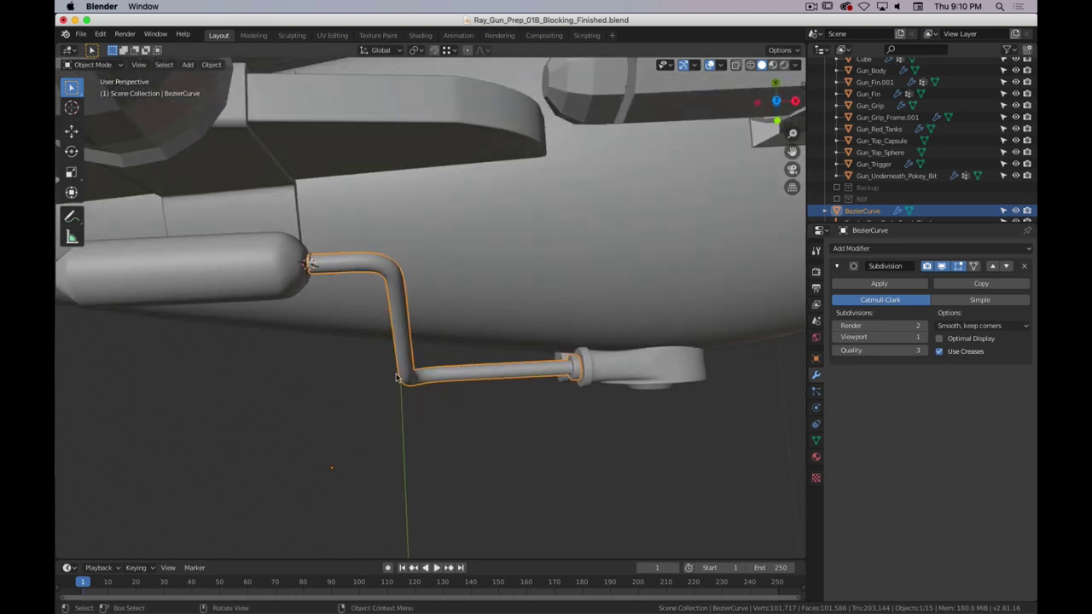
key(Tab)
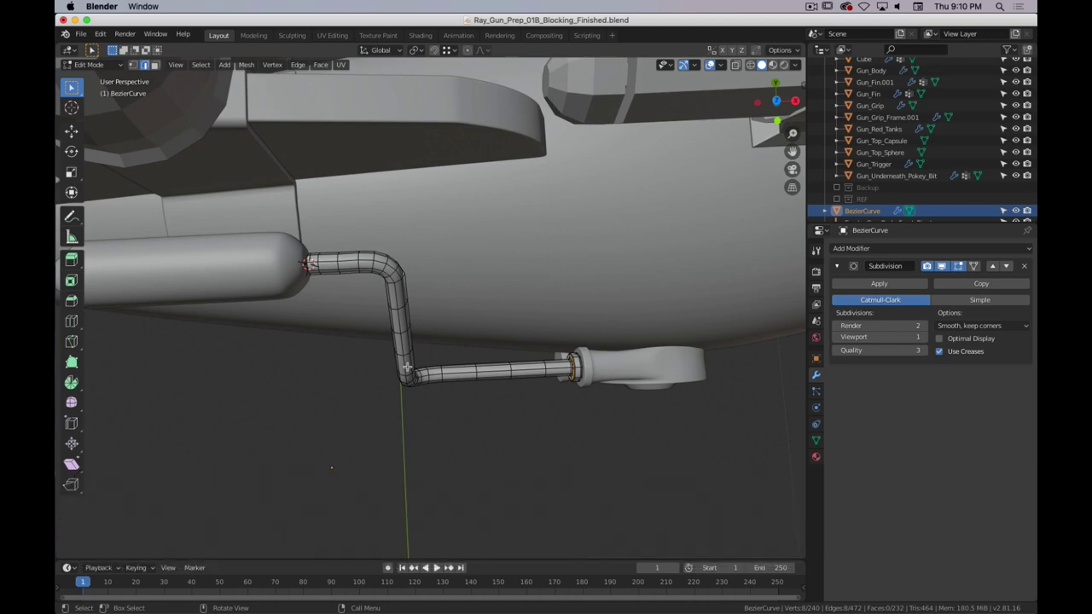
middle_drag(410, 345, 448, 366)
key(Tab)
scroll(449, 362, up, 3)
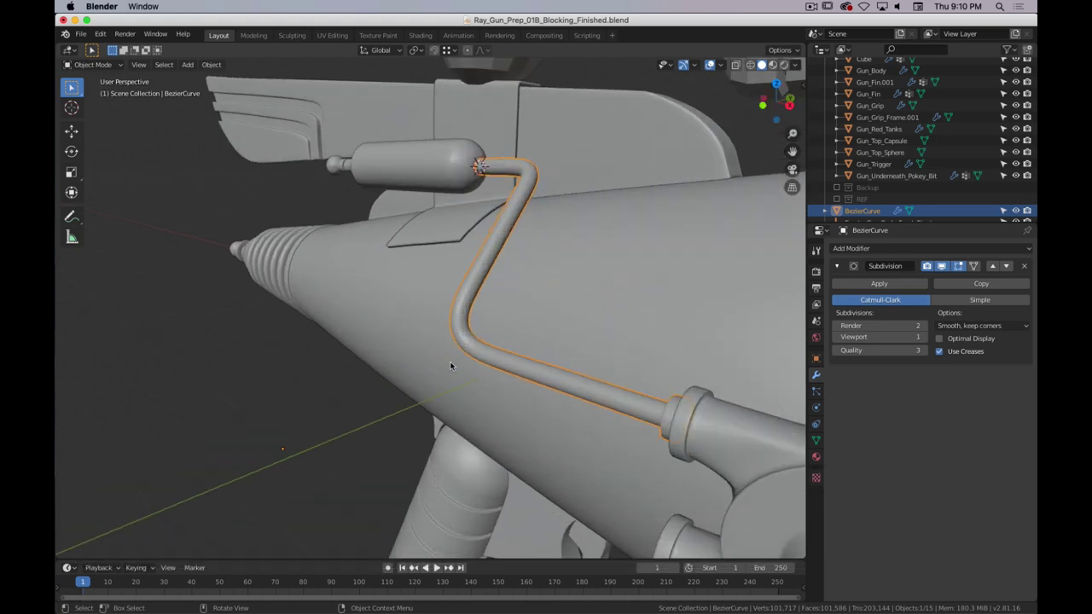
drag(56, 94, 432, 39)
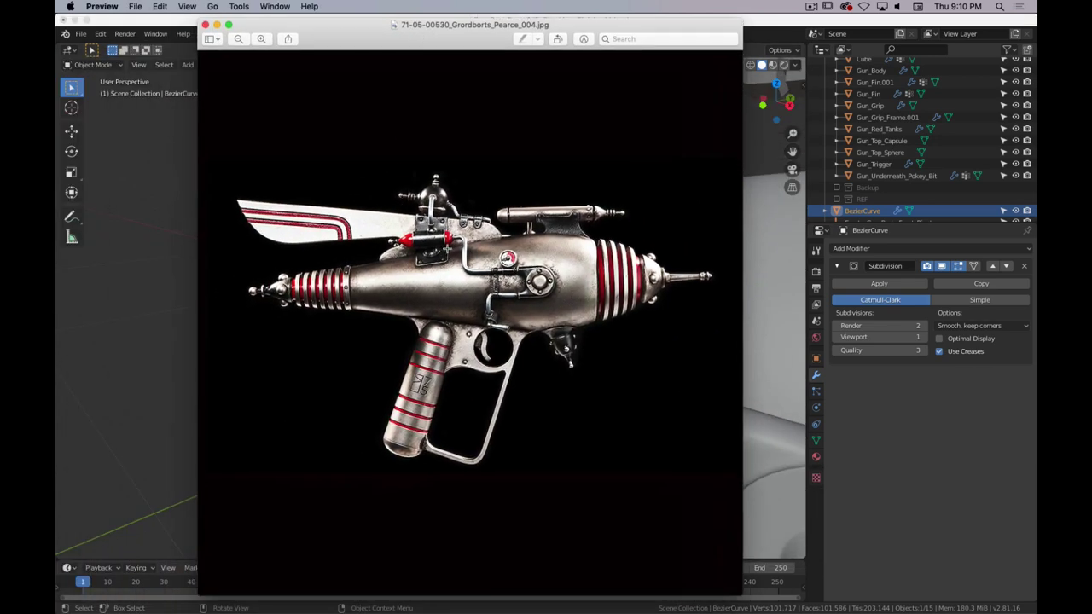